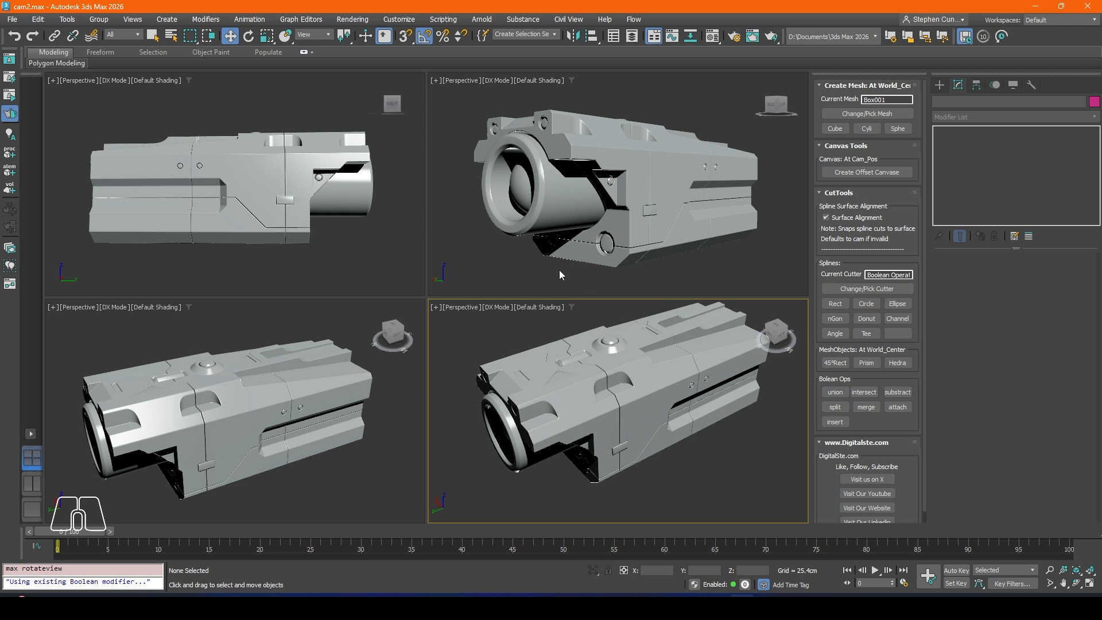
alt+middle_drag(266, 390, 304, 318)
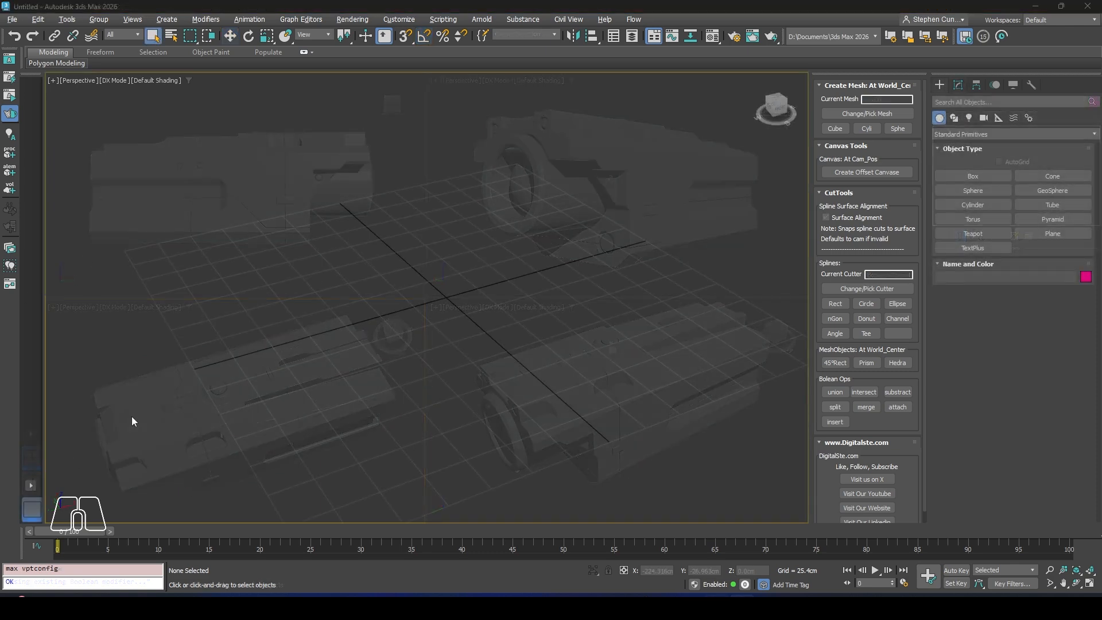
Step: Create a cube mesh at the world centre and lengthen its base box to about 186.7 cm
click(835, 130)
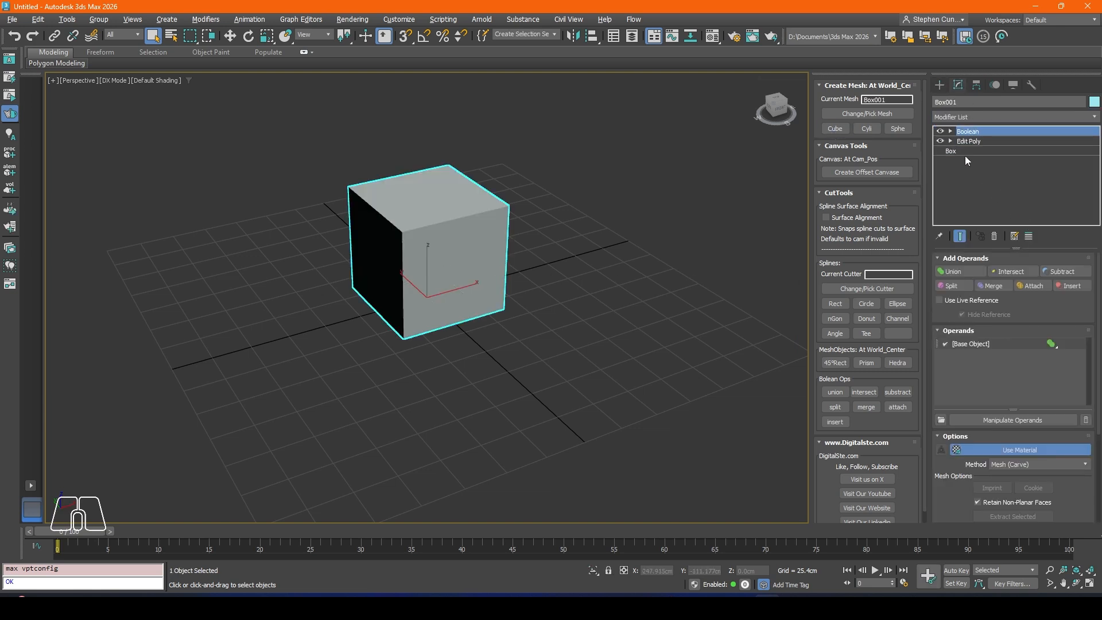
click(951, 151)
drag(1046, 271, 552, 233)
alt+middle_drag(552, 233, 468, 244)
drag(1048, 274, 1053, 294)
middle_drag(491, 323, 689, 271)
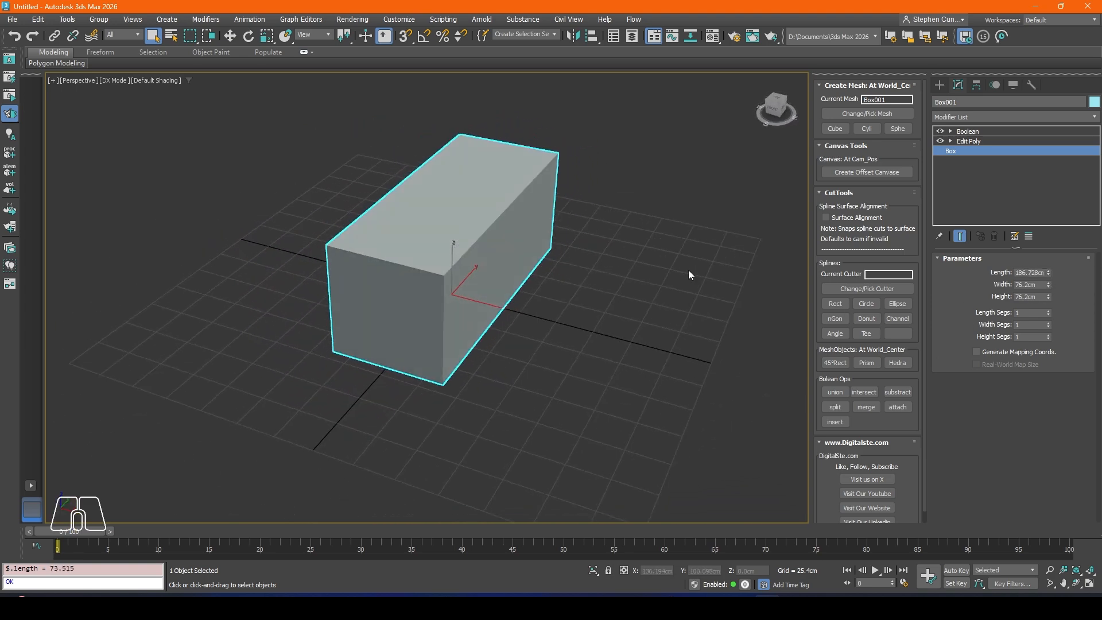
Step: Add a Chamfer modifier above the box's Boolean and set it to 2 segments
click(962, 131)
click(958, 117)
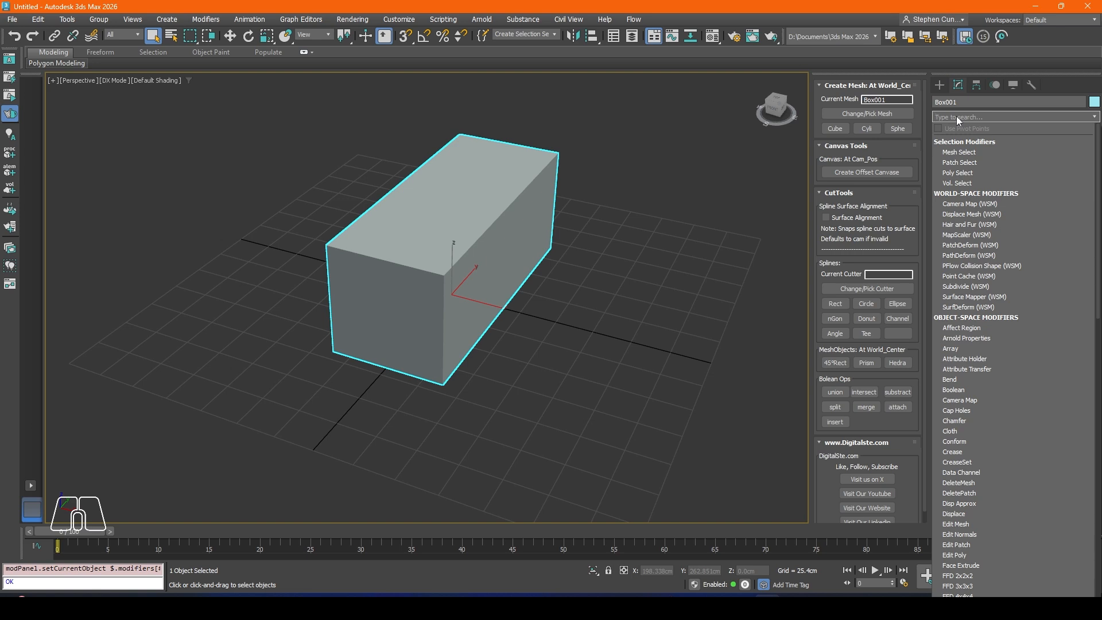
text(ch)
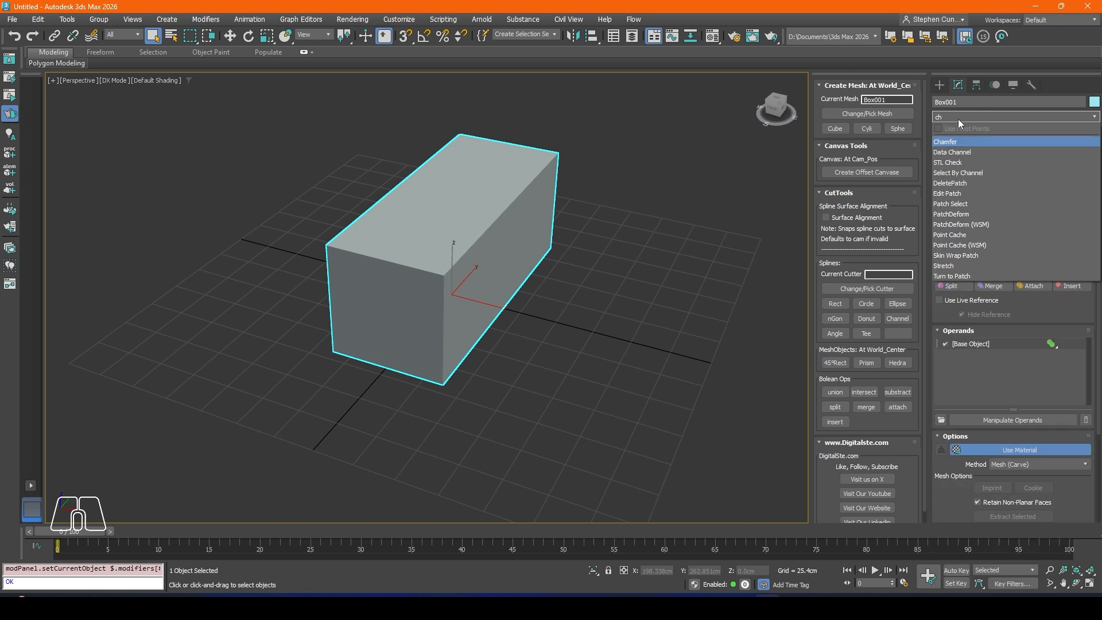
click(950, 142)
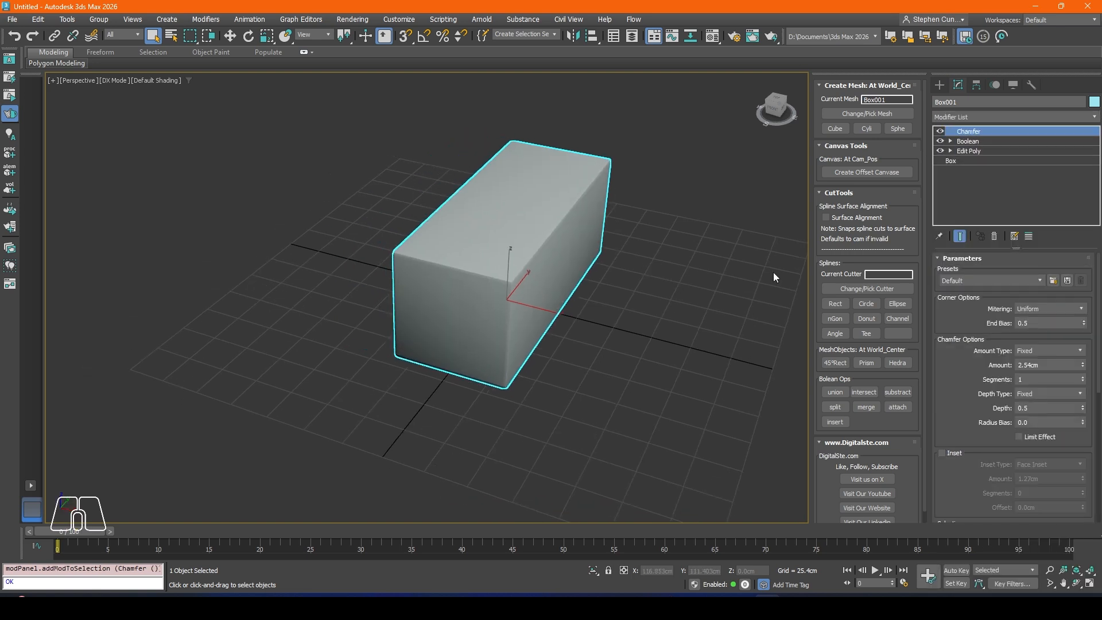
click(1083, 377)
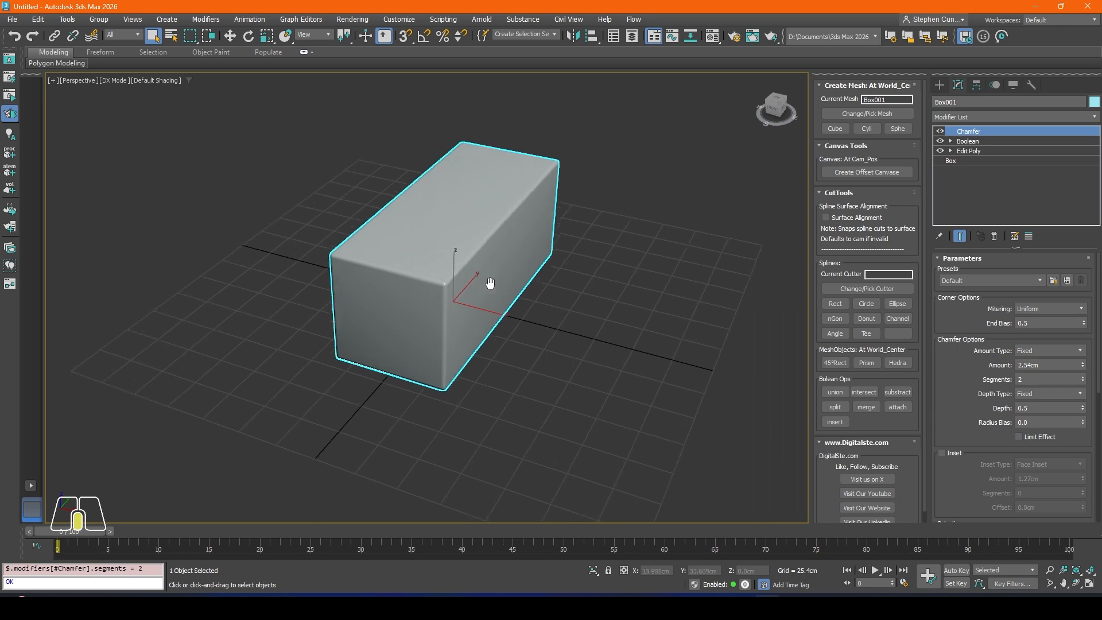
Step: Show edged faces in the viewport and set the box's chamfer amount to 1 cm
key(F4)
scroll(468, 259, up, 5)
alt+middle_drag(468, 260, 483, 320)
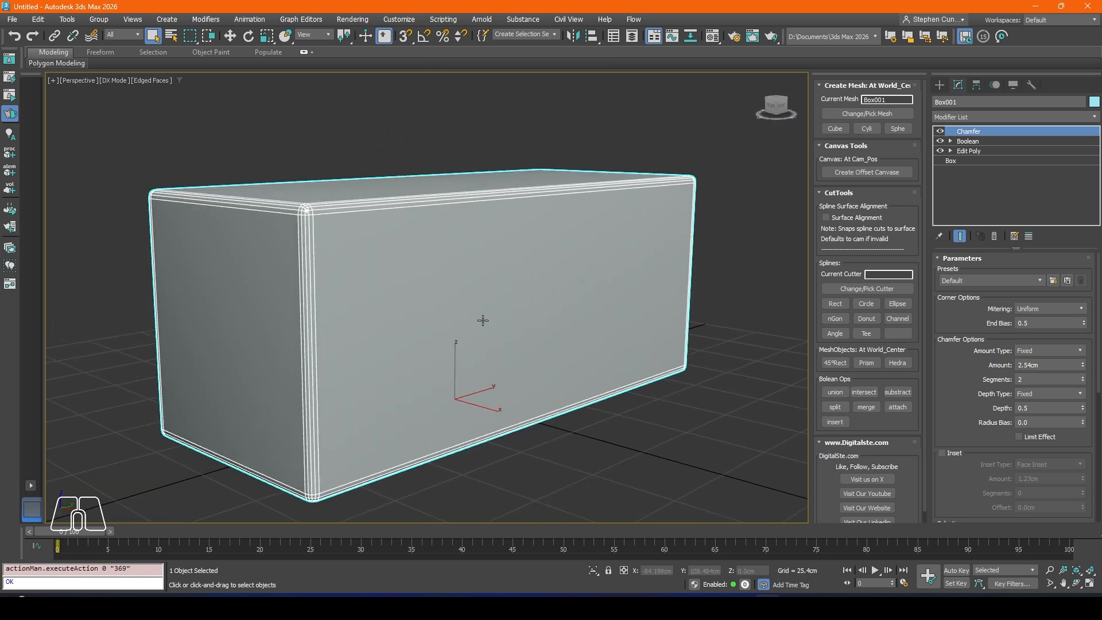
click(1083, 367)
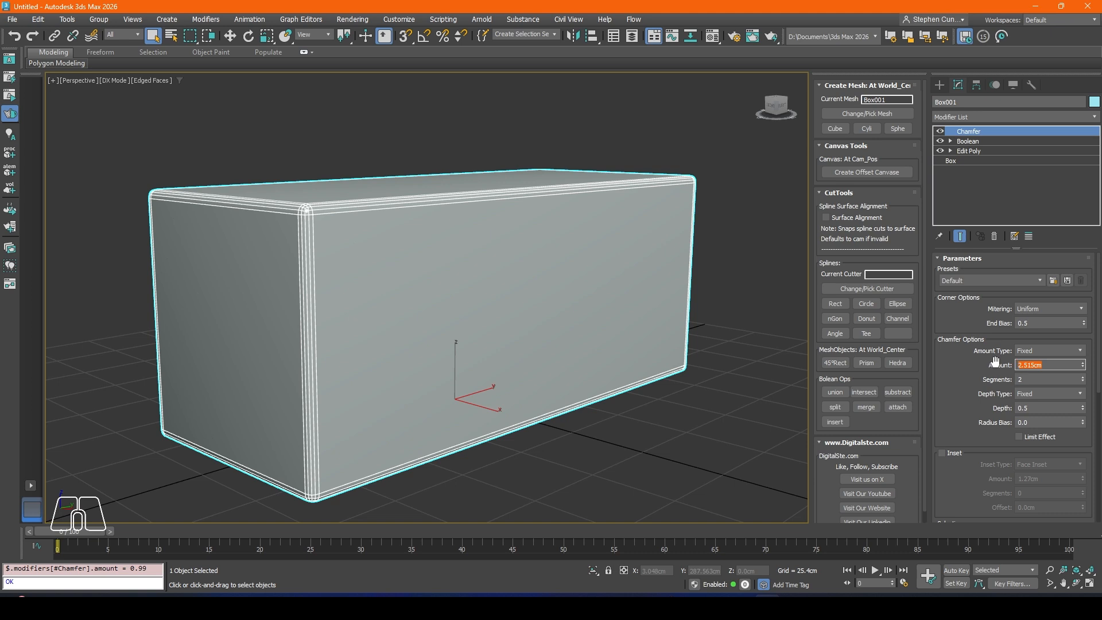
text(2)
key(Return)
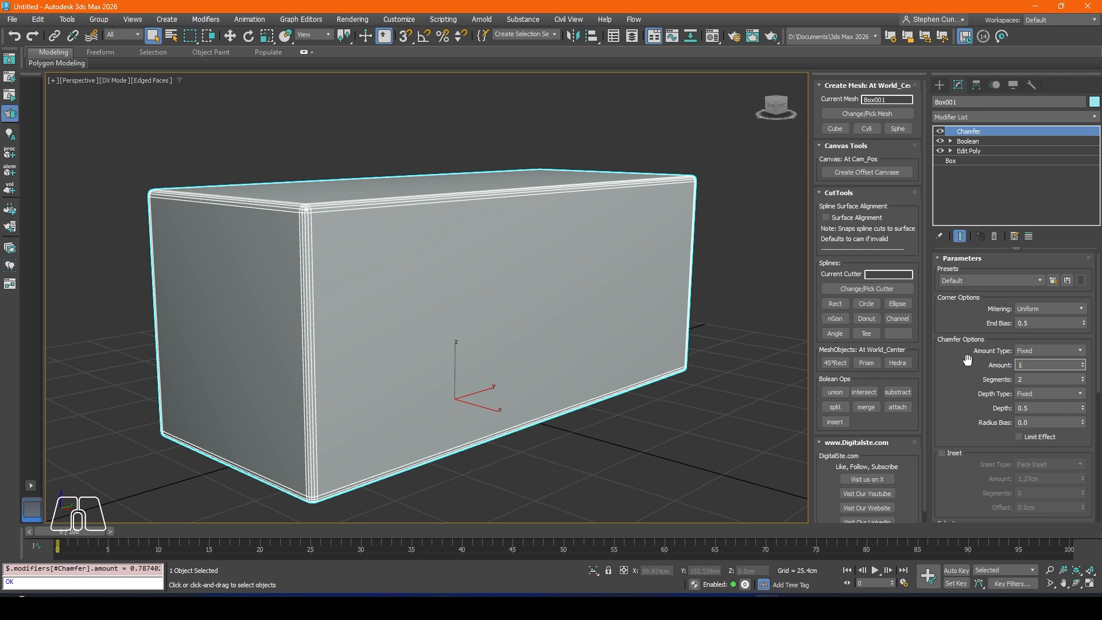
key(Return)
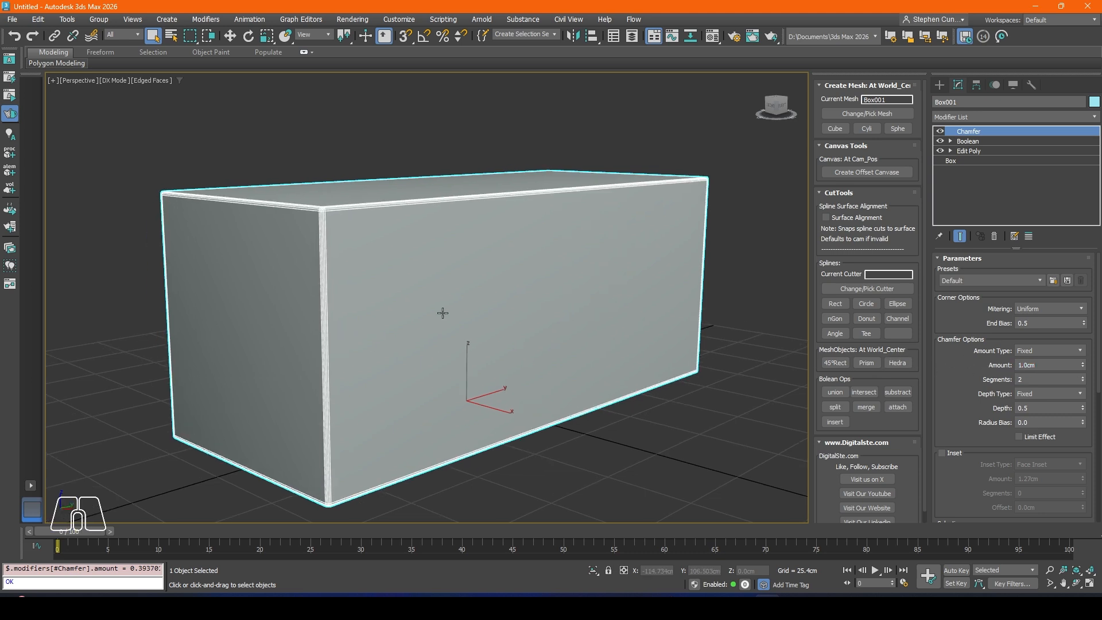
Step: Add a Symmetry modifier above the Chamfer, mirroring the box across the X axis
alt+middle_drag(479, 281, 528, 253)
click(948, 116)
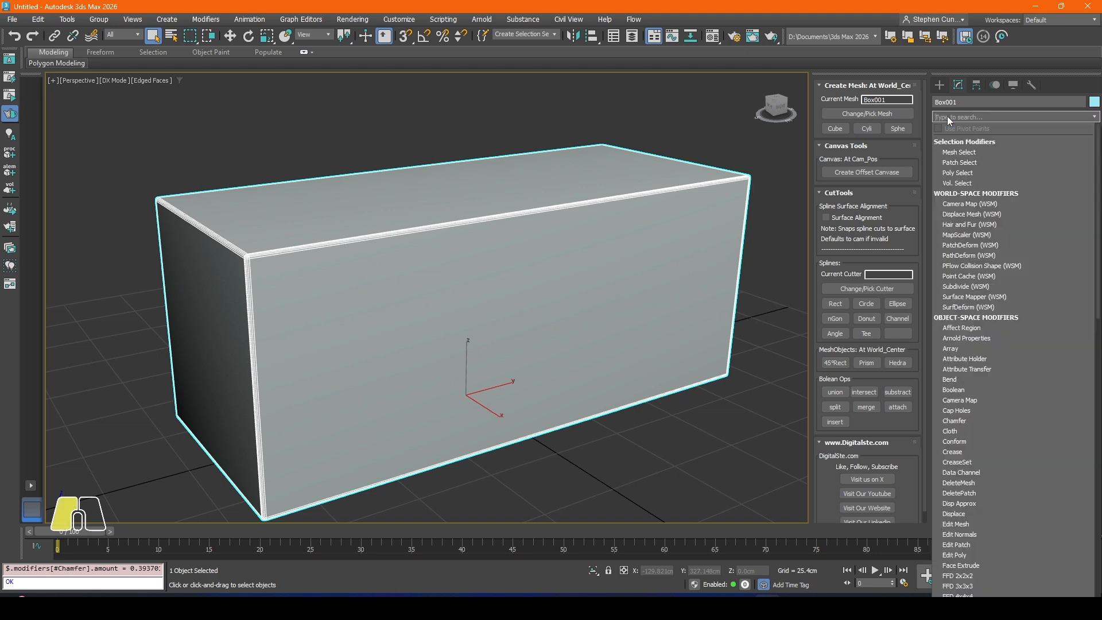
text(sy)
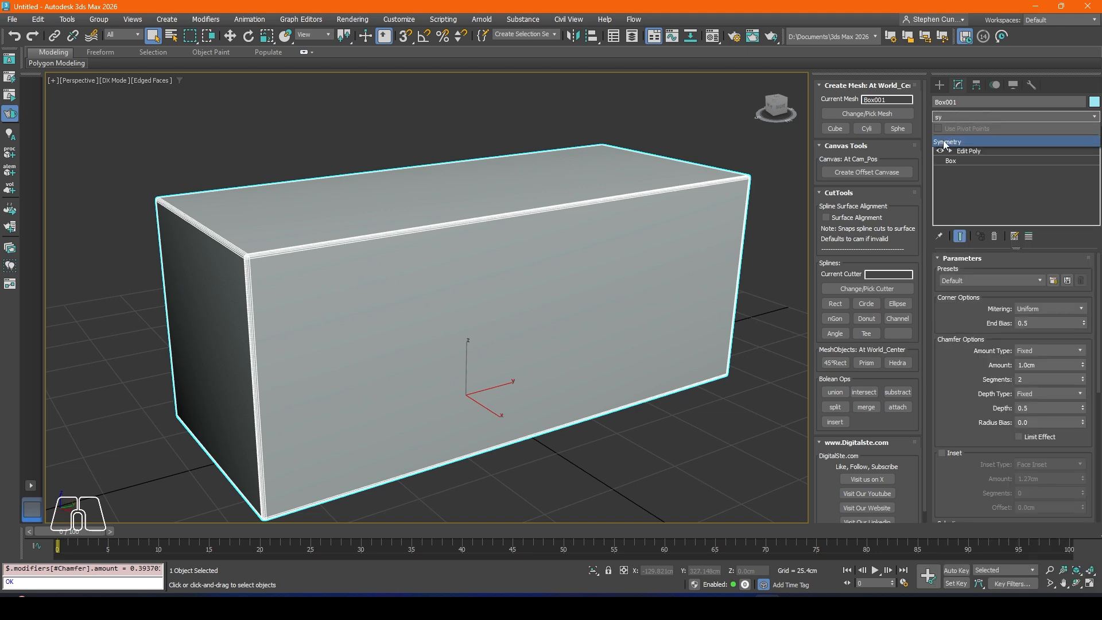
click(945, 142)
alt+middle_drag(570, 265, 491, 288)
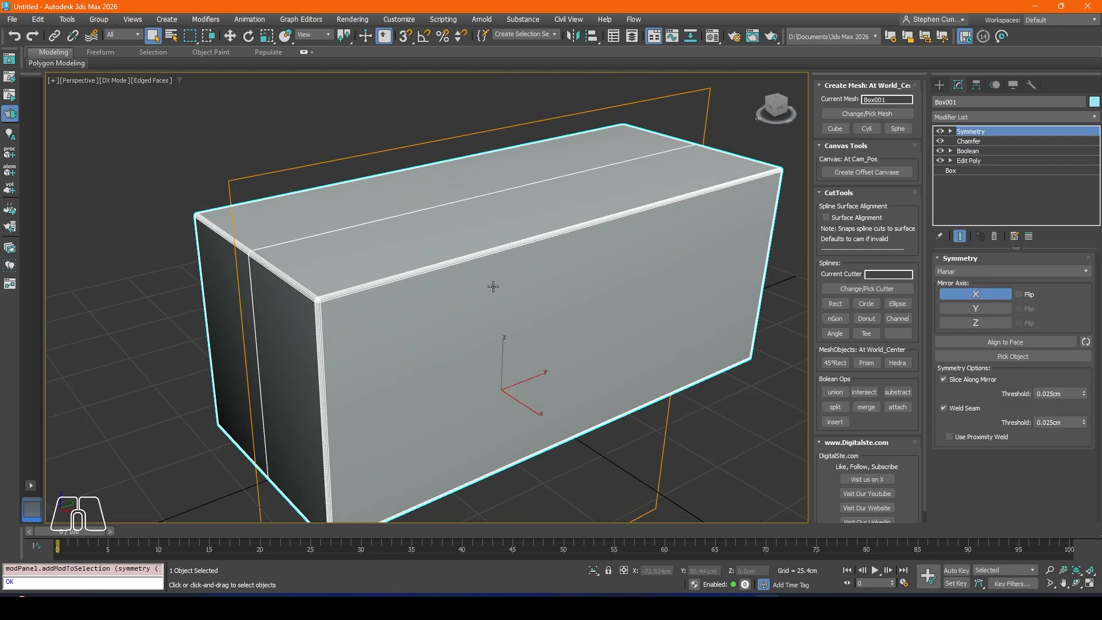
Step: Add a Weighted Normals modifier on top of the box's modifier stack and switch it off
click(948, 117)
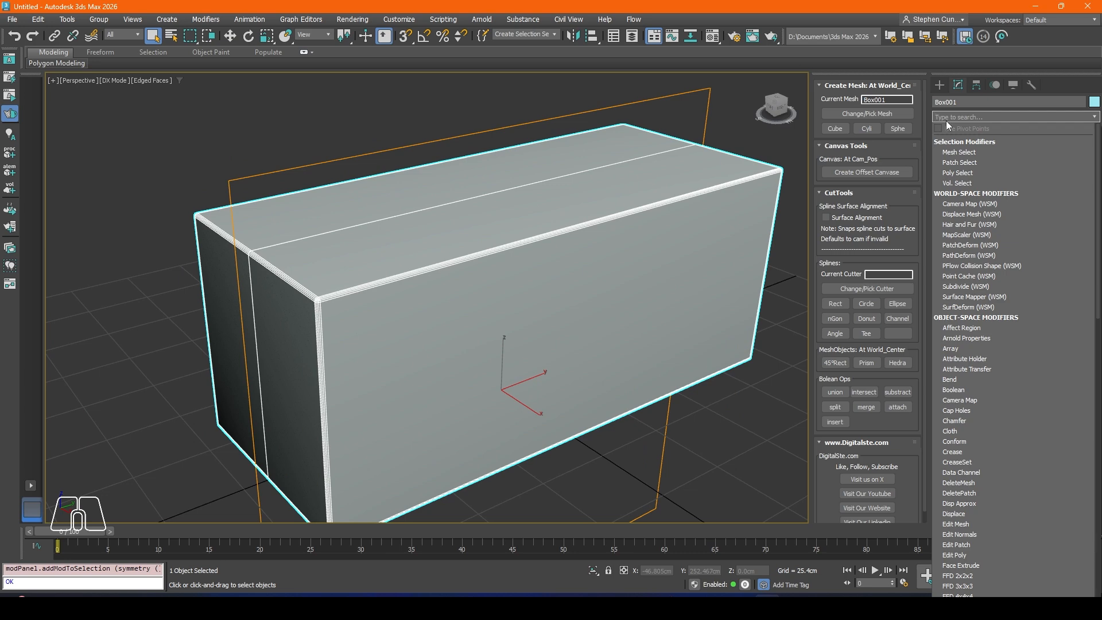
text(wei)
click(946, 141)
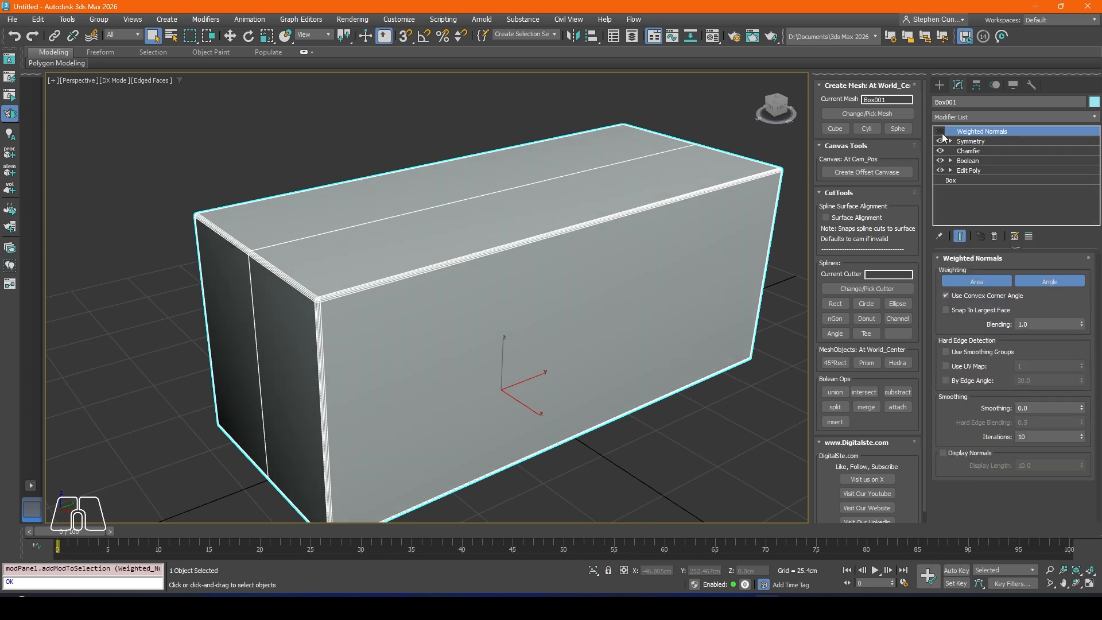
scroll(551, 316, down, 5)
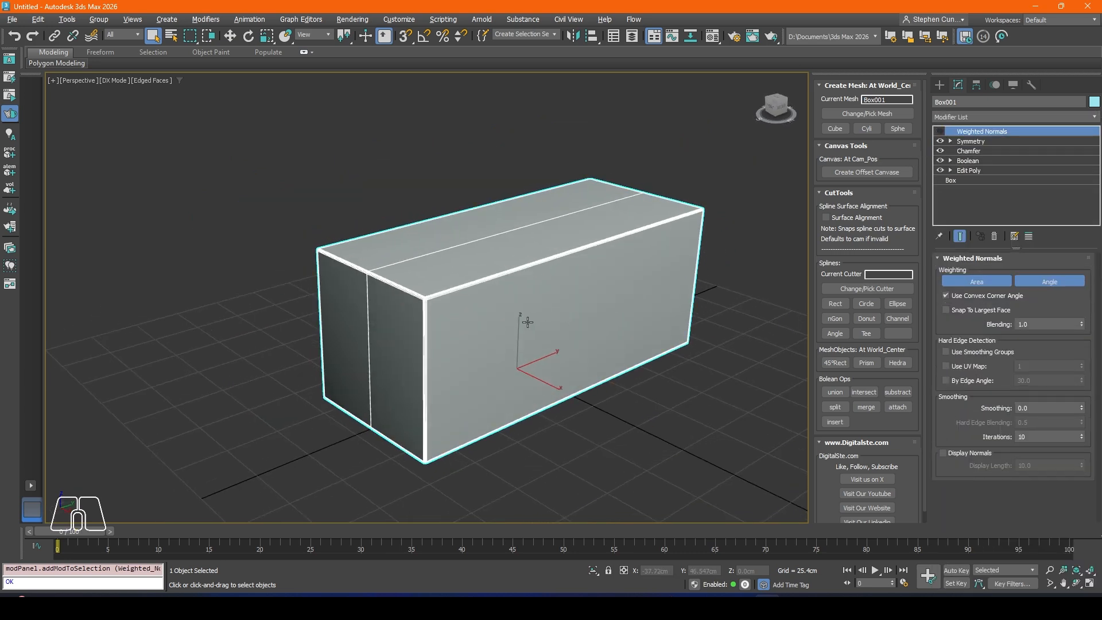
alt+middle_drag(458, 344, 416, 330)
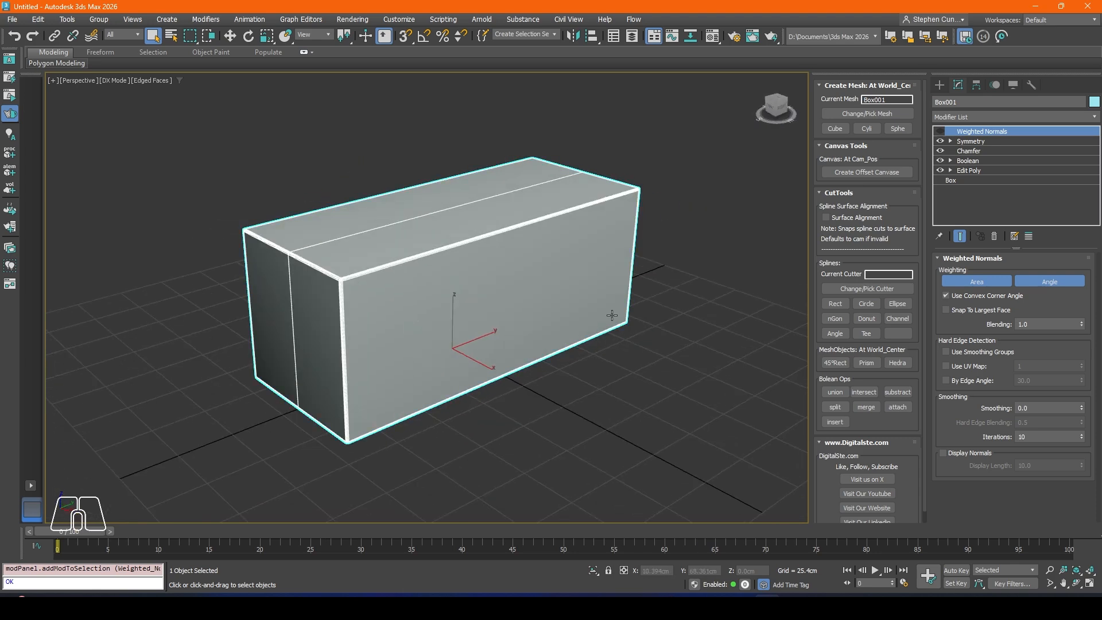
click(835, 302)
click(499, 329)
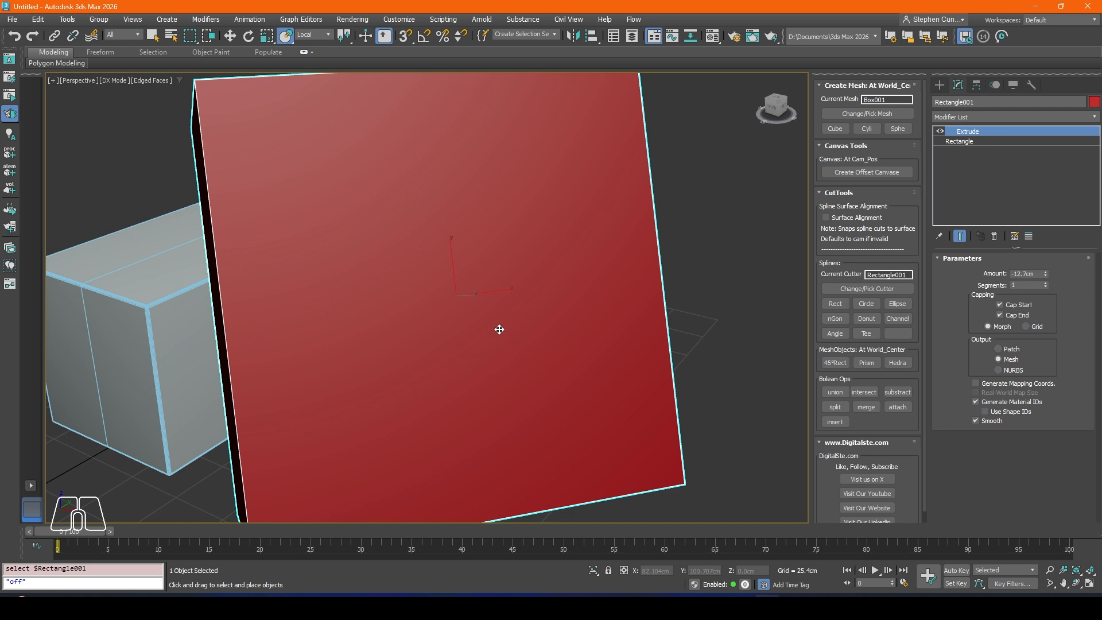
key(Delete)
Step: Create a rectangular spline cutter over the box in the front view
key(f)
scroll(439, 264, up, 4)
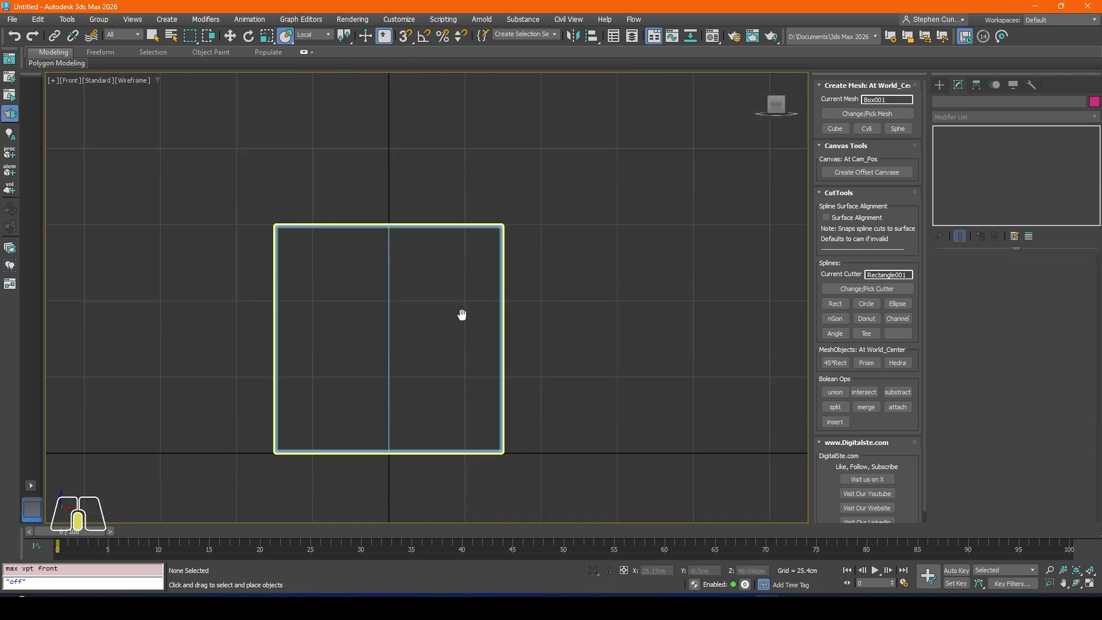
middle_drag(462, 315, 459, 329)
click(836, 304)
Step: Rotate the rectangular cutter into a diamond with angle snap on and move it over the box's upper right corner
click(249, 36)
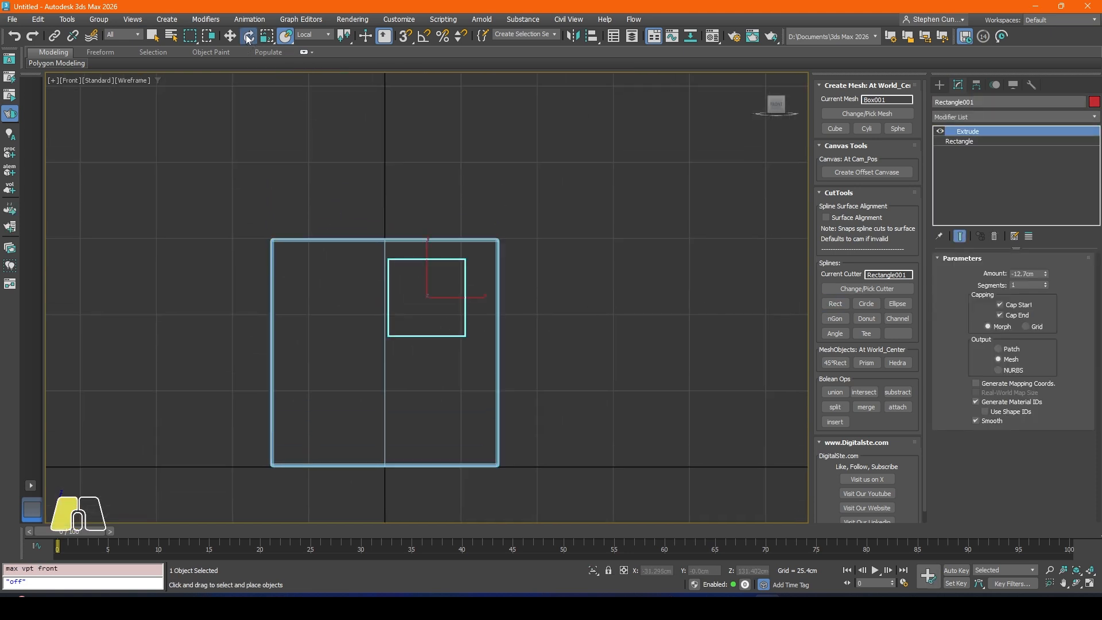
drag(446, 255, 530, 213)
key(ctrl+z)
click(423, 36)
click(231, 35)
middle_drag(604, 299, 592, 300)
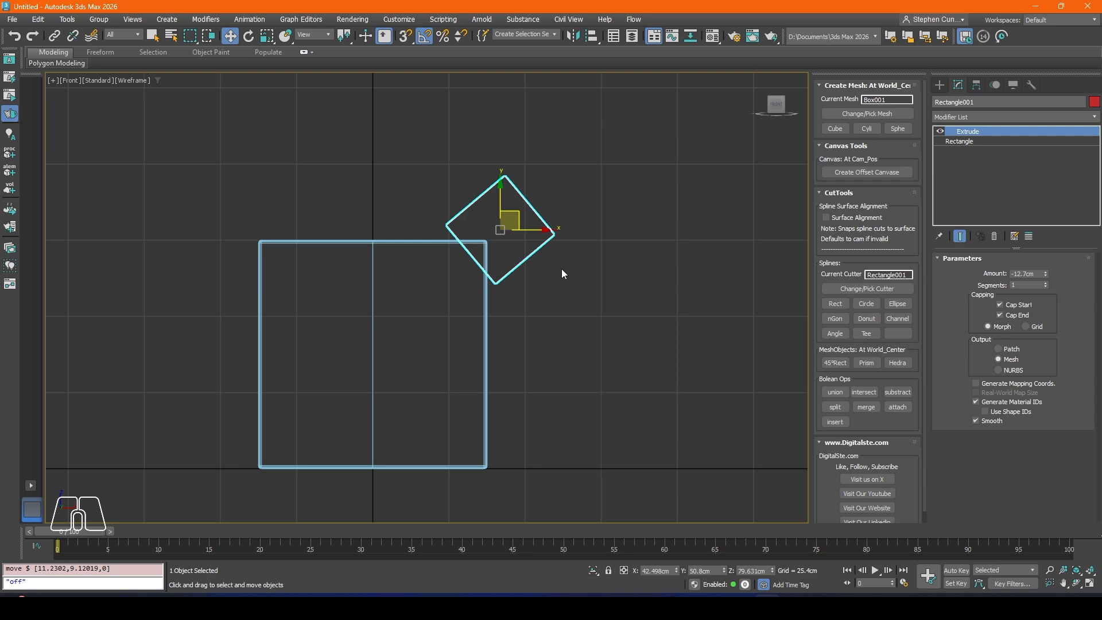
Step: Set the cutter's extrusion to about 200.66 cm and slide it back along Y so it overshoots both ends of the box
key(p)
mouse_move(483, 234)
alt+middle_down()
mouse_move(411, 240)
mouse_move(501, 243)
alt+middle_up()
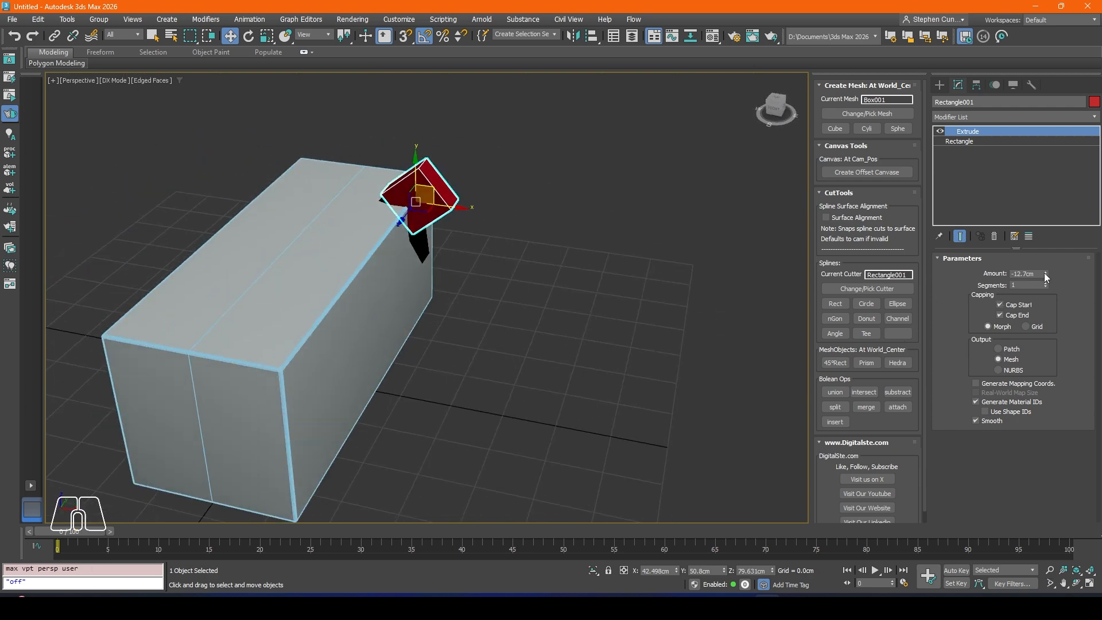
drag(1044, 273, 1035, 189)
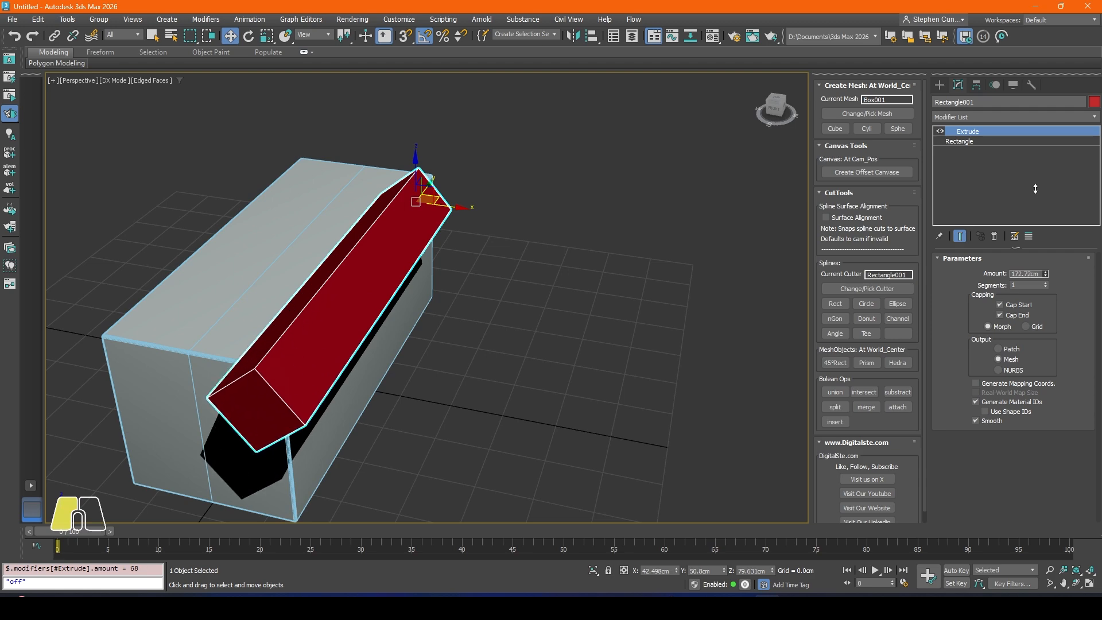
alt+middle_drag(657, 214, 536, 217)
drag(543, 210, 613, 176)
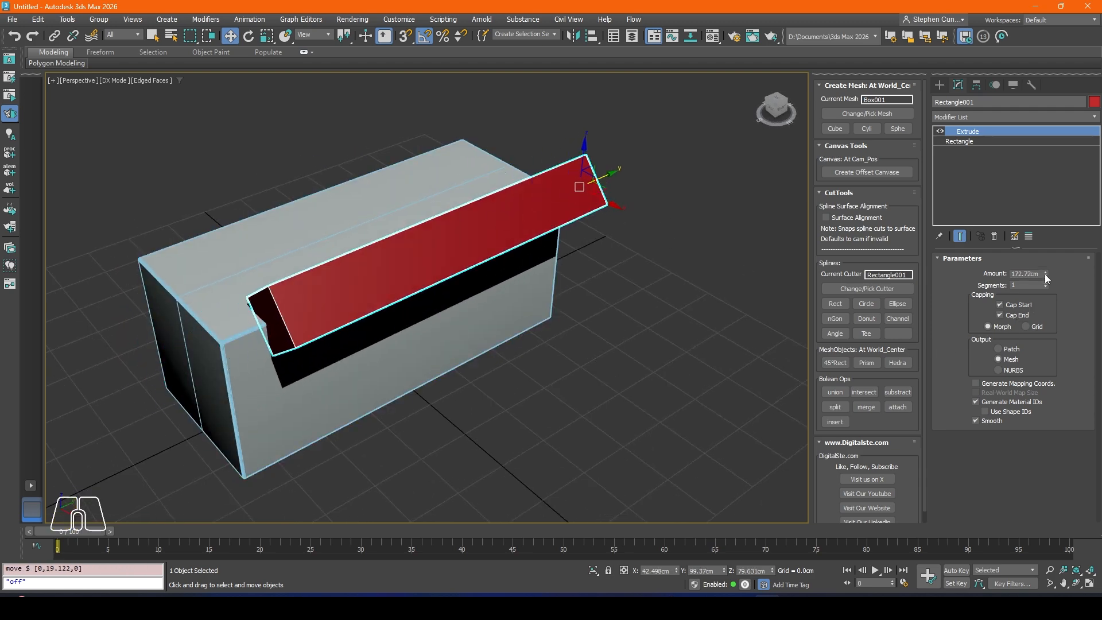
drag(1045, 274, 1045, 261)
Step: Pick the extruded rectangle as the current cutter and subtract it from the box's upper edge
alt+middle_drag(776, 292, 484, 278)
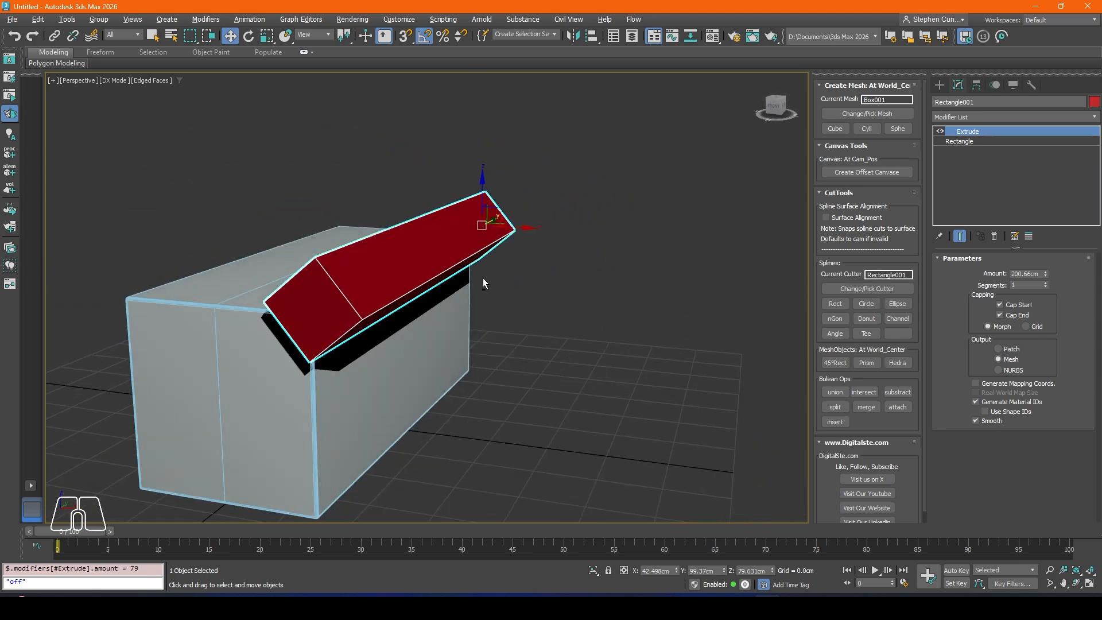
click(860, 288)
click(897, 392)
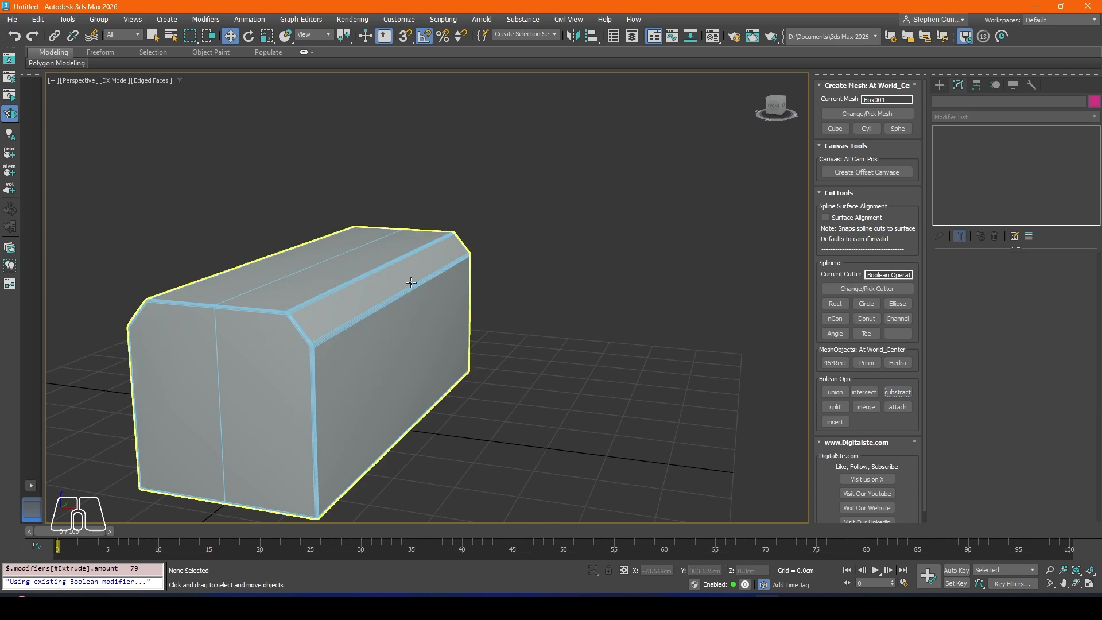
Step: Move the Rectangle001 operand in the box's Boolean inward and down to about X 40.68, Z 75.33 cm, widening the bevel
alt+middle_drag(411, 283, 724, 234)
click(511, 281)
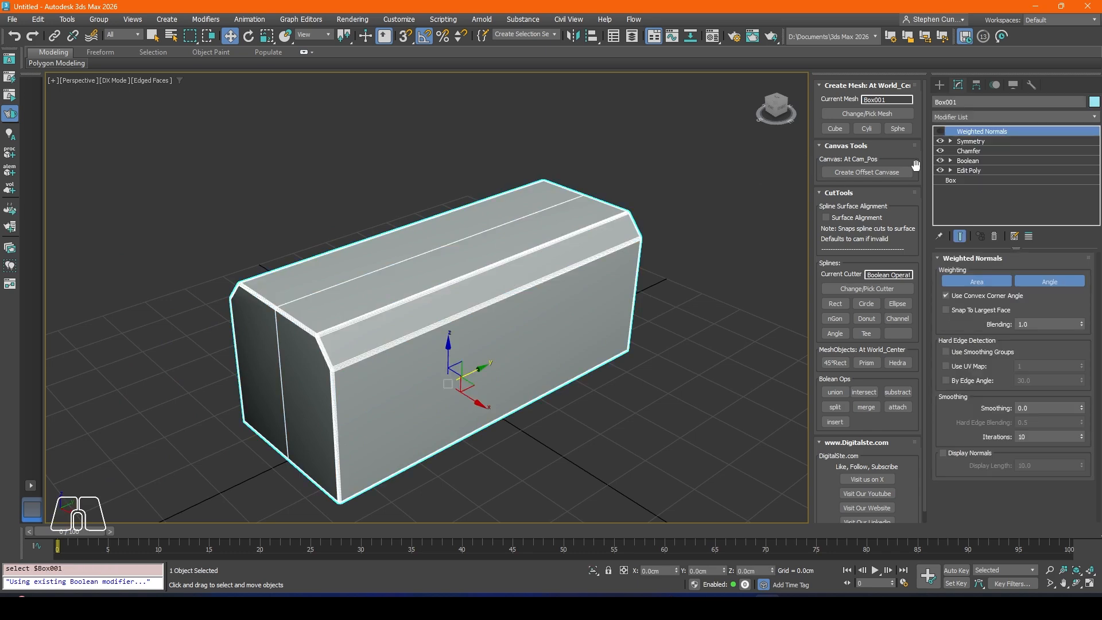
click(953, 160)
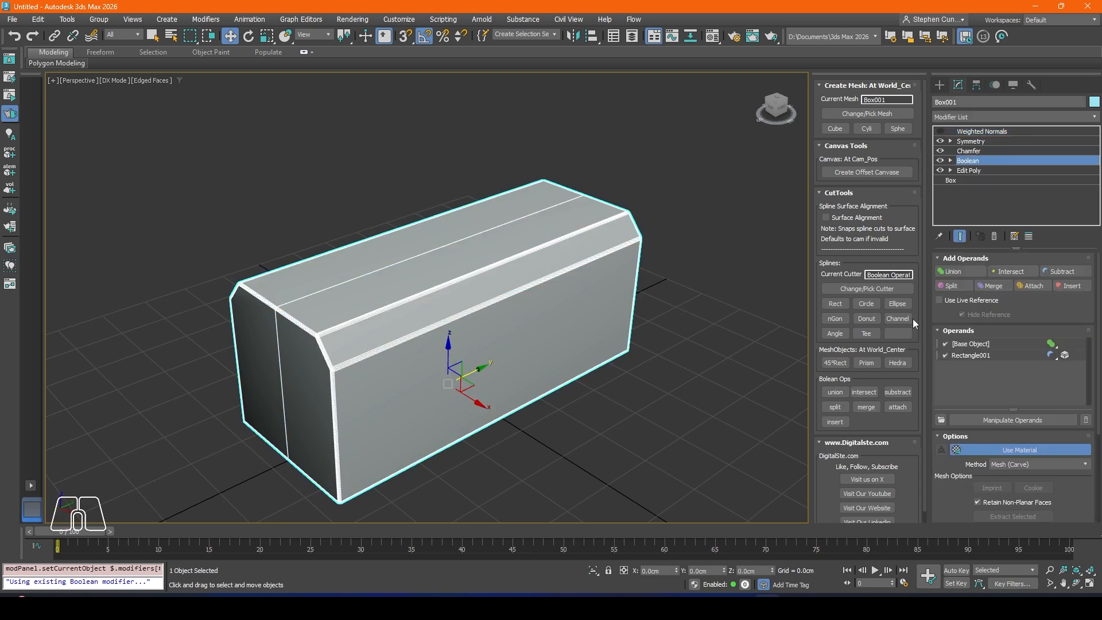
click(971, 355)
alt+middle_drag(471, 323, 558, 291)
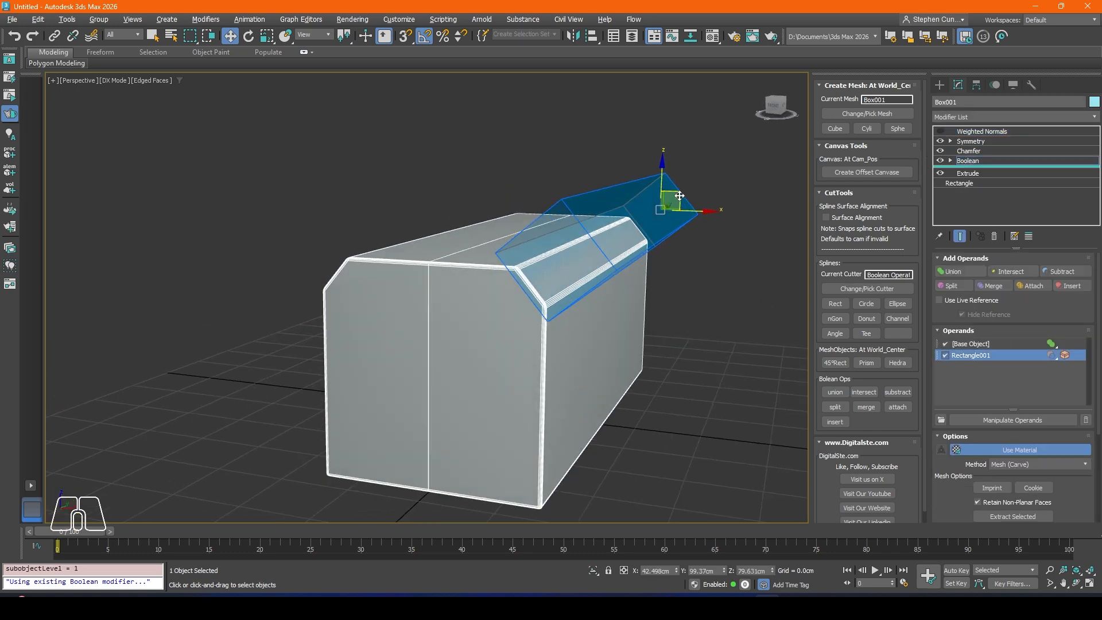
drag(680, 194, 676, 206)
click(586, 278)
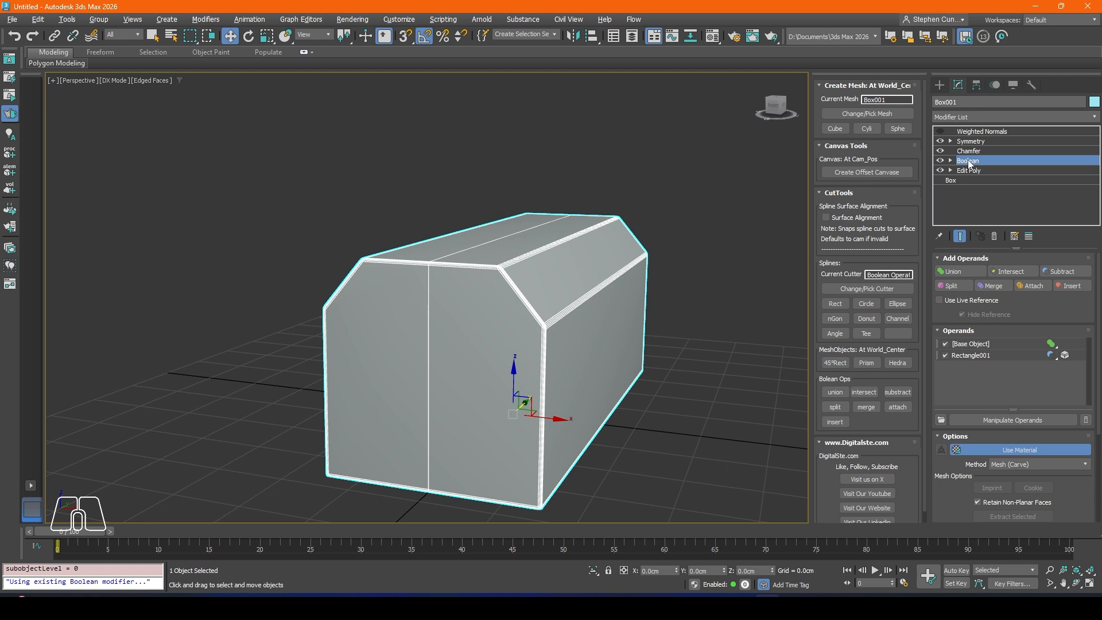
Step: Adjust the length and width of the Rectangle001 operand's base rectangle in the Boolean
click(964, 356)
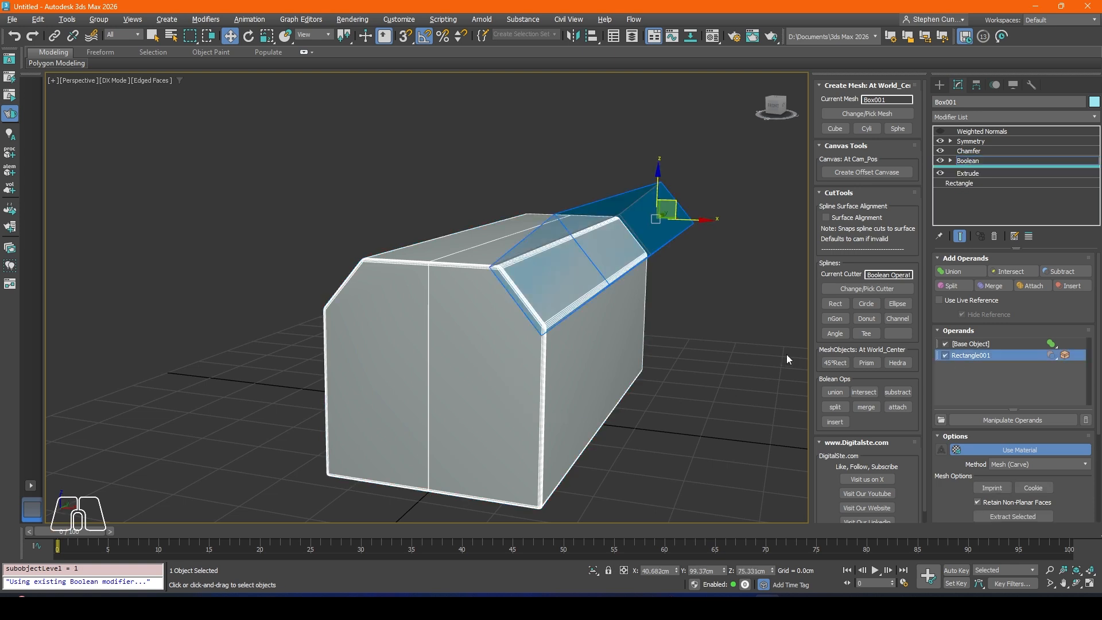
click(963, 184)
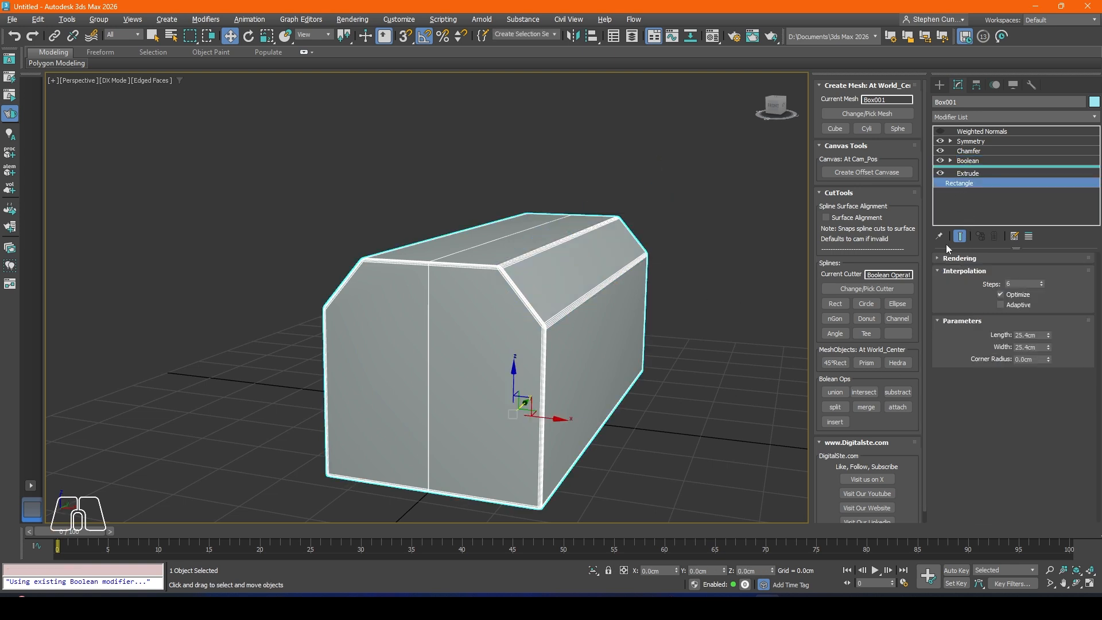
click(1048, 334)
mouse_move(1048, 347)
mouse_down()
mouse_move(1050, 338)
mouse_move(1051, 354)
mouse_up()
click(784, 319)
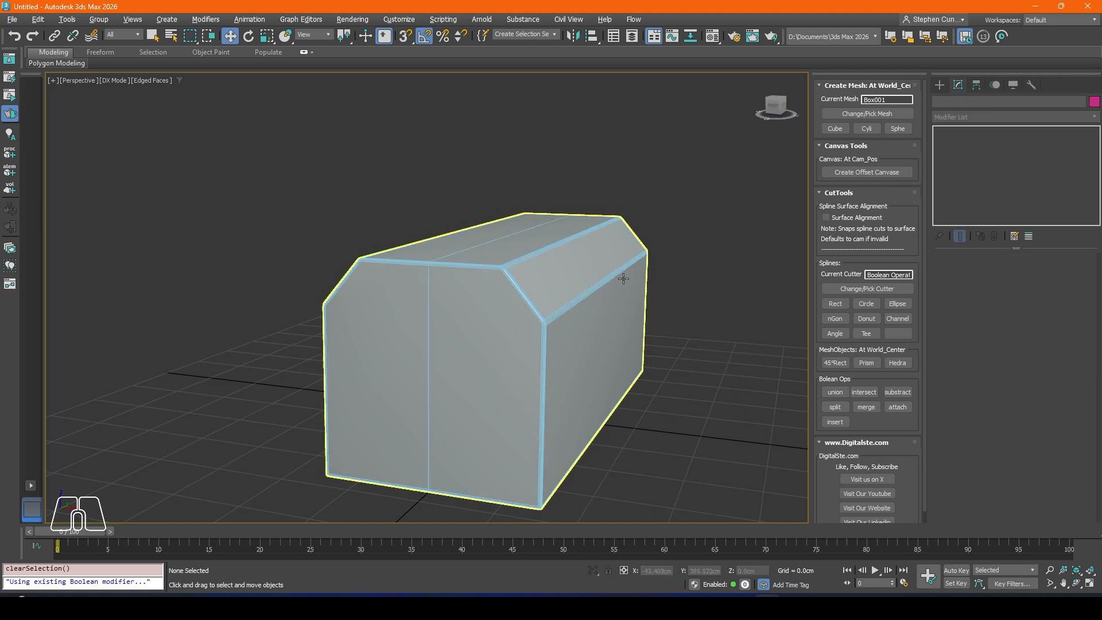
Step: Add a 45° rectangular mesh cutter at the world centre and scale it up
alt+middle_drag(554, 308, 529, 310)
click(427, 319)
alt+middle_drag(425, 319, 393, 315)
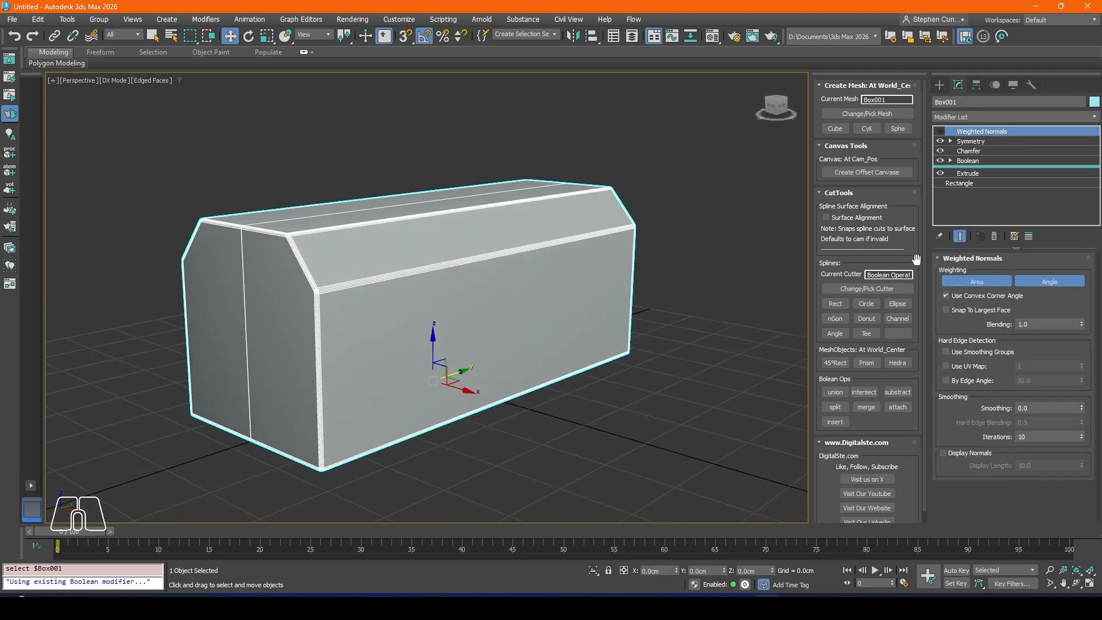
click(835, 363)
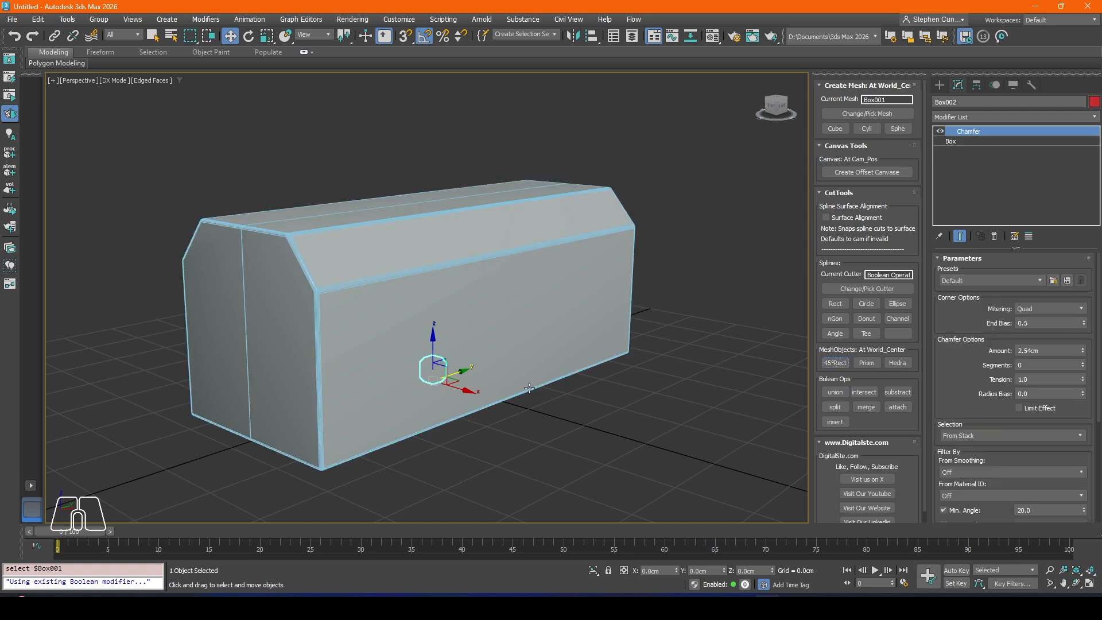
click(266, 35)
drag(438, 380, 440, 351)
click(230, 40)
Step: Move the chamfered box cutter out to the body's long side, at about X 46.99, Z 13.08 cm
alt+middle_drag(408, 287, 483, 405)
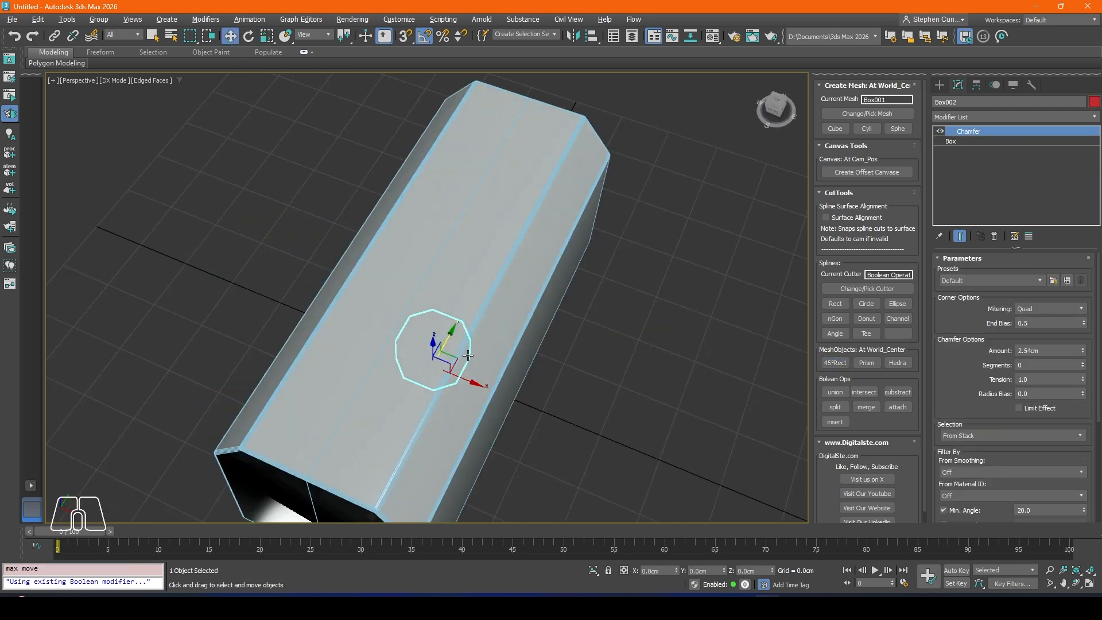
drag(480, 391, 567, 436)
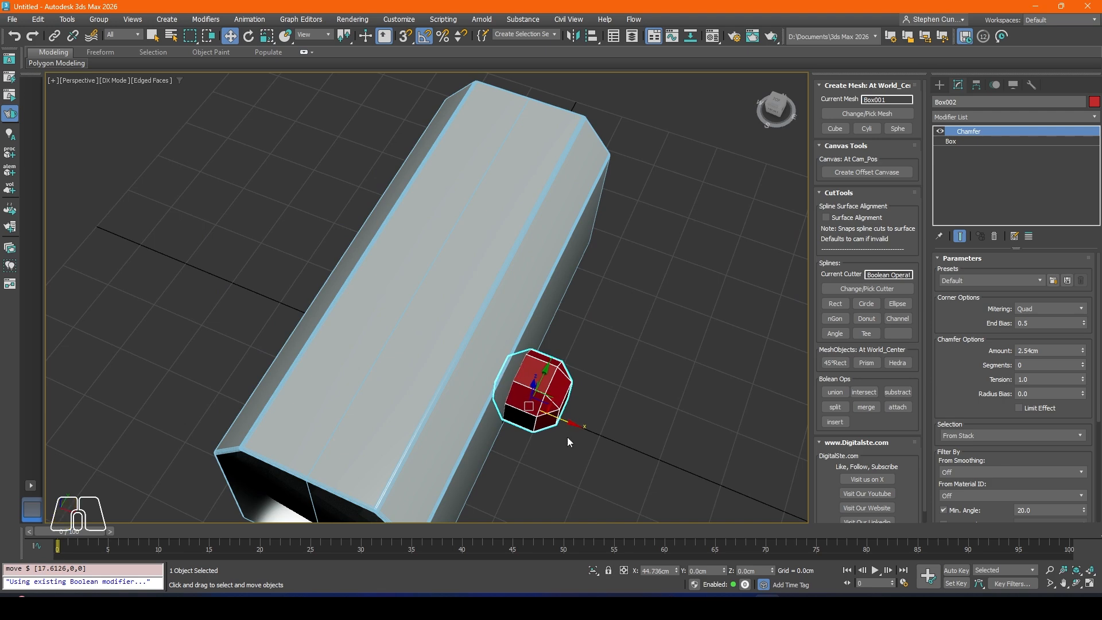
alt+middle_drag(567, 436, 535, 376)
drag(535, 376, 535, 343)
alt+middle_drag(537, 344, 566, 392)
drag(566, 393, 572, 393)
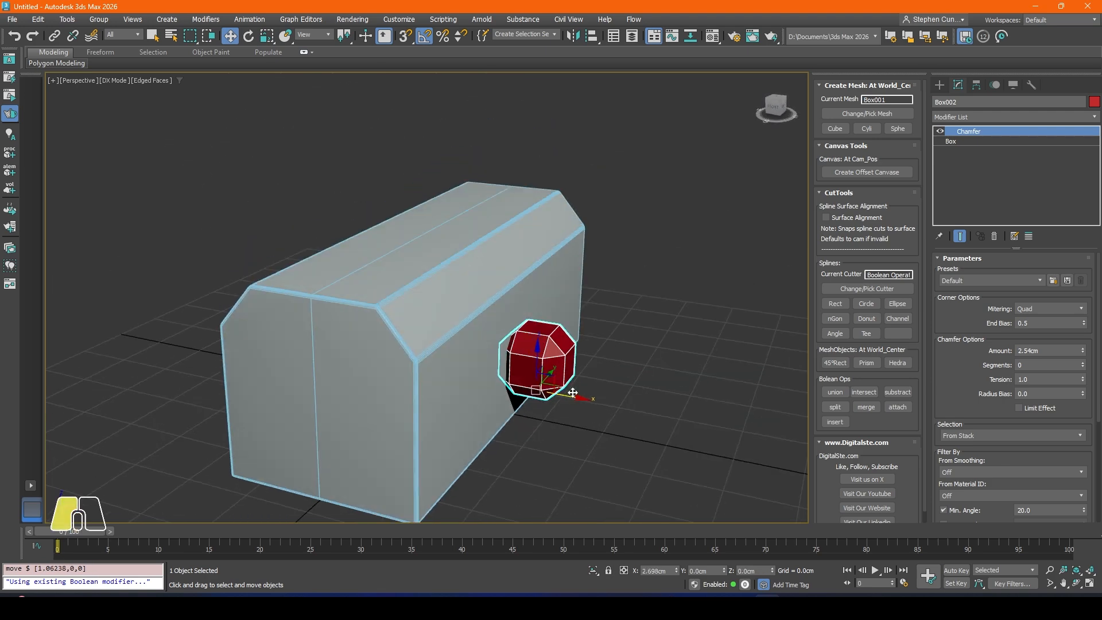
Step: Lengthen the chamfered box cutter to about 43.7 cm and move it to about Y 41.94, Z 16.92 cm, overshooting the body's far end
click(964, 142)
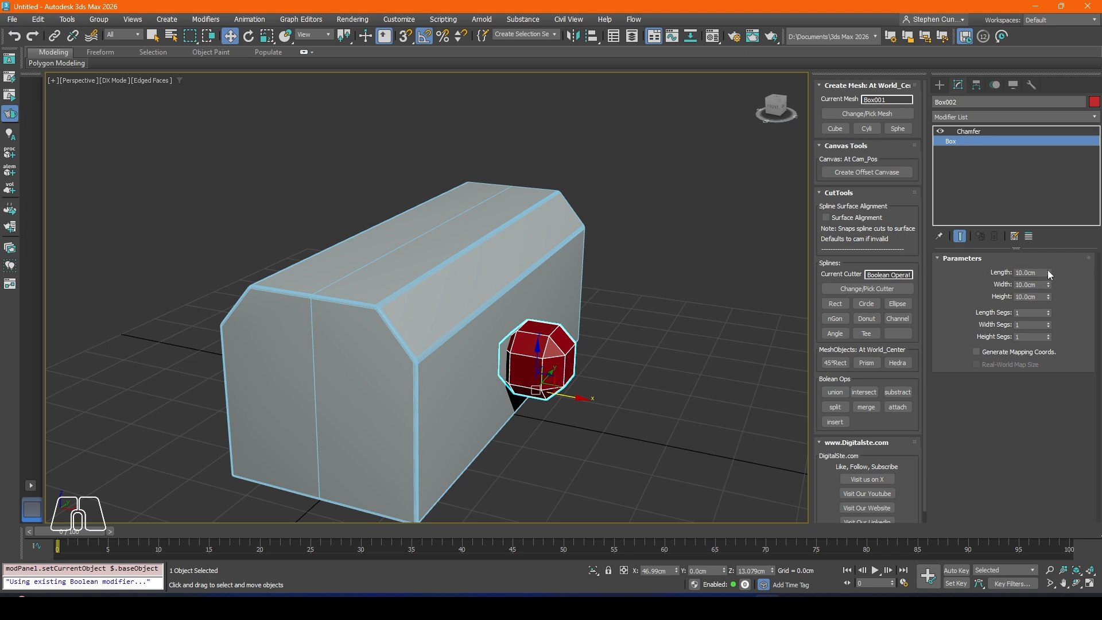
drag(1048, 270, 1031, 77)
alt+middle_drag(608, 293, 507, 294)
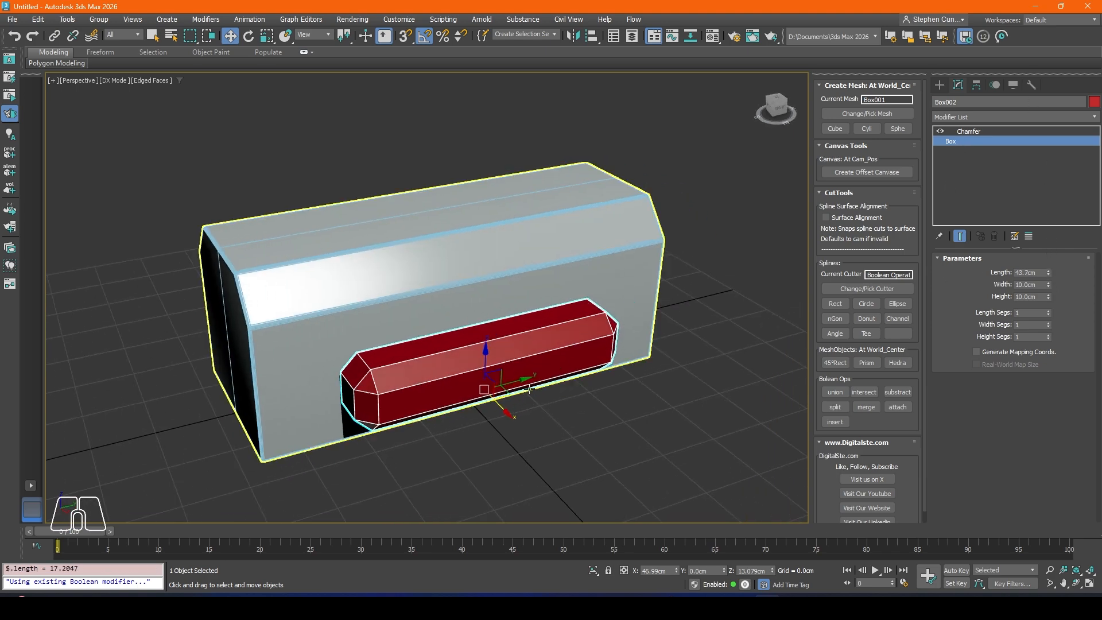
drag(523, 385, 611, 358)
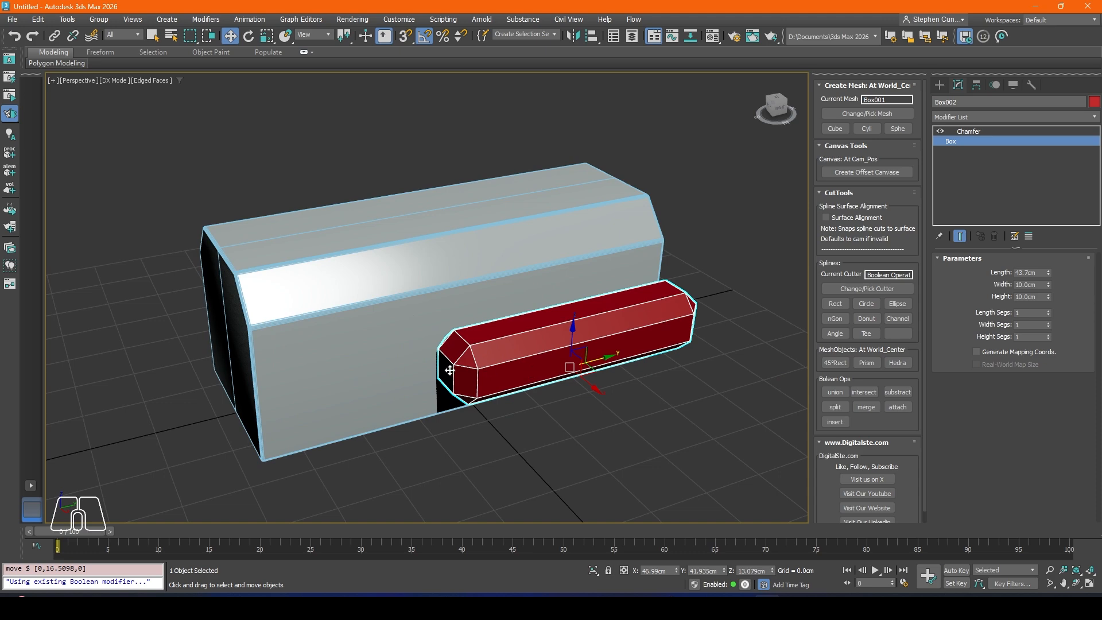
alt+middle_drag(467, 387, 561, 340)
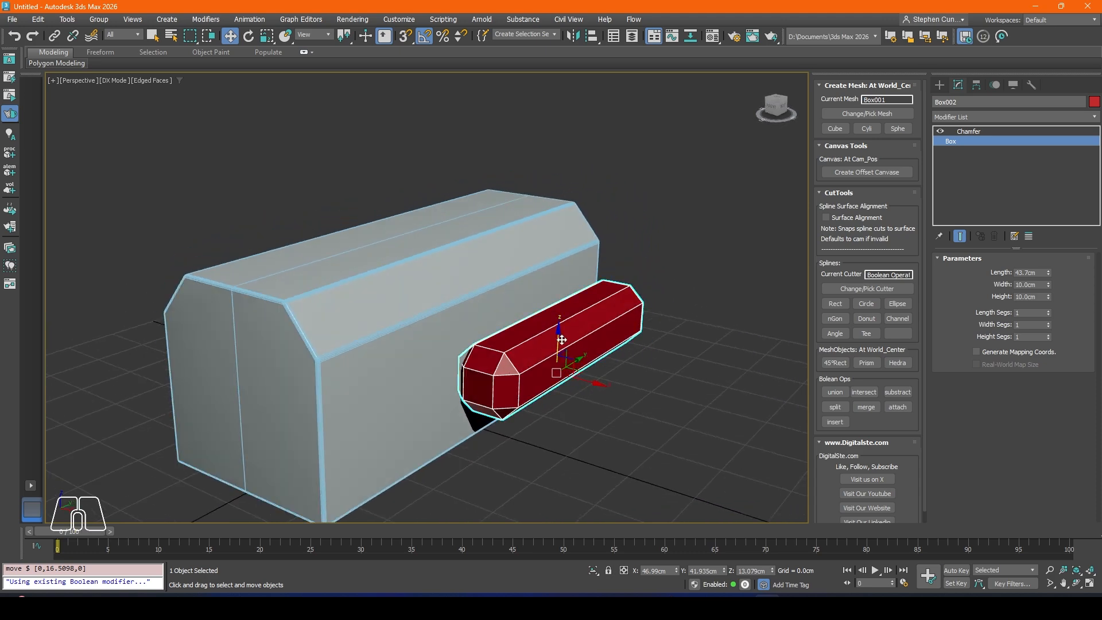
drag(562, 340, 562, 319)
alt+middle_drag(561, 319, 541, 341)
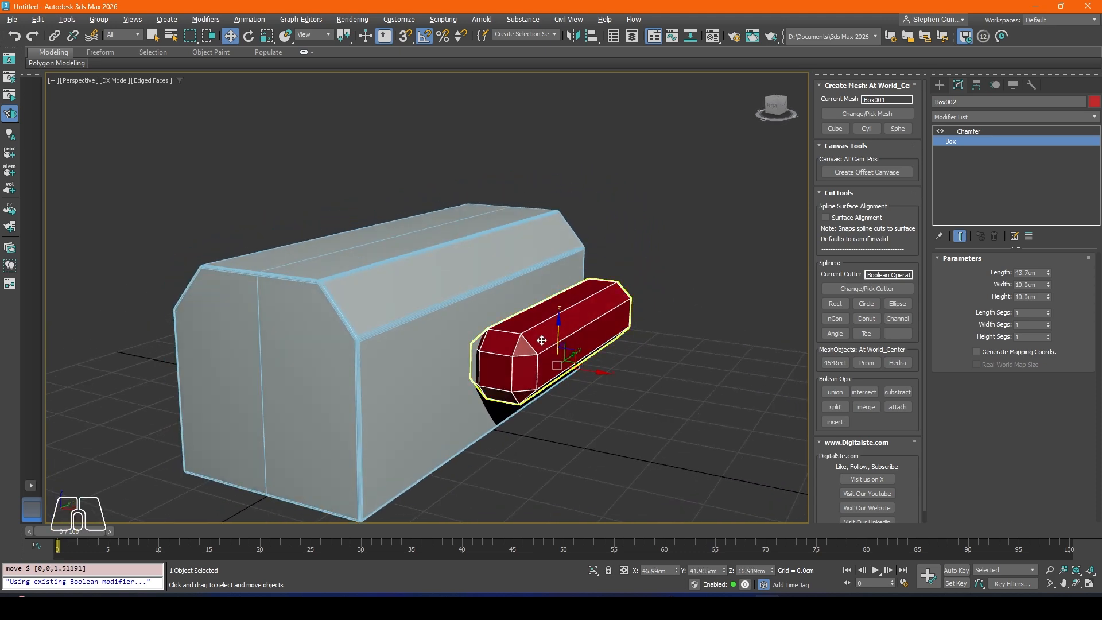
Step: Pick the elongated box as the current cutter and subtract it from the body's side to form a groove
click(859, 290)
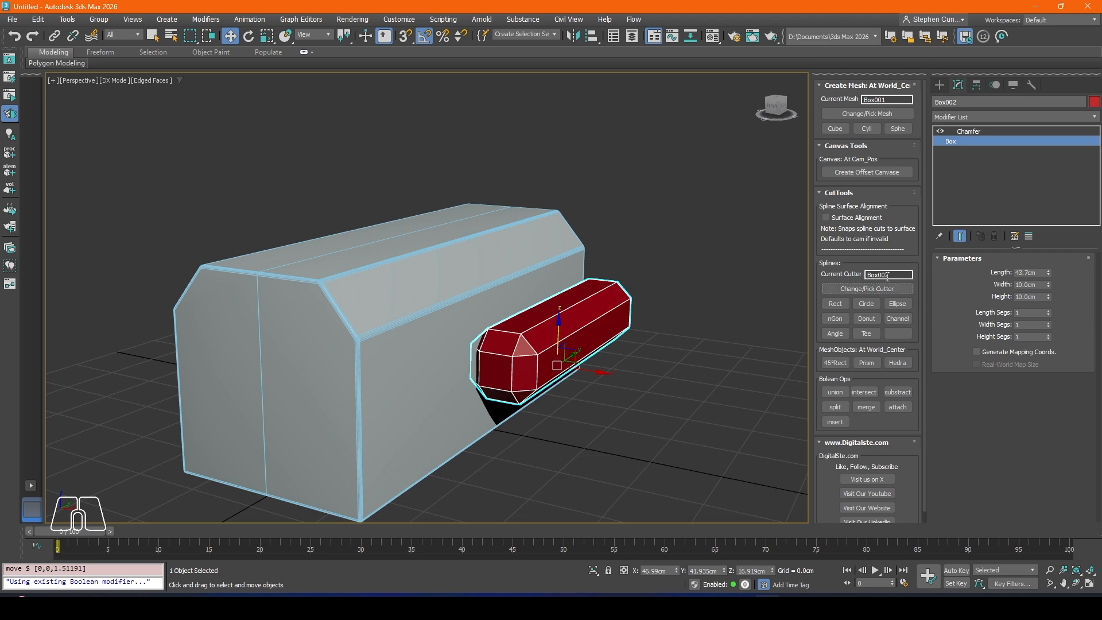
click(898, 392)
mouse_move(524, 339)
alt+middle_down()
mouse_move(435, 343)
mouse_move(645, 374)
alt+middle_up()
key(F4)
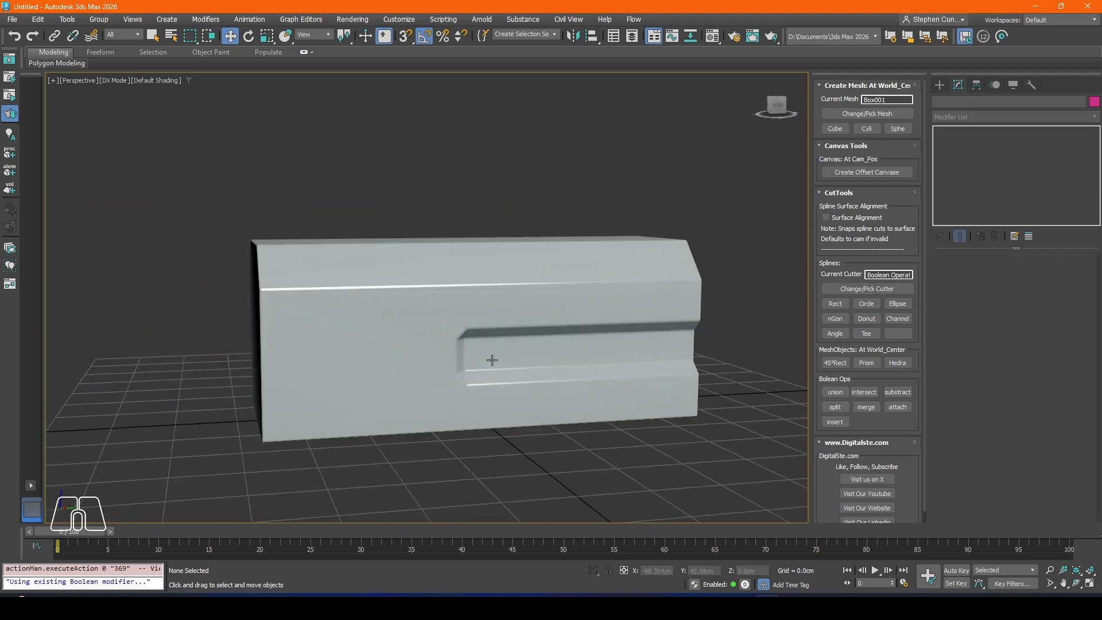
Step: Set the mitering of the body's Chamfer modifier to Radial
scroll(512, 336, up, 4)
click(524, 298)
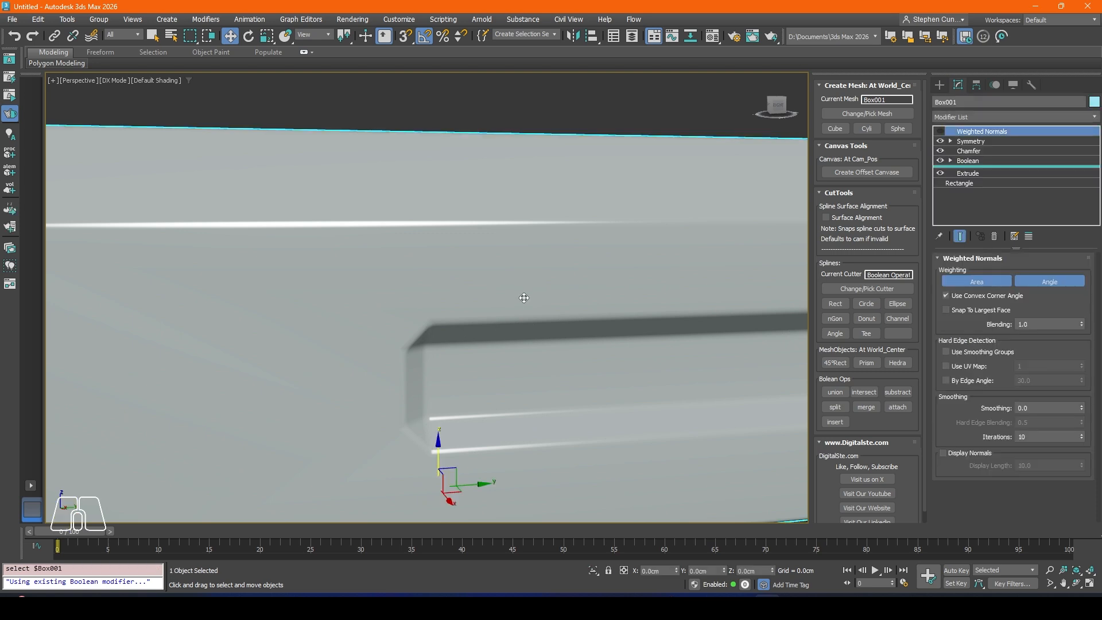
click(969, 151)
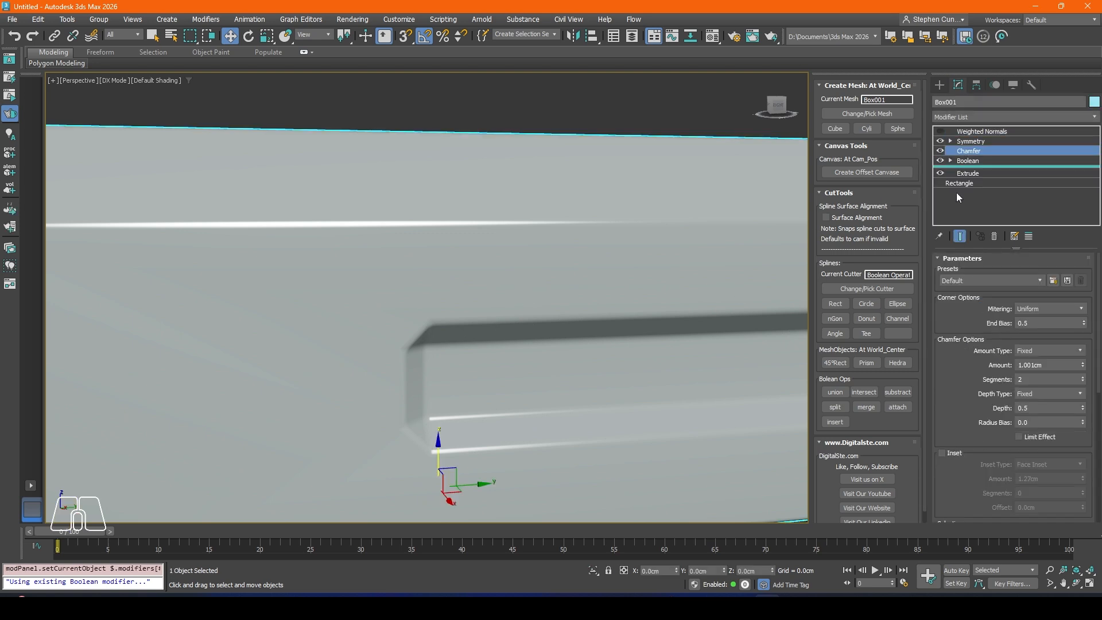
click(1027, 309)
click(1027, 352)
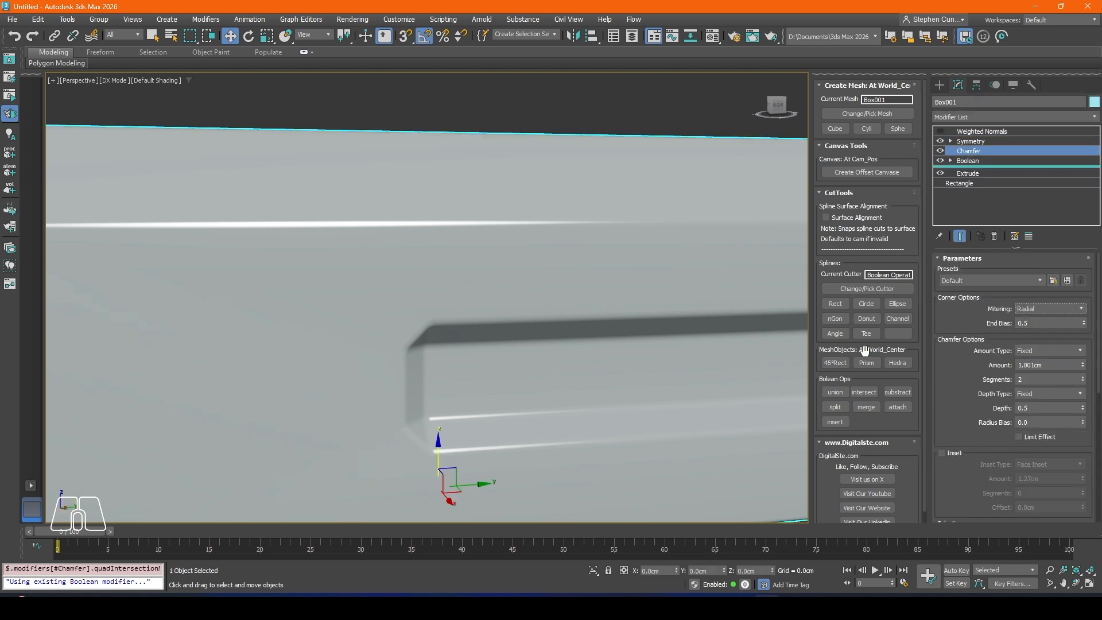
Step: Reduce the body's Chamfer amount to about 0.518 cm
scroll(574, 341, down, 3)
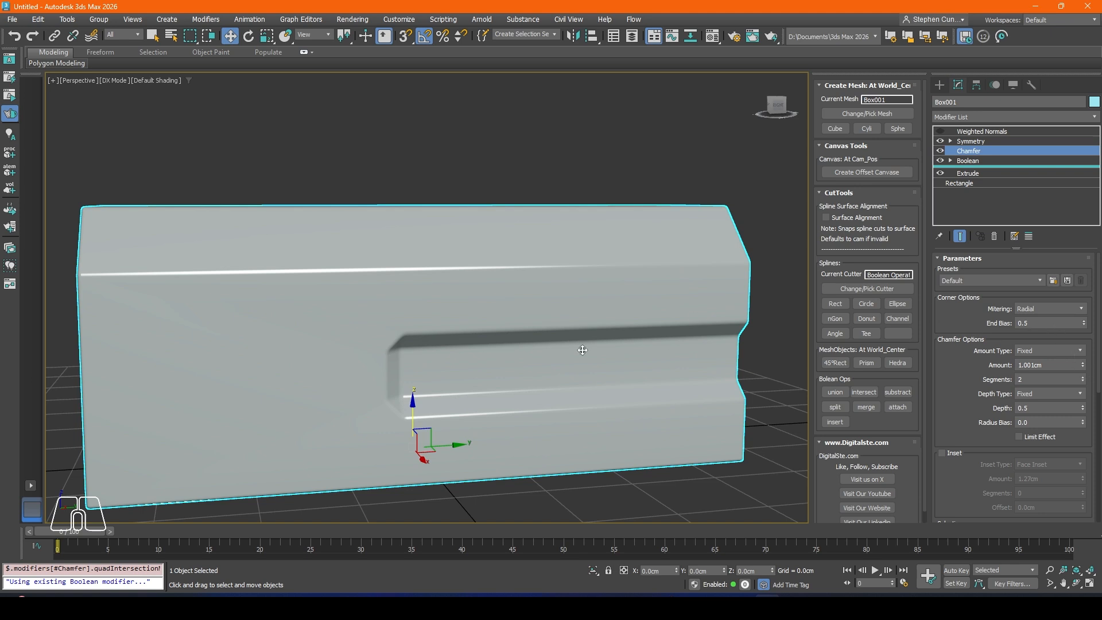
middle_drag(583, 350, 570, 352)
key(F4)
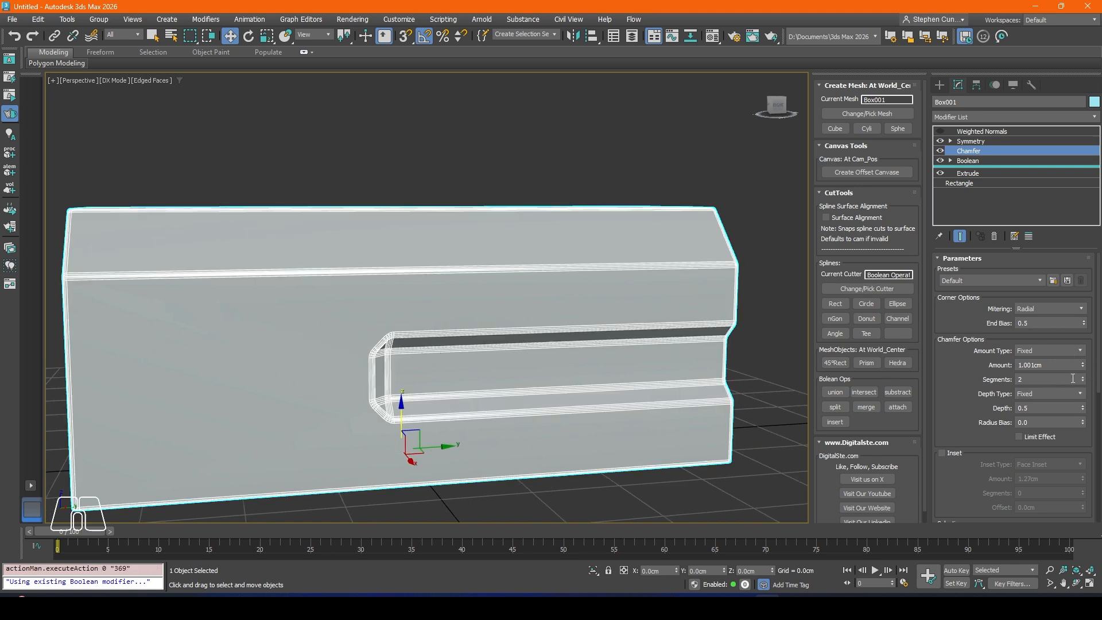
drag(1085, 372, 1086, 376)
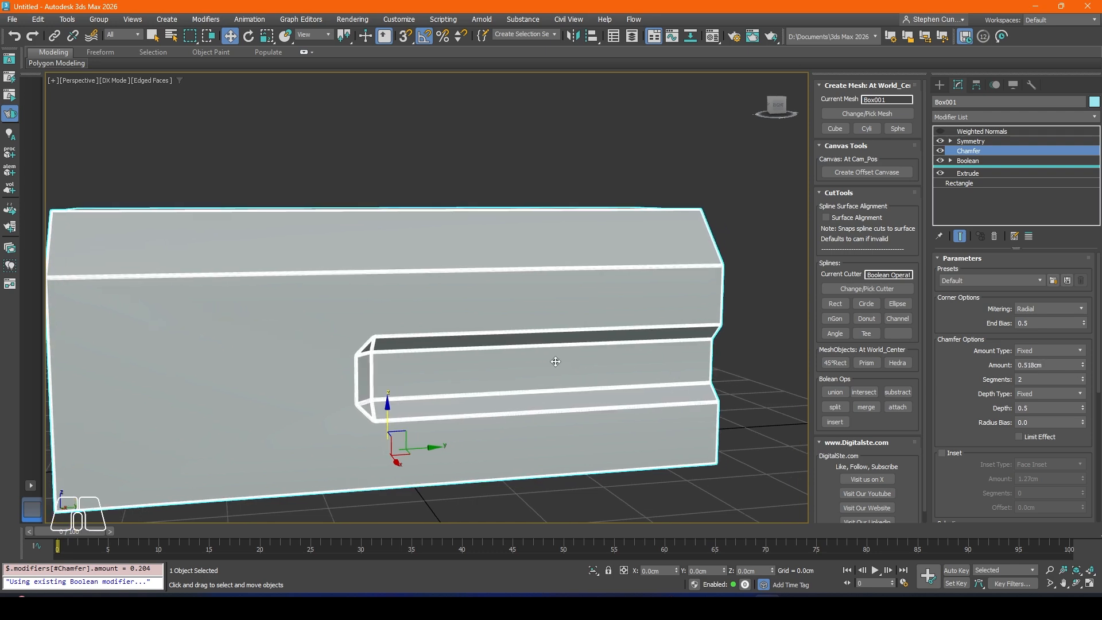
key(F4)
scroll(402, 316, down, 4)
Step: Enable the body's Weighted Normals modifier and try its Use Smoothing Groups option, leaving the option off
alt+middle_drag(369, 326, 419, 317)
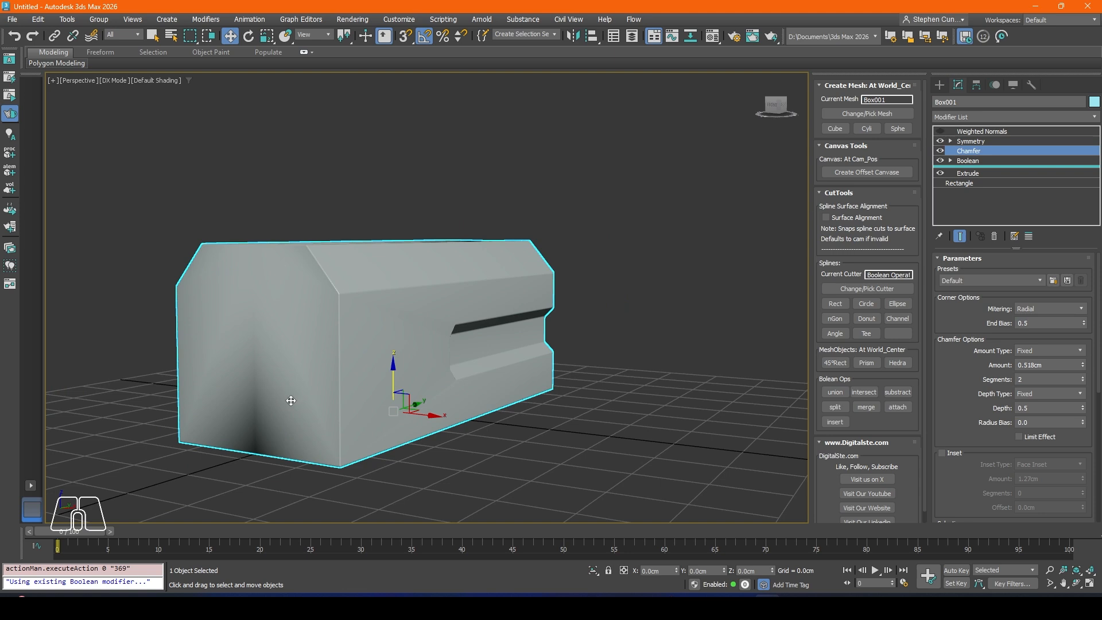
click(941, 132)
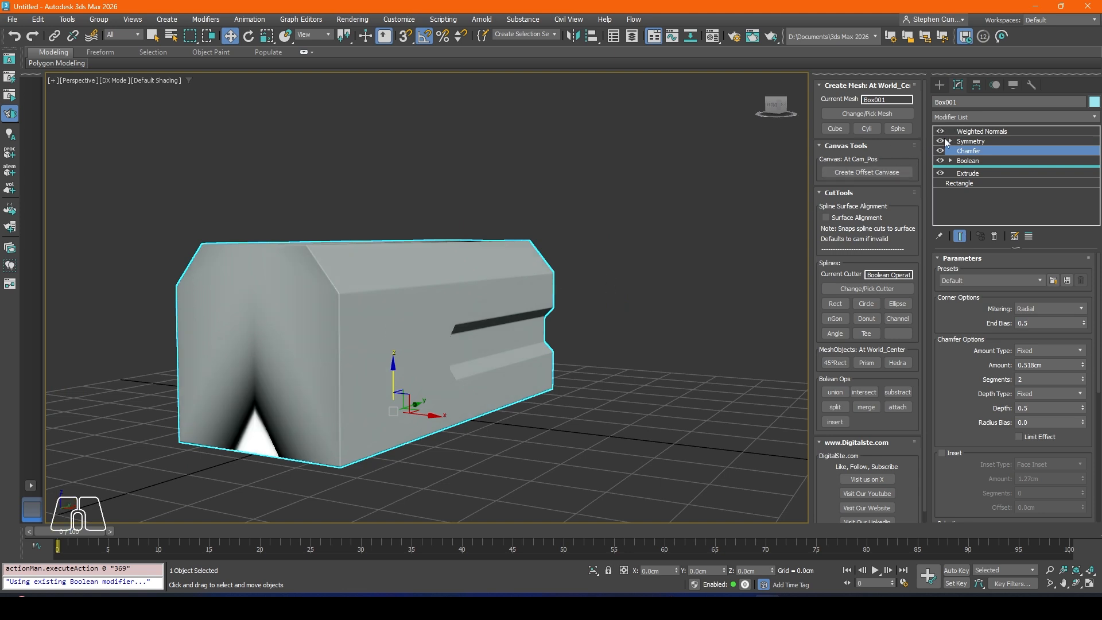
click(982, 131)
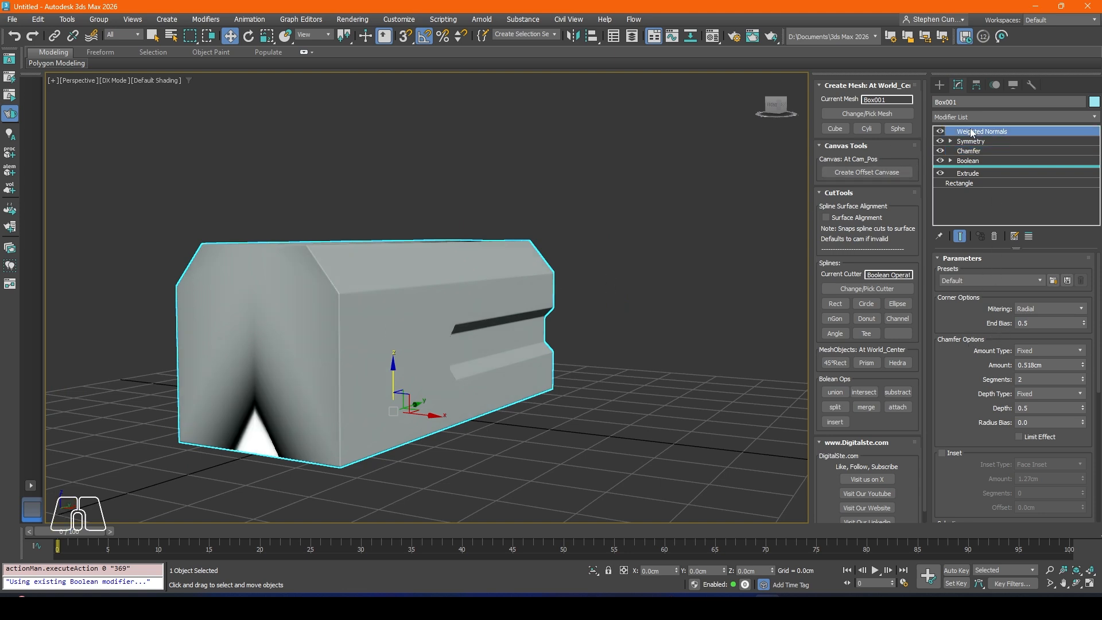
click(947, 352)
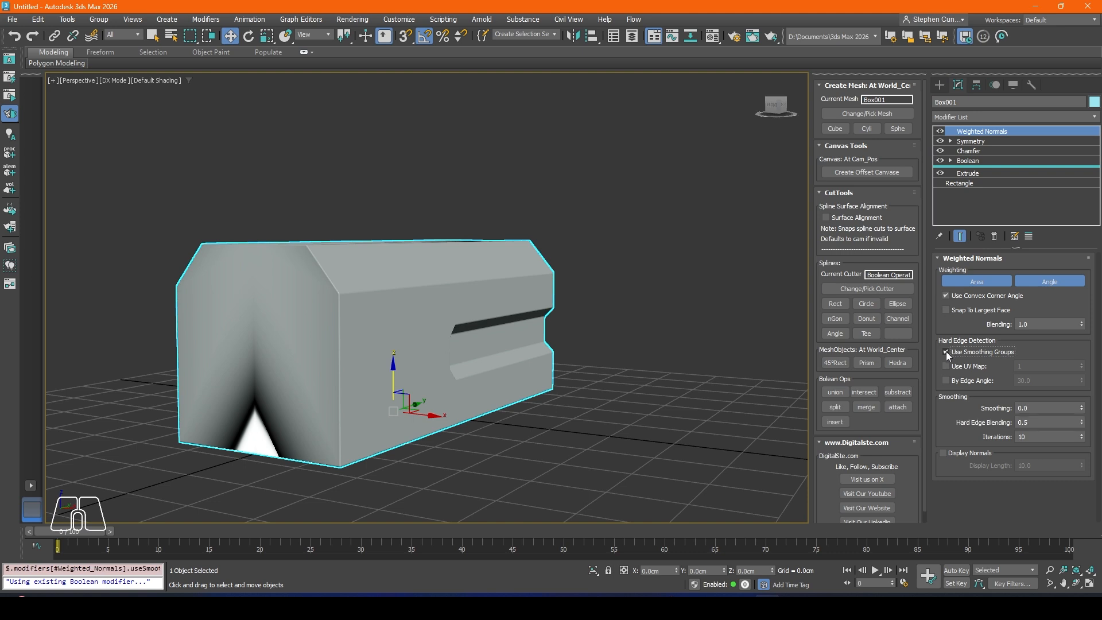
click(946, 351)
Step: Reorder the body's modifiers, moving Weighted Normals below Symmetry and Chamfer above Symmetry, and inspect the edges
click(970, 140)
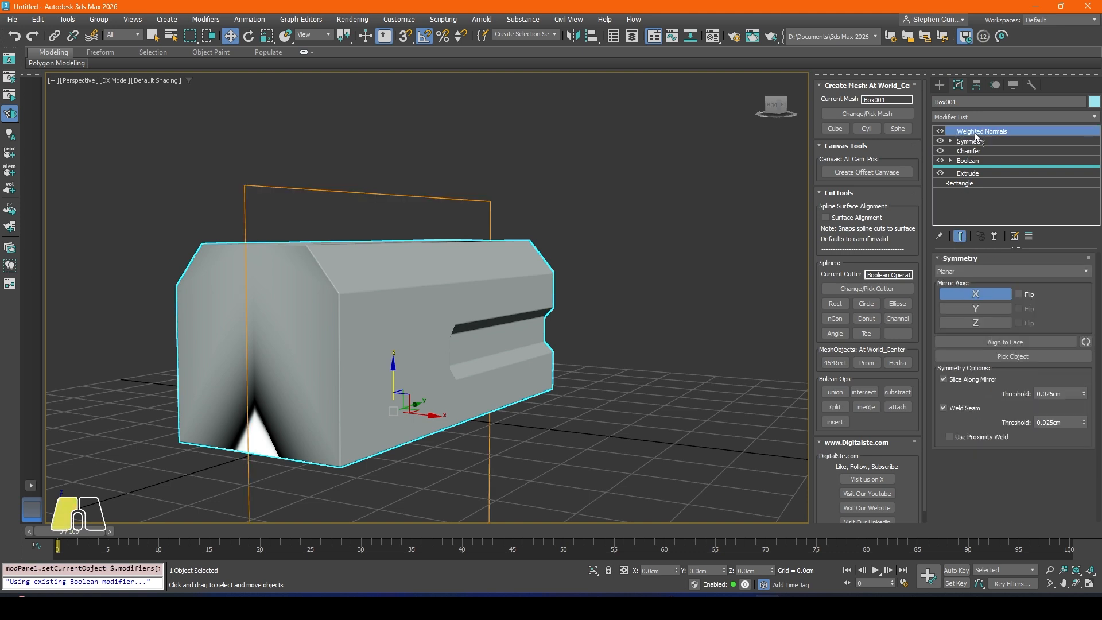
drag(979, 131, 974, 152)
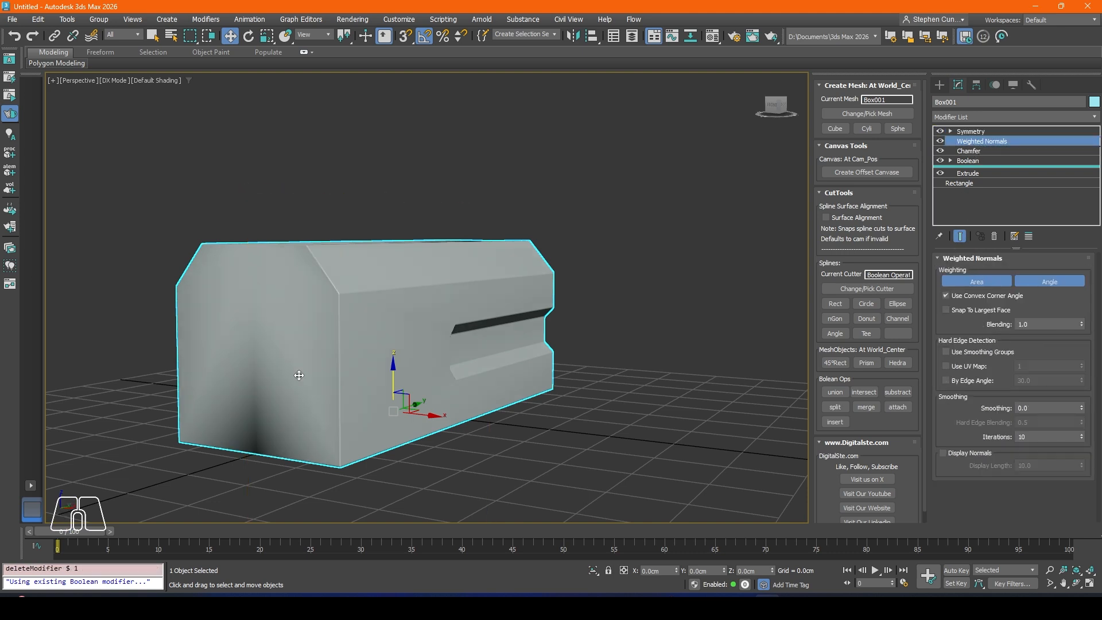
alt+middle_drag(298, 375, 345, 376)
drag(967, 150, 970, 132)
alt+middle_drag(396, 319, 447, 321)
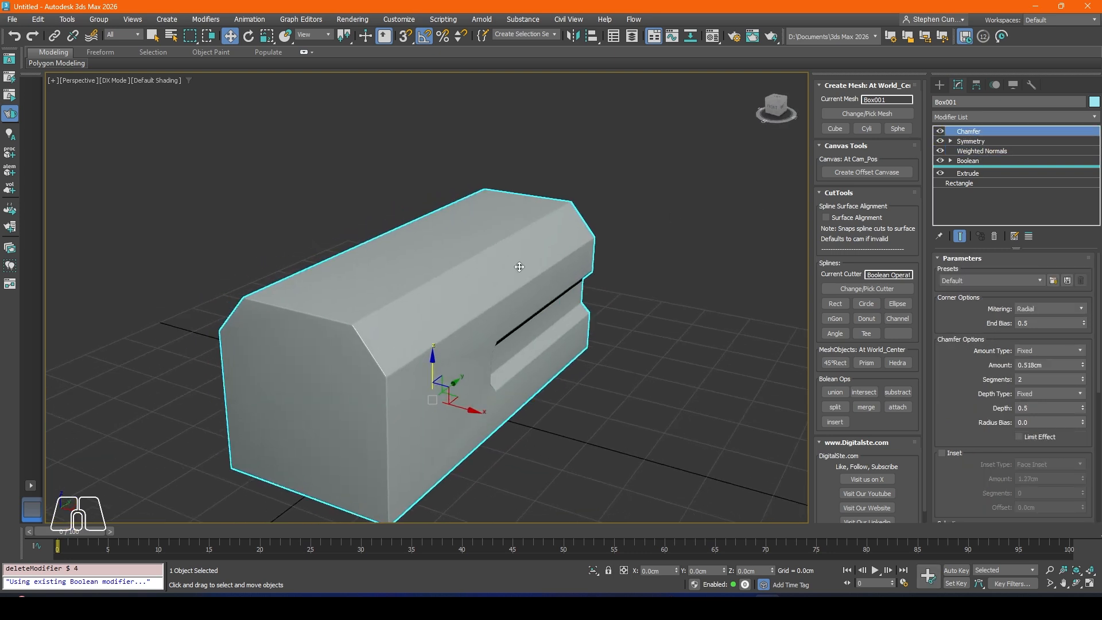
key(F4)
scroll(313, 310, up, 10)
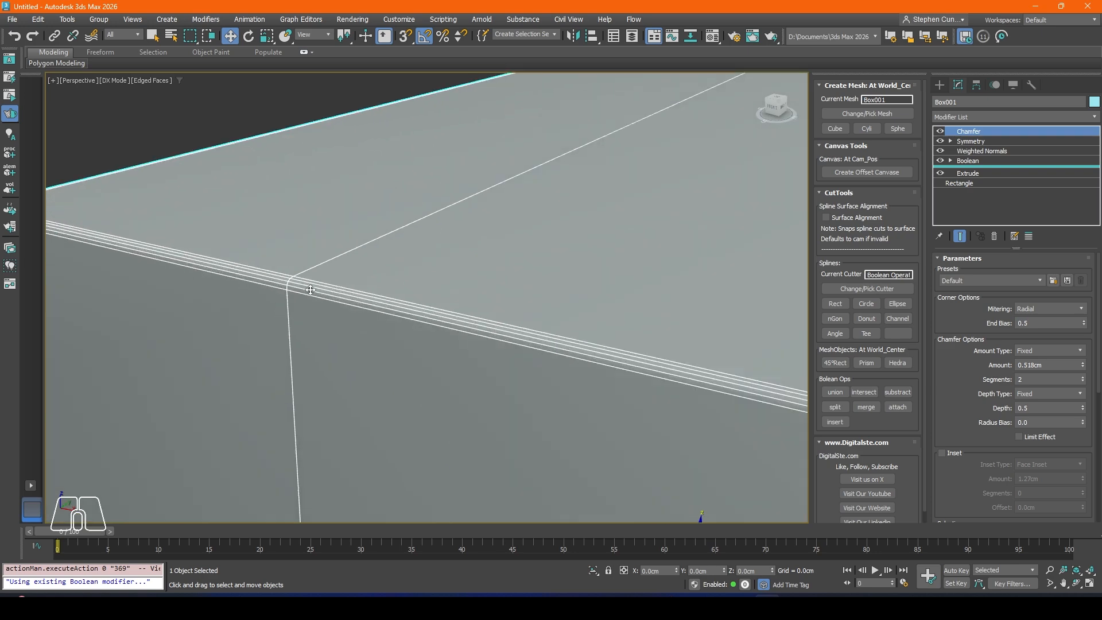
scroll(406, 312, down, 10)
mouse_move(514, 294)
alt+middle_down()
mouse_move(531, 340)
mouse_move(451, 322)
mouse_move(493, 238)
mouse_move(517, 298)
mouse_move(489, 298)
alt+middle_up()
key(F4)
key(F4)
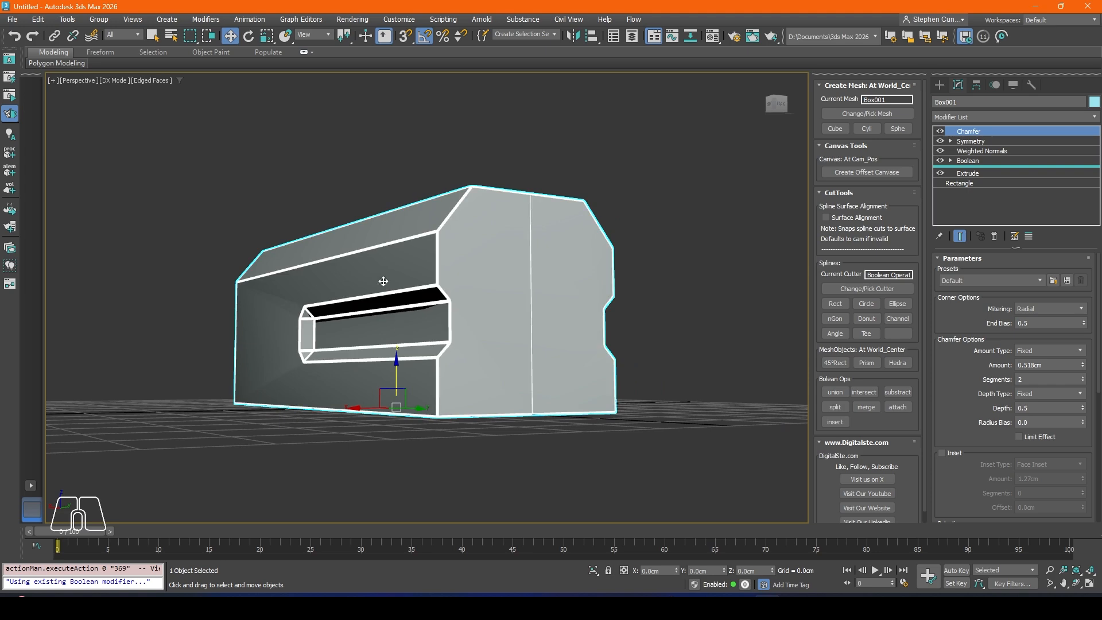
Step: Move the Weighted Normals modifier above Chamfer, to the top of the body's modifier stack
alt+middle_drag(326, 293, 556, 342)
drag(979, 154, 976, 130)
alt+middle_drag(543, 285, 477, 316)
scroll(478, 317, up, 8)
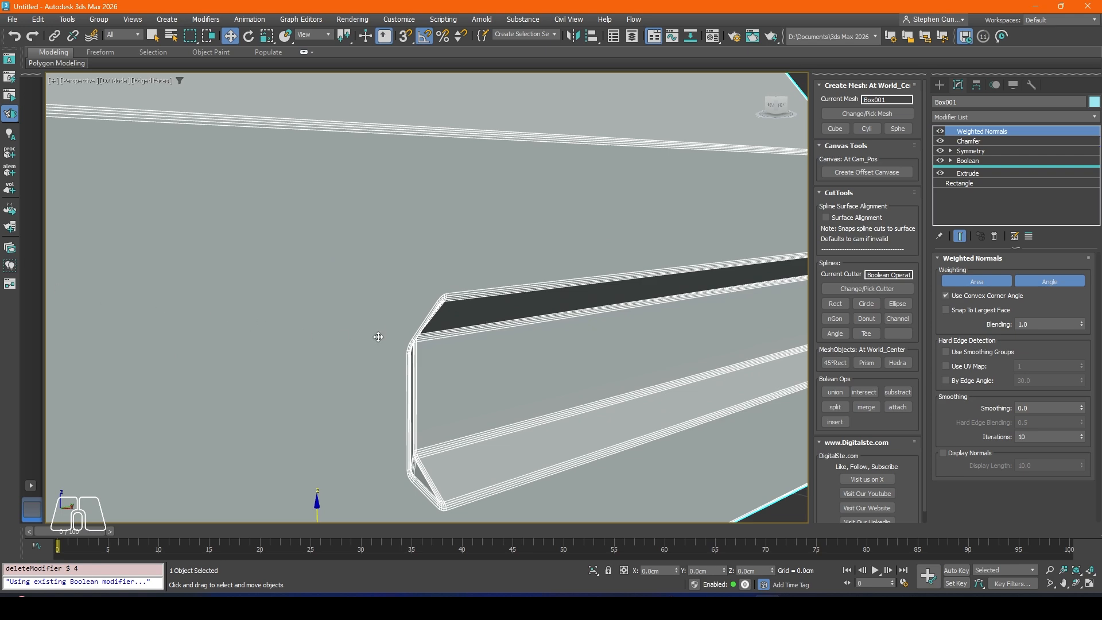
scroll(396, 303, down, 10)
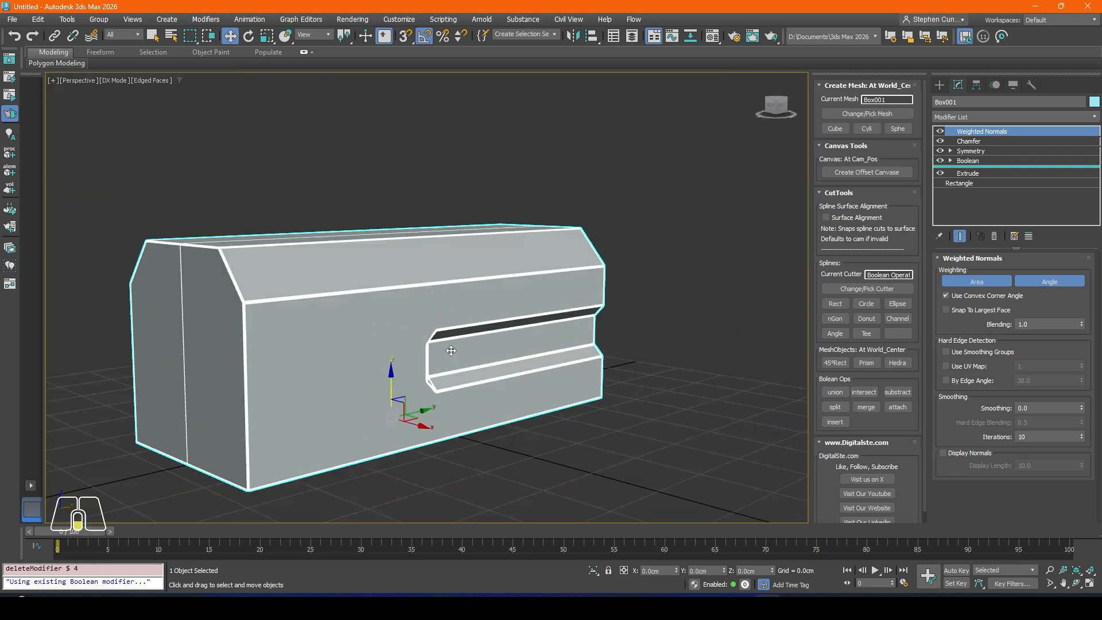
click(970, 161)
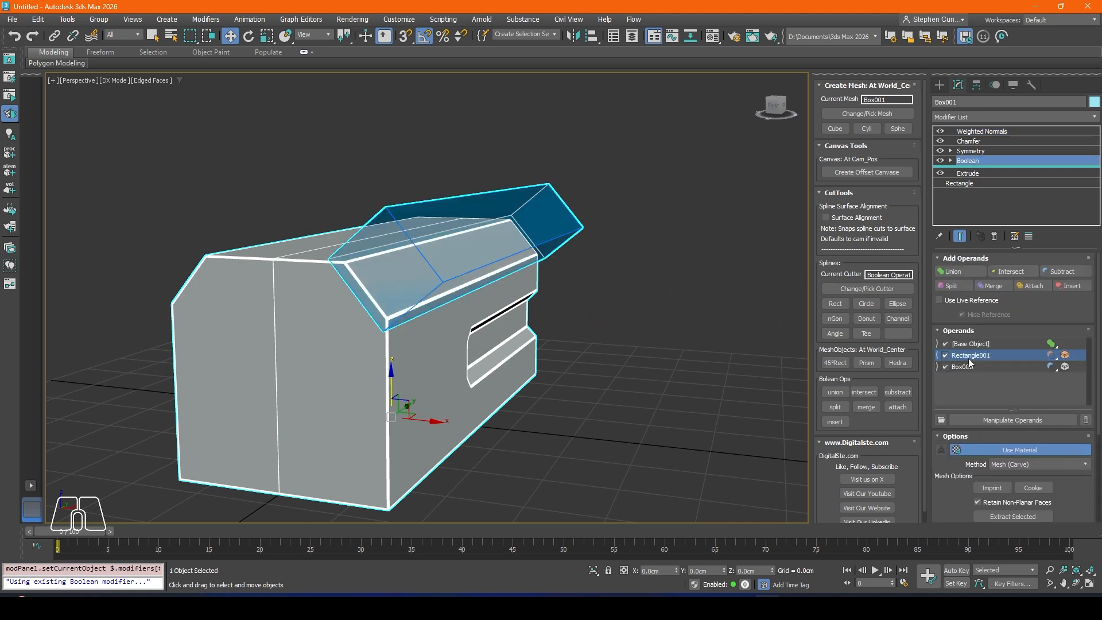
middle_drag(553, 329, 599, 271)
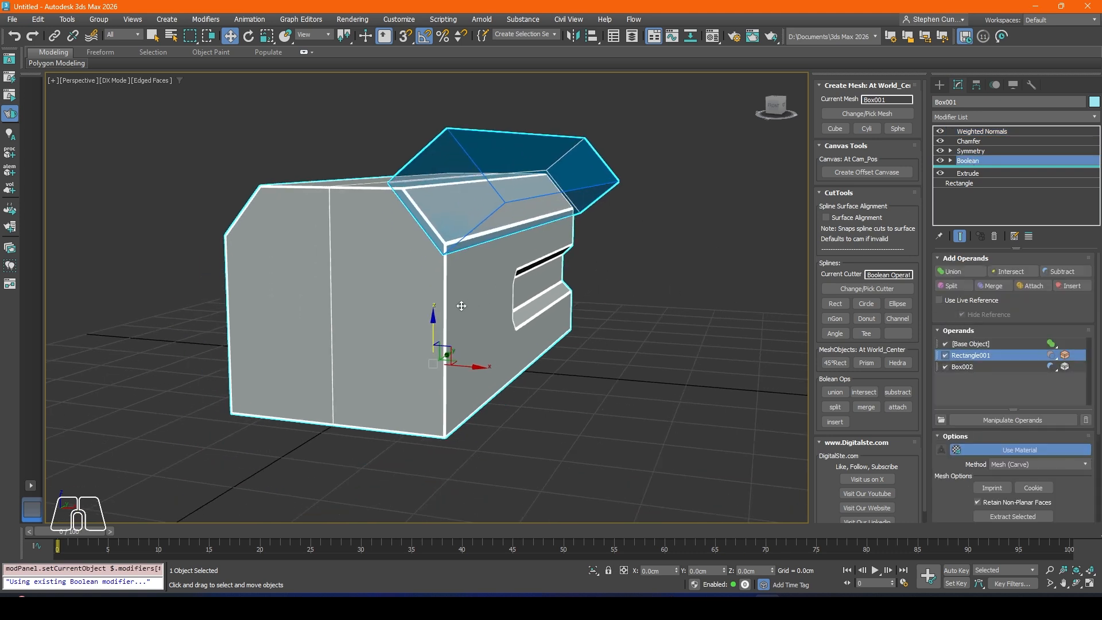
middle_drag(460, 305, 448, 291)
shift+drag(430, 318, 528, 380)
click(602, 353)
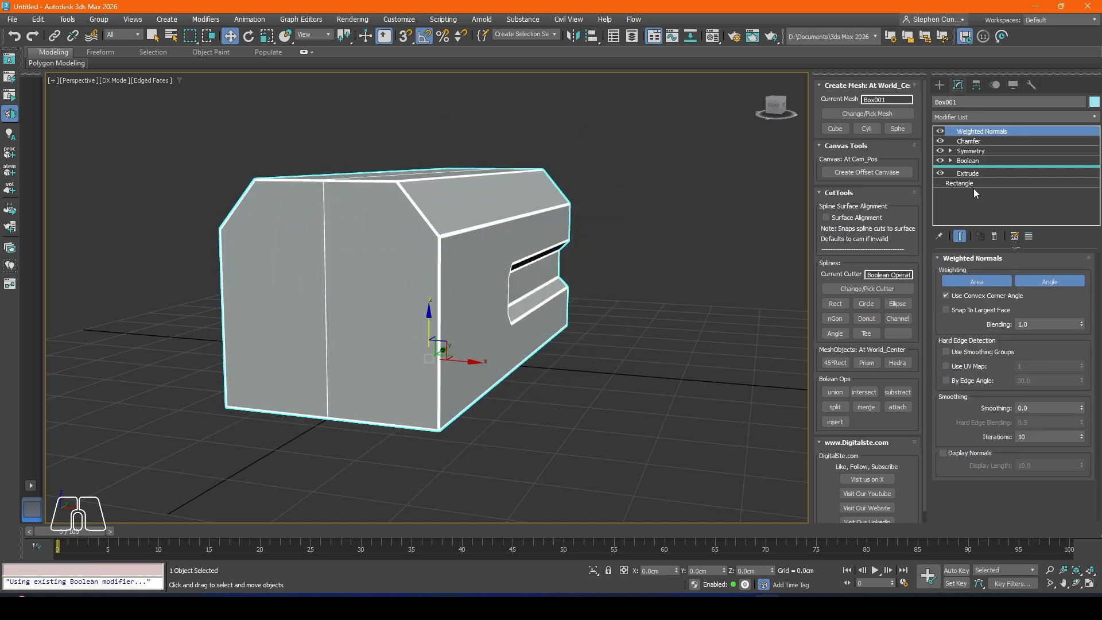
Step: Copy the Rectangle001 operand in the body's Boolean straight down to about Z -9.82 cm, bevelling the lower edge
click(970, 160)
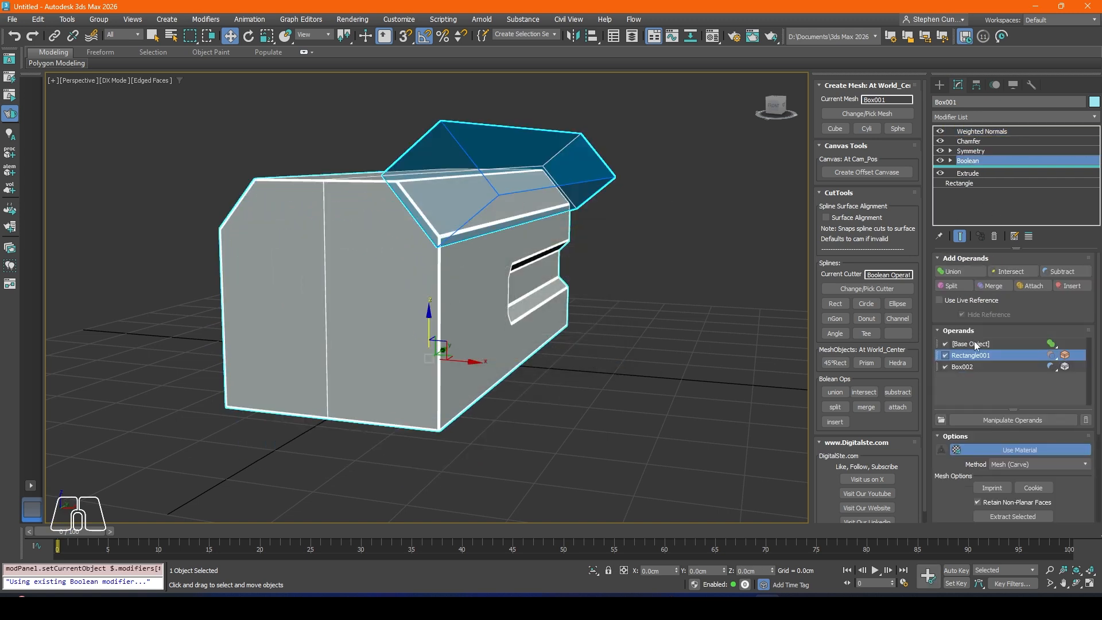
click(969, 367)
click(972, 357)
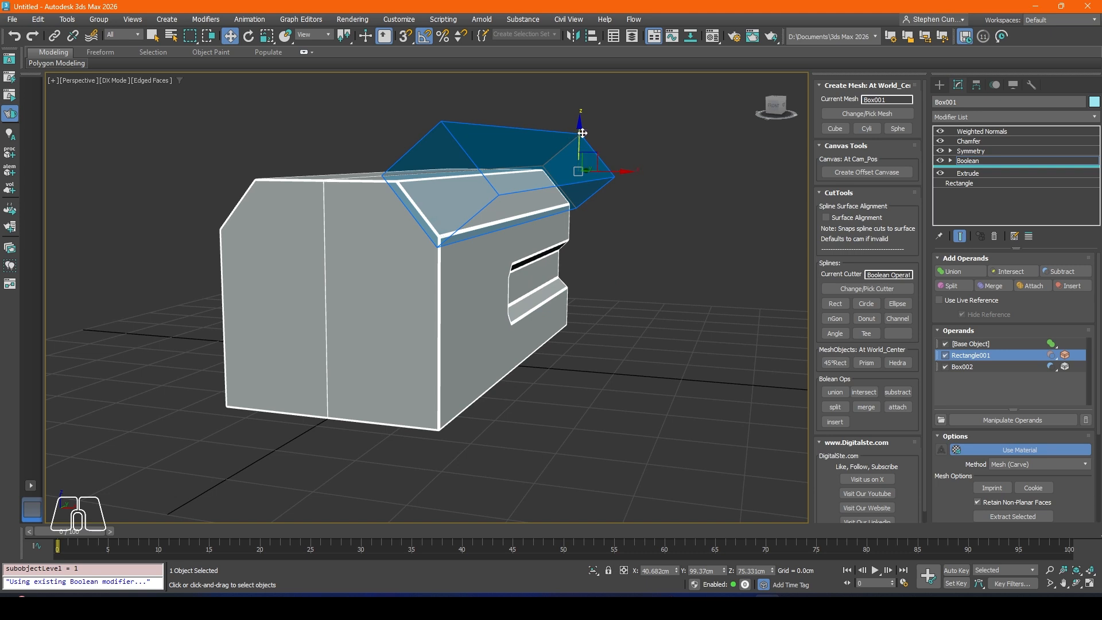
shift+drag(580, 126, 566, 297)
middle_drag(537, 327, 546, 295)
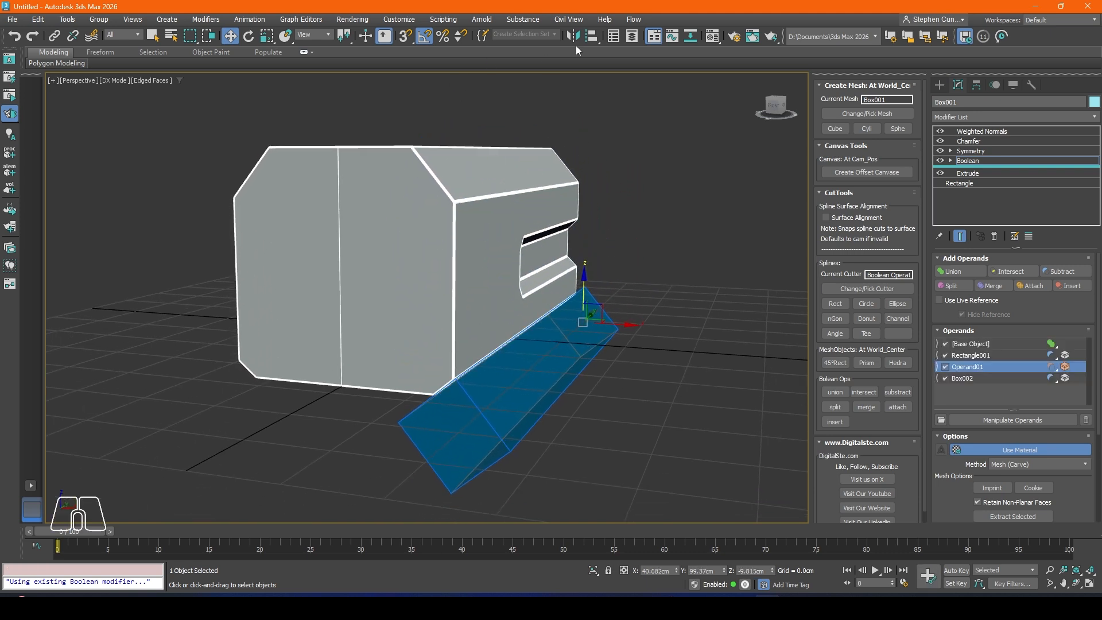
Step: Mirror the copied lower-edge operand on the Y axis without cloning, leave operand editing and inspect the body's bevelled edges
click(572, 37)
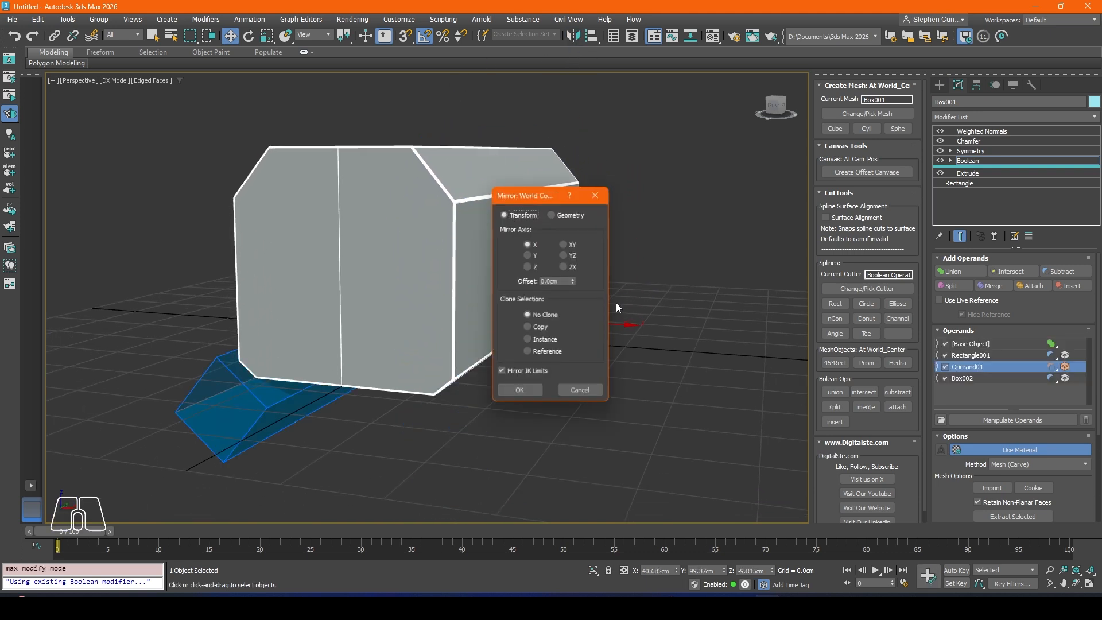
click(528, 256)
click(520, 392)
alt+middle_drag(485, 354, 574, 313)
drag(574, 313, 576, 299)
key(1)
scroll(517, 303, down, 5)
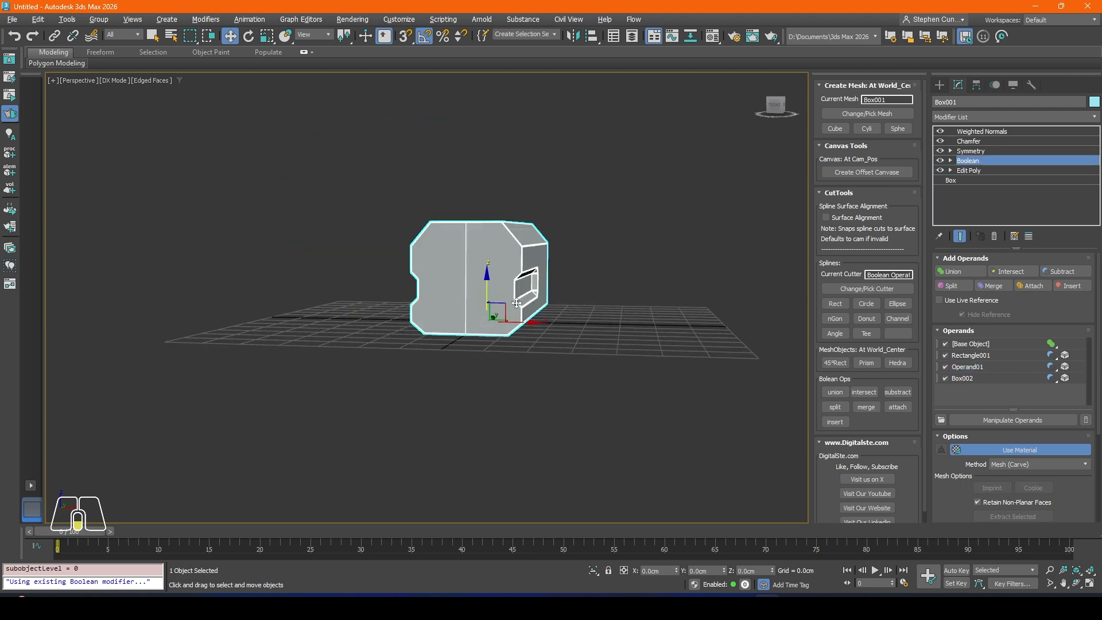
alt+middle_drag(516, 303, 503, 315)
scroll(503, 314, up, 5)
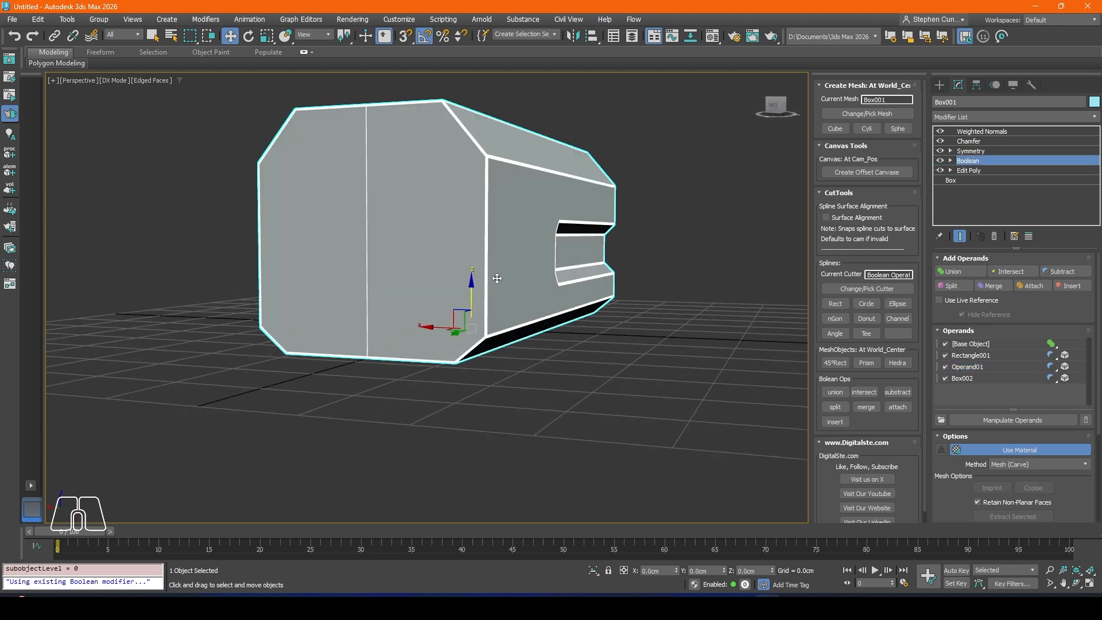
alt+middle_drag(487, 220, 431, 277)
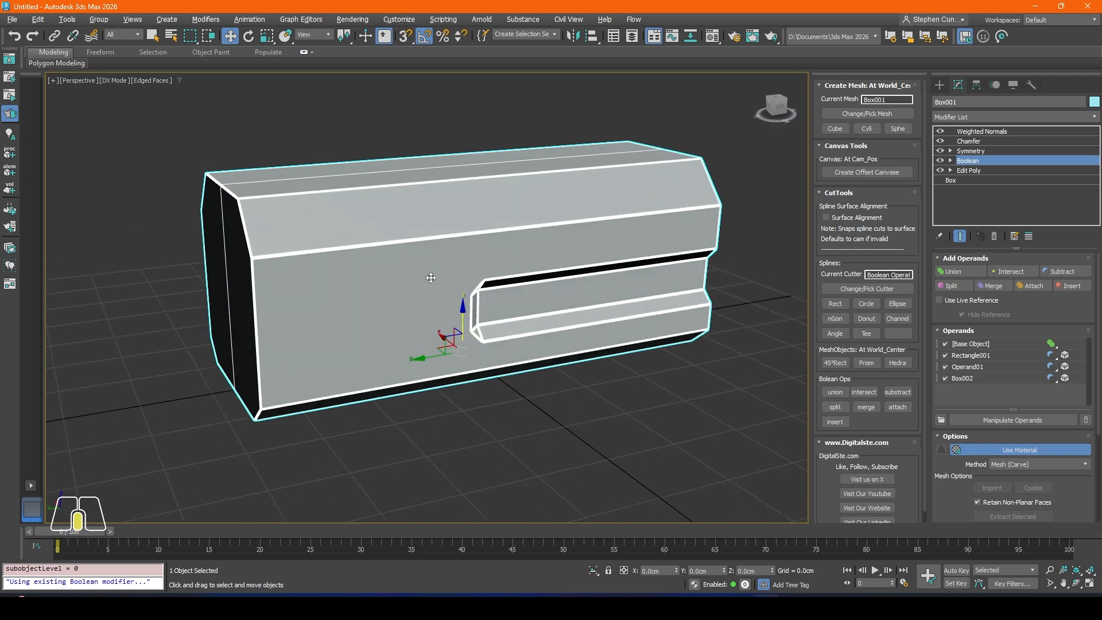
alt+middle_drag(372, 301, 329, 342)
scroll(330, 342, up, 4)
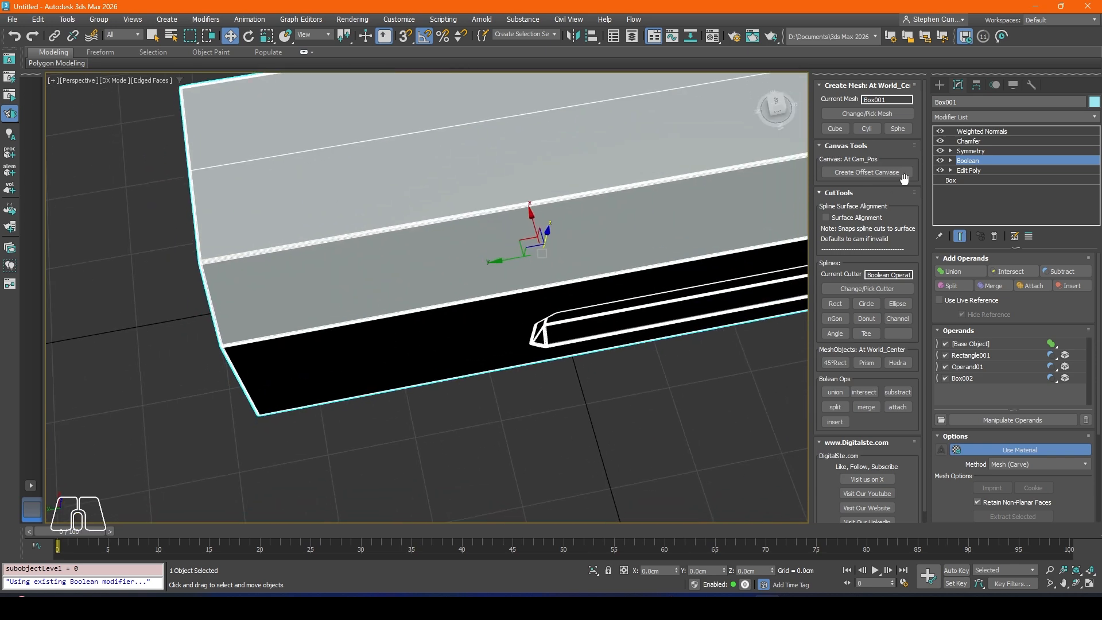
scroll(463, 401, down, 3)
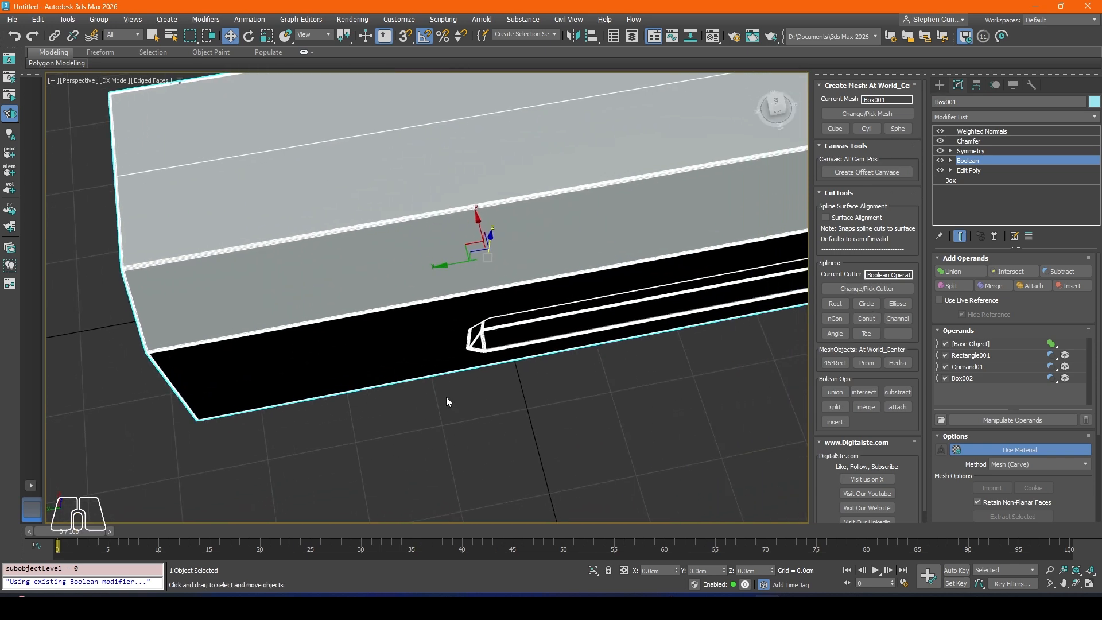
Step: Create a rectangular cutter in the top view and move it beside the body near its end, at about X -47.5, Y 46.9 cm
key(t)
scroll(452, 281, up, 4)
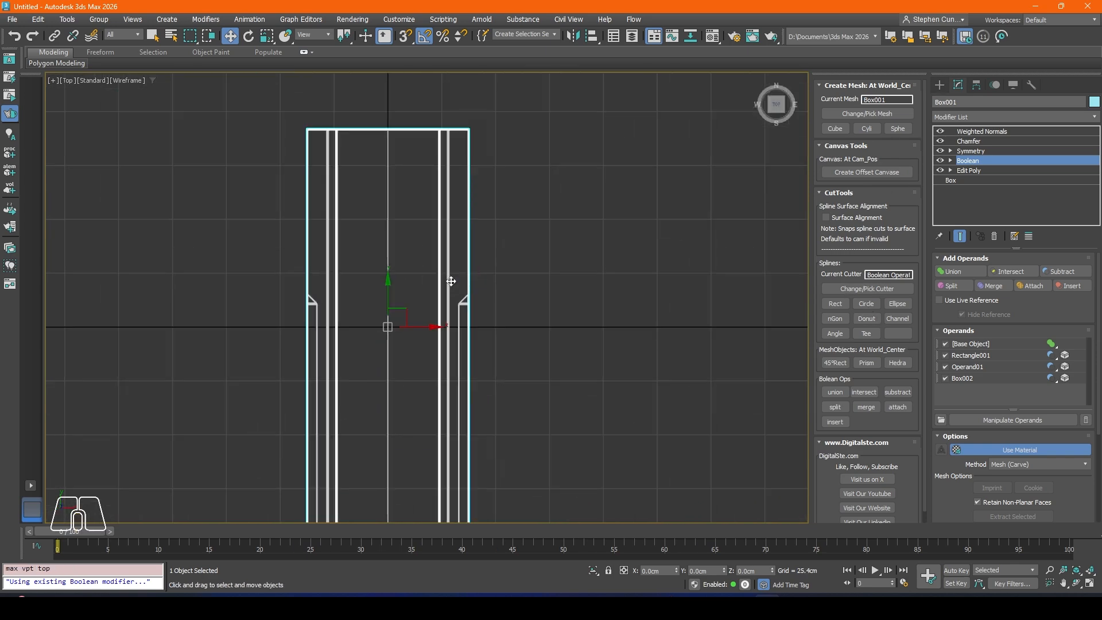
click(845, 305)
click(237, 38)
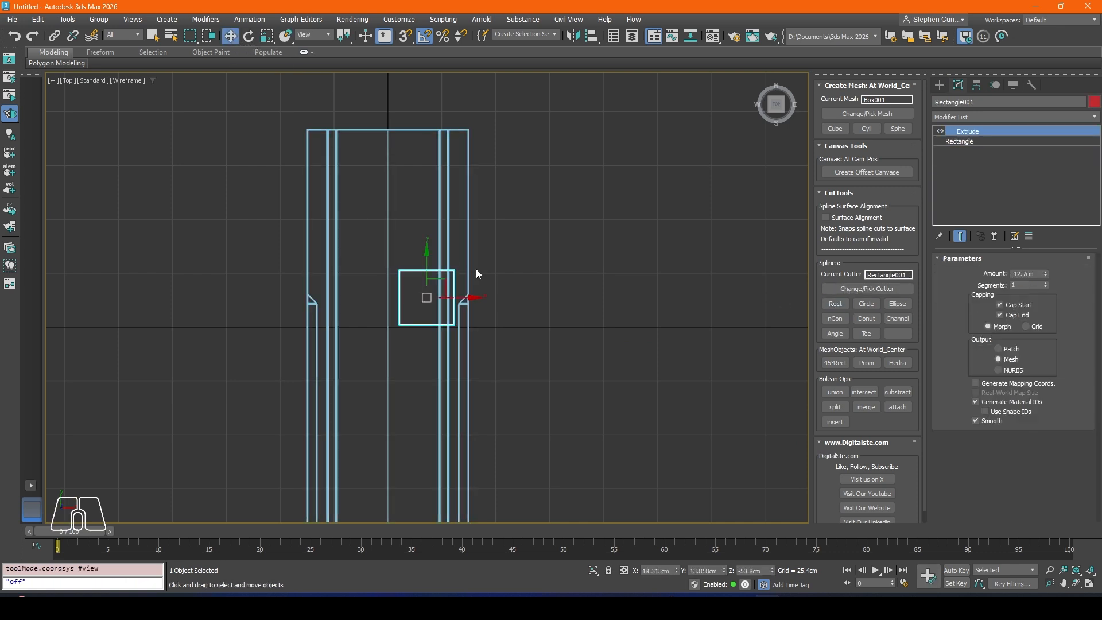
drag(439, 274, 299, 218)
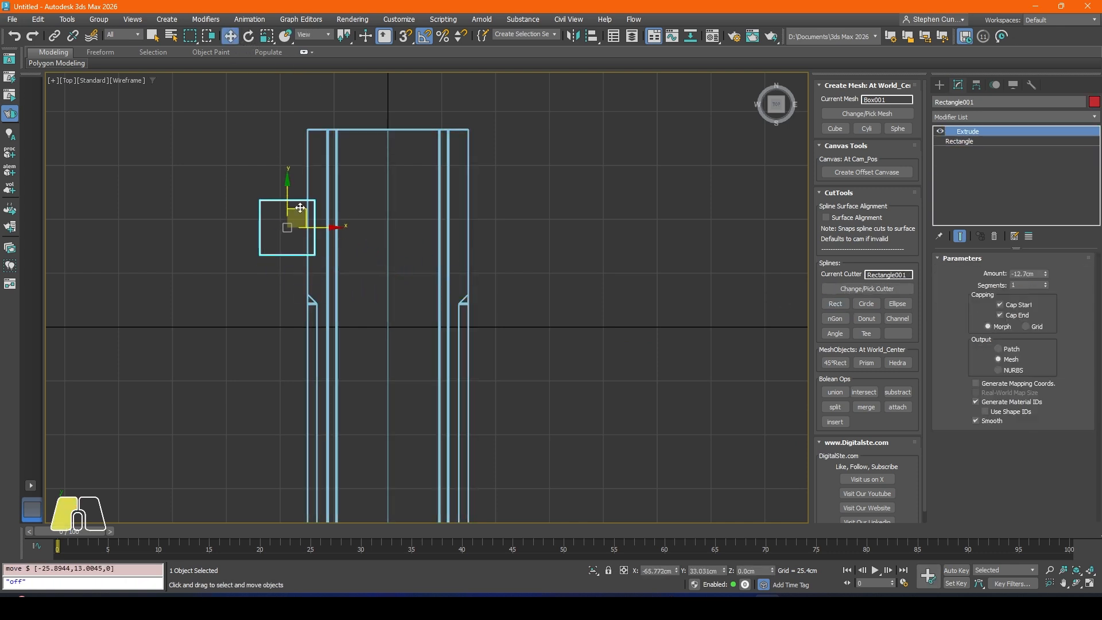
key(p)
scroll(322, 331, down, 1)
alt+middle_drag(322, 331, 384, 378)
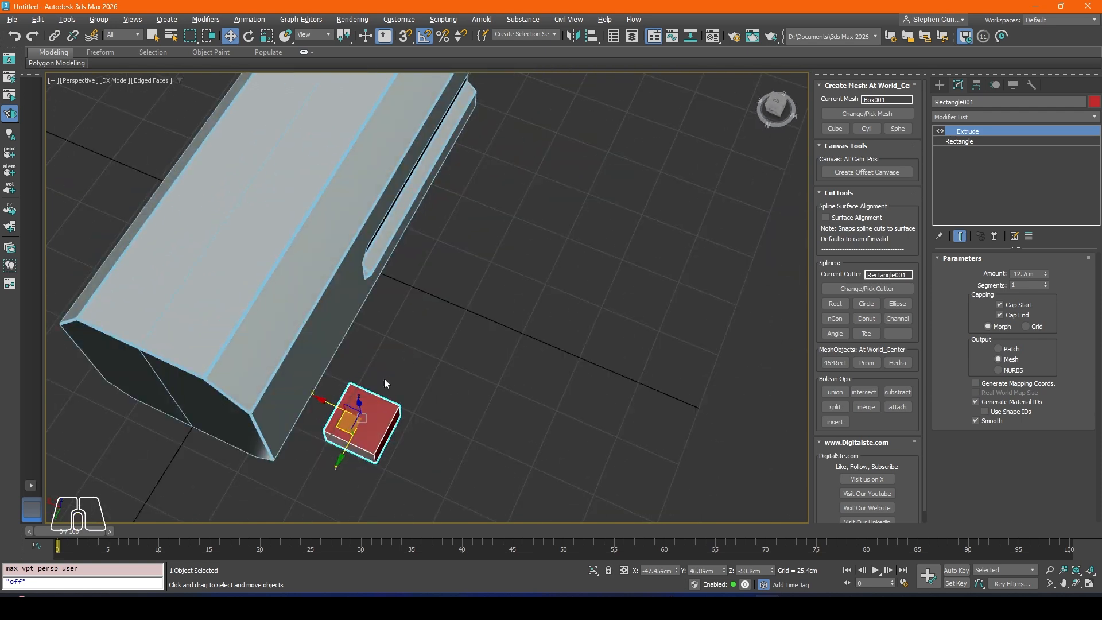
Step: Position the rectangular cutter across the body's upper bevelled edge at about X -28.7, Y 55.7, Z 77.2 cm
drag(336, 404, 298, 388)
alt+middle_drag(298, 388, 376, 379)
drag(347, 374, 372, 113)
alt+middle_drag(372, 113, 331, 294)
drag(332, 293, 318, 315)
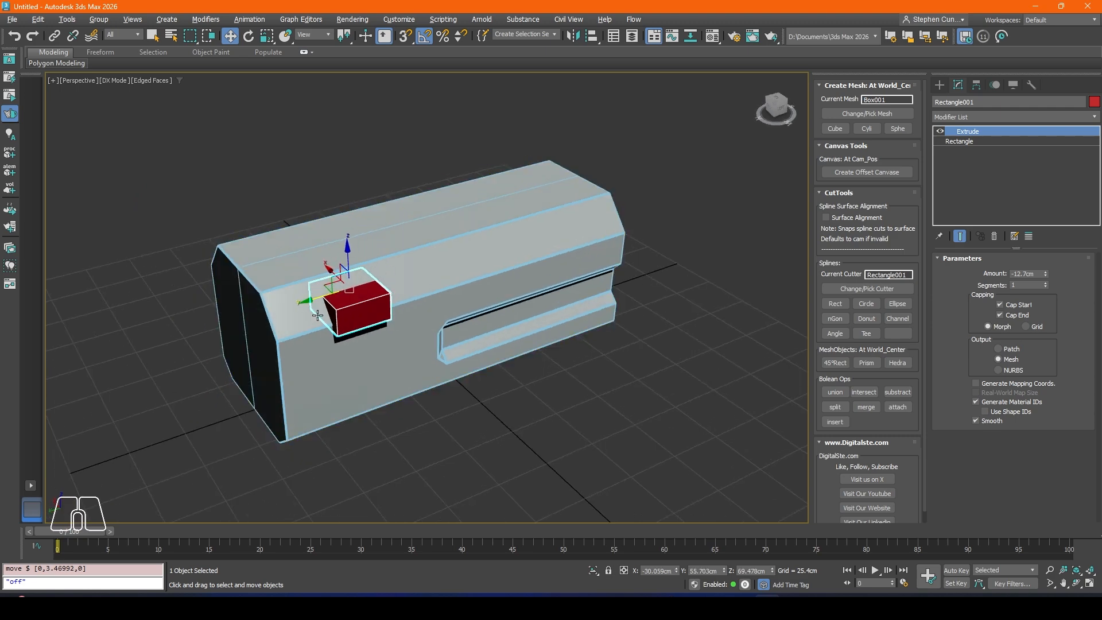
alt+middle_drag(318, 315, 341, 306)
drag(353, 251, 352, 233)
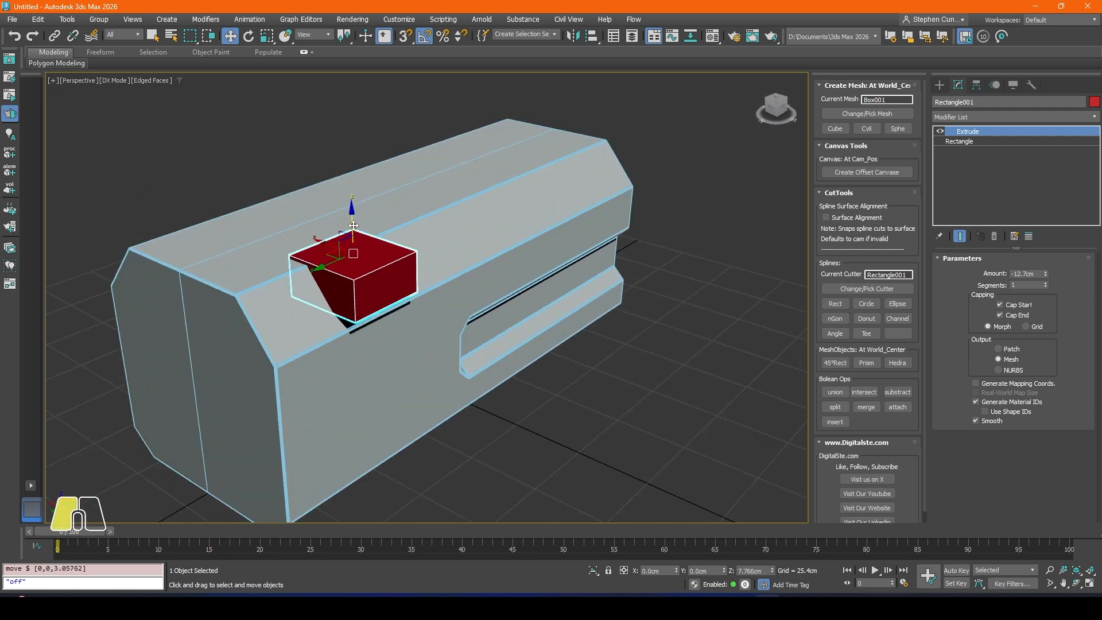
alt+middle_drag(353, 232, 327, 254)
drag(327, 254, 321, 253)
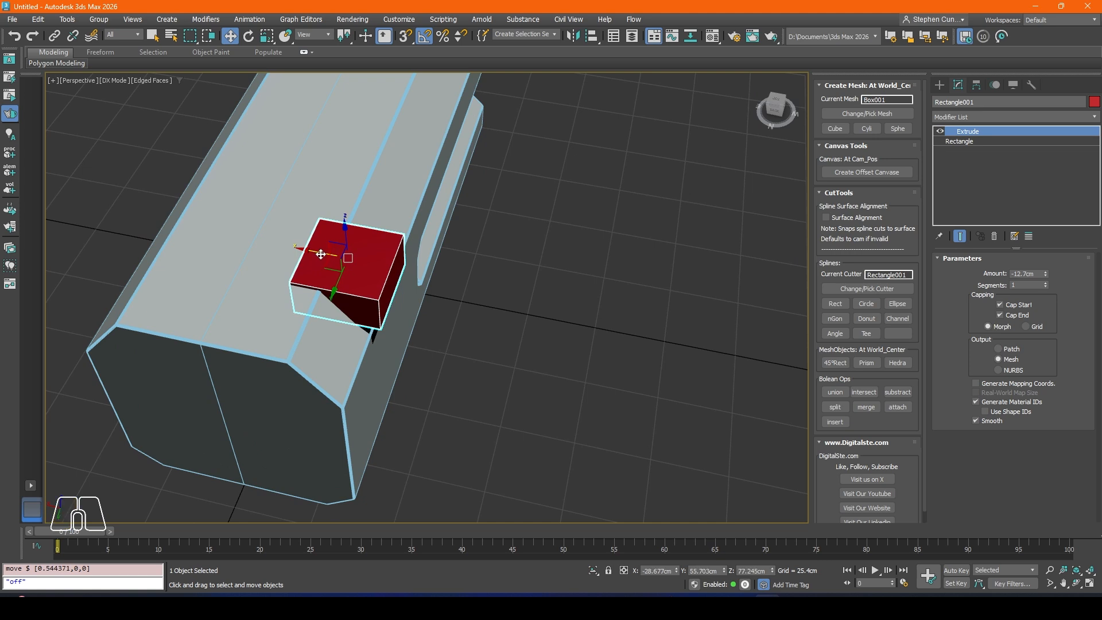
Step: Add an Edit Poly modifier to the rectangular cutter and select the two vertical edges on its inner side
click(965, 117)
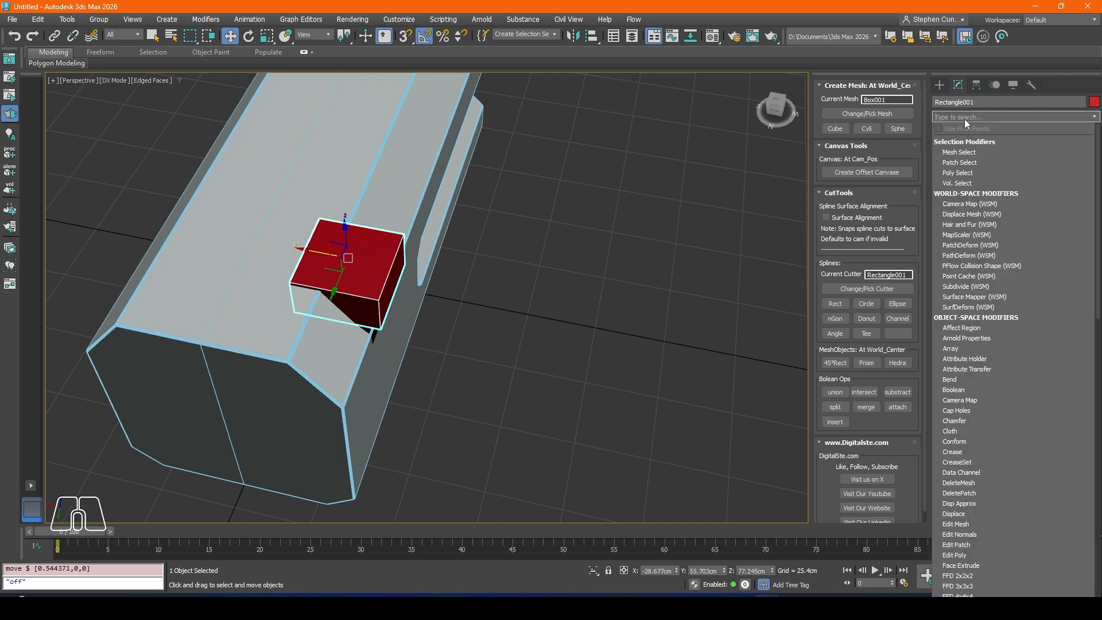
text(ed)
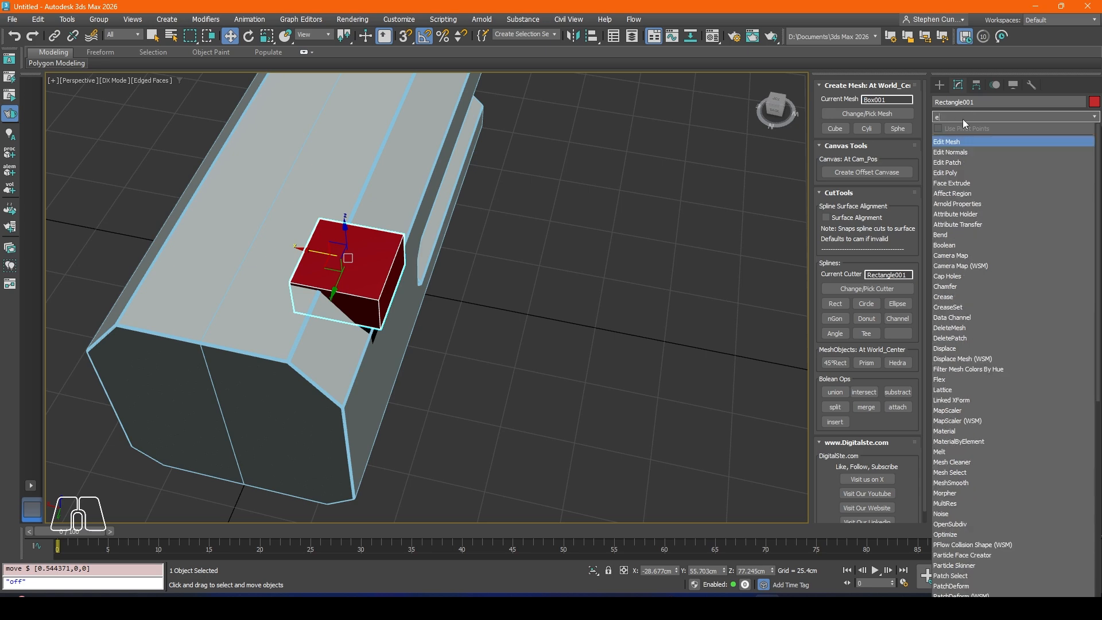
click(950, 173)
alt+middle_drag(574, 251, 652, 230)
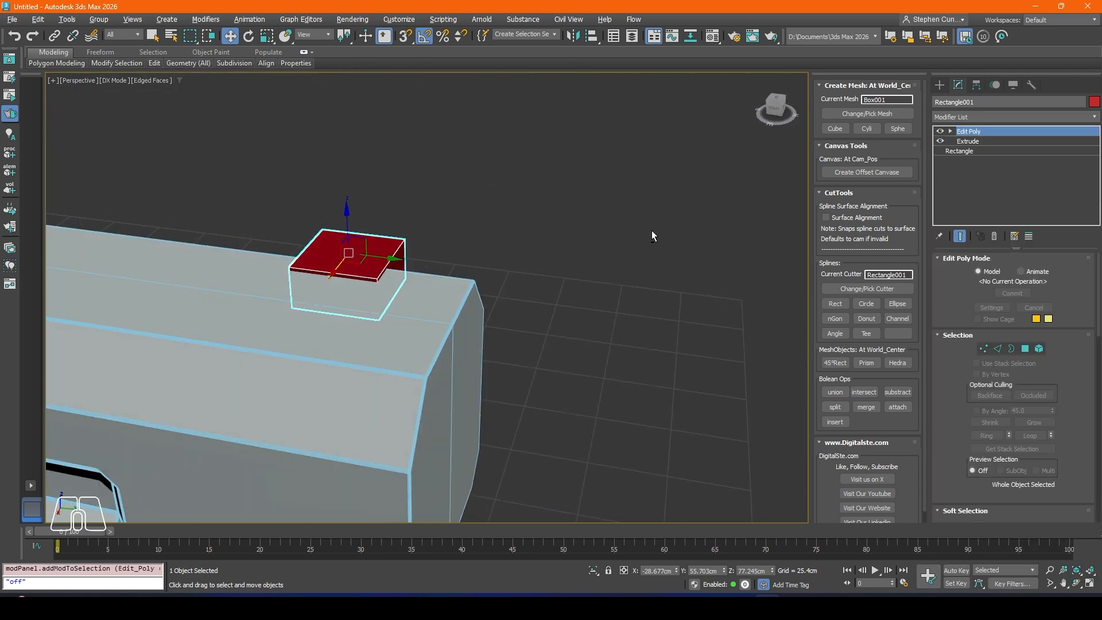
scroll(367, 299, up, 3)
click(999, 349)
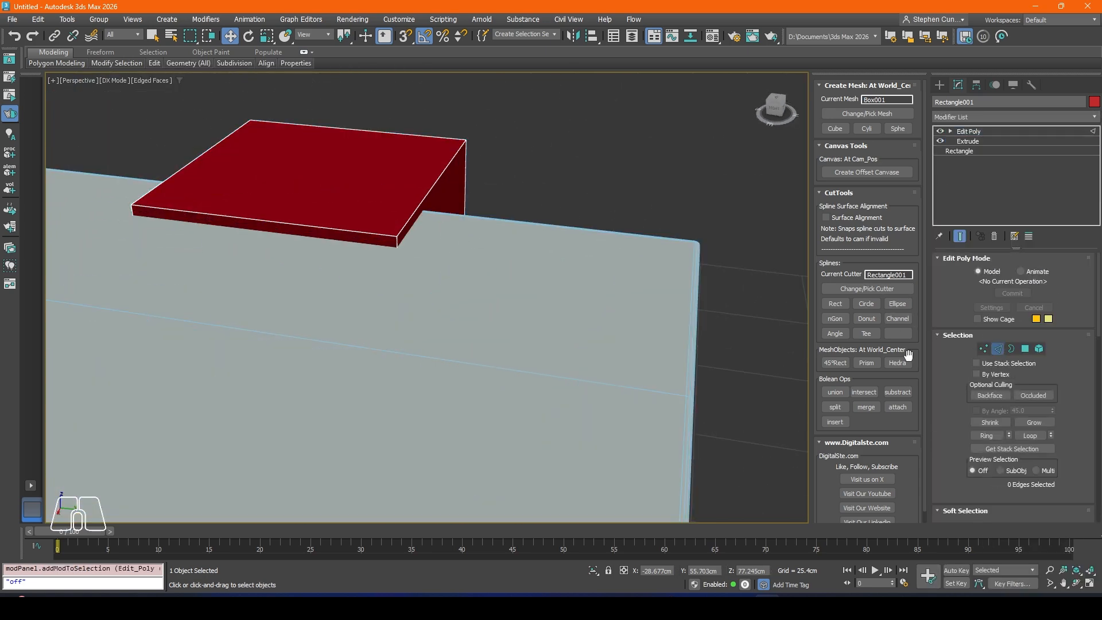
click(397, 242)
ctrl+click(132, 210)
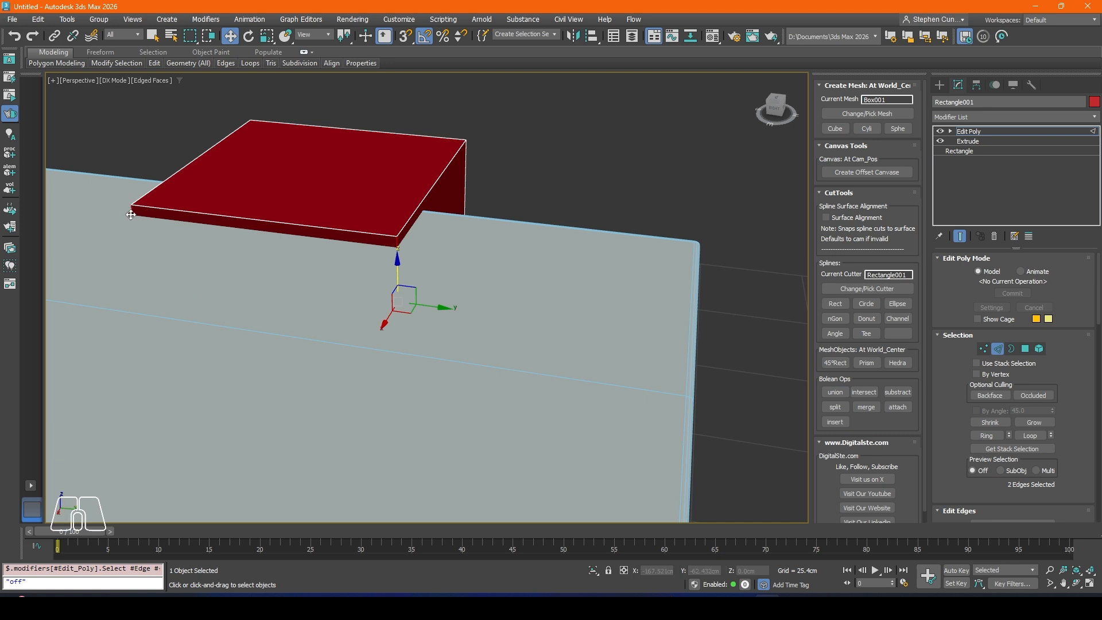
alt+middle_drag(136, 242, 303, 286)
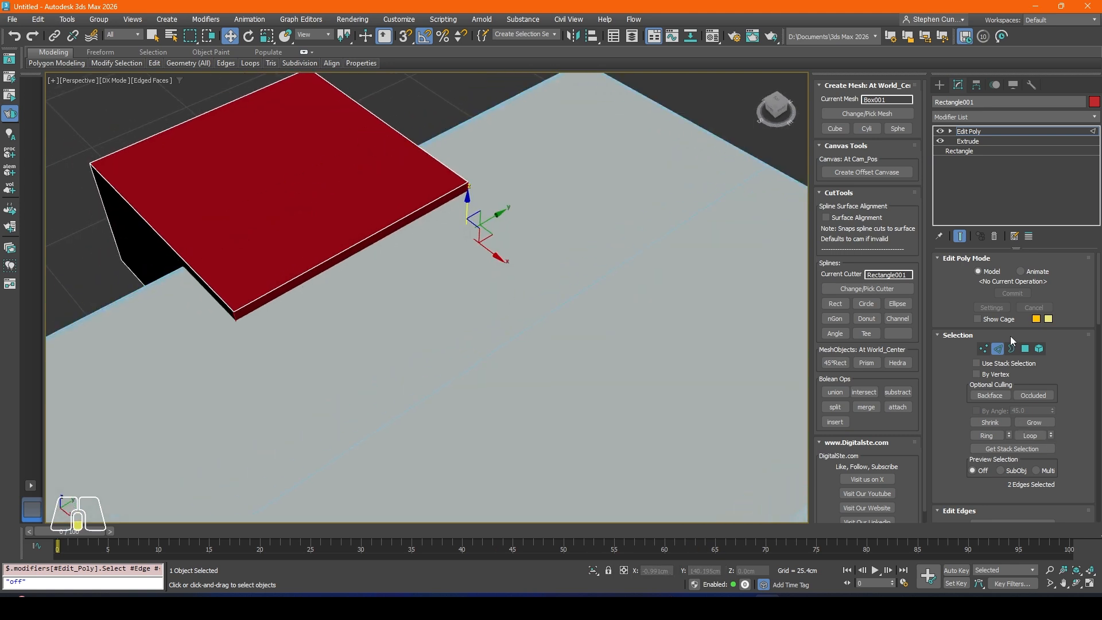
Step: Chamfer the cutter's two selected vertical edges into rounded corners and commit the operation
scroll(985, 454, down, 5)
click(1007, 445)
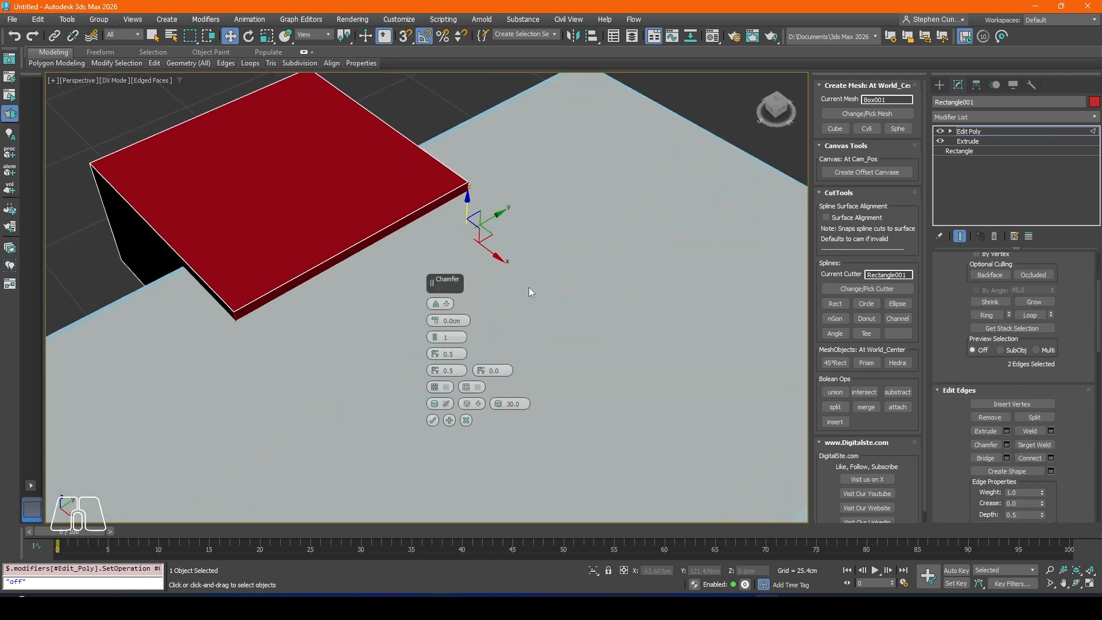
mouse_move(433, 323)
mouse_down()
mouse_move(432, 308)
mouse_move(436, 334)
mouse_up()
click(433, 420)
alt+middle_drag(406, 308, 456, 296)
scroll(439, 293, down, 3)
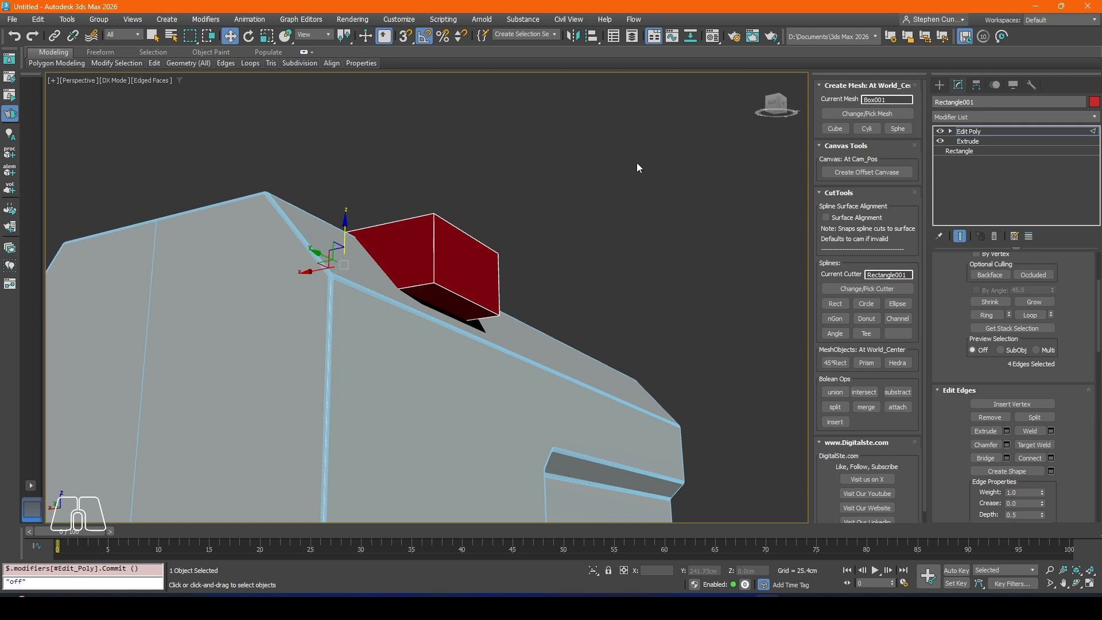
Step: Exit edge editing in the cutter's Edit Poly and return to its Extrude modifier, holding the scene before continuing
alt+middle_drag(637, 166, 549, 248)
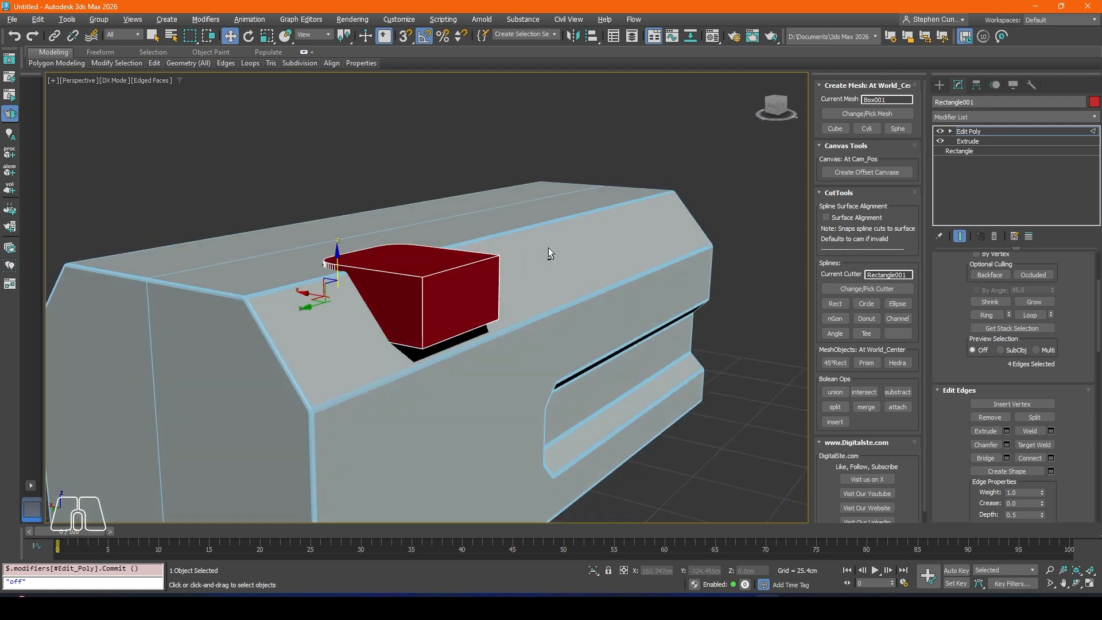
click(969, 141)
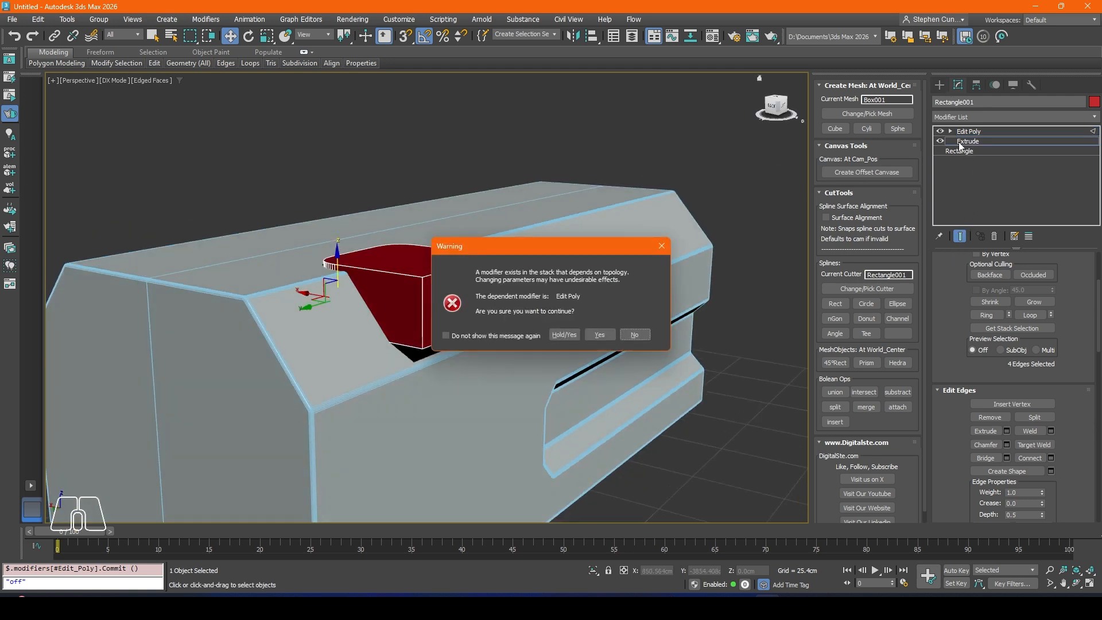
click(564, 335)
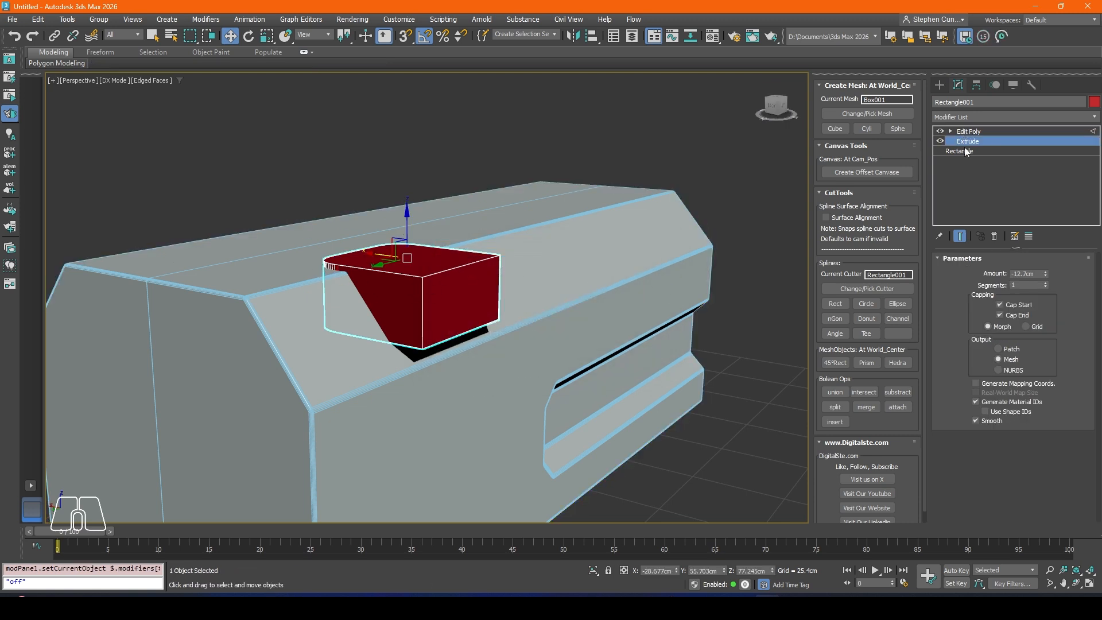
click(965, 132)
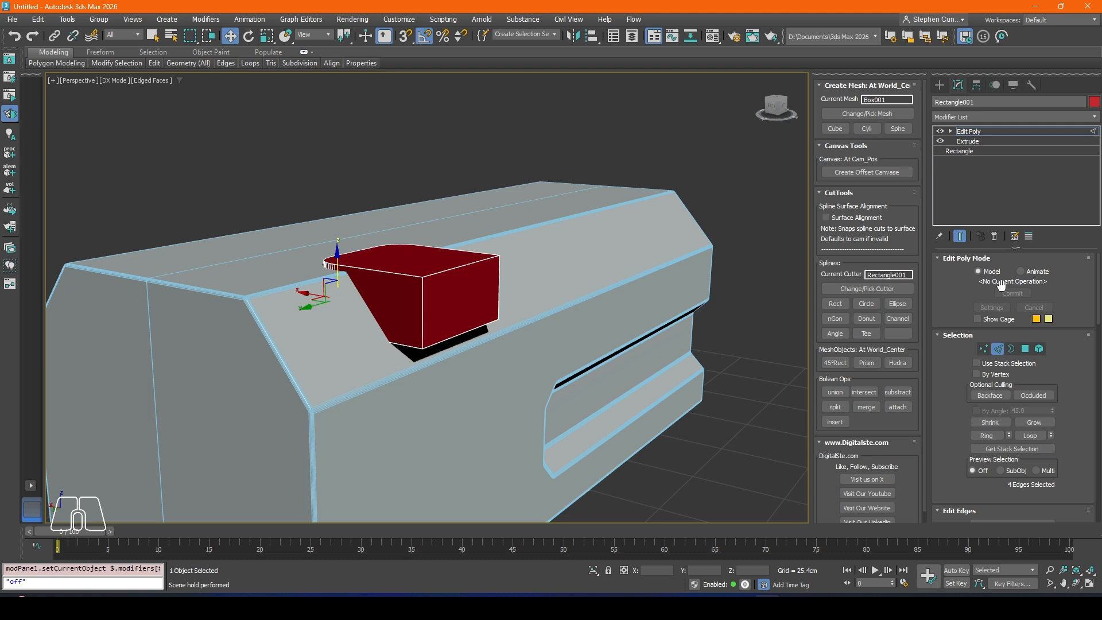
click(1009, 351)
click(988, 142)
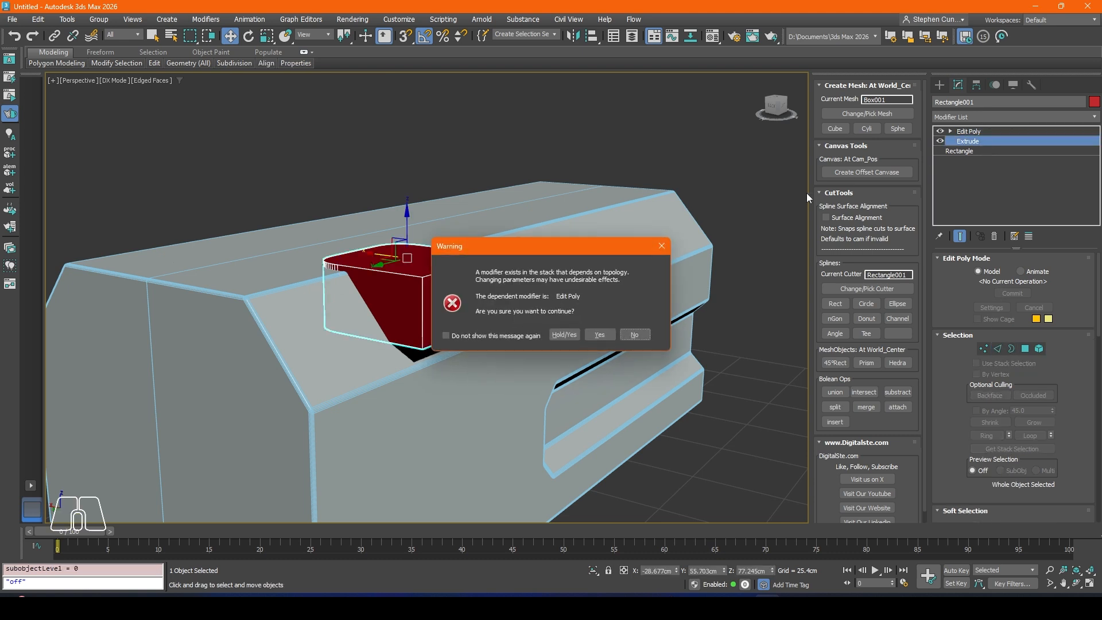
click(572, 337)
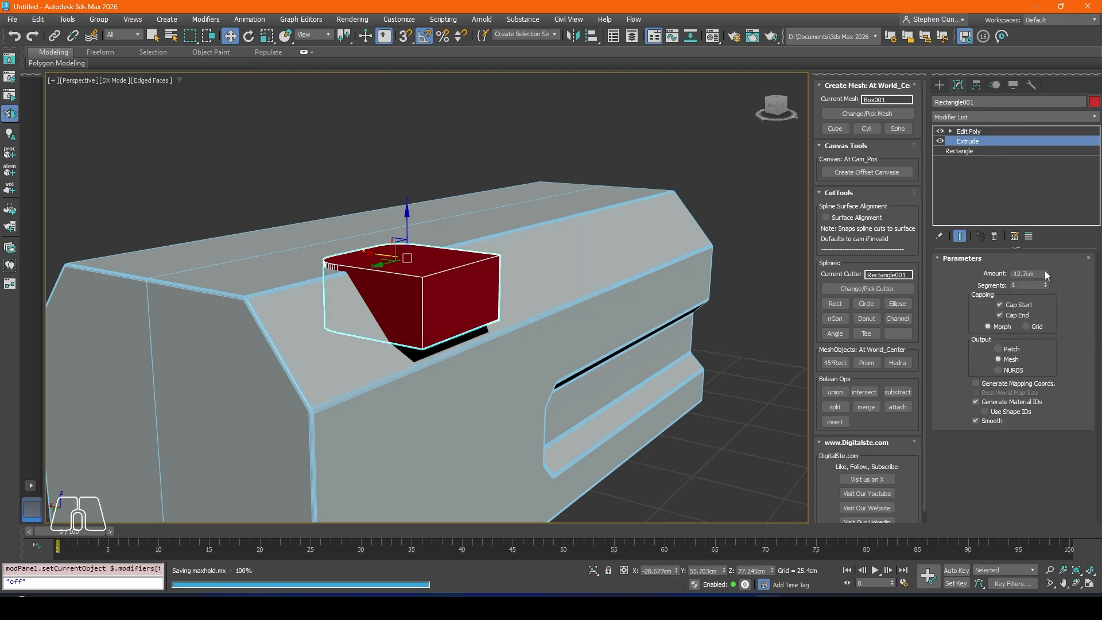
Step: Set the cutter's Extrude amount to about -21.59 cm and raise it to about Z 81.9 cm
click(1045, 271)
drag(1045, 277, 1046, 277)
drag(408, 221, 408, 200)
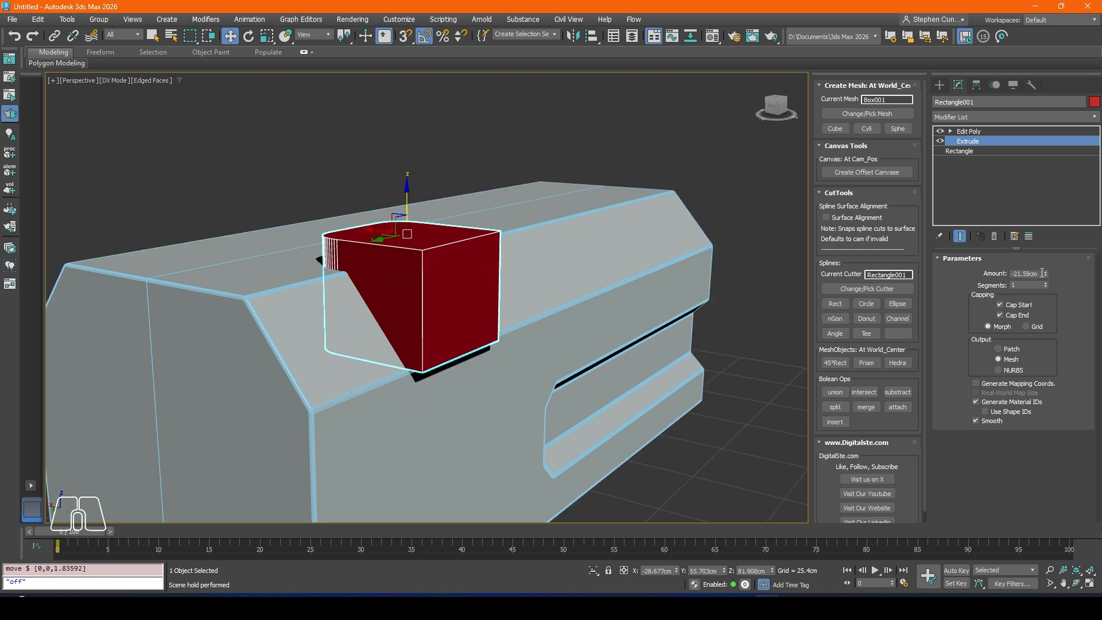
Step: Lengthen the cutter down the full height of the body with an Extrude amount of about -90.17 cm
drag(1045, 275, 1046, 304)
scroll(470, 305, down, 8)
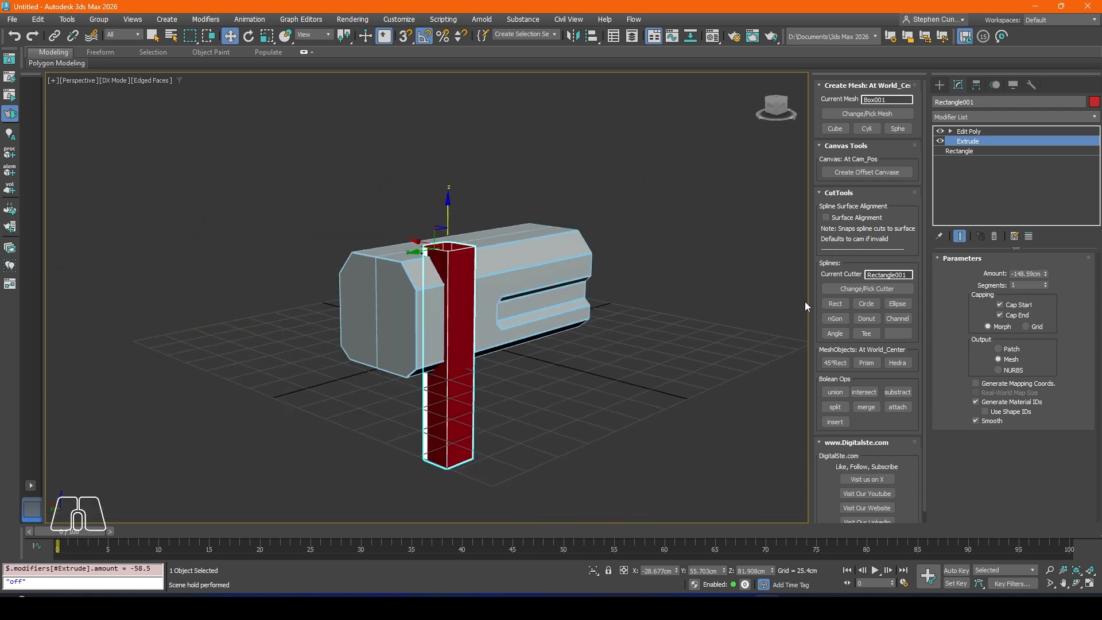
drag(1046, 274, 1045, 246)
Step: Clone the rounded rectangular cutter in place as an independent Copy
alt+middle_drag(522, 240, 522, 277)
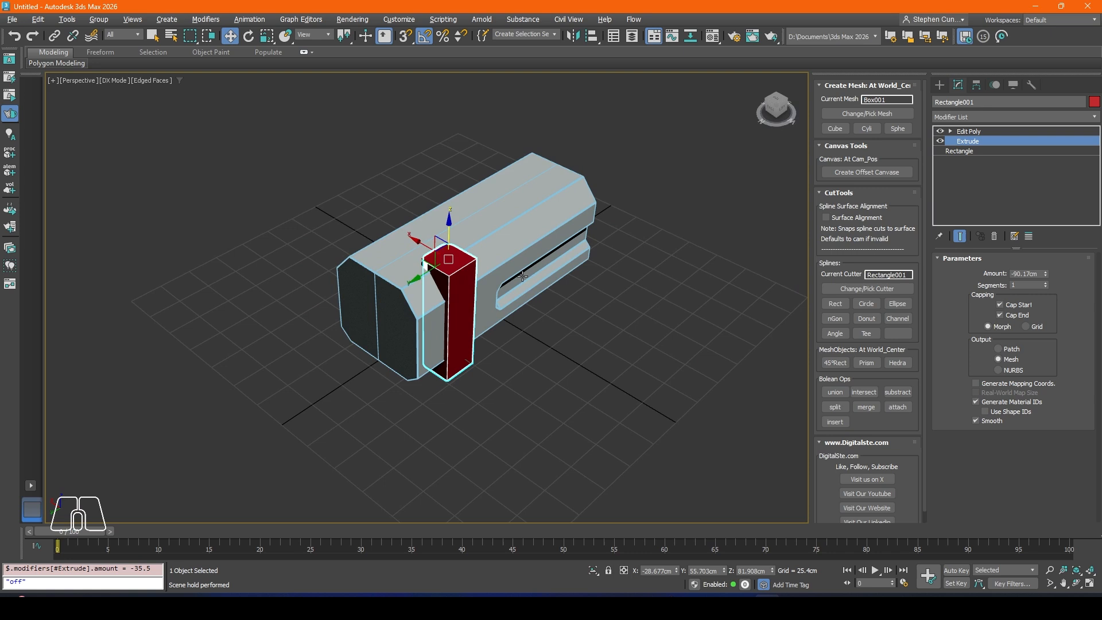
scroll(455, 282, up, 4)
right_click(453, 281)
click(480, 371)
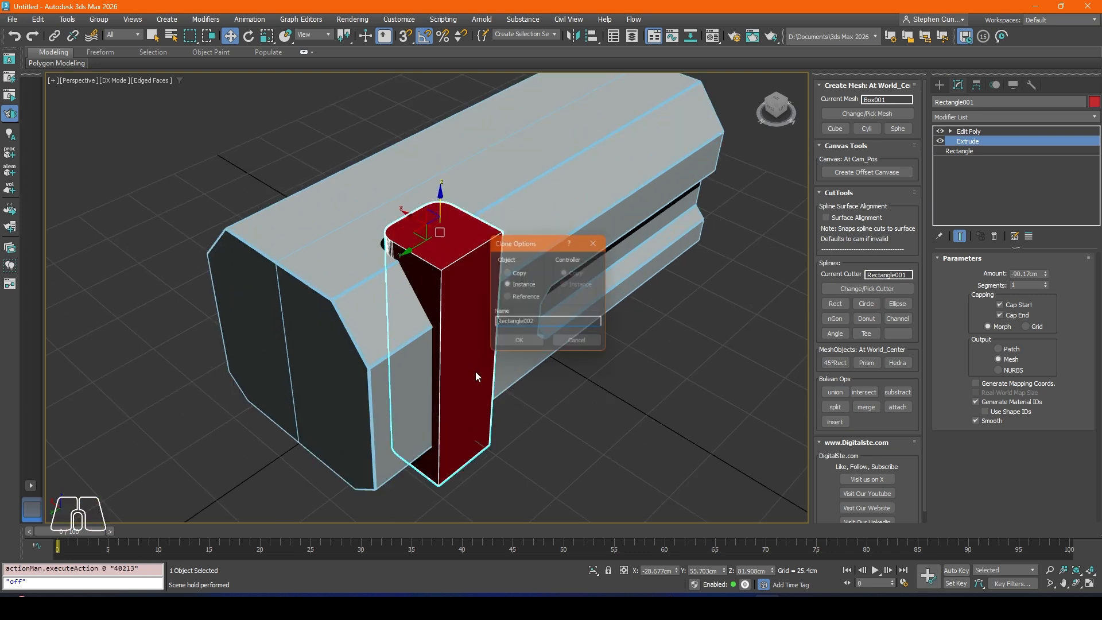
click(515, 272)
click(514, 343)
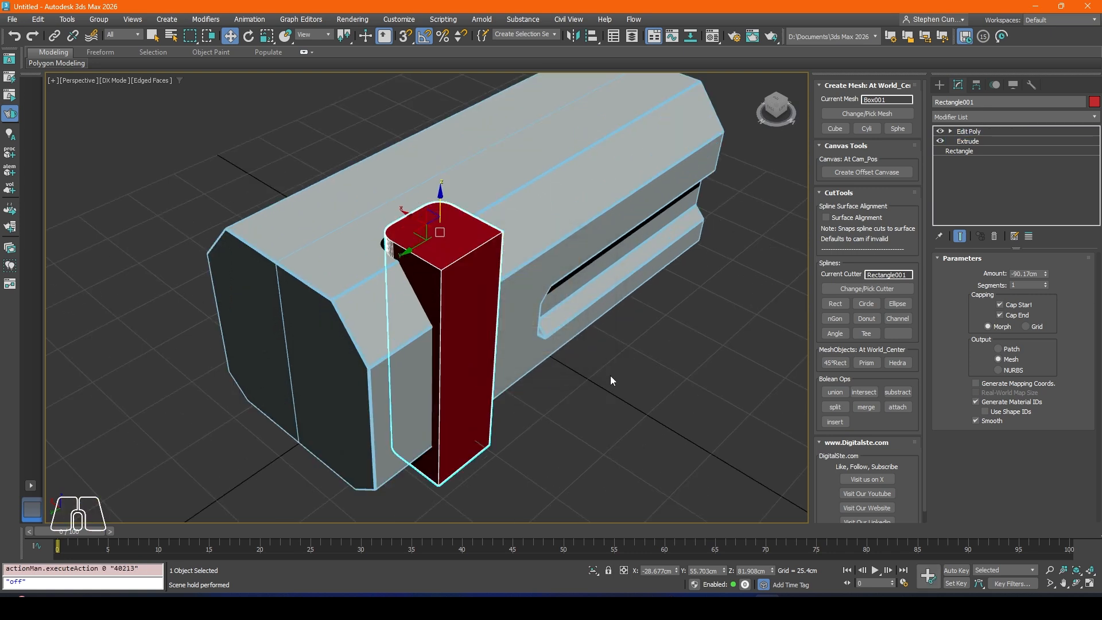
Step: Subtract the original rounded cutter from the body and select the remaining copy standing in the cut
click(611, 376)
click(438, 283)
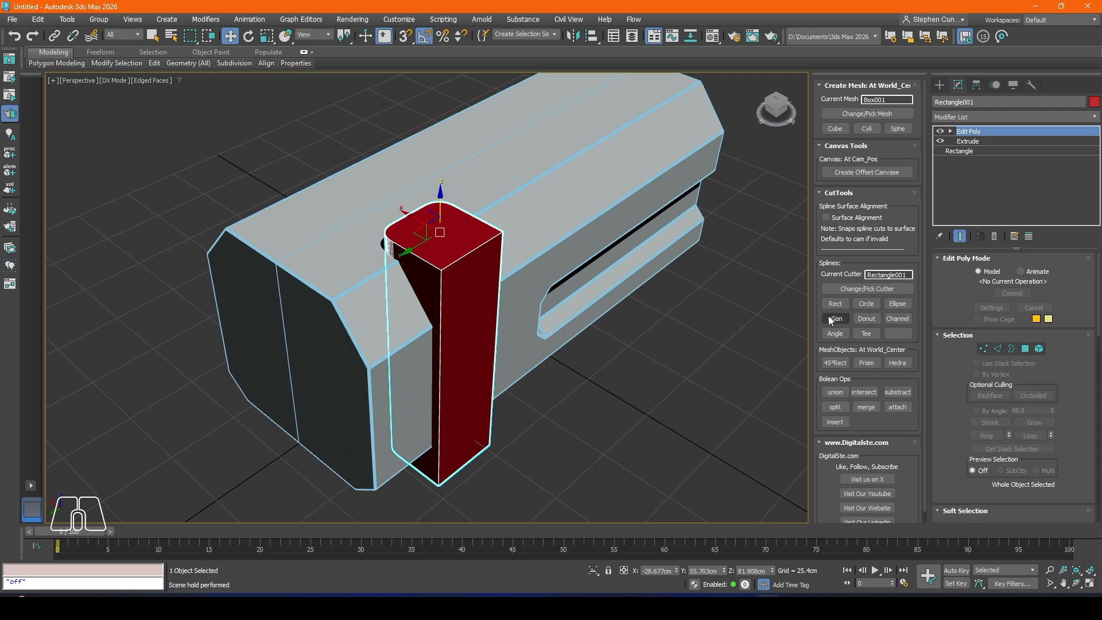
click(903, 393)
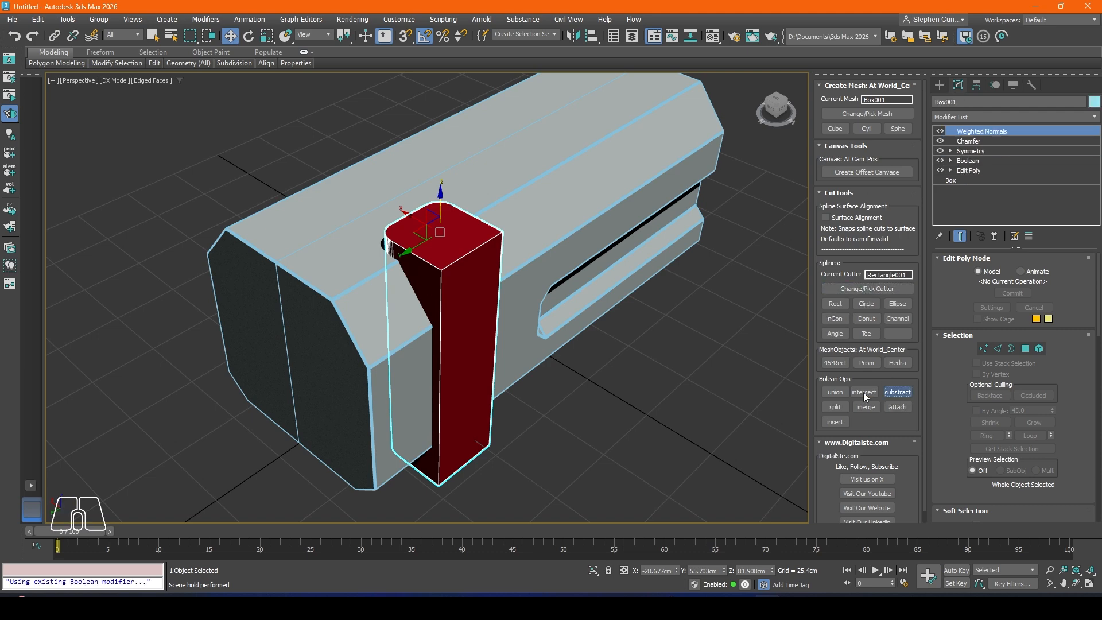
click(445, 245)
alt+middle_drag(466, 302, 385, 247)
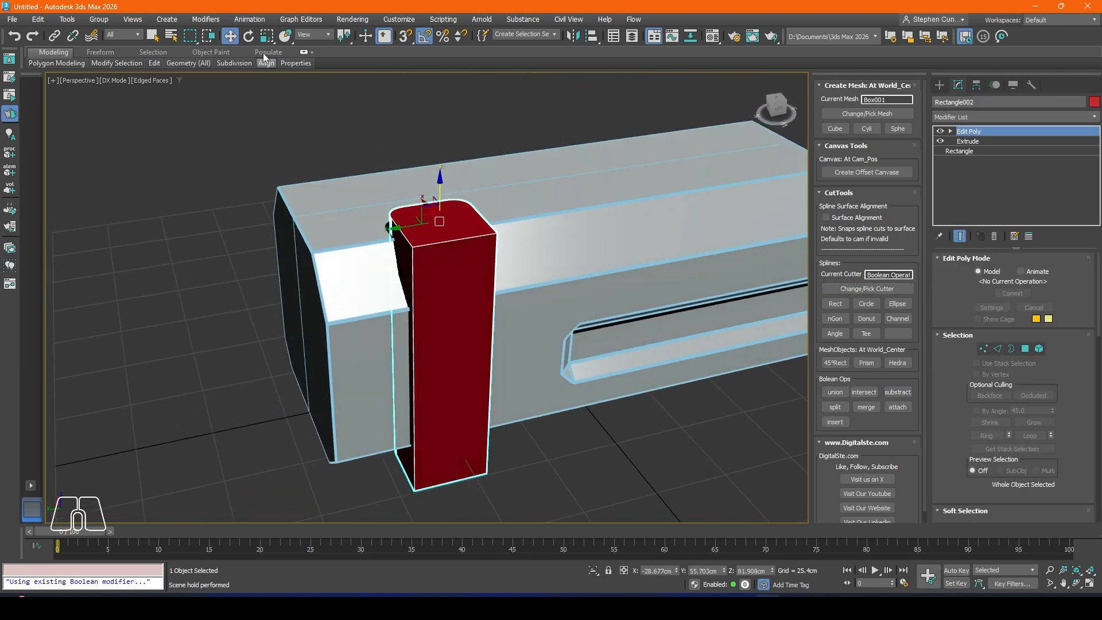
click(266, 36)
drag(439, 222, 440, 241)
key(ctrl+z)
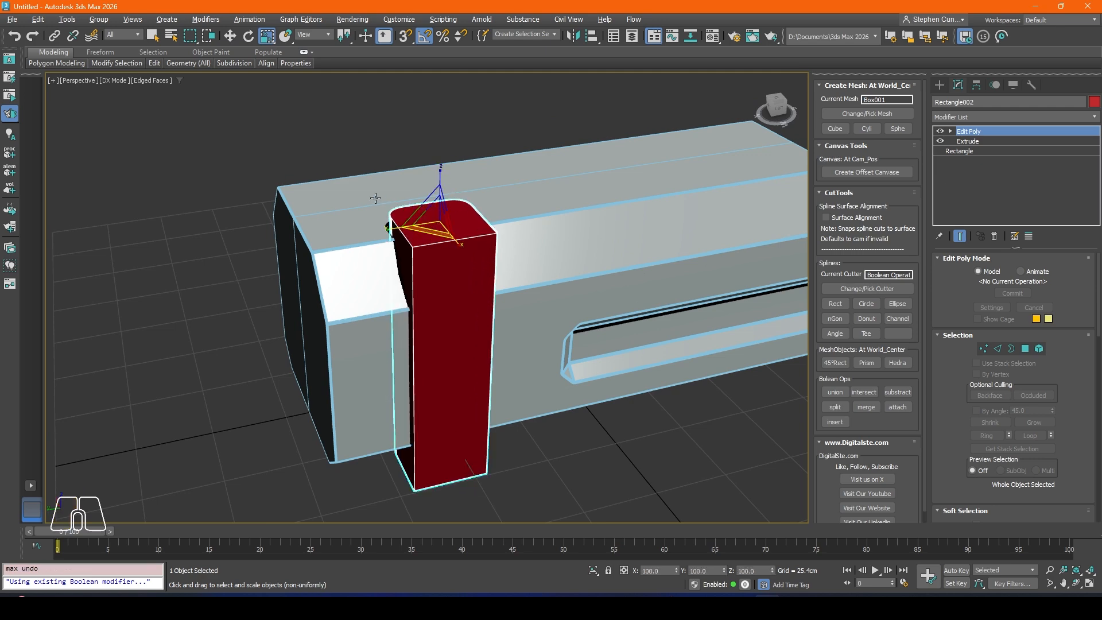
alt+middle_drag(375, 194, 627, 282)
alt+middle_drag(542, 289, 598, 314)
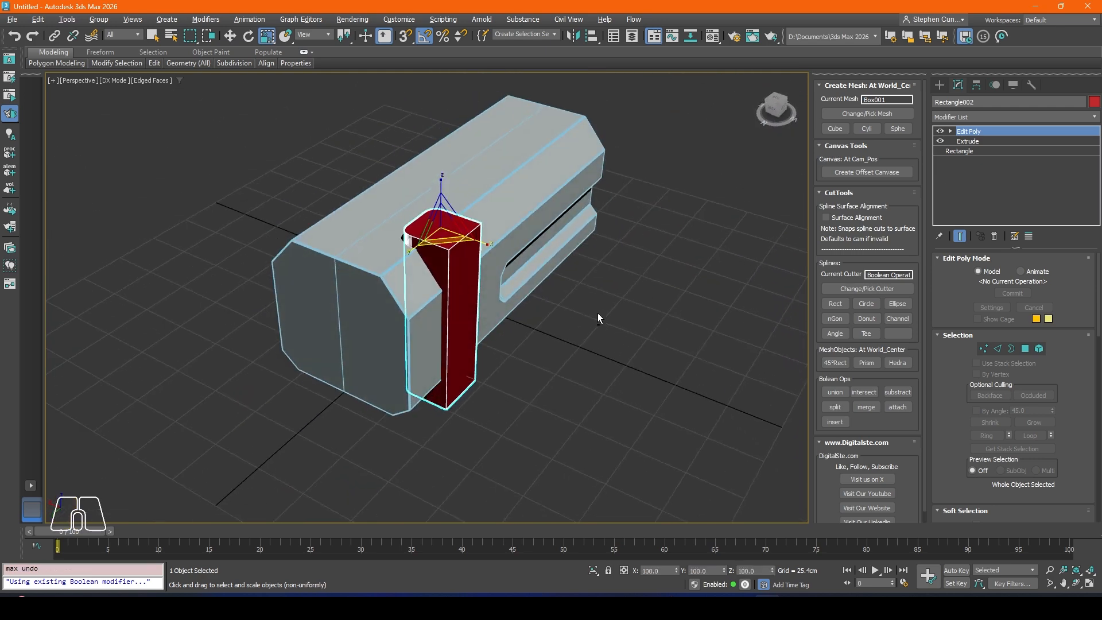
Step: Examine the body's Boolean operands by highlighting Rectangle001 and Box002 to identify the rounded rectangular cutter
click(433, 281)
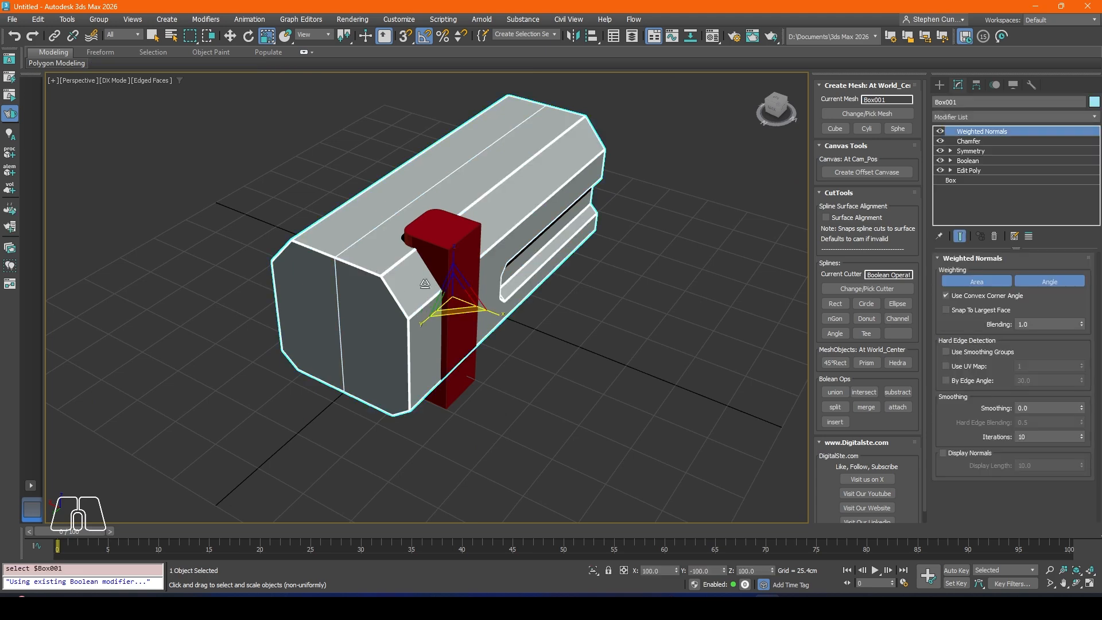
middle_drag(446, 221, 438, 223)
click(976, 160)
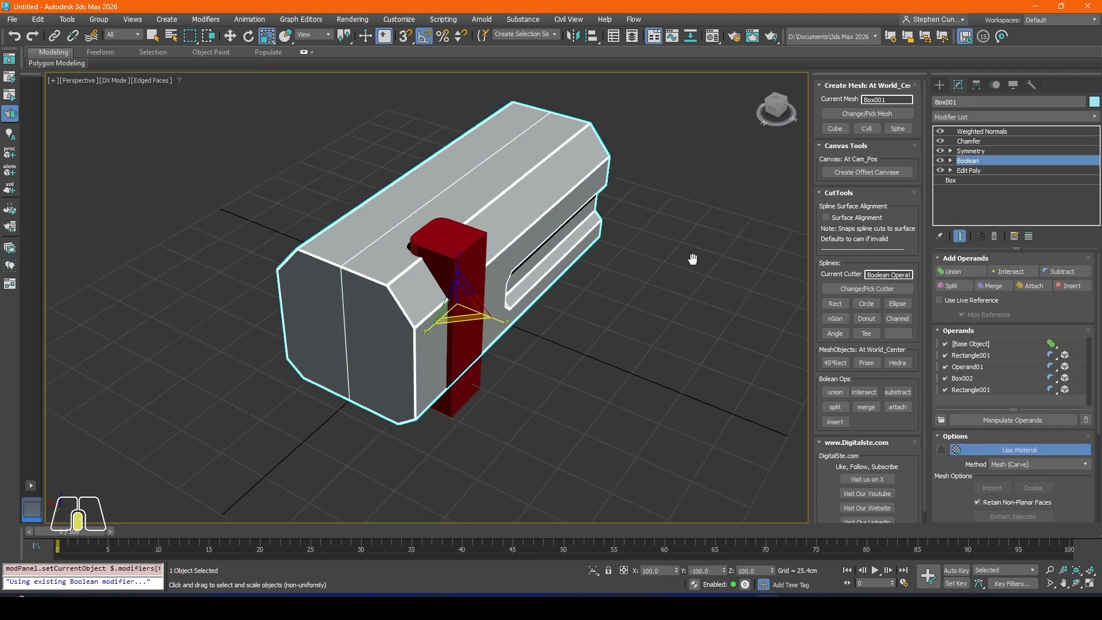
click(966, 390)
alt+middle_drag(572, 302, 635, 307)
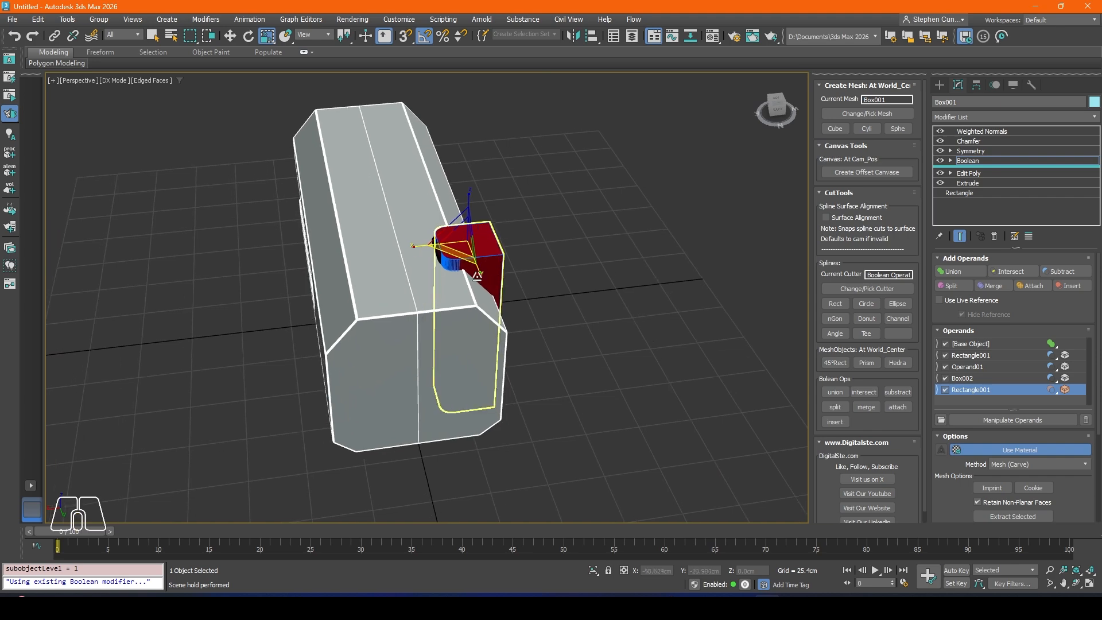
middle_drag(401, 257, 440, 285)
click(266, 38)
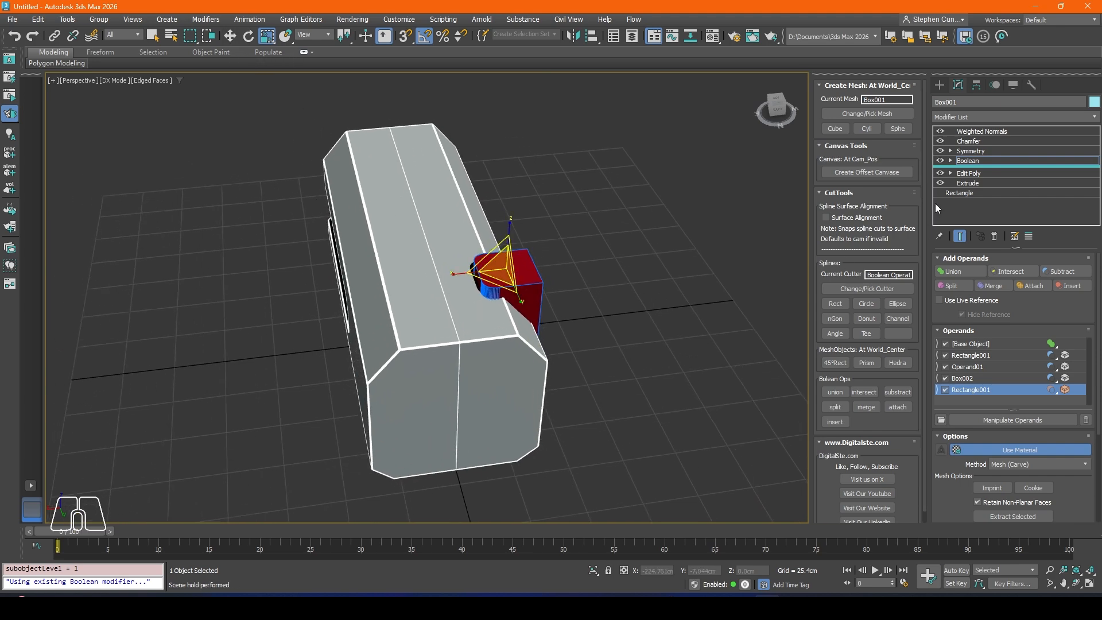
click(966, 376)
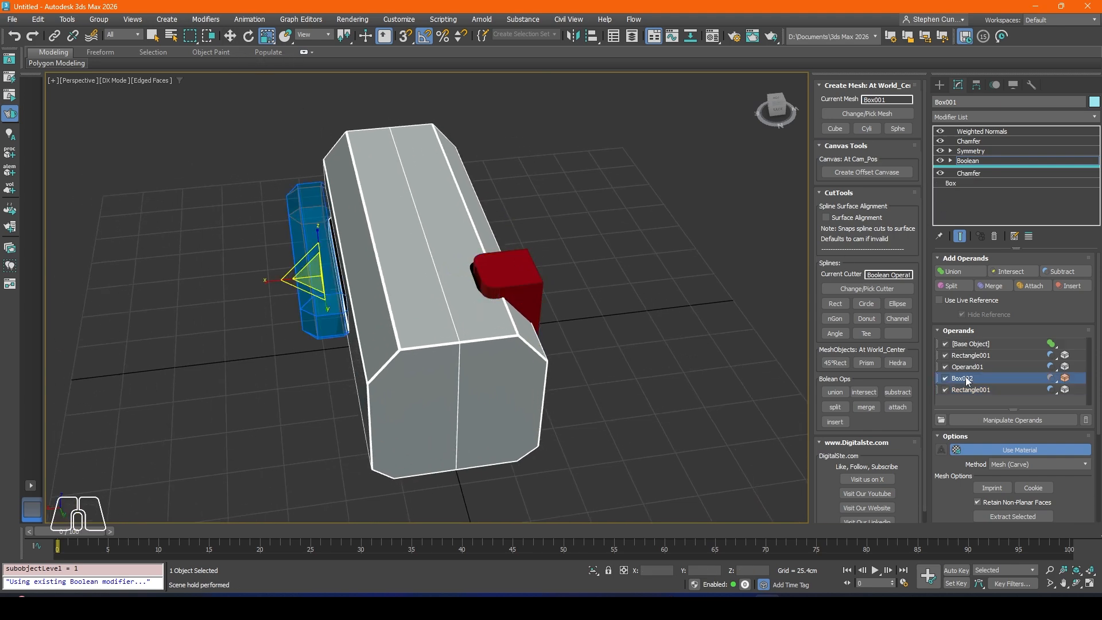
alt+middle_drag(413, 321, 450, 339)
middle_drag(457, 438, 505, 332)
click(460, 322)
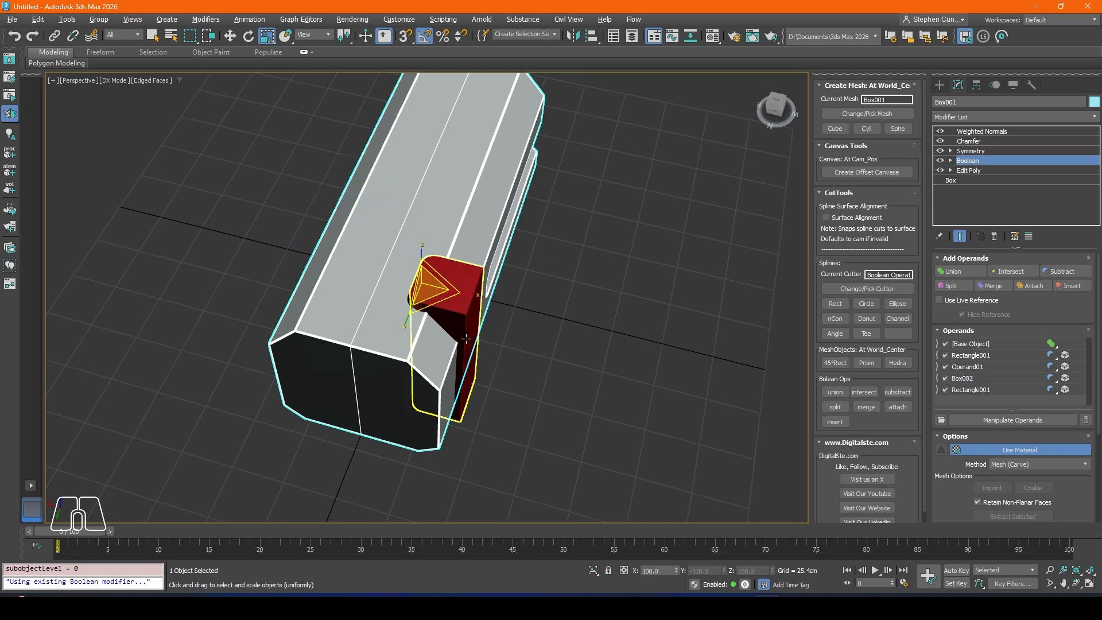
click(459, 322)
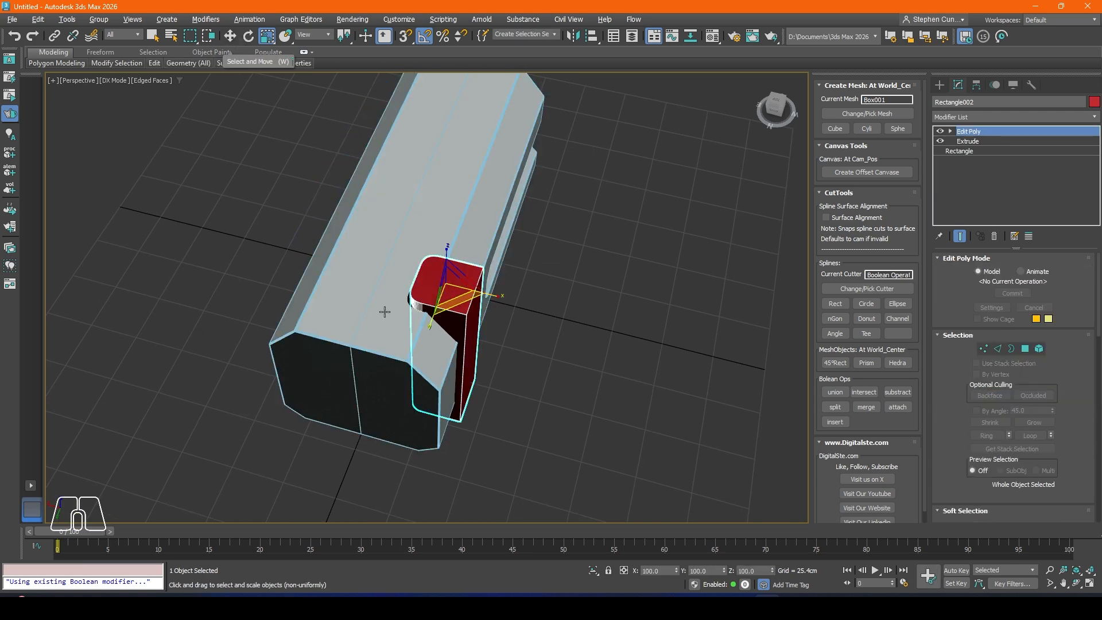
middle_drag(472, 308, 496, 308)
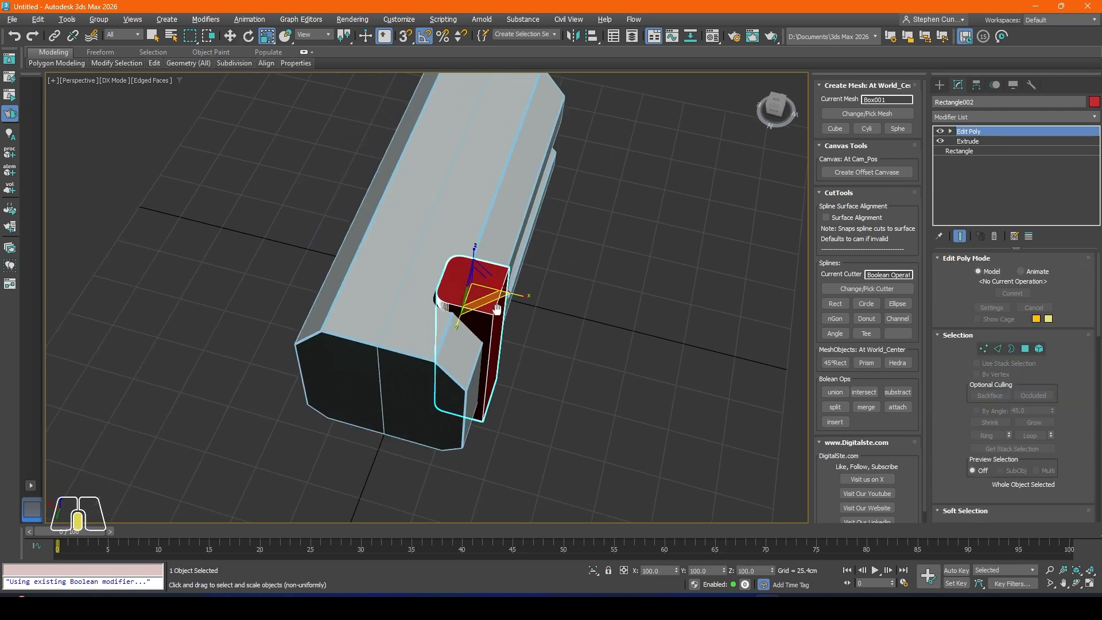
key(ctrl+z)
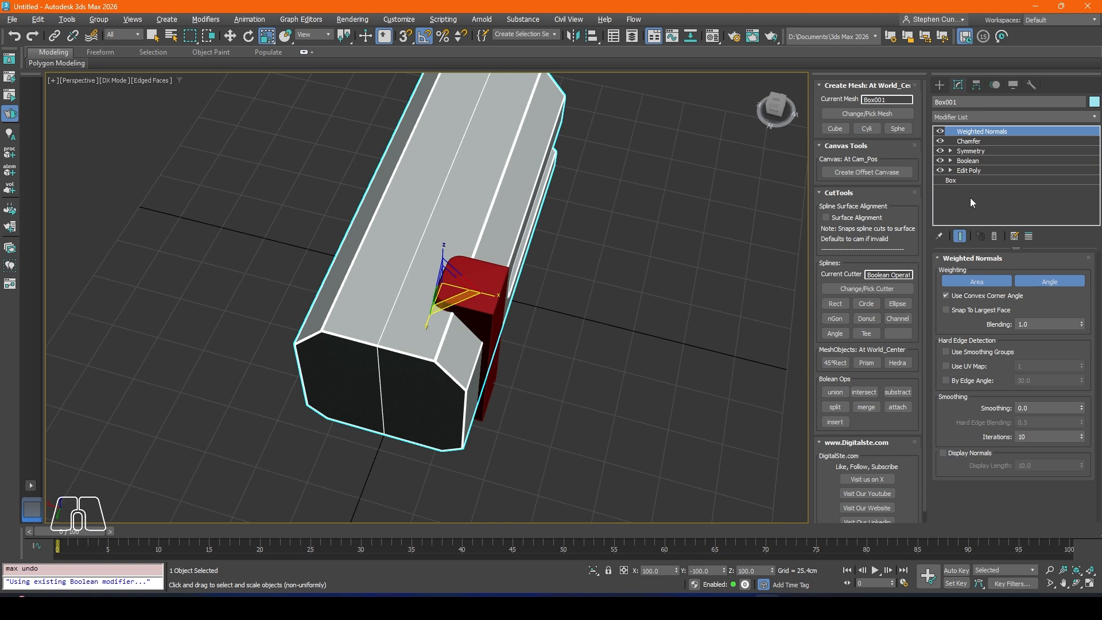
Step: Remove the last Rectangle001 operand from the body's Boolean modifier
click(953, 161)
click(970, 389)
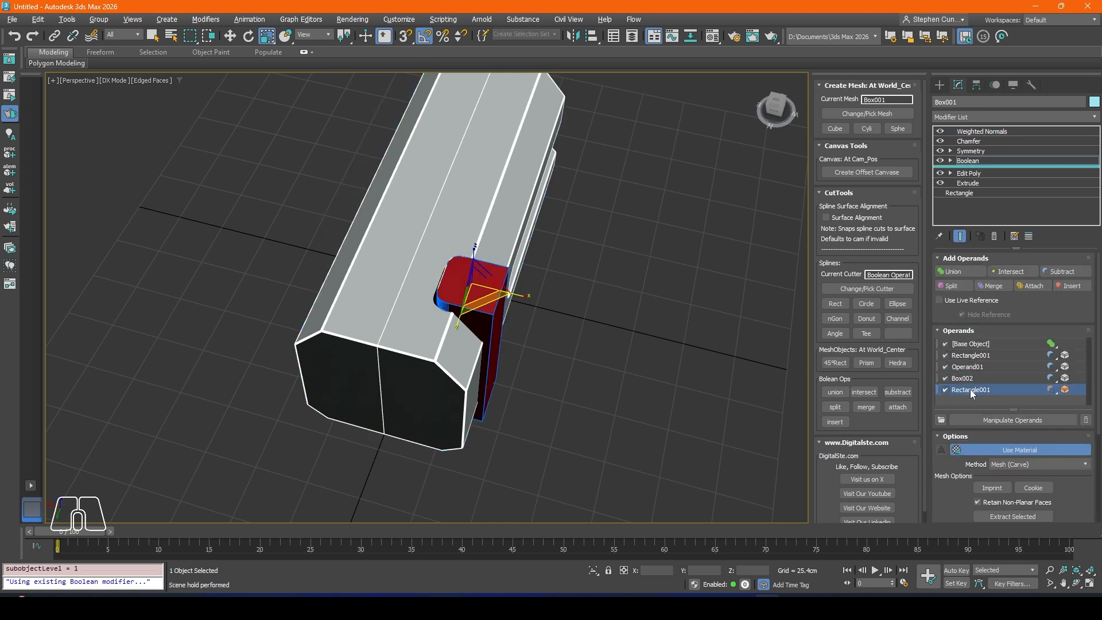
right_click(970, 390)
click(1000, 462)
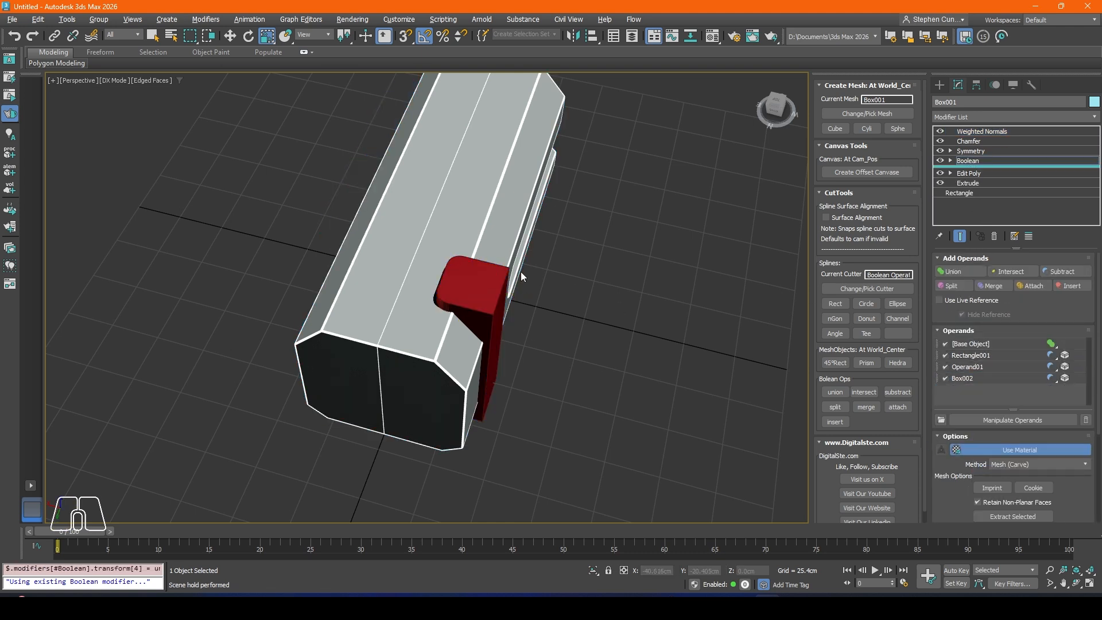
Step: Select the remaining rounded cutter and move it along X to the opposite side of the body, at about X 40.4 cm
click(230, 36)
click(522, 319)
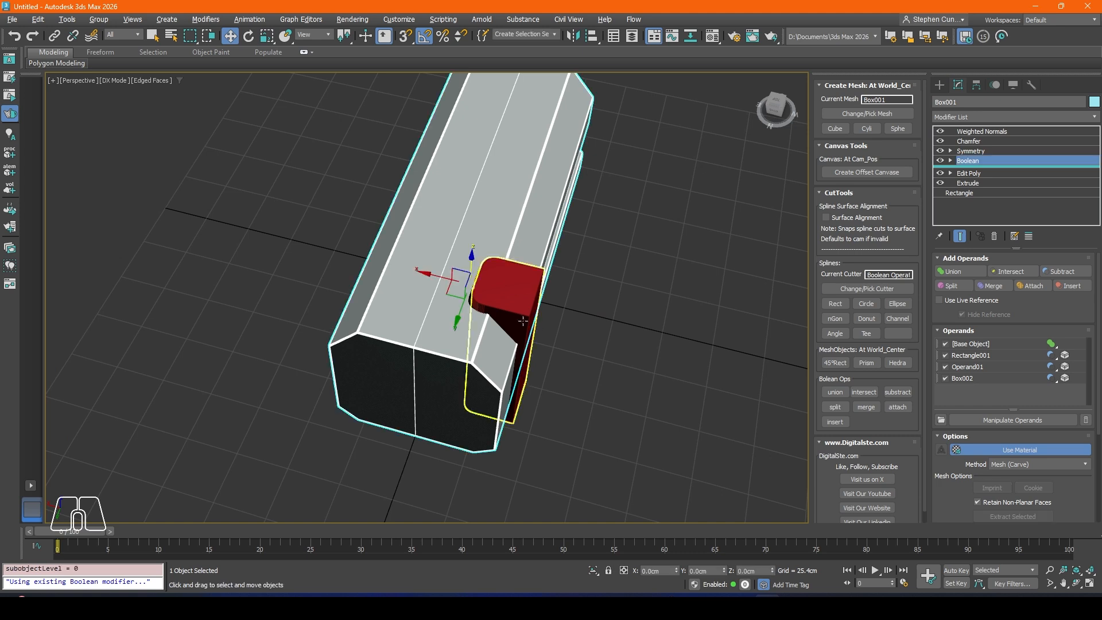
click(973, 162)
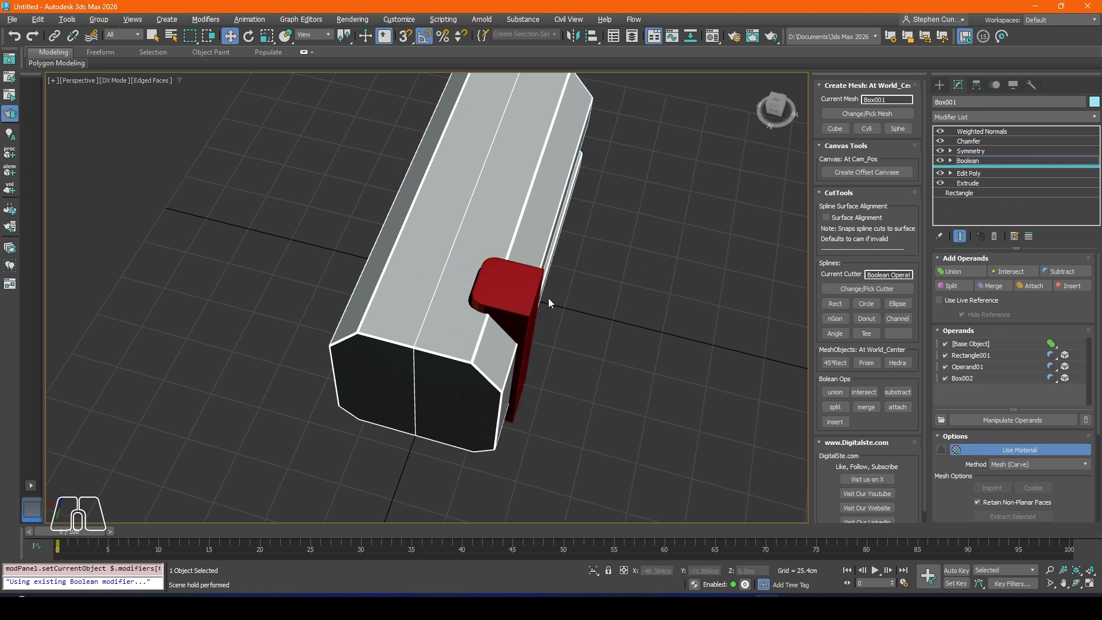
click(507, 295)
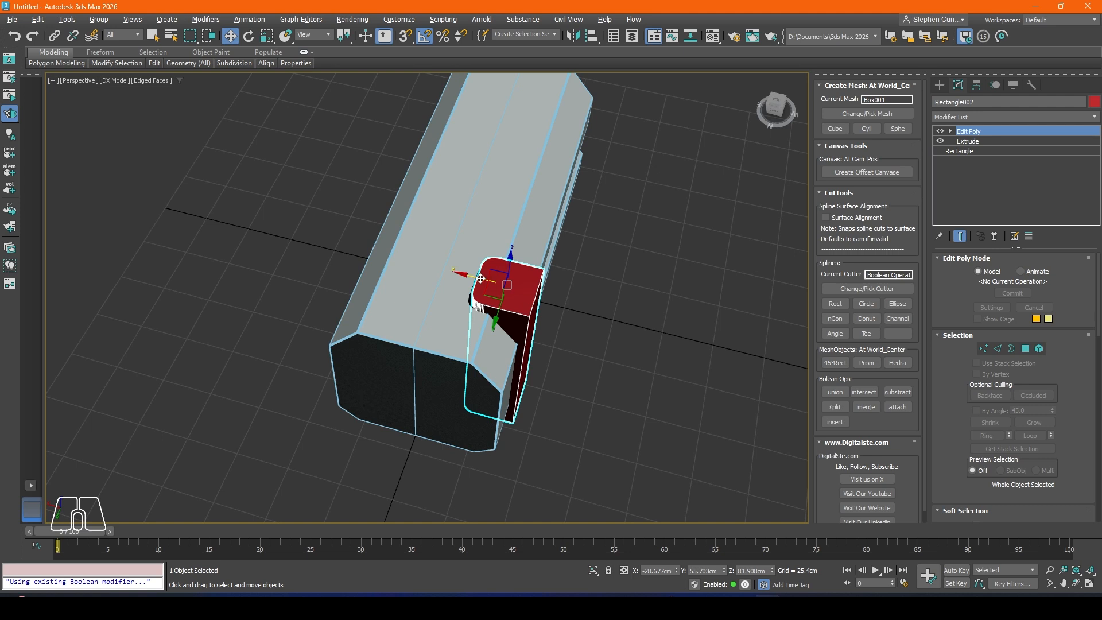
drag(481, 279, 325, 241)
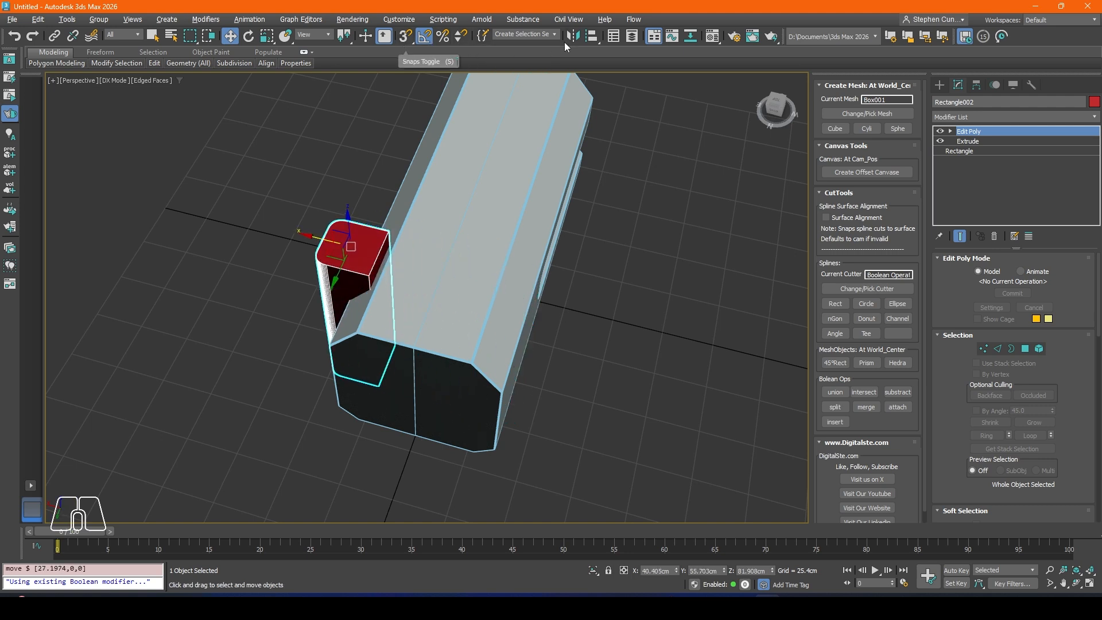
Step: Mirror the cutter across the X axis with No Clone so its rounded side faces into the body
click(572, 35)
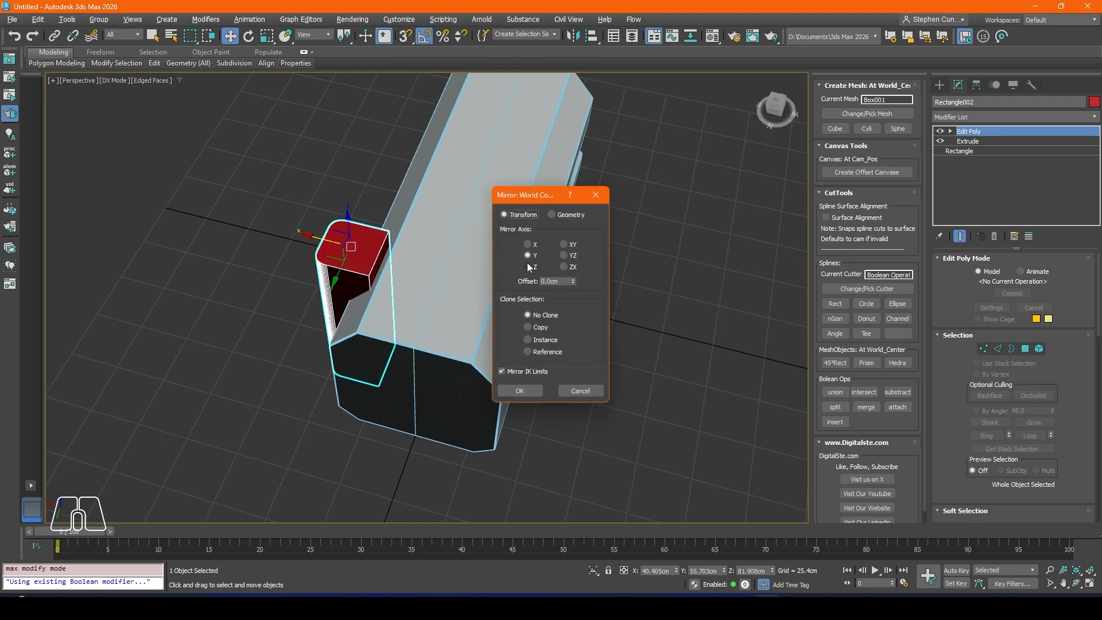
click(528, 267)
click(527, 245)
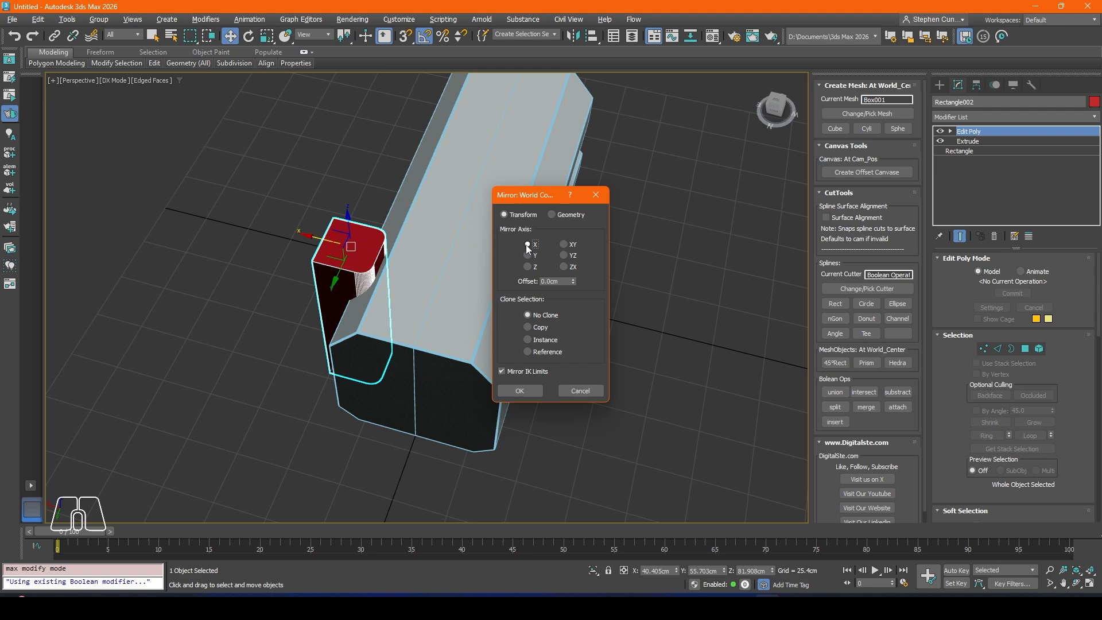
click(528, 390)
alt+middle_drag(528, 390, 808, 379)
Step: Clone the mirrored cutter in place as a Copy named Rectangle003 and subtract that copy from the body
right_click(512, 278)
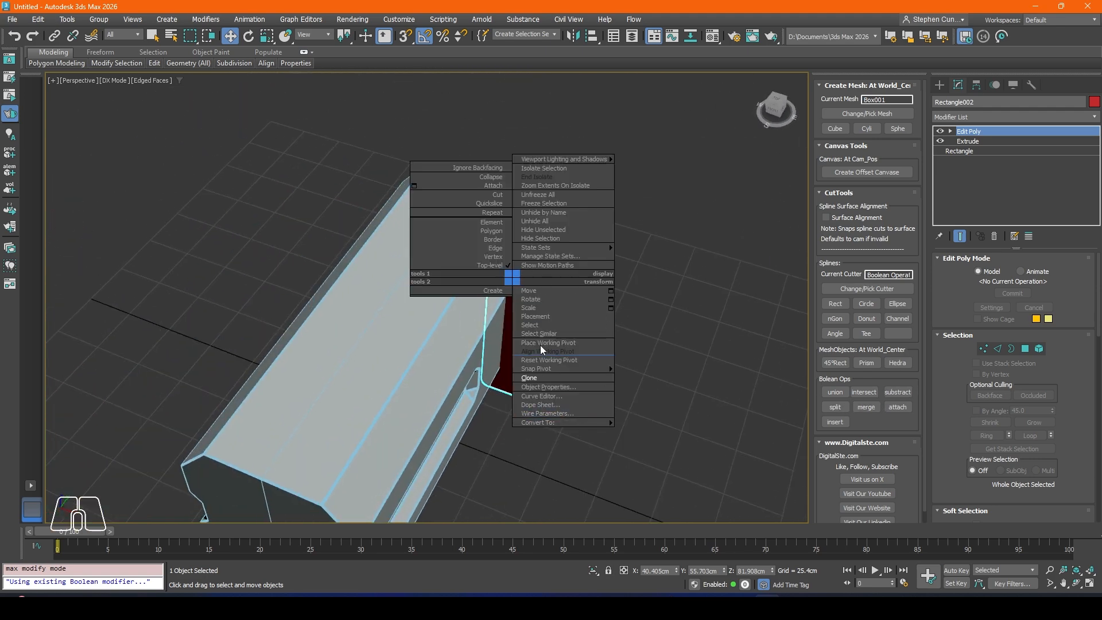
click(543, 378)
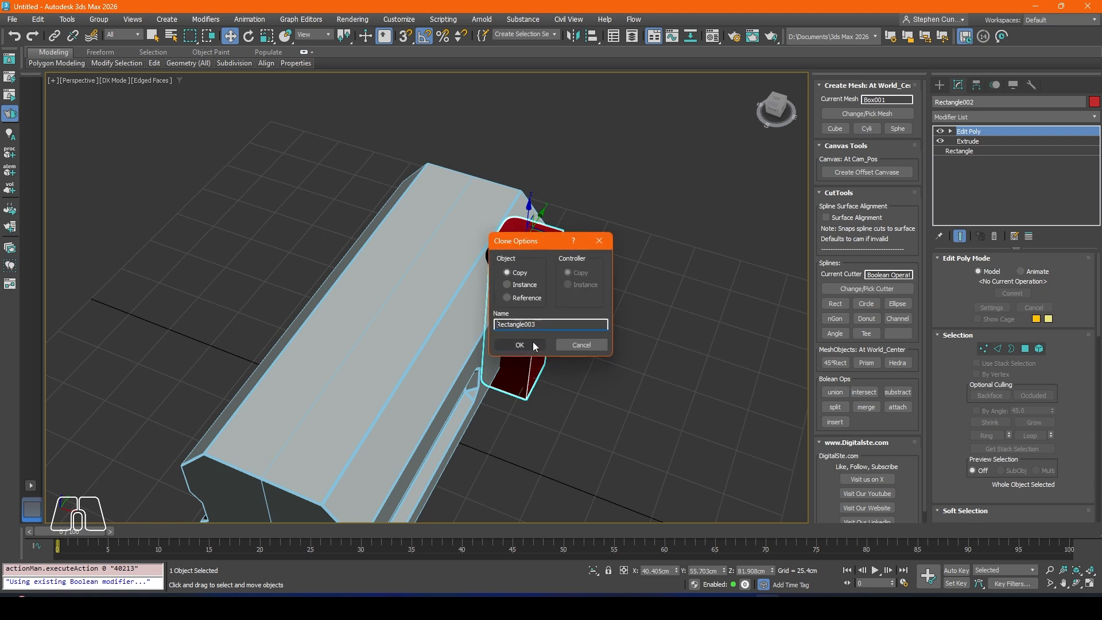
click(520, 345)
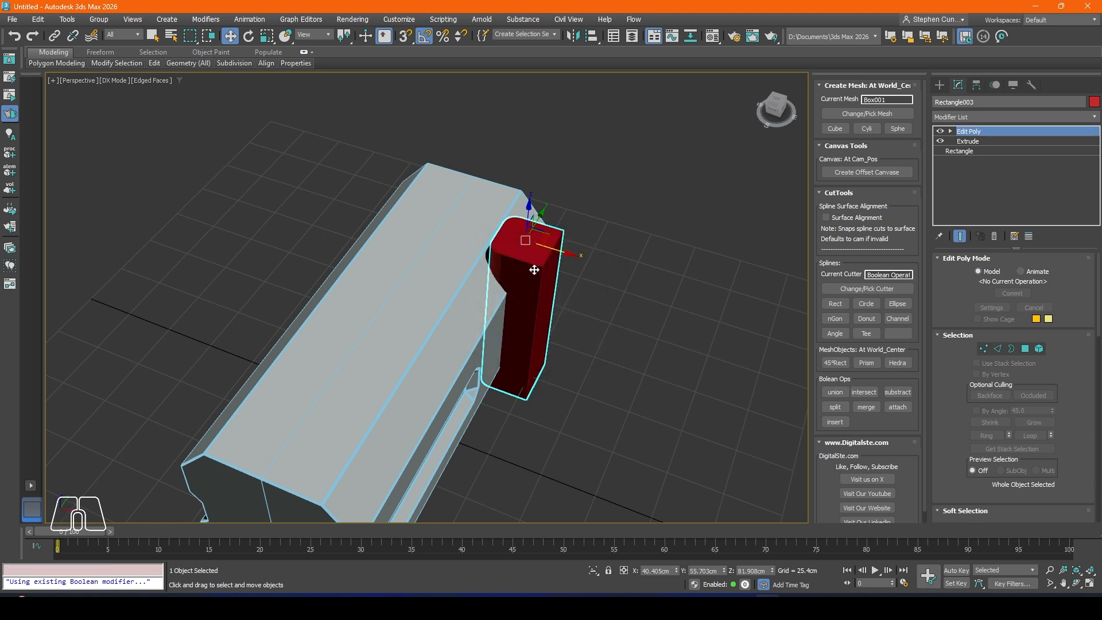
click(856, 289)
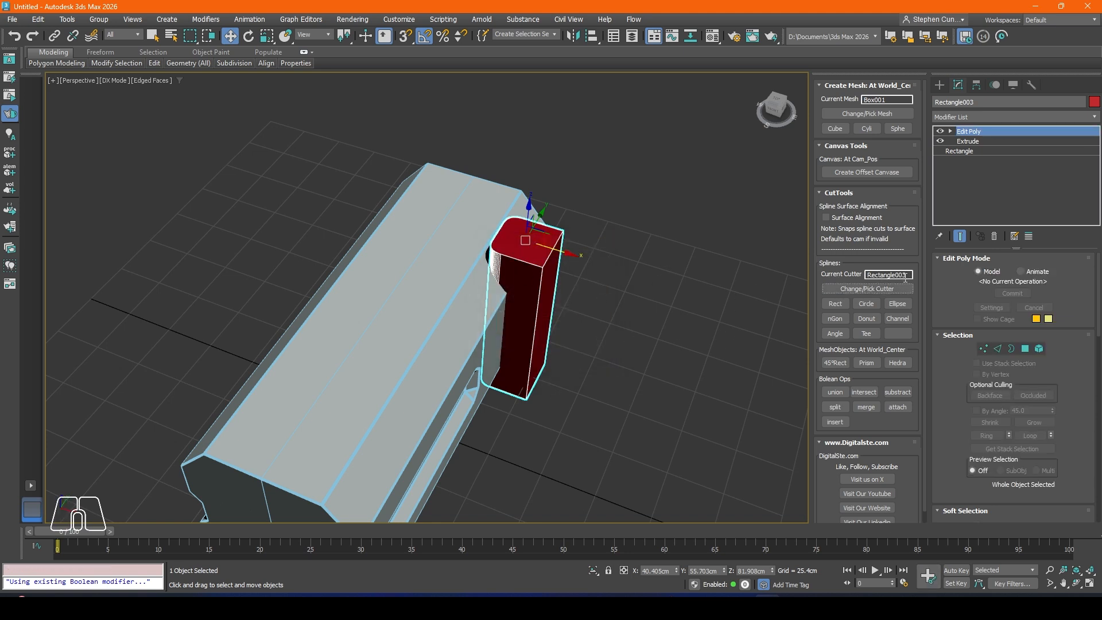
click(898, 392)
mouse_move(408, 266)
alt+middle_down()
mouse_move(473, 265)
mouse_move(391, 276)
alt+middle_up()
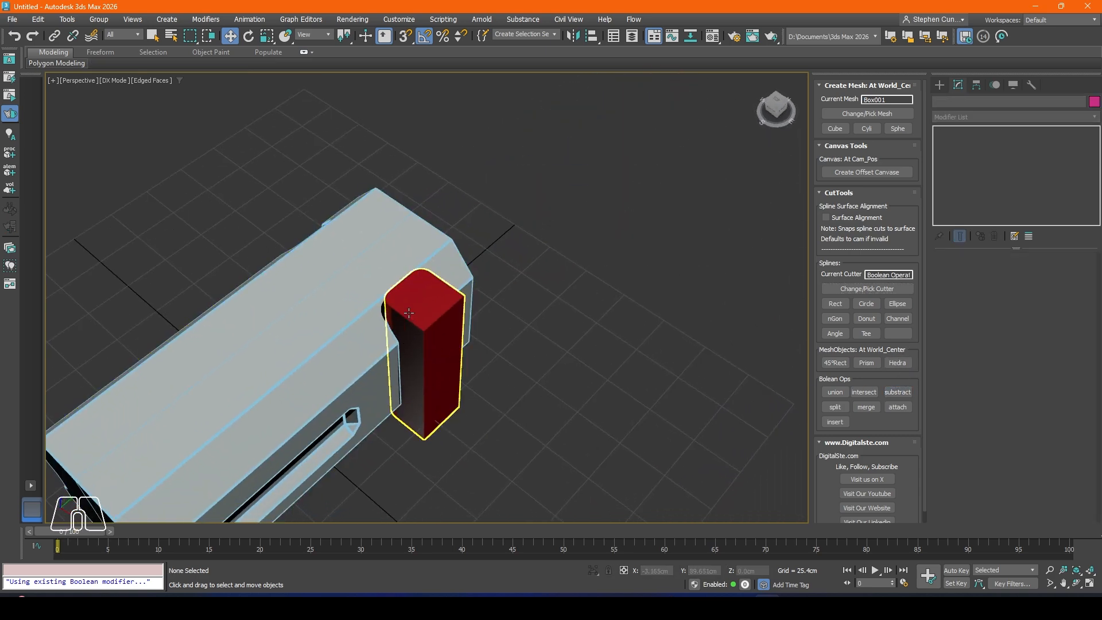
Step: Scale the block left in the cut to about 91% in X and Y and about 39% in Z
click(421, 357)
alt+middle_drag(420, 362, 379, 350)
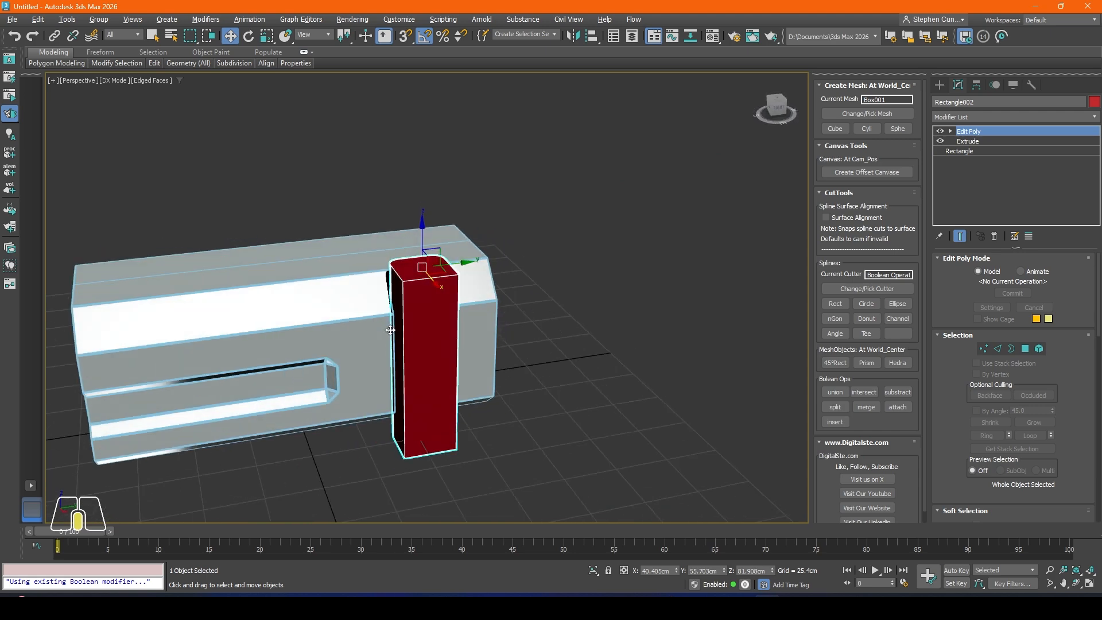
click(268, 37)
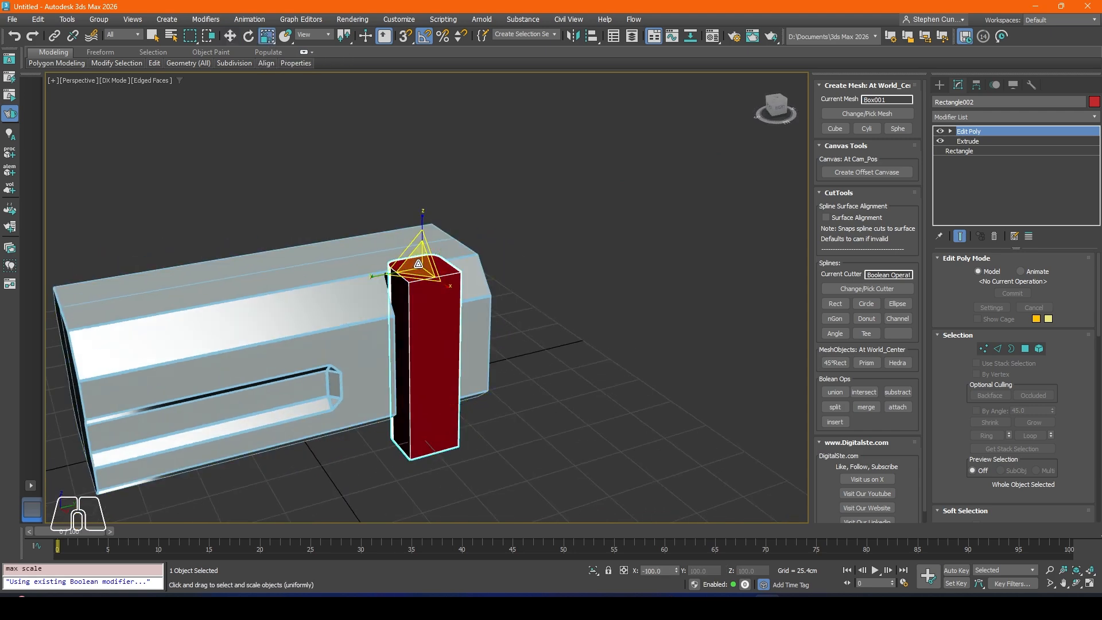
drag(418, 263, 400, 292)
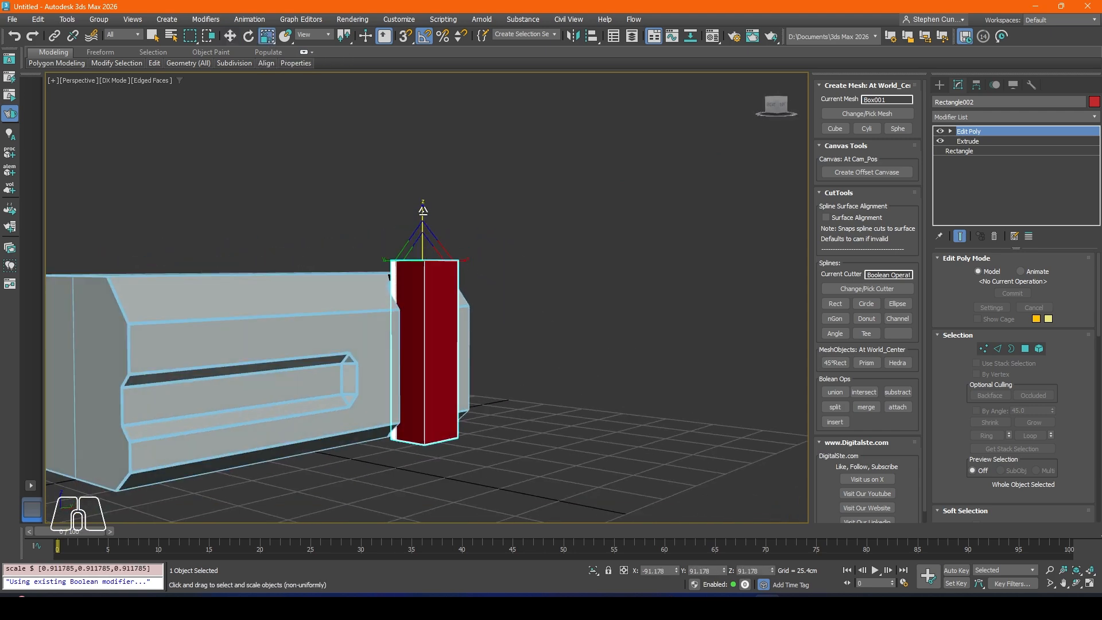
drag(426, 221, 431, 267)
scroll(397, 276, up, 4)
alt+middle_drag(396, 280, 445, 288)
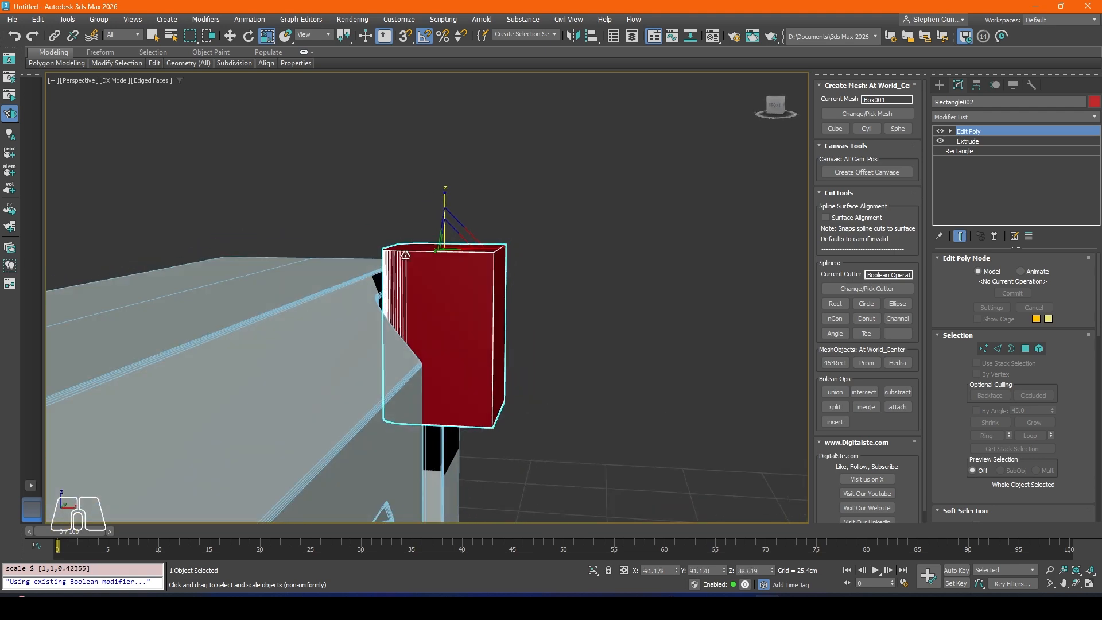
Step: Lower the scaled block within the recess to about Z 68.7 cm
click(230, 36)
drag(444, 244, 442, 301)
alt+middle_drag(443, 301, 505, 356)
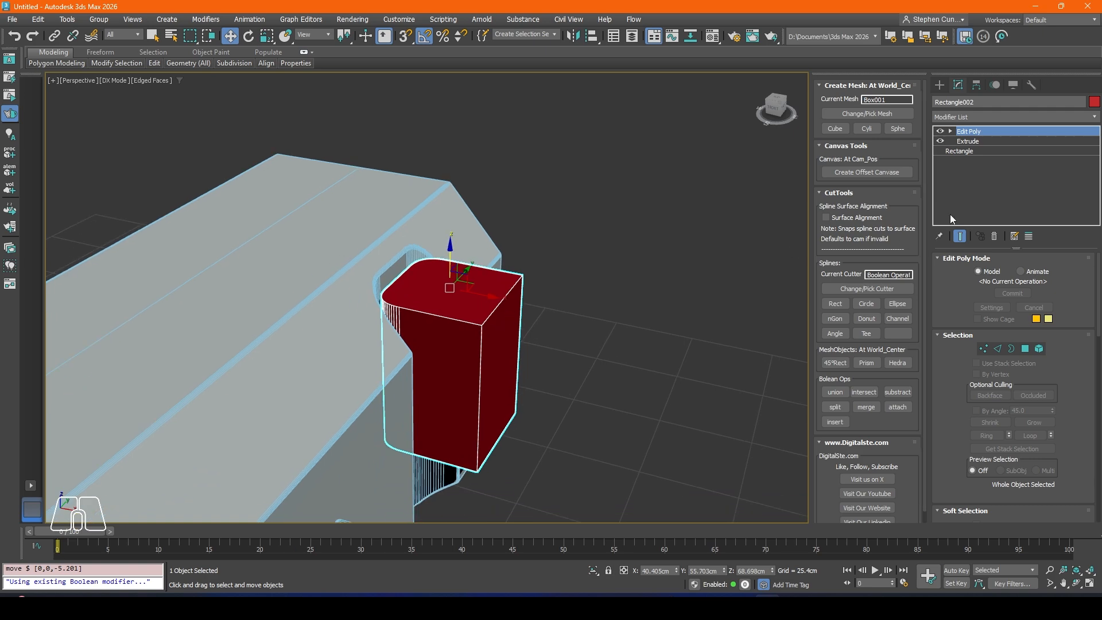
Step: Move the block's outer side polygon inward along X until it sits nearly flush with the body side
click(1027, 349)
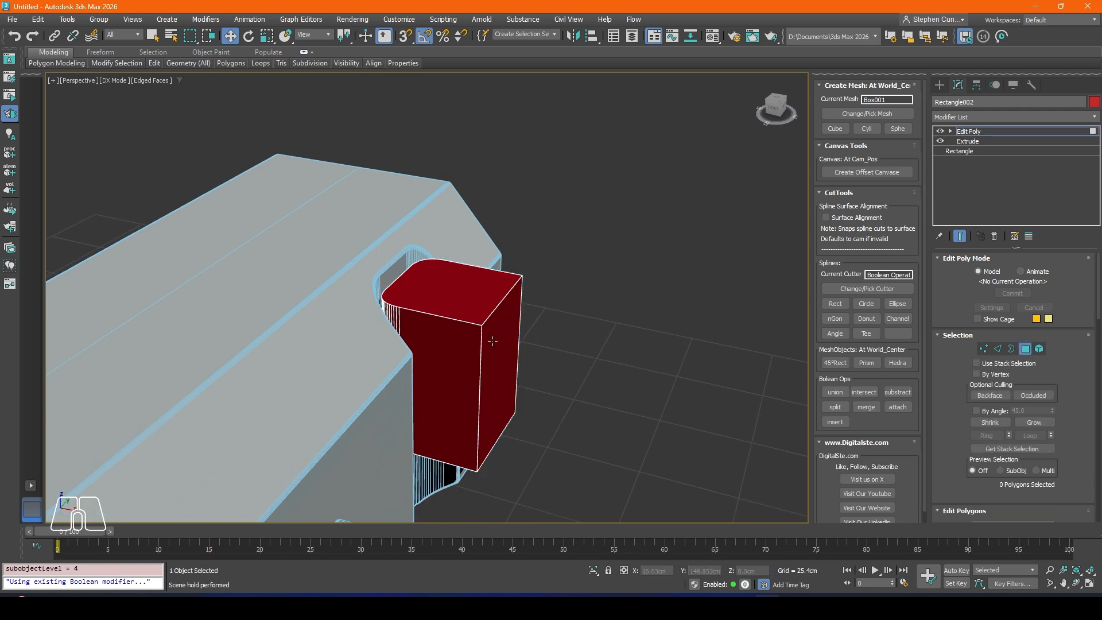
click(504, 372)
drag(538, 381, 483, 382)
alt+middle_drag(484, 384, 500, 356)
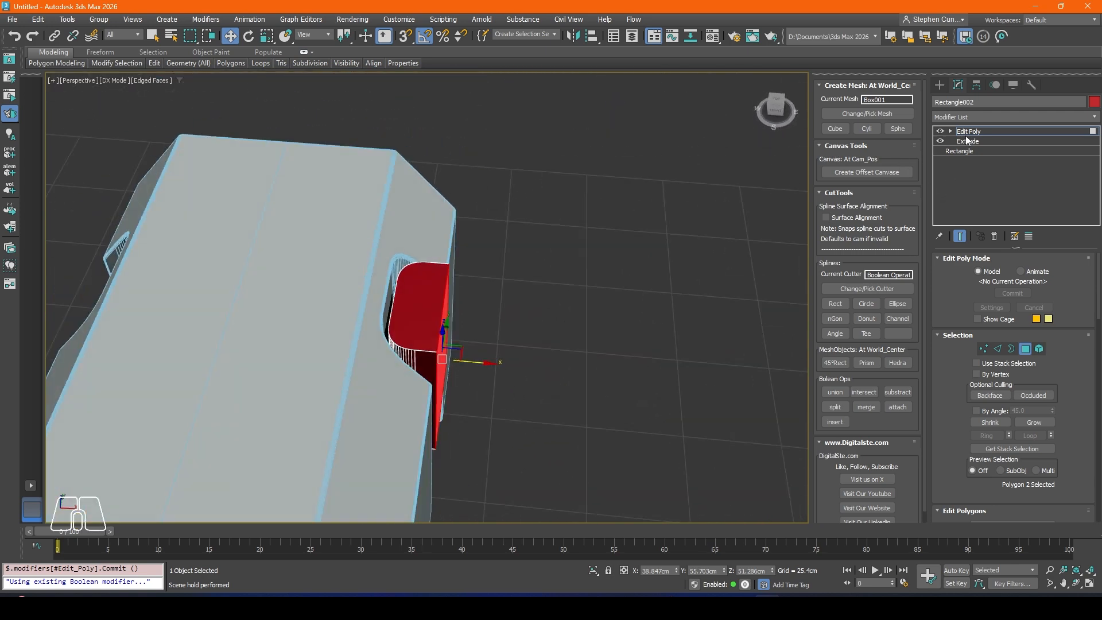
click(495, 364)
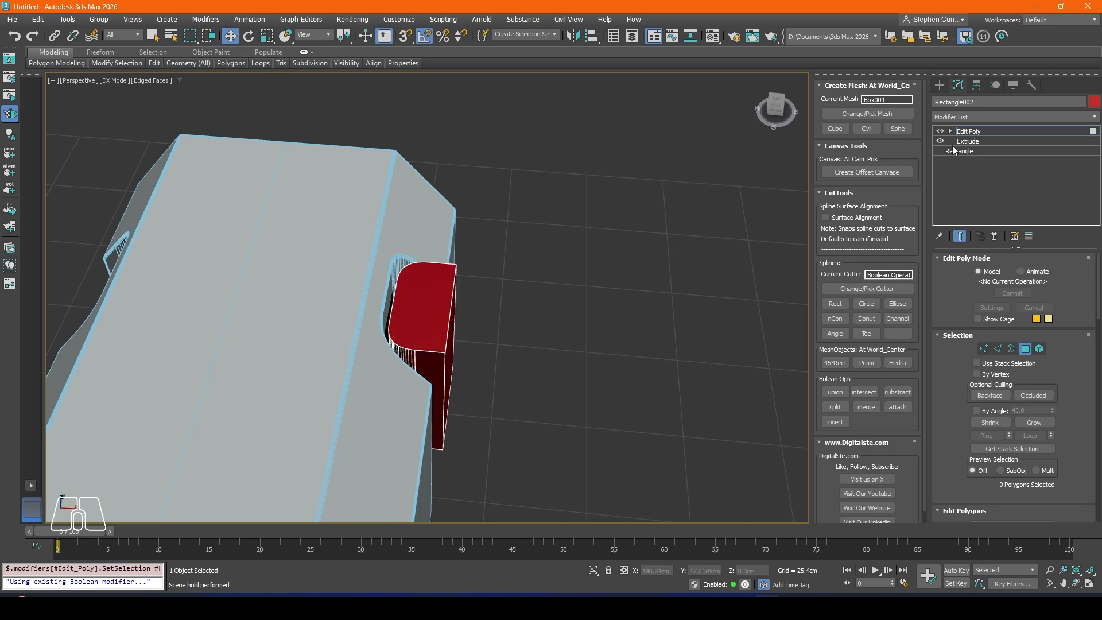
Step: Leave polygon editing and shift the whole block slightly deeper into the recess, to about X 39.7 cm
click(1024, 350)
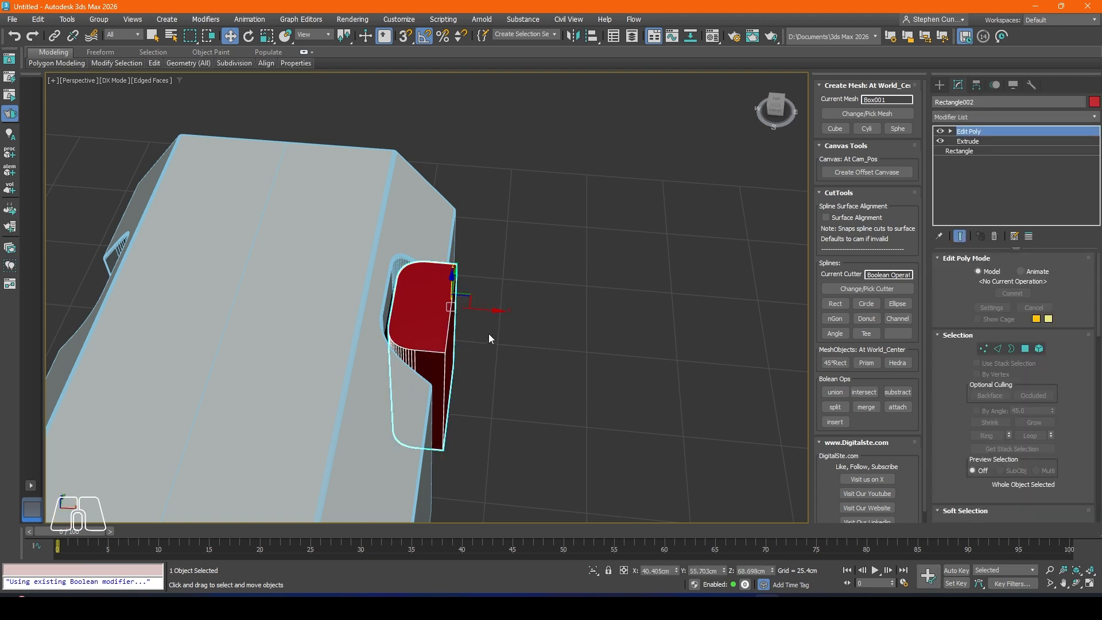
drag(493, 314, 492, 313)
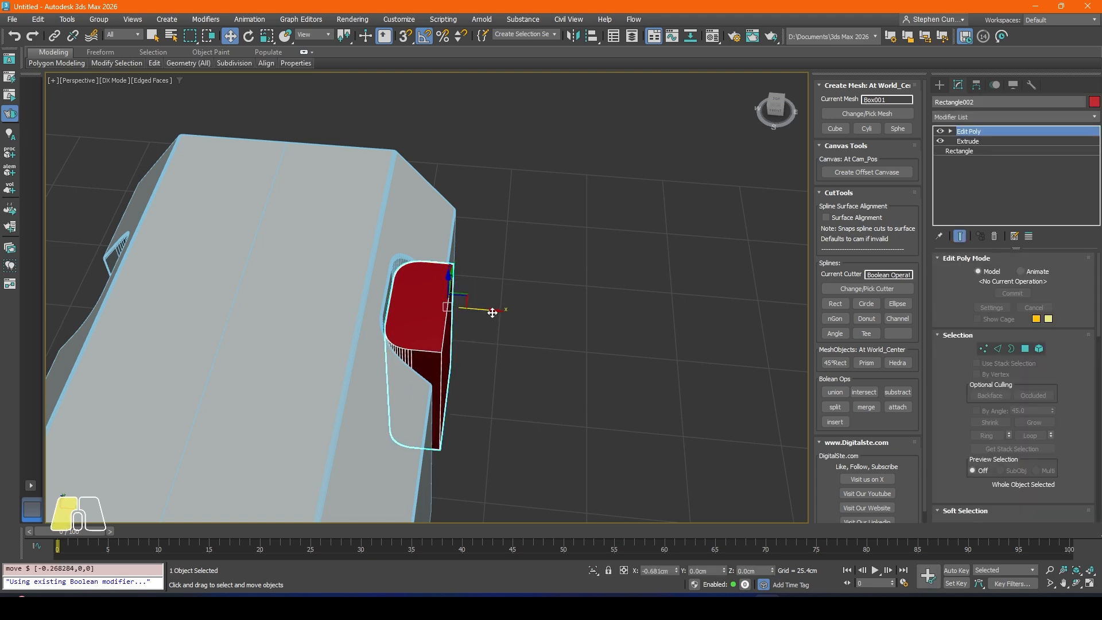
alt+middle_drag(499, 371, 400, 305)
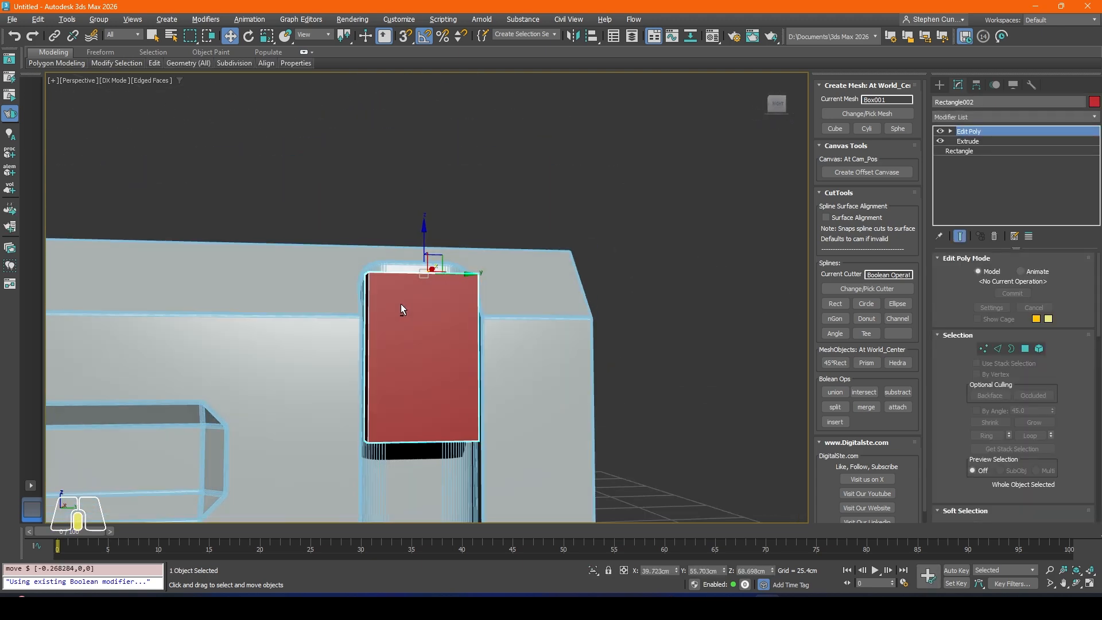
Step: Turn off edged faces in the viewport, check the shaded block in its recess and select the block again
middle_drag(437, 368, 590, 330)
scroll(453, 308, down, 4)
key(F4)
click(590, 331)
scroll(473, 310, up, 4)
click(525, 313)
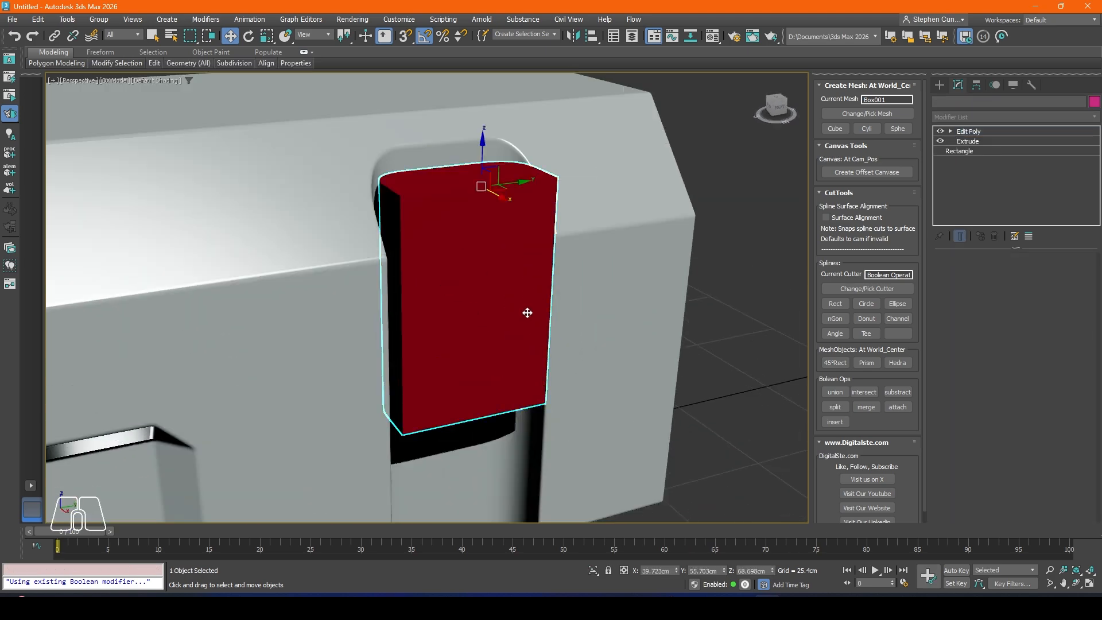
Step: Add a Chamfer modifier to the red block and set its mitering to Radial
click(966, 119)
text(ch)
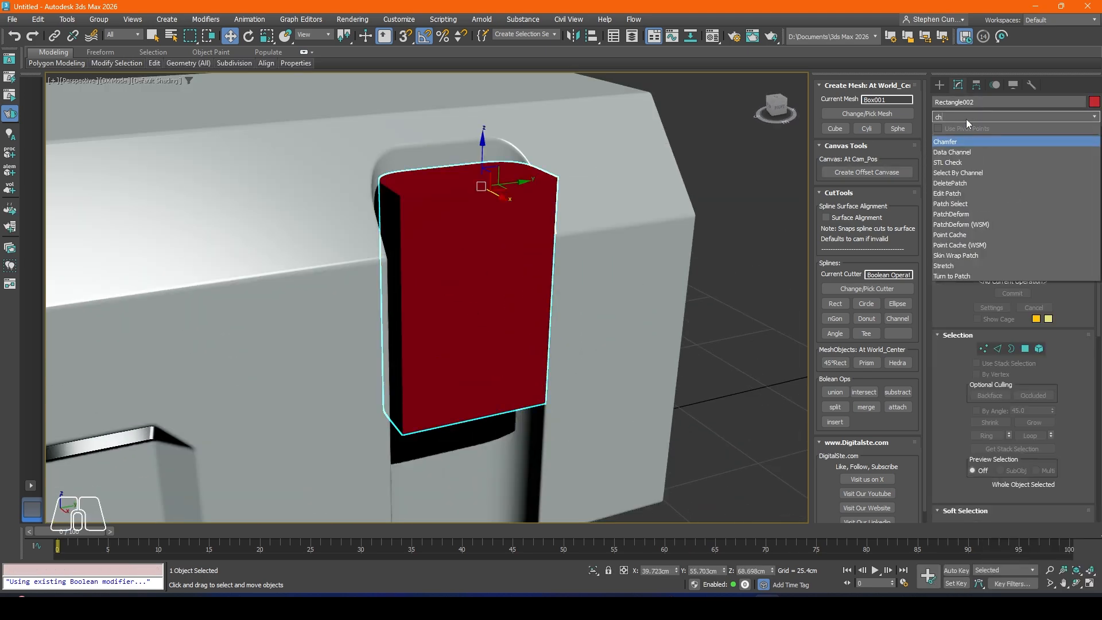
click(946, 142)
alt+middle_drag(520, 266, 536, 269)
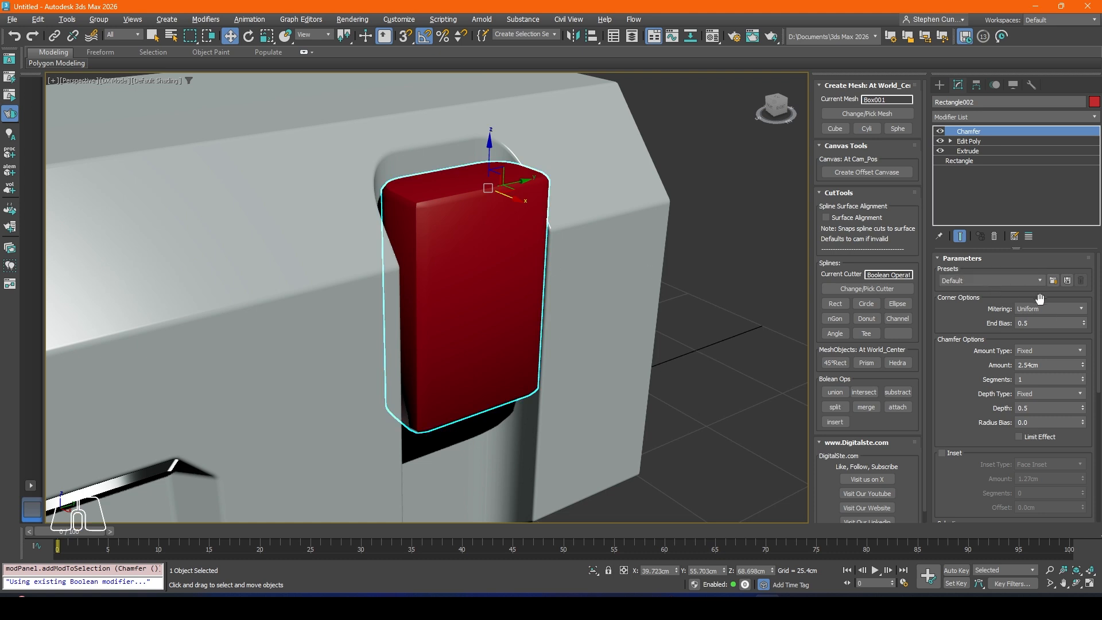
click(1077, 309)
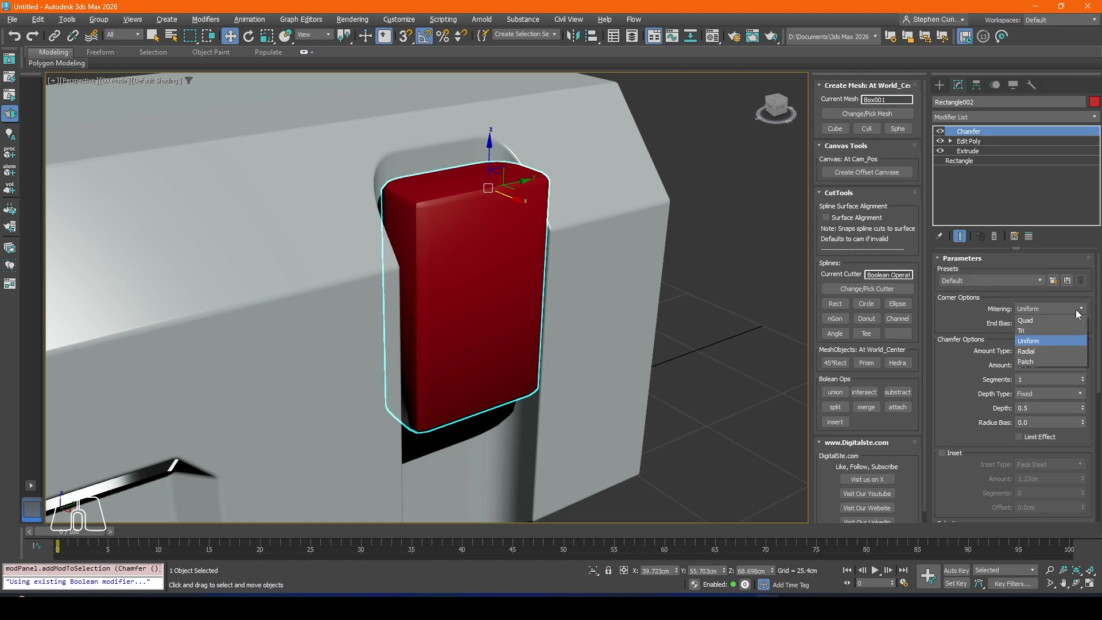
click(1026, 351)
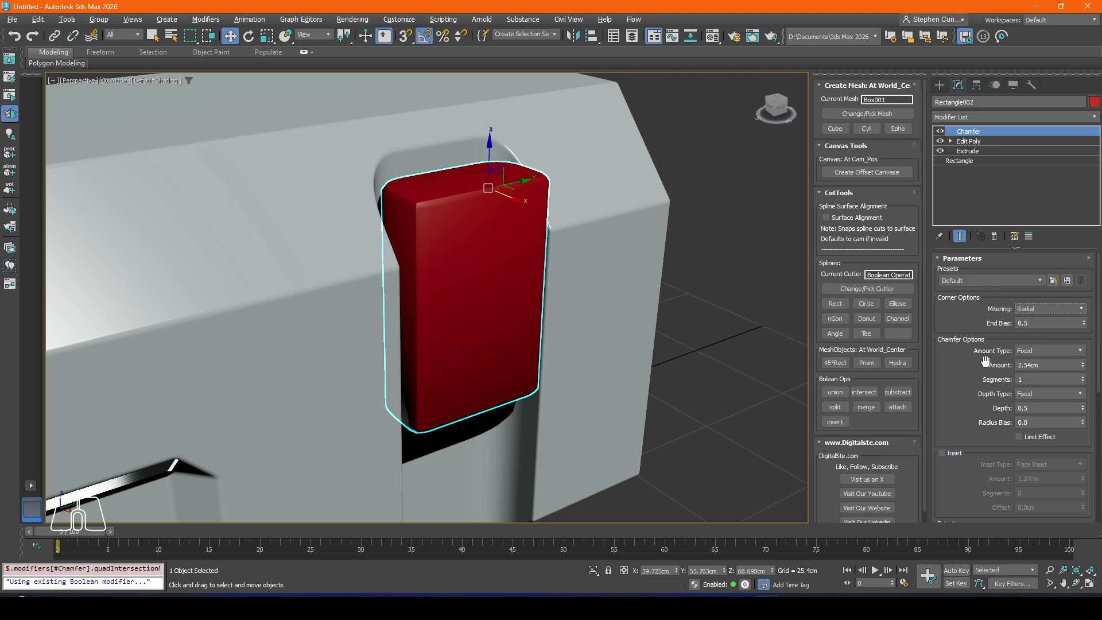
Step: Set the block's chamfer to 2 segments with an amount of 1.245 cm, and deselect the block
click(1084, 377)
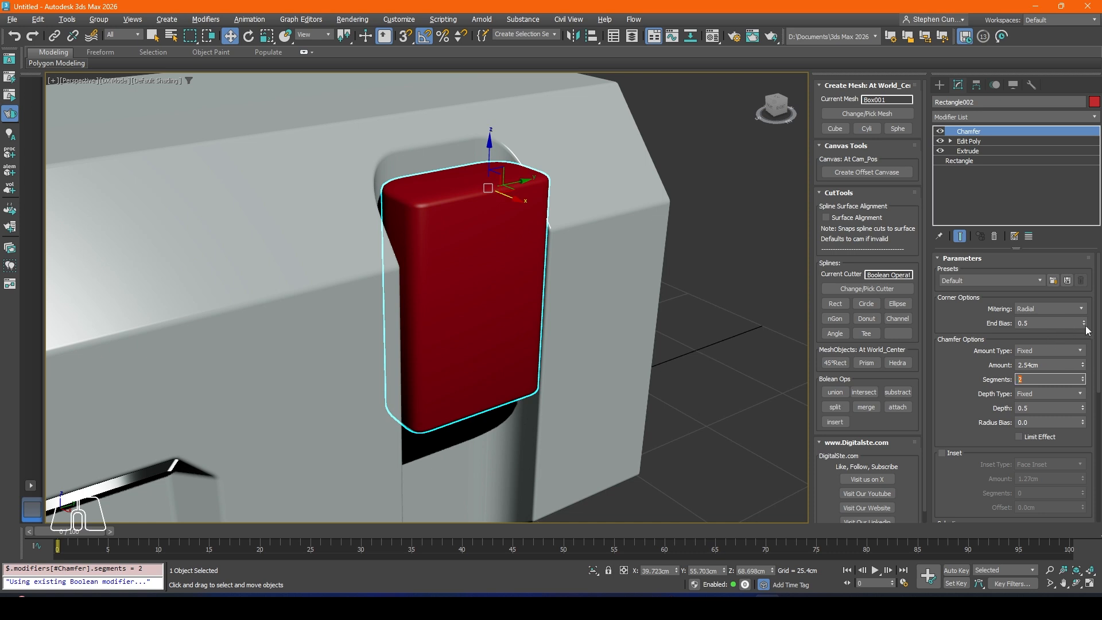
click(1083, 368)
drag(1083, 369, 1095, 401)
alt+middle_drag(588, 288, 541, 263)
click(541, 264)
Step: Select the main body and open the recess cutter operand Rectangle003 in its Boolean modifier for editing
alt+middle_drag(487, 231, 376, 284)
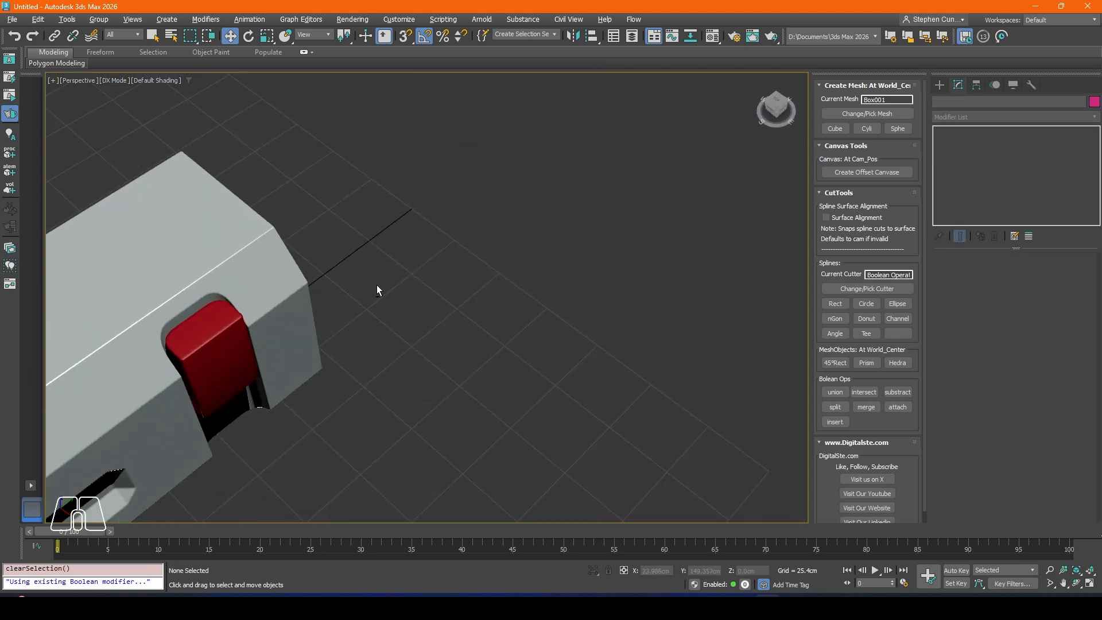
middle_drag(246, 325, 386, 307)
scroll(387, 307, up, 5)
click(270, 371)
middle_drag(270, 372, 319, 360)
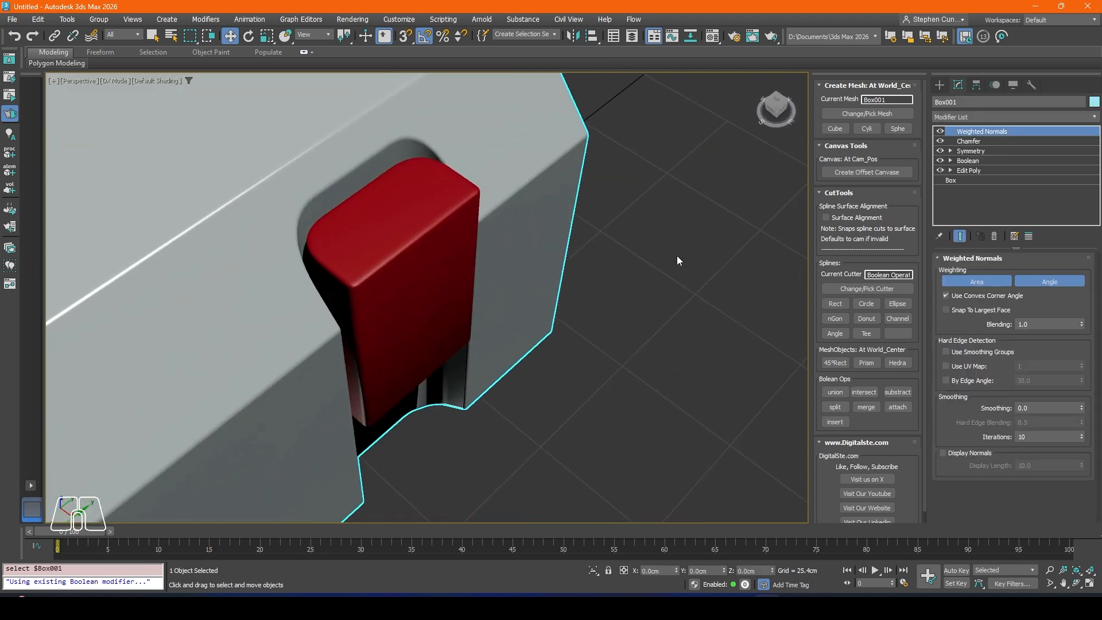
click(968, 160)
click(988, 391)
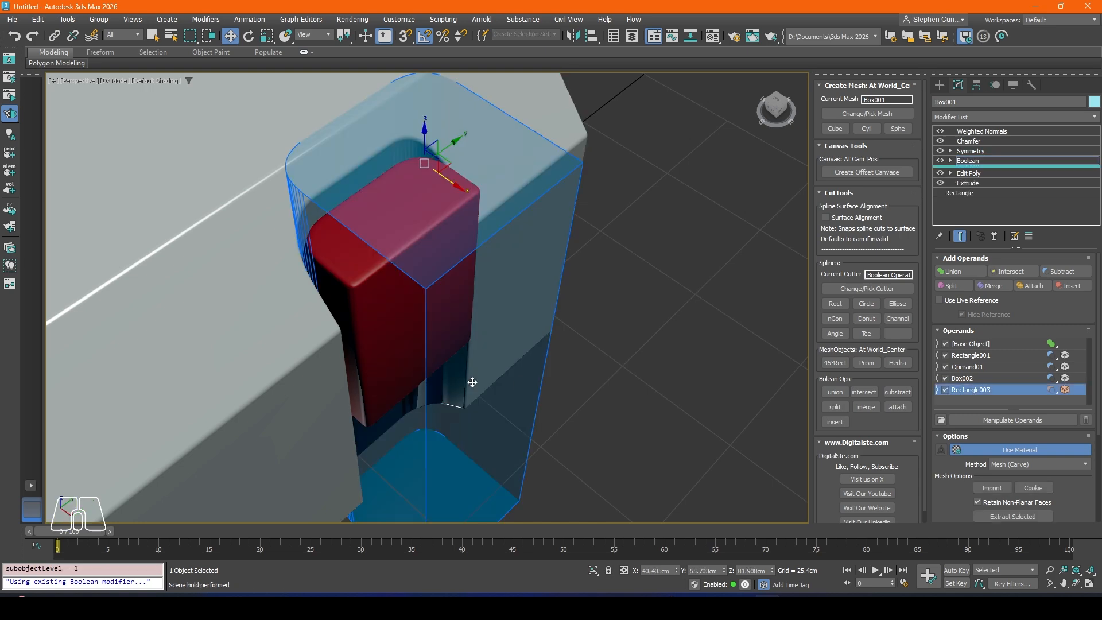
Step: Shorten the recess cutter's Extrude amount to about -49.53 cm so the recess ends just below the red block
alt+middle_drag(470, 384, 485, 277)
scroll(465, 336, down, 4)
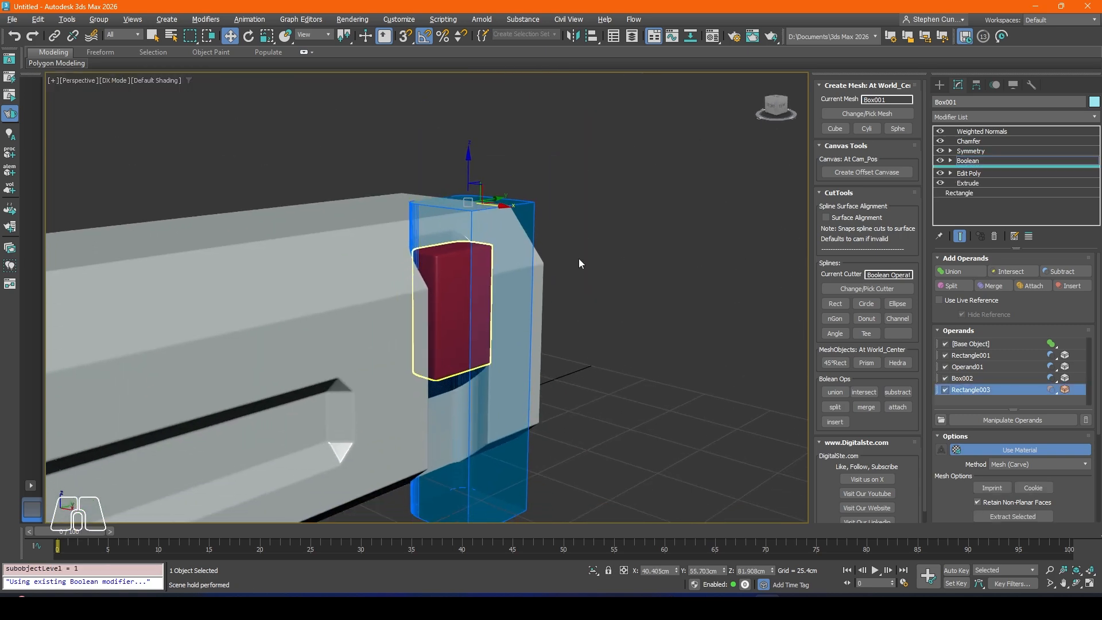
click(969, 182)
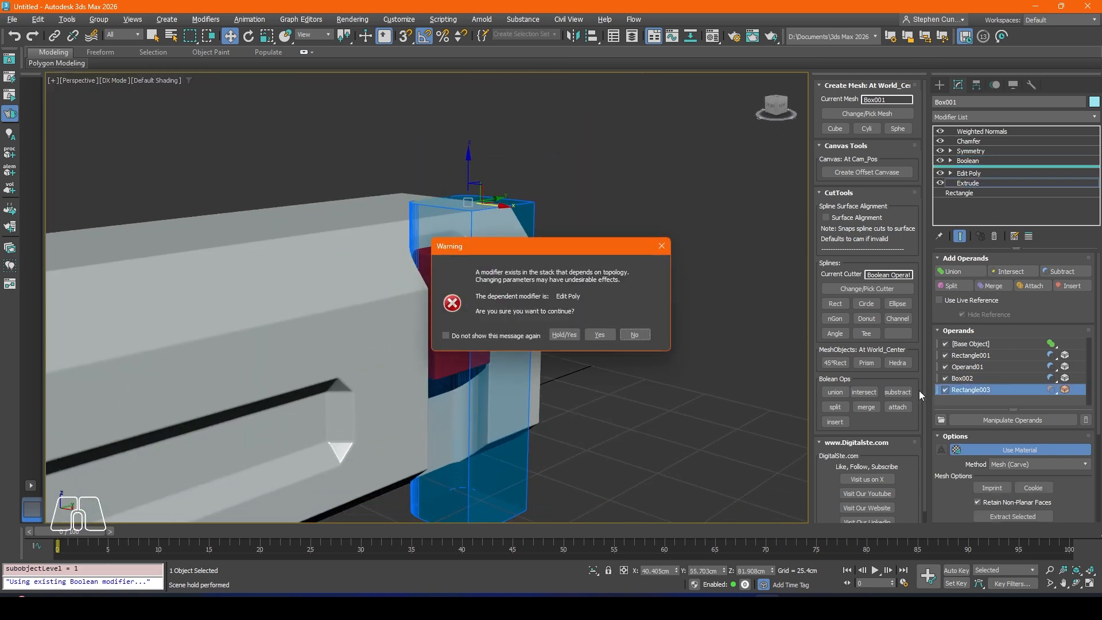
click(564, 334)
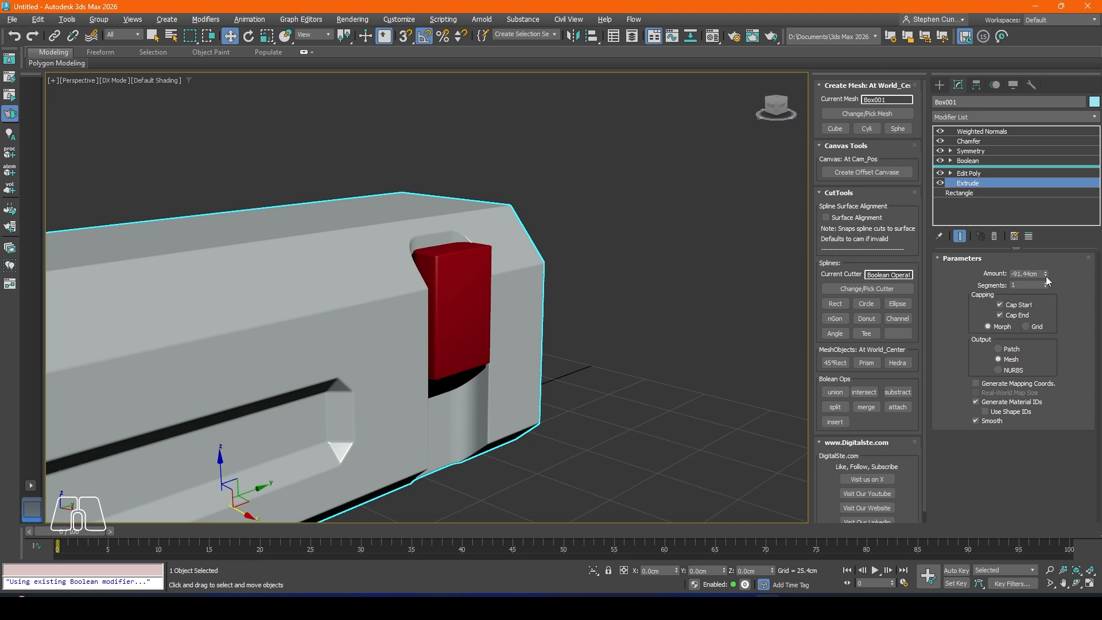
drag(1046, 277, 1047, 258)
alt+middle_drag(532, 363, 493, 350)
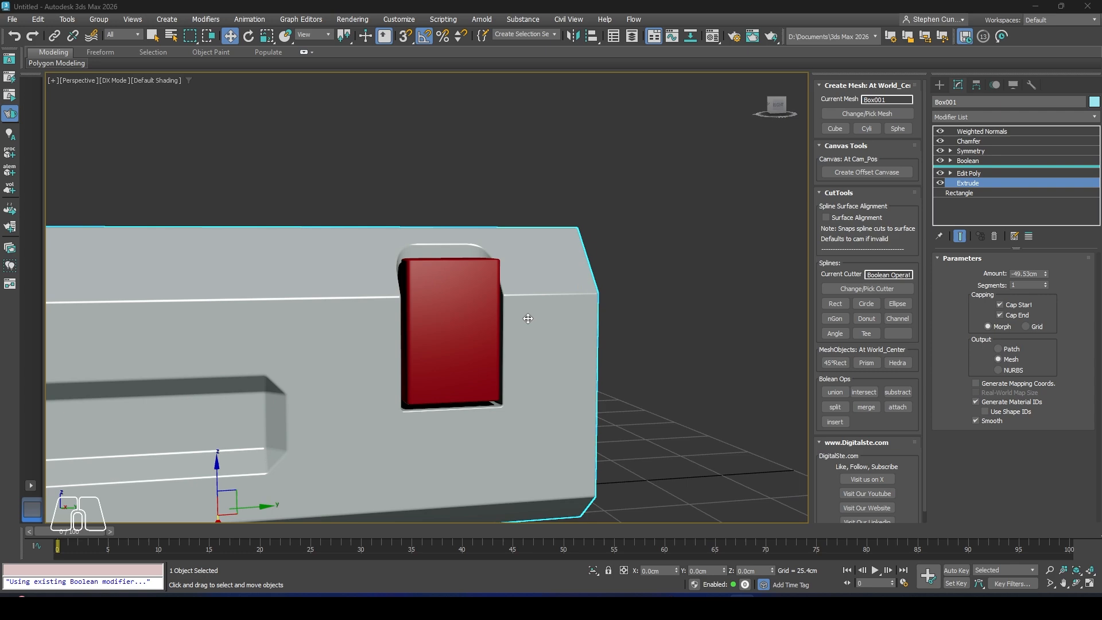
middle_drag(527, 319, 508, 320)
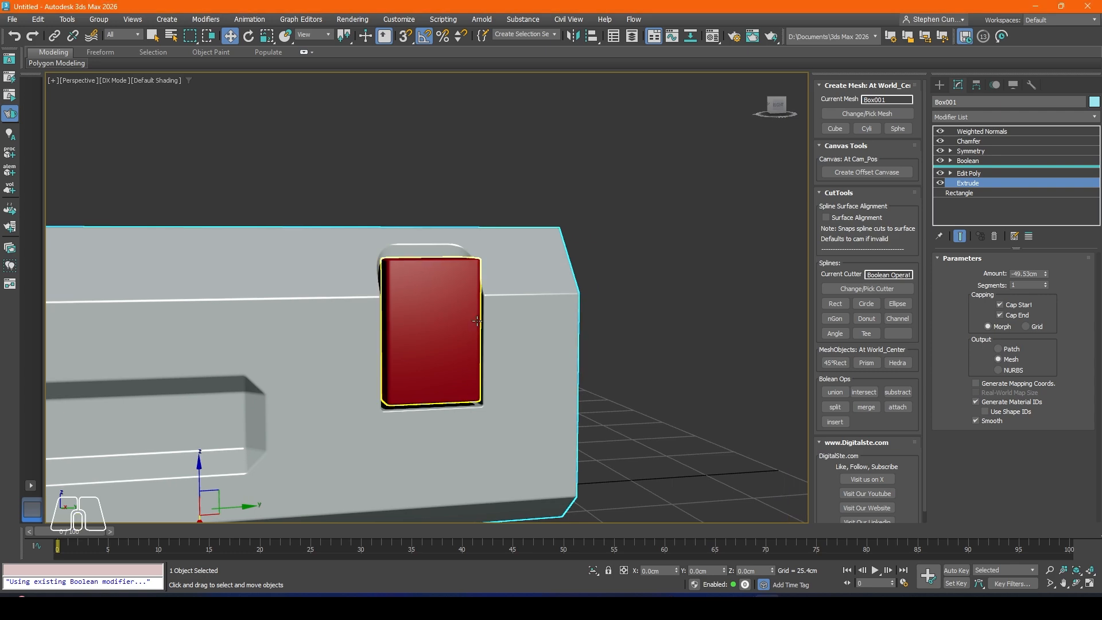
alt+middle_drag(396, 319, 441, 284)
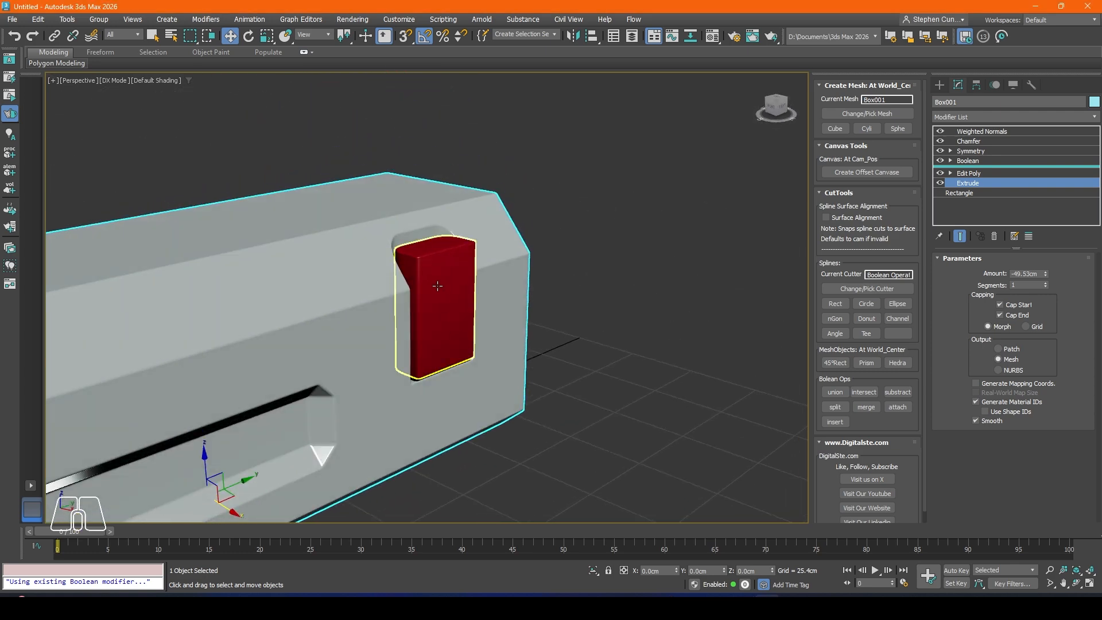
scroll(439, 269, up, 4)
Step: Select the red block and insert a Boolean modifier between its Edit Poly and Chamfer modifiers
click(439, 270)
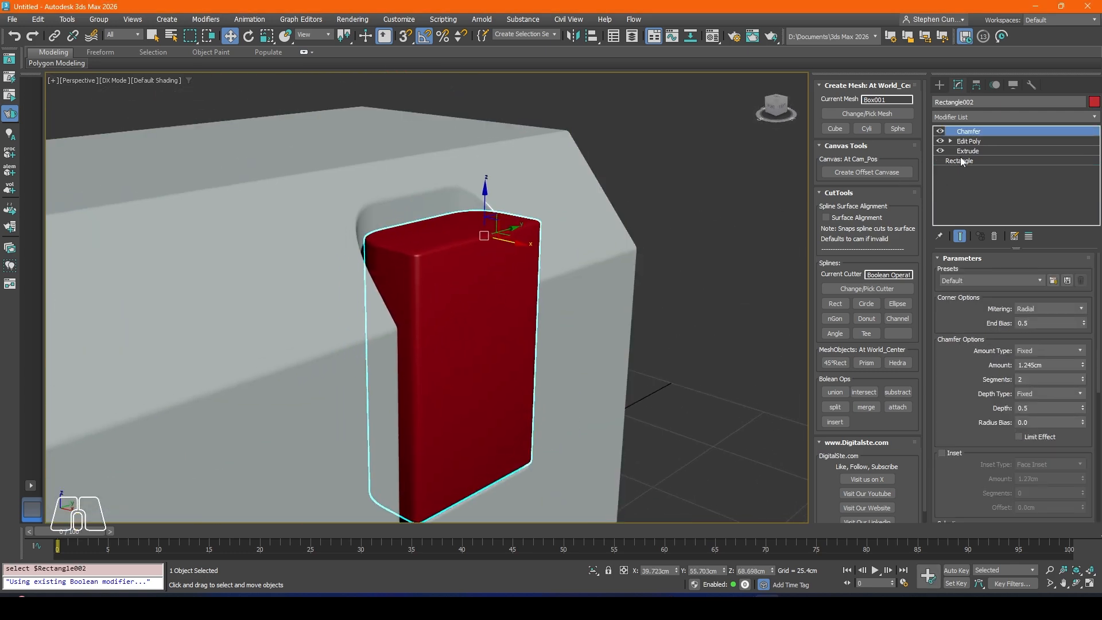
click(967, 142)
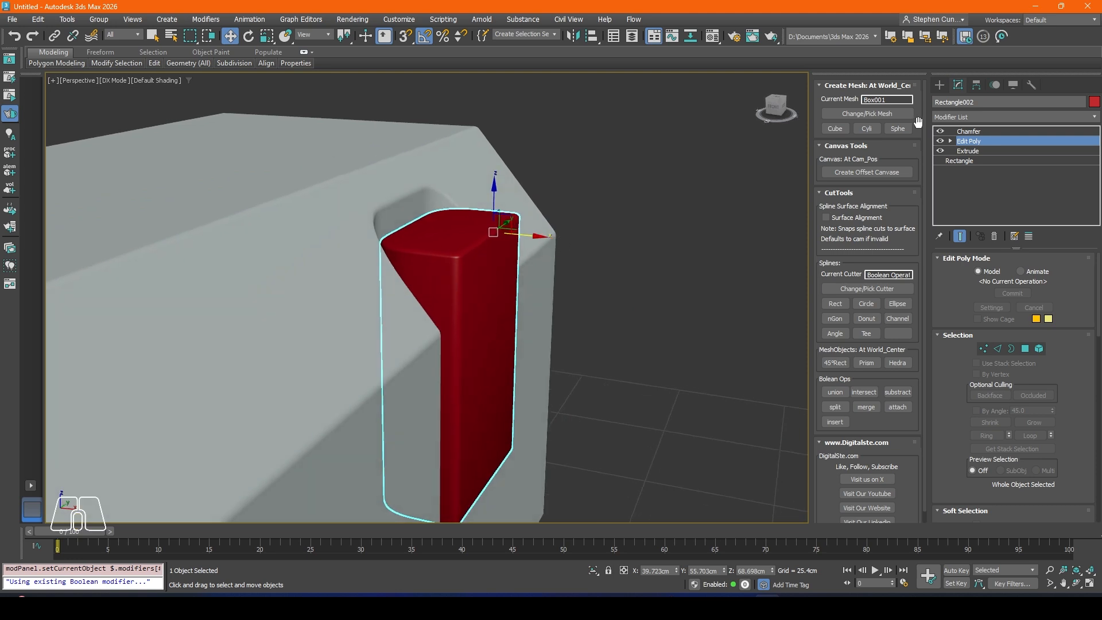
click(967, 119)
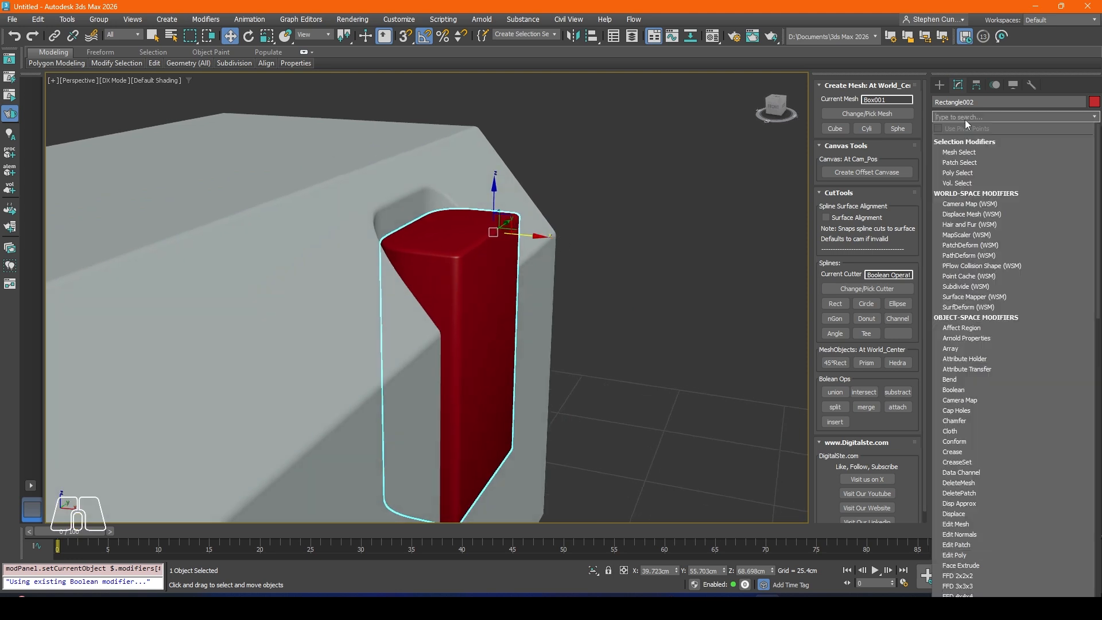
text(bo)
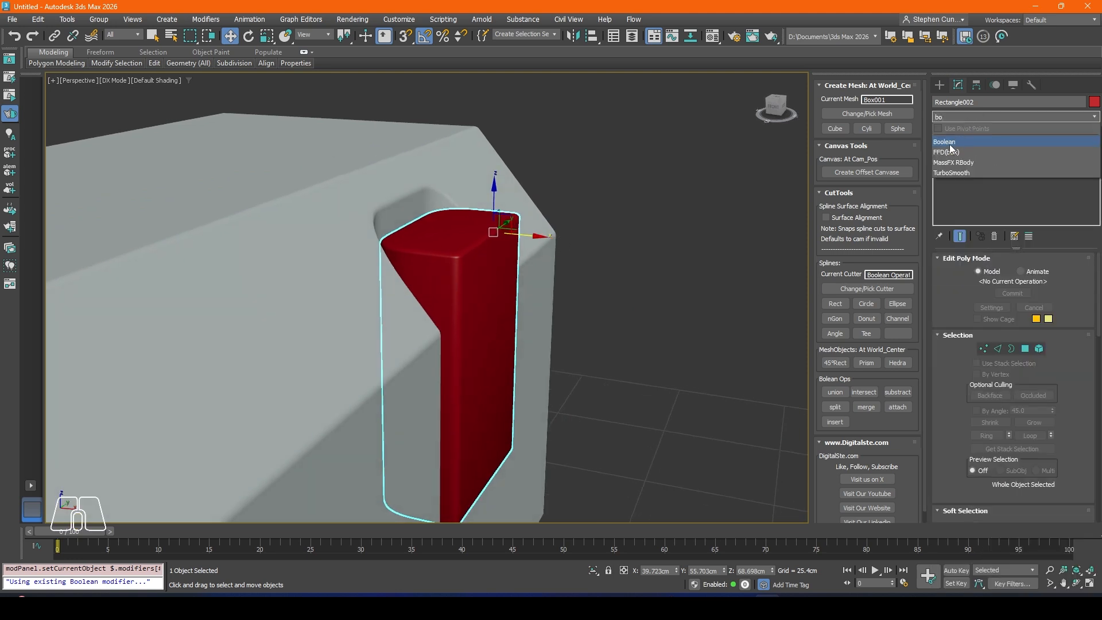
click(953, 141)
alt+middle_drag(621, 274, 689, 290)
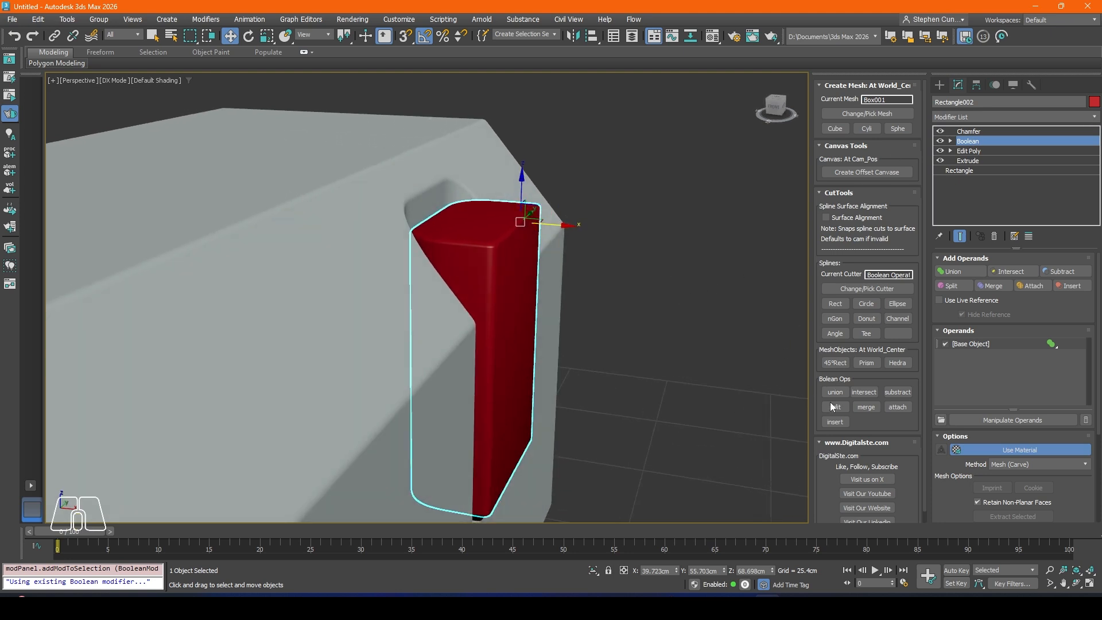
Step: Create a rectangular cutter in the front view and move it over the block's upper outer corner, to about X 48.2, Z 77.0 cm
key(f)
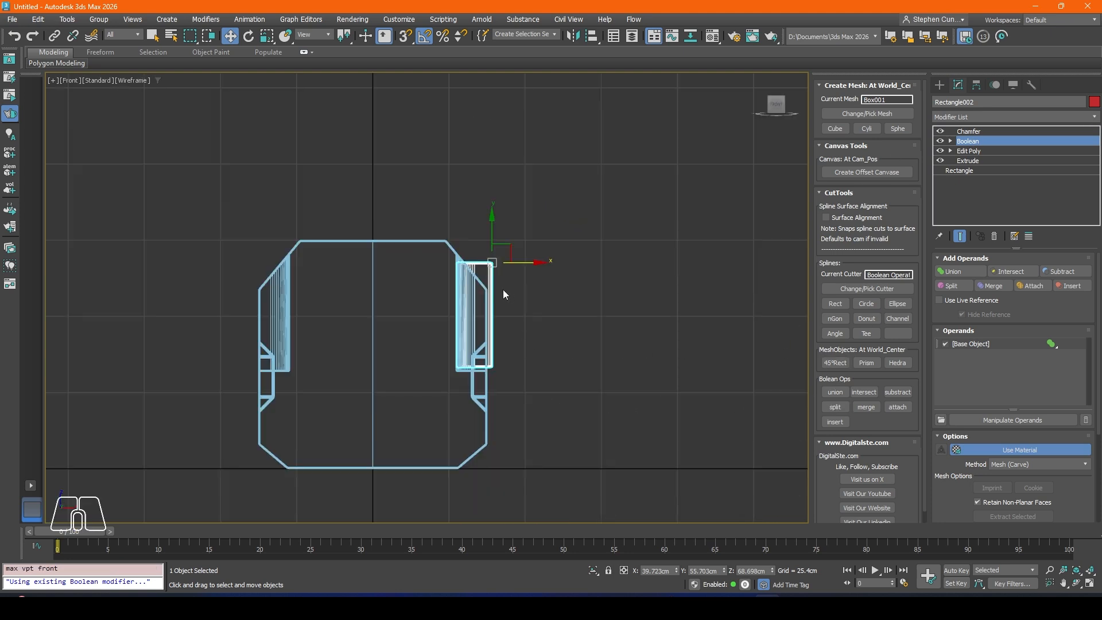
scroll(505, 291, up, 5)
scroll(508, 293, up, 3)
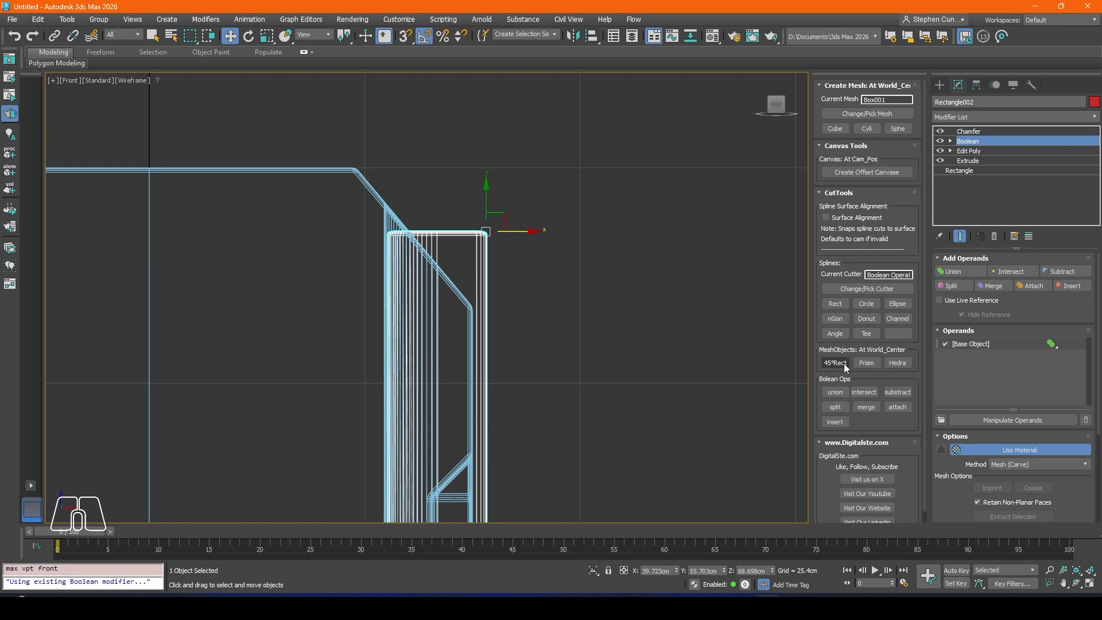
click(838, 305)
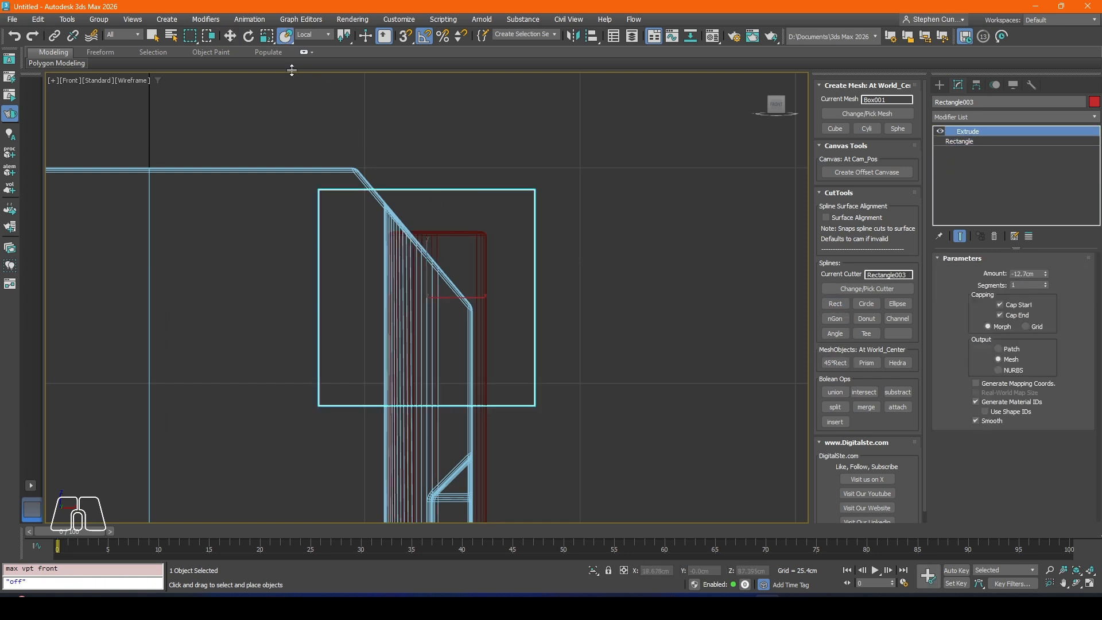
click(230, 36)
drag(443, 274, 573, 137)
scroll(547, 189, down, 2)
middle_drag(547, 188, 497, 241)
Step: Rotate the square cutter to match the body's sloped corner and shift its lower side along that slope, across the block's top
click(251, 40)
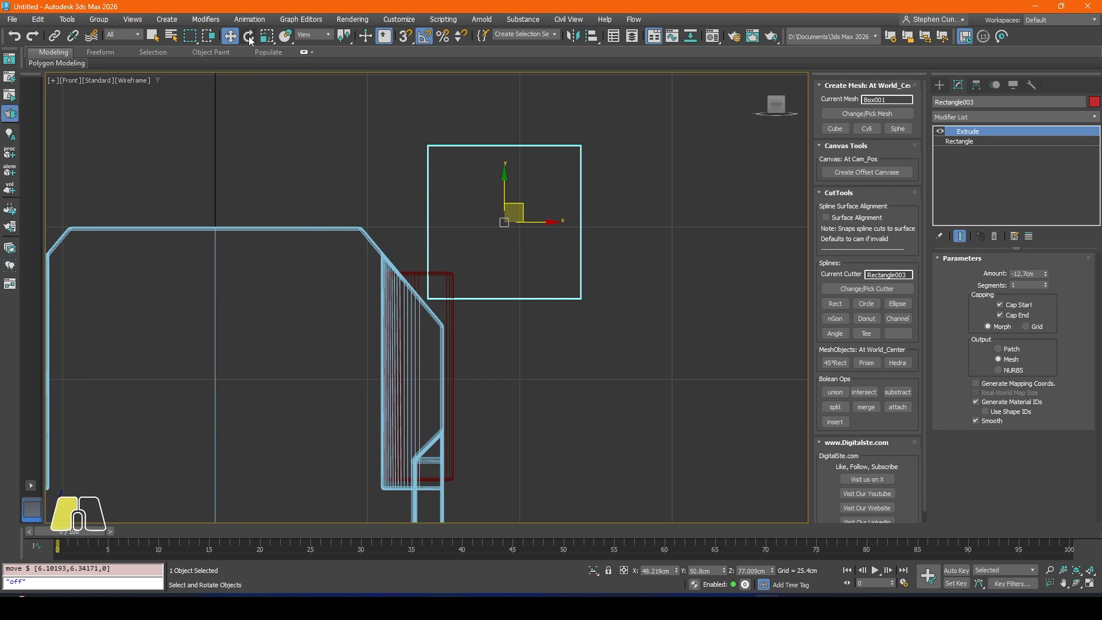
click(249, 38)
drag(531, 187, 506, 215)
click(230, 36)
click(250, 36)
key(w)
click(554, 363)
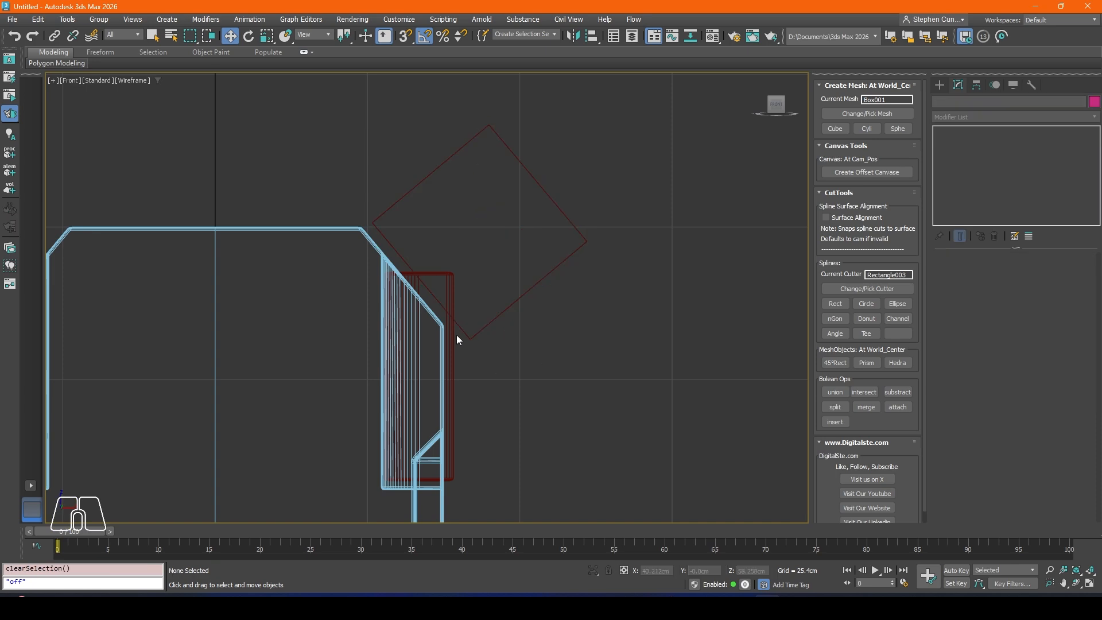
Step: Move the rotated cutter along Y to about 41.2 cm, toward the near side of the red block
click(457, 337)
key(p)
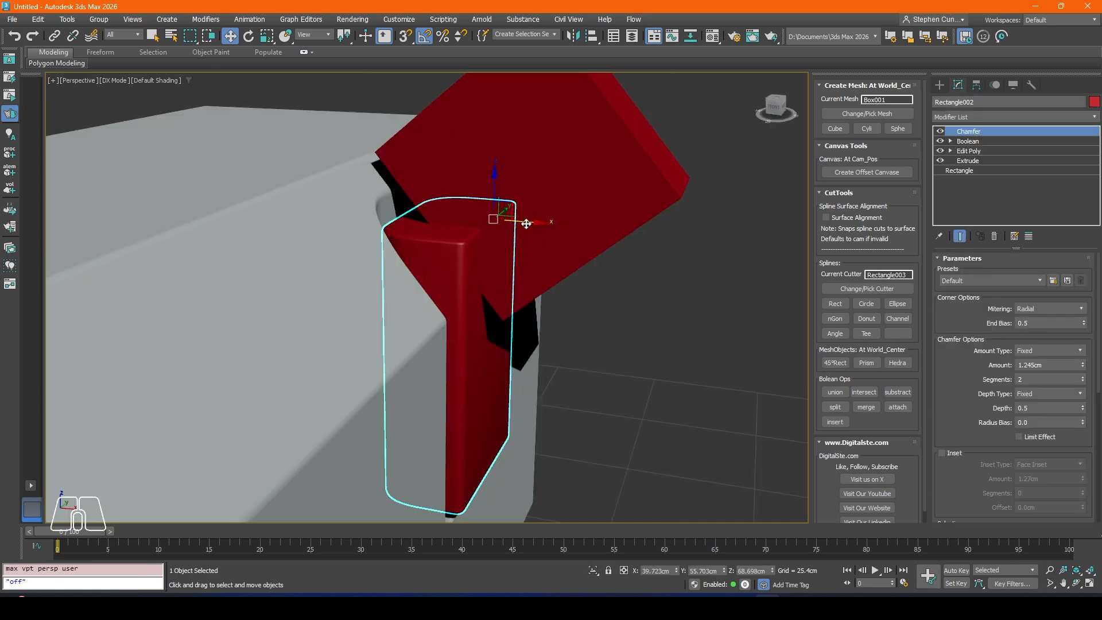
alt+middle_drag(527, 224, 493, 271)
drag(507, 260, 393, 253)
click(491, 269)
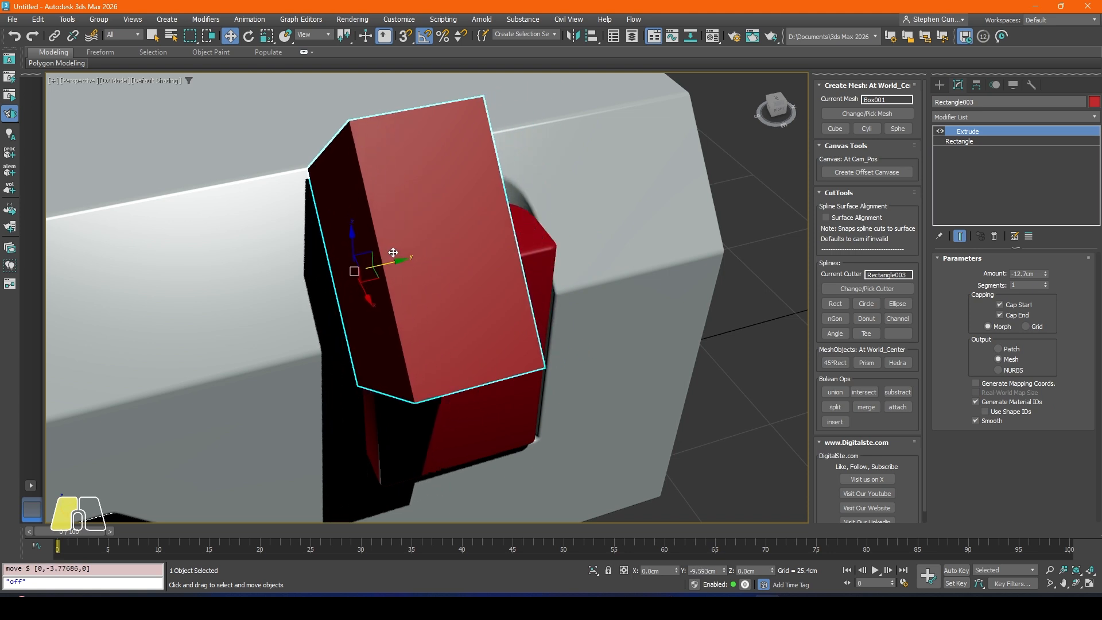
alt+middle_drag(481, 277, 367, 290)
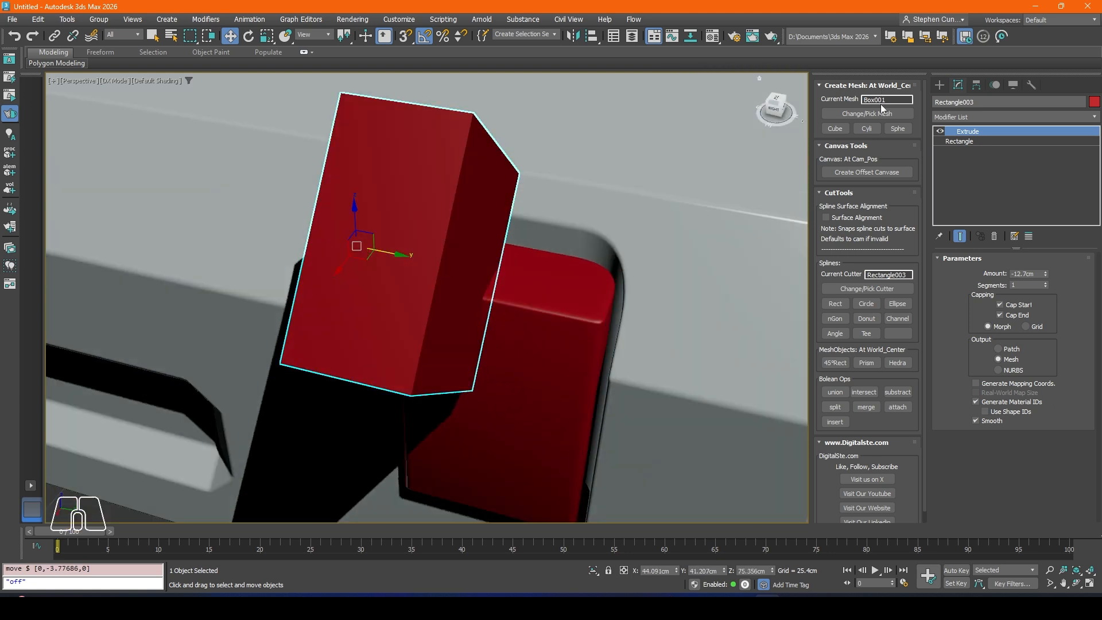
Step: Adjust the rotated cutter's Extrude amount so that it spans the full width of the red block
click(1045, 270)
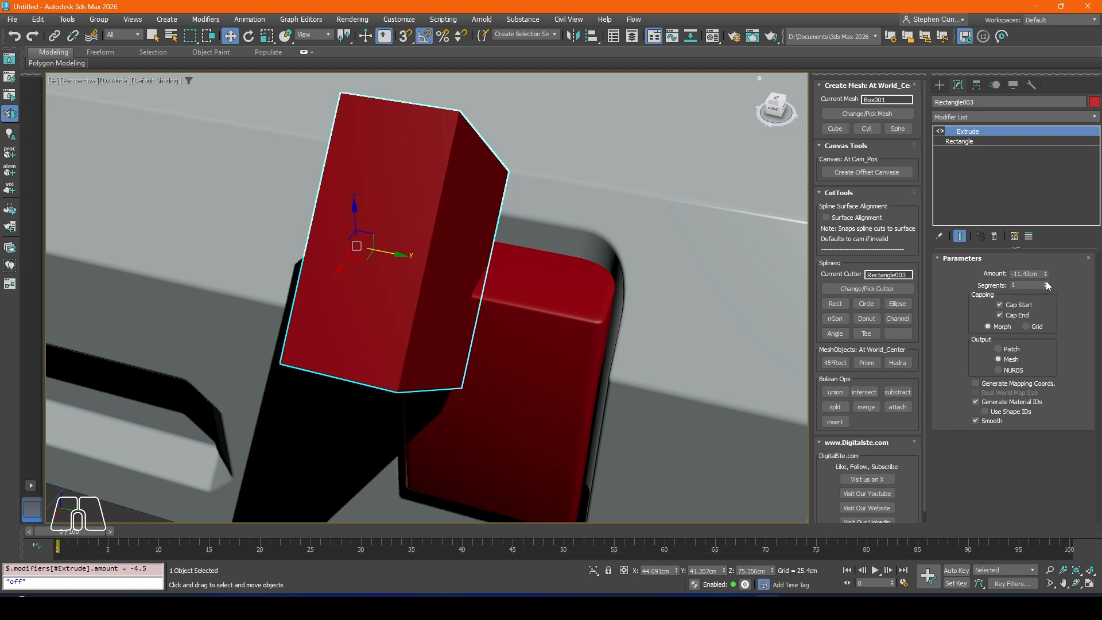
drag(1046, 281, 1045, 278)
alt+middle_drag(614, 271, 568, 327)
Step: Subtract the rotated cutter from the red block in its Boolean modifier, and turn on edged faces to inspect the sloped cut
click(517, 428)
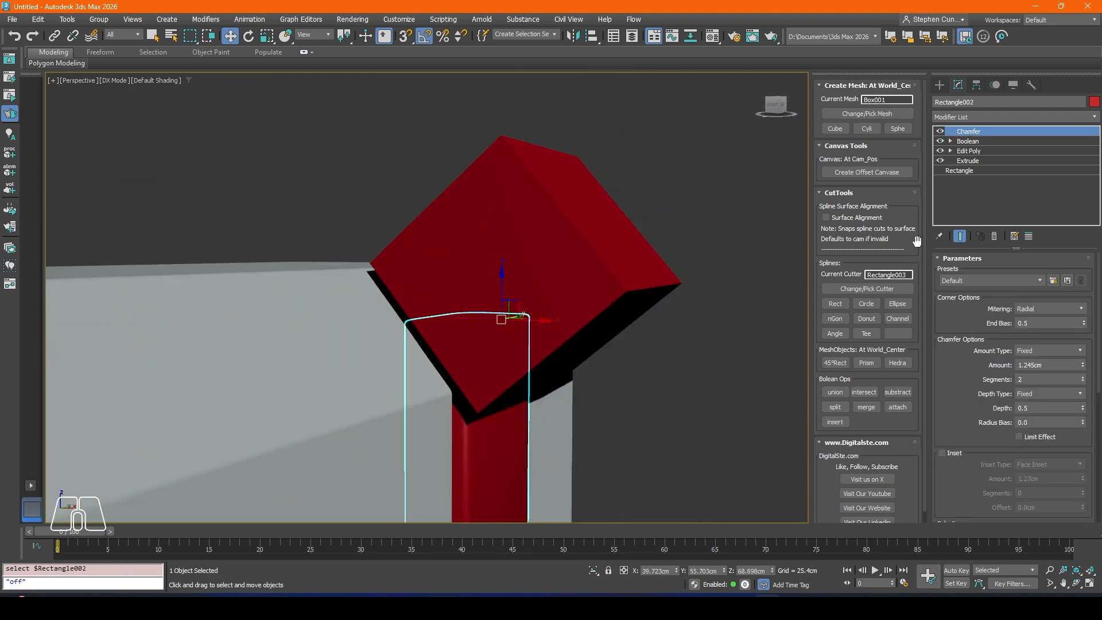
click(968, 142)
click(1060, 271)
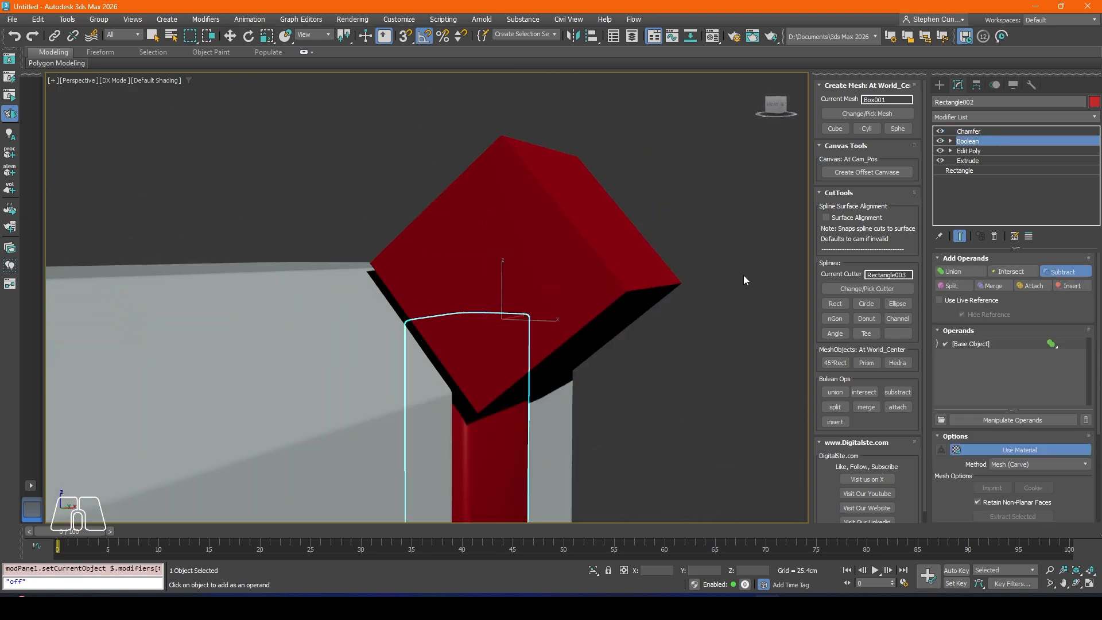
click(517, 299)
scroll(517, 299, down, 2)
middle_drag(517, 299, 437, 257)
scroll(469, 246, up, 6)
key(F4)
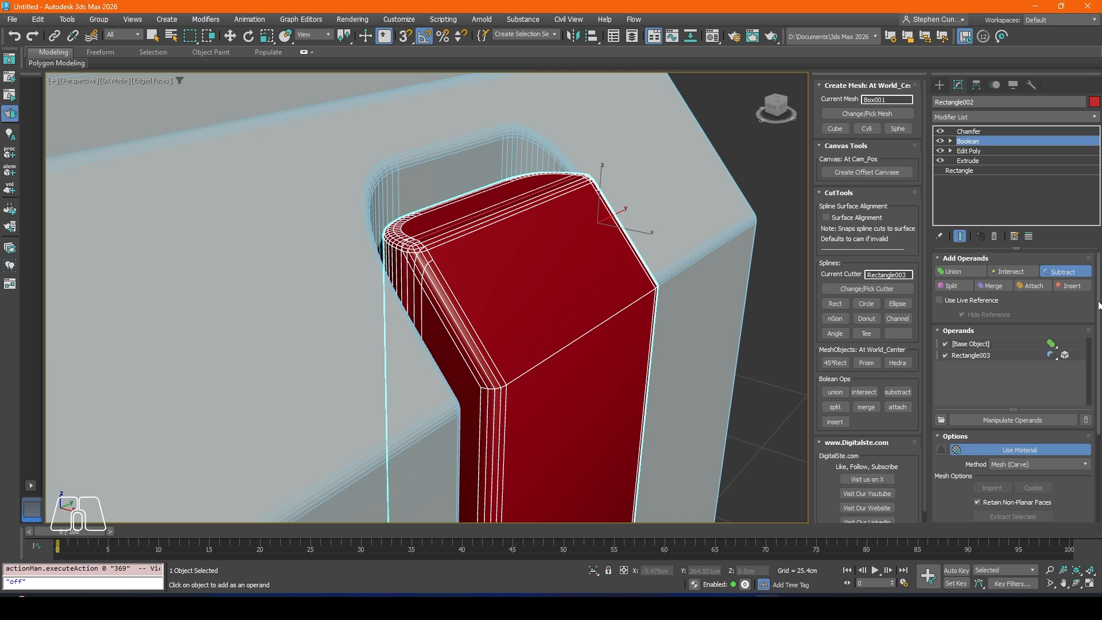
scroll(1094, 390, down, 3)
scroll(1095, 390, up, 2)
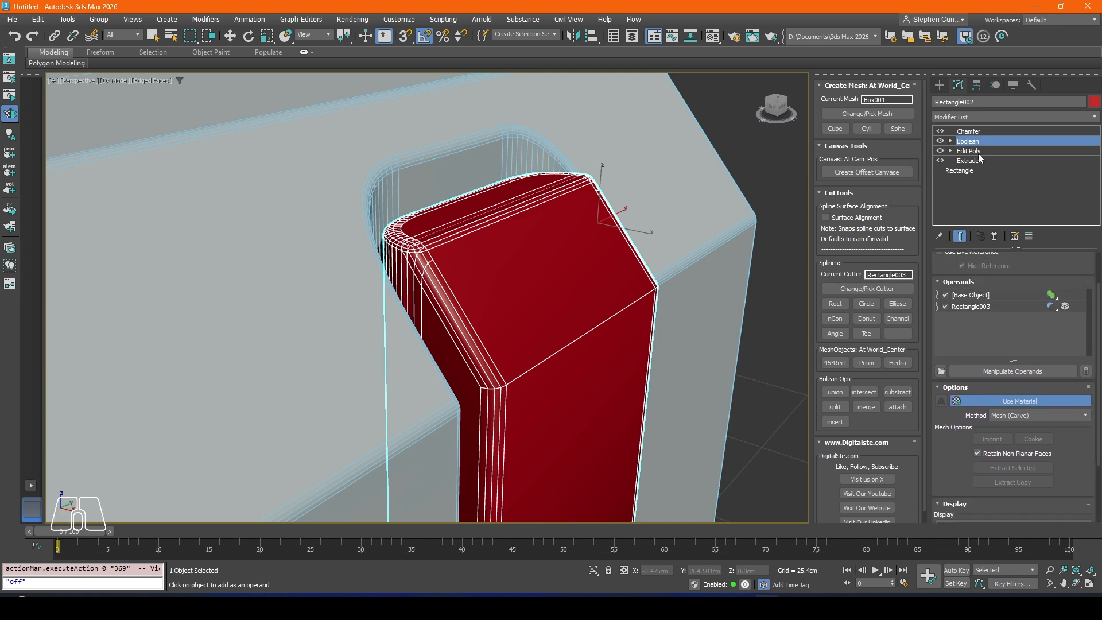
Step: Move the sloped-cut operand in the red block's Boolean along X to about 46.0 cm
click(969, 131)
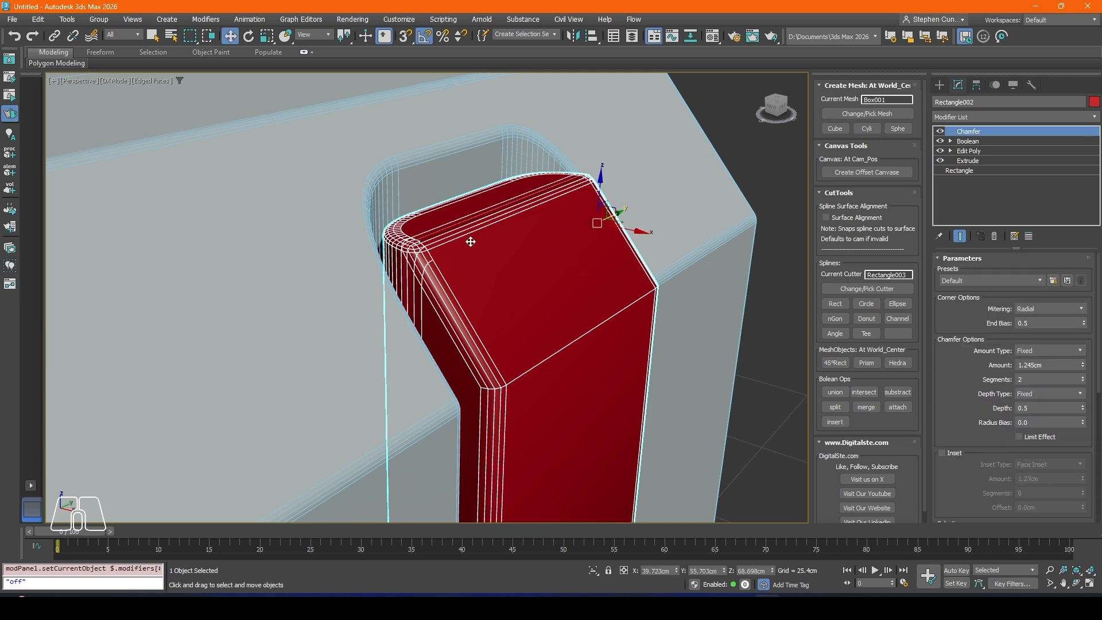
click(968, 141)
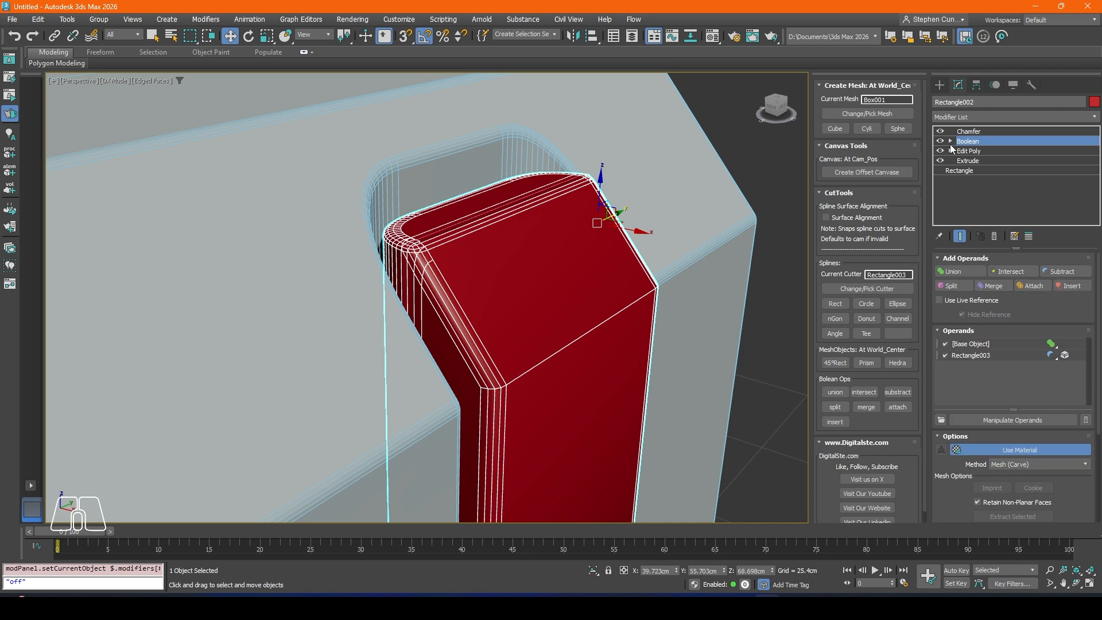
click(950, 142)
click(975, 151)
click(1000, 355)
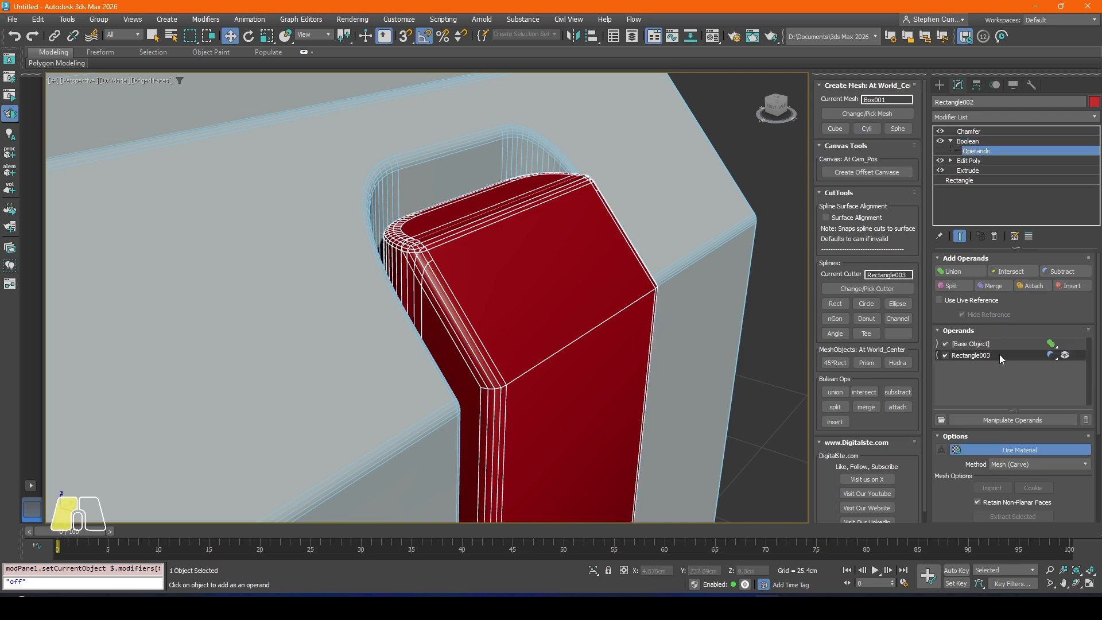
alt+middle_drag(568, 268, 572, 241)
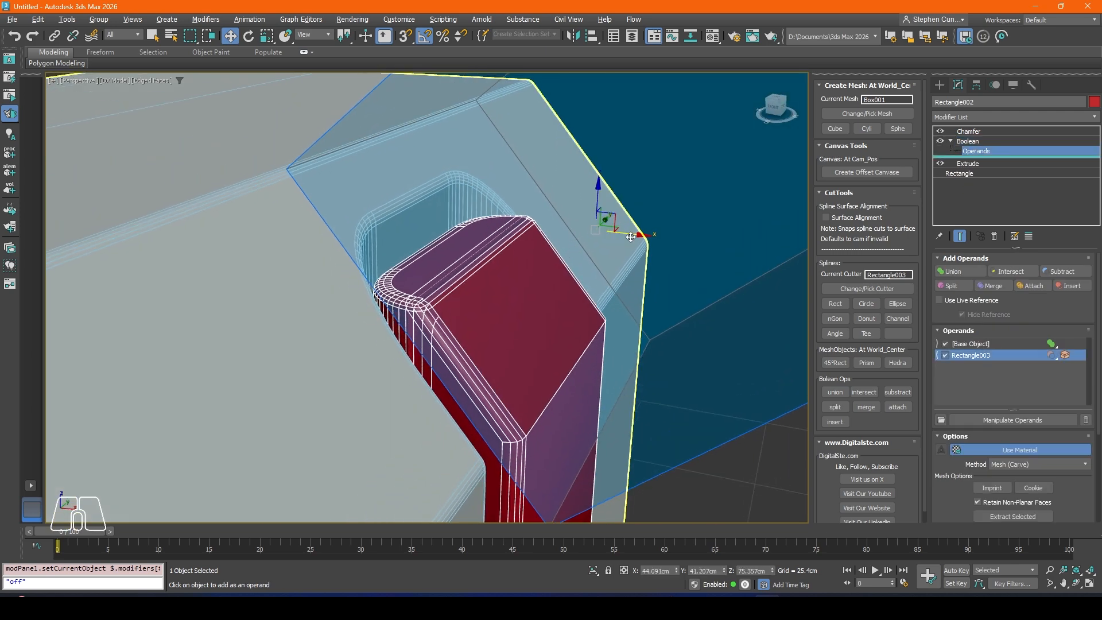
drag(630, 235, 628, 268)
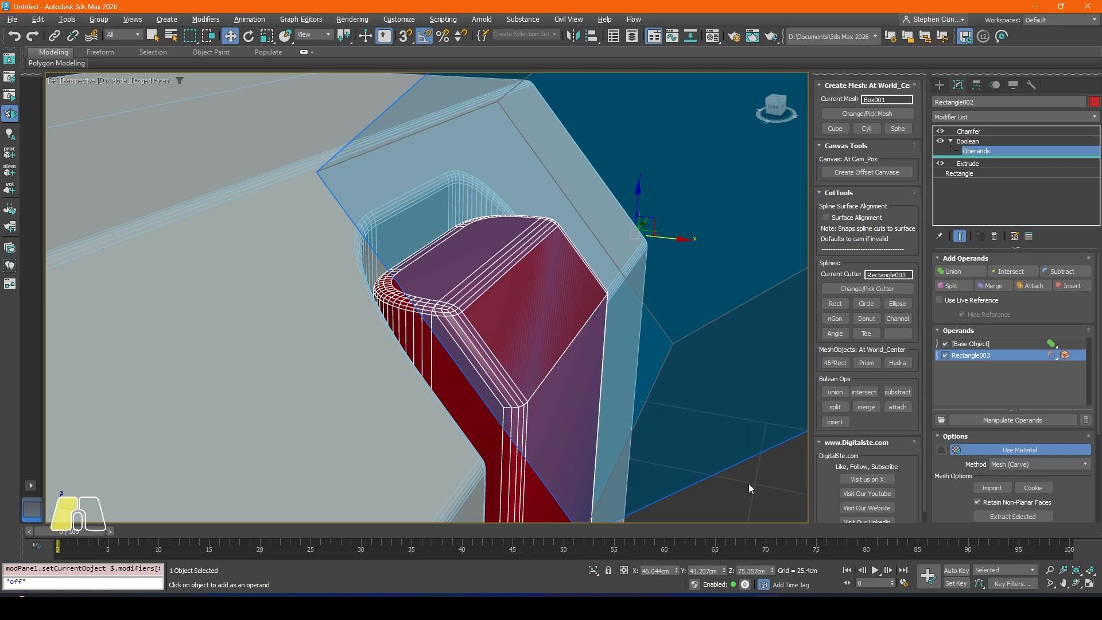
Step: Compare the red block's shape with its Edit Poly modifier switched off and on, viewed from several angles
click(968, 140)
click(968, 161)
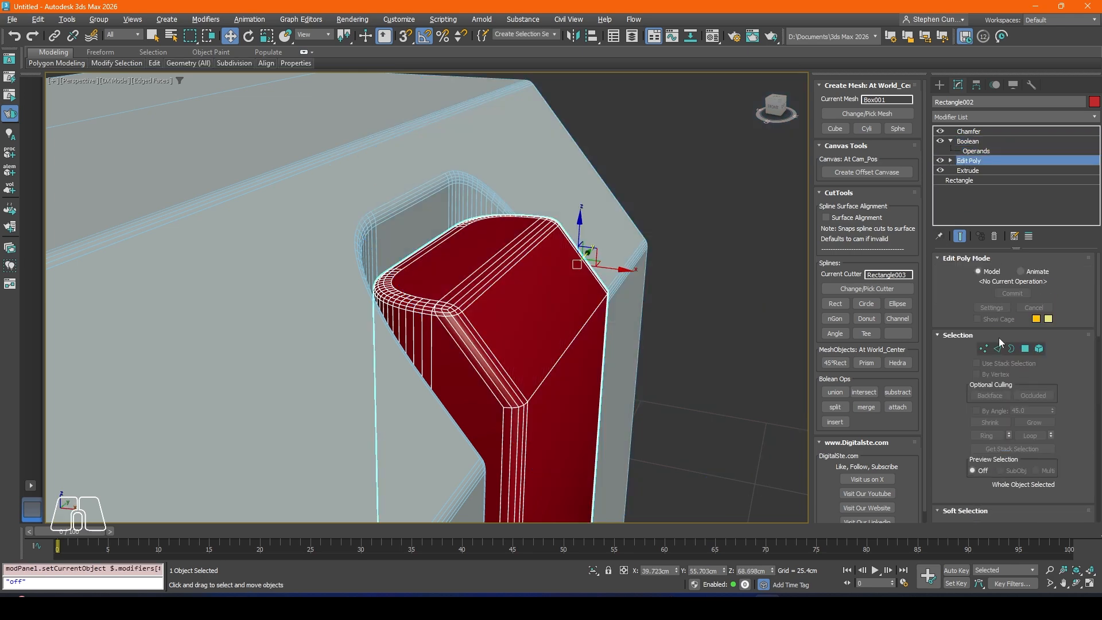
click(940, 161)
click(941, 161)
click(940, 160)
click(941, 161)
scroll(542, 376, down, 2)
alt+middle_drag(566, 396, 543, 401)
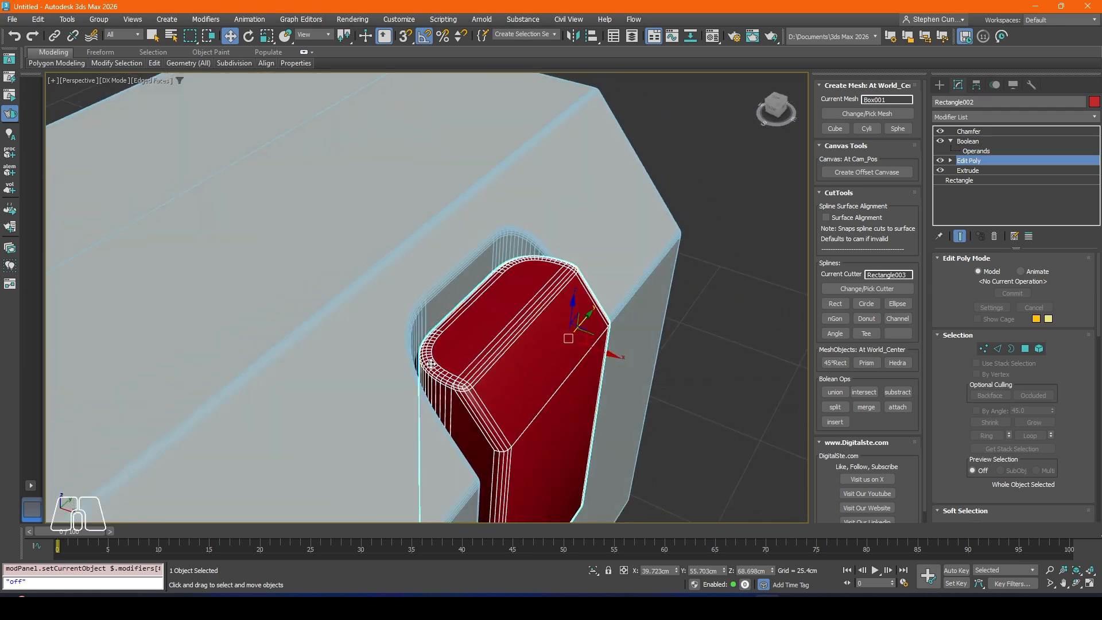
alt+middle_drag(467, 386, 424, 279)
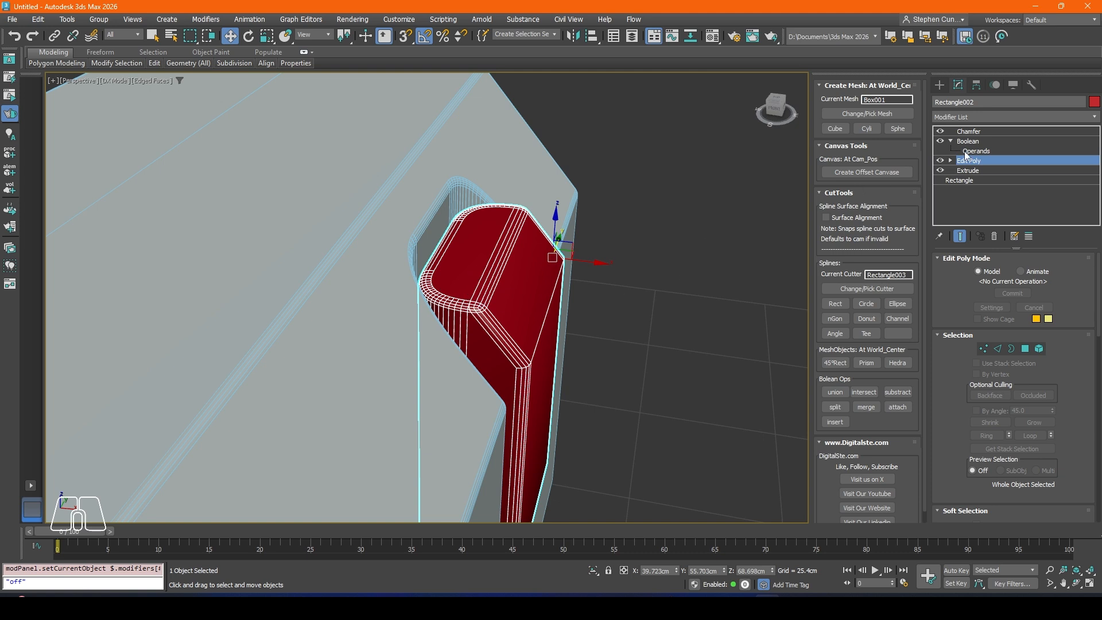
Step: Nudge the Boolean's rectangle cutter operand slightly farther outward along X to trim the slope on the red block
click(975, 151)
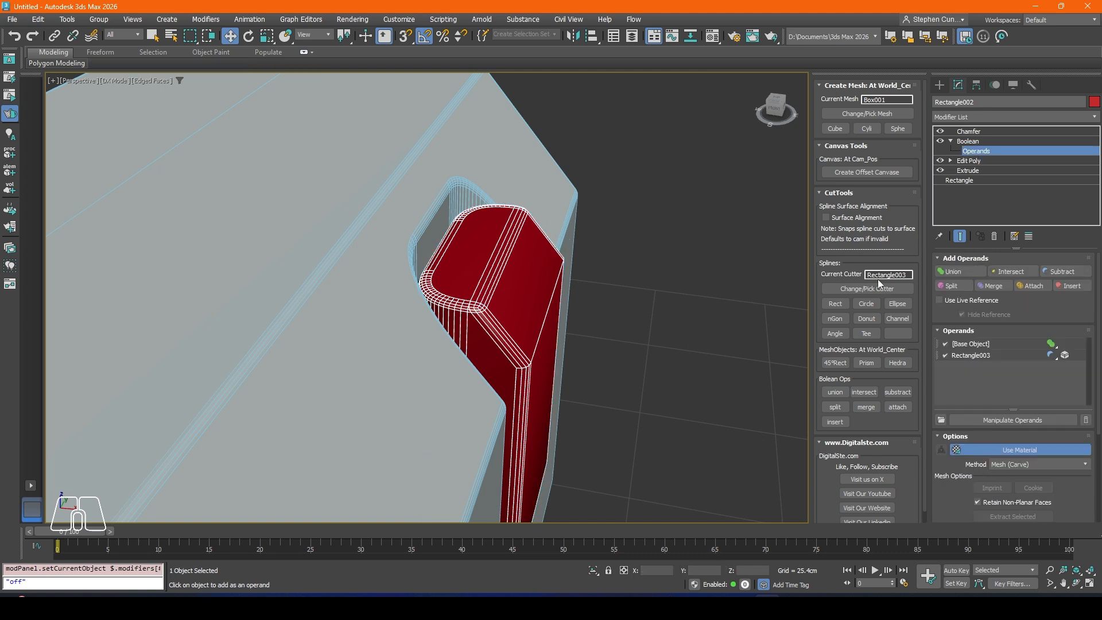
click(1002, 354)
drag(653, 280, 659, 280)
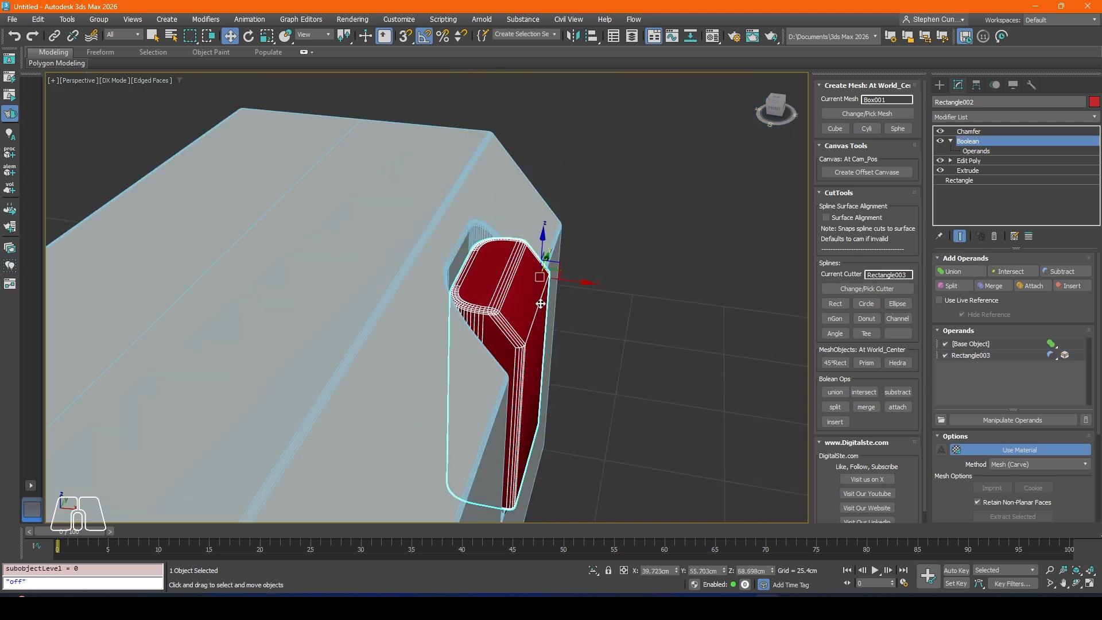
Step: Lower the red block's Chamfer minimum angle to 17 so its sloped edges bevel, and check it with and without edged faces
click(970, 132)
scroll(1081, 363, down, 8)
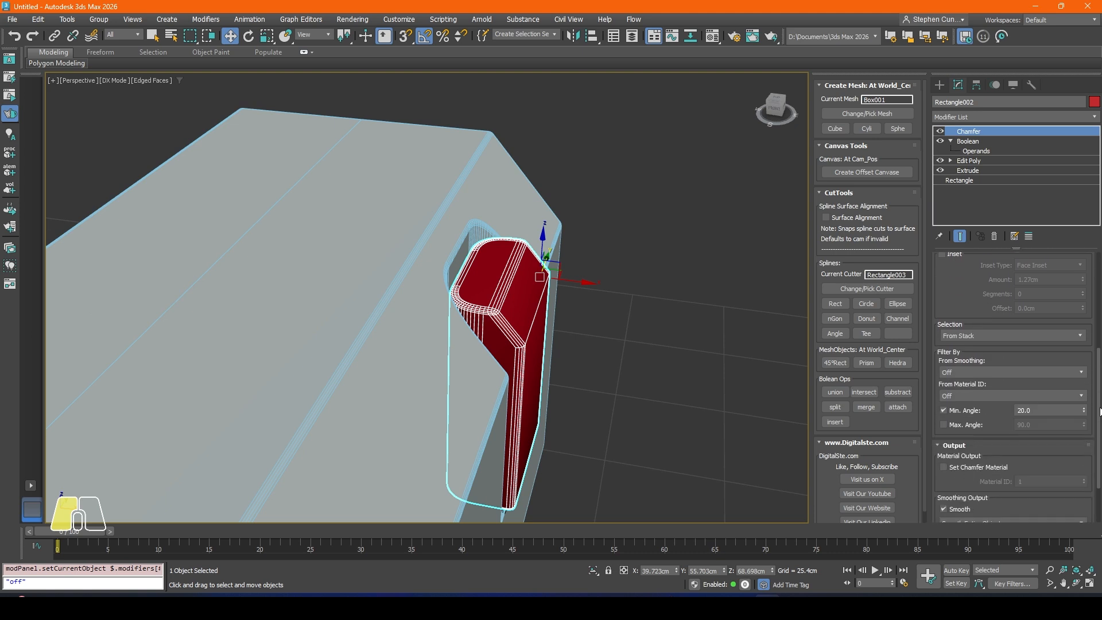
click(1084, 357)
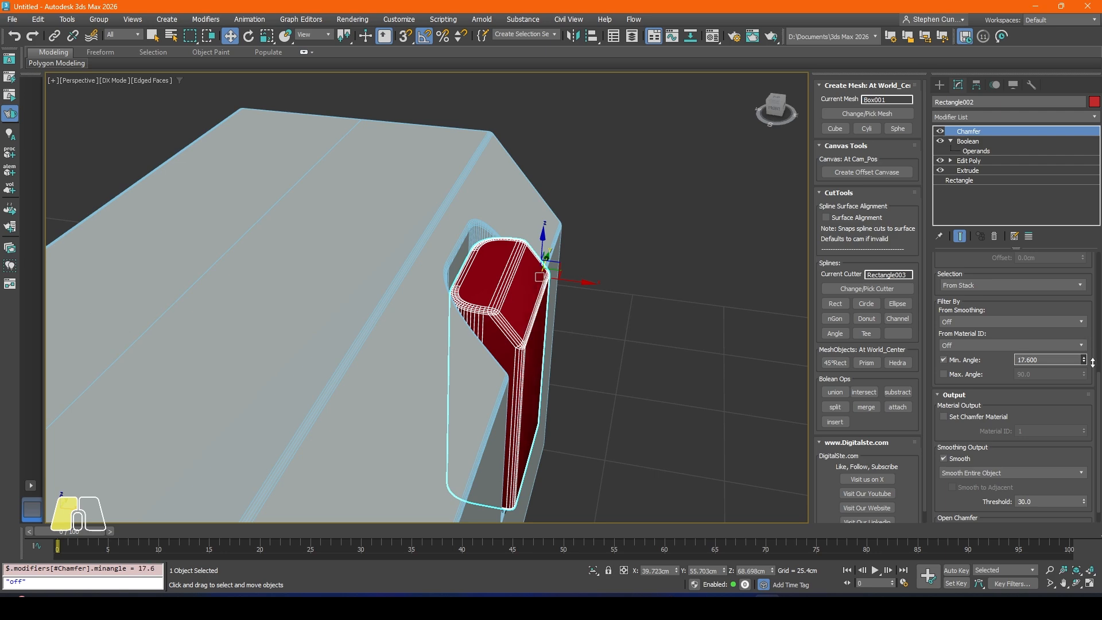
drag(1092, 362, 1093, 366)
mouse_move(531, 359)
alt+middle_down()
mouse_move(500, 332)
mouse_move(450, 326)
alt+middle_up()
key(F4)
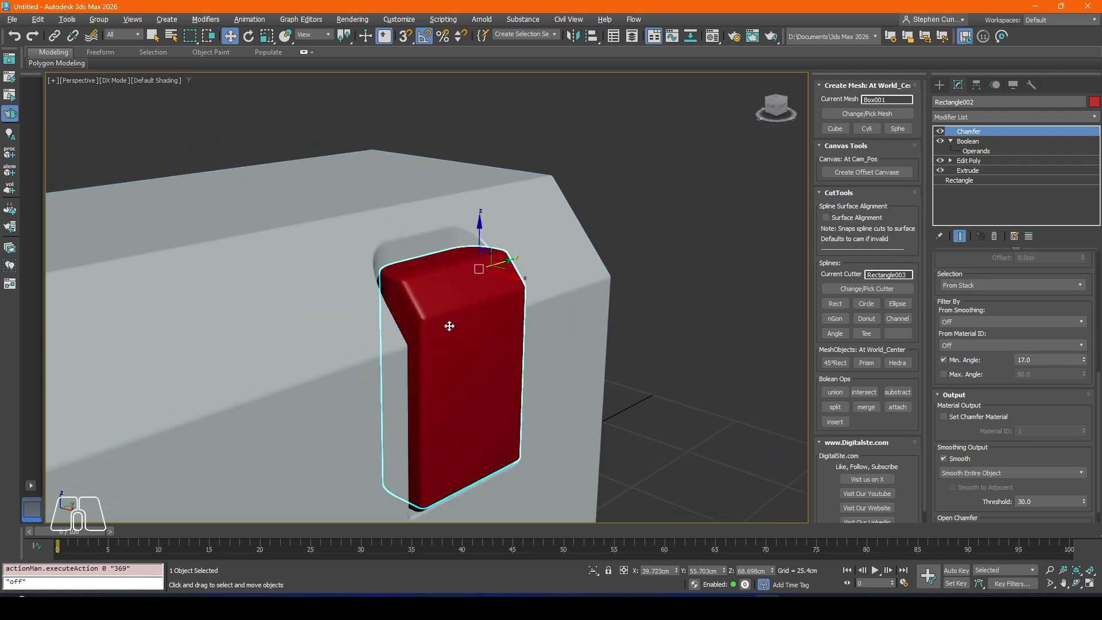
key(F4)
scroll(451, 325, up, 2)
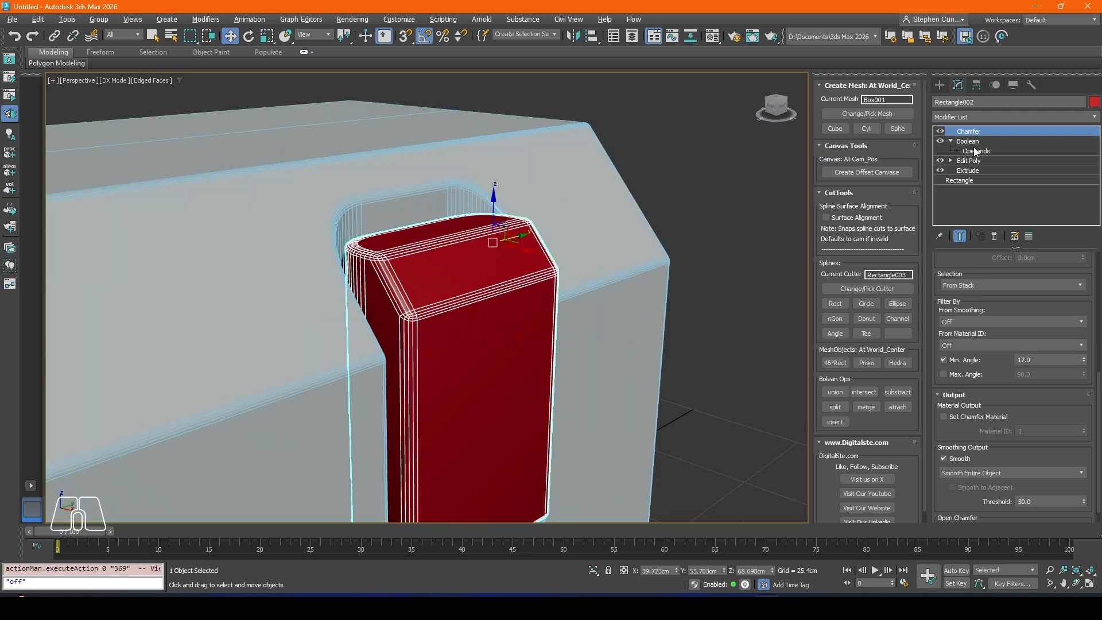
Step: Reduce the red block's Chamfer amount to about 0.457 cm and inspect the bevels in plain shading
drag(1099, 433, 1083, 385)
click(702, 234)
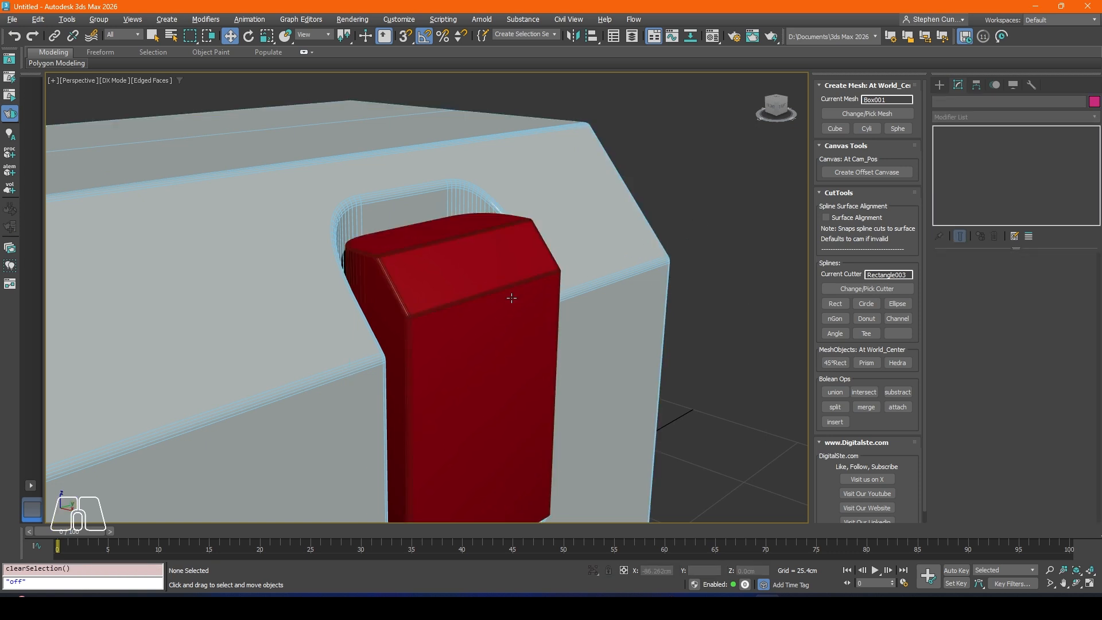
mouse_move(512, 300)
alt+middle_down()
mouse_move(450, 318)
mouse_move(468, 304)
mouse_move(519, 306)
alt+middle_up()
key(F4)
scroll(471, 289, down, 5)
Step: Lower the red block in its recess along Z to about 67.65 cm
click(379, 312)
alt+middle_drag(378, 312, 372, 231)
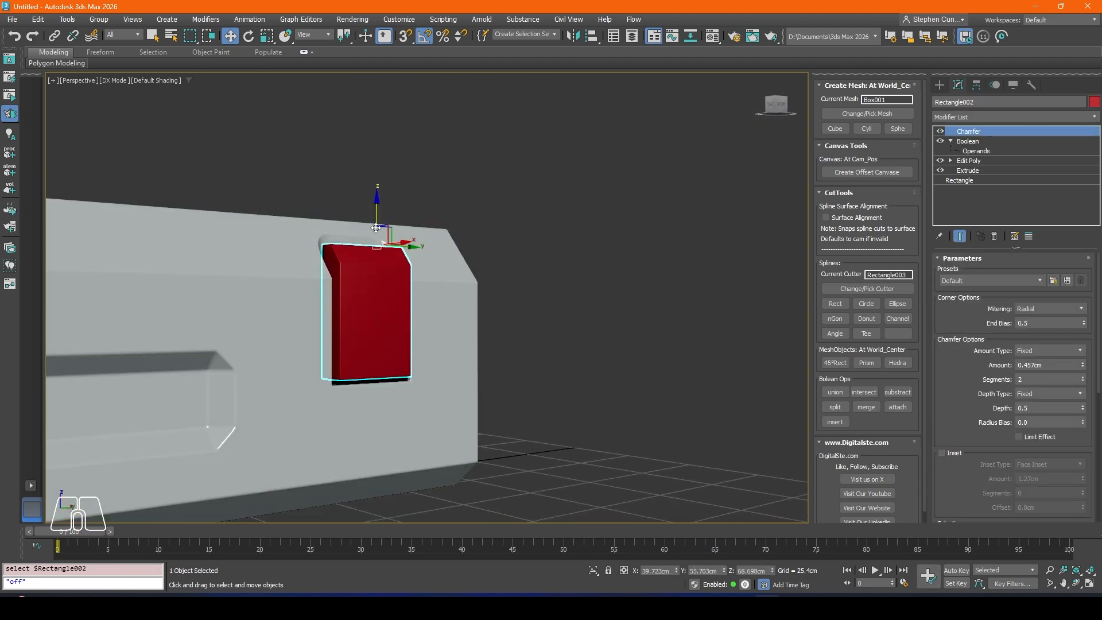
drag(372, 231, 372, 235)
alt+middle_drag(372, 235, 492, 346)
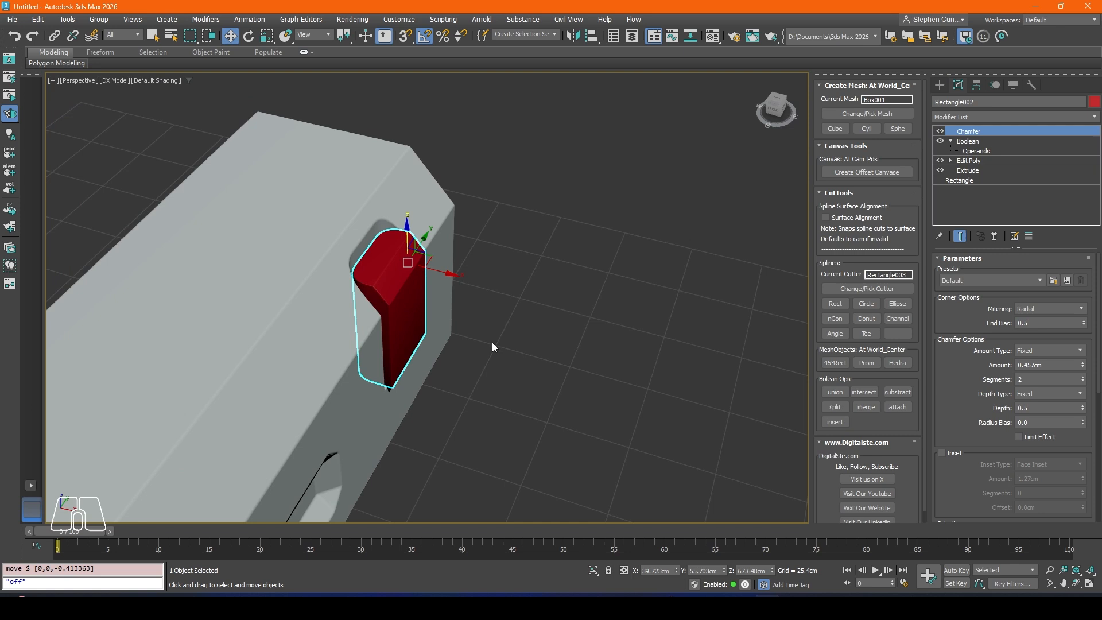
Step: Sample the body's PBR_Swift_Cut_Matt2 material in the Material Editor and apply it to the red block
click(355, 331)
key(m)
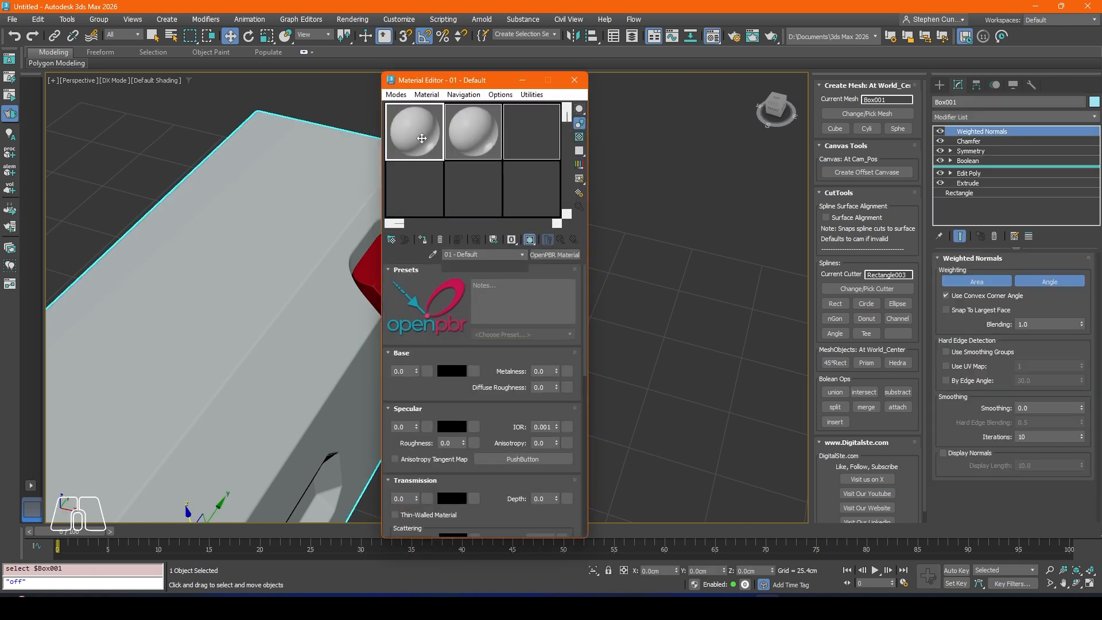
click(432, 255)
click(270, 257)
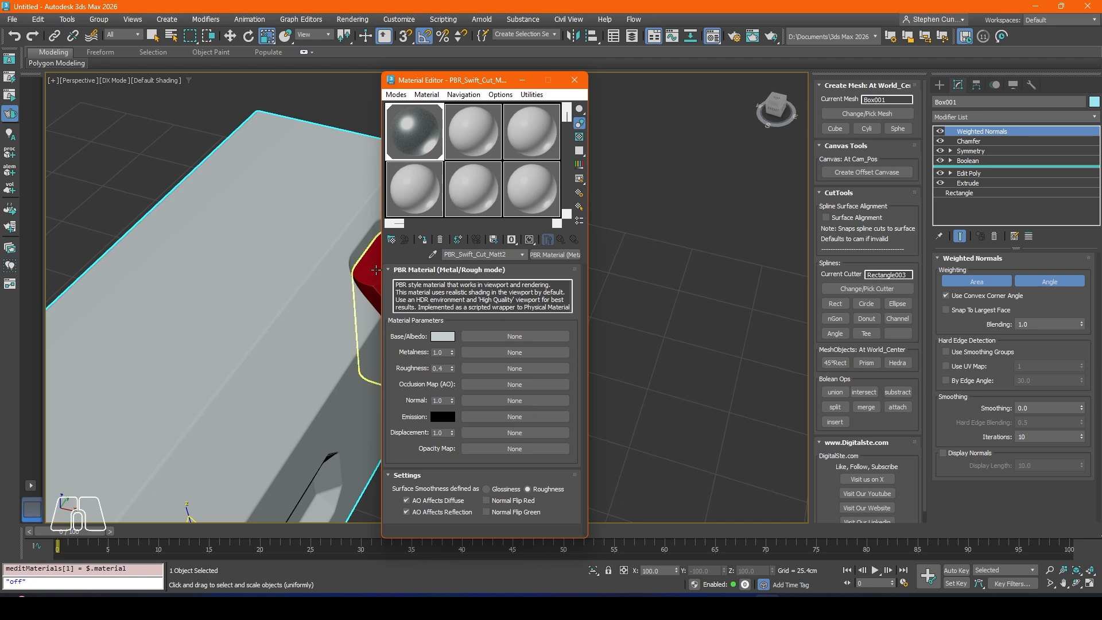
click(575, 79)
Step: Adjust the inset block's depth in its recess by moving it along X to about 39.38 cm
scroll(325, 298, down, 3)
mouse_move(351, 303)
alt+middle_down()
mouse_move(332, 300)
mouse_move(341, 312)
alt+middle_up()
scroll(354, 367, up, 2)
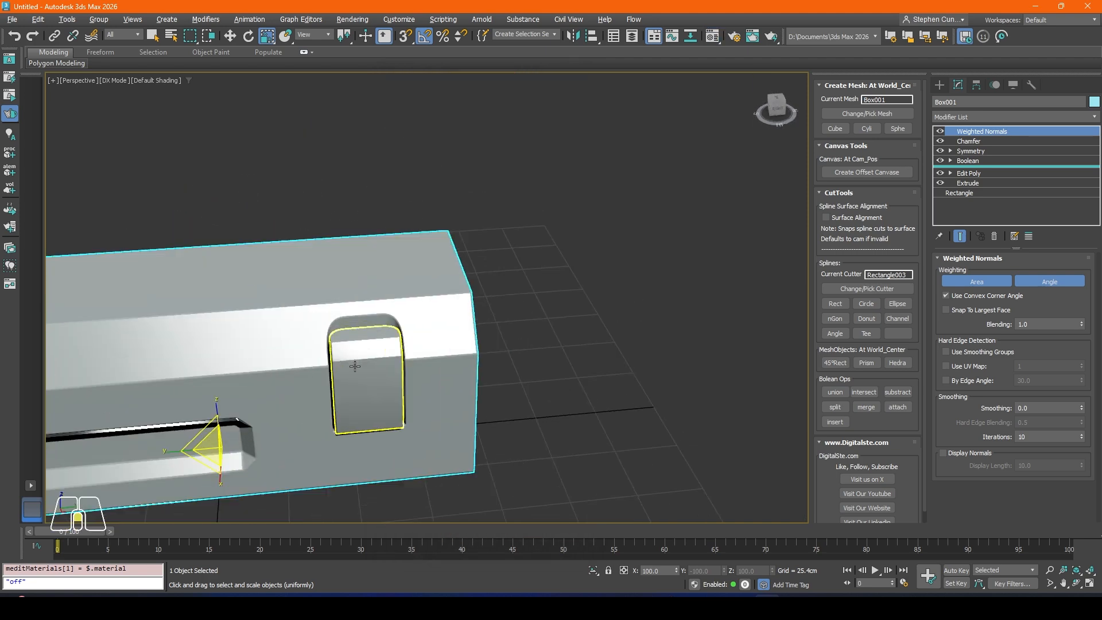
alt+middle_drag(354, 367, 376, 268)
scroll(361, 353, up, 2)
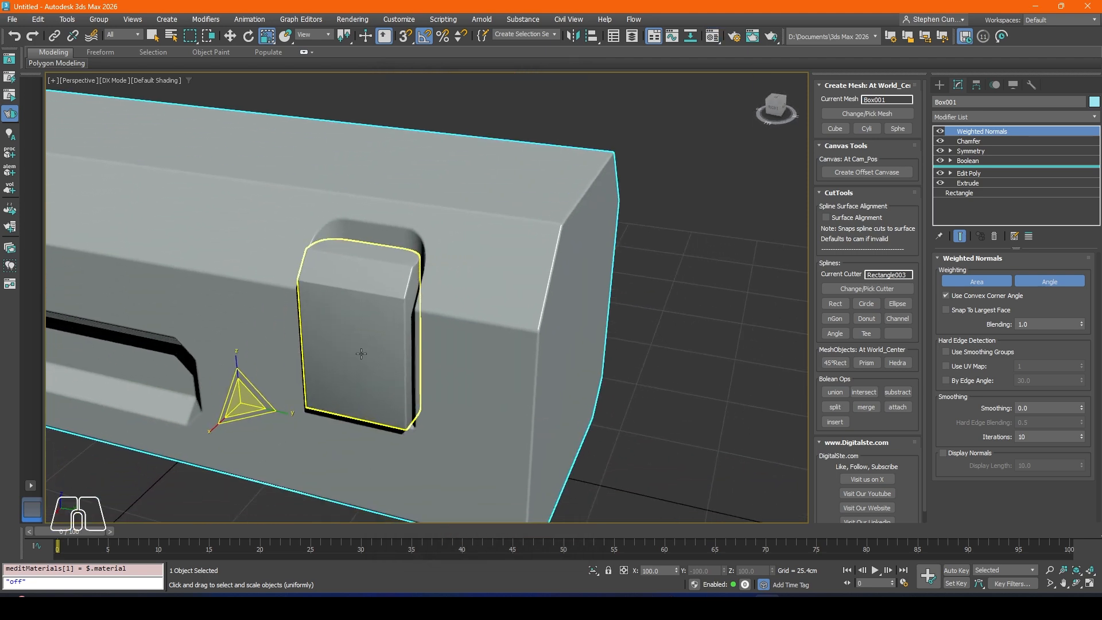
click(361, 353)
alt+middle_drag(362, 359, 394, 305)
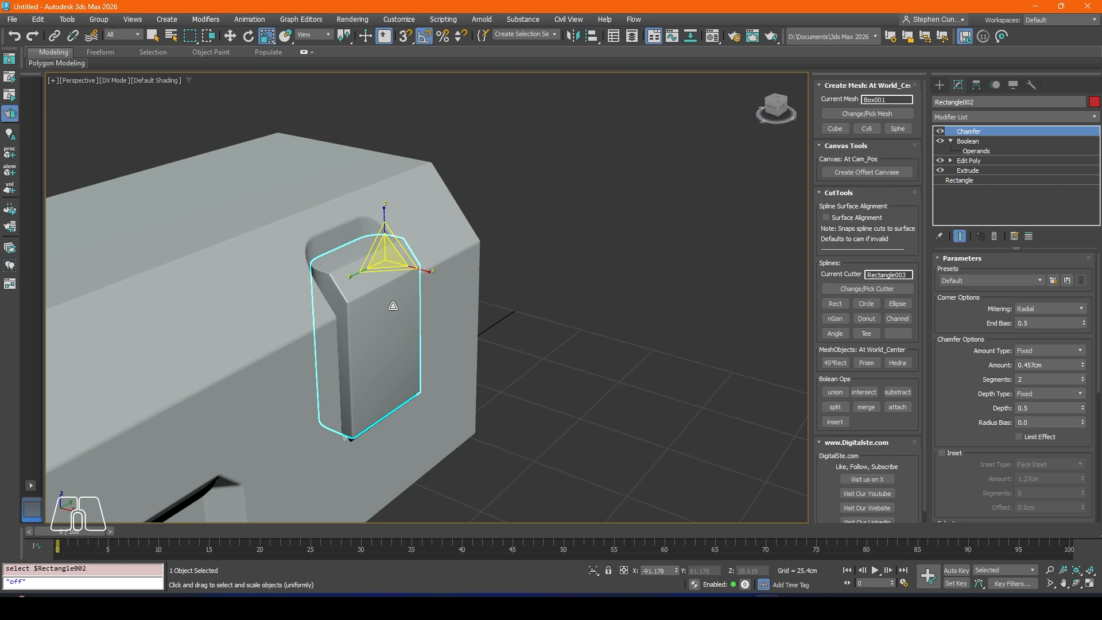
click(231, 38)
alt+middle_drag(311, 297, 352, 270)
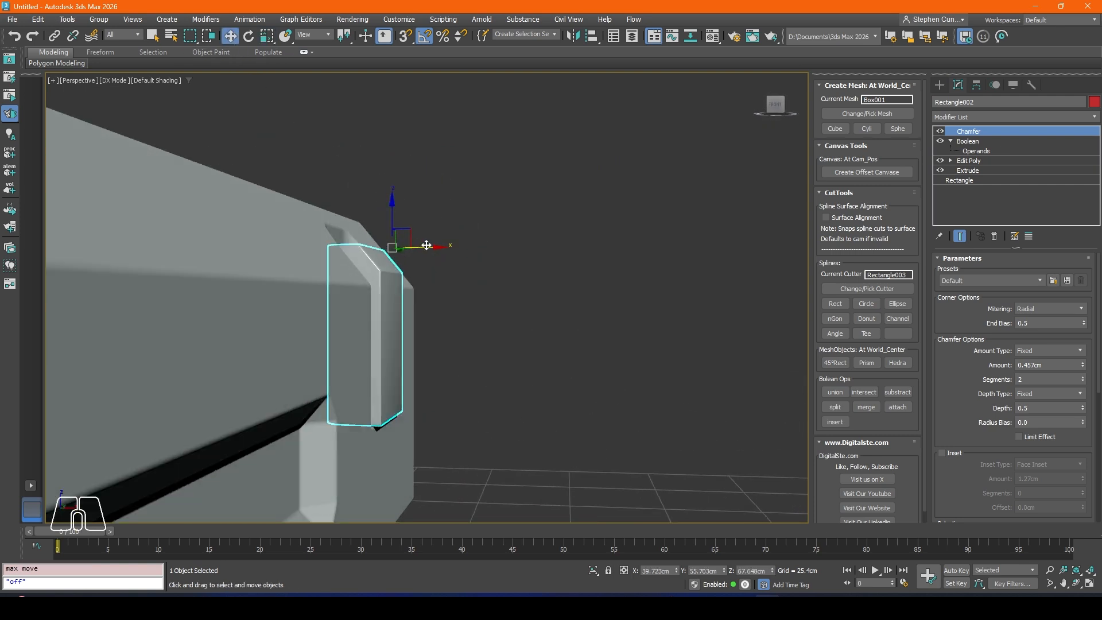
drag(427, 246, 423, 243)
alt+middle_drag(423, 244, 418, 288)
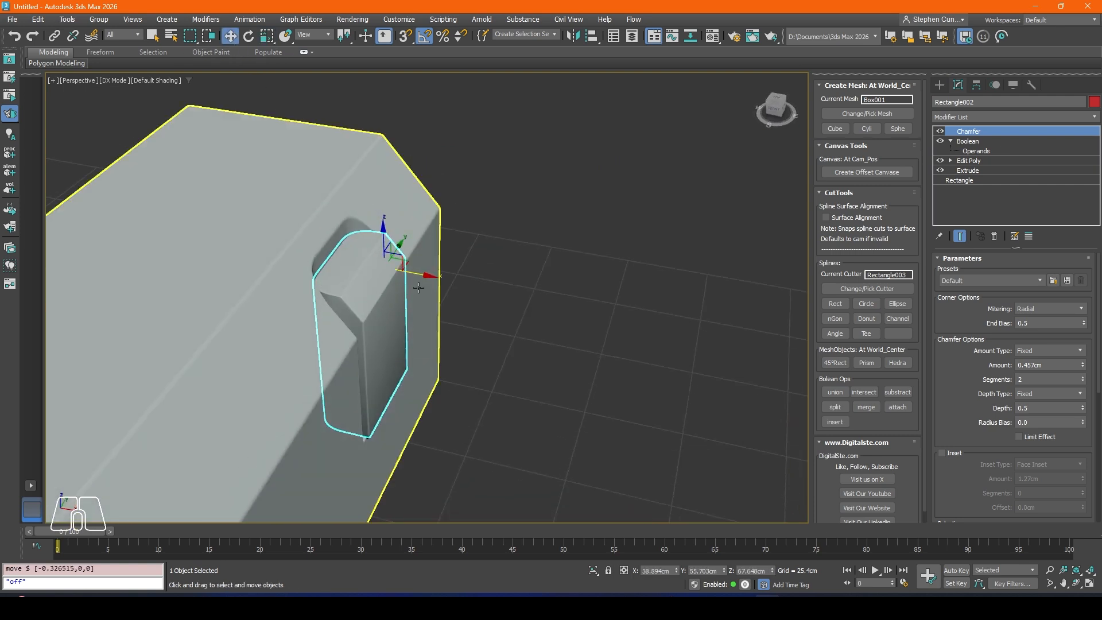
drag(422, 274, 423, 274)
click(479, 310)
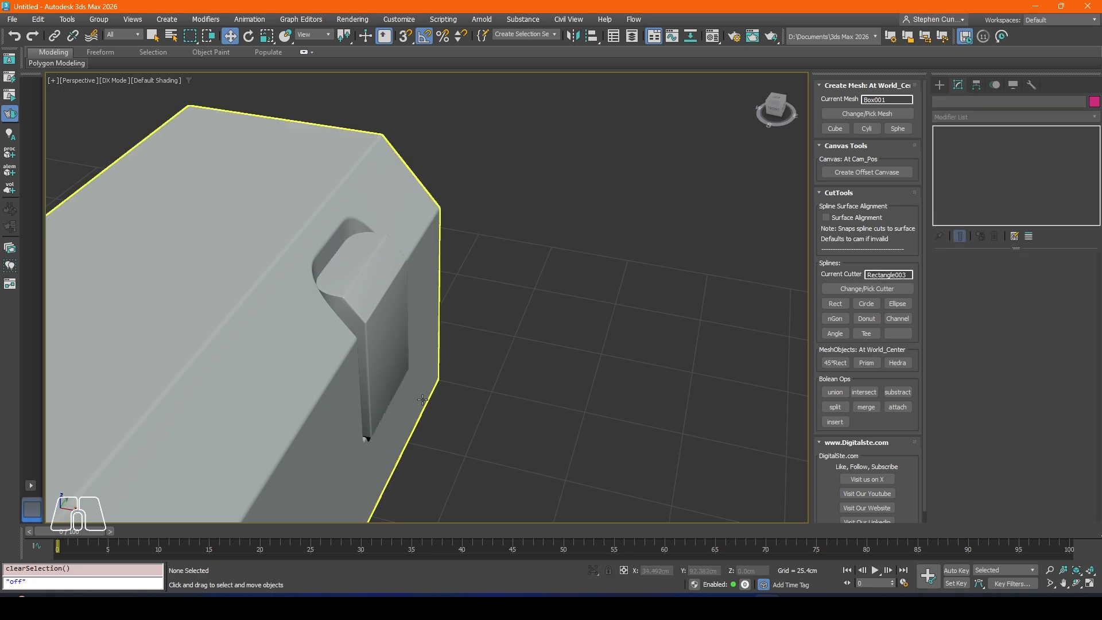
Step: Add a Weighted Normals modifier on top of the inset block's Chamfer
scroll(479, 333, down, 3)
alt+middle_drag(479, 344, 401, 302)
click(395, 341)
alt+middle_drag(354, 396, 369, 339)
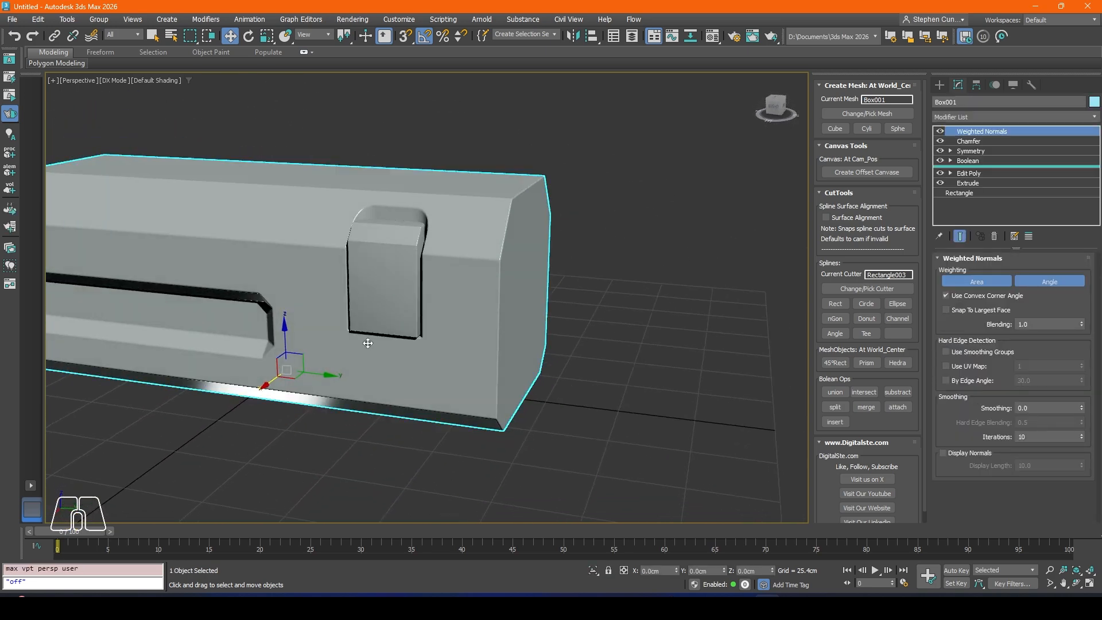
click(373, 321)
click(955, 119)
text(we)
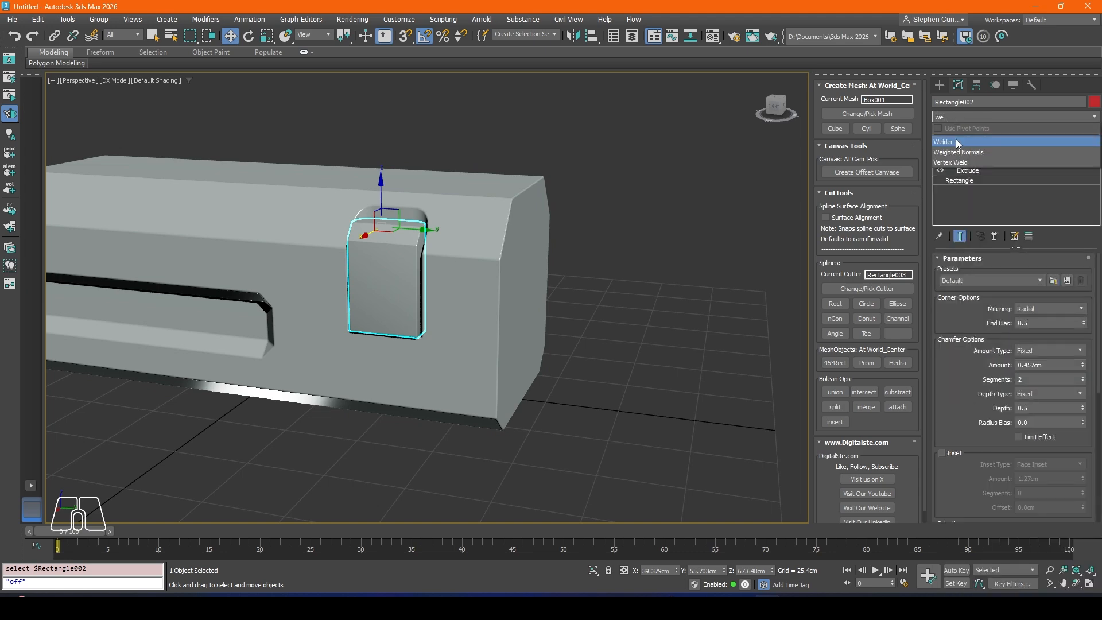
click(955, 151)
click(649, 230)
click(349, 374)
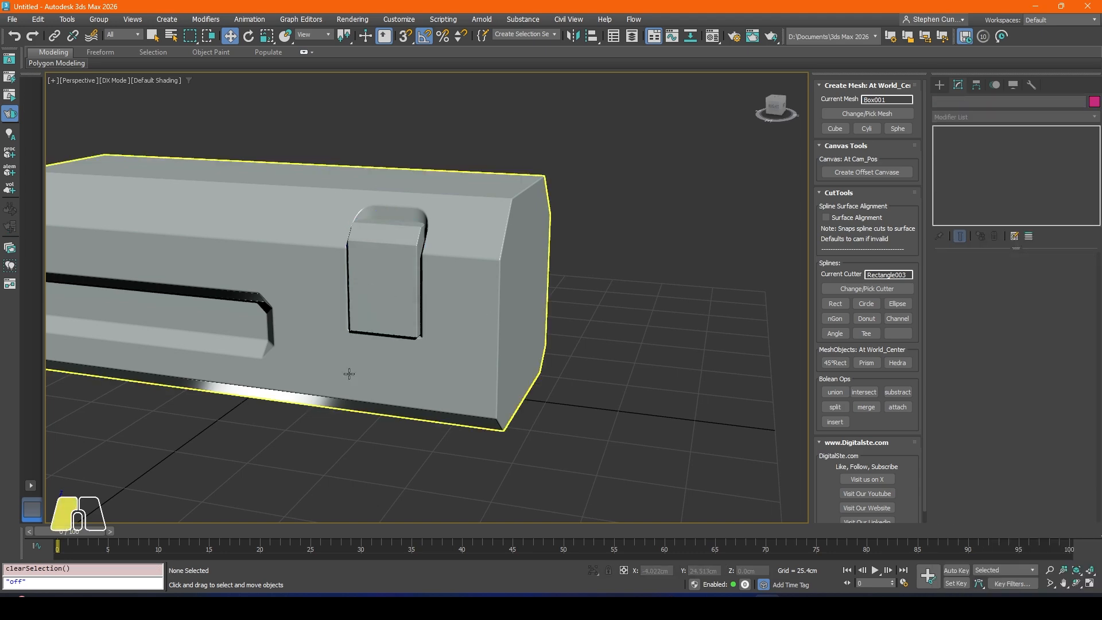
Step: Hide the viewport grid while viewing the body from below
alt+middle_drag(396, 318, 460, 270)
scroll(458, 329, up, 4)
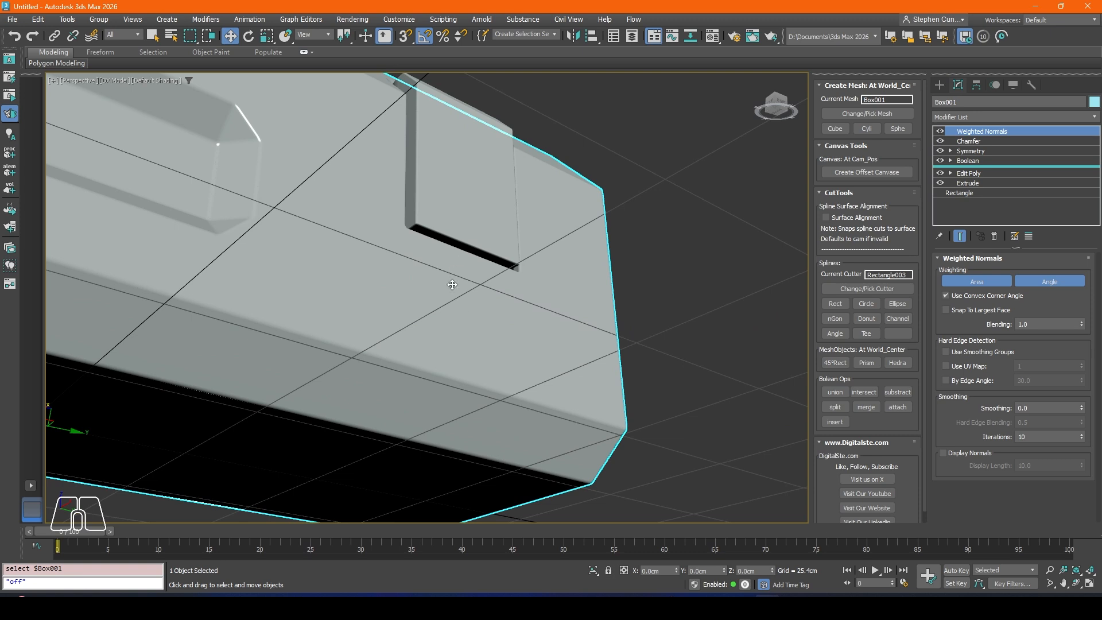
key(g)
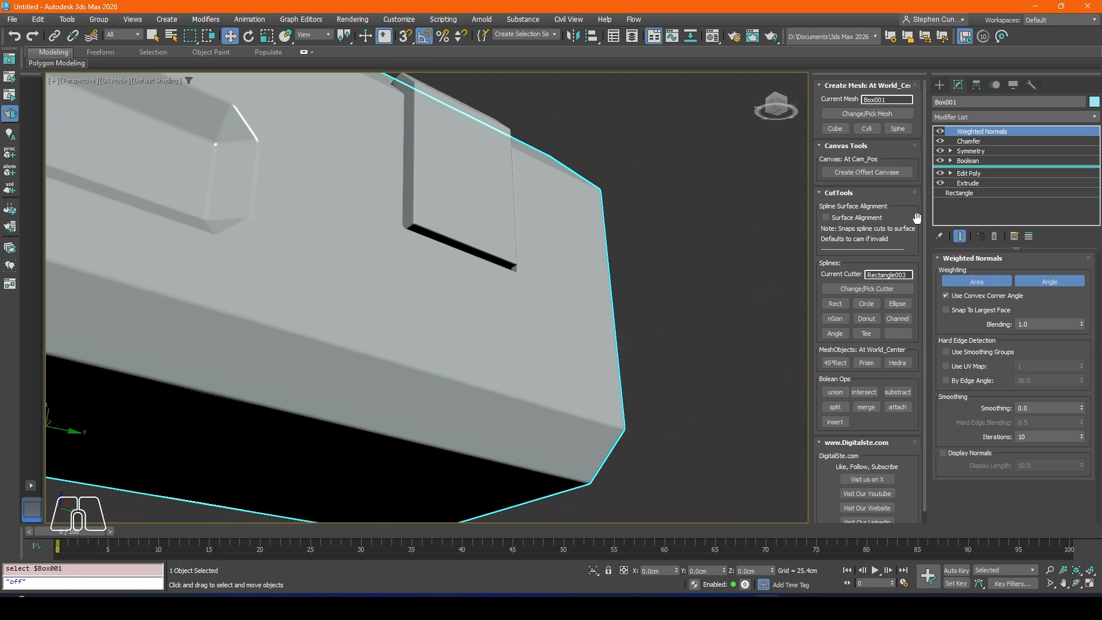
alt+middle_drag(582, 255, 578, 264)
Step: Create a circle cutter in the Top view and position it over the inset block at about X 37.8 cm, Y 56.07 cm
key(t)
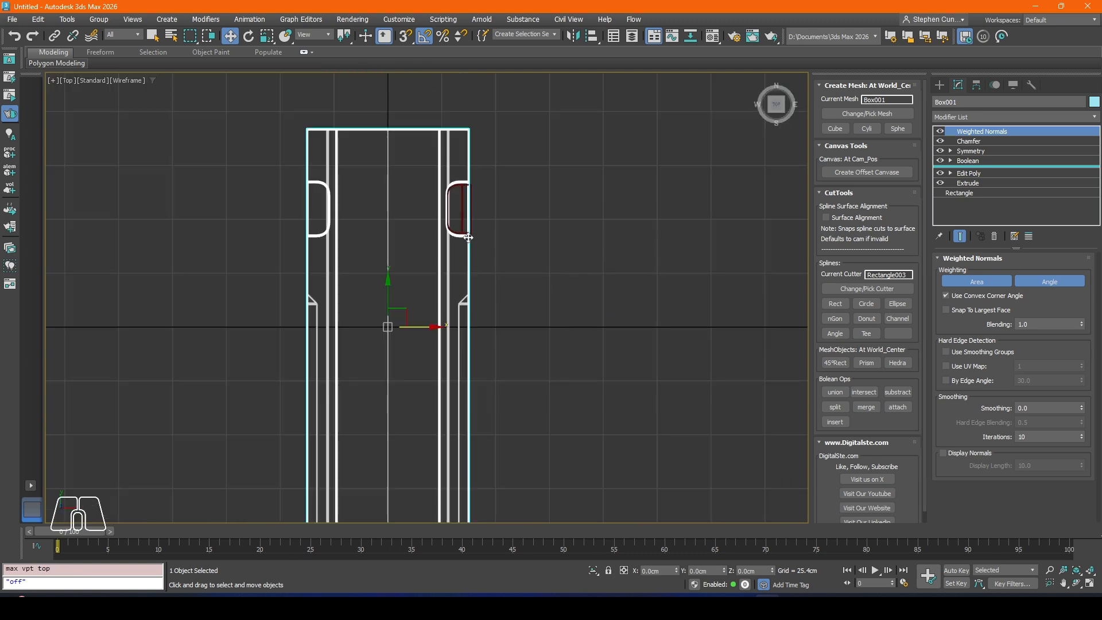
scroll(469, 237, up, 5)
click(867, 303)
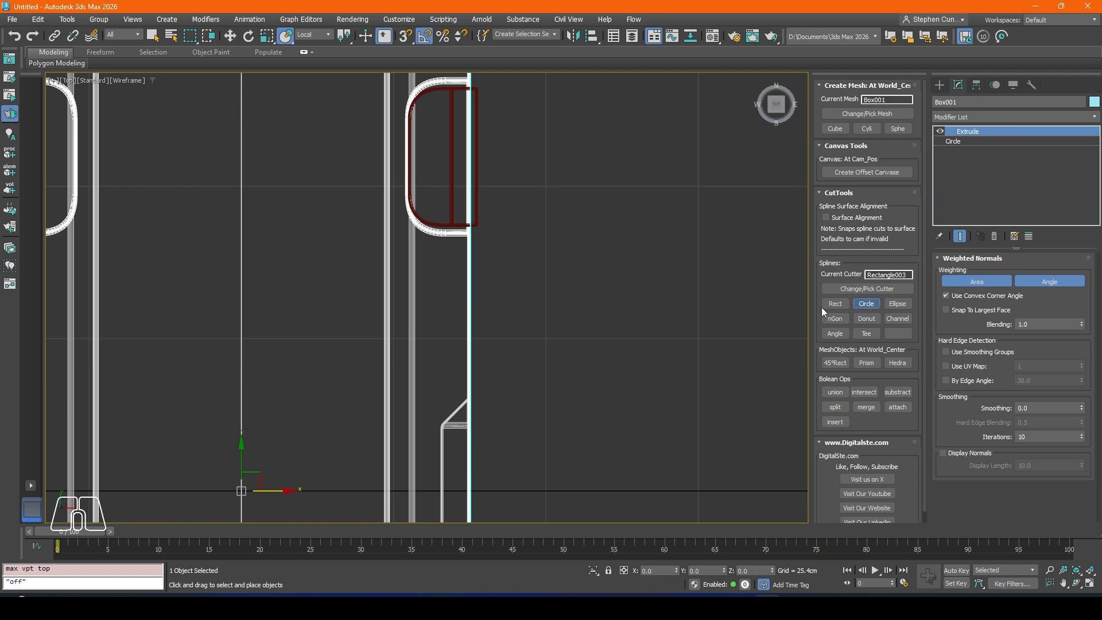
click(234, 35)
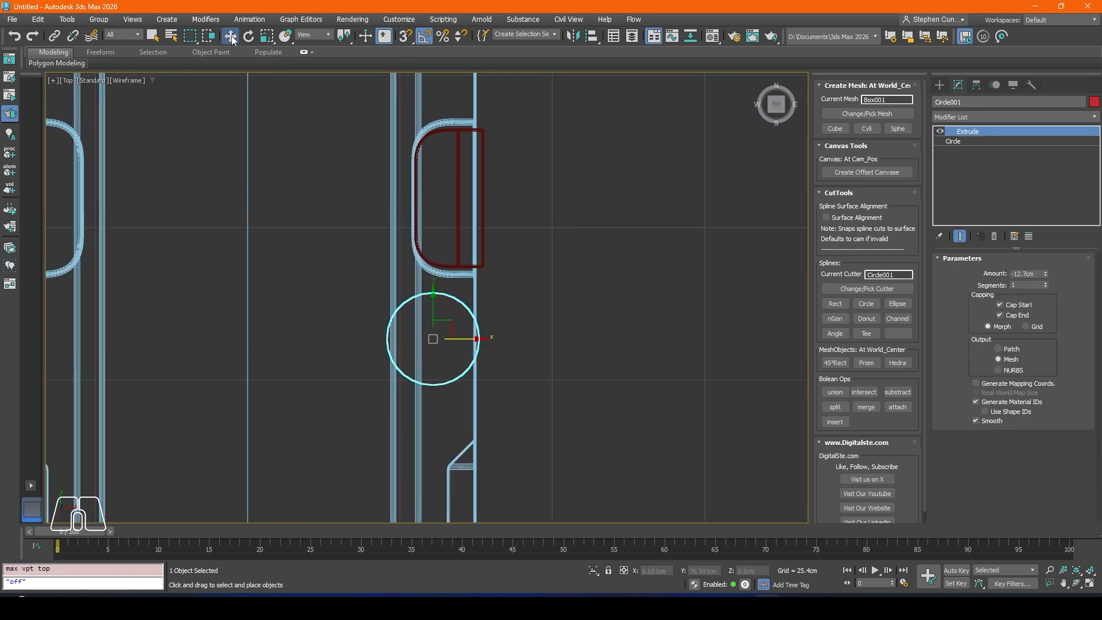
drag(449, 322, 490, 179)
Step: Raise the circle cutter along Z to about 10.91 cm in the perspective view and turn on edged faces
key(p)
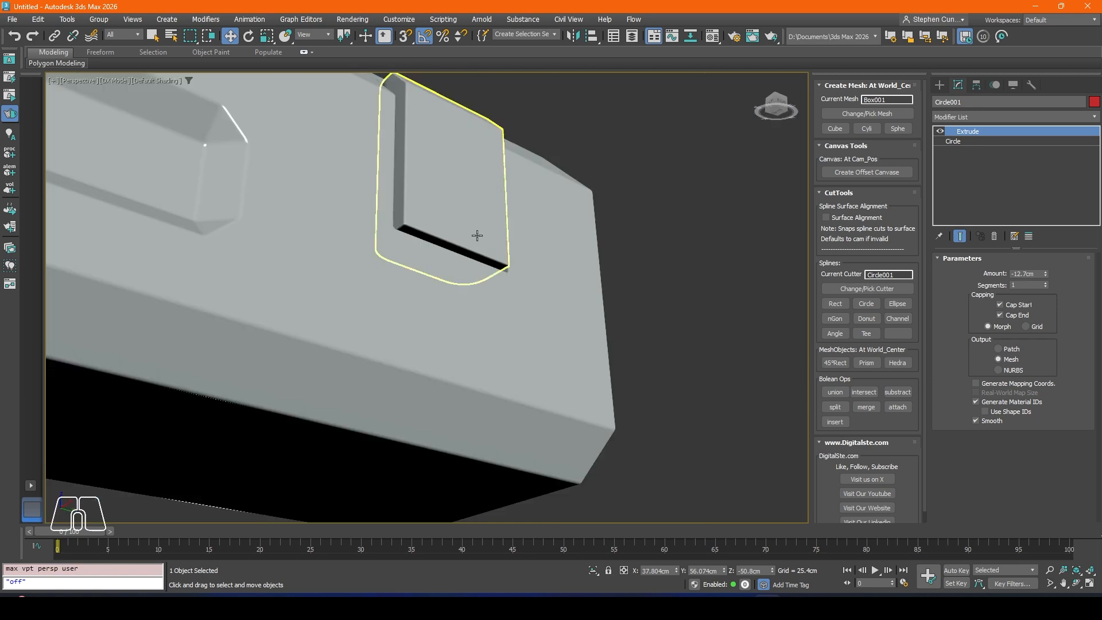
scroll(477, 236, down, 3)
drag(469, 421, 479, 284)
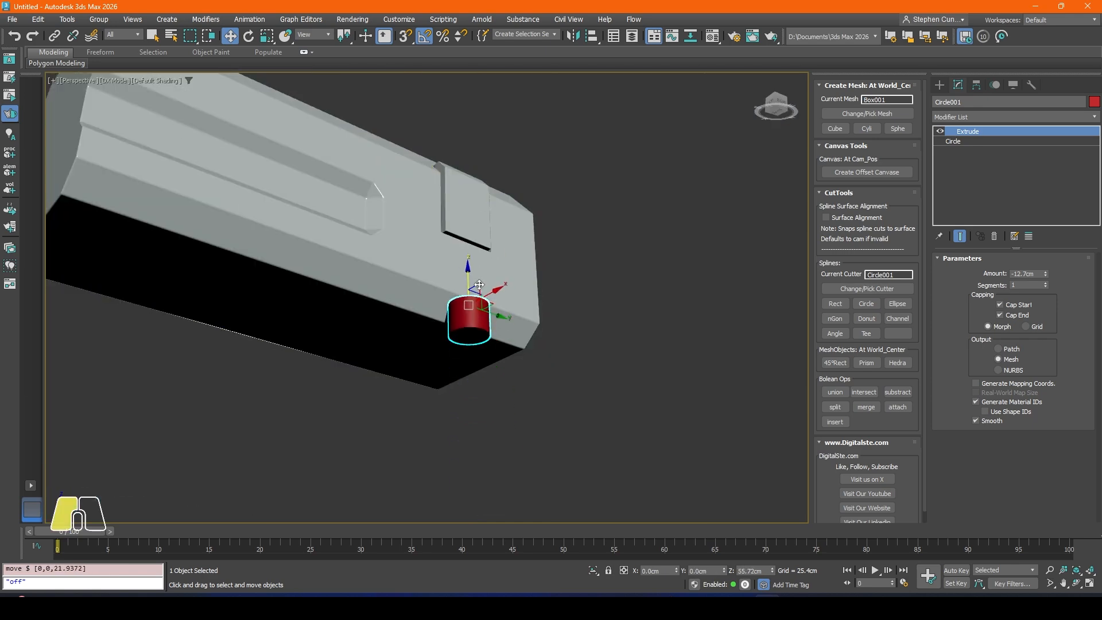
key(F4)
Step: Set the circle cutter's interpolation steps to 12 and shift it along X to about 38.46 cm
scroll(476, 298, up, 4)
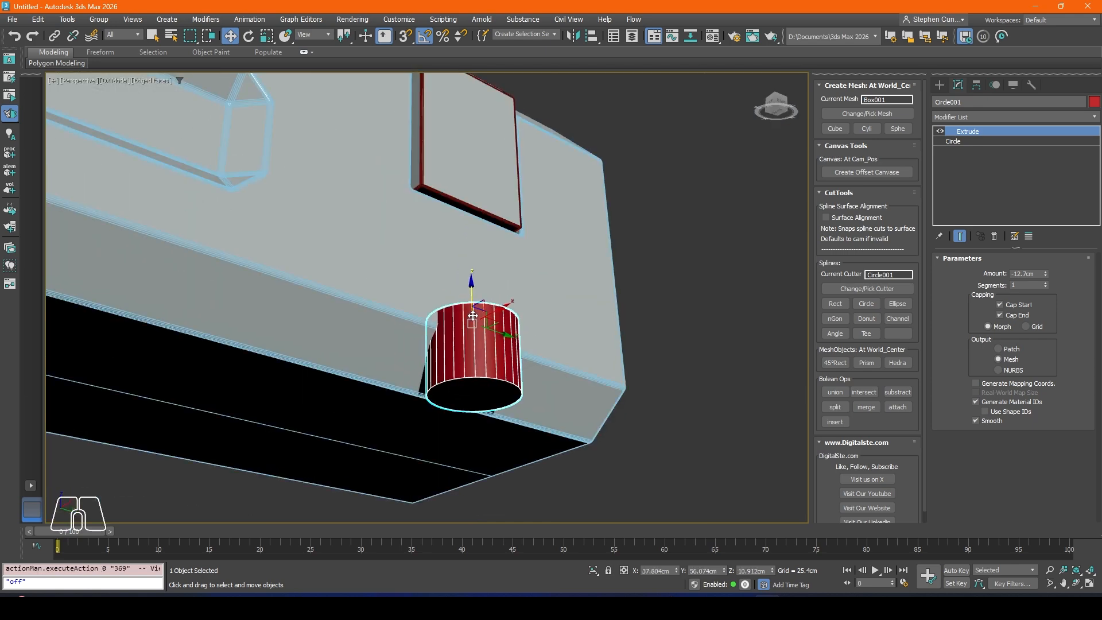
scroll(439, 344, up, 5)
middle_drag(500, 421, 576, 315)
scroll(492, 310, down, 2)
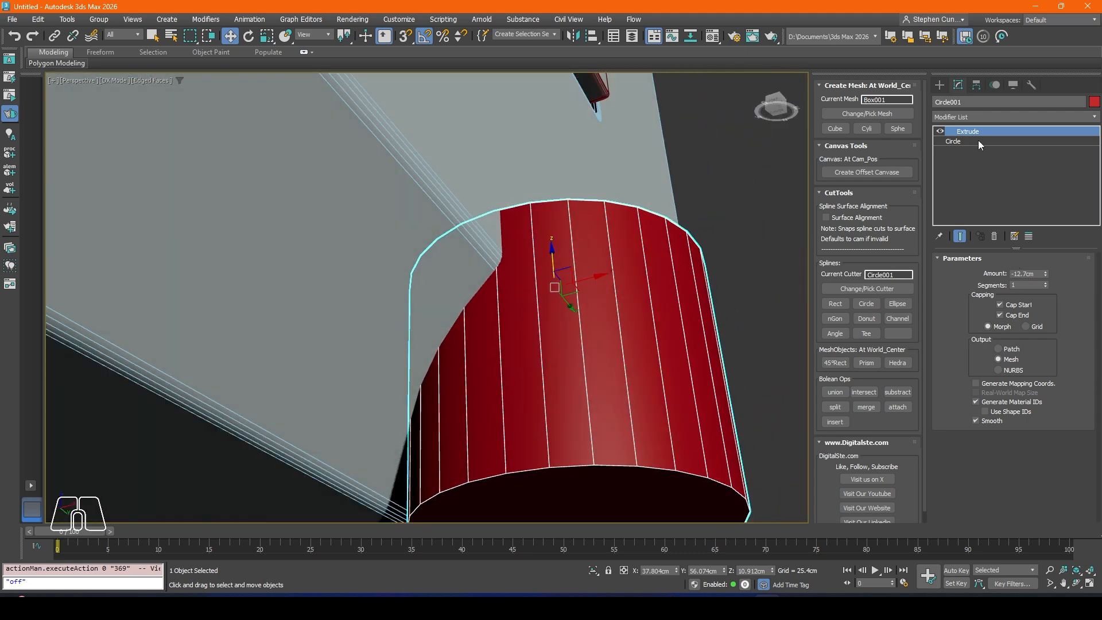
click(954, 141)
click(1041, 282)
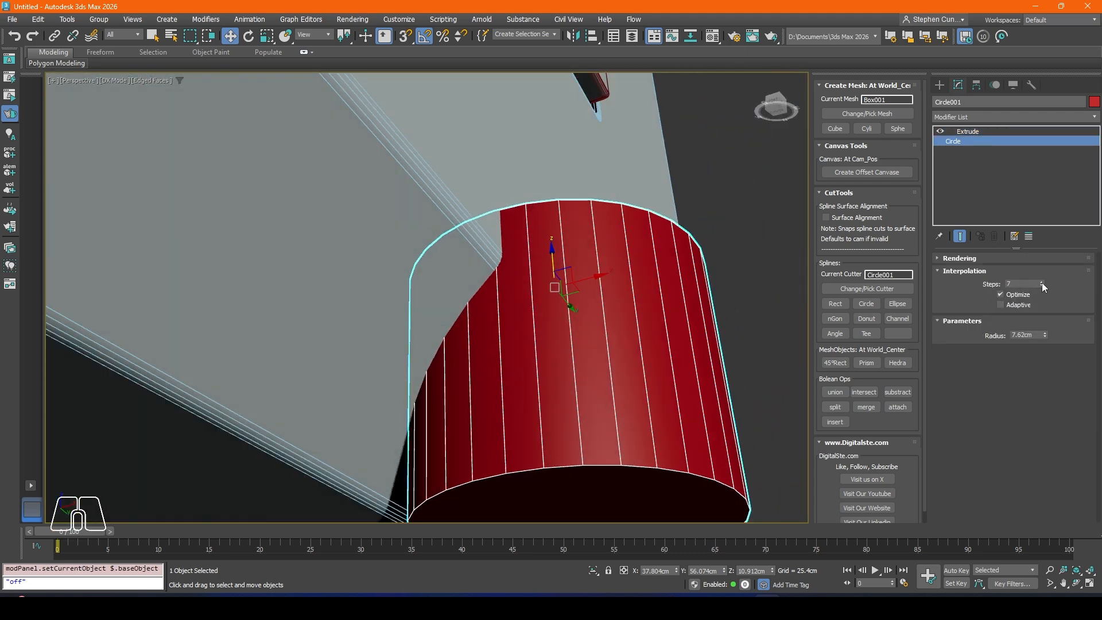
click(1041, 282)
click(1042, 282)
click(1042, 281)
click(1041, 281)
click(1042, 282)
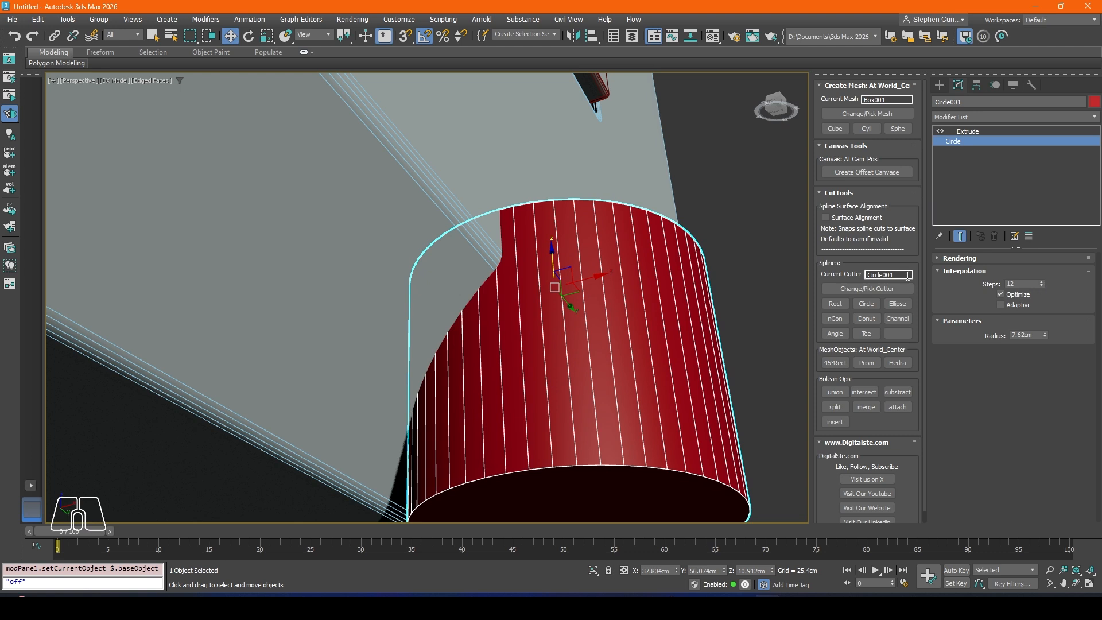
drag(595, 279, 608, 279)
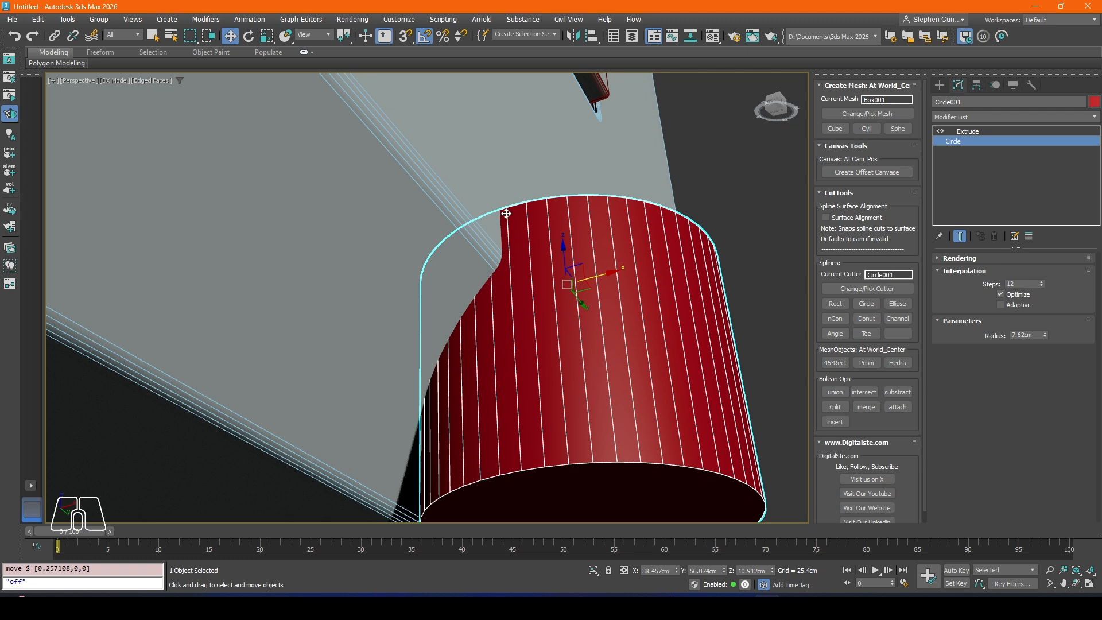
Step: Set the circle cutter's Extrude amount to -38.1 cm and raise it along Z to about 35.16 cm, overlapping the inset block's recess
scroll(538, 207, down, 3)
alt+middle_drag(538, 208, 503, 294)
scroll(551, 241, down, 2)
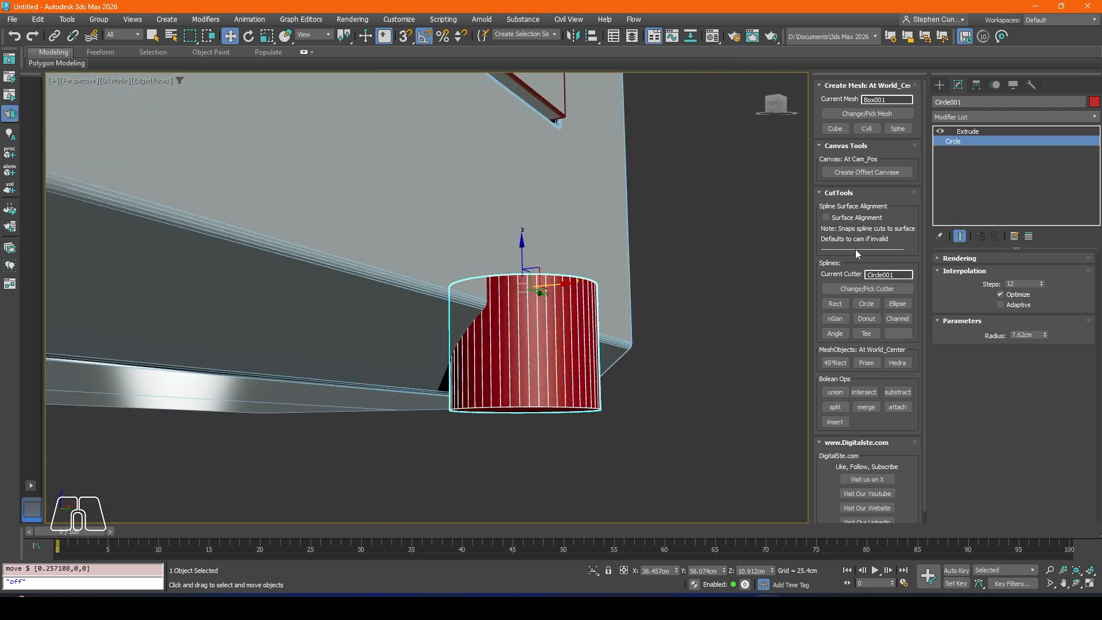
click(967, 131)
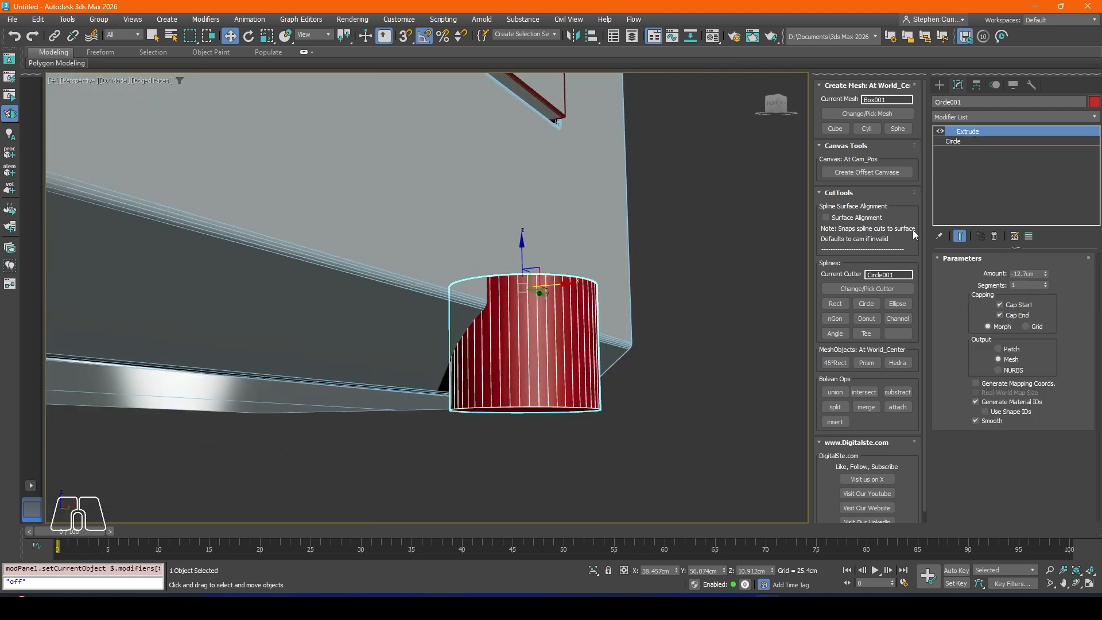
click(1045, 271)
drag(1045, 277, 1045, 277)
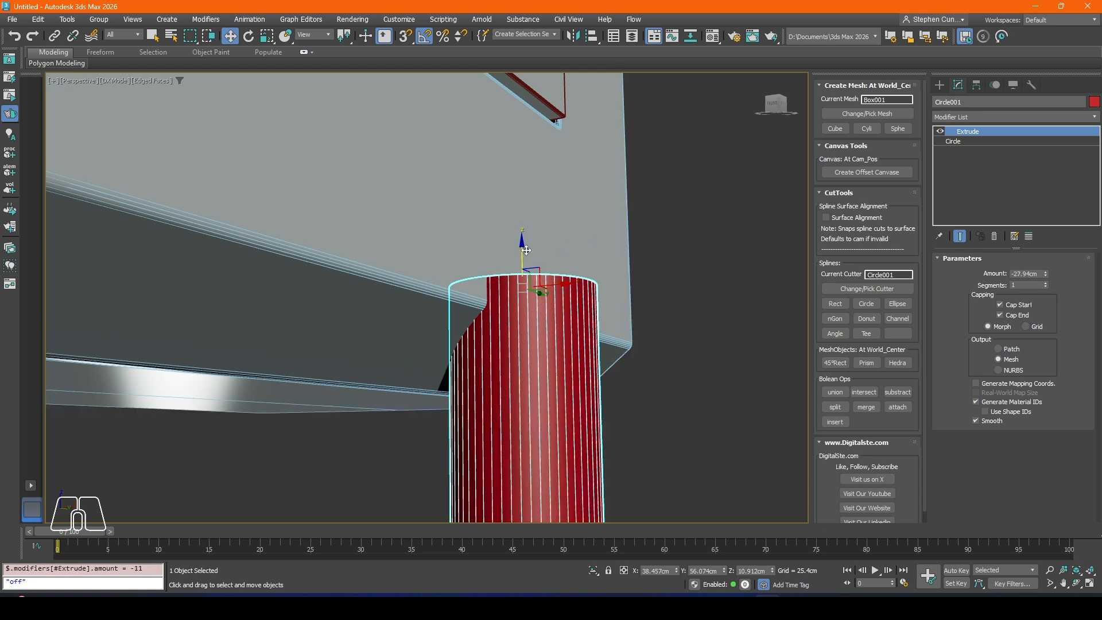
drag(522, 250, 518, 183)
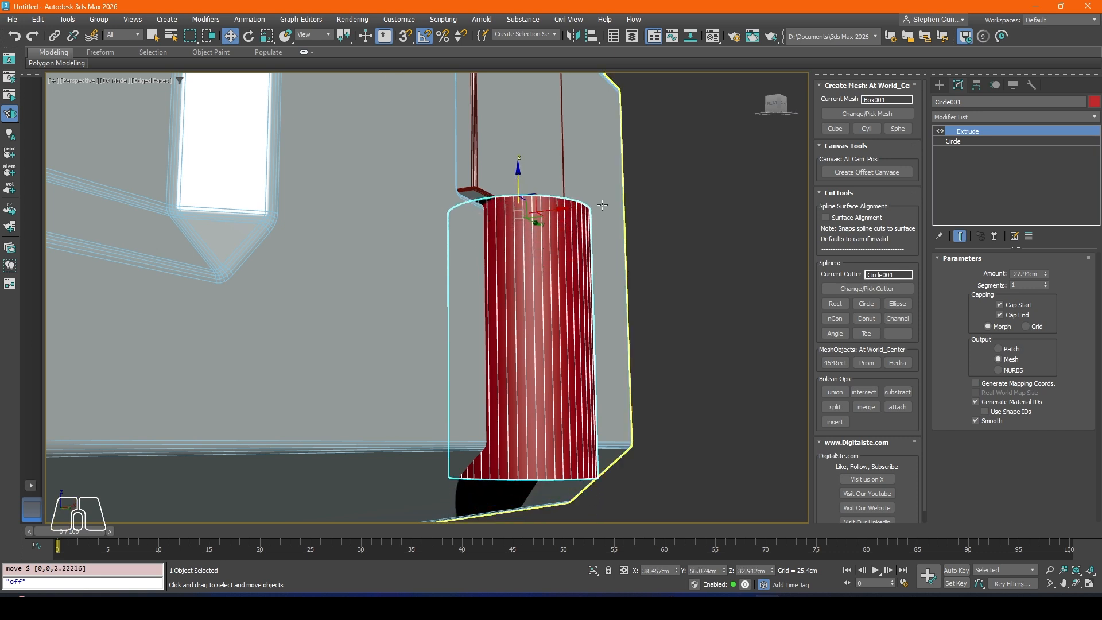
drag(1044, 275, 1045, 276)
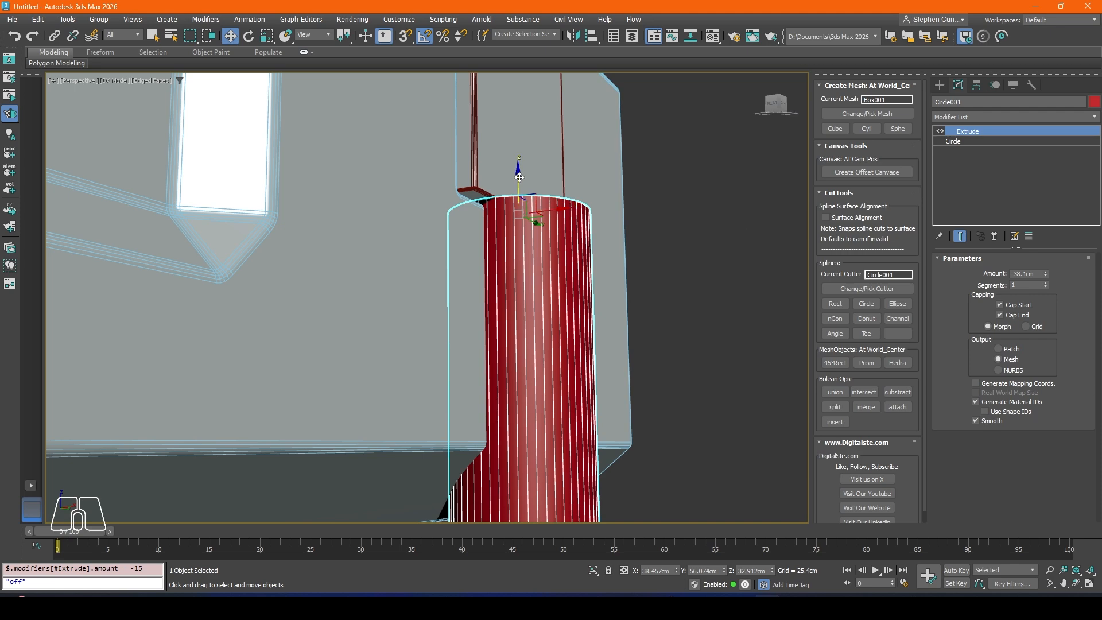
drag(519, 177, 519, 157)
Step: Pick the extruded circle as the current cutter and subtract it from the body
scroll(521, 183, down, 3)
alt+middle_drag(545, 230, 462, 265)
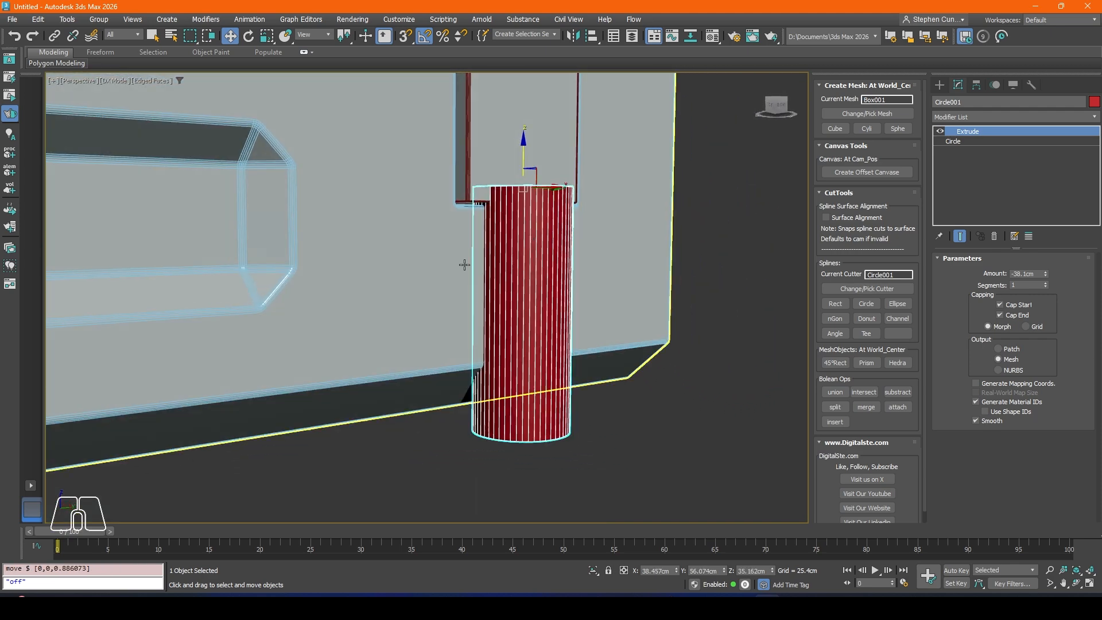
click(887, 288)
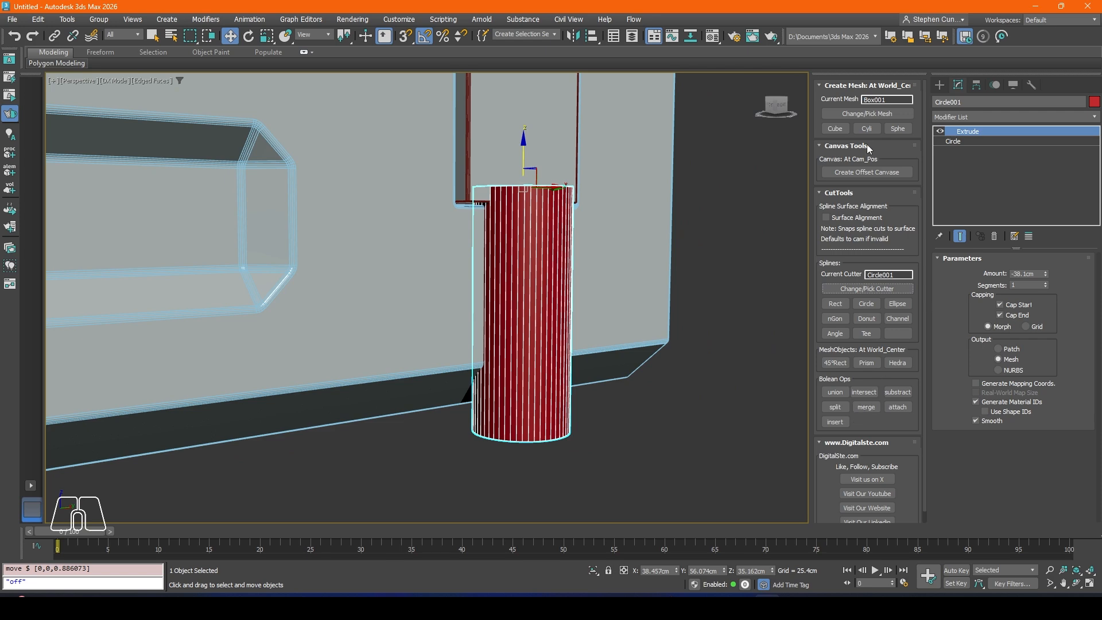
click(897, 388)
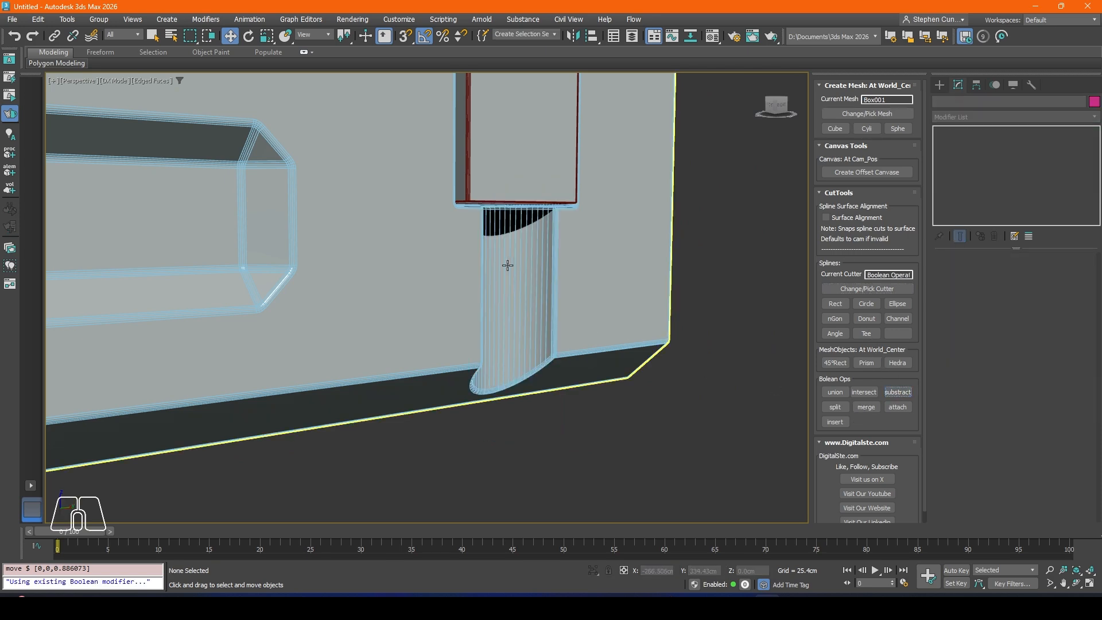
Step: Turn off edged faces to check the cylindrical groove below the inset block, and undo the Boolean subtraction
mouse_move(509, 265)
alt+middle_down()
mouse_move(505, 251)
mouse_move(490, 315)
alt+middle_up()
key(F4)
key(z)
mouse_move(479, 268)
alt+middle_down()
mouse_move(408, 313)
mouse_move(557, 302)
mouse_move(482, 280)
mouse_move(494, 234)
mouse_move(481, 262)
alt+middle_up()
scroll(482, 280, up, 5)
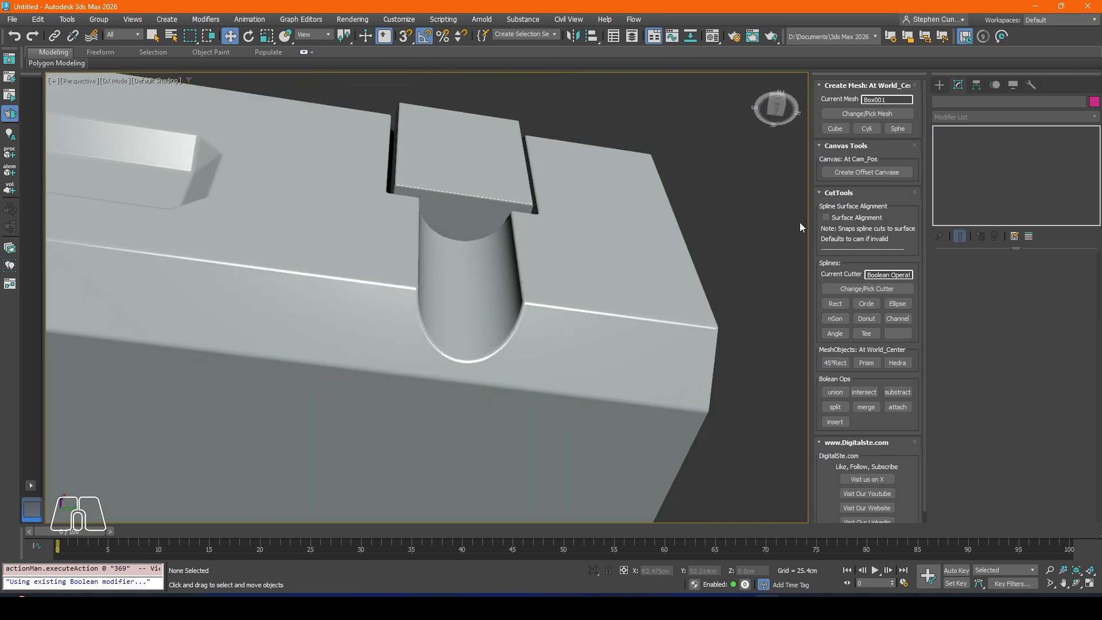
alt+middle_drag(470, 221, 492, 217)
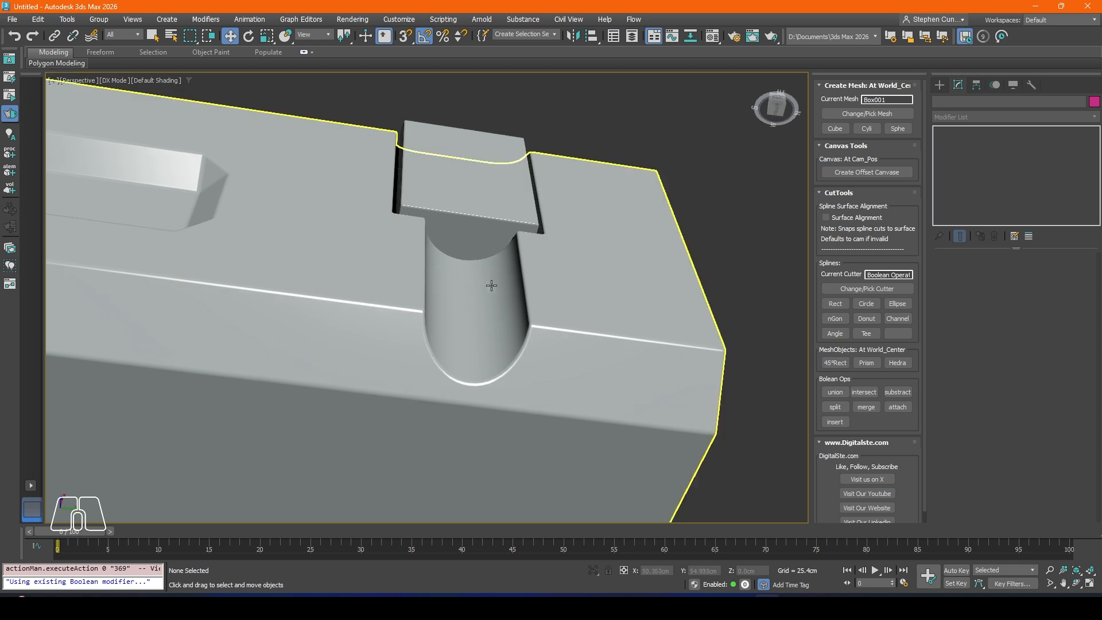
key(ctrl+z)
Step: Clone the extruded circle cutter as a copy and subtract the duplicate from the body
right_click(472, 264)
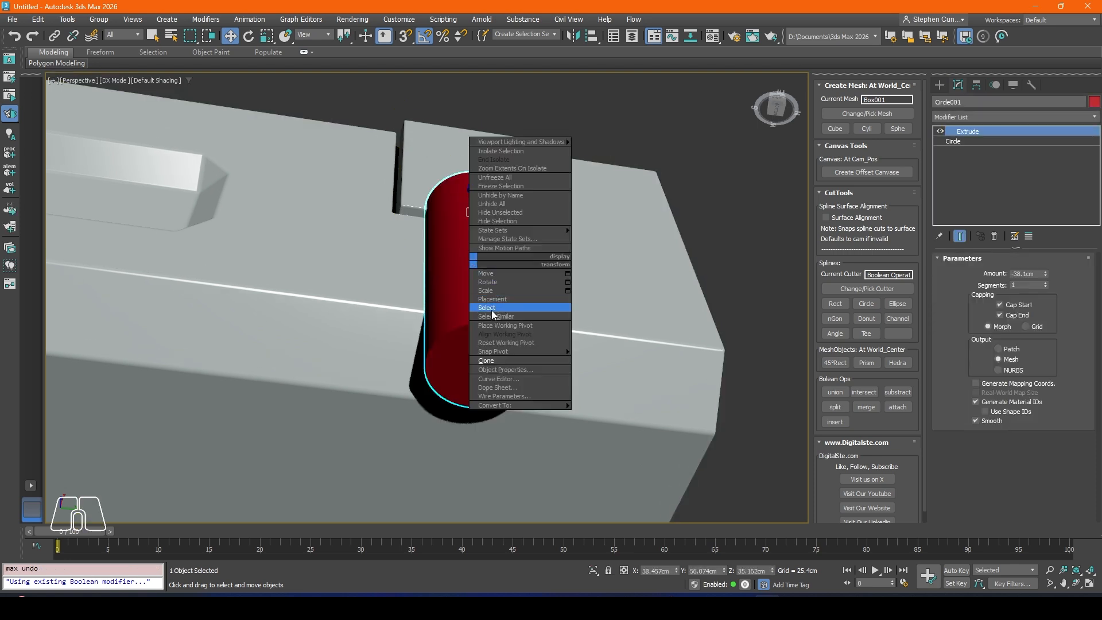
click(494, 360)
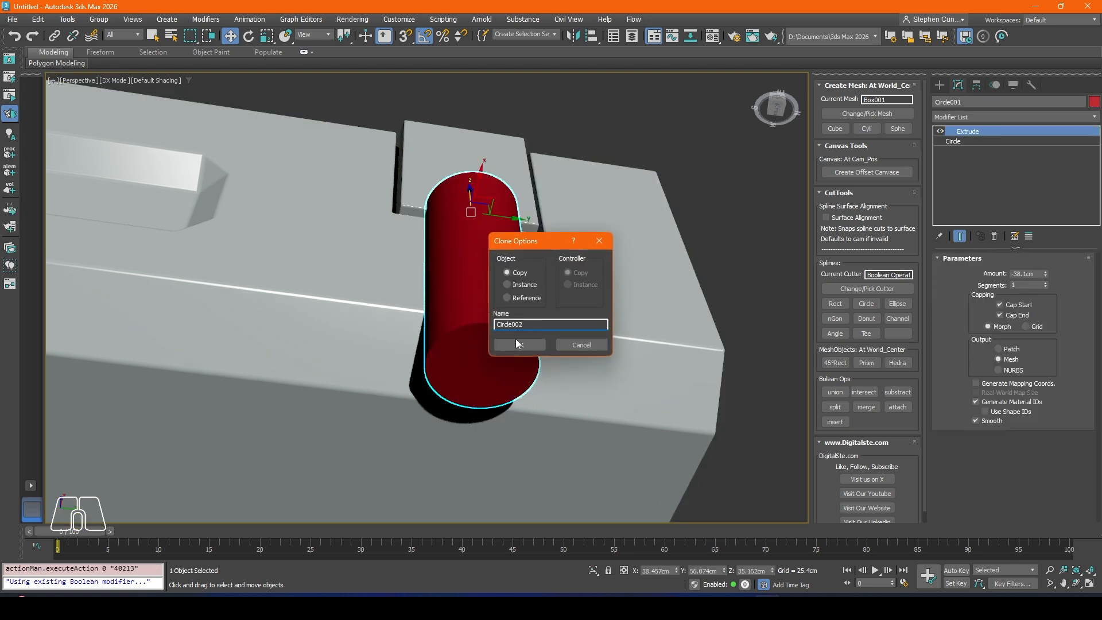
click(529, 348)
alt+middle_drag(565, 244, 584, 290)
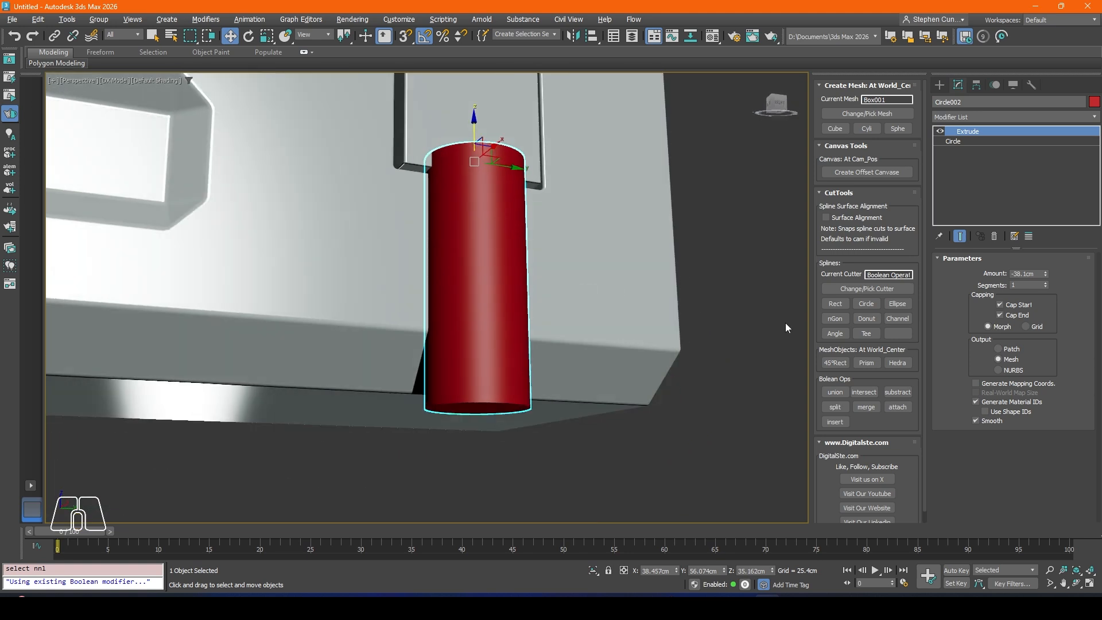
click(848, 288)
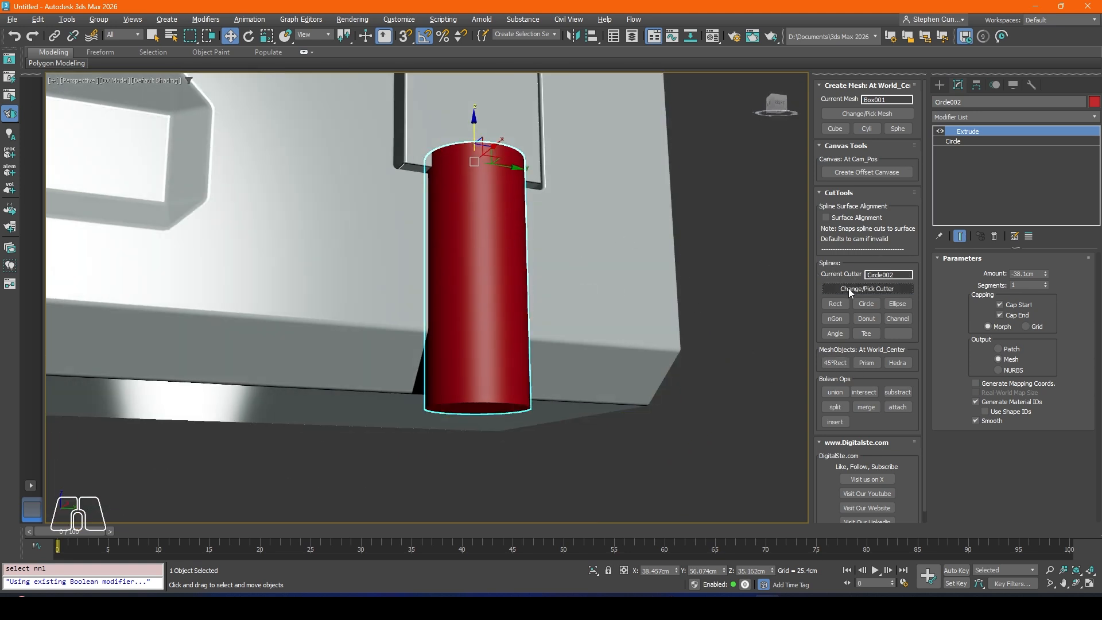
click(899, 393)
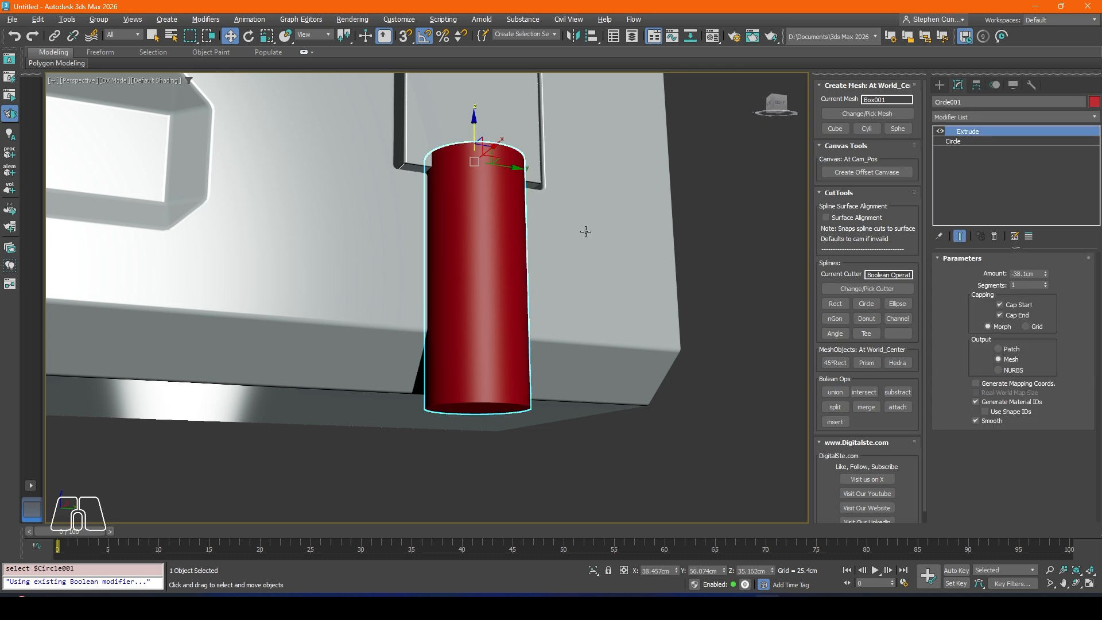
Step: Reduce the remaining cylinder's radius to about 6.17 cm and move it along X into the groove at about 32.84 cm
click(976, 141)
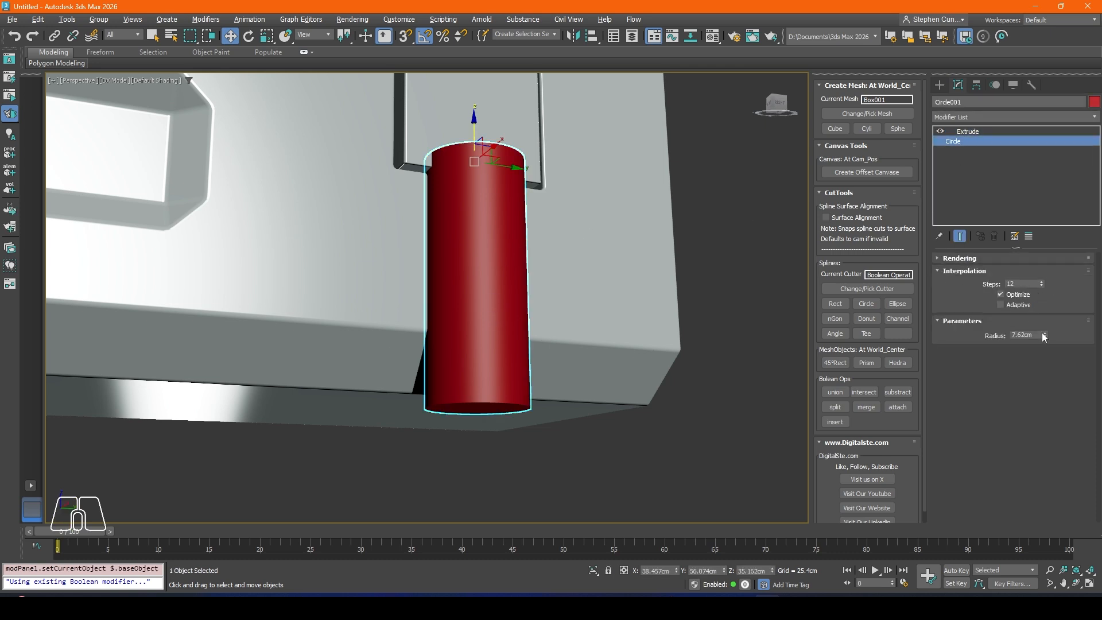
drag(1045, 337, 1046, 348)
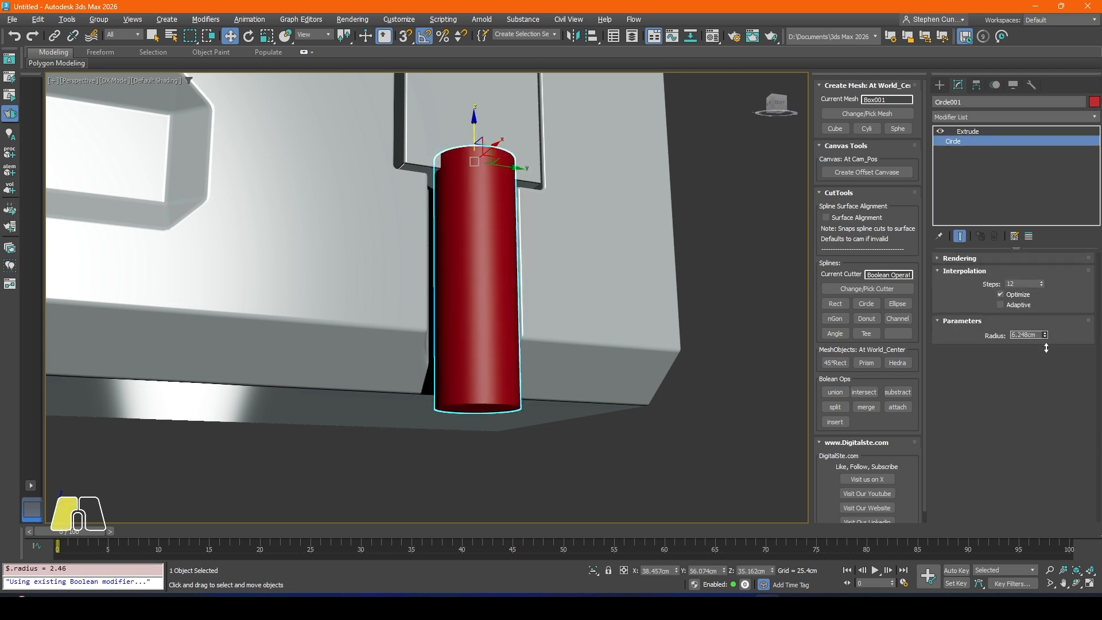
alt+middle_drag(541, 280, 548, 218)
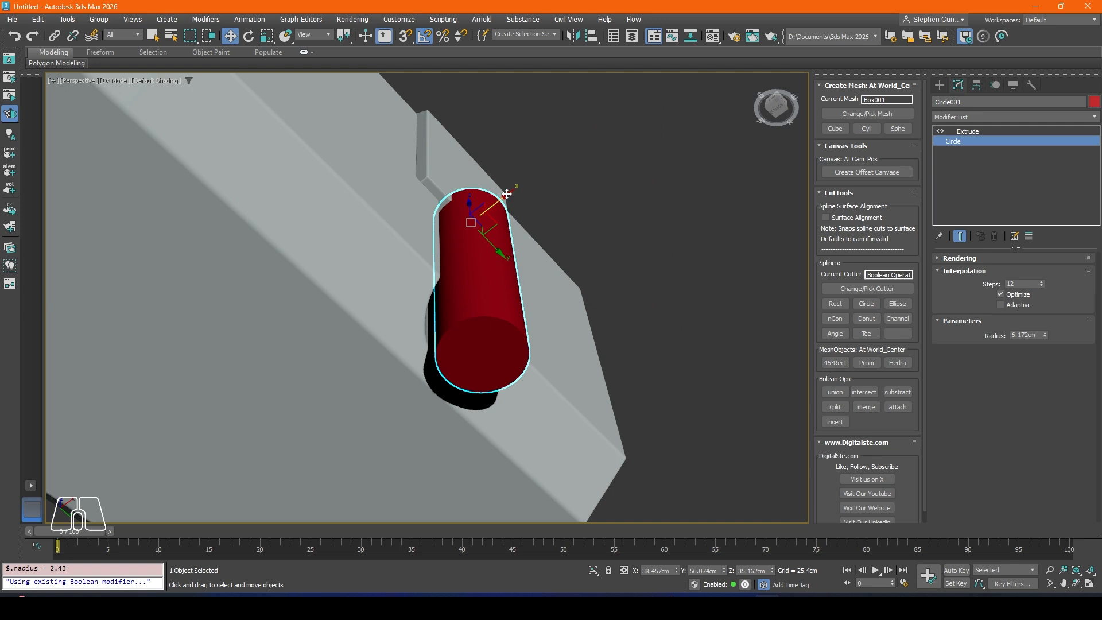
drag(507, 194, 479, 211)
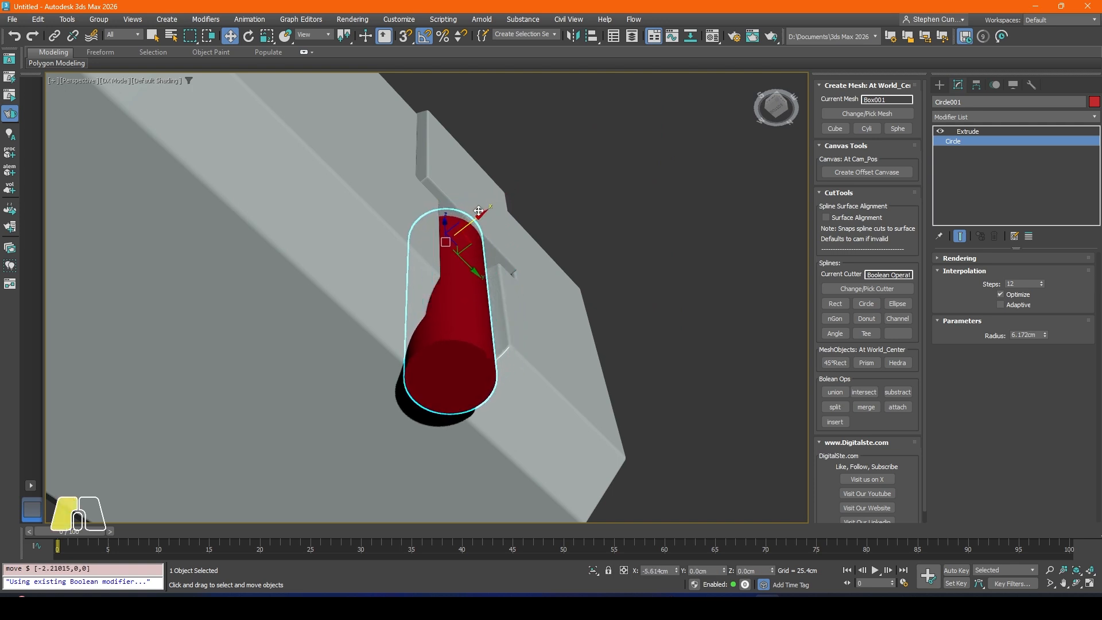
alt+middle_drag(482, 213, 509, 262)
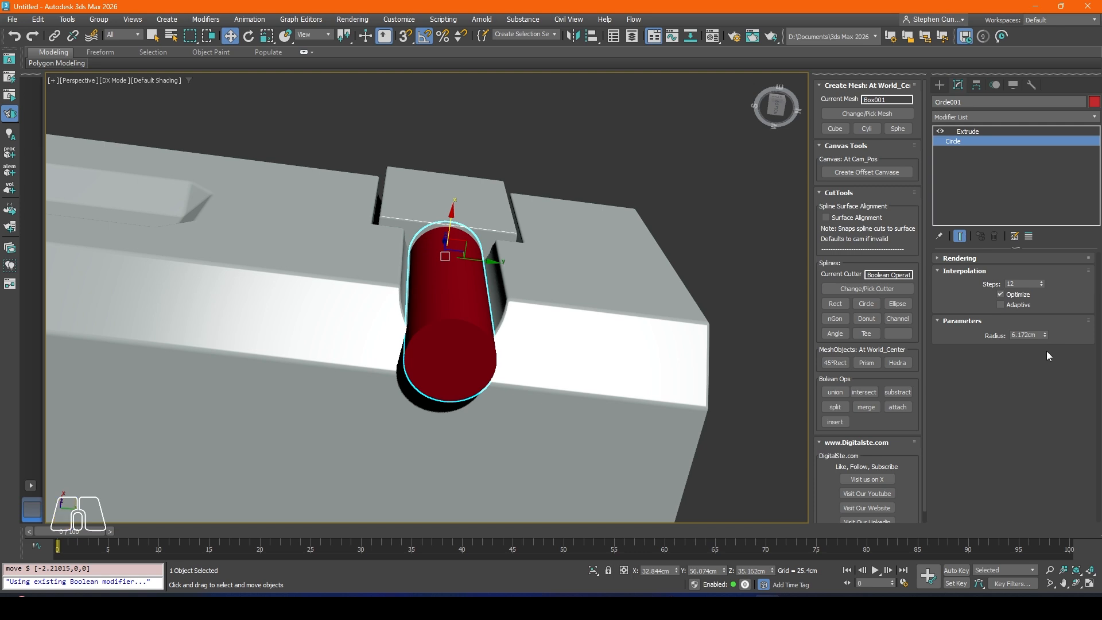
Step: Move the red cylinder outward along X to about 37.62 cm and raise it along Z to about 44.89 cm
key(shift+z)
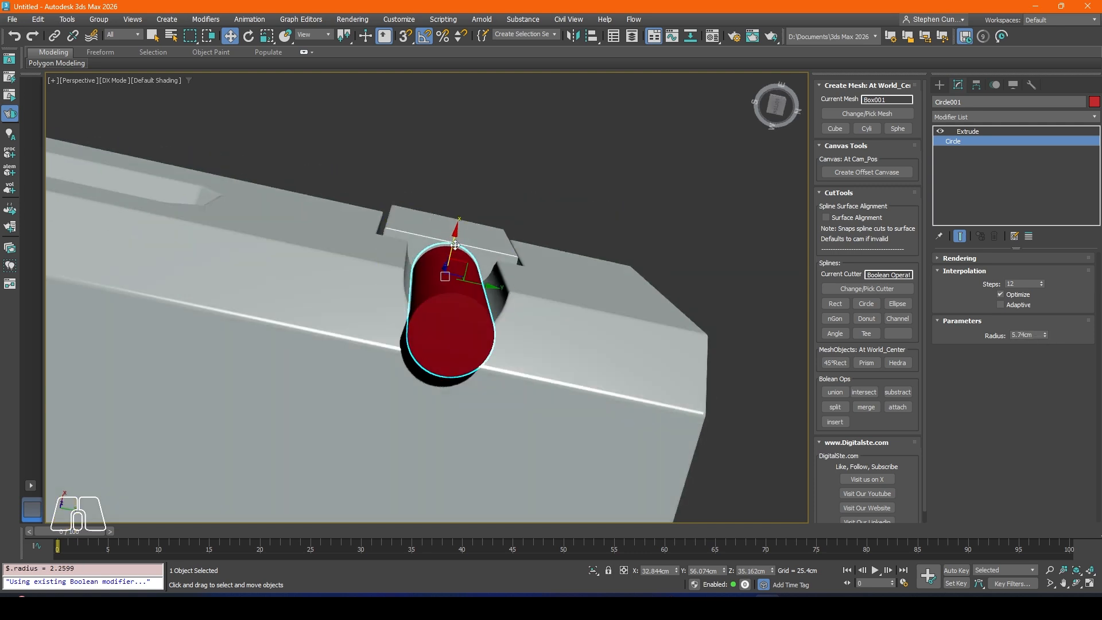
key(ctrl+z)
drag(461, 233, 492, 287)
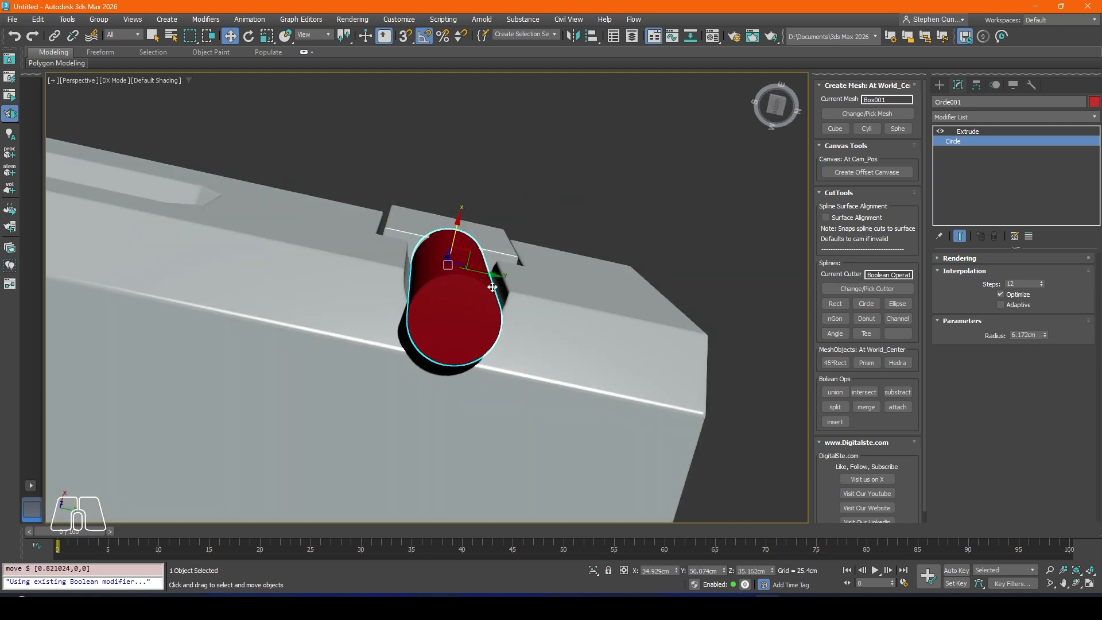
alt+middle_drag(501, 279, 491, 241)
drag(459, 263, 460, 241)
alt+middle_drag(458, 226, 485, 350)
alt+middle_drag(465, 130, 450, 231)
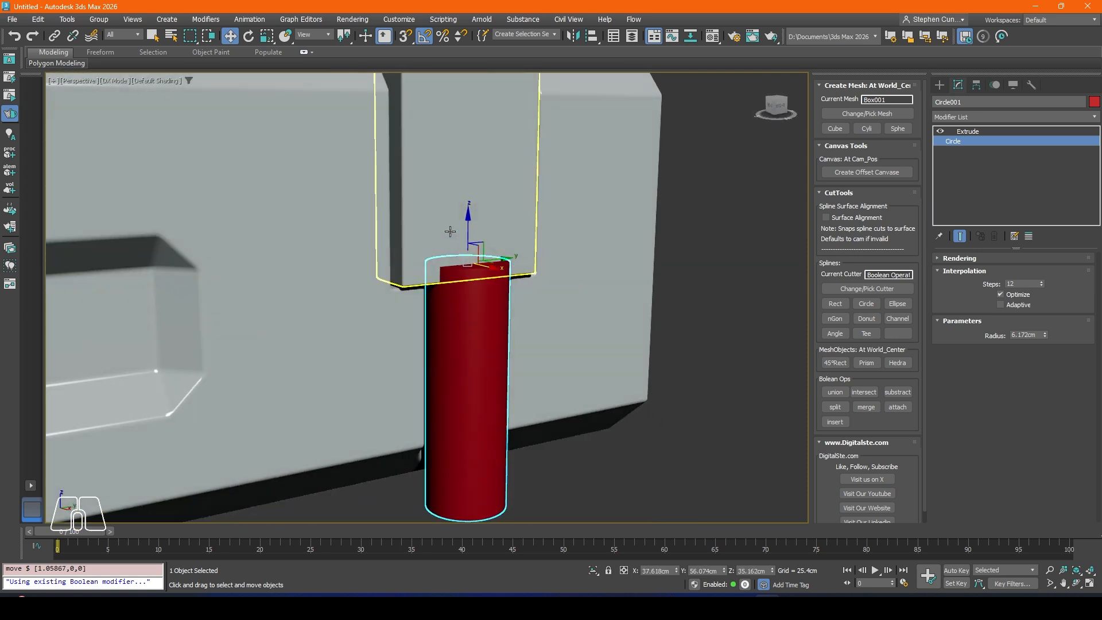
drag(470, 236, 471, 172)
mouse_move(479, 214)
alt+middle_down()
mouse_move(403, 206)
mouse_move(470, 196)
alt+middle_up()
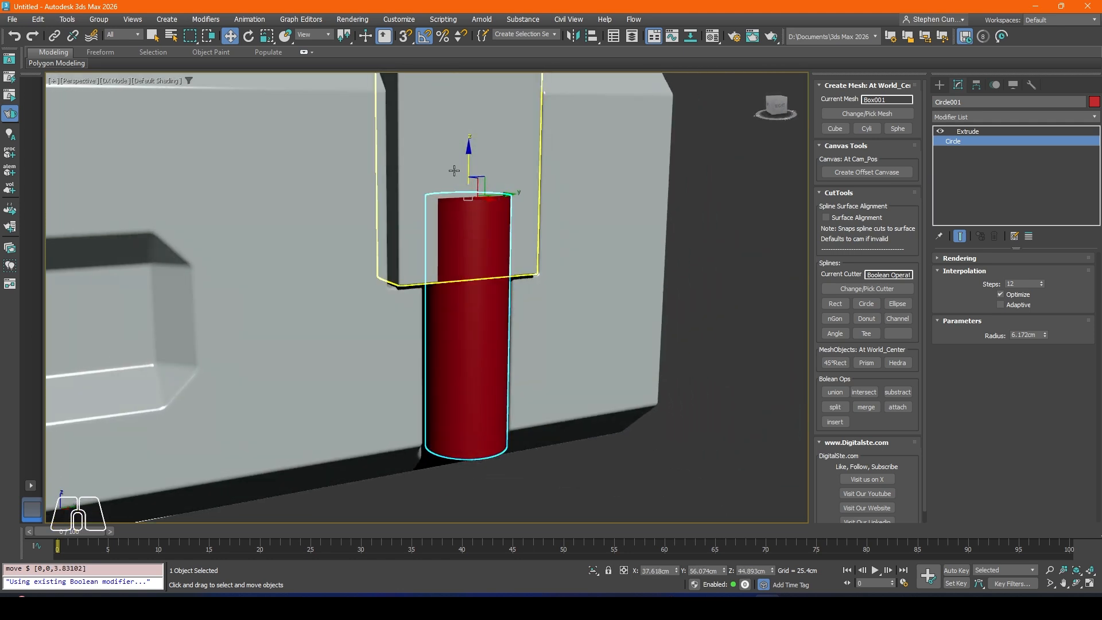
Step: Show edged faces to inspect where the cylinder meets the inset block, and move the cylinder along X to about 38.07 cm
click(441, 148)
middle_drag(441, 133, 441, 205)
click(972, 152)
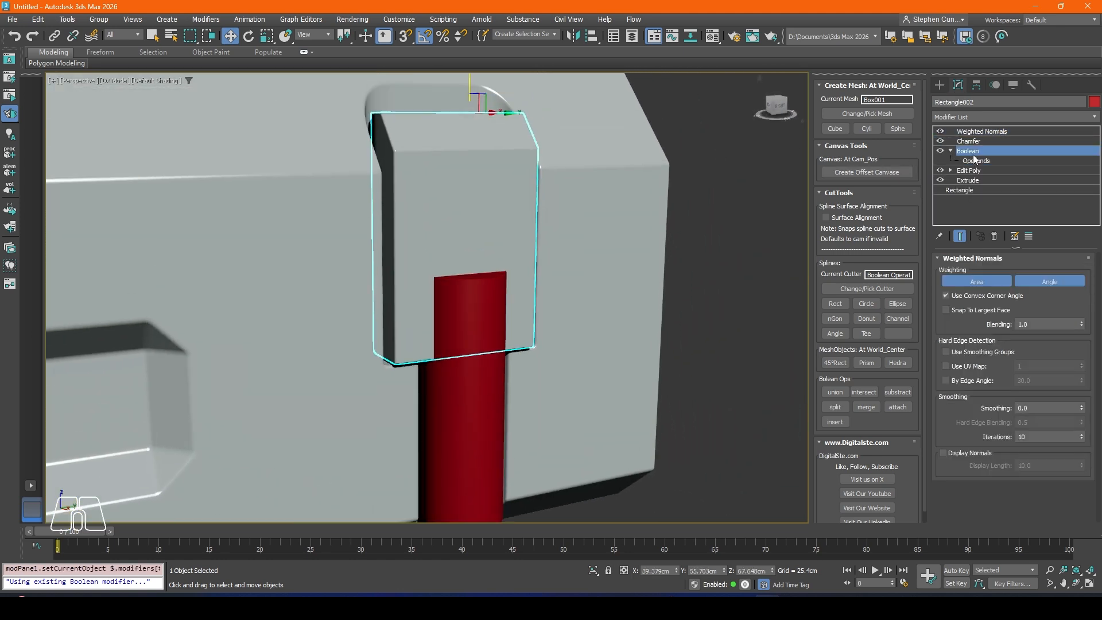
middle_drag(443, 310, 471, 254)
key(F4)
scroll(477, 323, up, 6)
scroll(494, 270, down, 3)
scroll(480, 300, down, 2)
click(484, 276)
scroll(472, 254, up, 5)
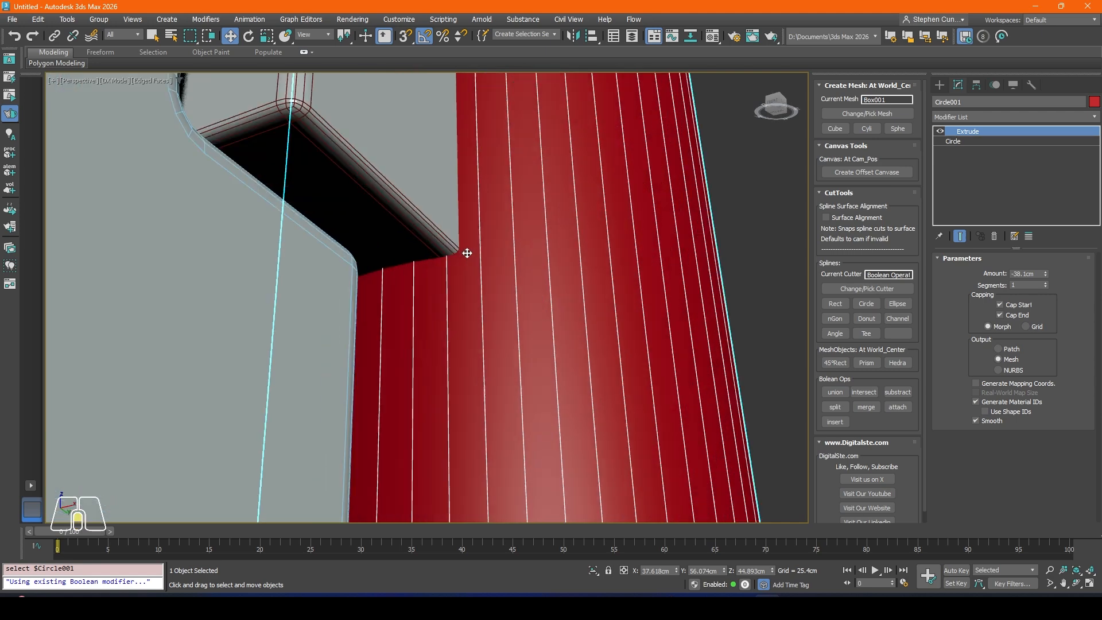
scroll(466, 252, down, 4)
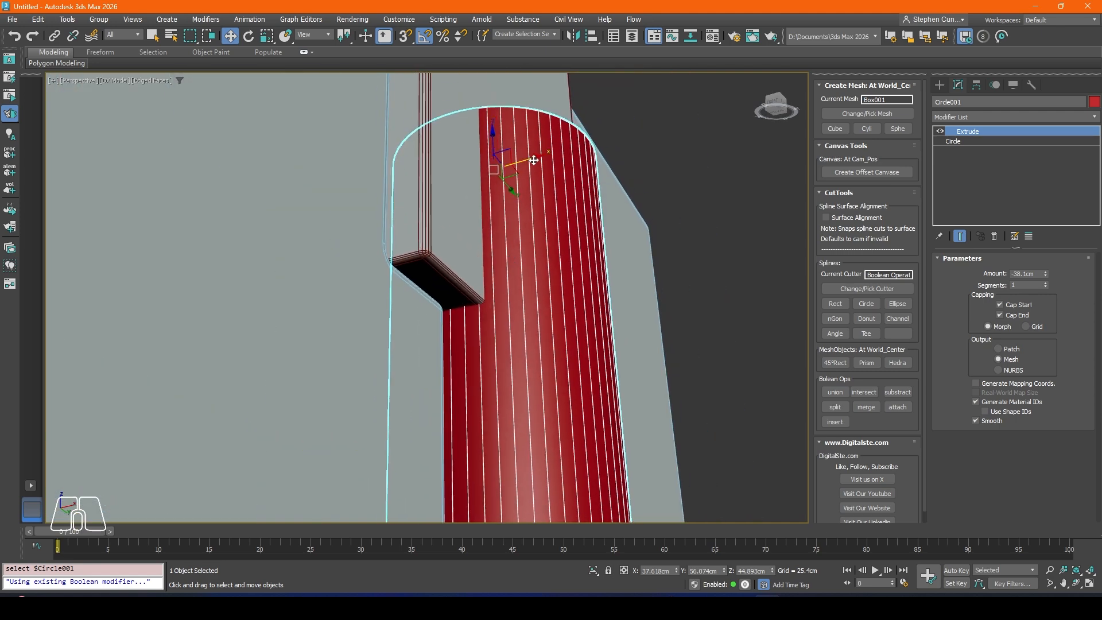
drag(534, 161, 540, 159)
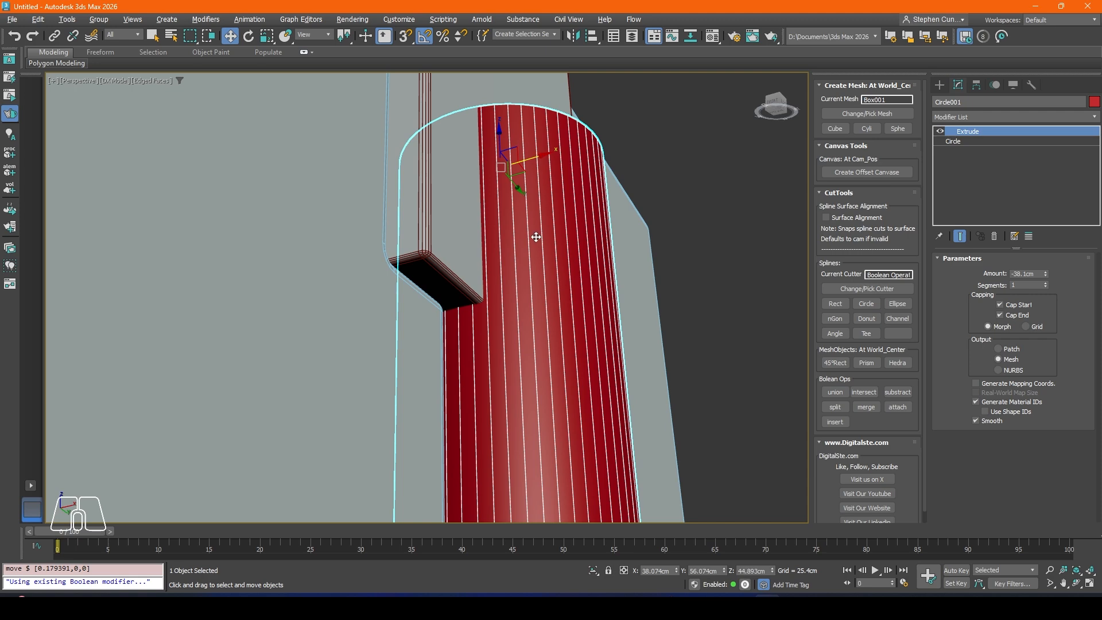
scroll(536, 237, down, 3)
alt+middle_drag(537, 237, 519, 192)
Step: Add the red cylinder as a Union operand in the inset block's existing Boolean modifier, and turn off edged faces
click(527, 190)
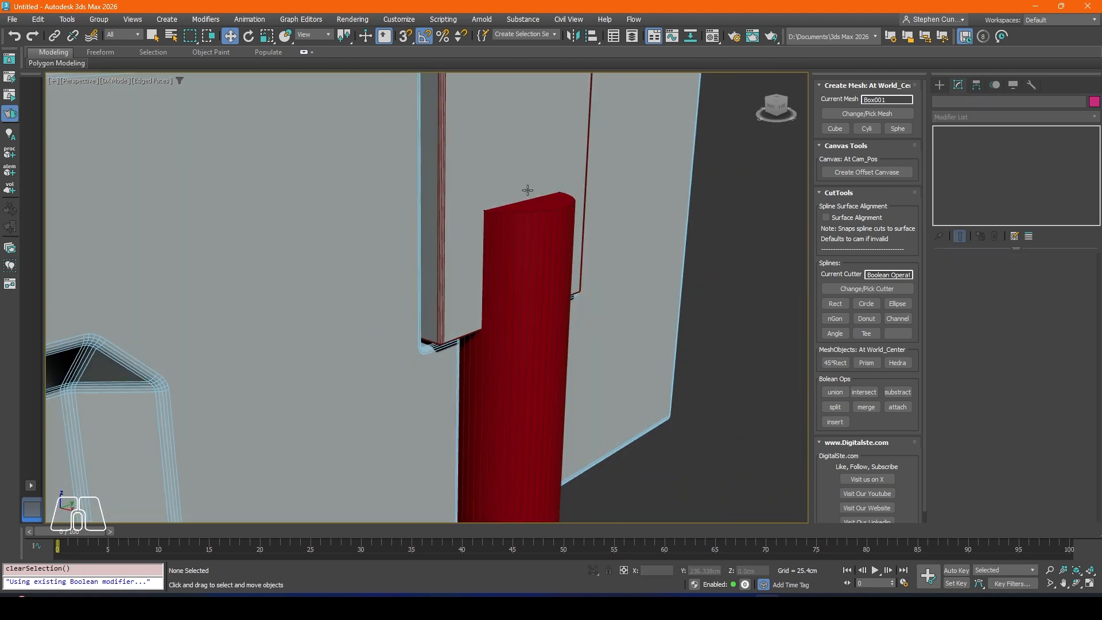
click(510, 167)
click(970, 161)
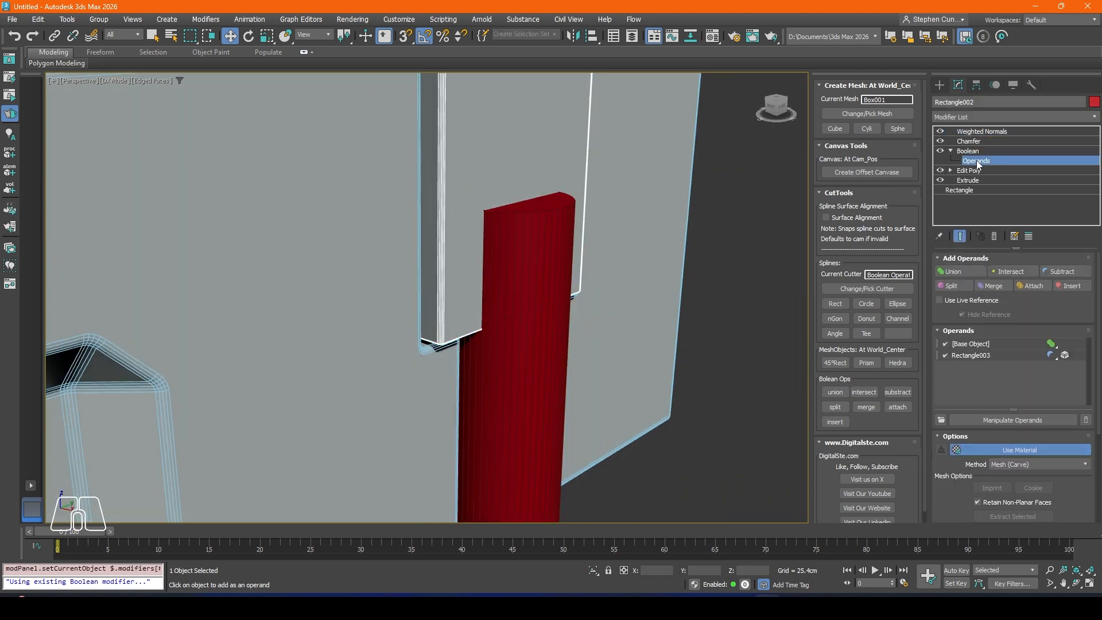
click(976, 271)
click(548, 263)
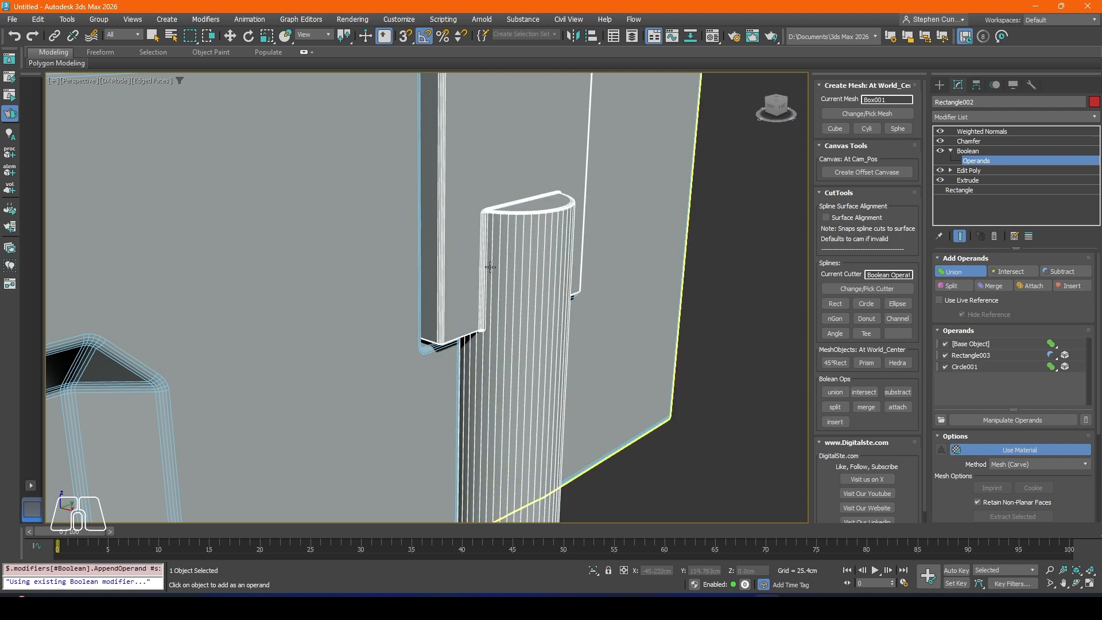
alt+middle_drag(492, 270, 482, 266)
scroll(484, 250, down, 6)
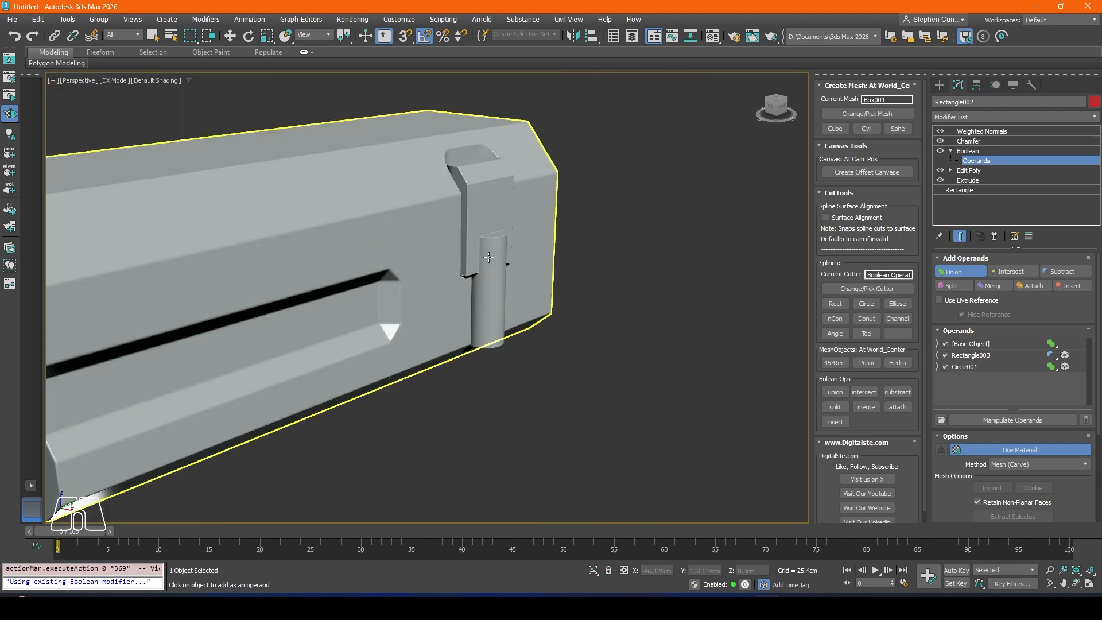
alt+middle_drag(488, 254, 405, 310)
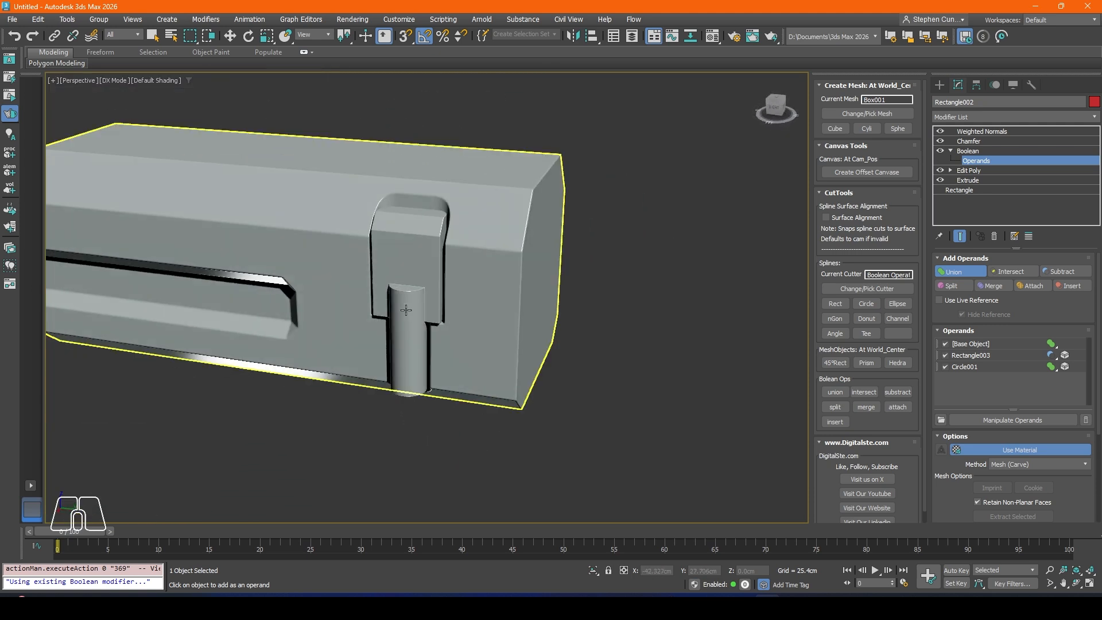
alt+middle_drag(433, 244, 447, 281)
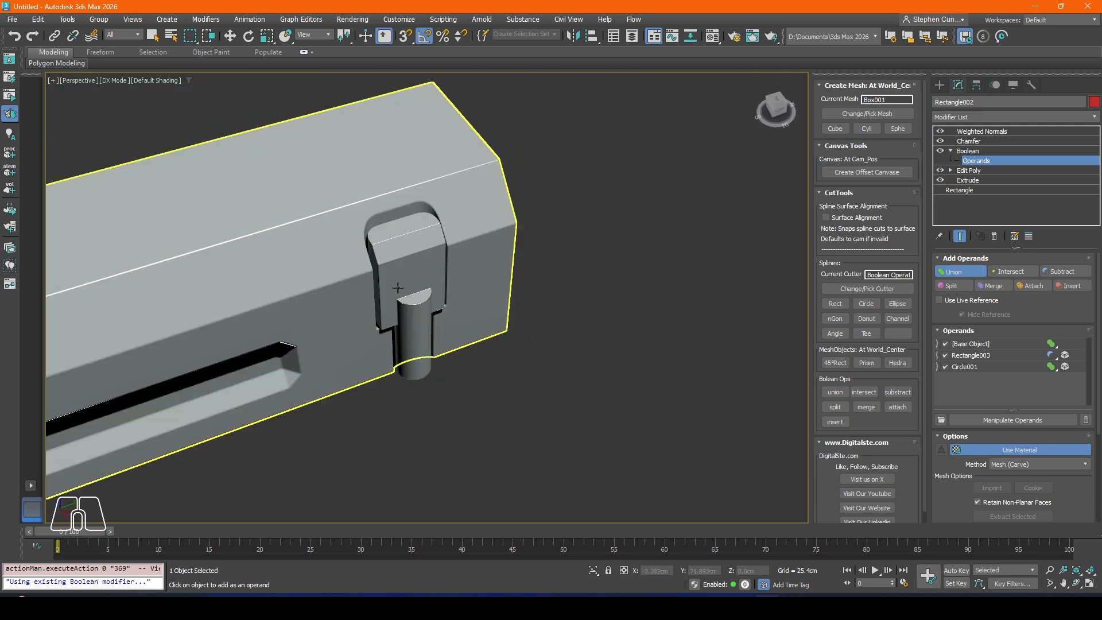
Step: Try to clone the inset block with its cylinder along X as a copy
click(418, 300)
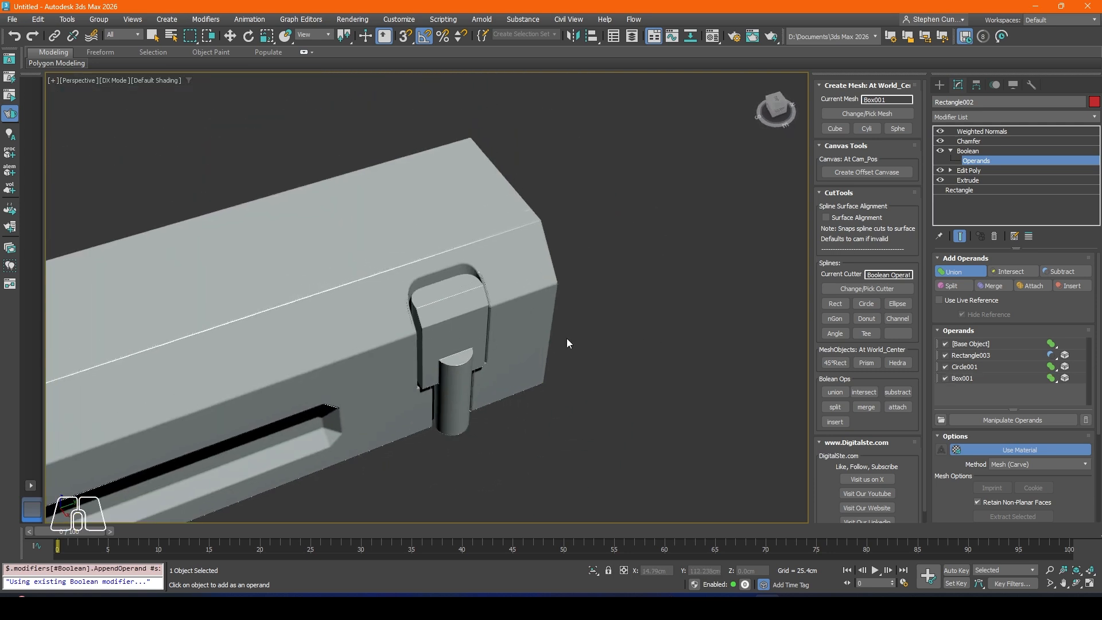
click(974, 152)
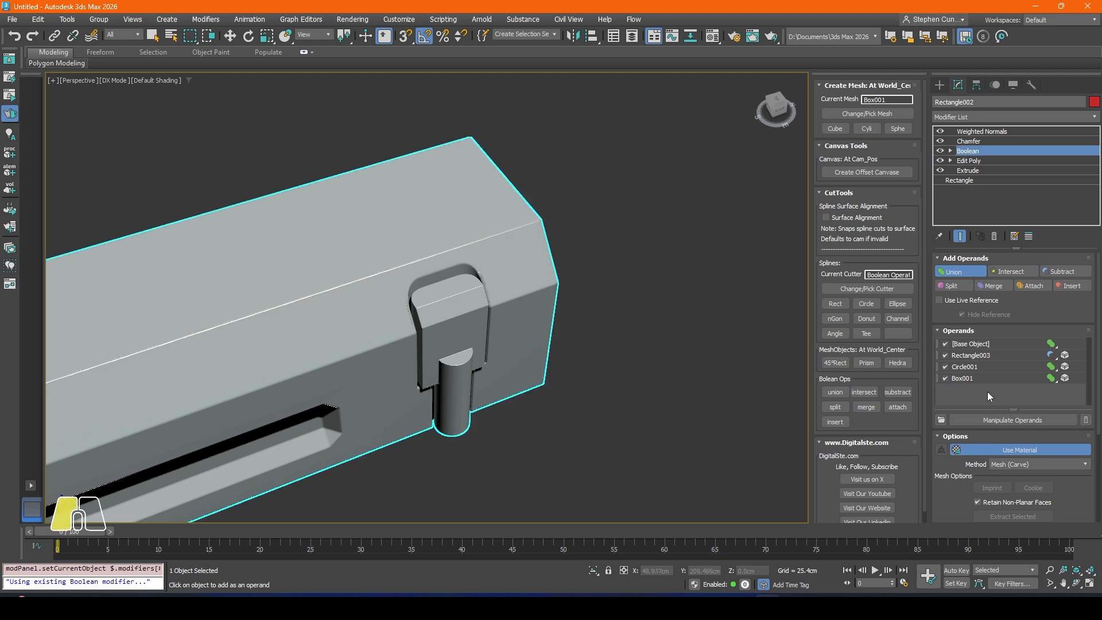
click(233, 37)
scroll(397, 297, down, 5)
alt+middle_drag(397, 298, 441, 310)
click(446, 313)
click(413, 272)
alt+middle_drag(413, 273, 469, 331)
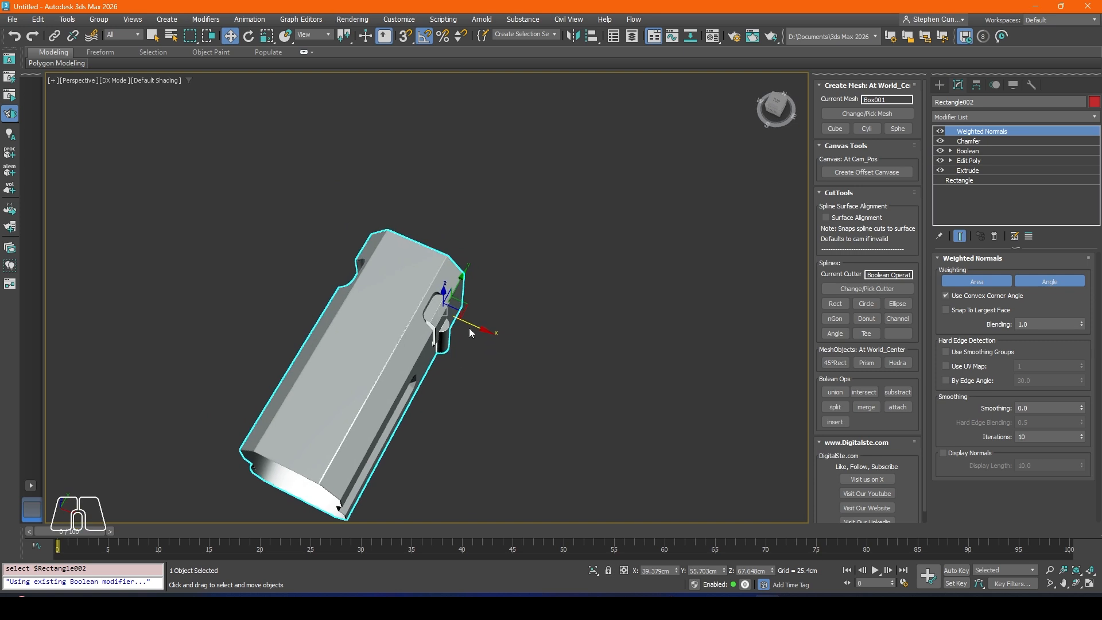
shift+drag(474, 328, 441, 316)
click(597, 349)
click(580, 377)
click(440, 325)
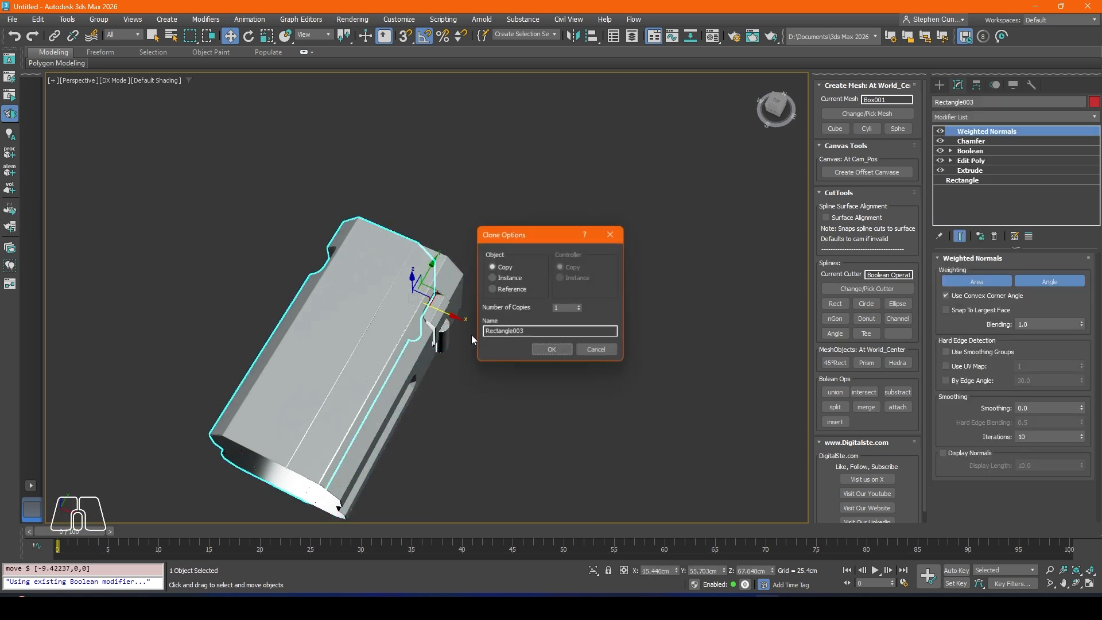
click(585, 350)
Step: Examine the inset block and cylinder from several angles and check which geometry is selected together with them
mouse_move(525, 404)
alt+middle_down()
mouse_move(475, 386)
mouse_move(460, 351)
alt+middle_up()
scroll(460, 347, up, 5)
click(642, 344)
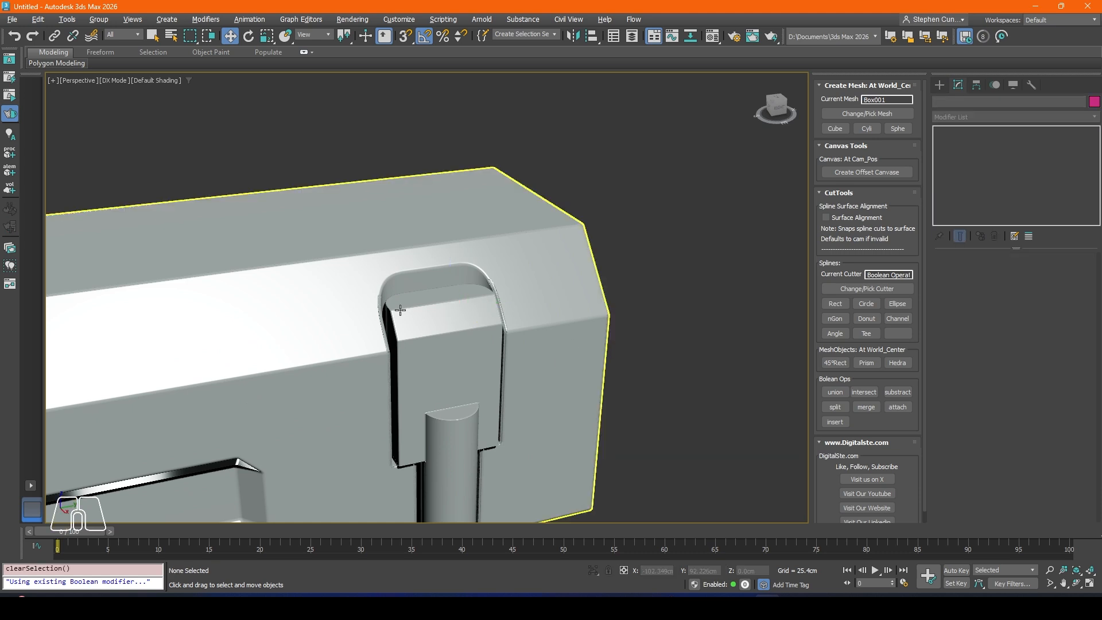
click(445, 358)
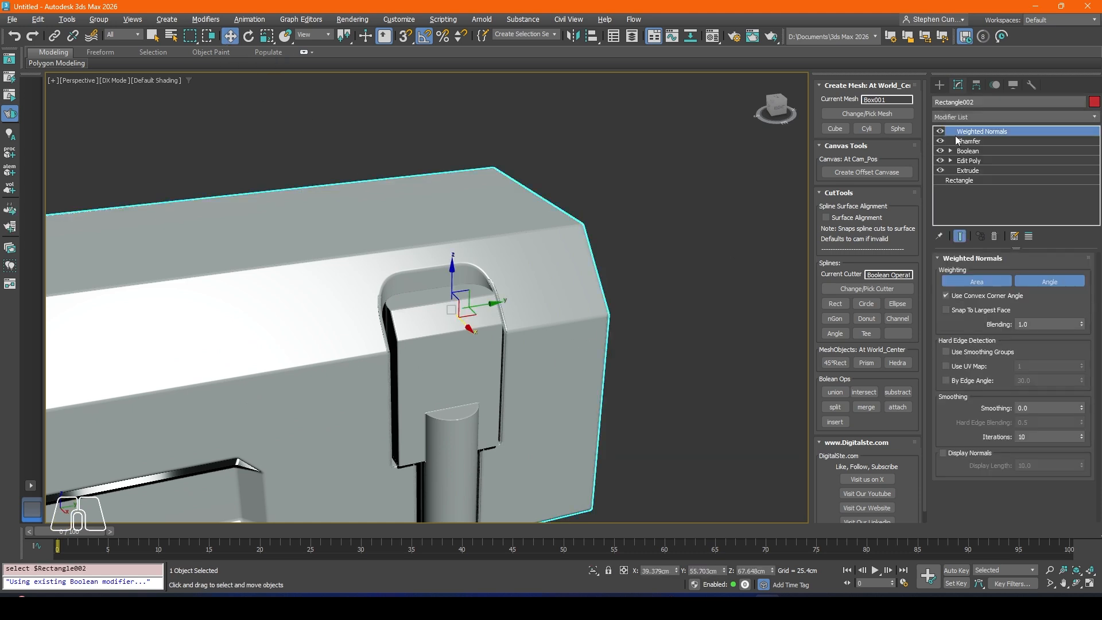
click(718, 269)
click(453, 359)
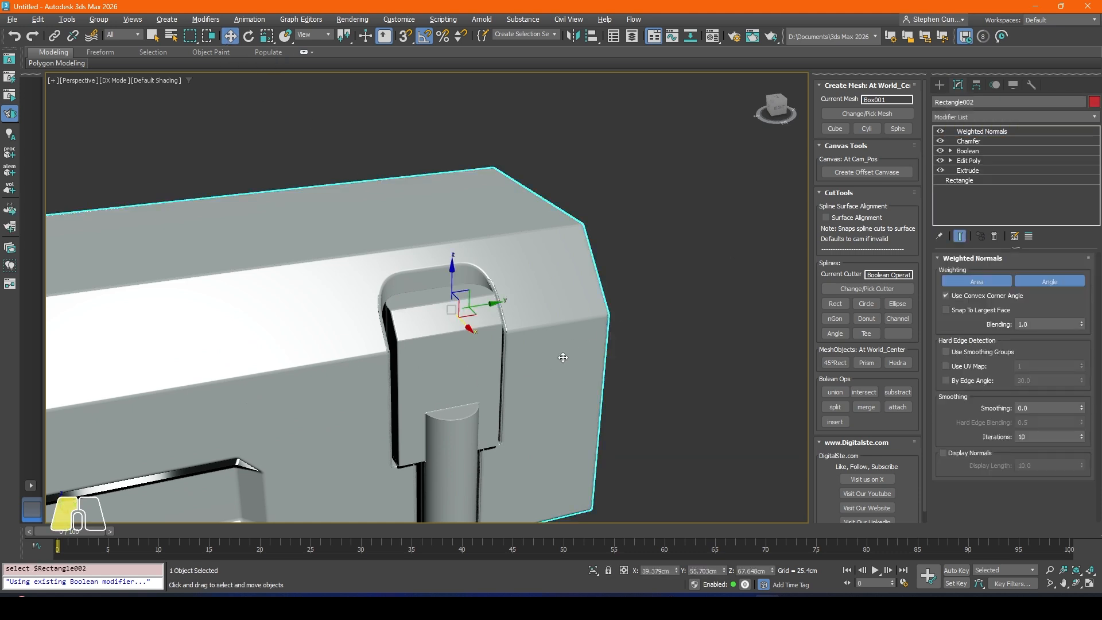
scroll(476, 369, down, 4)
mouse_move(475, 369)
alt+middle_down()
mouse_move(451, 371)
mouse_move(458, 359)
alt+middle_up()
right_click(479, 367)
click(440, 298)
click(534, 287)
click(447, 382)
click(459, 359)
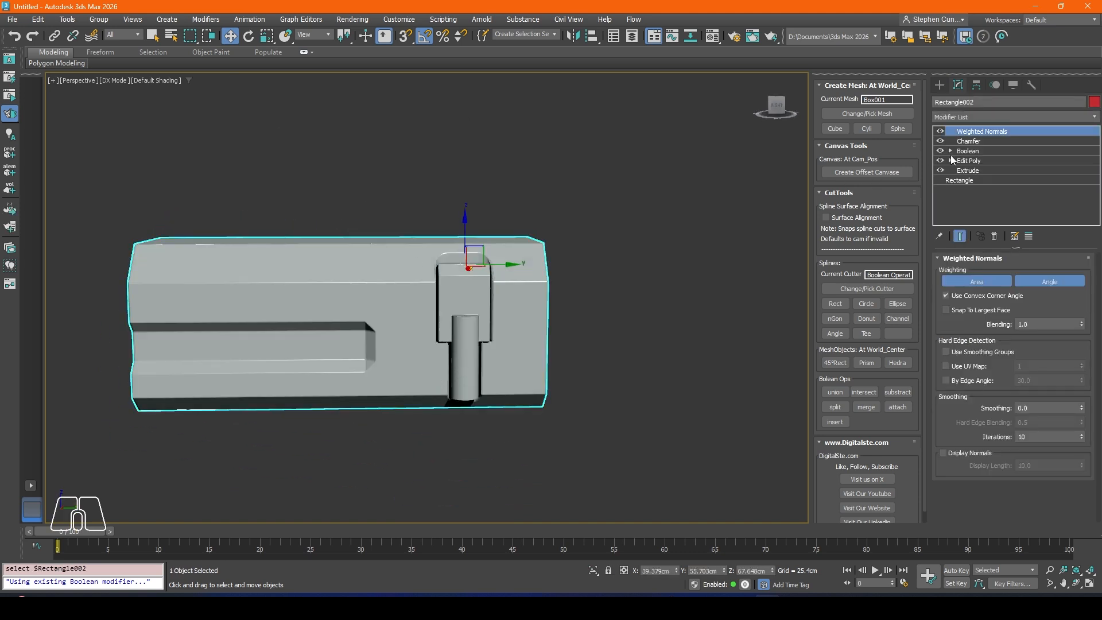
click(789, 205)
click(505, 290)
alt+middle_drag(505, 291, 240, 299)
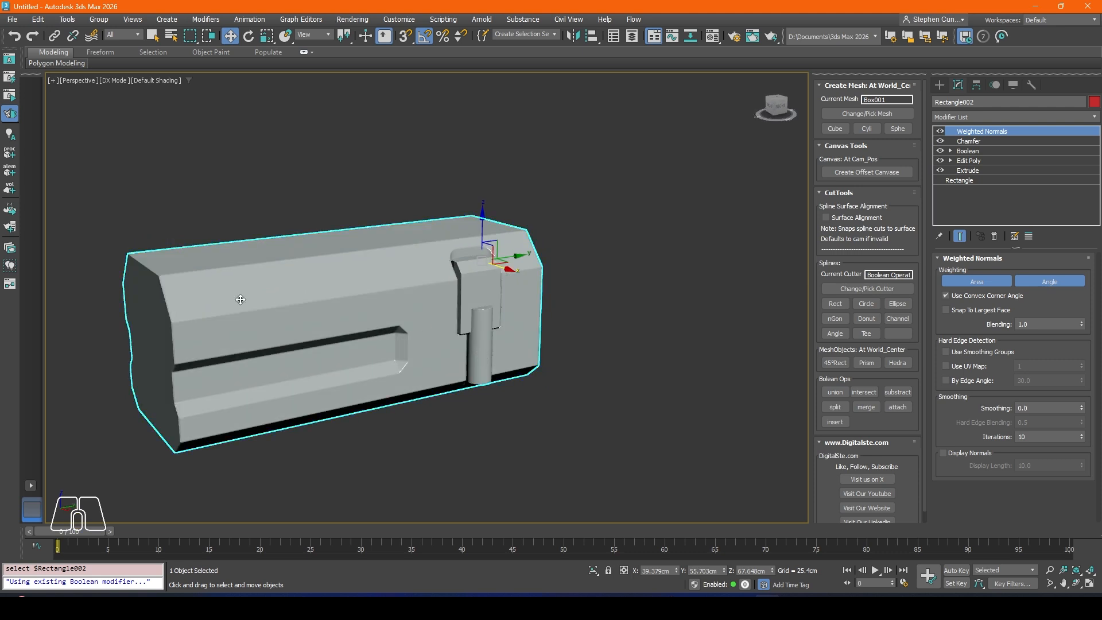
Step: Hide the unselected objects and then the selected mesh to test what belongs to it, and undo hiding the selection
right_click(515, 240)
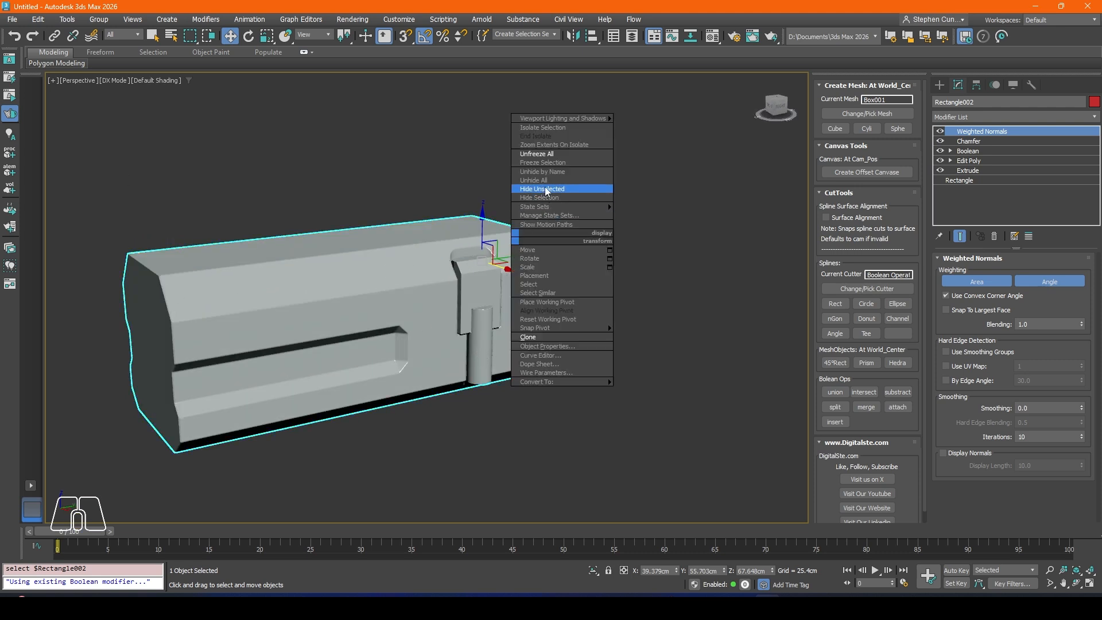
click(602, 191)
right_click(406, 263)
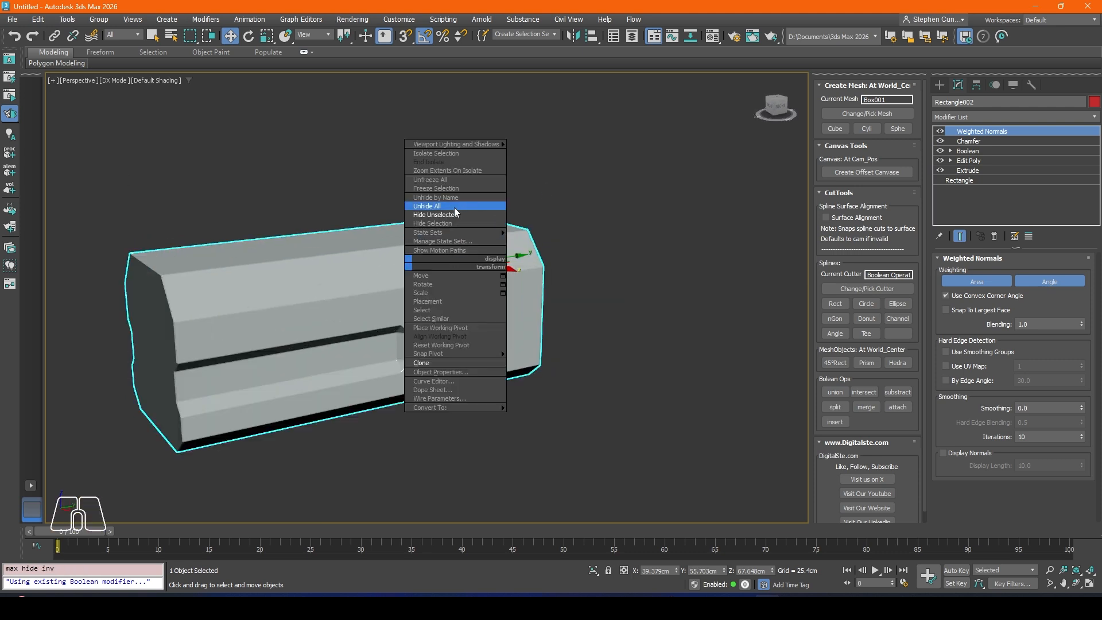
click(432, 224)
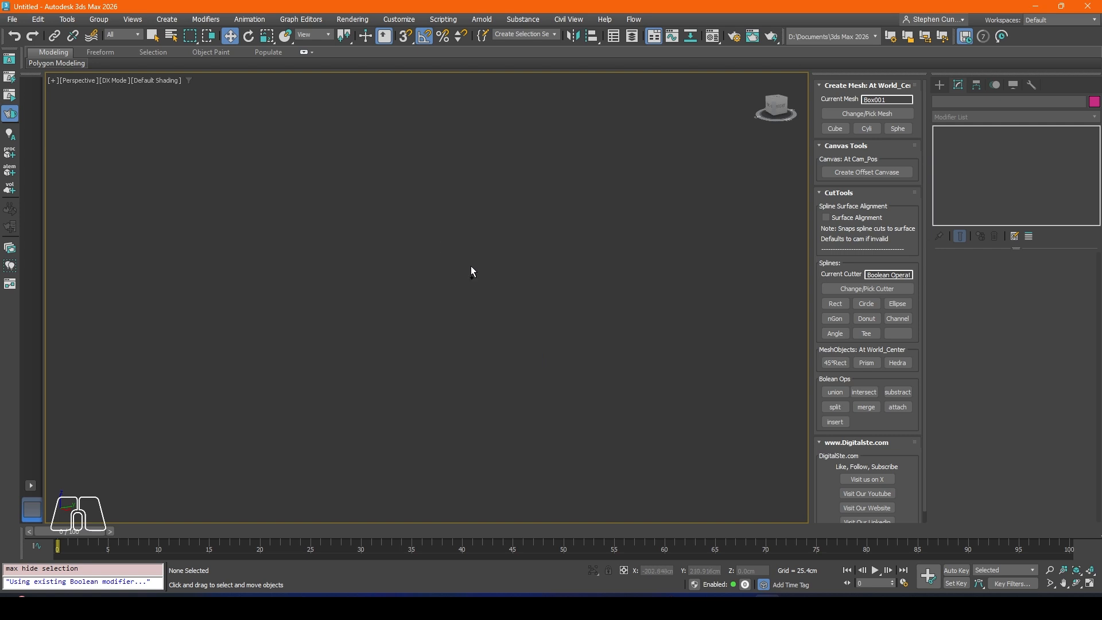
key(ctrl+z)
alt+middle_drag(487, 298, 493, 308)
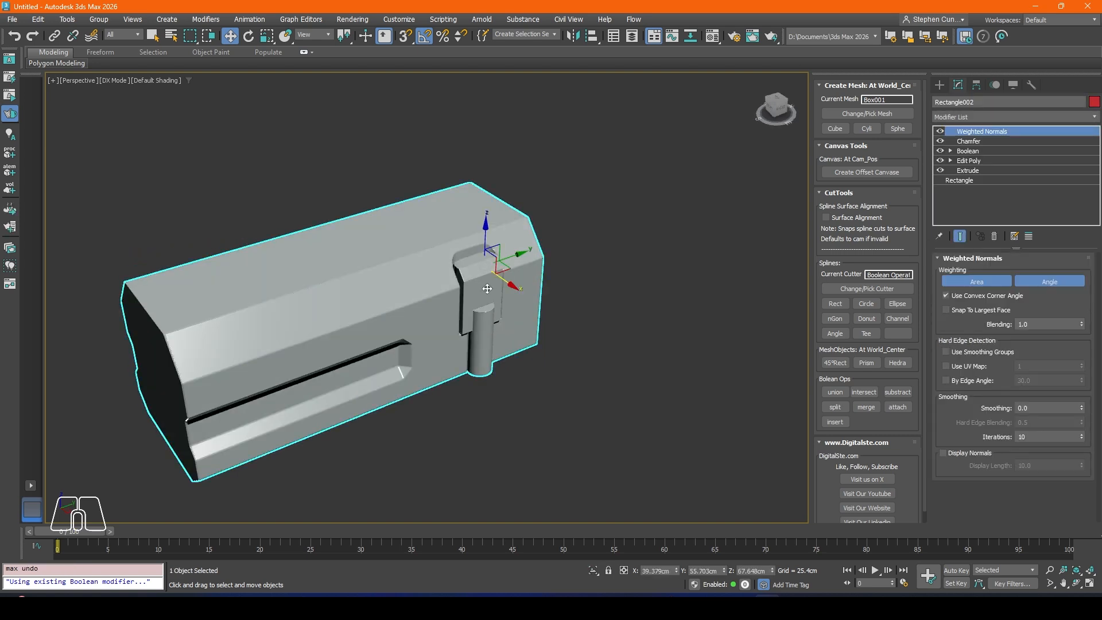
Step: Undo back through the hiding and the accidental union of the main body with the inset block, and reselect the block
key(ctrl+z)
click(487, 288)
scroll(487, 291, up, 5)
key(ctrl+z)
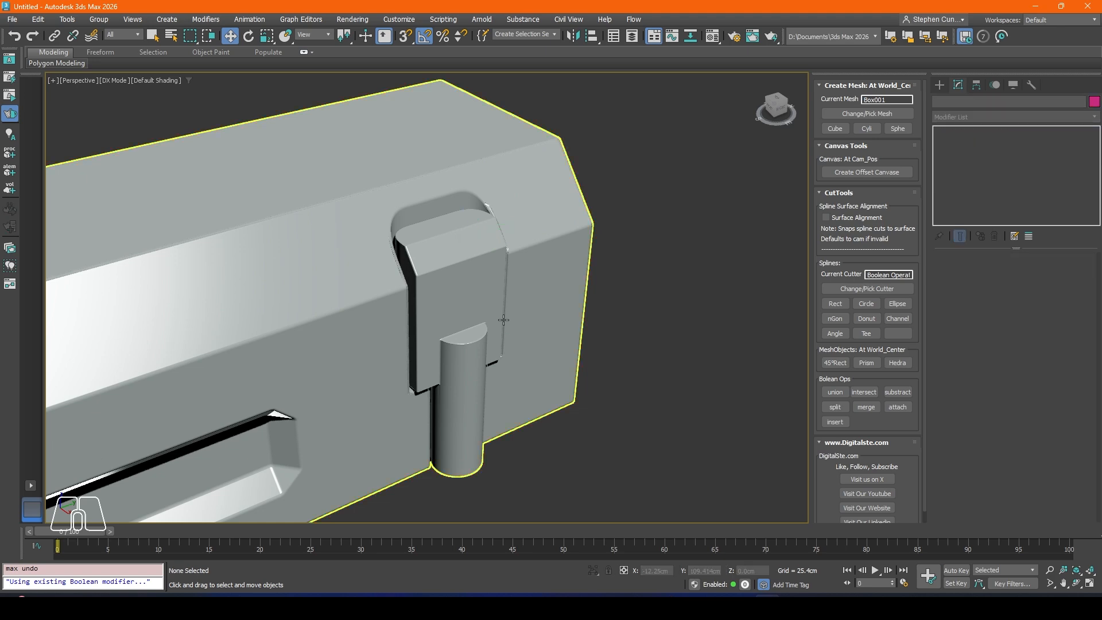
click(500, 318)
alt+middle_drag(470, 298, 483, 224)
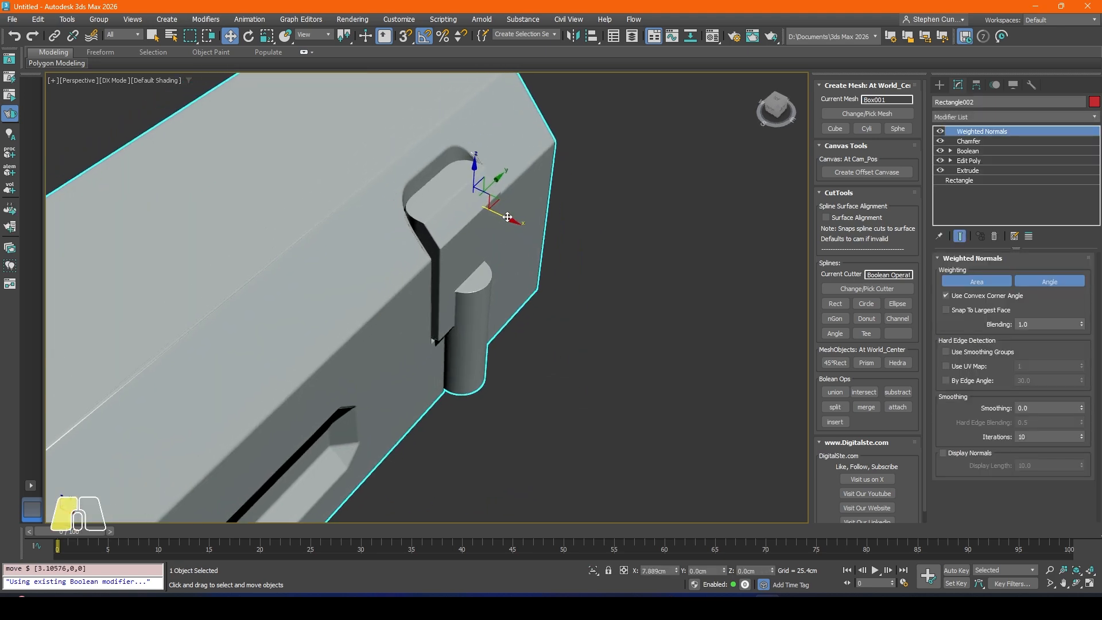
key(ctrl+z)
click(508, 253)
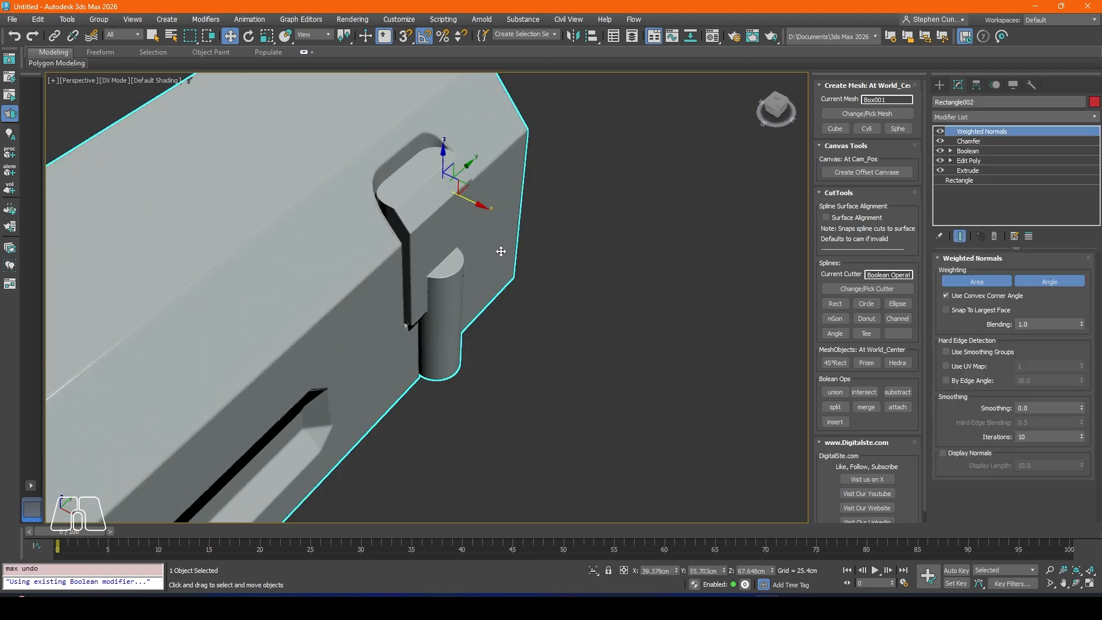
Step: Slide the inset block and its cylinder out along X and back into the recess to test them as one separate piece
drag(484, 205, 512, 218)
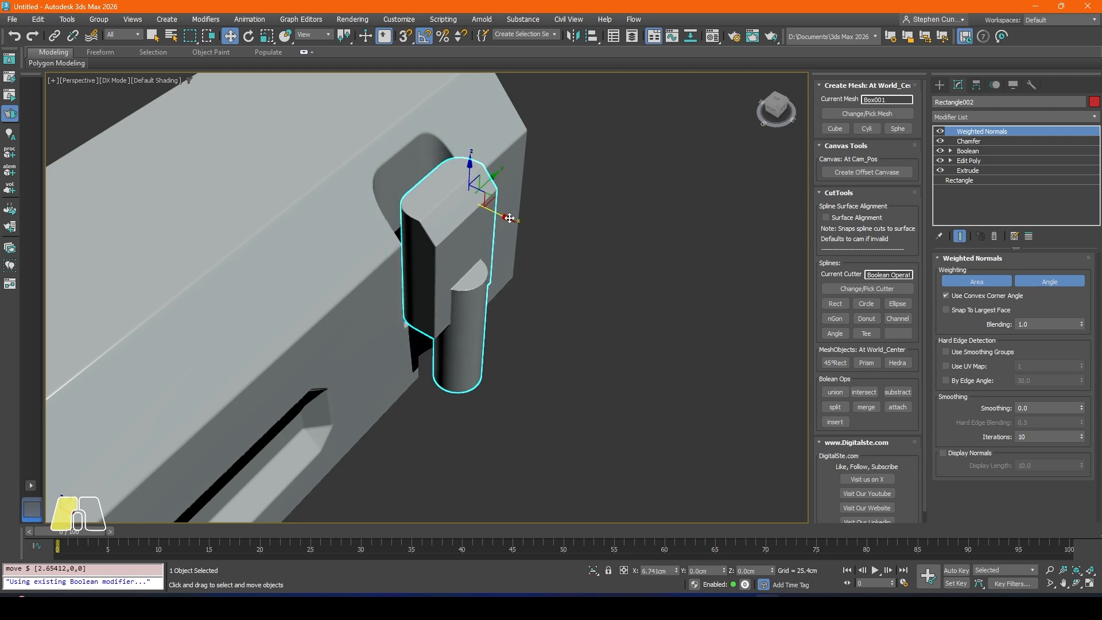
alt+middle_drag(543, 288, 494, 251)
middle_drag(494, 251, 547, 316)
key(ctrl+z)
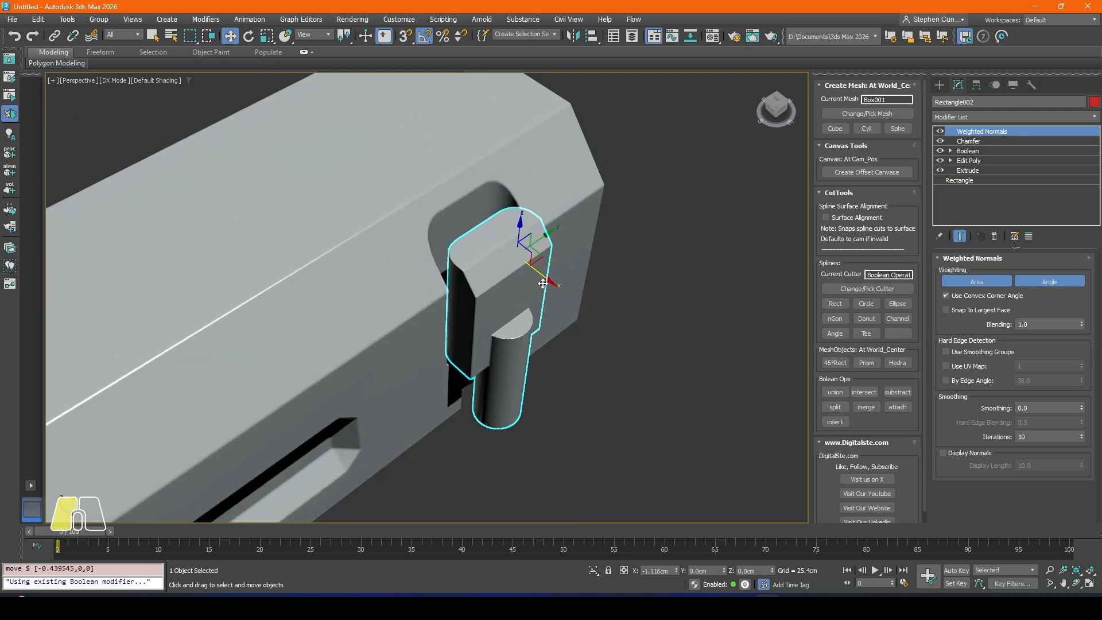
alt+middle_drag(476, 285, 495, 300)
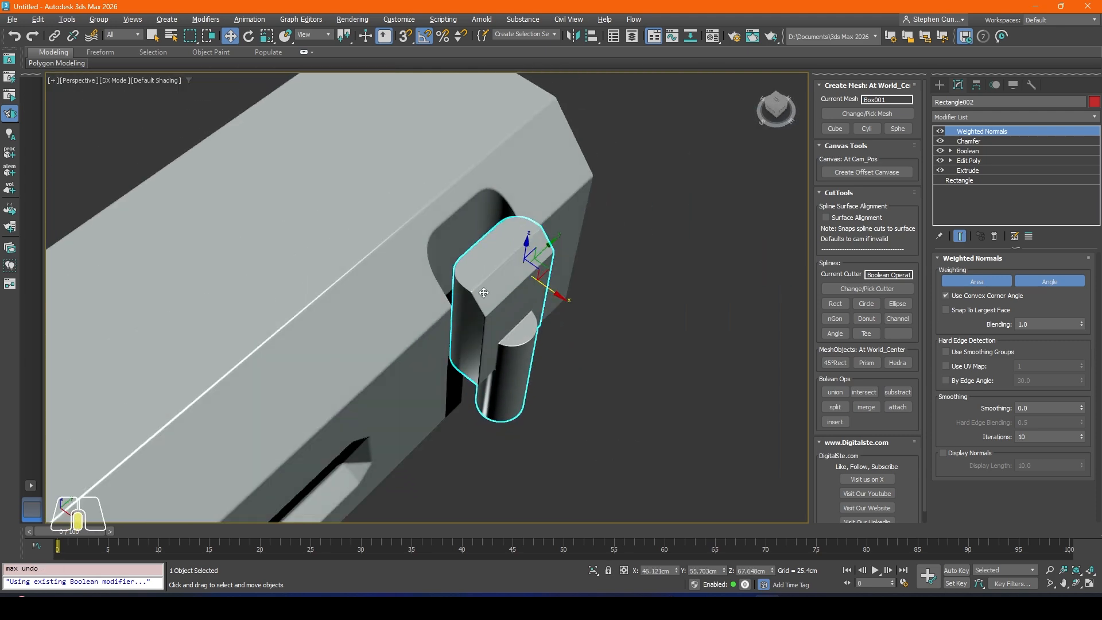
drag(557, 295, 516, 293)
Step: Clone the inset block with its cylinder as a copy on the body's opposite side at X about -38.99 cm, and mirror it
alt+middle_drag(516, 293, 567, 310)
shift+drag(586, 304, 355, 267)
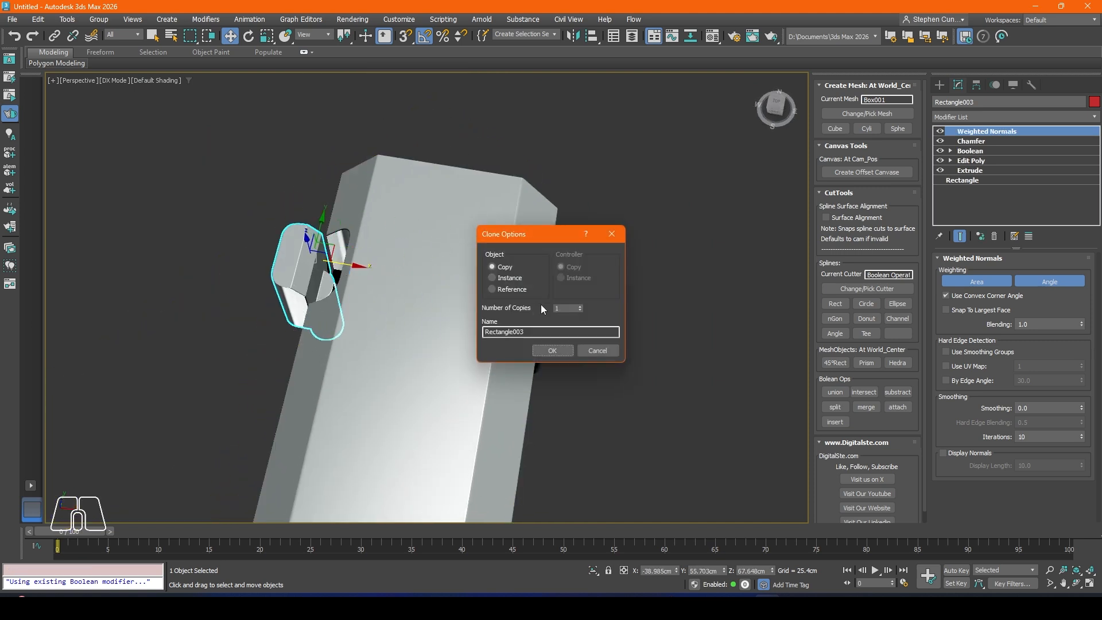
click(550, 353)
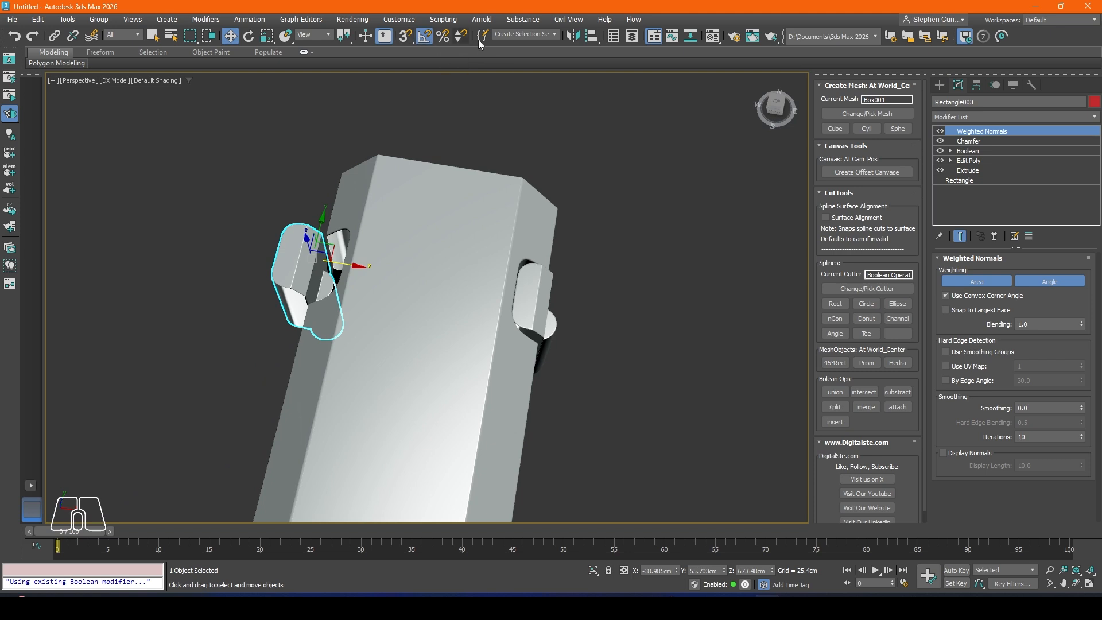
click(573, 37)
click(520, 390)
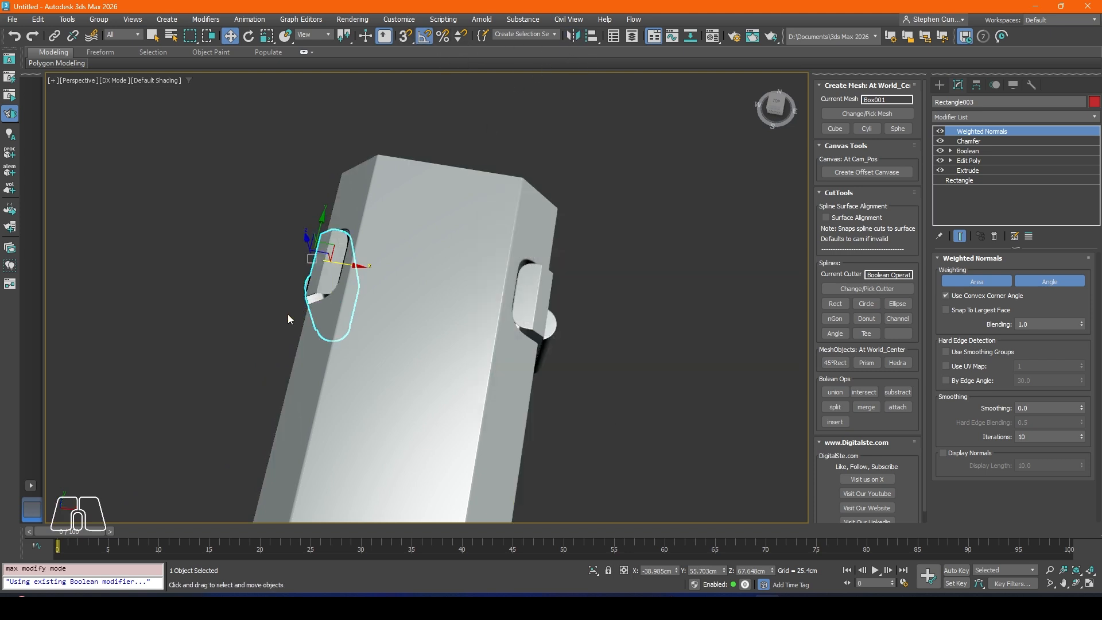
Step: Select the inset block and its mirrored copy on the body's opposite side together
alt+middle_drag(287, 314, 436, 239)
click(386, 119)
alt+middle_drag(387, 119, 533, 198)
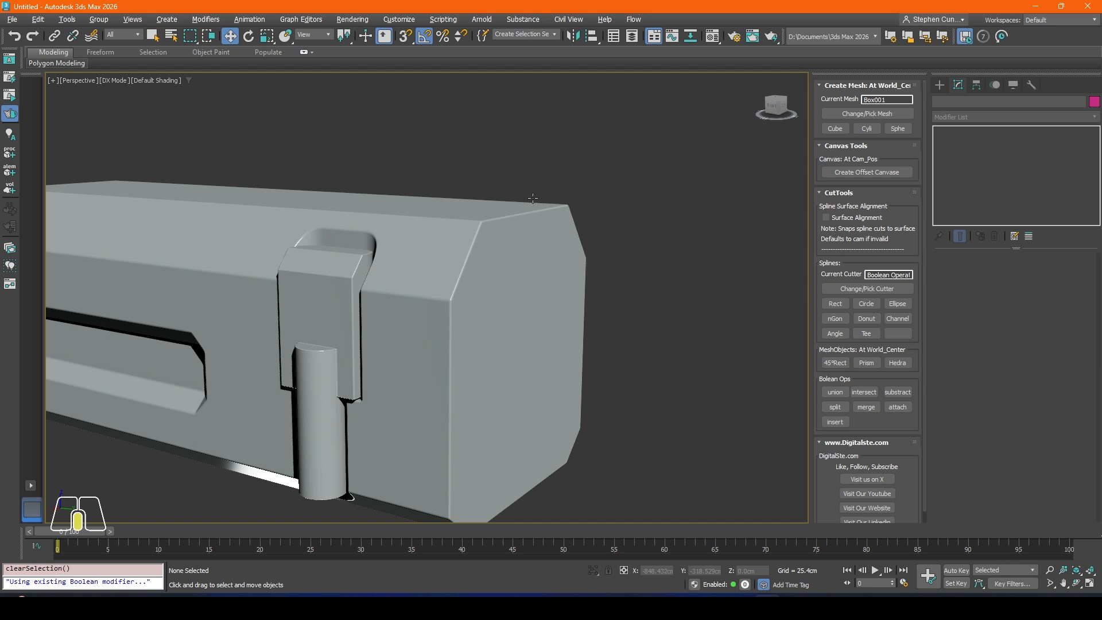
click(338, 287)
alt+middle_drag(339, 287, 471, 310)
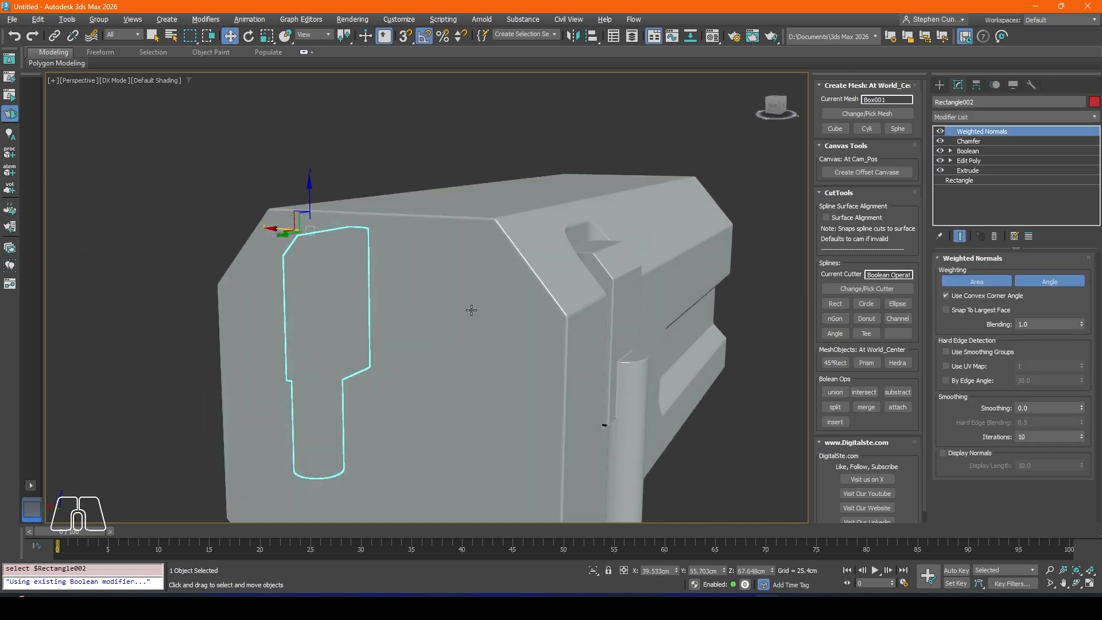
ctrl+click(617, 344)
drag(457, 325, 457, 311)
Step: Try to slide the two inset blocks along the body together, and undo back through the changes
click(379, 160)
scroll(380, 163, down, 5)
alt+middle_drag(531, 269, 427, 270)
click(313, 226)
alt+middle_drag(261, 229, 498, 285)
key(ctrl+z)
key(ctrl+z)
key(ctrl+z)
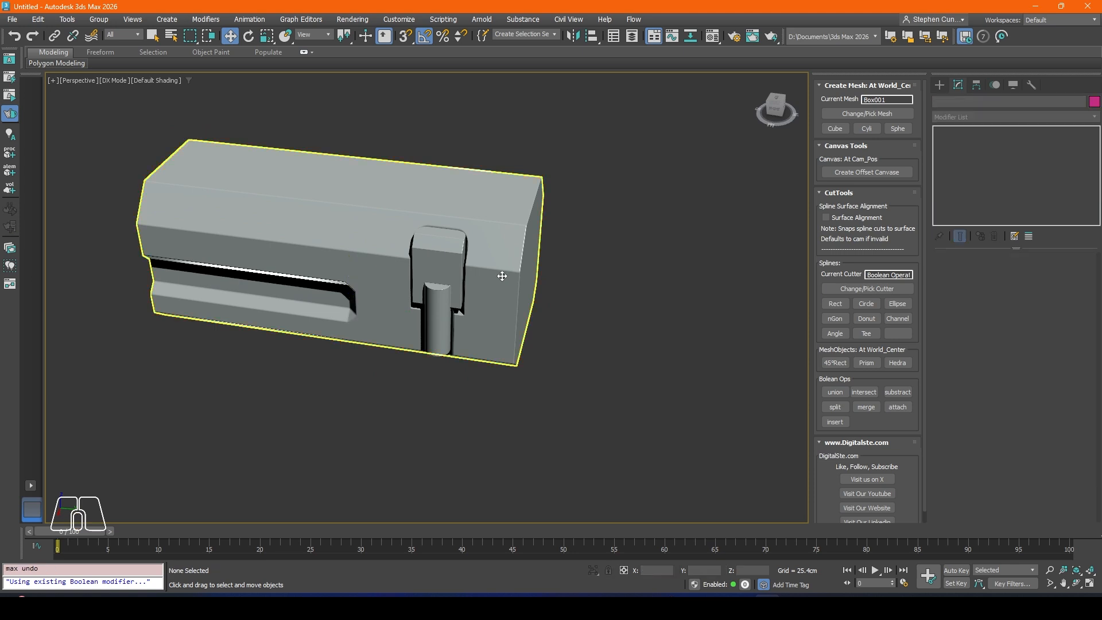
Step: Move the recess cutter, operand Rectangle003 in the body's Boolean, along Y to about 39.8 cm and deselect it
alt+middle_drag(482, 337, 479, 312)
click(582, 321)
alt+middle_drag(581, 325, 438, 287)
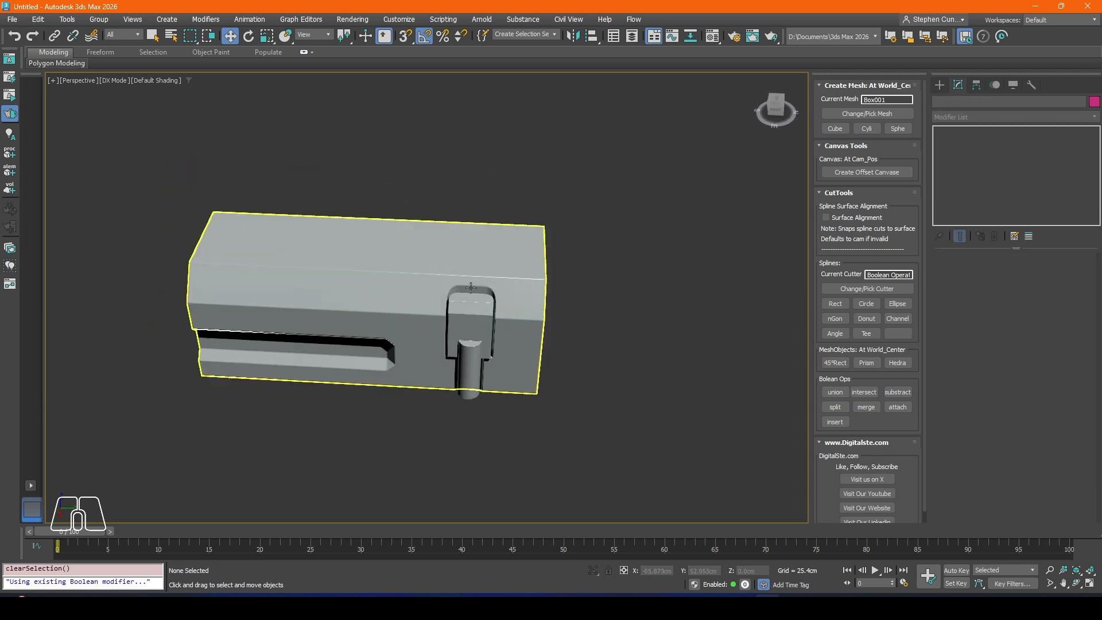
scroll(471, 294, up, 5)
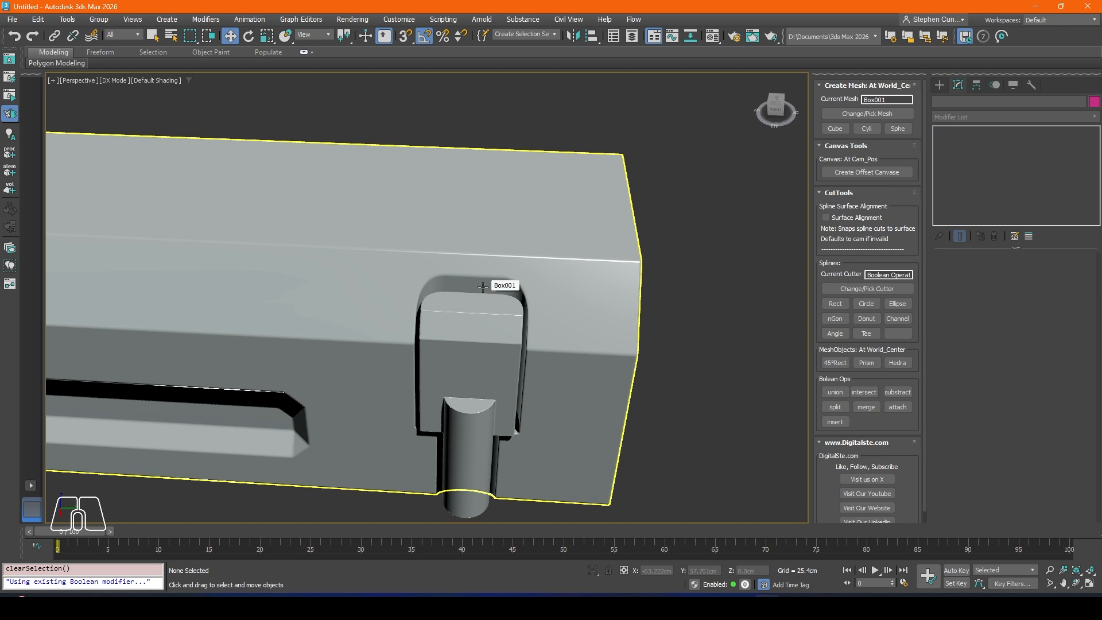
click(478, 285)
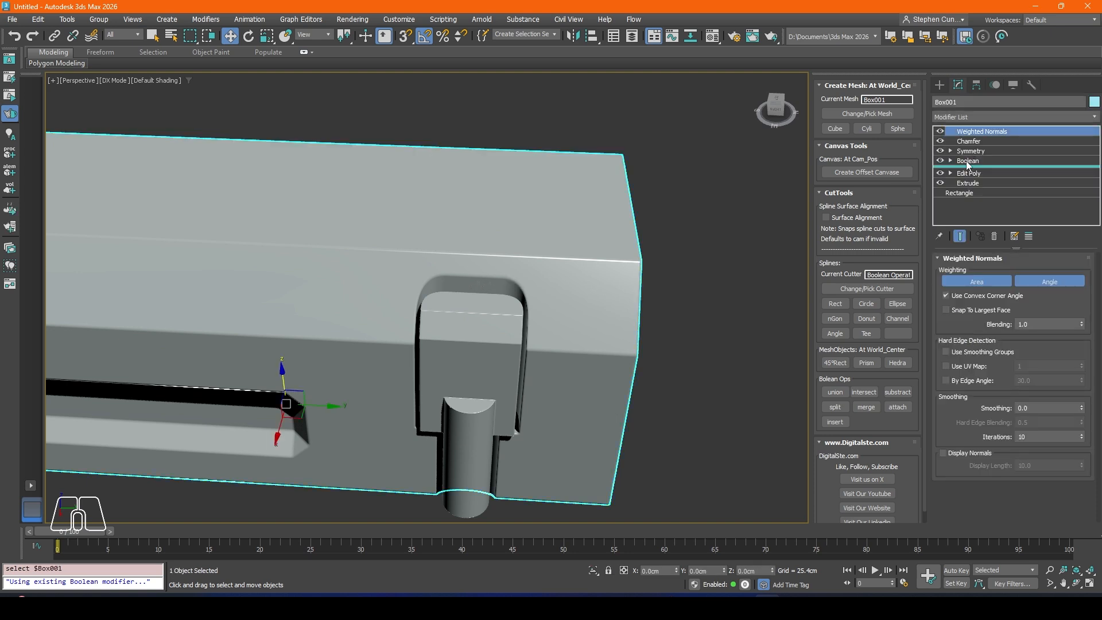
click(968, 161)
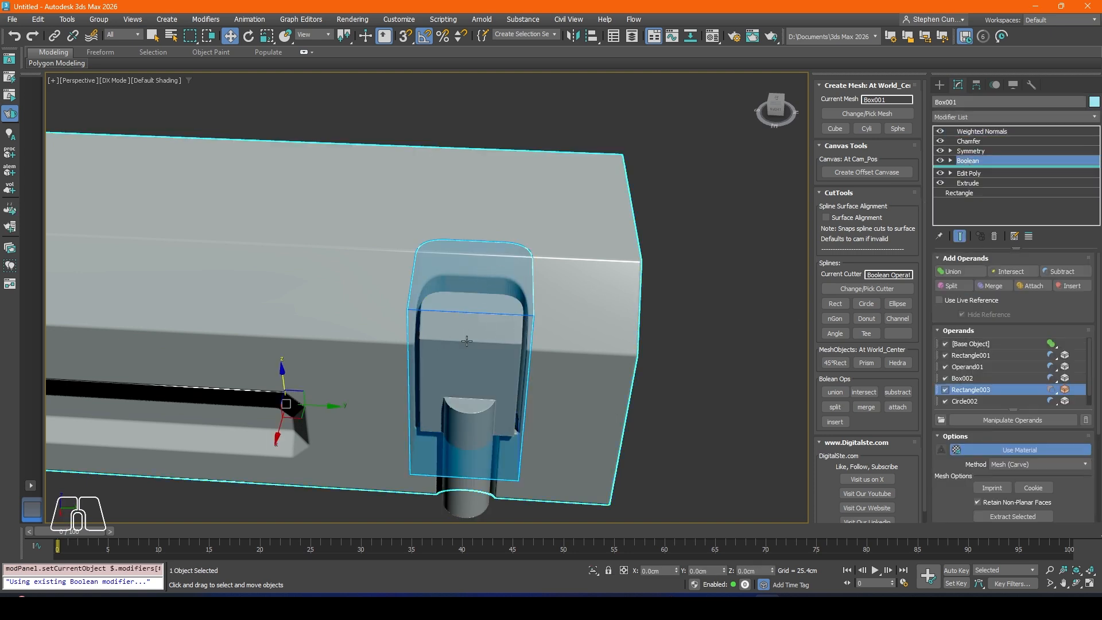
click(971, 380)
click(971, 390)
middle_drag(556, 366, 582, 353)
drag(547, 265, 475, 267)
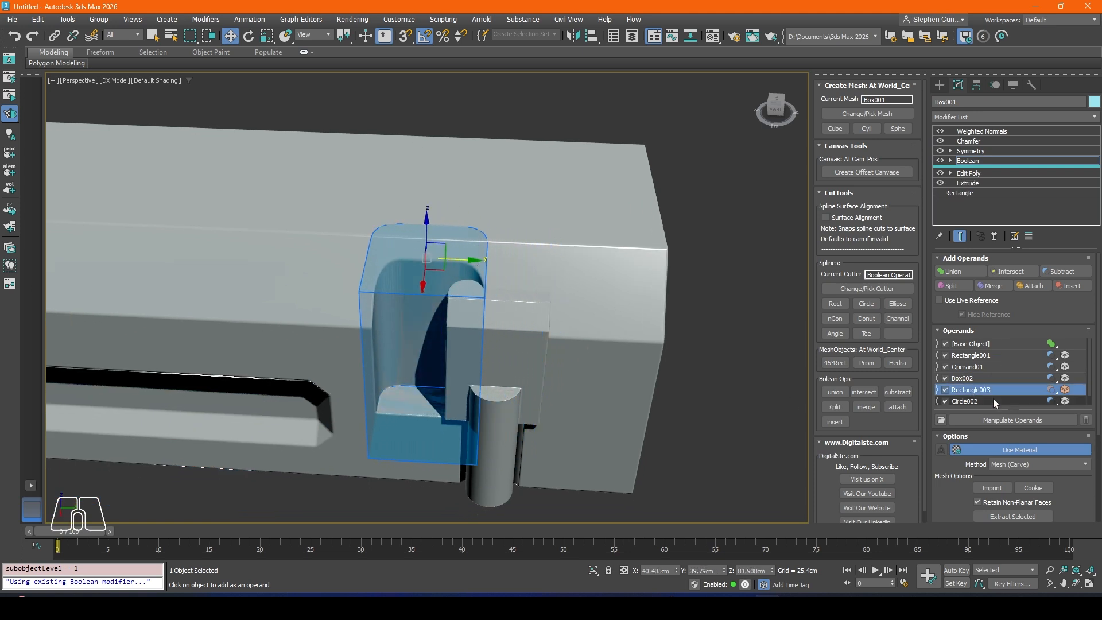
drag(1014, 408, 1018, 455)
click(1000, 434)
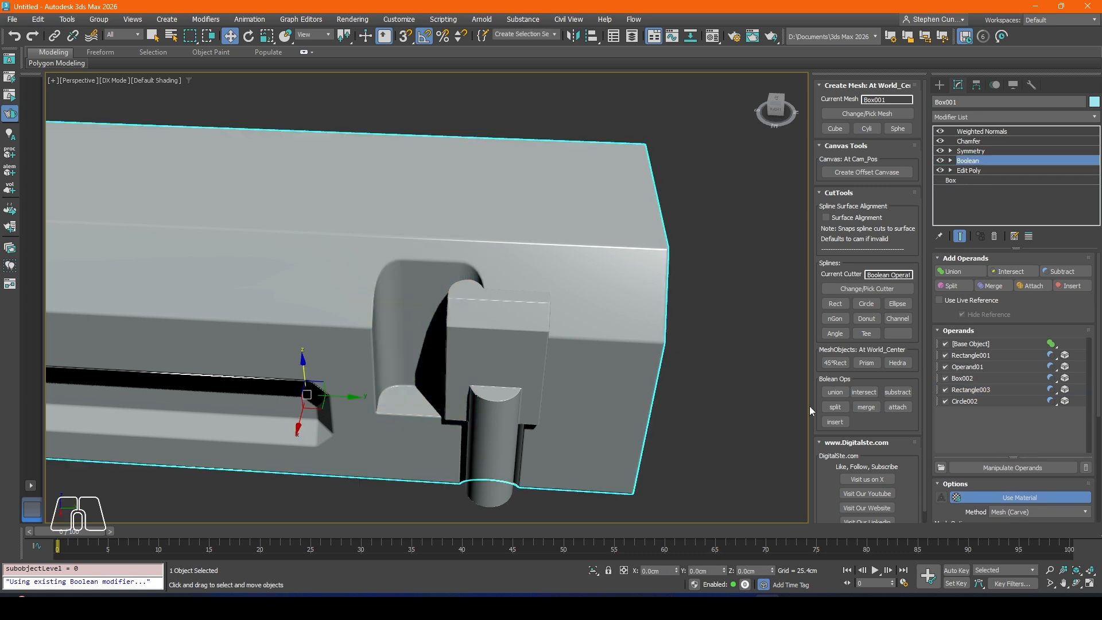
Step: Try sliding the inset block along Y toward the shifted recess, and undo both the block and recess cutter moves
click(516, 366)
drag(545, 311, 475, 310)
key(ctrl+z)
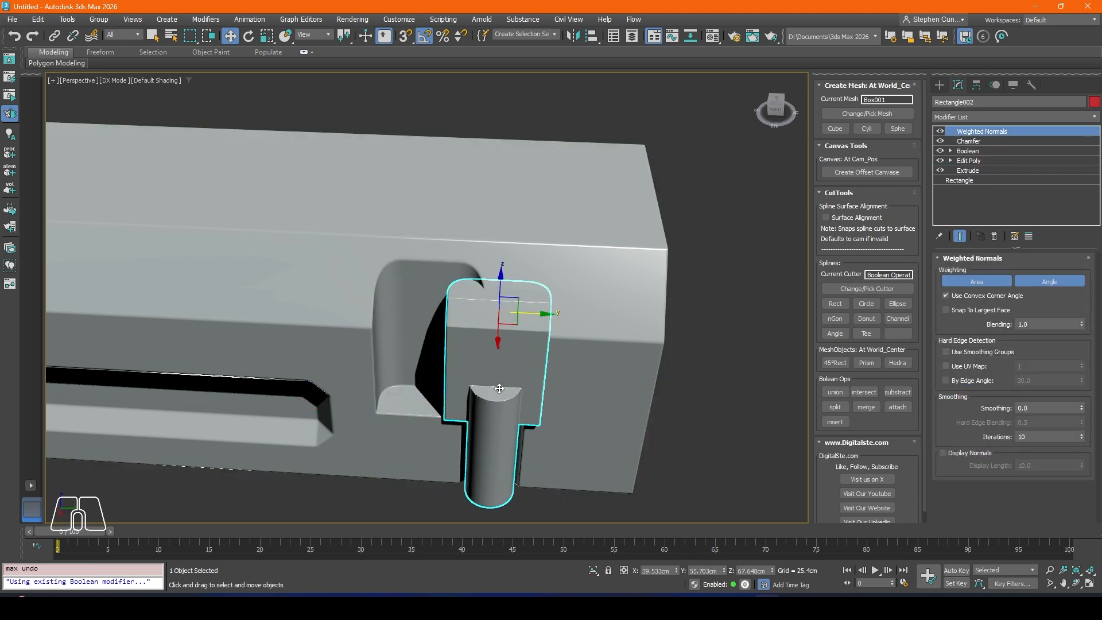
mouse_move(485, 313)
alt+middle_down()
mouse_move(511, 468)
mouse_move(475, 320)
alt+middle_up()
key(ctrl+z)
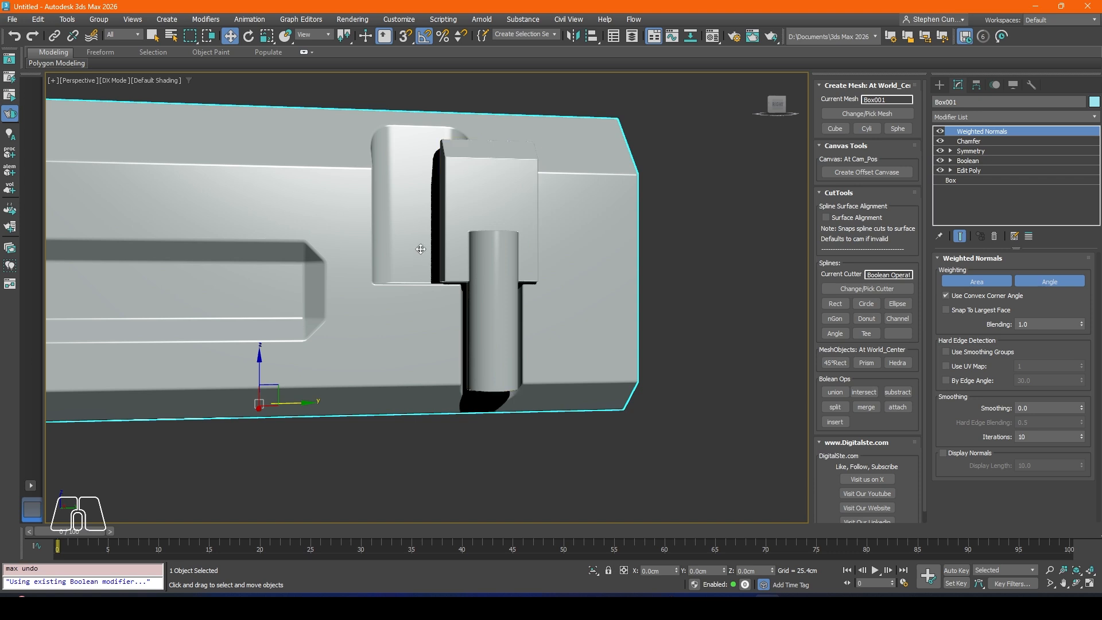
Step: Move the recess operands Rectangle003 and Circle002 in the body's Boolean together along Y toward the side slot, and return to the top level
alt+middle_drag(416, 241, 506, 307)
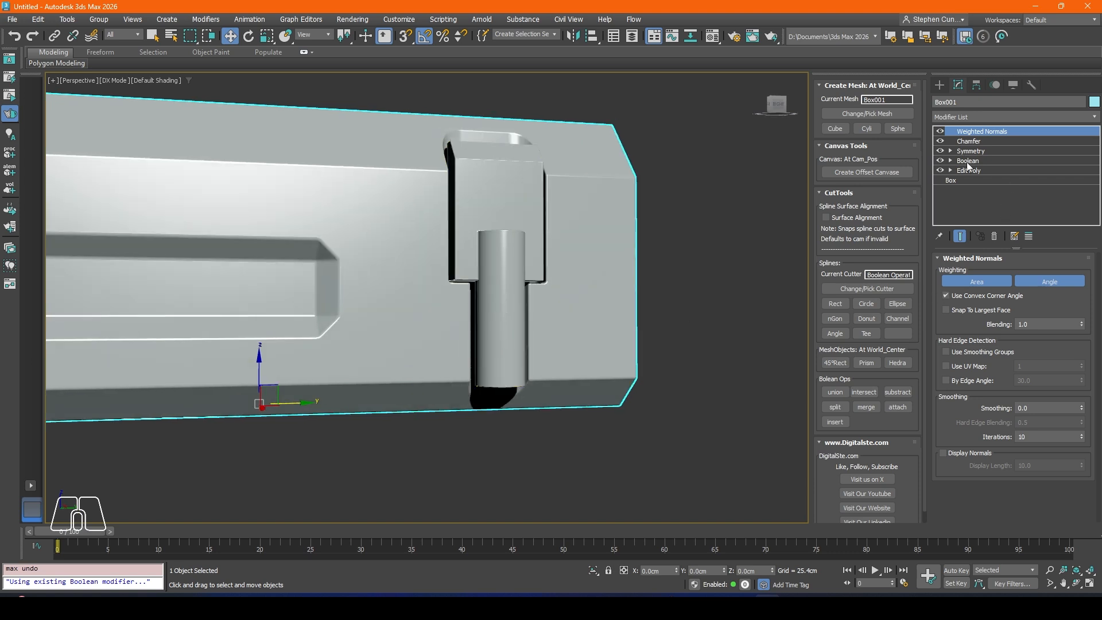
click(968, 161)
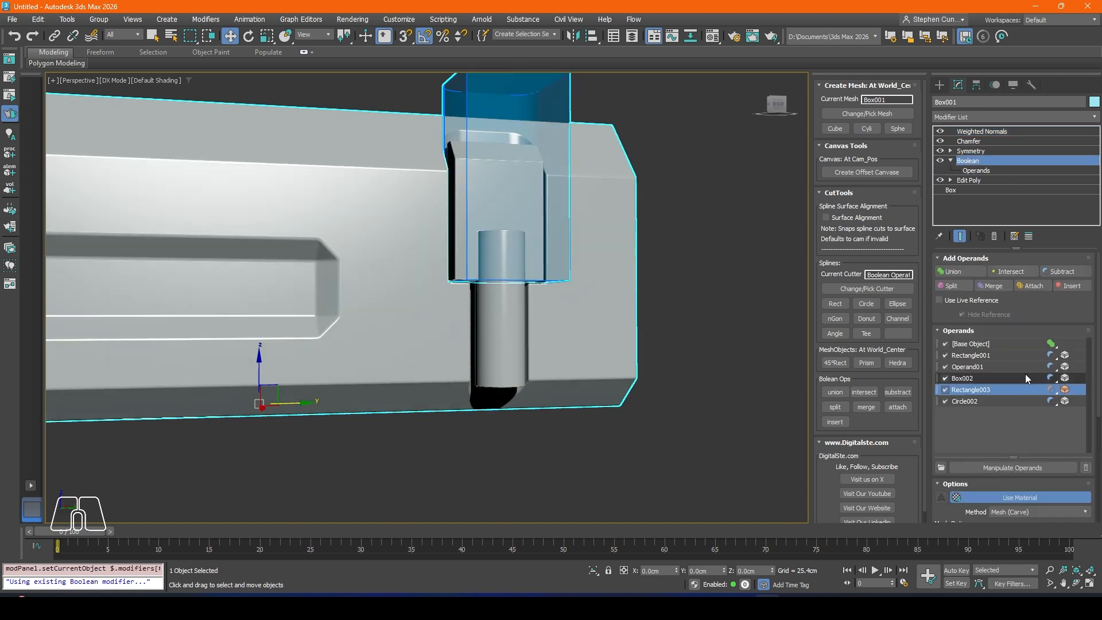
ctrl+click(983, 401)
alt+middle_drag(494, 189, 528, 147)
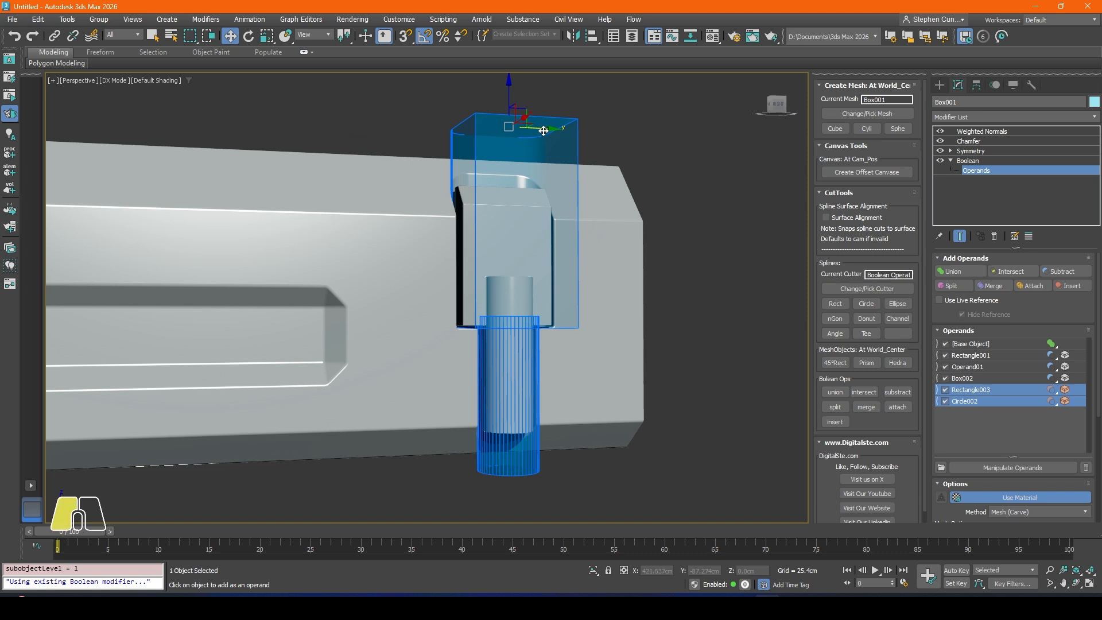
drag(543, 131, 470, 133)
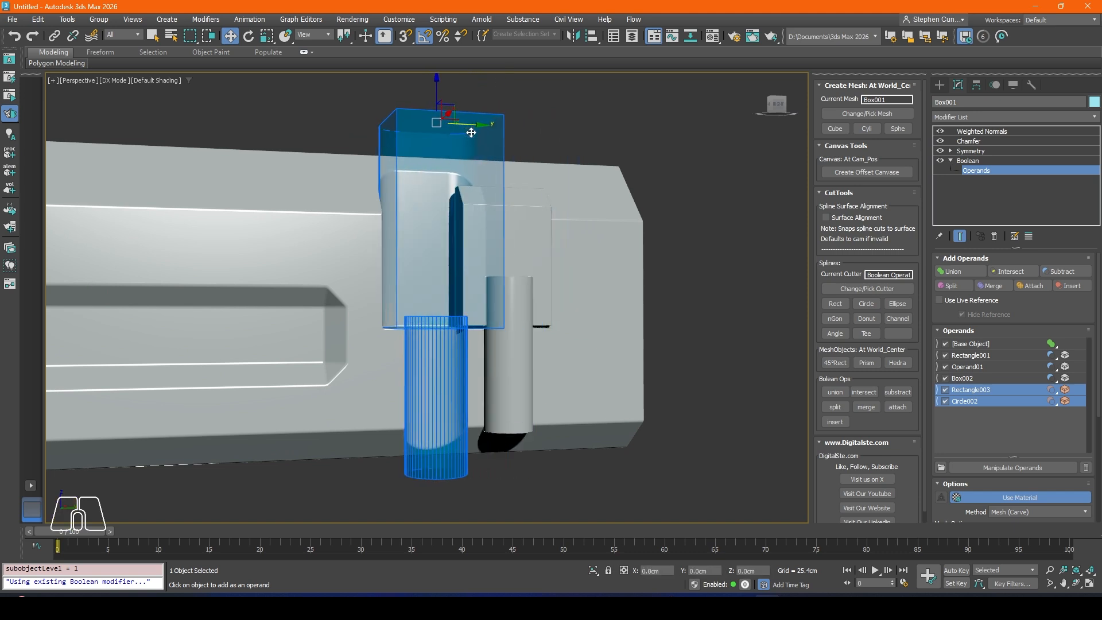
right_click(736, 235)
click(752, 339)
click(581, 345)
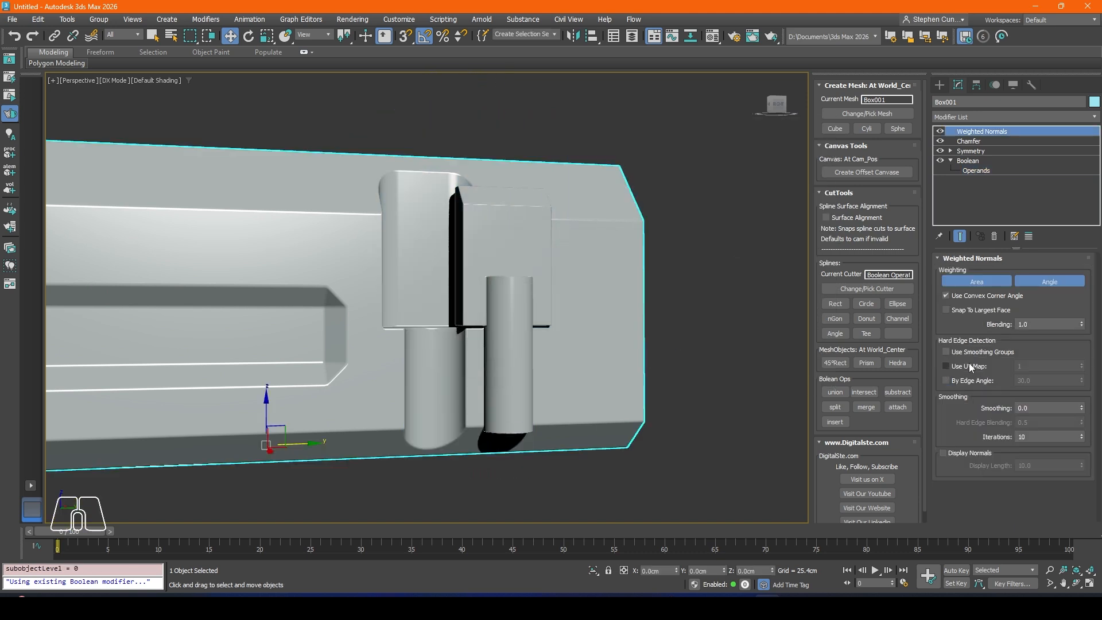
Step: Select the inset block and its opposite copy and move them together along negative Y into the shifted recesses
click(530, 278)
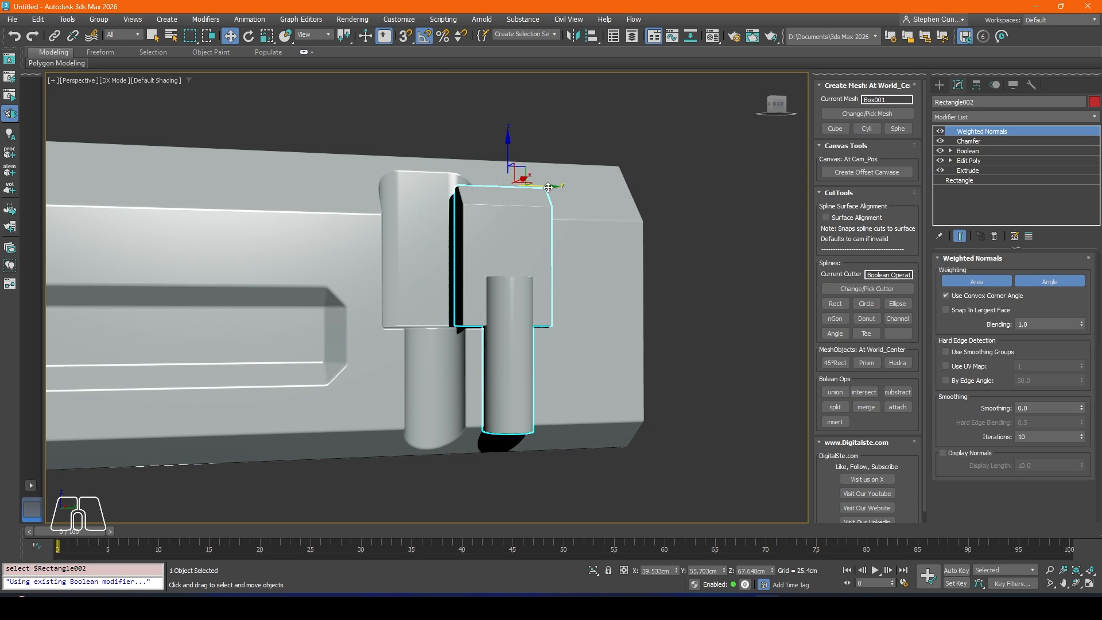
scroll(495, 185, down, 4)
alt+middle_drag(494, 185, 435, 209)
ctrl+click(411, 141)
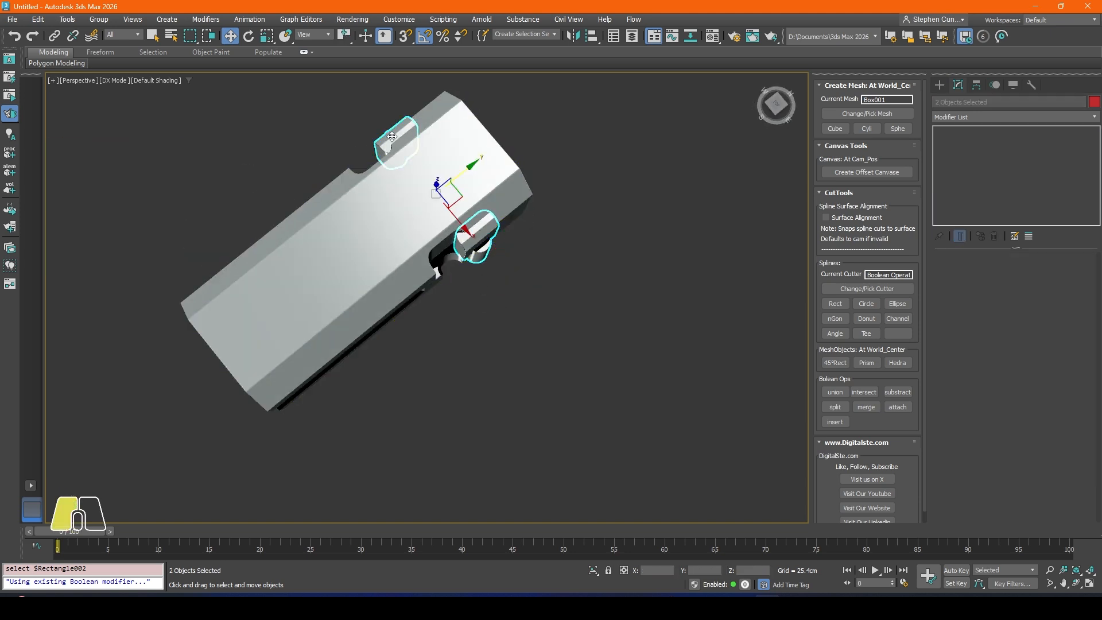
alt+middle_drag(411, 141, 439, 178)
drag(474, 174, 444, 187)
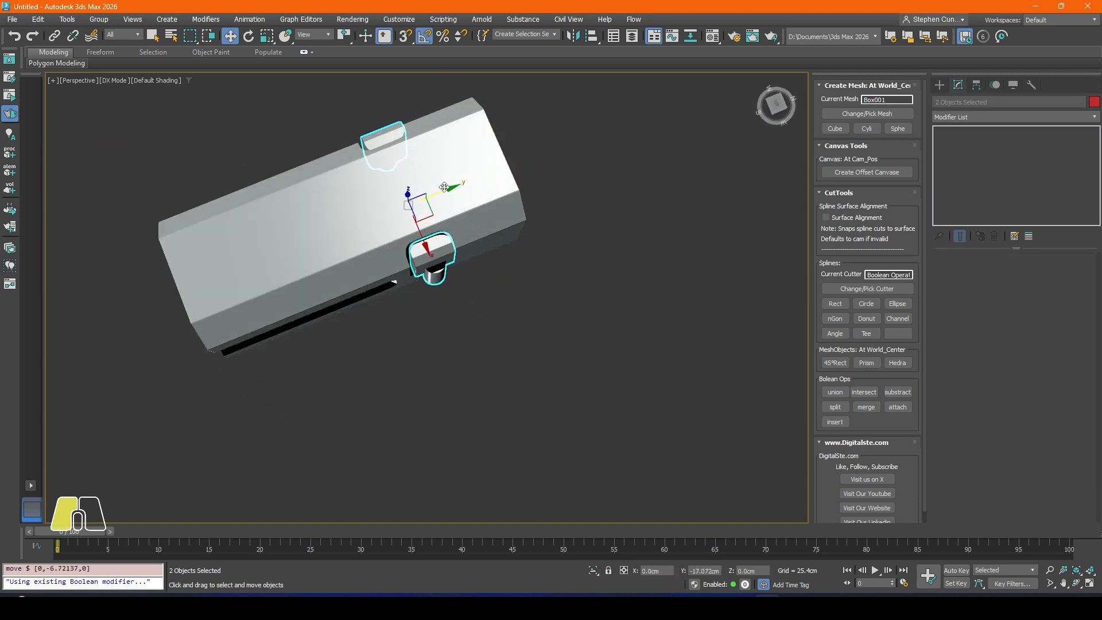
alt+middle_drag(363, 187, 390, 144)
Step: Nudge both inset blocks slightly along negative Y to line them up with their recesses, and deselect them
scroll(410, 185, up, 4)
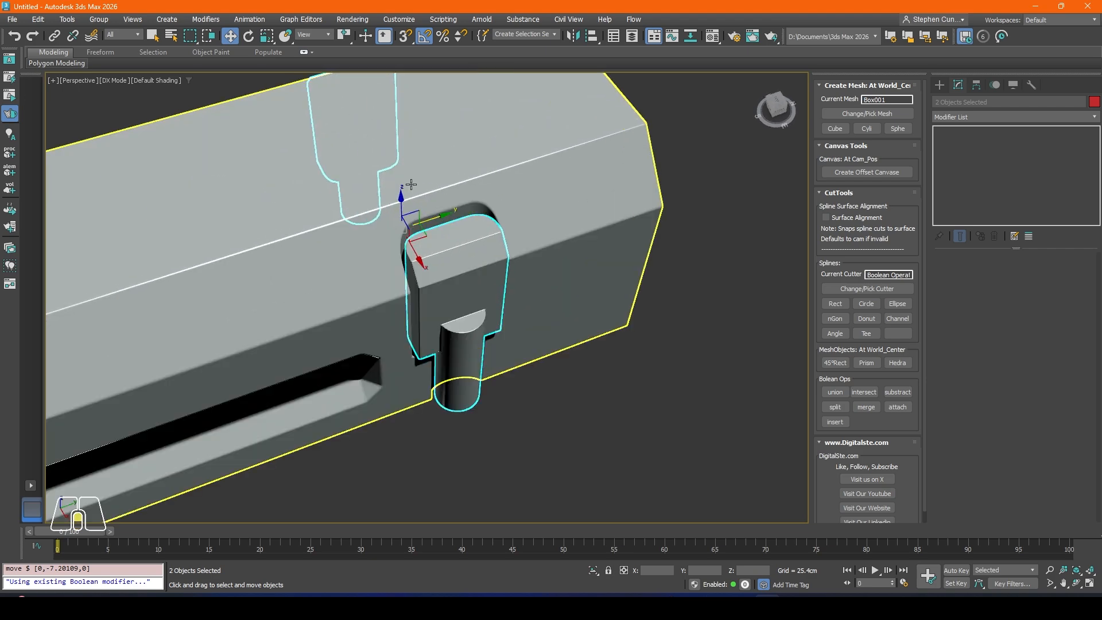
scroll(435, 231, up, 2)
alt+middle_drag(439, 229, 428, 209)
drag(425, 212, 423, 213)
scroll(448, 392, down, 3)
alt+middle_drag(448, 391, 508, 465)
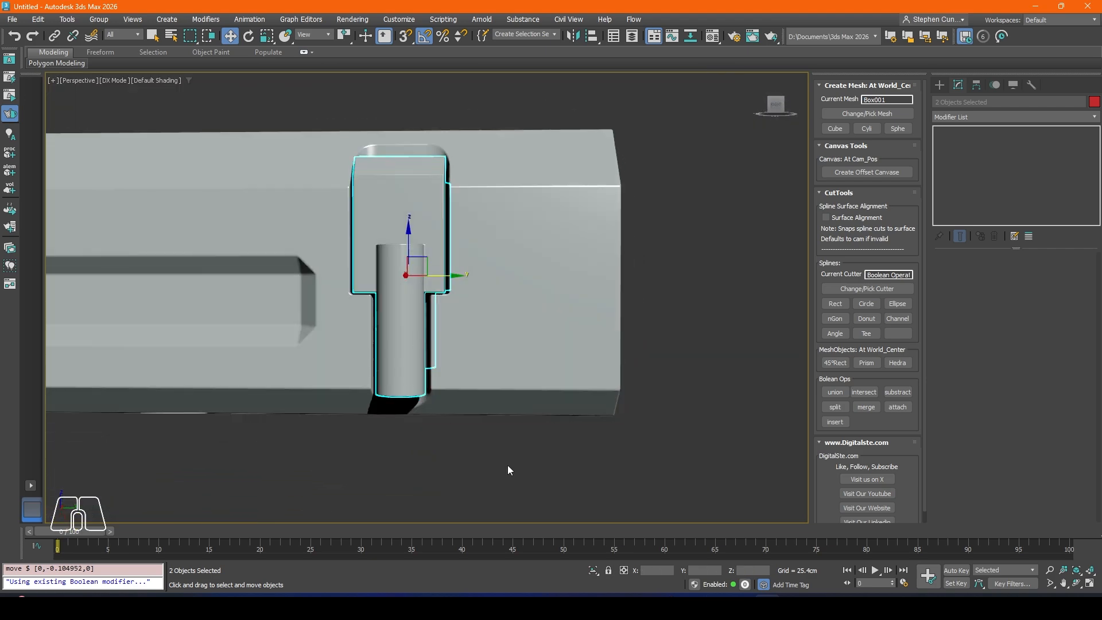
click(508, 465)
middle_drag(341, 150, 396, 252)
click(467, 368)
Step: Move the side slot cutter, operand Box002 in the body's Boolean, about 16.6 cm along negative Y, and leave operand editing
scroll(390, 344, down, 4)
alt+middle_drag(390, 344, 378, 284)
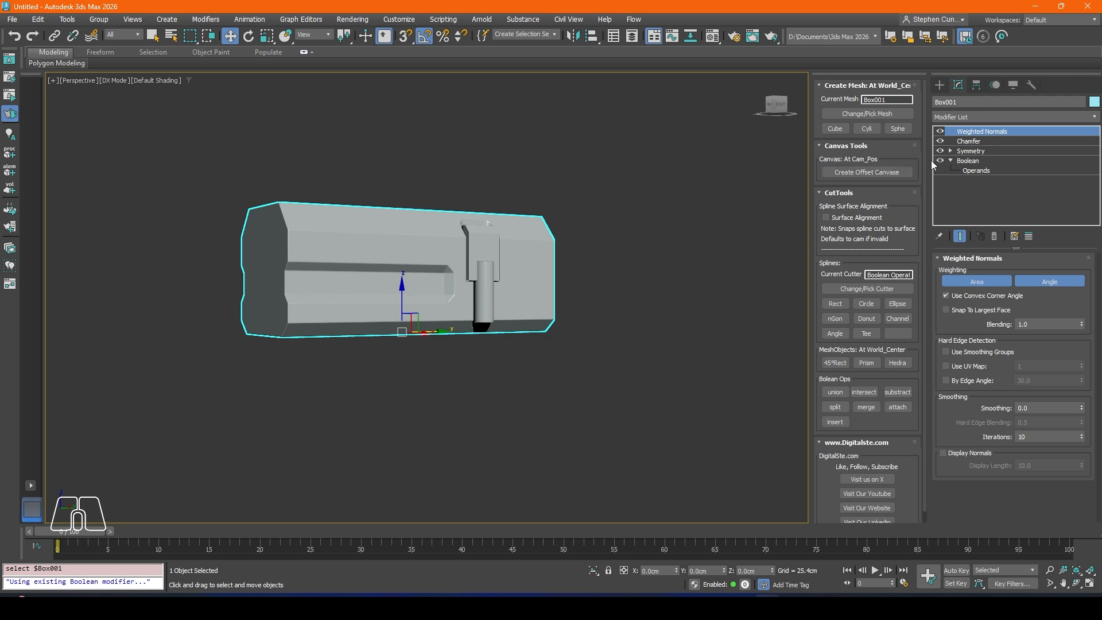
click(384, 175)
click(378, 213)
click(968, 162)
click(979, 428)
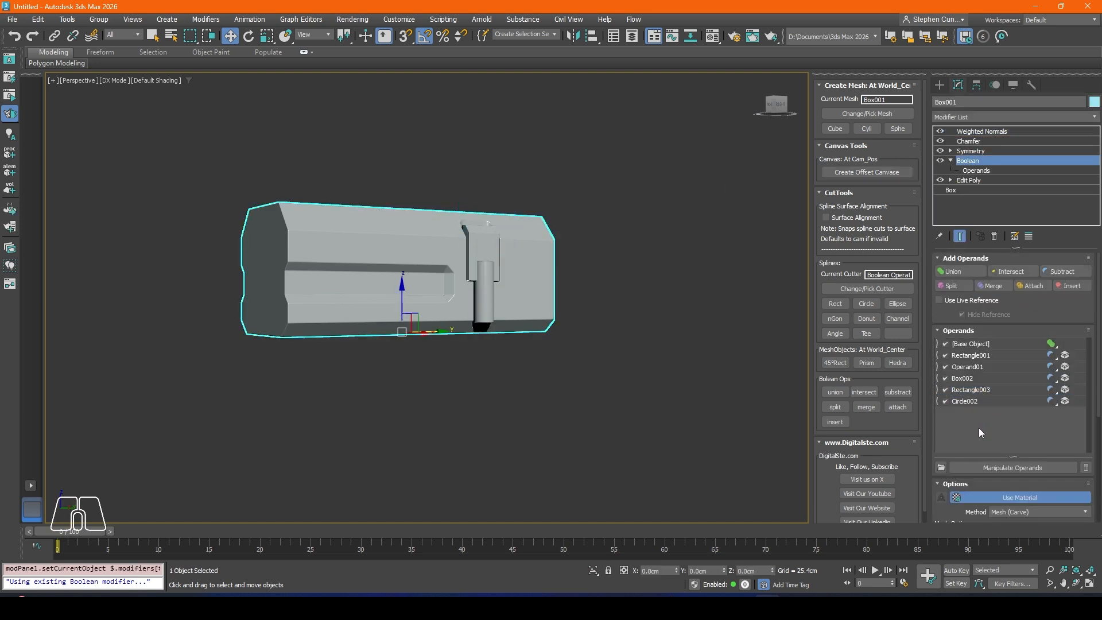
click(967, 391)
click(965, 377)
alt+middle_drag(424, 276, 386, 276)
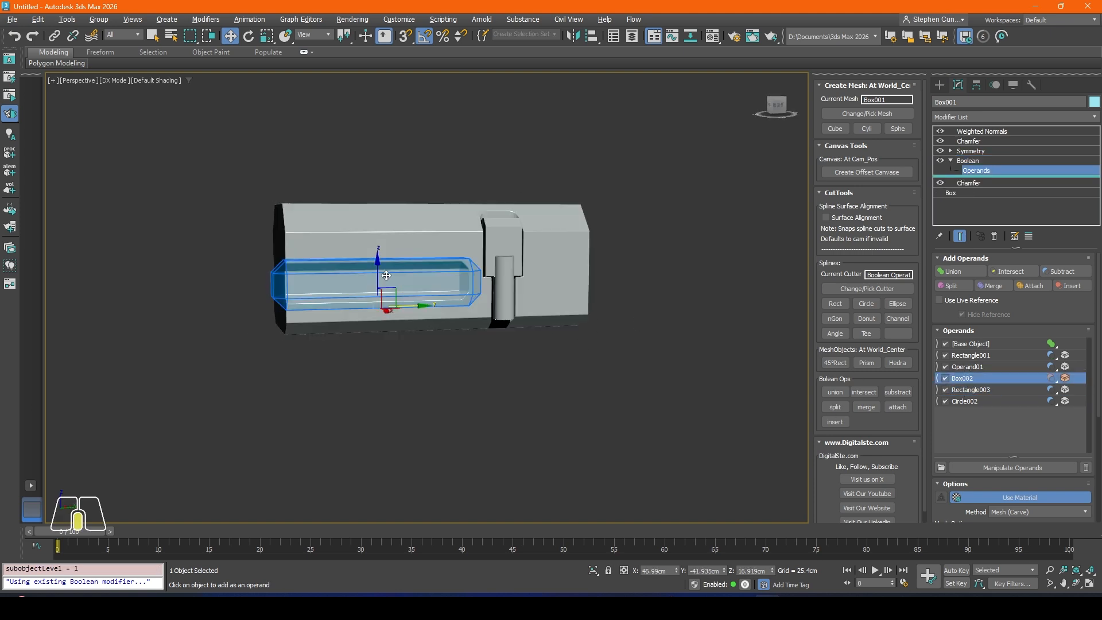
drag(419, 306, 394, 306)
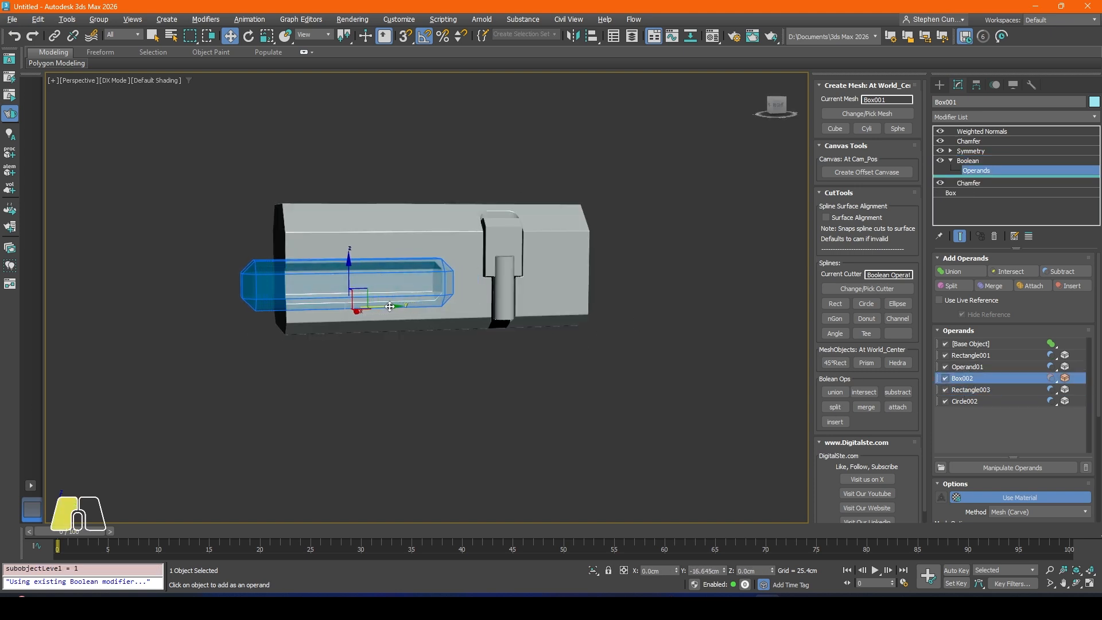
key(1)
alt+middle_drag(481, 373, 500, 353)
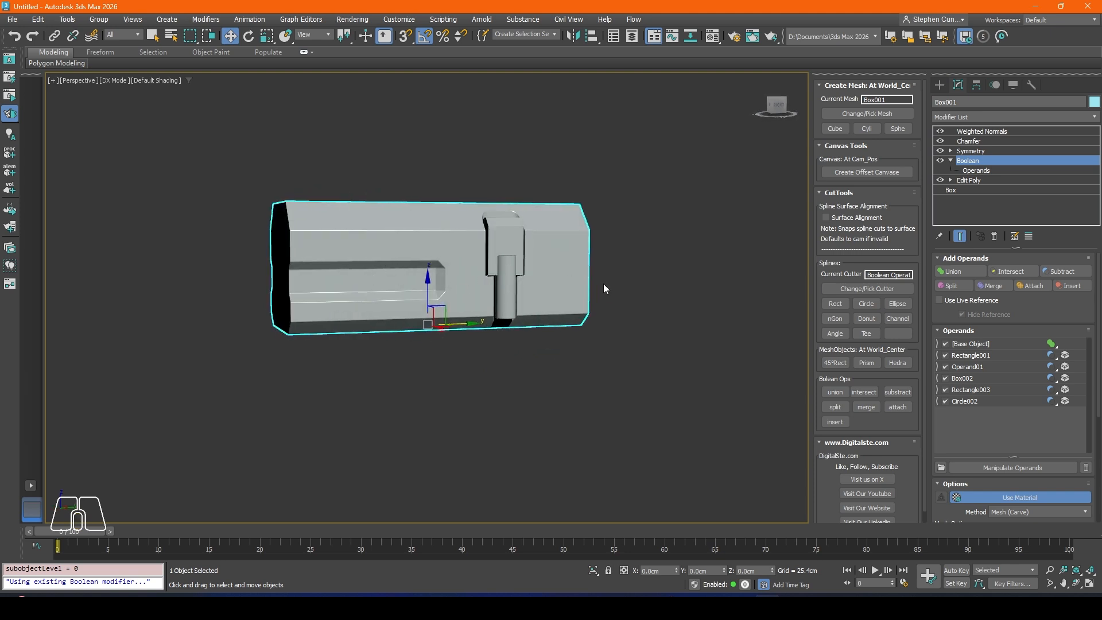
alt+middle_drag(574, 281, 553, 288)
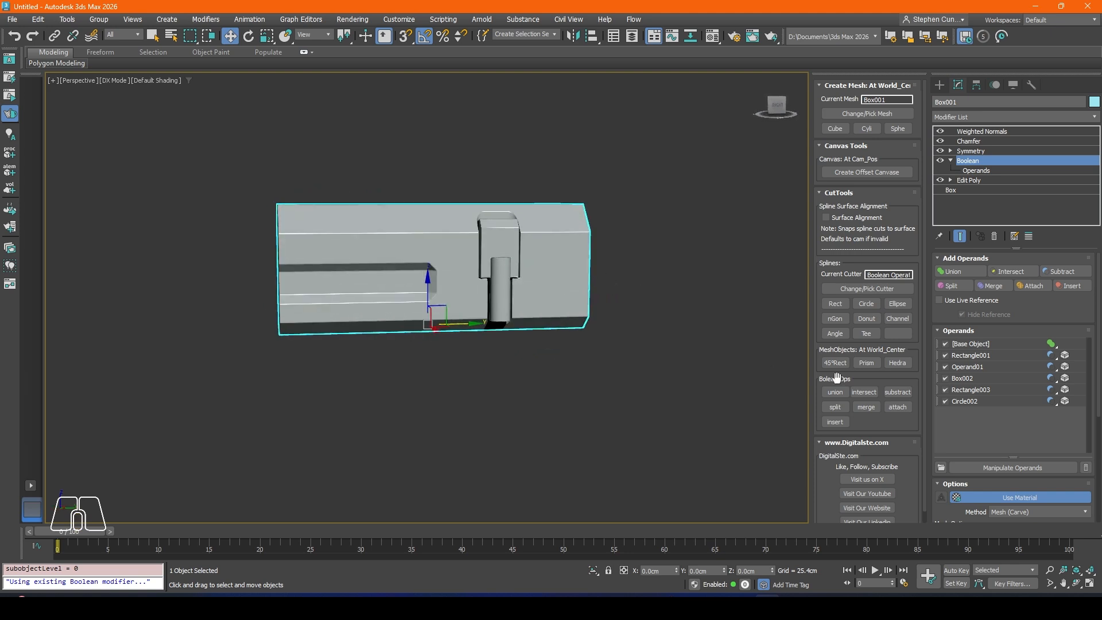
Step: Slide operand Box002 about 9.6 cm along Y toward the recess, move it back toward the body's end, and leave operand editing
click(983, 378)
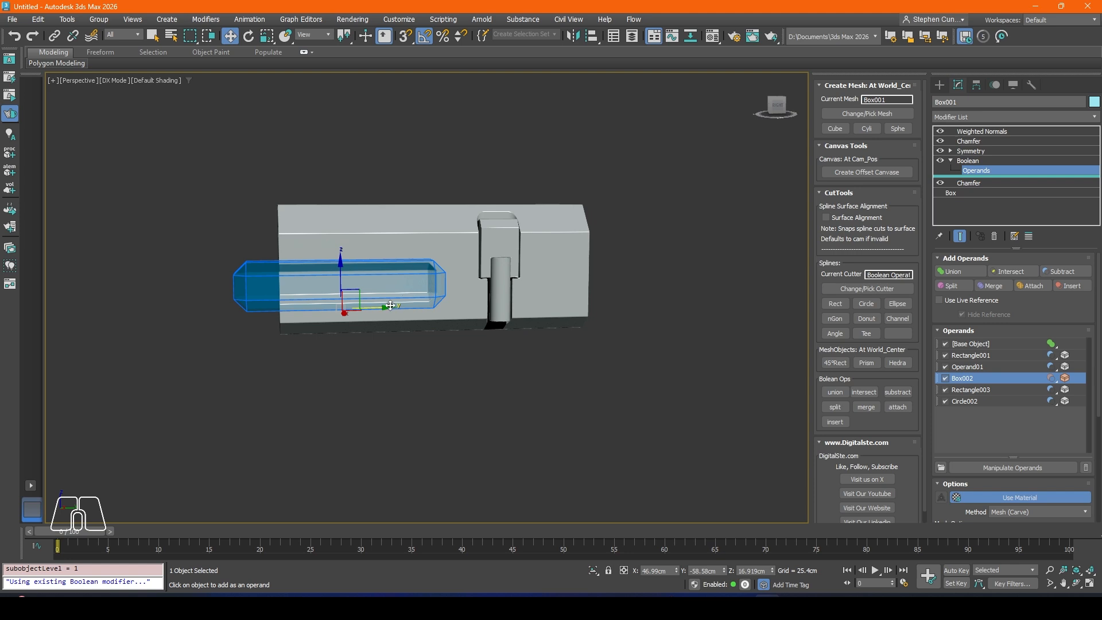
mouse_move(390, 306)
mouse_down()
mouse_move(536, 309)
mouse_move(406, 307)
mouse_up()
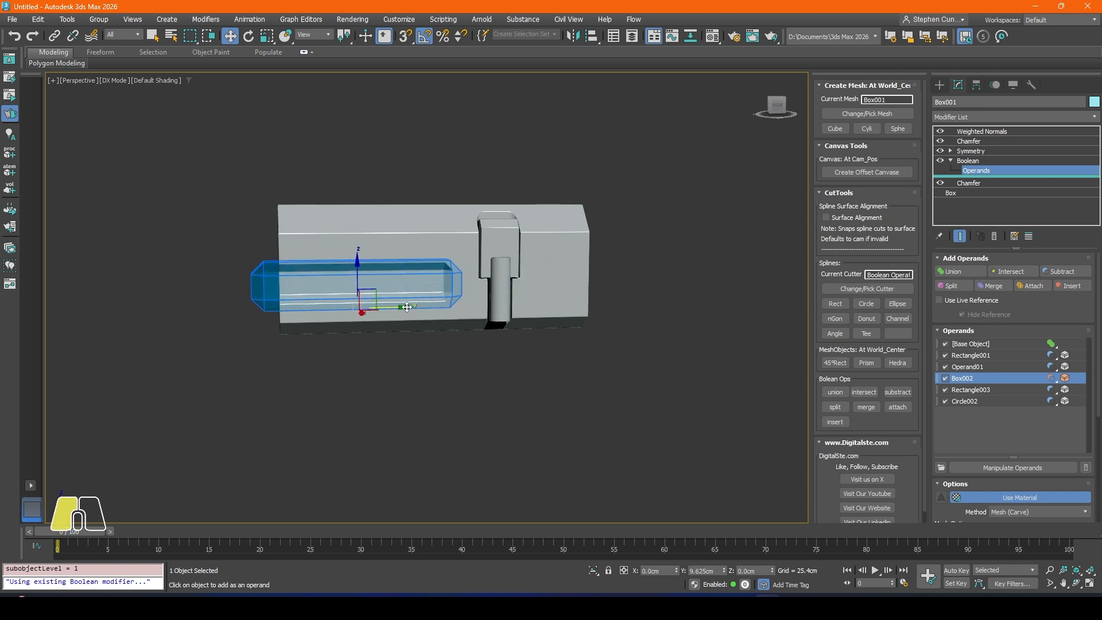
scroll(386, 301, up, 2)
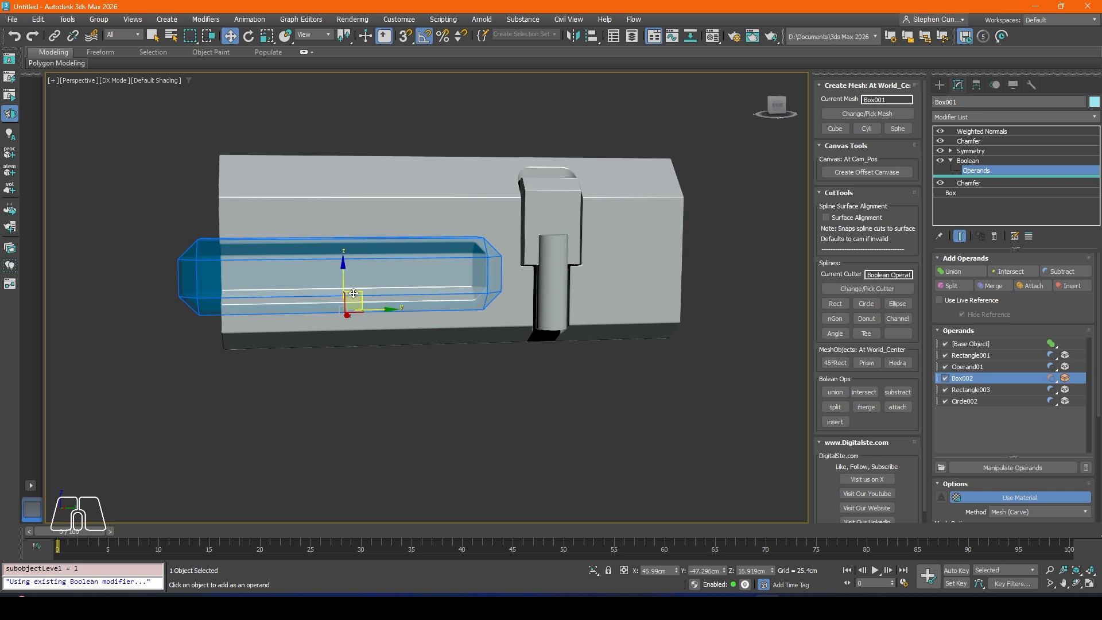
drag(354, 294, 324, 290)
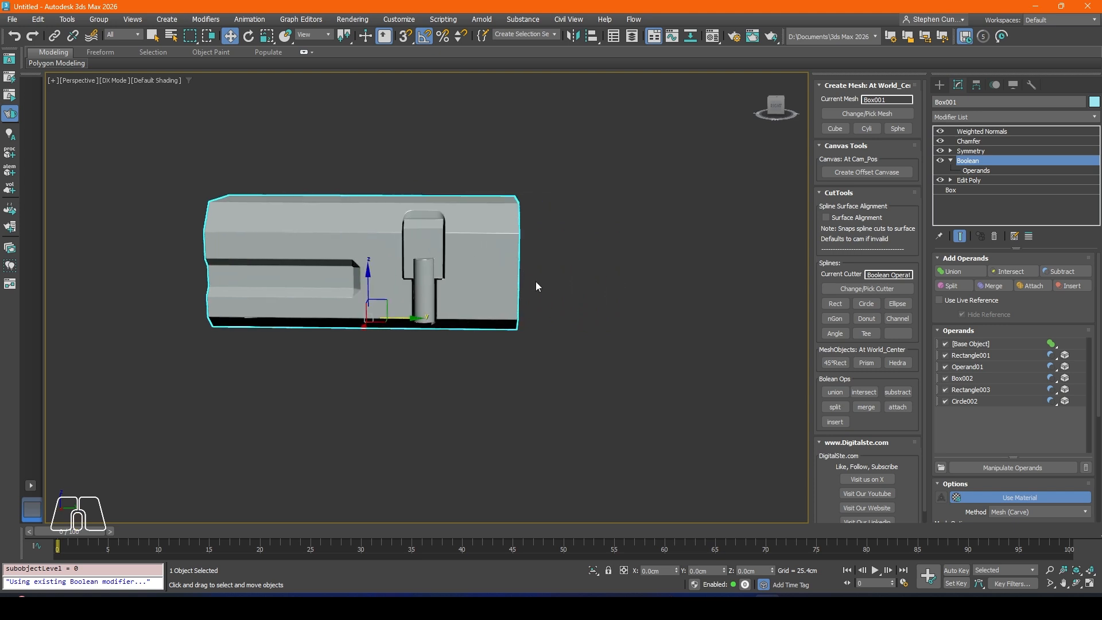
alt+middle_drag(521, 263, 525, 331)
scroll(495, 268, up, 4)
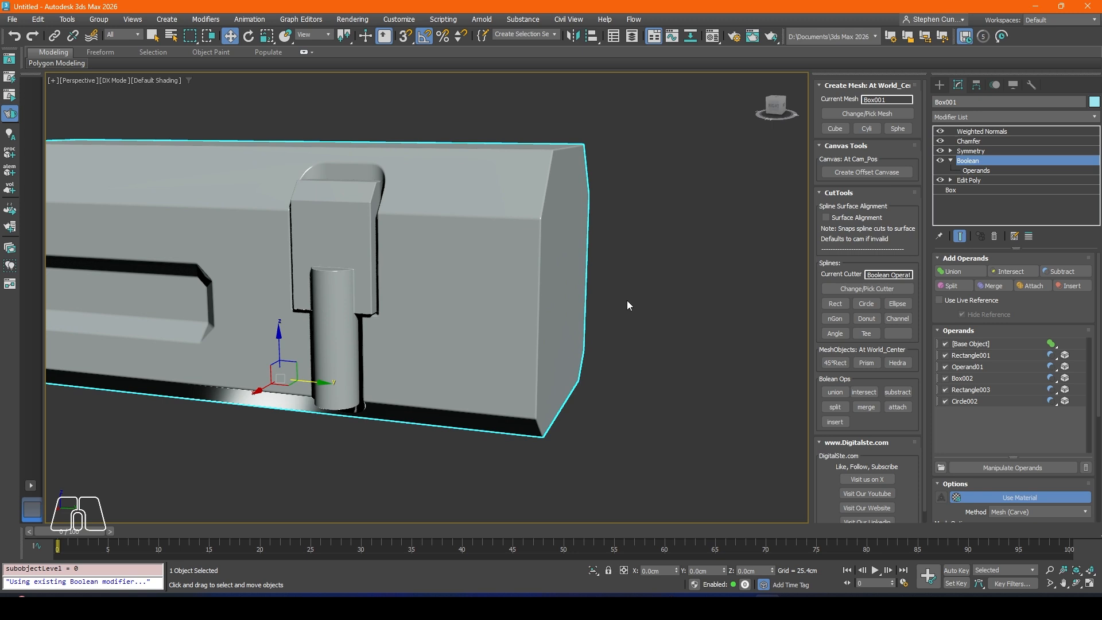
Step: Create a rectangular spline cutter with CutTools over the body in the Left view, without surface alignment
key(l)
scroll(473, 279, up, 5)
middle_drag(157, 239, 179, 234)
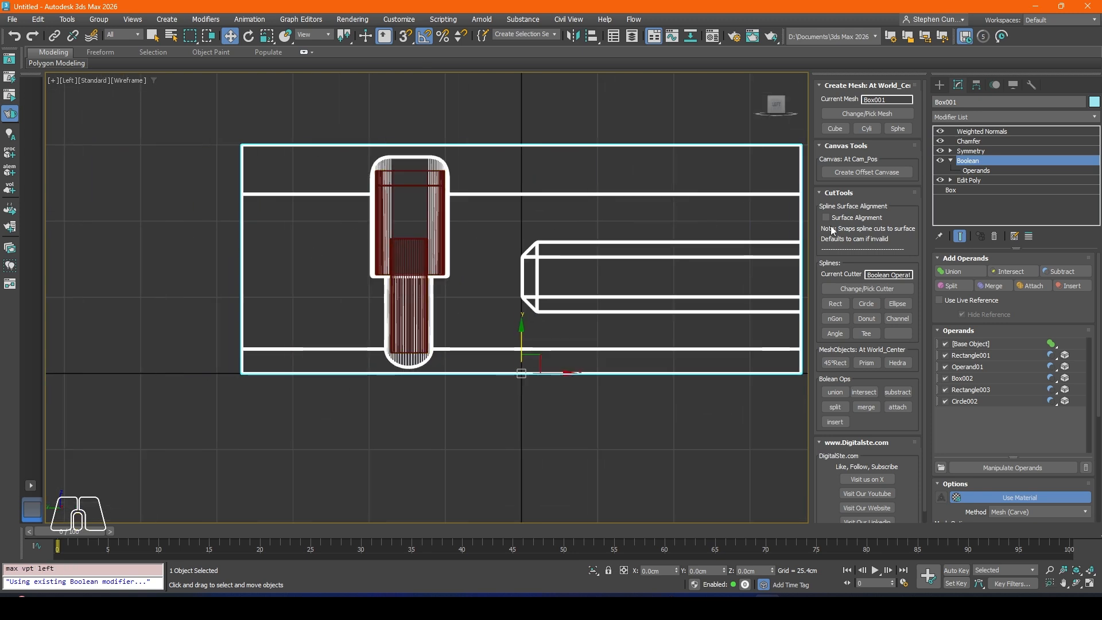
click(938, 87)
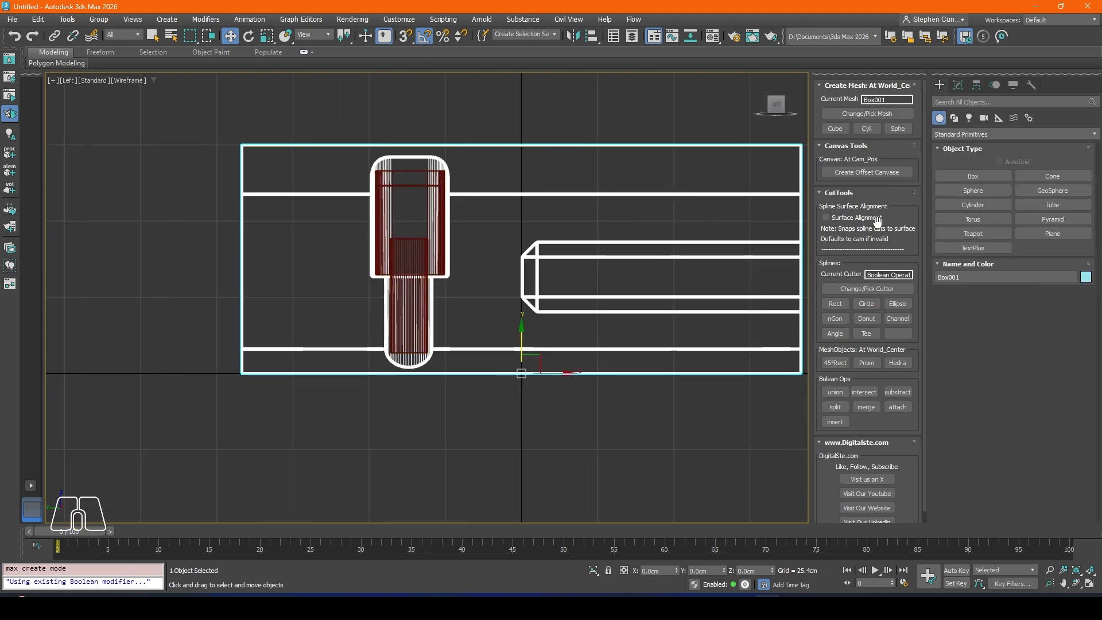
click(845, 307)
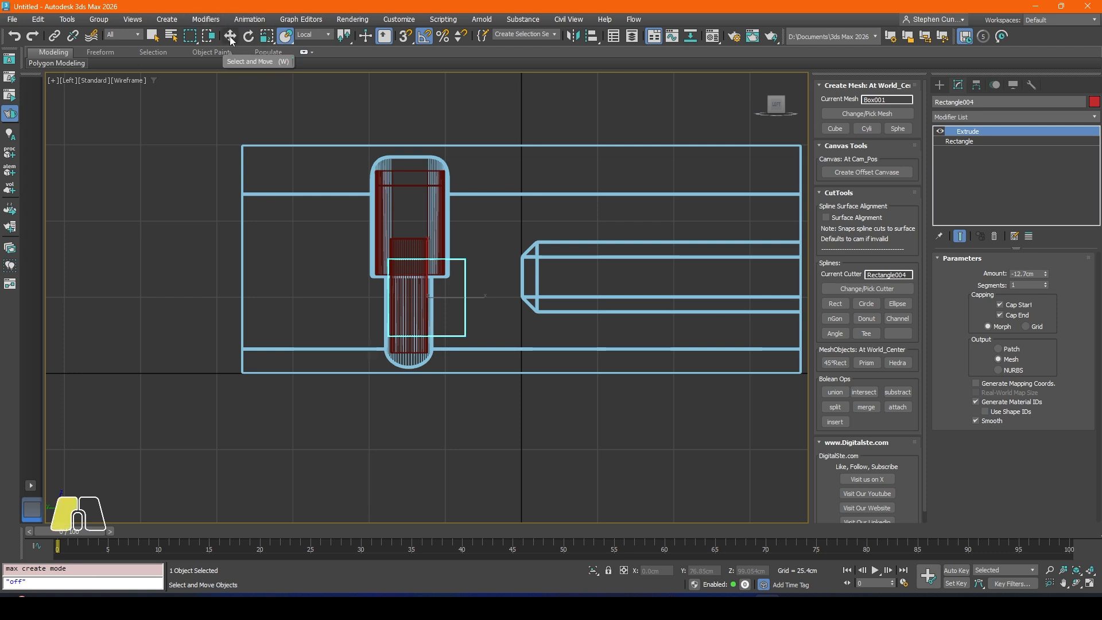
Step: Move the new rectangular cutter to the body's end, at about X 34.4, Y 98.4, Z 34.7 cm
drag(446, 286, 247, 258)
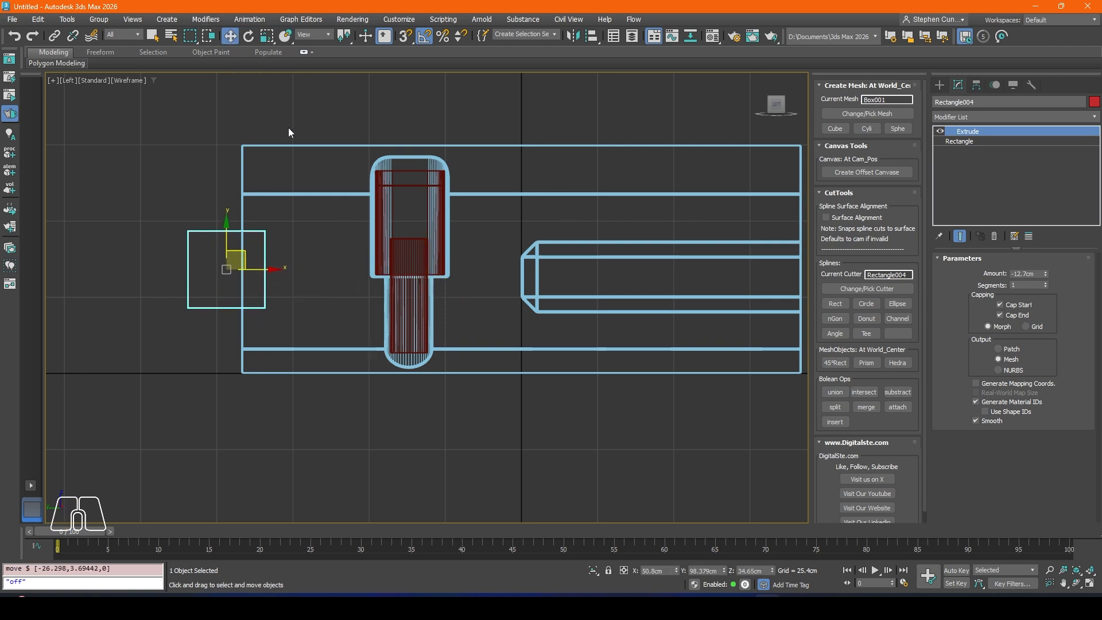
key(p)
scroll(441, 316, up, 2)
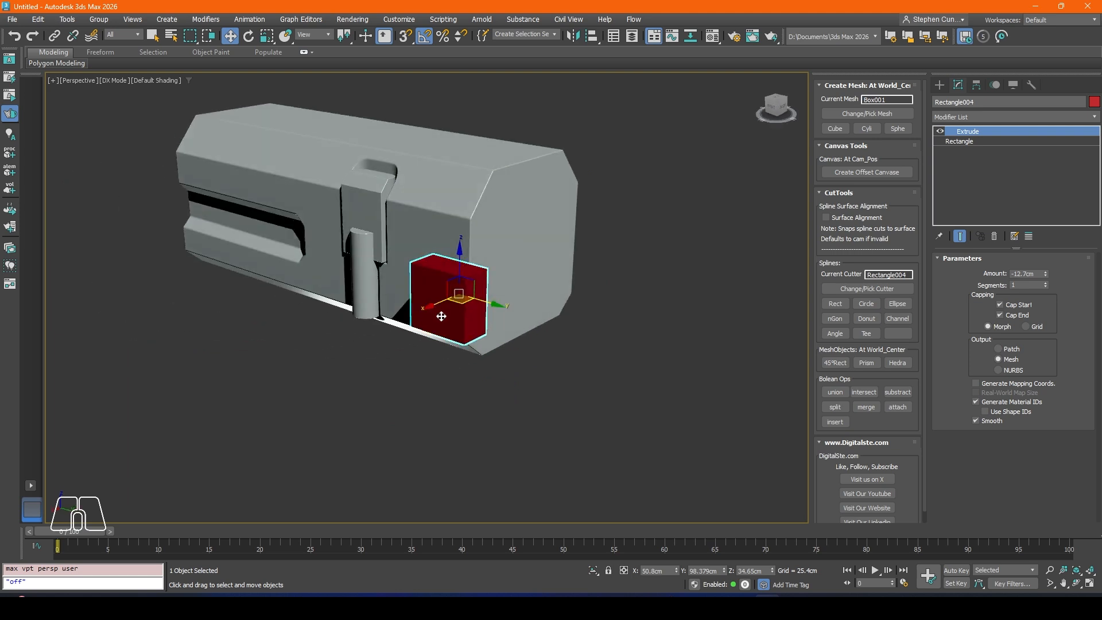
drag(442, 307, 463, 300)
alt+middle_drag(462, 300, 489, 302)
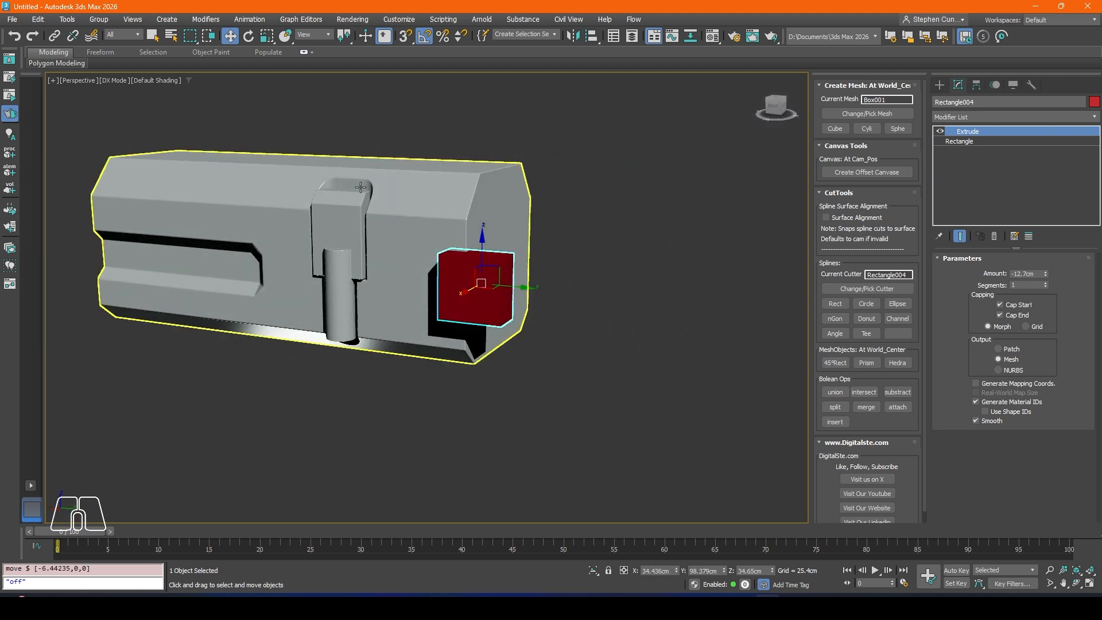
Step: Scale the rectangular cutter uniformly to about 248 percent
click(265, 36)
drag(487, 278, 277, 42)
alt+middle_drag(397, 181, 504, 231)
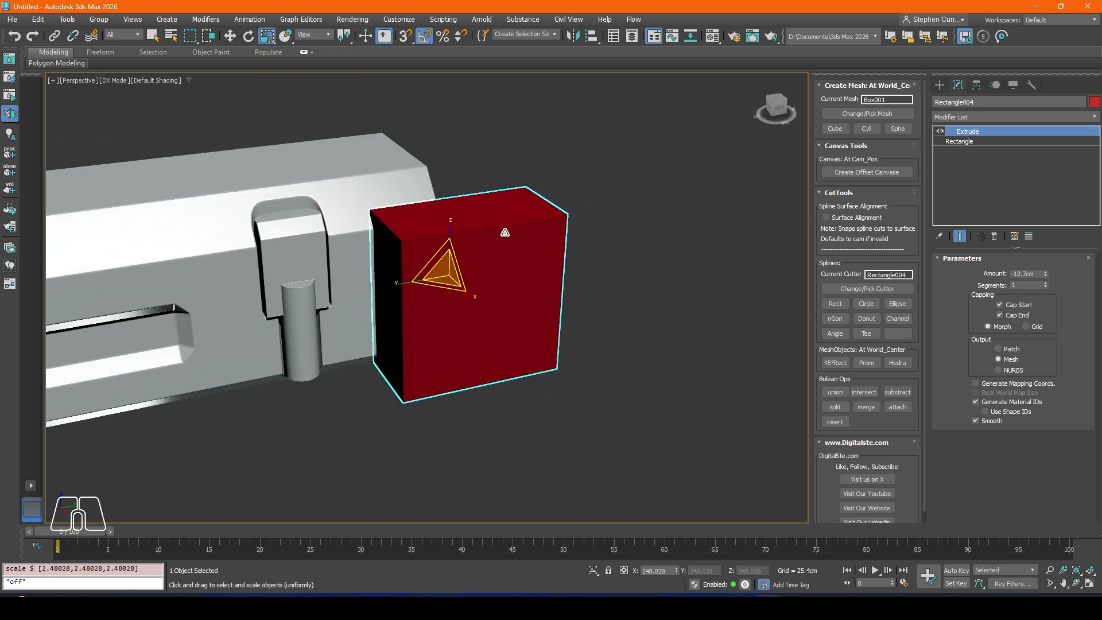
alt+middle_drag(462, 269, 483, 288)
drag(477, 301, 399, 266)
Step: Move the enlarged cutter across the body's lower end corner, to about X -9.2, Y 105.4, Z 17.4 cm
click(230, 35)
alt+middle_drag(442, 300, 404, 271)
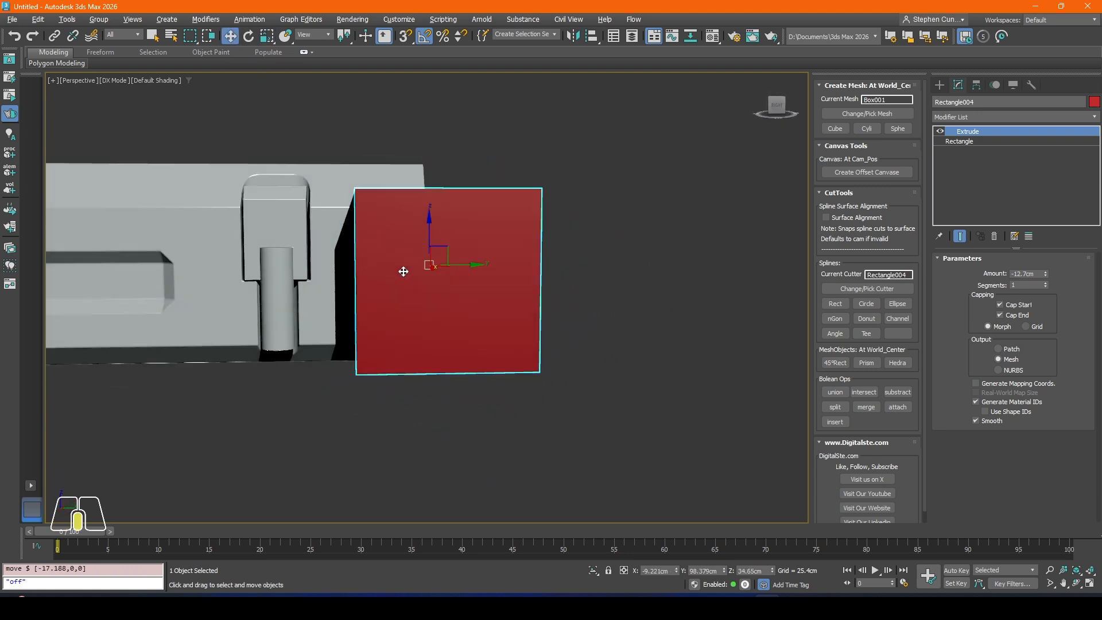
drag(432, 231, 470, 284)
alt+middle_drag(471, 285, 422, 263)
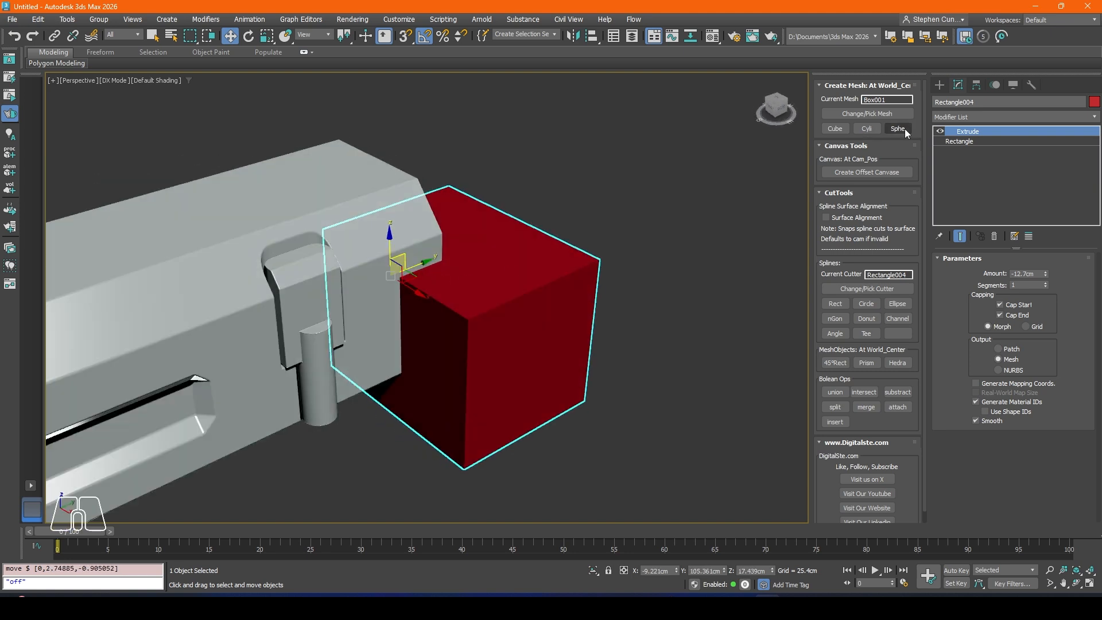
Step: Add an Edit Poly modifier above the large cutter's Extrude and switch to edge editing
click(941, 117)
text(ed)
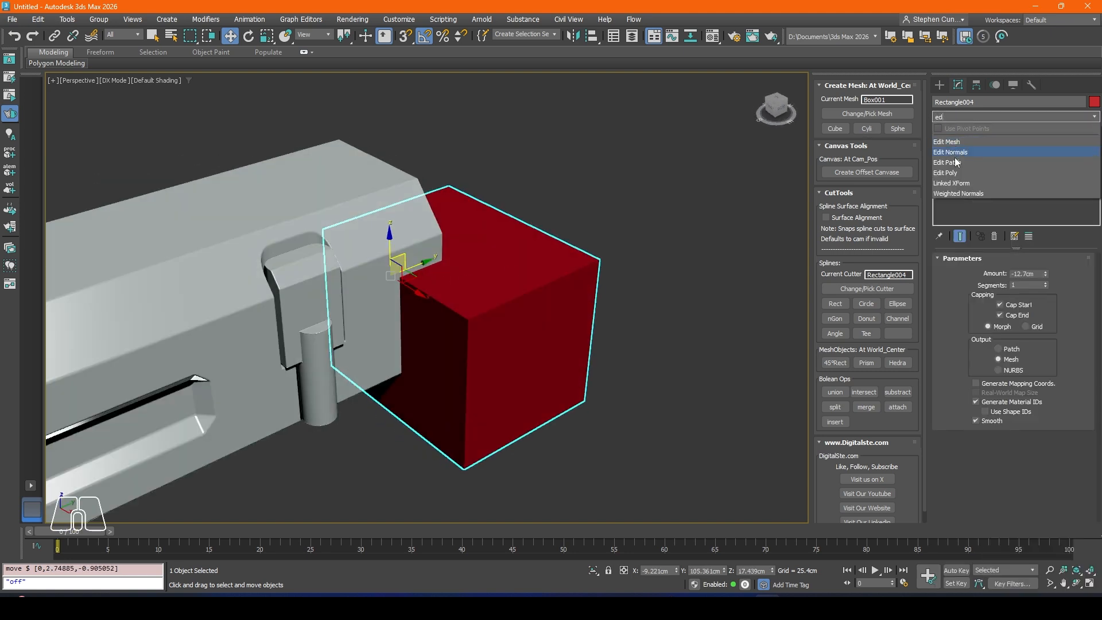
click(955, 175)
click(998, 349)
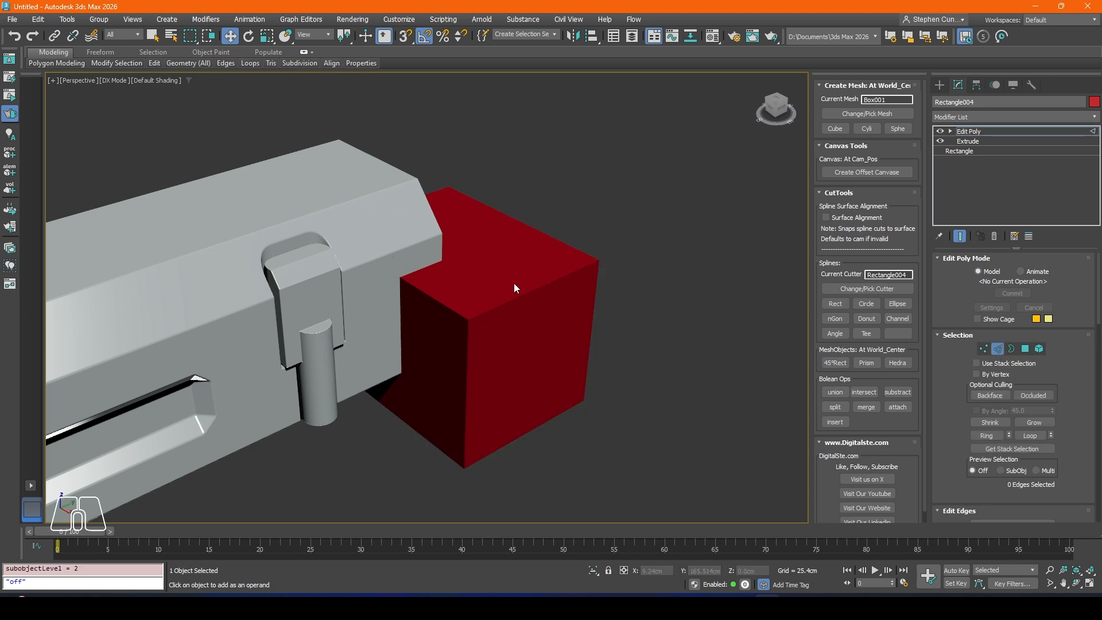
Step: Chamfer the cutter's upper edge facing into the body by about 9.8 cm with one segment, and leave edge editing
click(442, 300)
alt+middle_drag(500, 314, 476, 287)
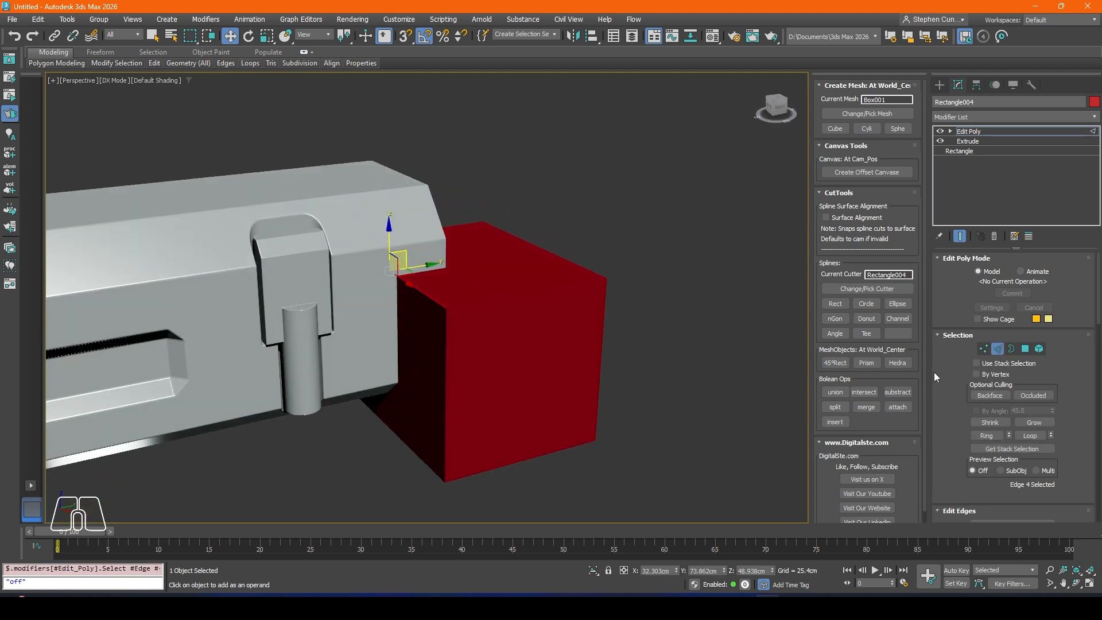
scroll(944, 370, down, 3)
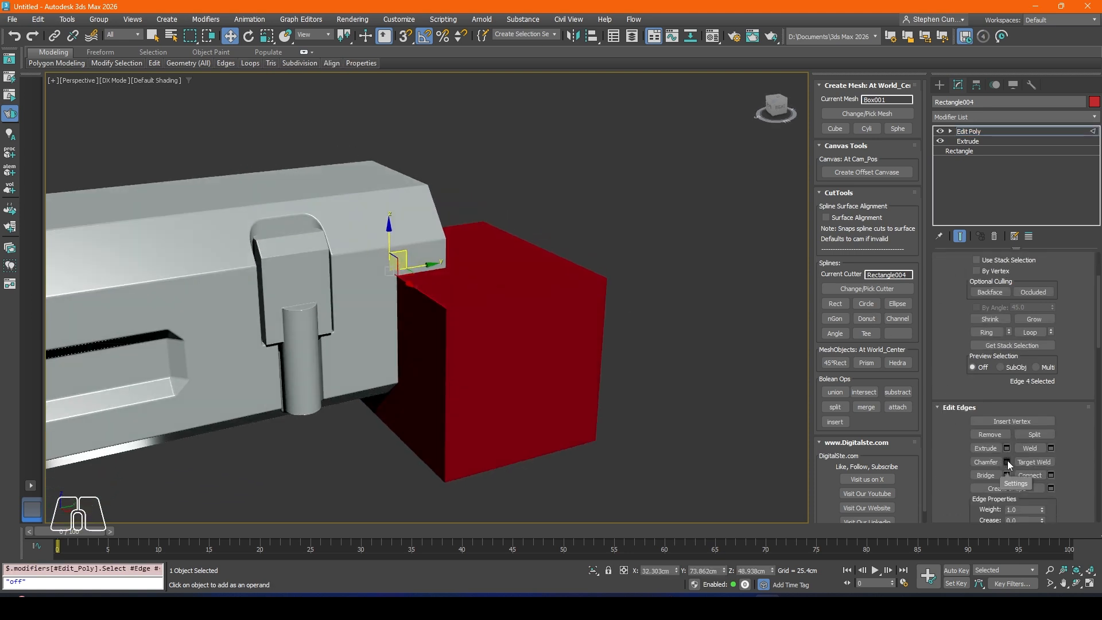
click(1008, 462)
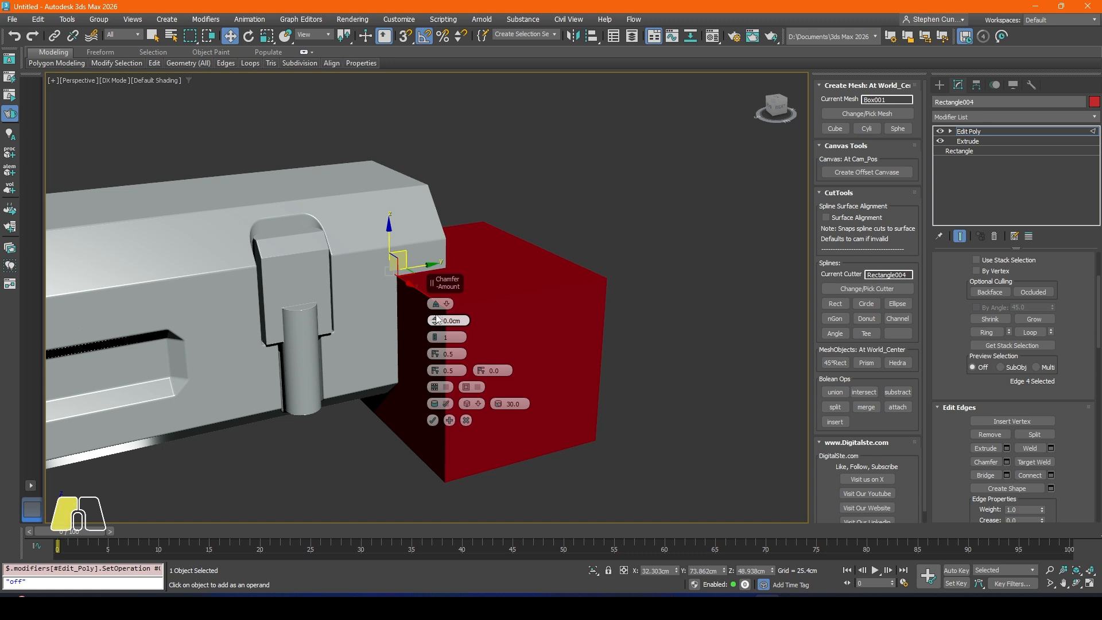
drag(437, 320, 434, 304)
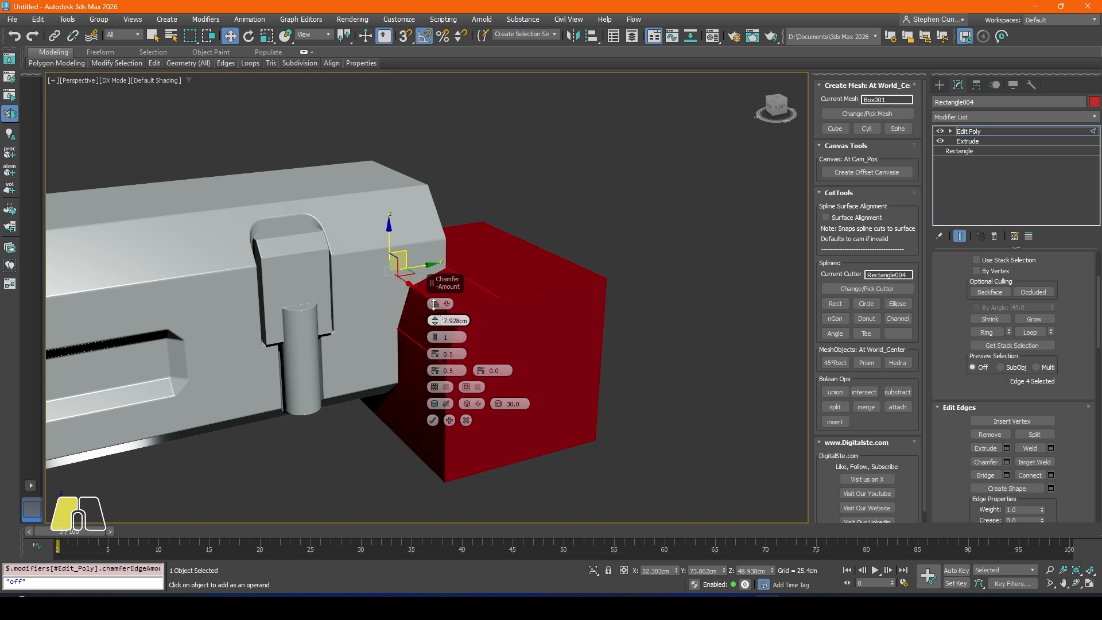
click(435, 341)
click(433, 420)
alt+middle_drag(450, 393, 419, 320)
key(2)
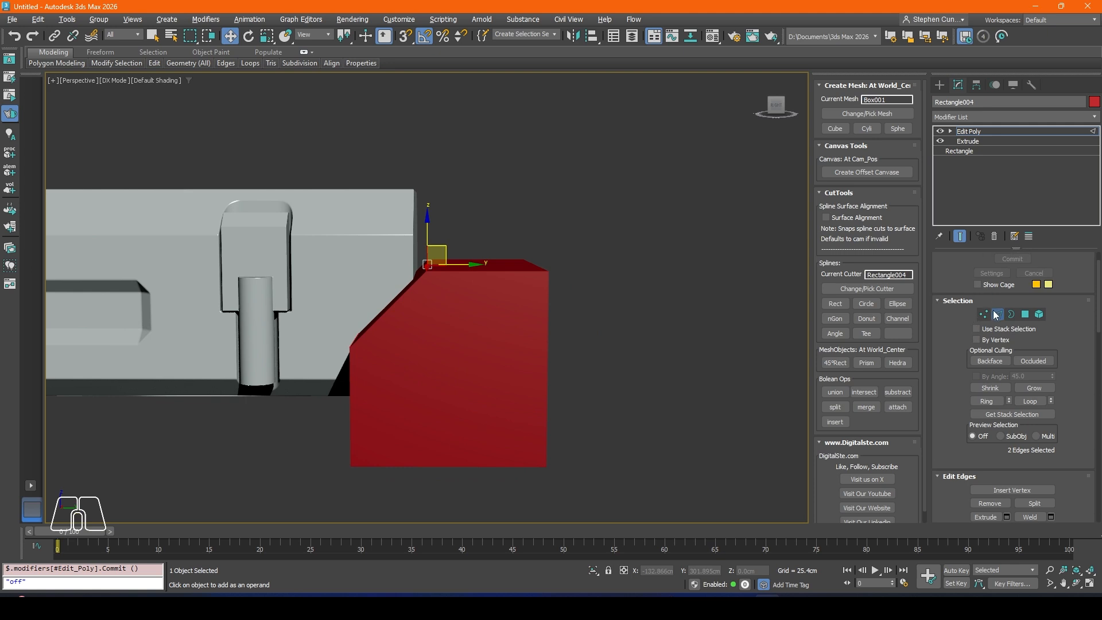
Step: Move the chamfered cutter to about Y 85.7, Z 22.4 cm and subtract it from the body
drag(463, 322, 414, 310)
alt+middle_drag(414, 310, 464, 352)
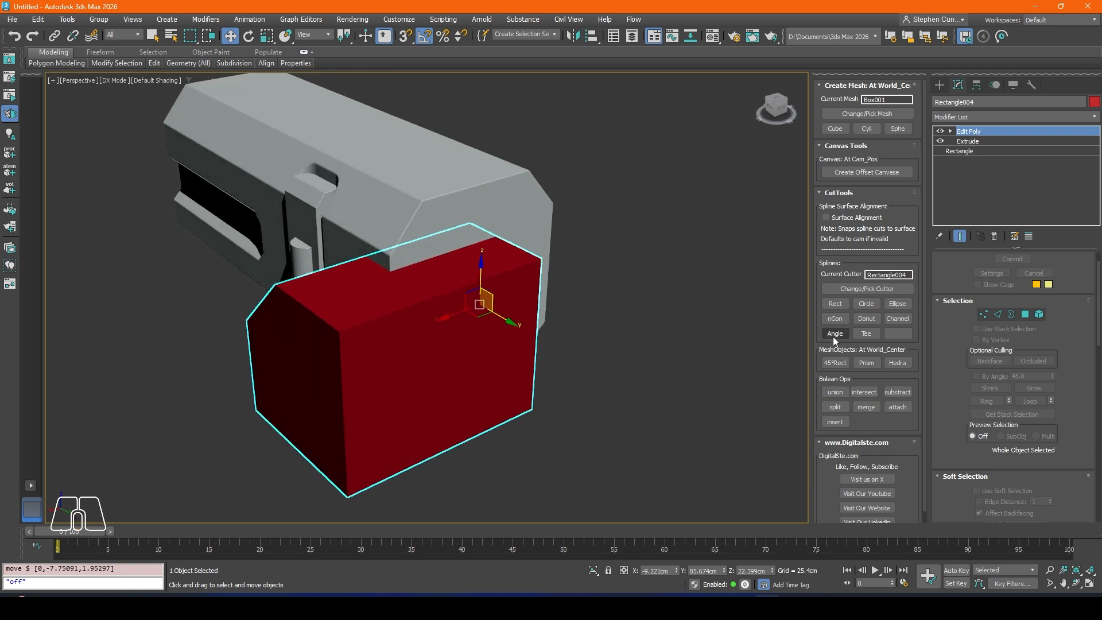
click(897, 391)
alt+middle_drag(421, 280, 472, 283)
scroll(425, 302, down, 4)
scroll(513, 233, up, 5)
Step: Select the body, enable CutTools surface alignment, and create a rectangular cutter on the slanted upper face near its end
click(514, 234)
alt+middle_drag(513, 234, 614, 249)
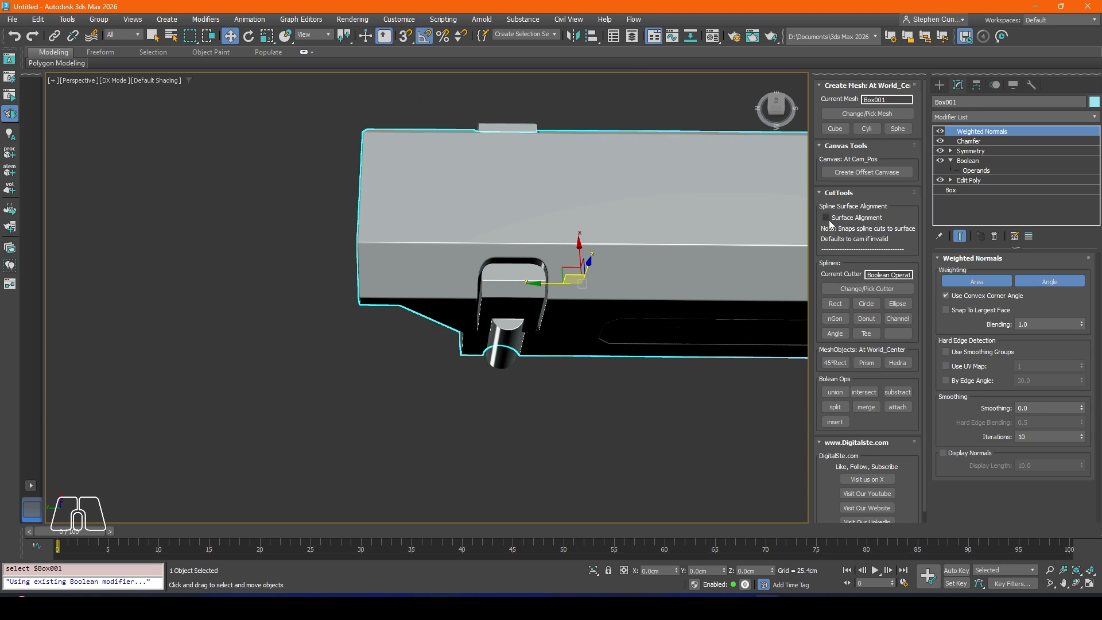
click(776, 114)
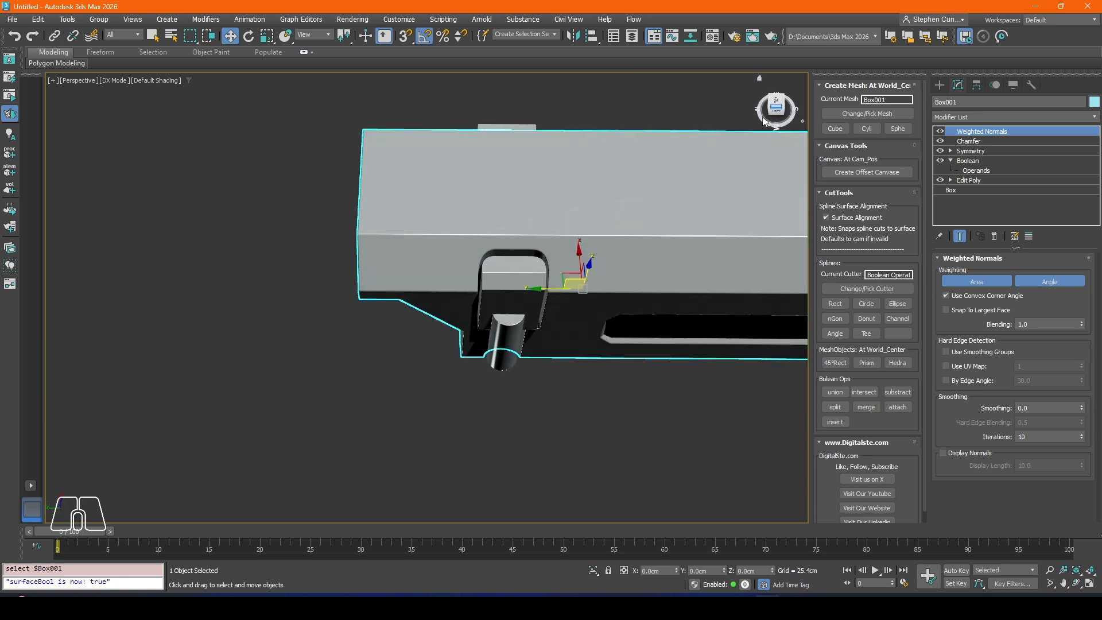
scroll(389, 227, up, 4)
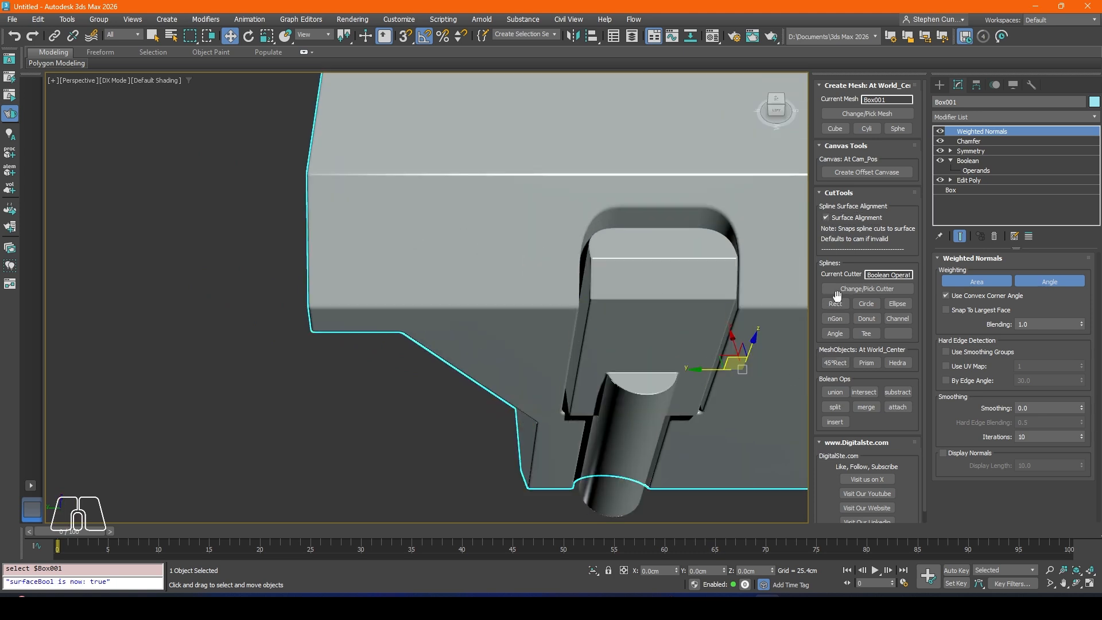
click(835, 297)
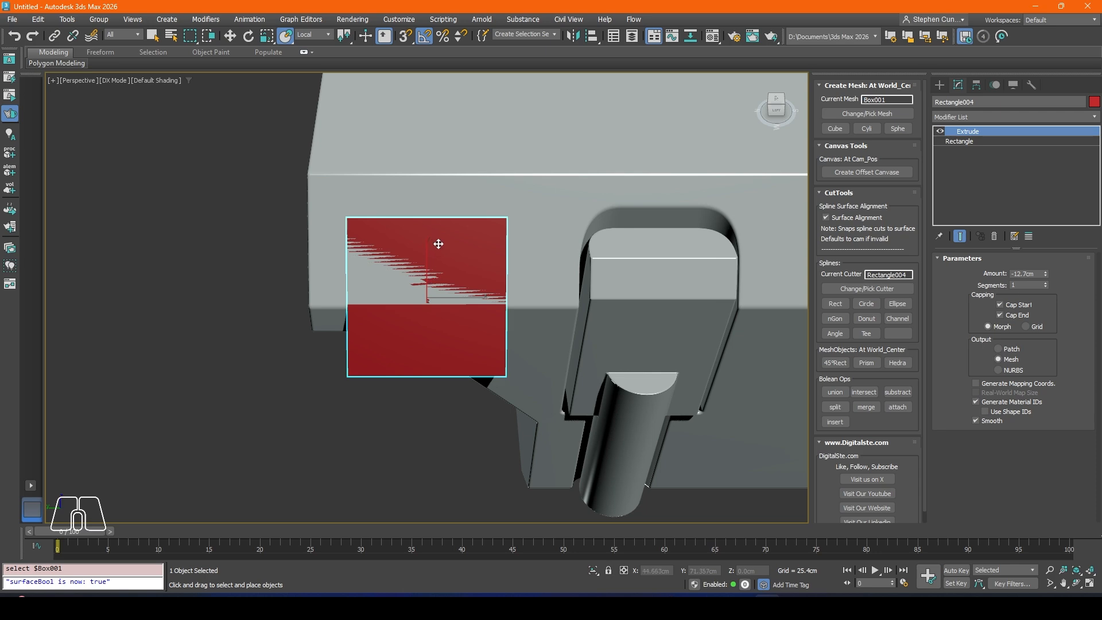
Step: Set the move coordinate system to Local and slide the aligned cutter about 3.3 cm up along its Y axis
alt+middle_drag(431, 288, 545, 247)
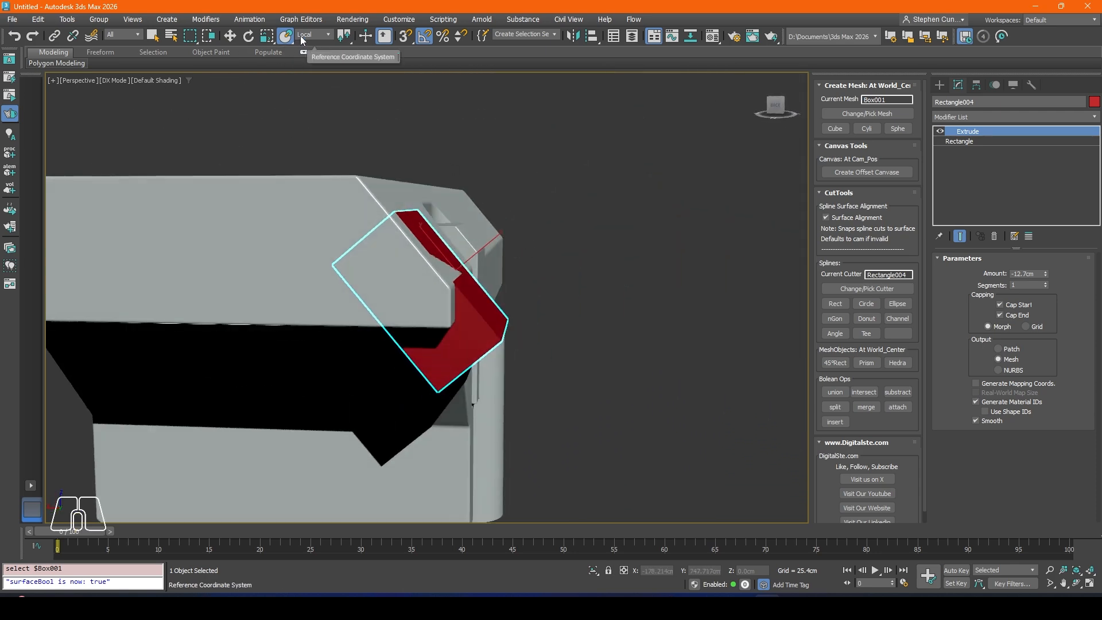
key(w)
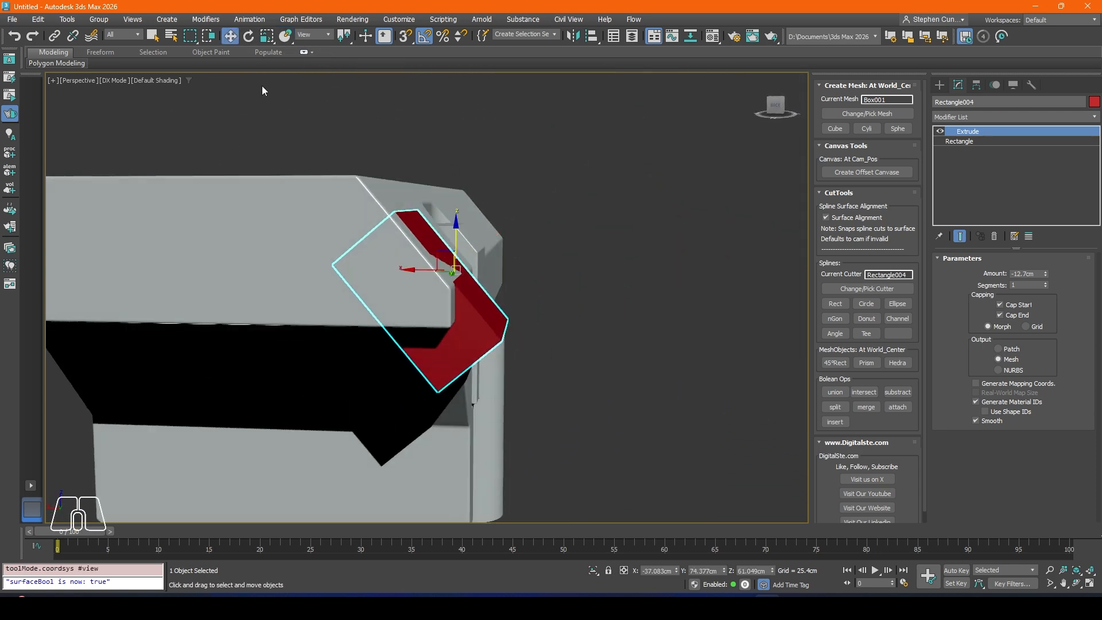
click(313, 34)
click(307, 75)
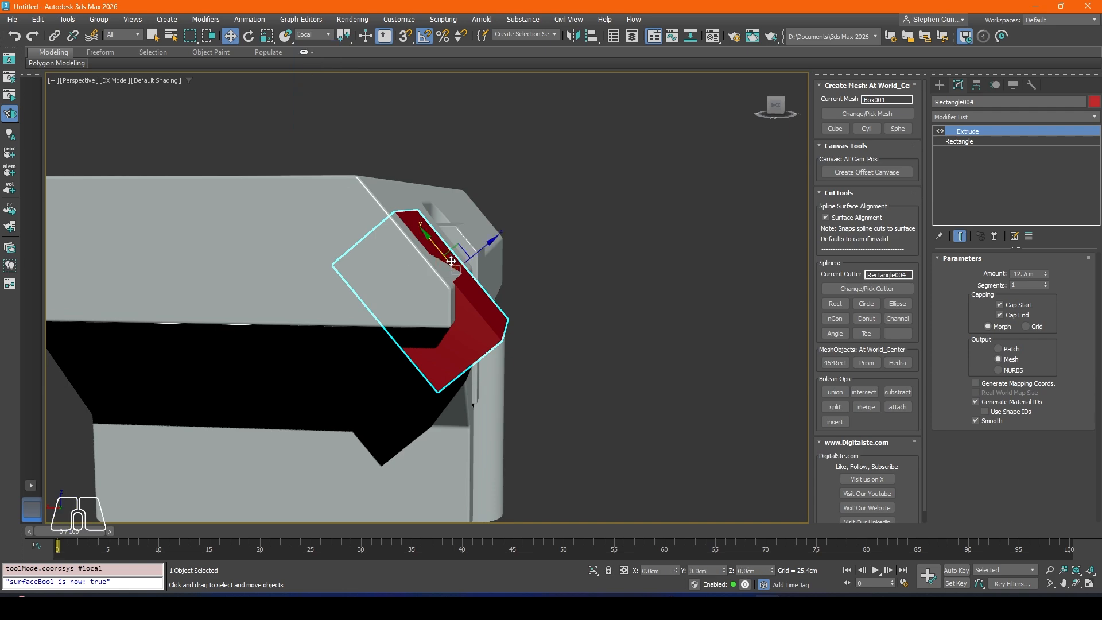
drag(435, 241, 401, 199)
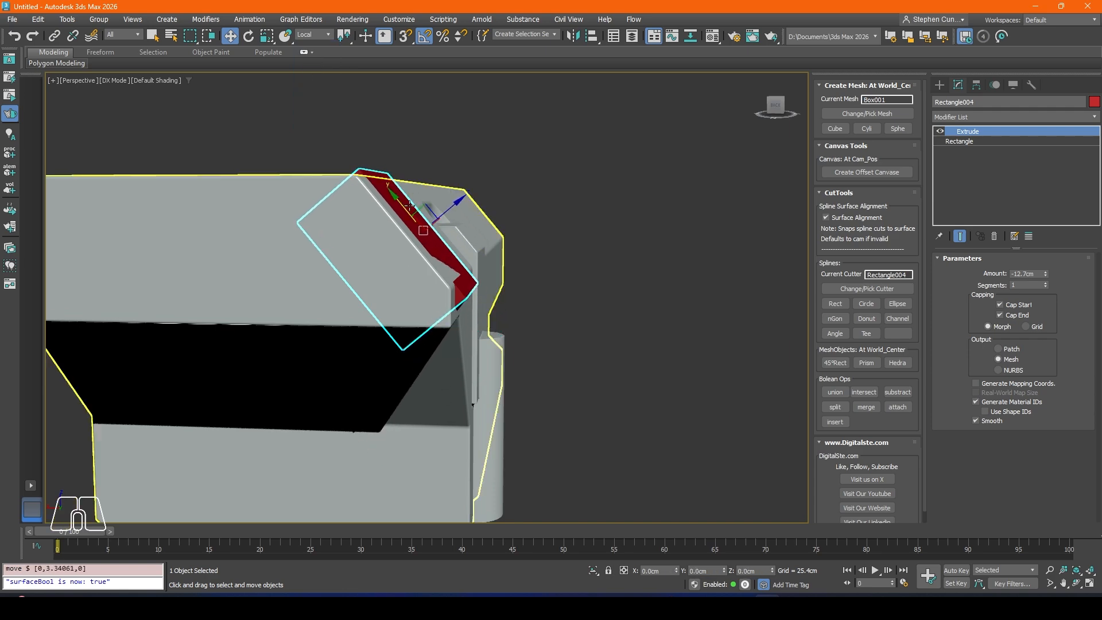
Step: Slide the aligned cutter along its local negative X until it overhangs the body's end, finishing with a move of about 6.8 cm
alt+middle_drag(499, 201, 435, 233)
drag(443, 234, 439, 237)
alt+middle_drag(439, 237, 386, 221)
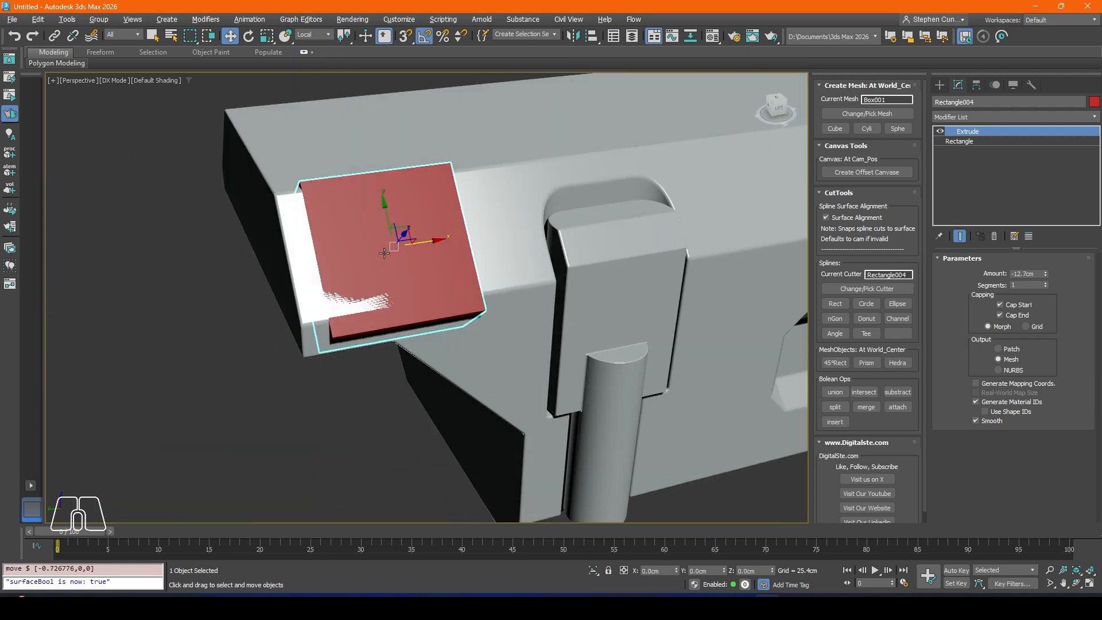
drag(386, 221, 386, 230)
alt+middle_drag(386, 230, 335, 243)
drag(335, 243, 293, 244)
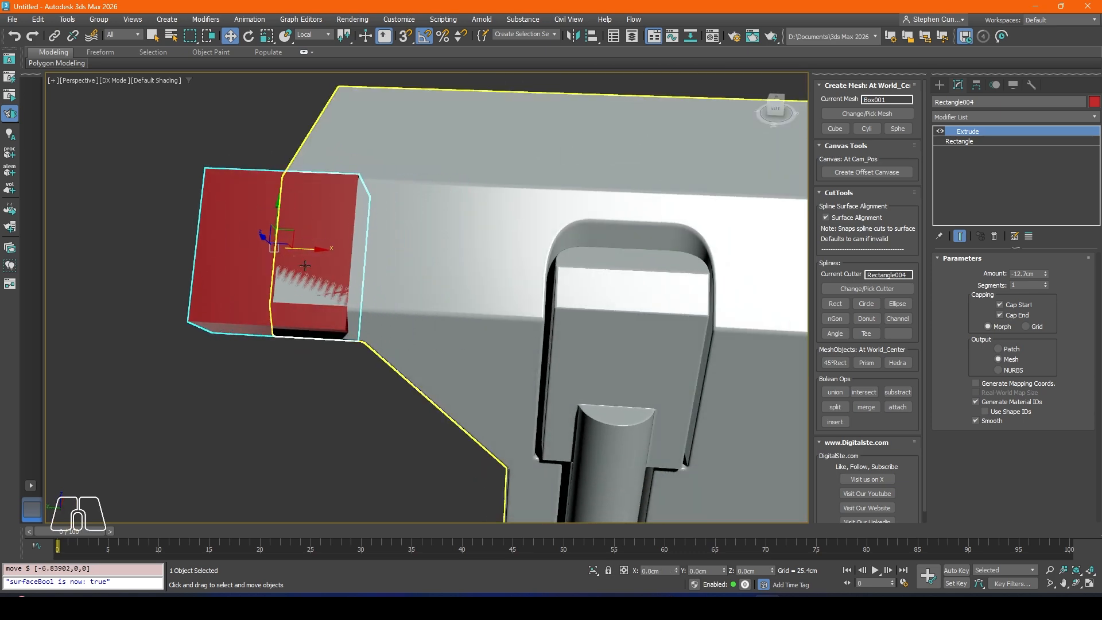
alt+middle_drag(294, 245, 405, 265)
Step: Reduce the base rectangle's length to 12.446 cm and nudge the cutter about 0.7 cm along its local Y
click(963, 142)
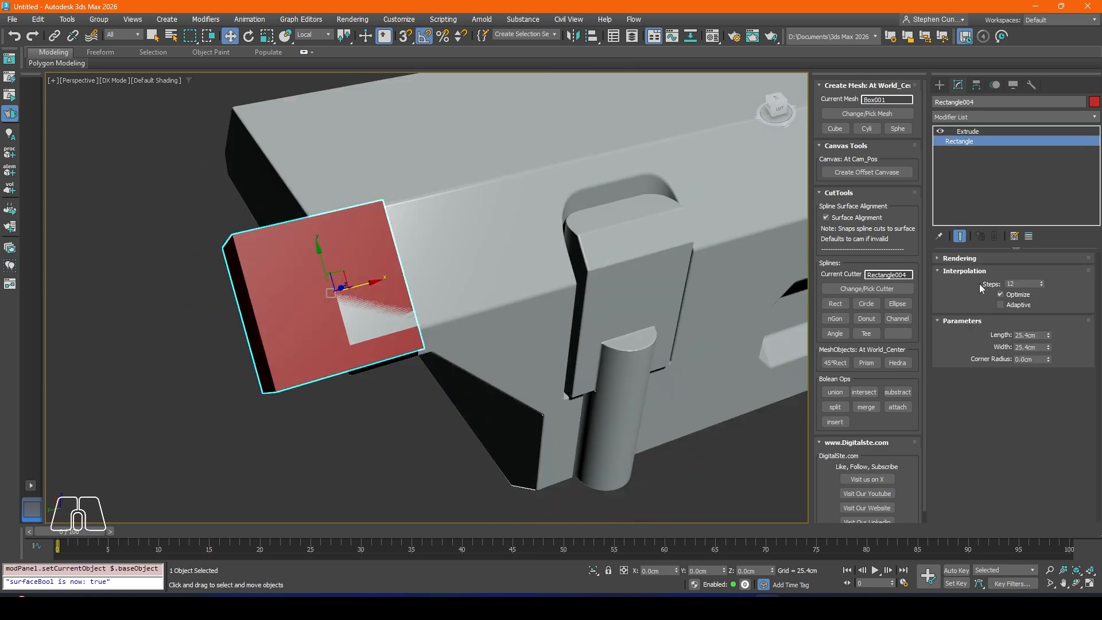
drag(1049, 336, 1048, 367)
drag(322, 255, 313, 247)
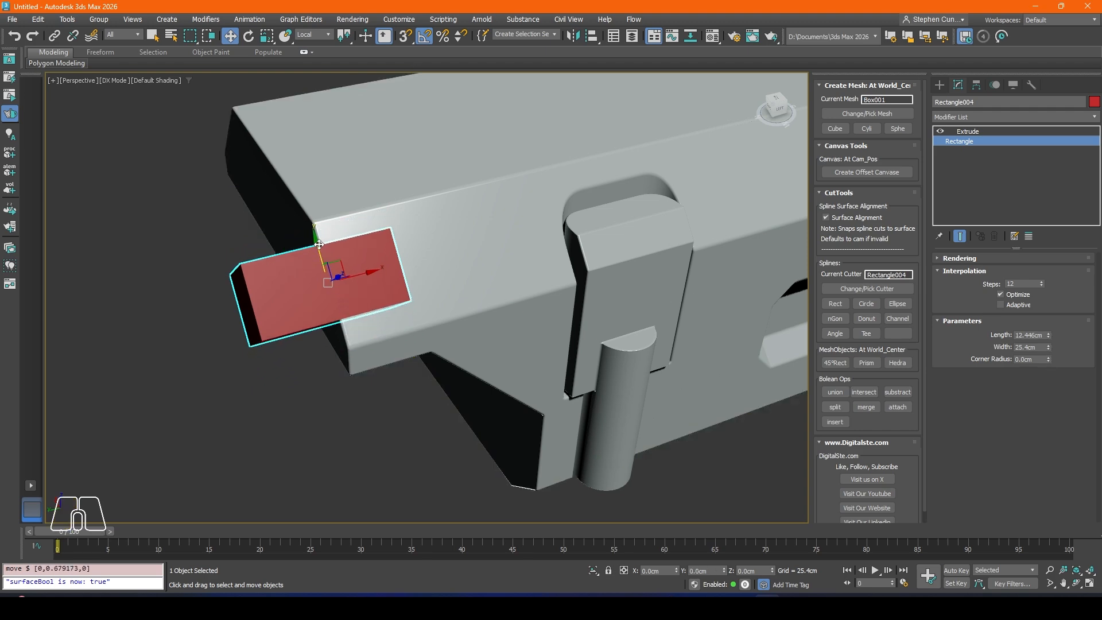
Step: Raise the shortened cutter about 1.8 cm along its local Z, outward from the slanted face
alt+middle_drag(313, 248, 377, 243)
drag(377, 243, 399, 224)
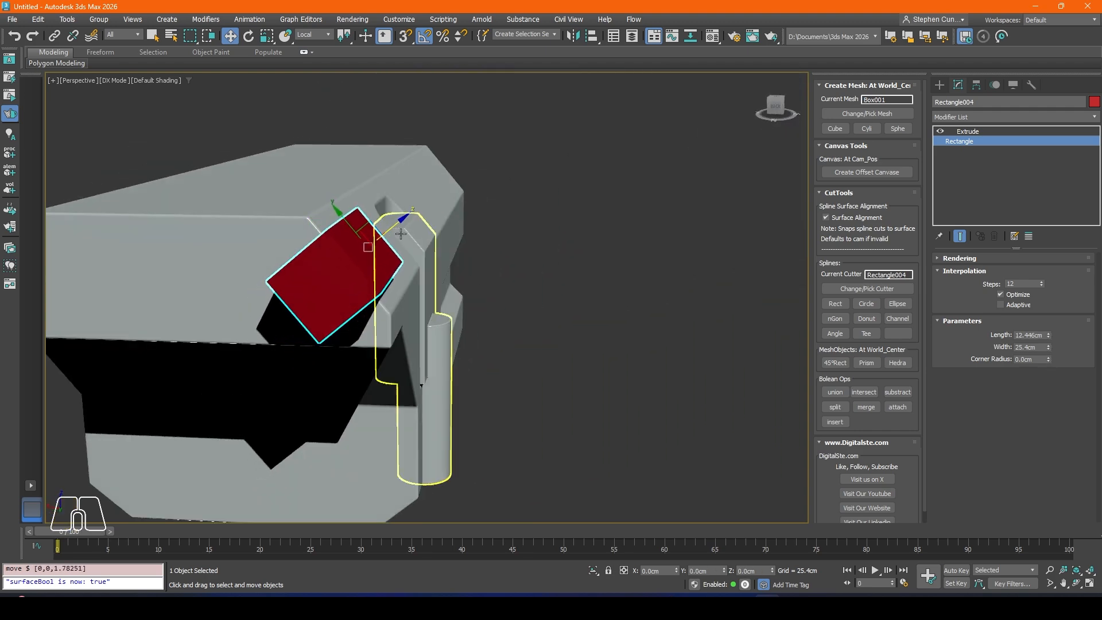
alt+middle_drag(400, 225, 371, 266)
scroll(372, 267, up, 5)
right_click(370, 281)
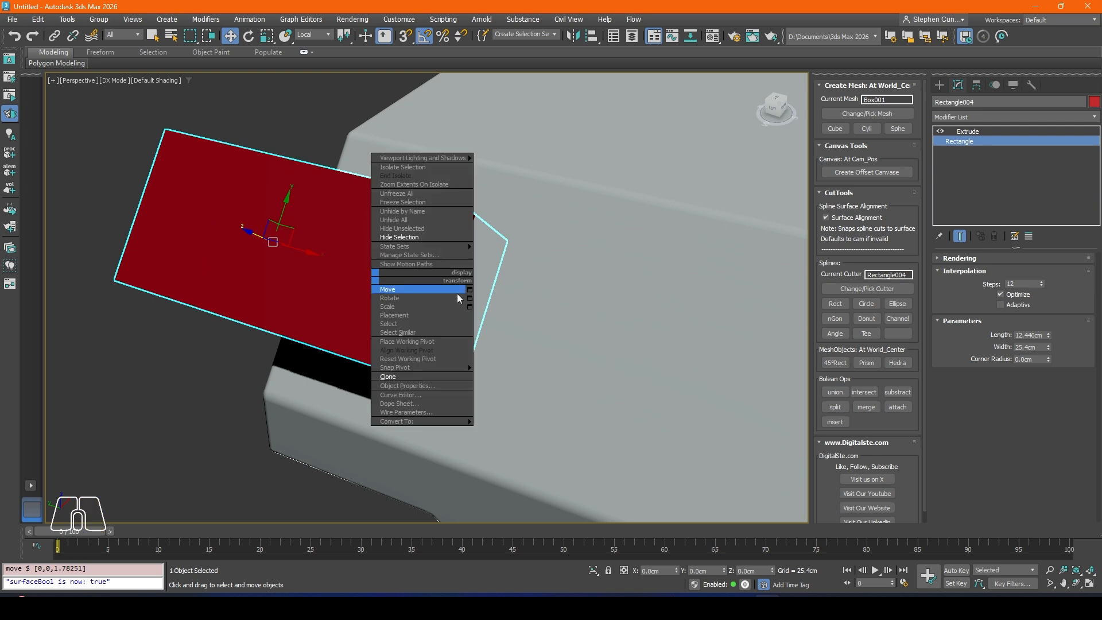
Step: Add an Edit Poly modifier above the small cutter's Extrude and switch to edge editing
click(974, 133)
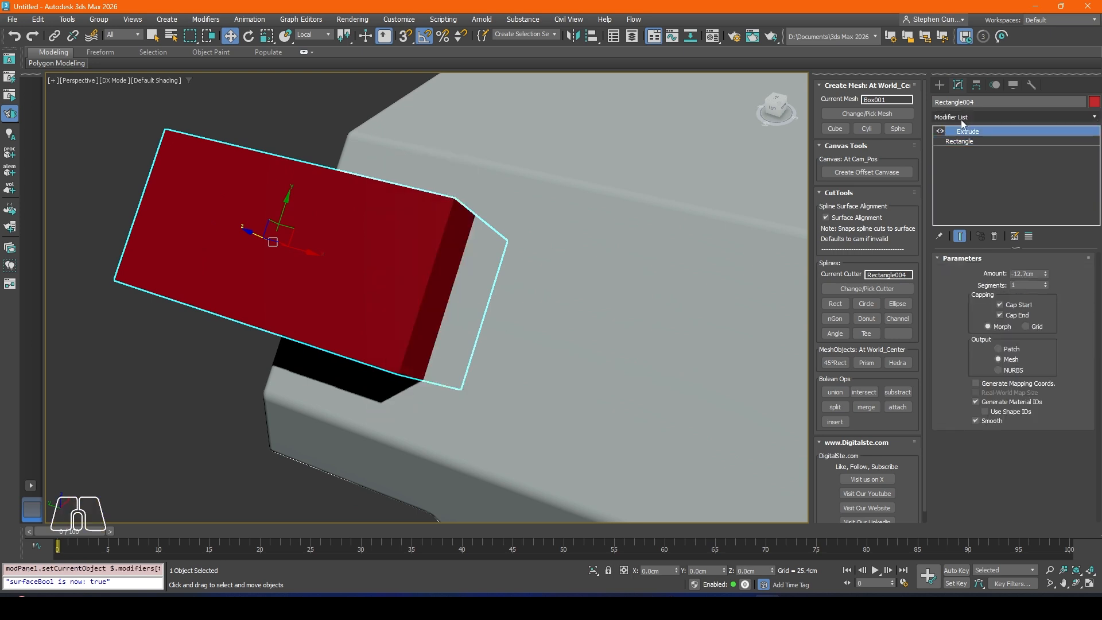
click(955, 116)
text(el.ad)
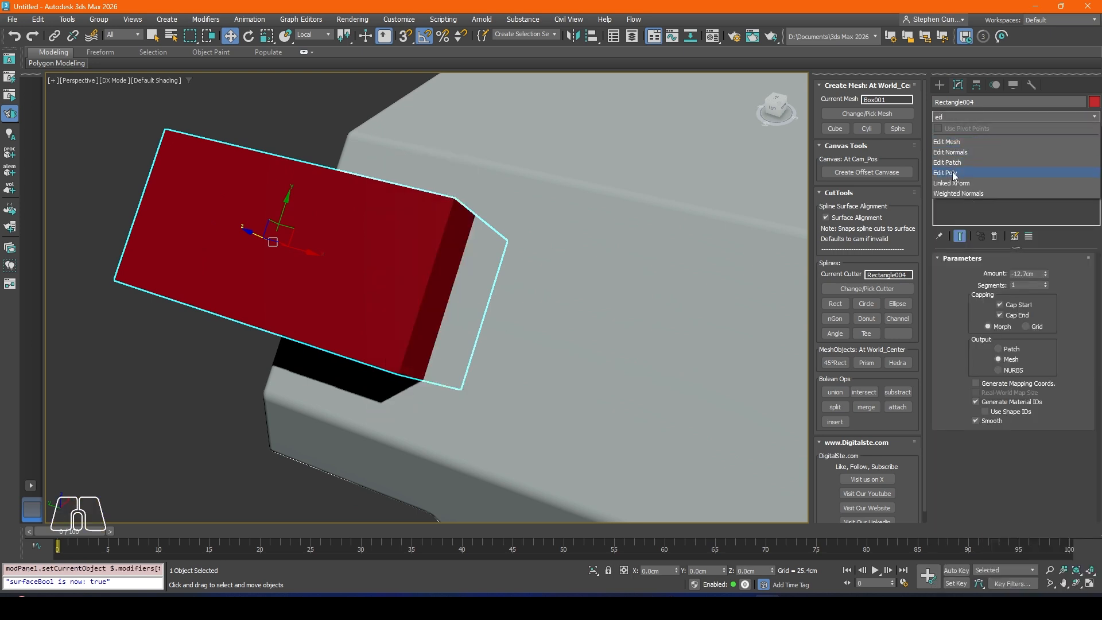
click(953, 173)
click(999, 349)
Step: Chamfer the small cutter's two inner-end edges by 4.757 cm with 7 segments and a depth of 0.53
click(464, 213)
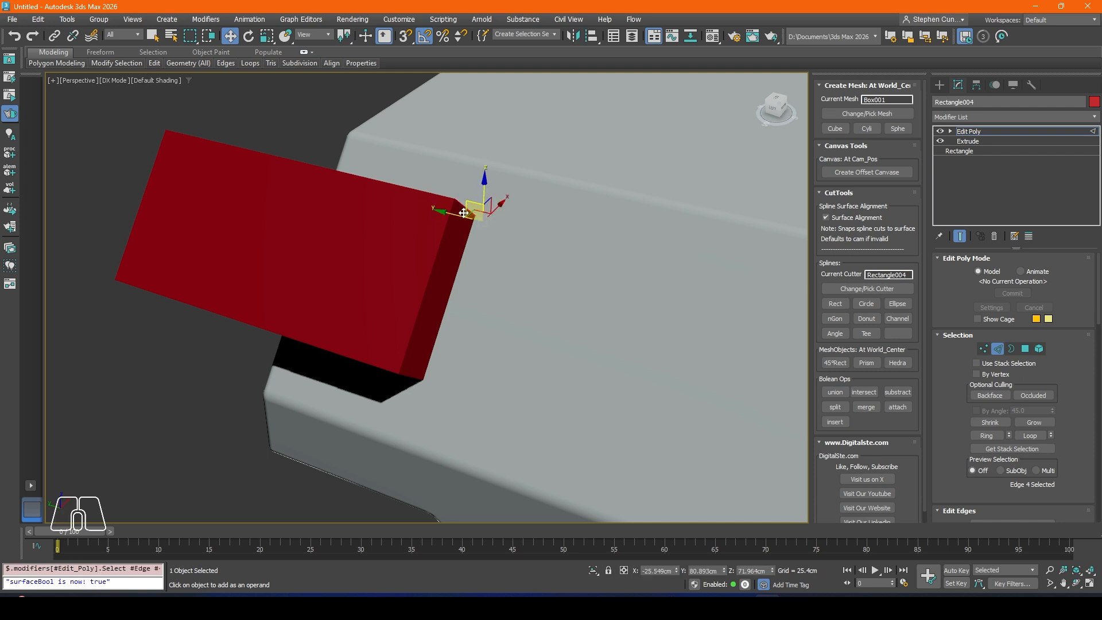
alt+middle_drag(399, 334, 386, 311)
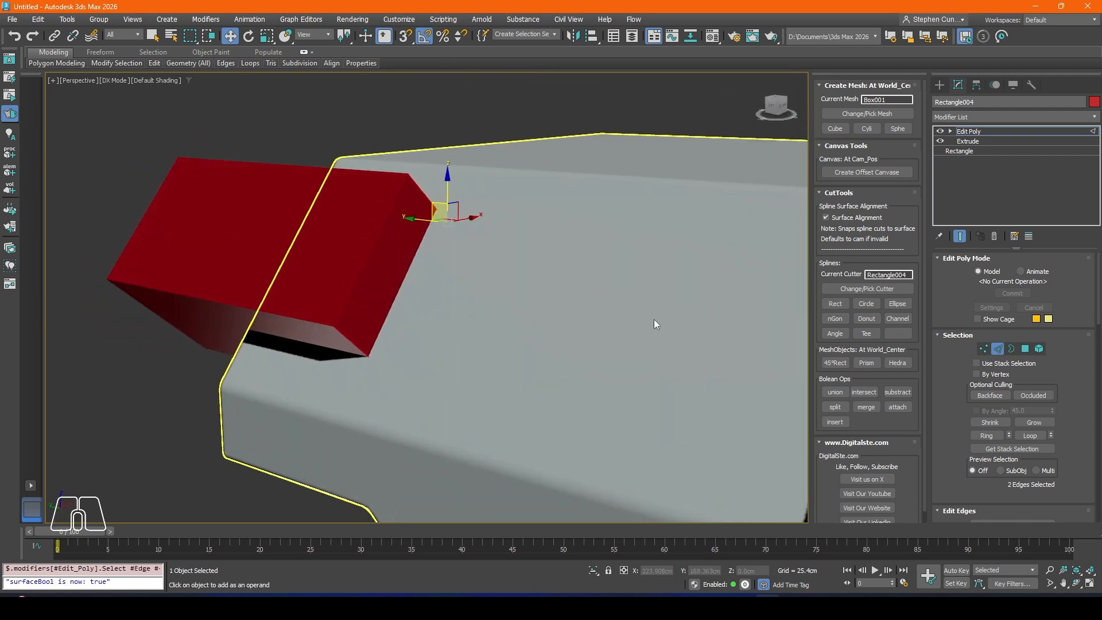
scroll(973, 363, down, 4)
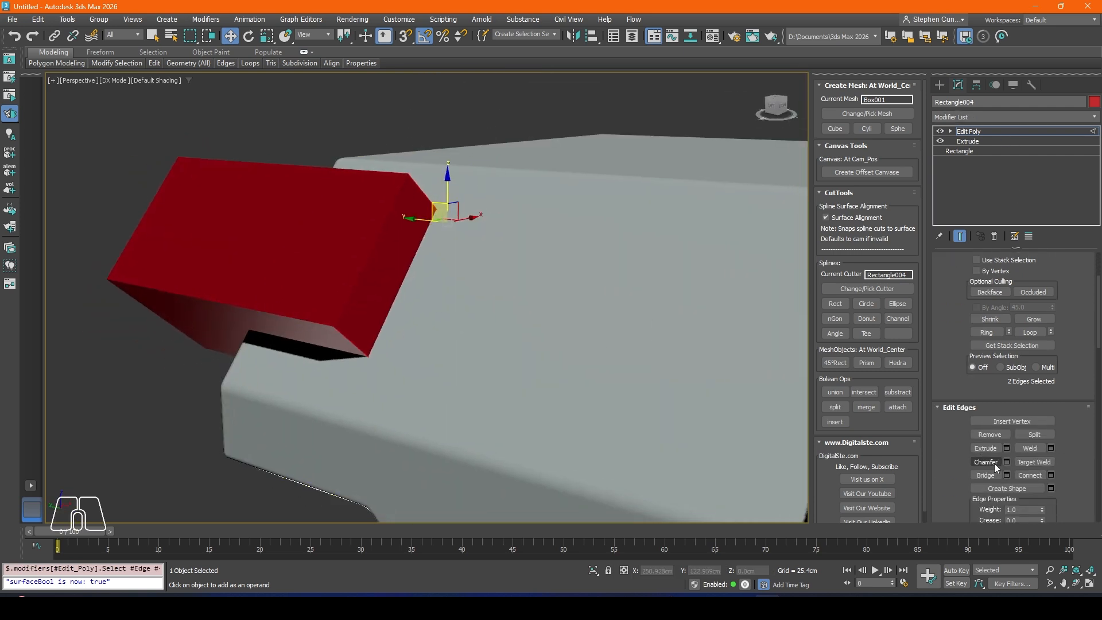
shift+click(986, 463)
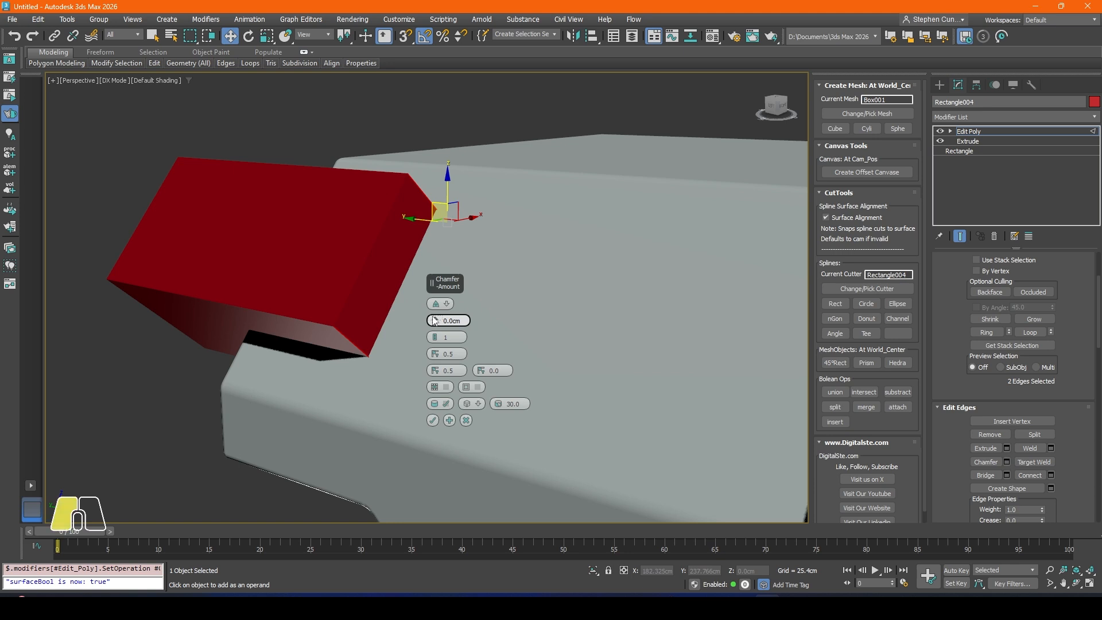
drag(435, 321, 434, 311)
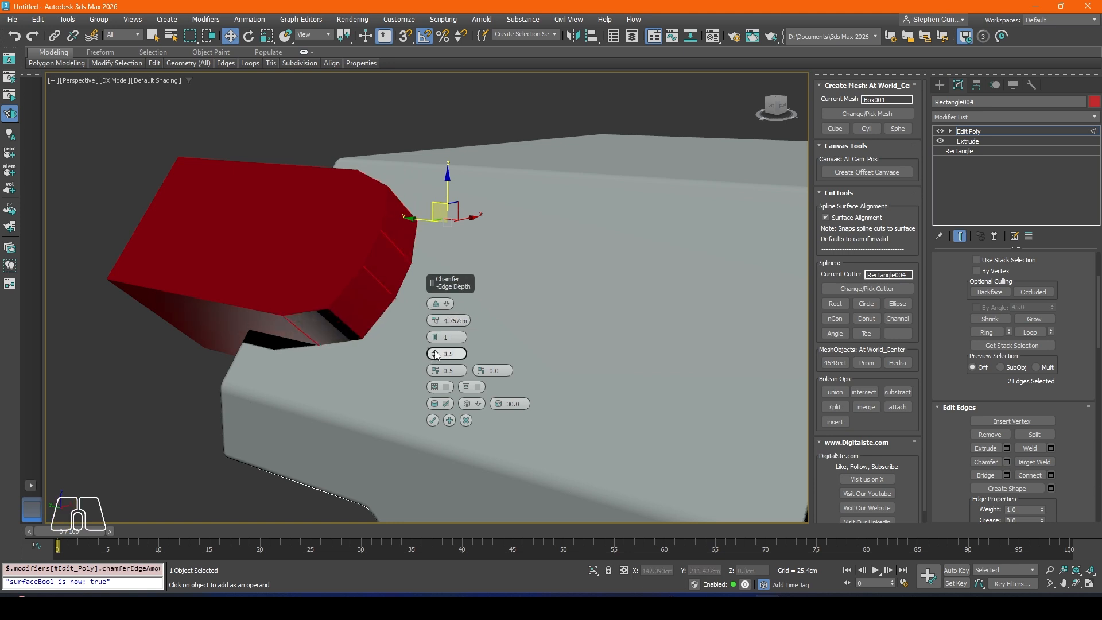
mouse_move(436, 355)
mouse_down()
mouse_move(437, 338)
mouse_move(347, 319)
mouse_up()
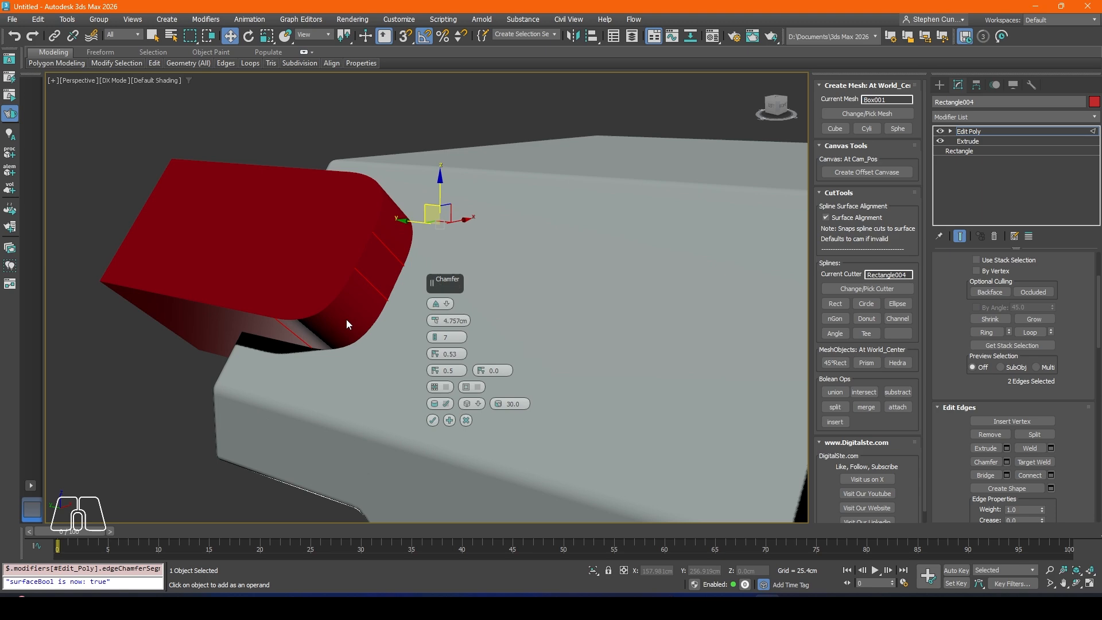
key(F4)
alt+middle_drag(366, 289, 453, 311)
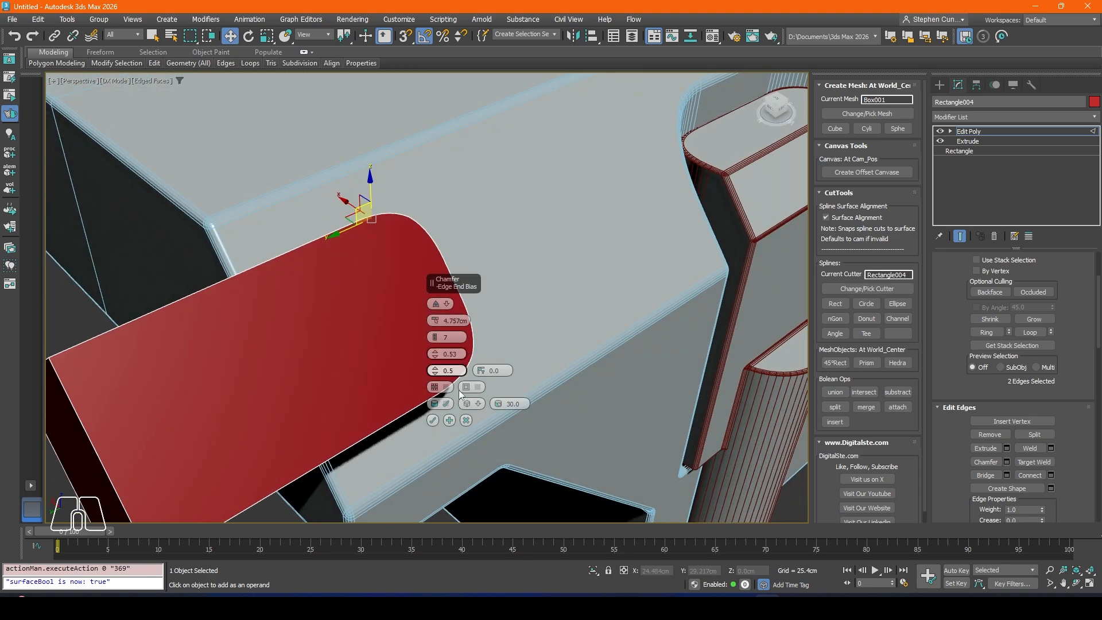
click(433, 420)
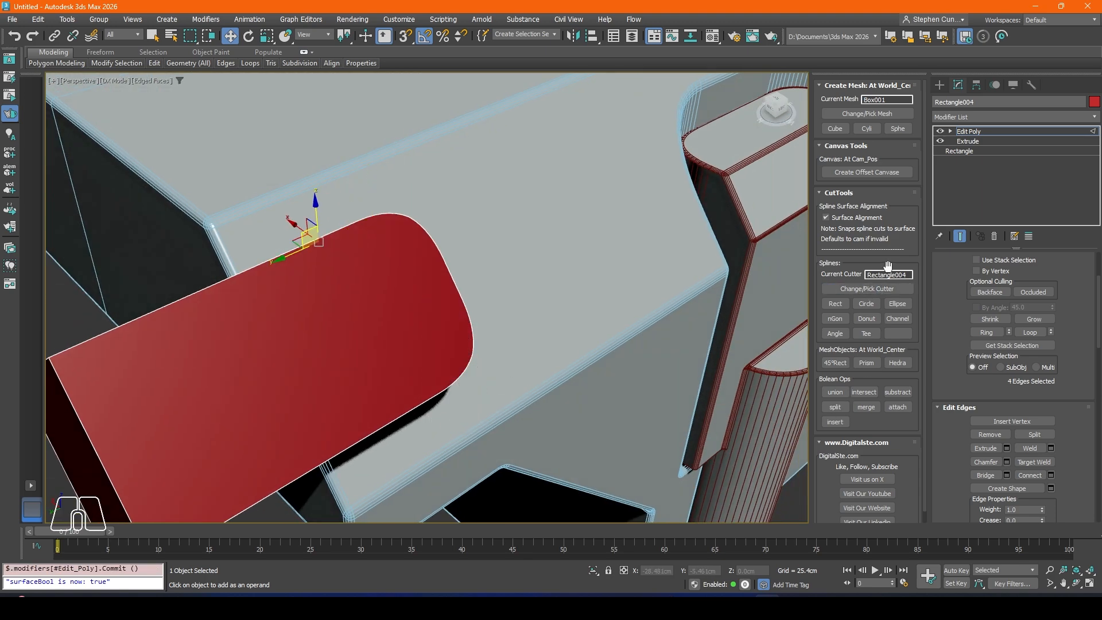
Step: Try to subtract the rounded cutter from the body and examine its end corner
scroll(579, 360, down, 5)
click(894, 395)
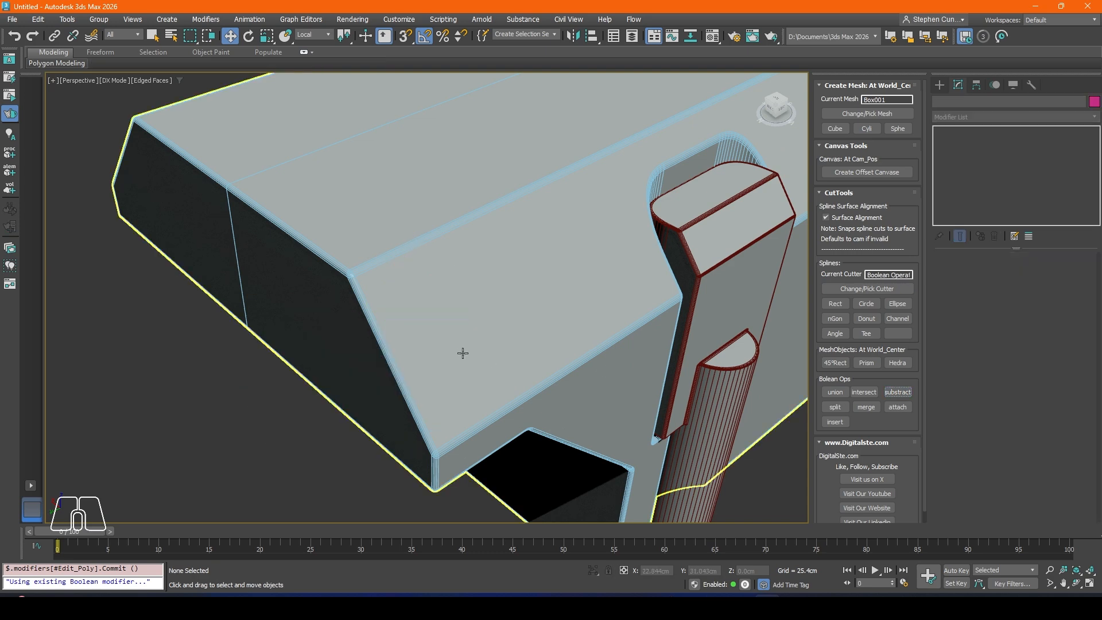
scroll(442, 329, down, 4)
alt+middle_drag(472, 313, 501, 294)
scroll(501, 292, up, 3)
scroll(513, 294, up, 3)
Step: Undo the cutter's subtraction and leave edge editing so the whole cutter is selected
key(ctrl+z)
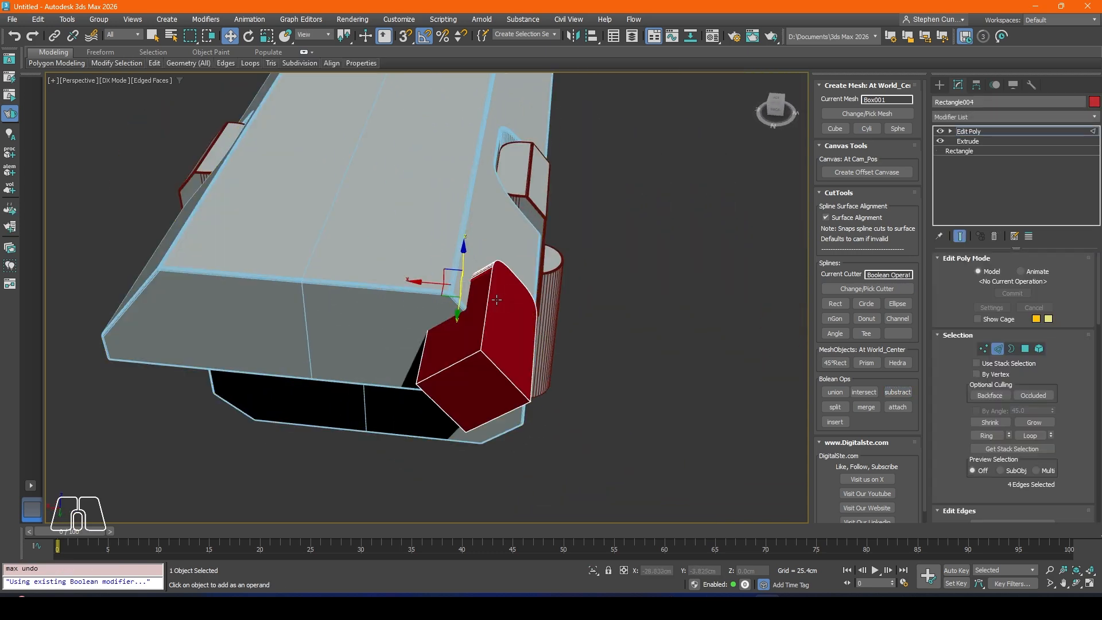
click(999, 349)
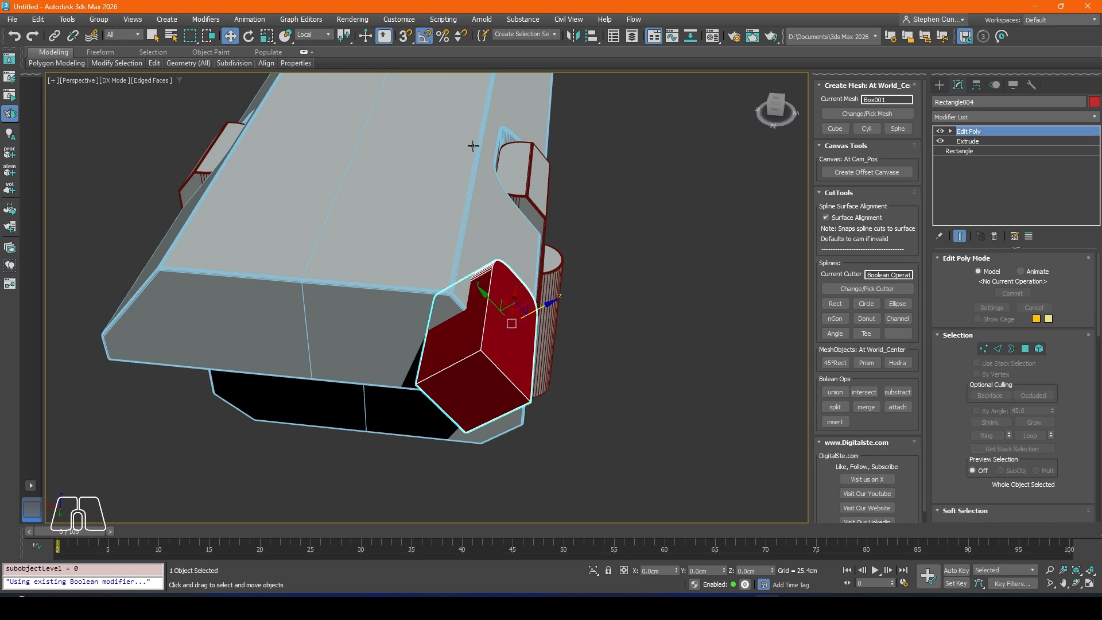
click(572, 36)
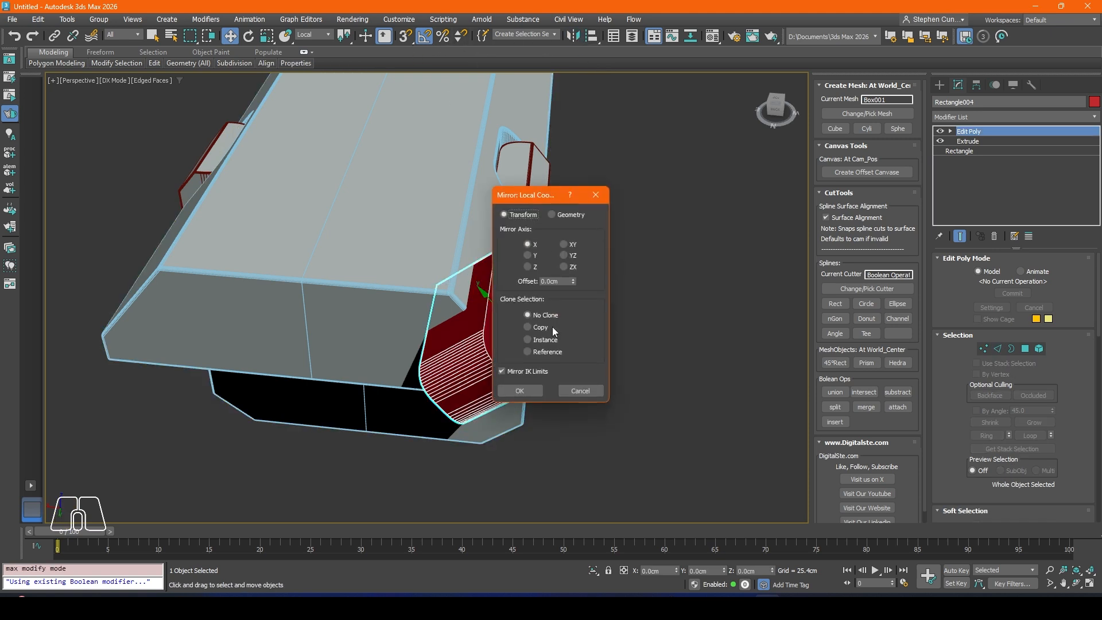
click(527, 255)
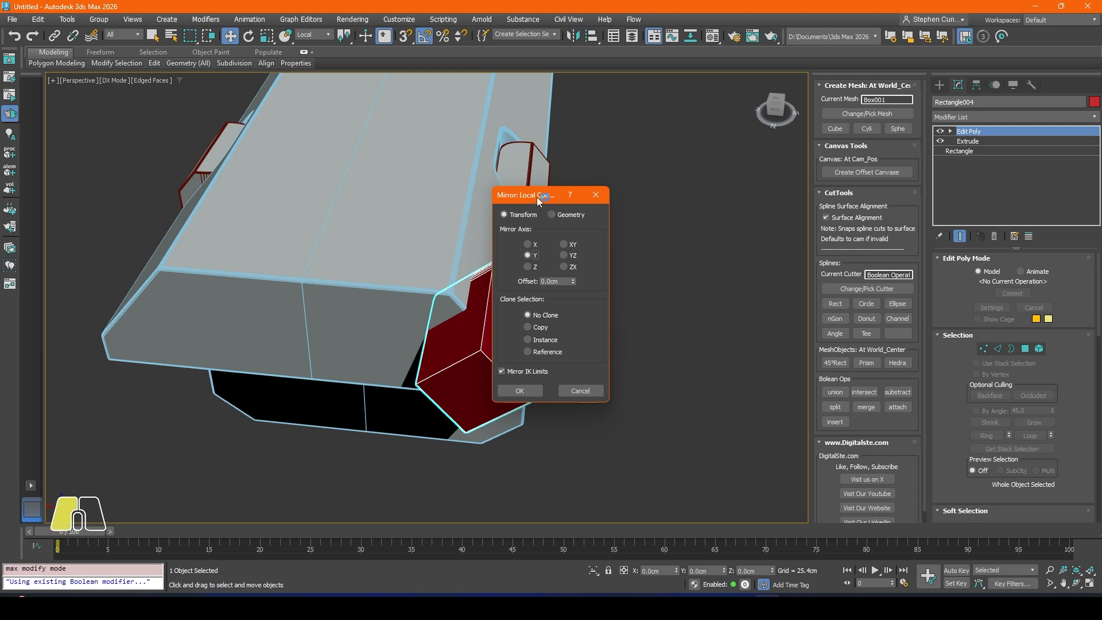
drag(539, 196, 661, 198)
click(688, 246)
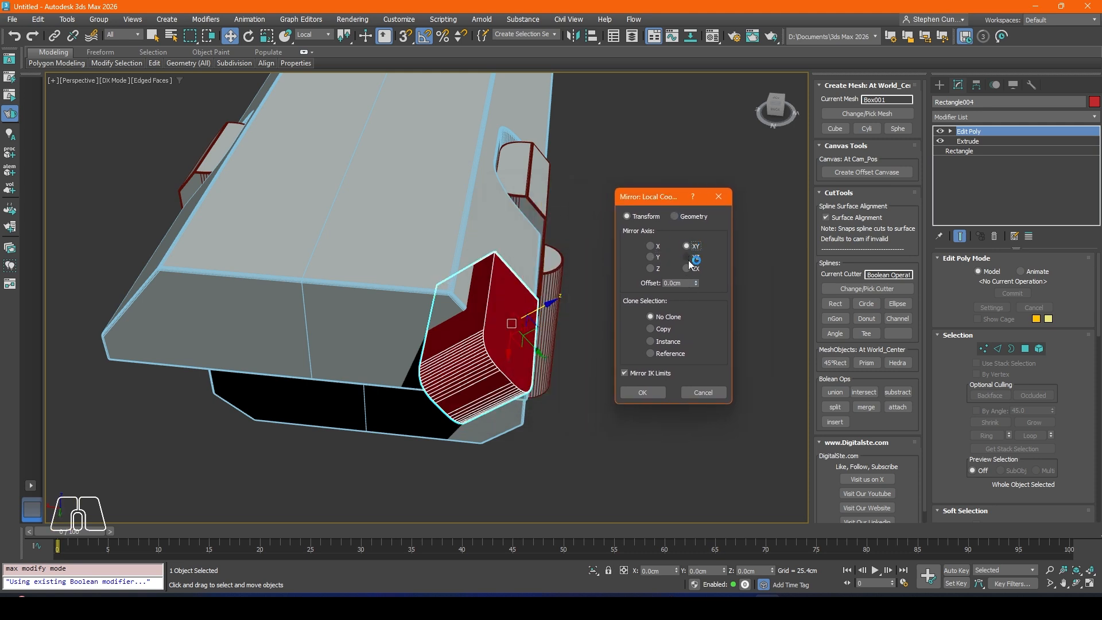
click(689, 258)
click(691, 269)
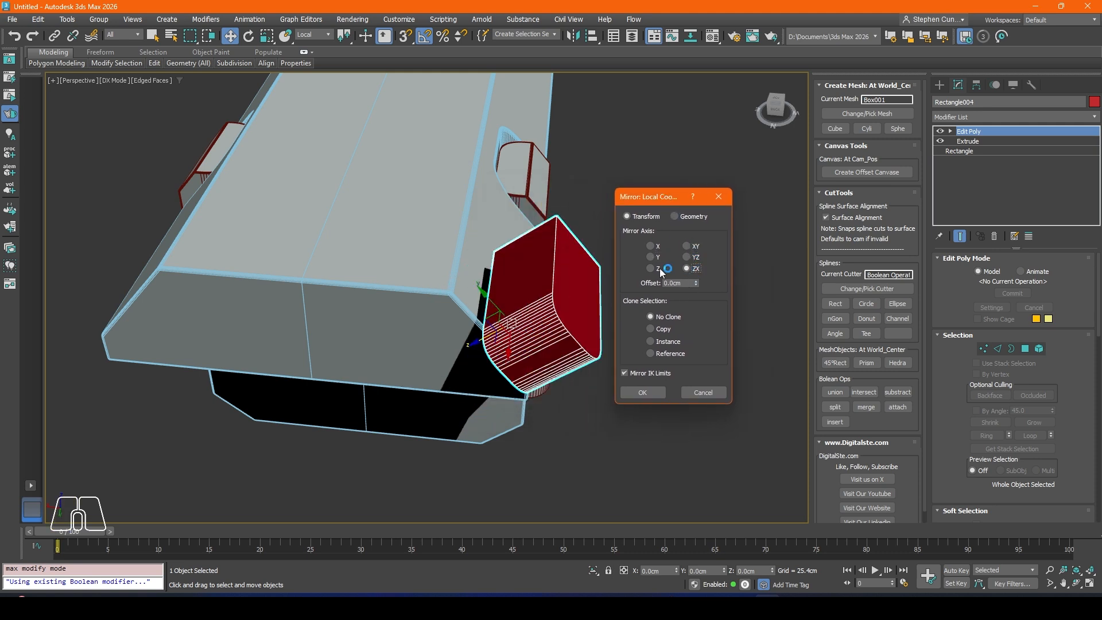
click(650, 268)
click(651, 257)
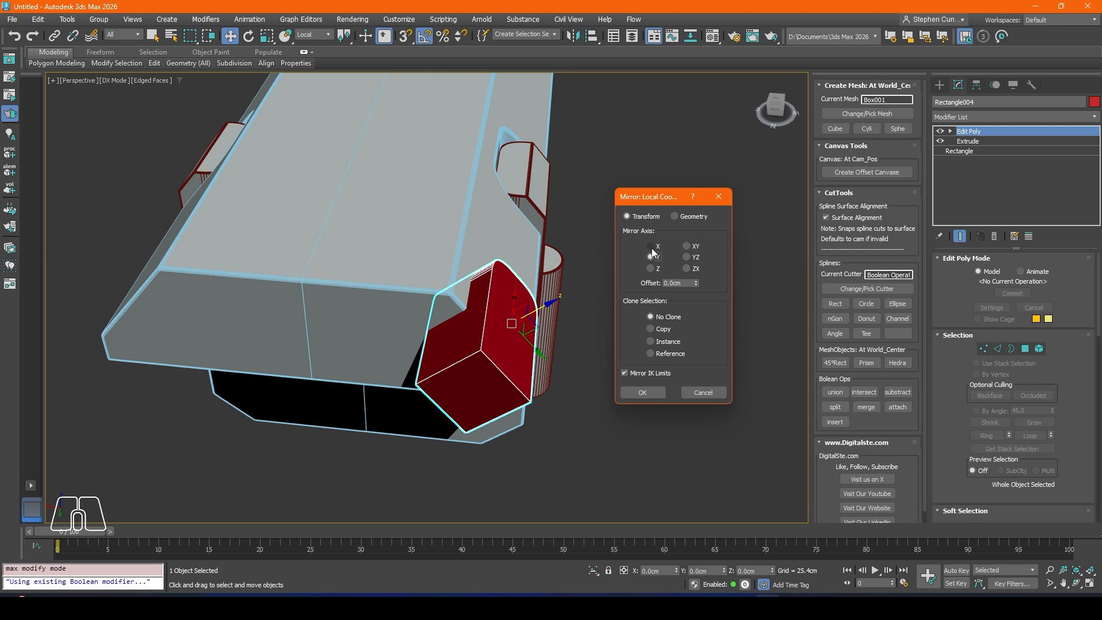
click(651, 246)
click(702, 390)
Step: Mirror the rounded cutter across X without cloning, using the View coordinate system
click(313, 34)
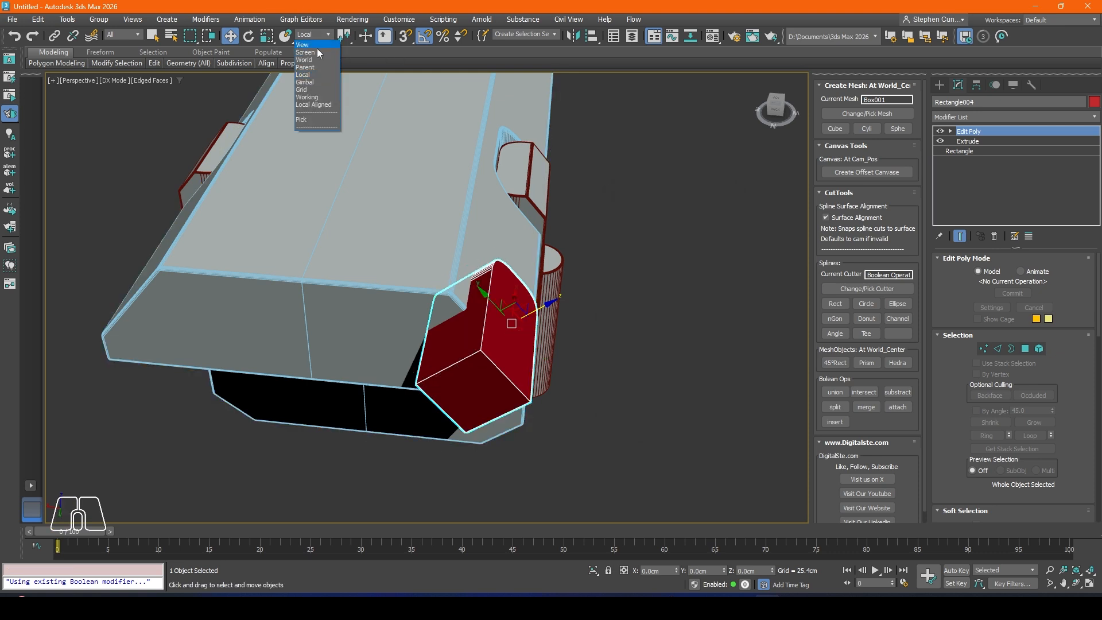
click(315, 44)
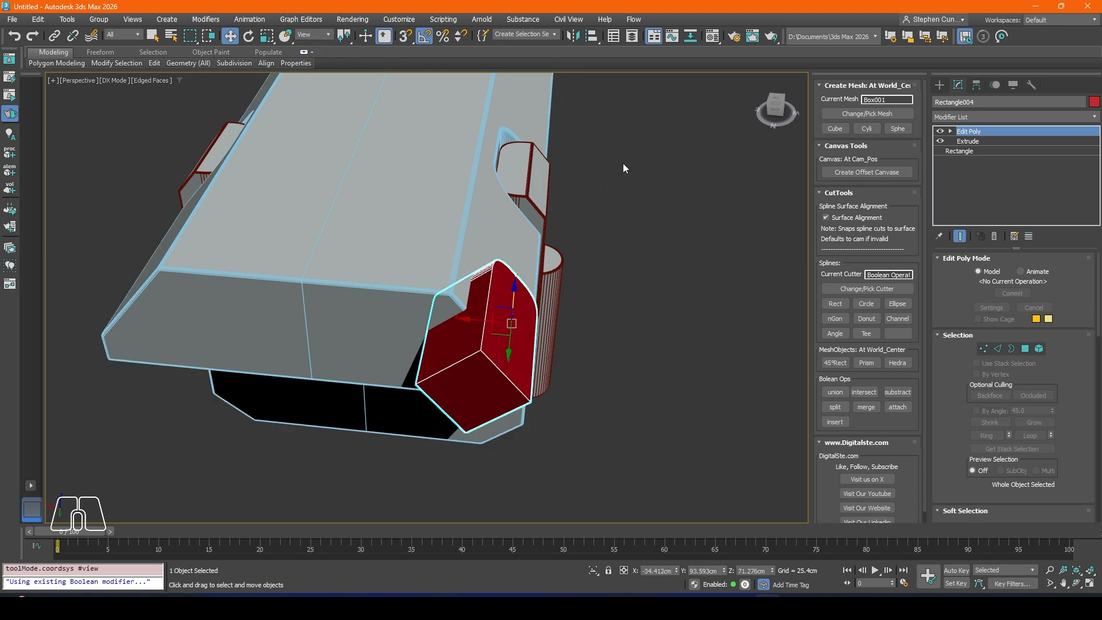
click(573, 37)
drag(539, 195, 674, 165)
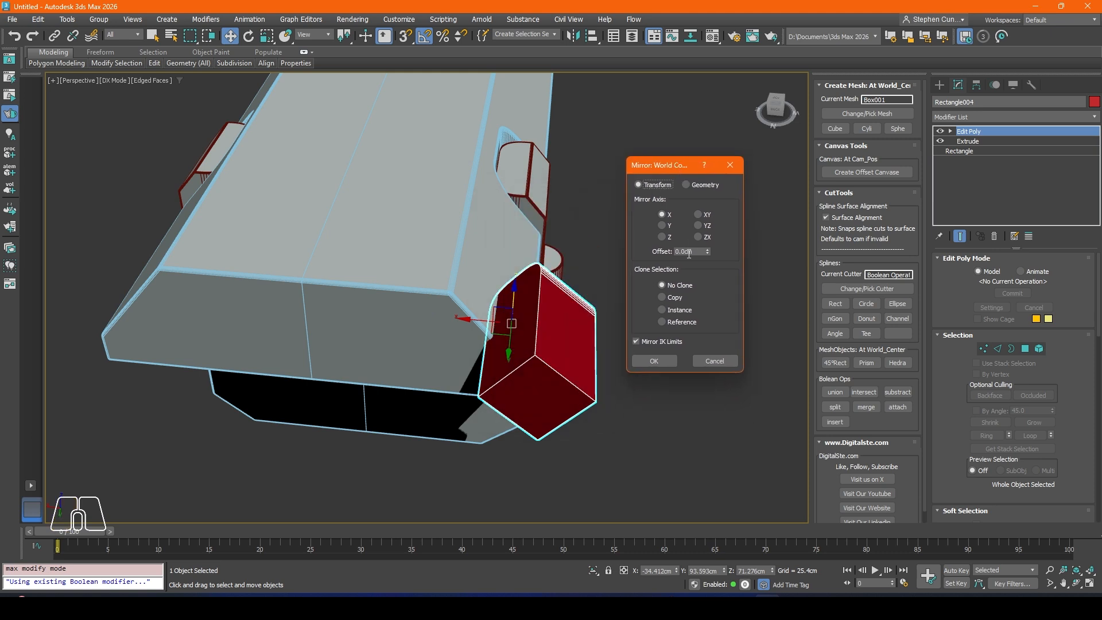
click(655, 361)
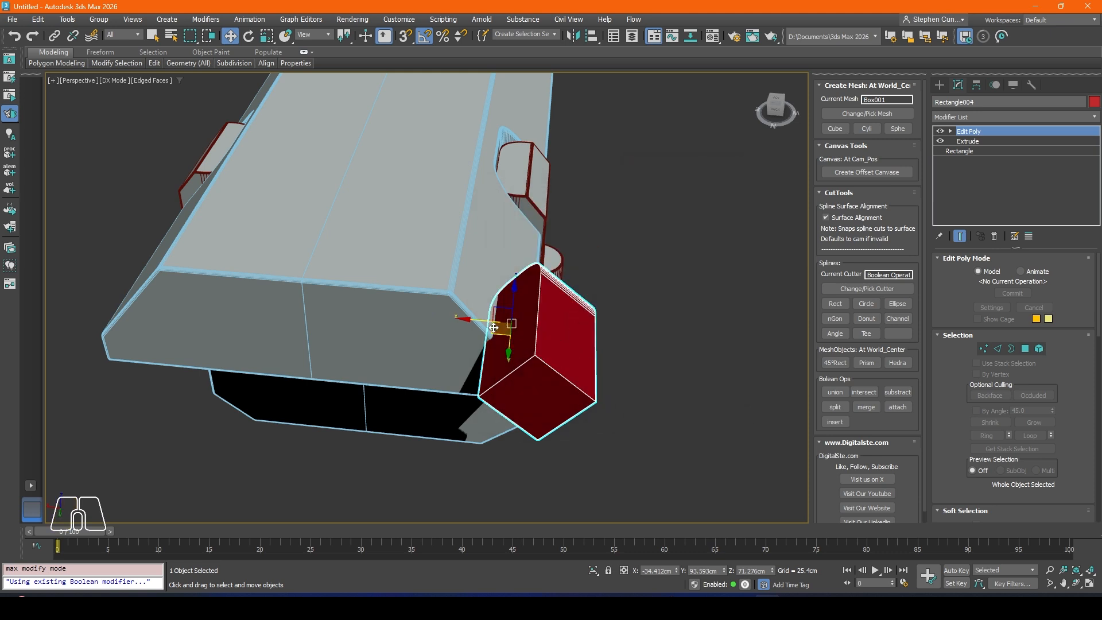
Step: Move the mirrored cutter across to the body's opposite end corner, at about X 36.17 cm and Z 72.25 cm
drag(487, 320, 77, 256)
alt+middle_drag(76, 256, 190, 256)
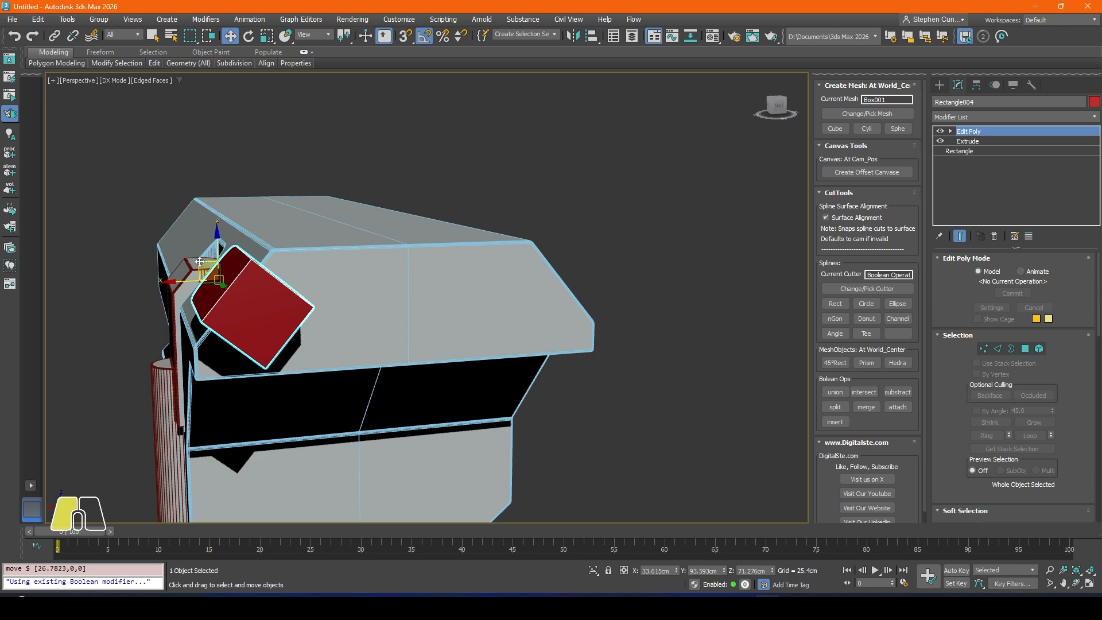
drag(200, 262, 183, 247)
alt+middle_drag(182, 246, 377, 263)
drag(274, 249, 275, 256)
alt+middle_drag(352, 273, 790, 392)
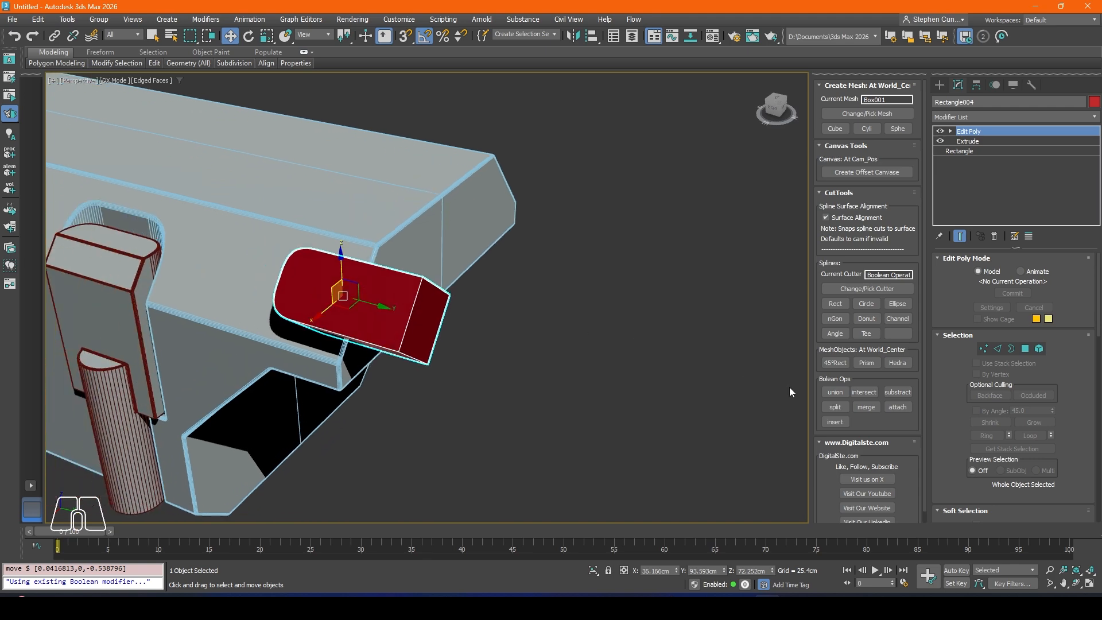
Step: Subtract the mirrored cutter from the body and view the notches in plain shading without edged faces
click(897, 393)
mouse_move(402, 290)
alt+middle_down()
mouse_move(374, 305)
mouse_move(312, 281)
mouse_move(408, 278)
mouse_move(444, 293)
mouse_move(332, 327)
mouse_move(344, 307)
mouse_move(455, 340)
mouse_move(397, 294)
alt+middle_up()
key(F4)
scroll(434, 293, down, 5)
scroll(397, 293, up, 5)
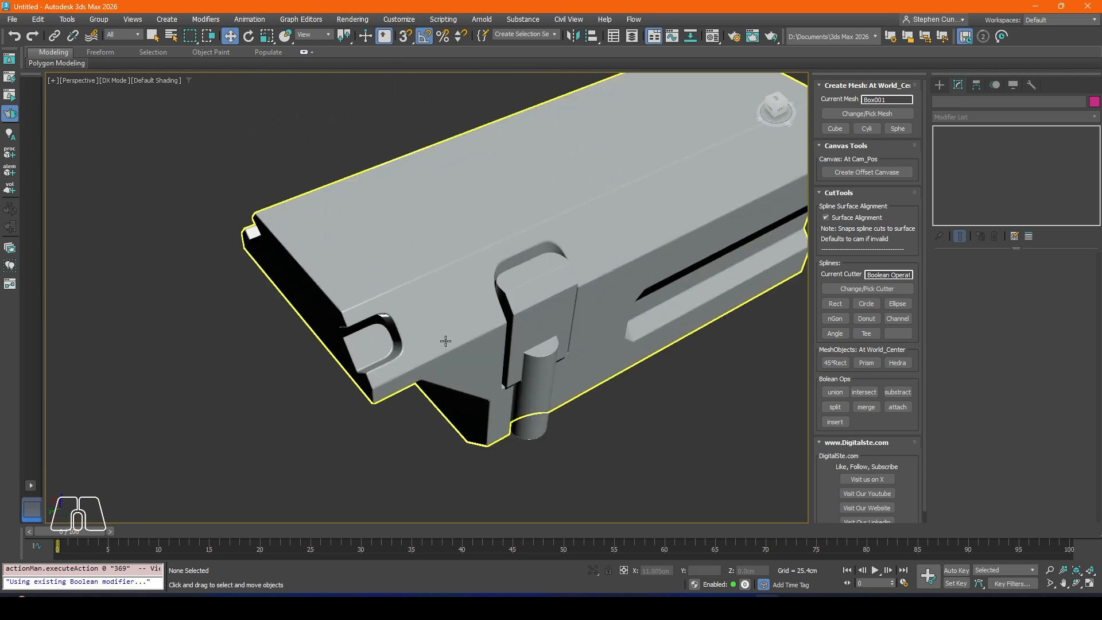
Step: Set the amount of the body's Chamfer modifier to 0.467 cm
alt+middle_drag(446, 341, 503, 340)
scroll(503, 340, up, 2)
click(503, 340)
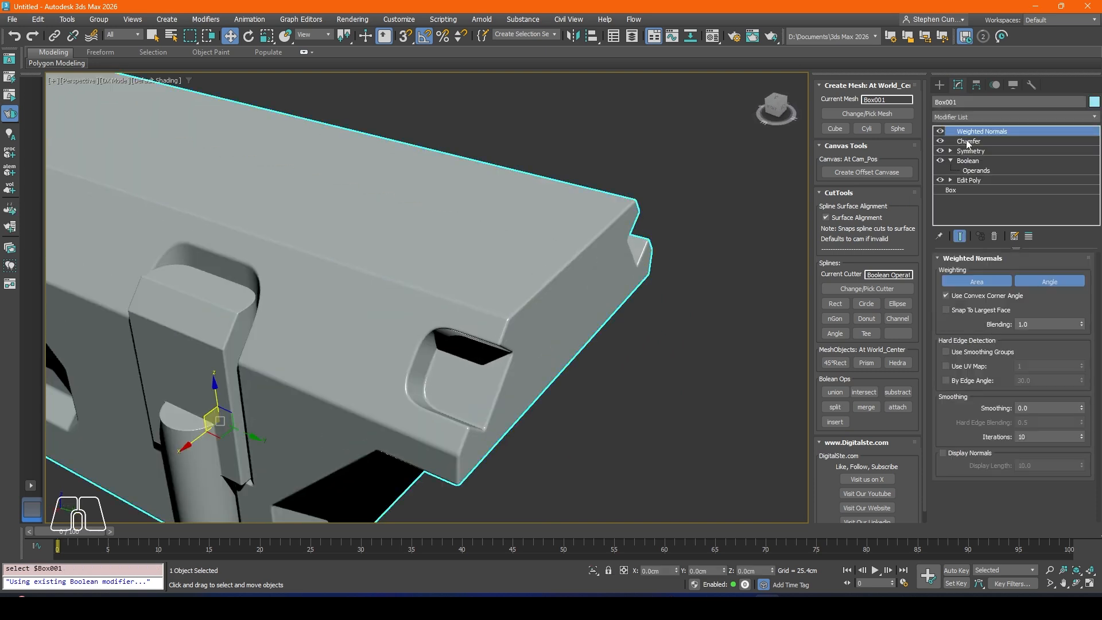
click(968, 142)
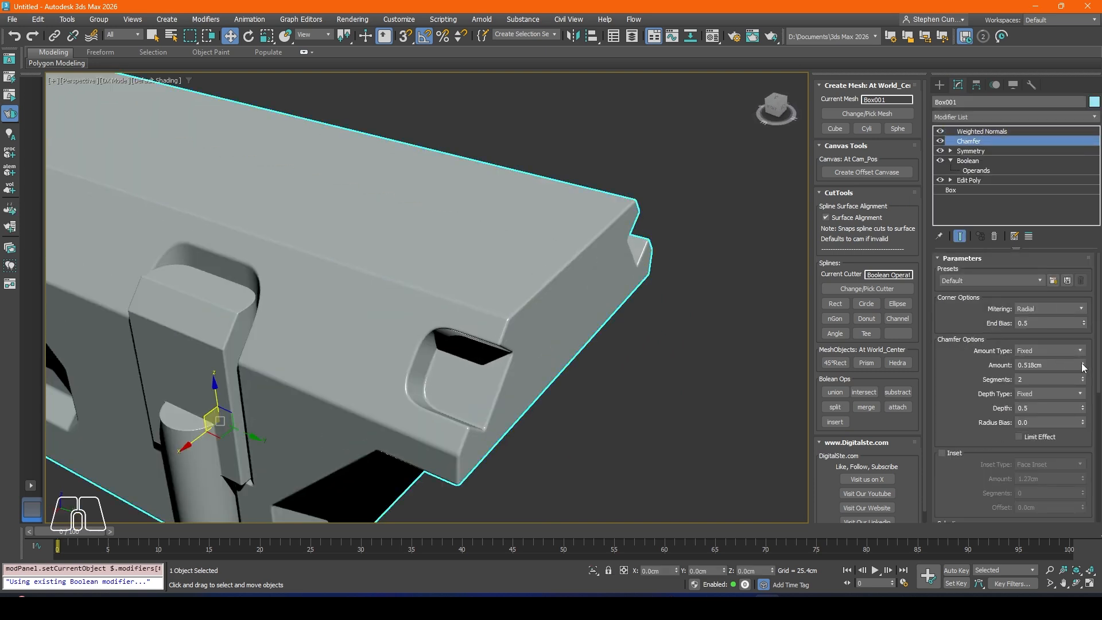
mouse_move(1082, 367)
mouse_down()
mouse_move(1082, 351)
mouse_move(1084, 366)
mouse_up()
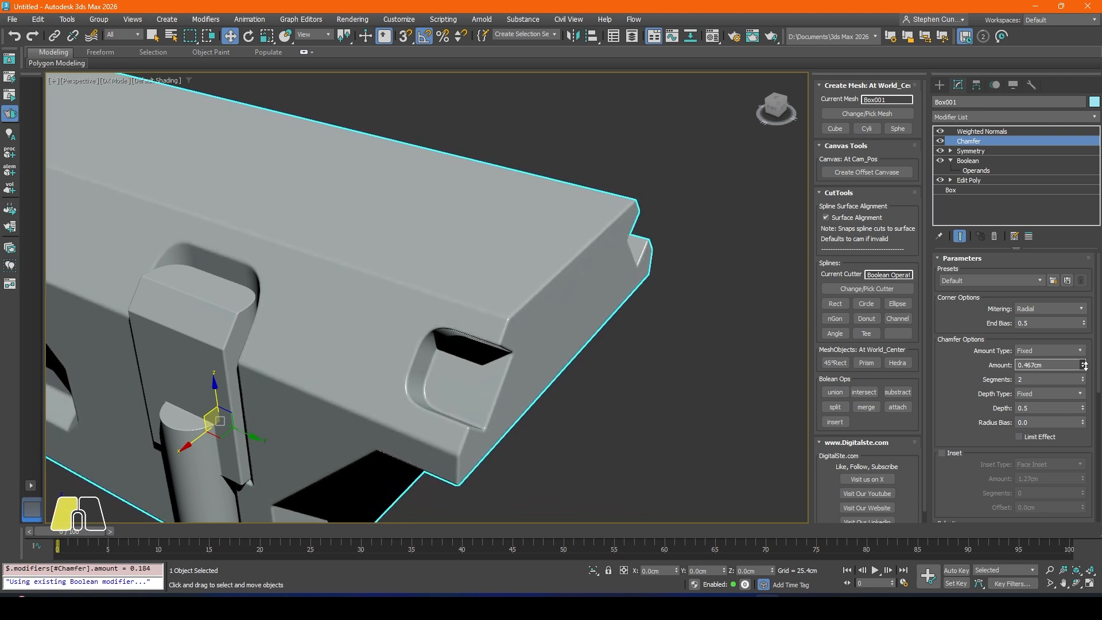
mouse_move(603, 334)
alt+middle_down()
mouse_move(524, 322)
mouse_move(585, 340)
alt+middle_up()
scroll(525, 322, down, 5)
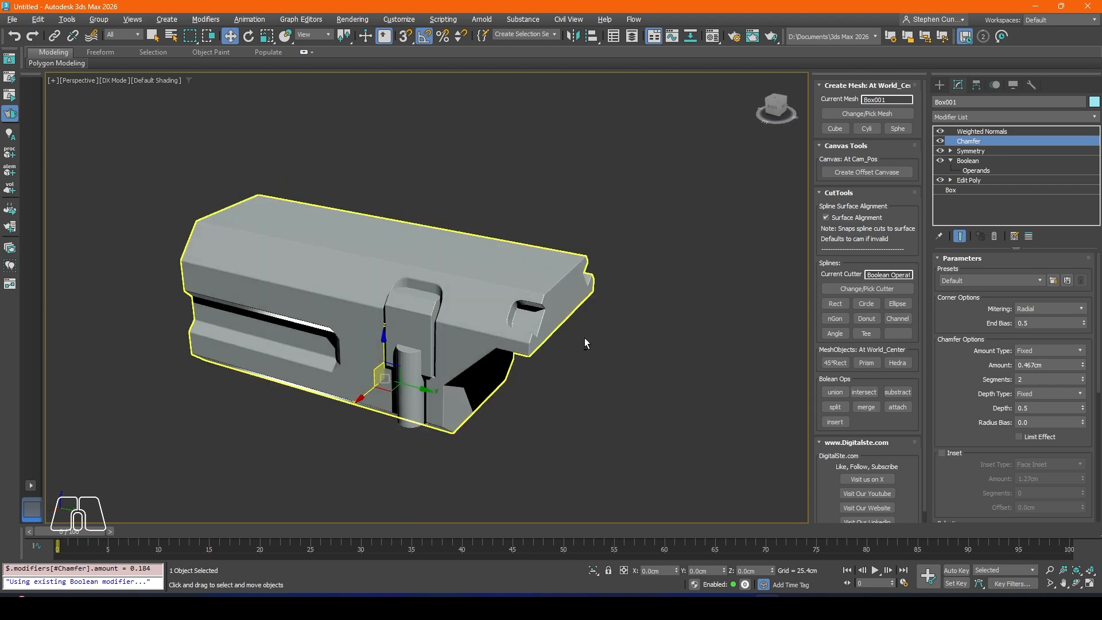
click(587, 341)
Step: Increase the Chamfer modifier amount of the latch-shaped piece in the side recess to 0.66 cm
alt+middle_drag(528, 320, 403, 317)
scroll(403, 318, up, 4)
click(432, 310)
scroll(436, 307, up, 3)
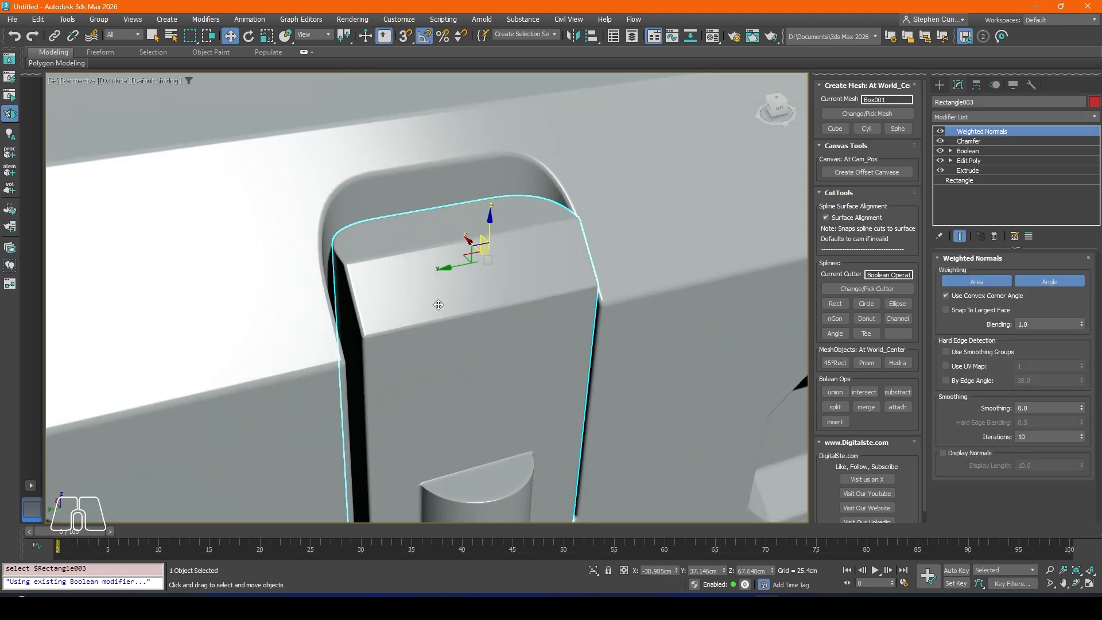
key(F4)
scroll(313, 252, up, 3)
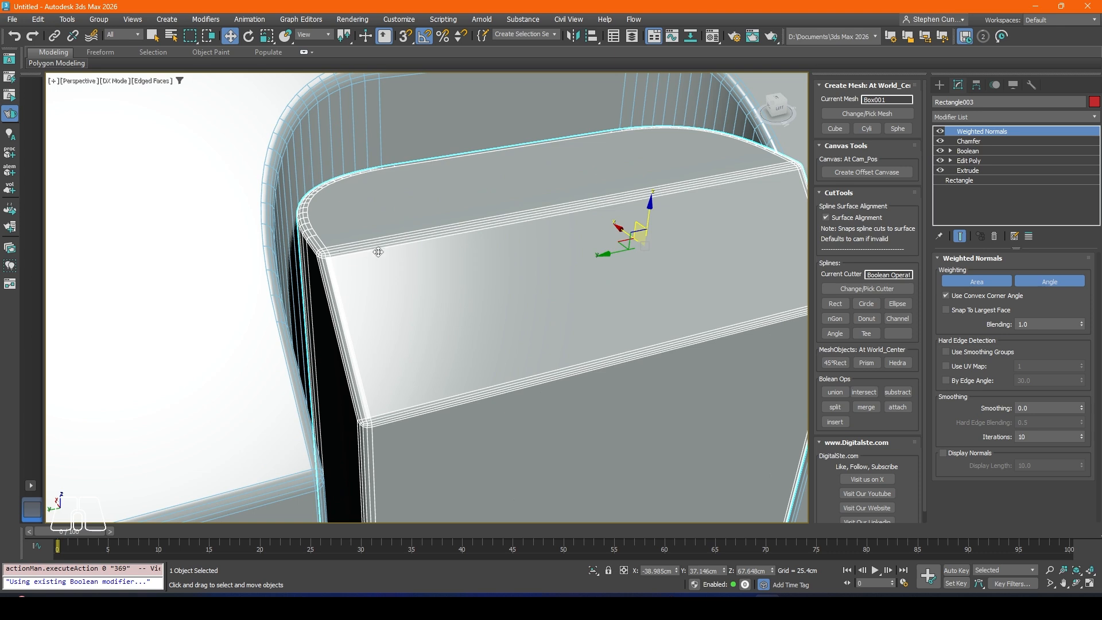
click(970, 141)
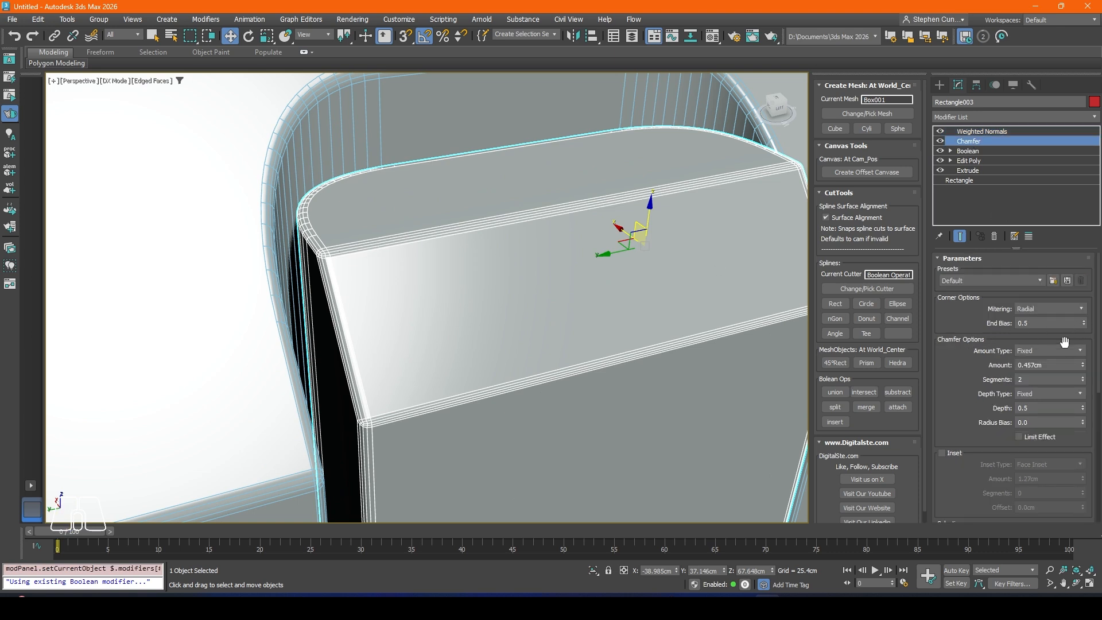
click(1083, 368)
drag(1084, 366, 1084, 361)
scroll(686, 291, down, 4)
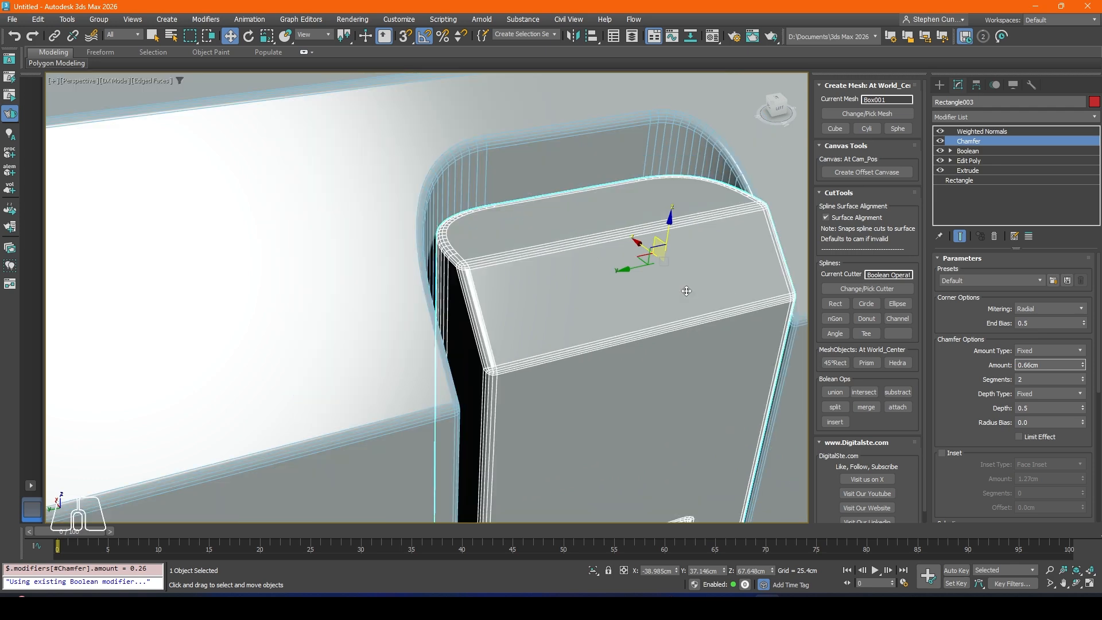
middle_drag(683, 288, 515, 216)
key(F4)
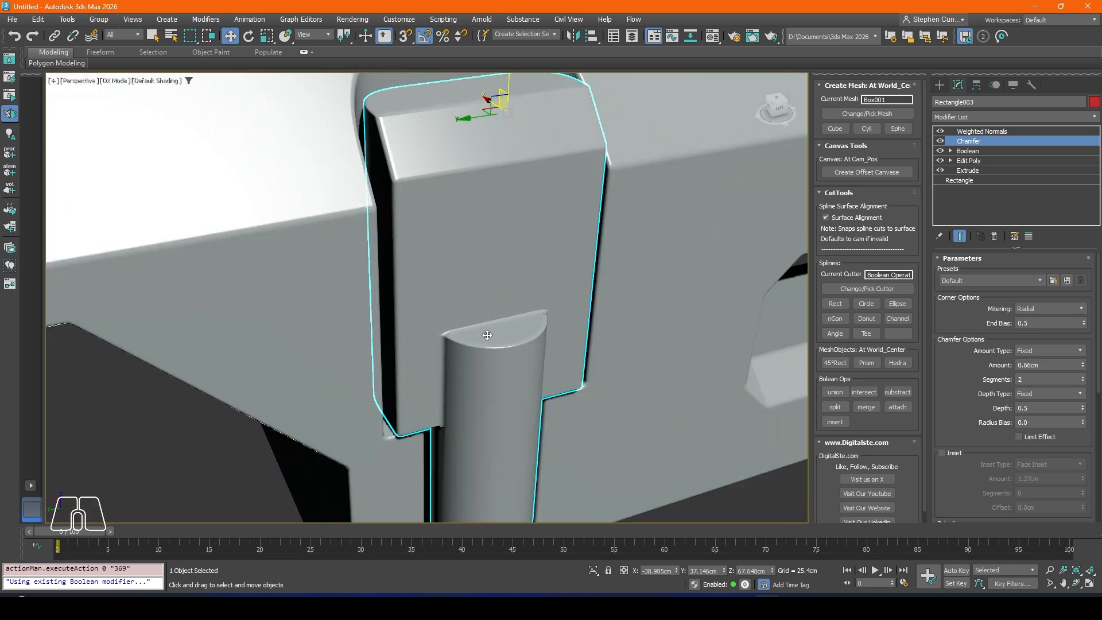
Step: Move the circle operand of the latch piece's Boolean along X to about -38.04 cm
scroll(488, 336, down, 5)
scroll(460, 320, up, 10)
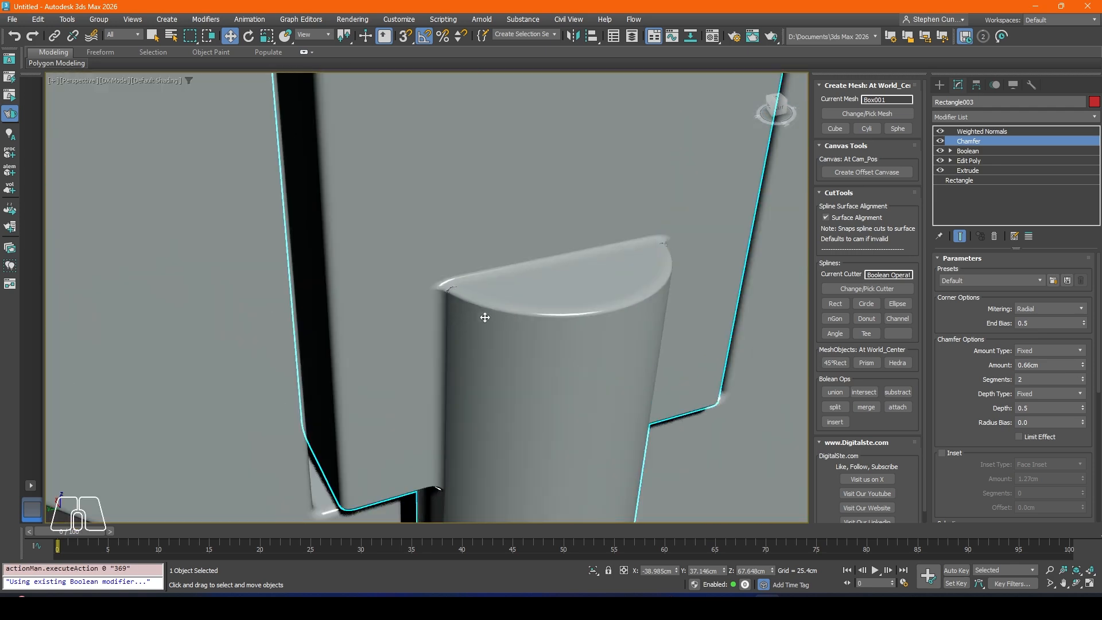
click(968, 151)
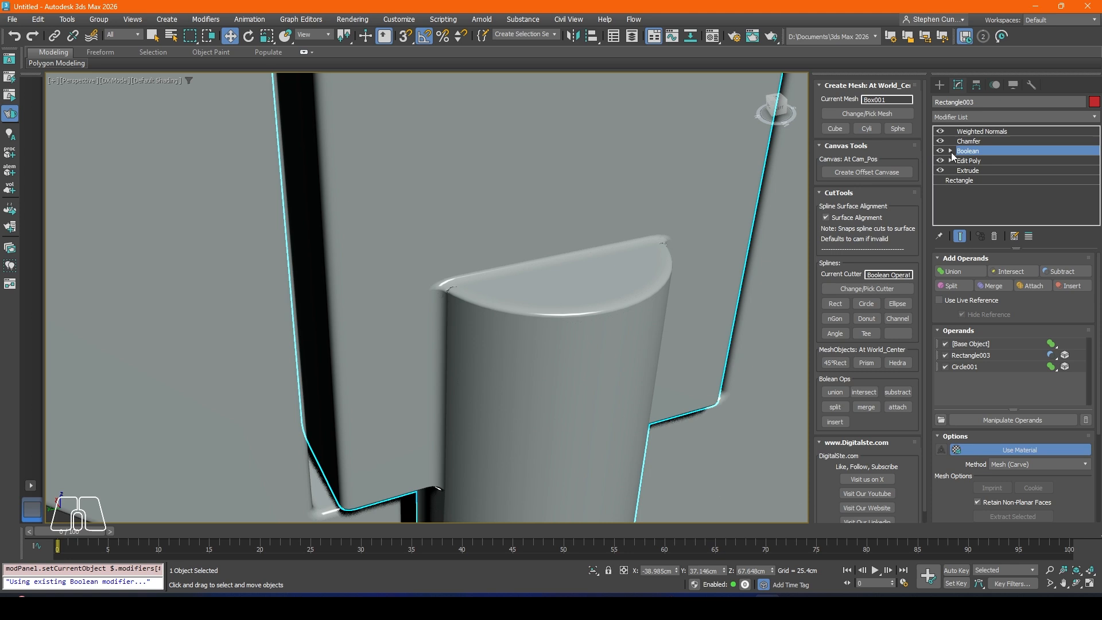
click(993, 367)
scroll(520, 246, up, 5)
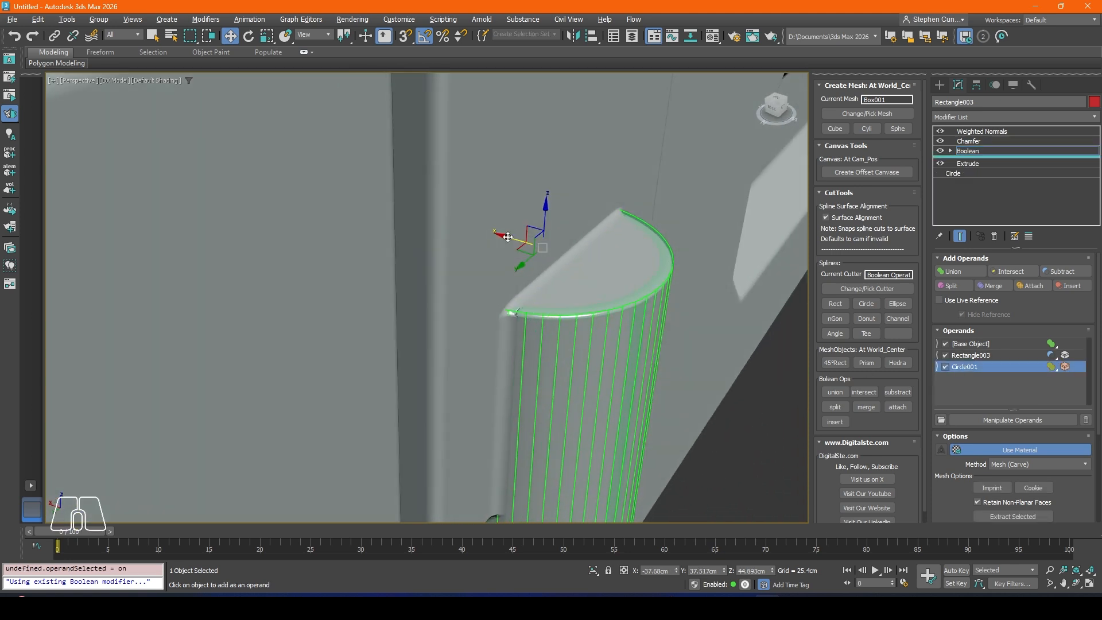
drag(507, 237, 514, 237)
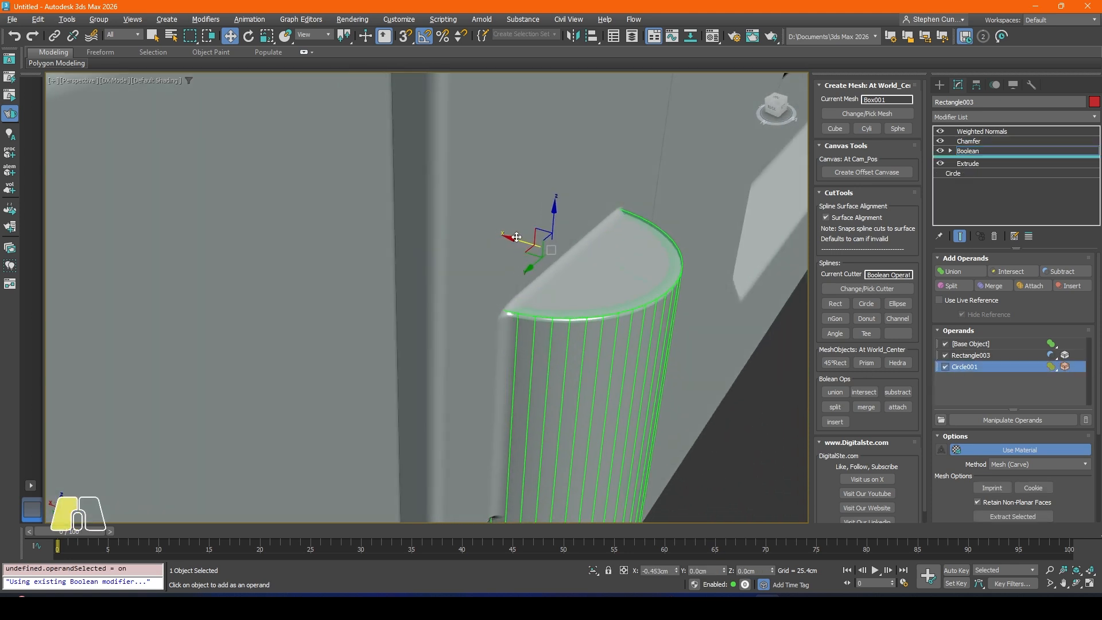
alt+middle_drag(540, 267, 537, 331)
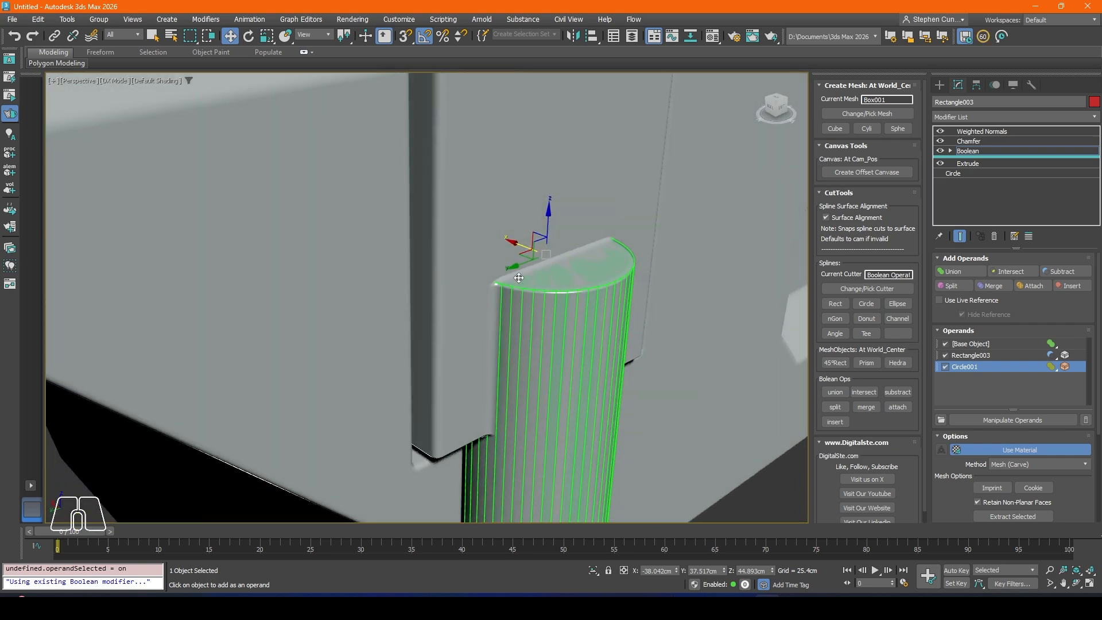
scroll(546, 279, down, 4)
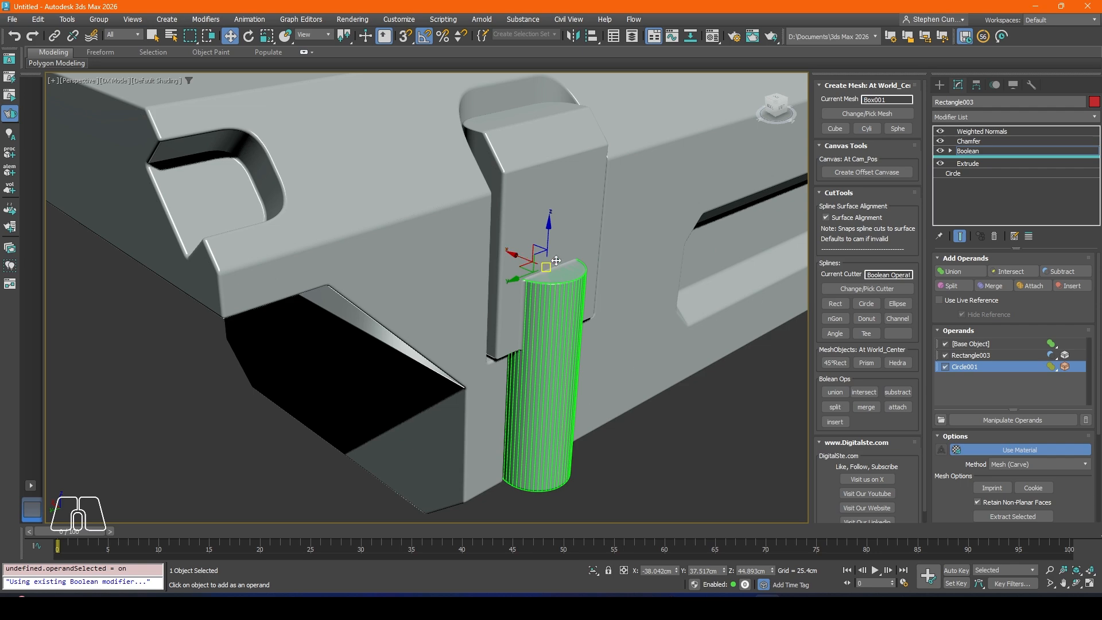
click(651, 474)
middle_drag(473, 343, 438, 345)
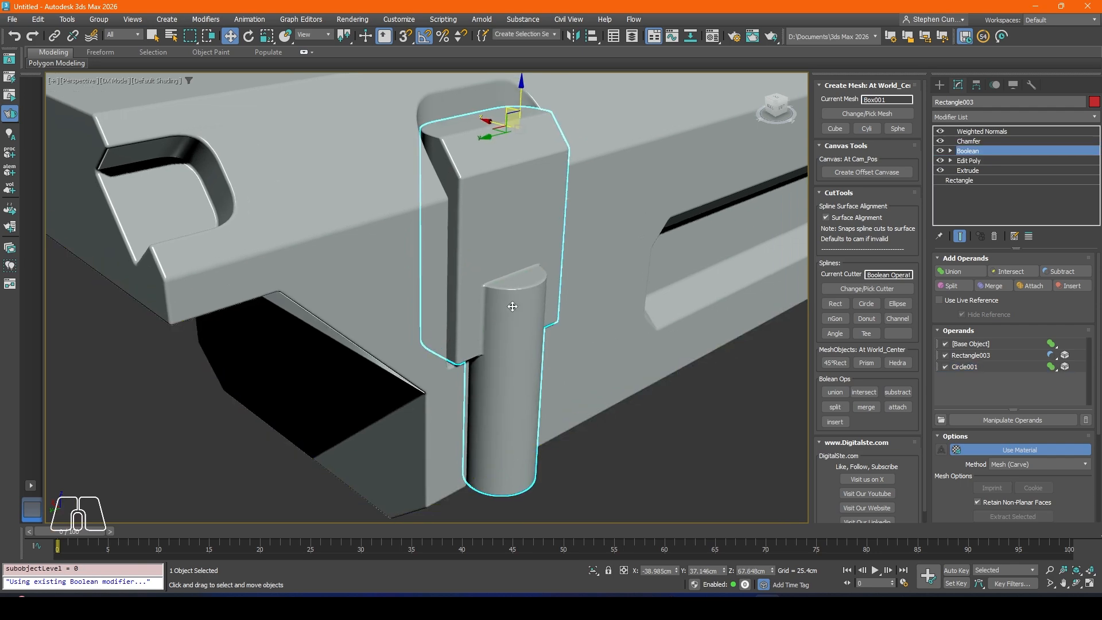
Step: Shift the latch piece's circle operand further outward along X to about -38.32 cm
alt+middle_drag(509, 297, 505, 229)
scroll(530, 307, up, 5)
click(981, 131)
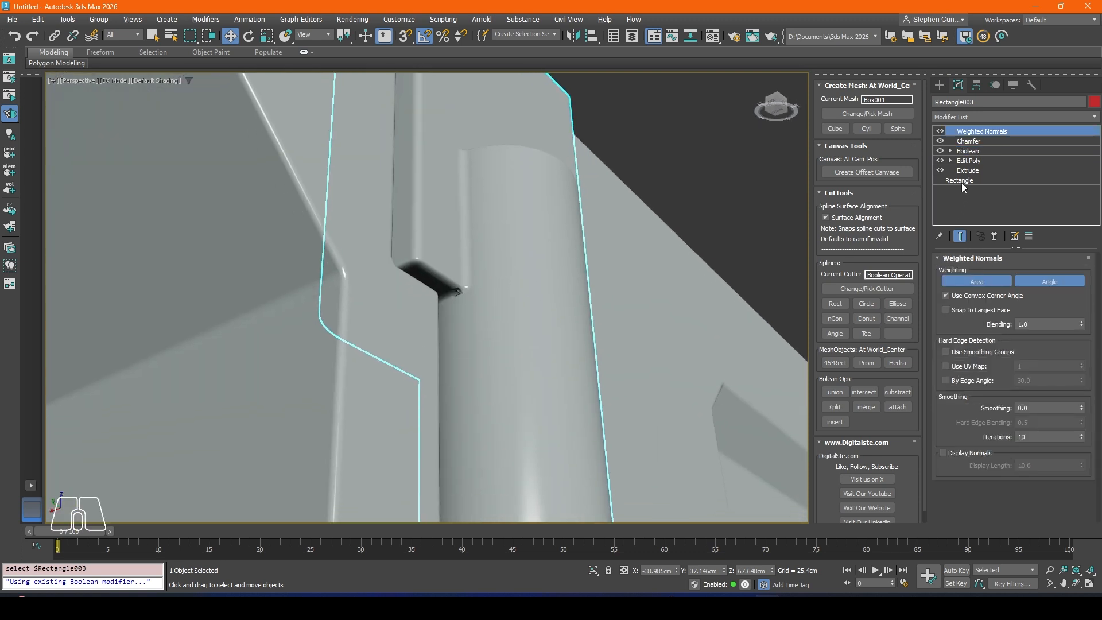
click(961, 151)
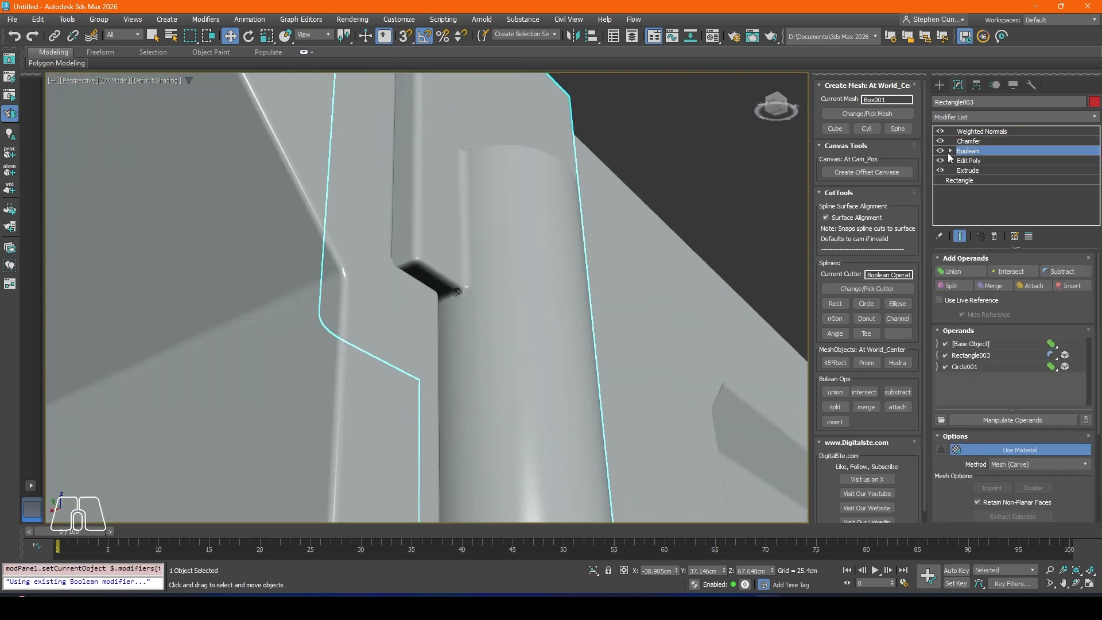
click(950, 151)
click(968, 160)
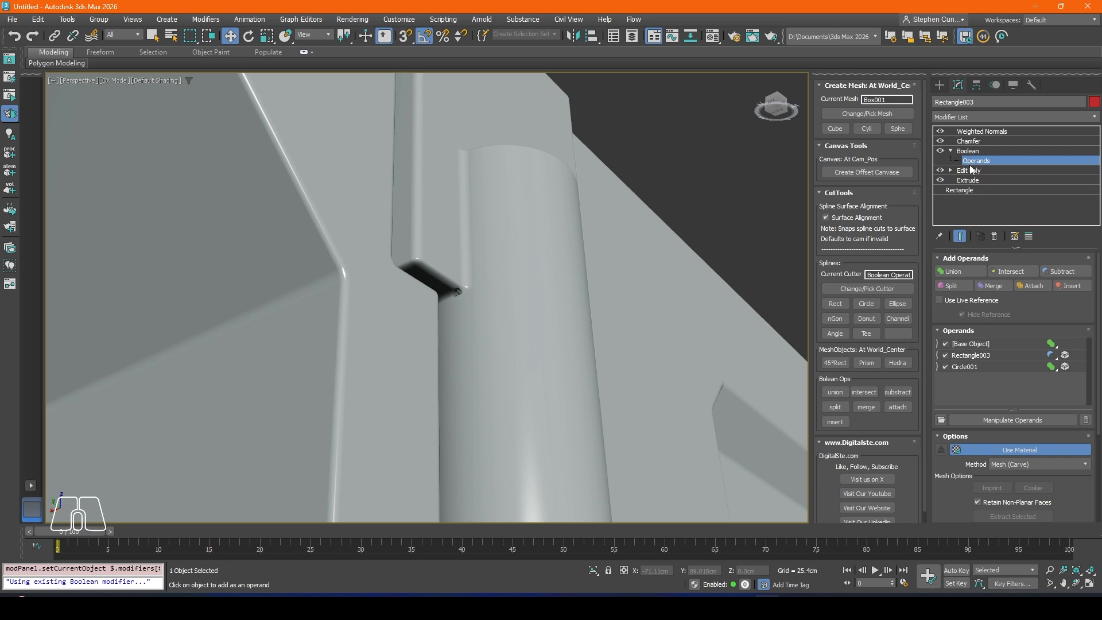
click(975, 368)
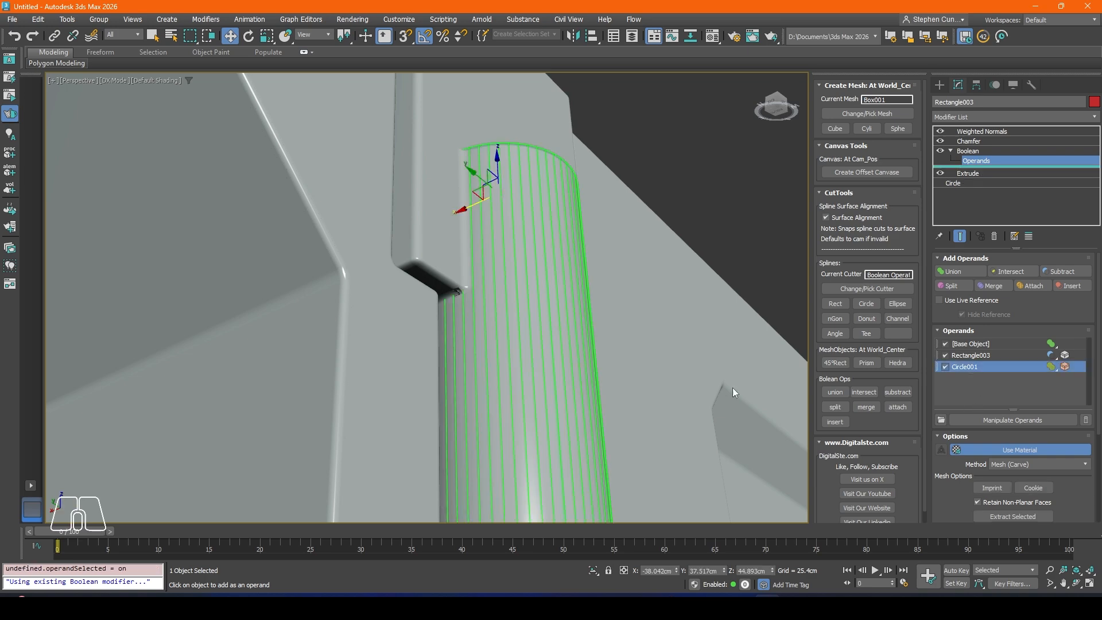
alt+middle_drag(565, 261, 510, 229)
drag(465, 204, 470, 204)
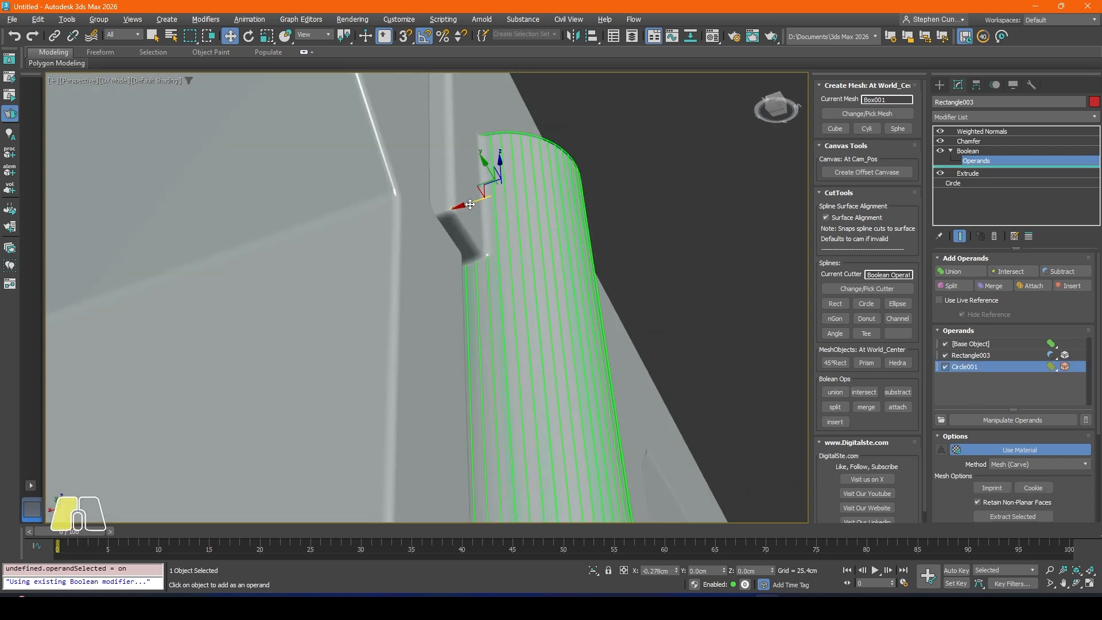
alt+middle_drag(470, 204, 510, 259)
click(969, 151)
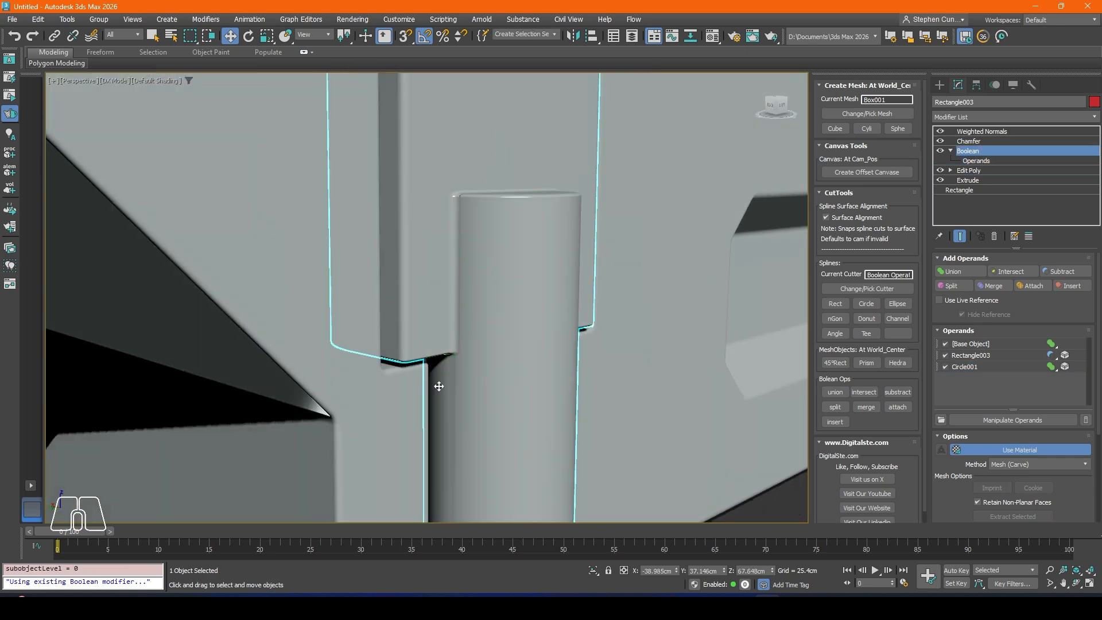
Step: Show edged faces and reduce the interpolation steps of the latch piece's circle operand to 5
scroll(486, 356, down, 4)
scroll(471, 361, up, 4)
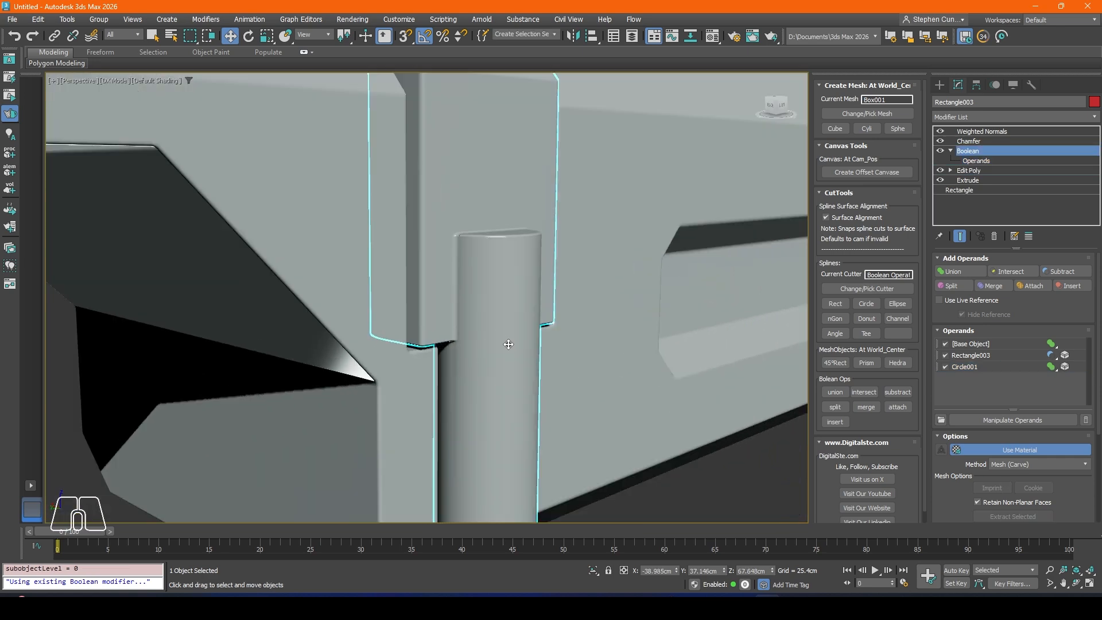
key(F4)
scroll(476, 316, up, 2)
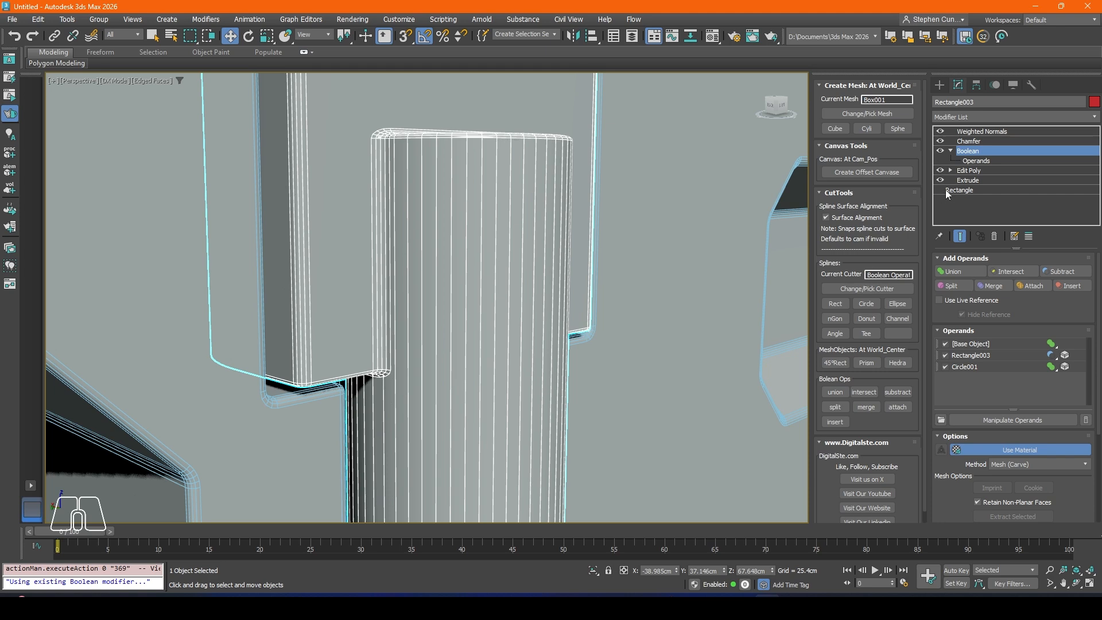
click(972, 161)
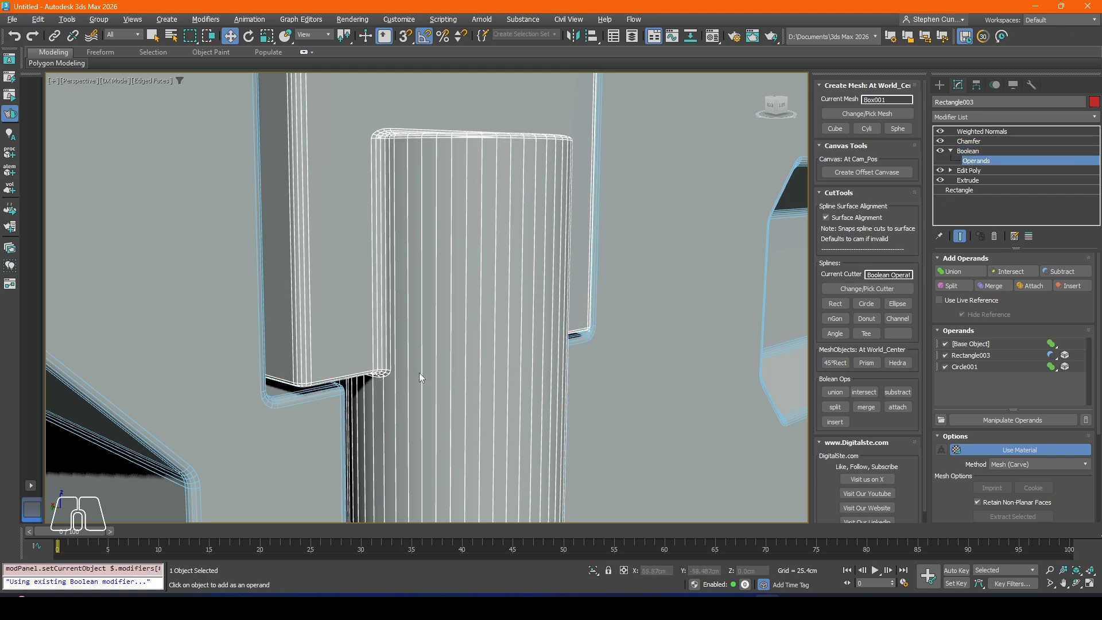
scroll(387, 344, up, 2)
scroll(387, 344, up, 3)
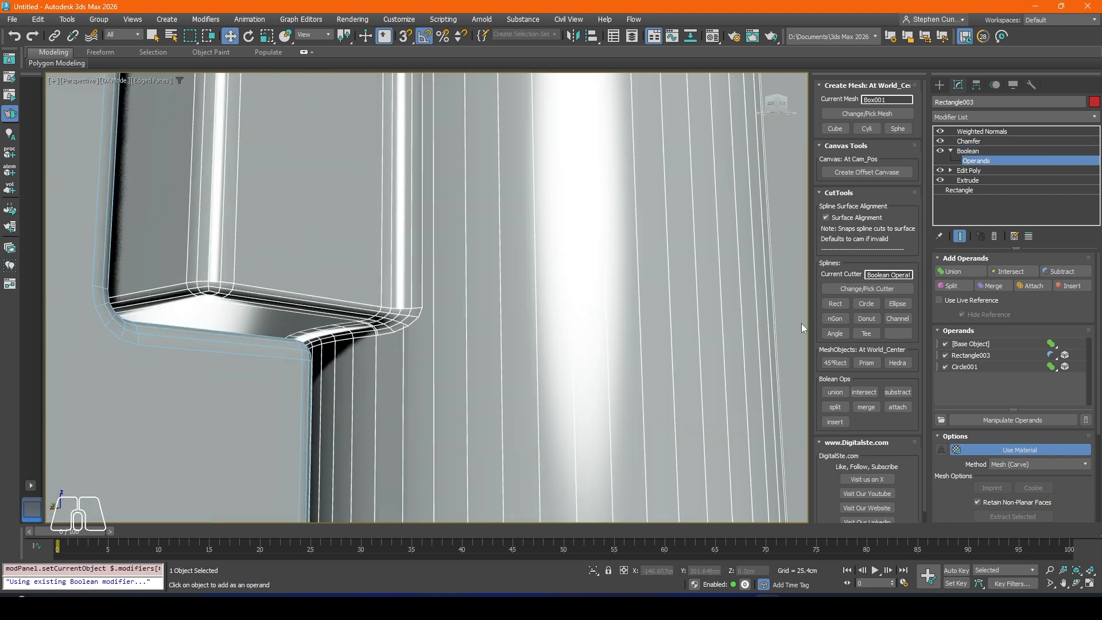
click(971, 367)
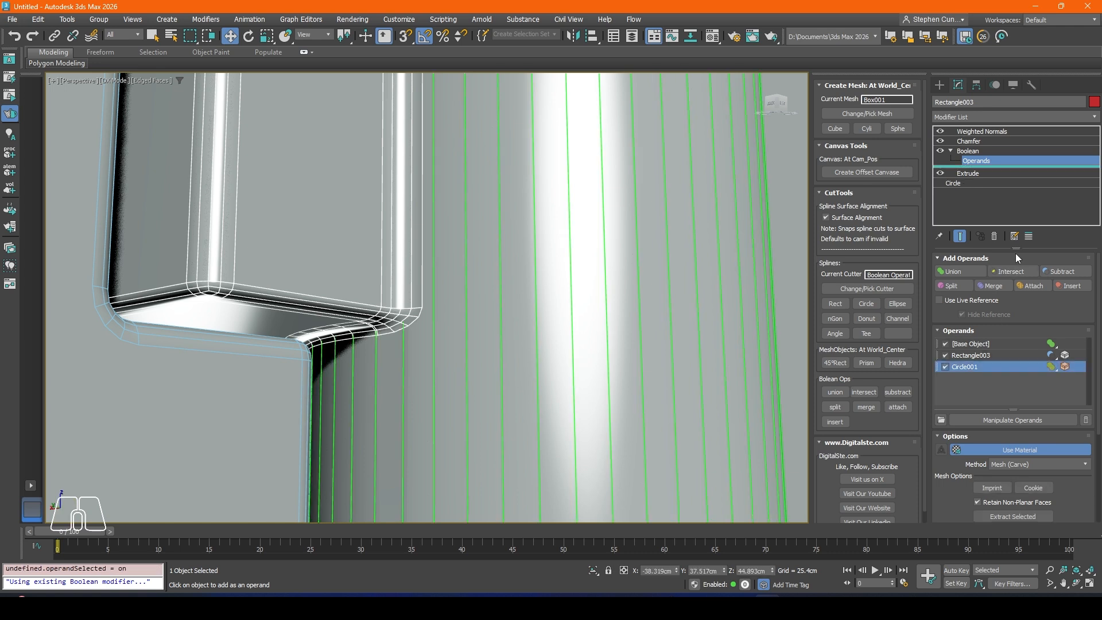
click(962, 182)
click(564, 335)
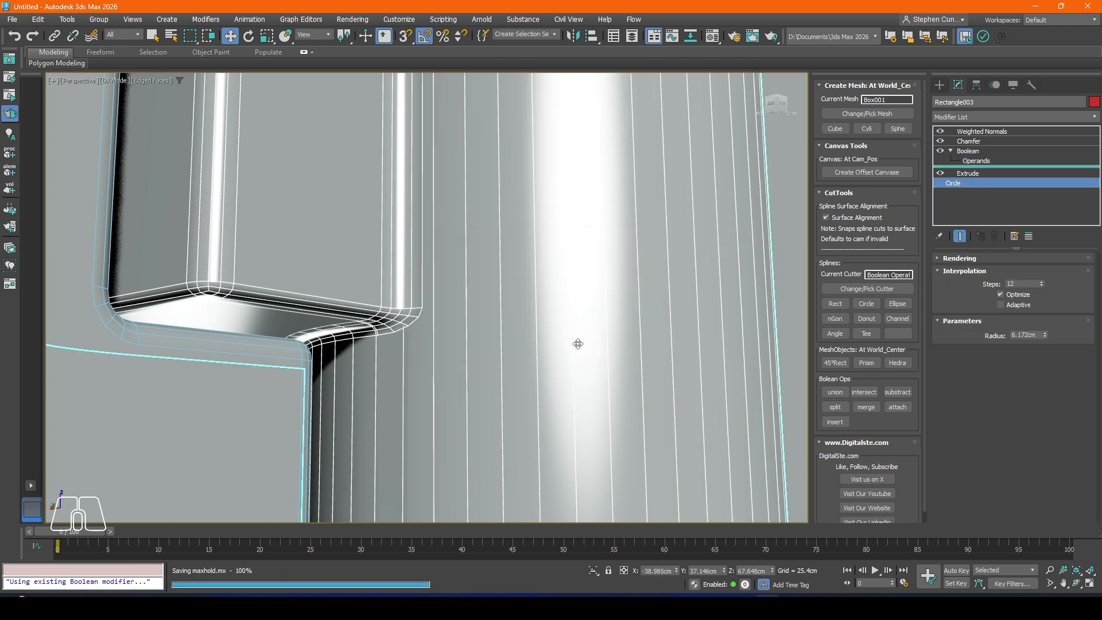
click(1041, 285)
click(1042, 286)
click(1041, 286)
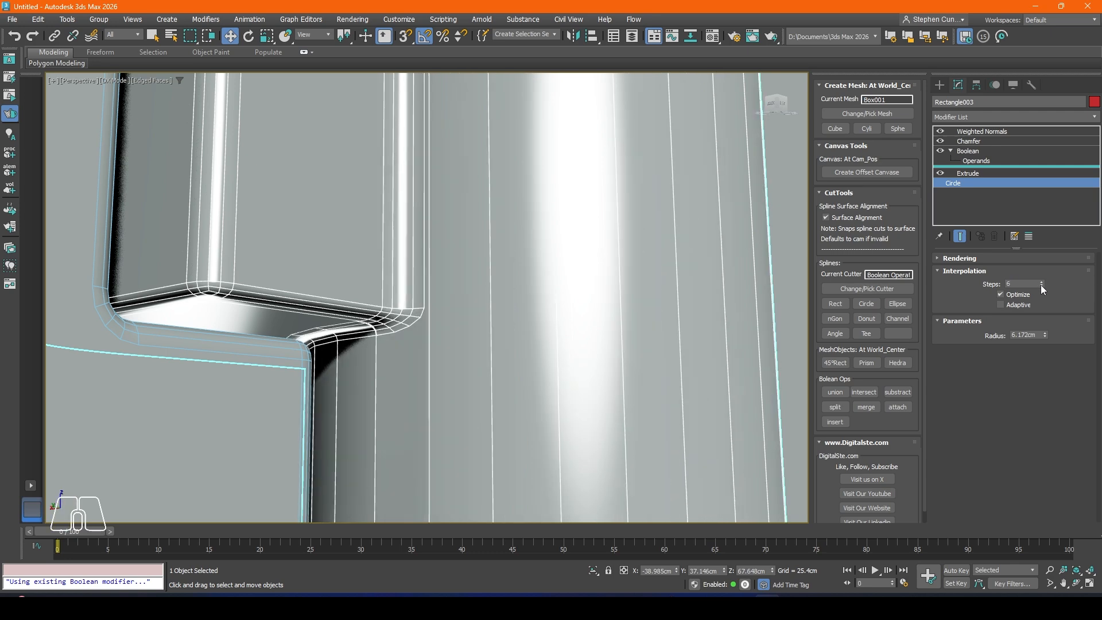
click(1041, 285)
scroll(705, 278, down, 7)
alt+middle_drag(677, 264, 606, 288)
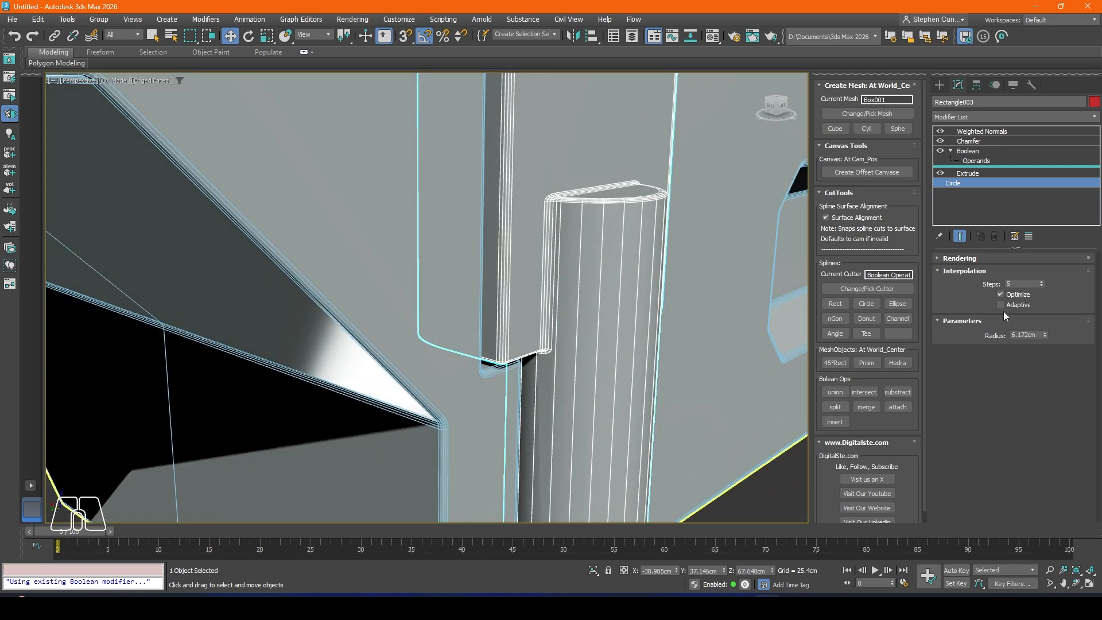
Step: Set the radius of the latch piece's circle operand to 6.11 cm
click(1045, 336)
click(1044, 335)
click(1045, 334)
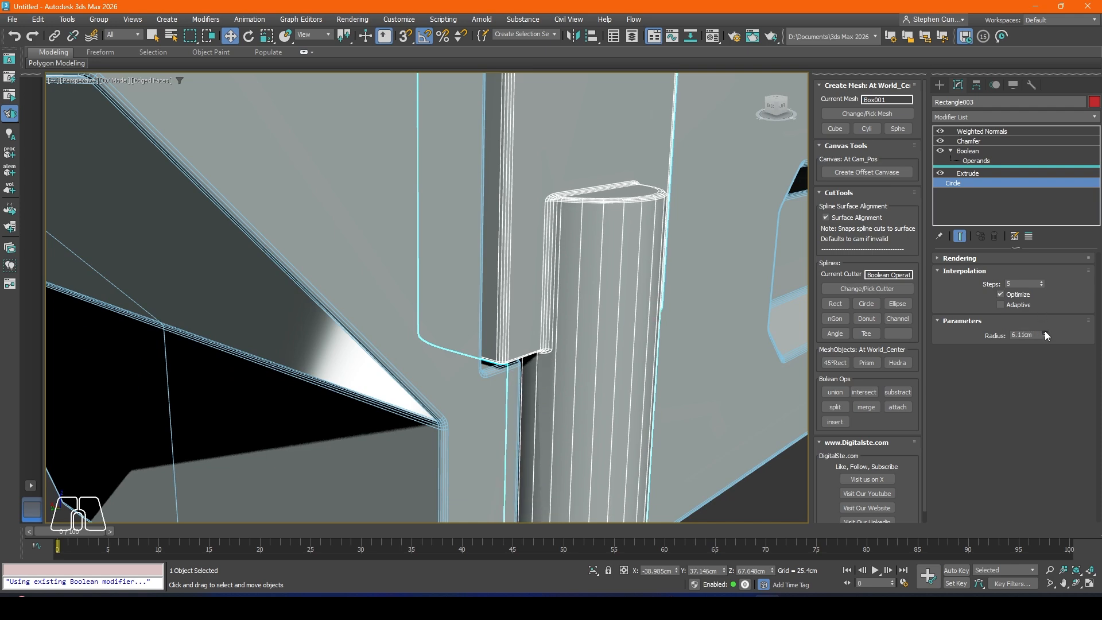
Step: Lower the circle operand's interpolation steps to 0 to give it a four-sided profile
click(1041, 285)
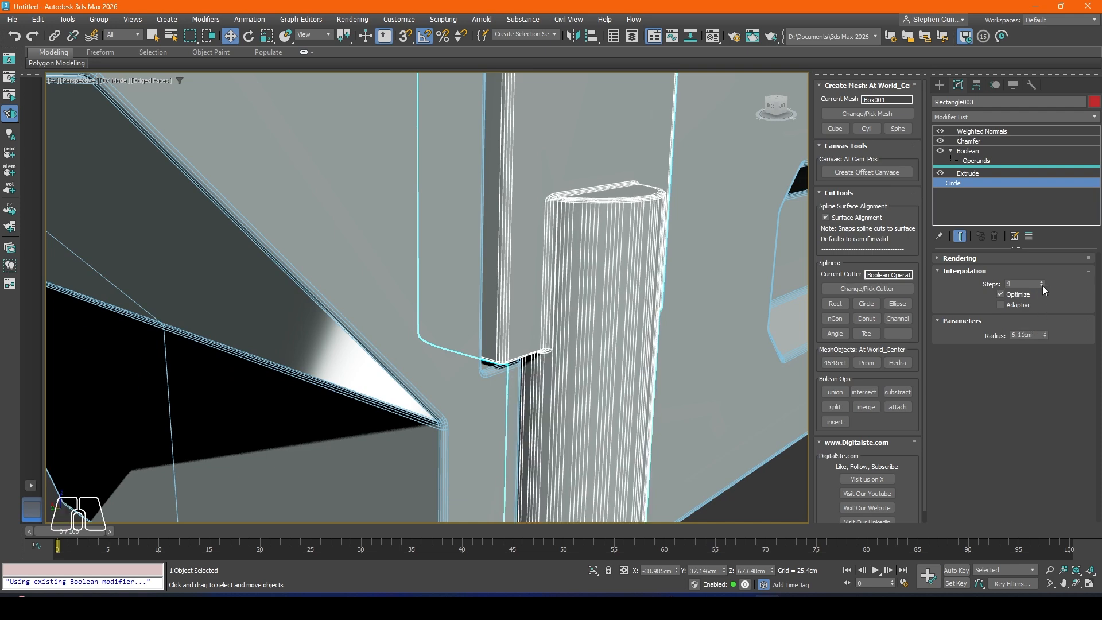
alt+middle_drag(690, 280, 697, 245)
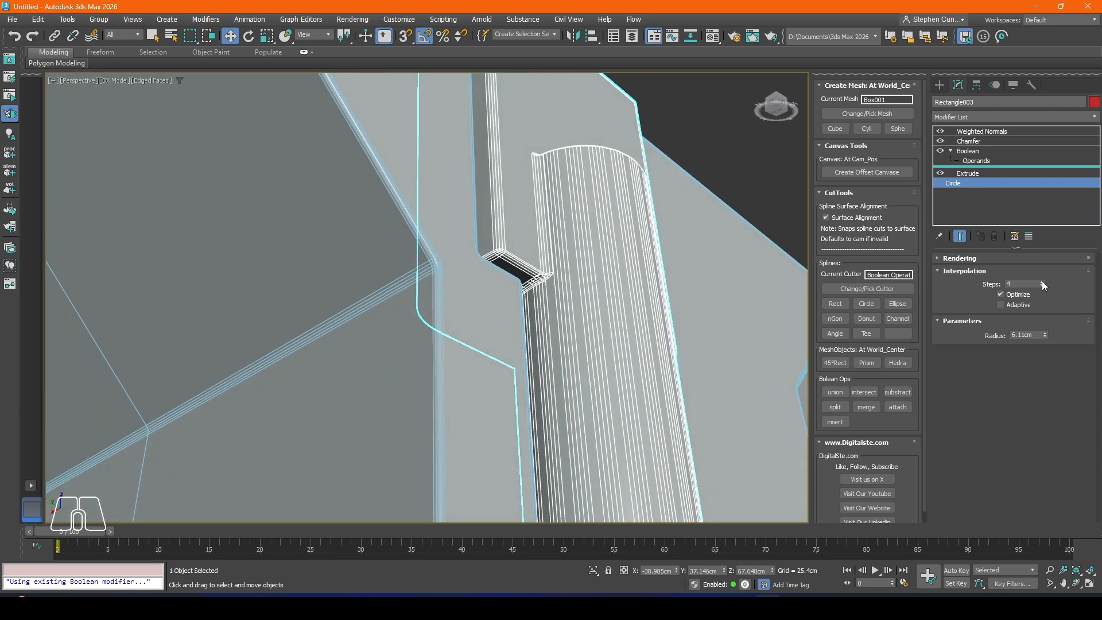
mouse_move(1042, 284)
mouse_down()
mouse_move(1039, 259)
mouse_move(1042, 285)
mouse_up()
scroll(587, 254, down, 3)
alt+middle_drag(608, 256, 571, 253)
scroll(562, 259, up, 4)
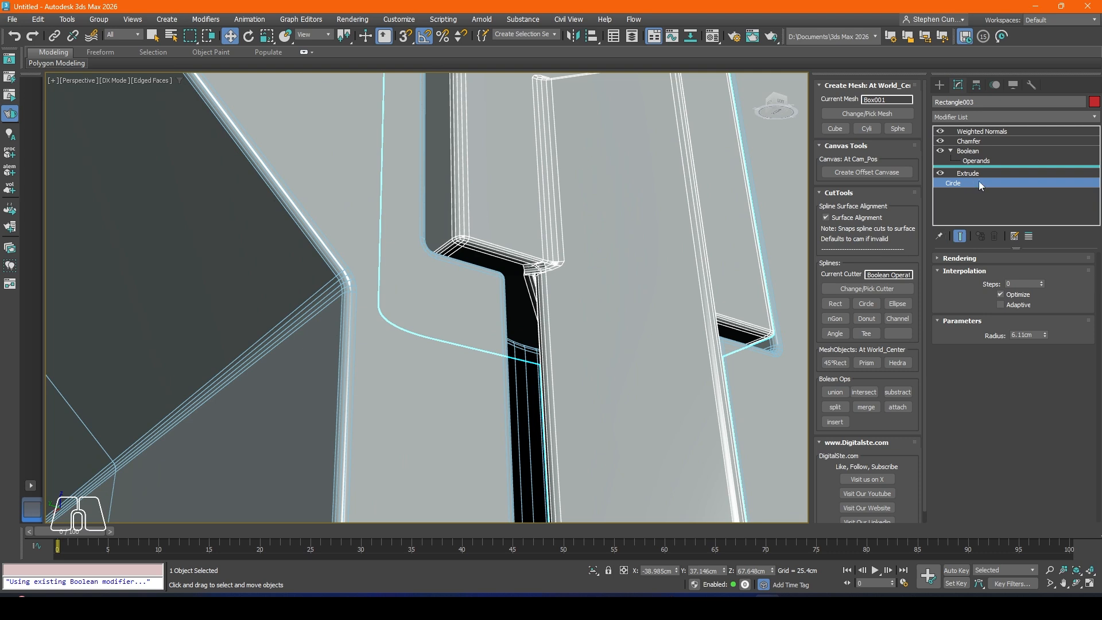
Step: Shift the four-sided circle operand along X toward the body and leave operand editing
click(973, 161)
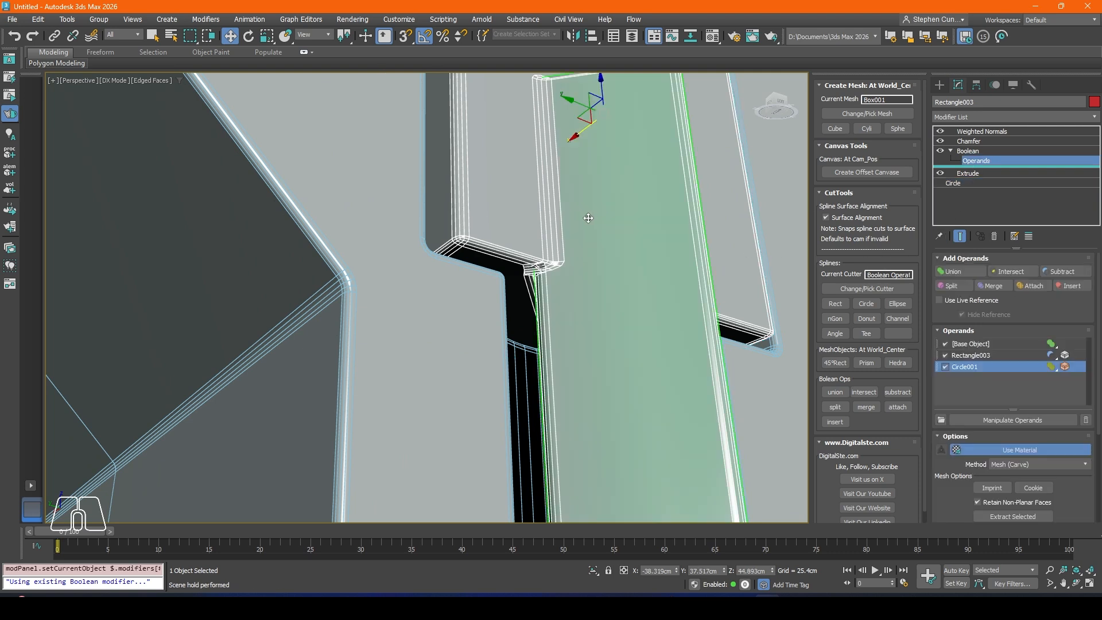
alt+middle_drag(586, 217, 611, 201)
drag(579, 174, 556, 188)
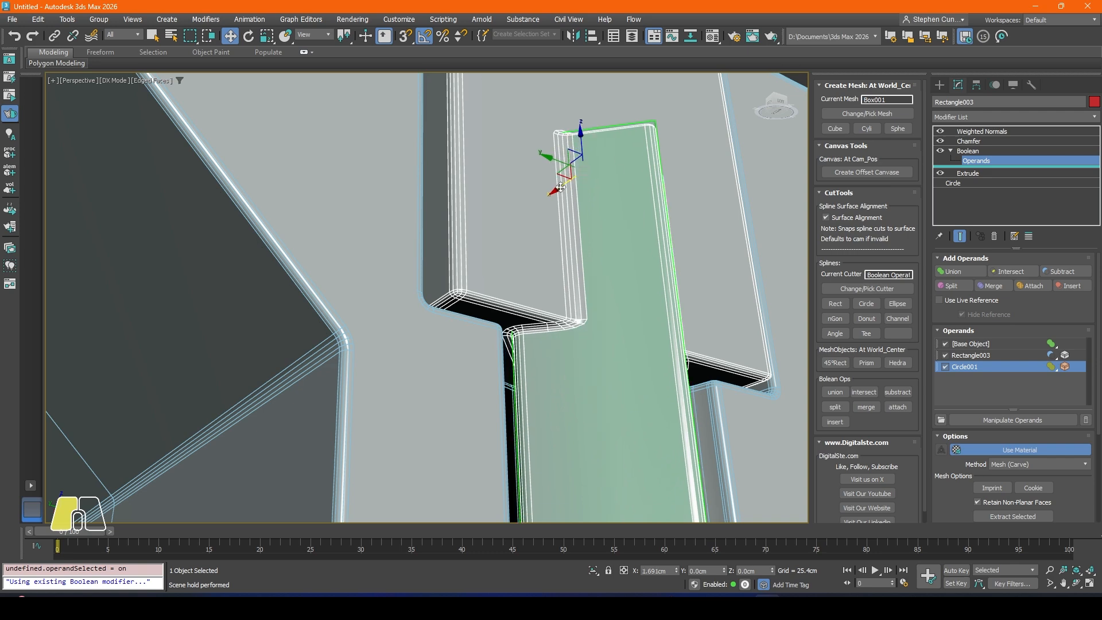
scroll(558, 188, down, 4)
alt+middle_drag(568, 198, 600, 252)
drag(578, 180, 578, 159)
click(670, 476)
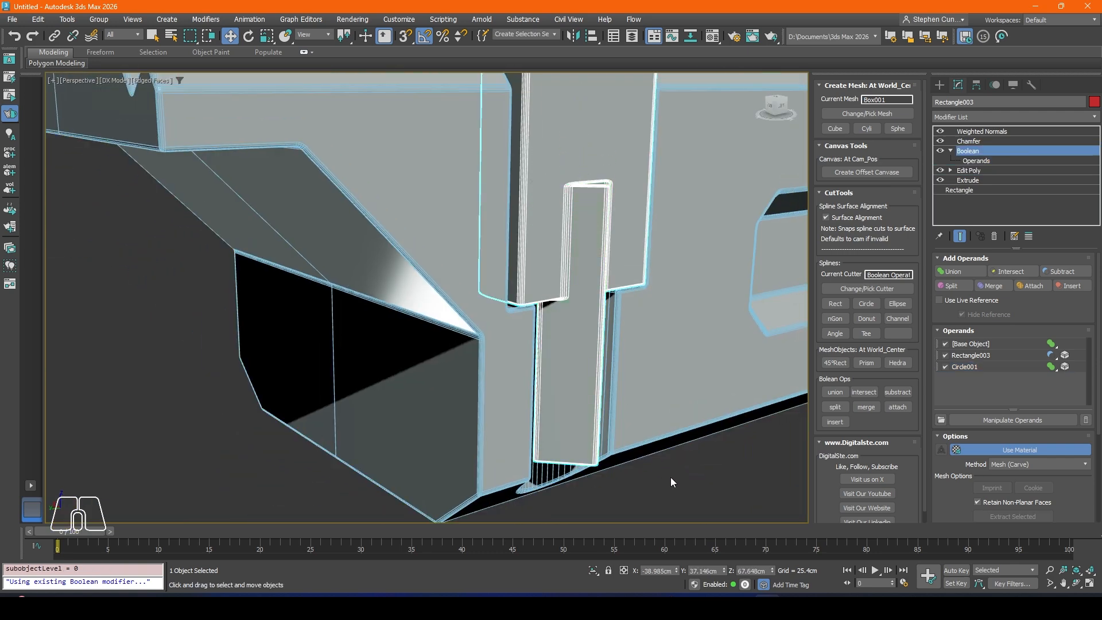
Step: View the latch piece without edged faces, and undo the operand shift and the circle's radius and step changes
click(670, 476)
mouse_move(494, 262)
alt+middle_down()
mouse_move(498, 283)
mouse_move(486, 274)
mouse_move(522, 269)
mouse_move(482, 272)
mouse_move(461, 294)
mouse_move(473, 302)
alt+middle_up()
scroll(495, 279, down, 2)
key(F4)
scroll(476, 271, down, 4)
scroll(474, 303, up, 6)
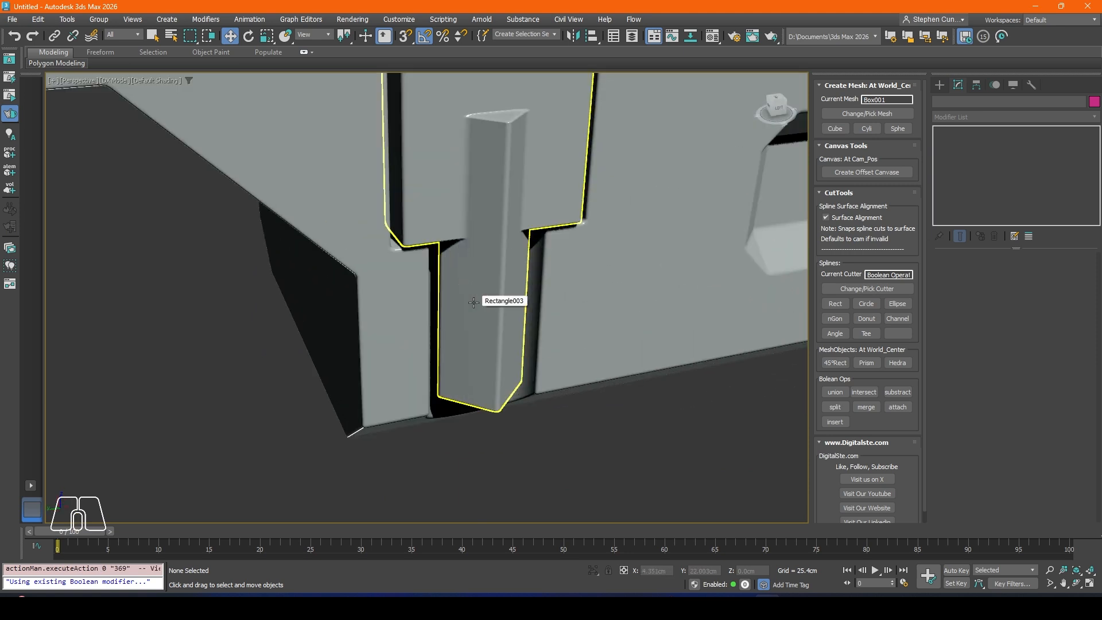
scroll(466, 226, down, 2)
mouse_move(466, 233)
alt+middle_down()
mouse_move(488, 209)
mouse_move(499, 214)
mouse_move(483, 158)
mouse_move(458, 241)
alt+middle_up()
click(485, 246)
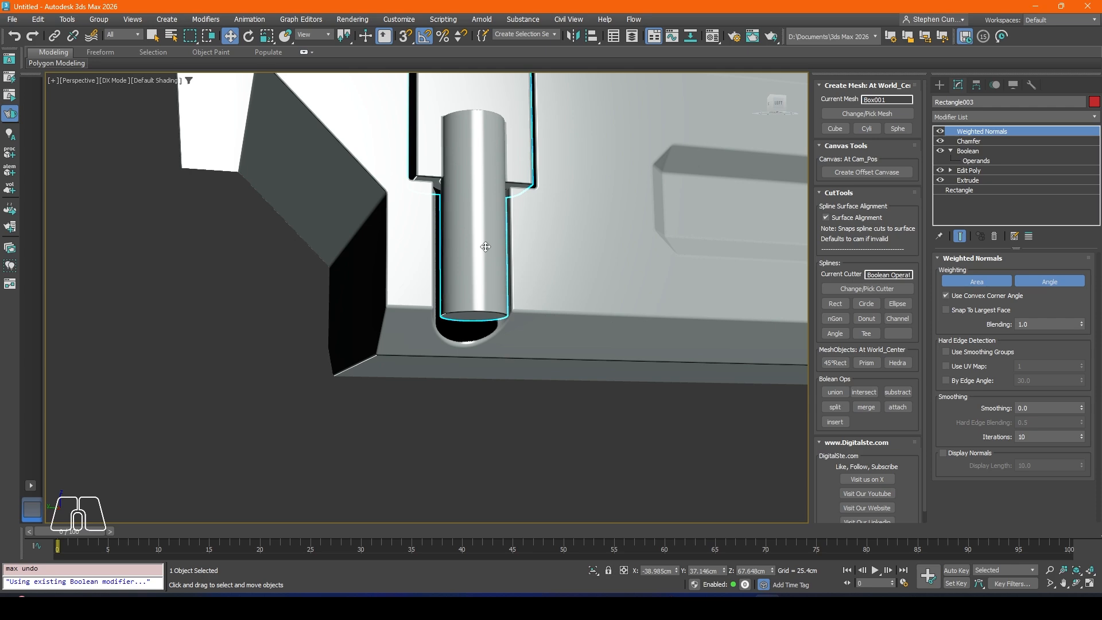
Step: Move the latch piece's round circle operand inward along X to about -31.28 cm so it sits beneath the latch plate
alt+middle_drag(485, 247, 490, 336)
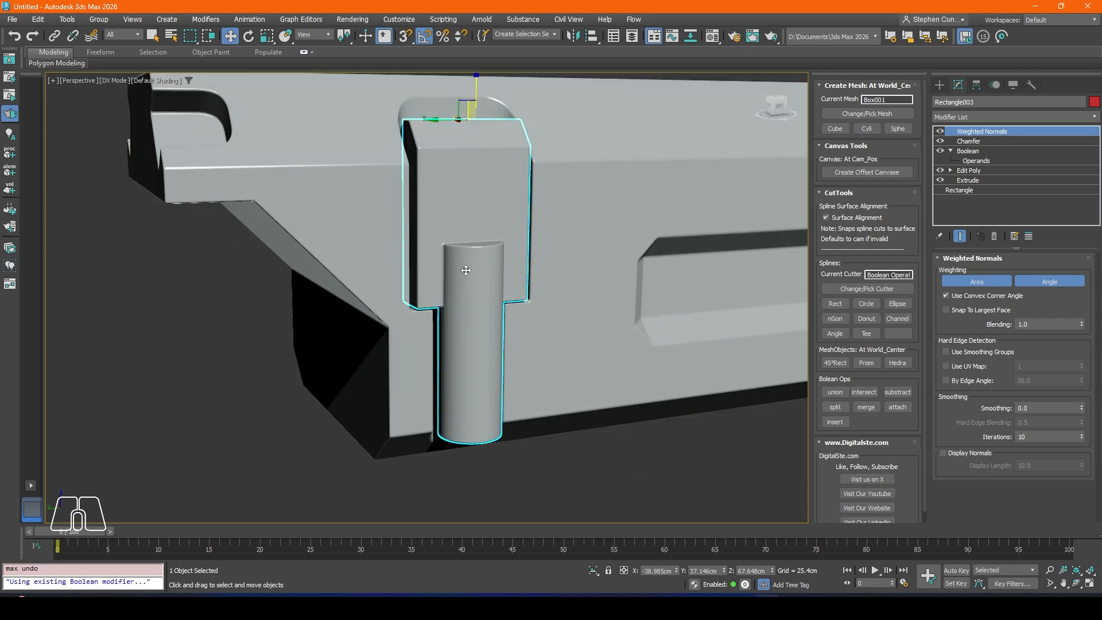
alt+middle_drag(466, 271, 473, 299)
scroll(474, 298, up, 2)
scroll(474, 299, down, 1)
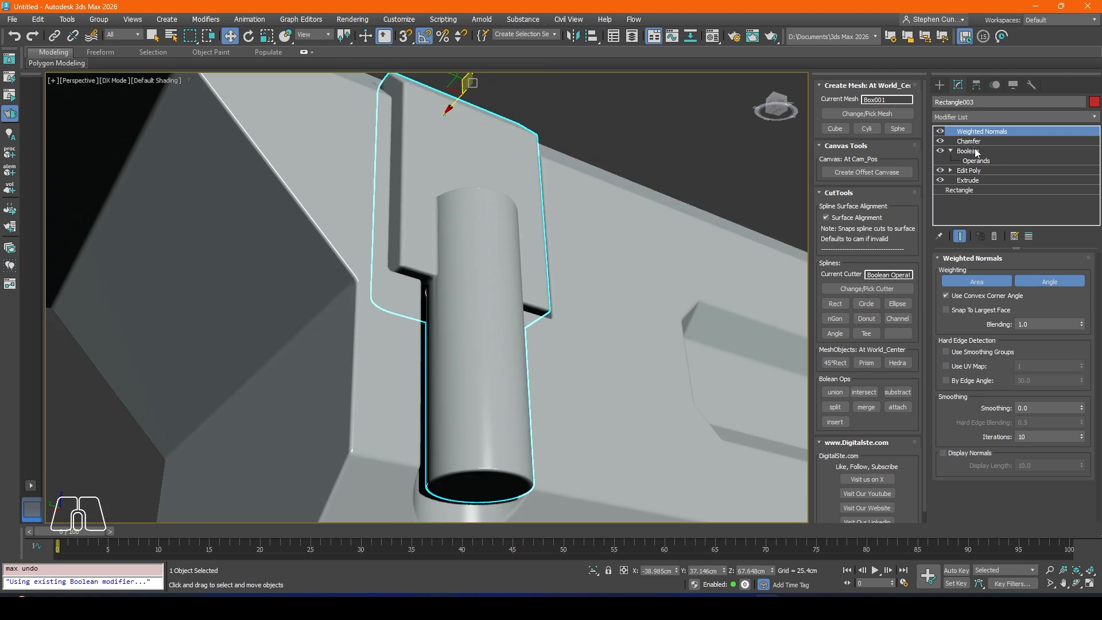
click(973, 151)
click(980, 161)
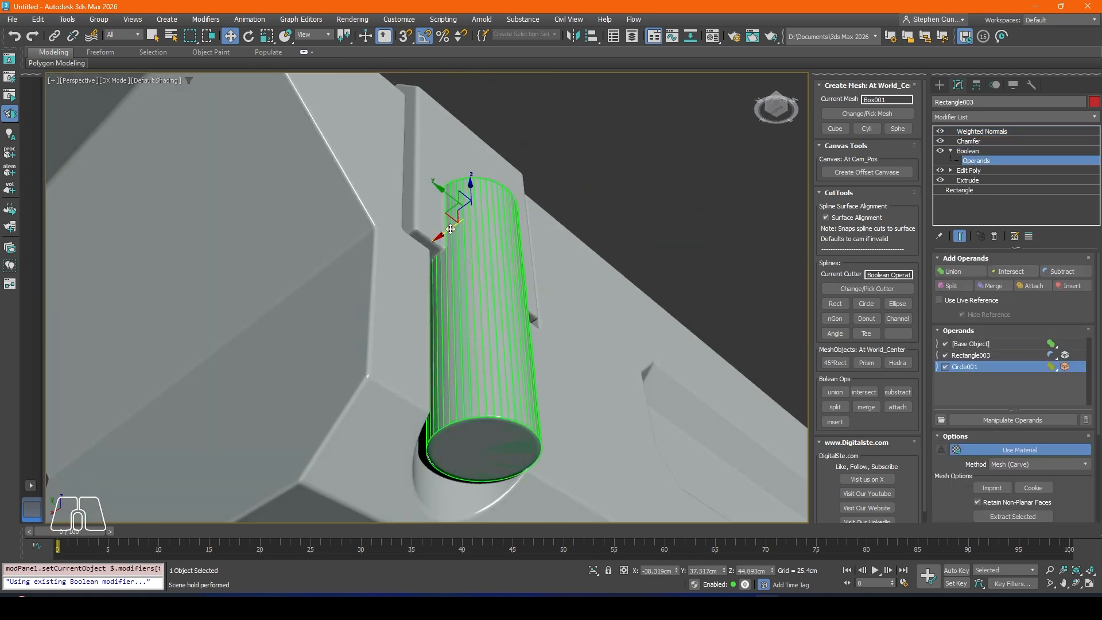
drag(450, 228, 423, 263)
alt+middle_drag(423, 263, 385, 311)
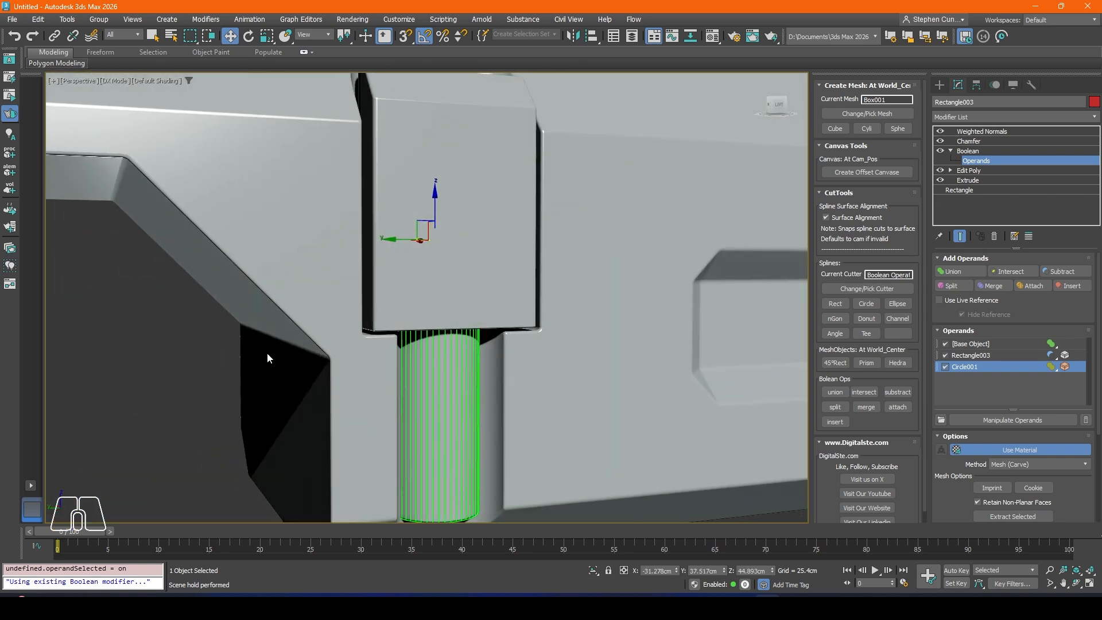
key(1)
scroll(329, 347, down, 5)
alt+middle_drag(438, 359, 348, 387)
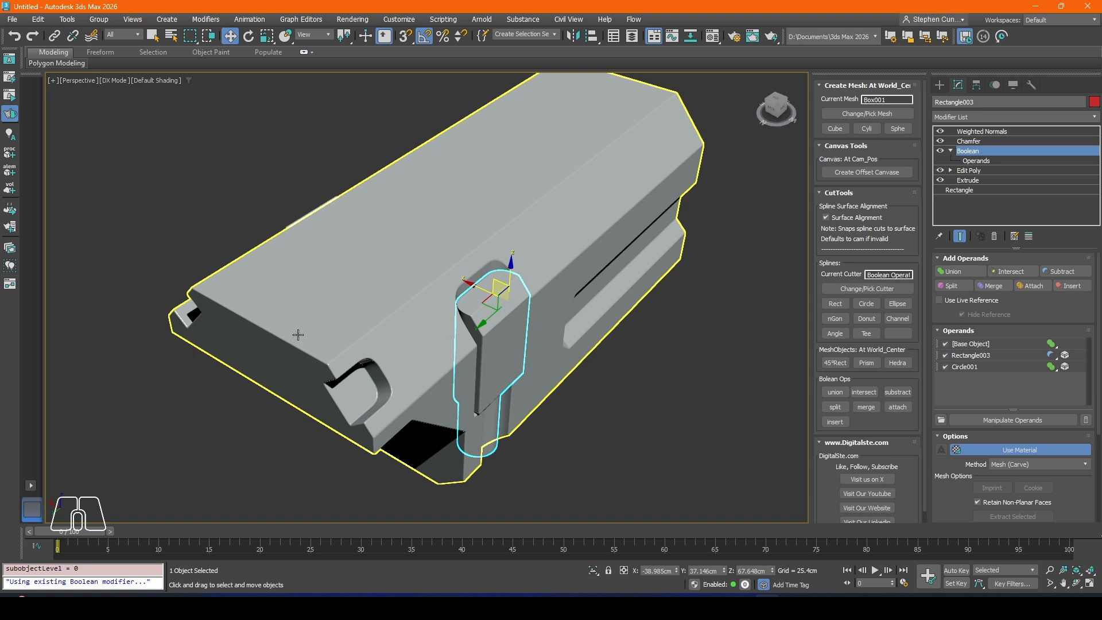
Step: Create a rectangle cutter in the left view and place it over the body's upper corner at the slot's open end
alt+middle_drag(337, 340, 394, 313)
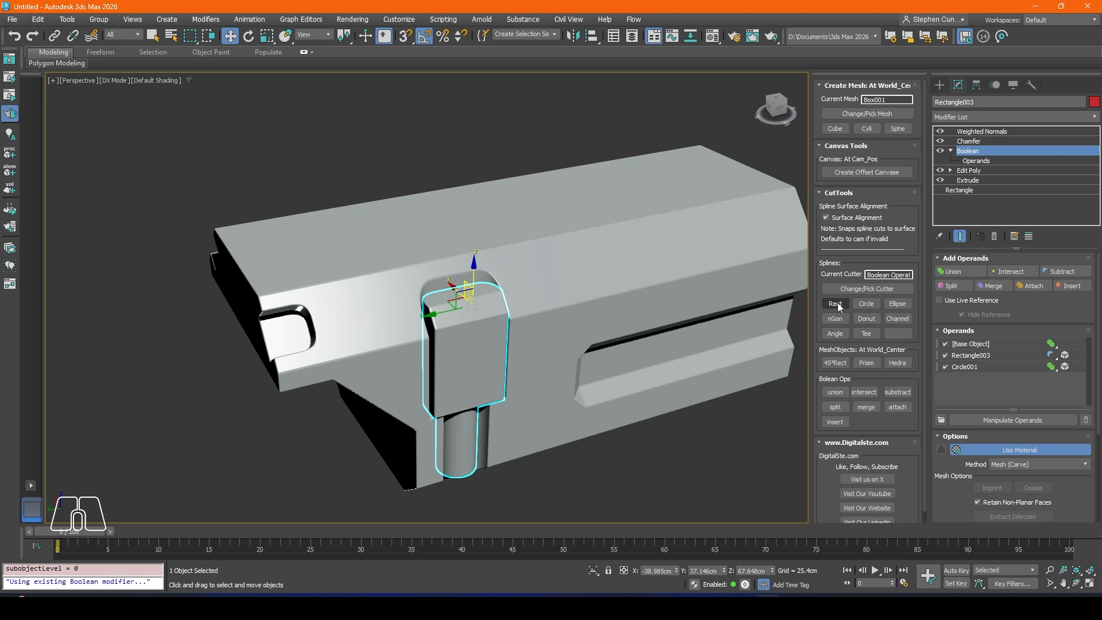
click(779, 103)
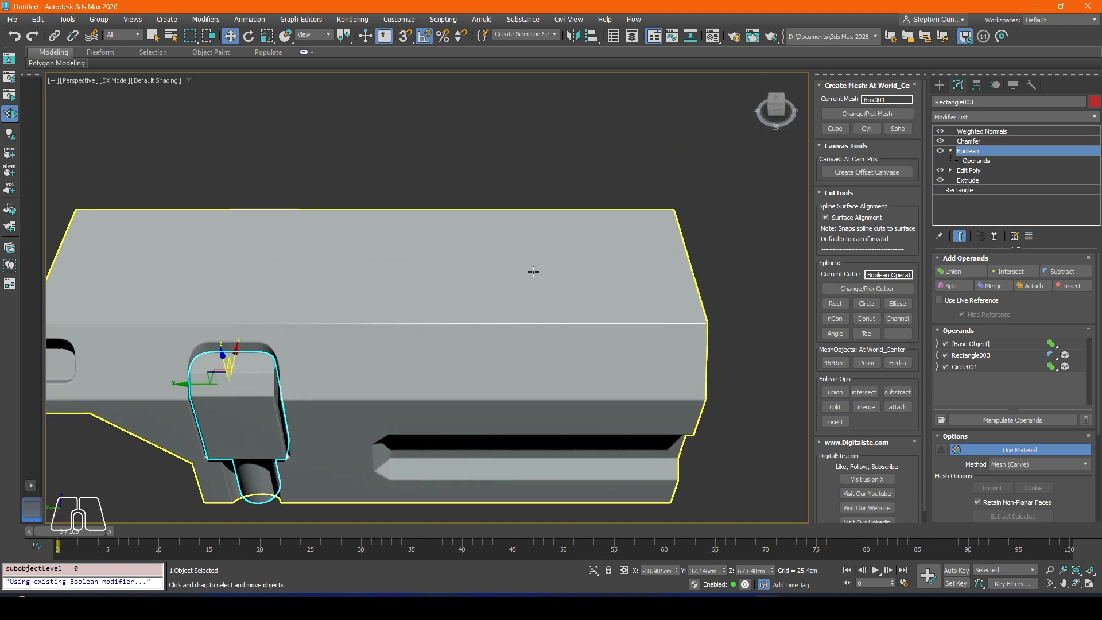
key(l)
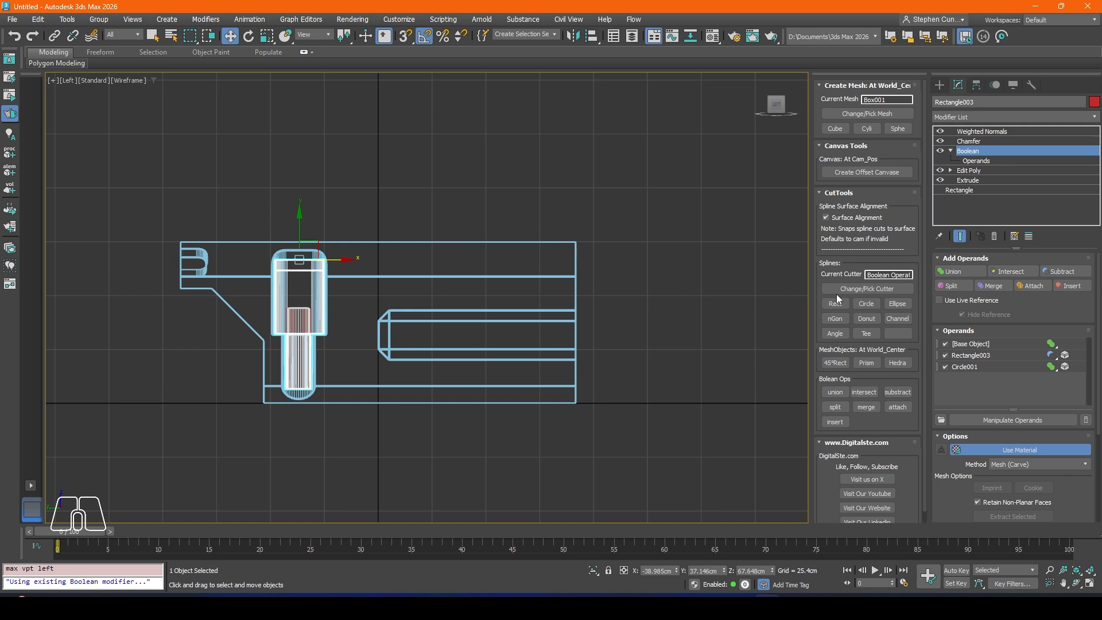
click(834, 306)
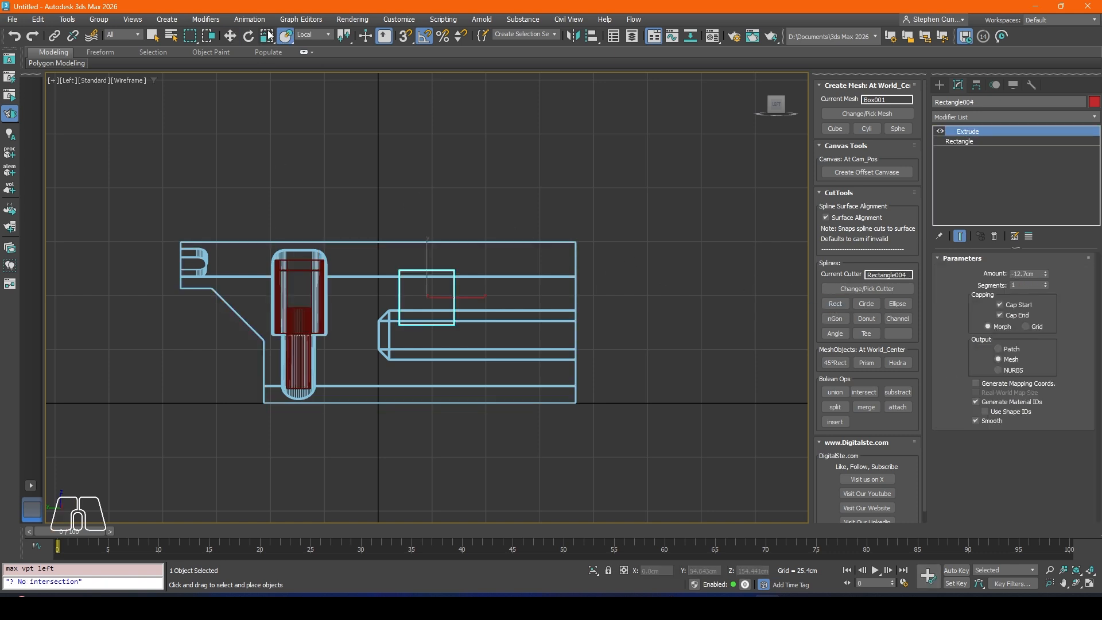
drag(447, 279, 586, 207)
scroll(587, 208, up, 2)
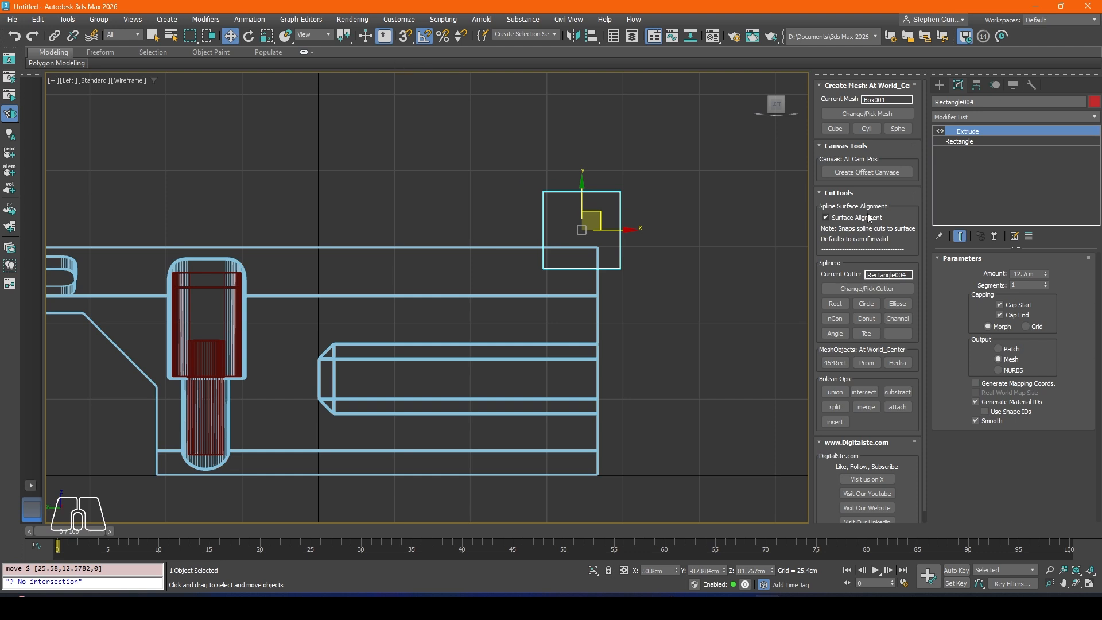
Step: Set the rectangle cutter's length to 28.194 cm and width to 154.686 cm, and shift it along the body to about Y -71.77 cm
click(969, 142)
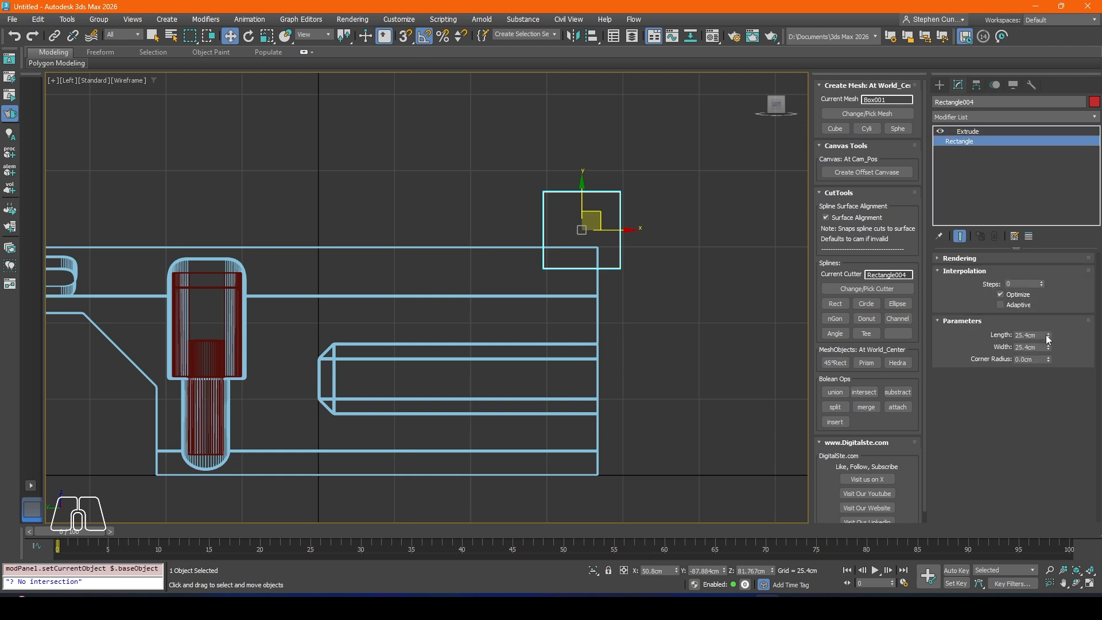
drag(1049, 335, 928, 51)
drag(628, 231, 561, 228)
Step: Set the cutter's extrusion amount to -58.42 cm and move it along X to about -7.53 cm over the body in the perspective view
key(p)
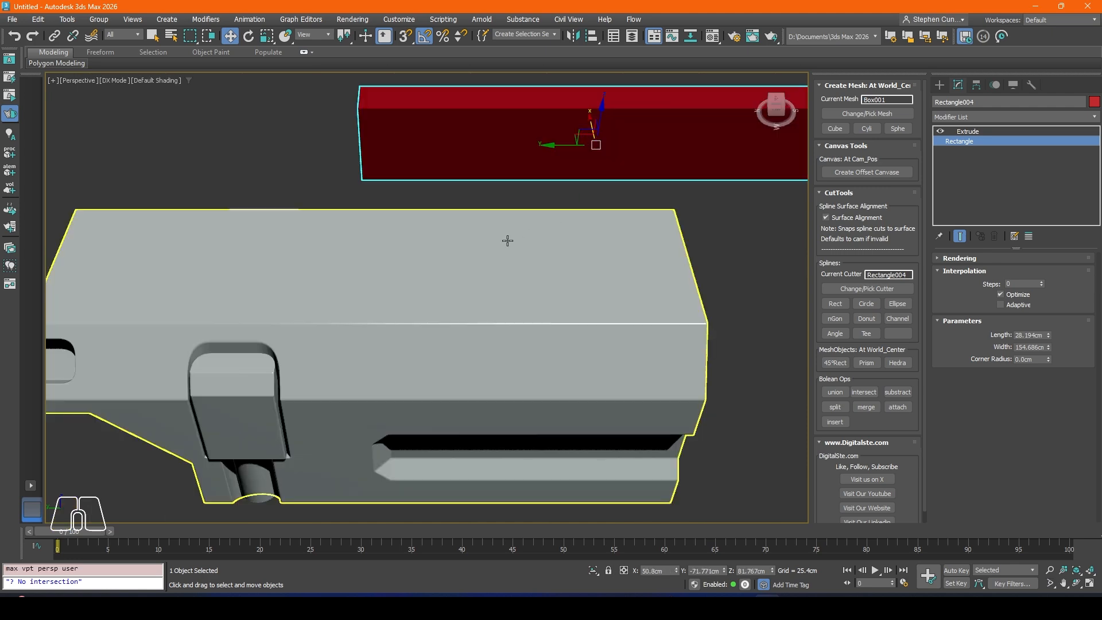
mouse_move(507, 239)
alt+middle_down()
mouse_move(458, 226)
mouse_move(538, 173)
alt+middle_up()
drag(539, 157, 590, 197)
alt+middle_drag(591, 197, 566, 246)
scroll(558, 252, up, 3)
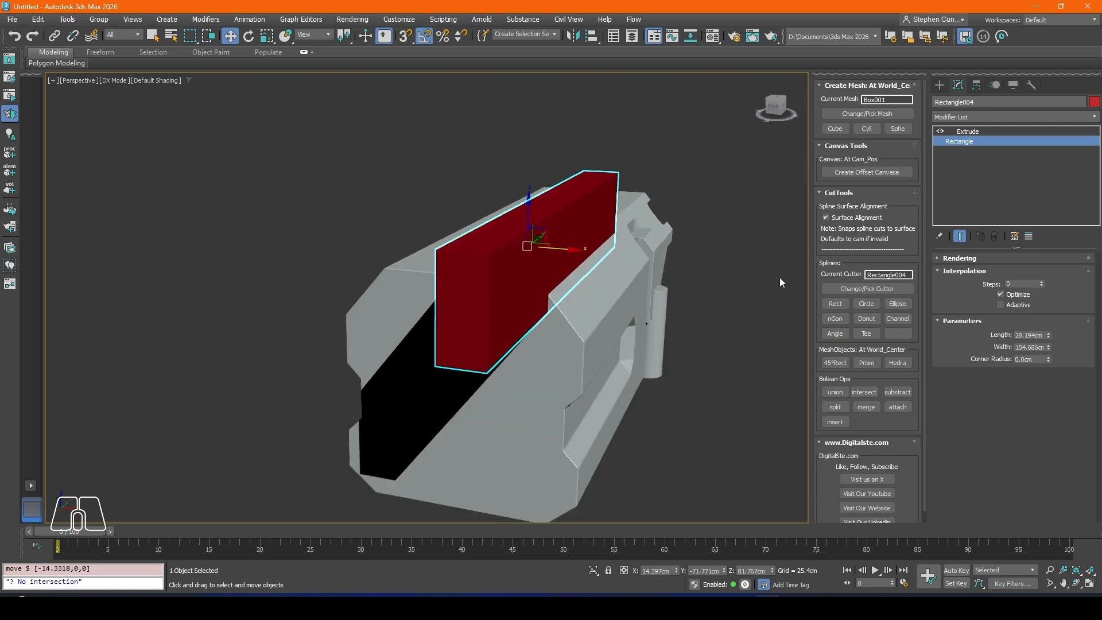
click(967, 132)
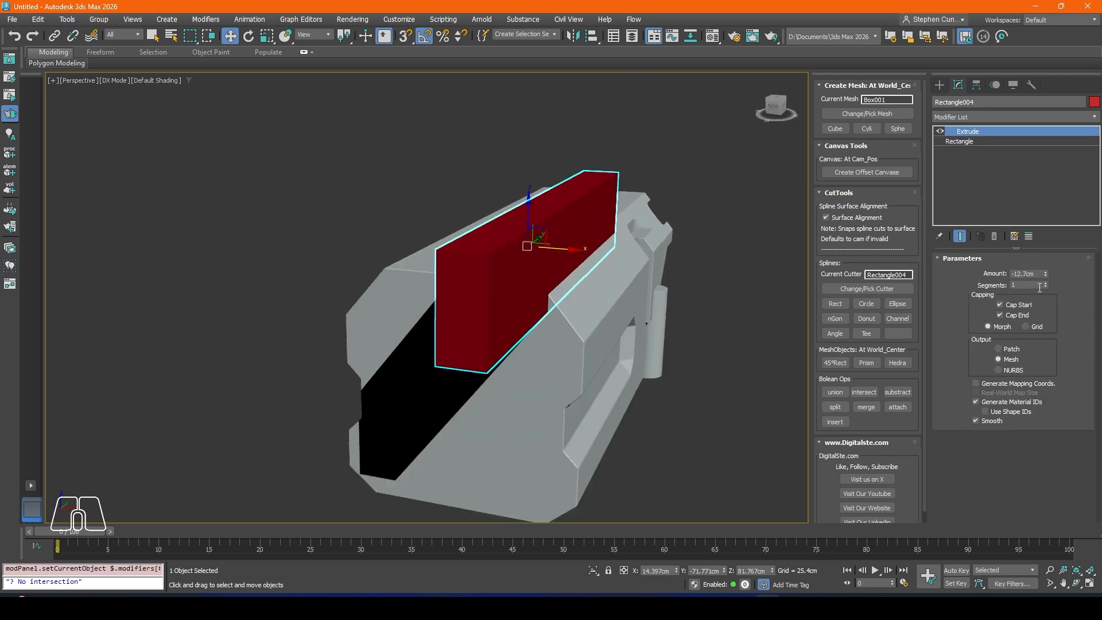
drag(1046, 281, 674, 259)
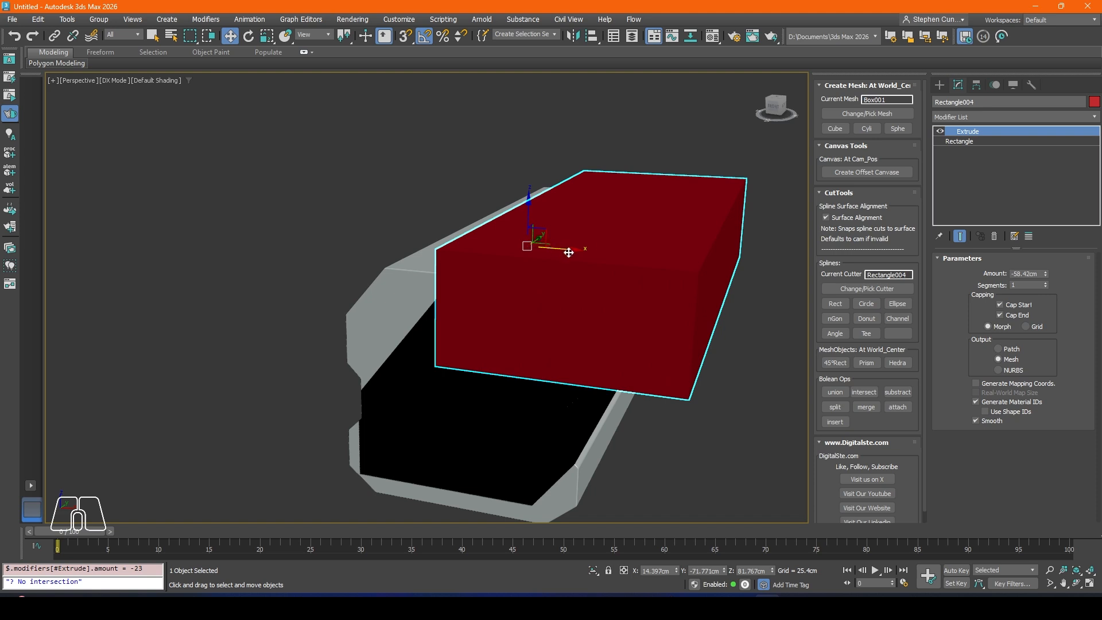
drag(569, 253, 501, 247)
Step: Subtract the extruded rectangle cutter from the body
alt+middle_drag(618, 307, 520, 319)
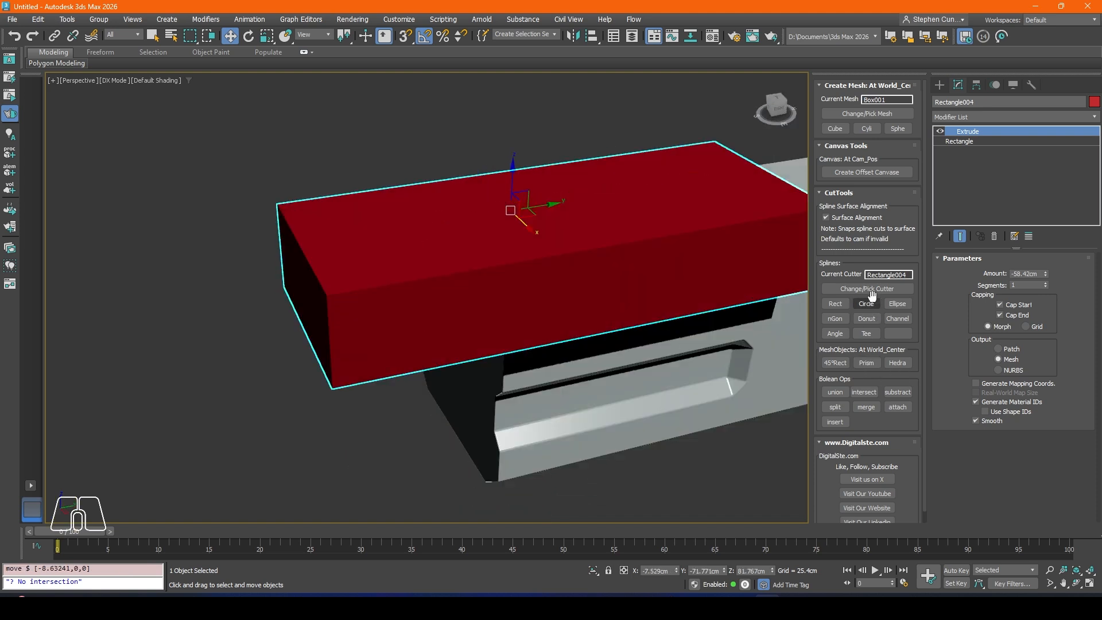
middle_drag(677, 284, 585, 286)
click(906, 395)
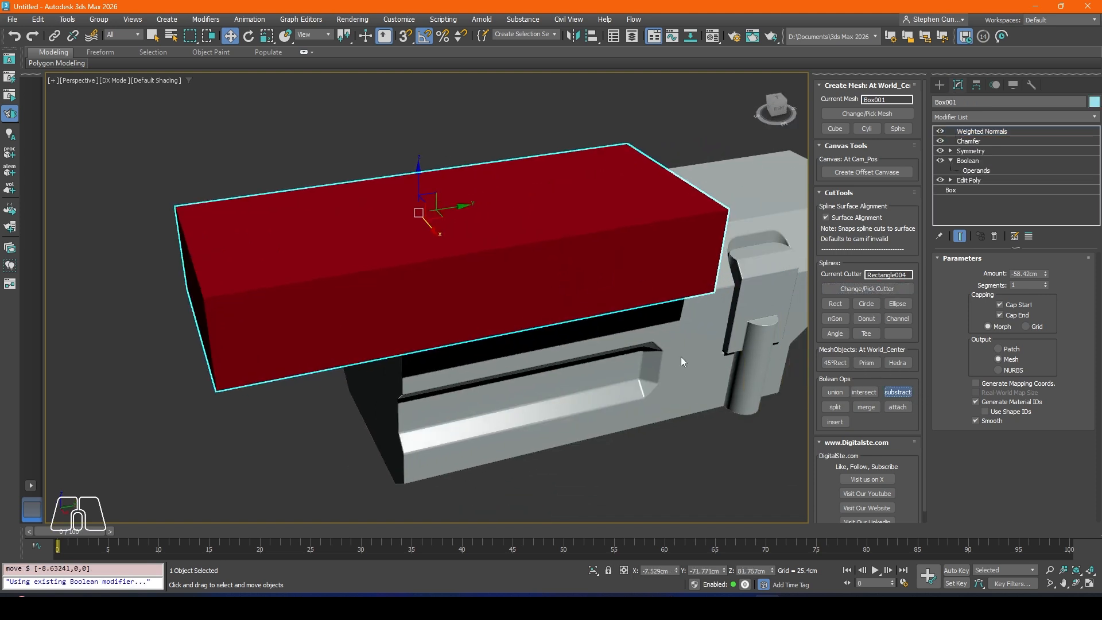
alt+middle_drag(491, 266, 577, 272)
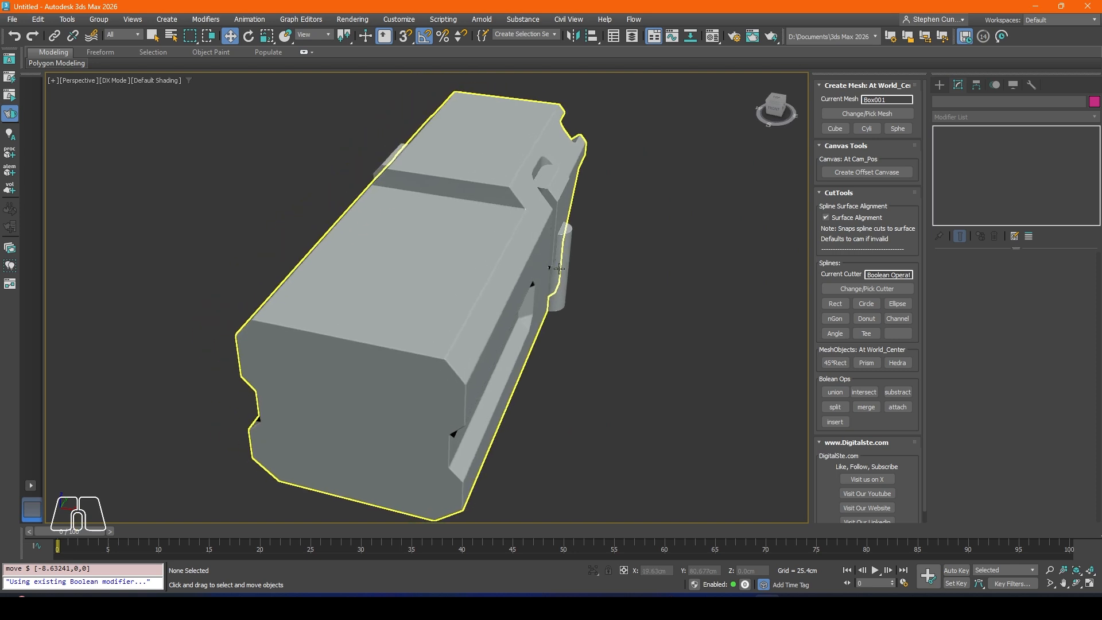
Step: Select the last rectangle operand of the body's Boolean and move it along X to narrow the cut to the sides
click(488, 253)
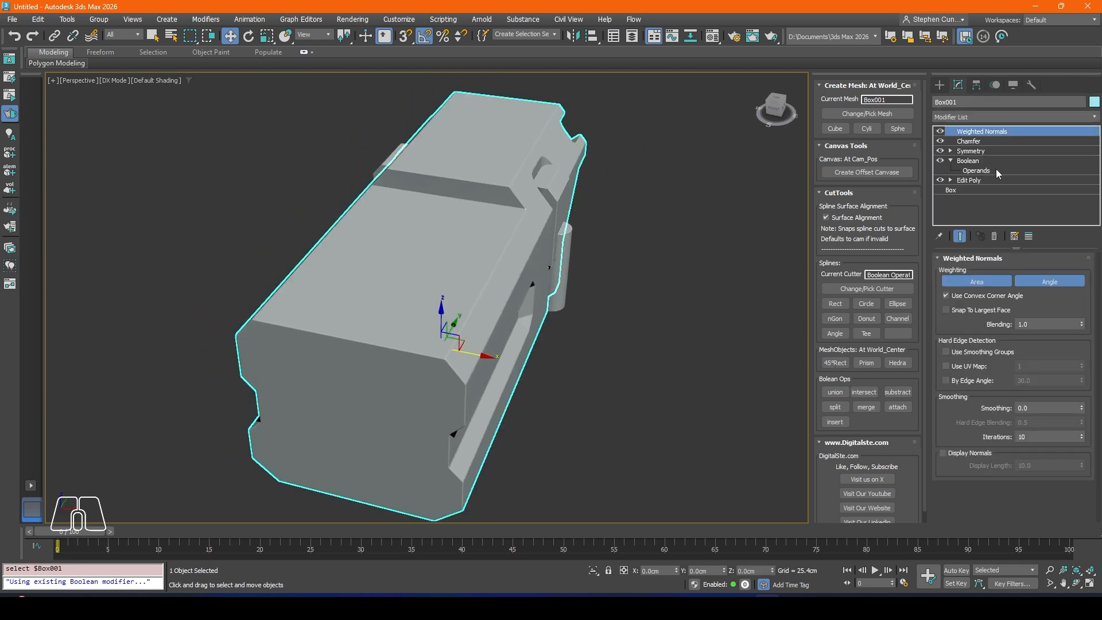
click(977, 170)
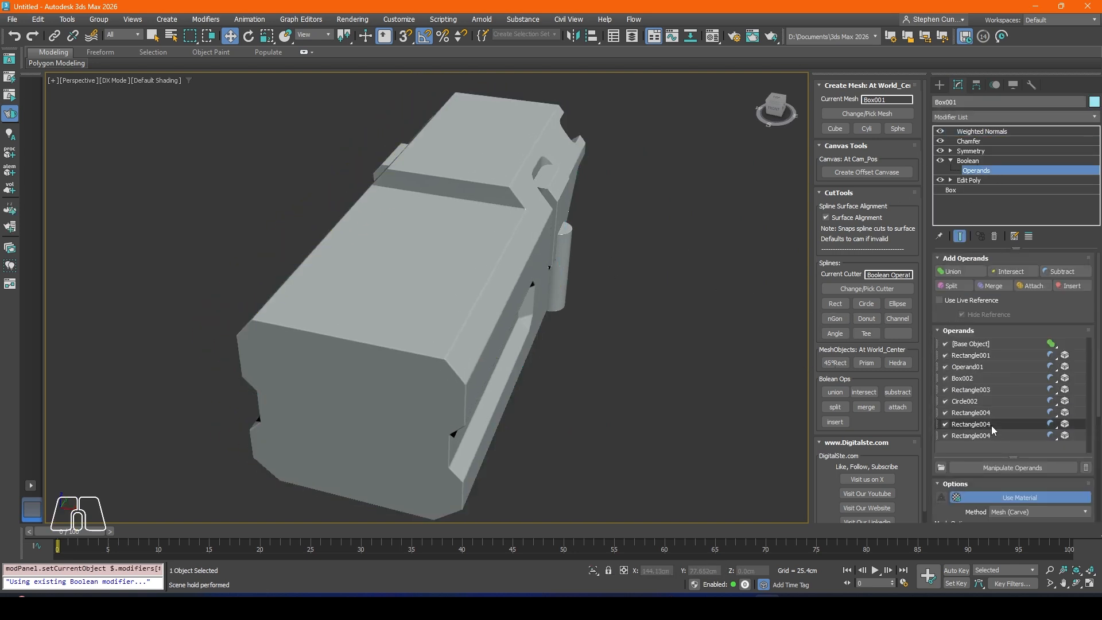
click(970, 435)
drag(394, 269, 454, 277)
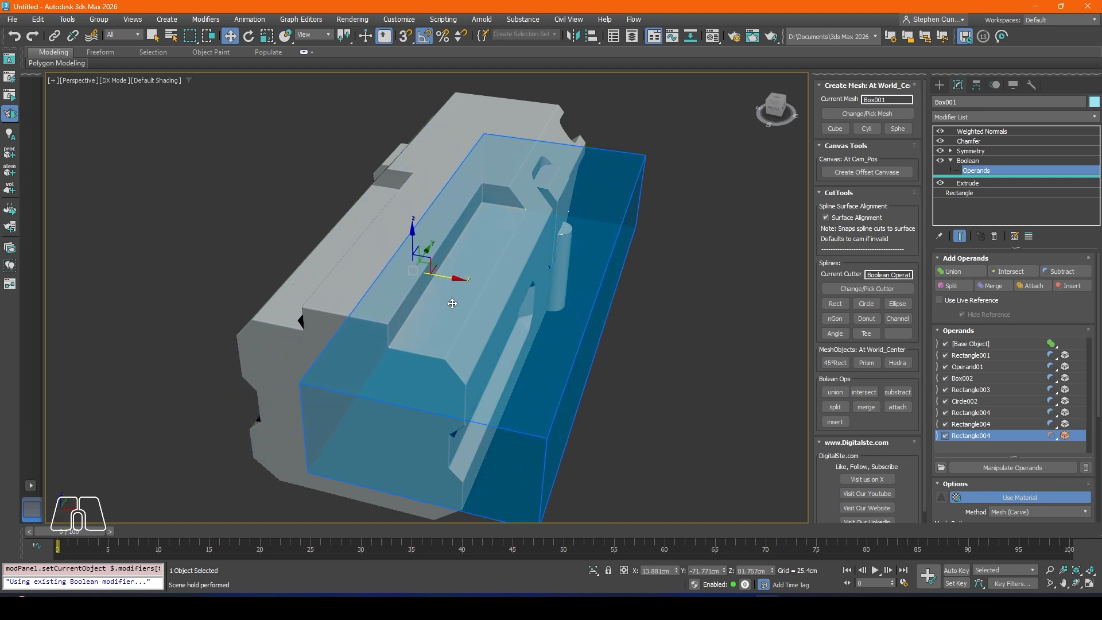
alt+middle_drag(455, 277, 435, 267)
drag(409, 241, 425, 262)
Step: Tilt the rectangle operand so the top cut slopes down toward the body's end, adjust its height, and leave operand editing
click(249, 35)
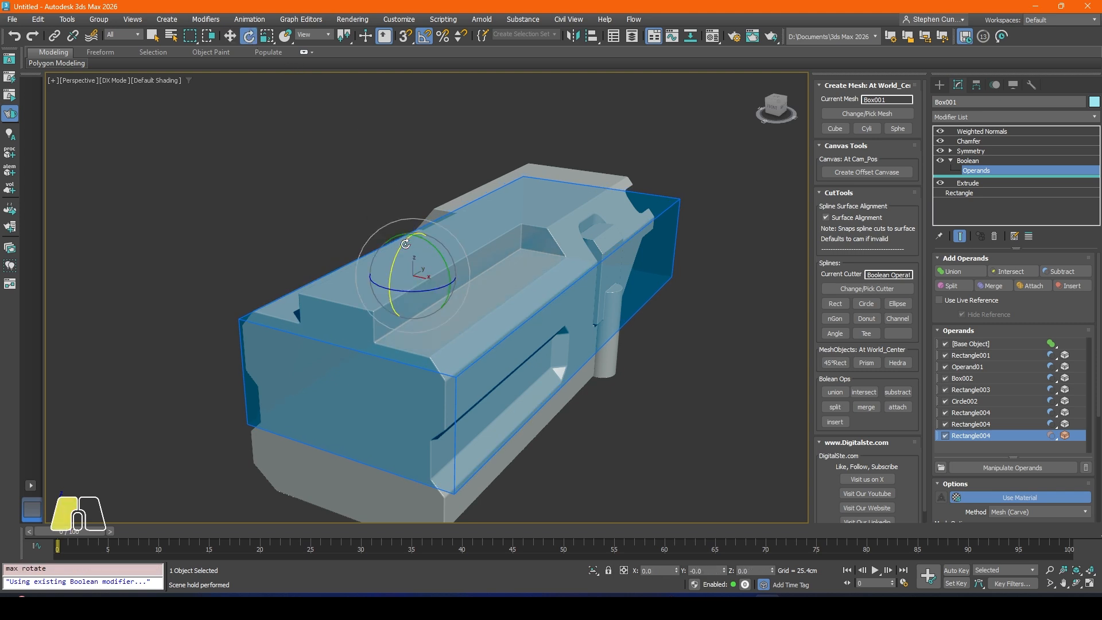
mouse_move(485, 301)
alt+middle_down()
mouse_move(553, 291)
mouse_move(500, 287)
alt+middle_up()
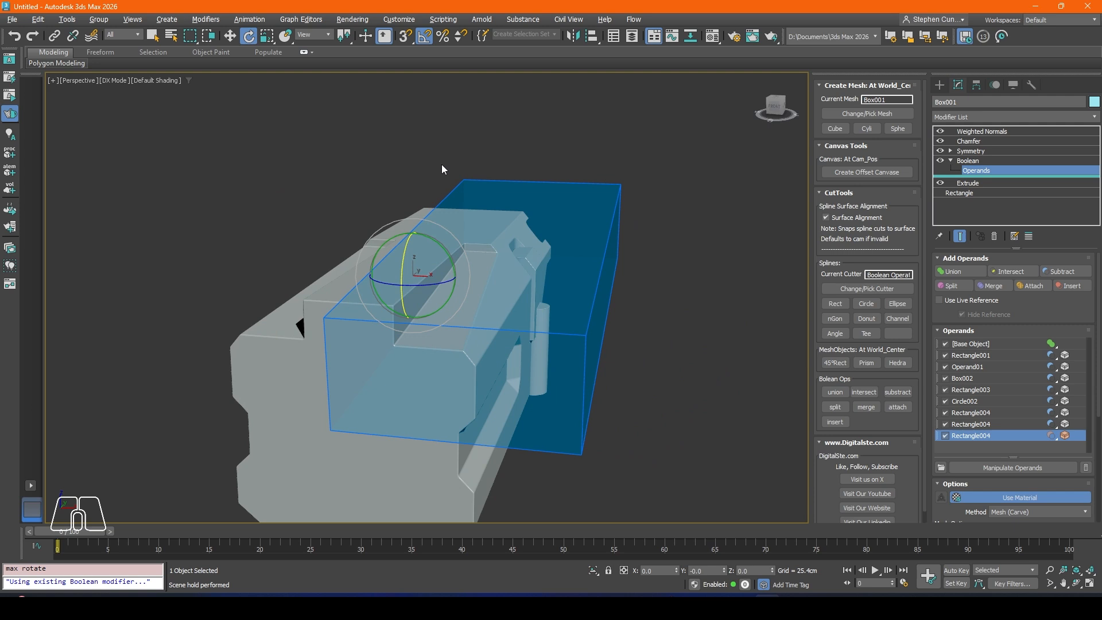
click(229, 36)
drag(411, 240, 400, 232)
key(1)
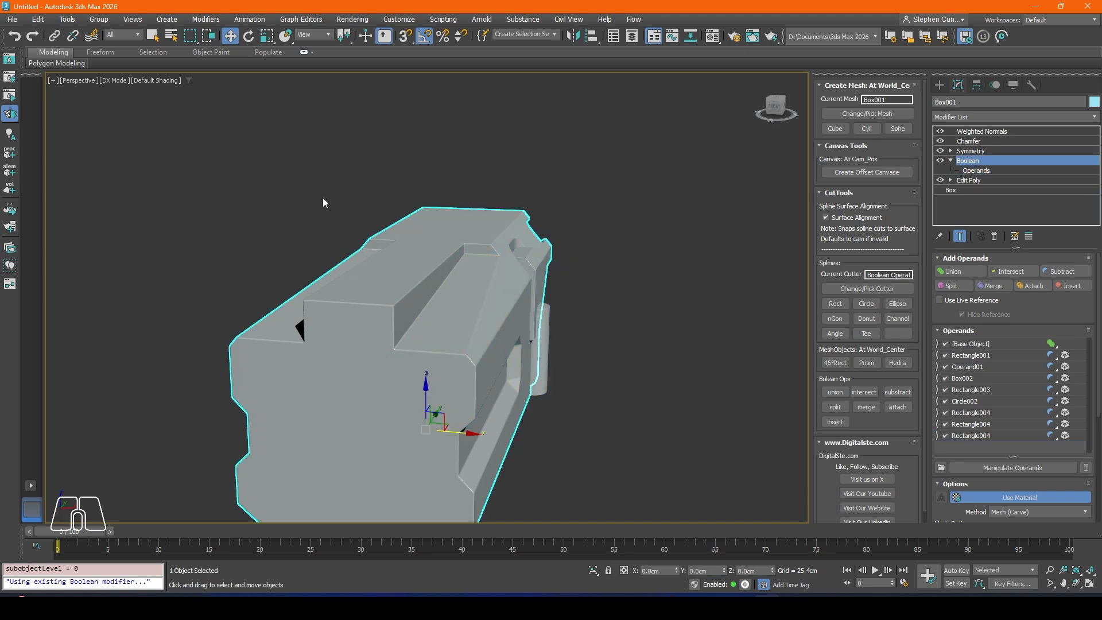
alt+middle_drag(457, 285, 583, 279)
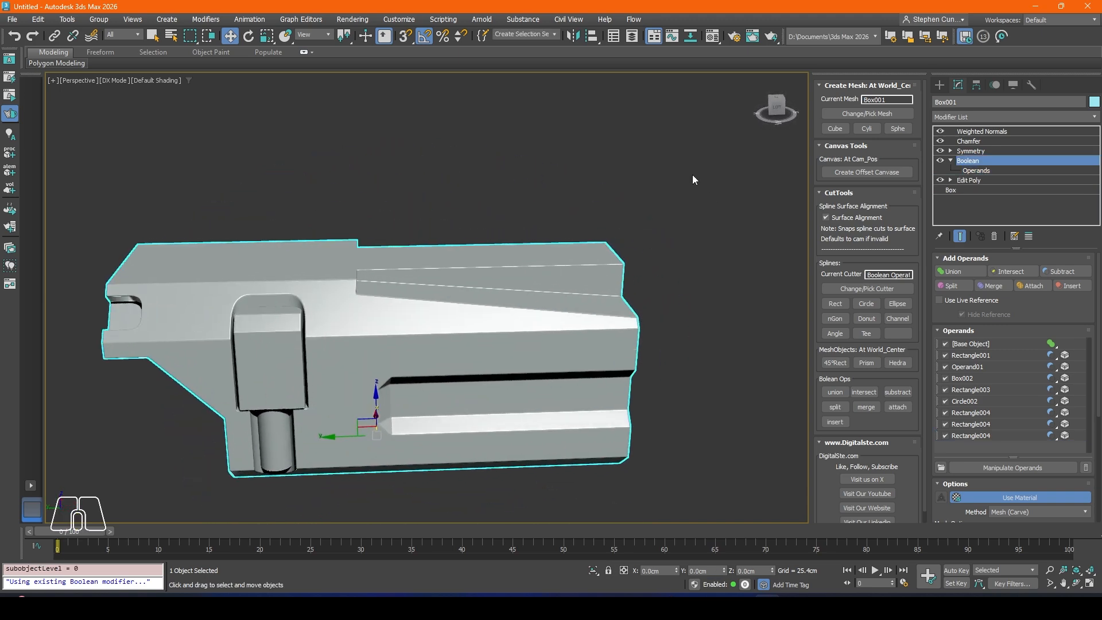
middle_drag(587, 224, 555, 222)
Step: Create another rectangle cutter in the left view and place it across the body's top edge at about Y -66.81 cm, Z 84.07 cm
key(l)
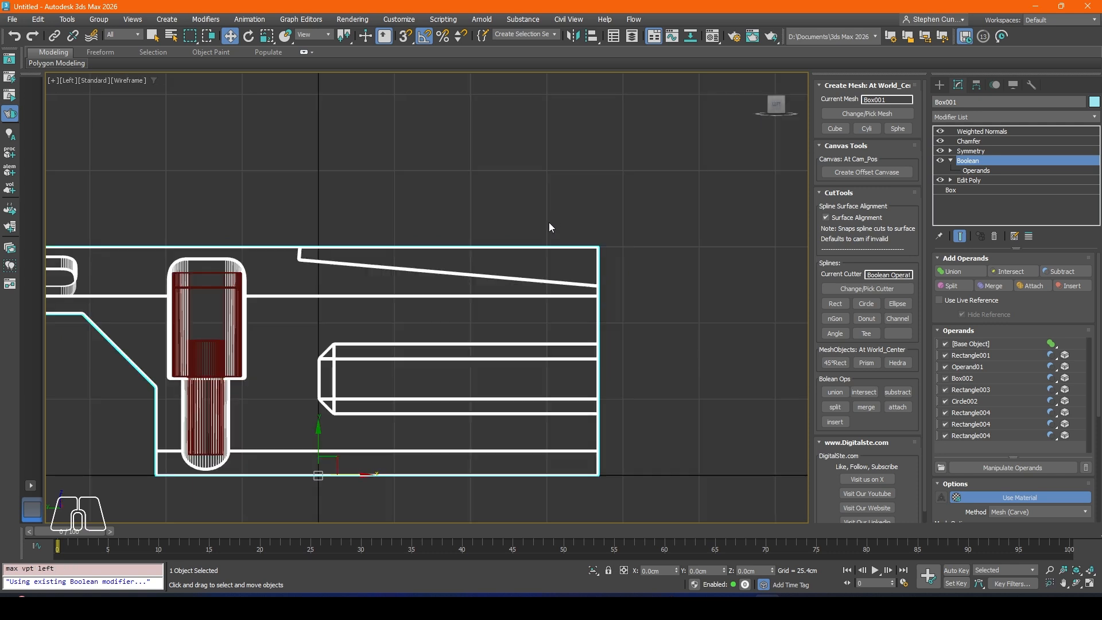
scroll(400, 246, up, 2)
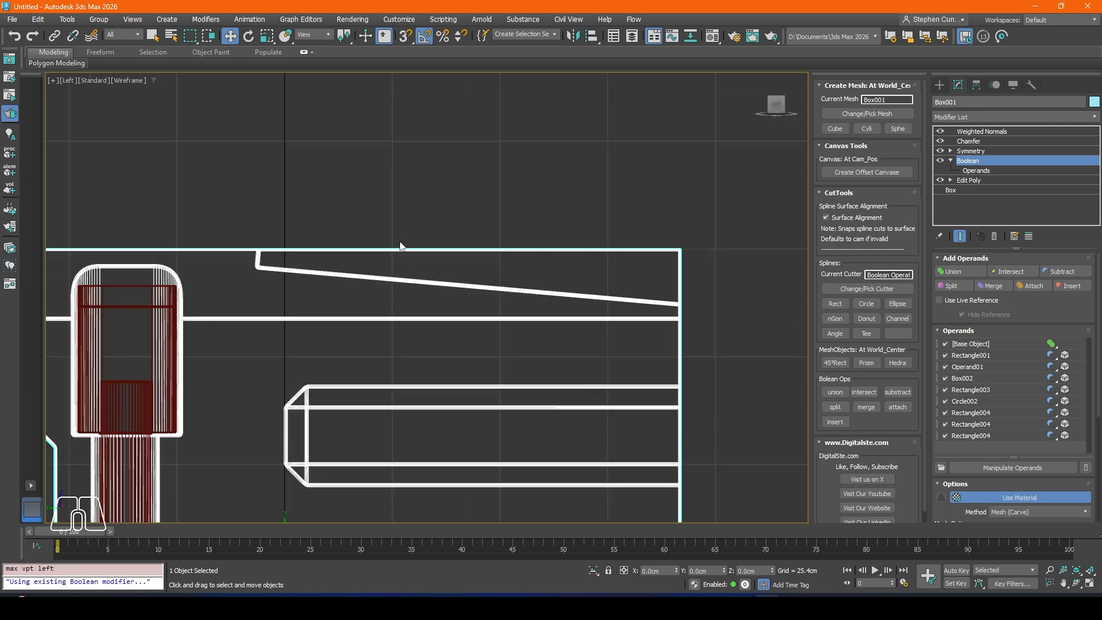
middle_drag(508, 248, 446, 205)
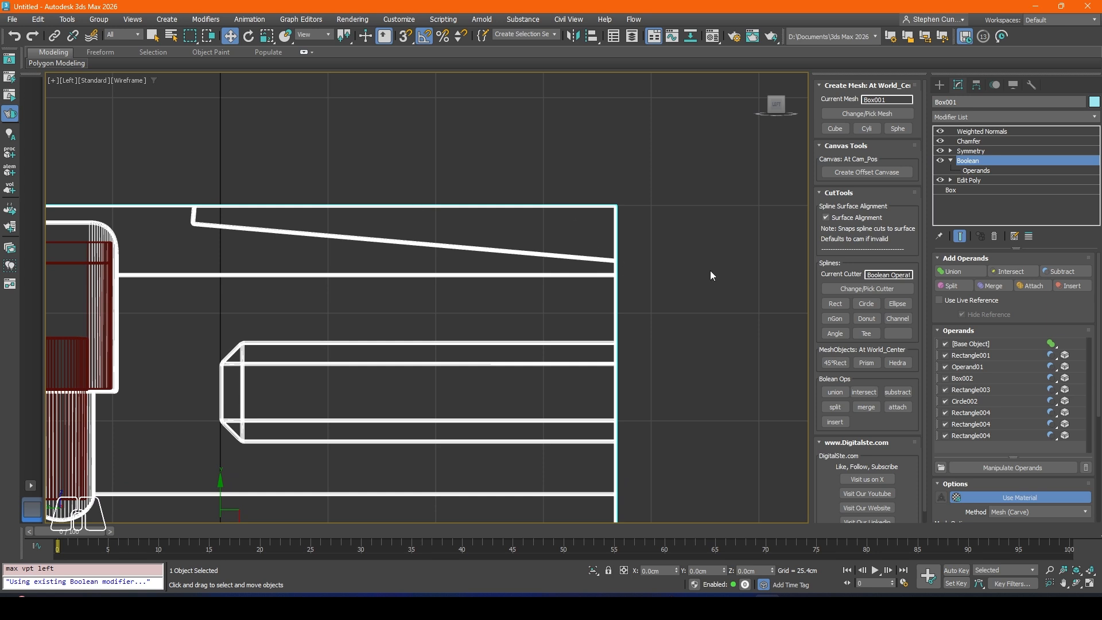
middle_drag(315, 238, 361, 274)
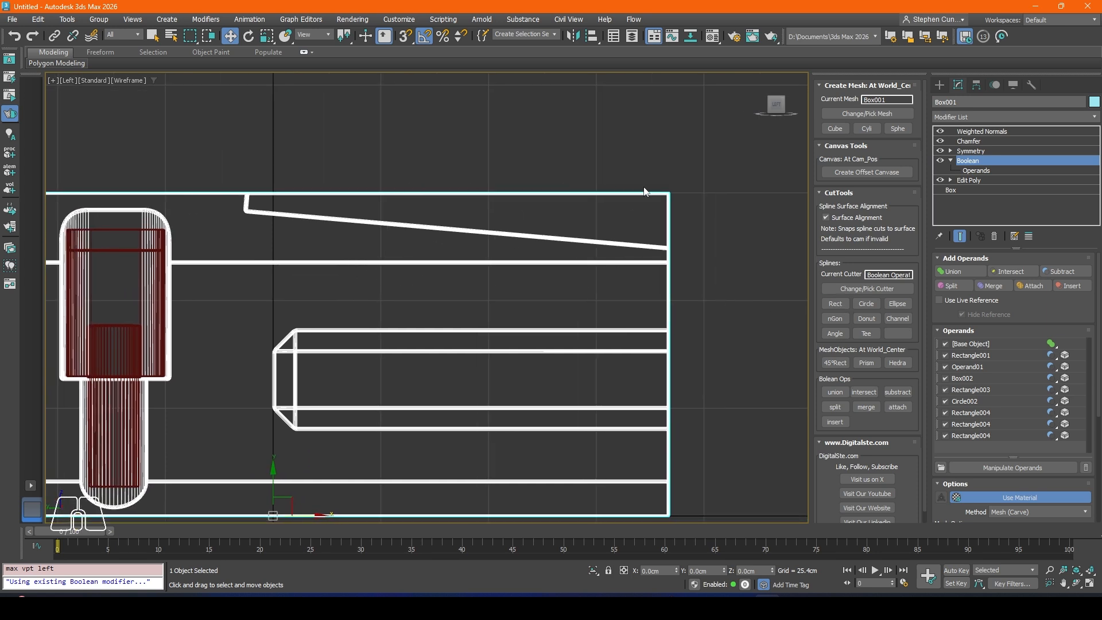
mouse_move(616, 155)
middle_down()
mouse_move(630, 150)
mouse_move(612, 150)
middle_up()
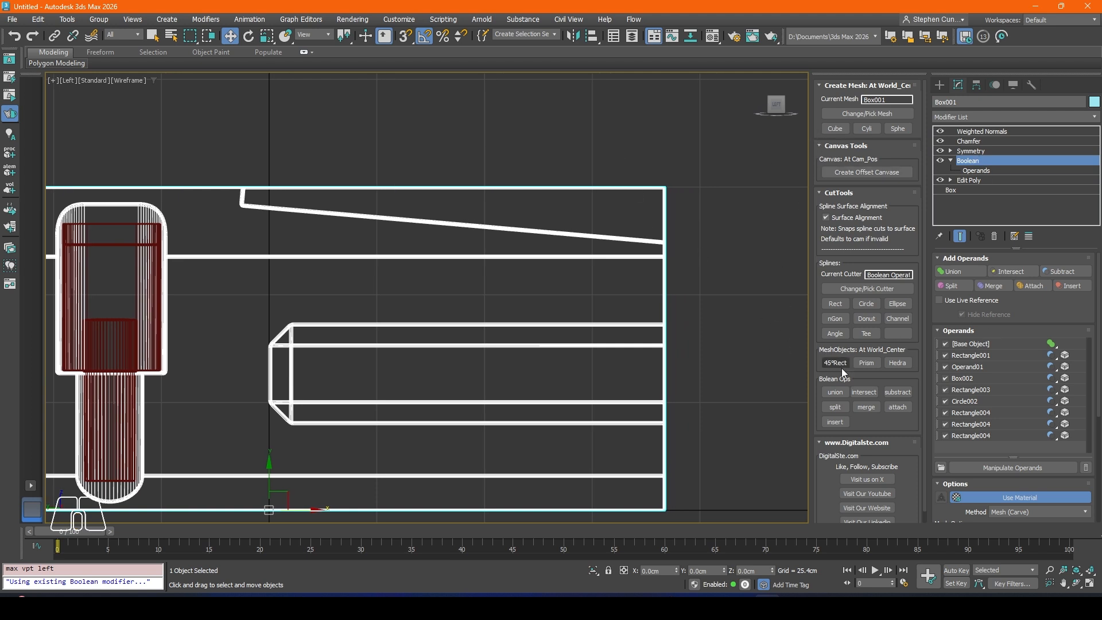
click(835, 303)
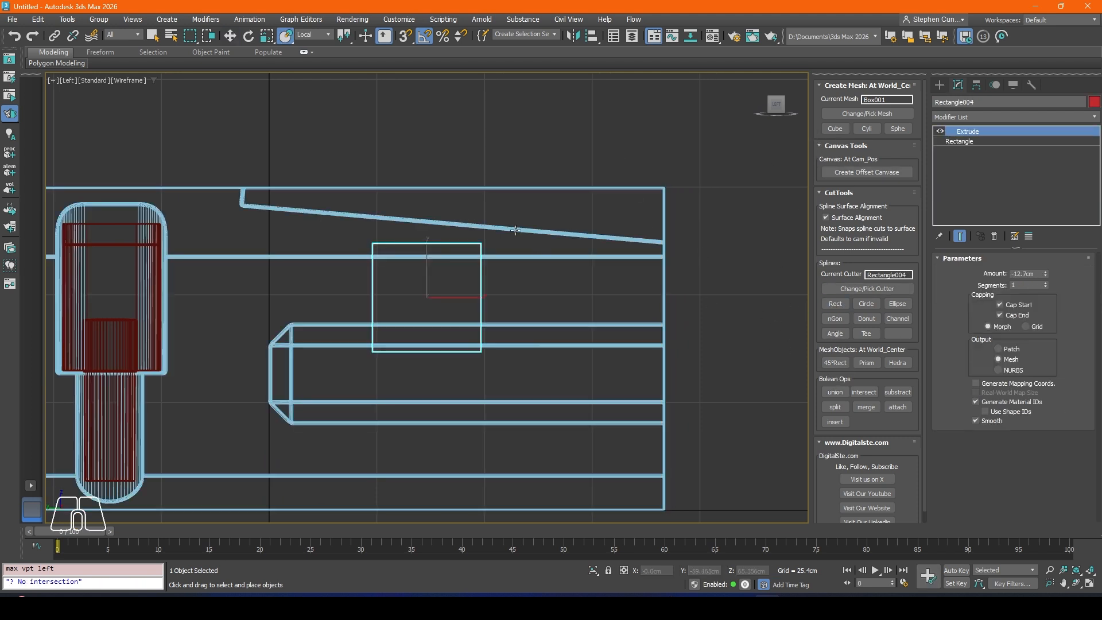
click(230, 35)
drag(430, 291, 515, 154)
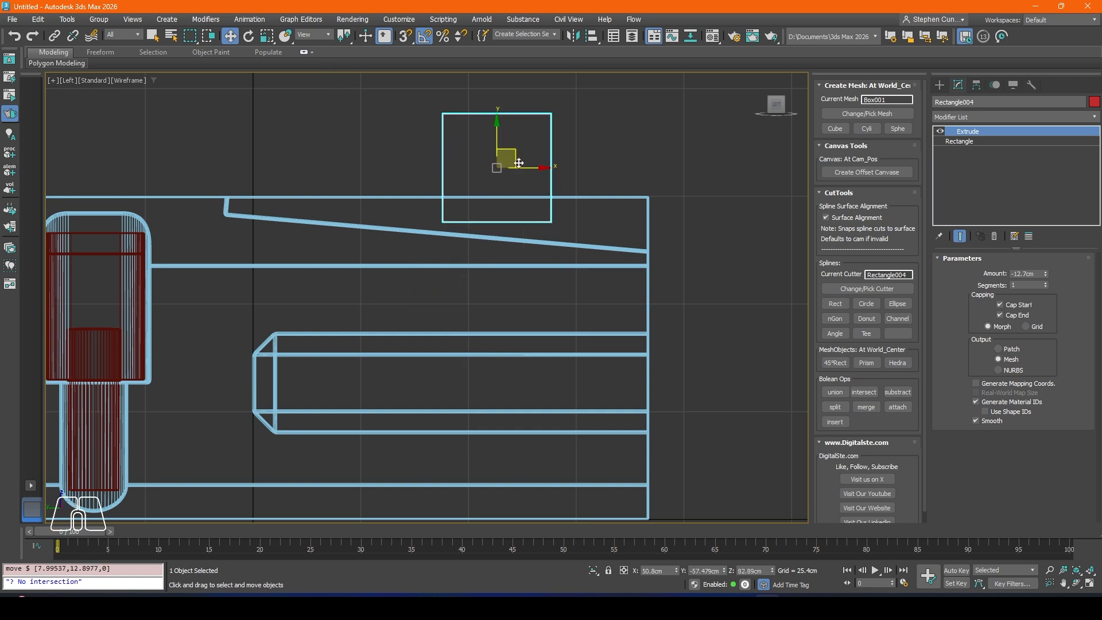
drag(519, 151, 556, 146)
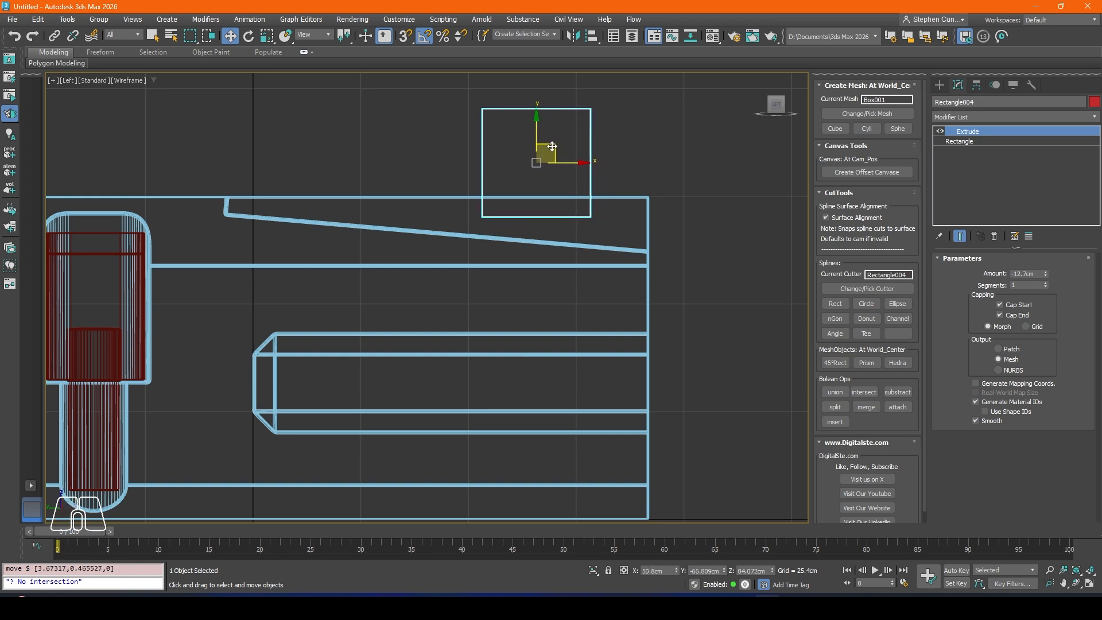
Step: Move the new cutter along X to about 8.41 cm so it overlaps the side of the raised centre strip
key(p)
alt+middle_drag(552, 147, 556, 222)
drag(484, 199, 559, 223)
key(ctrl+z)
drag(500, 203, 595, 222)
alt+middle_drag(659, 229, 772, 282)
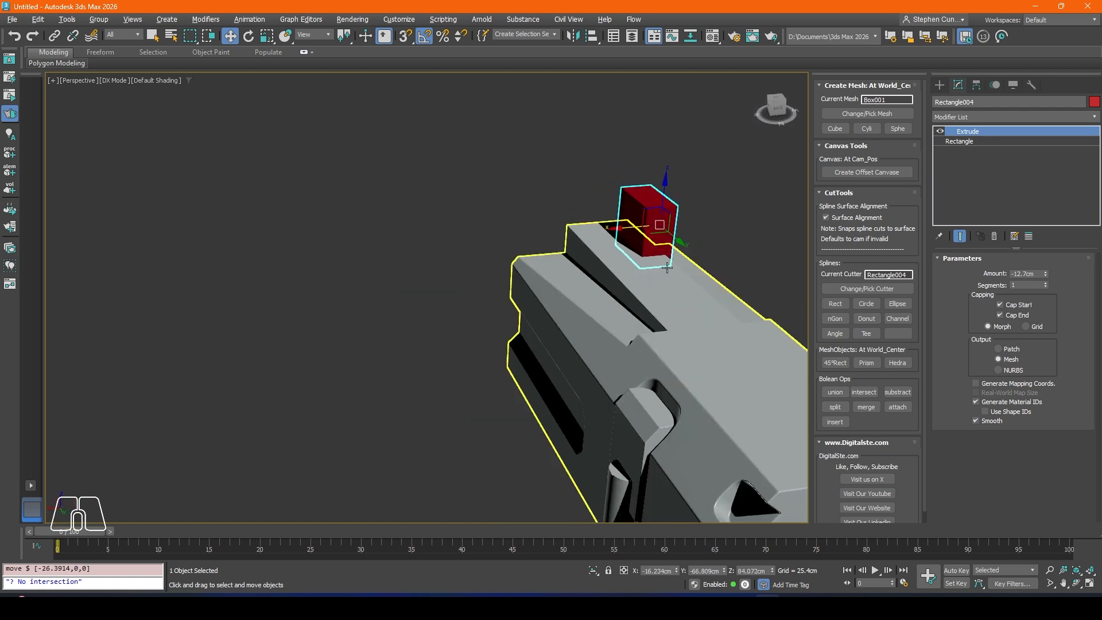
drag(630, 228, 578, 230)
alt+middle_drag(543, 234, 570, 258)
scroll(517, 254, up, 5)
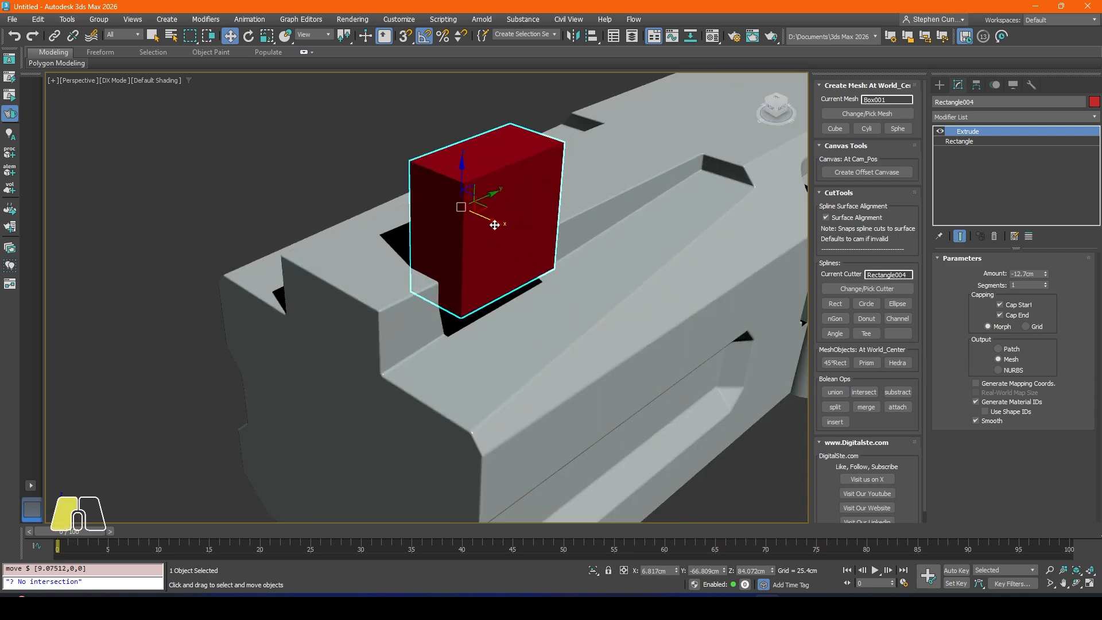
drag(494, 225, 503, 229)
alt+middle_drag(576, 244, 502, 221)
Step: Set the cutter's length to 25.146 cm and width to 72.136 cm, and shift it along Y to about -79.21 cm past the body's end
click(955, 117)
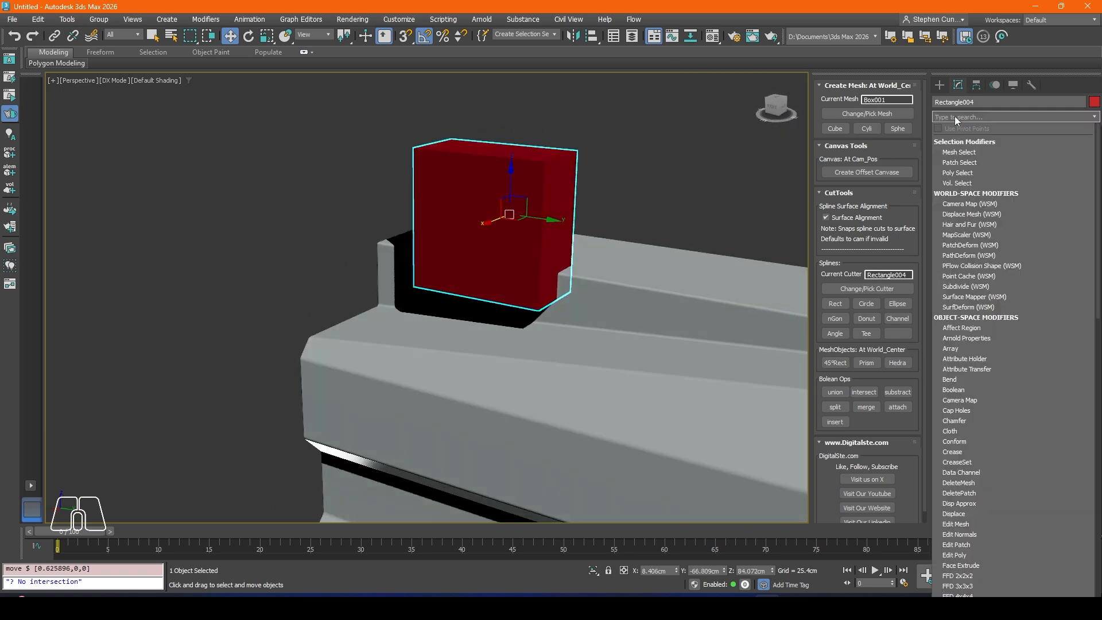
key(Escape)
click(961, 141)
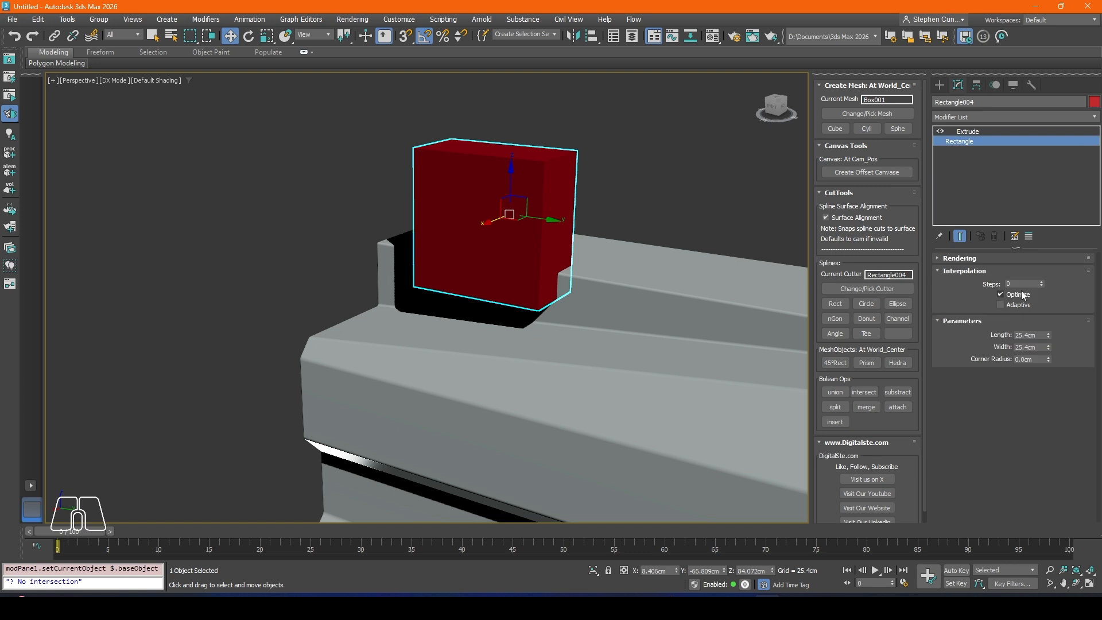
click(1049, 336)
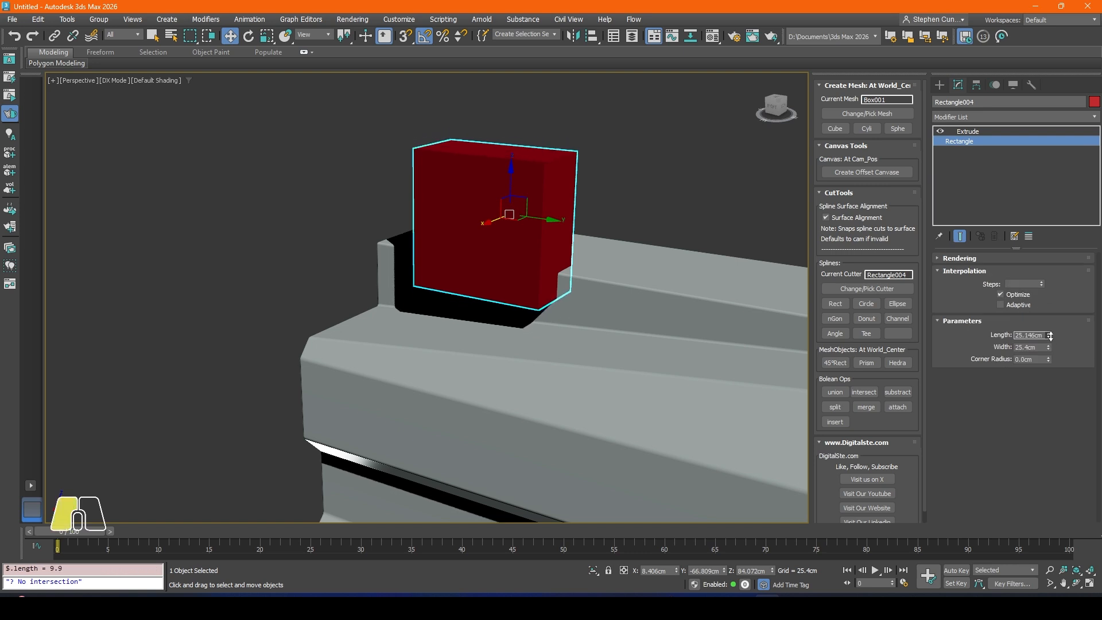
drag(1048, 348, 1049, 312)
drag(541, 216, 485, 209)
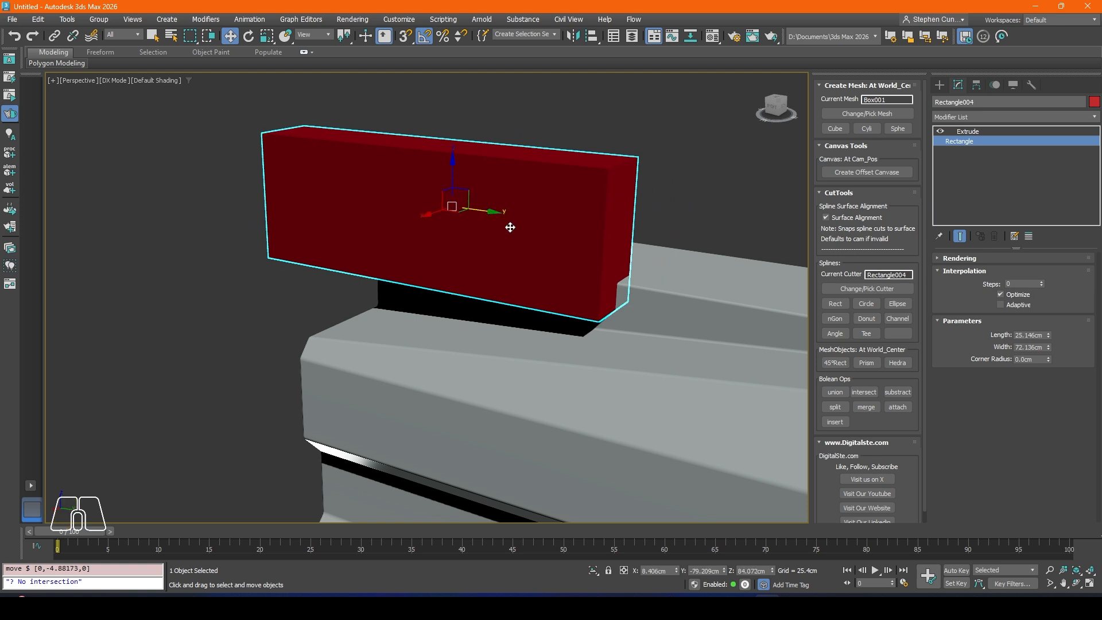
scroll(509, 229, down, 1)
middle_drag(509, 229, 584, 244)
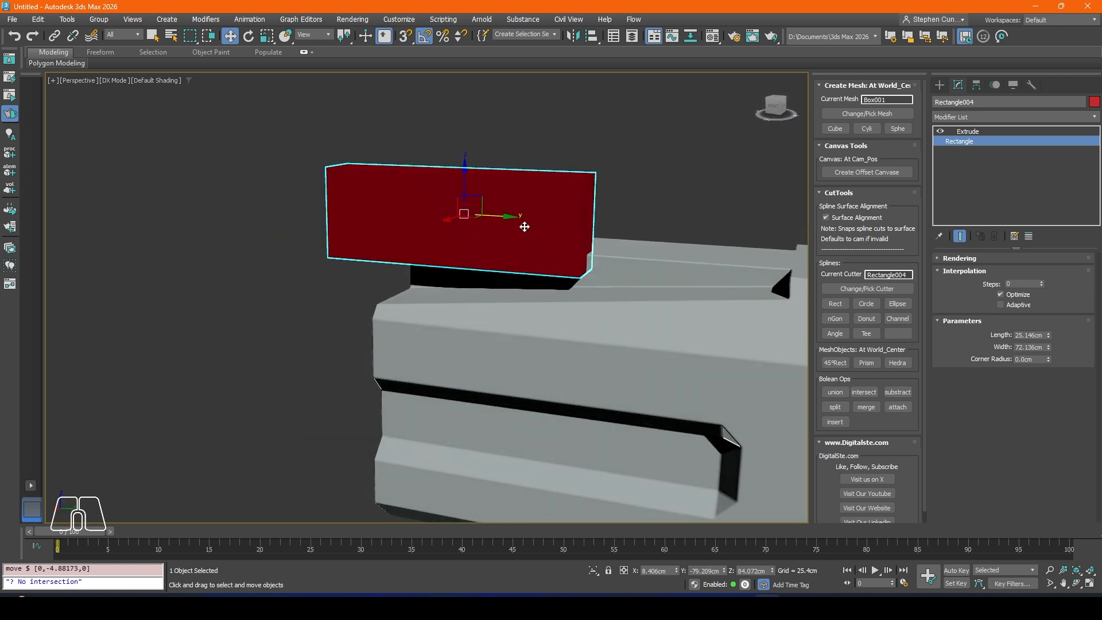
Step: Add an Edit Poly modifier above the rectangle cutter's Extrude
click(964, 130)
click(951, 117)
text(ed)
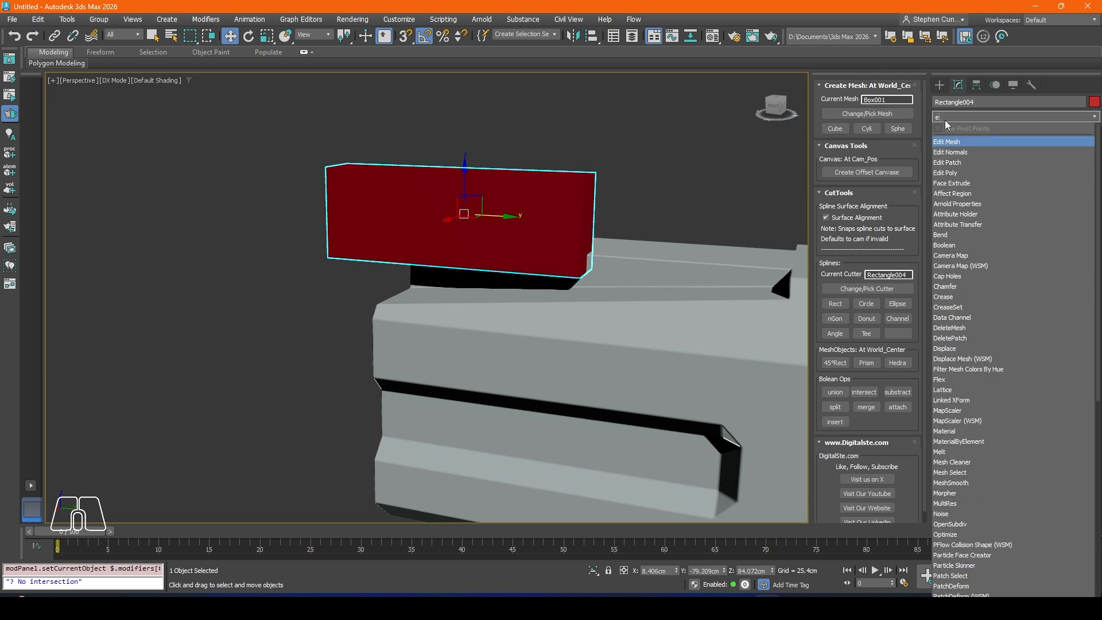
click(953, 177)
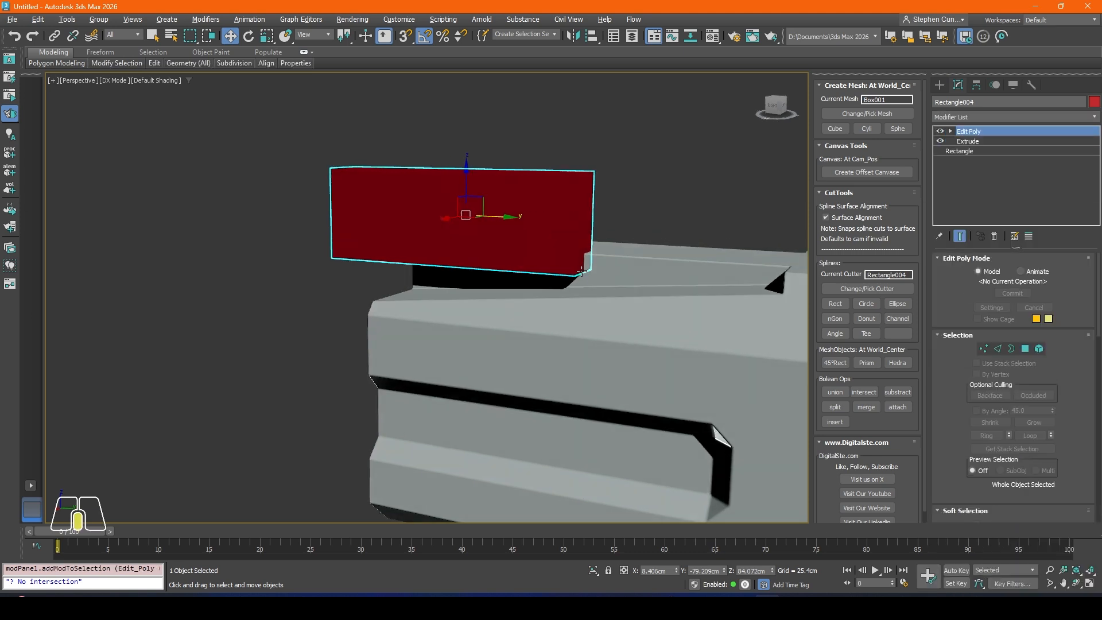
Step: Chamfer the cutter's lower inner edge with a large amount so that corner has a wide rounded profile
scroll(579, 270, up, 4)
click(998, 349)
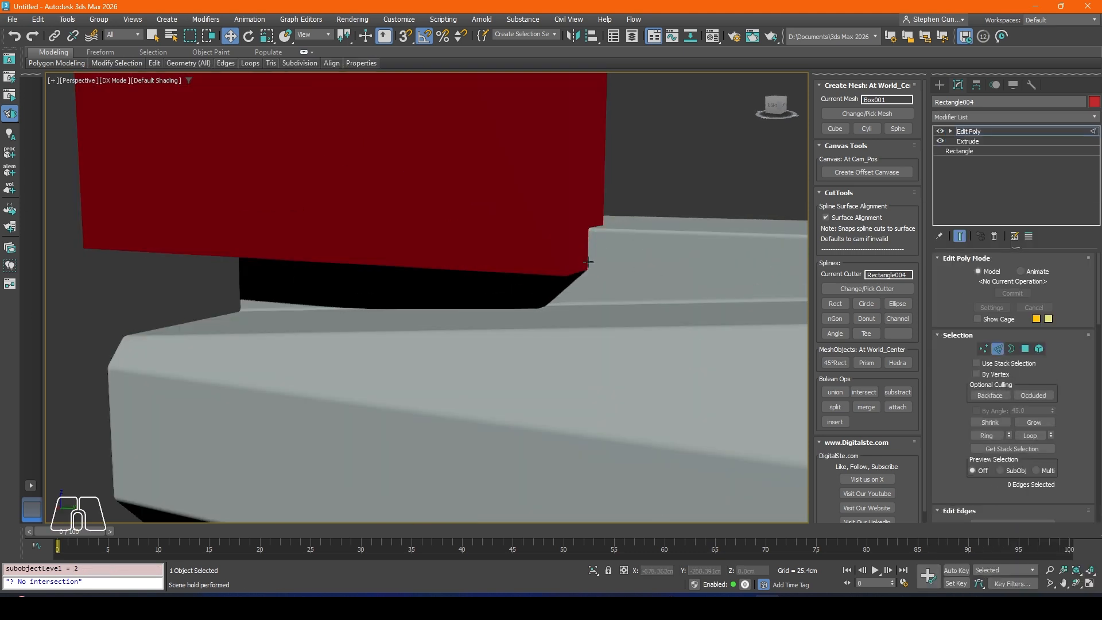
click(577, 273)
scroll(1045, 440, down, 3)
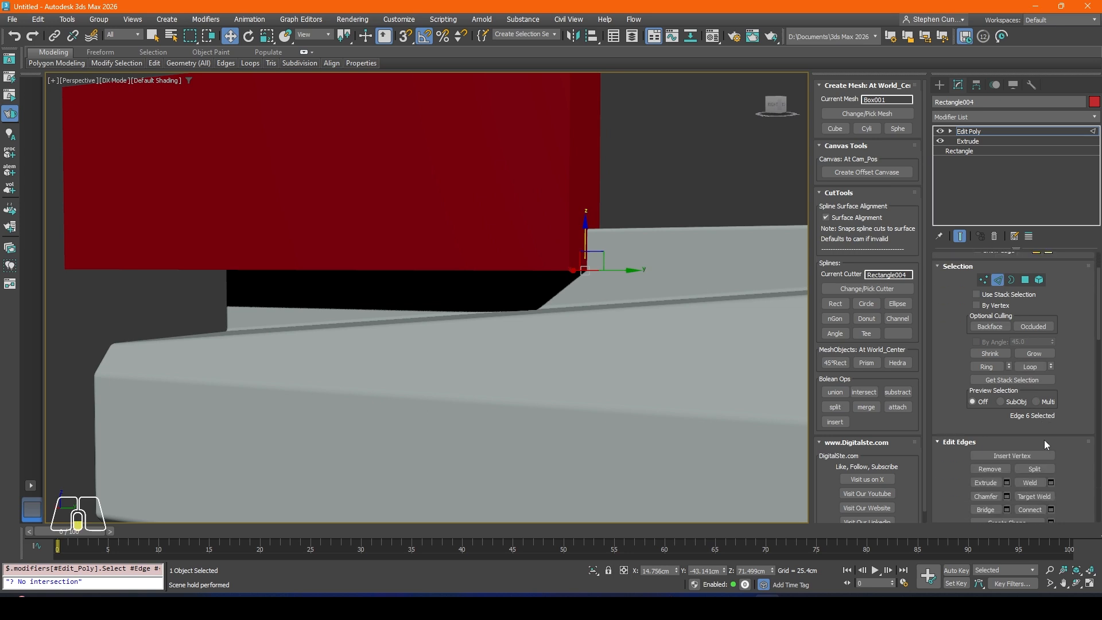
click(1006, 461)
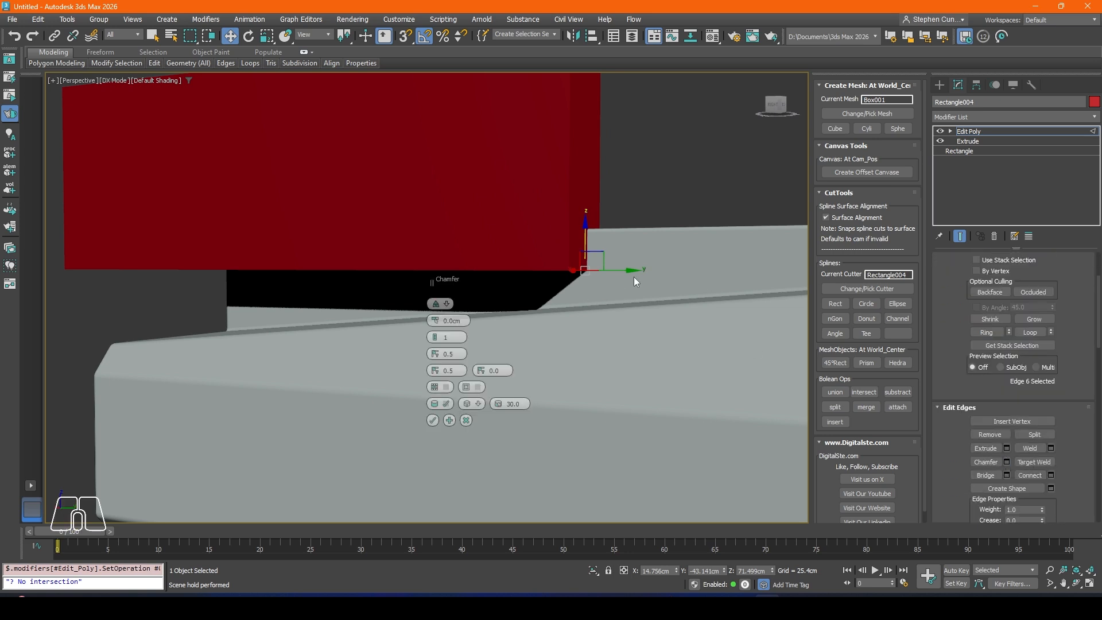
mouse_move(434, 324)
mouse_down()
mouse_move(434, 297)
mouse_move(435, 334)
mouse_up()
click(433, 420)
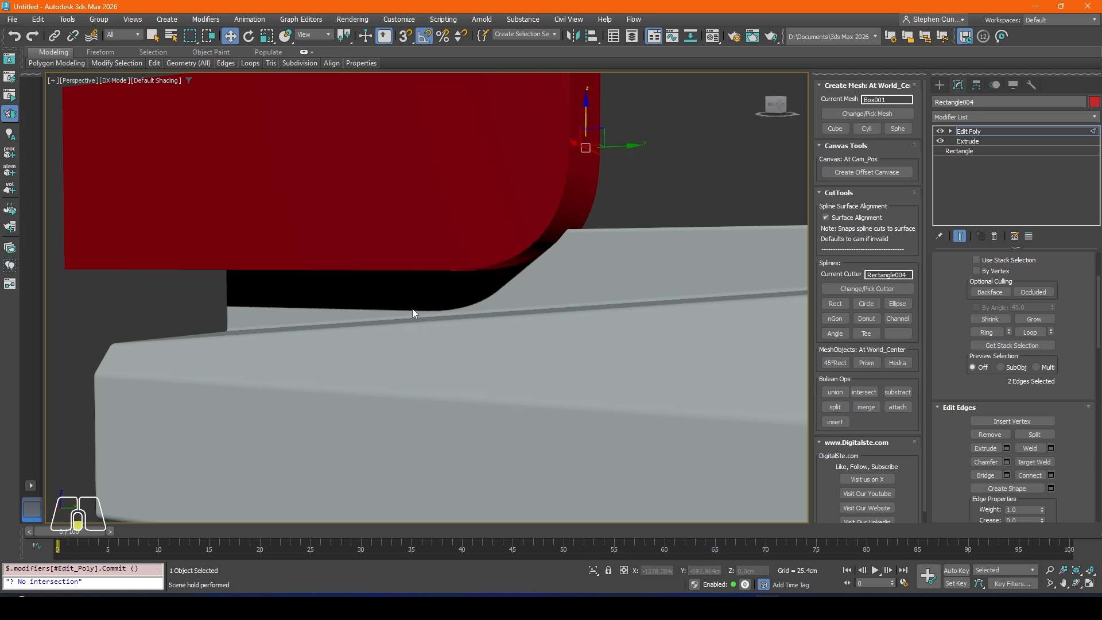
Step: Leave edge editing and move the whole cutter along X to about 2.335 cm over the raised centre strip
alt+middle_drag(413, 312, 496, 240)
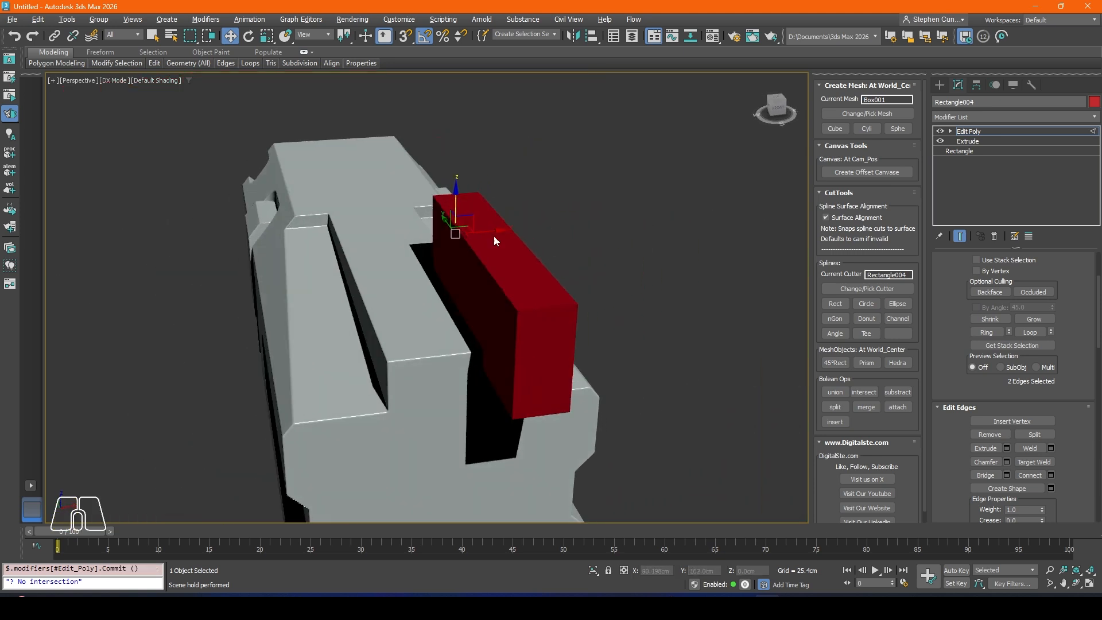
key(ctrl+z)
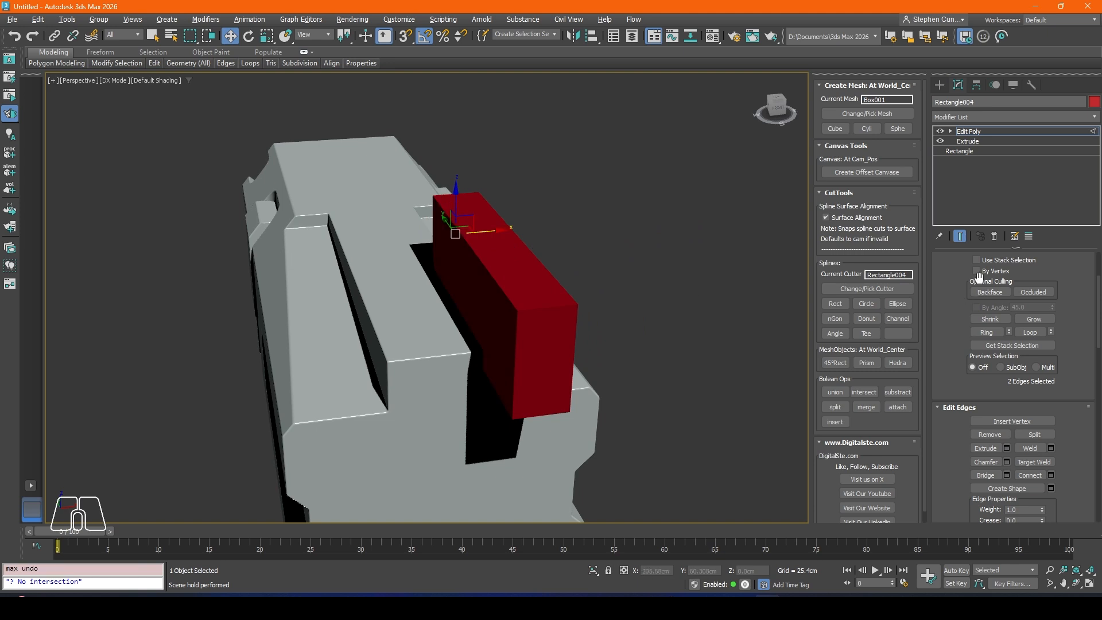
scroll(960, 327, up, 3)
click(1003, 349)
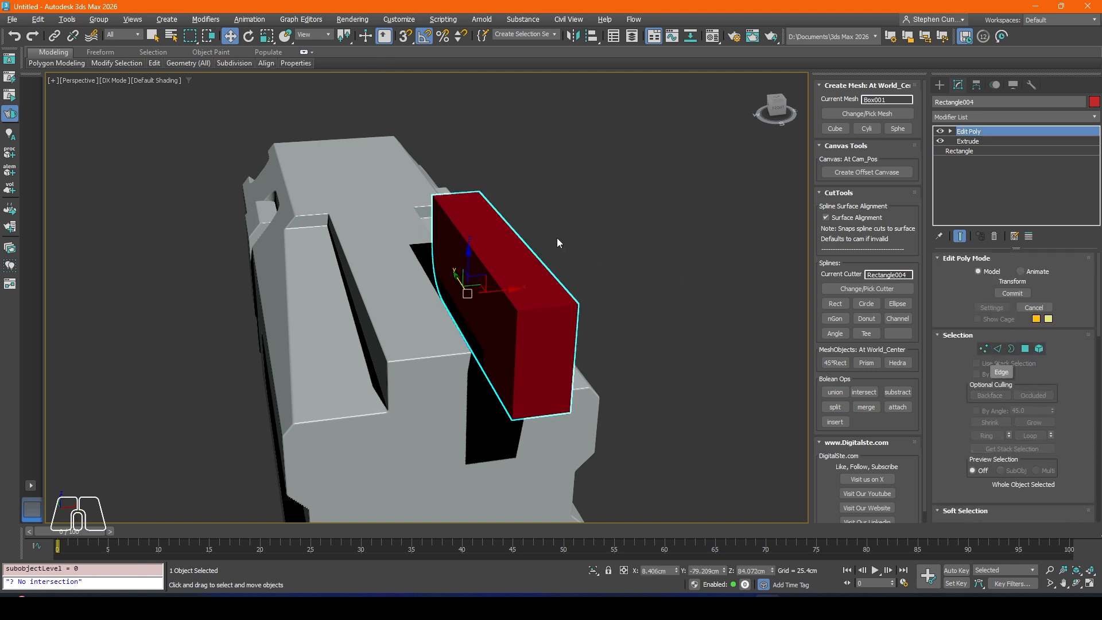
alt+middle_drag(556, 238, 492, 289)
drag(498, 294, 443, 290)
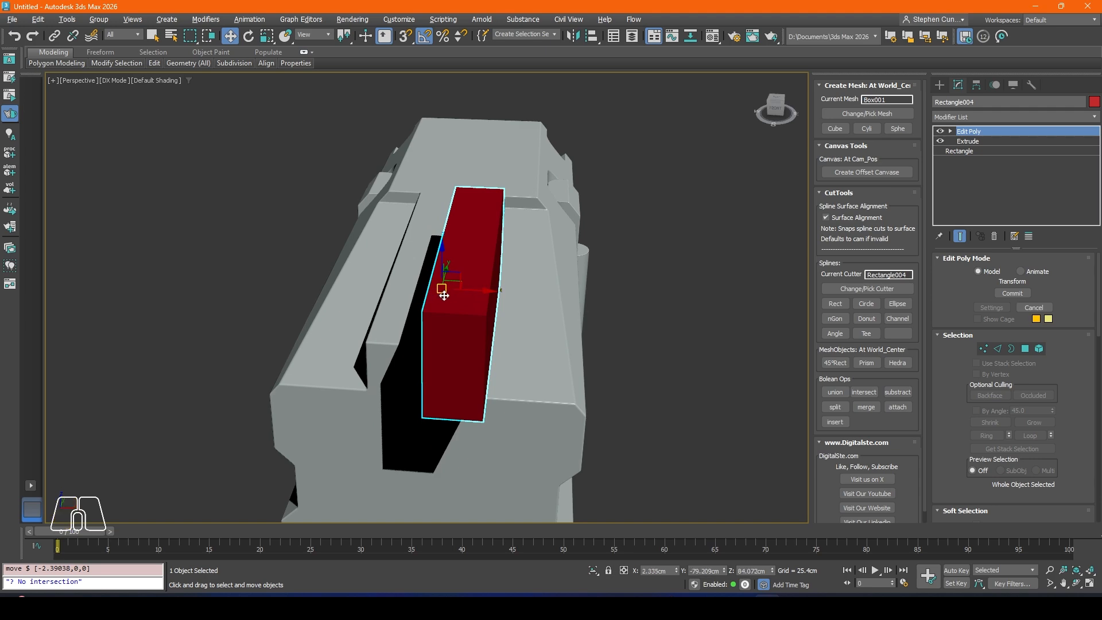
alt+middle_drag(443, 287, 533, 274)
Step: Subtract the rounded cutter from the body and check the curved step in the top surface
click(868, 288)
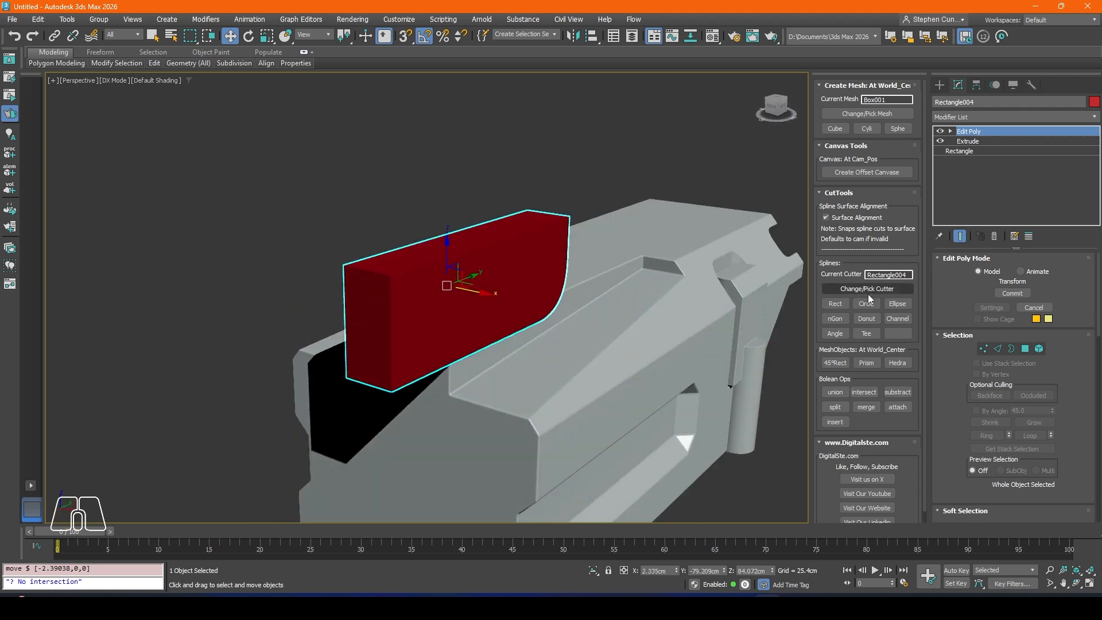
click(896, 393)
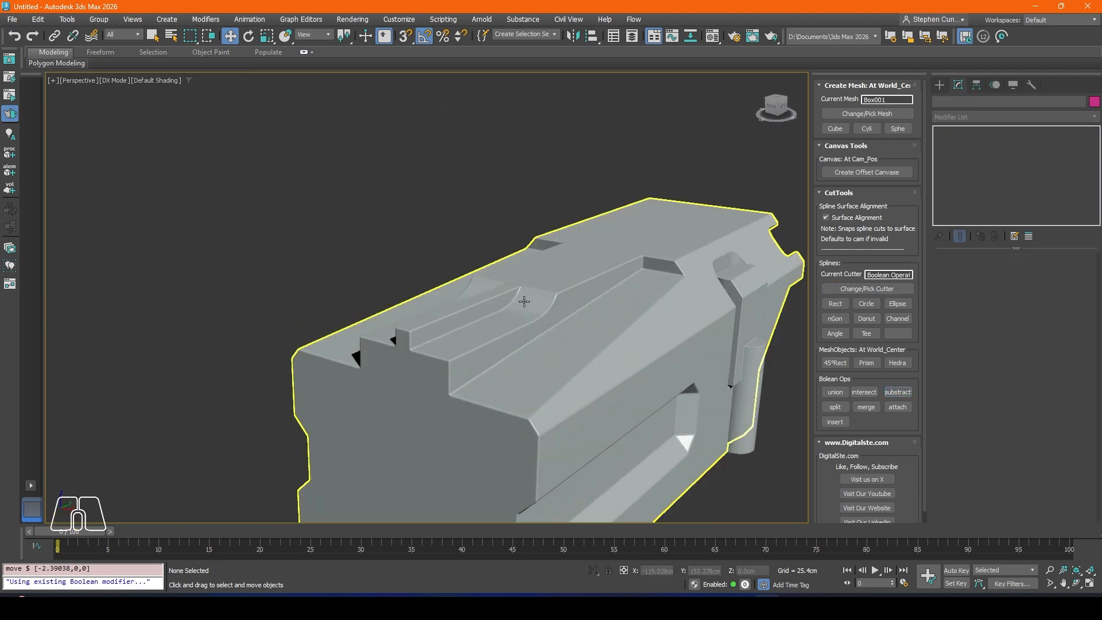
alt+middle_drag(459, 298, 568, 312)
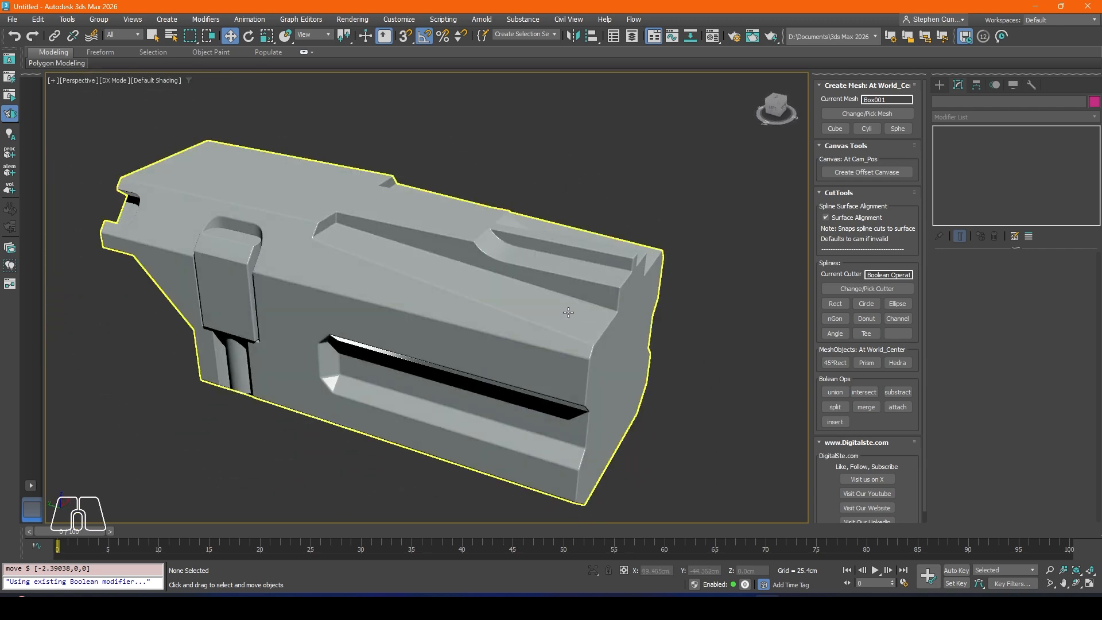
scroll(568, 312, up, 6)
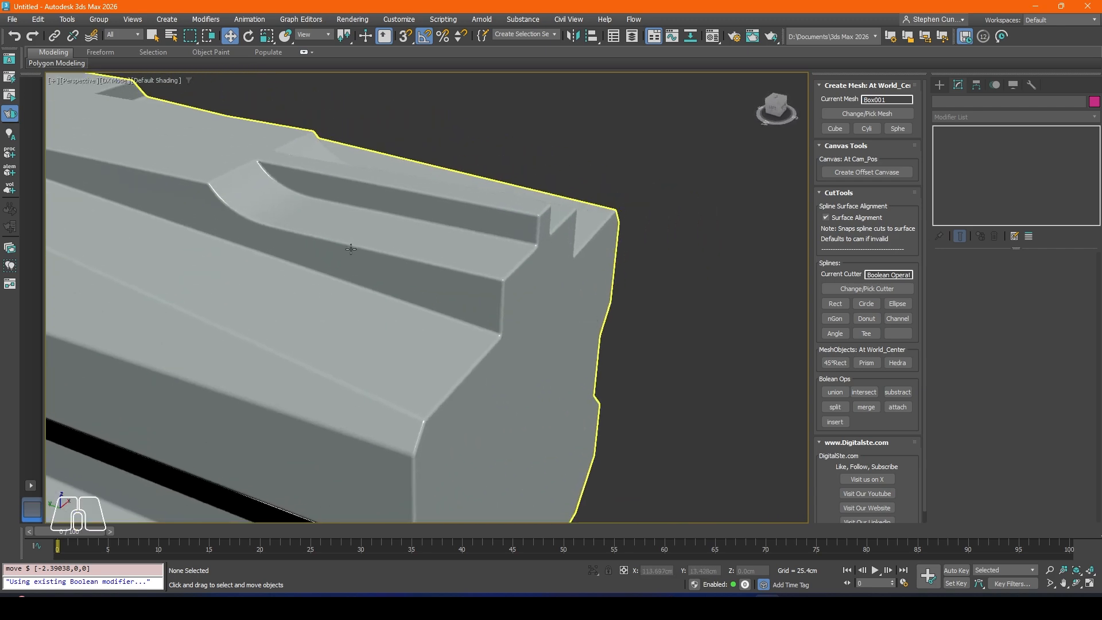
scroll(472, 220, down, 2)
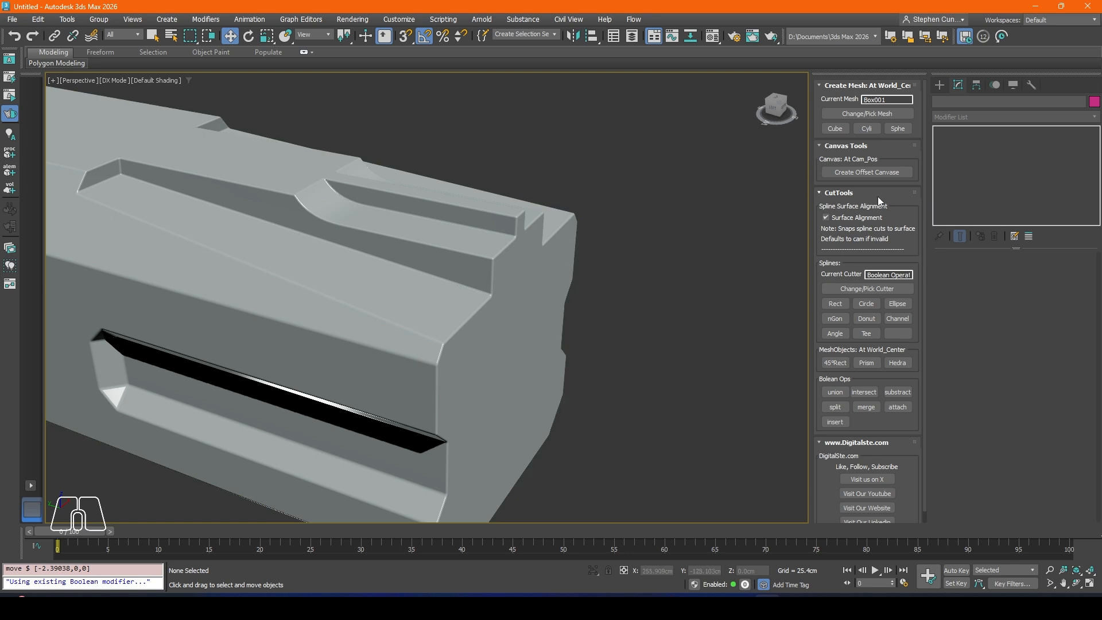
Step: Select the last Rectangle004 operand in the body's Boolean and move it along X to about 4.175 cm
click(393, 223)
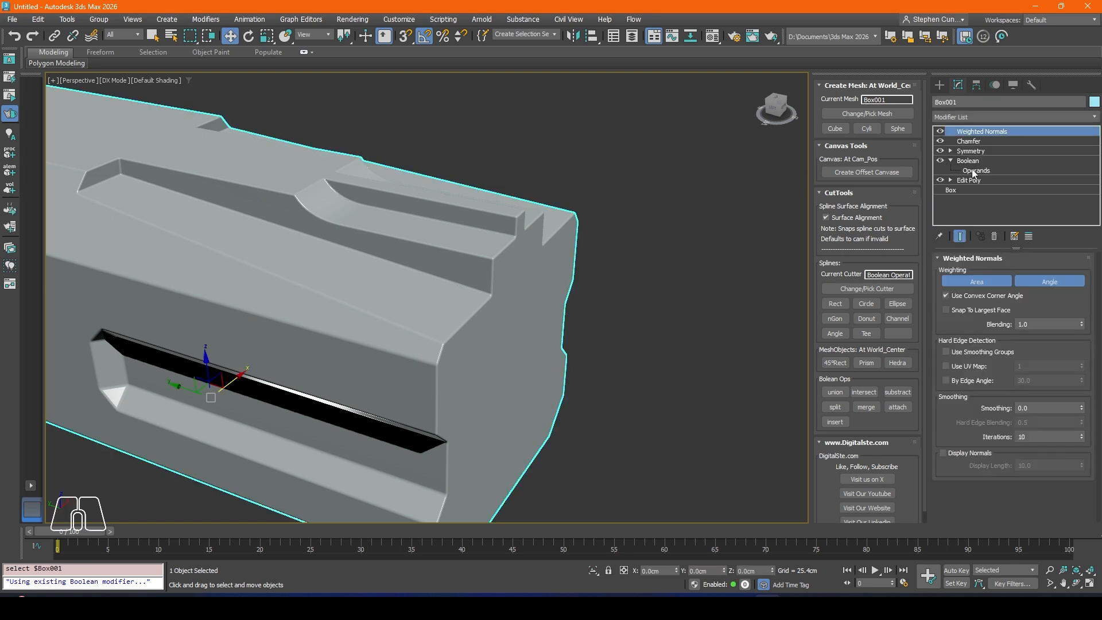
click(974, 171)
click(987, 447)
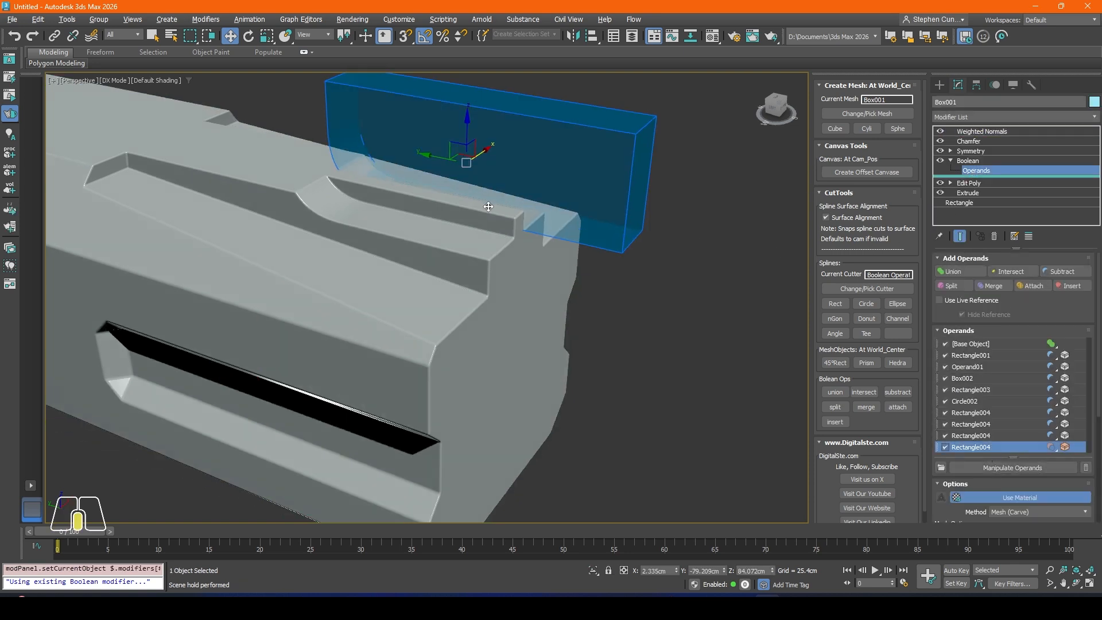
alt+middle_drag(488, 207, 501, 150)
mouse_move(497, 152)
mouse_down()
mouse_move(465, 160)
mouse_move(500, 152)
mouse_up()
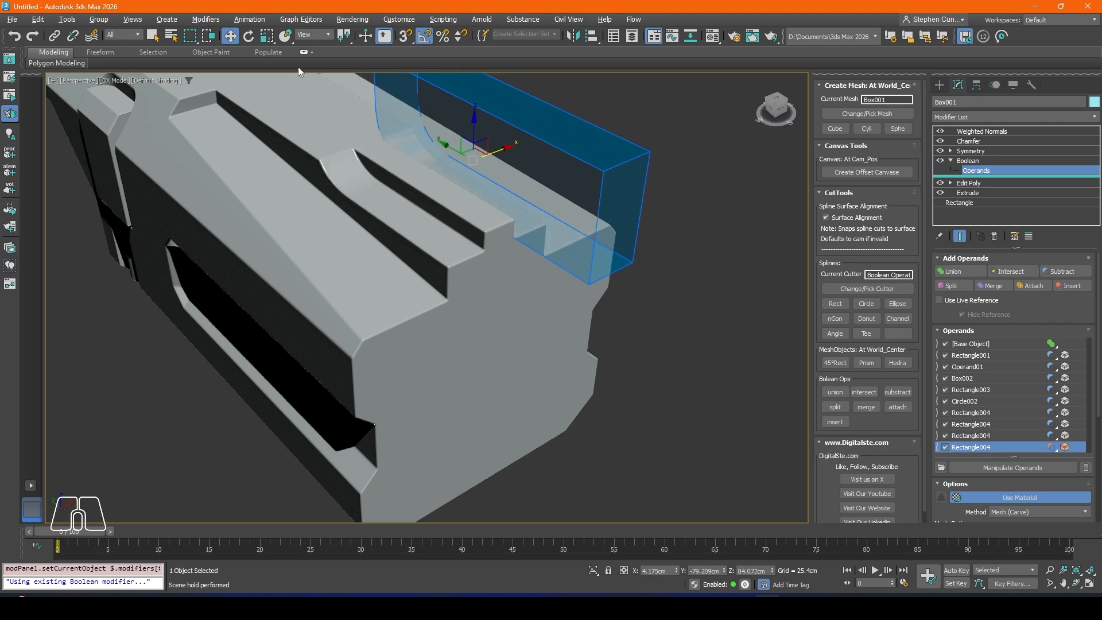
Step: Scale the rounded operand wider, shift it along X to about -1.384 cm across the centre strip, and leave operand editing
click(266, 40)
middle_drag(468, 160, 459, 227)
drag(427, 242, 412, 245)
click(229, 36)
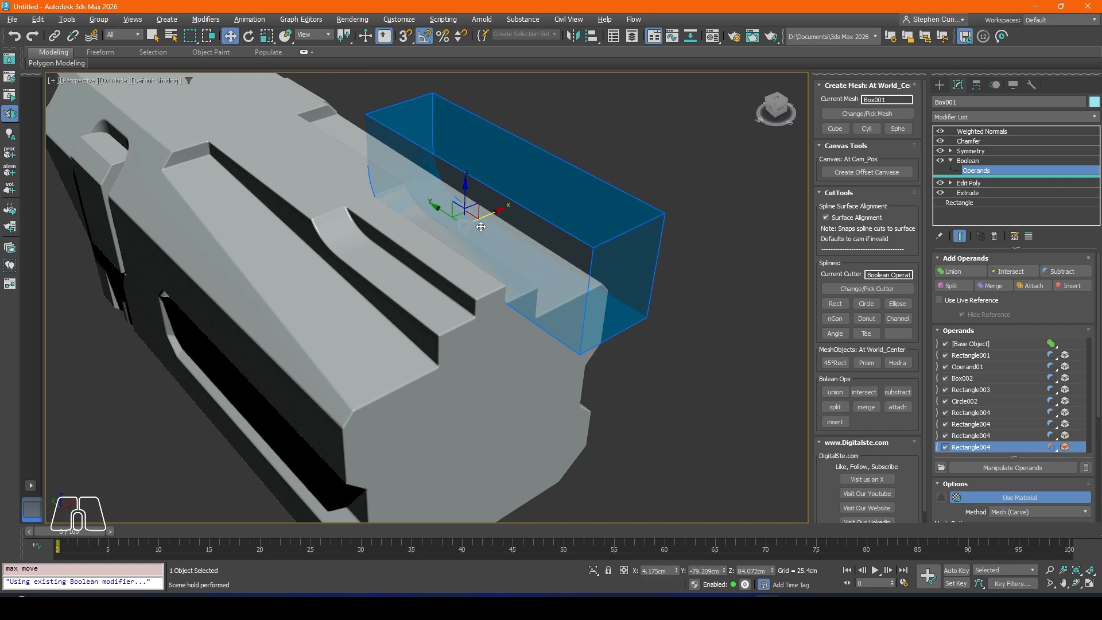
drag(479, 220, 466, 221)
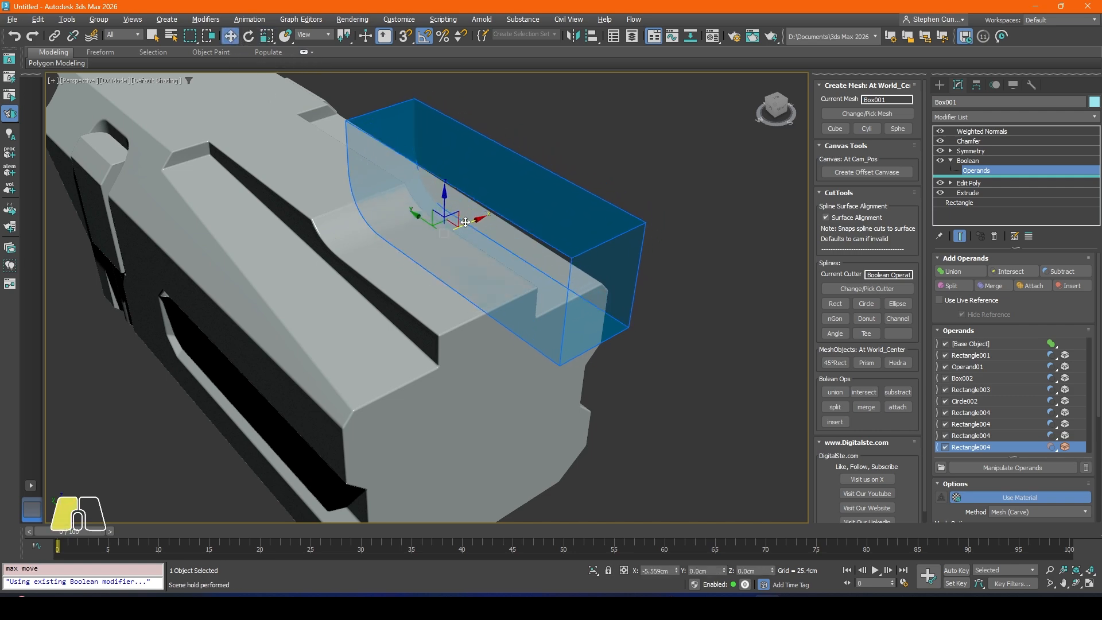
double_click(685, 252)
Step: Examine the body's side profile, front and top surface after the curved step cut
scroll(502, 242, down, 3)
alt+middle_drag(502, 242, 447, 233)
scroll(447, 233, down, 3)
middle_drag(372, 221, 323, 188)
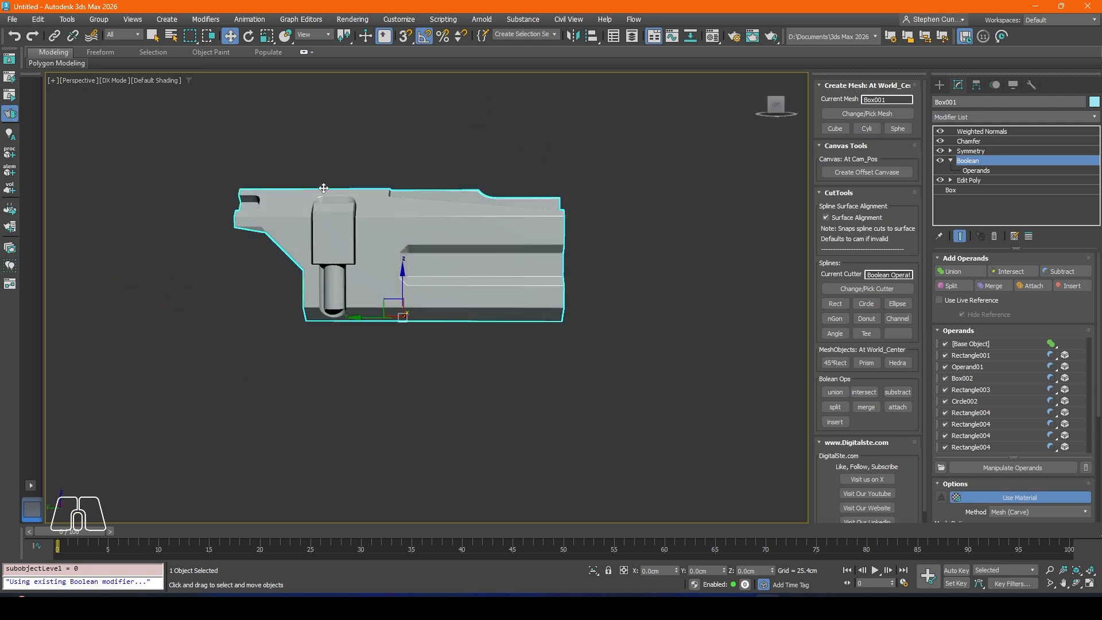
alt+middle_drag(550, 246, 535, 299)
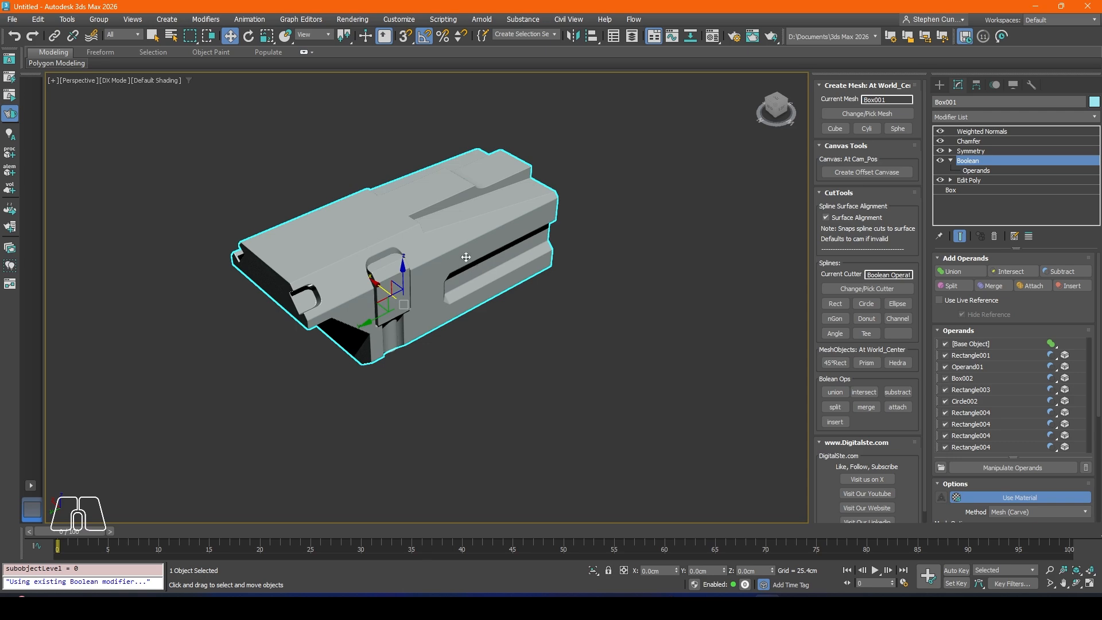
middle_drag(465, 257, 556, 267)
alt+middle_drag(422, 262, 398, 266)
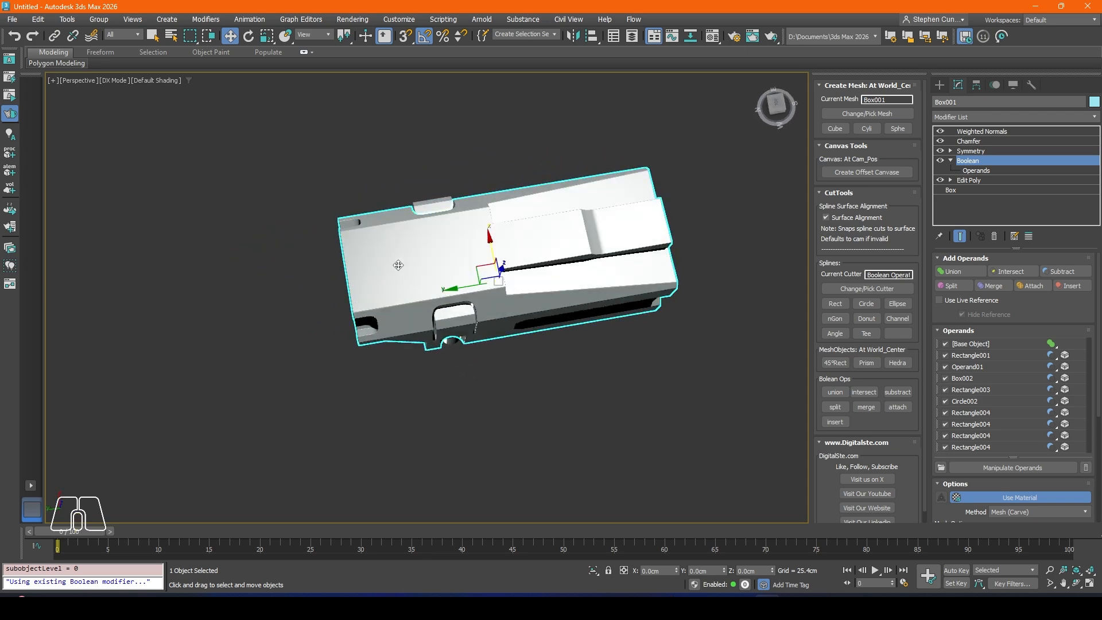
scroll(427, 245, up, 3)
alt+middle_drag(467, 249, 461, 288)
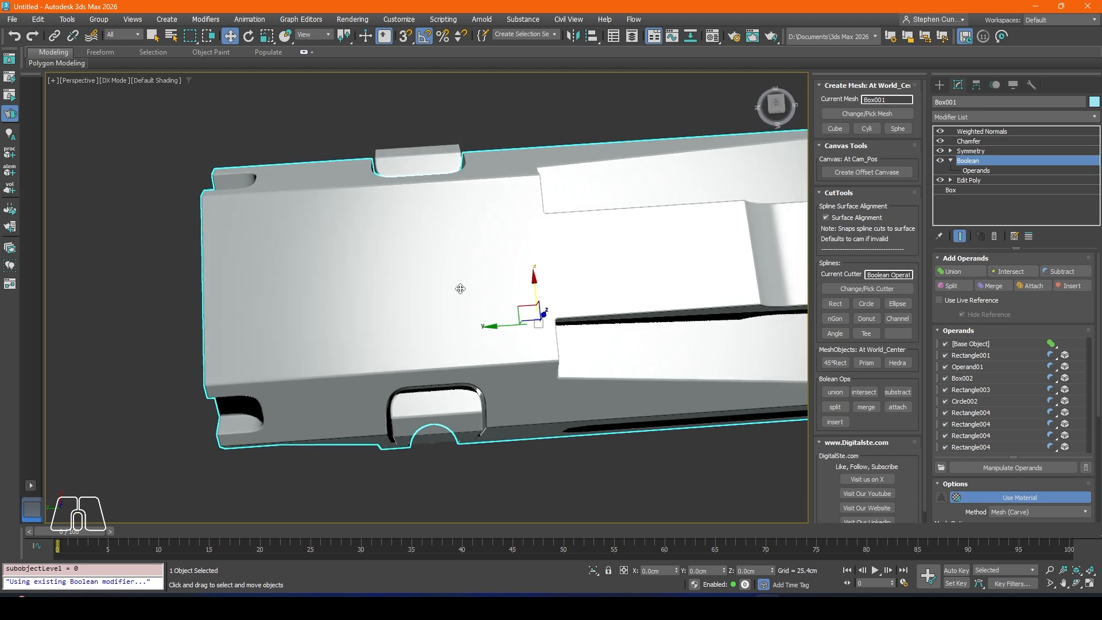
Step: Draw an open line in the top view from just past the centreline: horizontal, 45-degree diagonal about 7.8 cm long, then horizontal past the body's side
key(t)
scroll(367, 312, down, 5)
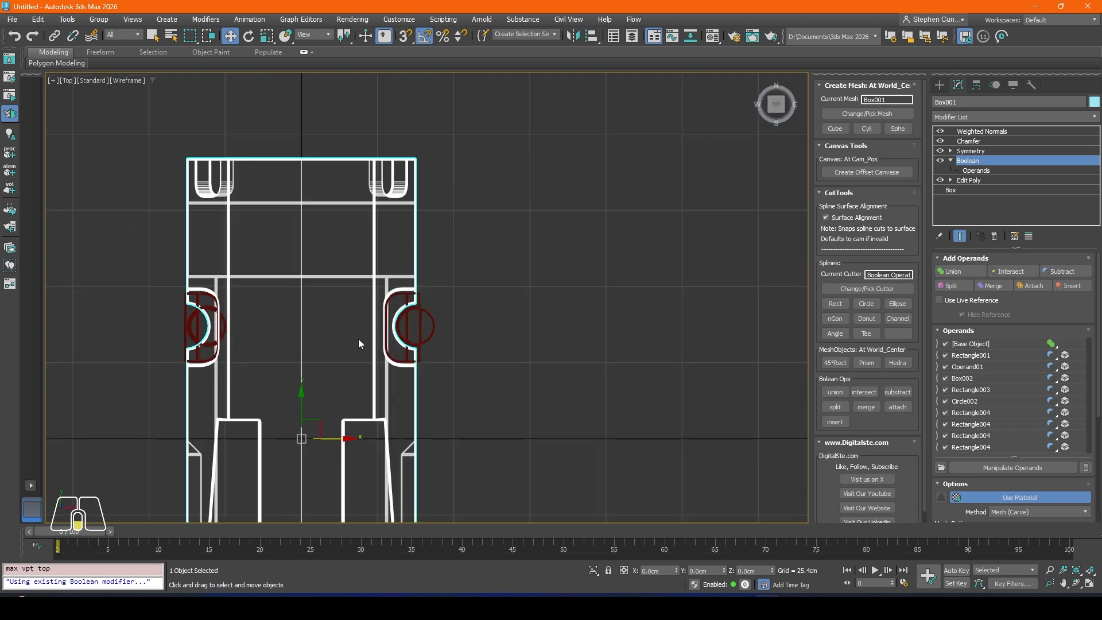
middle_drag(357, 315, 381, 271)
scroll(382, 271, up, 3)
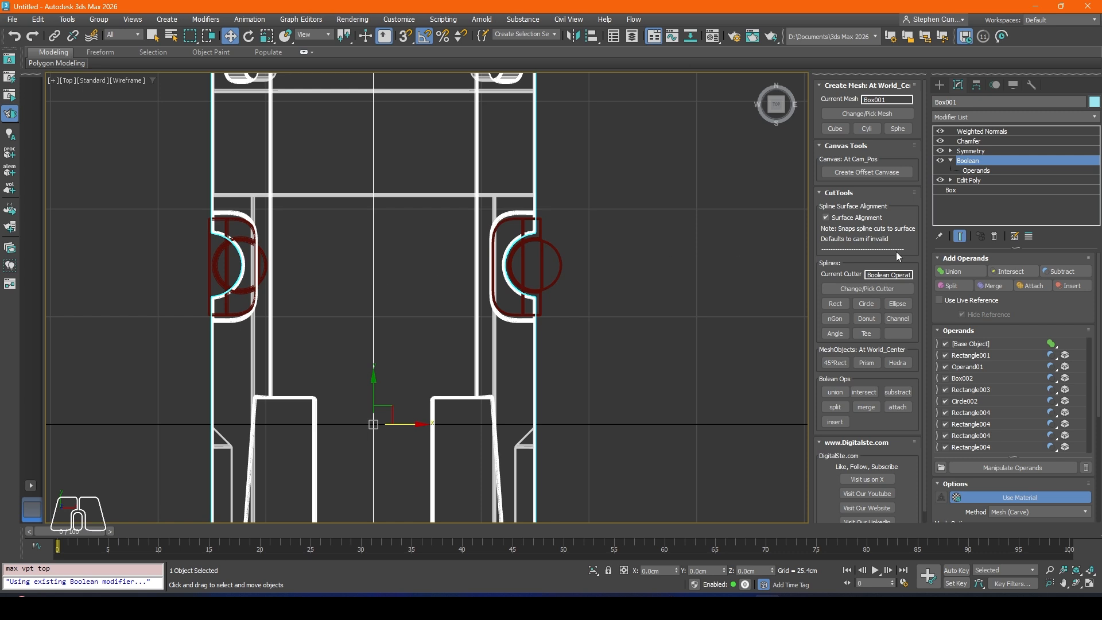
click(940, 85)
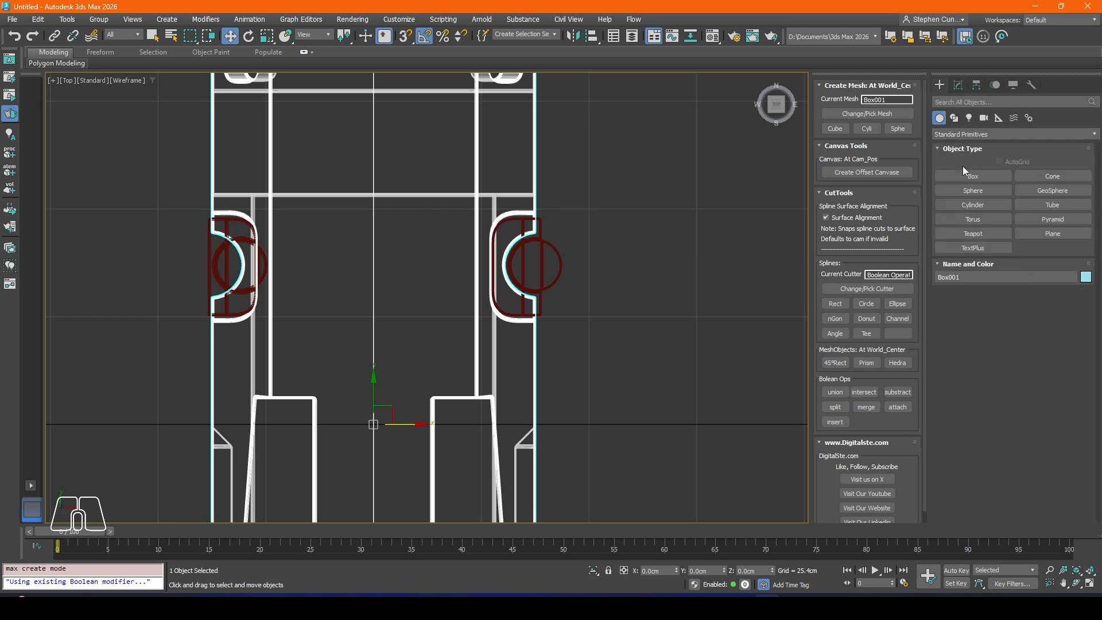
click(955, 118)
click(976, 190)
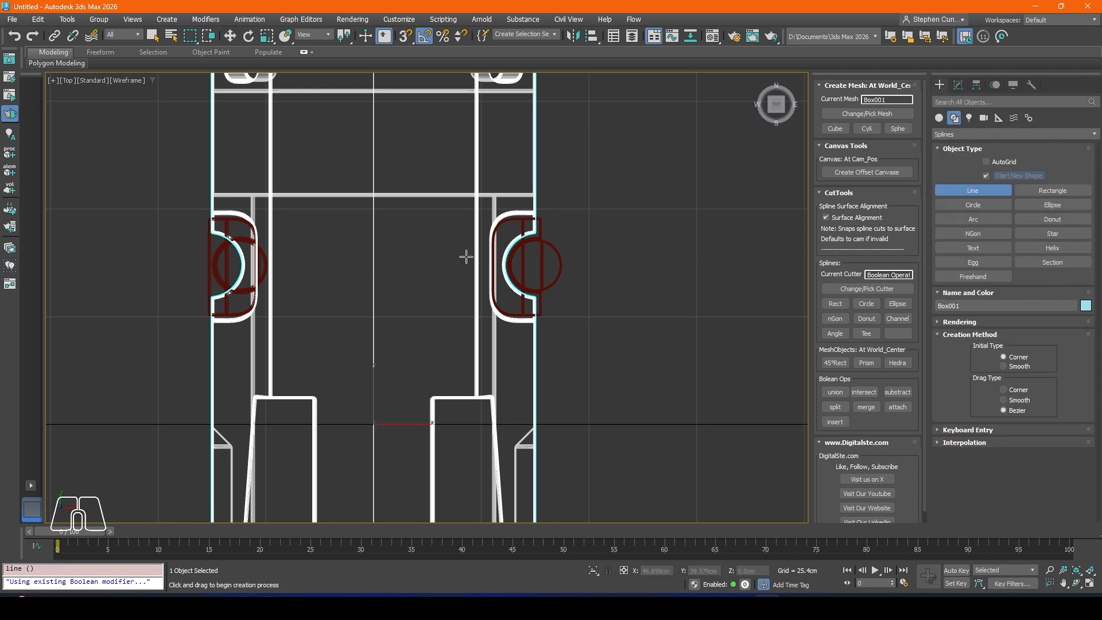
click(382, 248)
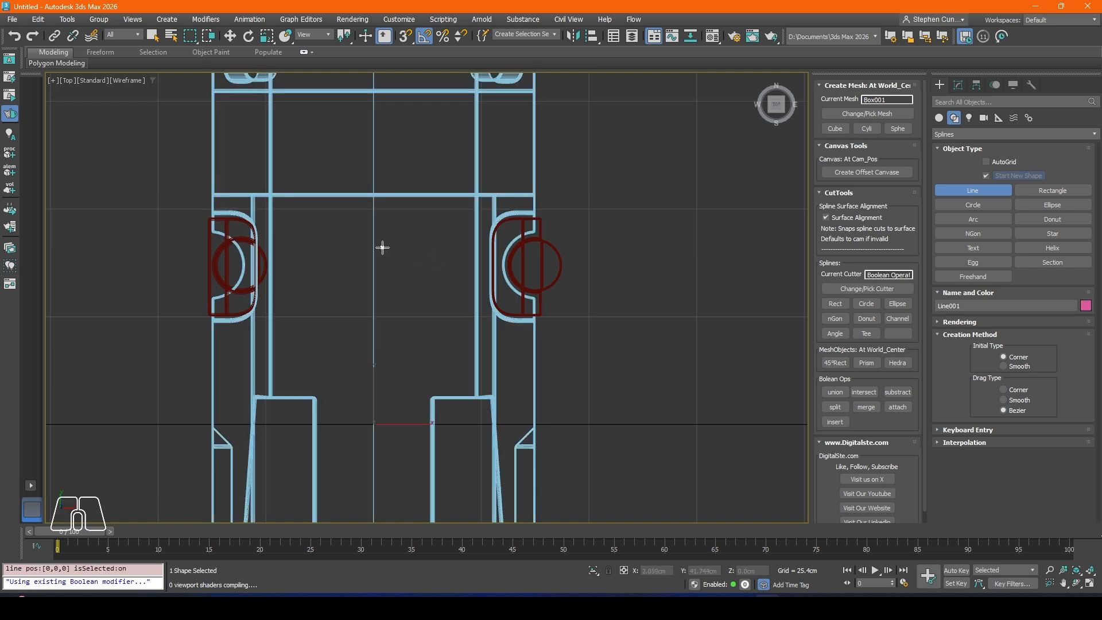
click(310, 273)
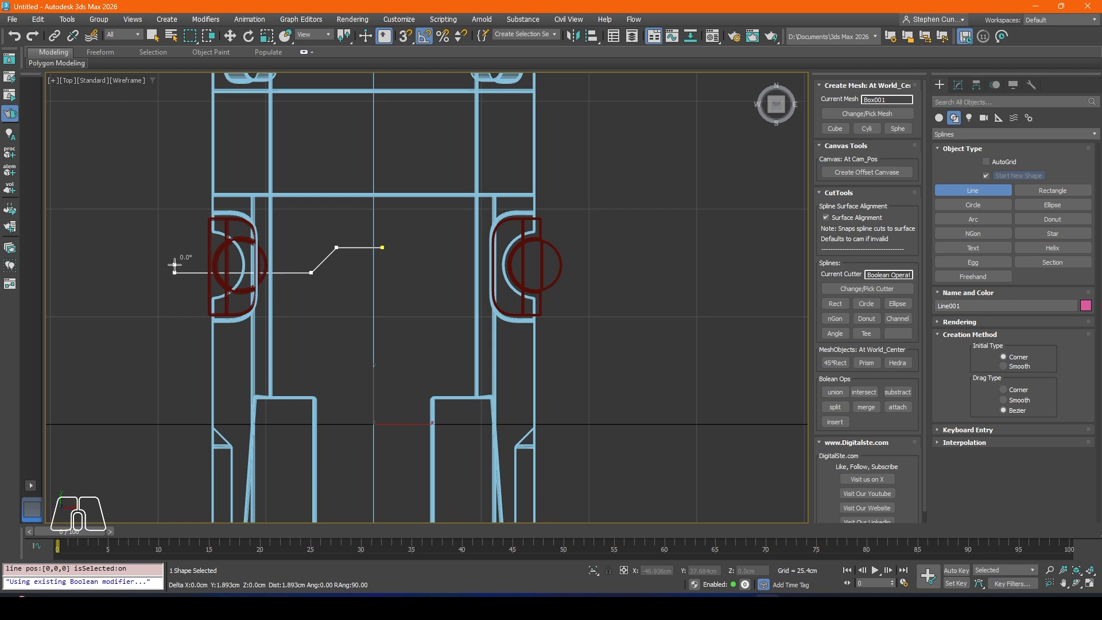
click(175, 265)
right_click(175, 265)
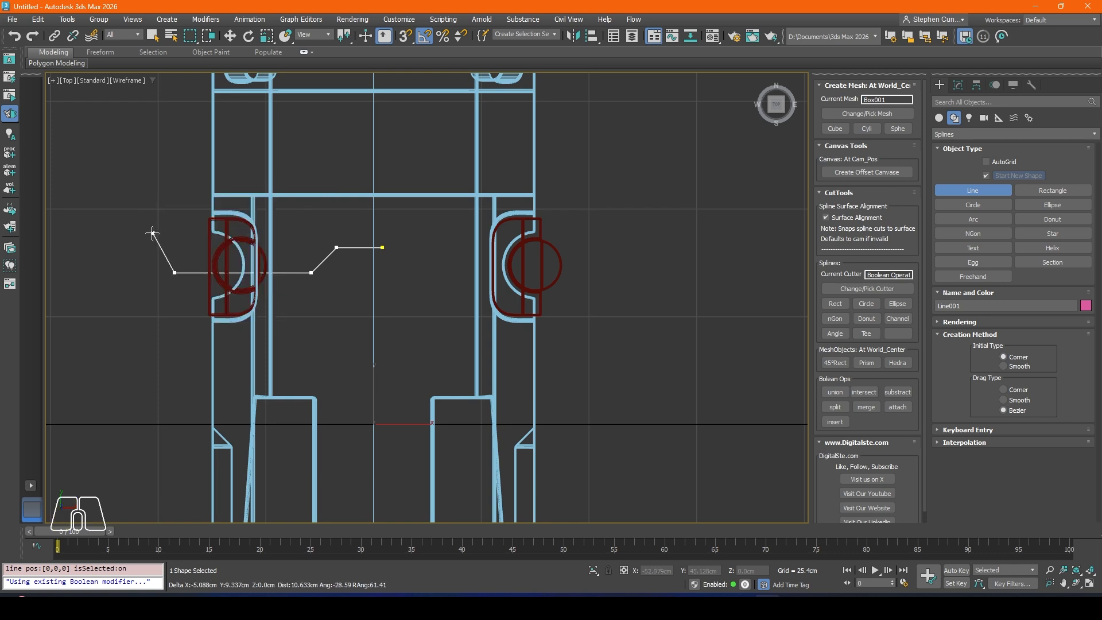
right_click(152, 233)
Step: Move the stepped line along Y to about 40.993 cm and return to the perspective view
key(w)
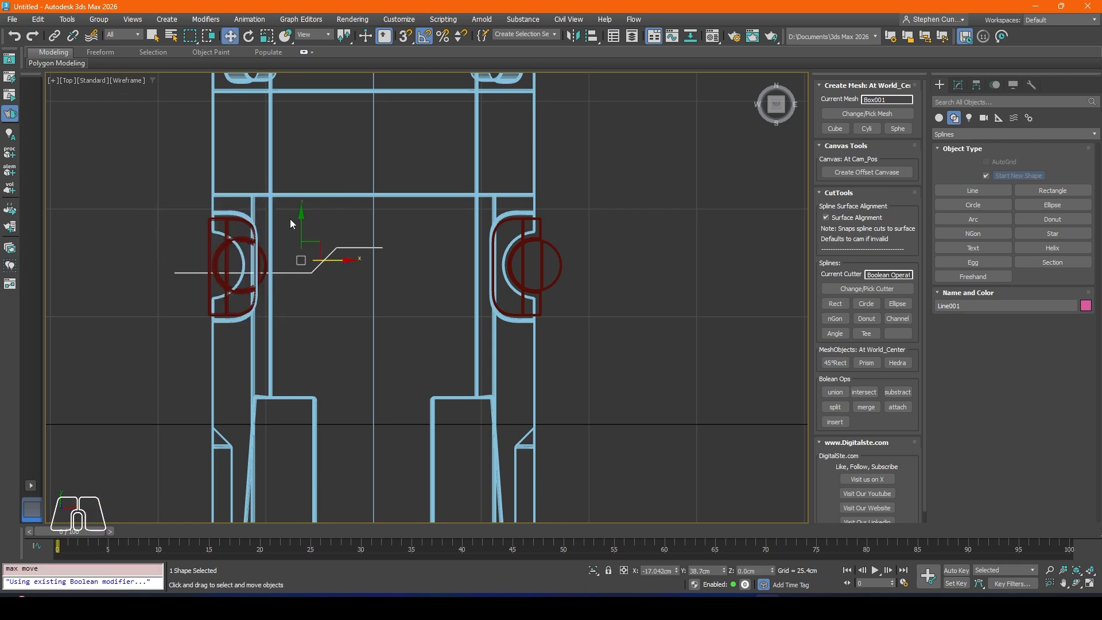
drag(299, 222, 302, 213)
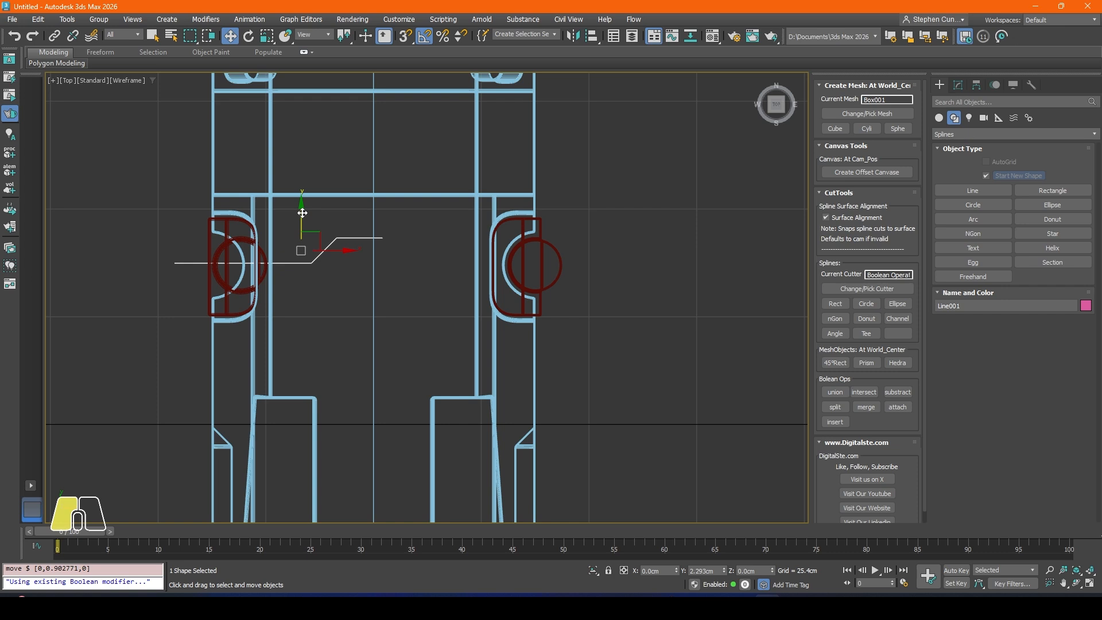
key(p)
scroll(377, 268, down, 4)
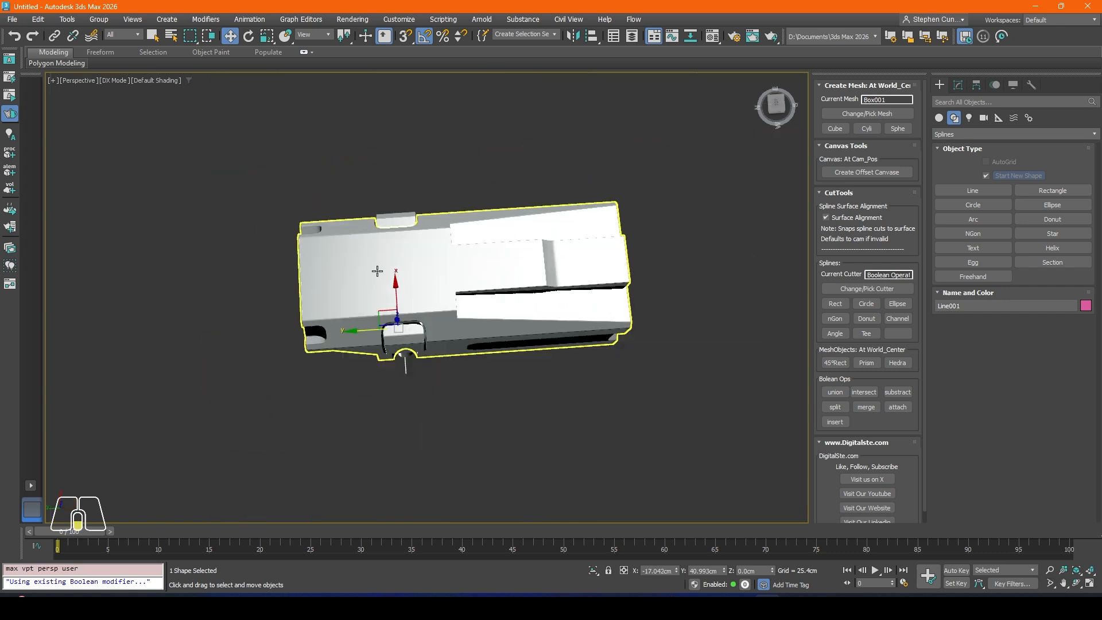
mouse_move(379, 270)
alt+middle_down()
mouse_move(469, 208)
mouse_move(482, 153)
mouse_move(459, 172)
mouse_move(426, 252)
alt+middle_up()
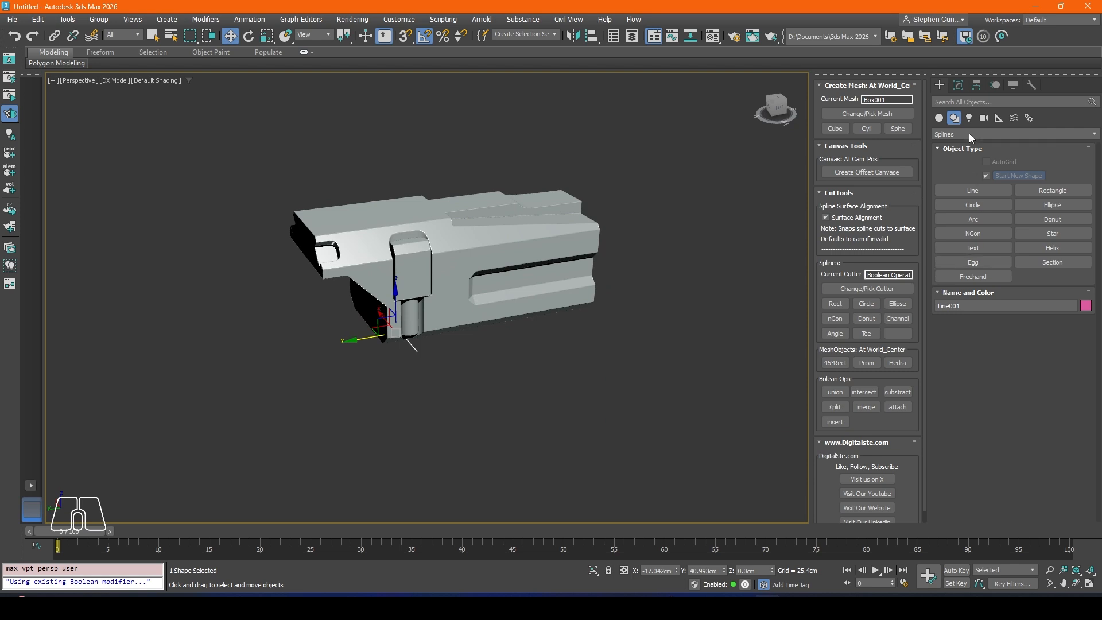
Step: Apply an Extrude modifier to the stepped line with an amount of 111.76 cm so it passes up through the body
click(957, 85)
click(957, 121)
text(ex)
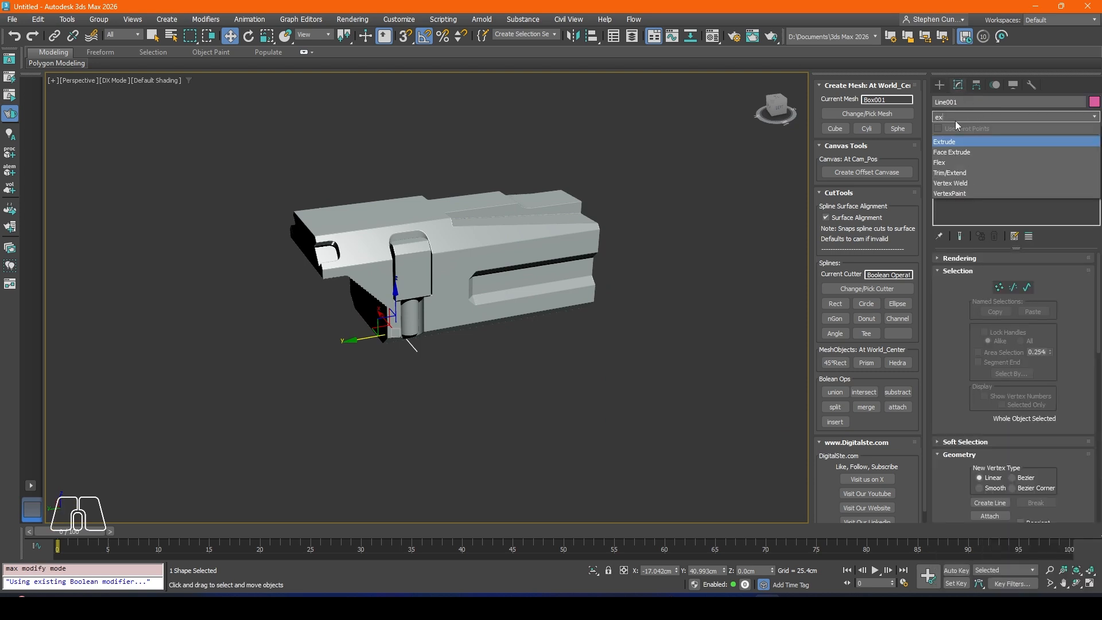
key(Return)
alt+middle_drag(391, 345, 412, 313)
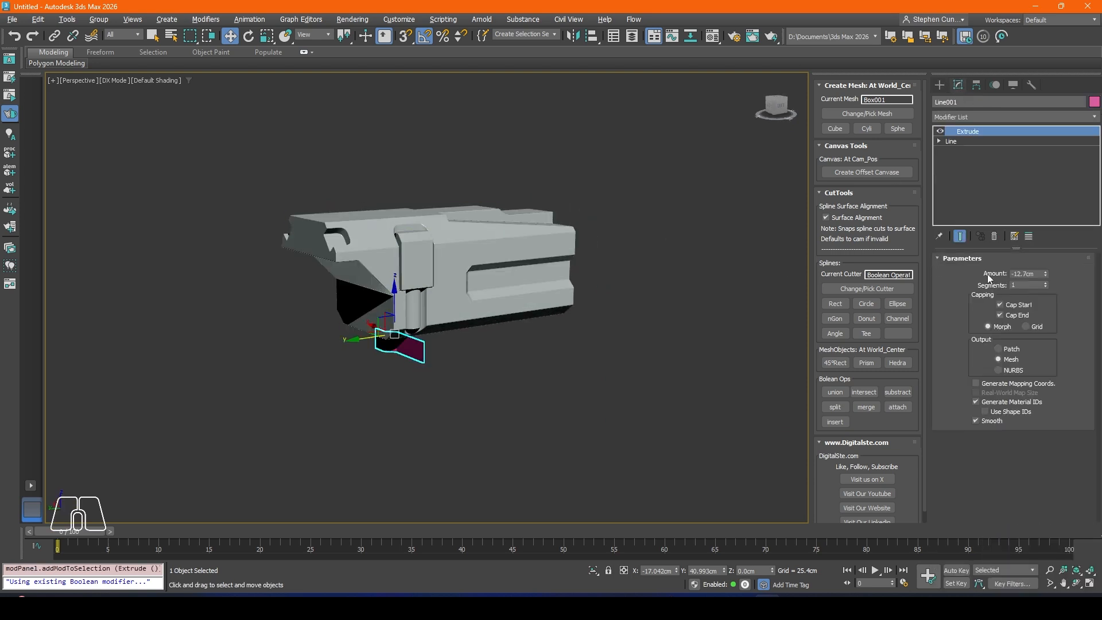
drag(1045, 274, 1045, 218)
alt+middle_drag(430, 240, 456, 270)
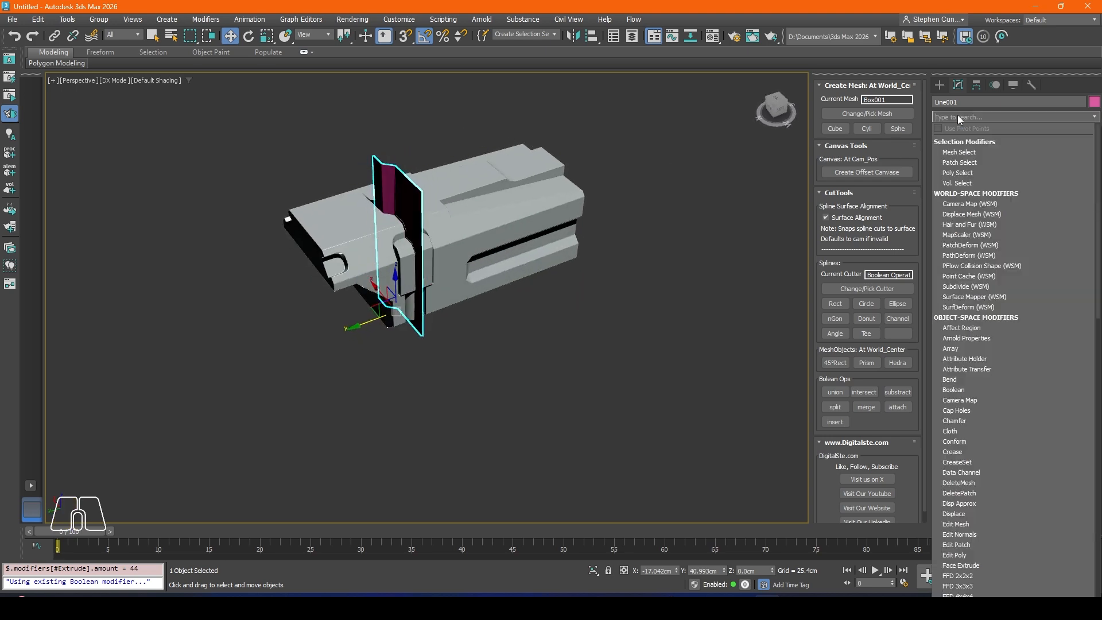
Step: Add a Shell modifier with an outer amount of 0.508 cm to the extruded stepped line
click(956, 116)
text(sh)
click(946, 145)
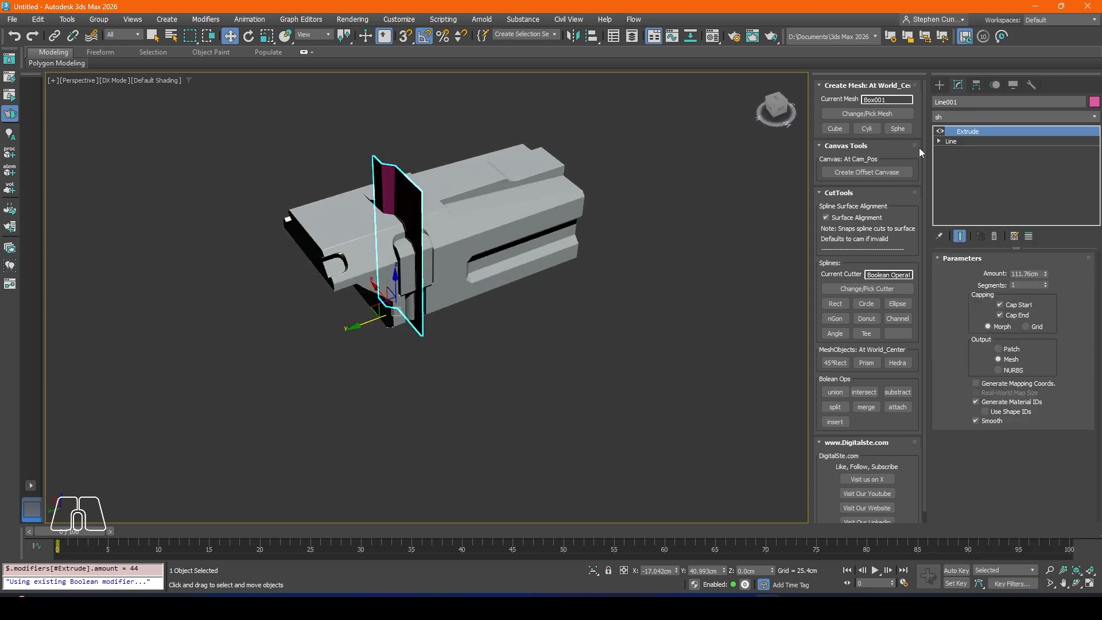
scroll(409, 207, up, 5)
alt+middle_drag(409, 207, 631, 258)
drag(1052, 285, 1052, 334)
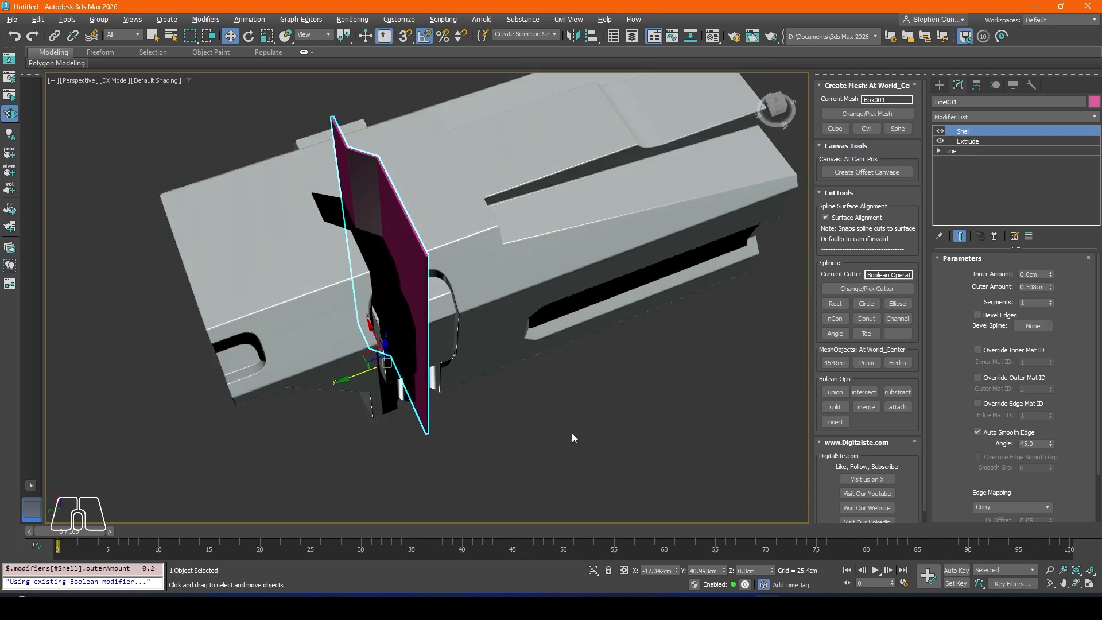
click(571, 433)
alt+middle_drag(399, 306, 440, 244)
click(420, 203)
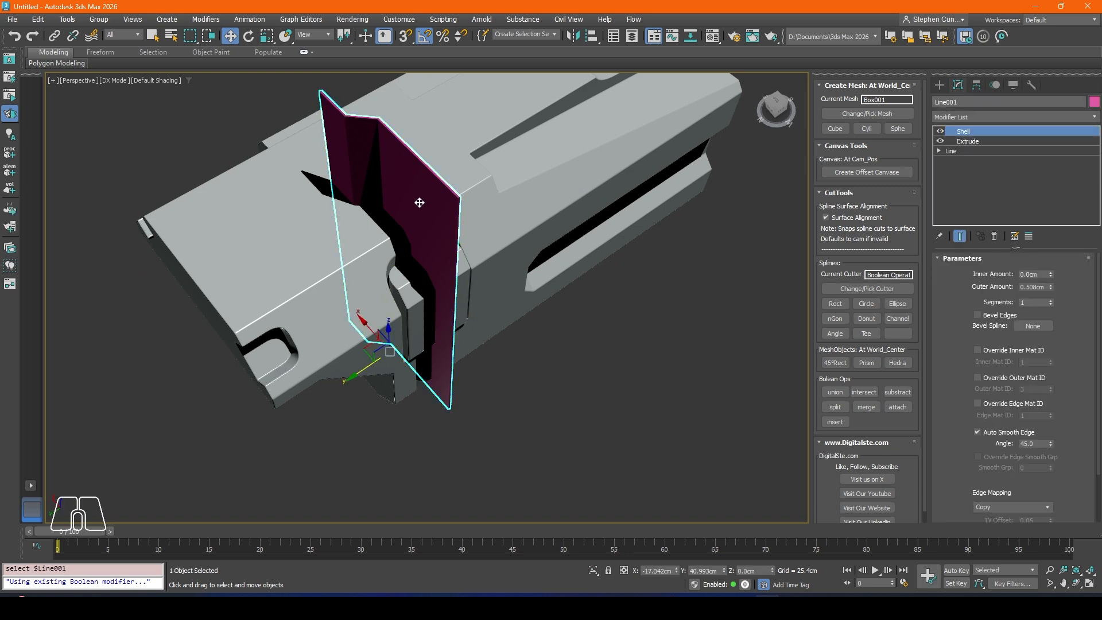
Step: Try to subtract the shelled stepped line from the body as the current cutter, and undo the cut
click(875, 291)
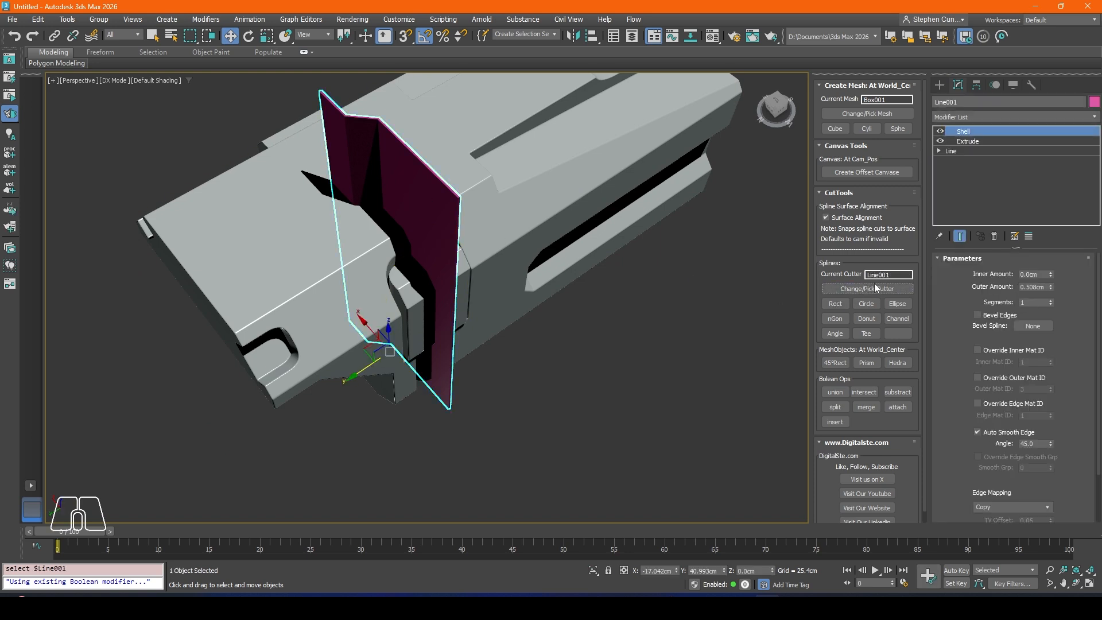
click(898, 392)
click(665, 357)
scroll(347, 199, down, 2)
alt+middle_drag(350, 214, 386, 217)
middle_drag(276, 255, 369, 254)
key(ctrl+z)
key(ctrl+z)
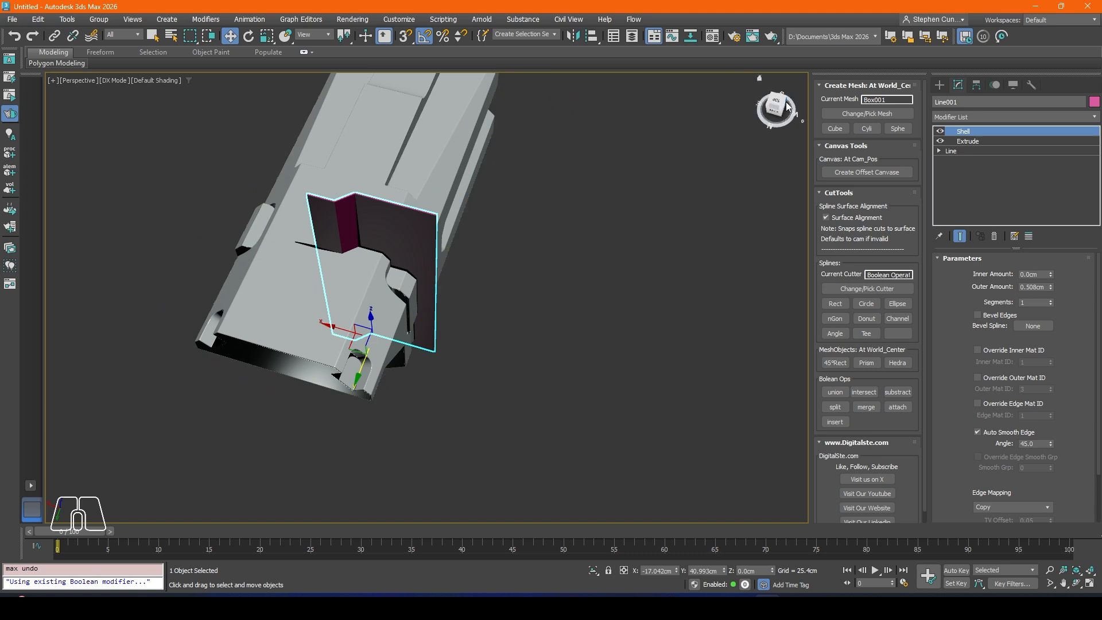
Step: Mirror the shelled stepped line across the X axis without cloning, and move it along X to about 19.341 cm
alt+middle_drag(565, 290, 517, 232)
alt+middle_drag(333, 239, 426, 279)
middle_drag(381, 239, 459, 244)
click(631, 215)
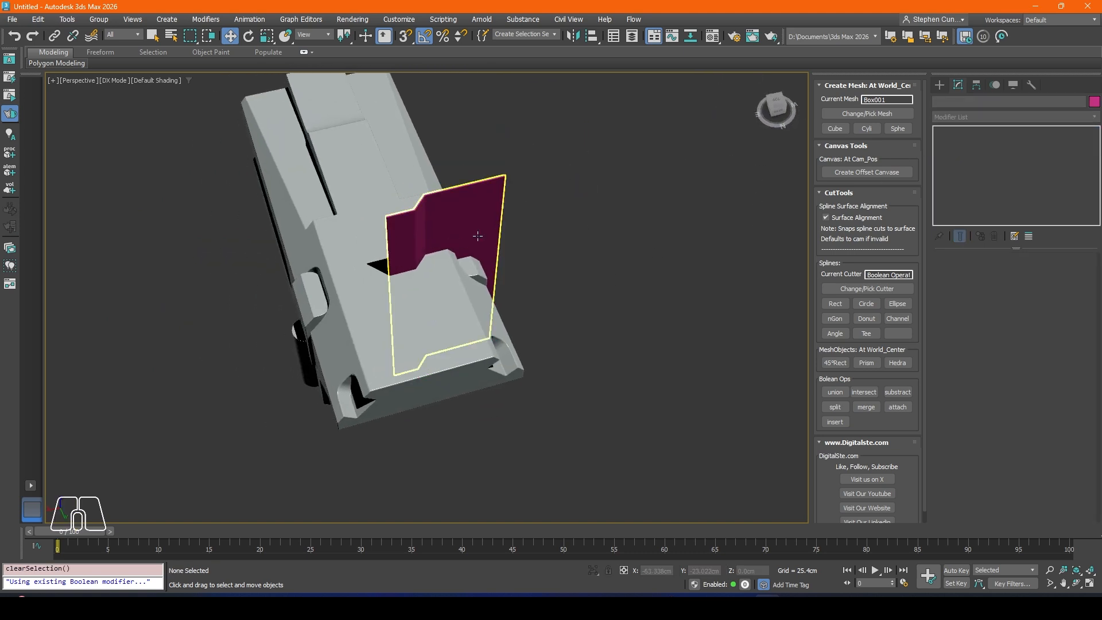
click(476, 236)
click(574, 36)
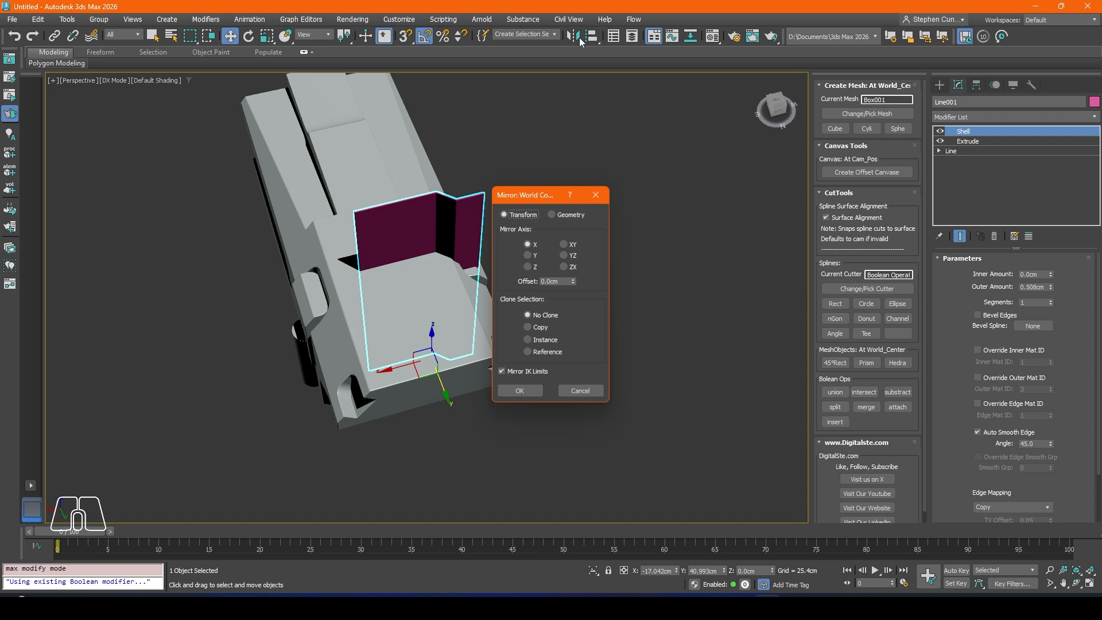
click(512, 394)
drag(405, 360, 310, 381)
alt+middle_drag(310, 381, 359, 221)
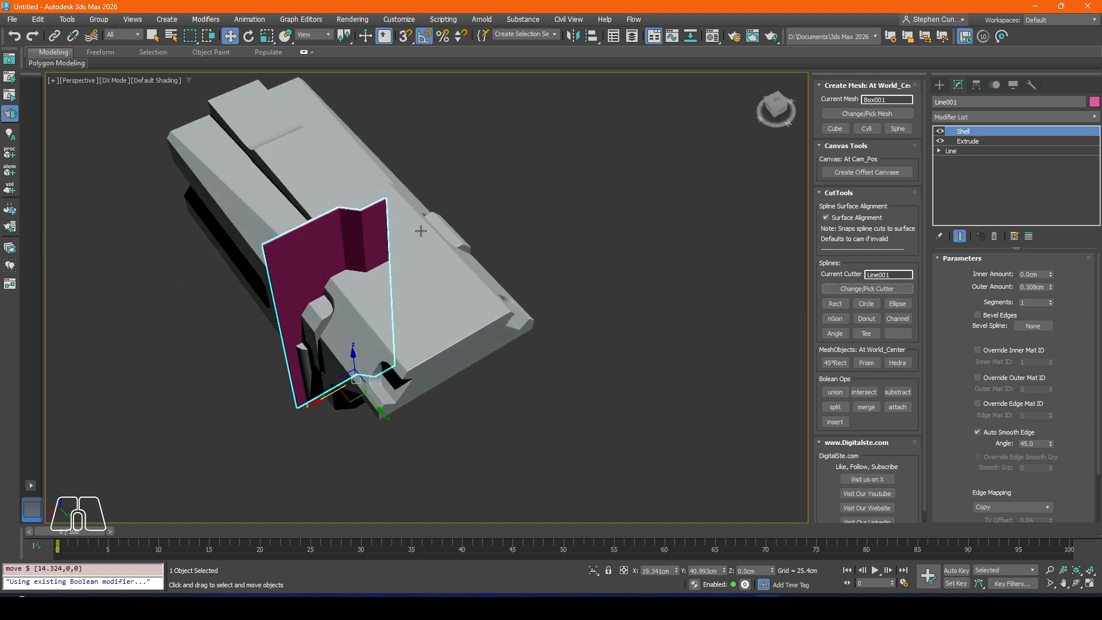
Step: Subtract the mirrored stepped cutter from the body to cut a thin panel seam across it
click(897, 392)
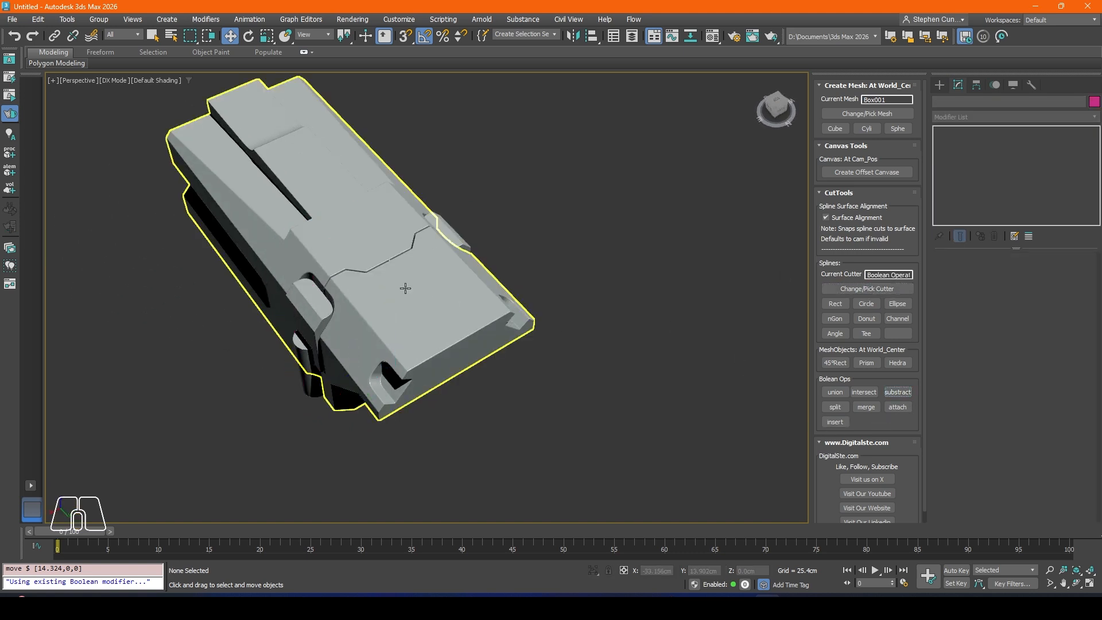
mouse_move(345, 261)
alt+middle_down()
mouse_move(373, 266)
mouse_move(361, 264)
alt+middle_up()
scroll(362, 264, up, 5)
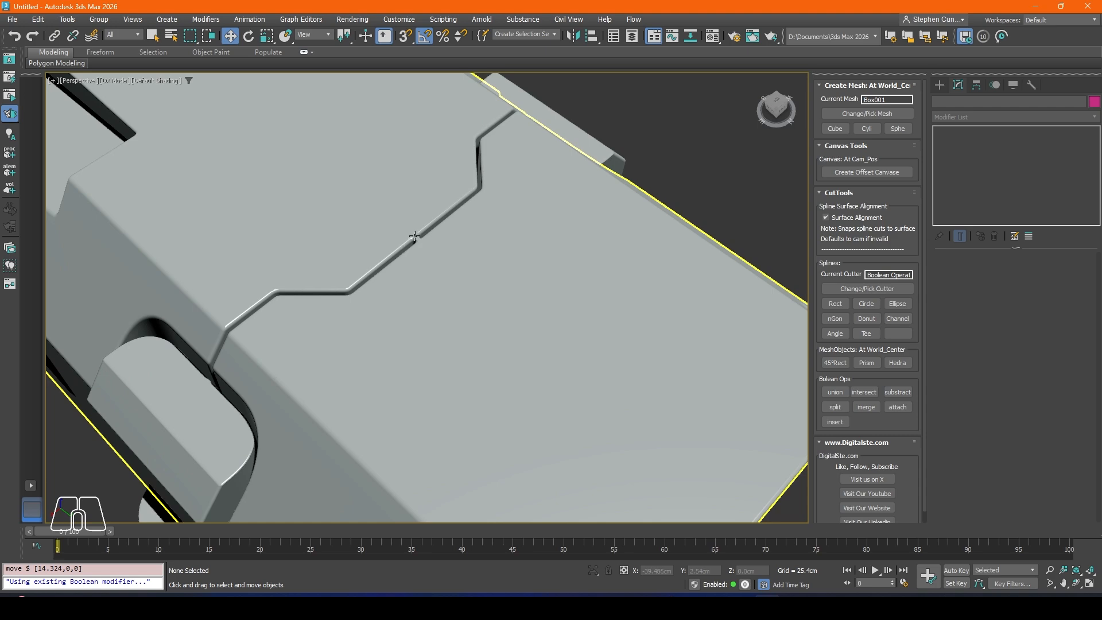
scroll(415, 236, down, 5)
alt+middle_drag(414, 236, 443, 243)
scroll(414, 245, up, 3)
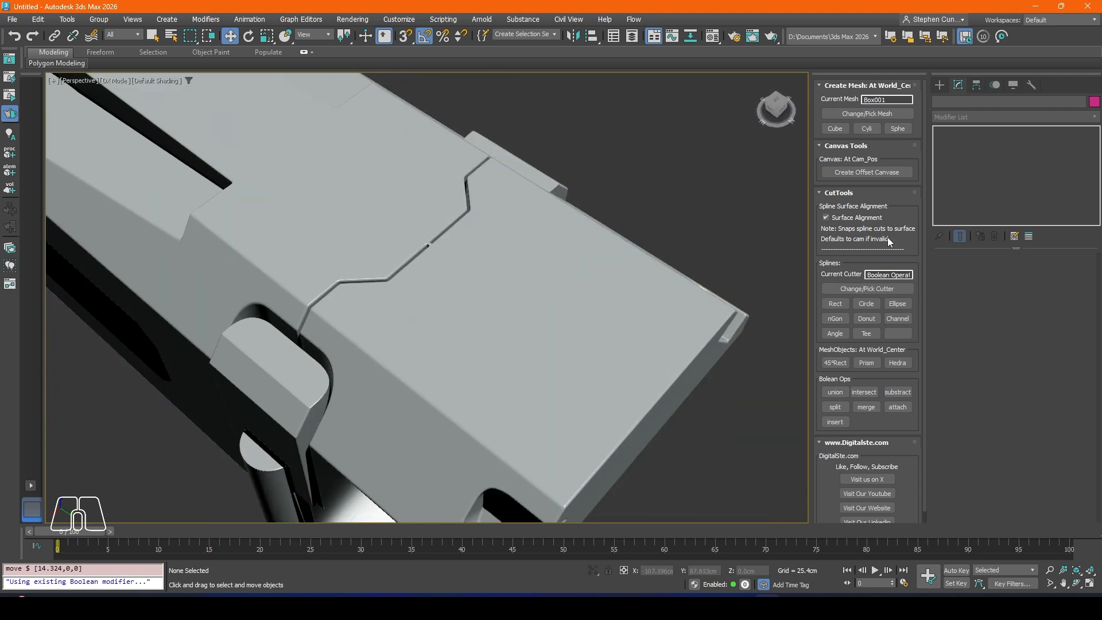
Step: Select the Line001 operand in the body's Boolean and move it along X to about 16.776 cm to close the centre gap
click(534, 281)
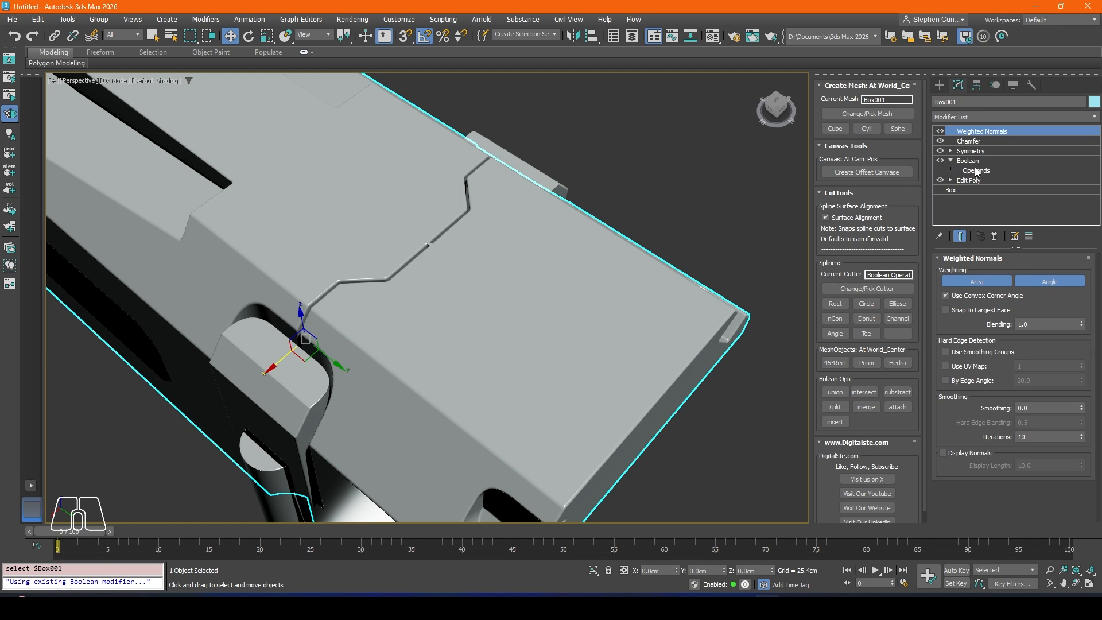
click(974, 169)
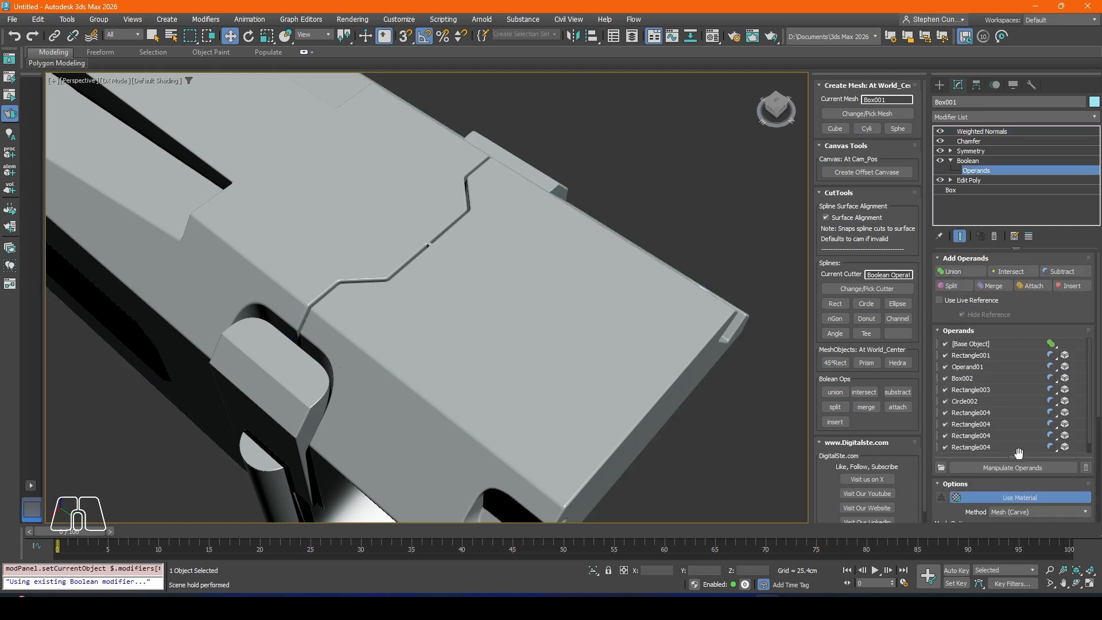
drag(1019, 455, 1018, 505)
click(970, 458)
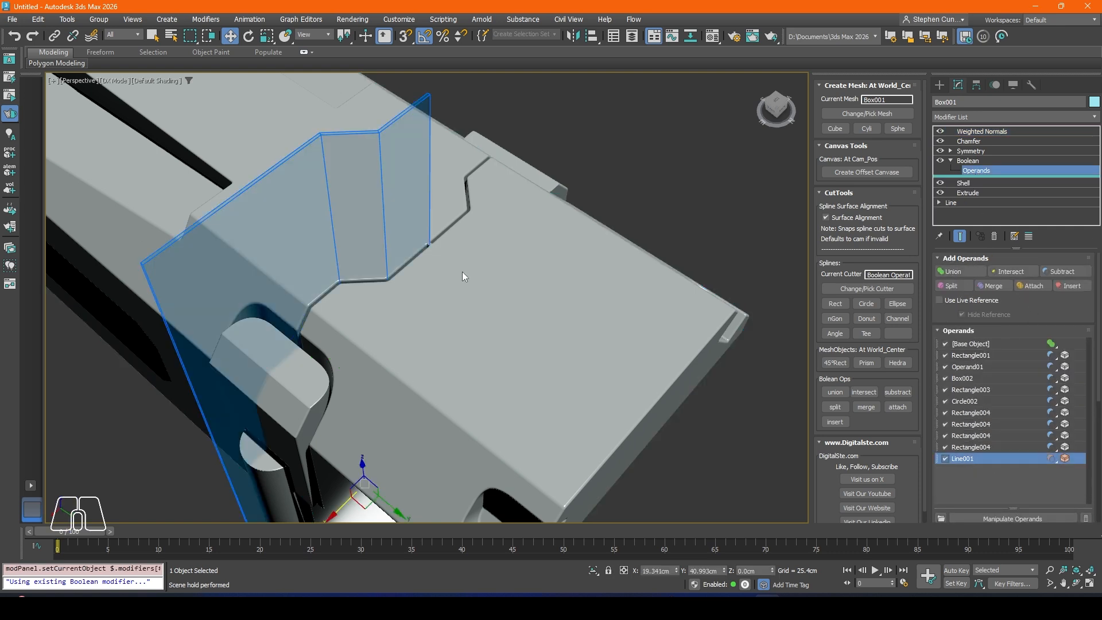
drag(332, 519, 355, 499)
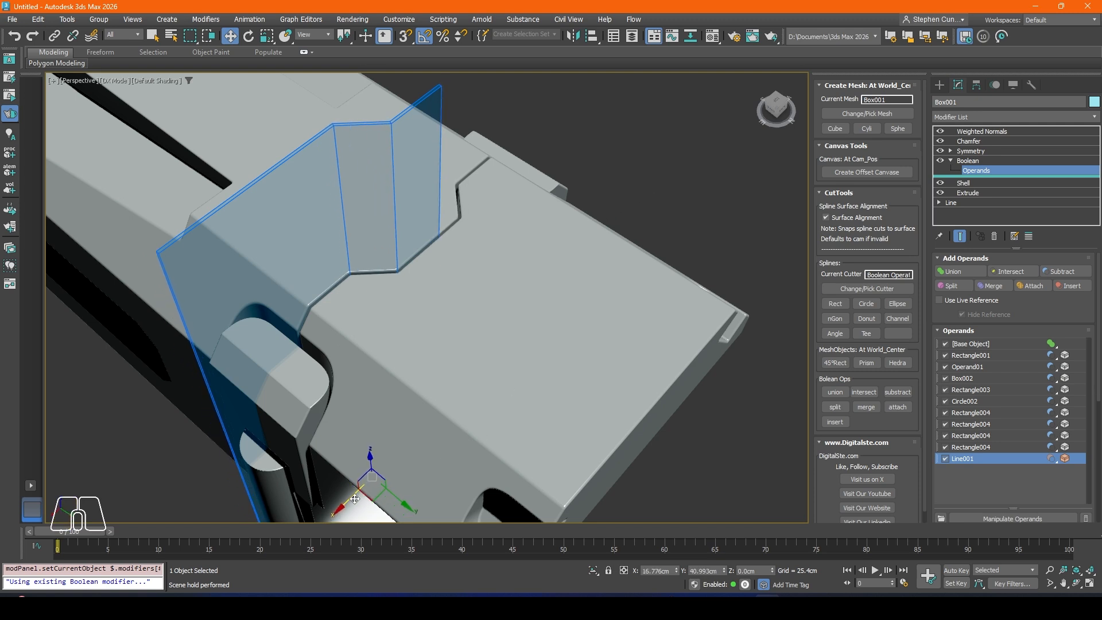
Step: Copy the Line001 operand along Y to about -21.389 cm for a second panel seam, and leave operand editing
scroll(408, 301, down, 5)
alt+middle_drag(393, 293, 450, 244)
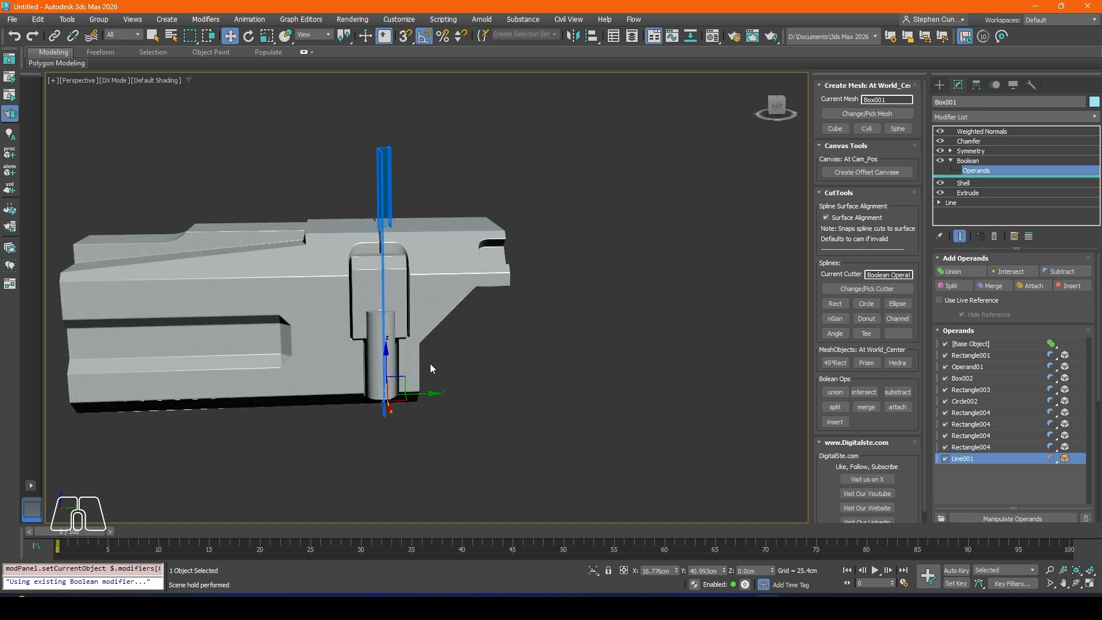
shift+drag(427, 393, 289, 392)
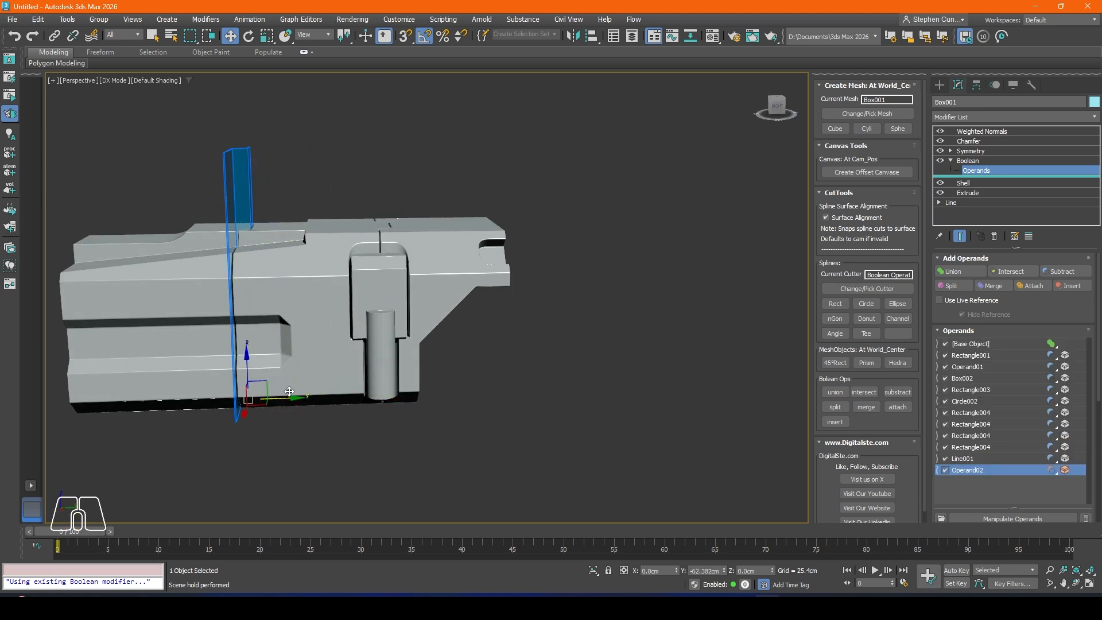
alt+middle_drag(283, 411, 313, 443)
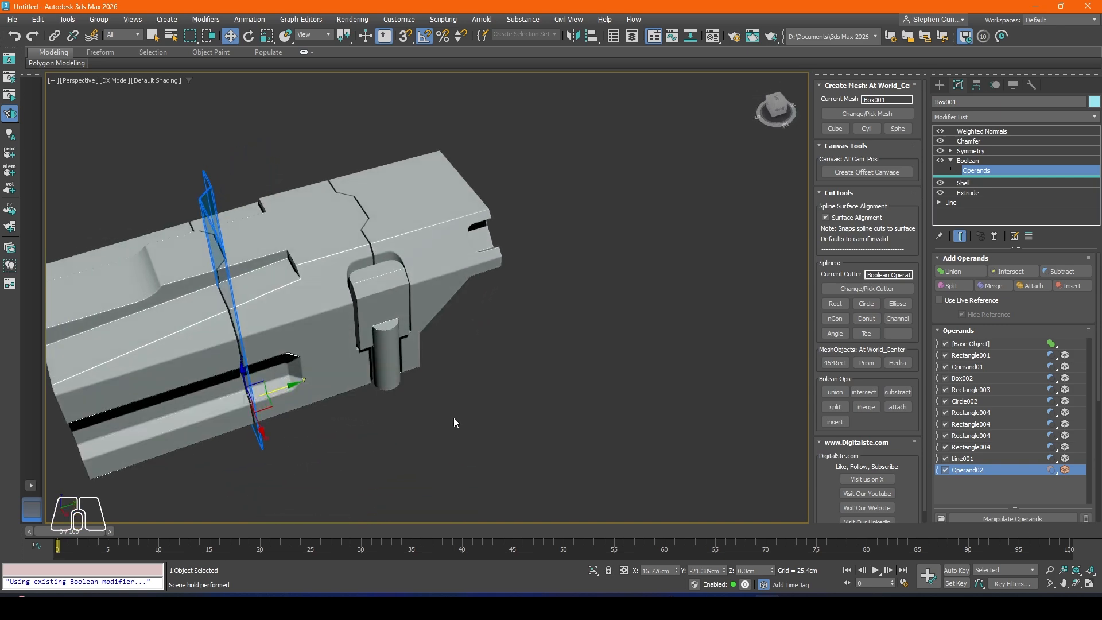
key(1)
Step: Examine both stepped panel seams along the body's top, side and underside
scroll(344, 287, down, 4)
alt+middle_drag(318, 292, 521, 287)
scroll(322, 249, up, 5)
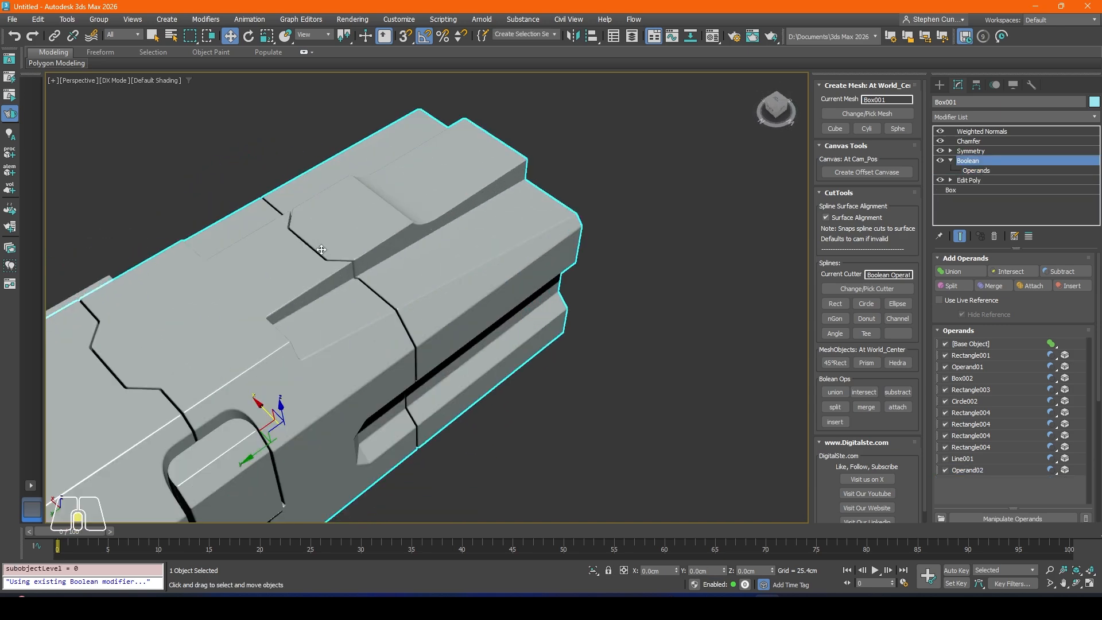
mouse_move(321, 249)
alt+middle_down()
mouse_move(317, 281)
mouse_move(368, 282)
mouse_move(339, 258)
alt+middle_up()
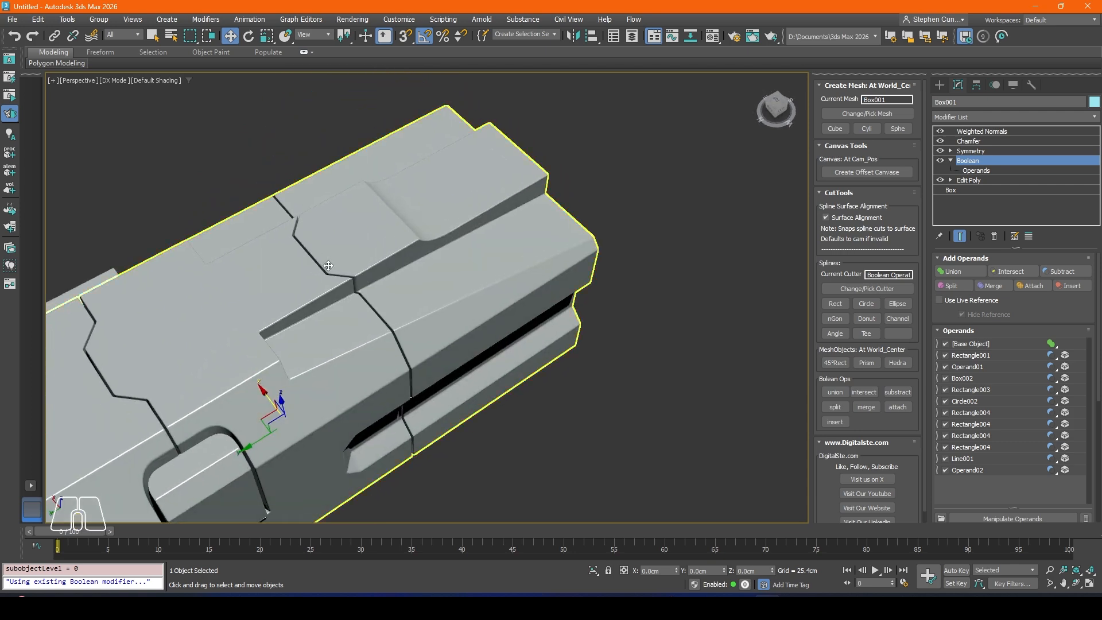
scroll(361, 283, up, 6)
middle_drag(270, 249, 381, 226)
scroll(381, 226, down, 5)
middle_drag(253, 317, 421, 253)
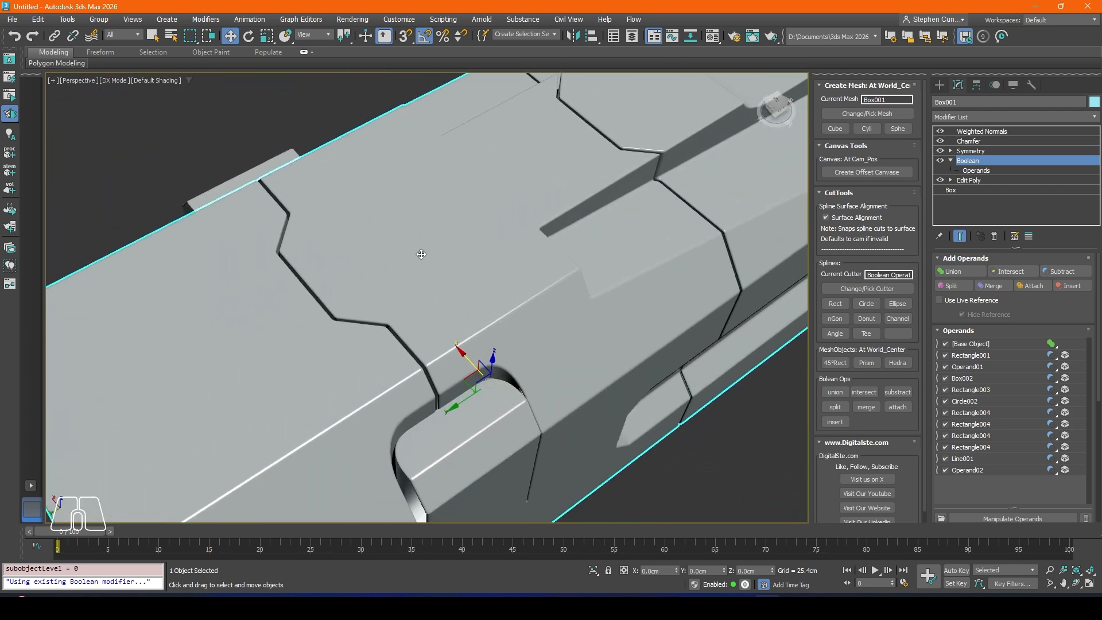
alt+middle_drag(444, 347, 412, 269)
alt+middle_drag(411, 236, 416, 204)
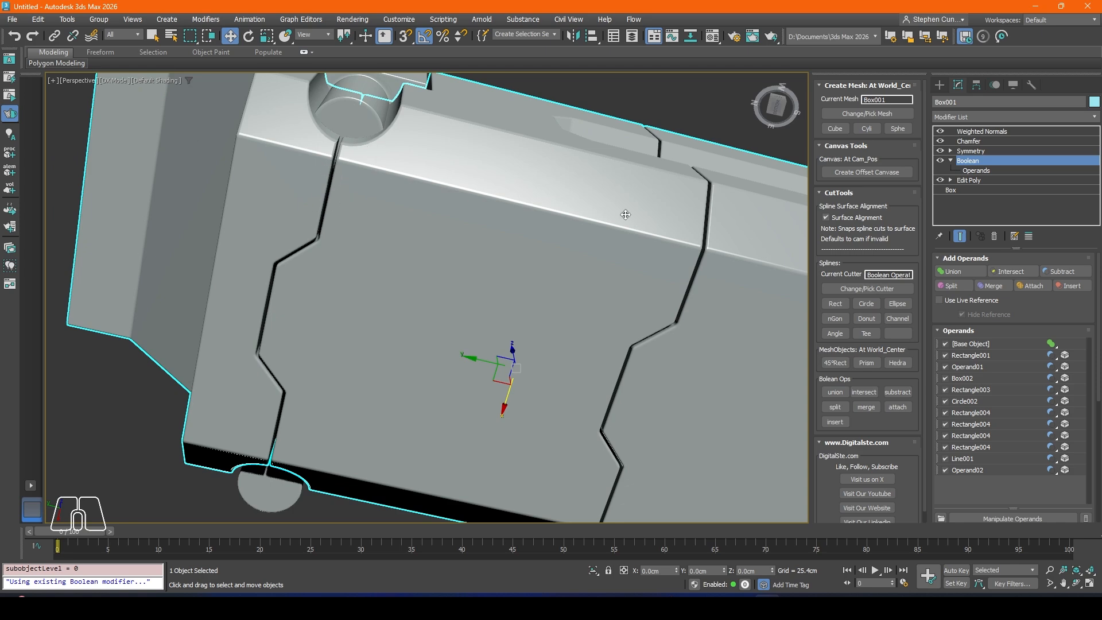
Step: Inspect how the stepped seams run across the top and meet the side recesses and the long slots
middle_drag(707, 214, 464, 237)
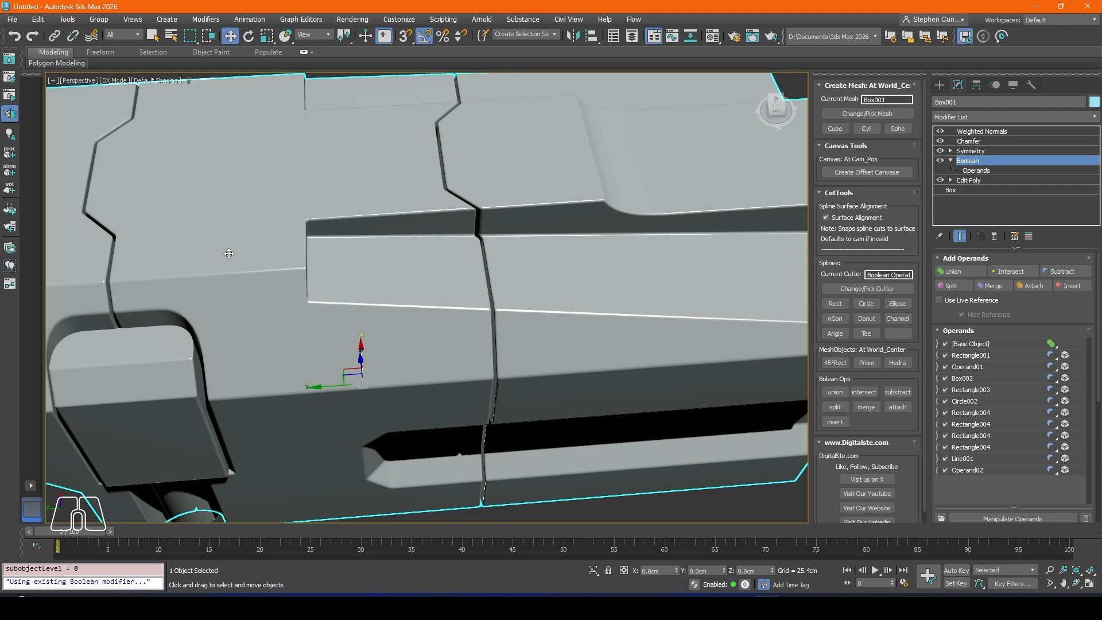
alt+middle_drag(228, 253, 255, 274)
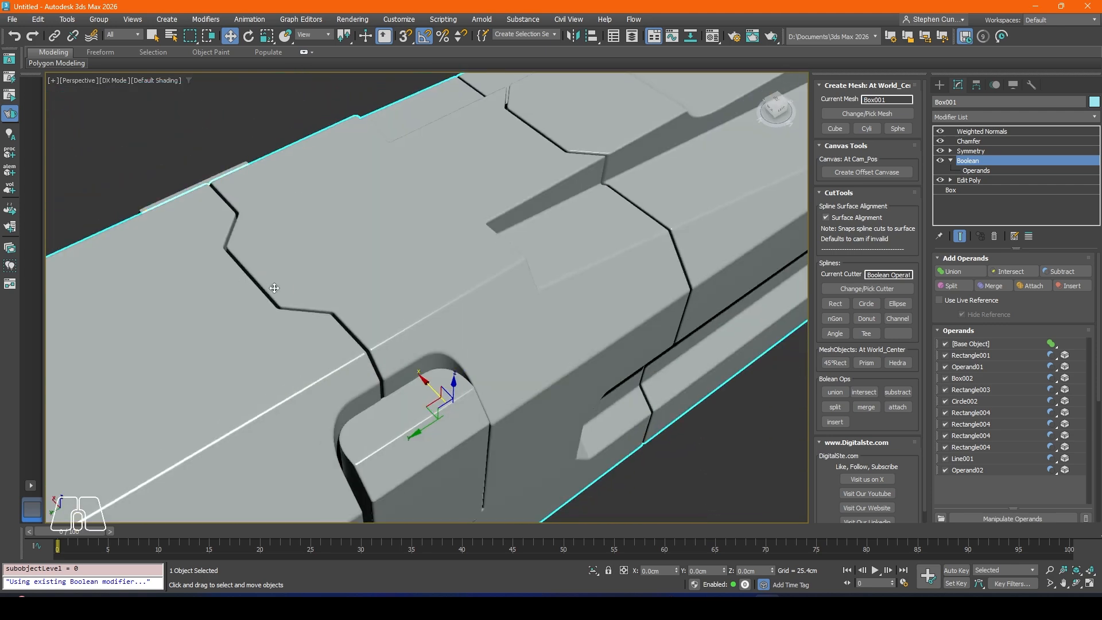
scroll(433, 307, down, 5)
alt+middle_drag(433, 308, 358, 261)
scroll(324, 258, up, 5)
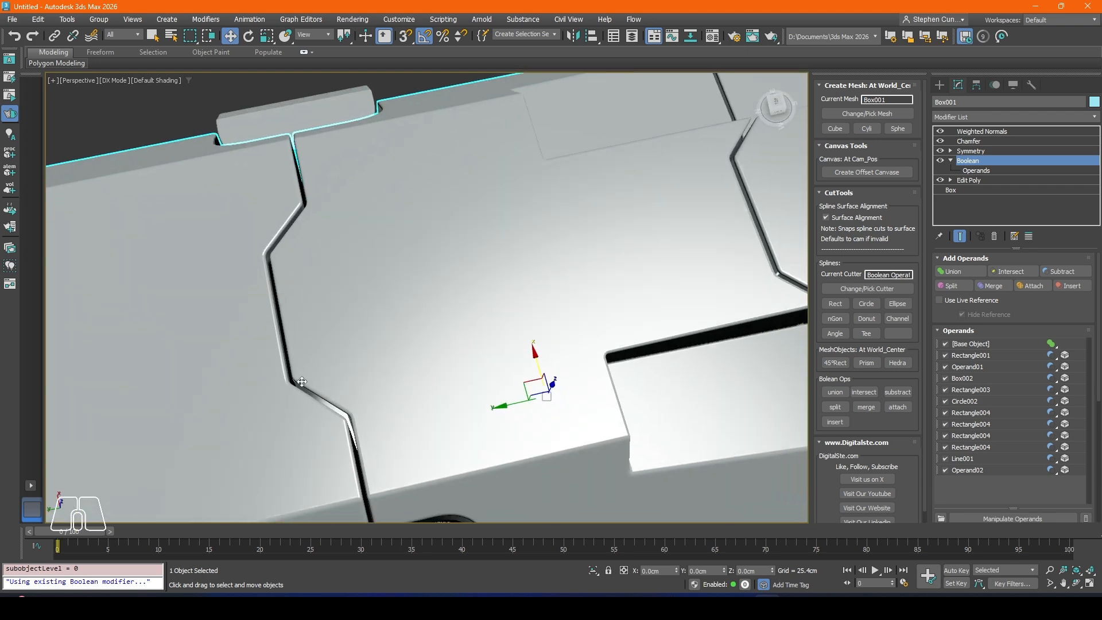
alt+middle_drag(296, 342, 558, 225)
scroll(275, 271, down, 5)
alt+middle_drag(278, 307, 484, 190)
alt+middle_drag(557, 294, 436, 309)
scroll(436, 310, up, 5)
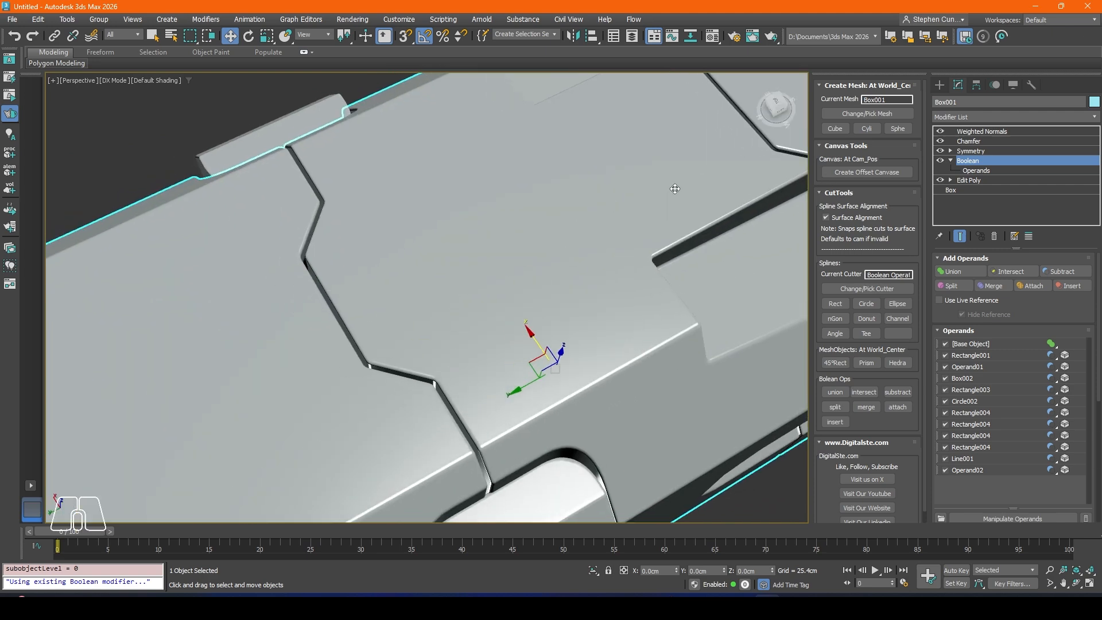
middle_drag(675, 189, 663, 192)
Step: Create a rectangle cutter from the Top view and raise it along Z to about 89.644 cm so it intersects the body's top face
key(t)
middle_drag(375, 317, 403, 301)
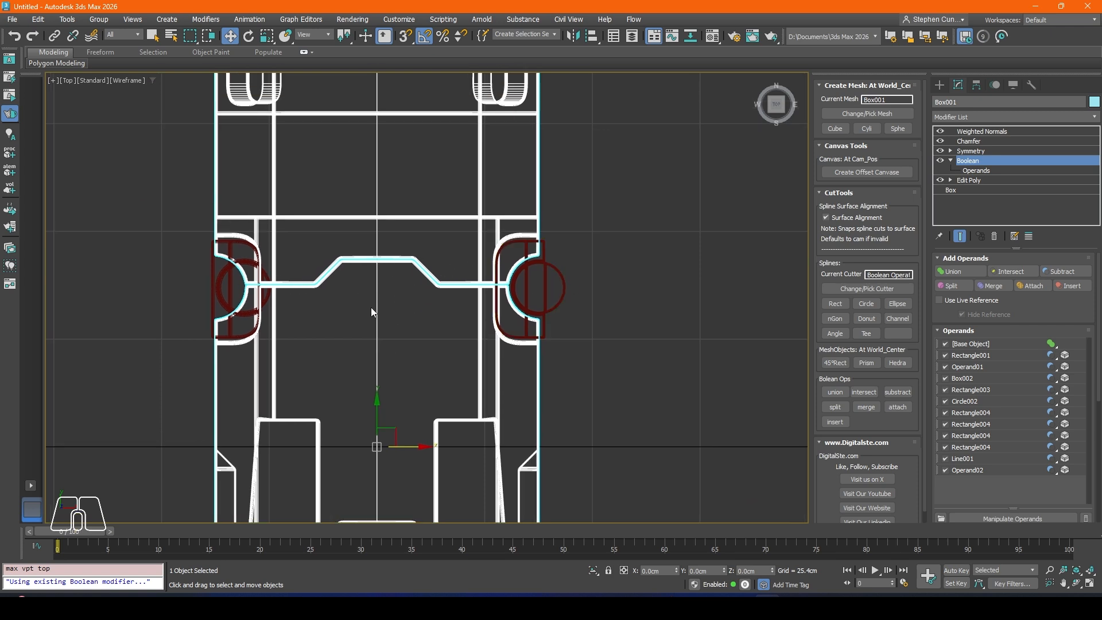
middle_drag(410, 291, 419, 291)
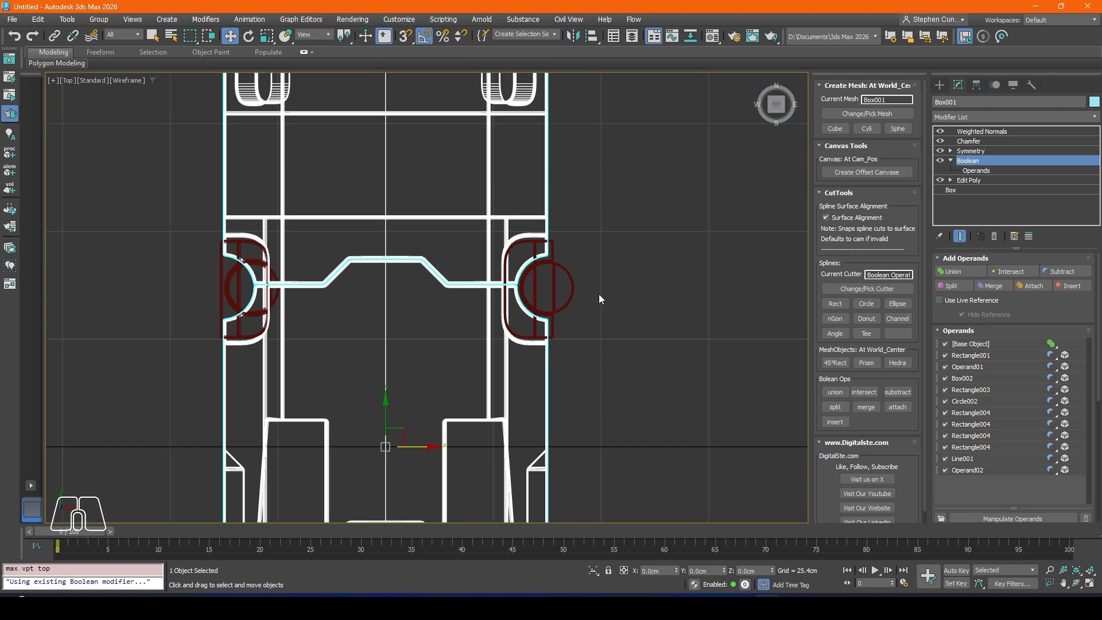
click(827, 304)
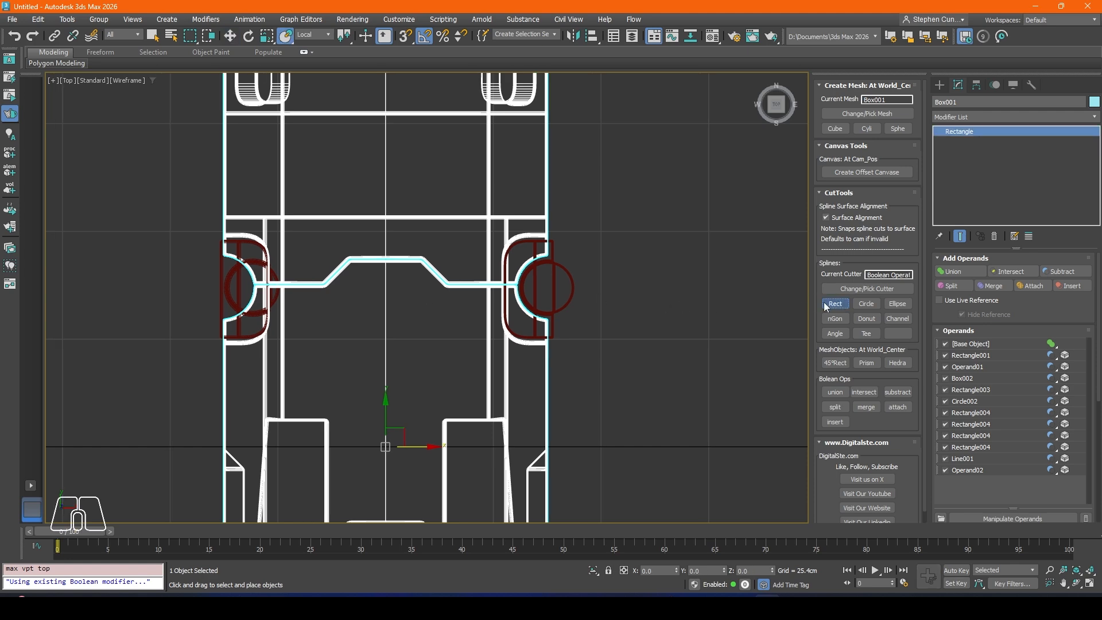
click(231, 36)
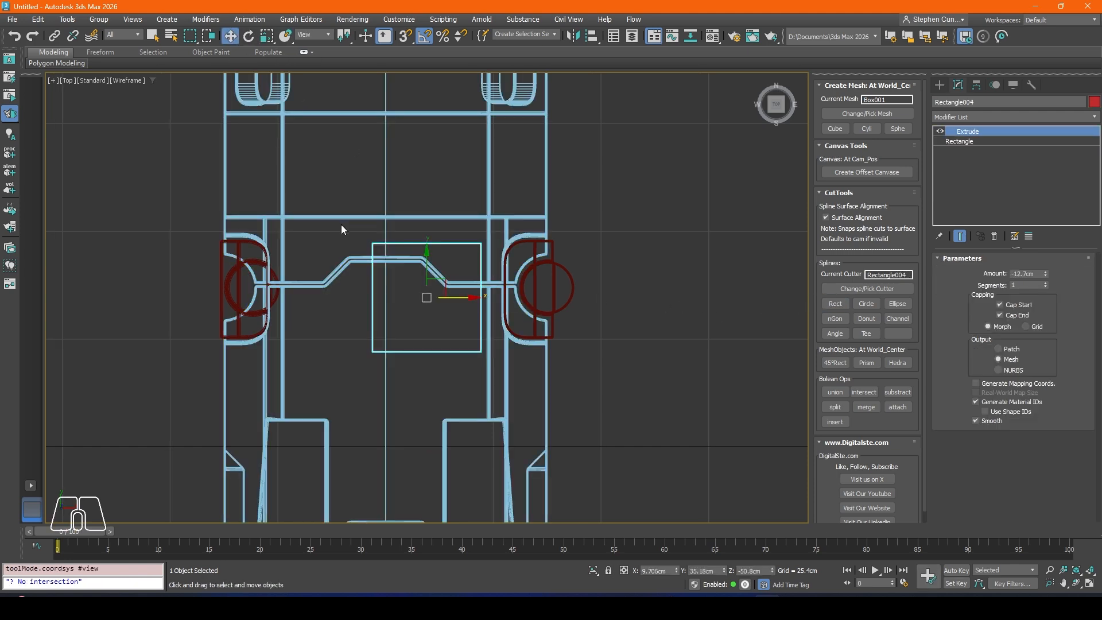
key(p)
alt+middle_drag(341, 225, 382, 233)
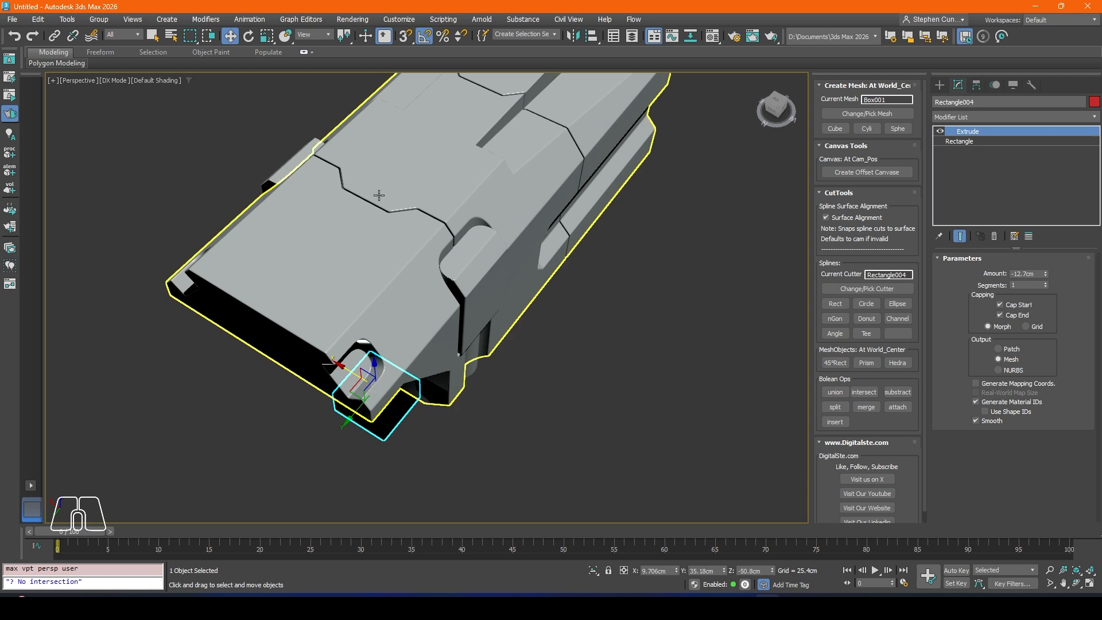
alt+middle_drag(378, 193, 380, 324)
drag(384, 374, 406, 163)
middle_drag(407, 174, 409, 254)
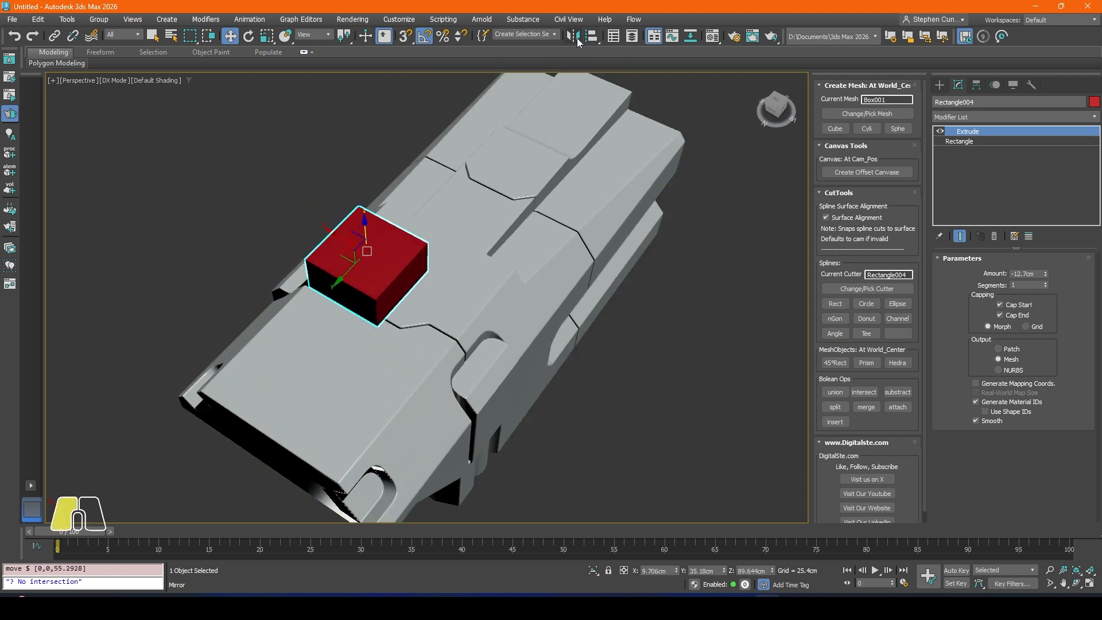
Step: Align the rectangle cutter to Box001 on X position only, pivot point to pivot point
click(573, 36)
click(596, 193)
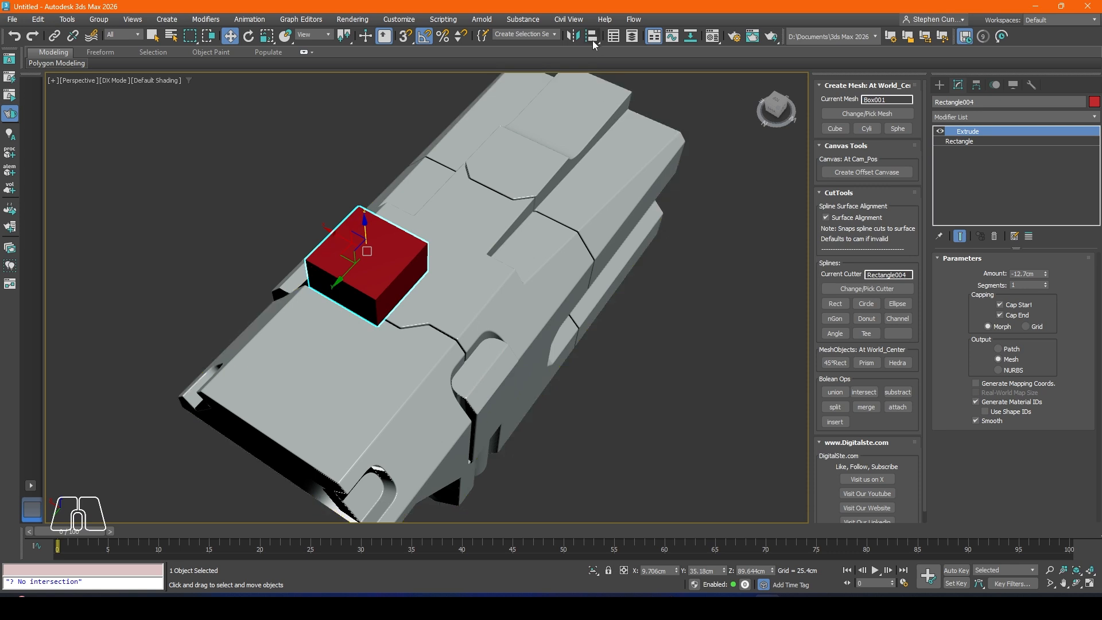
click(591, 36)
click(493, 211)
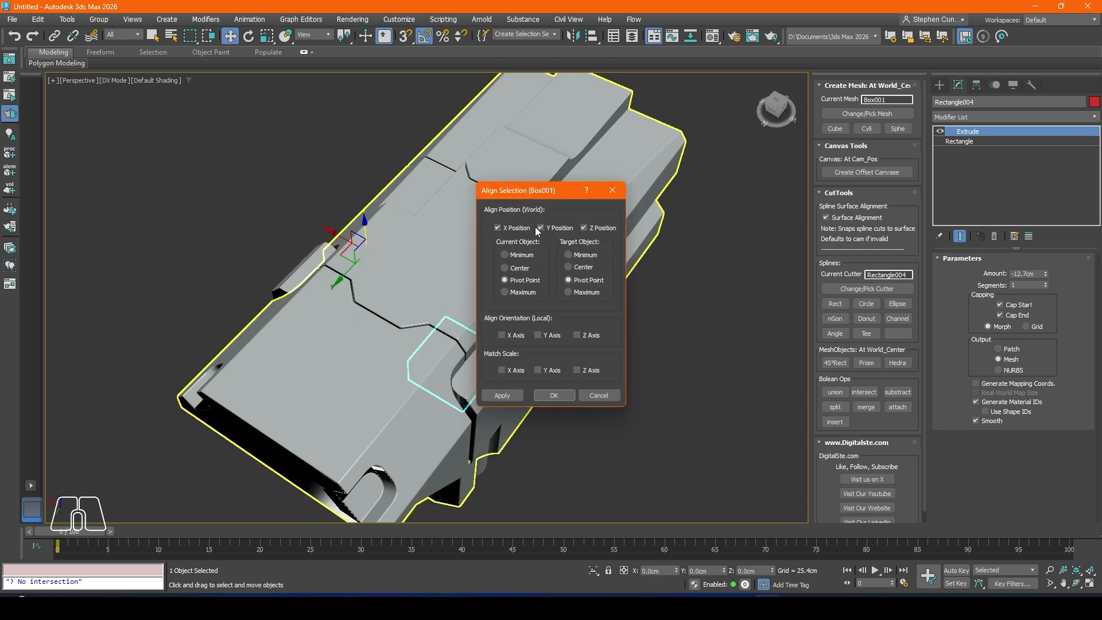
click(541, 228)
click(584, 228)
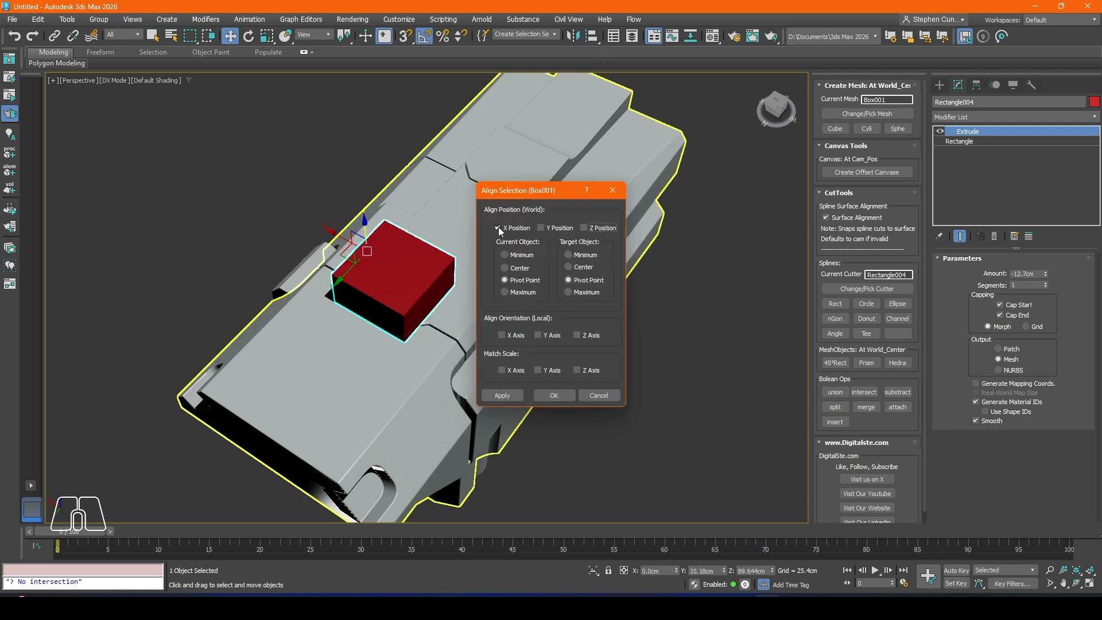
click(494, 397)
click(552, 396)
Step: Set the cutter's rectangle width to about 11.176 cm and move it over the front seam at about Y 44.651 cm, Z 87.475 cm
alt+middle_drag(433, 298, 771, 218)
click(962, 142)
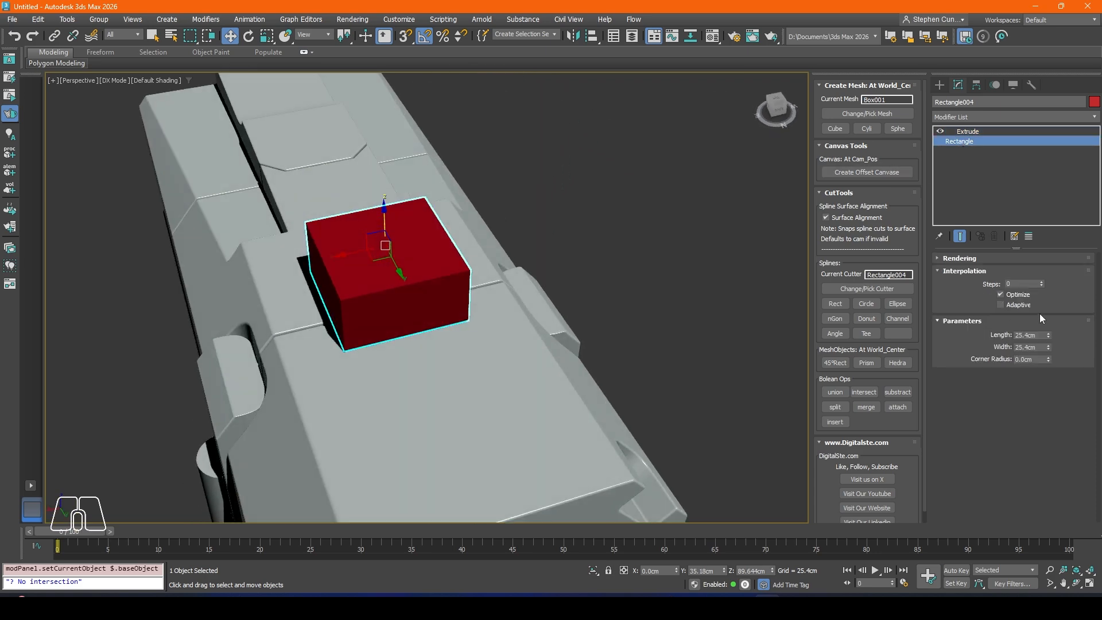
drag(1048, 348, 1053, 376)
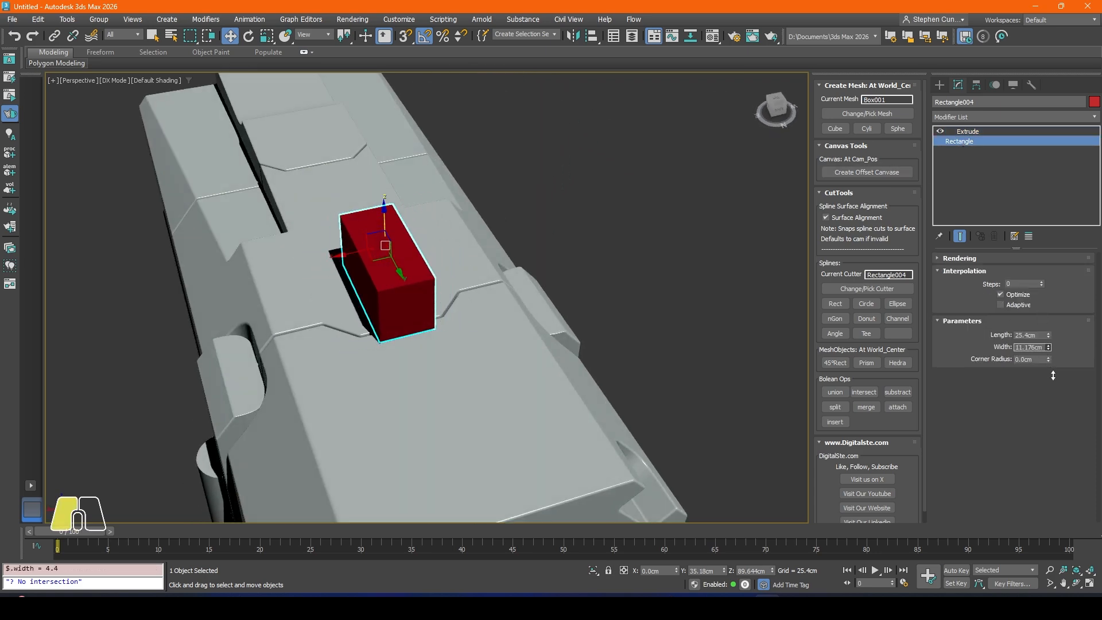
alt+middle_drag(482, 349, 428, 252)
drag(431, 253, 480, 272)
alt+middle_drag(480, 272, 432, 209)
drag(433, 209, 433, 225)
alt+middle_drag(433, 225, 488, 315)
scroll(408, 303, up, 3)
Step: Add a Chamfer modifier above the cutter's Extrude with Quad mitering and 0 segments, showing edged faces
click(972, 132)
click(960, 117)
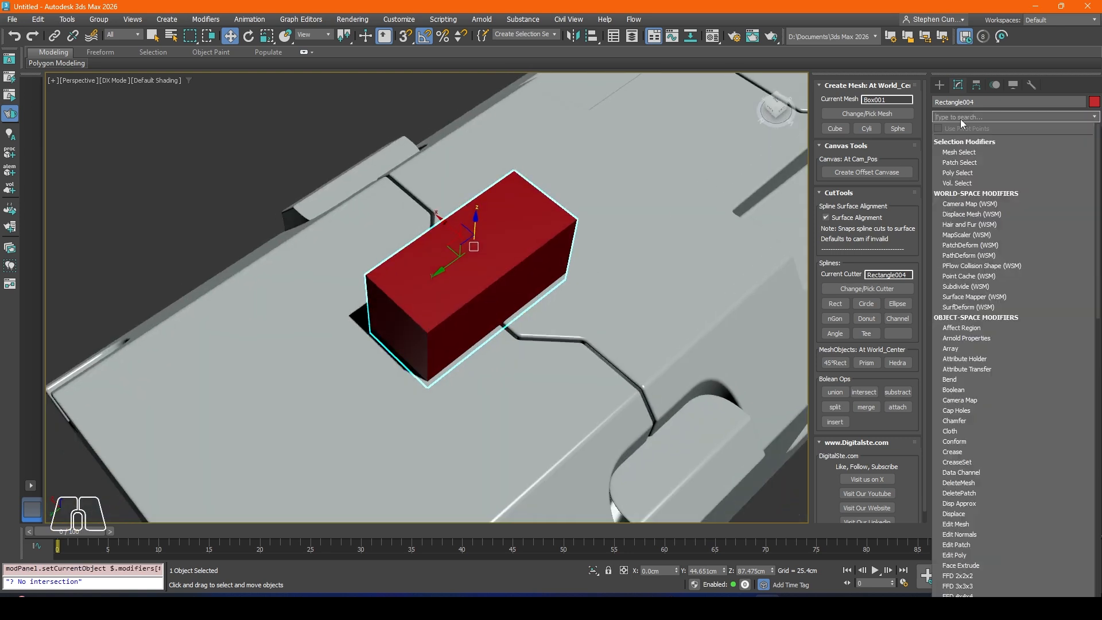
text(ch)
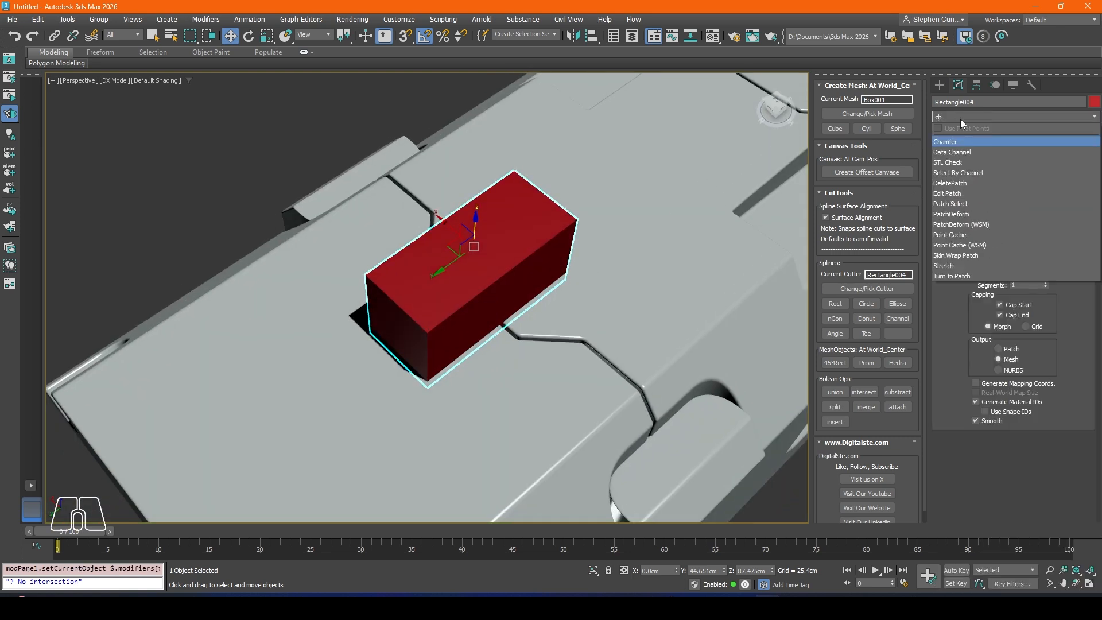
key(Return)
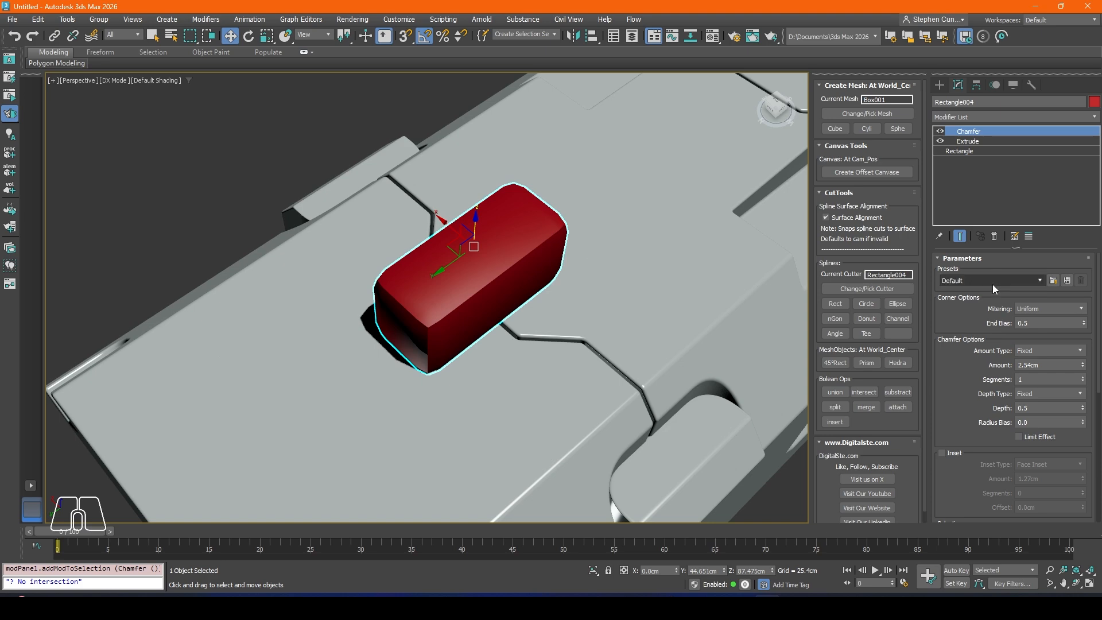
click(1027, 310)
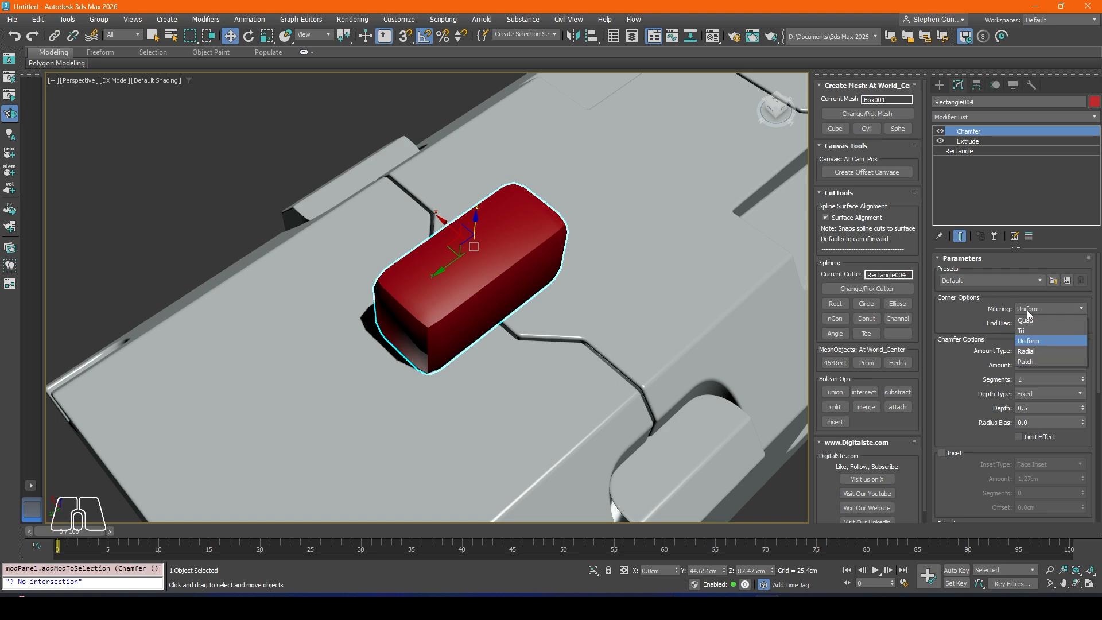
click(1026, 321)
alt+middle_drag(556, 327, 506, 319)
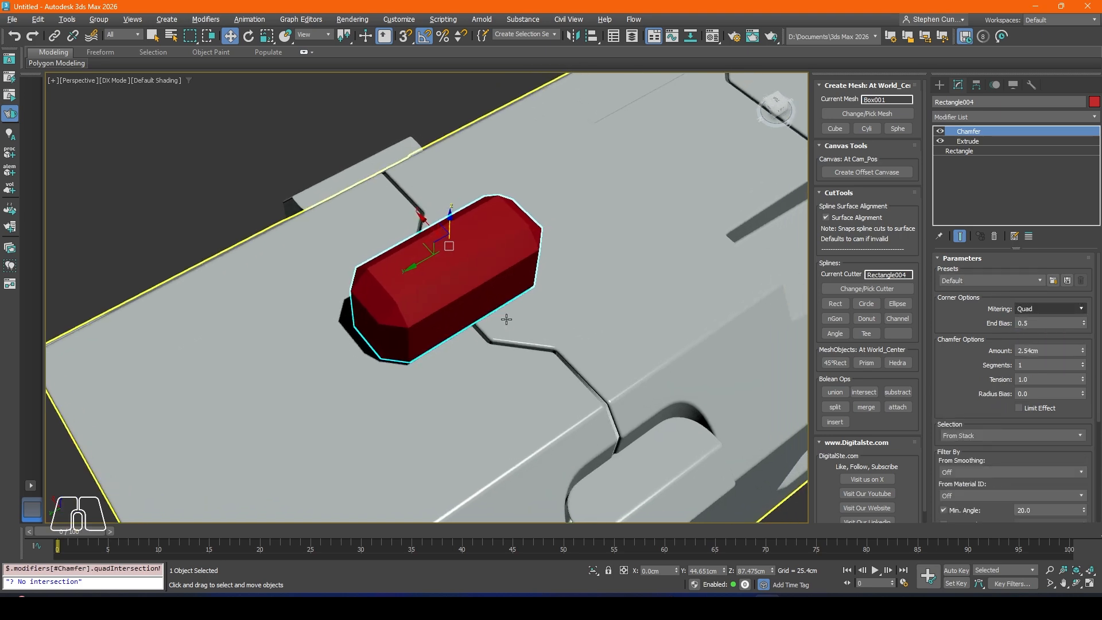
key(F4)
alt+middle_drag(431, 313, 427, 316)
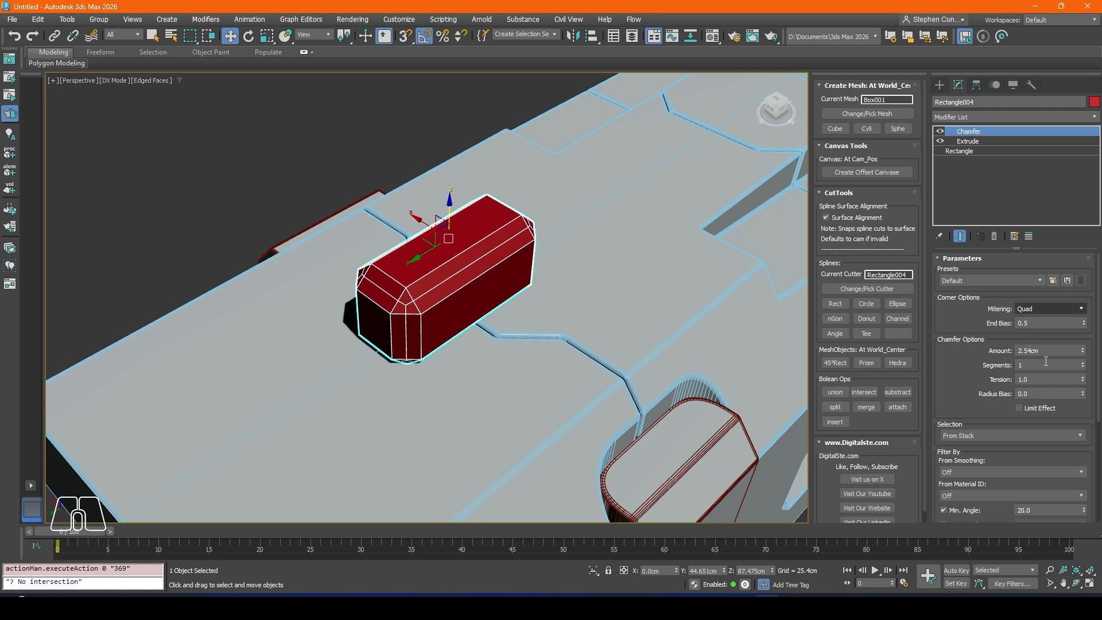
click(1083, 367)
alt+middle_drag(531, 313, 448, 258)
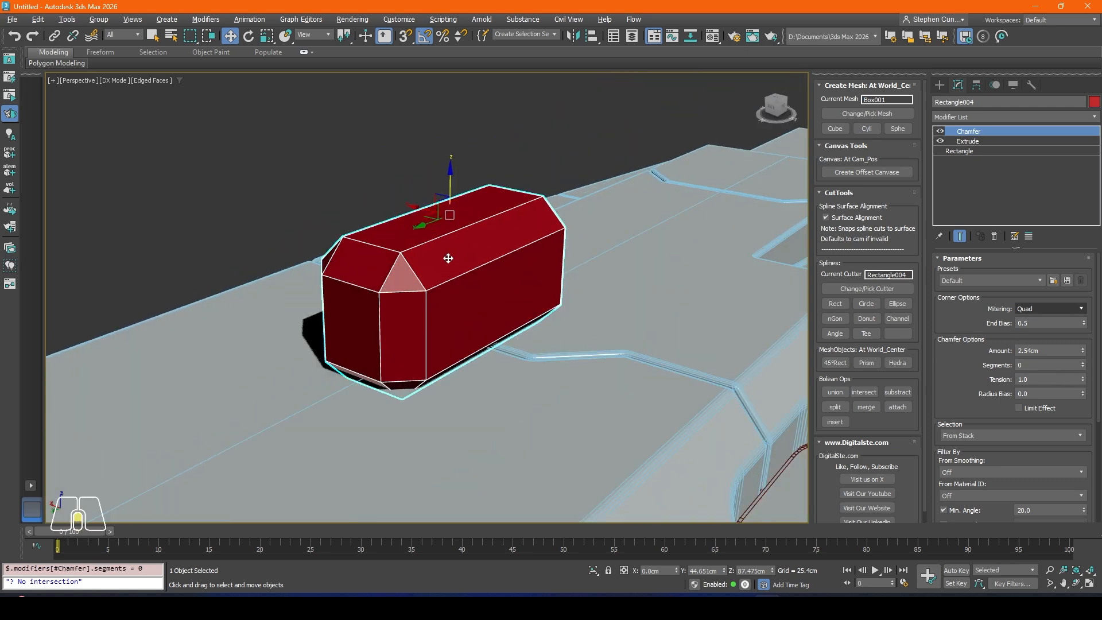
Step: Lower the chamfered cutter to about Z 85.889 cm, subtract it from the body across the seam, and hide the edged faces
drag(455, 199, 454, 216)
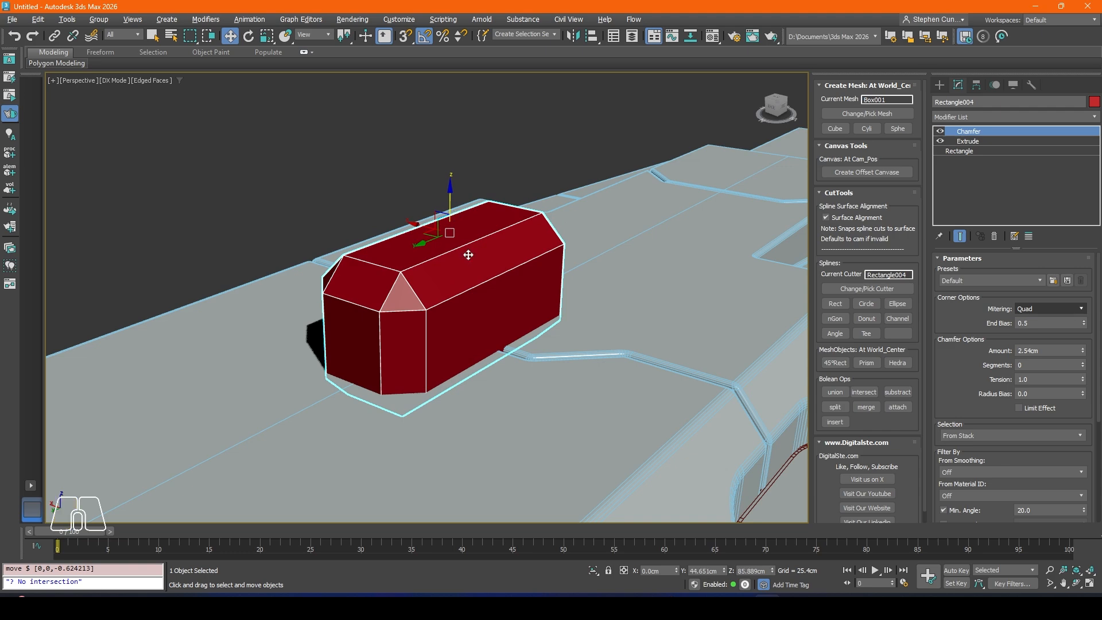
alt+middle_drag(463, 248, 396, 275)
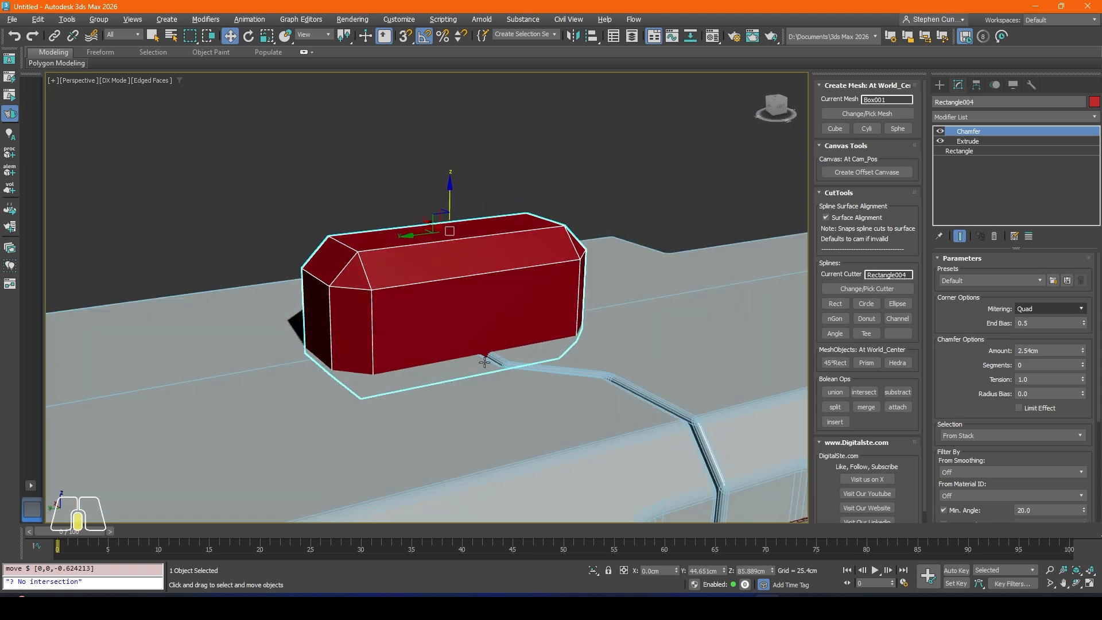
mouse_move(485, 358)
alt+middle_down()
mouse_move(543, 379)
mouse_move(475, 361)
alt+middle_up()
click(893, 392)
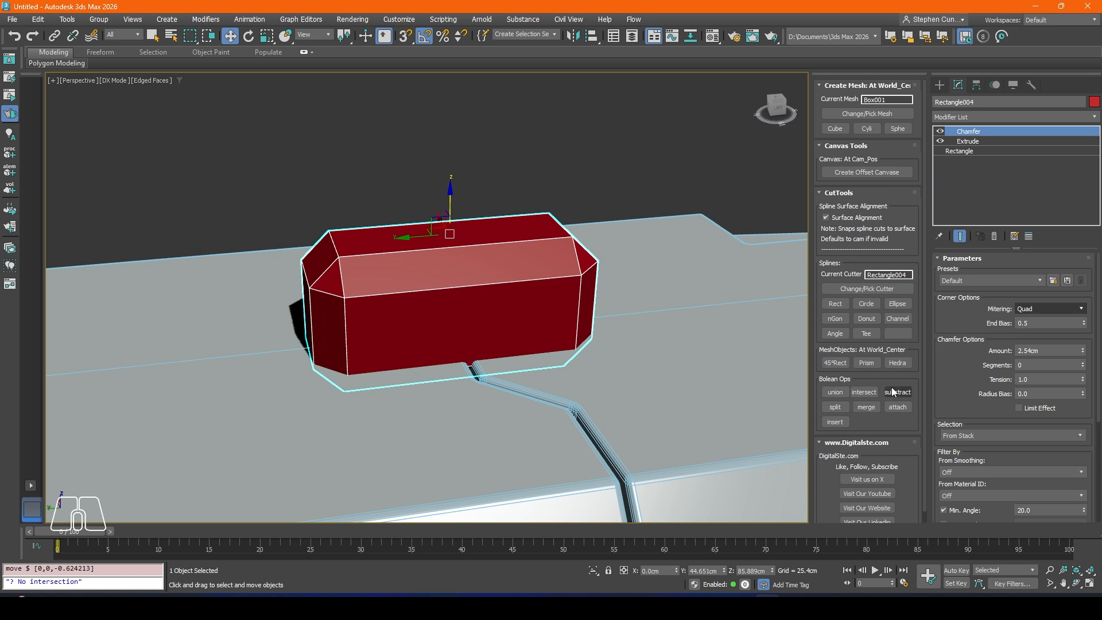
click(868, 289)
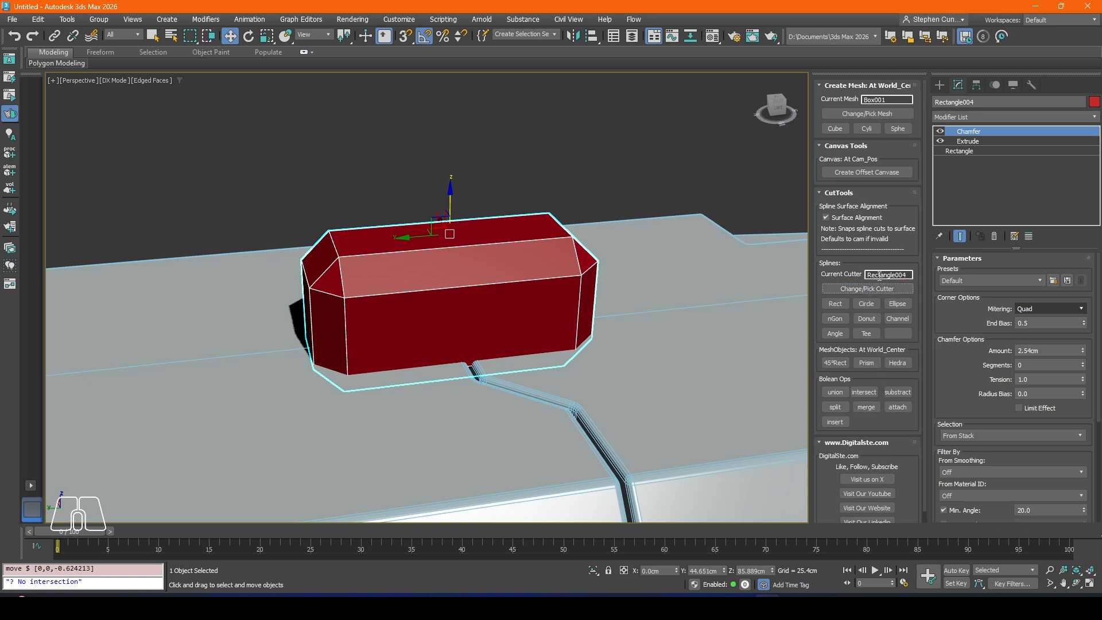
click(898, 394)
alt+middle_drag(452, 313, 536, 356)
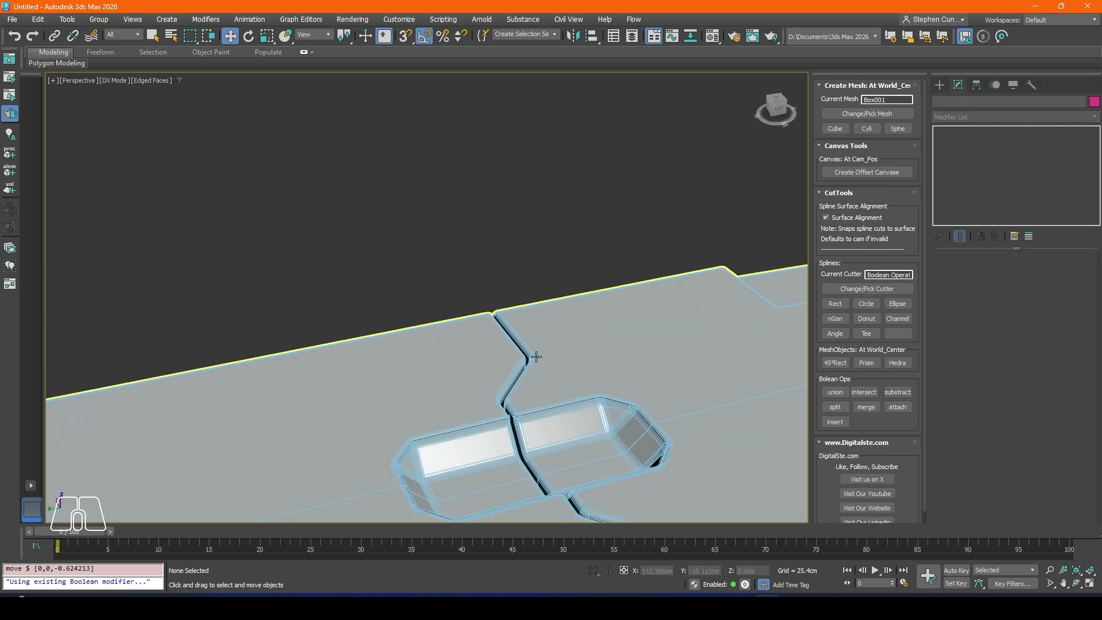
key(F4)
mouse_move(588, 419)
alt+middle_down()
mouse_move(495, 374)
mouse_move(509, 249)
alt+middle_up()
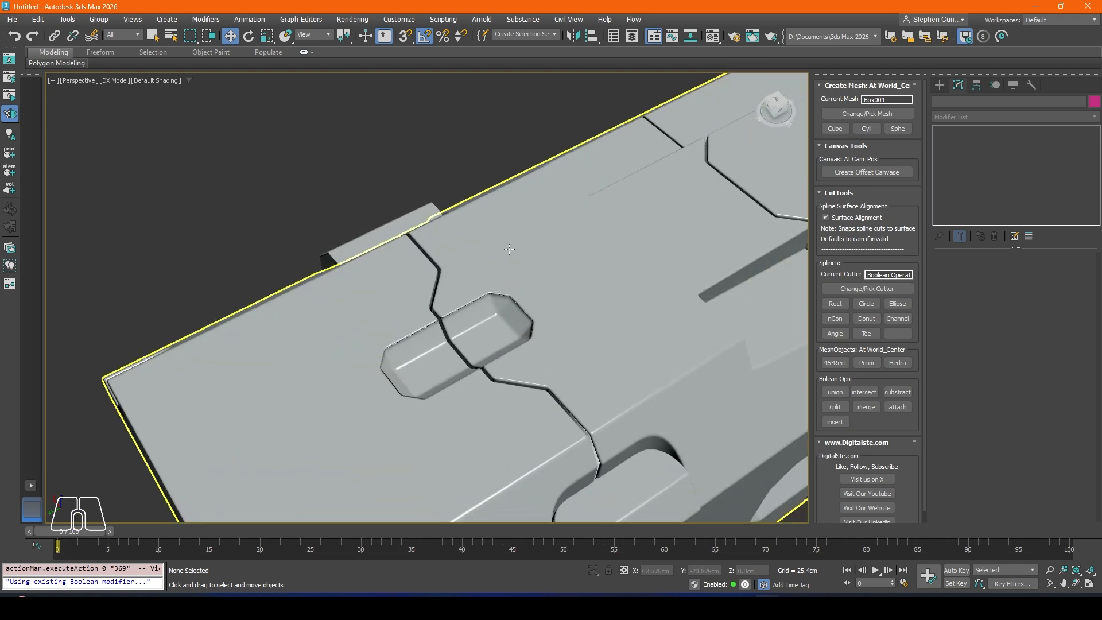
scroll(437, 280, up, 3)
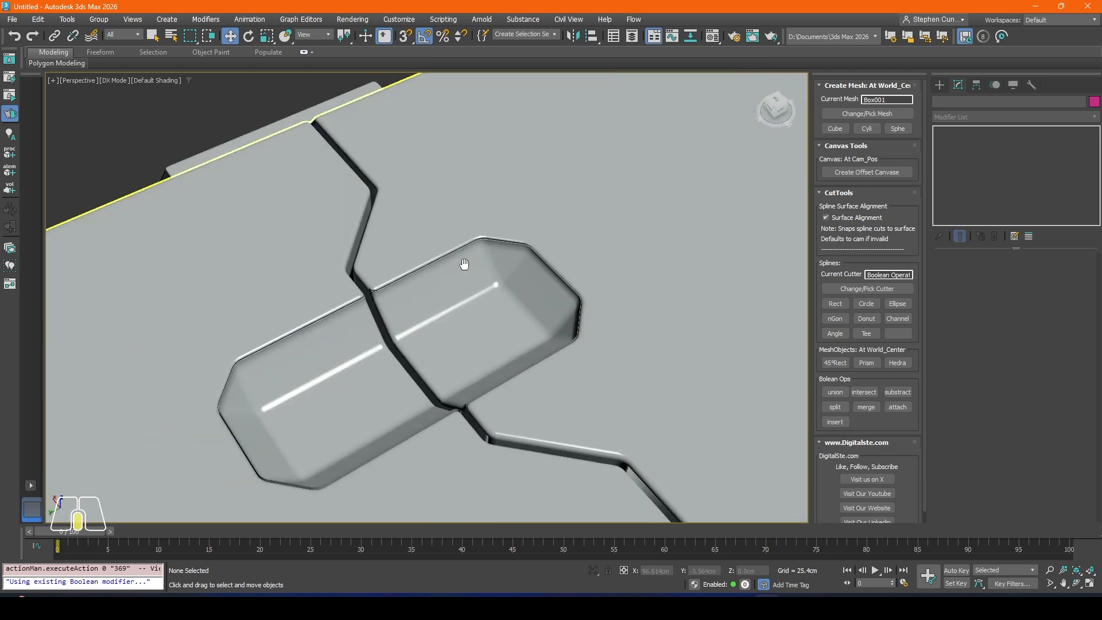
middle_drag(465, 256, 455, 258)
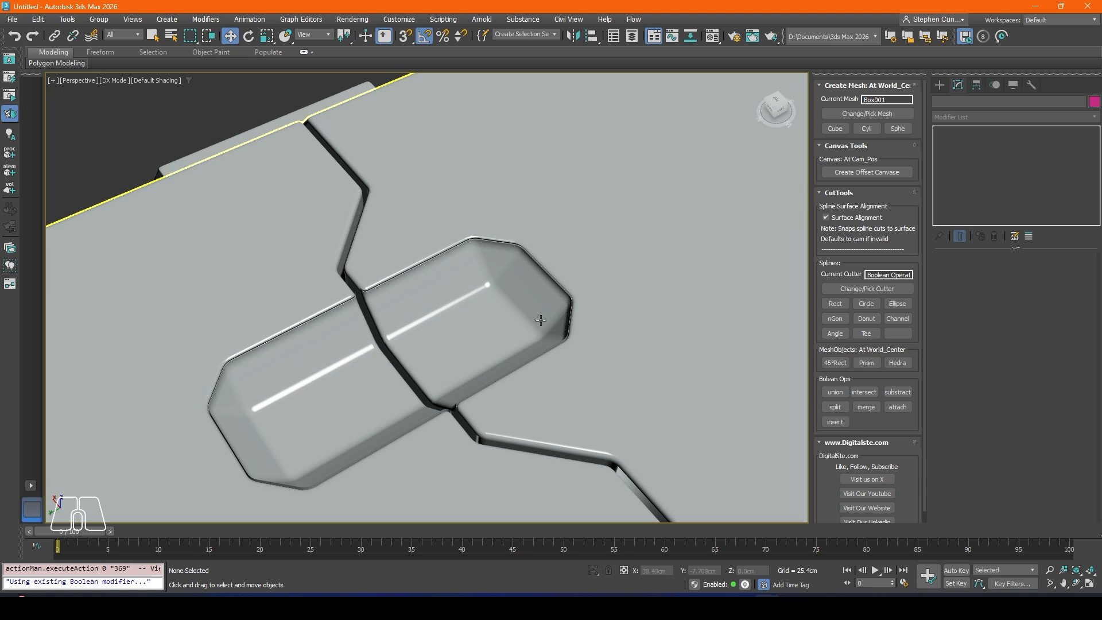
Step: Raise the last Rectangle004 operand along Z in the body's Boolean for a shallower recess, leave operand editing and check the top
click(586, 311)
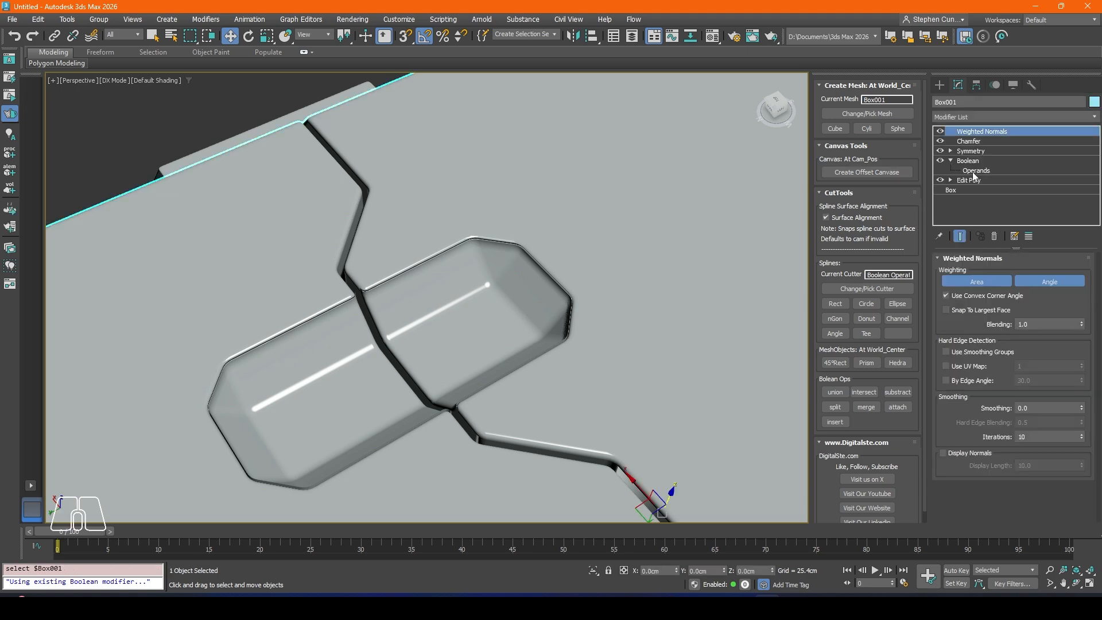
click(976, 170)
click(971, 481)
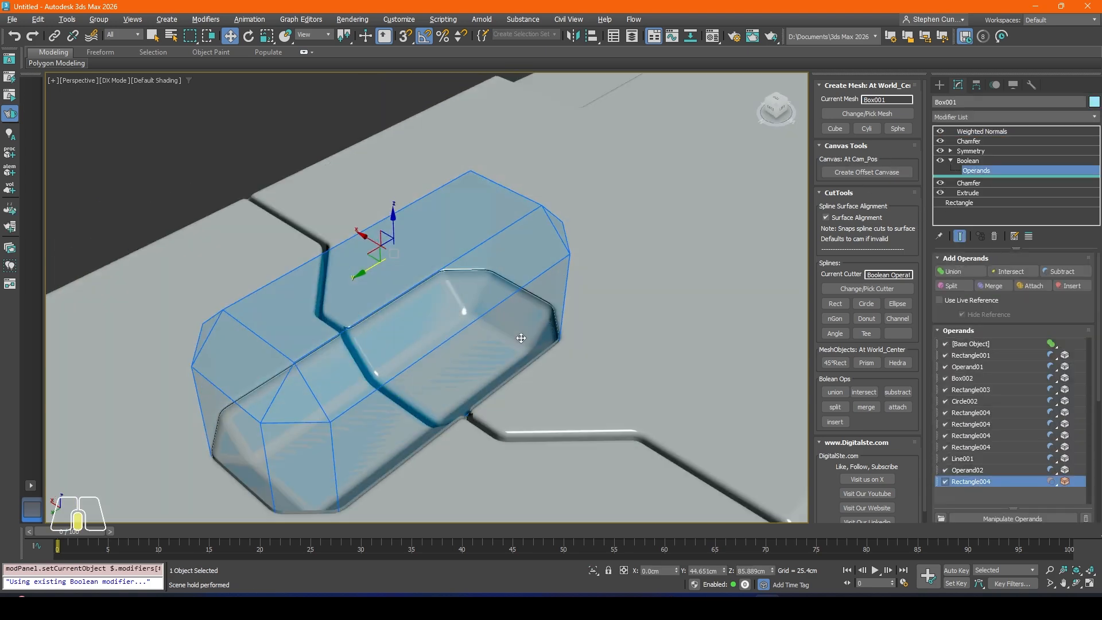
alt+middle_drag(520, 338, 319, 354)
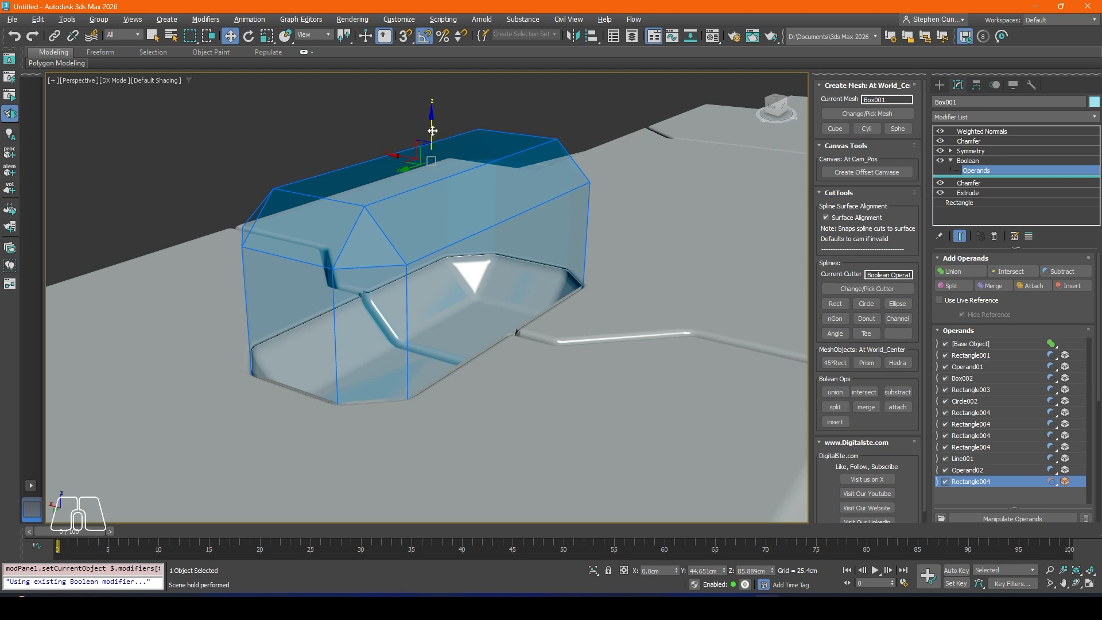
drag(433, 131, 432, 102)
click(248, 123)
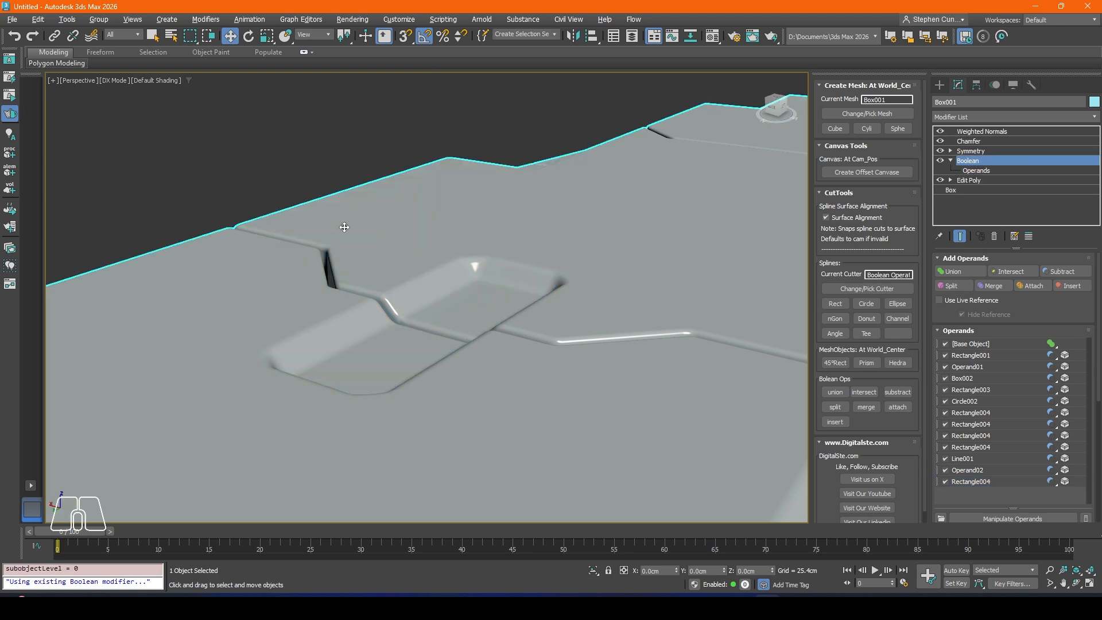
scroll(396, 229, down, 4)
alt+middle_drag(436, 230, 355, 381)
middle_drag(429, 376, 445, 292)
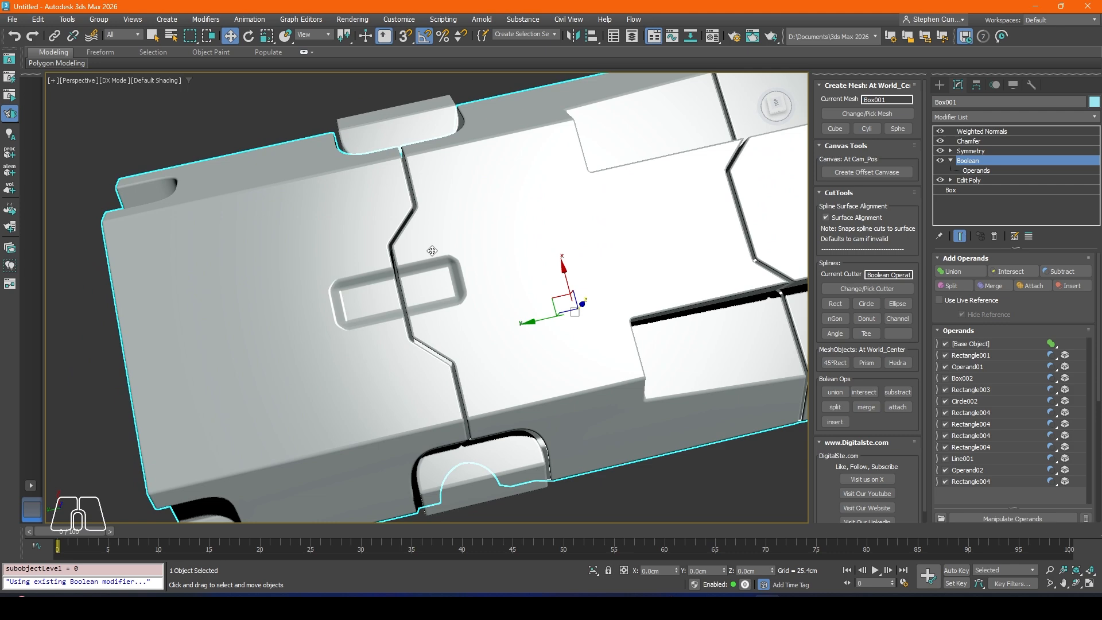
alt+middle_drag(407, 309, 391, 321)
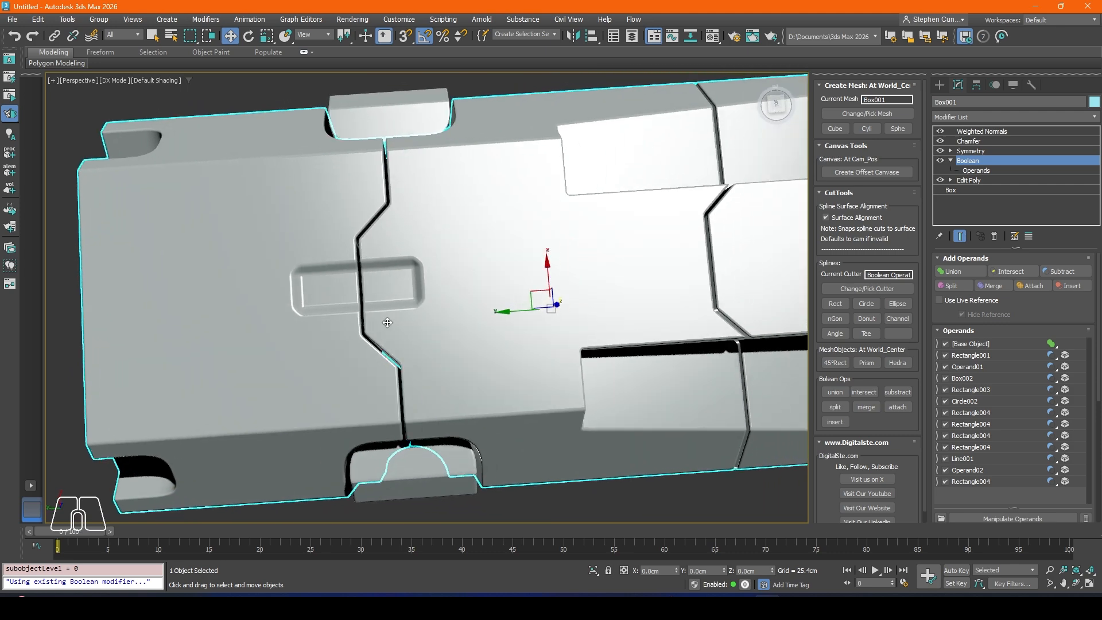
Step: Examine the front stepped seam and the recess across it in the shaded top view with nothing selected
key(t)
middle_drag(456, 282, 427, 287)
key(F3)
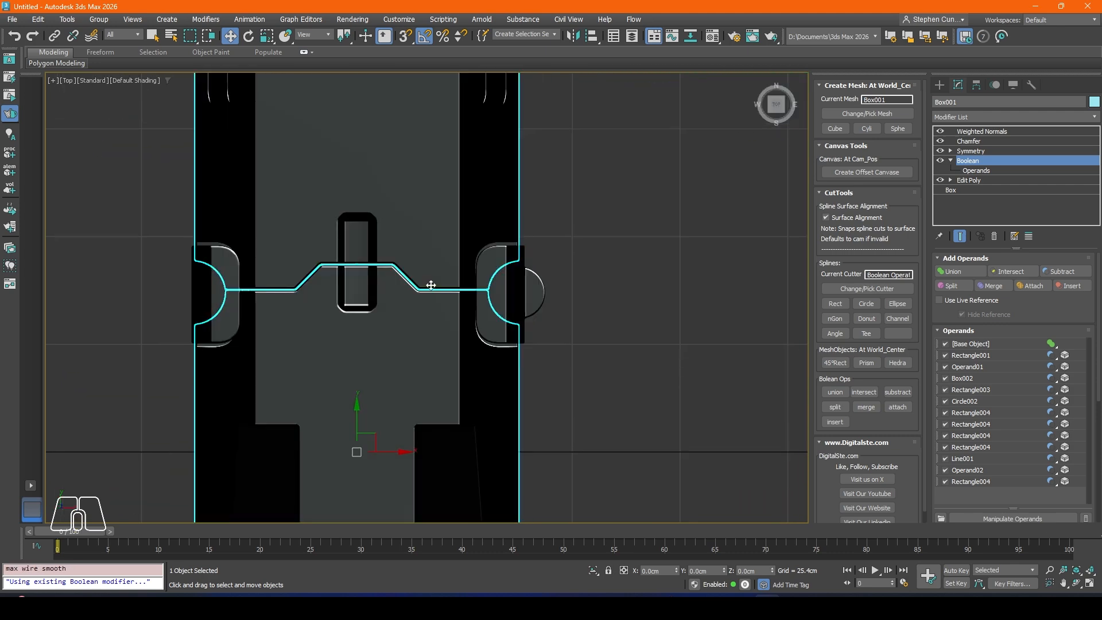
scroll(353, 277, up, 3)
key(ctrl+d)
scroll(482, 304, up, 6)
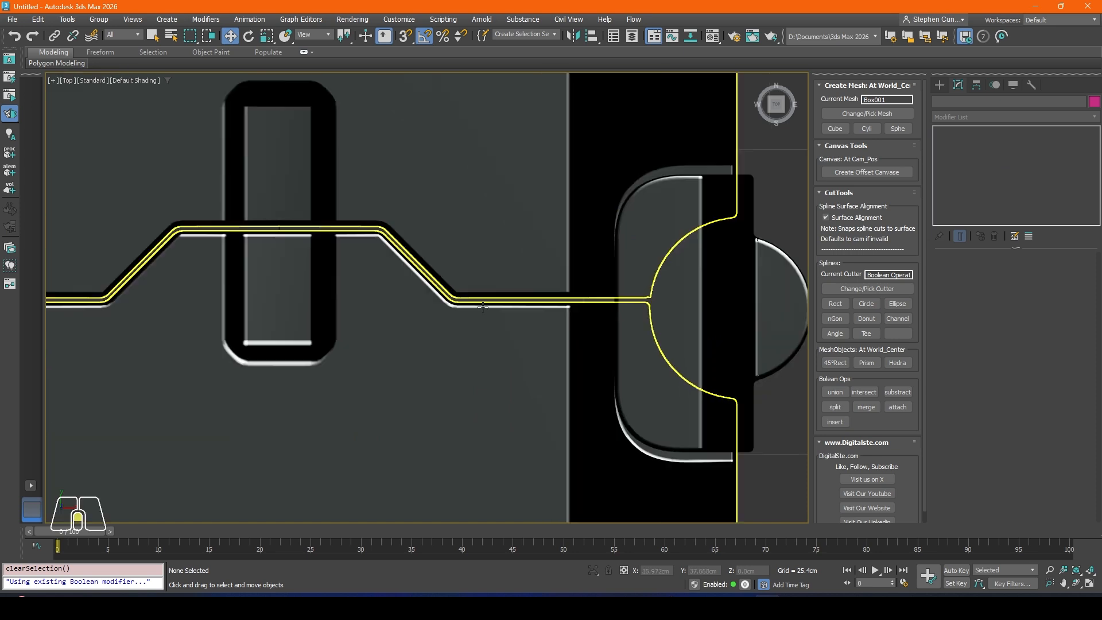
scroll(360, 263, down, 4)
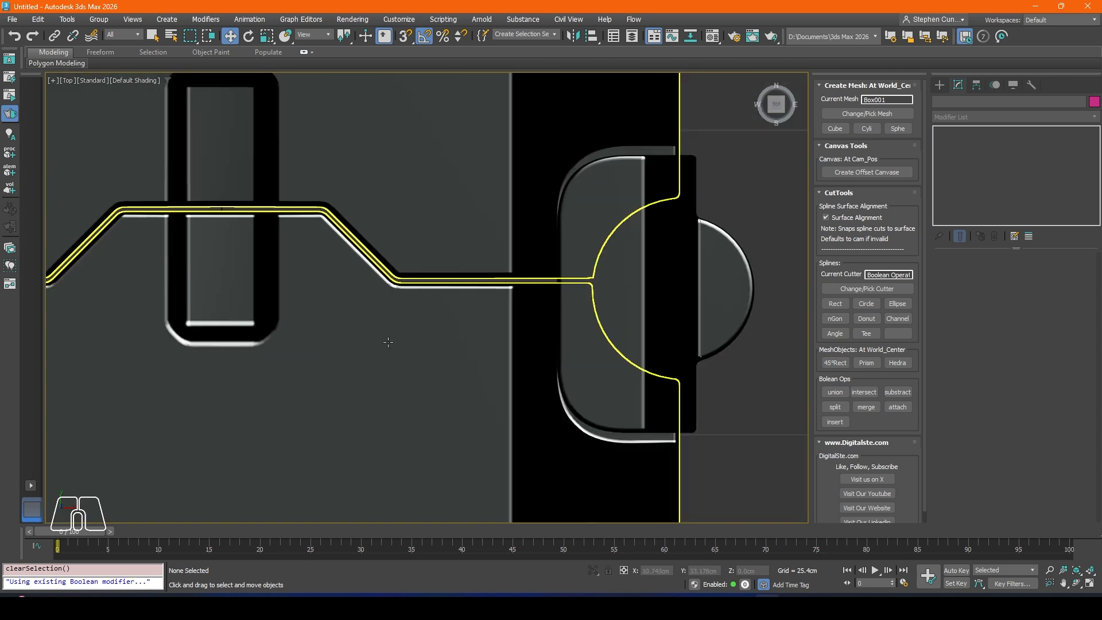
scroll(402, 339, down, 4)
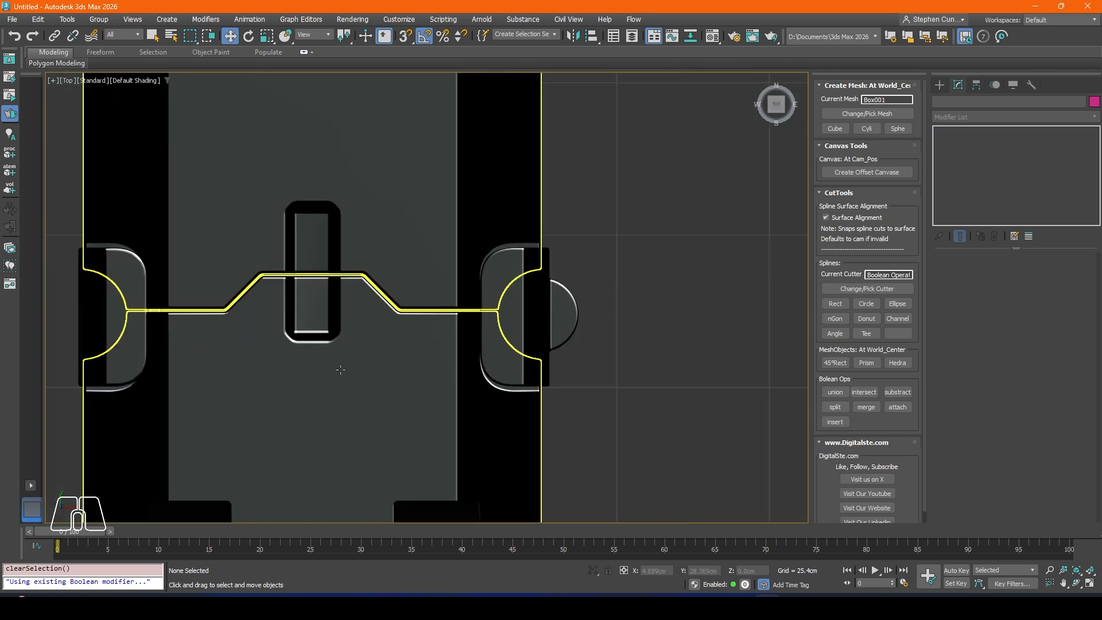
scroll(361, 287, up, 4)
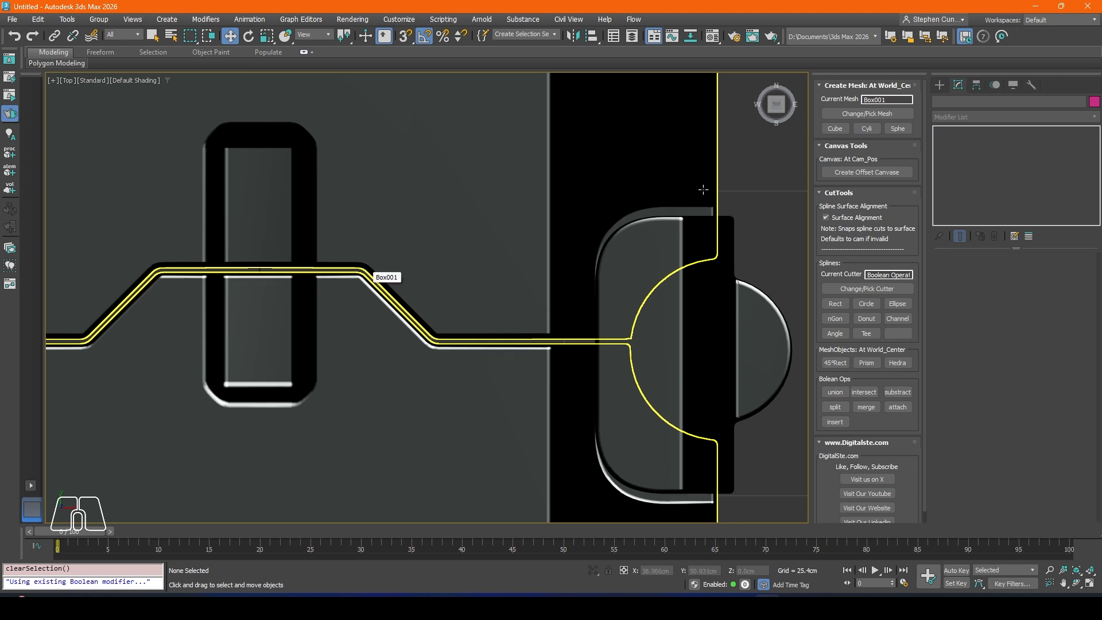
Step: Set the Shell outer amount of the body's Line001 Boolean operand to 0.279 cm to narrow the front seam
click(478, 289)
click(982, 171)
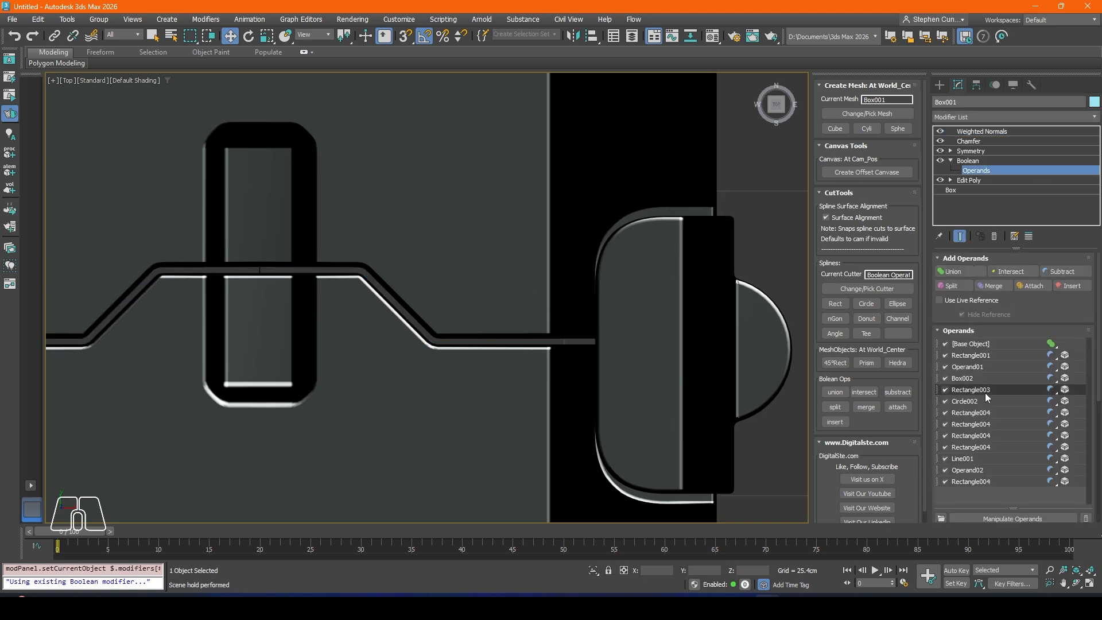
click(975, 461)
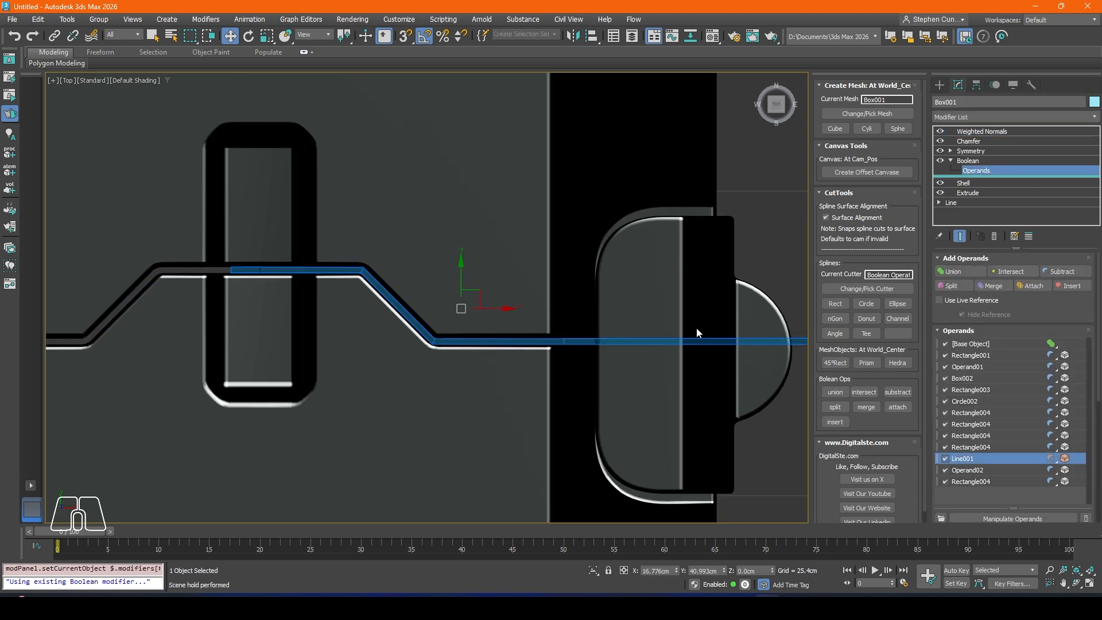
click(964, 183)
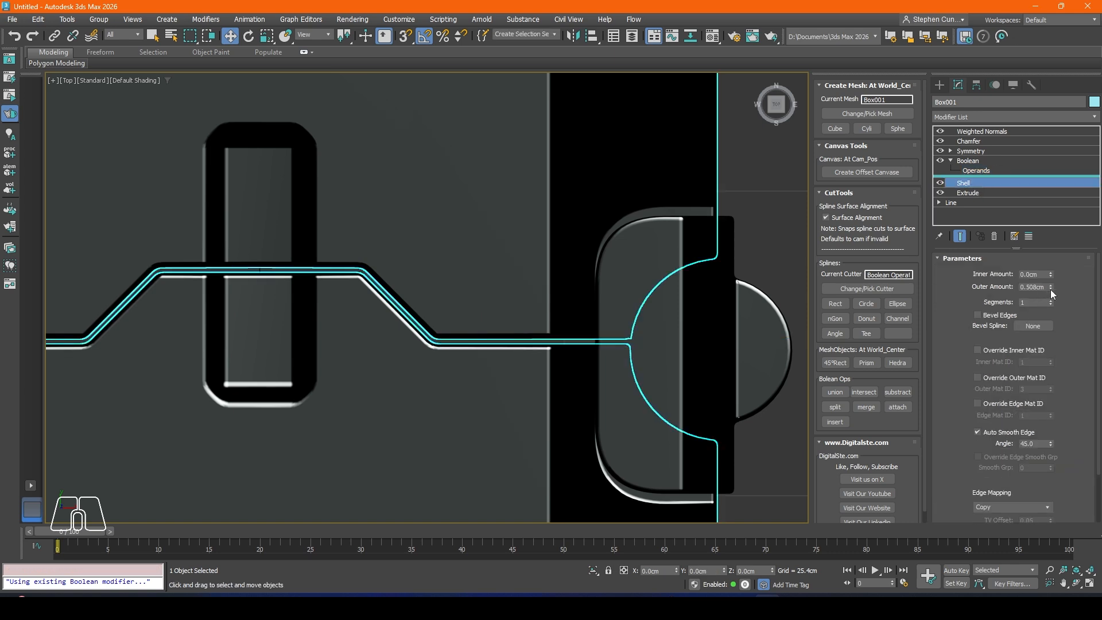
drag(1051, 289, 1049, 289)
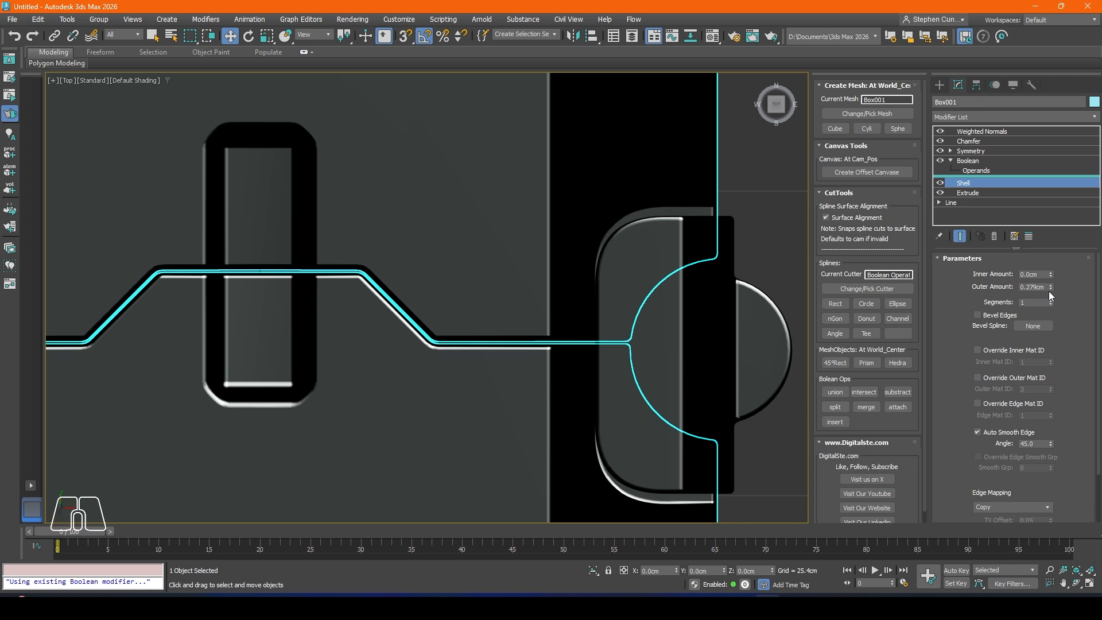
click(746, 233)
Step: Reduce the Shell outer amount of the body's Operand02 Boolean operand to narrow the rear stepped seam
scroll(495, 310, down, 4)
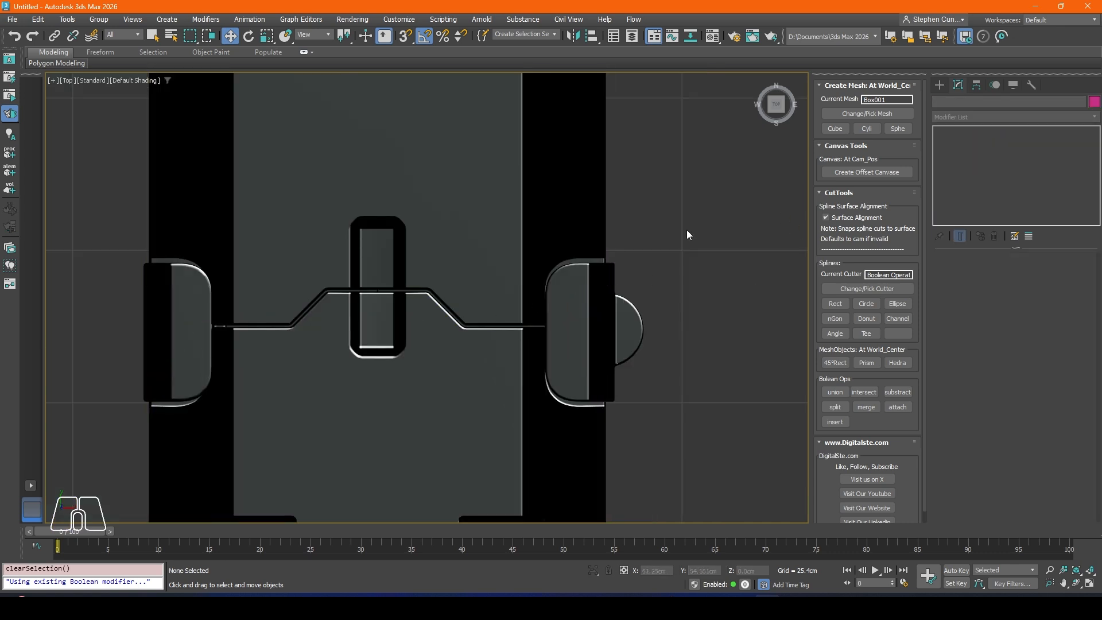
scroll(692, 221, down, 2)
middle_drag(699, 384, 636, 230)
scroll(637, 230, down, 2)
scroll(539, 355, up, 3)
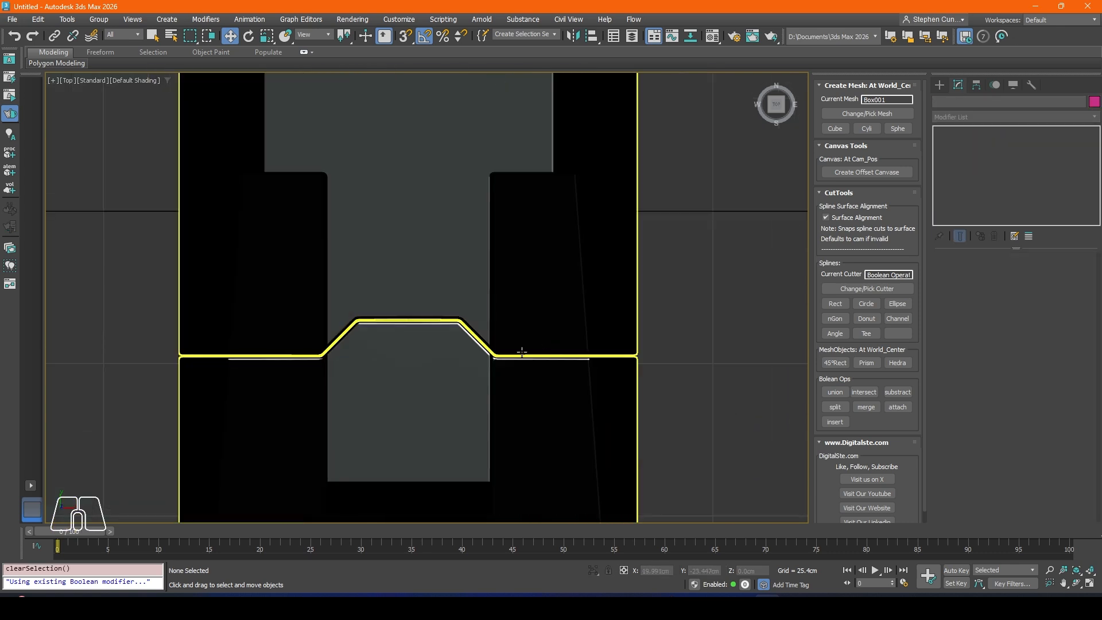
click(568, 290)
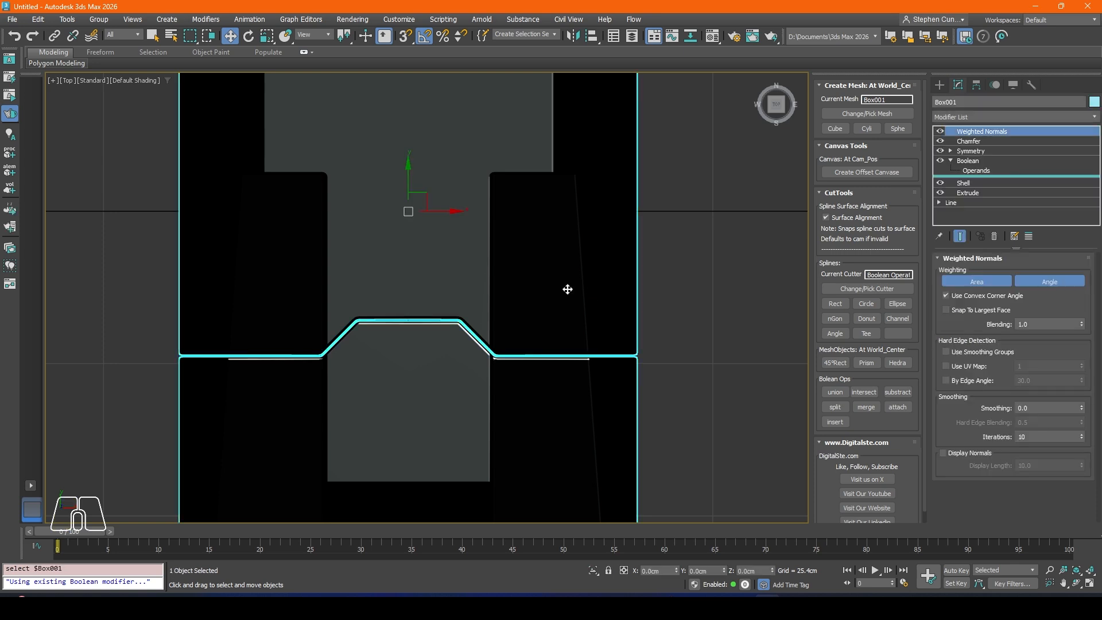
click(979, 172)
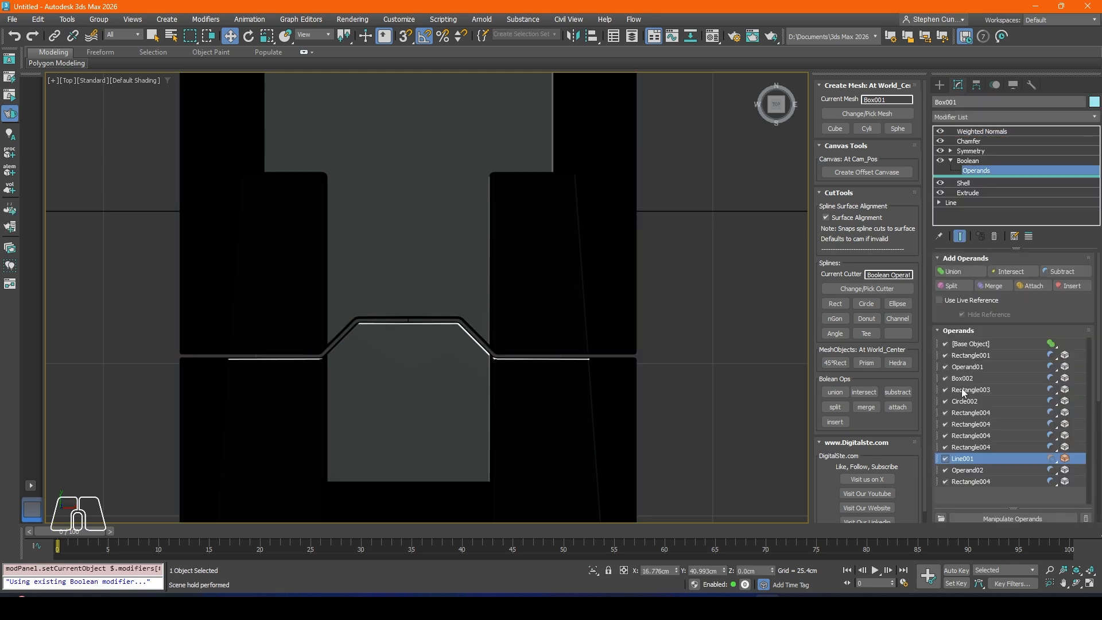
click(967, 458)
click(969, 469)
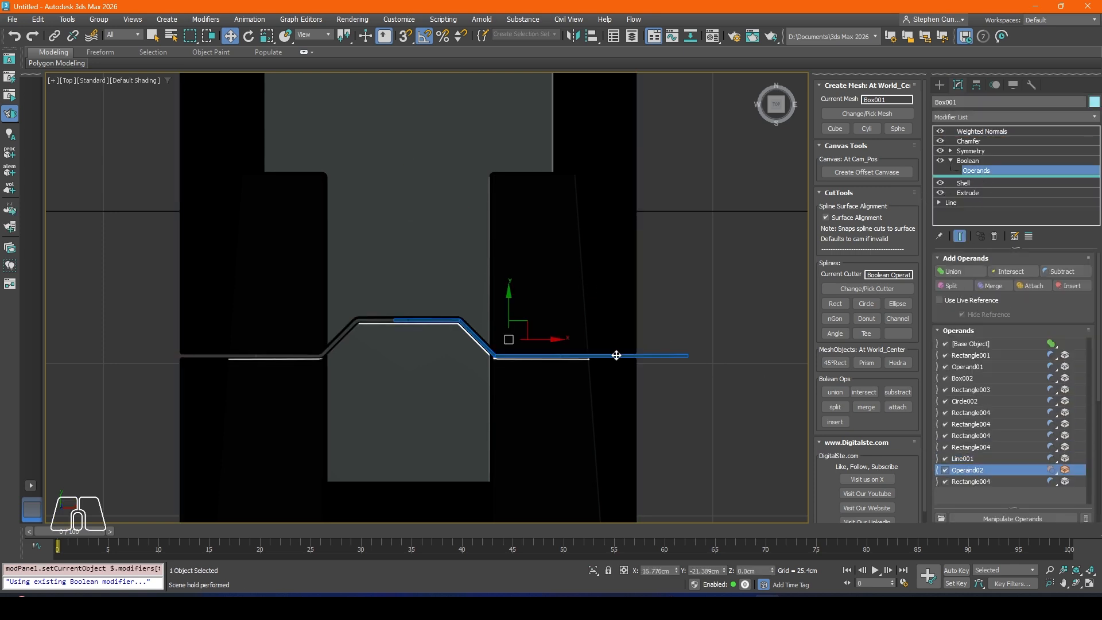
key(z)
click(969, 184)
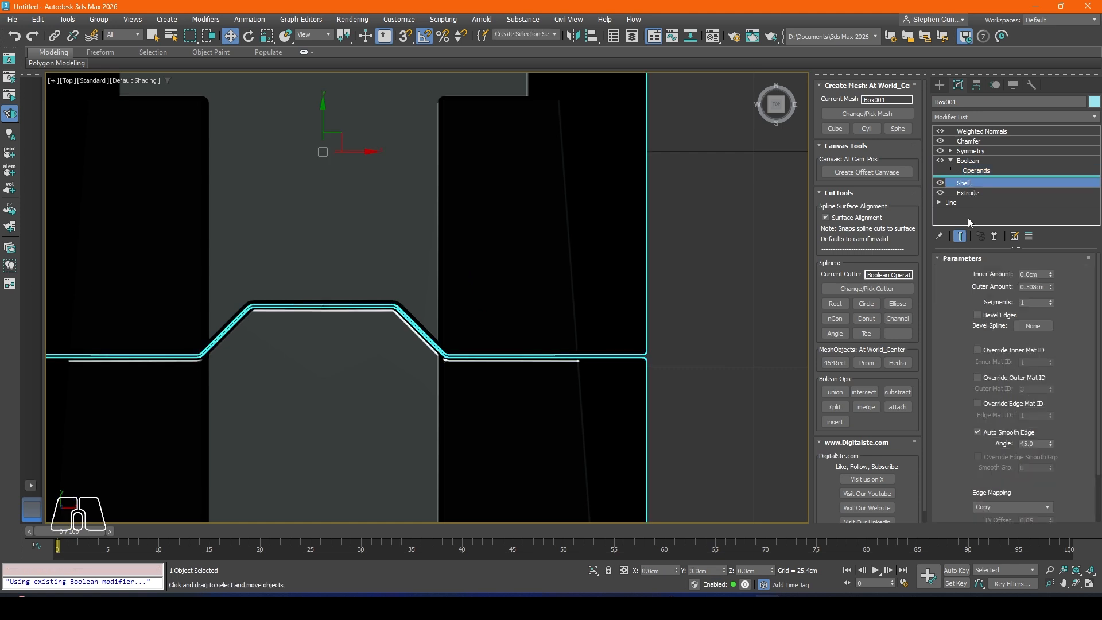
drag(1052, 287, 1048, 288)
click(725, 295)
middle_drag(517, 314, 480, 315)
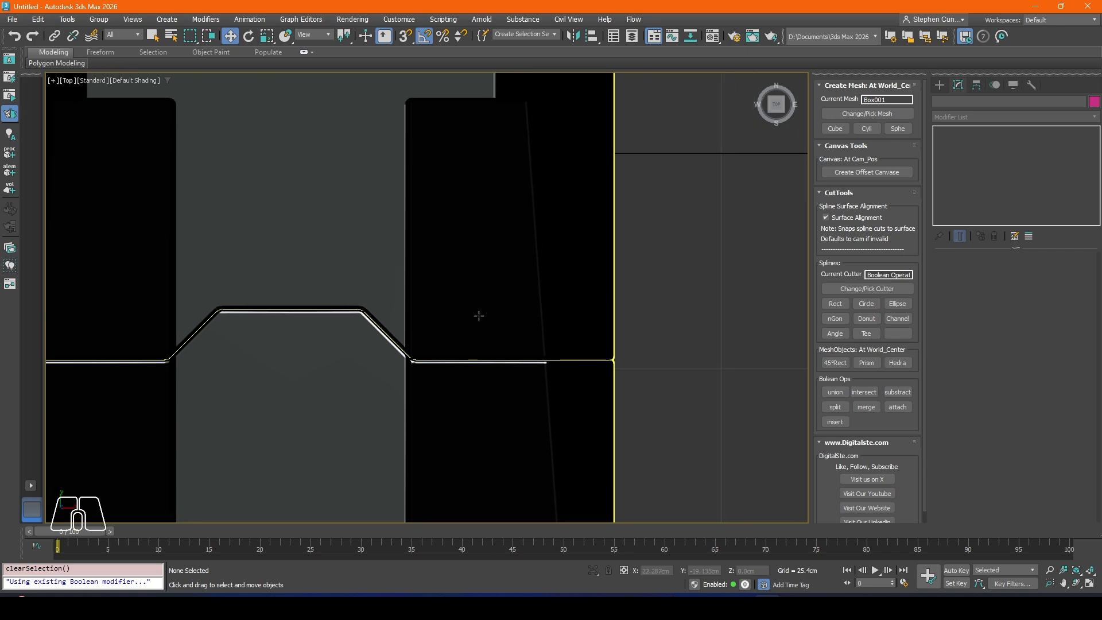
Step: Examine the narrowed seams and the top recess from several angles in the perspective view
key(p)
alt+middle_drag(403, 284, 460, 254)
scroll(461, 265, down, 3)
click(467, 273)
middle_drag(461, 254, 421, 351)
alt+middle_drag(421, 350, 471, 201)
click(400, 133)
scroll(459, 253, down, 4)
click(453, 252)
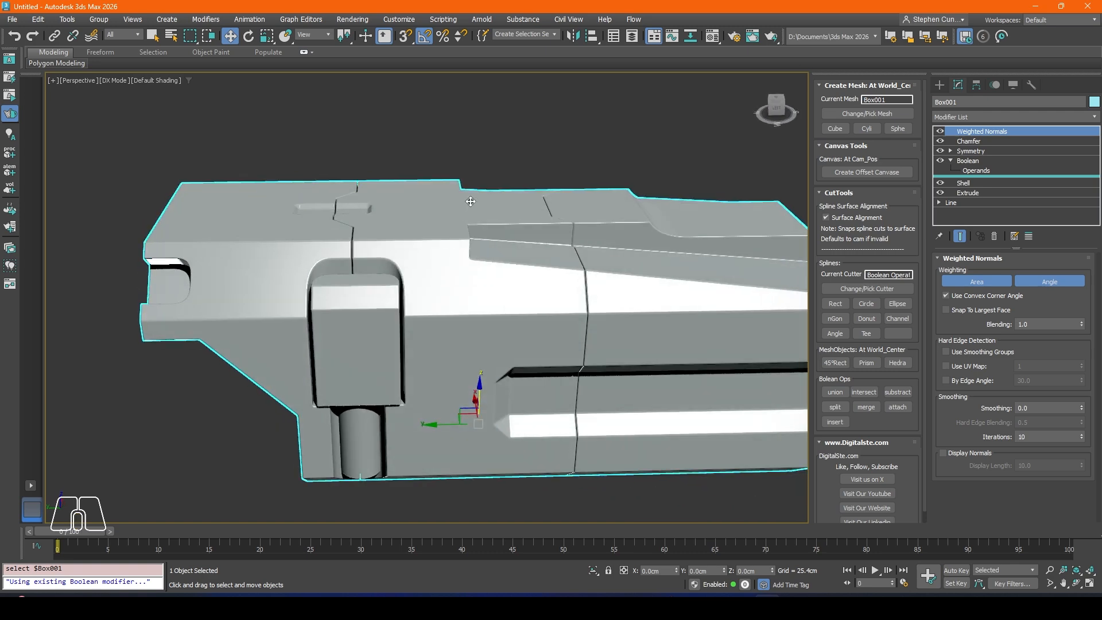
alt+middle_drag(259, 251, 323, 265)
scroll(321, 265, up, 5)
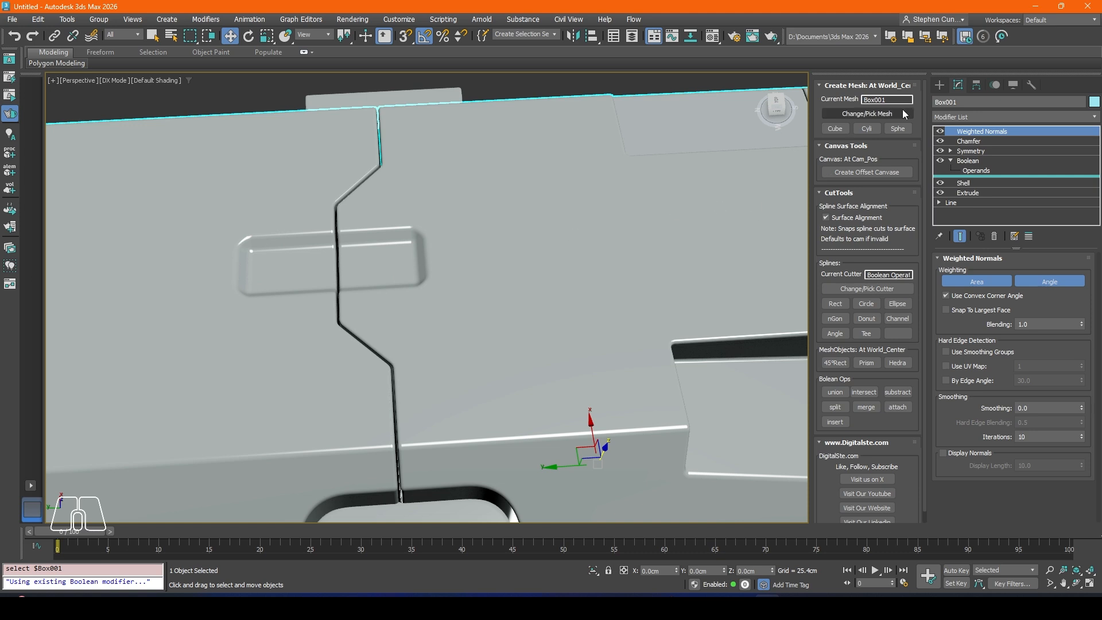
scroll(531, 263, down, 3)
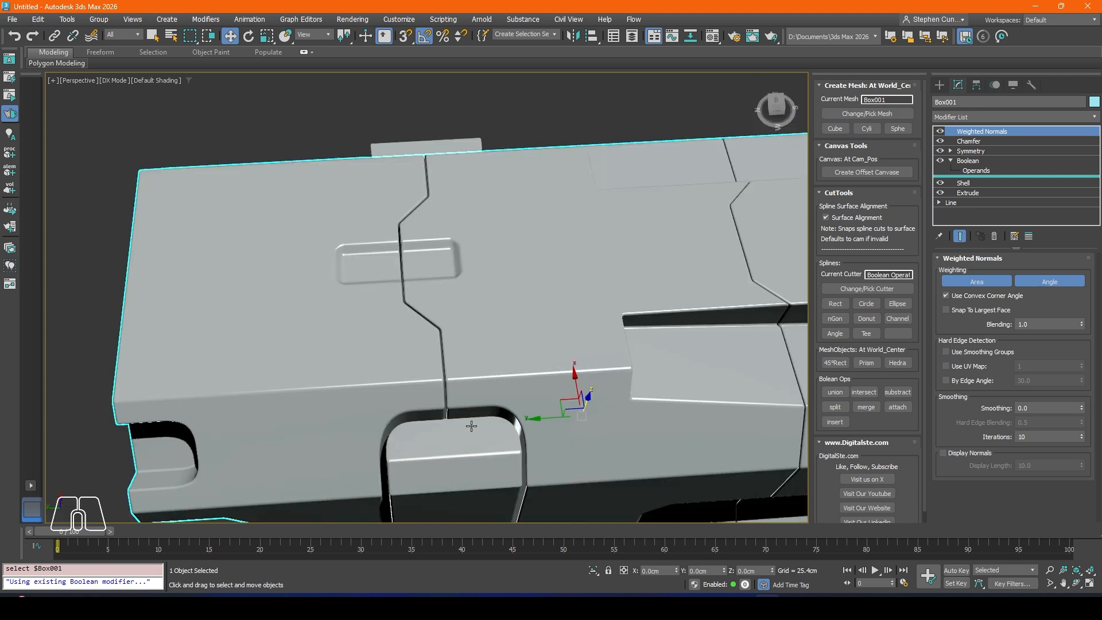
mouse_move(526, 279)
middle_down()
mouse_move(540, 290)
mouse_move(518, 291)
middle_up()
Step: Extract a copy of the last Rectangle004 operand from the body's Boolean and select the copy in perspective
key(t)
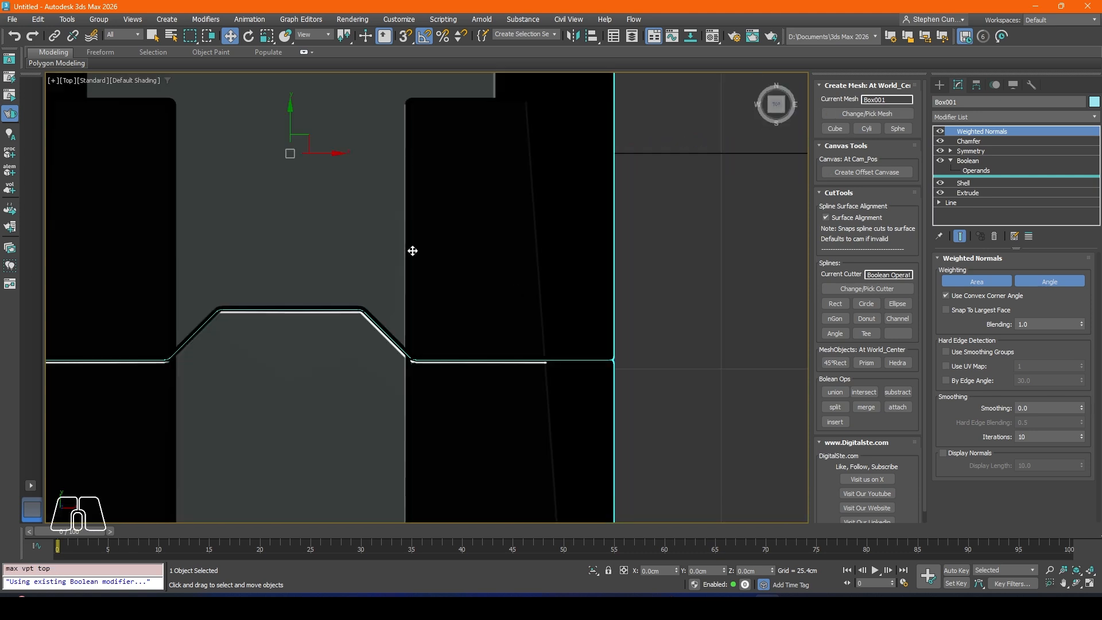
scroll(342, 241, down, 4)
scroll(350, 292, up, 5)
middle_drag(345, 277, 389, 278)
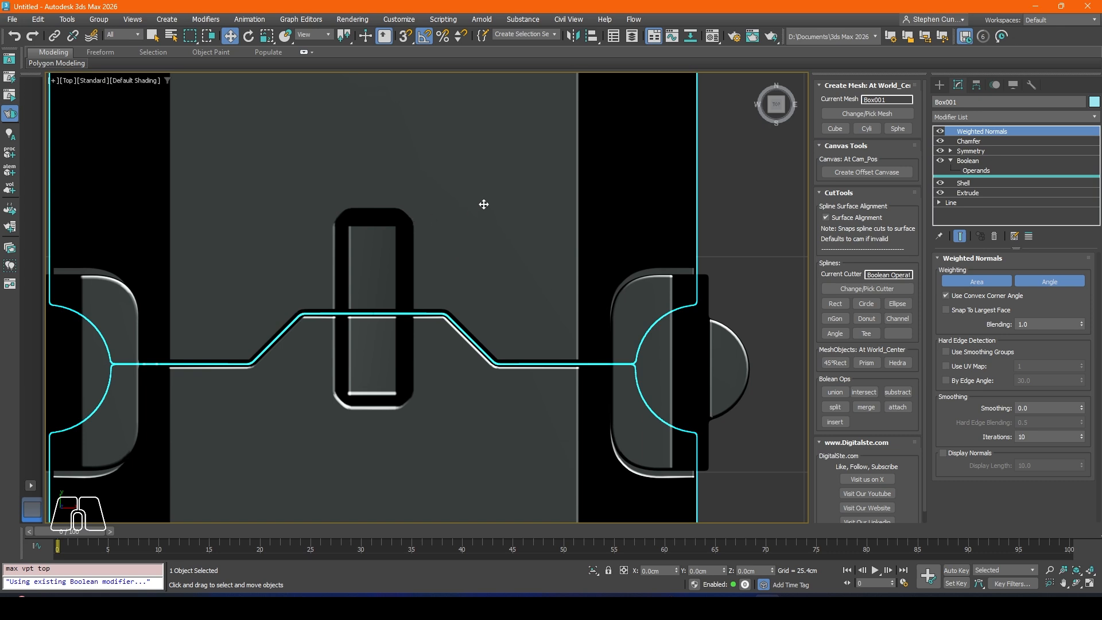
middle_drag(484, 204, 509, 200)
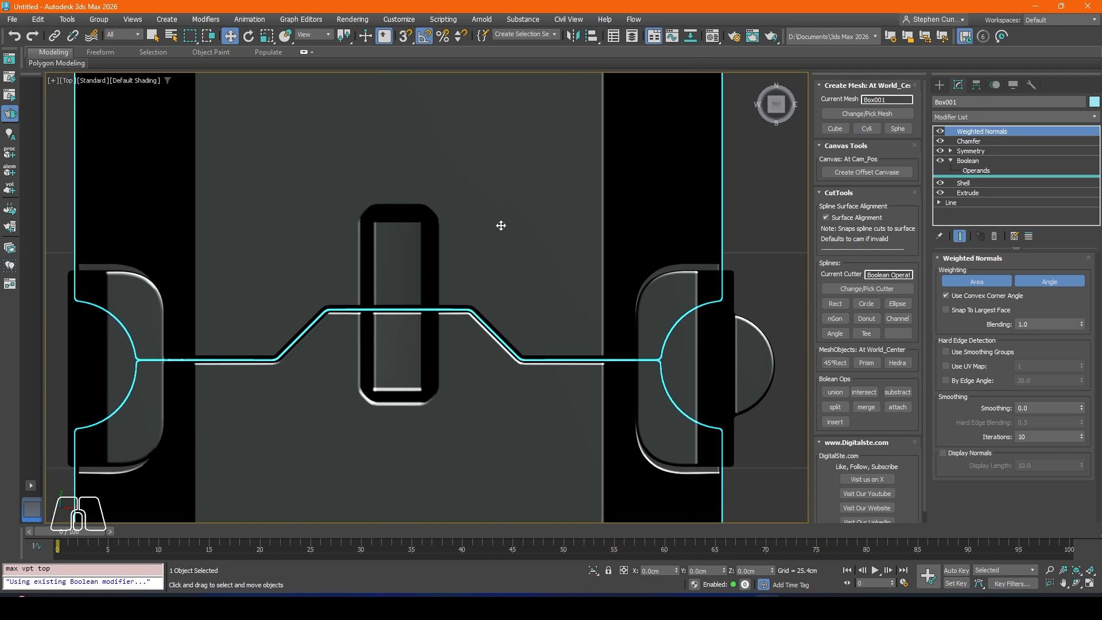
click(977, 169)
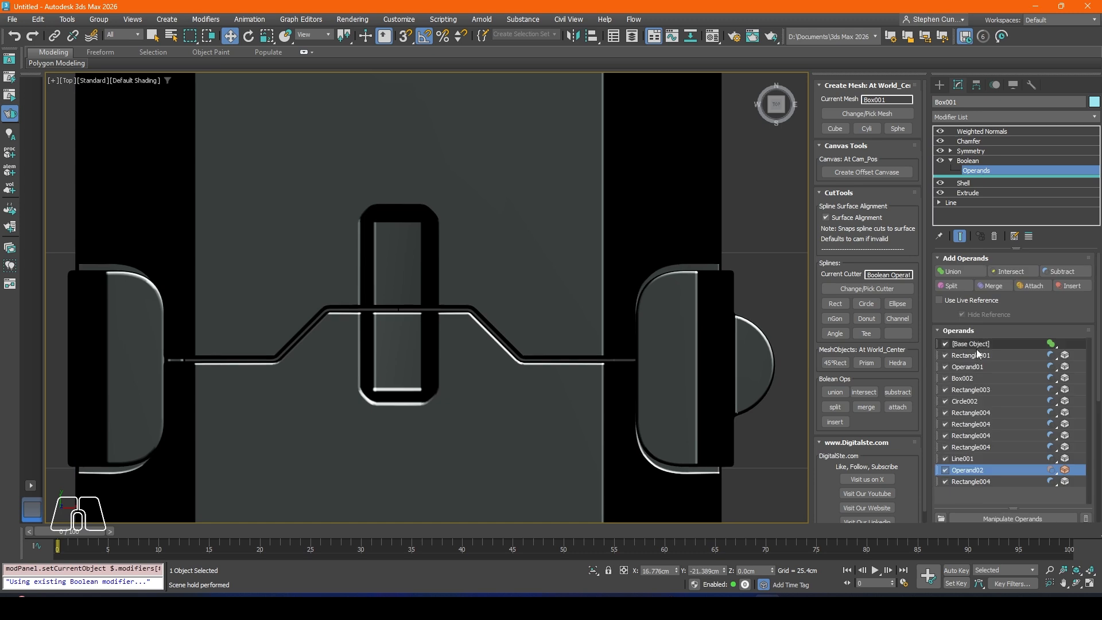
click(974, 482)
right_click(970, 482)
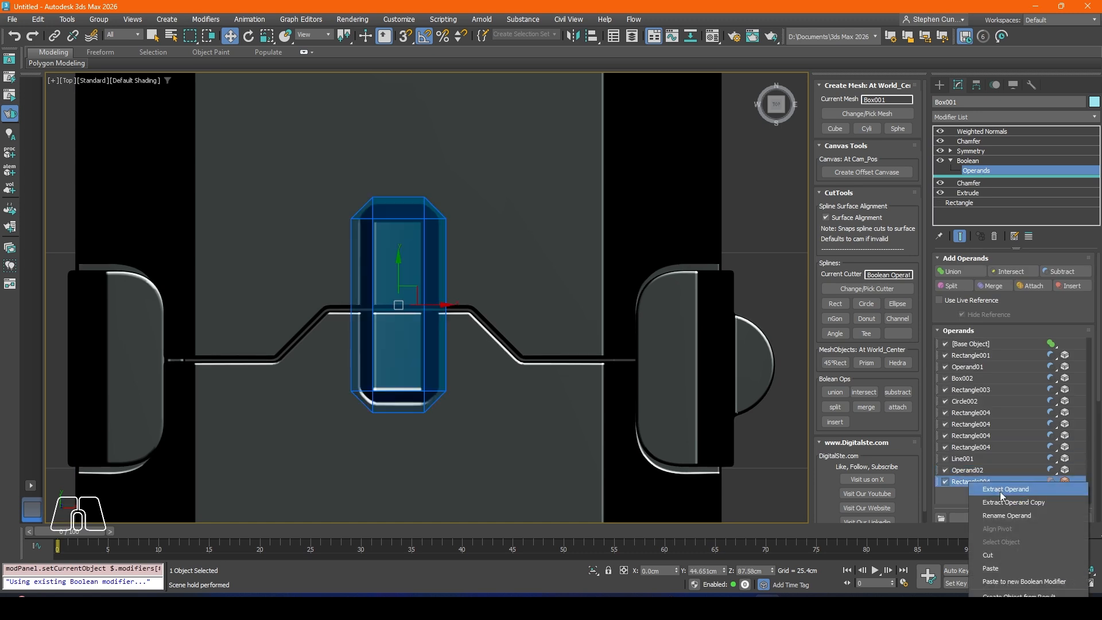
click(999, 504)
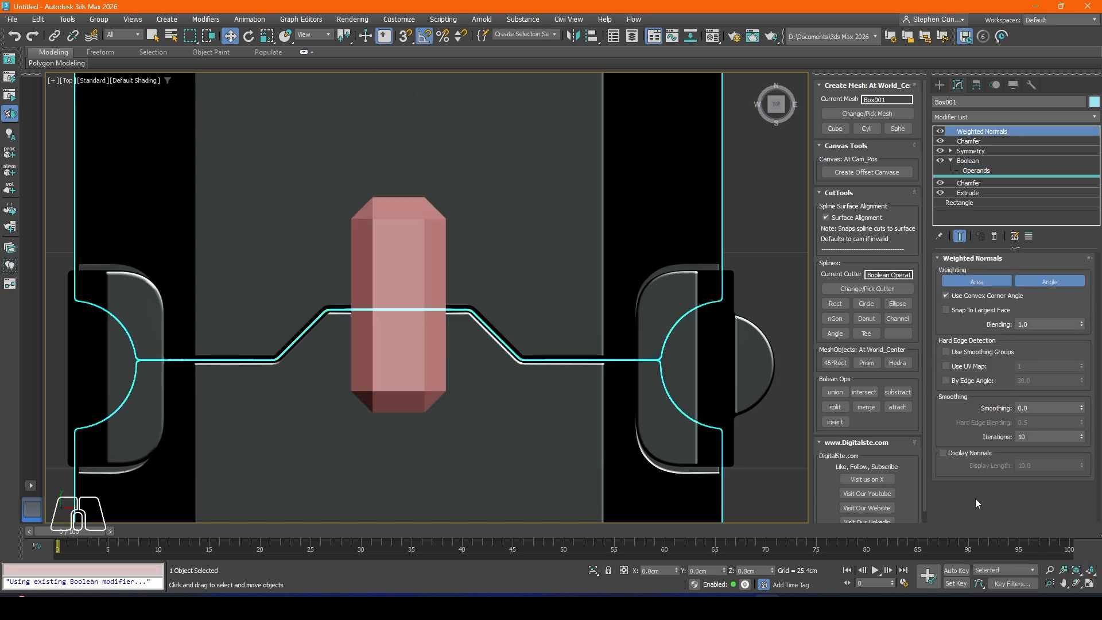
key(p)
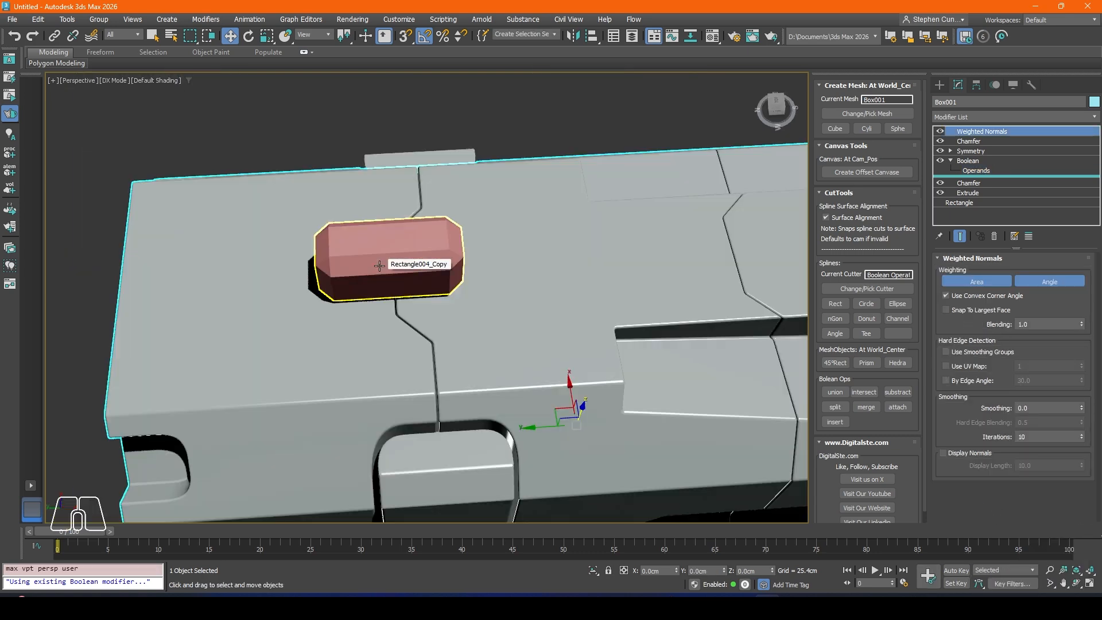
click(398, 258)
Step: Try raising the copied cutter along Z and reducing its rectangle width to about 10.505 cm, and undo both changes
scroll(345, 280, down, 3)
alt+middle_drag(345, 281, 375, 269)
scroll(376, 269, up, 5)
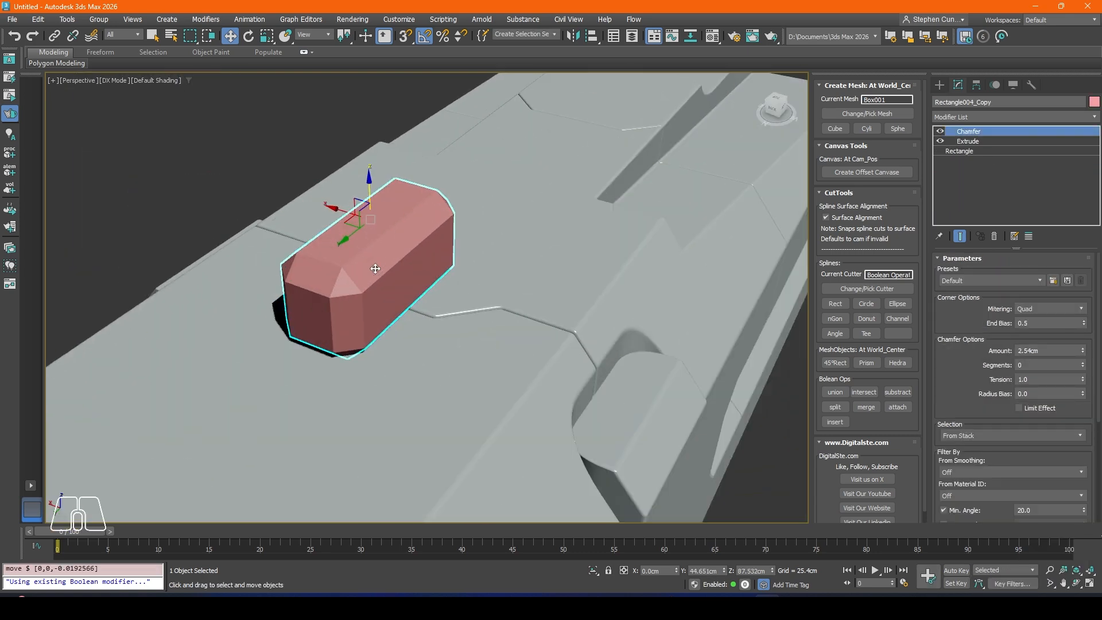
drag(370, 192, 370, 129)
key(ctrl+z)
alt+middle_drag(381, 307, 355, 281)
click(972, 151)
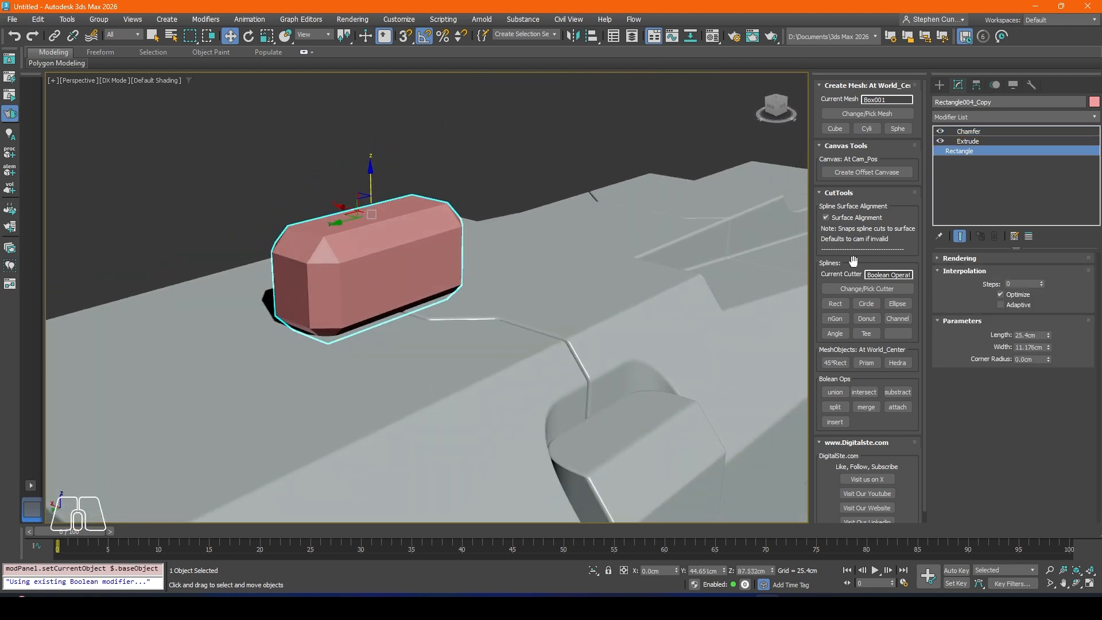
drag(1050, 336, 1049, 345)
key(ctrl+z)
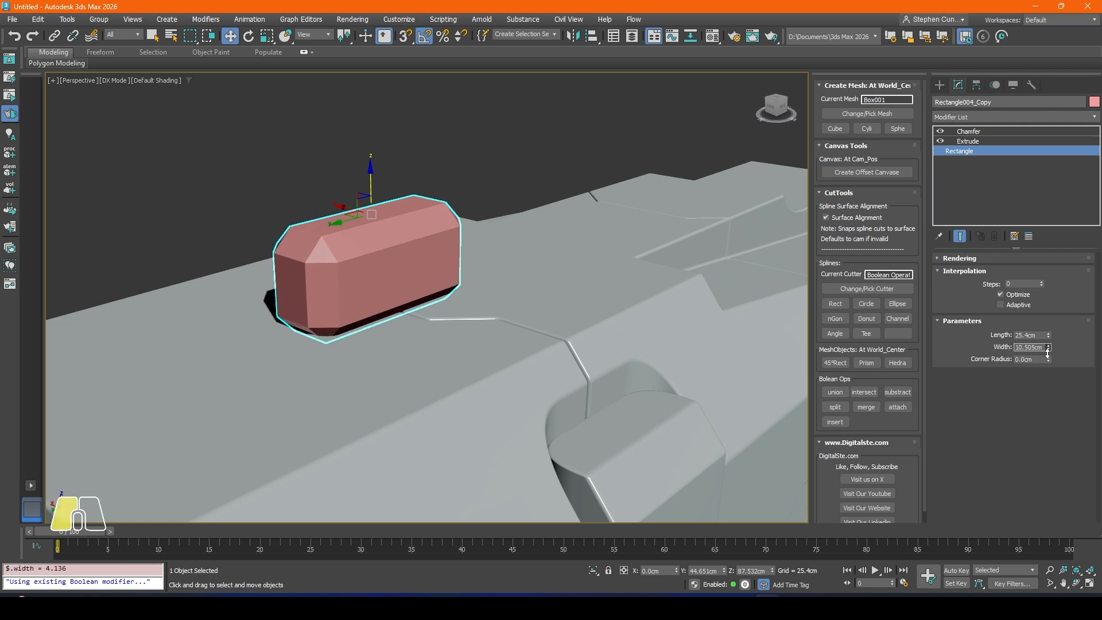
Step: Set the copied cutter's Extrude amount to -7.62 cm
click(973, 141)
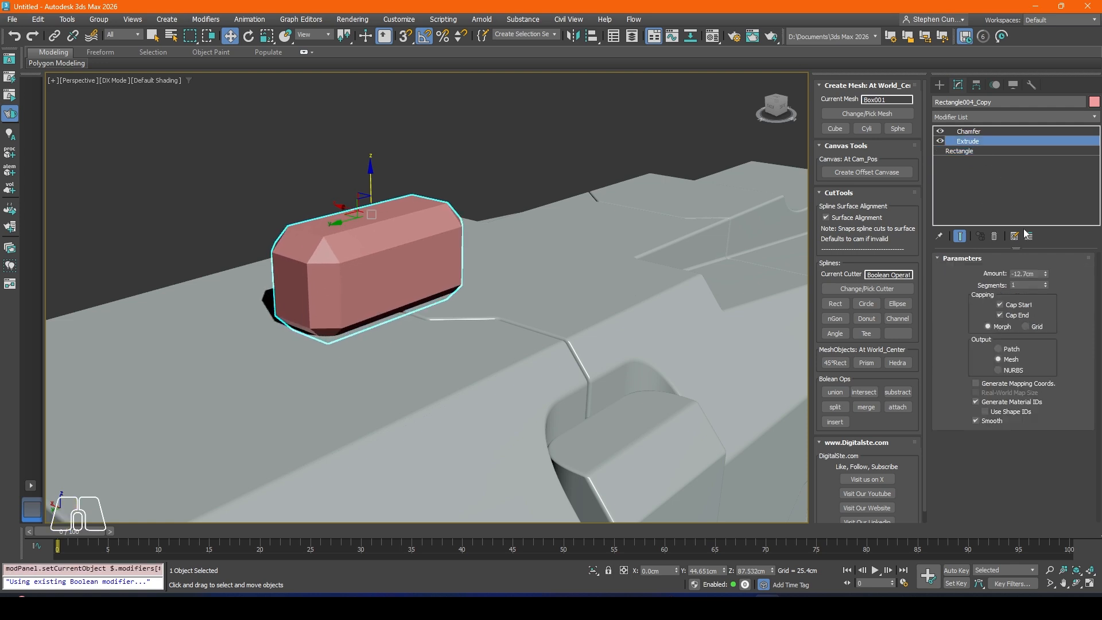
click(1045, 271)
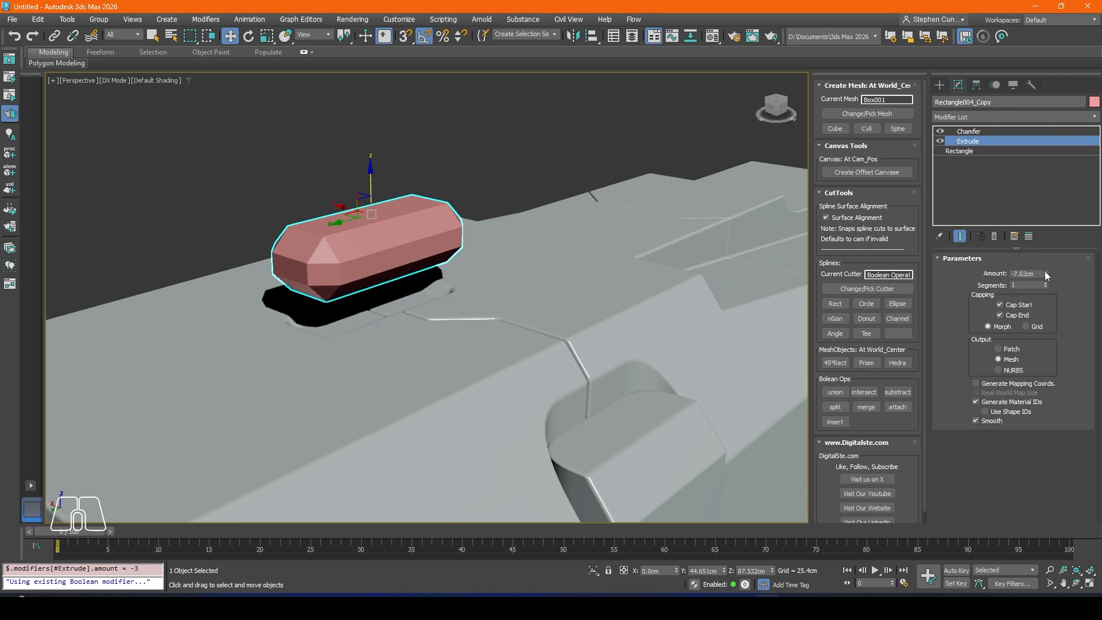
middle_drag(309, 241, 334, 237)
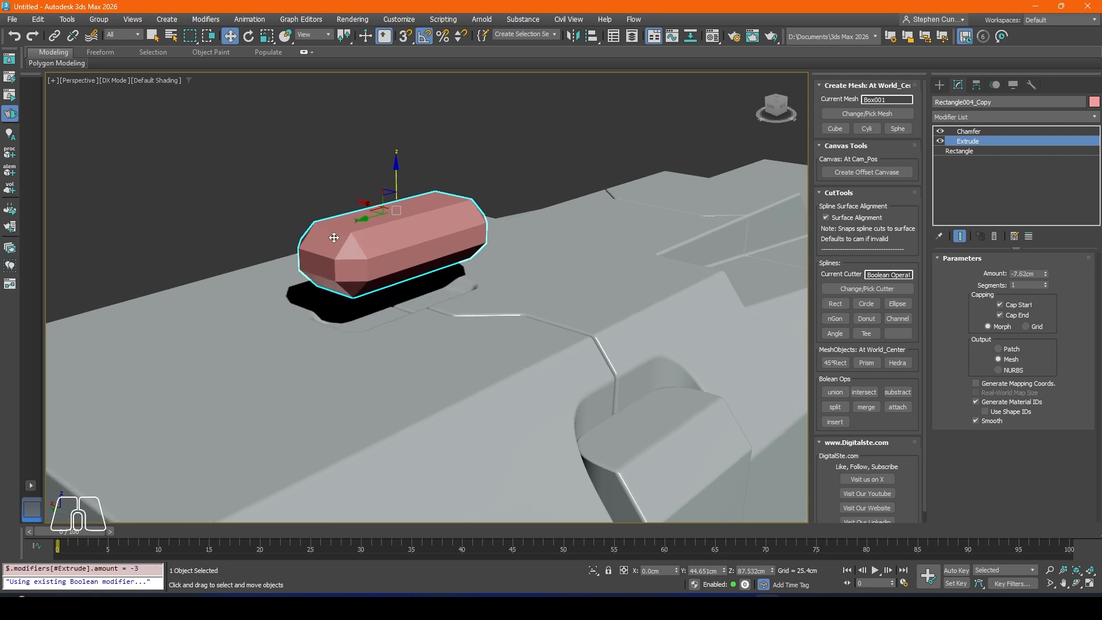
Step: Lower the copied cutter along Z into the top seam recess, to about Z 79.17 cm
click(968, 132)
scroll(392, 242, up, 2)
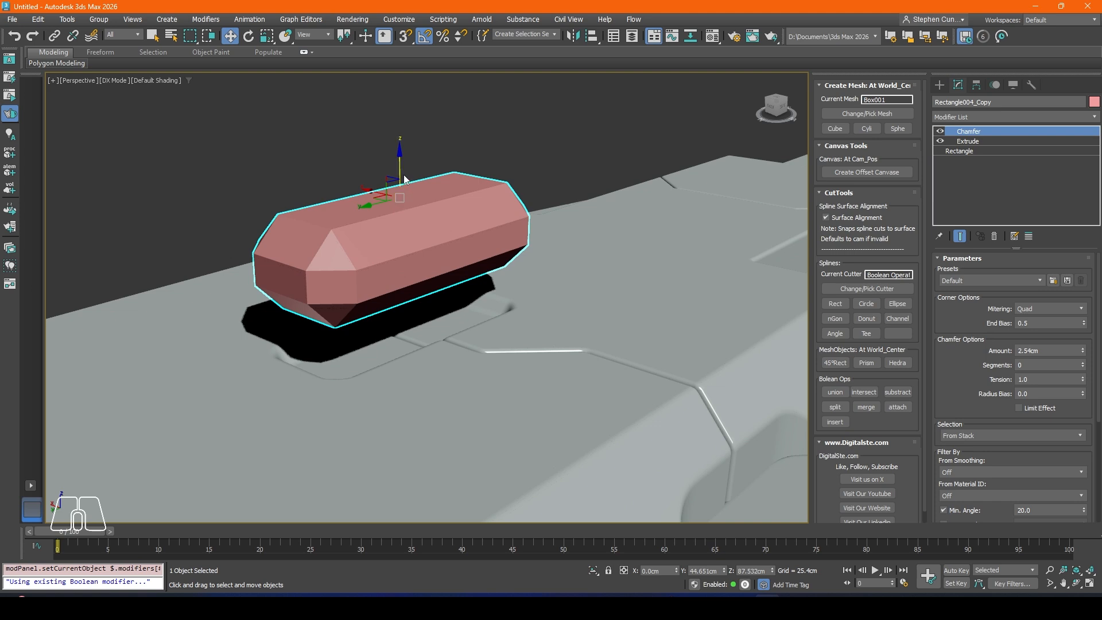
drag(399, 175, 398, 261)
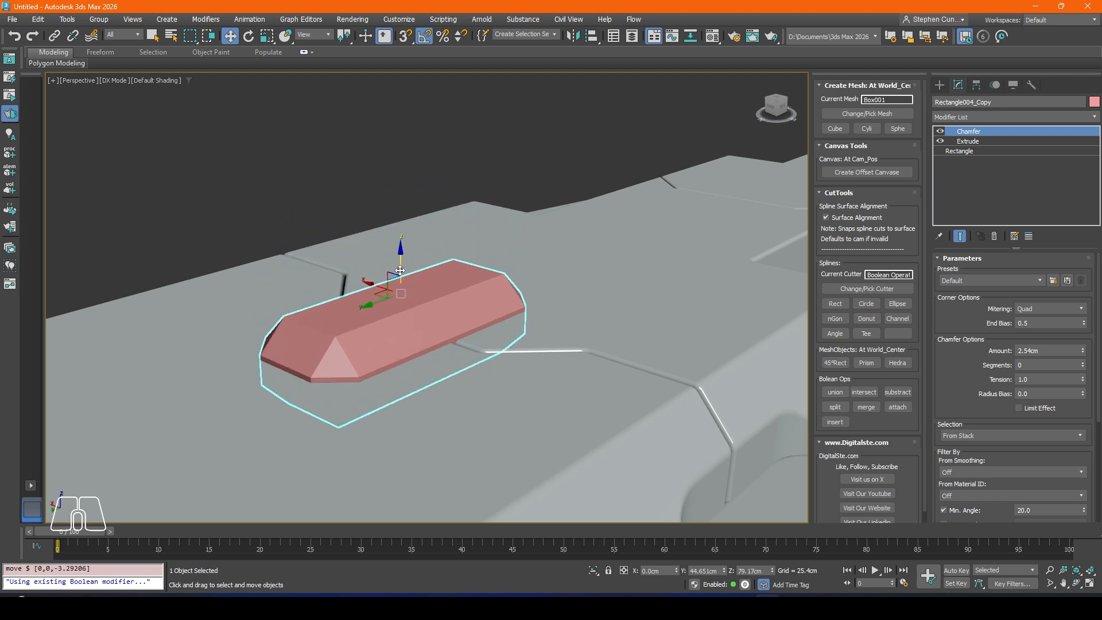
alt+middle_drag(401, 270, 407, 309)
Step: Scale the copied cutter uniformly to about 82.45 percent so it fits inside the recess
click(267, 35)
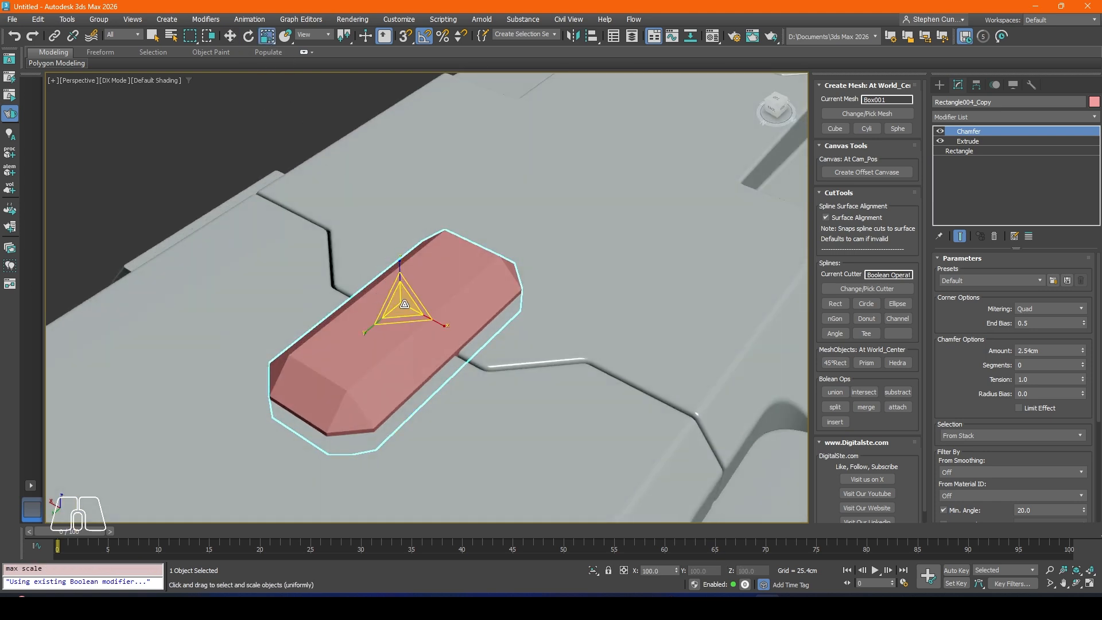
mouse_move(401, 310)
mouse_down()
mouse_move(400, 328)
mouse_move(398, 317)
mouse_up()
alt+middle_drag(441, 333, 402, 310)
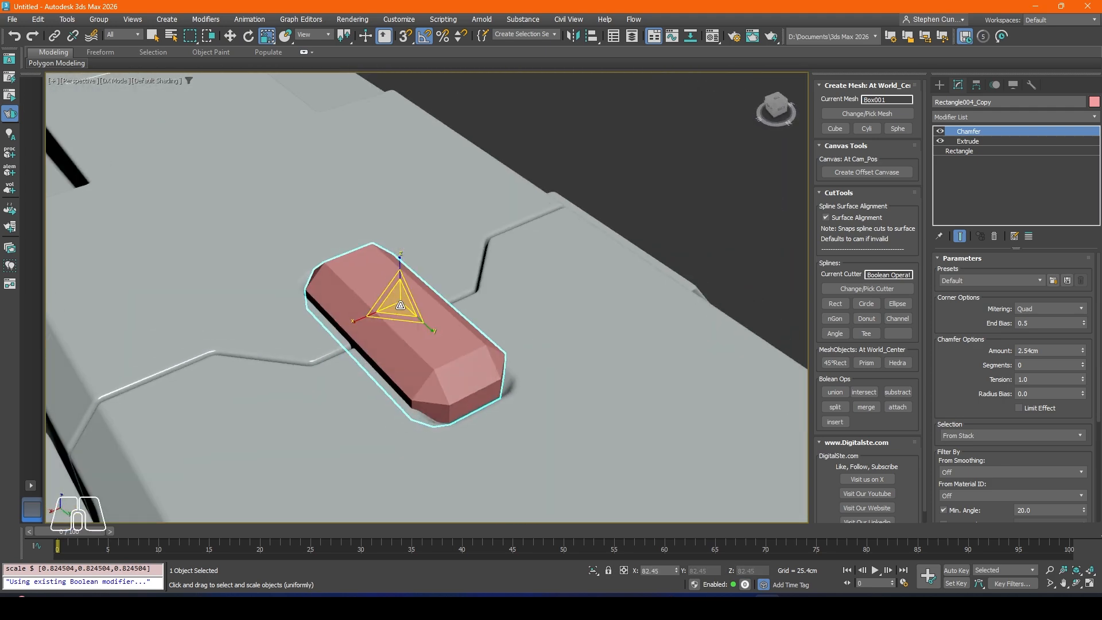
drag(402, 313, 402, 308)
key(ctrl+z)
alt+middle_drag(403, 308, 415, 396)
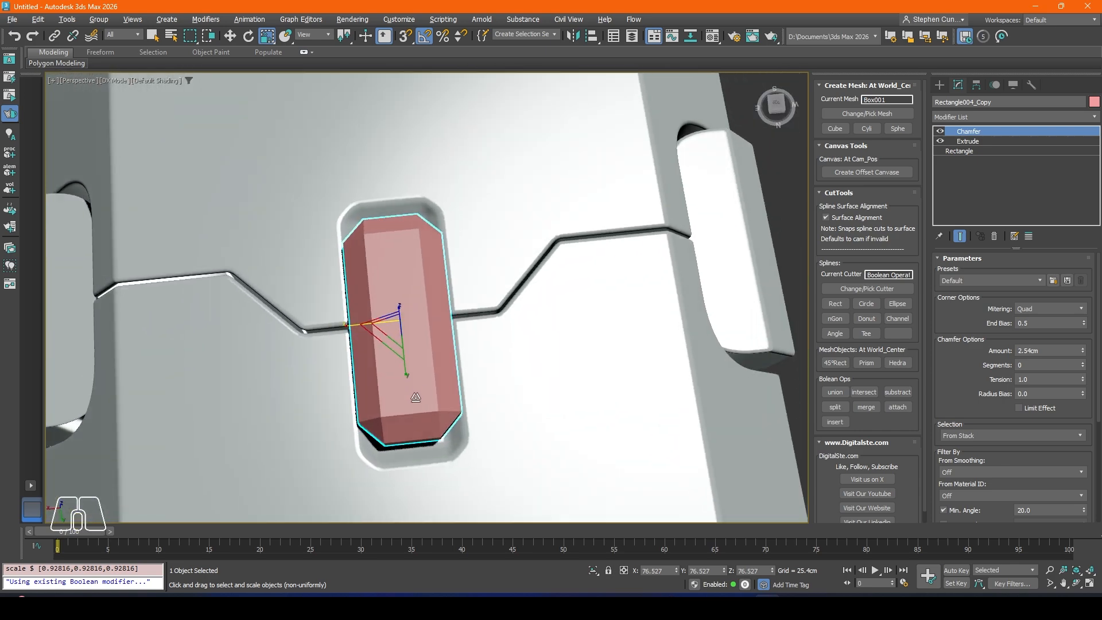
Step: Set the insert's base rectangle to about 26.416 cm long and 9.276 cm wide
click(970, 141)
click(986, 188)
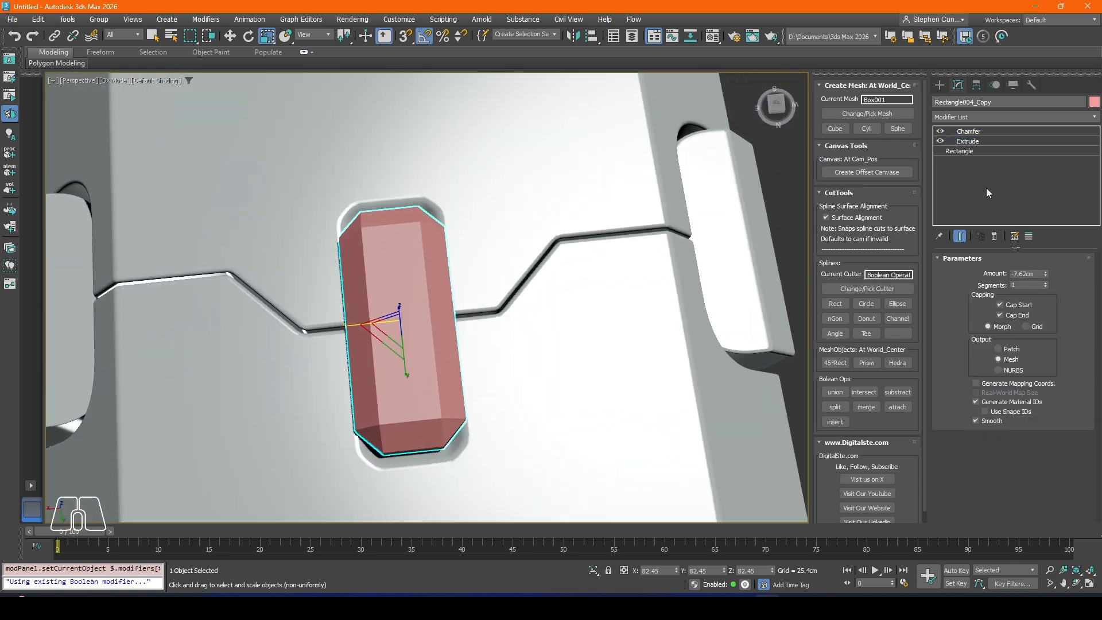
click(968, 153)
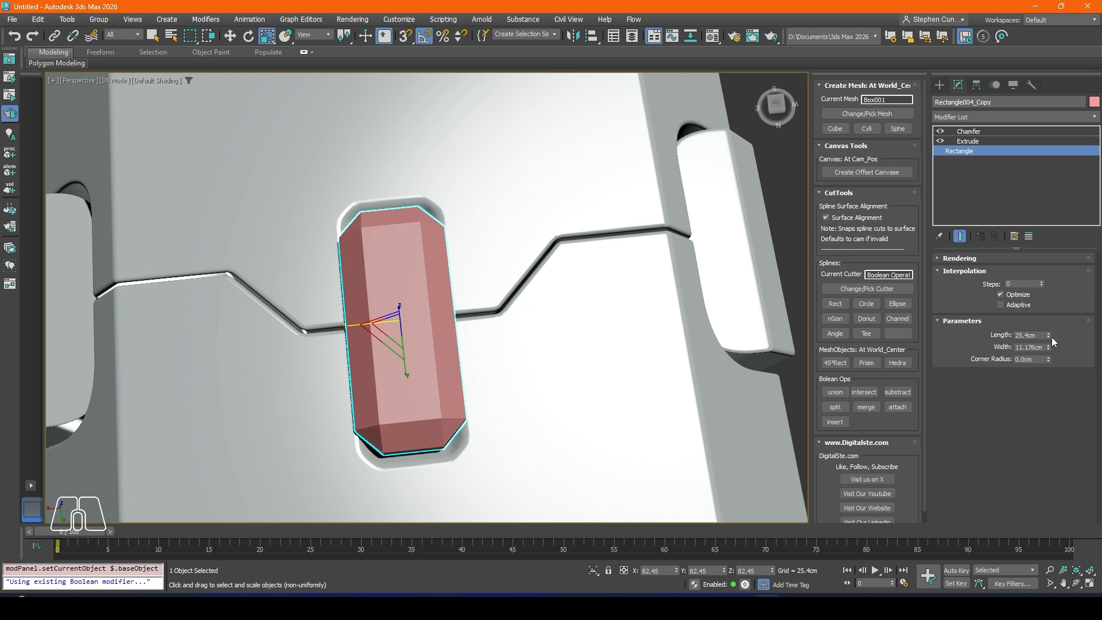
drag(1049, 336, 1048, 359)
alt+middle_drag(583, 351, 637, 287)
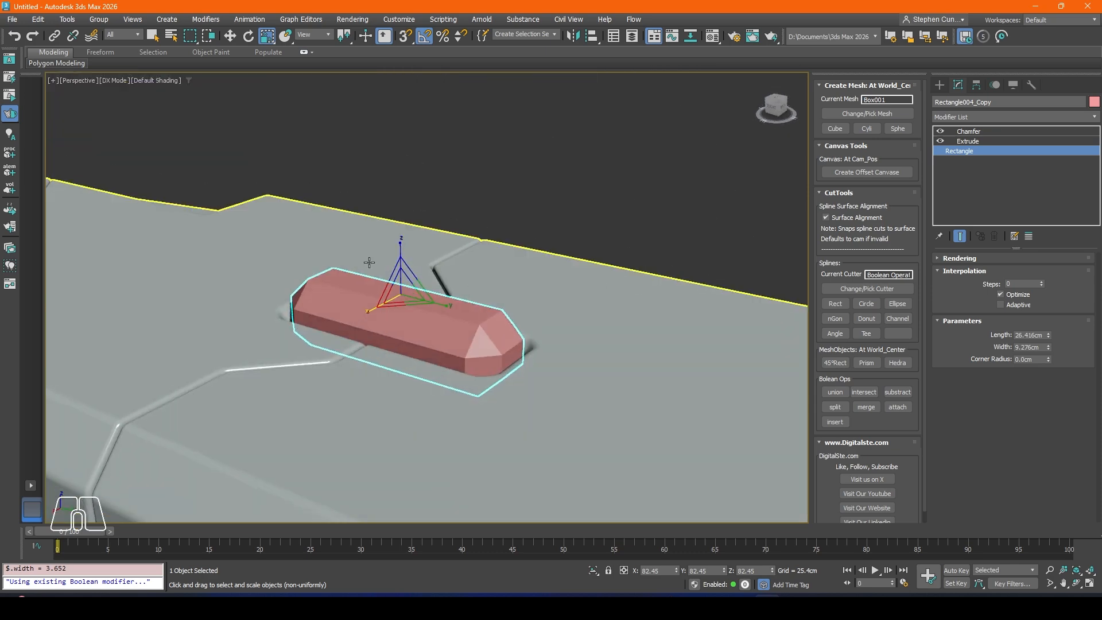
Step: Lower the insert to about Z 78.057 cm and display edged faces to check its fit in the recess
click(237, 37)
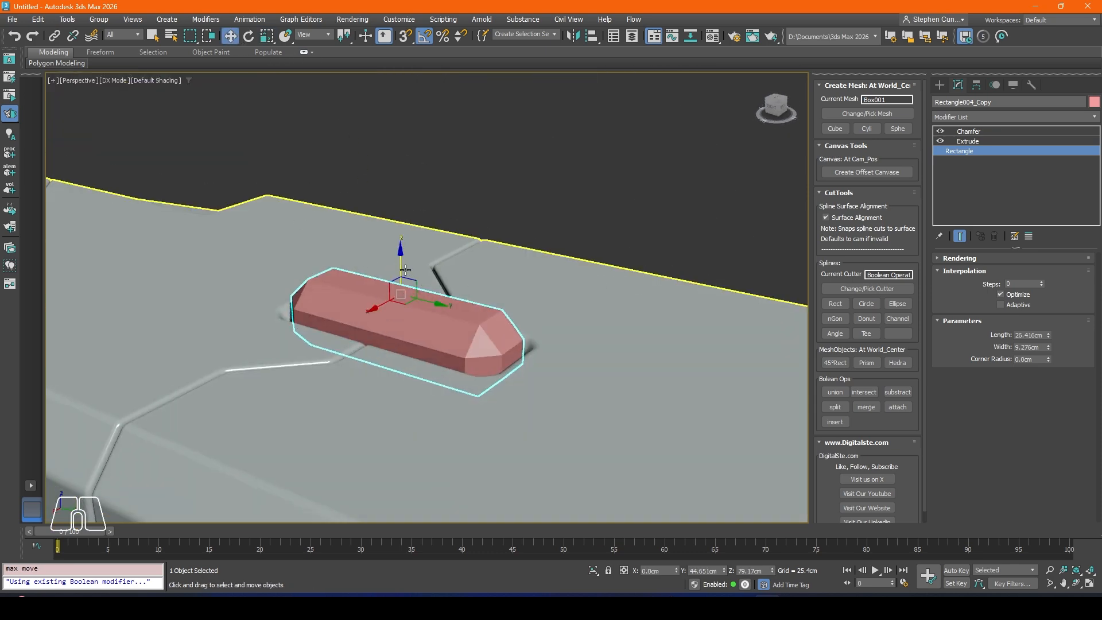
drag(407, 274, 408, 284)
alt+middle_drag(408, 284, 377, 365)
key(F4)
scroll(394, 364, down, 5)
alt+middle_drag(482, 357, 371, 344)
scroll(403, 345, up, 7)
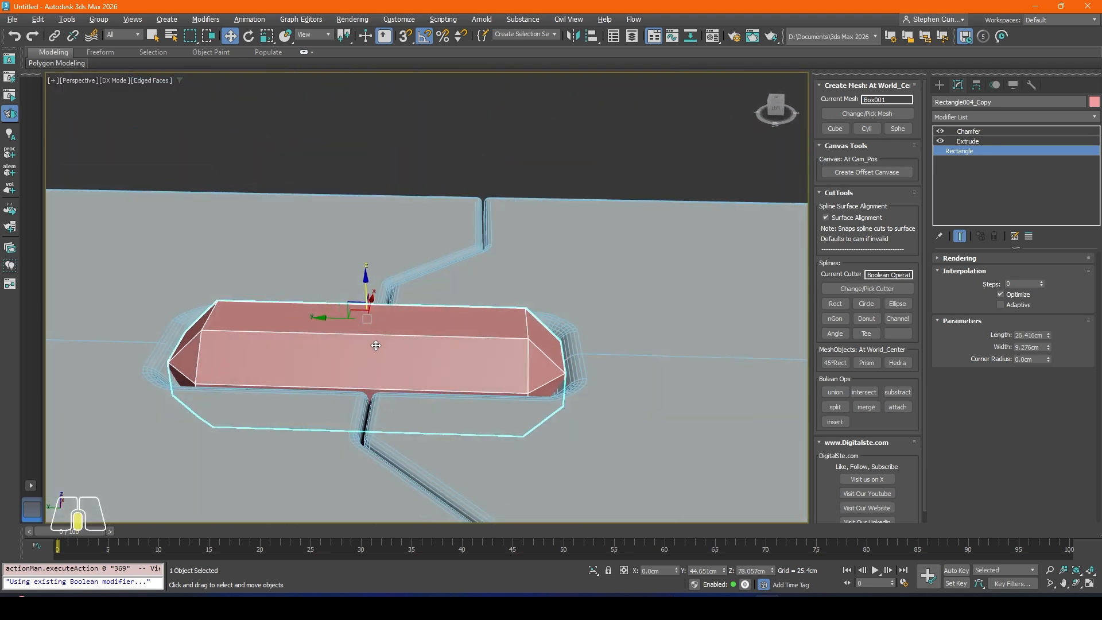
Step: Scale the insert uniformly down to about 80.125 percent and keep it selected
click(268, 36)
alt+middle_drag(290, 219, 364, 332)
drag(363, 332, 364, 333)
alt+middle_drag(364, 332, 390, 296)
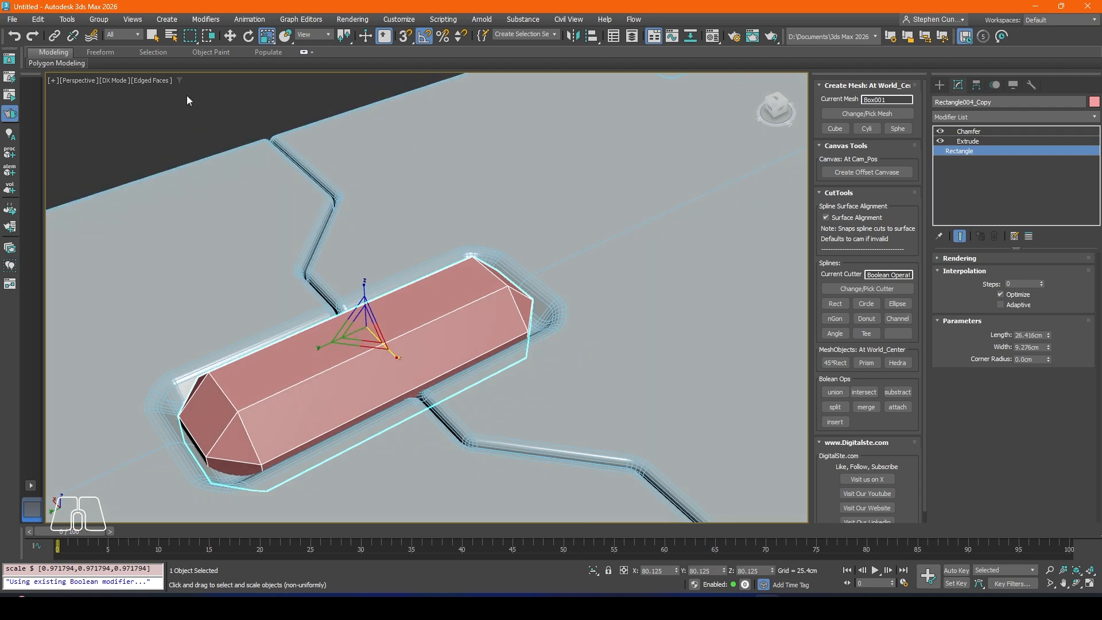
click(189, 100)
click(362, 371)
alt+middle_drag(362, 371, 370, 361)
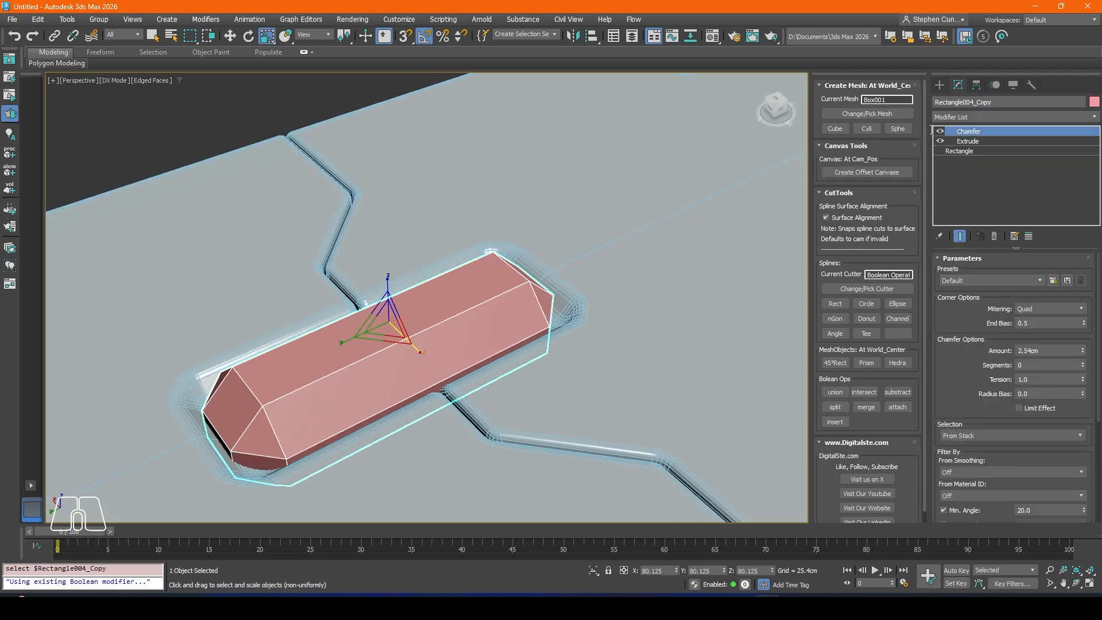
Step: Add a second Chamfer modifier to the insert with amount 0.203 cm and 2 segments
click(948, 115)
text(c)
key(Return)
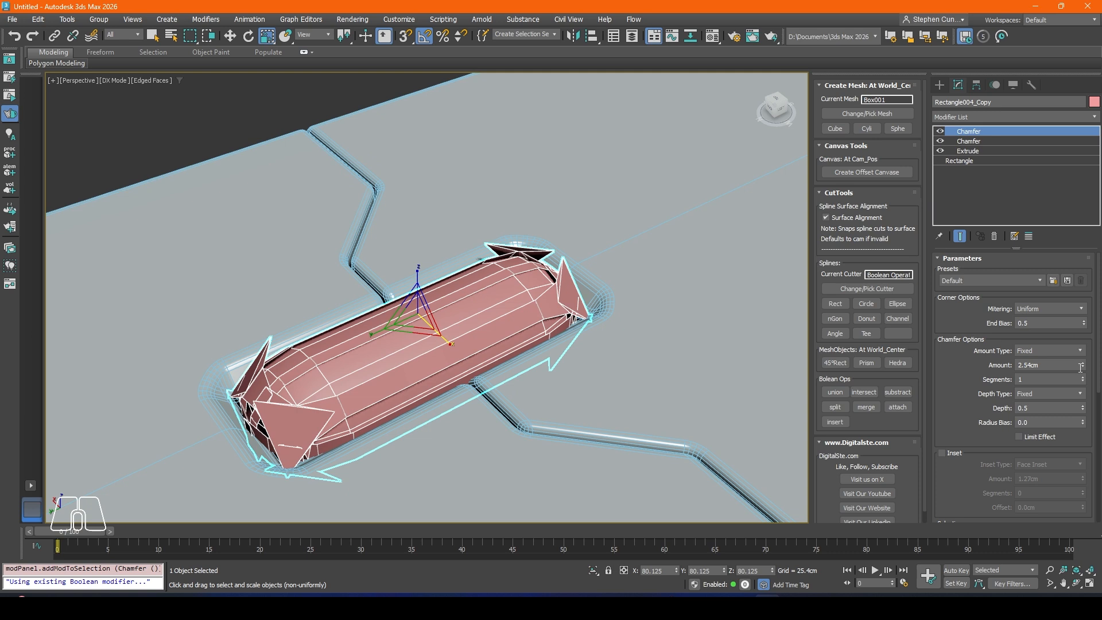
drag(1082, 368, 1089, 417)
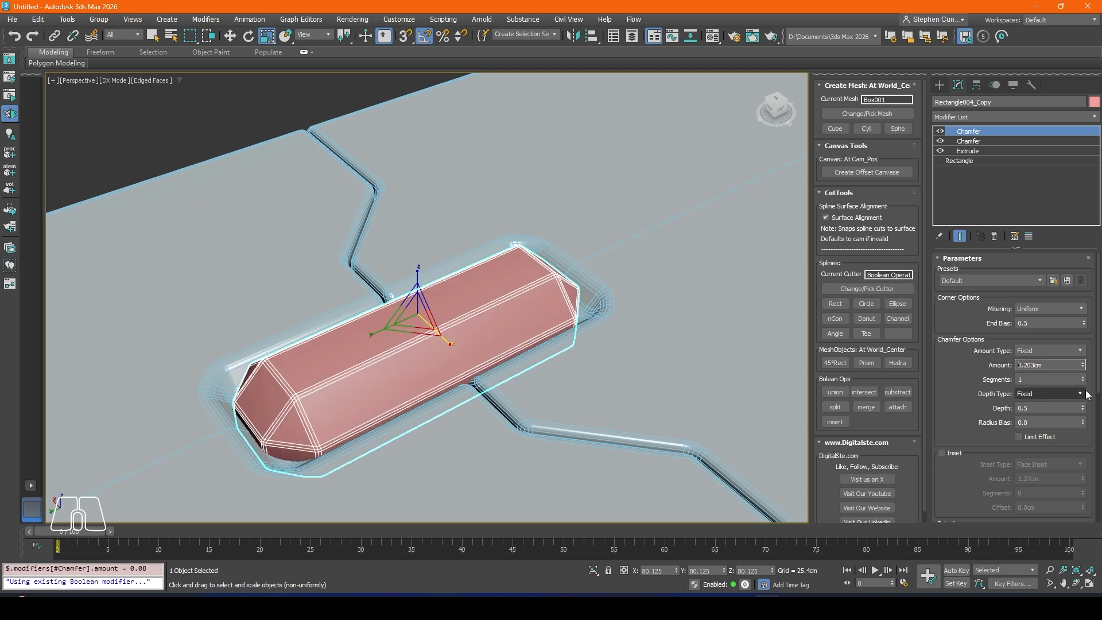
click(1083, 378)
Step: Assign the PBR_Swift_Cut_Matt2 material to the insert and turn off the edged-faces display
click(208, 149)
middle_drag(208, 149, 263, 149)
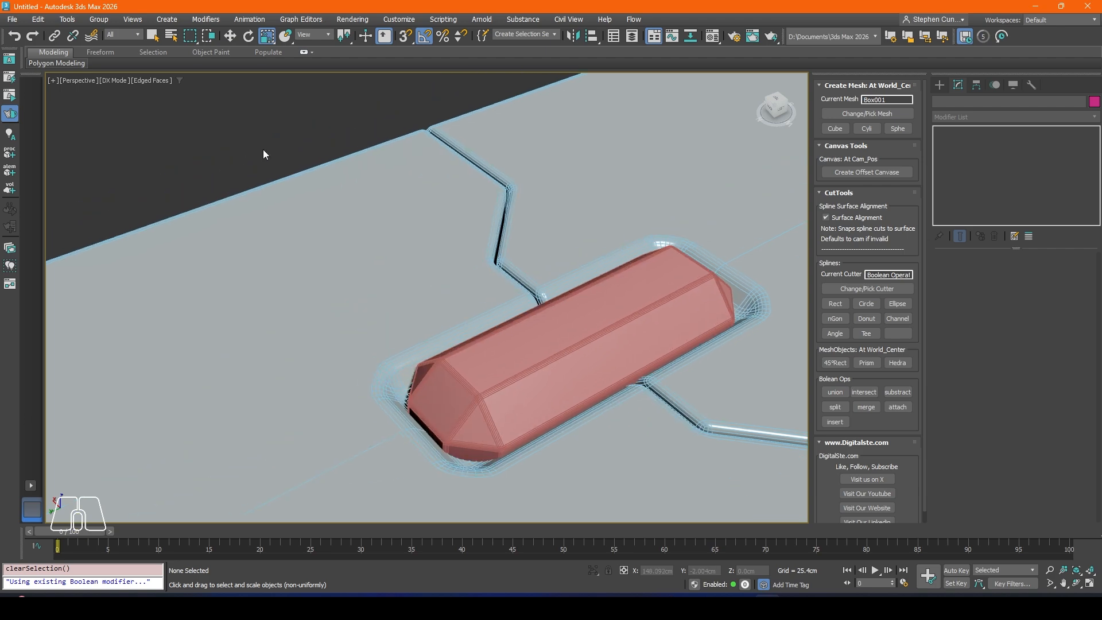
key(m)
drag(386, 134, 641, 285)
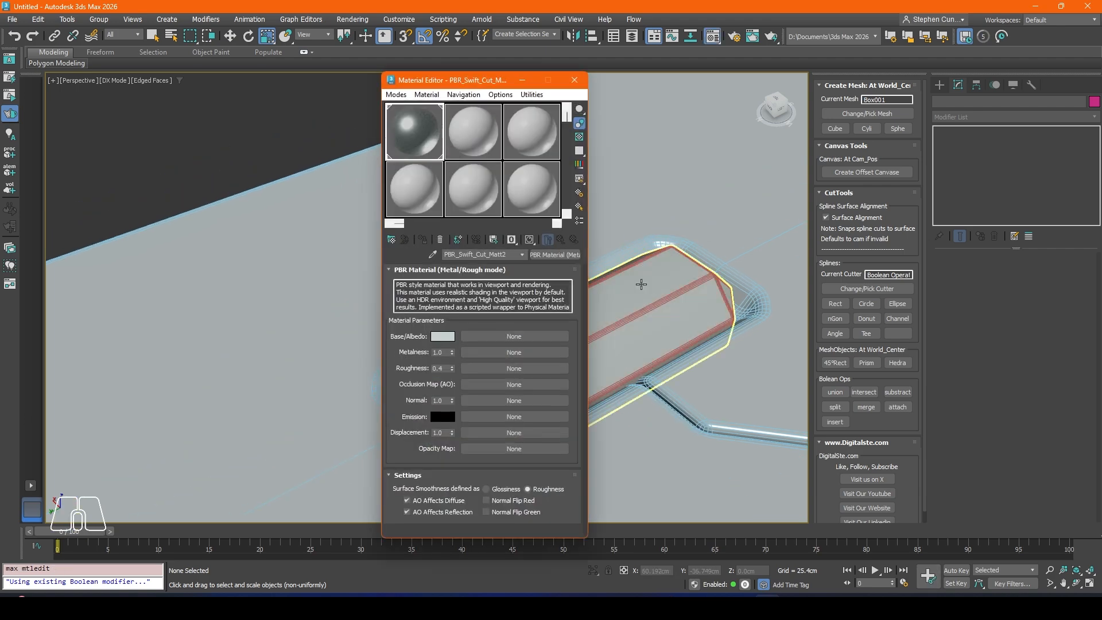
click(574, 80)
scroll(445, 226, down, 3)
mouse_move(444, 227)
middle_down()
mouse_move(350, 245)
mouse_move(453, 310)
mouse_move(411, 287)
mouse_move(463, 273)
mouse_move(541, 319)
mouse_move(521, 320)
middle_up()
key(F4)
scroll(362, 249, down, 6)
scroll(422, 252, up, 5)
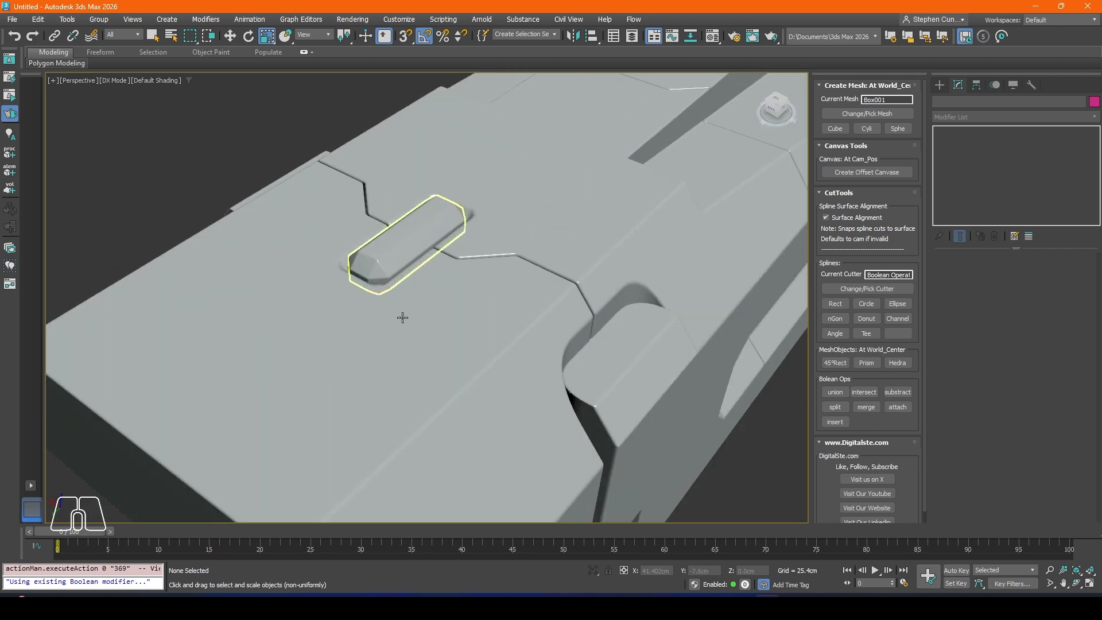
Step: Sink the insert slightly deeper into the recess, to about Z 77.284 cm
click(423, 236)
mouse_move(423, 236)
alt+middle_down()
mouse_move(436, 284)
mouse_move(445, 265)
mouse_move(443, 283)
mouse_move(422, 267)
mouse_move(425, 227)
alt+middle_up()
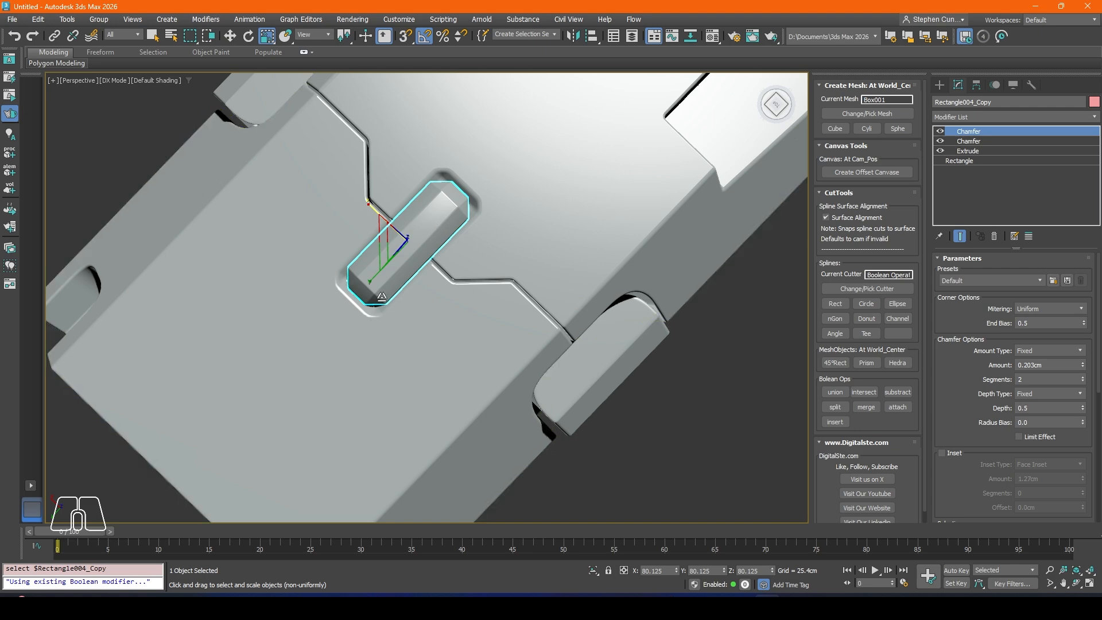
alt+middle_drag(370, 286, 376, 224)
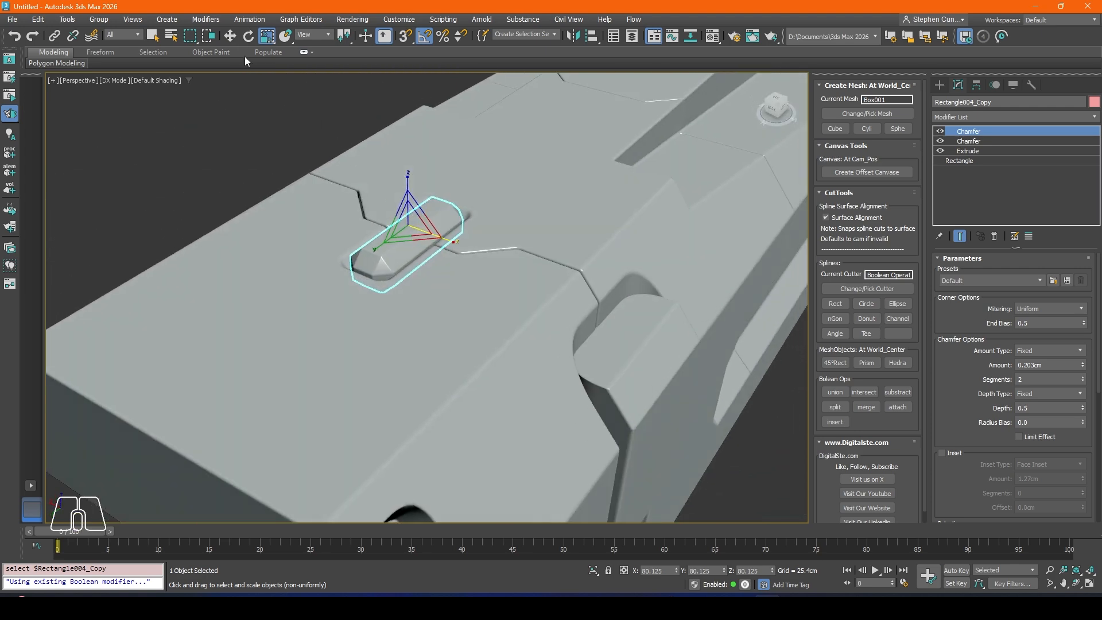
click(231, 37)
drag(408, 189, 408, 174)
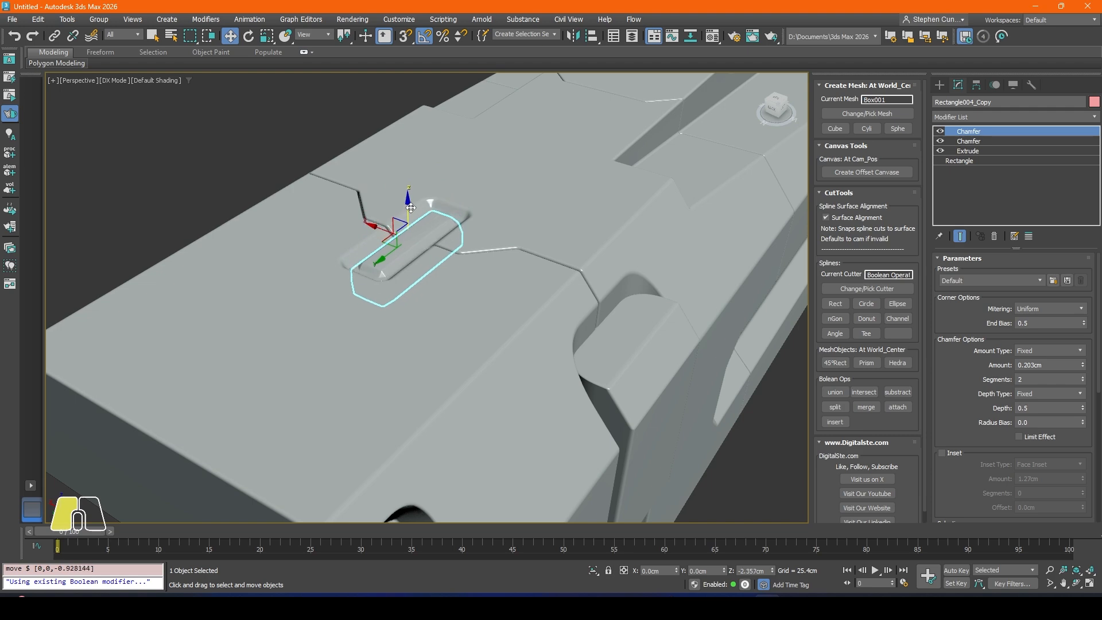
Step: Examine the insert and the whole body from the top, front and side in perspective
click(287, 138)
alt+middle_drag(287, 137, 295, 320)
click(276, 390)
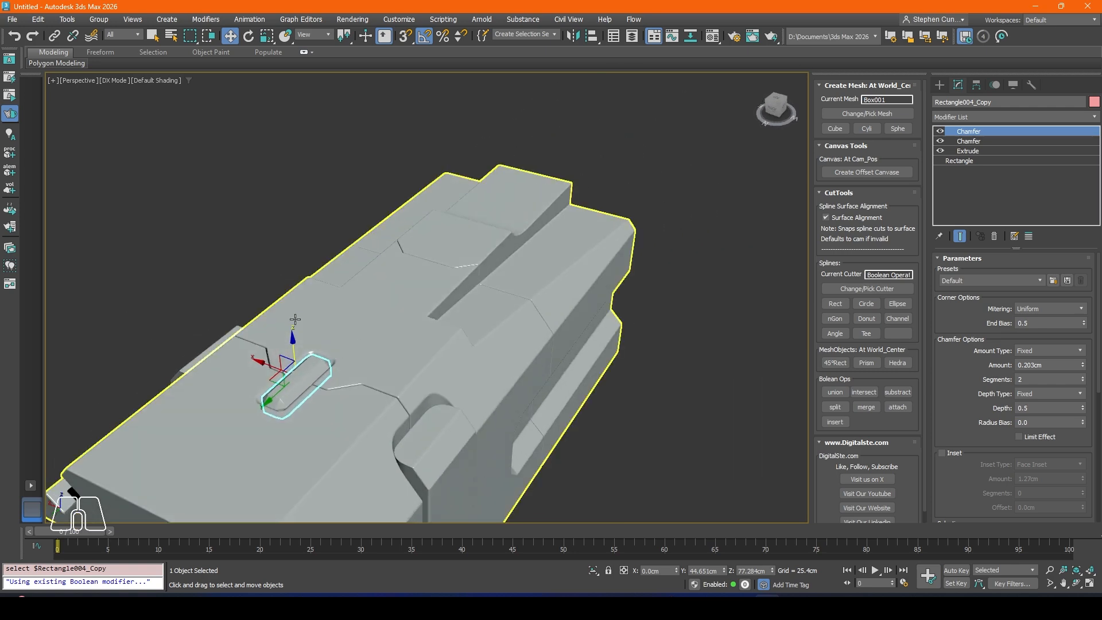
click(218, 246)
alt+middle_drag(218, 245, 410, 325)
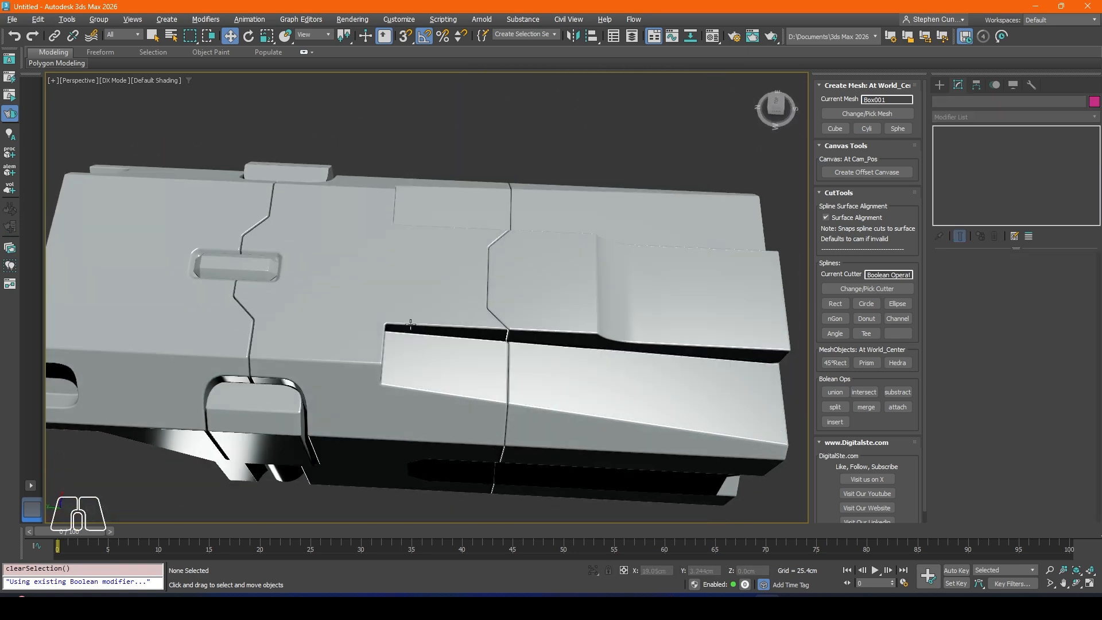
middle_drag(323, 255, 369, 251)
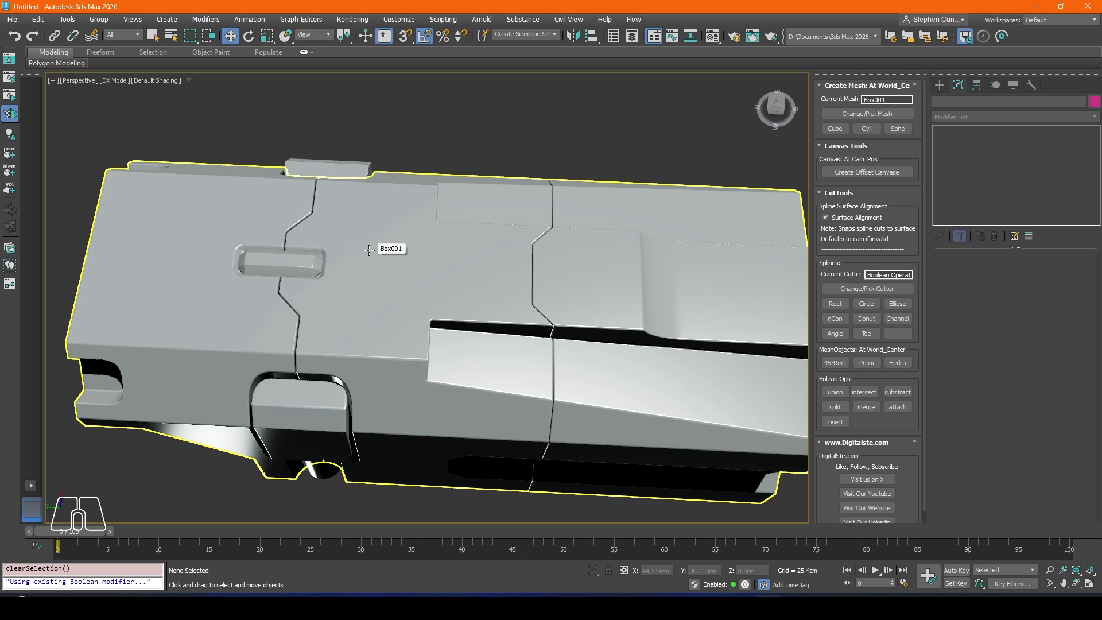
alt+middle_drag(288, 205, 412, 312)
alt+middle_drag(538, 346, 607, 351)
middle_drag(730, 399, 660, 347)
scroll(360, 346, down, 3)
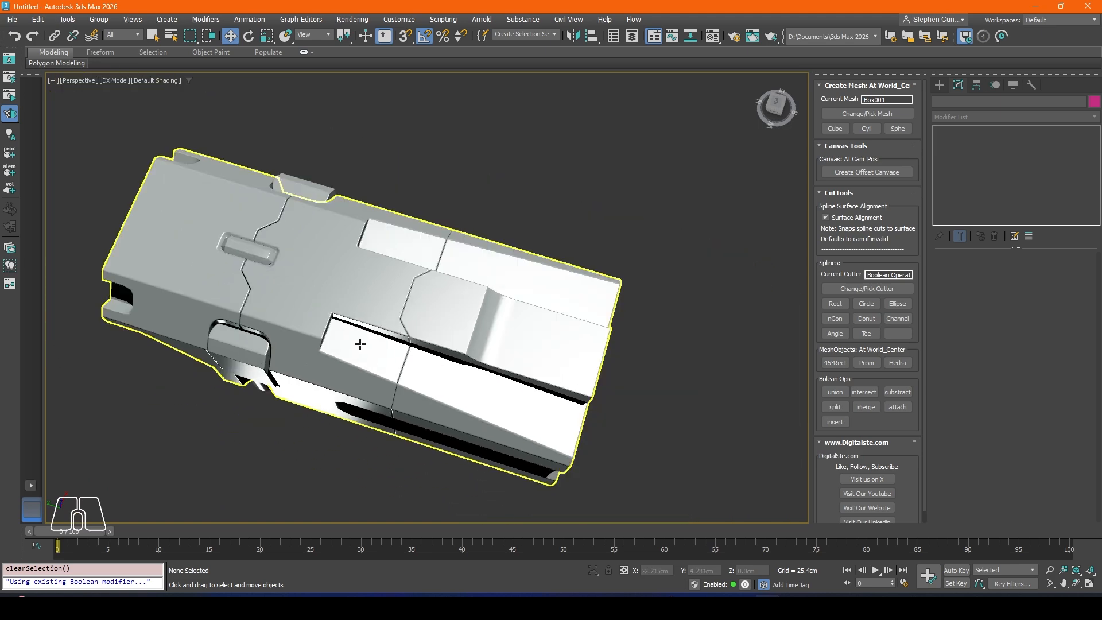
alt+middle_drag(359, 344, 367, 287)
middle_drag(438, 235, 404, 245)
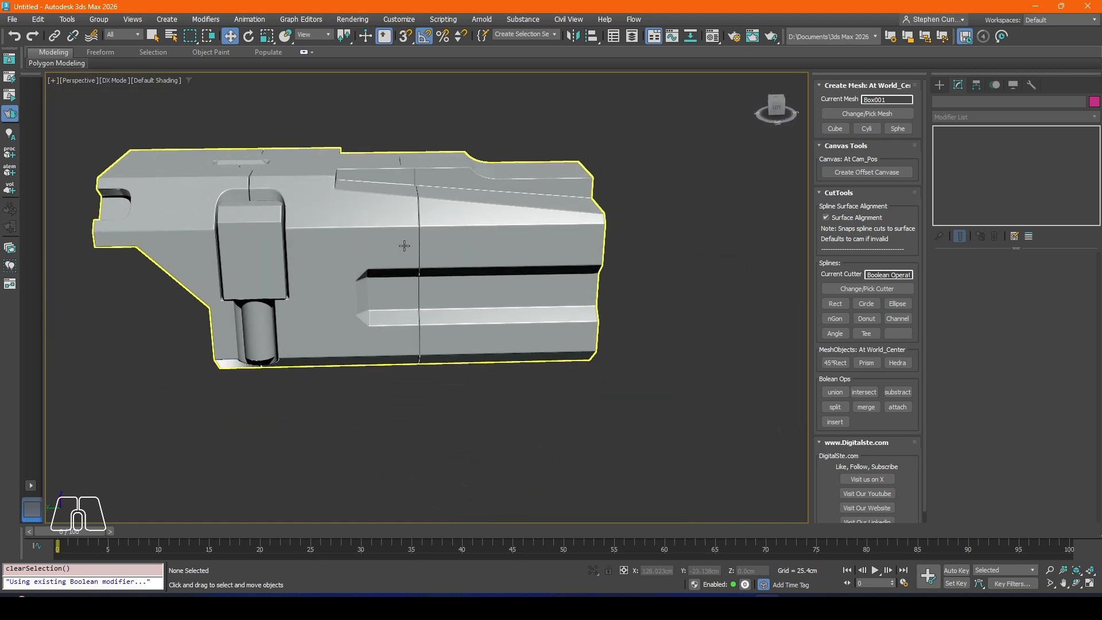
Step: Create a circle cutter in the left view and place it just above the front end of the long side recess
key(l)
middle_drag(364, 320, 426, 285)
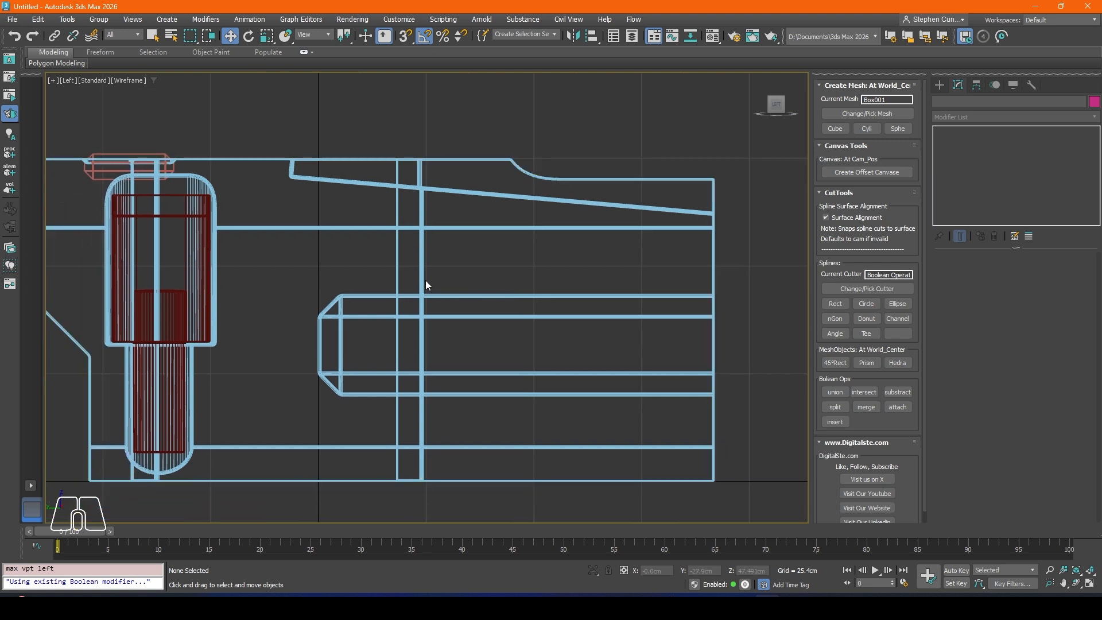
click(870, 305)
drag(426, 297, 380, 249)
key(w)
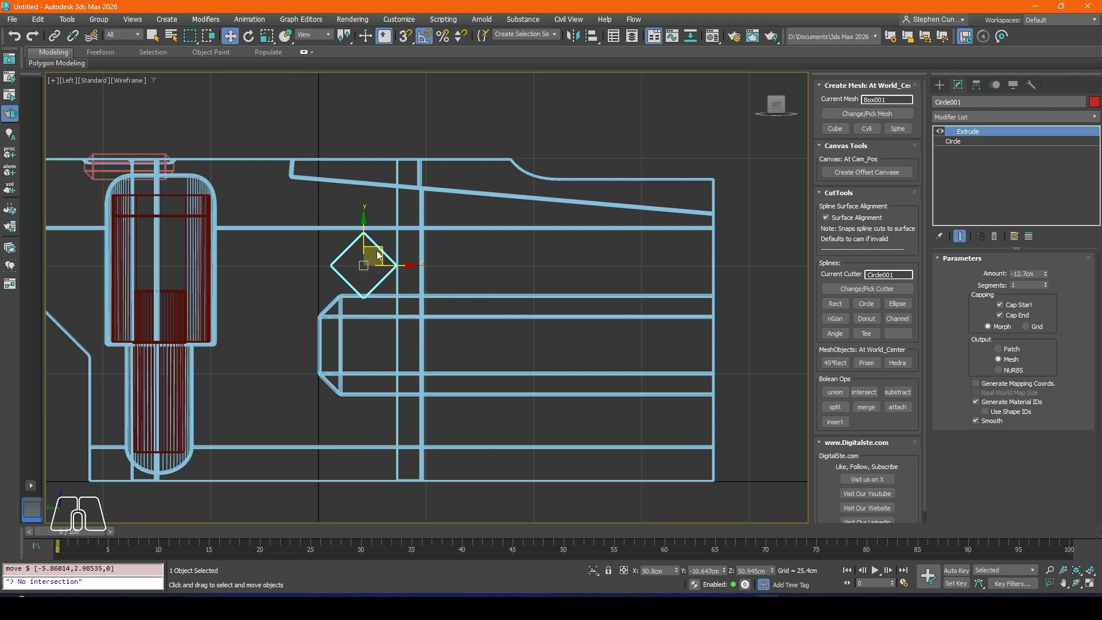
Step: Set the circle cutter's interpolation to 11 steps in the perspective view
key(p)
alt+middle_drag(362, 184, 414, 190)
scroll(381, 192, up, 2)
drag(366, 192, 411, 194)
scroll(411, 195, up, 3)
alt+middle_drag(412, 194, 427, 216)
click(959, 144)
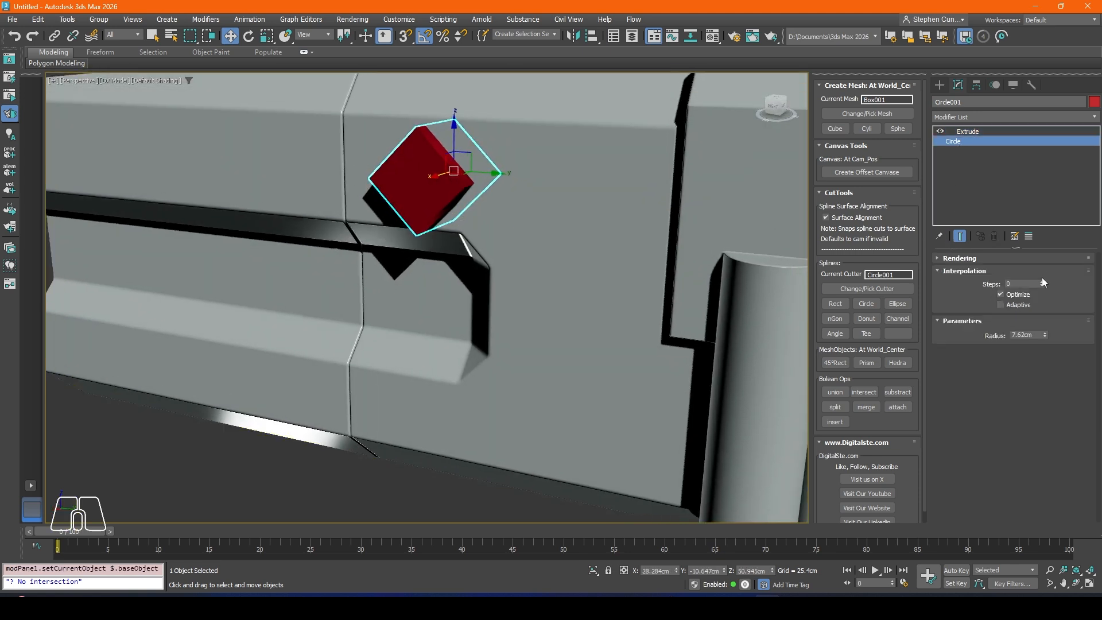
drag(1042, 282, 1042, 276)
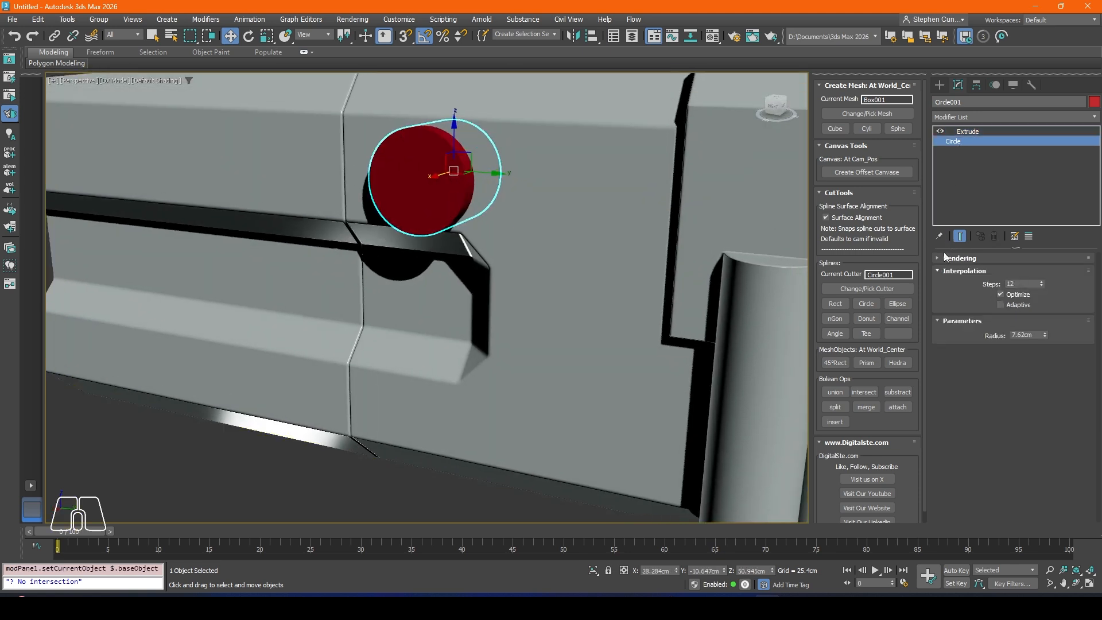
click(1042, 285)
Step: Move the circle cutter beside the vertical side seam, to about Y -15.228 cm and Z 52.064 cm
drag(472, 178, 553, 209)
alt+middle_drag(553, 209, 576, 165)
drag(547, 164, 555, 175)
scroll(498, 262, down, 5)
alt+middle_drag(498, 262, 487, 231)
scroll(507, 247, up, 5)
key(ctrl+z)
drag(507, 225, 350, 187)
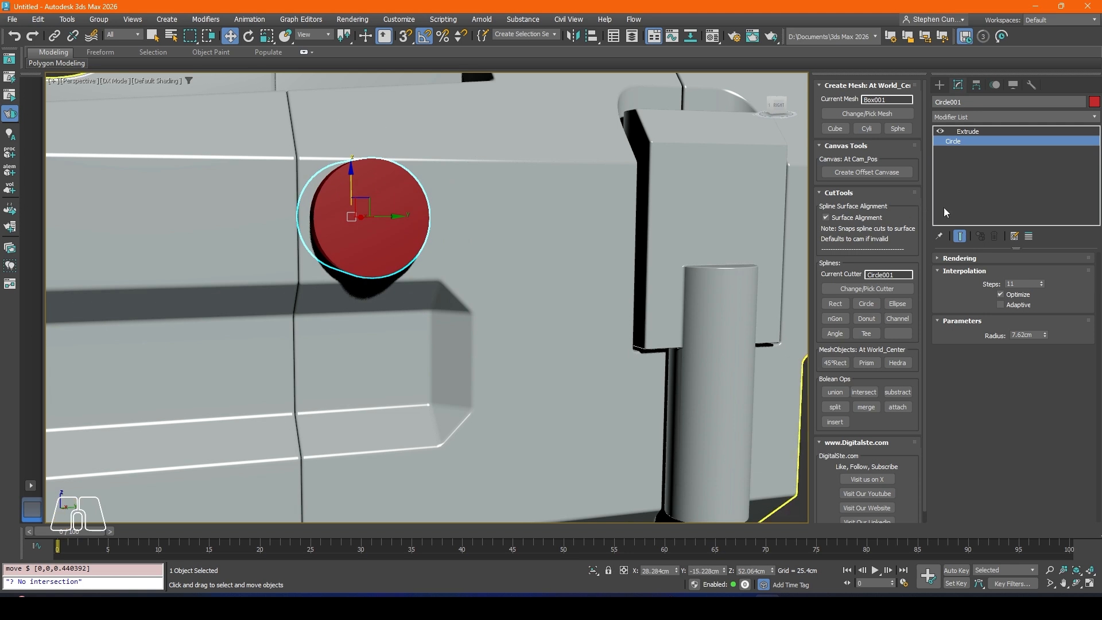
Step: Set the circle's radius to 2.896 cm and move the cutter closer to the seam, to about Y -18.667 cm
drag(1045, 338, 1048, 376)
drag(388, 216, 362, 216)
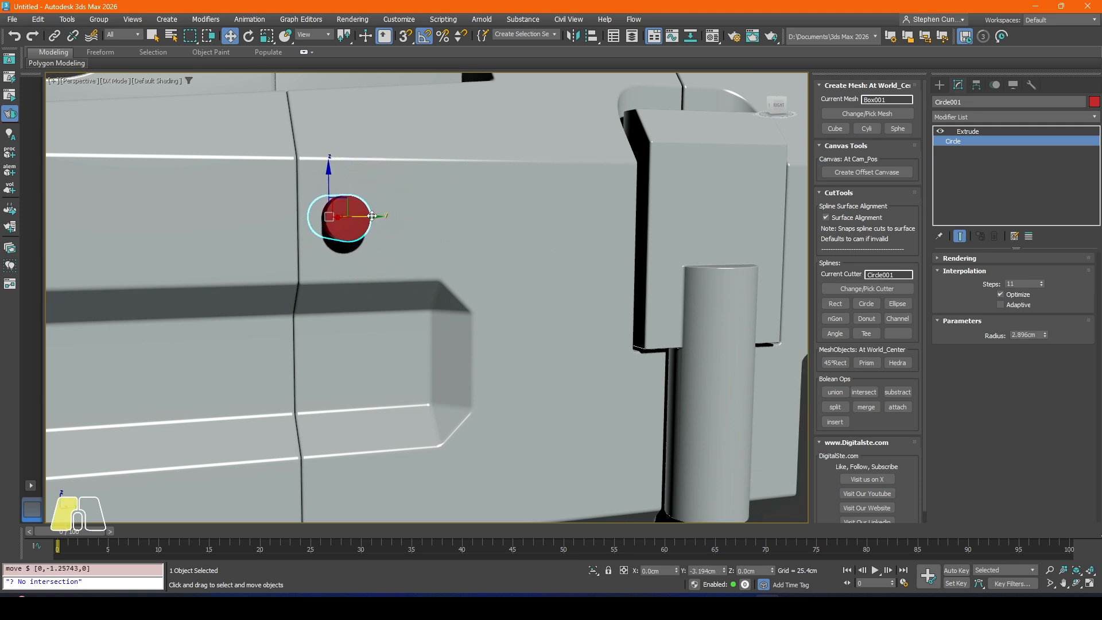
alt+middle_drag(361, 217, 342, 226)
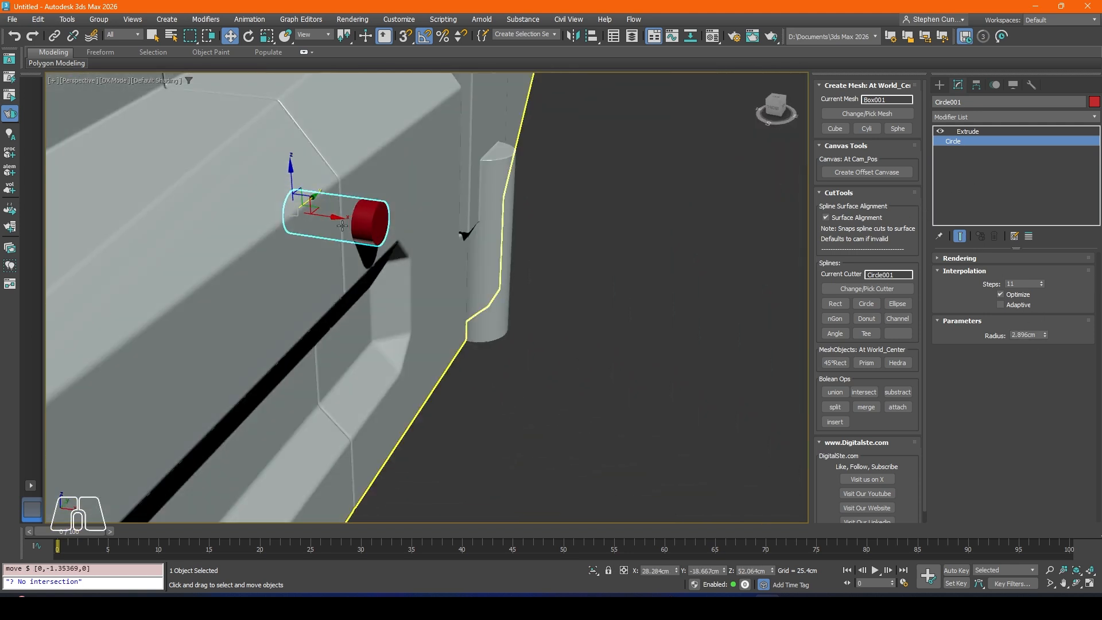
Step: Set the circle cutter's Extrude amount to -2.54 cm and move it out along X to about 36.944 cm
click(968, 131)
drag(1047, 273, 1047, 255)
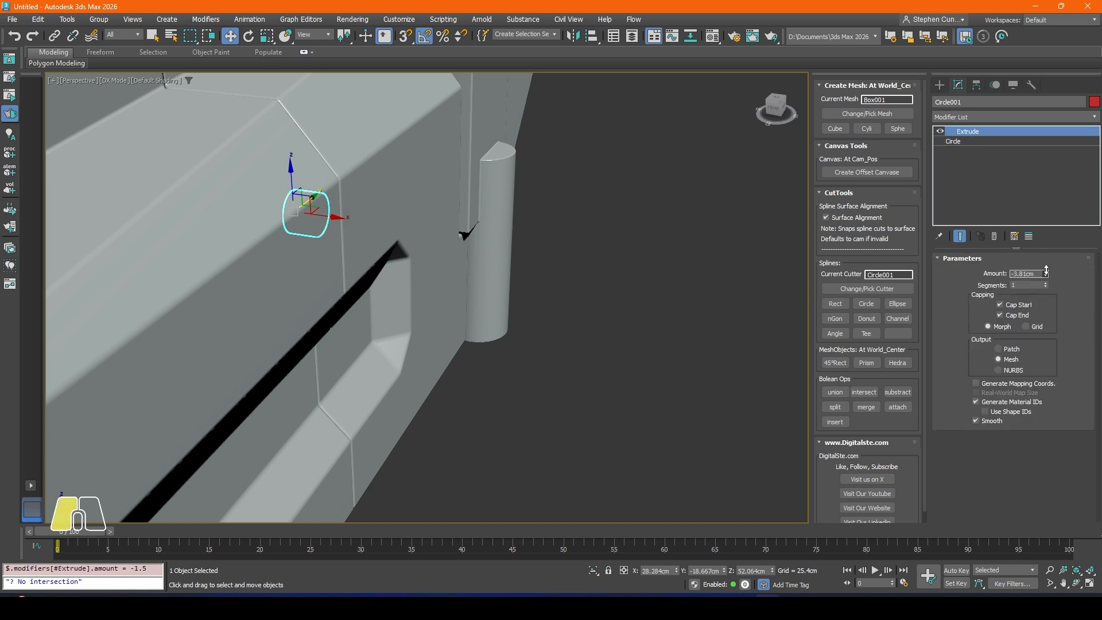
drag(329, 218, 373, 221)
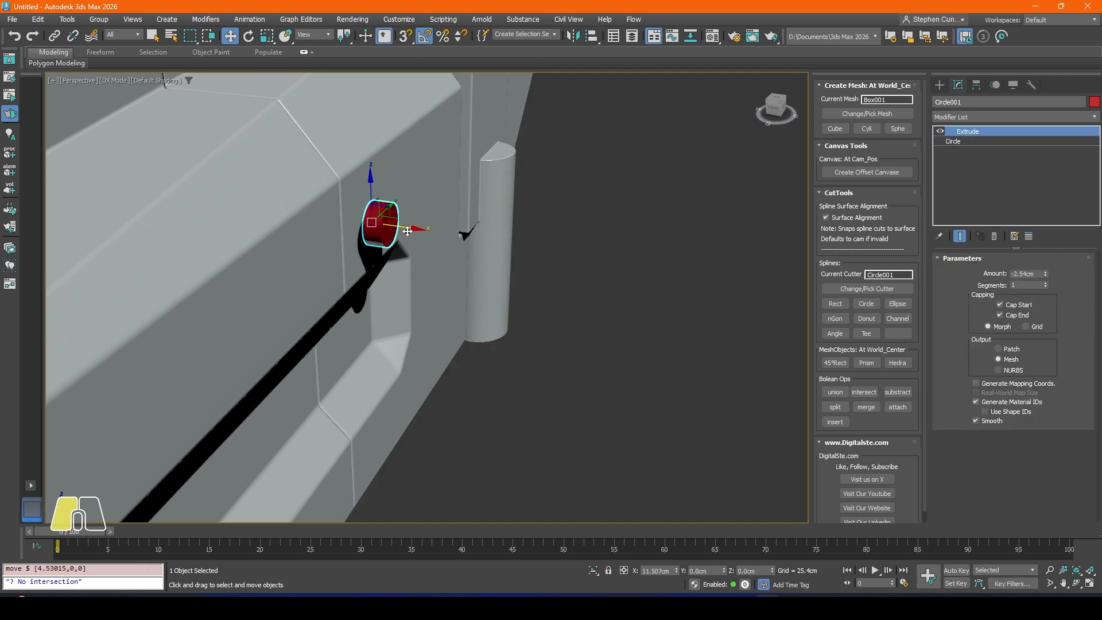
scroll(373, 223, up, 5)
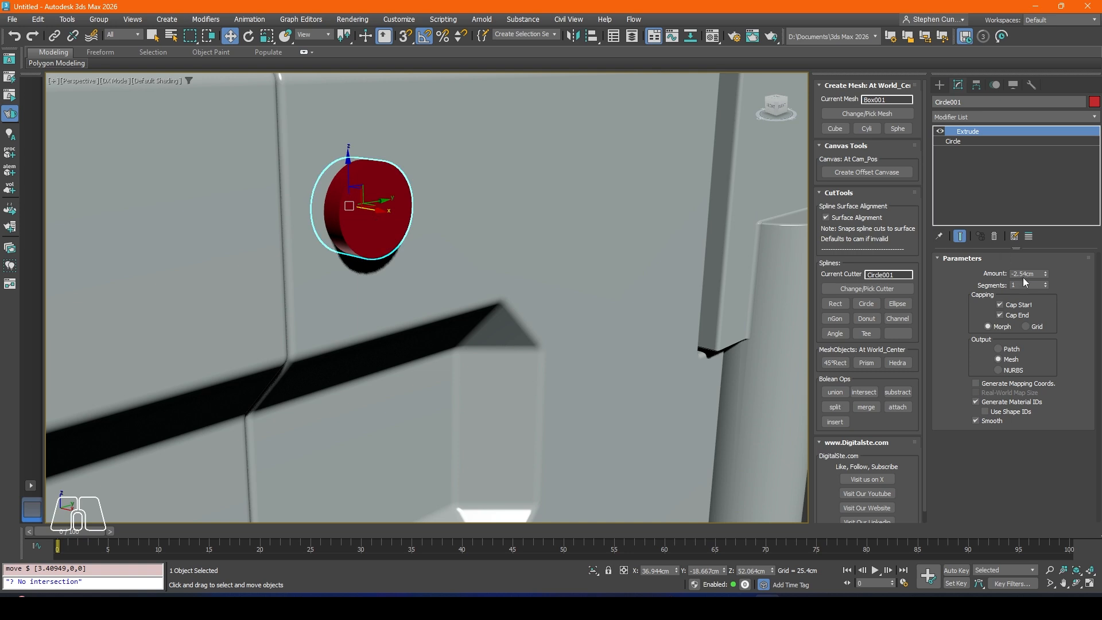
Step: Set the circle cutter's radius to 1.911 cm
click(976, 142)
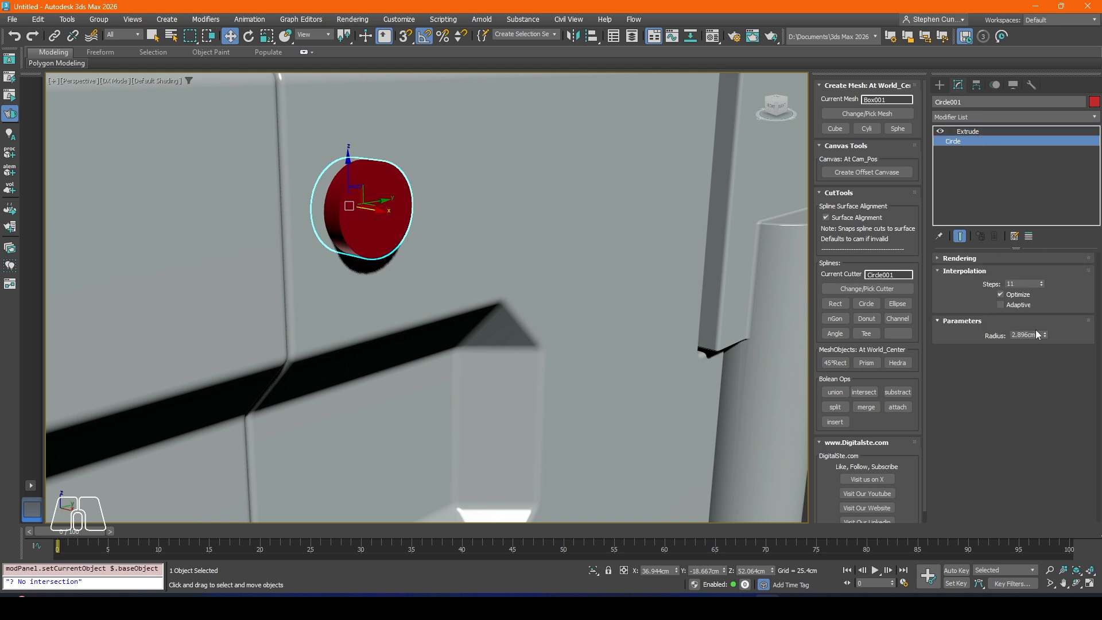
drag(1044, 337, 1044, 362)
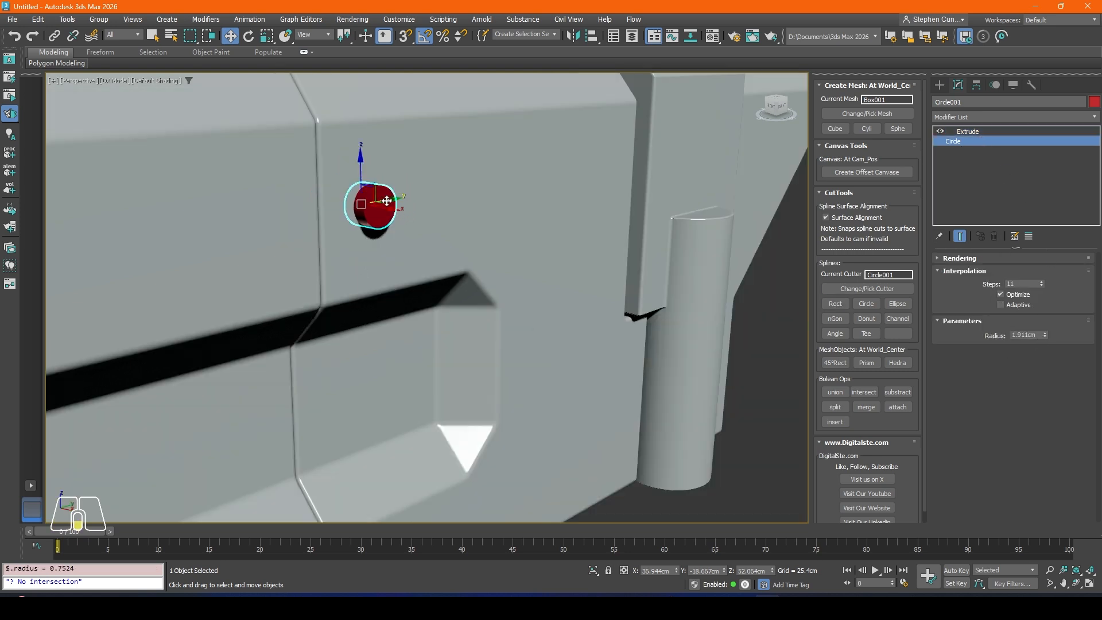
scroll(387, 201, down, 10)
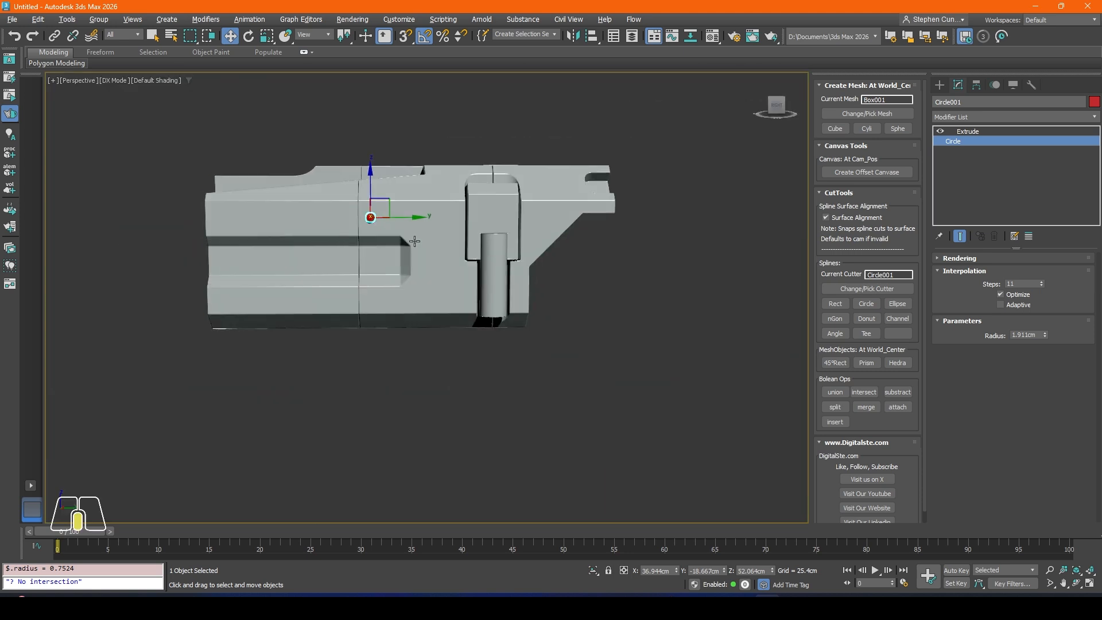
mouse_move(414, 241)
alt+middle_down()
mouse_move(362, 241)
mouse_move(434, 244)
alt+middle_up()
scroll(363, 225, up, 8)
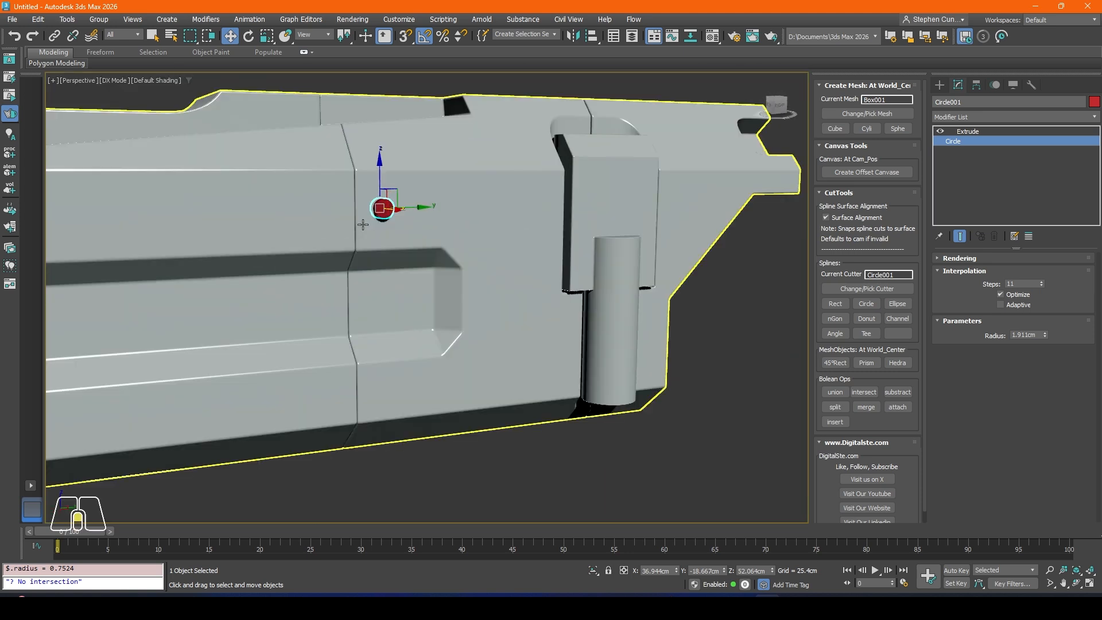
alt+middle_drag(373, 186, 410, 205)
Step: Clone the extruded circle in place and subtract one of the copies from the body beside the side seam
click(404, 204)
right_click(405, 204)
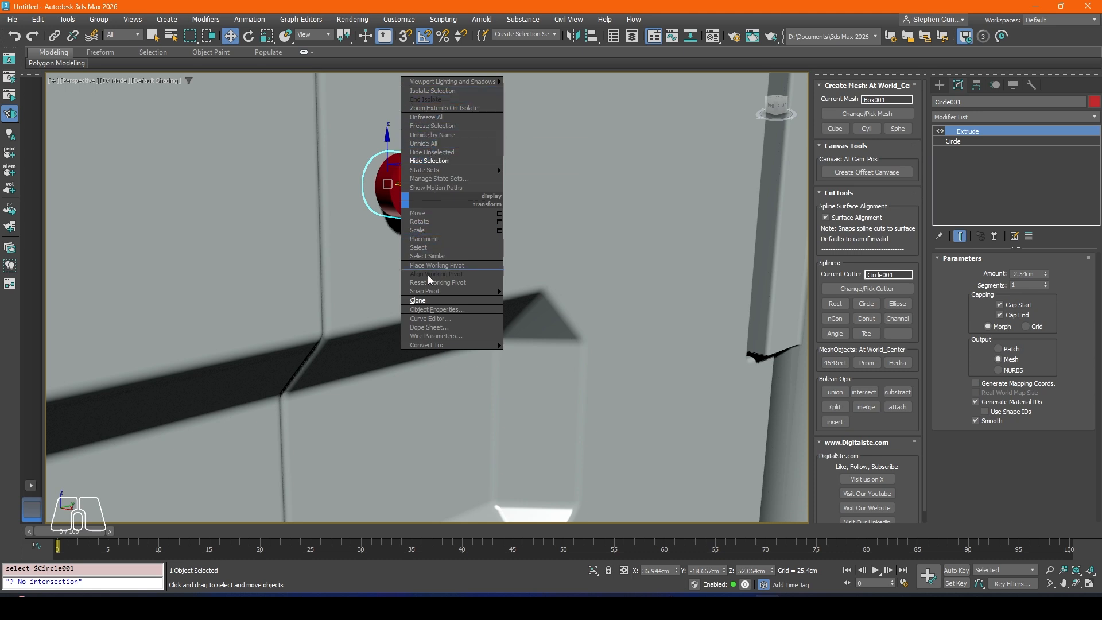
click(418, 300)
click(514, 343)
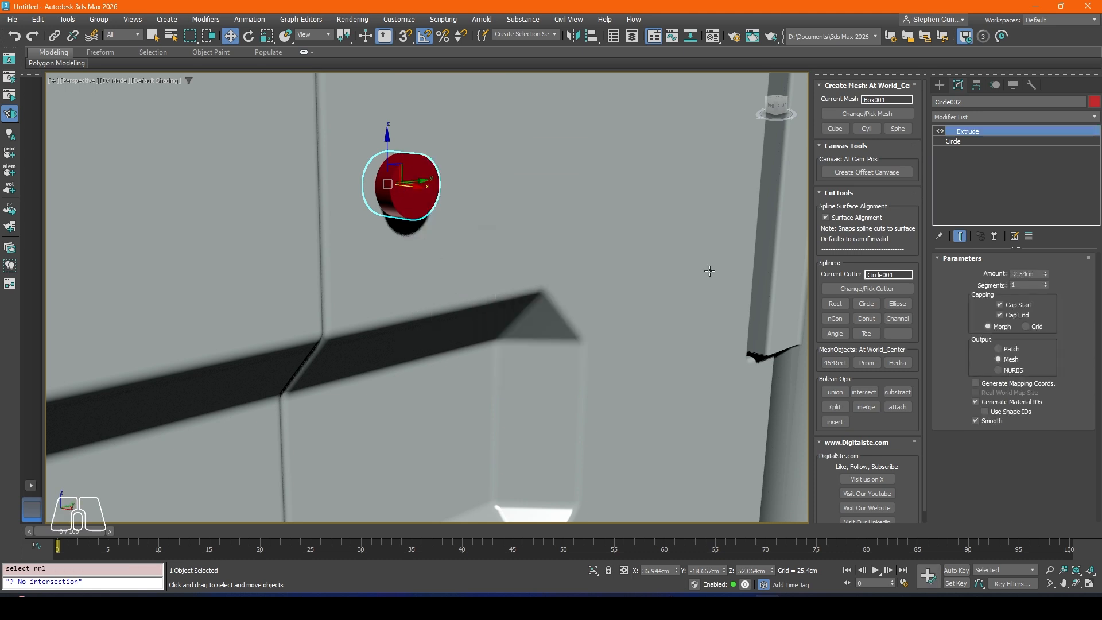
click(898, 392)
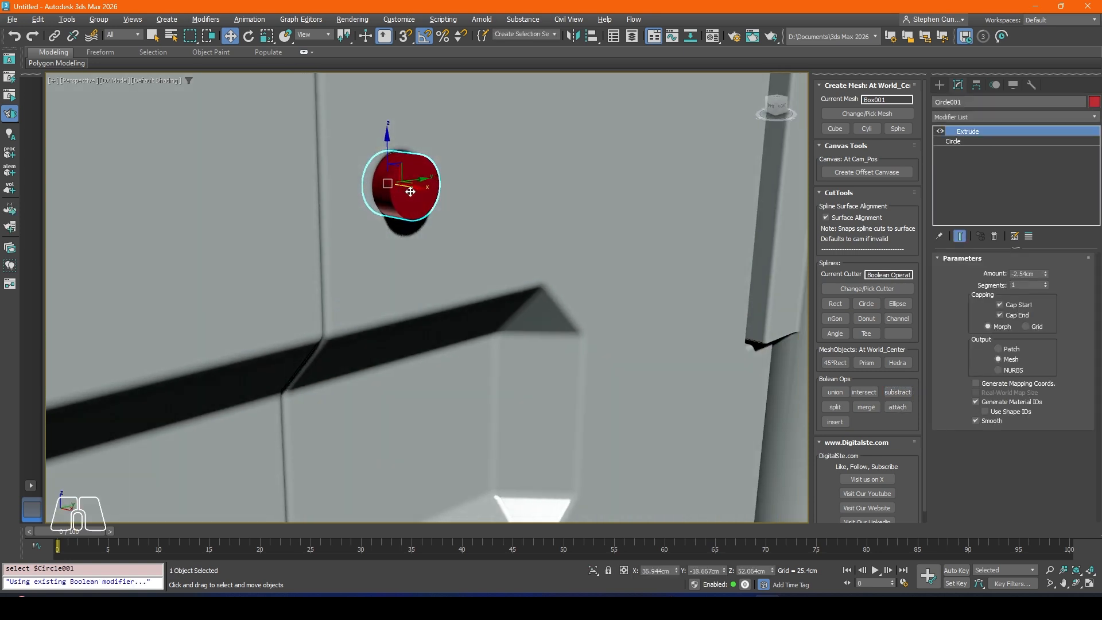
Step: Set the remaining circle's radius to 1.657 cm and move it into the round hole, to about X 36.163 cm
click(953, 141)
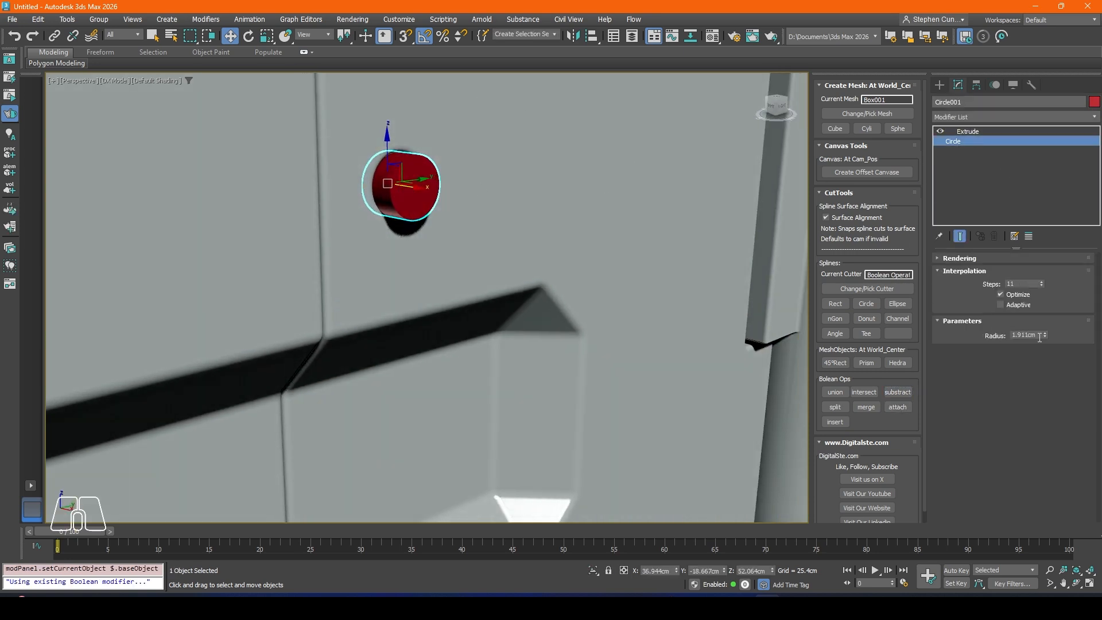
drag(1045, 335, 1044, 343)
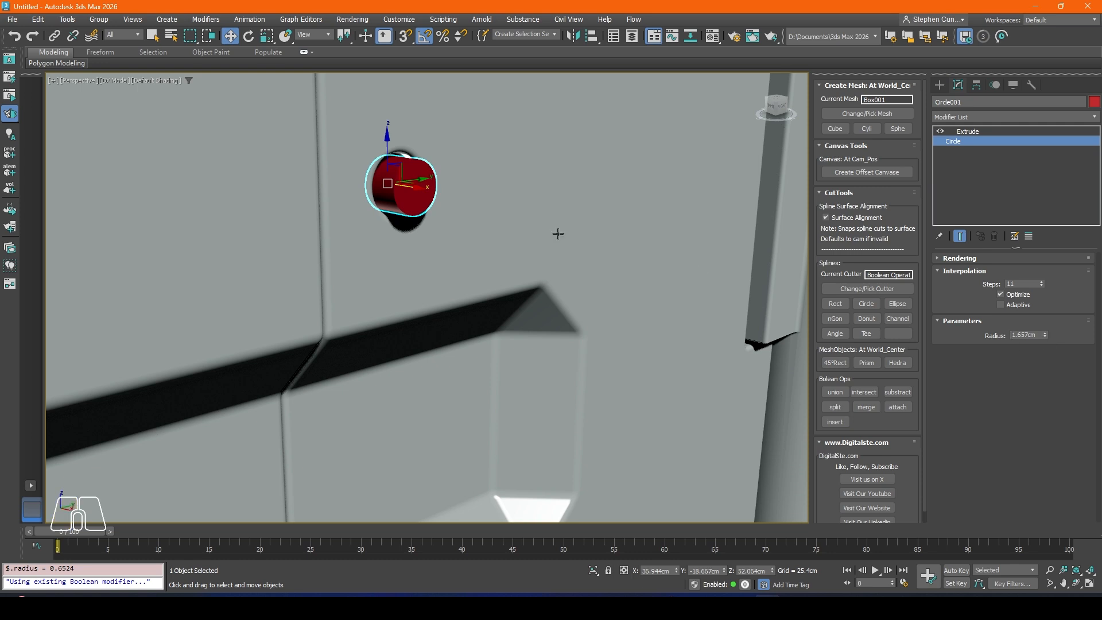
alt+middle_drag(557, 234, 445, 216)
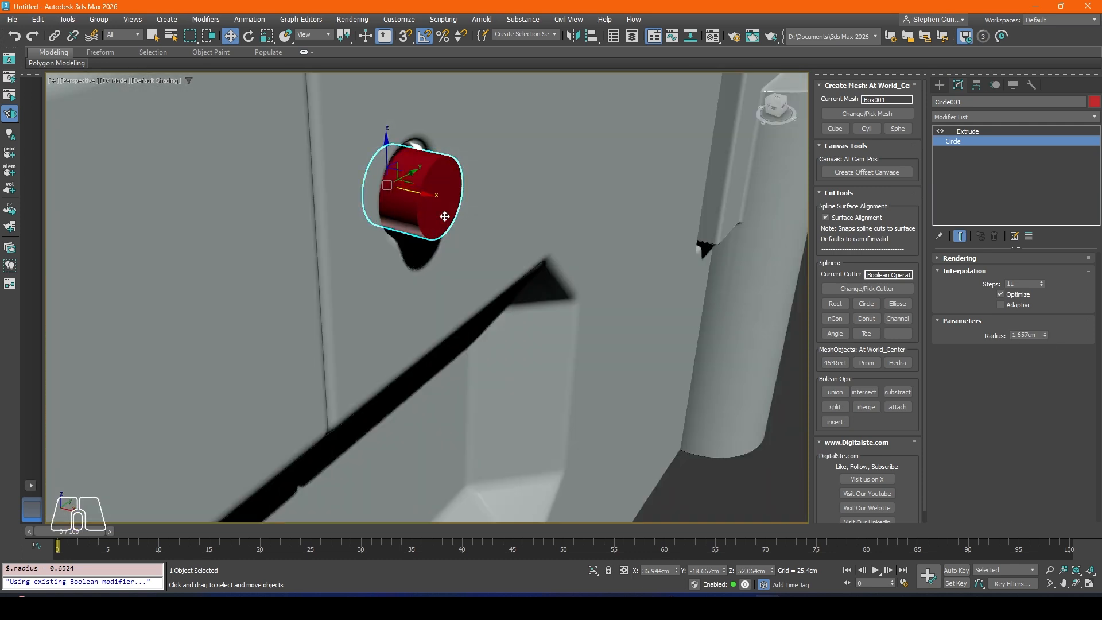
click(741, 460)
click(434, 216)
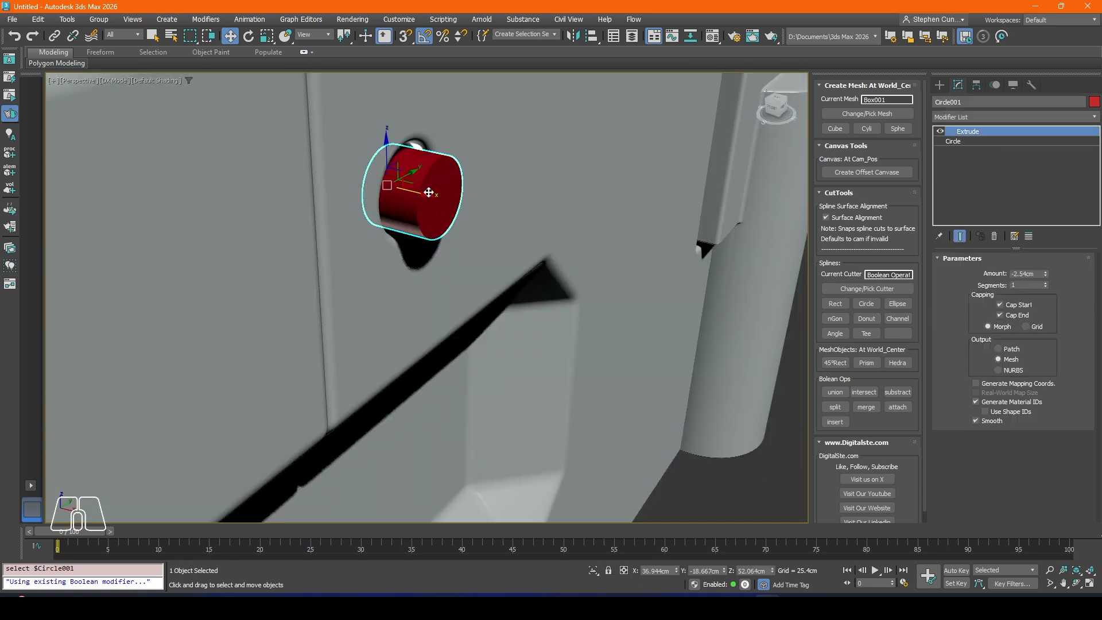
drag(425, 196, 409, 194)
Step: Add a Chamfer modifier to the circular insert with Quad mitering and an amount of 0.406 cm
click(963, 118)
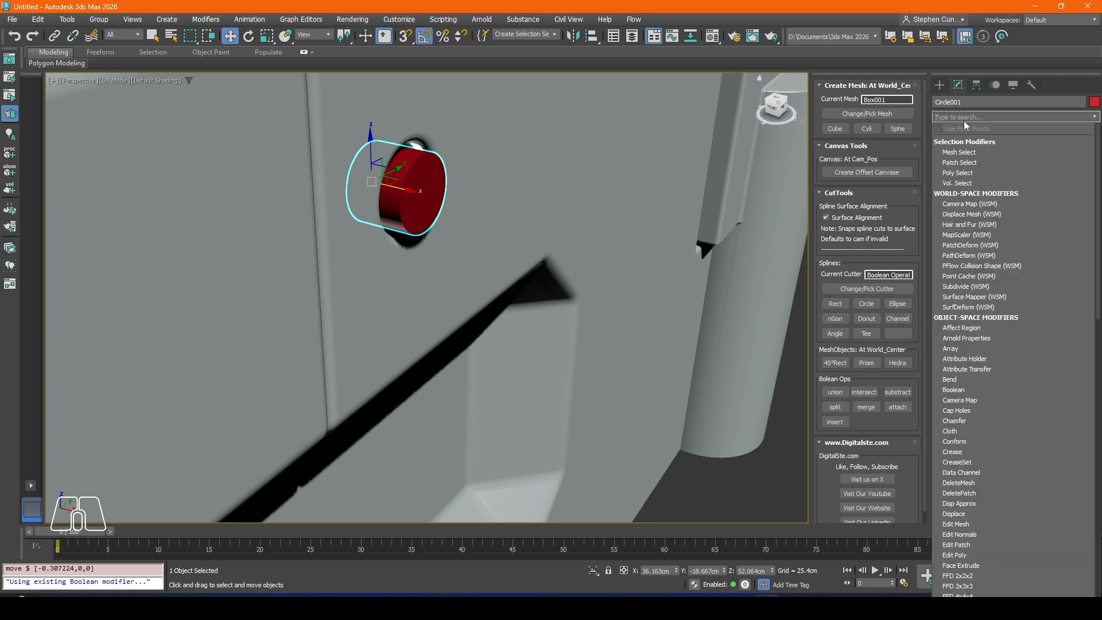
text(ch)
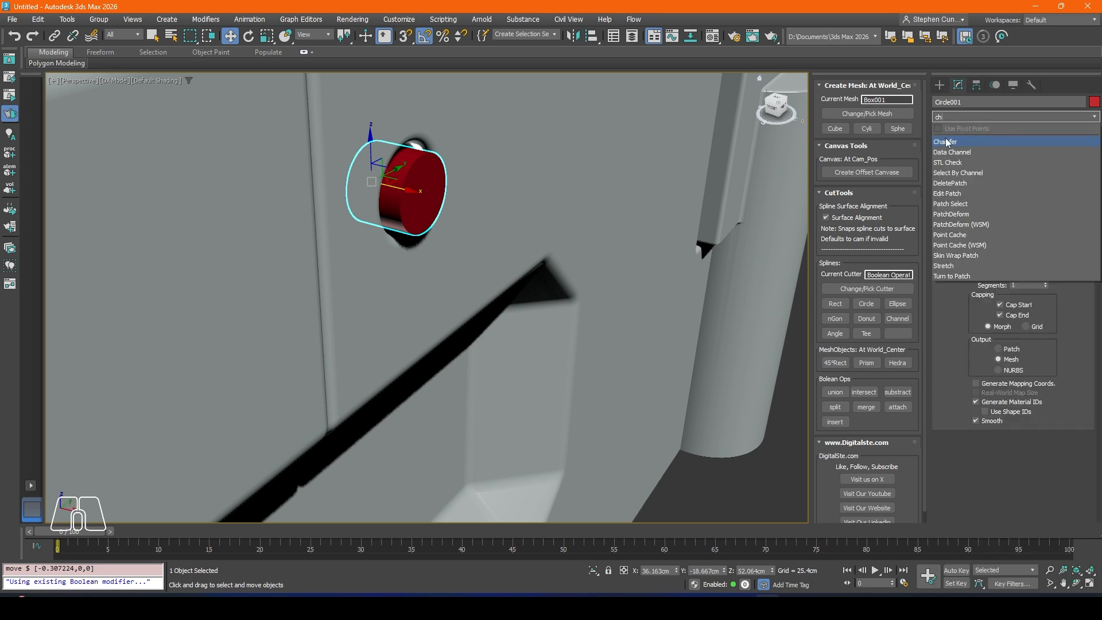
click(947, 142)
click(1030, 310)
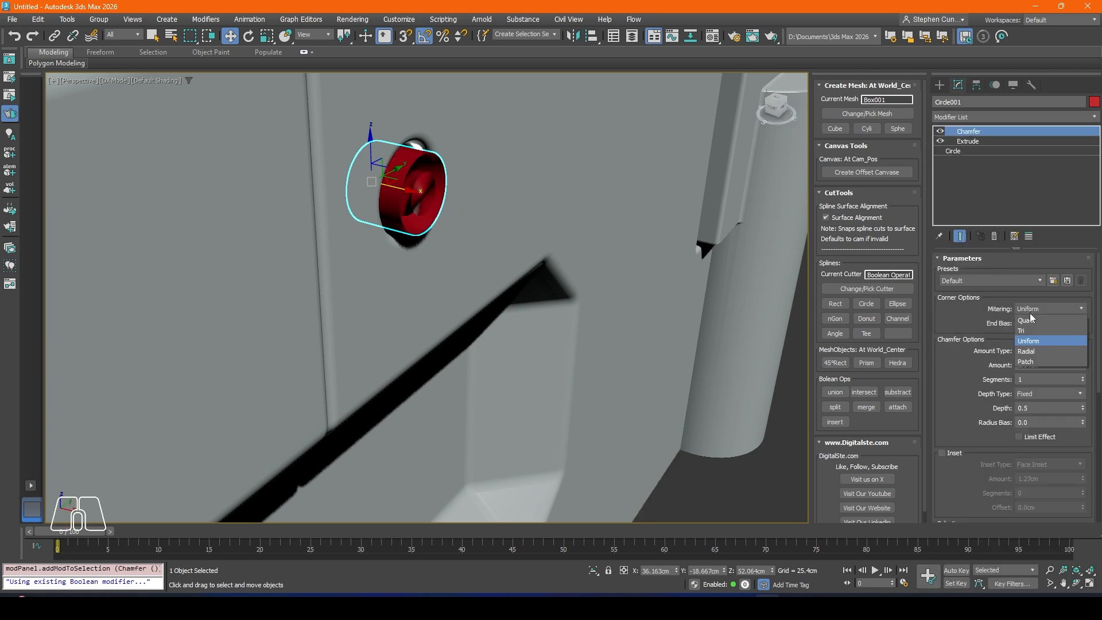
click(1050, 325)
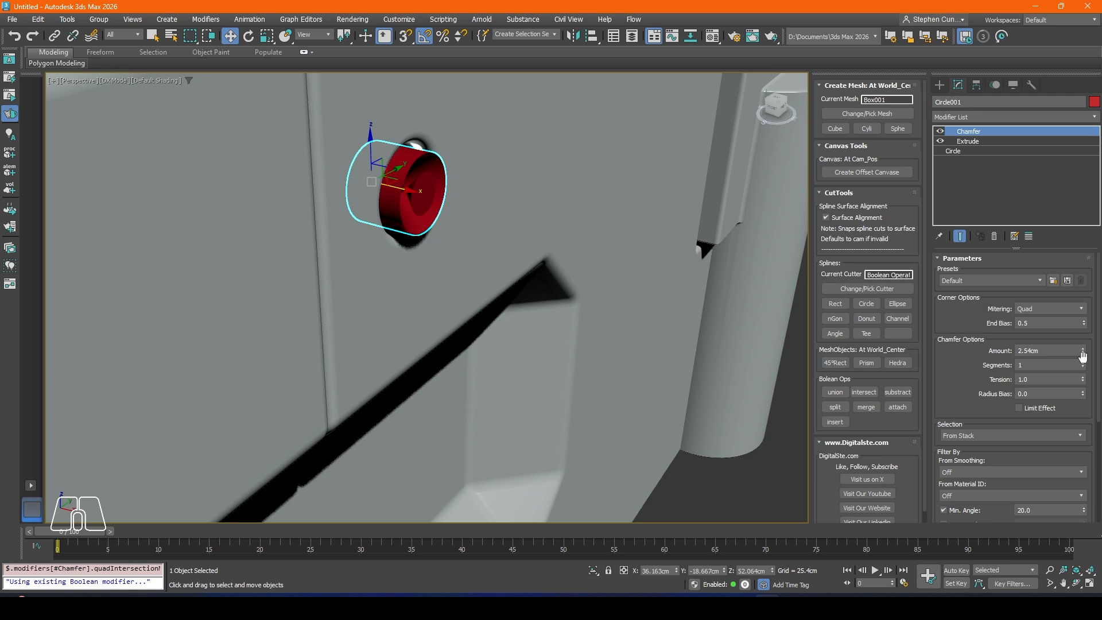
drag(1083, 355, 1082, 404)
scroll(416, 192, up, 4)
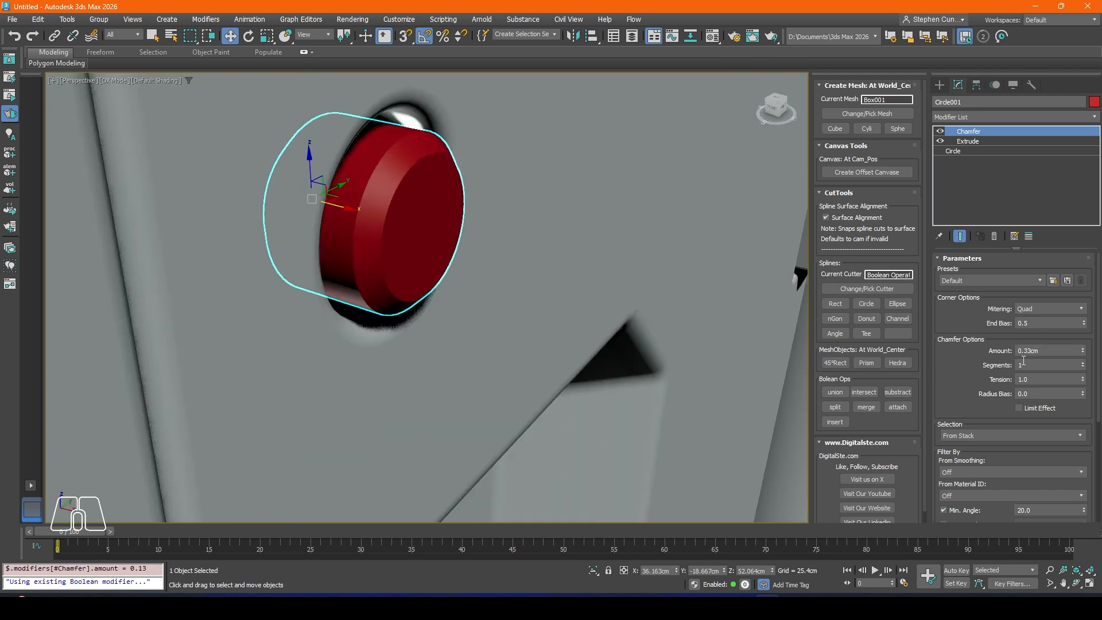
drag(1083, 355, 1082, 351)
alt+middle_drag(633, 252, 500, 226)
key(F4)
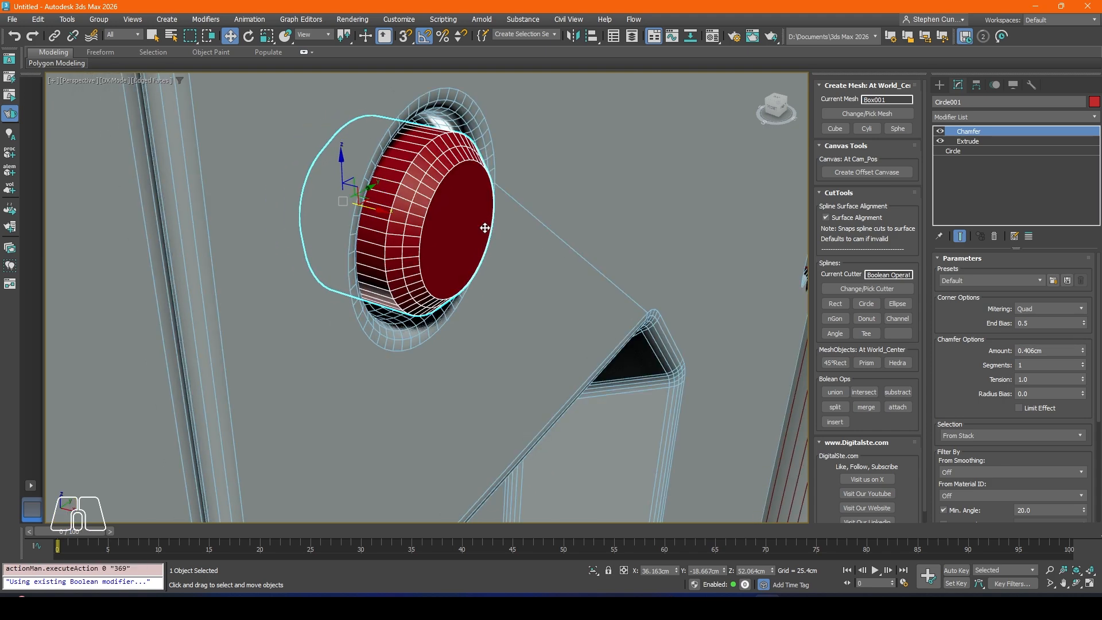
Step: Add a second Chamfer modifier to the circular insert with an amount of 0.076 cm and 2 segments
click(955, 120)
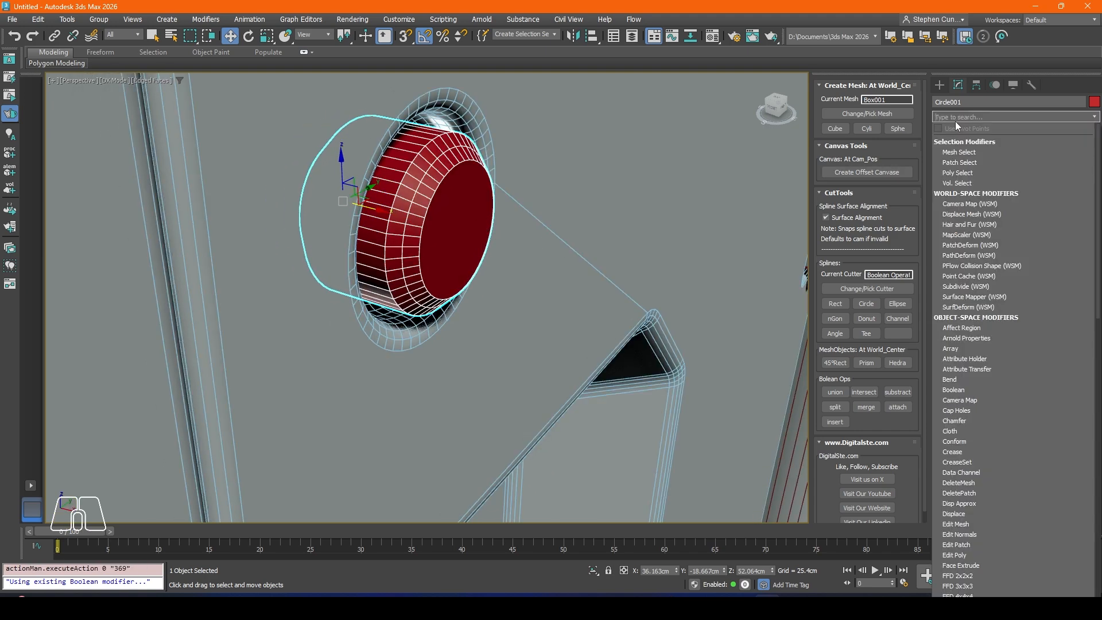
text(ch)
click(948, 142)
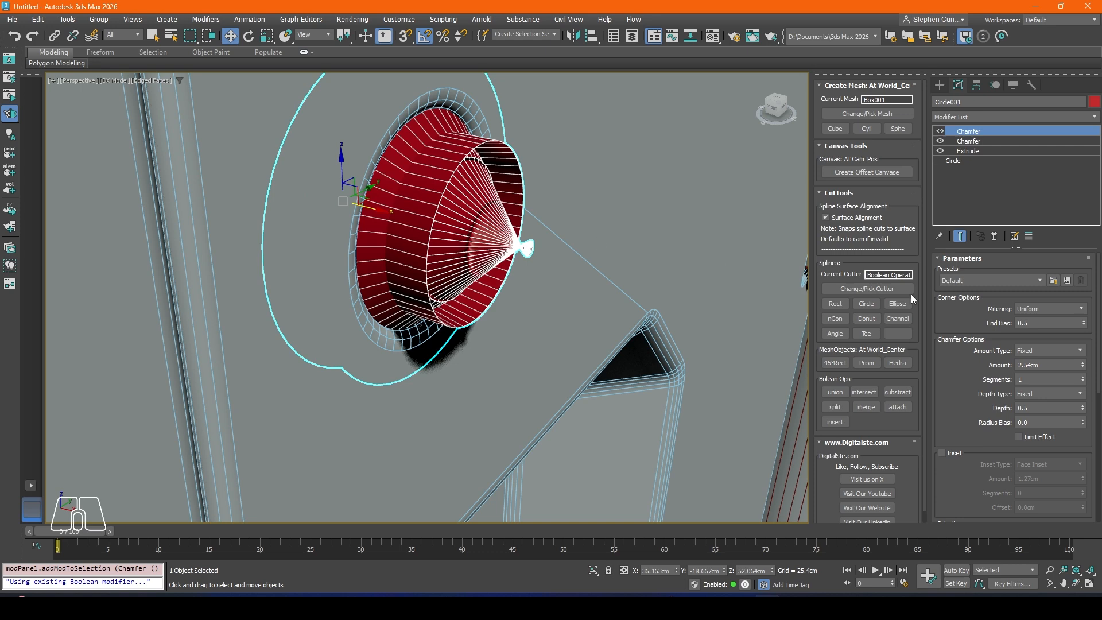
drag(1083, 370, 1086, 419)
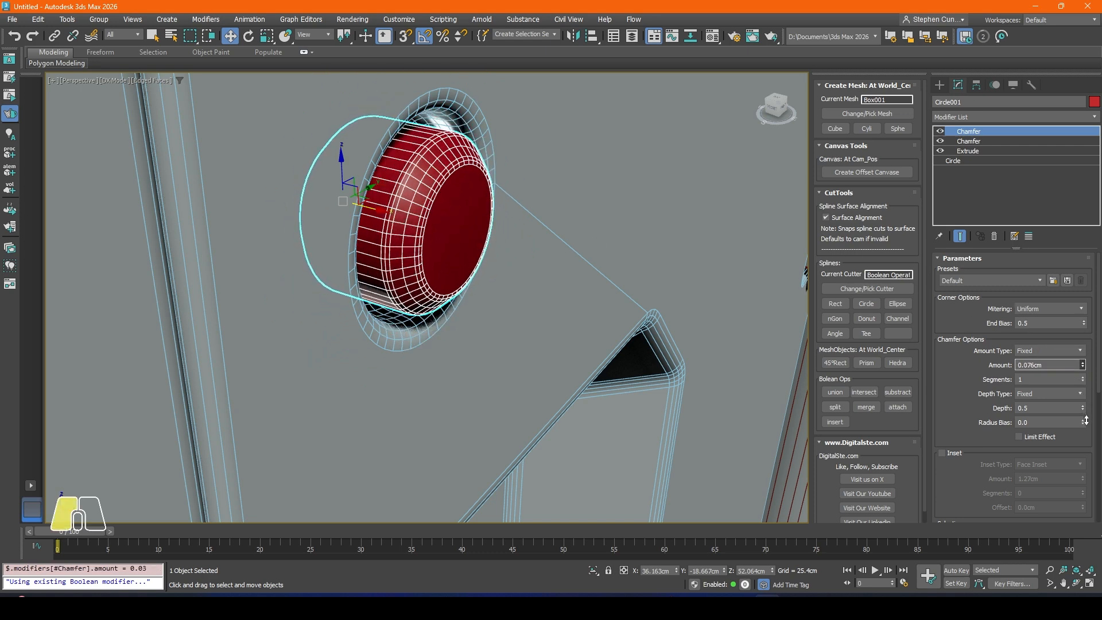
click(1082, 378)
scroll(431, 204, down, 2)
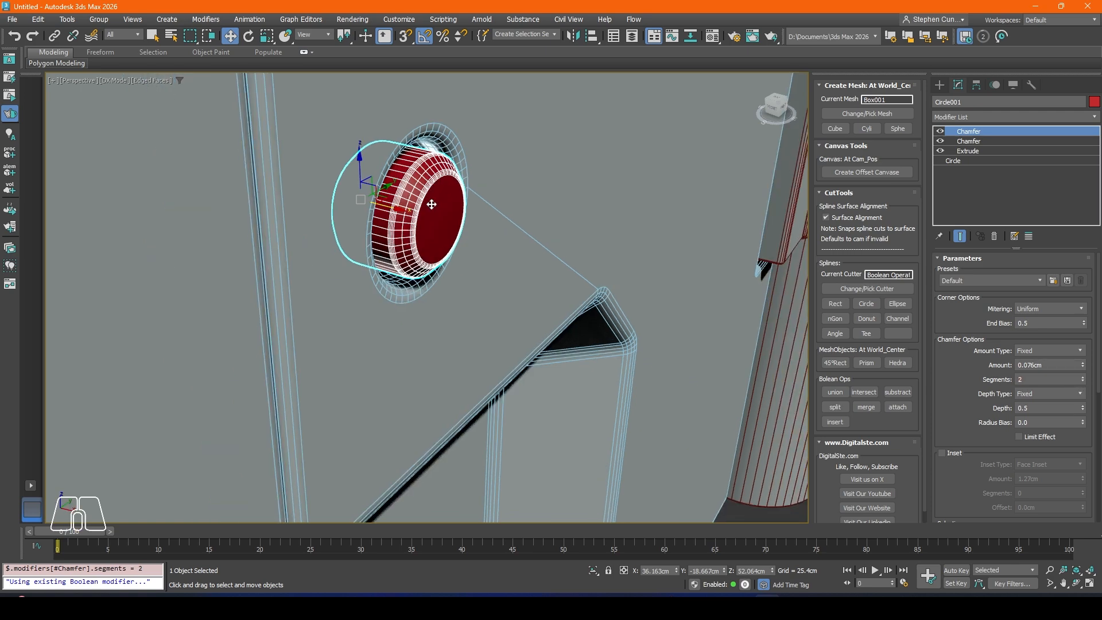
key(F4)
scroll(429, 205, down, 4)
mouse_move(430, 212)
alt+middle_down()
mouse_move(318, 215)
mouse_move(439, 209)
alt+middle_up()
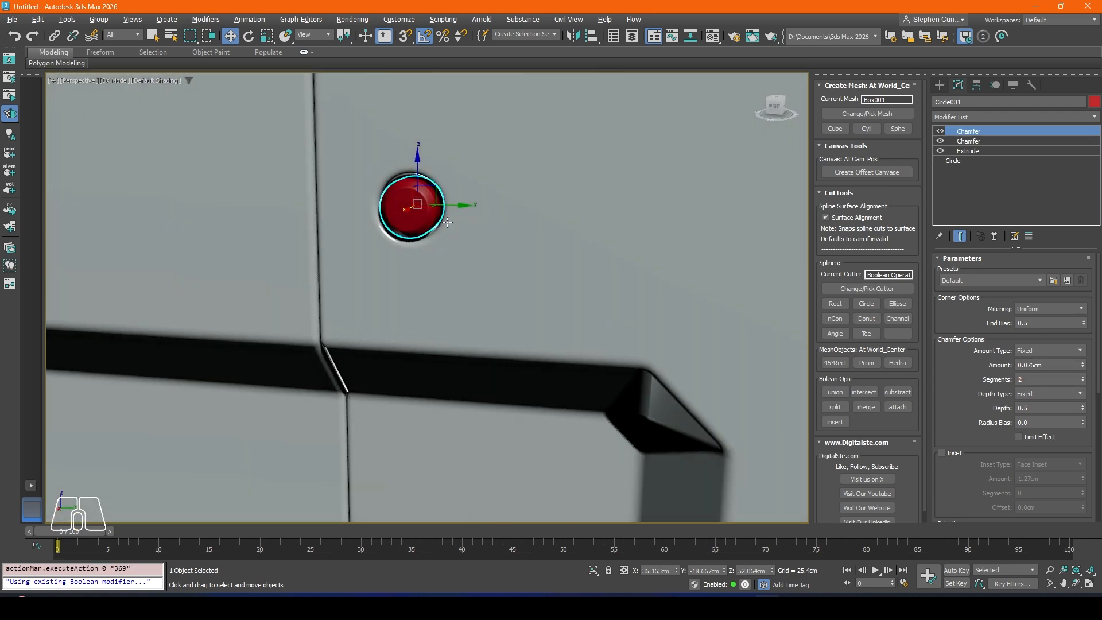
Step: Apply the body's grey material to the circular insert and deselect it
scroll(440, 210, up, 6)
middle_drag(341, 168, 383, 222)
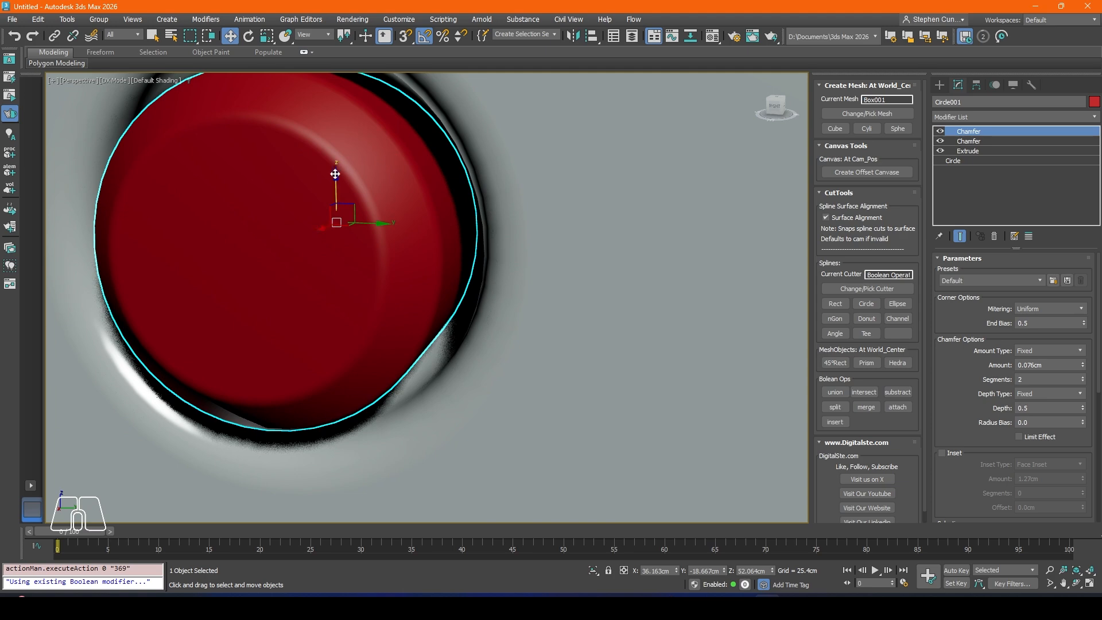
key(m)
drag(401, 145, 295, 202)
click(575, 81)
scroll(561, 93, down, 10)
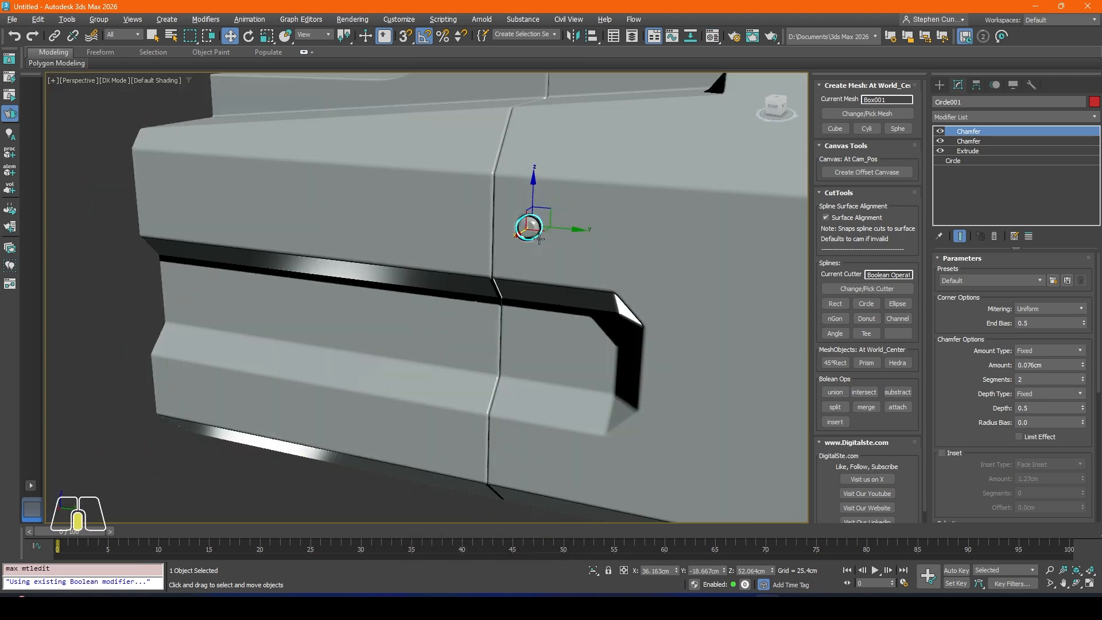
alt+middle_drag(539, 240, 535, 238)
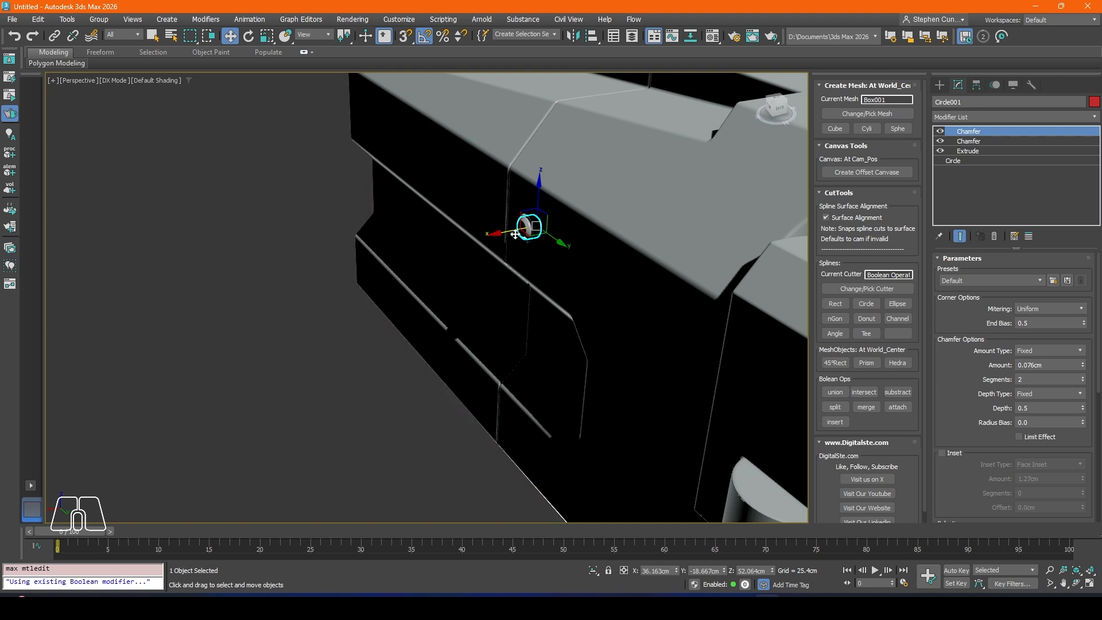
click(297, 292)
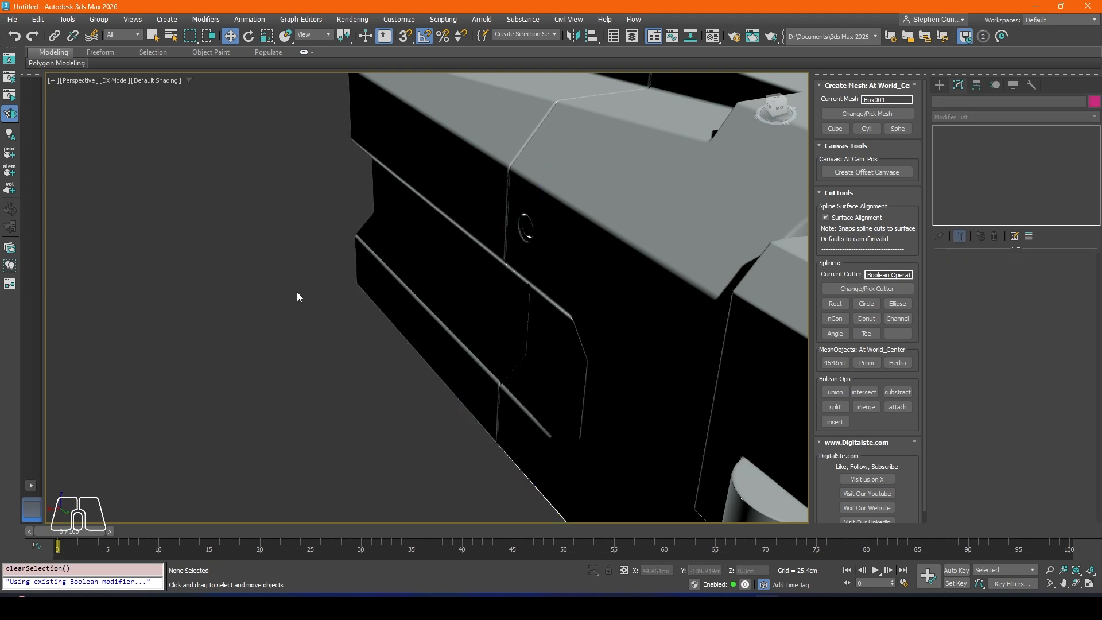
alt+middle_drag(346, 284, 402, 300)
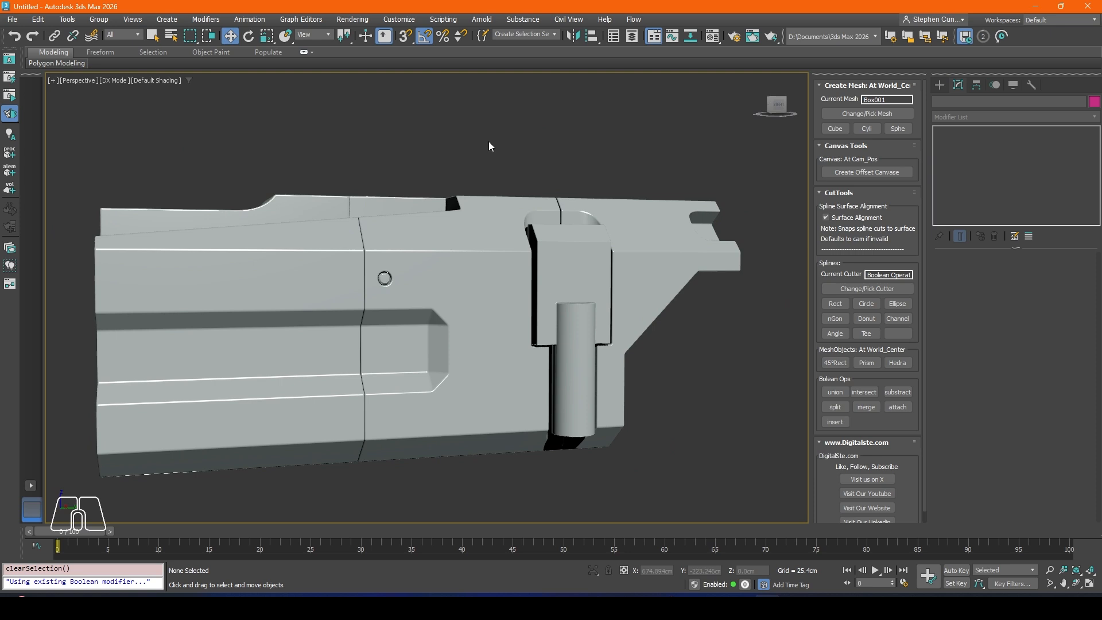
Step: Delete the rectangular inserts from the recesses on both sides of the body
click(589, 277)
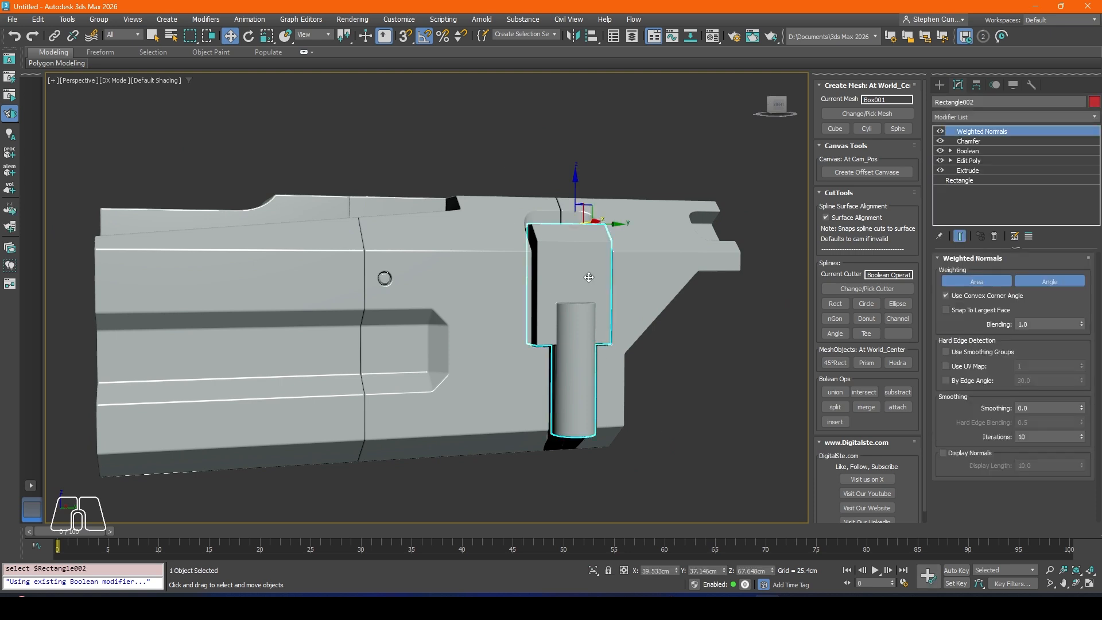
key(Delete)
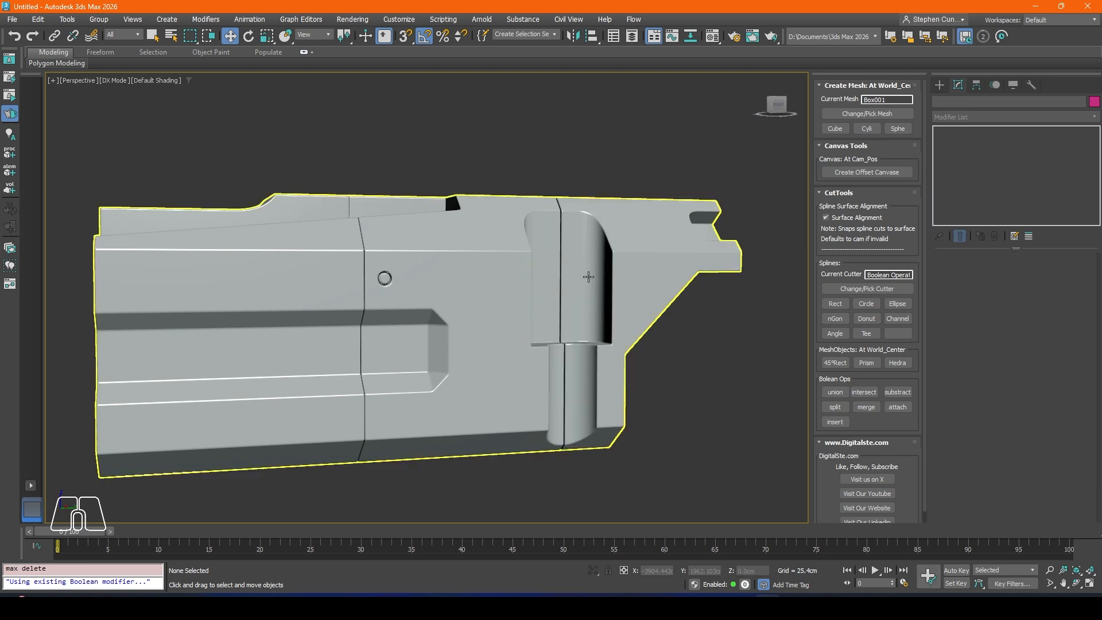
click(551, 296)
alt+middle_drag(551, 297, 477, 338)
alt+middle_drag(402, 379, 536, 312)
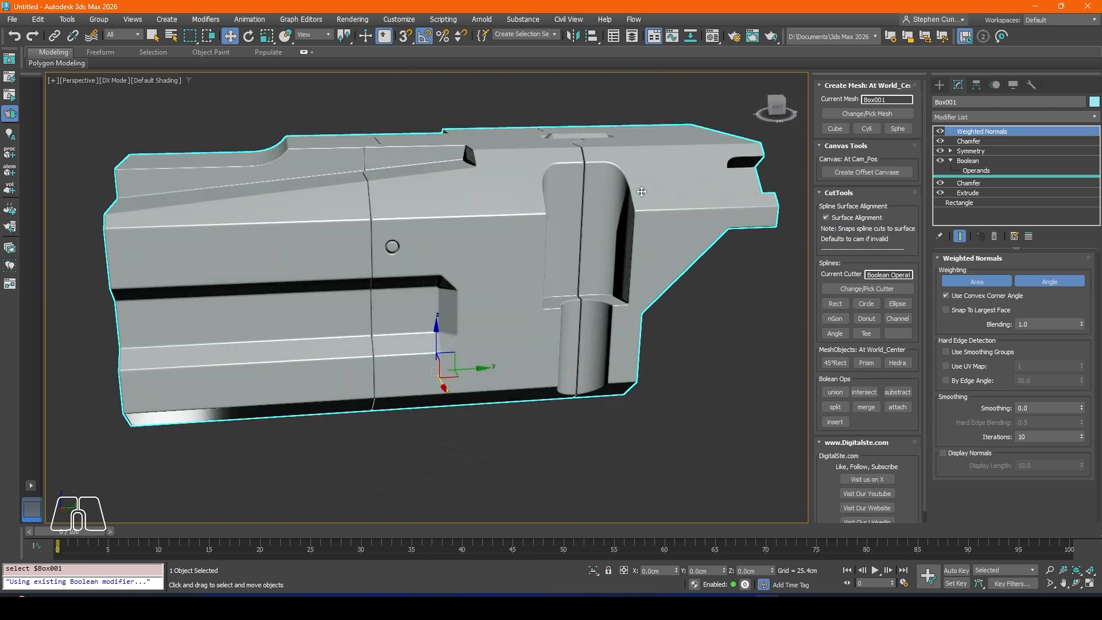
alt+middle_drag(640, 190, 435, 309)
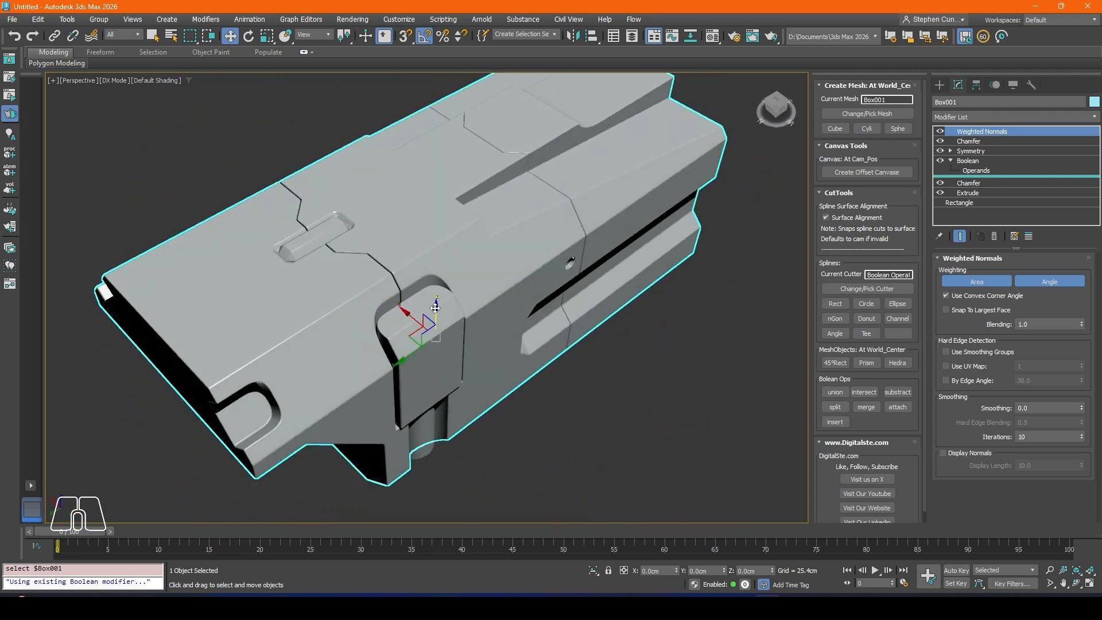
click(436, 381)
key(Delete)
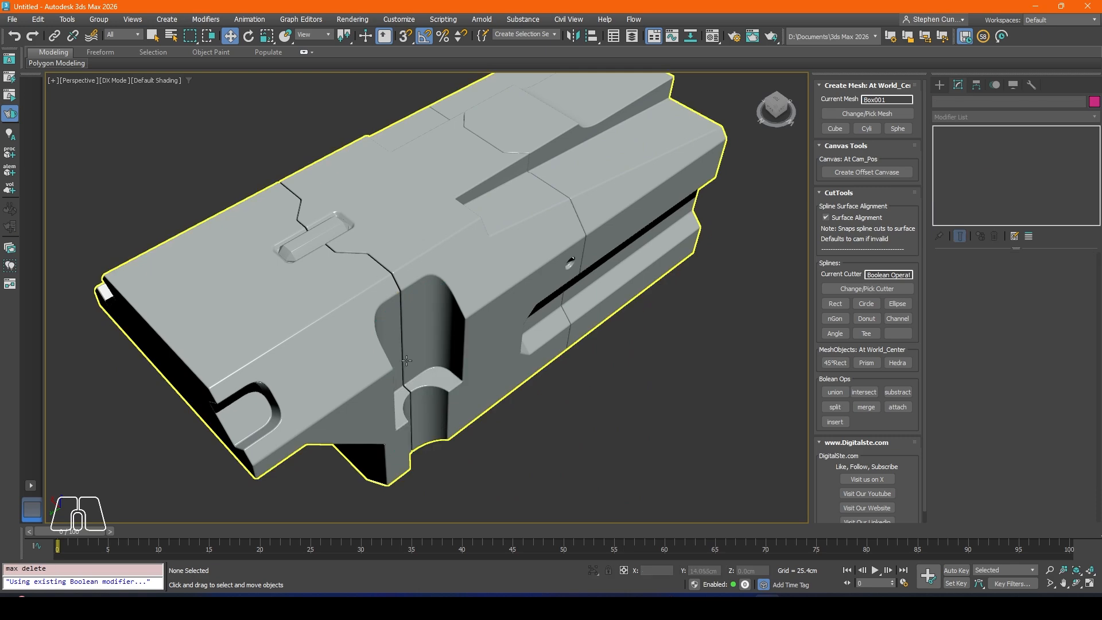
Step: Copy the circular cutter operand in the body's Boolean to the other side of the vertical panel seam, level with the first hole
scroll(436, 381, down, 5)
alt+middle_drag(436, 380, 511, 299)
scroll(438, 360, up, 5)
alt+middle_drag(437, 360, 597, 439)
middle_drag(597, 439, 577, 283)
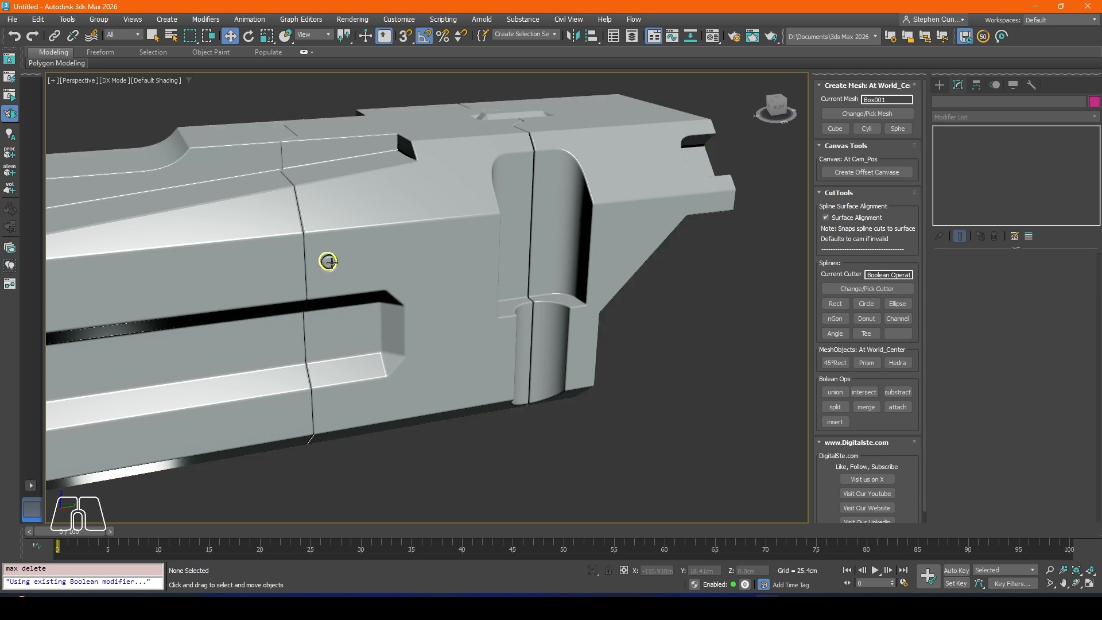
scroll(367, 230, up, 5)
scroll(378, 189, up, 2)
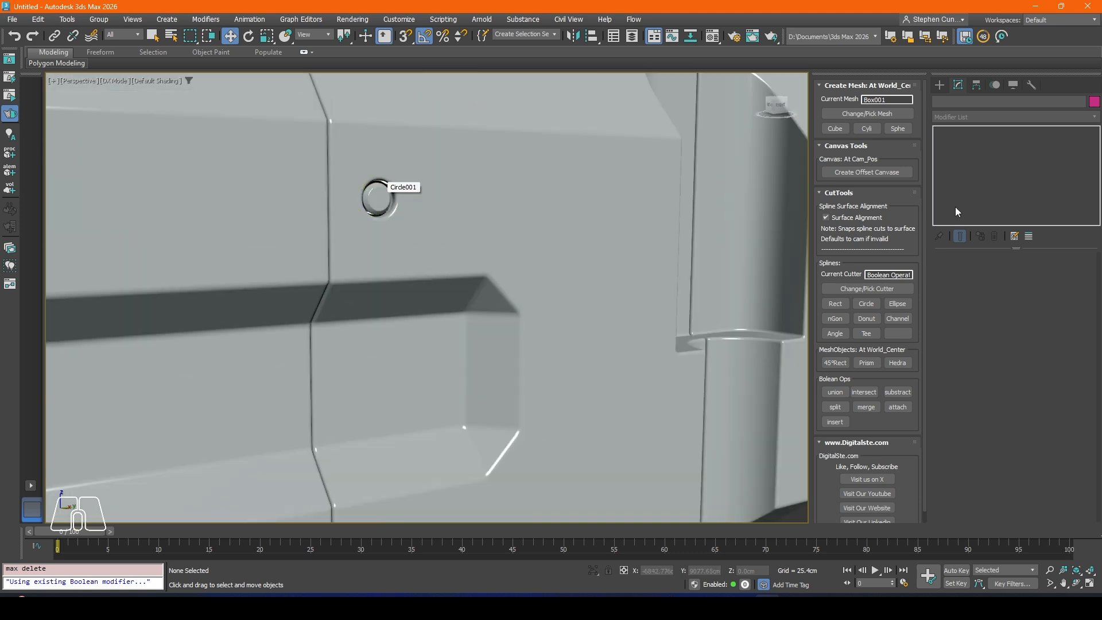
click(486, 210)
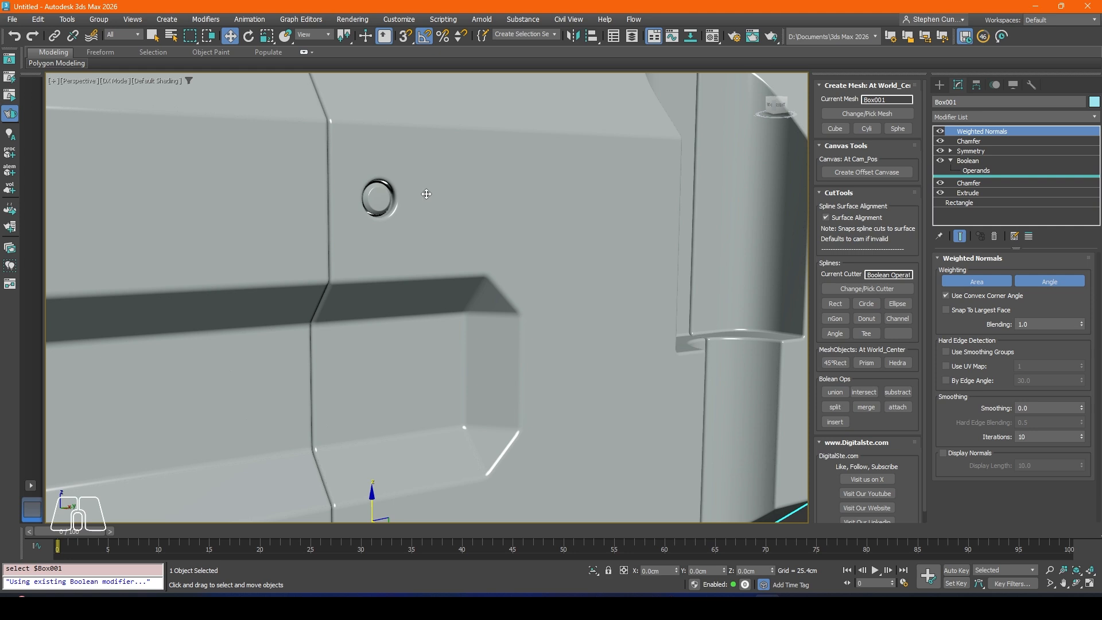
scroll(382, 195, down, 2)
click(970, 172)
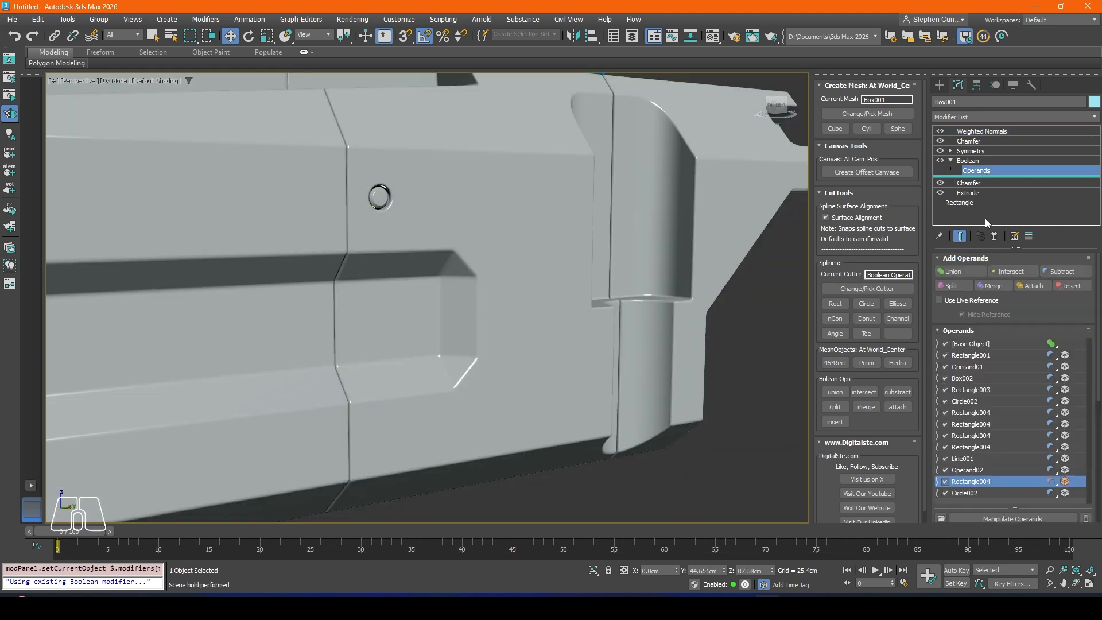
click(966, 493)
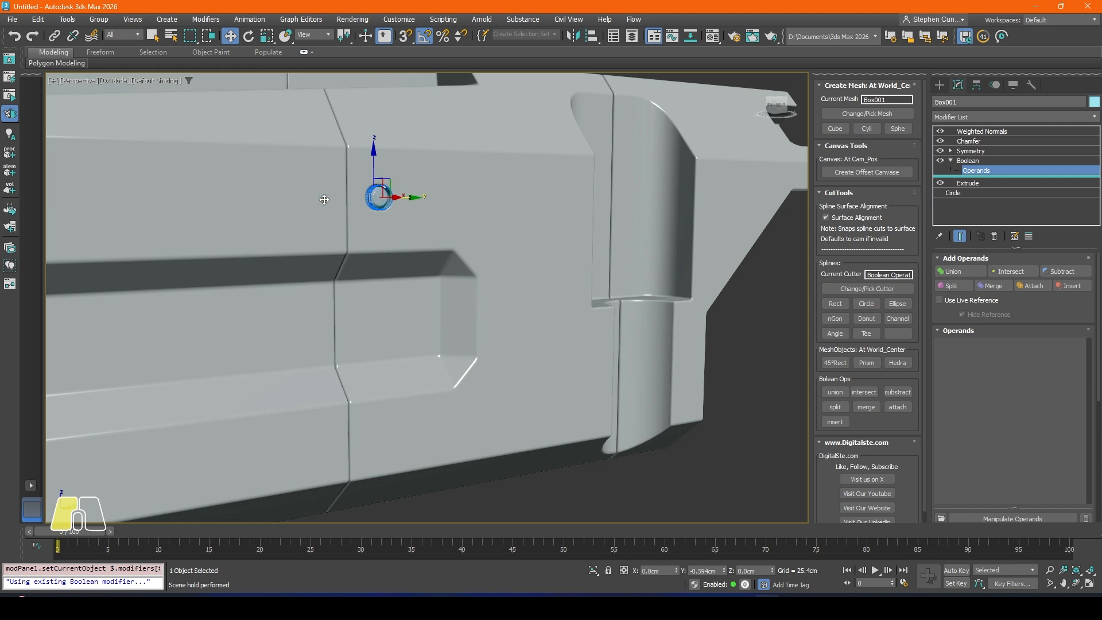
drag(416, 201, 337, 199)
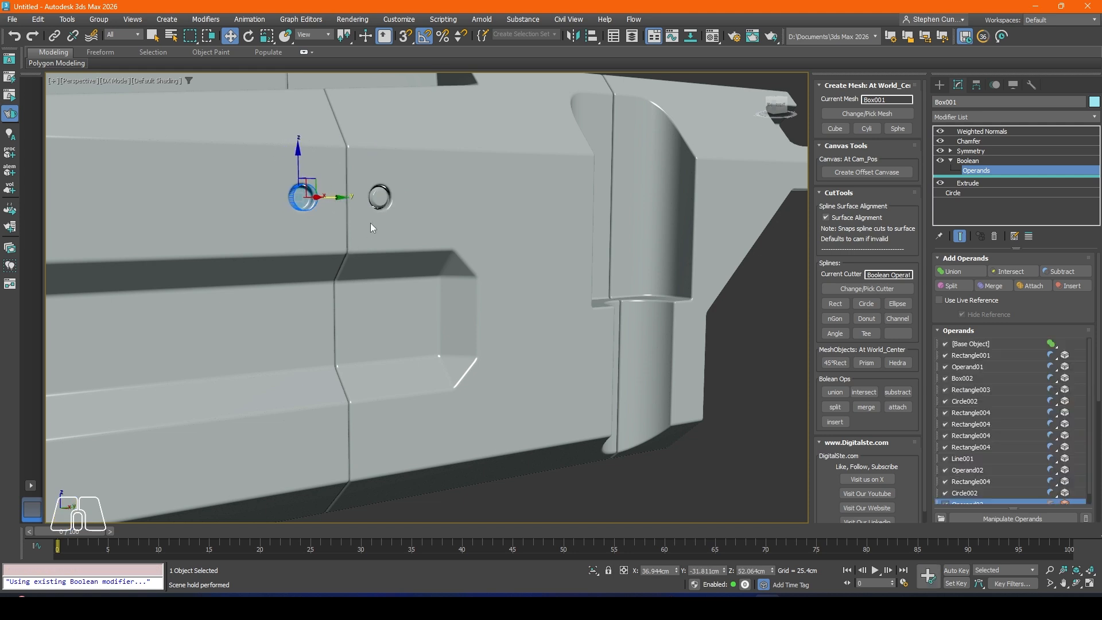
Step: Copy the chamfered circular insert across the panel seam into the new hole and deselect it
scroll(382, 200, down, 10)
scroll(355, 200, up, 9)
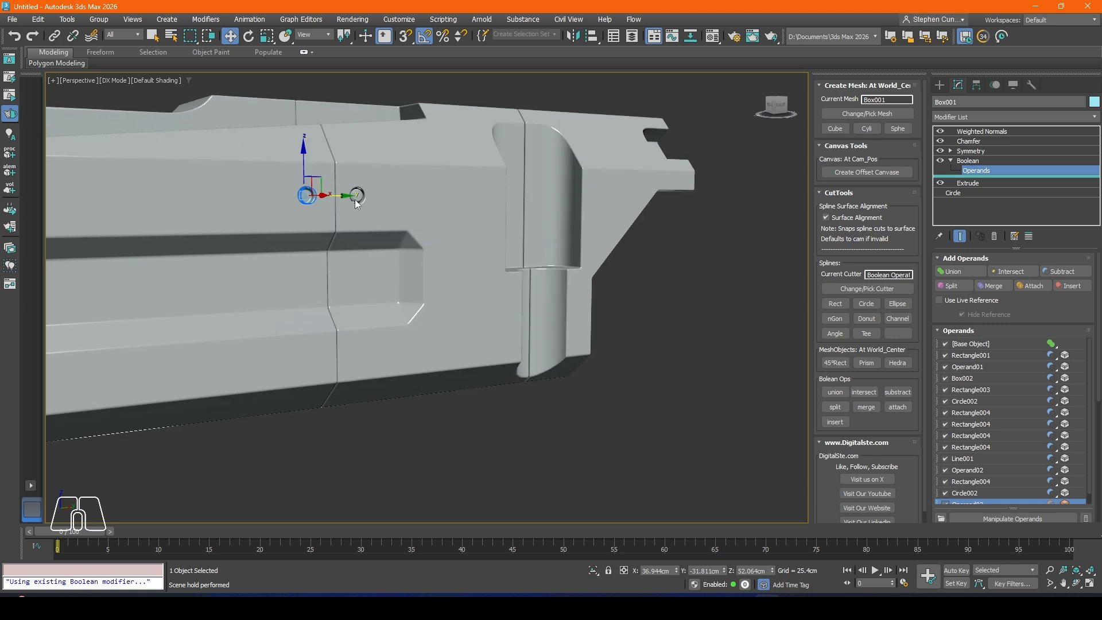
key(1)
scroll(354, 193, up, 4)
click(355, 194)
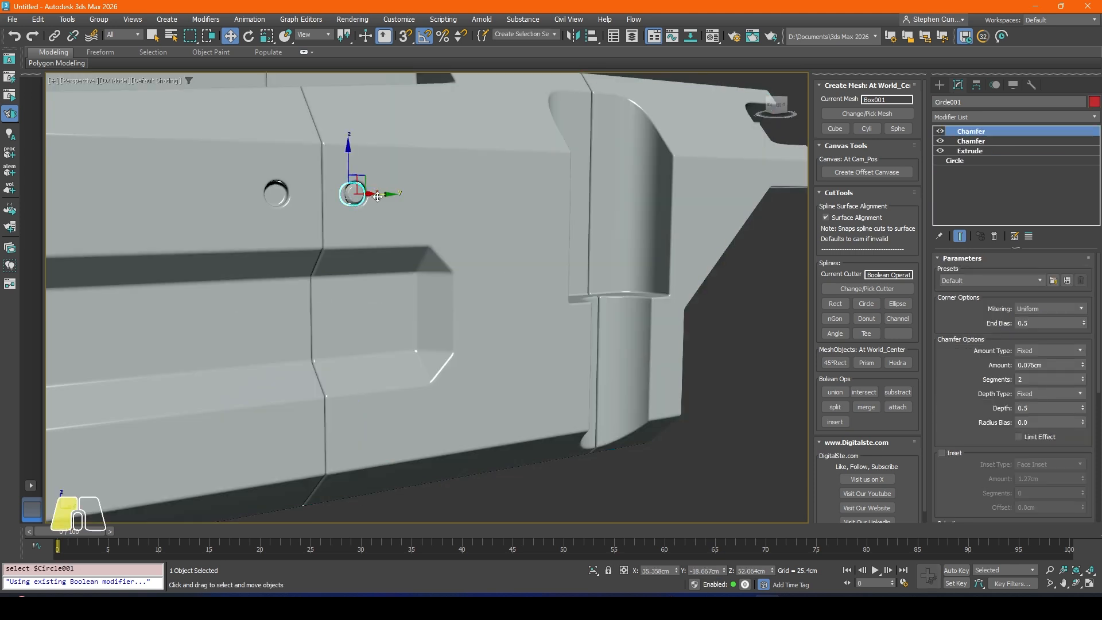
shift+drag(377, 197, 299, 198)
click(552, 356)
click(742, 347)
scroll(338, 250, down, 3)
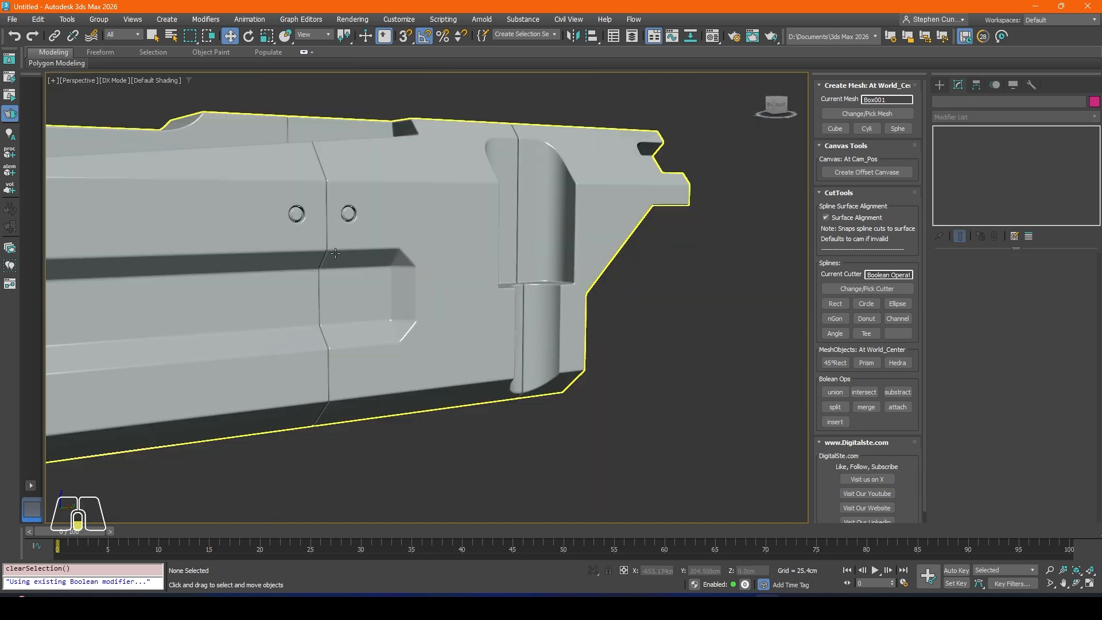
Step: Select both circular inserts on the body's side and clone them as copies
mouse_move(338, 251)
alt+middle_down()
mouse_move(291, 255)
mouse_move(305, 259)
mouse_move(315, 202)
mouse_move(313, 239)
mouse_move(283, 248)
mouse_move(337, 277)
mouse_move(343, 270)
mouse_move(160, 256)
mouse_move(541, 253)
mouse_move(627, 277)
mouse_move(668, 247)
alt+middle_up()
scroll(292, 255, down, 3)
scroll(374, 265, up, 3)
click(433, 258)
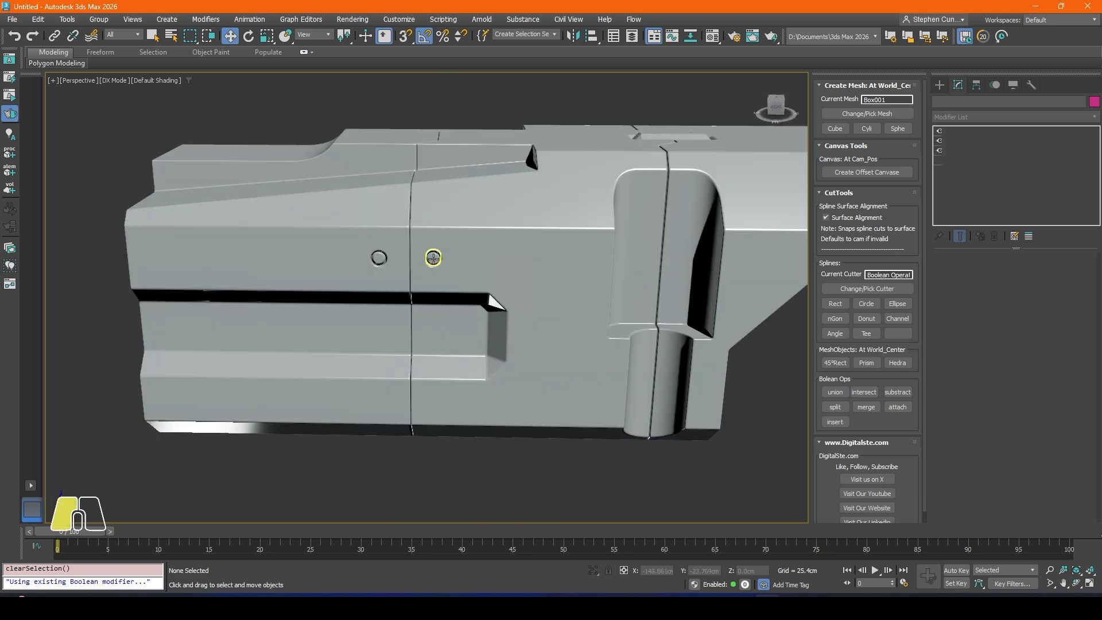
ctrl+click(379, 257)
alt+middle_drag(314, 227, 430, 249)
drag(429, 249, 106, 260)
key(ctrl+v)
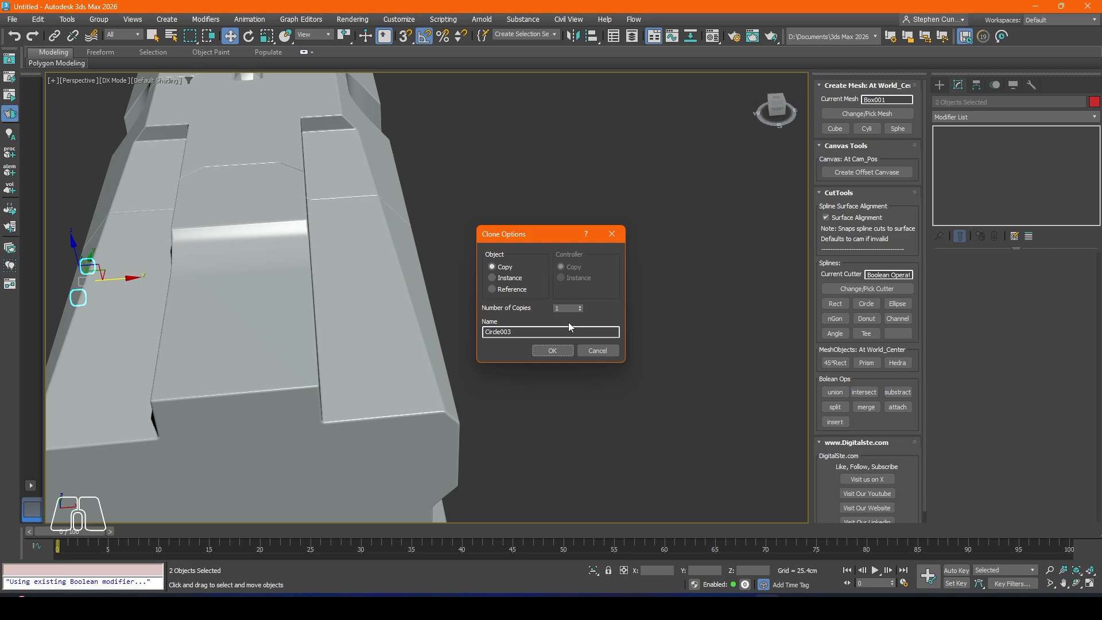
click(552, 351)
Step: Move the cloned pair of inserts into the matching holes on the opposite side of the body and deselect them
alt+middle_drag(245, 314, 389, 287)
scroll(258, 290, up, 5)
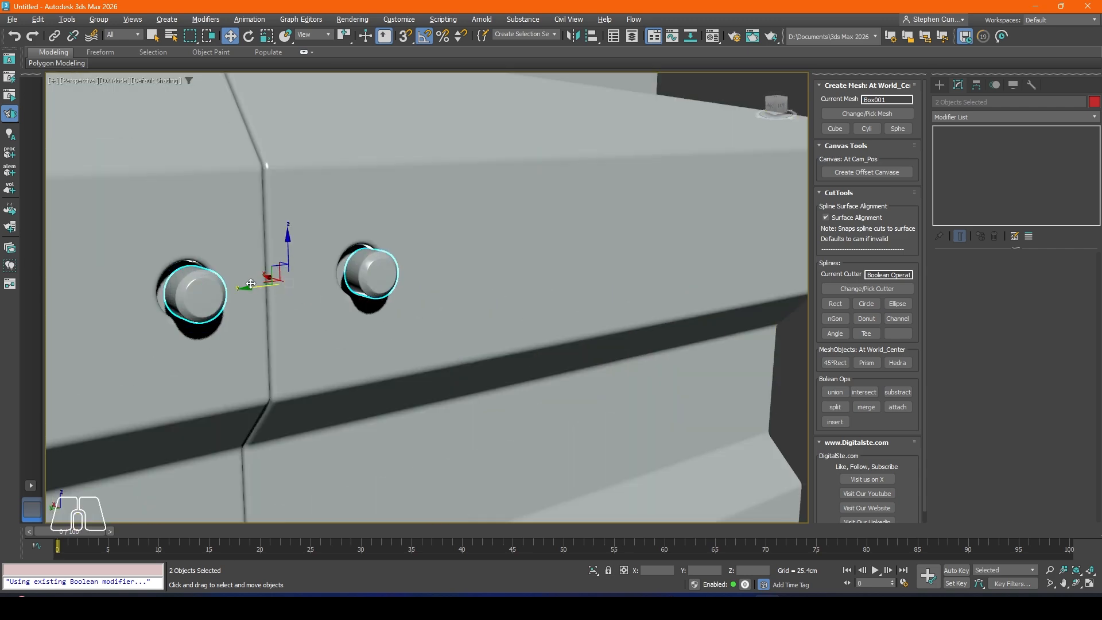
alt+middle_drag(251, 283, 299, 270)
drag(248, 284, 227, 285)
click(544, 270)
Step: Examine the body's side buttons, top slot and recesses from several angles
scroll(316, 251, down, 6)
alt+middle_drag(315, 251, 230, 227)
scroll(328, 241, up, 3)
alt+middle_drag(300, 260, 360, 290)
scroll(249, 253, down, 5)
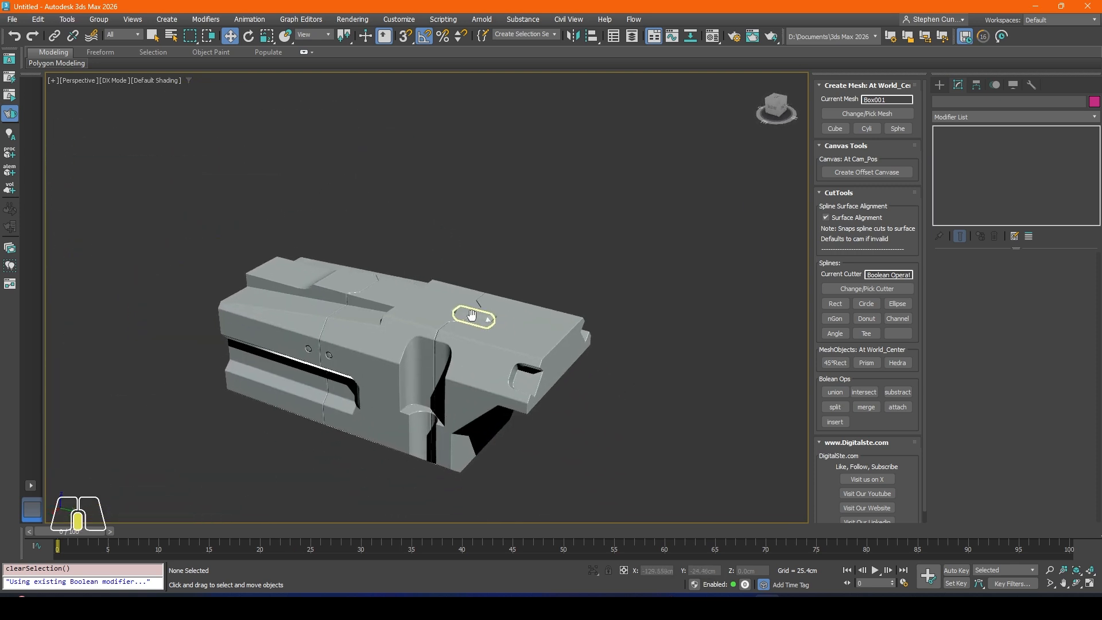
scroll(359, 287, up, 6)
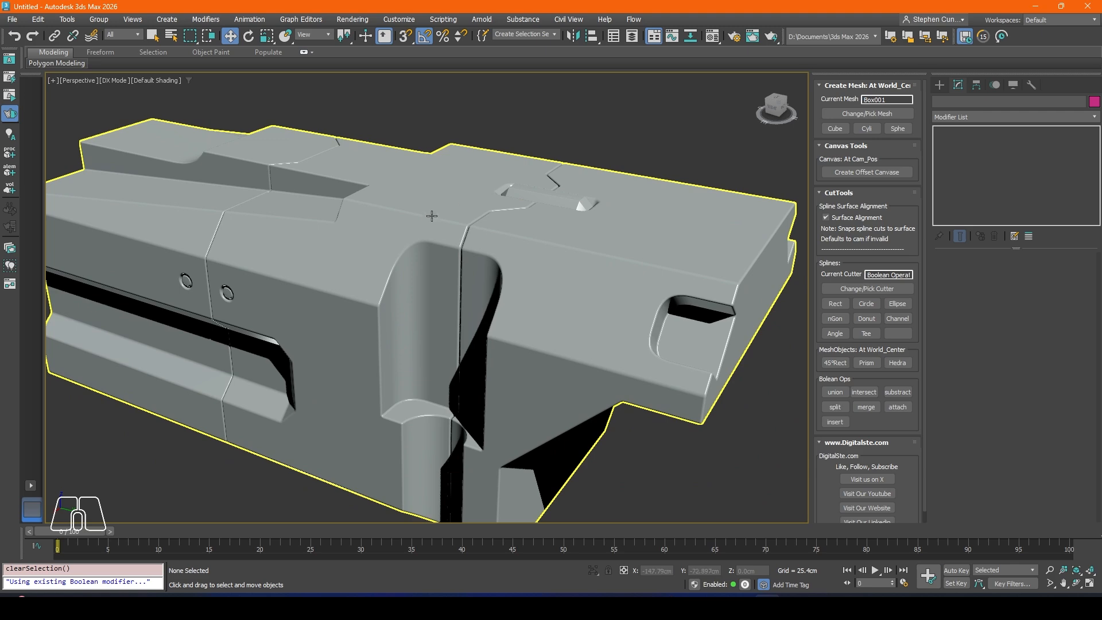
scroll(635, 322, down, 4)
alt+middle_drag(500, 299, 466, 320)
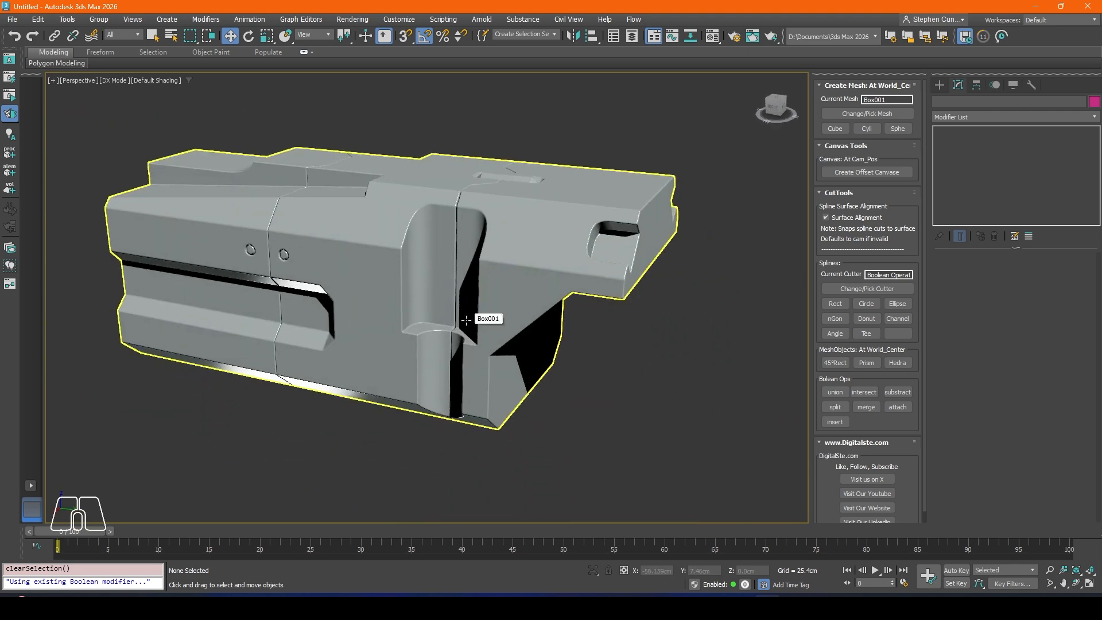
Step: Go through the body's Boolean operands in search of the cutter for the lower cylindrical recess
click(436, 267)
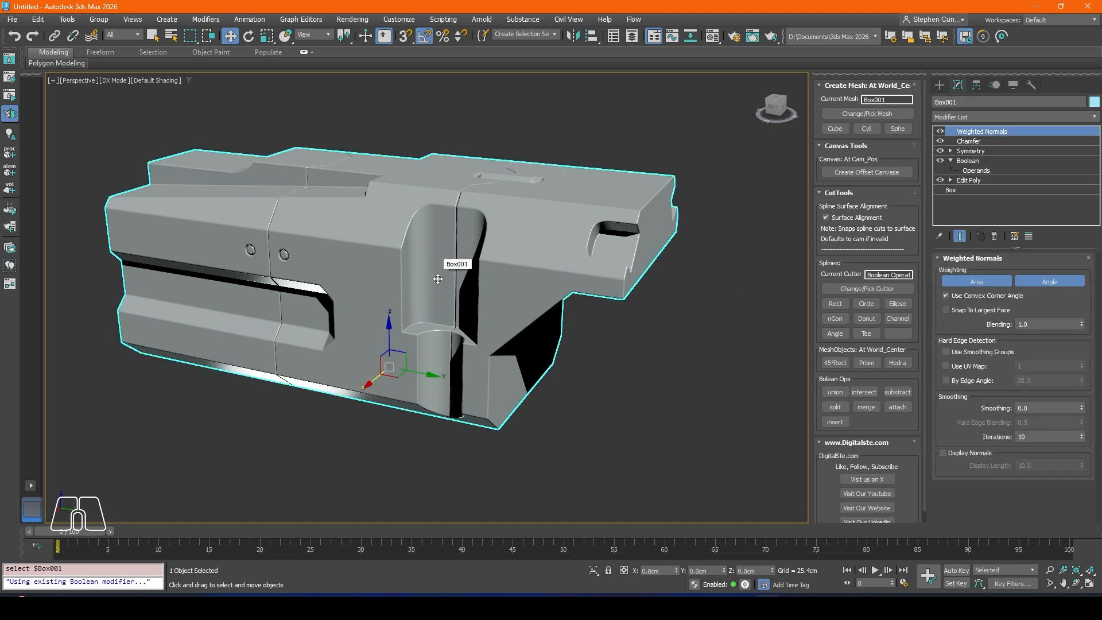
scroll(448, 348, down, 3)
alt+middle_drag(449, 349, 467, 352)
scroll(467, 352, up, 4)
scroll(467, 352, up, 2)
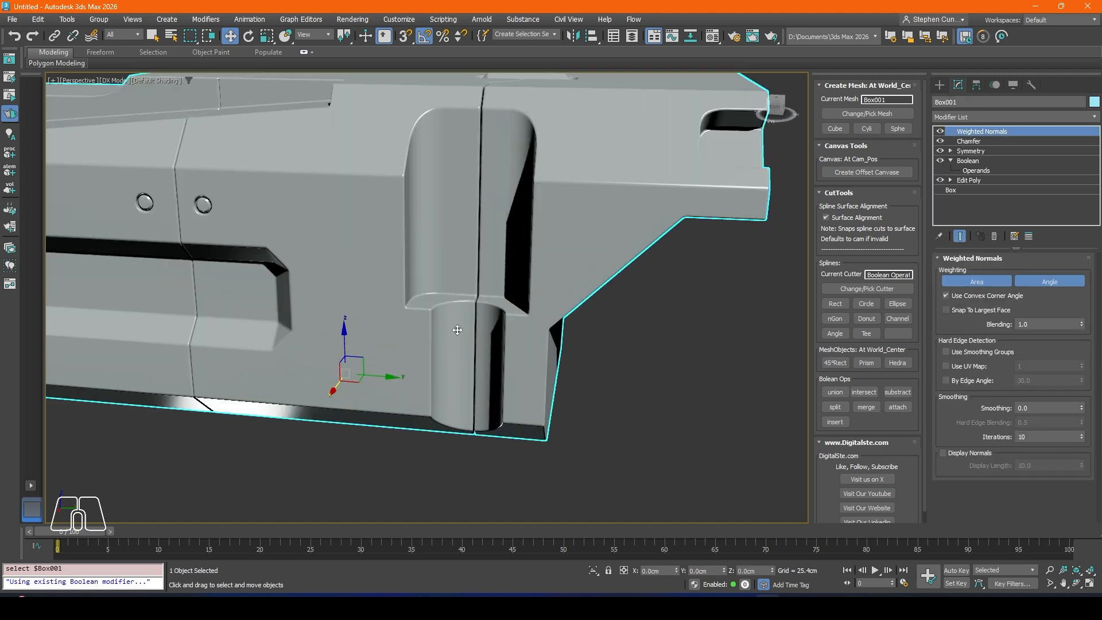
click(968, 161)
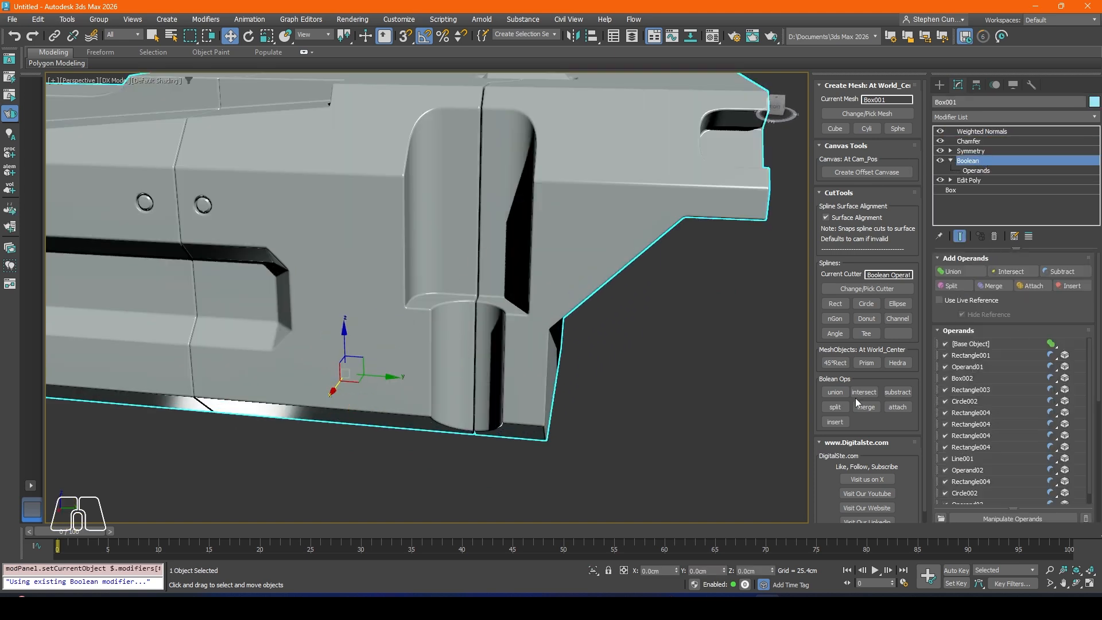
click(969, 425)
click(968, 367)
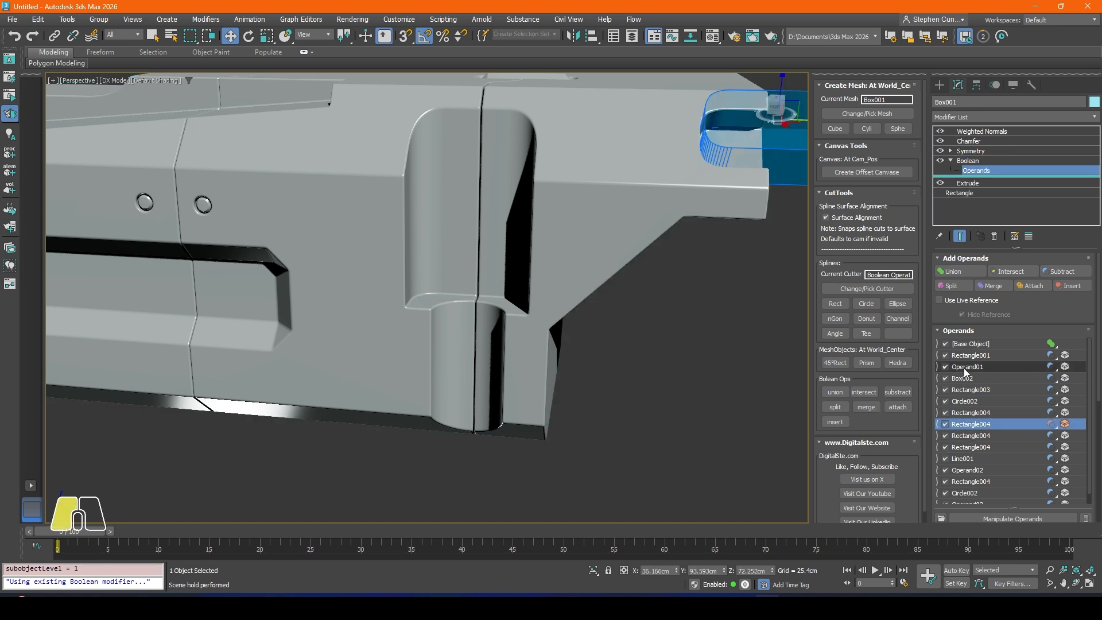
click(970, 436)
click(968, 449)
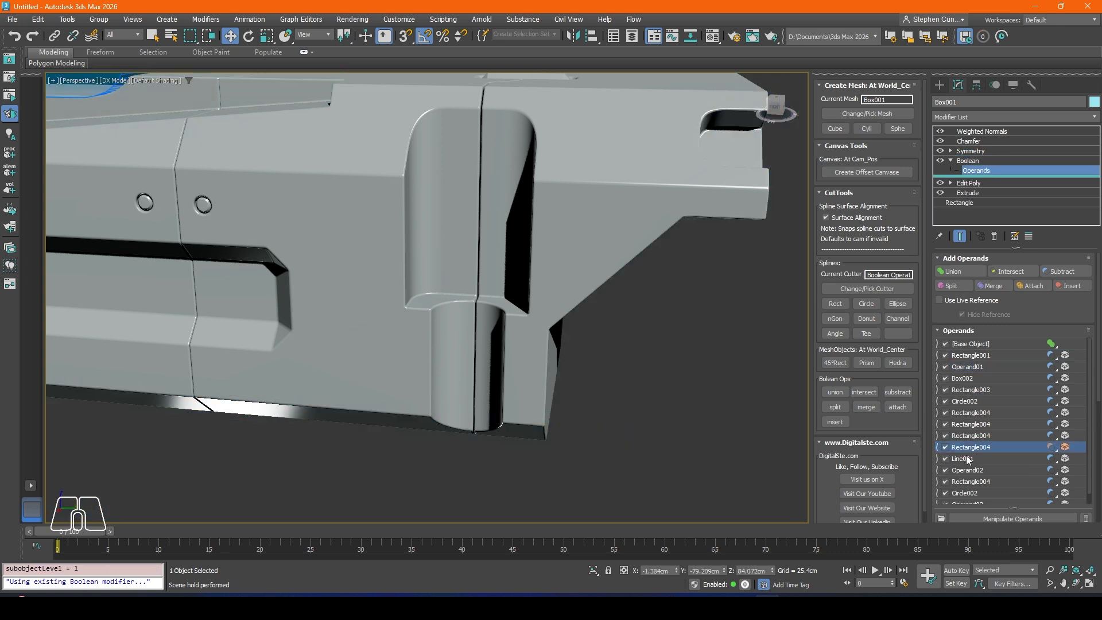
click(968, 457)
click(973, 481)
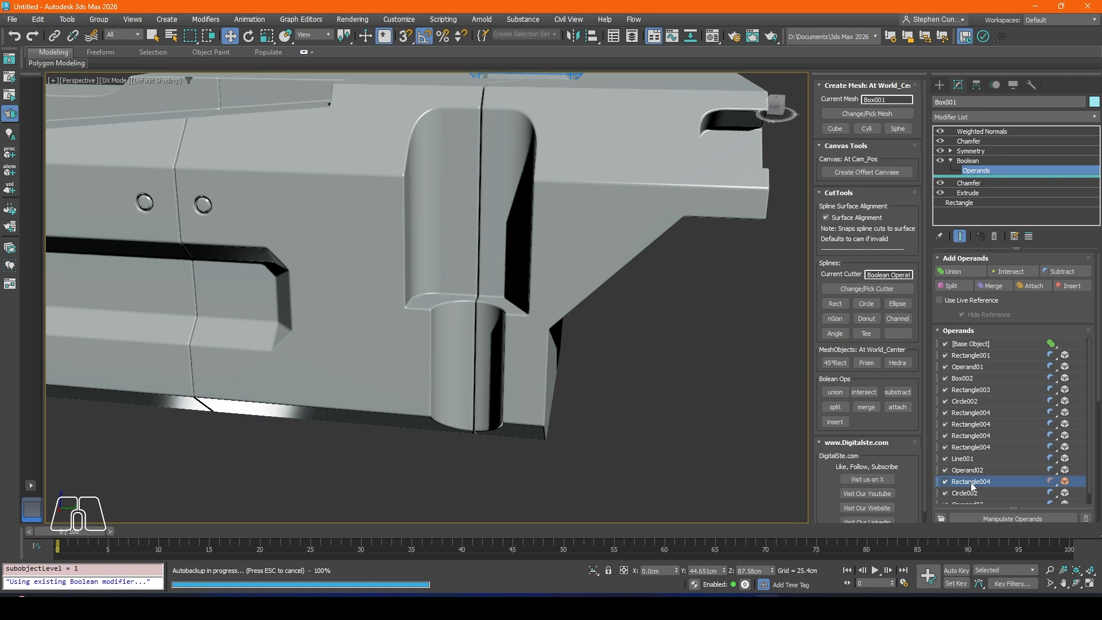
click(971, 495)
Step: Cut the cylindrical Circle002 operand below the tall side recess out of the body's Boolean
click(969, 458)
click(969, 447)
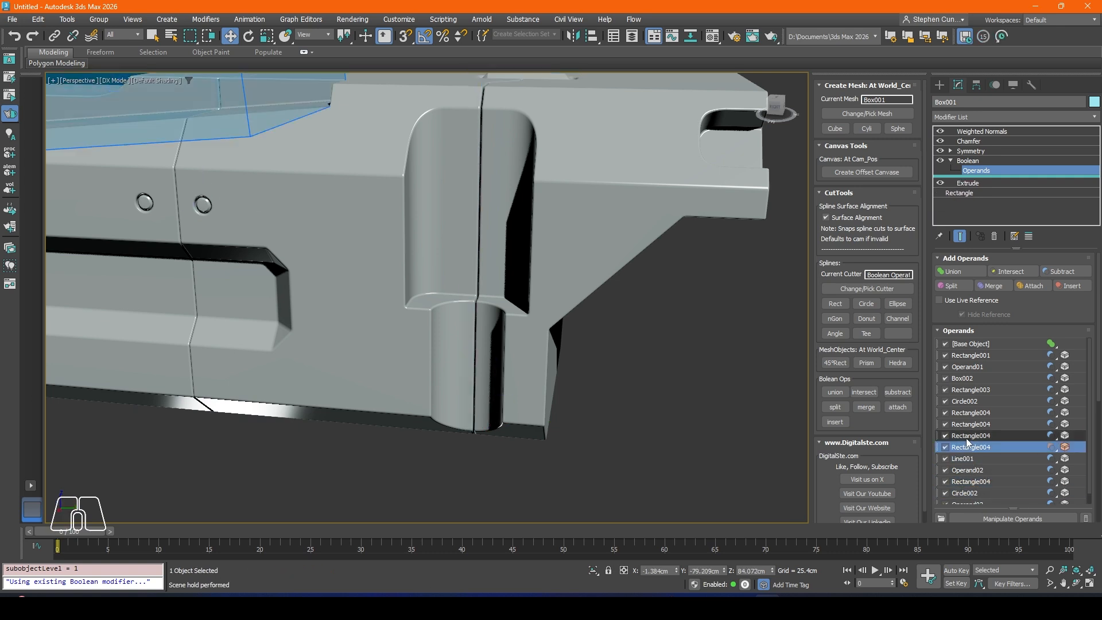
click(962, 425)
click(963, 401)
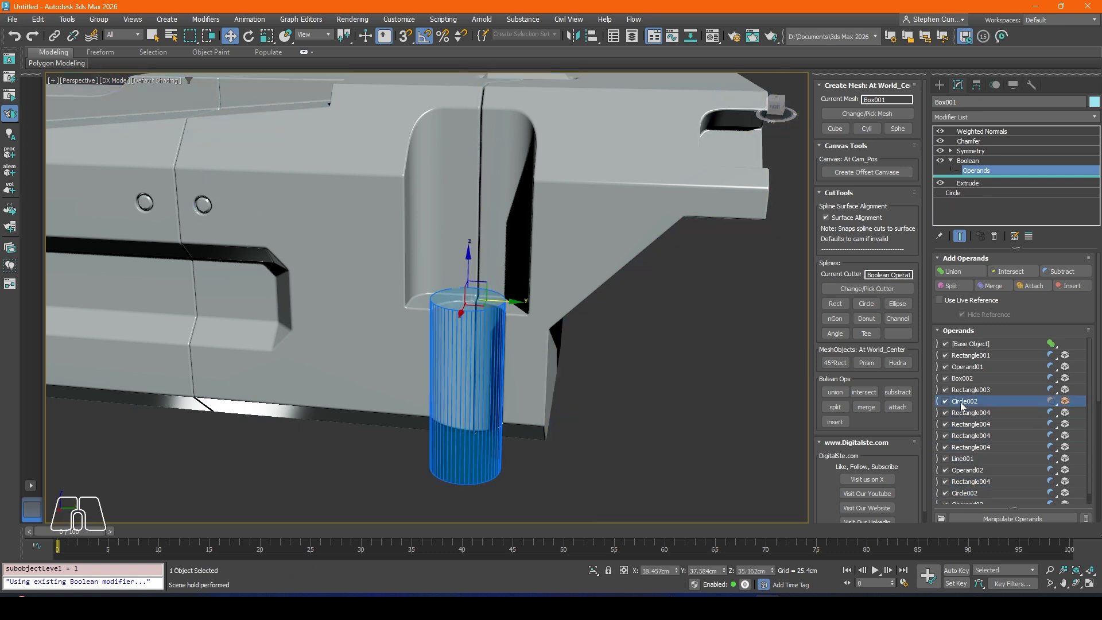
right_click(963, 405)
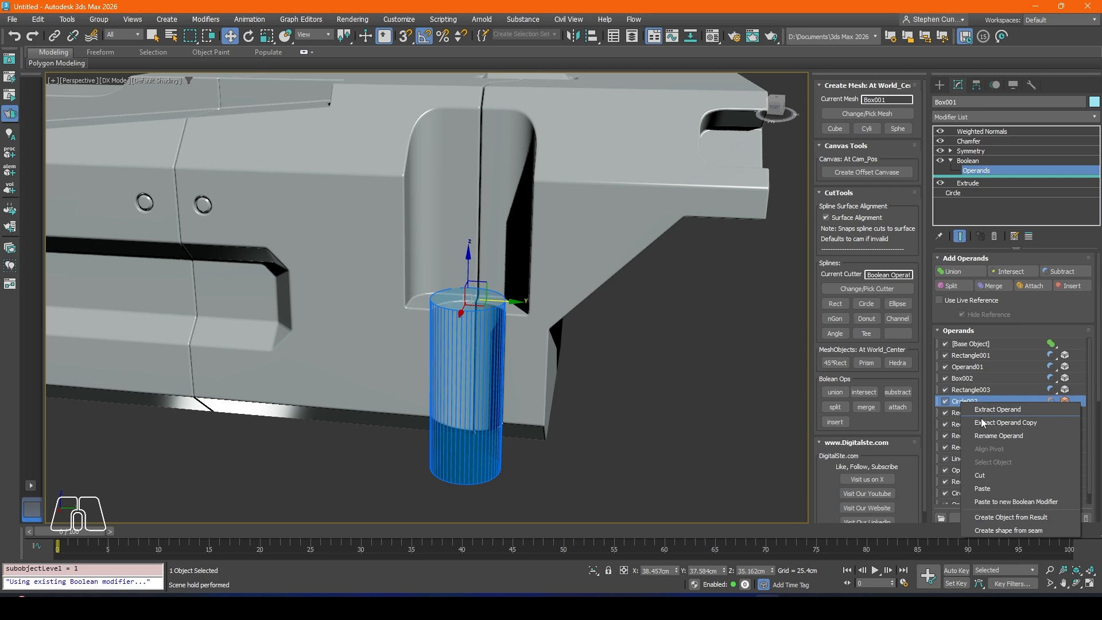
click(982, 474)
scroll(476, 332, down, 3)
mouse_move(478, 312)
alt+middle_down()
mouse_move(530, 362)
mouse_move(442, 316)
mouse_move(499, 317)
alt+middle_up()
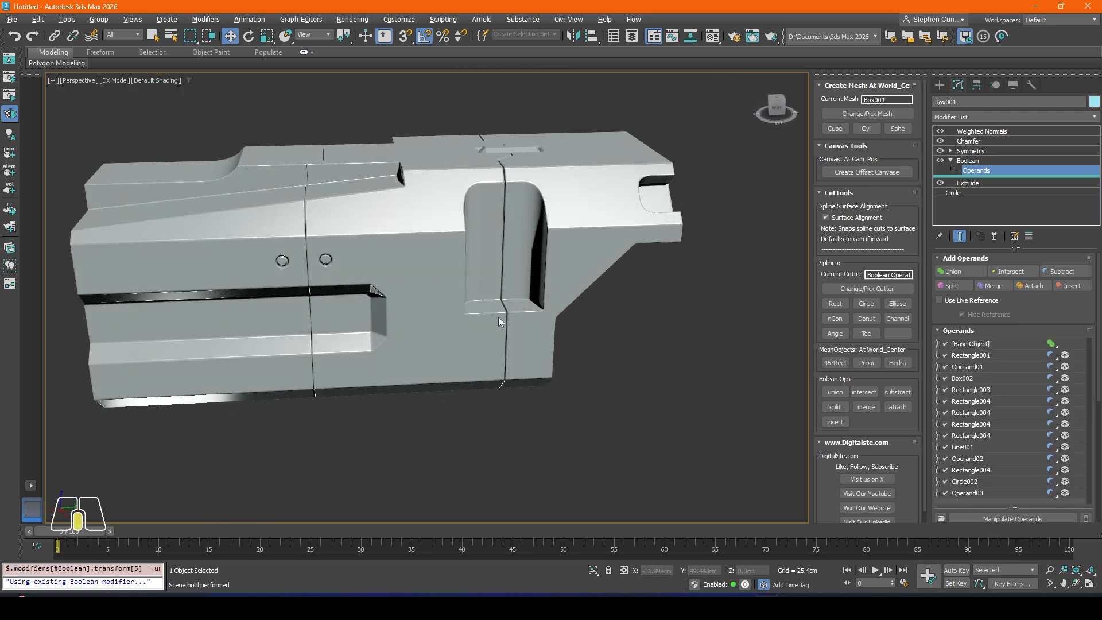
Step: Shorten the tall side recess by setting the Extrude amount of its Rectangle003 cutter to about -16.5 cm, then deselect the body
click(972, 415)
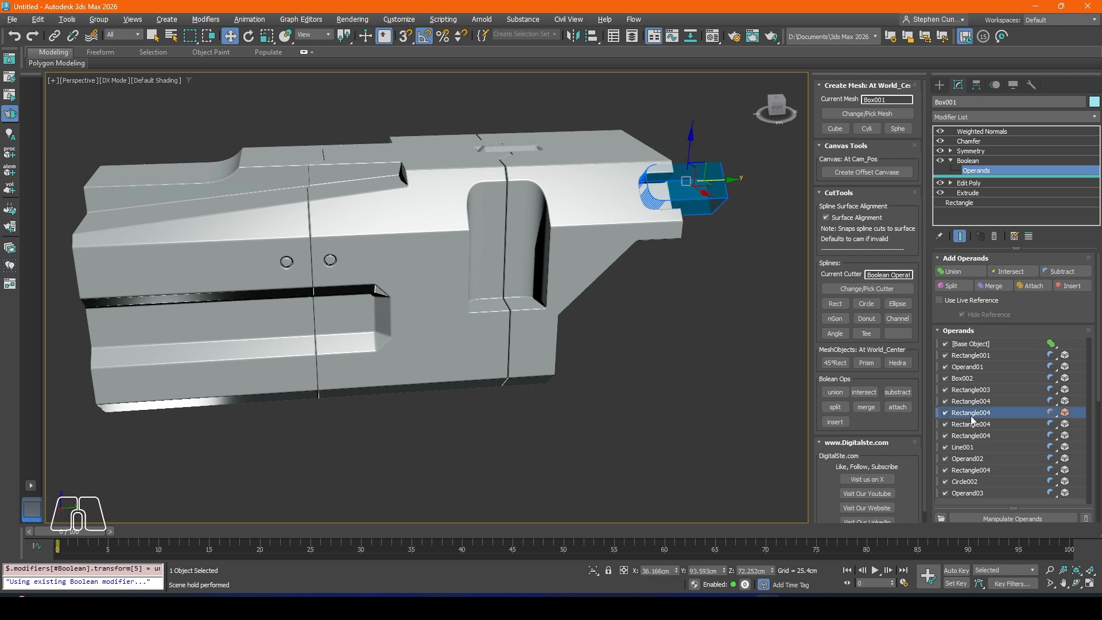
click(964, 401)
click(965, 390)
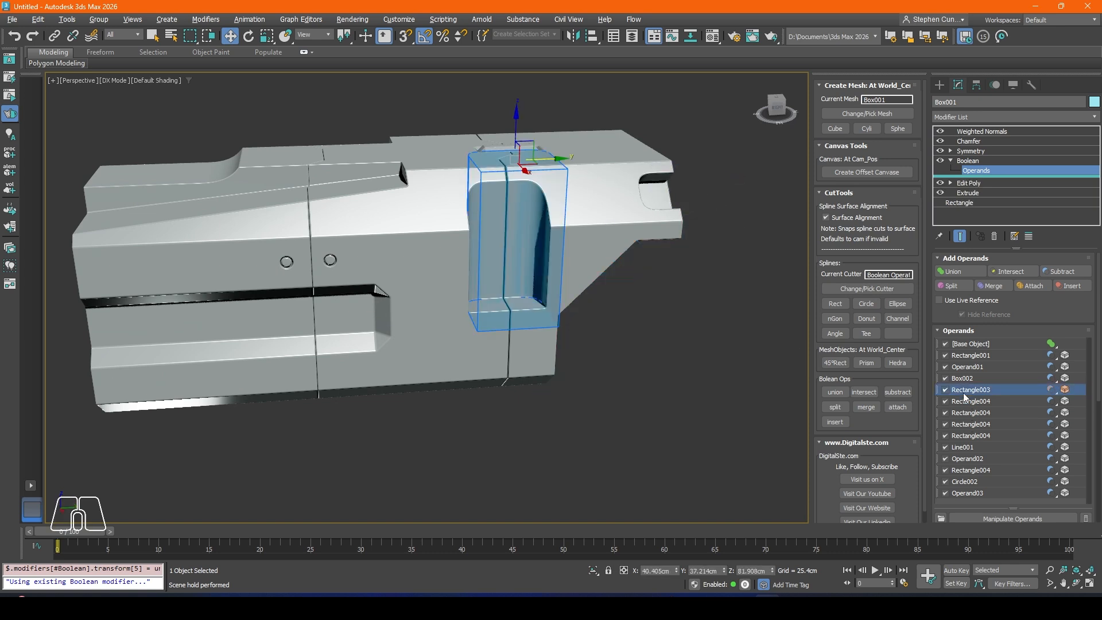
alt+middle_drag(619, 281, 520, 260)
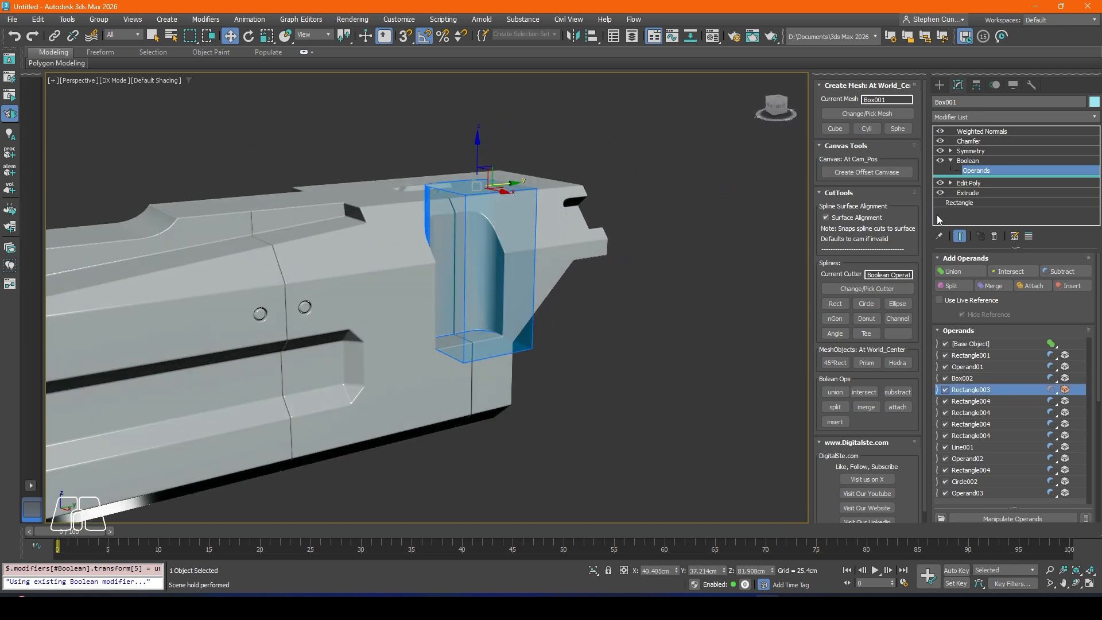
click(968, 183)
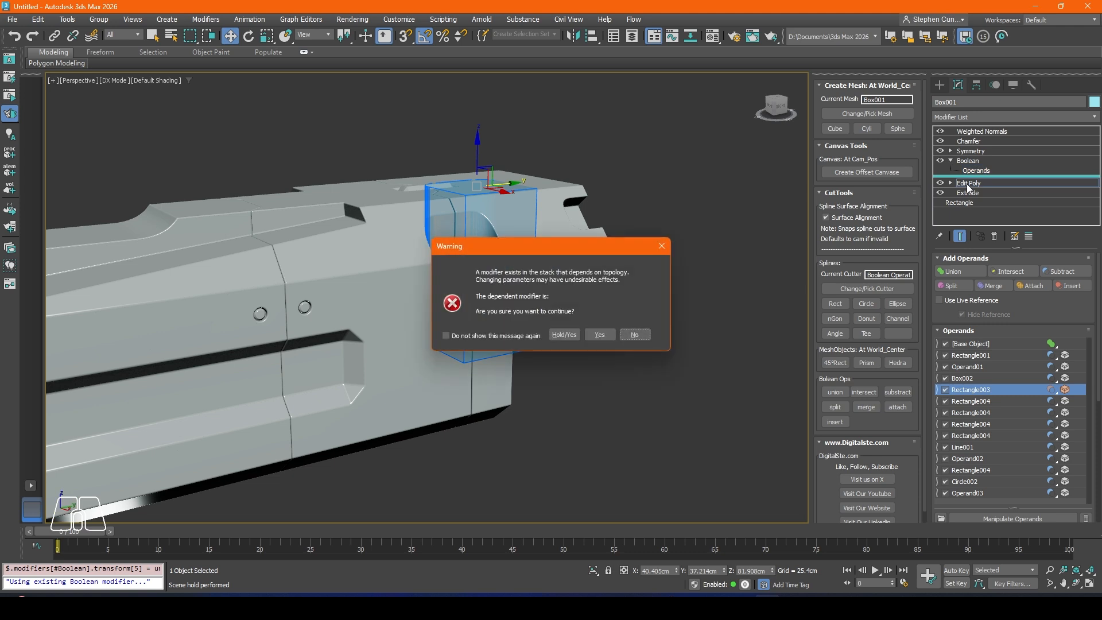
click(564, 335)
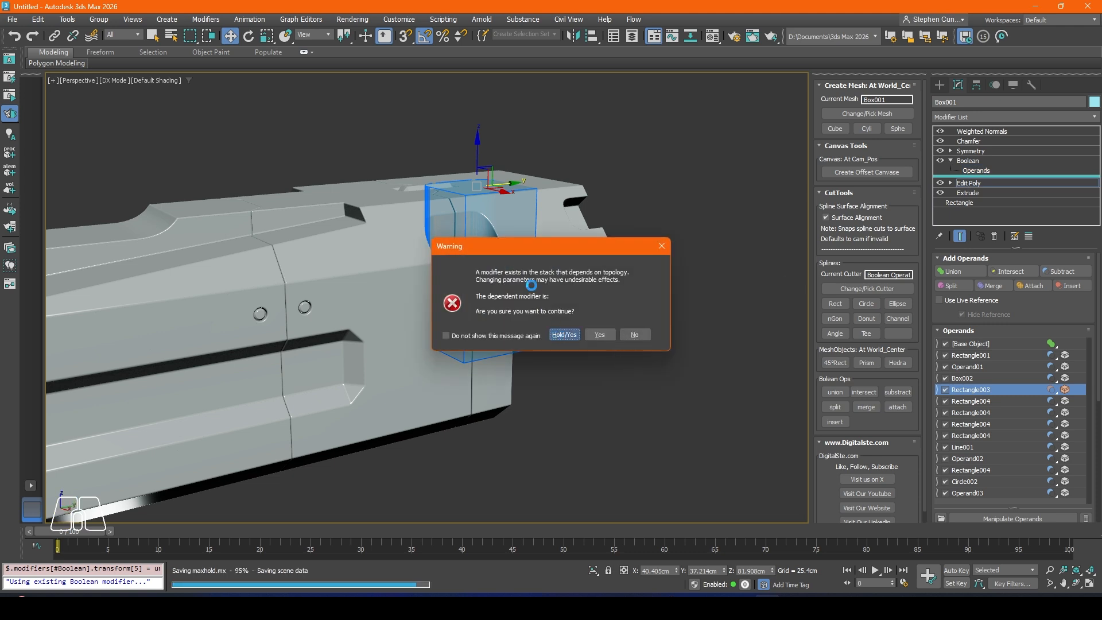
click(976, 194)
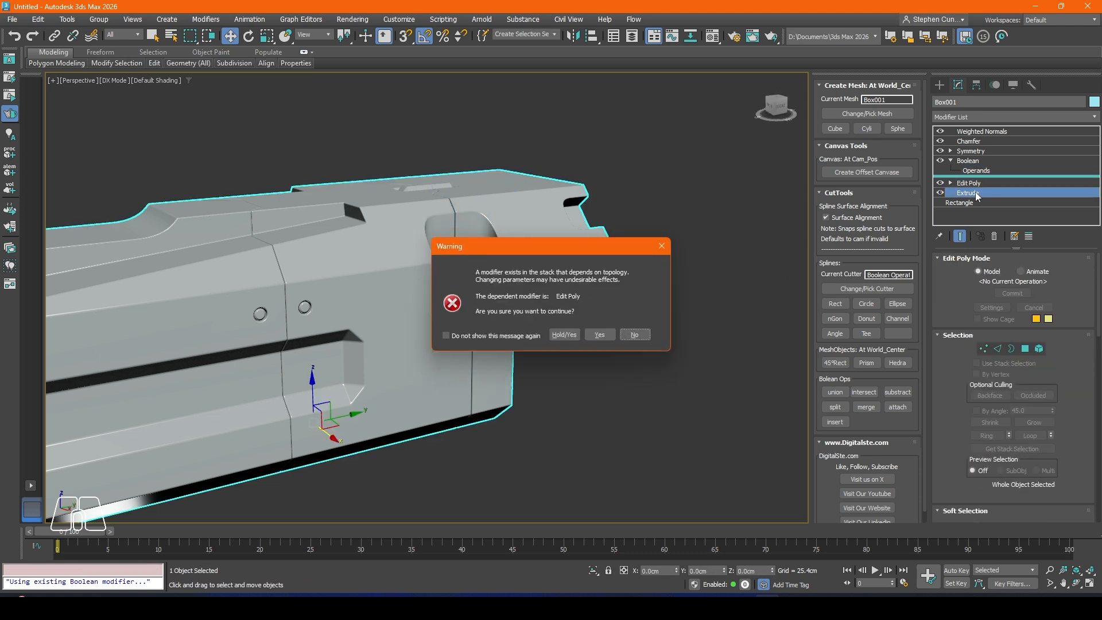
click(568, 334)
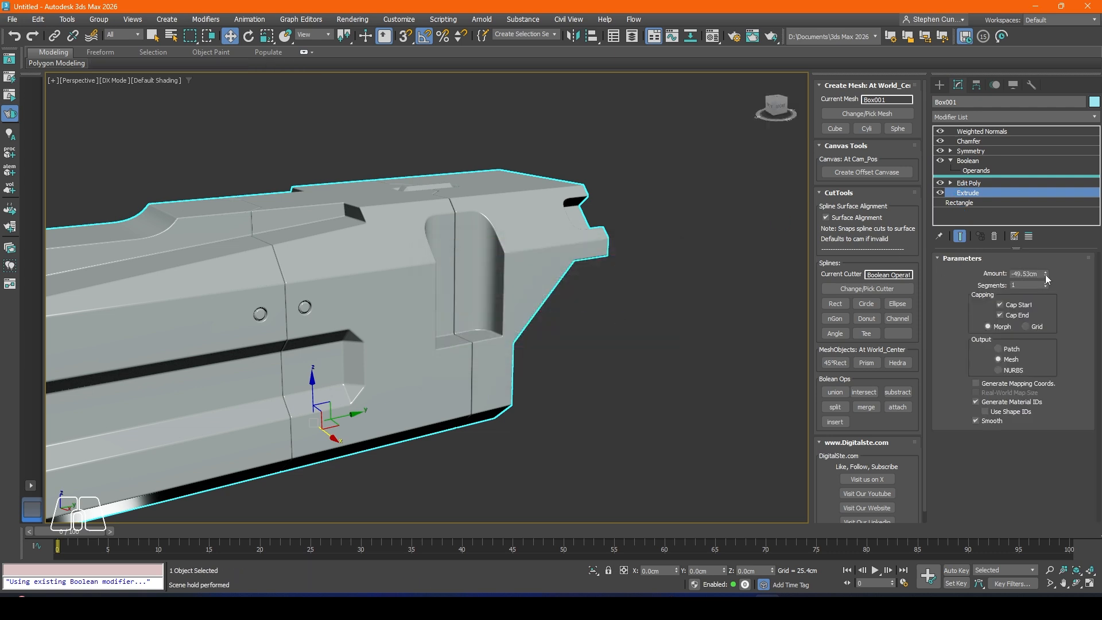
drag(1045, 275, 1041, 261)
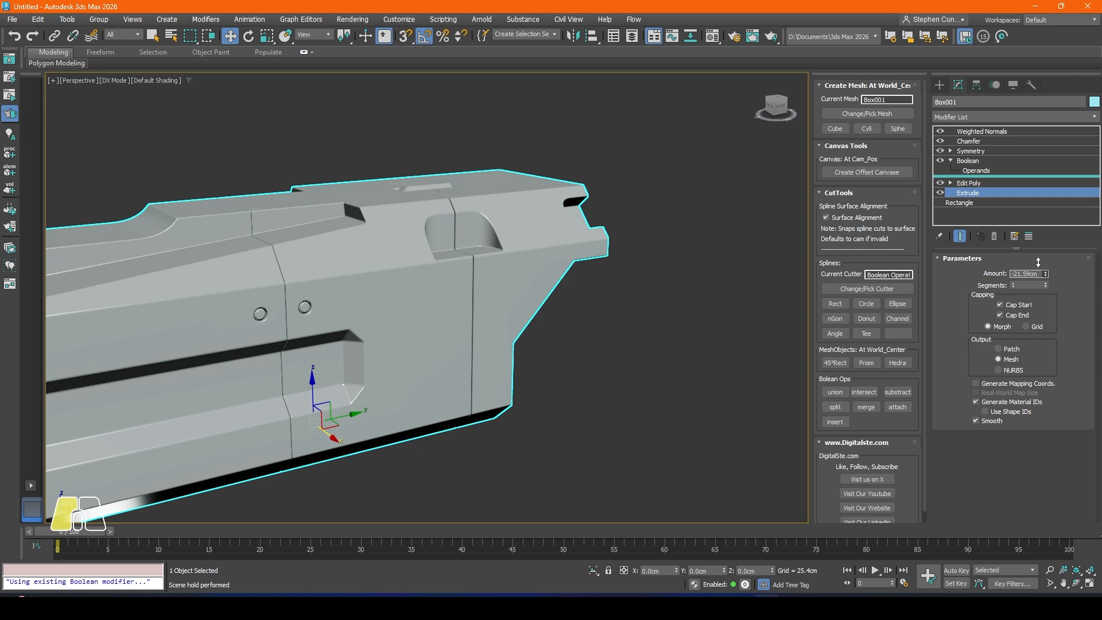
click(1046, 273)
click(1046, 273)
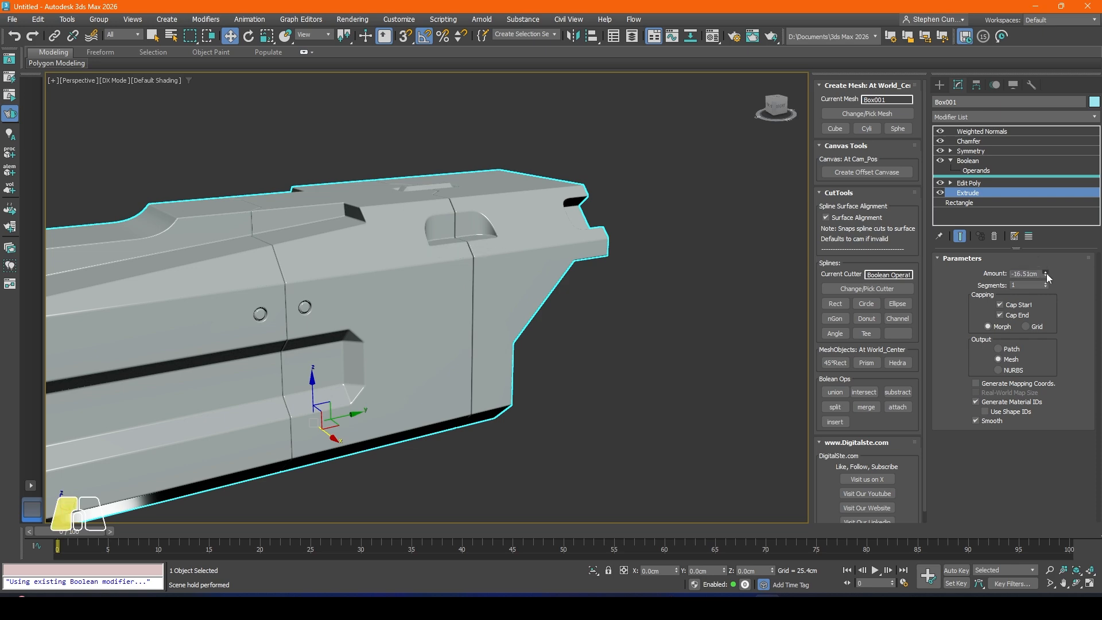
click(1046, 273)
click(653, 359)
scroll(515, 294, down, 3)
alt+middle_drag(515, 293, 446, 323)
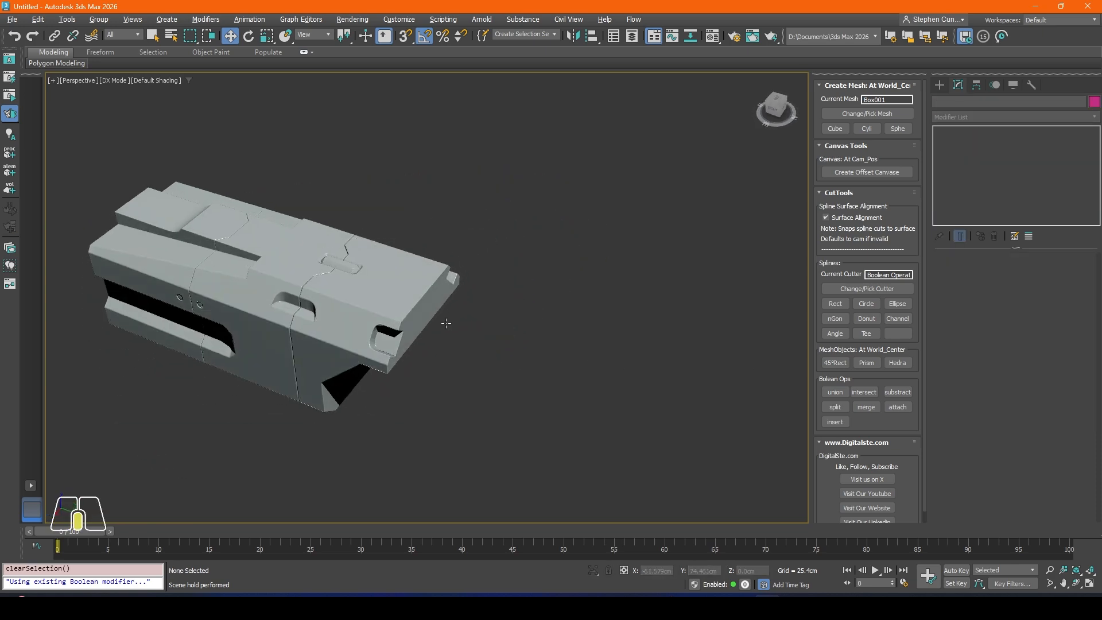
Step: Cut the Rectangle004 operand that forms the small notch at the body's end out of the Boolean
scroll(310, 327, up, 3)
alt+middle_drag(310, 327, 296, 273)
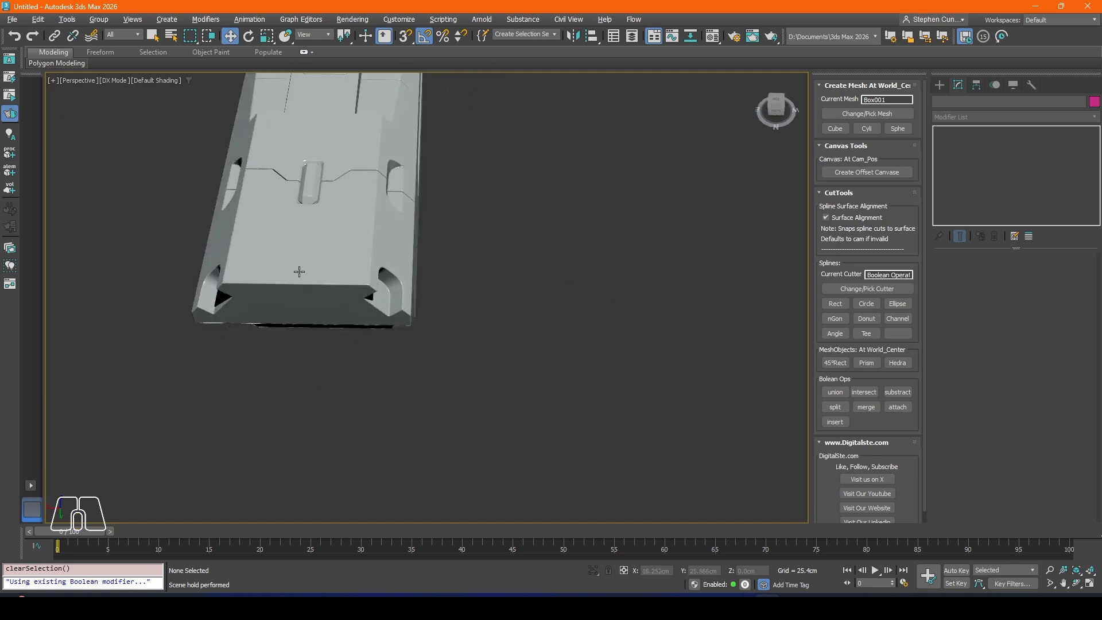
alt+middle_drag(254, 235, 351, 213)
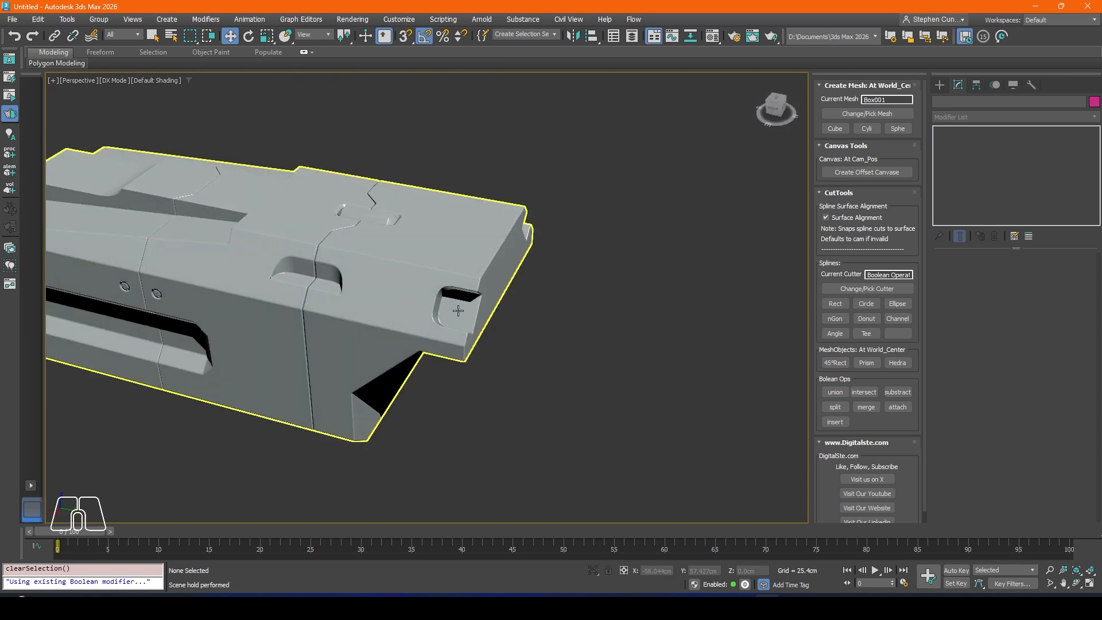
alt+middle_drag(459, 309, 397, 344)
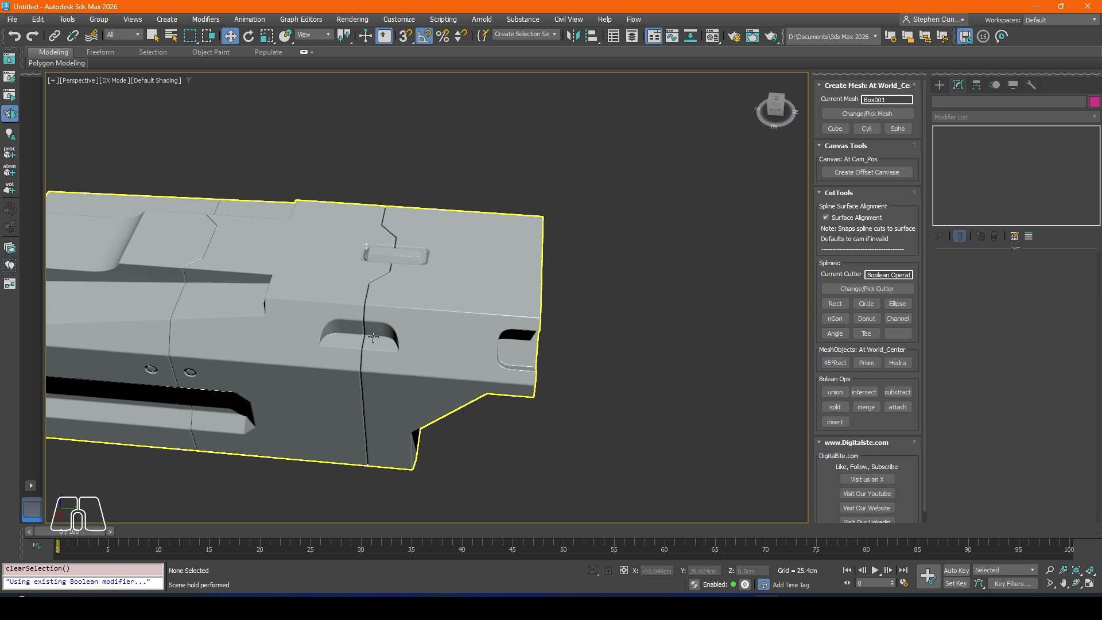
click(515, 350)
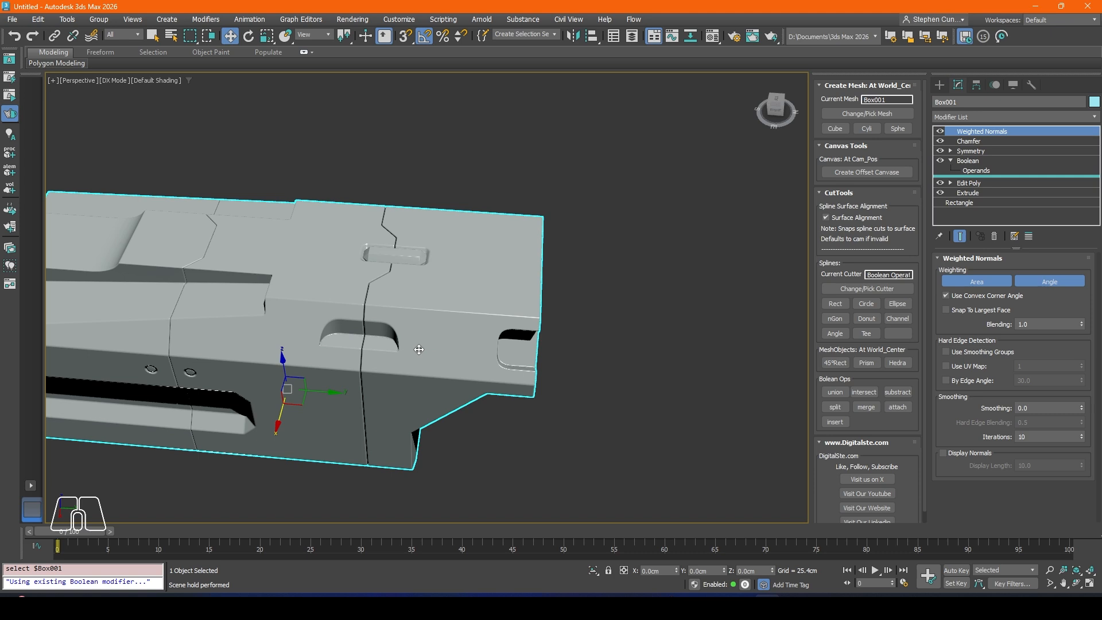
click(983, 170)
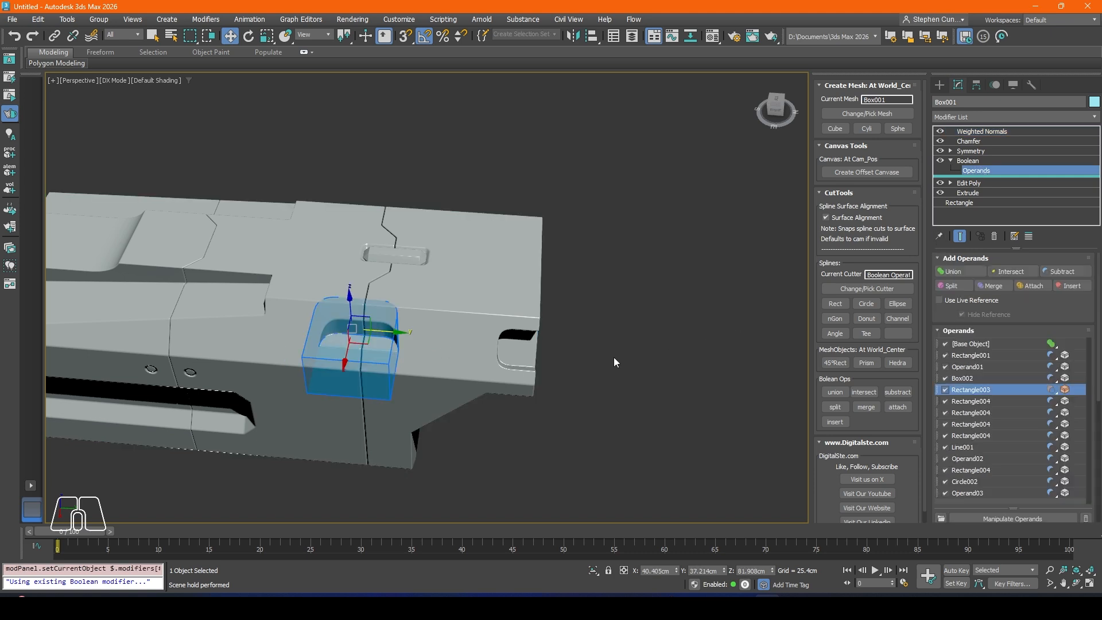
middle_drag(374, 351, 393, 331)
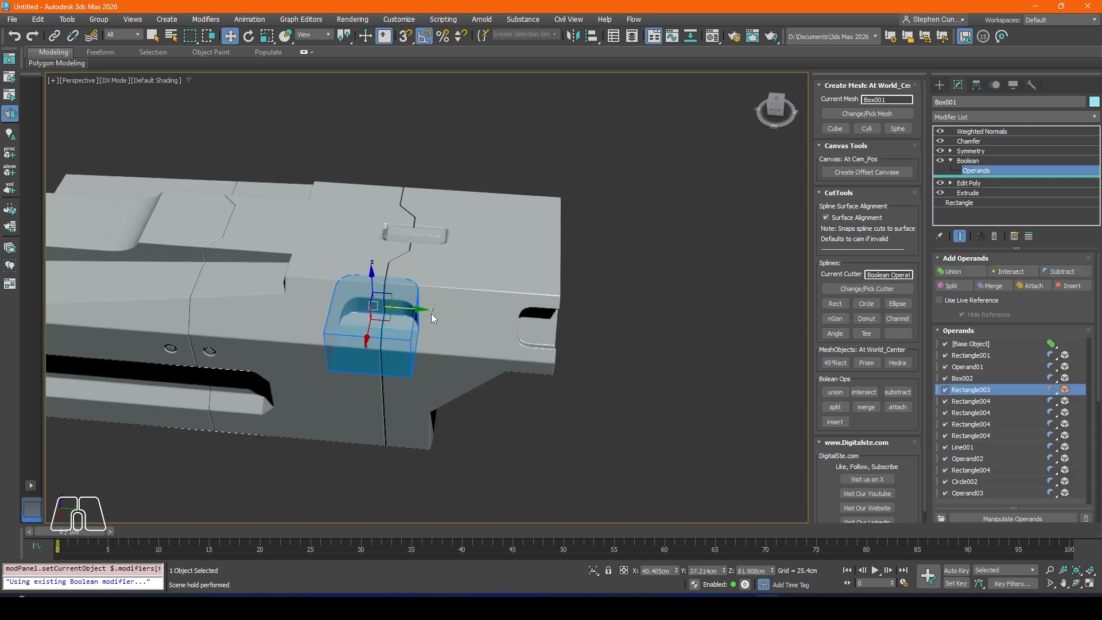
click(986, 401)
click(981, 413)
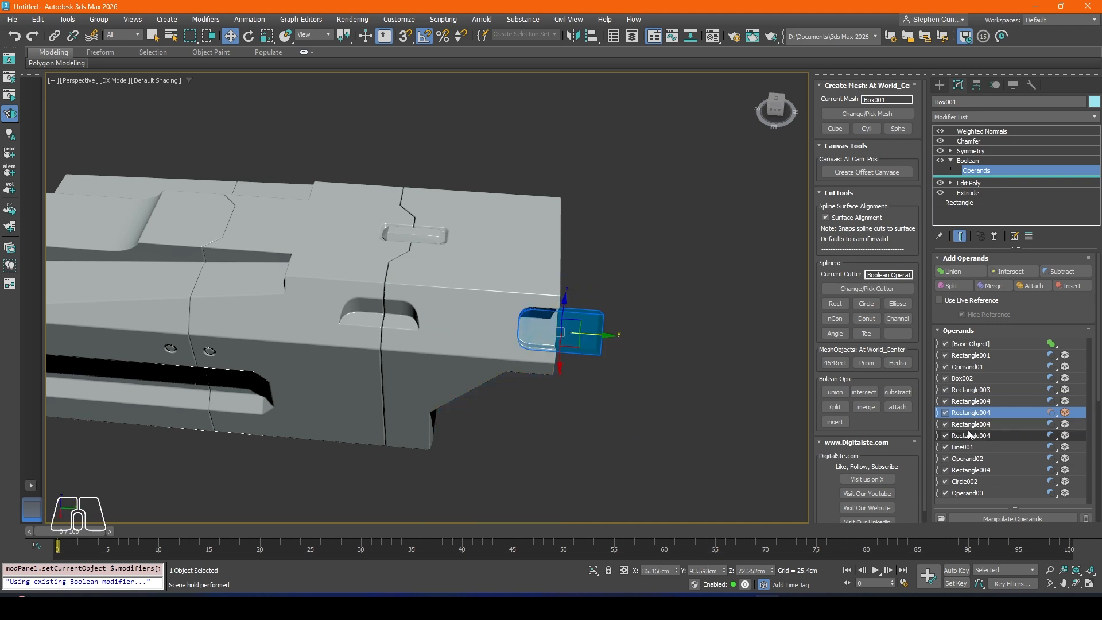
right_click(970, 413)
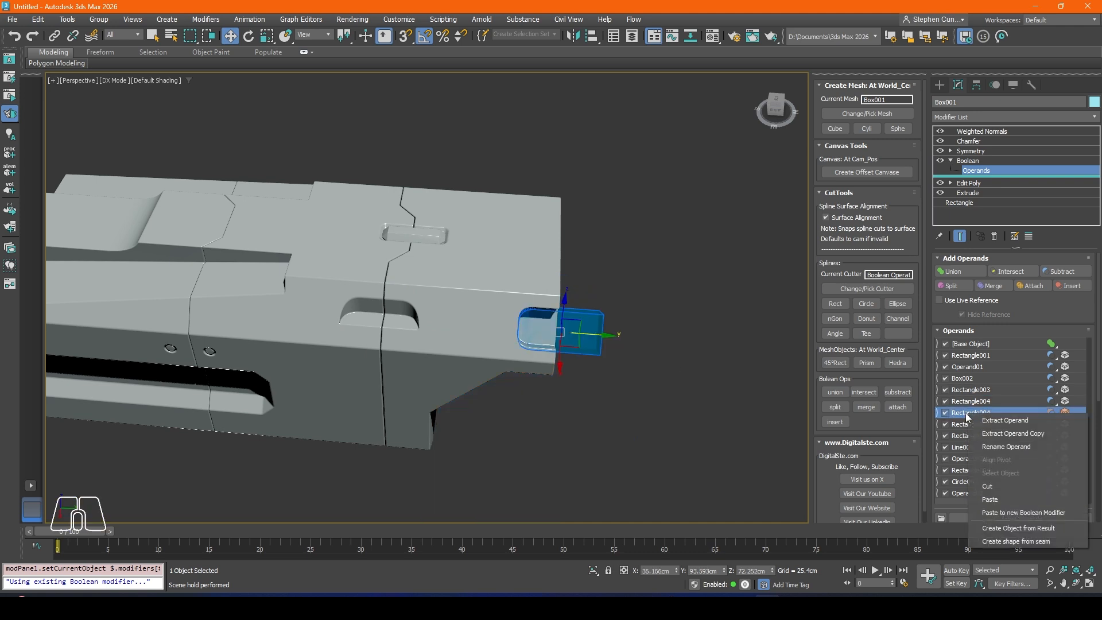
click(987, 487)
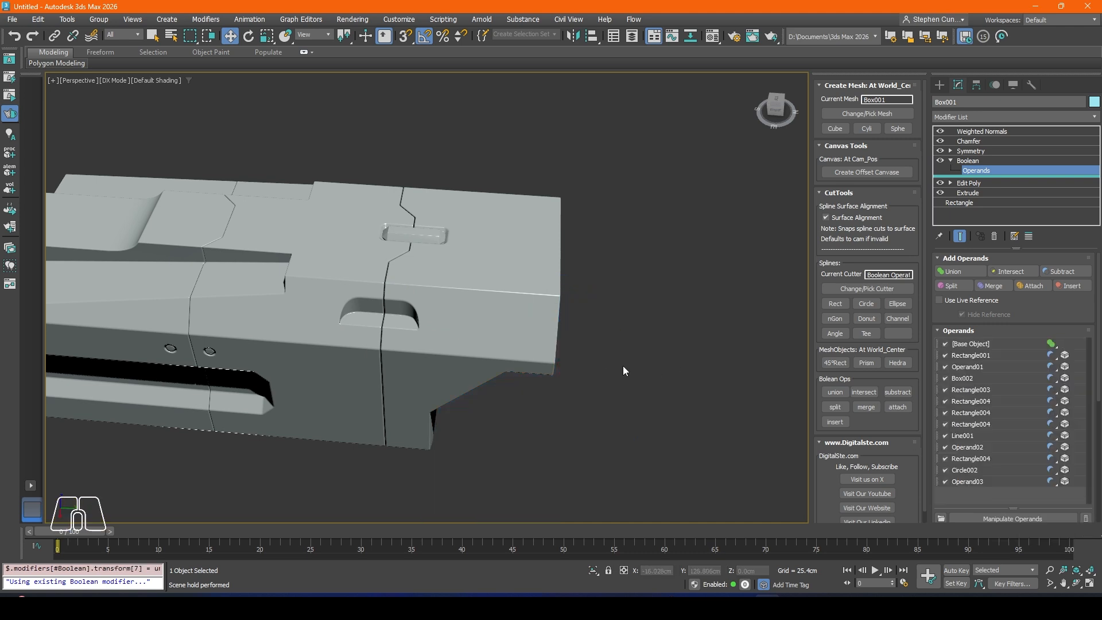
Step: Duplicate the Rectangle003 operand along Y to the body's end at about Y 87.8 cm, then leave operand editing
click(967, 390)
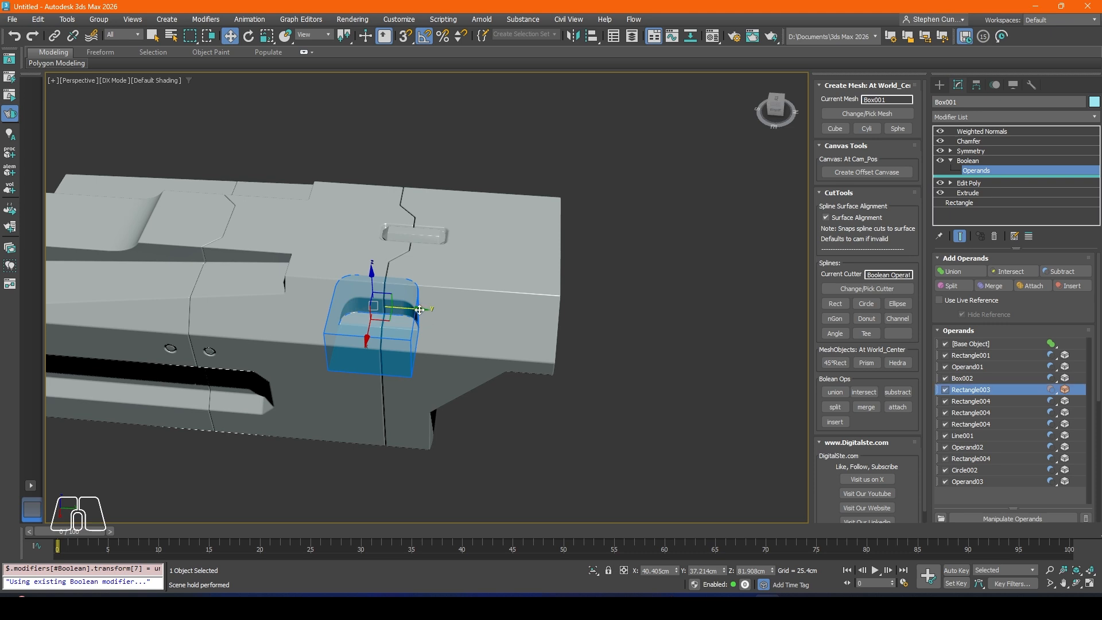
drag(427, 309, 599, 339)
drag(633, 344, 589, 348)
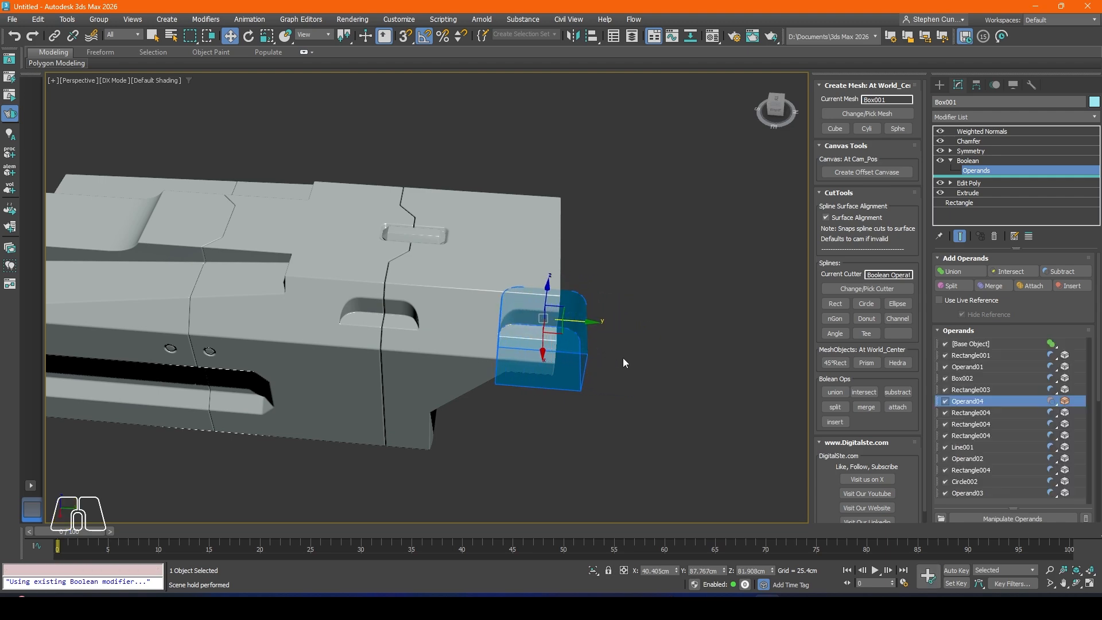
key(1)
alt+middle_drag(446, 321, 286, 320)
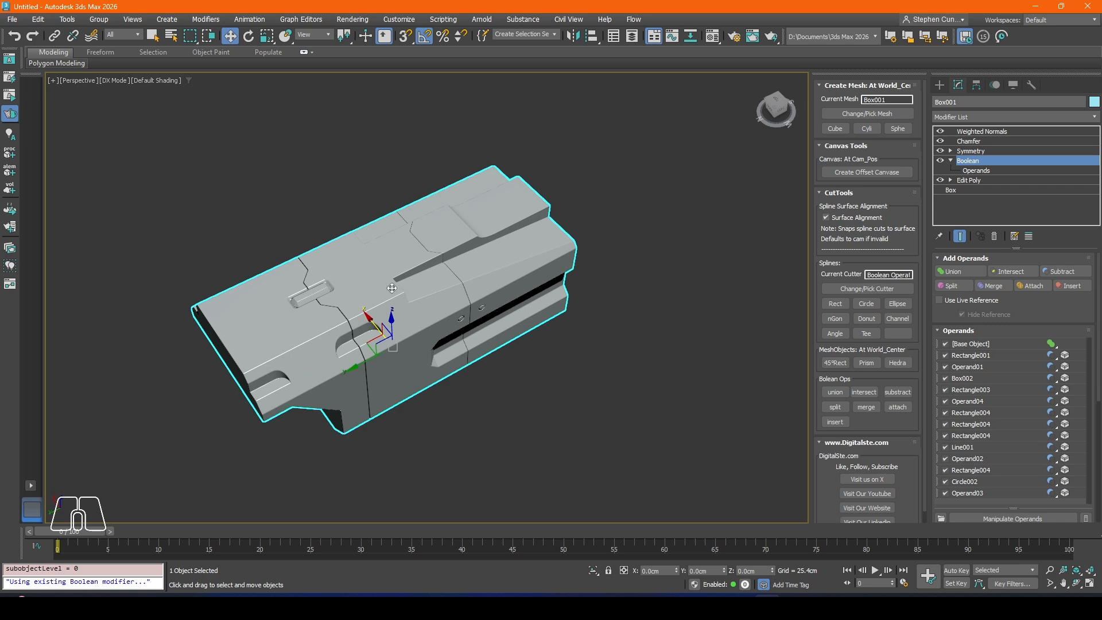
alt+middle_drag(392, 288, 635, 339)
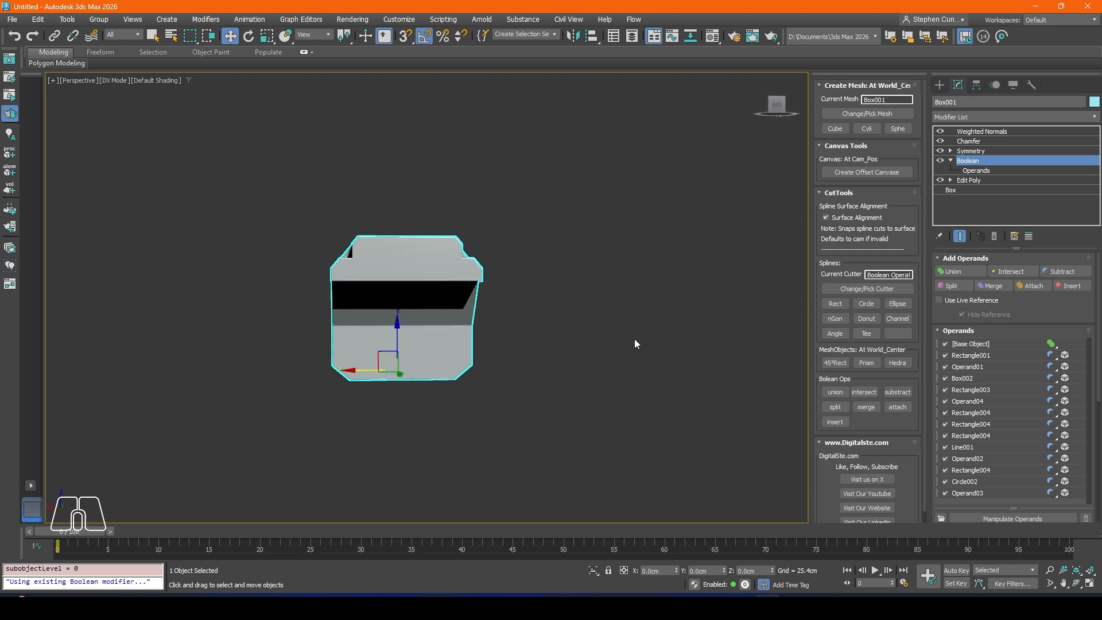
Step: In the front view, create a circle cutter and set its radius to about 25.8 cm
key(f)
scroll(222, 317, down, 3)
middle_drag(222, 316, 424, 255)
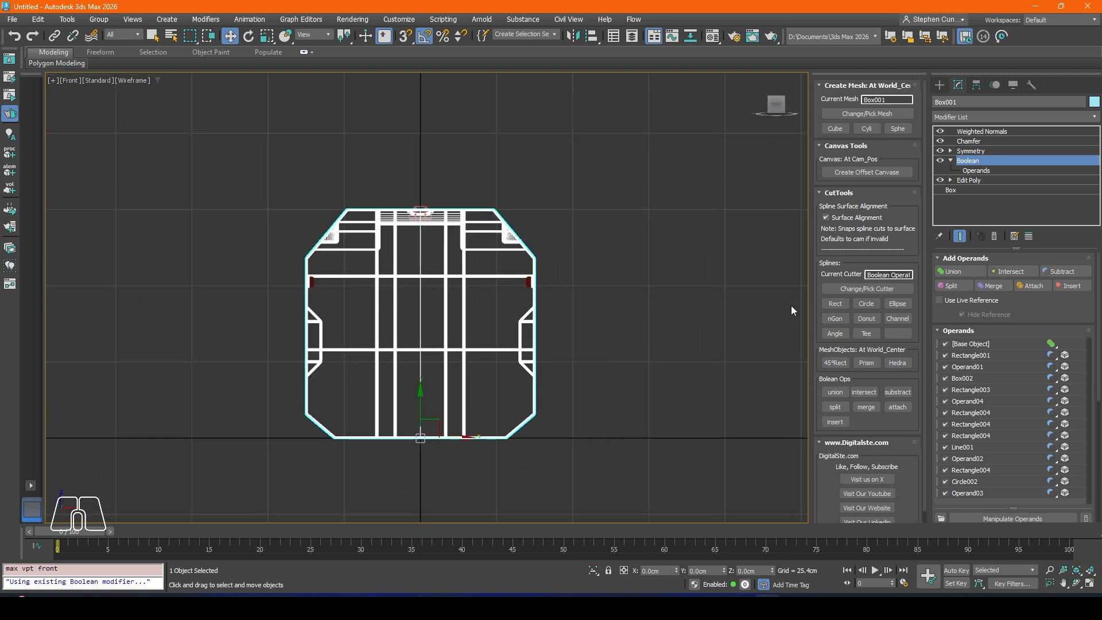
click(867, 304)
click(954, 142)
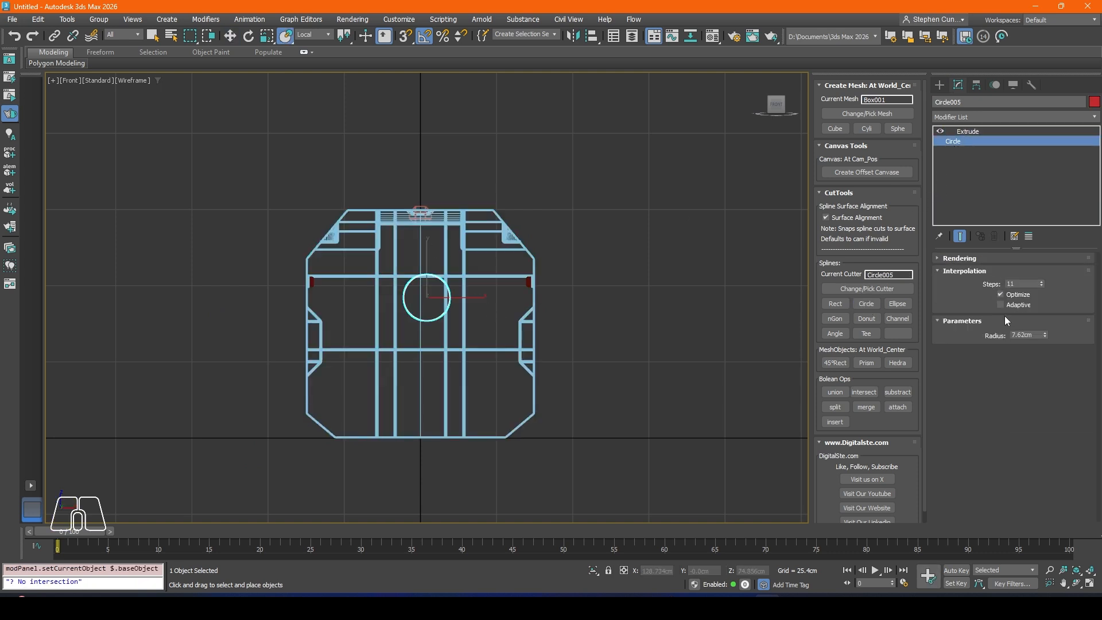
drag(1043, 339, 1051, 197)
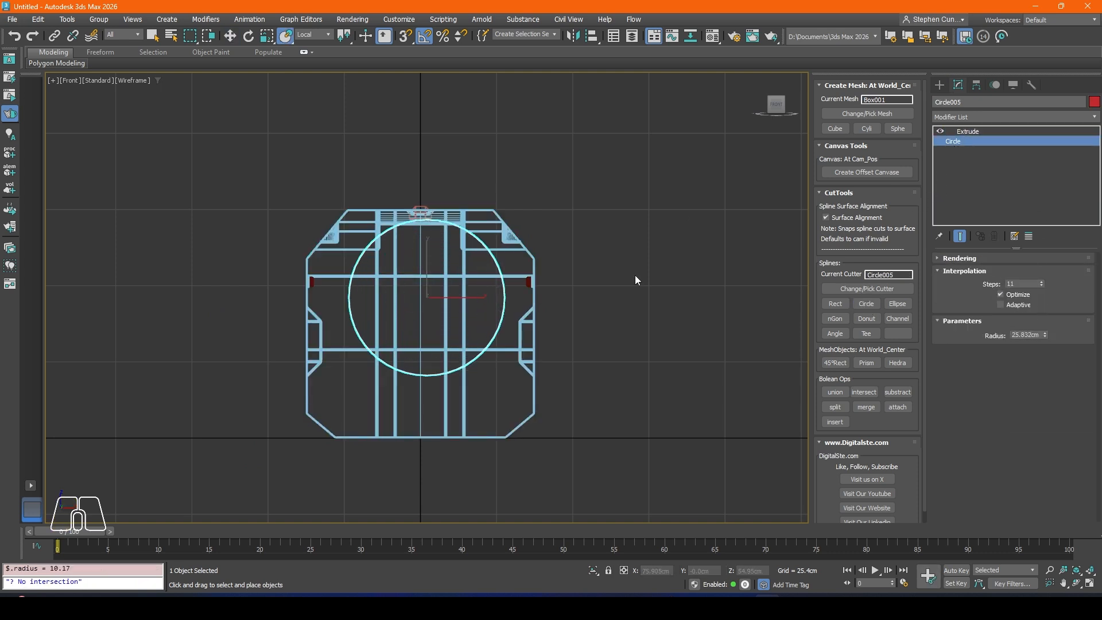
Step: Align the circle cutter to Box001 in X position, pivot point to pivot point
click(592, 35)
click(510, 229)
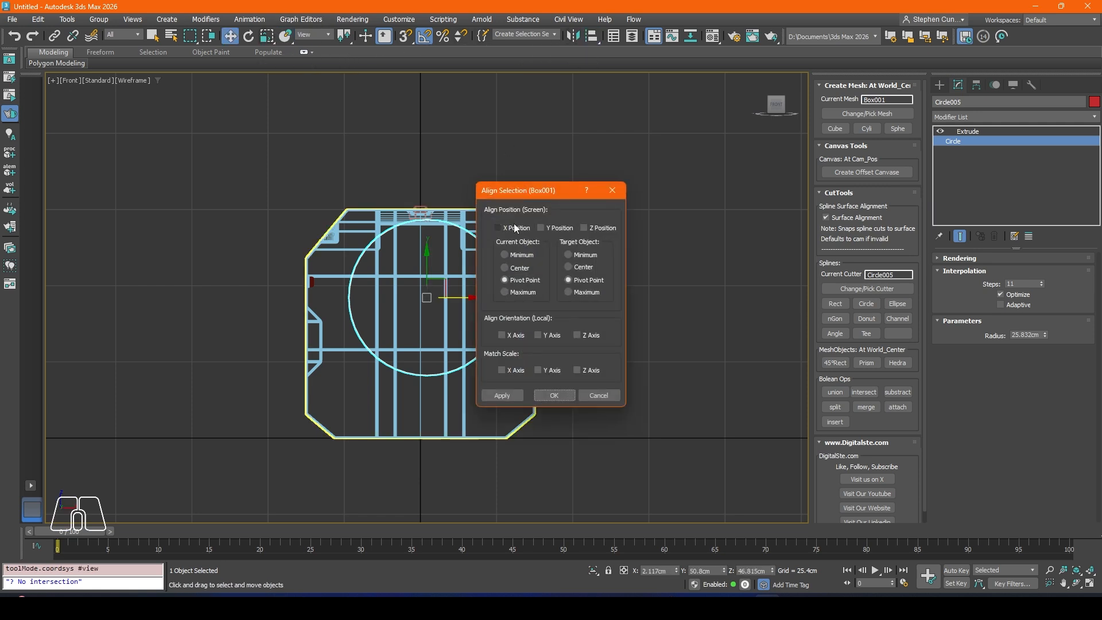
click(499, 229)
click(502, 396)
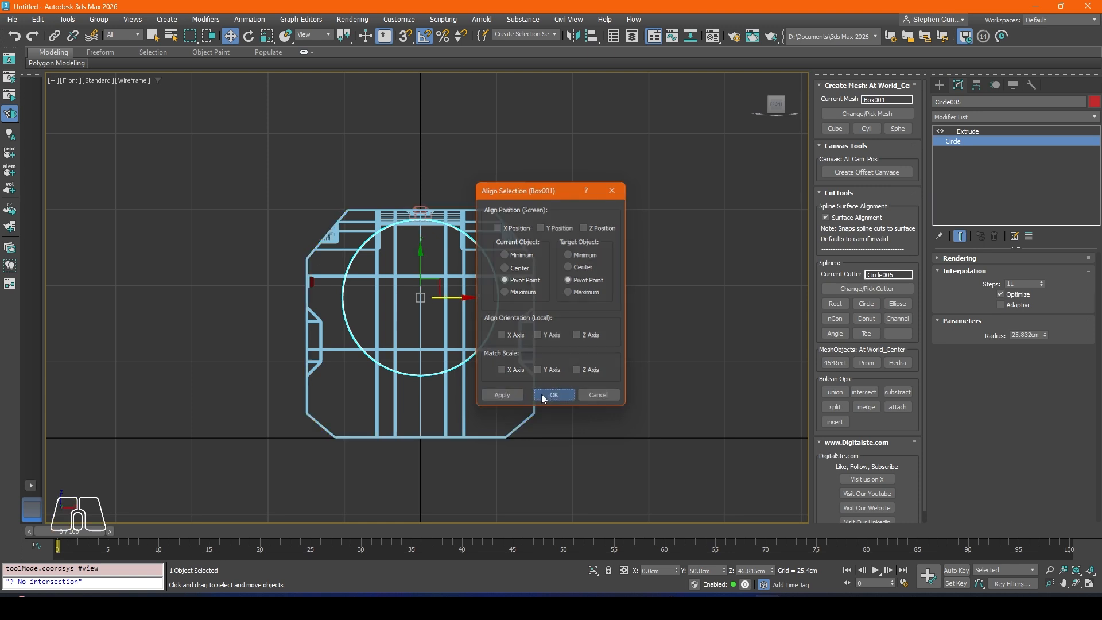
click(554, 396)
Step: In the perspective view with edged faces, move the circle cutter to about Y 83.7 cm and Z 42.5 cm at the body's stepped end
key(p)
alt+middle_drag(450, 322, 418, 302)
key(F4)
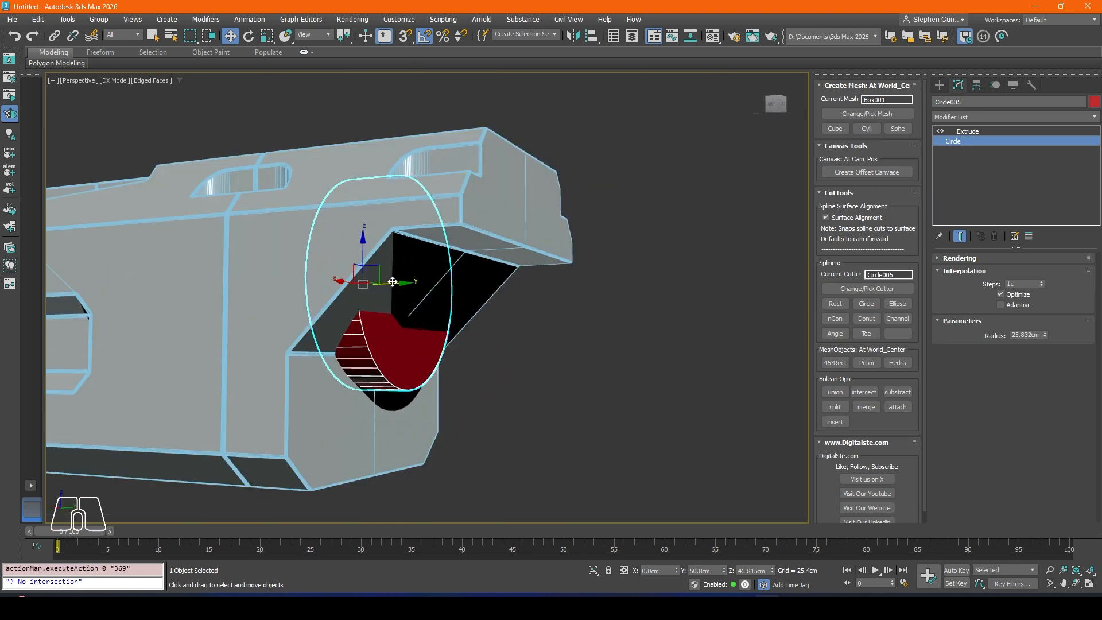
drag(395, 282, 519, 287)
alt+middle_drag(519, 288, 481, 312)
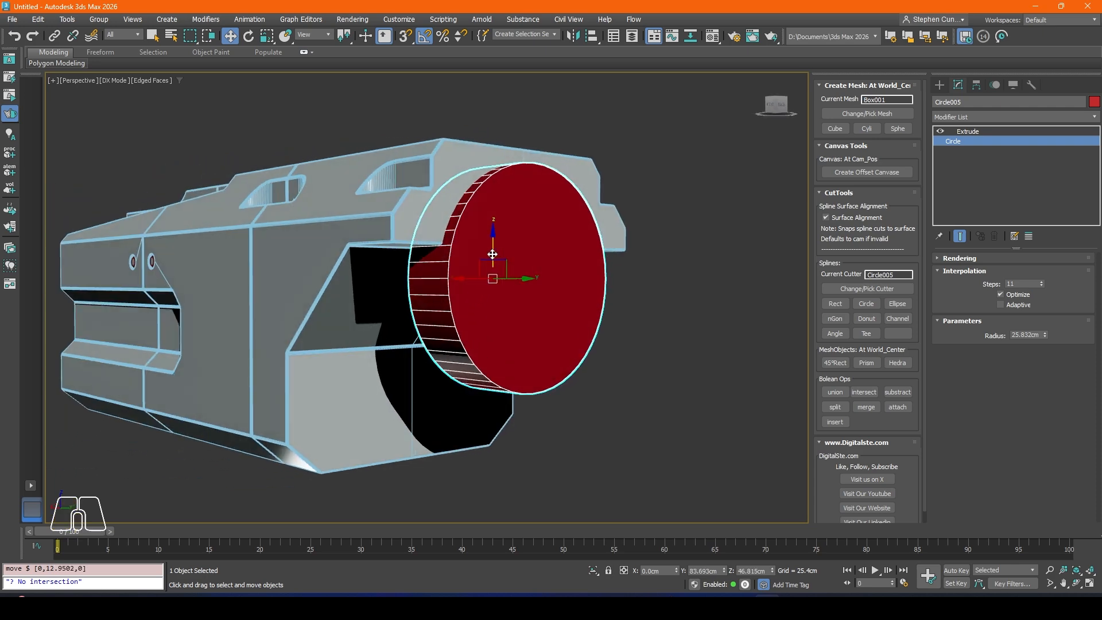
drag(493, 255, 493, 272)
alt+middle_drag(500, 311, 382, 301)
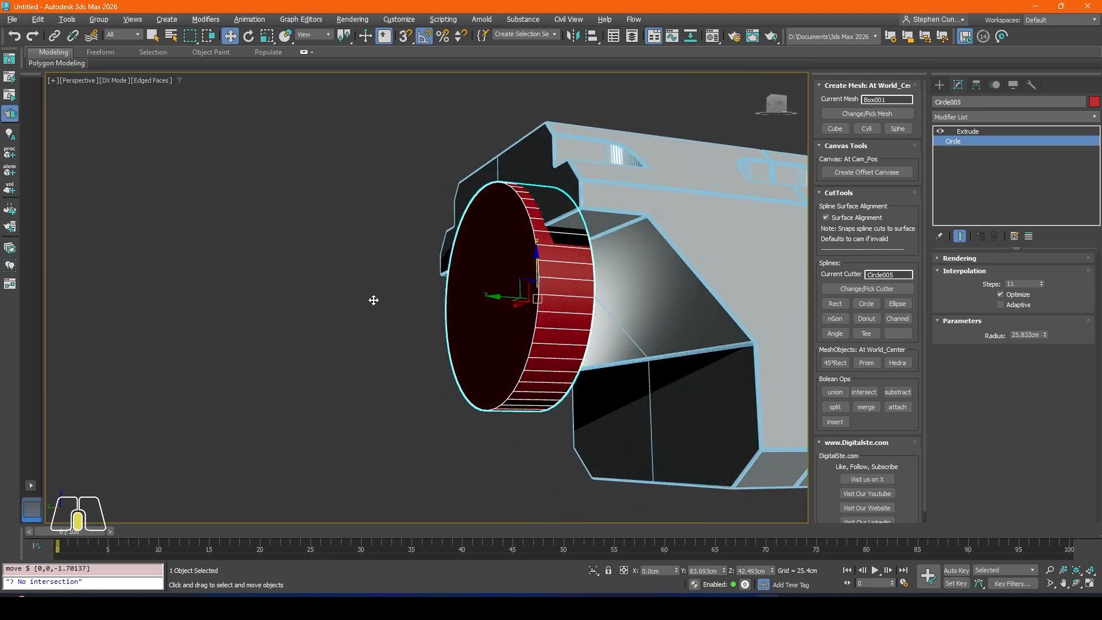
Step: Set the circle cutter's Extrude amount to about 67.3 cm and move it outward to about Y 98.4 cm
scroll(610, 252, up, 5)
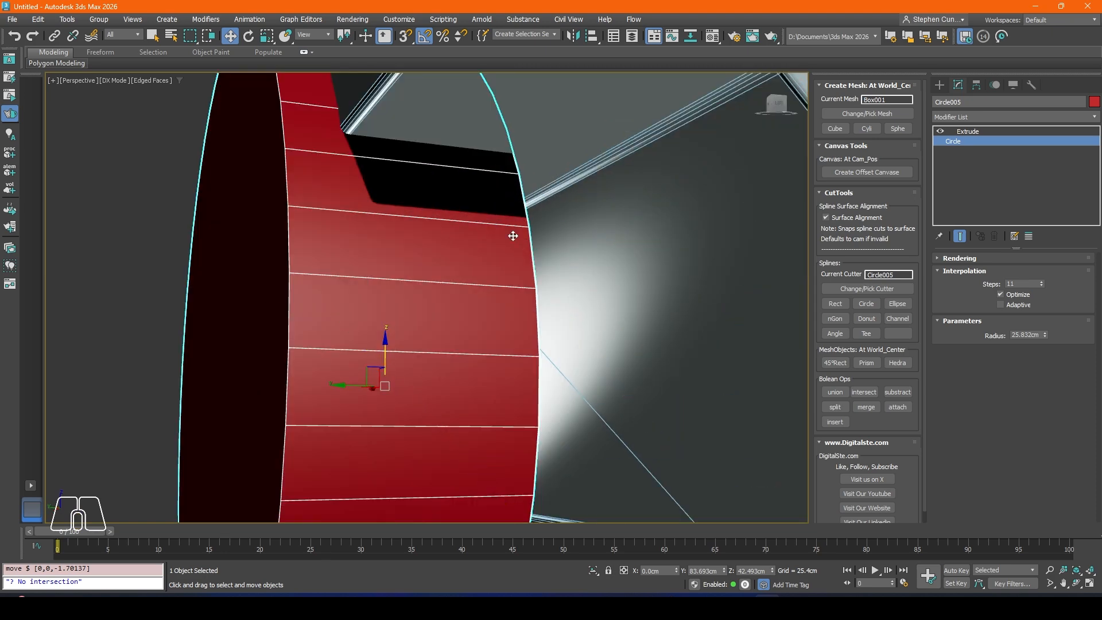
click(973, 131)
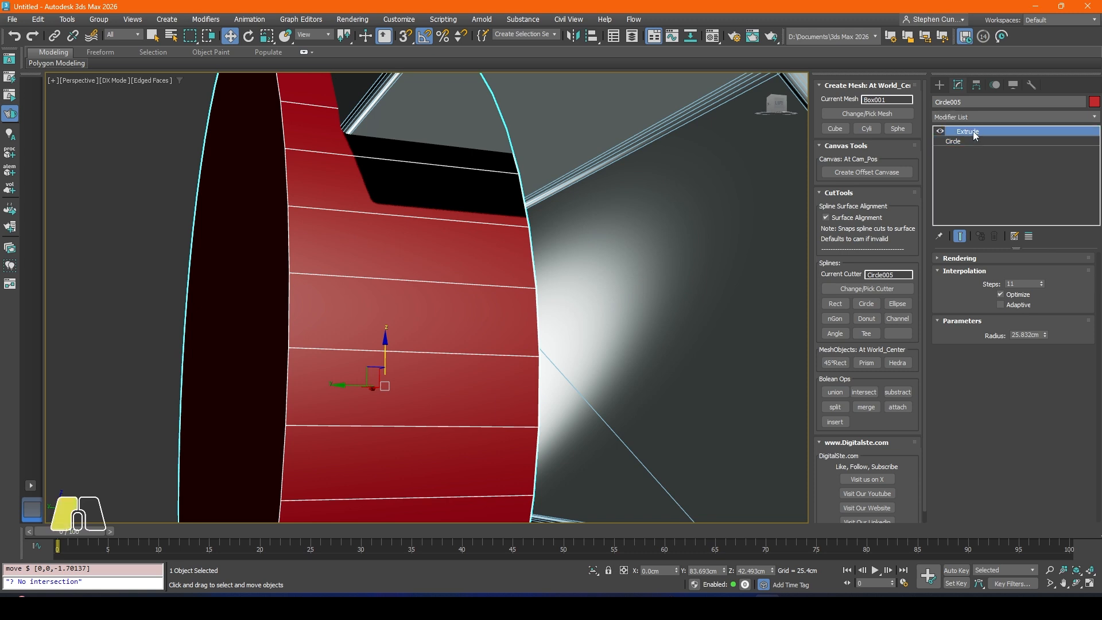
drag(1047, 274, 1030, 239)
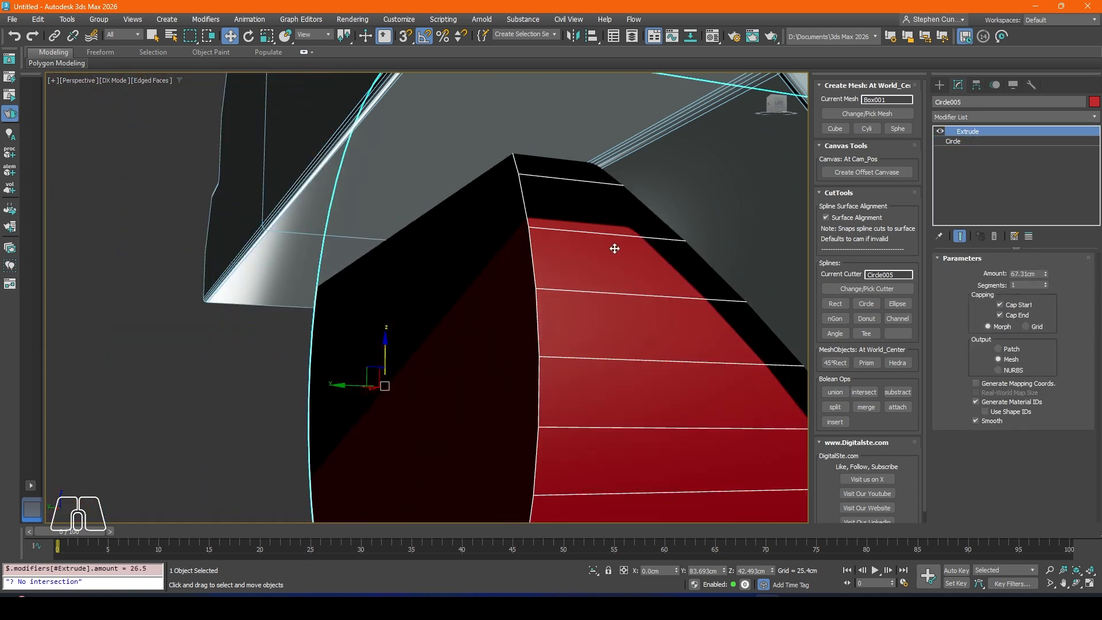
scroll(615, 248, down, 2)
drag(407, 348, 319, 335)
scroll(408, 308, down, 8)
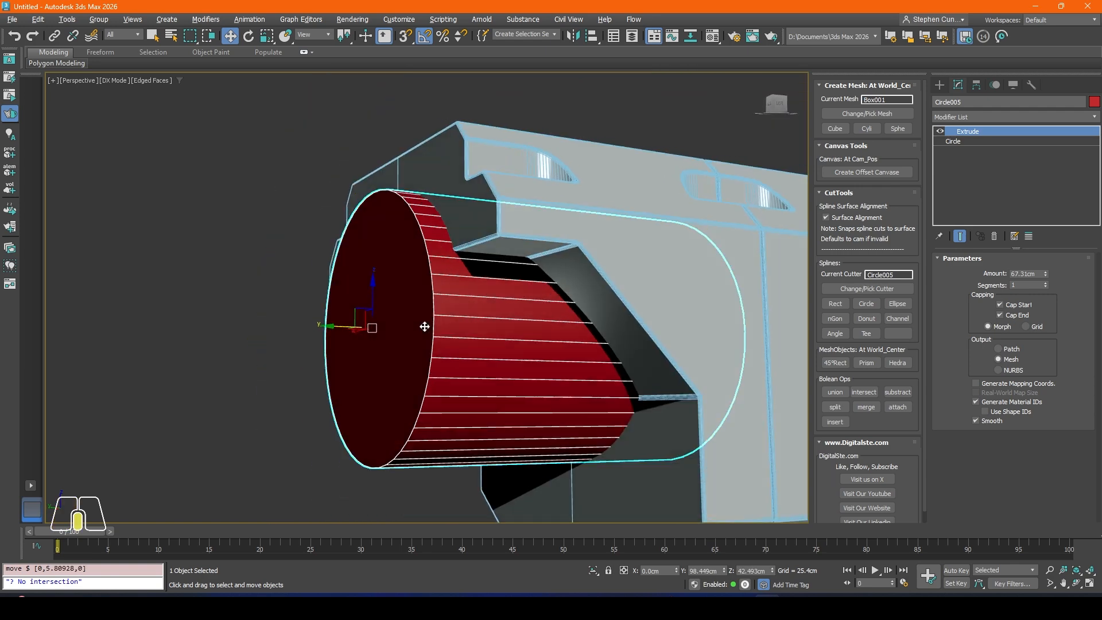
mouse_move(588, 357)
alt+middle_down()
mouse_move(493, 373)
mouse_move(476, 353)
mouse_move(581, 360)
alt+middle_up()
scroll(581, 359, up, 5)
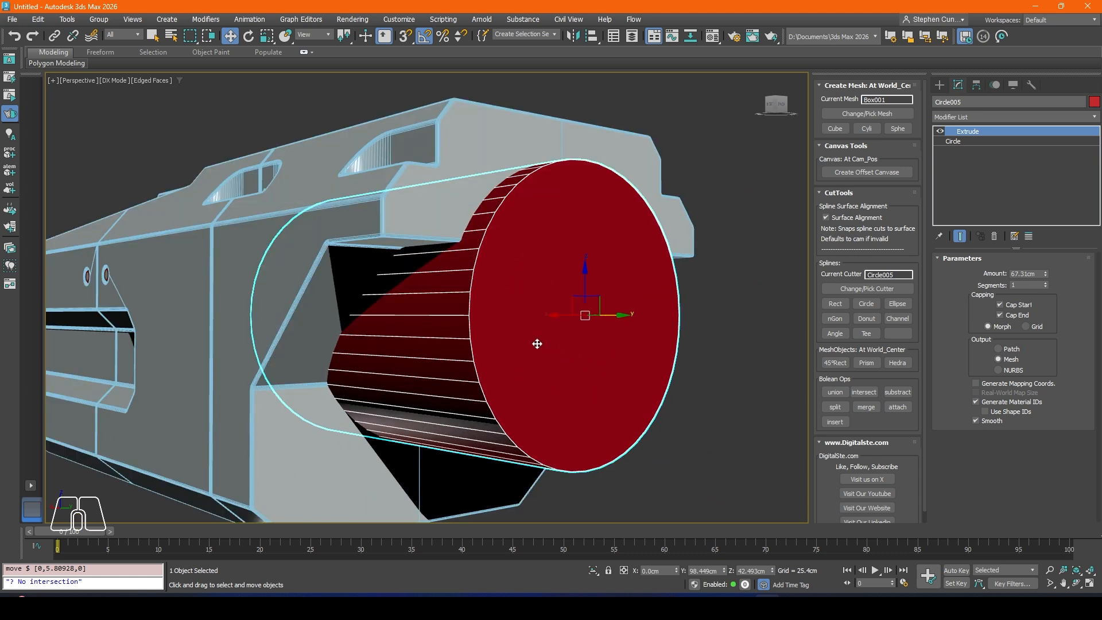
Step: Clone the extruded circle cutter in place as a copy
right_click(534, 339)
click(539, 425)
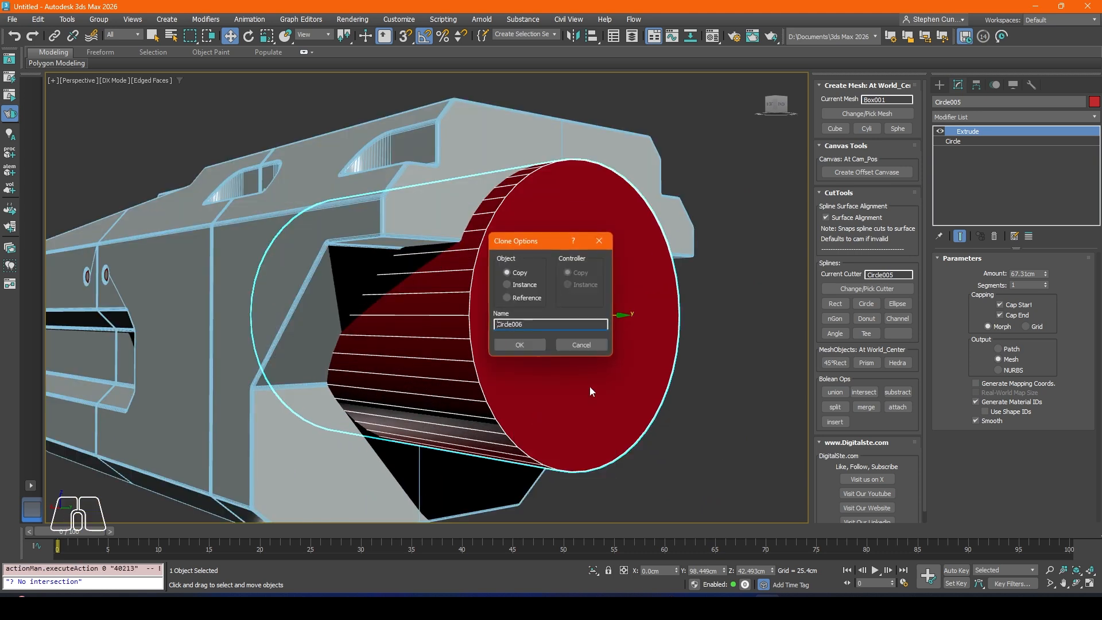
click(519, 345)
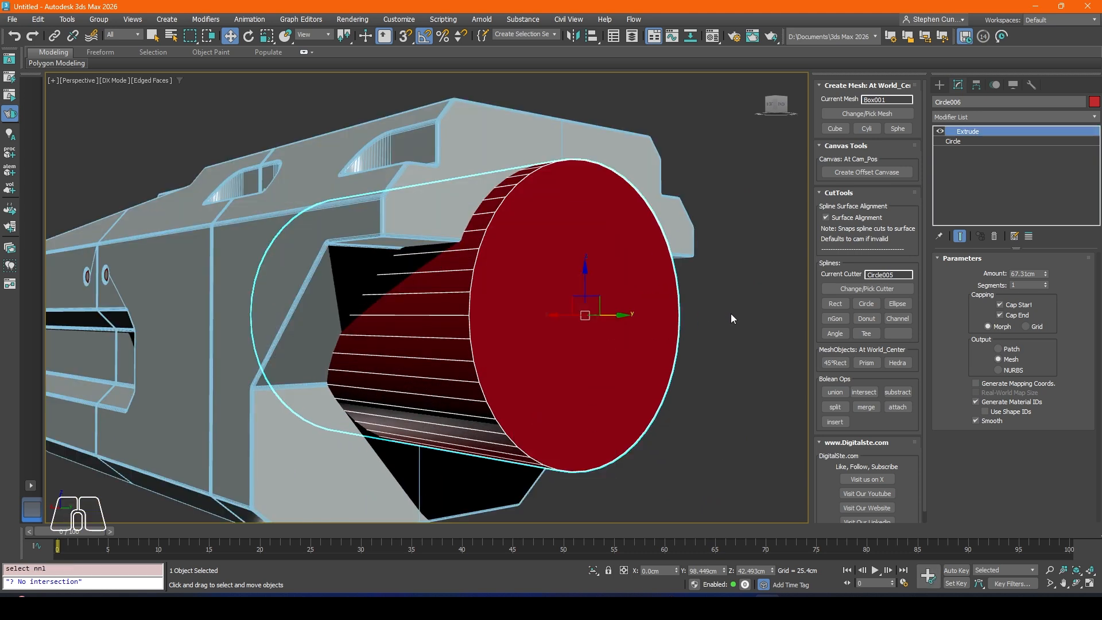
Step: Set the cloned cylinder Circle006 as the current cutter and subtract it from the body
click(456, 203)
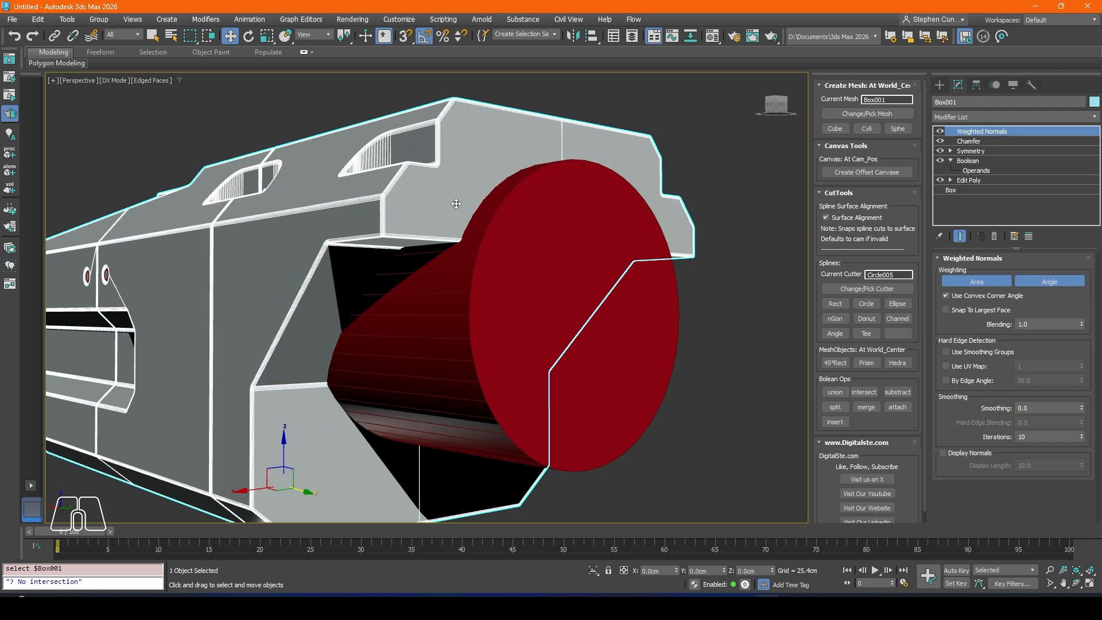
click(518, 298)
click(880, 292)
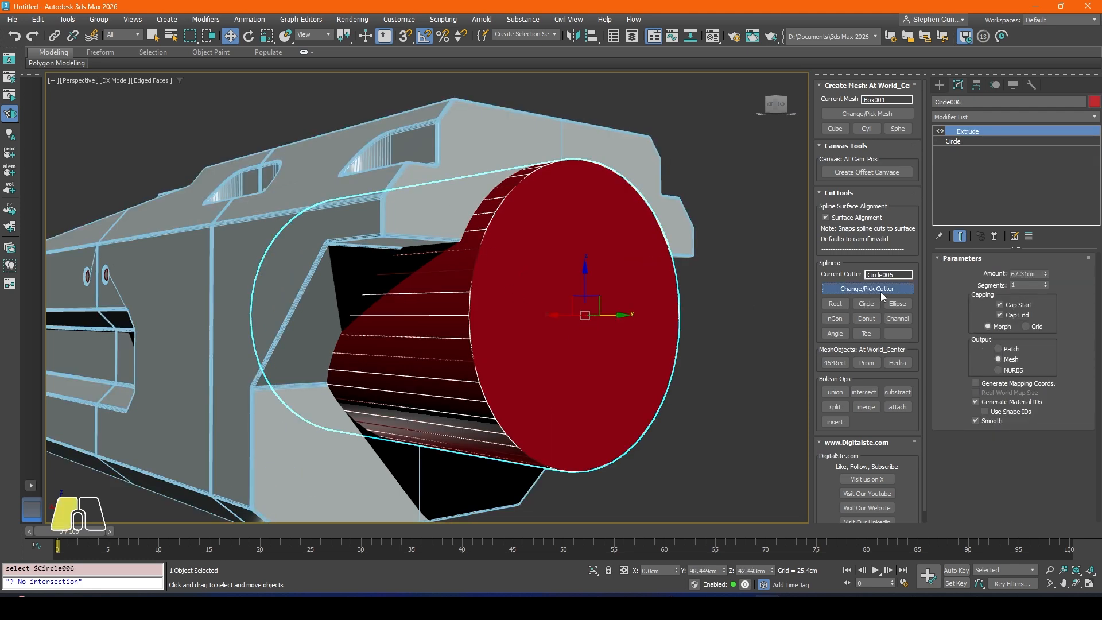
click(898, 392)
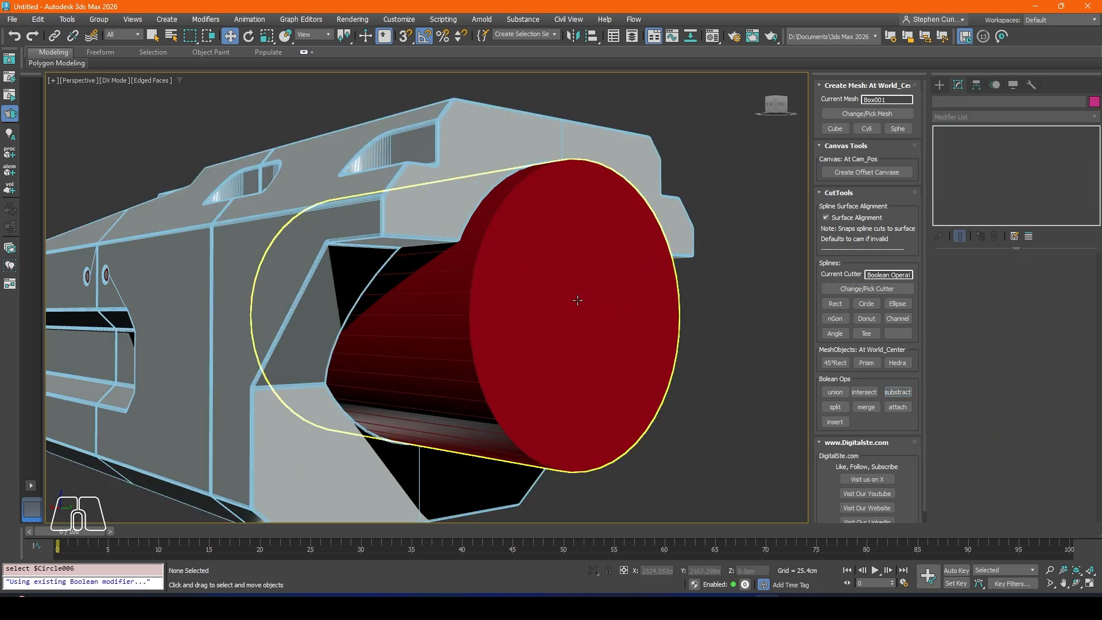
Step: Hide the remaining Circle005 cylinder, turn off edged faces and inspect the round bore in the body's end
click(561, 333)
right_click(527, 310)
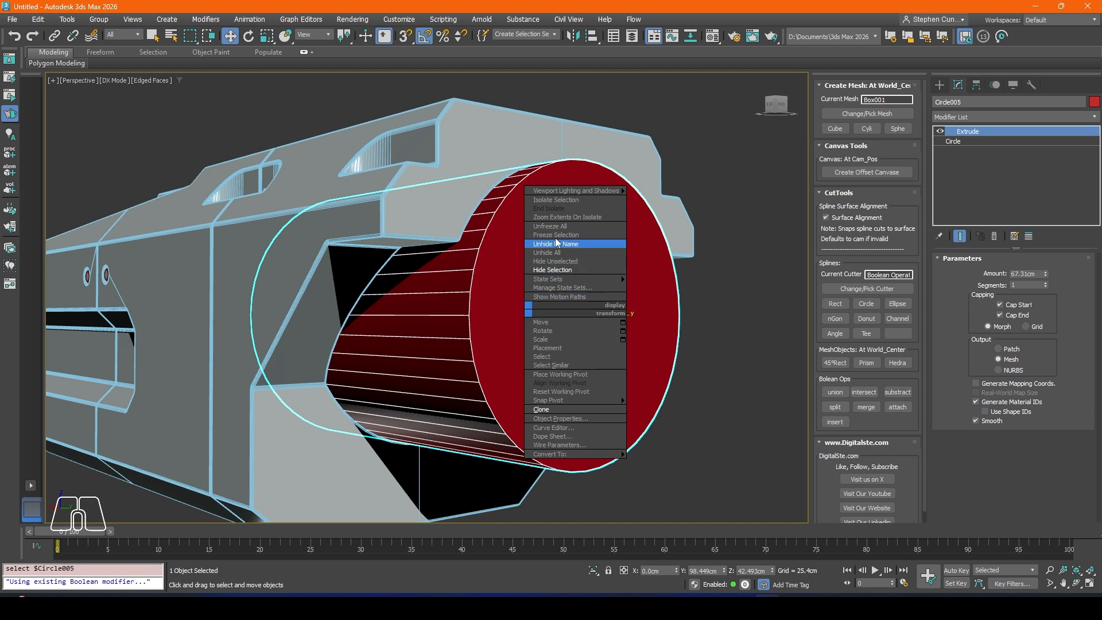
click(553, 270)
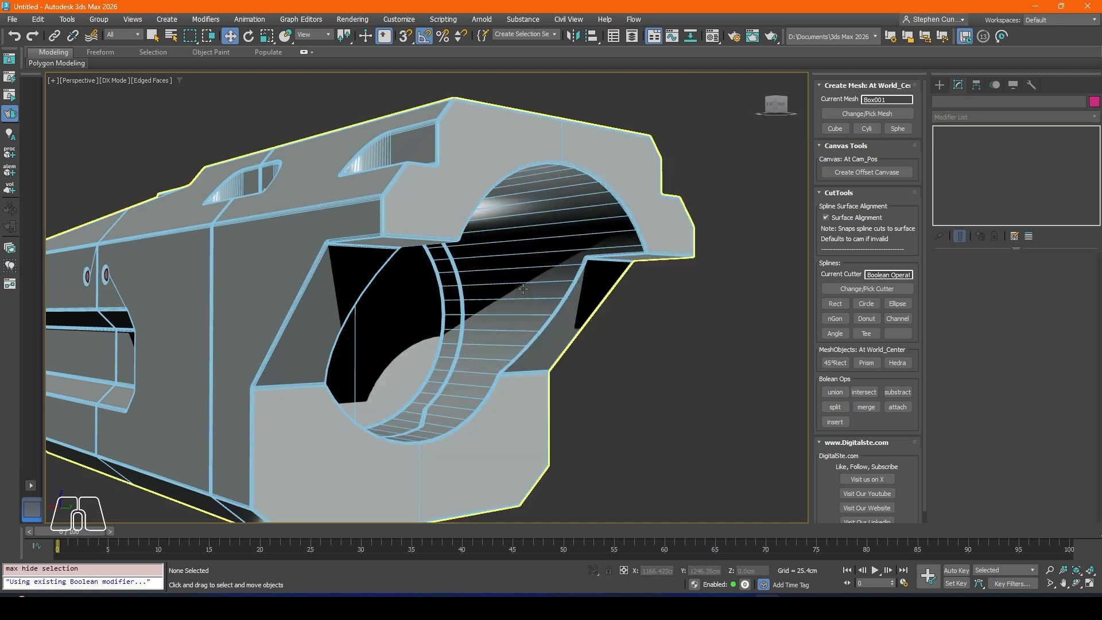
middle_drag(430, 345, 411, 351)
key(F4)
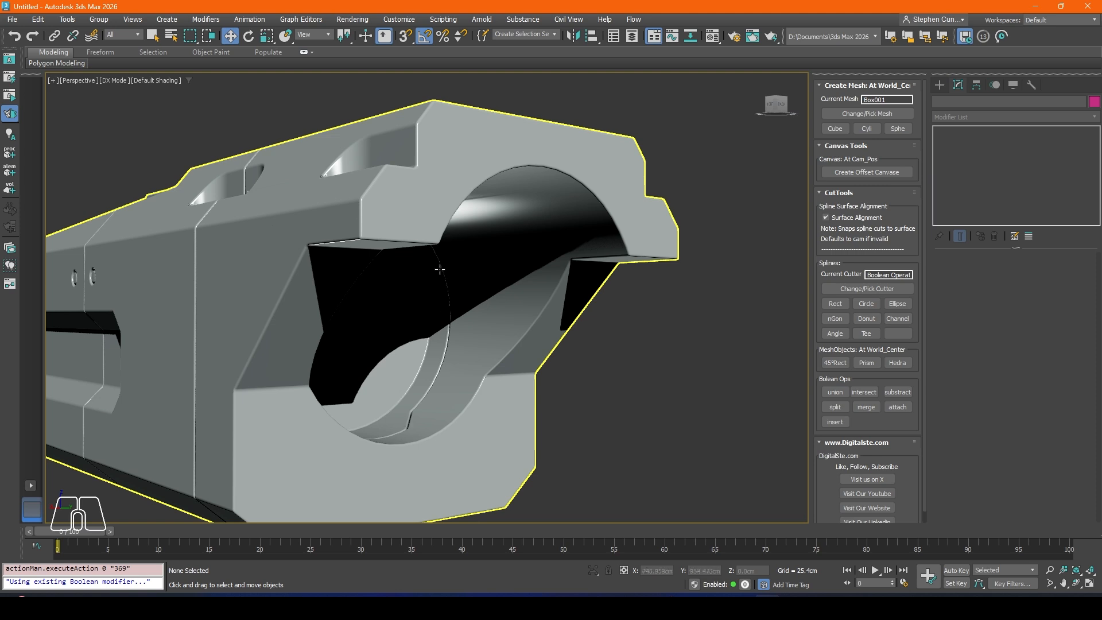
scroll(361, 368, down, 5)
alt+middle_drag(361, 369, 326, 338)
scroll(368, 322, up, 5)
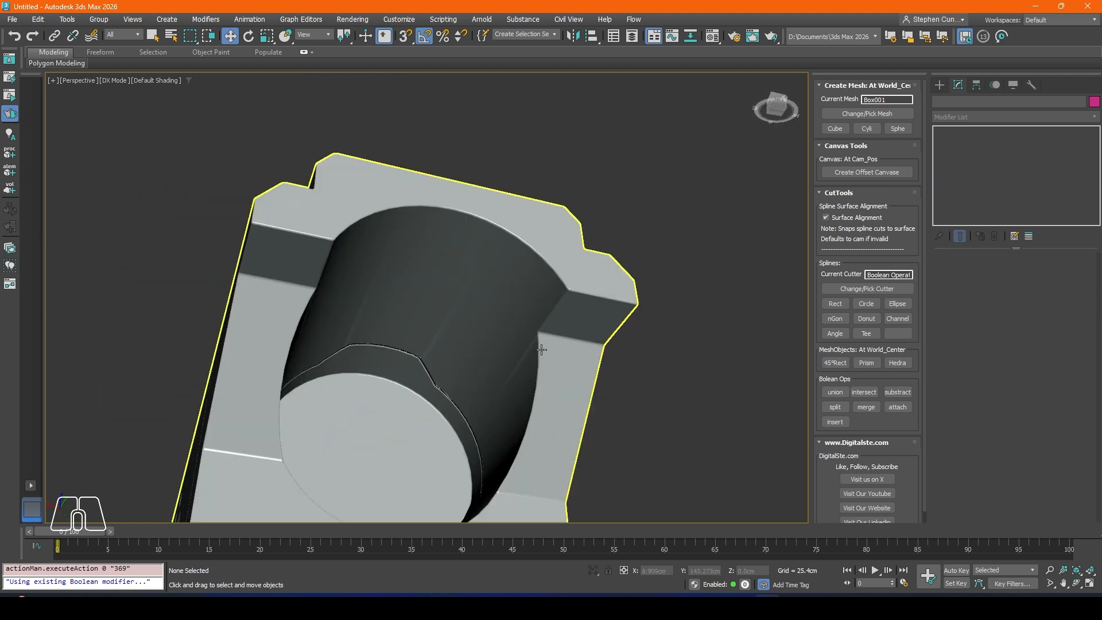
Step: Examine the edges of the end bore and the adjoining side recesses from several angles, with edged faces on and off
scroll(542, 349, up, 2)
alt+middle_drag(527, 330, 535, 332)
key(F4)
scroll(521, 334, up, 4)
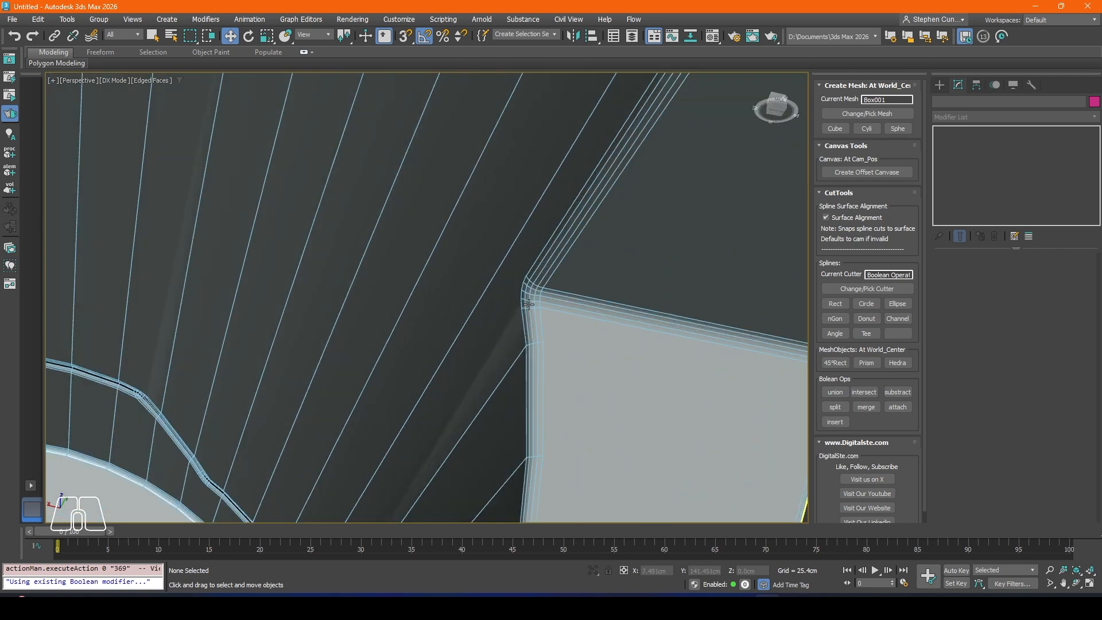
scroll(521, 395, down, 3)
scroll(310, 331, down, 5)
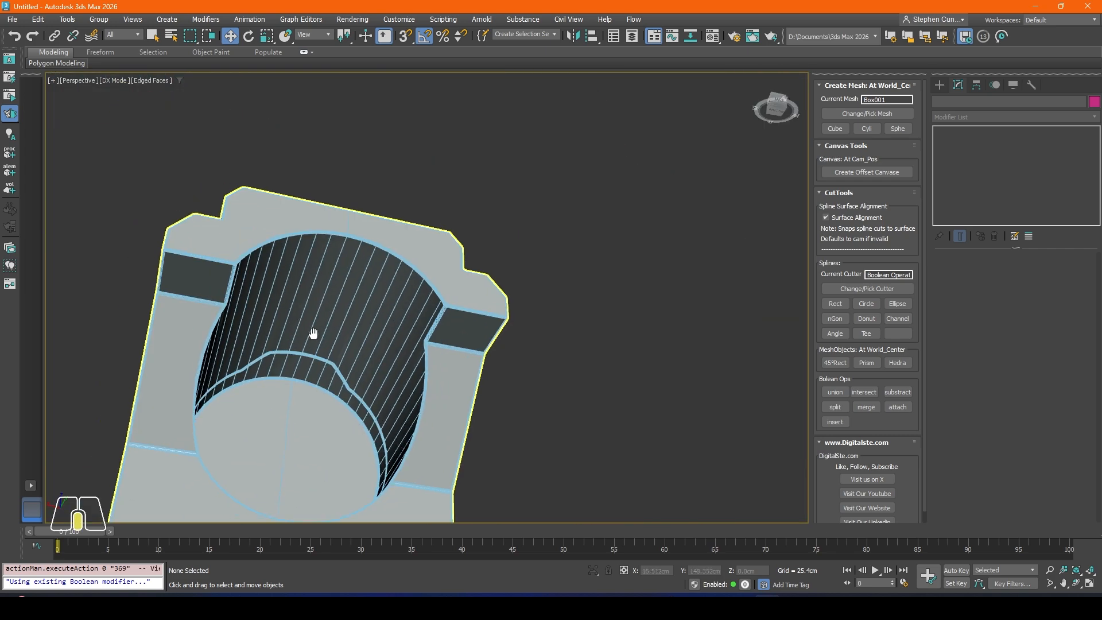
scroll(315, 332, up, 2)
alt+middle_drag(307, 295, 515, 348)
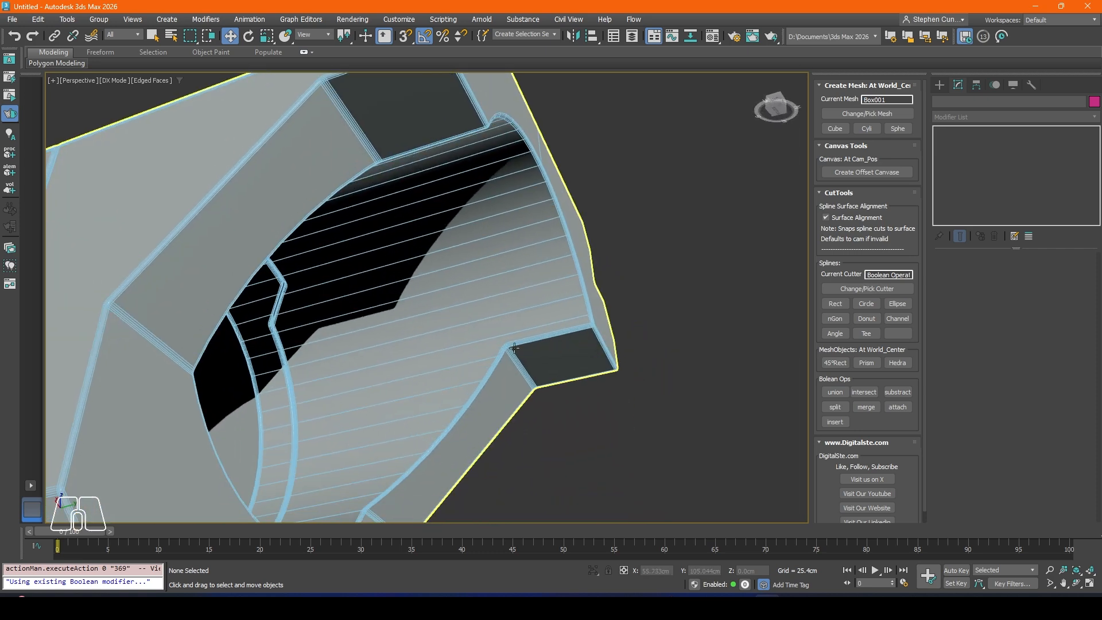
key(F4)
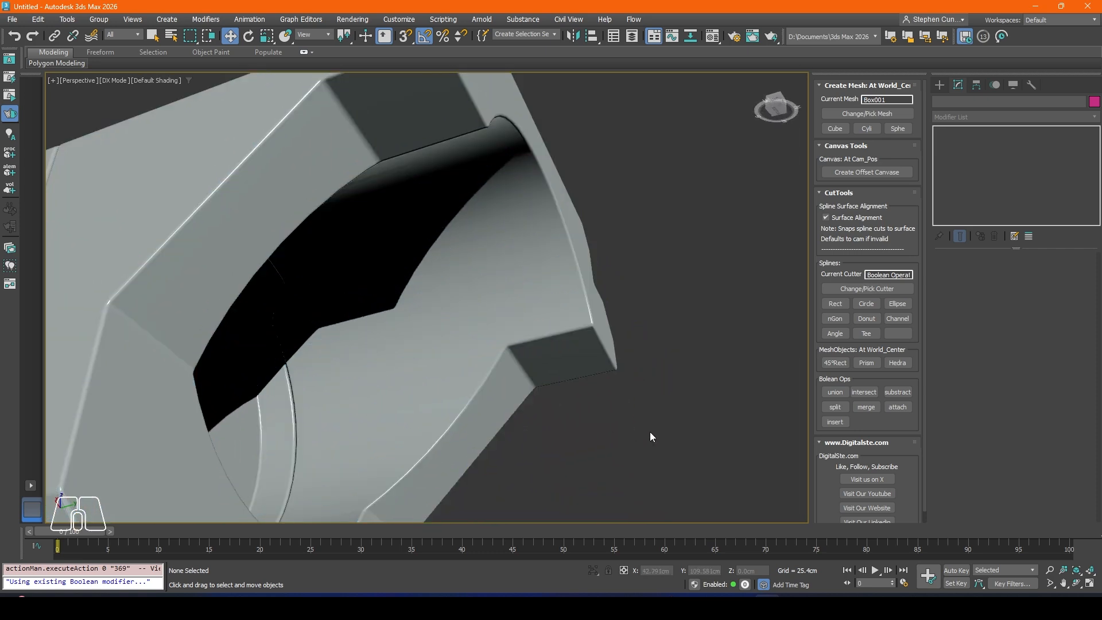
alt+middle_drag(500, 254, 493, 277)
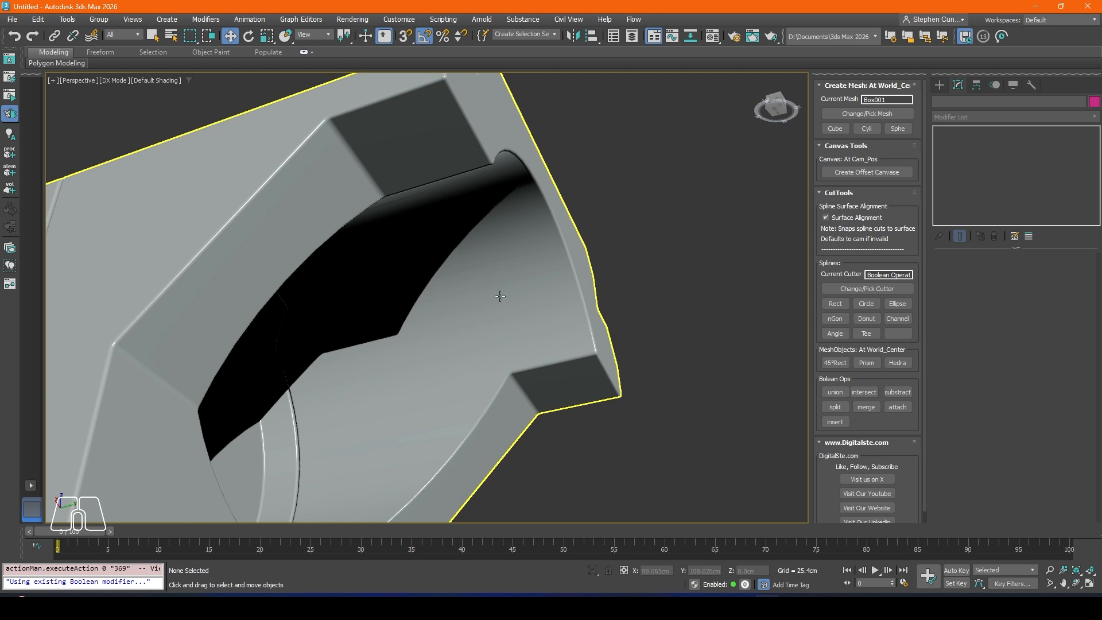
scroll(500, 296, down, 5)
alt+middle_drag(500, 297, 446, 353)
scroll(447, 353, up, 6)
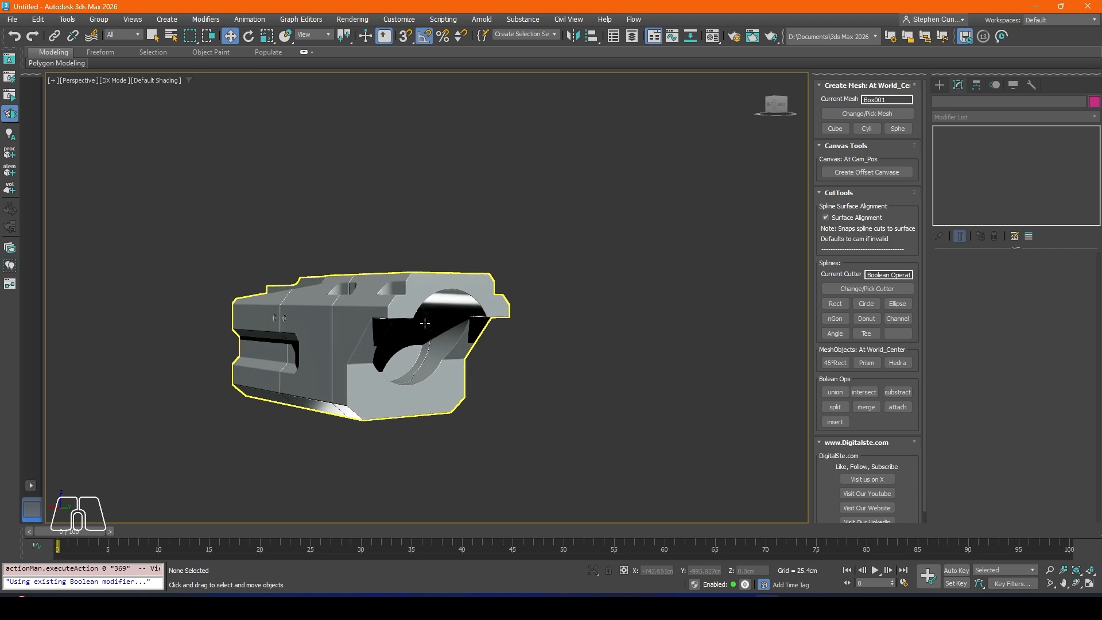
key(F4)
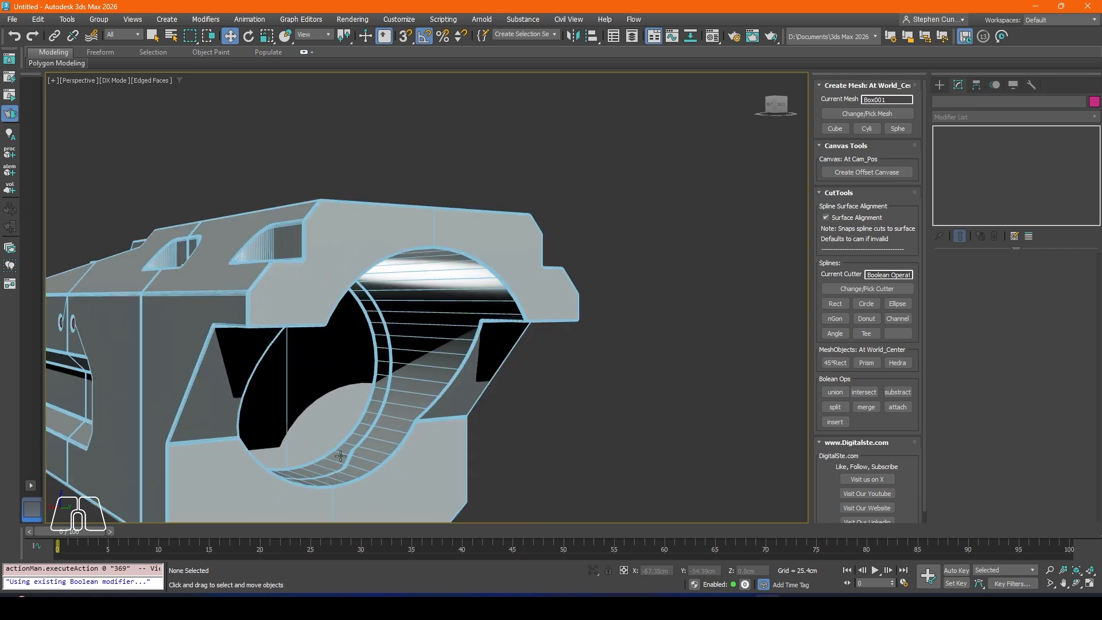
alt+middle_drag(300, 267, 320, 361)
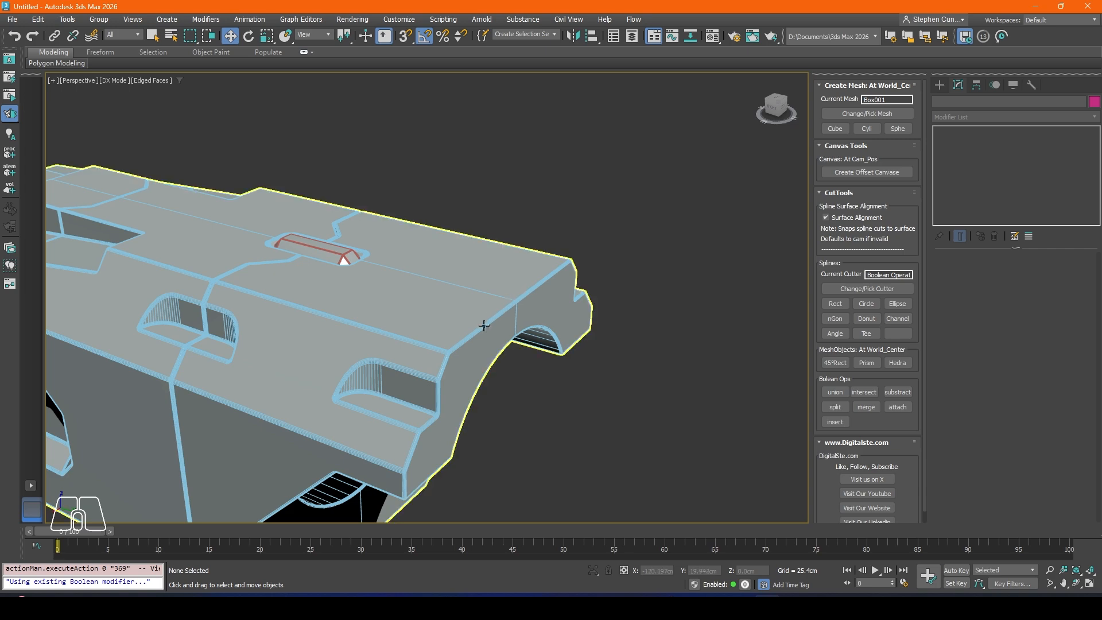
alt+middle_drag(433, 402, 349, 304)
Step: Unhide all hidden objects to bring back the cylinder in the body's end bore
right_click(400, 305)
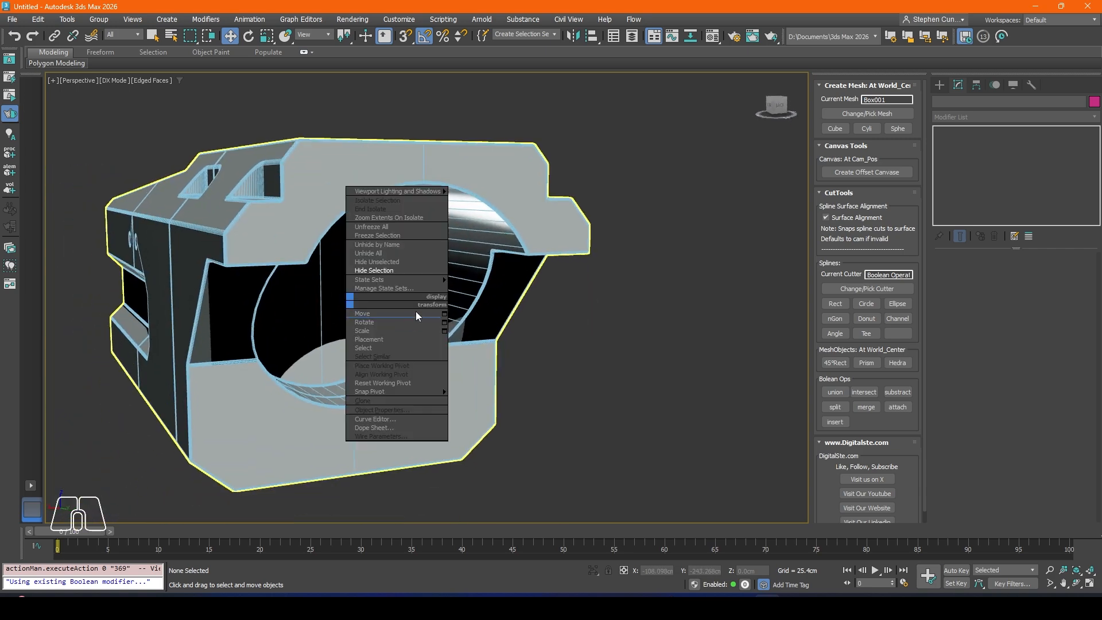
click(389, 261)
key(ctrl+z)
right_click(384, 267)
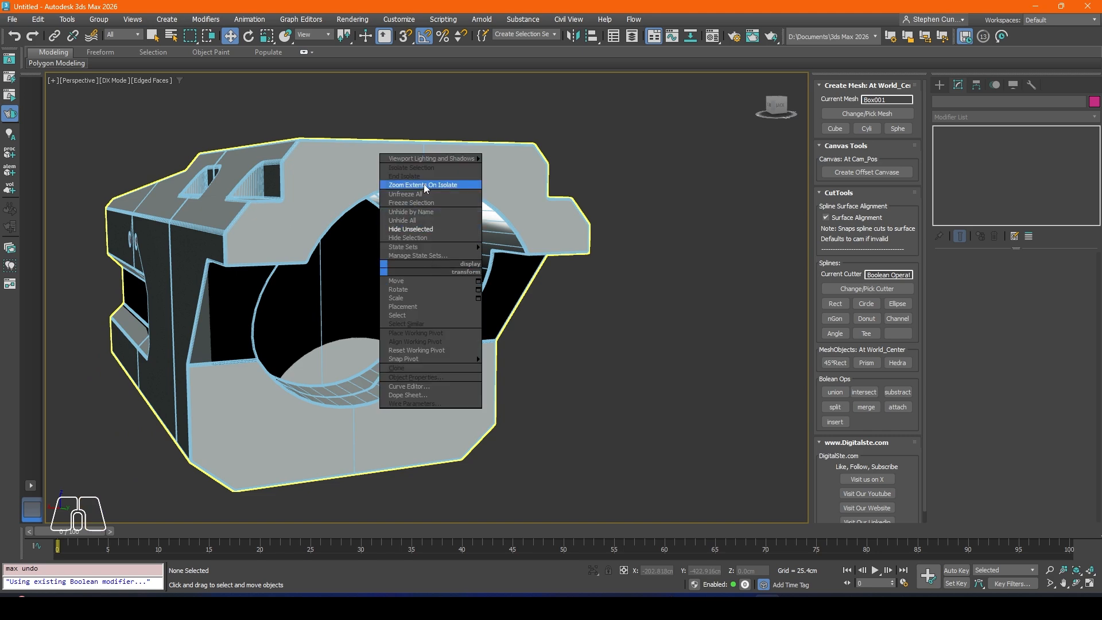
click(403, 220)
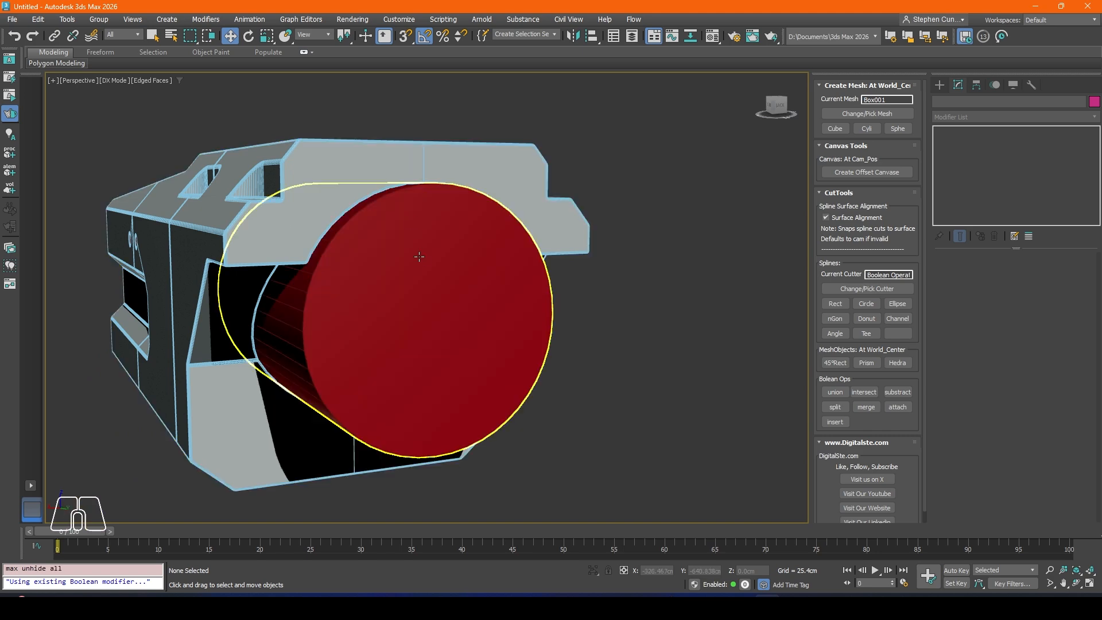
Step: Reduce the base circle radius of the red cylinder Circle005 to about 24.54 cm
click(390, 282)
key(z)
click(954, 142)
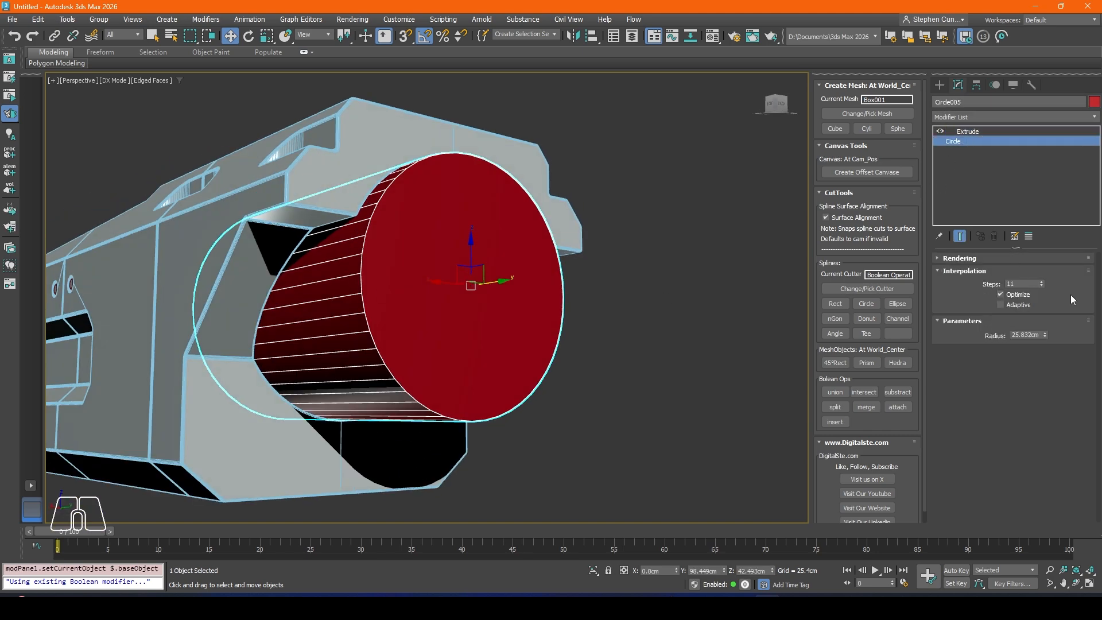
drag(1045, 335, 1031, 341)
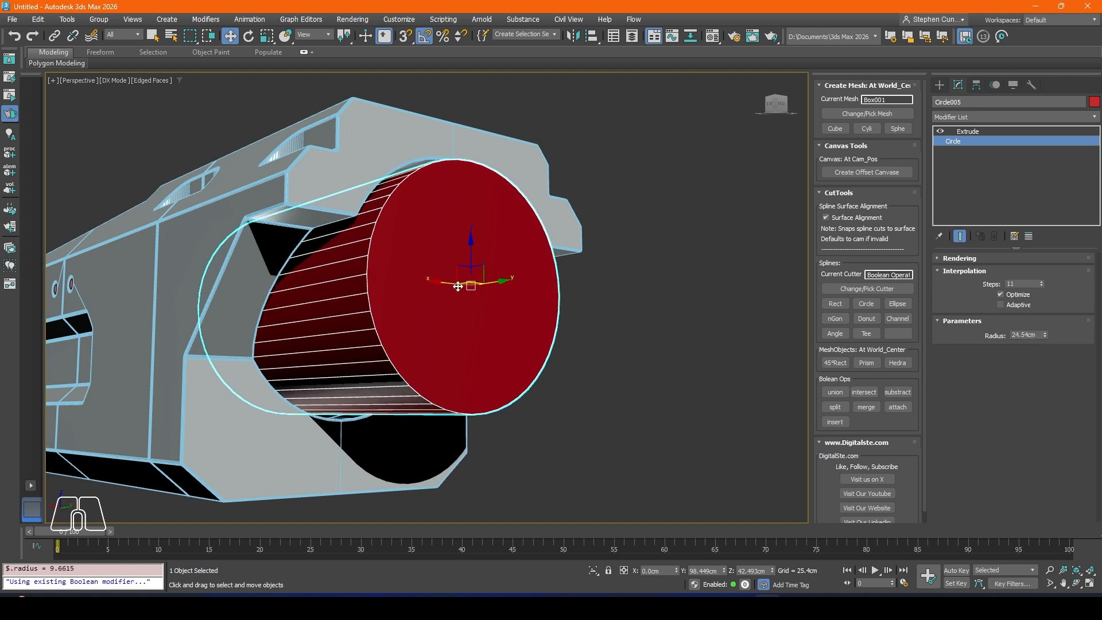
Step: Add an Edit Poly modifier to the cylinder and scale an extruded copy of its outer end face inward, leaving a rim
click(967, 131)
click(959, 117)
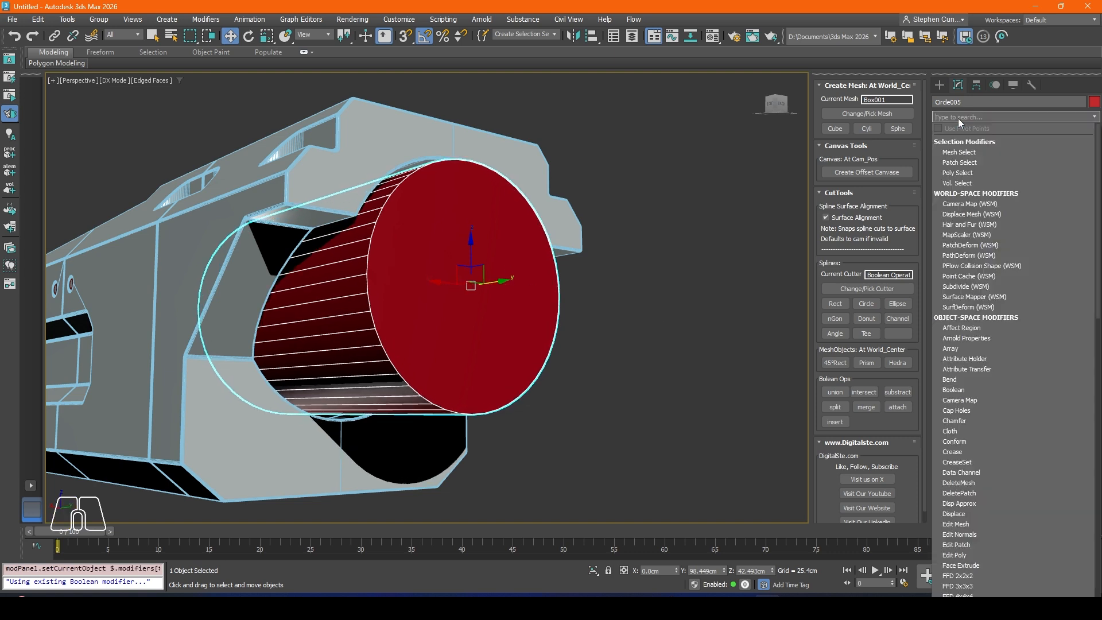
text(e)
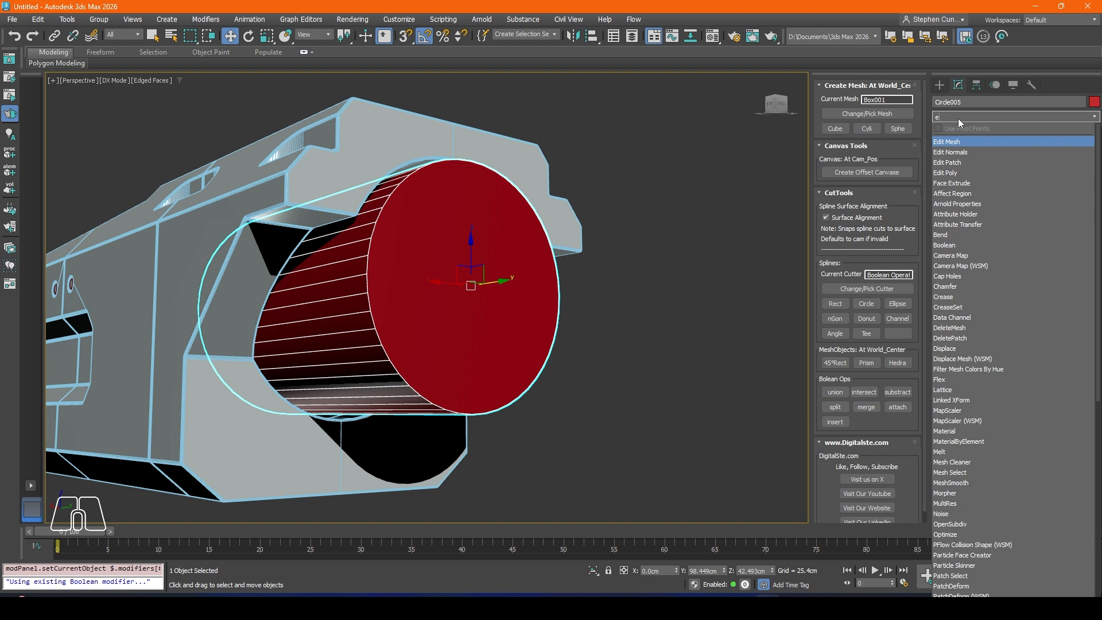
click(955, 172)
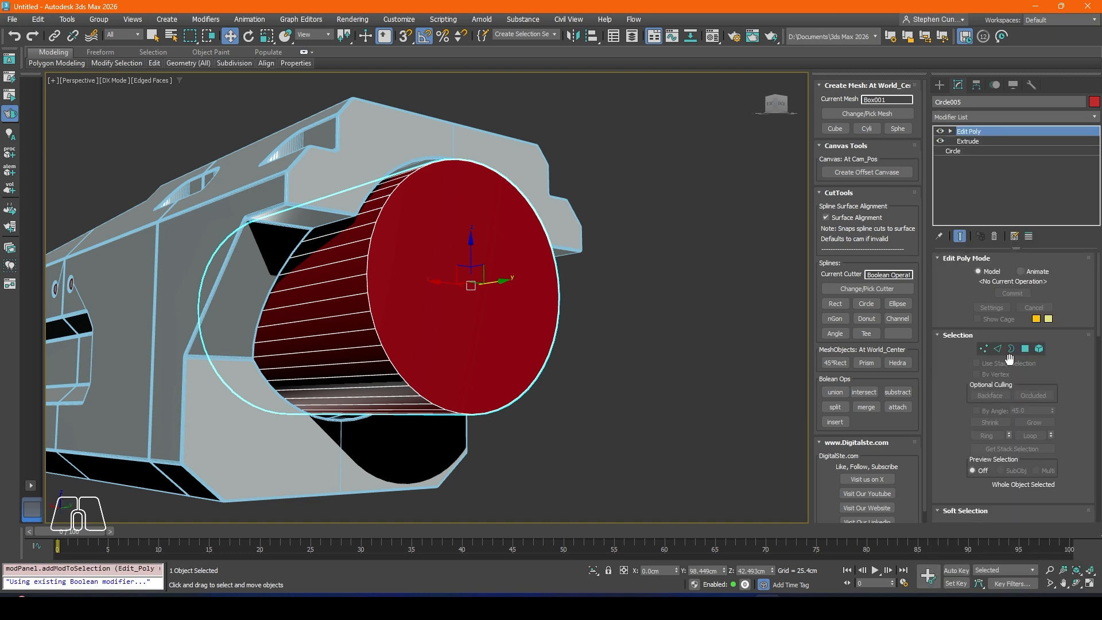
key(4)
click(478, 271)
click(267, 36)
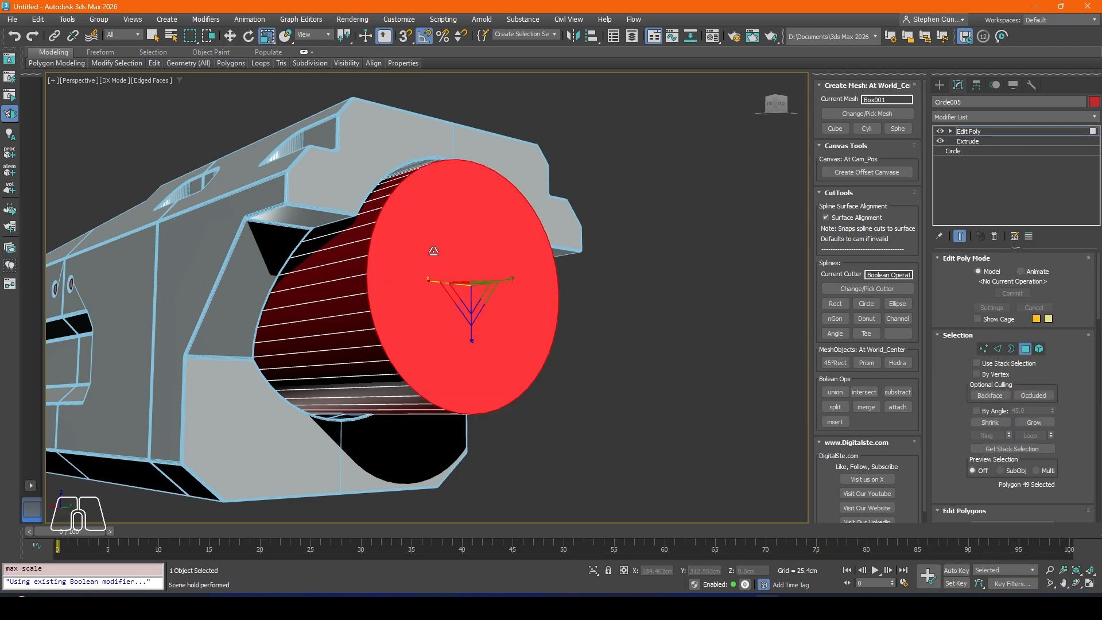
drag(471, 291, 450, 315)
Step: Extrude the inner end face back along Y into the cylinder to hollow it out, and leave polygon editing
click(231, 37)
alt+middle_drag(333, 247, 414, 281)
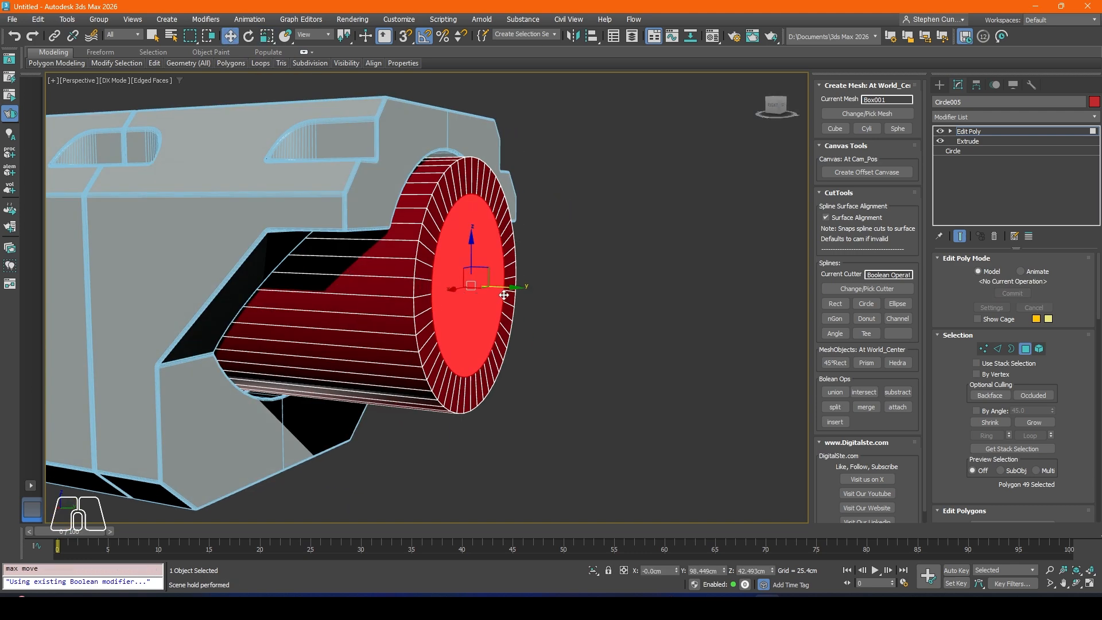
drag(504, 294, 423, 289)
click(760, 192)
click(1026, 349)
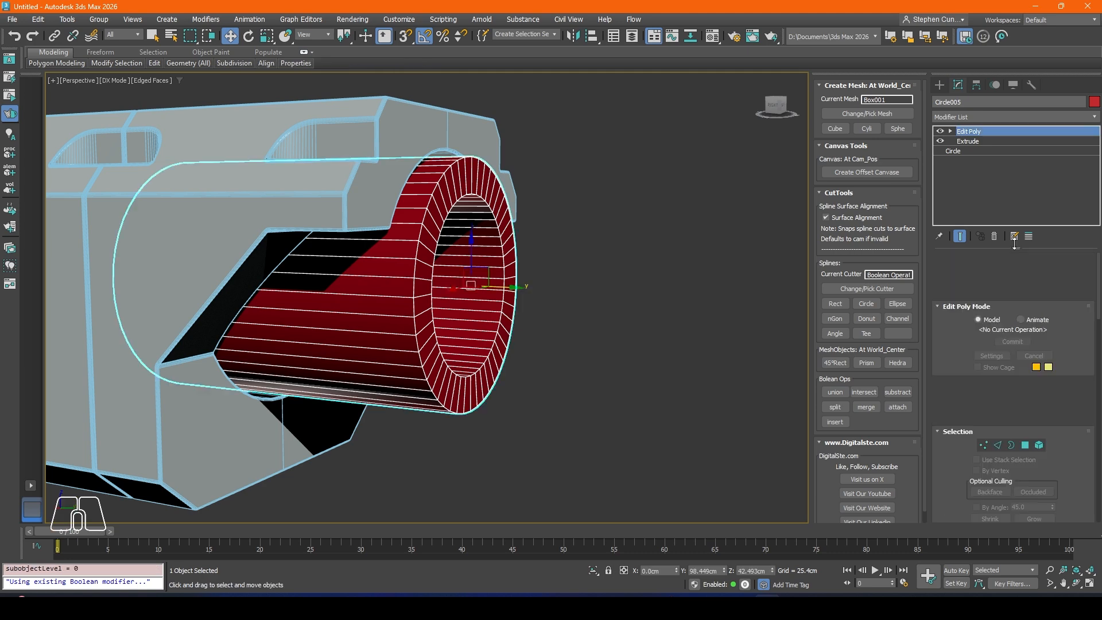
Step: Add a Chamfer modifier to the hollow cylinder with Quad mitering, an amount of about 1.702 cm and 0 segments
click(955, 116)
text(c)
key(Return)
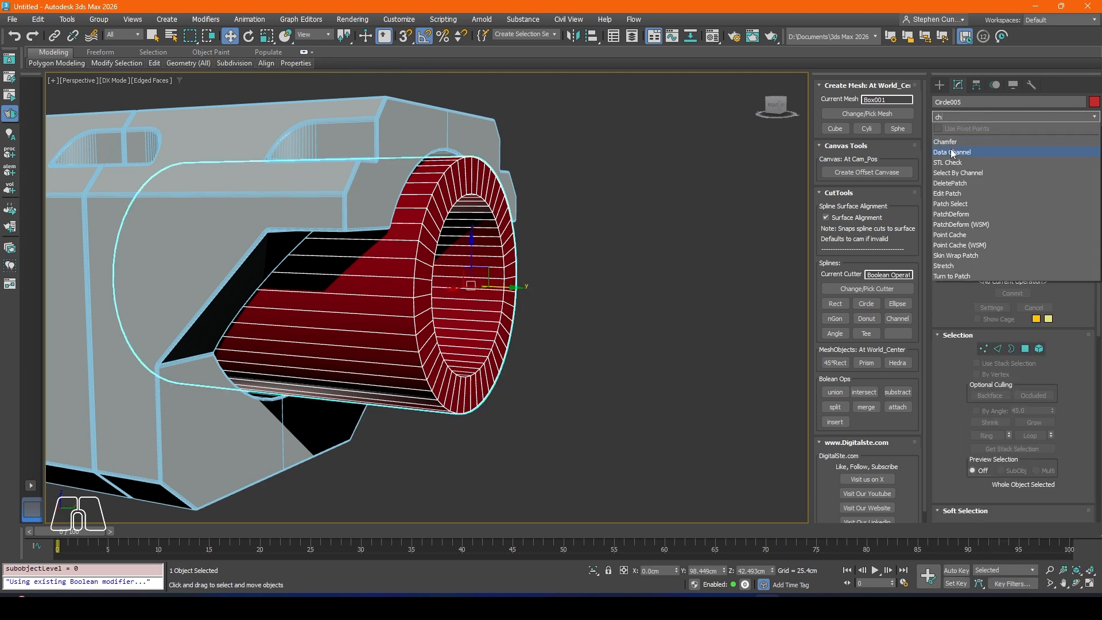
click(1027, 309)
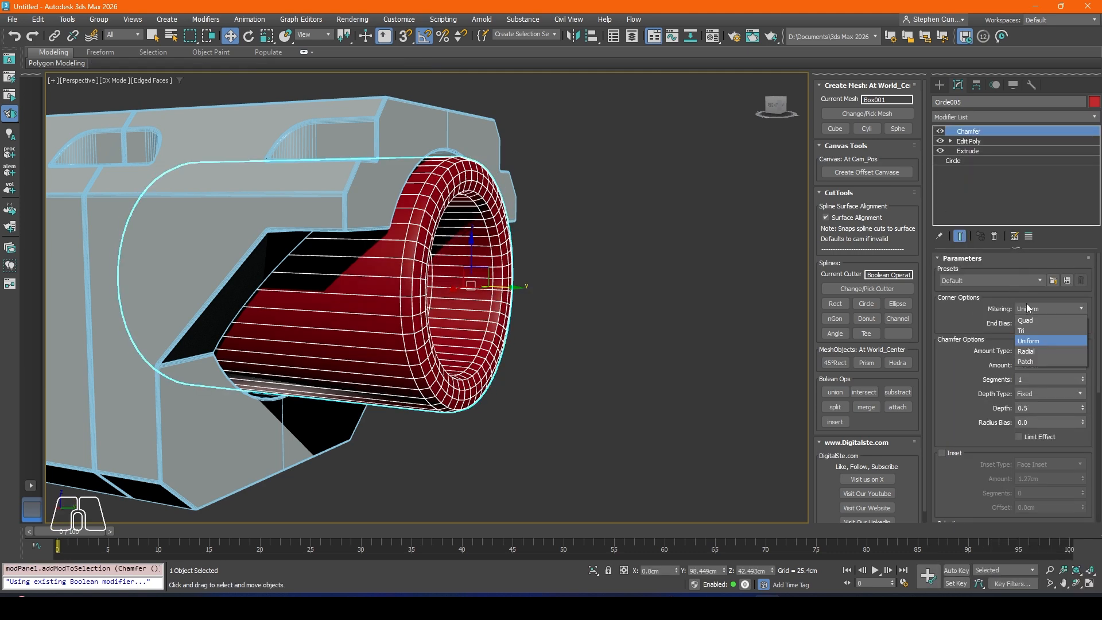
click(1030, 337)
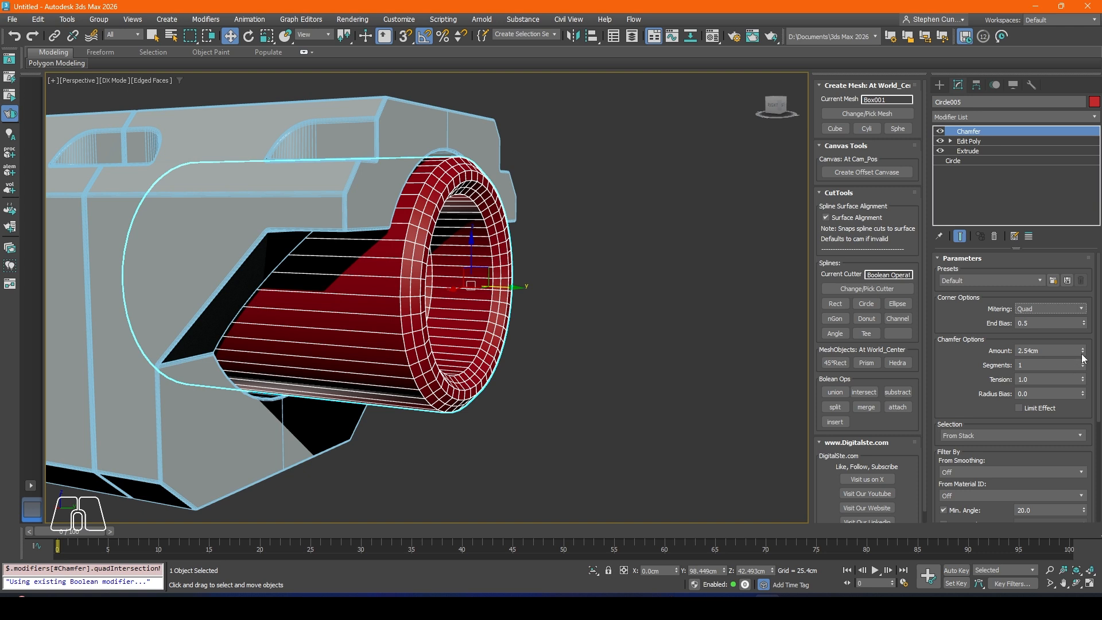
drag(1082, 352, 1086, 371)
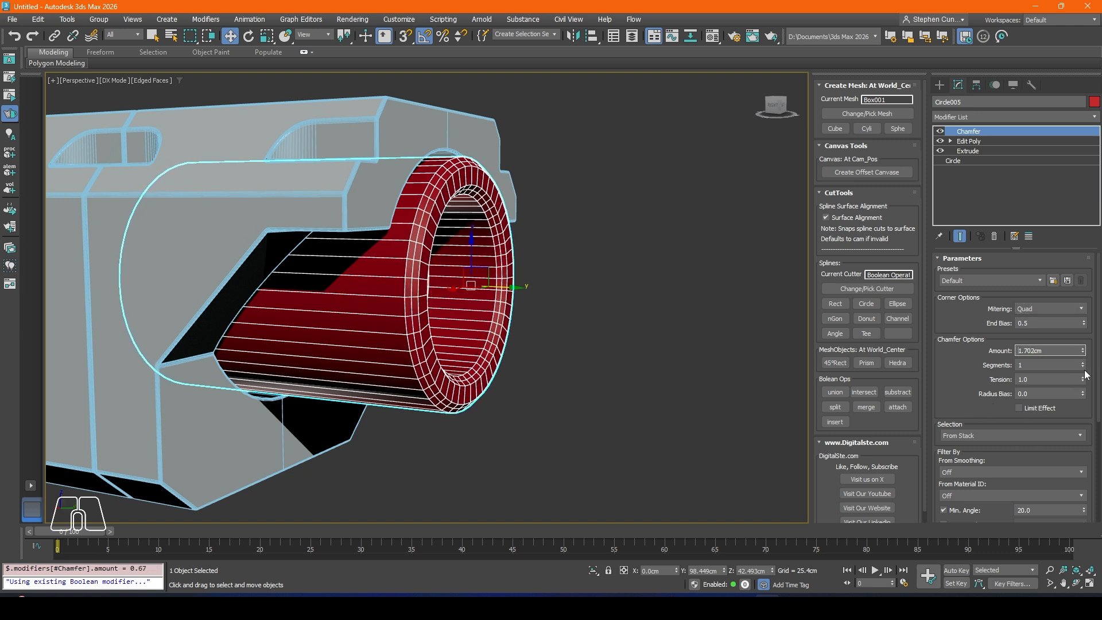
click(1084, 367)
double_click(1035, 368)
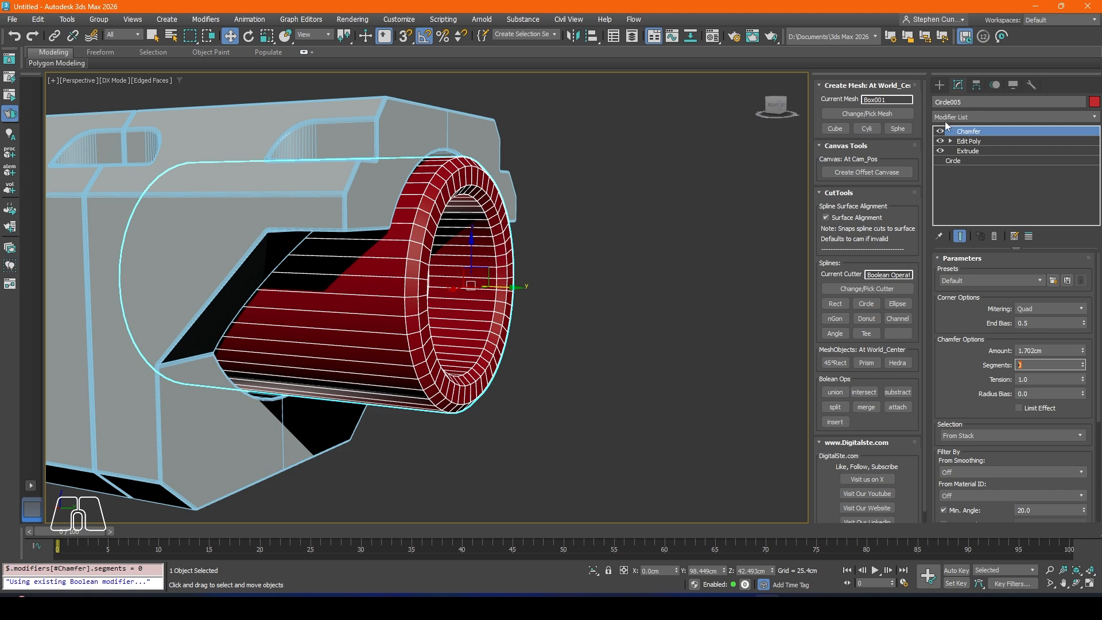
Step: Add a second Chamfer modifier with Radial mitering and an amount of about 0.356 cm, and adjust its segments
click(944, 117)
text(ch)
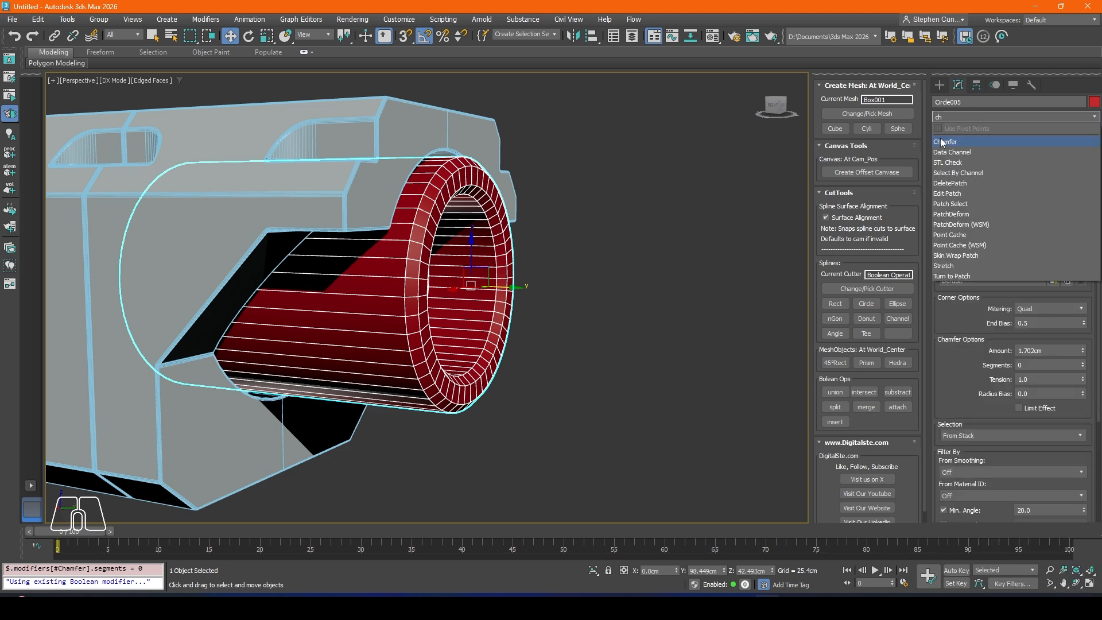
click(942, 142)
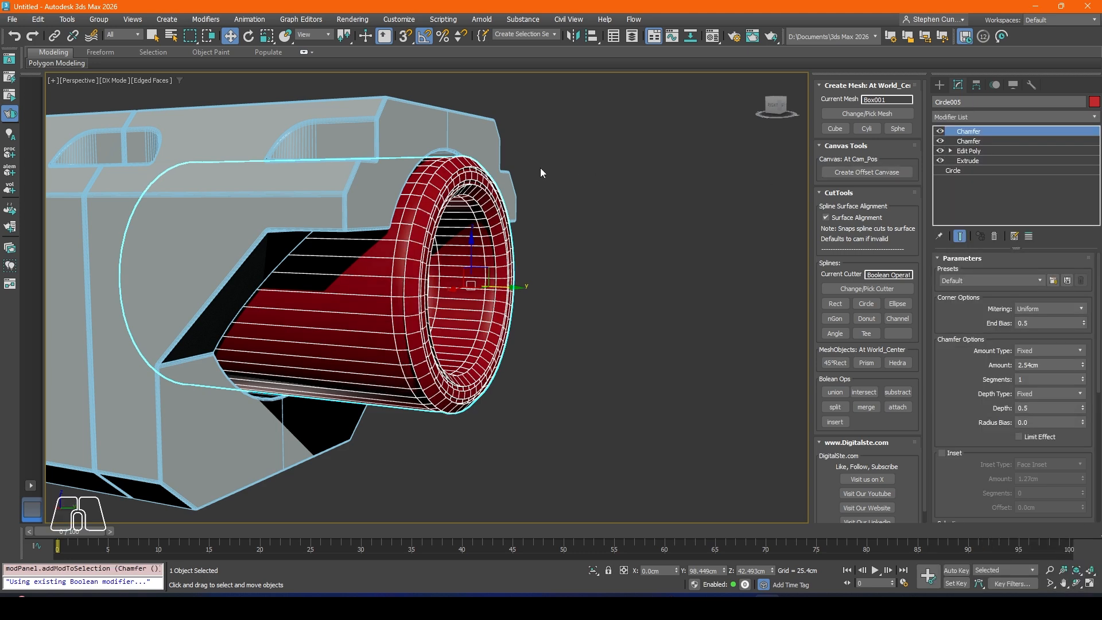
click(1044, 313)
click(1028, 354)
drag(1083, 365, 1095, 416)
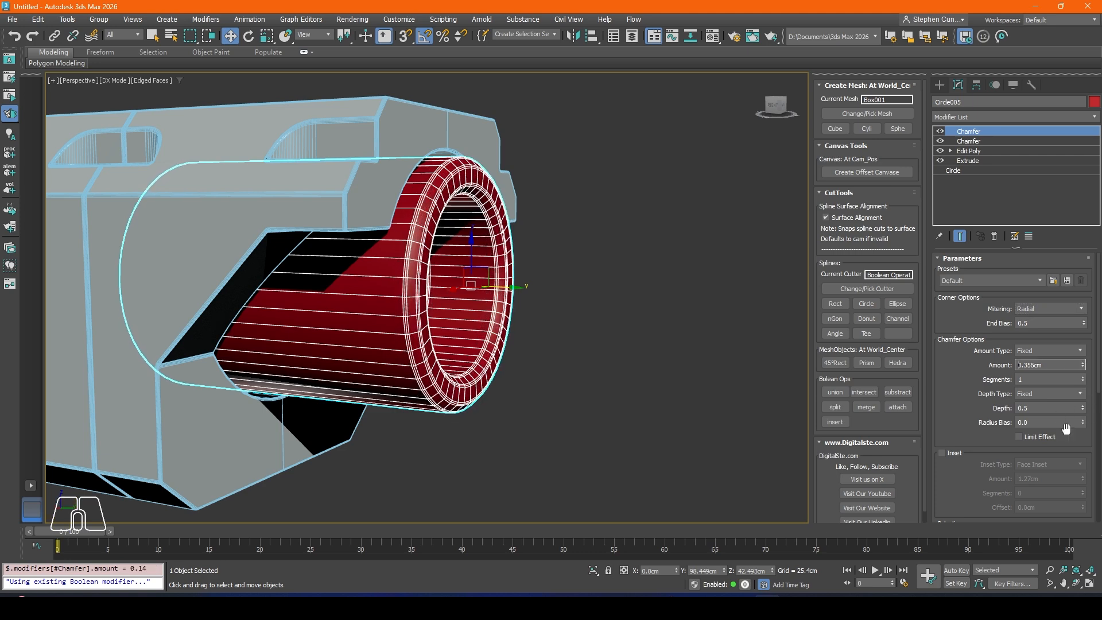
right_click(1084, 381)
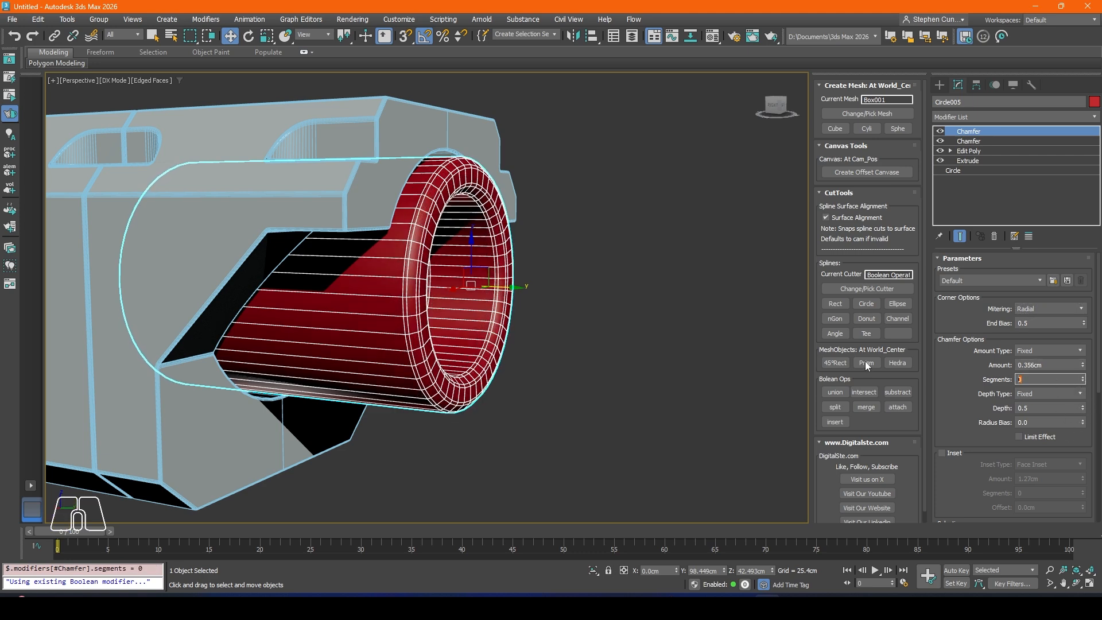
click(1083, 378)
click(1083, 377)
Step: Deselect the cylinder, turn off edged faces and inspect how the chamfered barrel fits in the bore
click(579, 253)
middle_drag(438, 267, 423, 300)
key(F4)
scroll(459, 270, down, 5)
scroll(384, 248, up, 5)
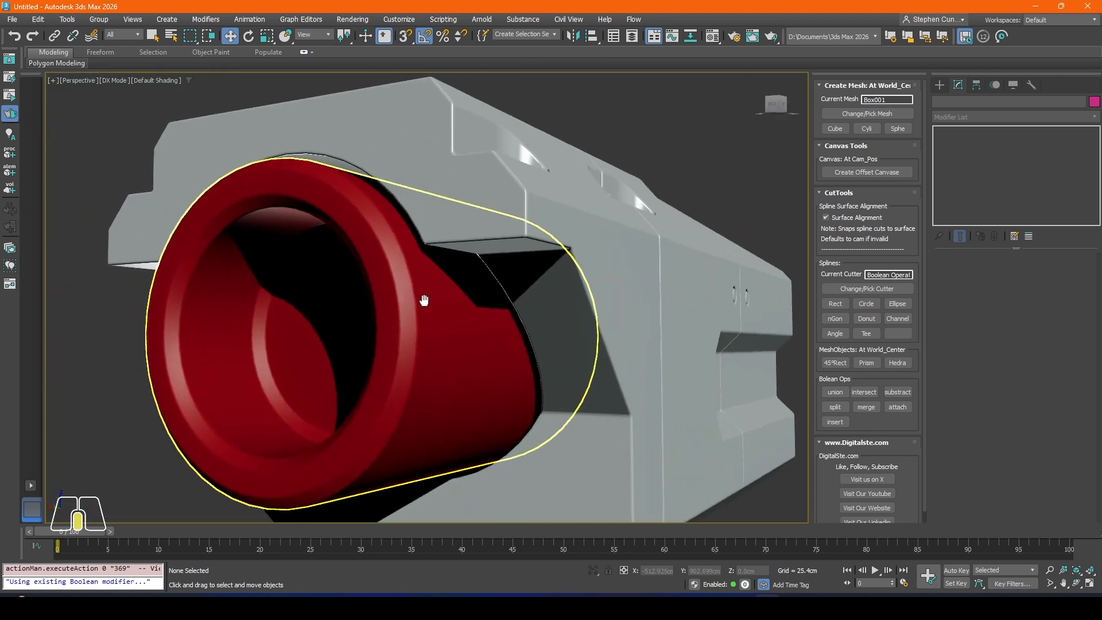
Step: Select the body and pick the Circle006 operand of its Boolean modifier for editing
click(424, 212)
click(976, 172)
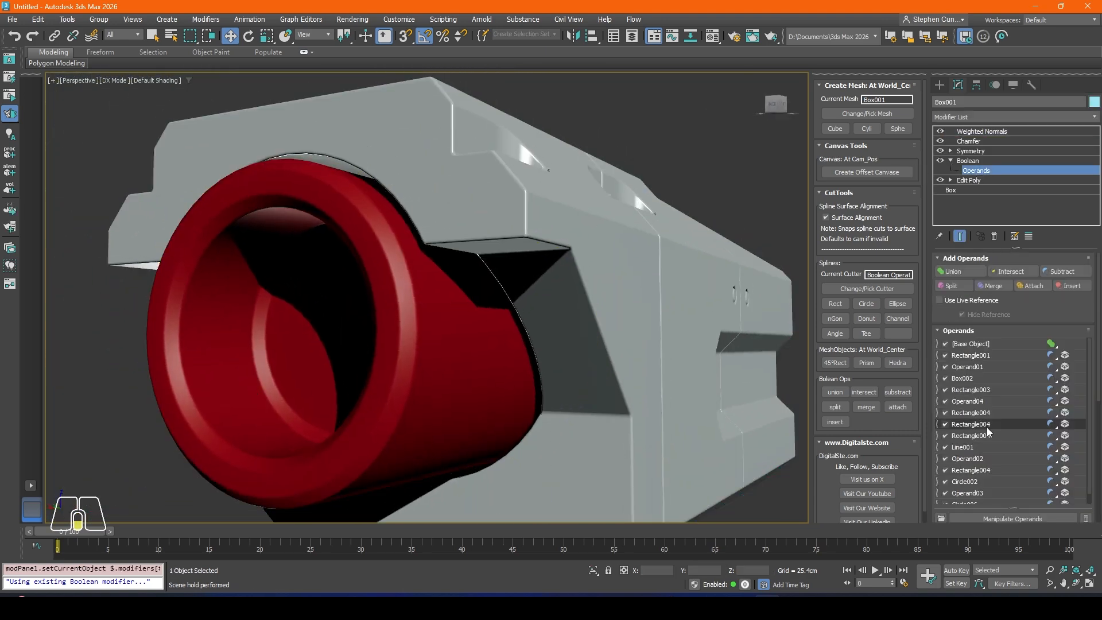
click(976, 501)
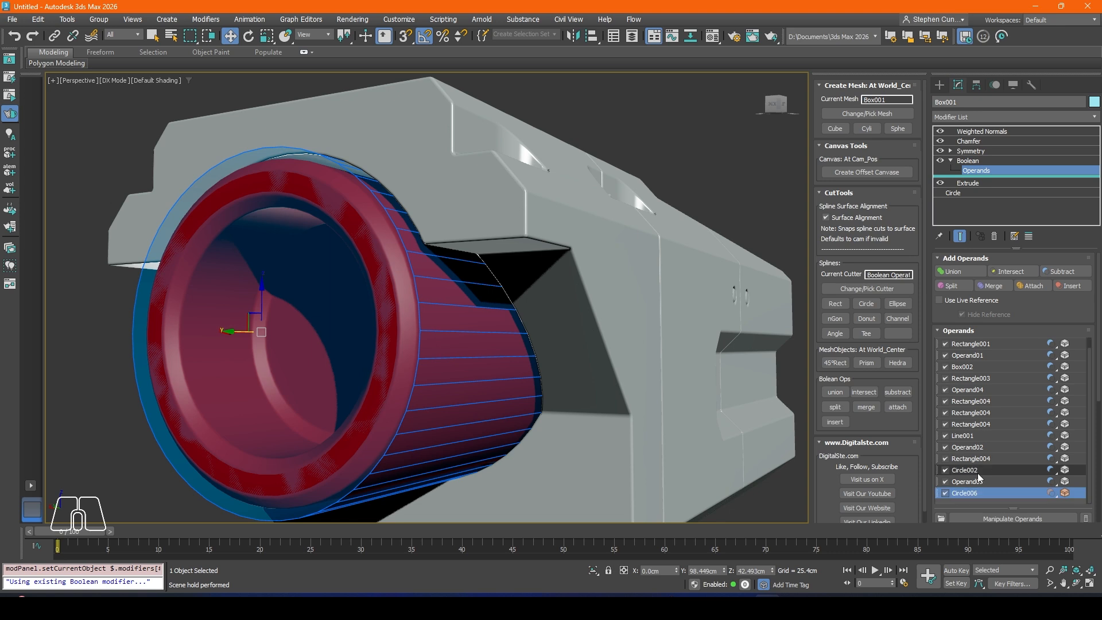
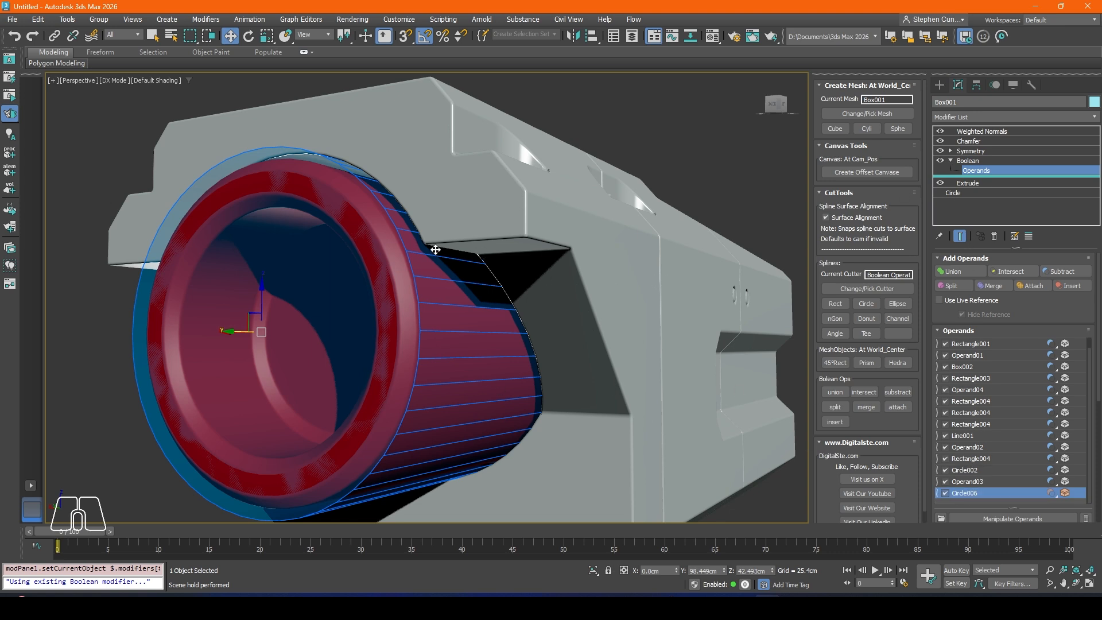
Step: Raise the interpolation steps of the Boolean operand's base circle to 18 for a smoother bore
click(961, 192)
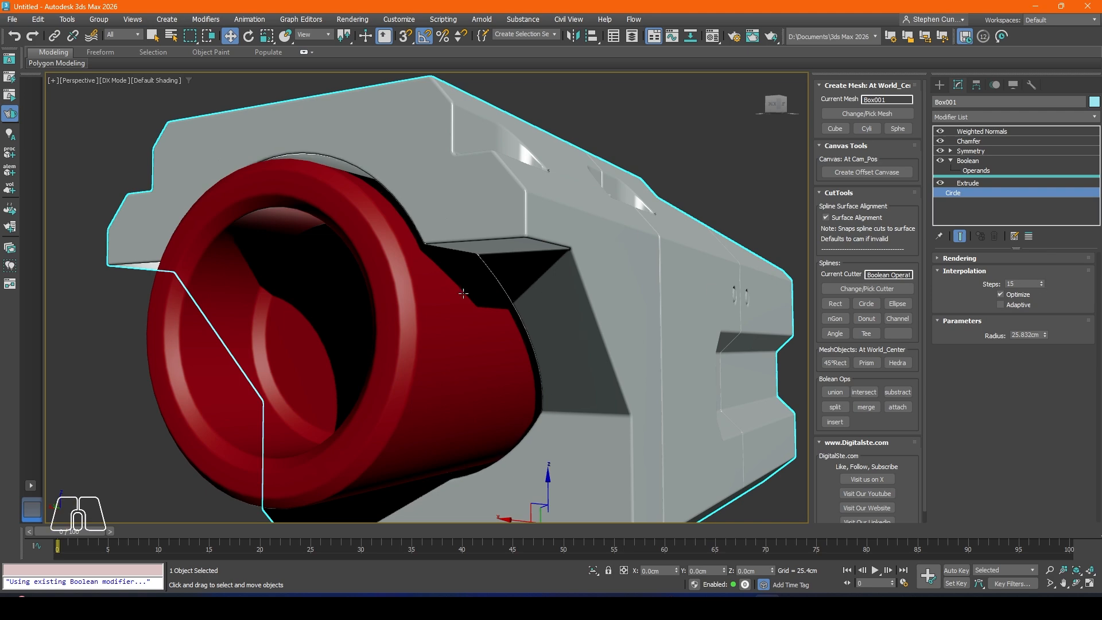
scroll(464, 293, down, 2)
key(F4)
scroll(456, 280, up, 5)
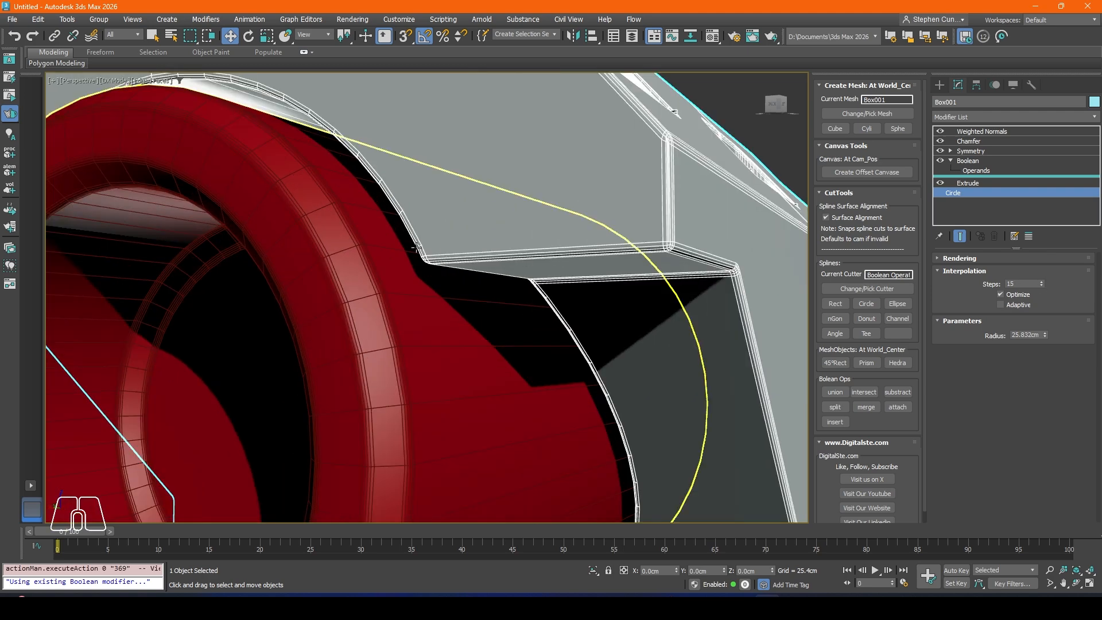
click(1040, 281)
click(1040, 281)
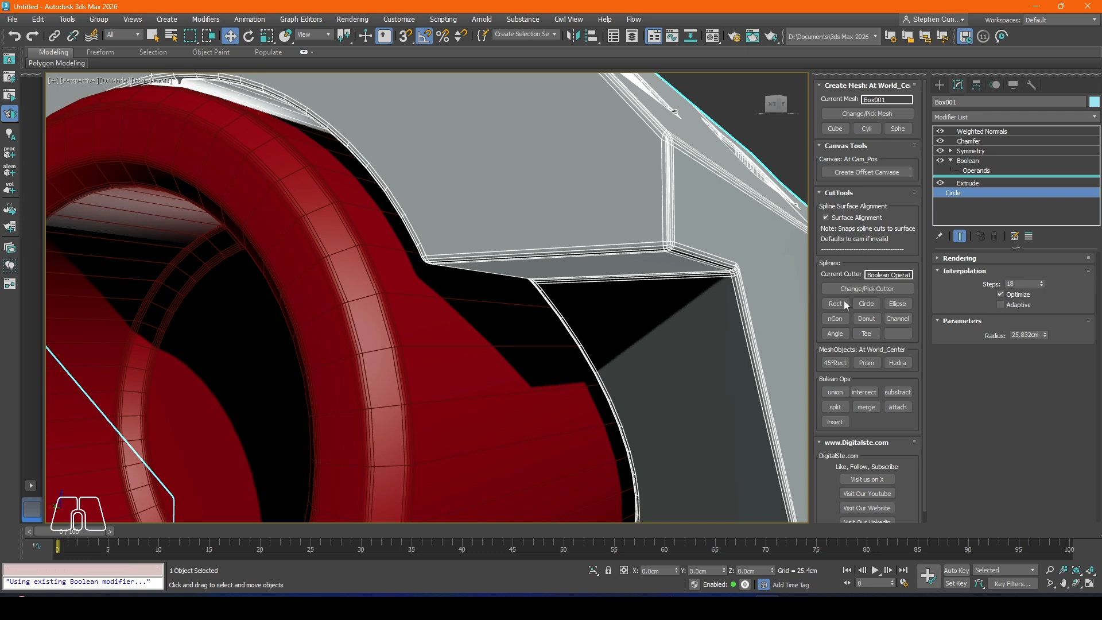
scroll(347, 170, down, 3)
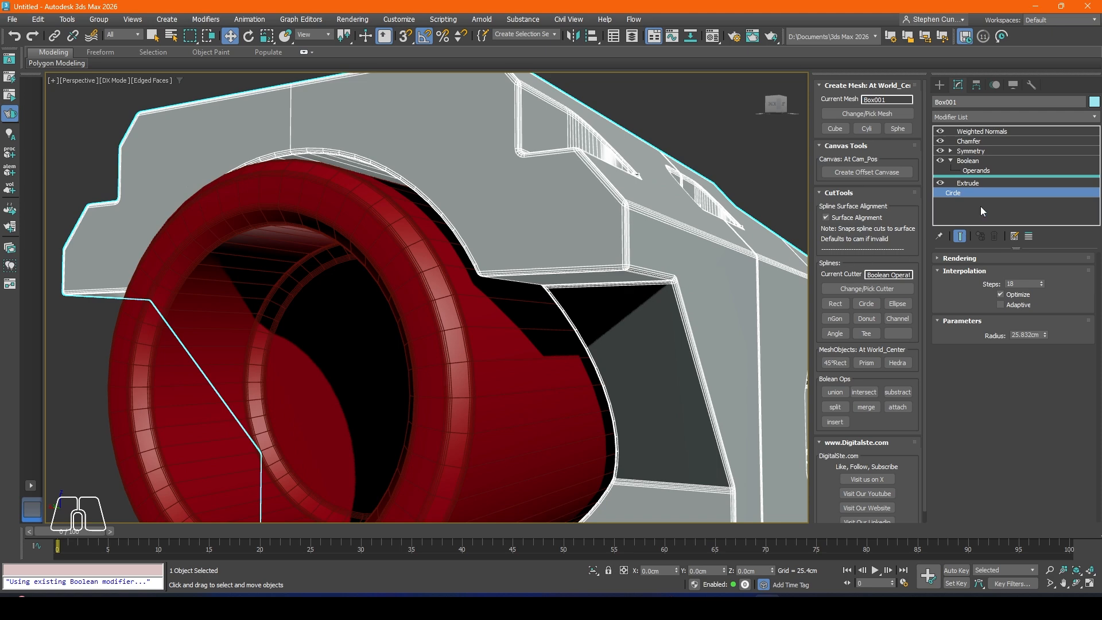
scroll(342, 138, up, 4)
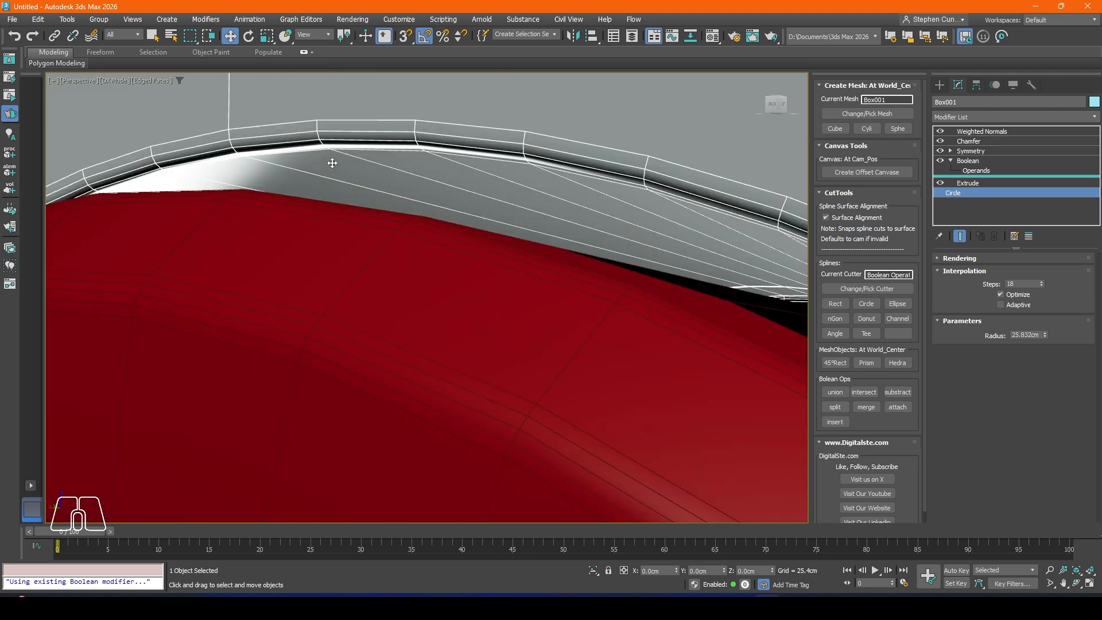
scroll(332, 163, down, 6)
Step: Return to the Boolean level, deselect the body and inspect the whole model without edged faces
click(967, 161)
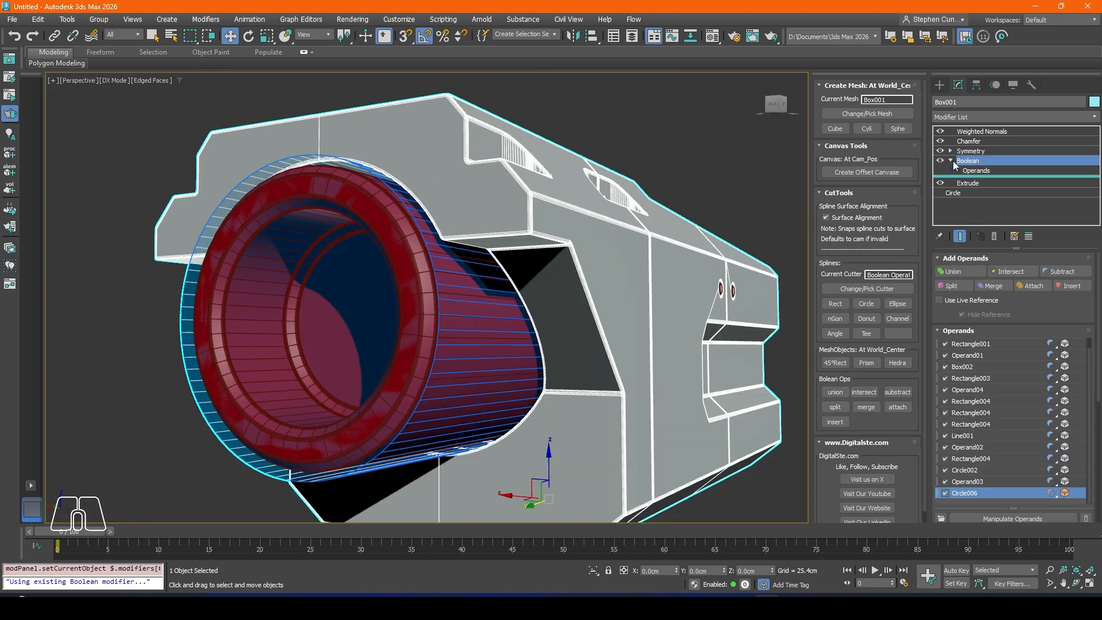
click(951, 161)
click(675, 114)
scroll(403, 257, down, 3)
scroll(403, 256, down, 2)
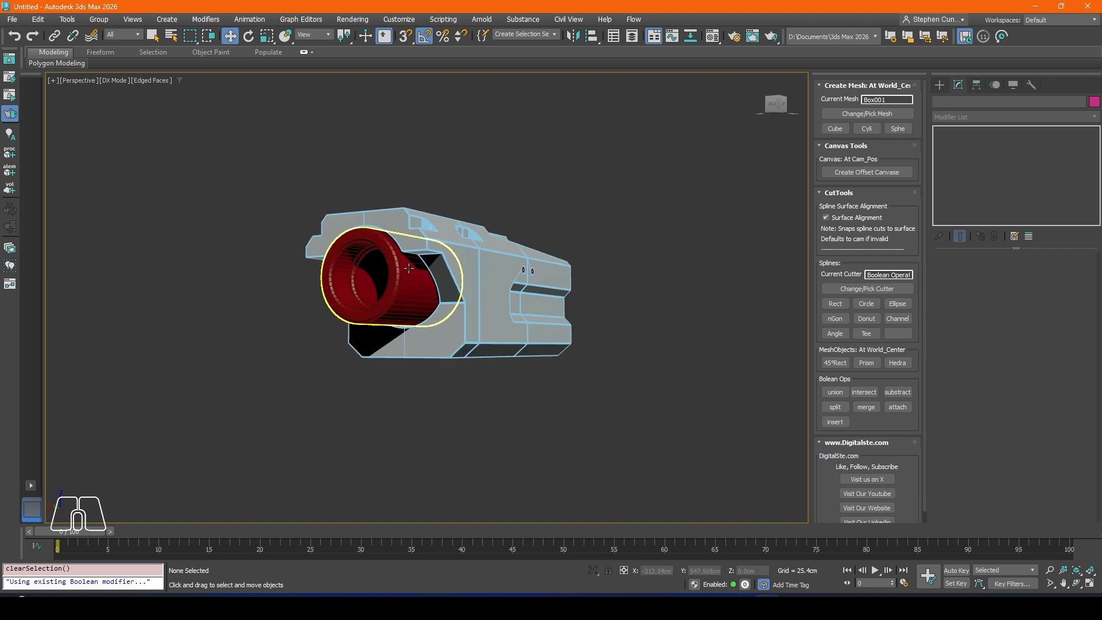
key(z)
alt+middle_drag(406, 268, 411, 270)
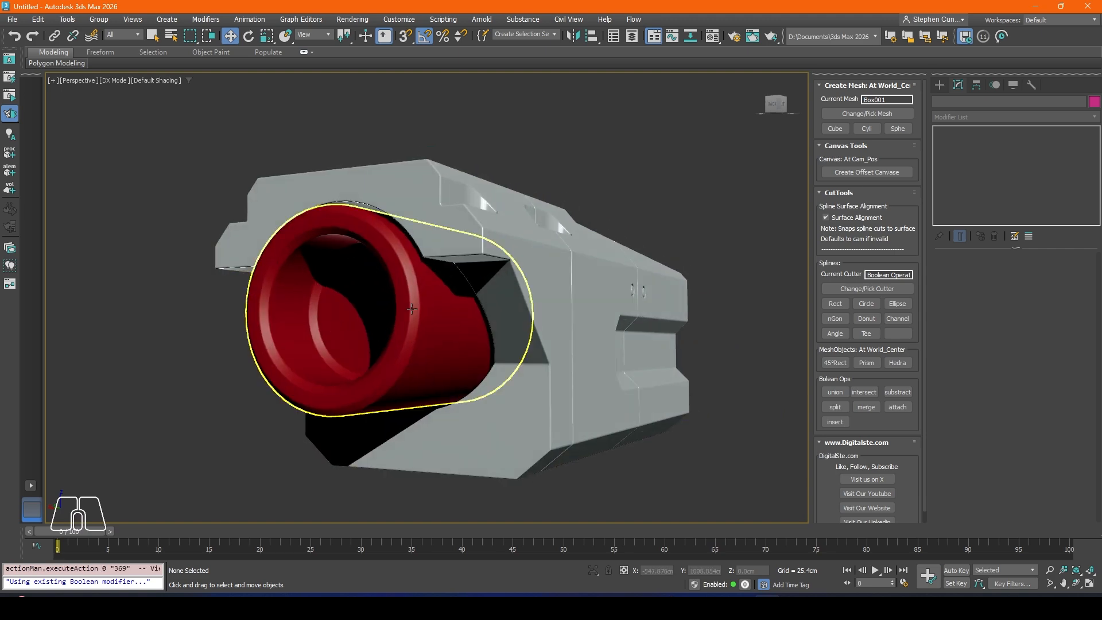
Step: Create a standard sphere with a radius of about 19.4 cm at the barrel's centre in the front view
click(351, 321)
alt+middle_drag(351, 321, 505, 337)
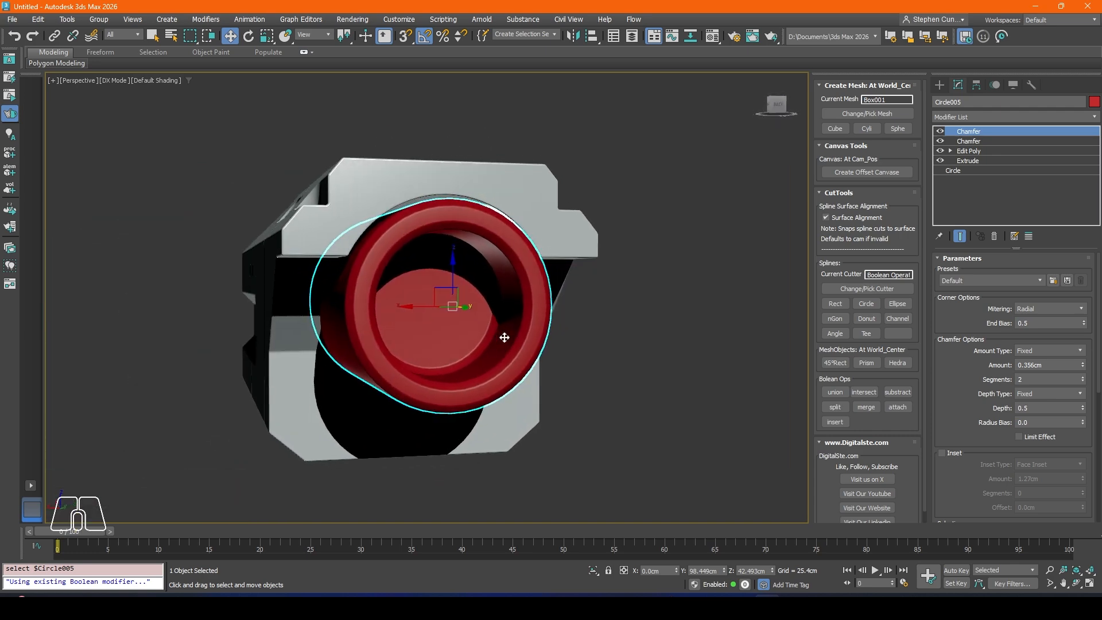
key(f)
scroll(502, 342, up, 4)
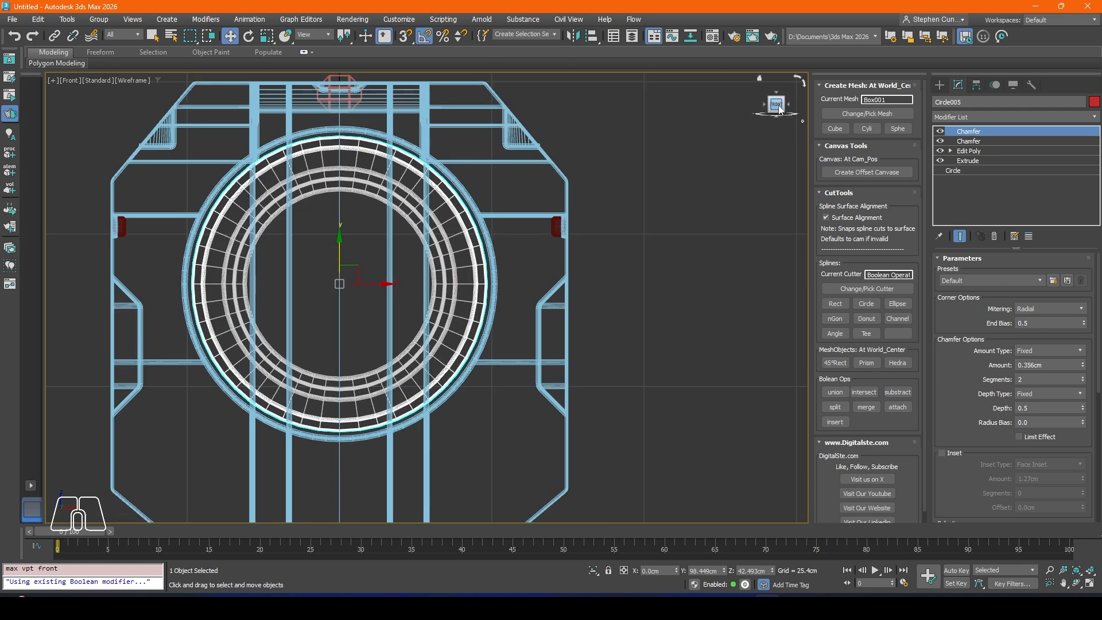
click(940, 86)
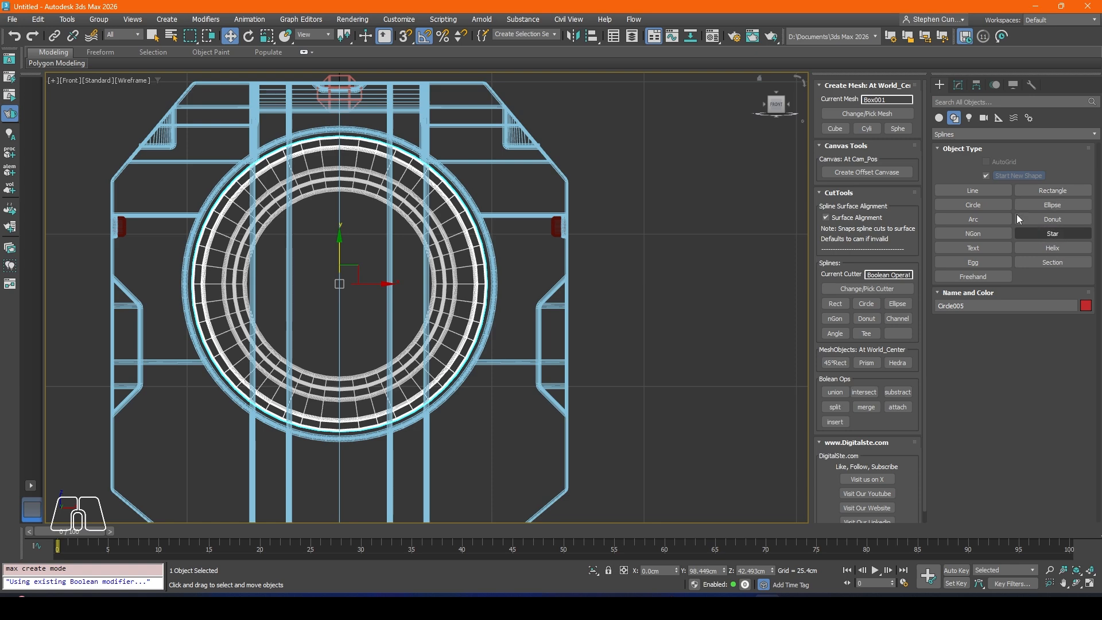
click(940, 119)
click(974, 191)
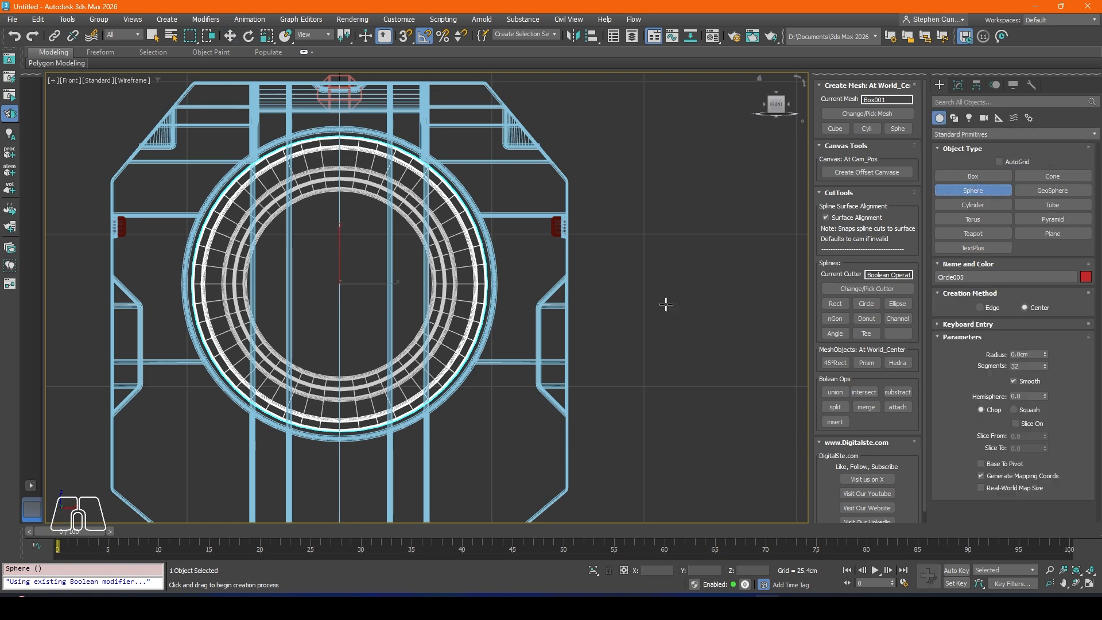
drag(339, 280, 361, 395)
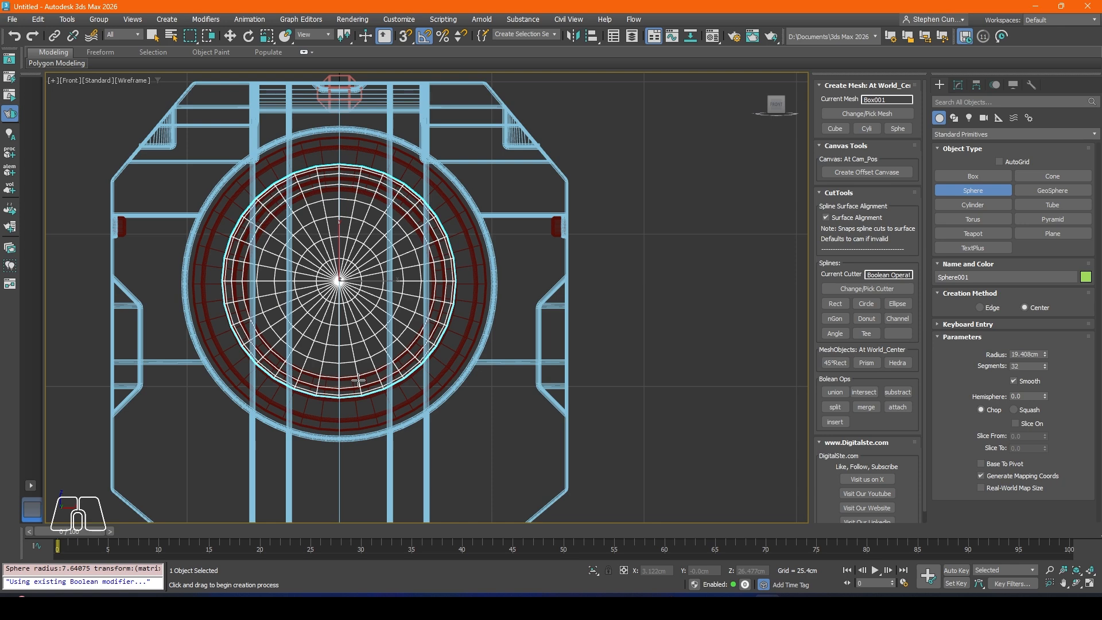
Step: Move the sphere along the Y axis into the open end of the barrel
key(p)
scroll(365, 326, down, 2)
alt+middle_drag(366, 326, 495, 330)
click(230, 35)
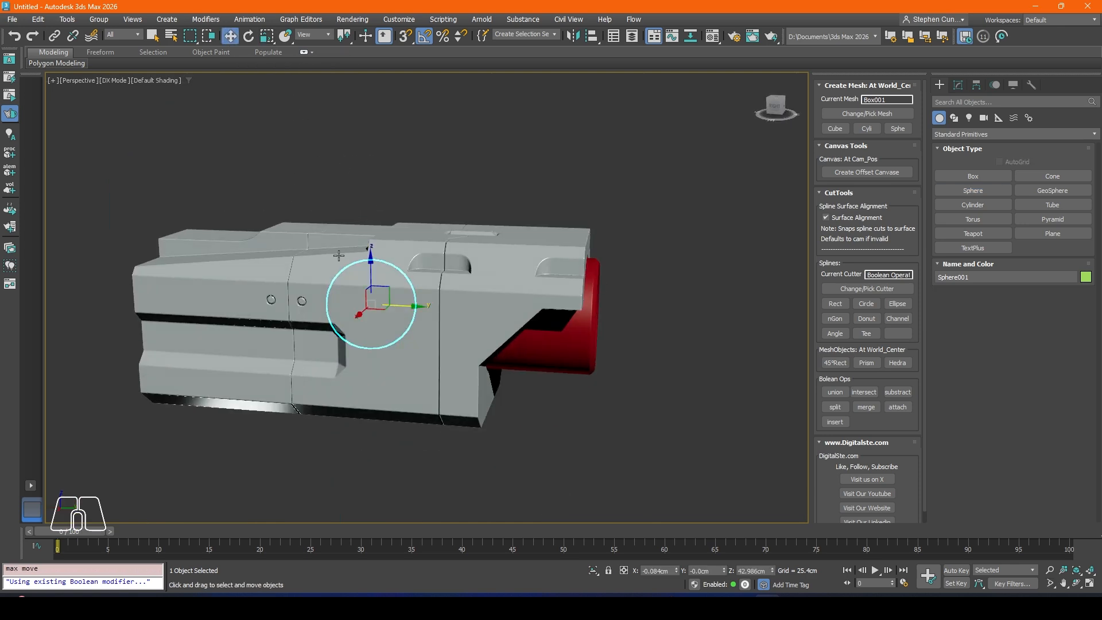
drag(397, 308, 591, 332)
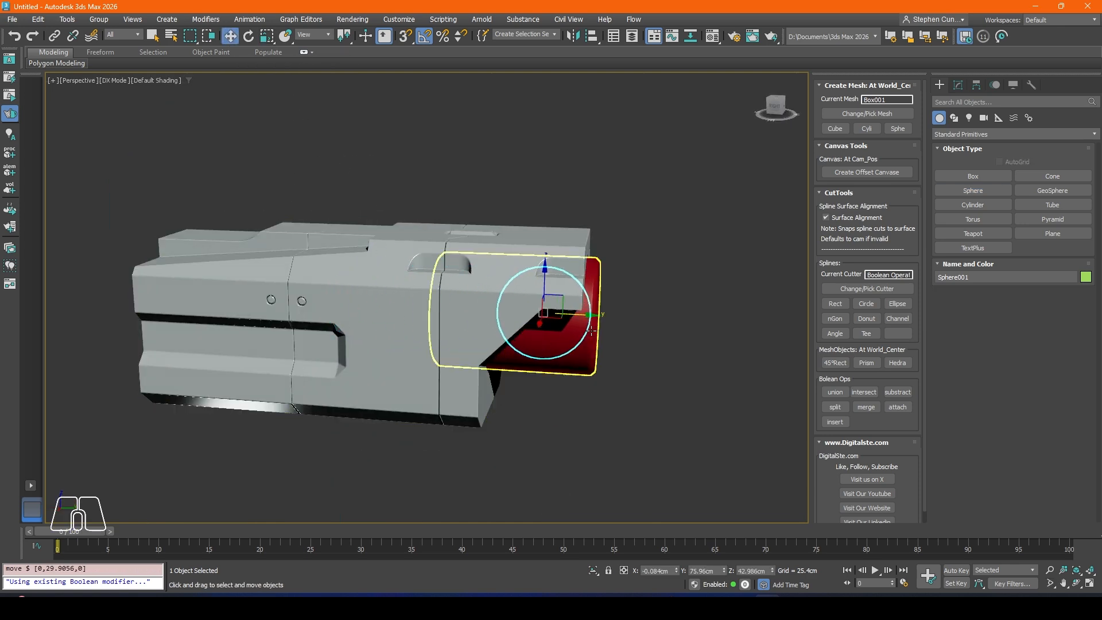
alt+middle_drag(597, 332, 540, 319)
scroll(571, 332, up, 4)
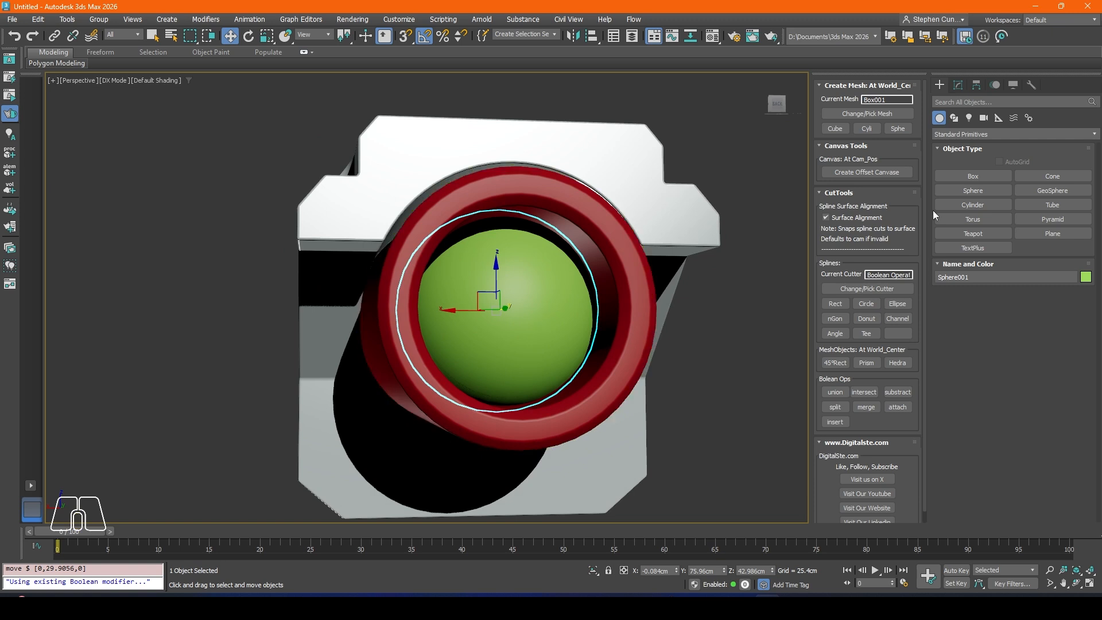
Step: Align the sphere to the red barrel on X, Y and Z, pivot point to pivot point
click(573, 36)
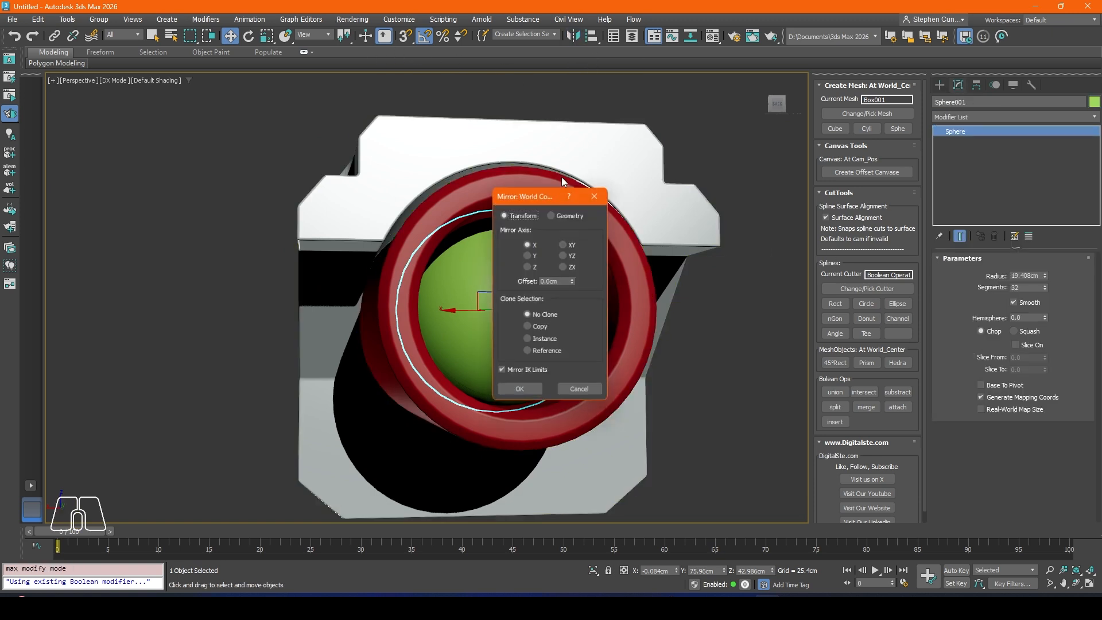
click(602, 191)
click(598, 36)
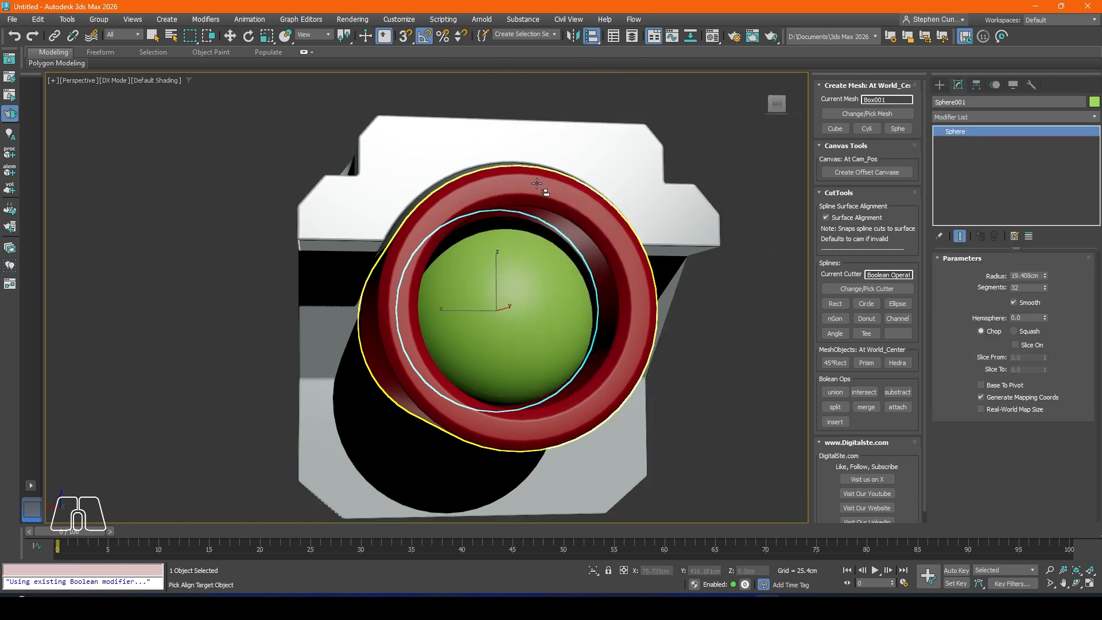
click(538, 230)
click(508, 230)
click(542, 229)
click(591, 230)
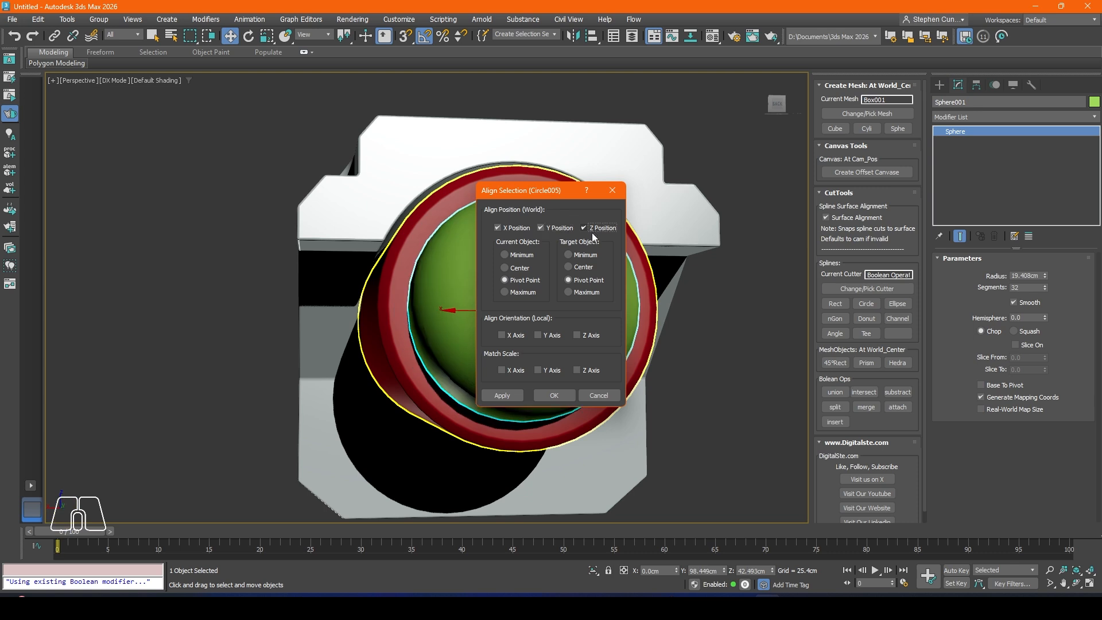
click(514, 395)
click(562, 396)
Step: Pull the sphere out in front of the barrel along Y and cut it with a Squash hemisphere value of 0.55
alt+middle_drag(562, 396, 527, 347)
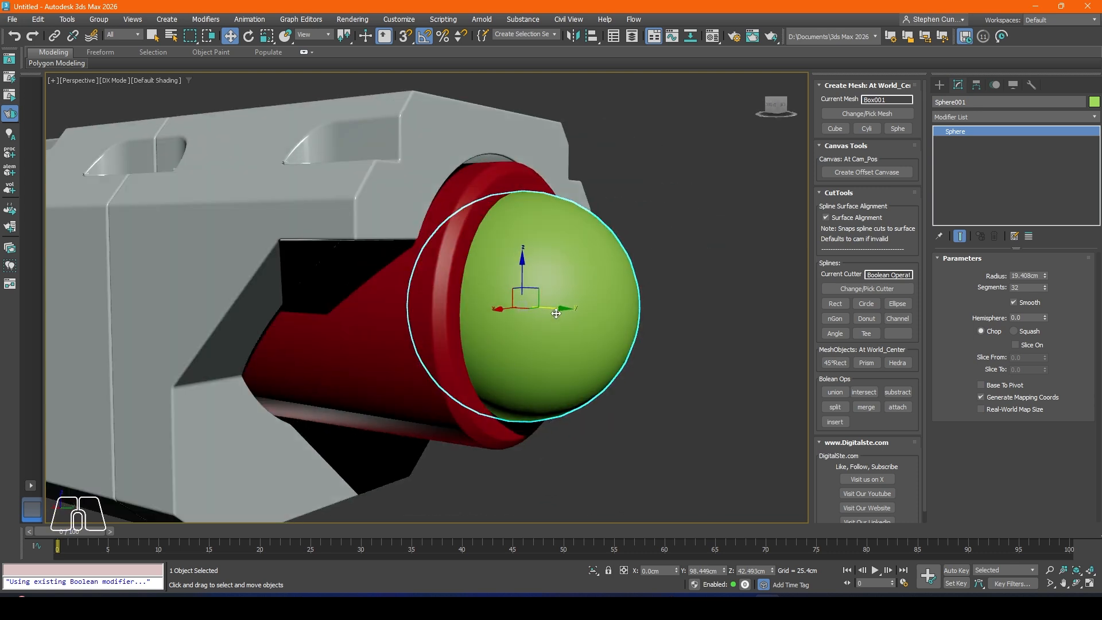
drag(556, 314, 672, 346)
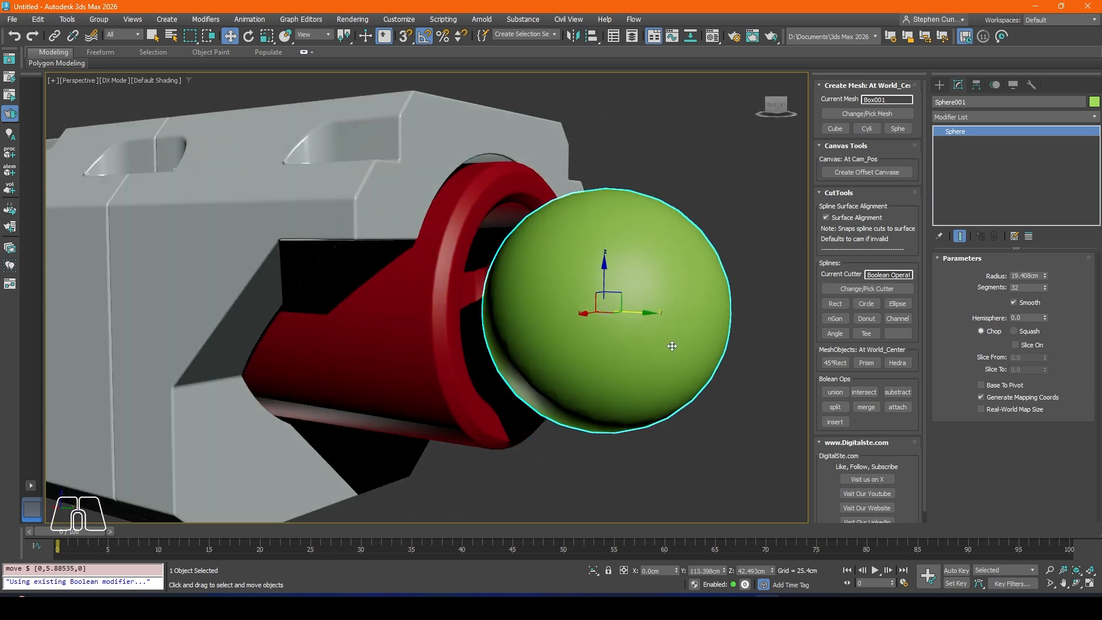
middle_drag(672, 346, 629, 337)
click(1014, 332)
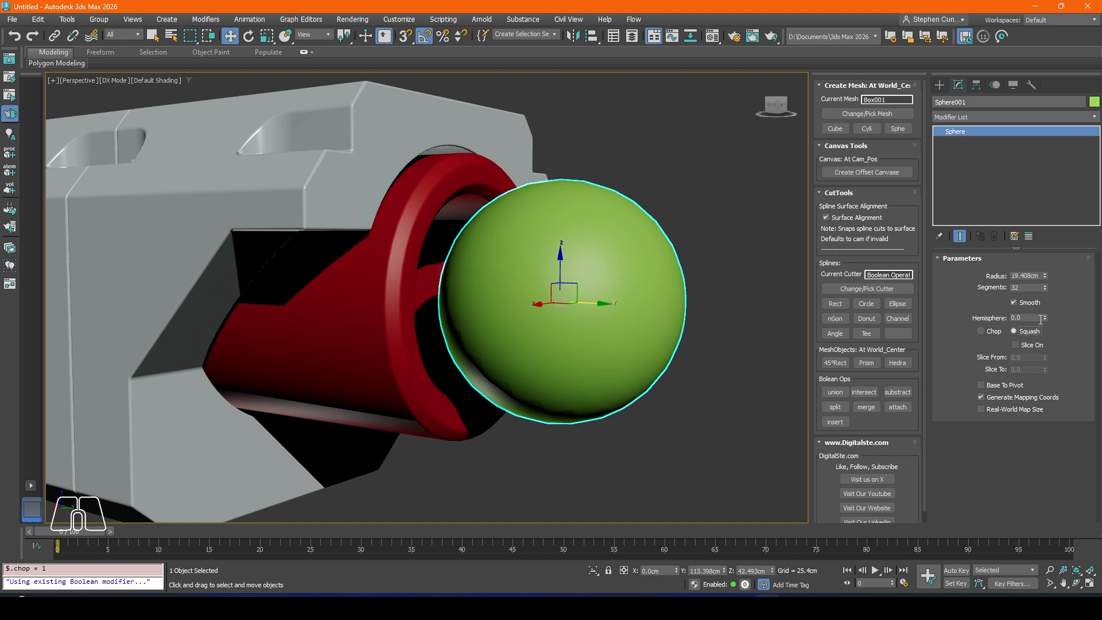
drag(1043, 317, 1017, 253)
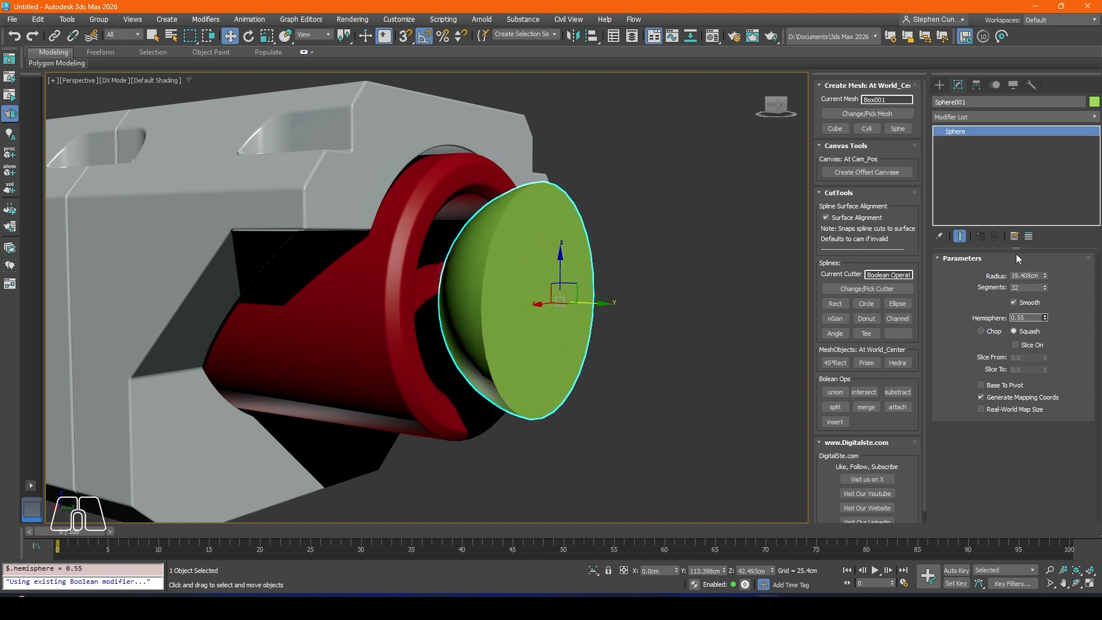
Step: Mirror the hemisphere on the Y axis without cloning and move it inside the barrel to about Y 73.2 cm
click(574, 37)
click(528, 256)
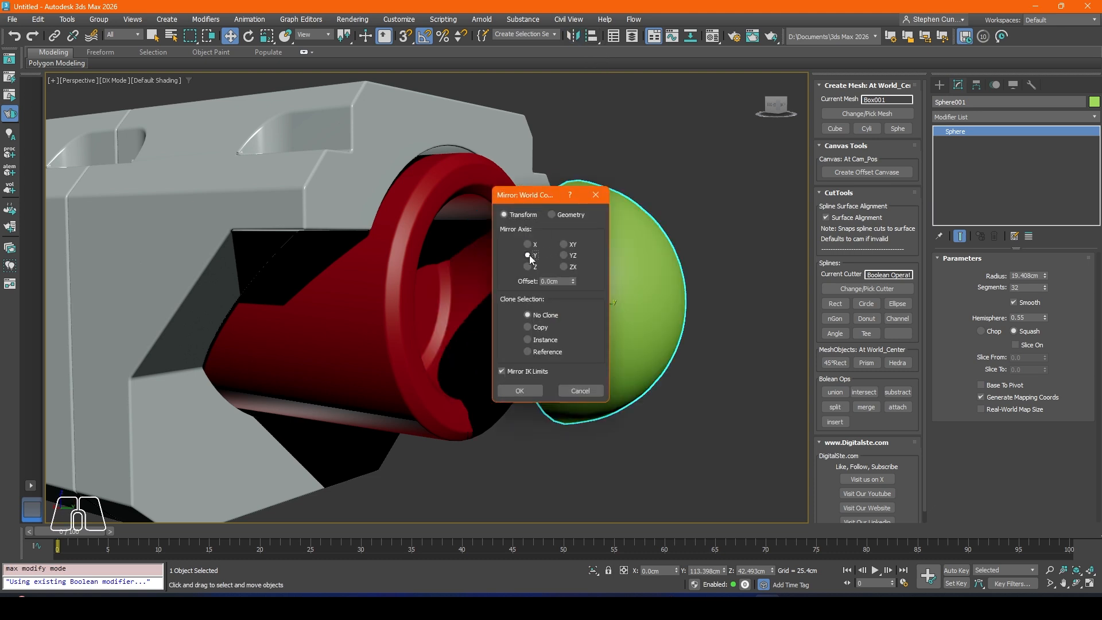
click(522, 392)
drag(598, 306, 404, 293)
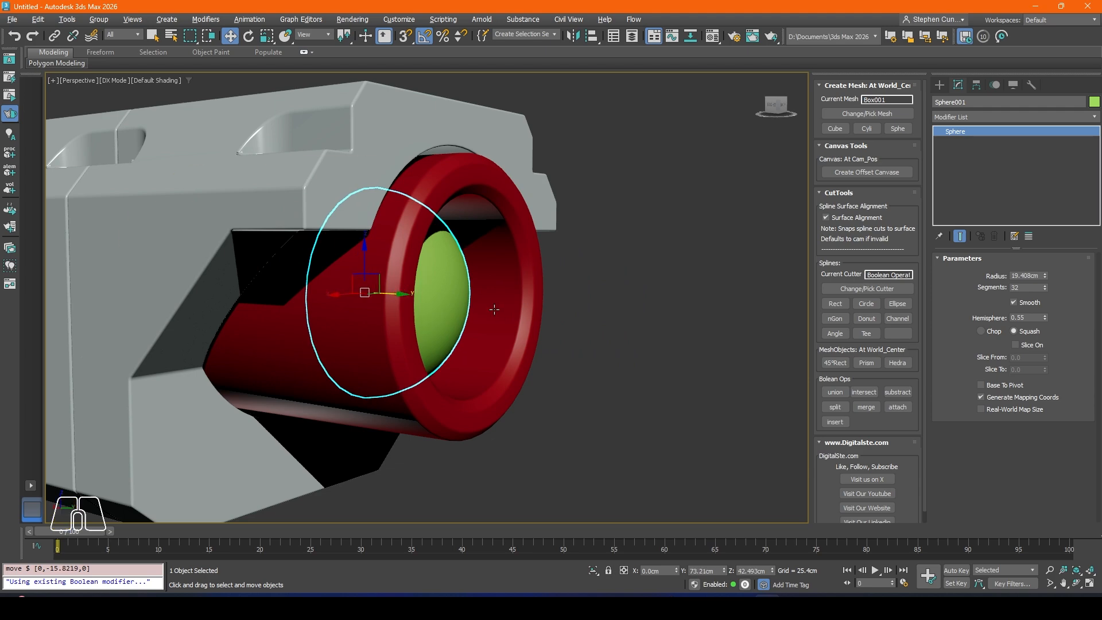
alt+middle_drag(494, 310, 433, 305)
Step: Set the hemisphere's radius to about 17.08 cm, then deselect it and check its fit inside the barrel
drag(1045, 275, 1044, 285)
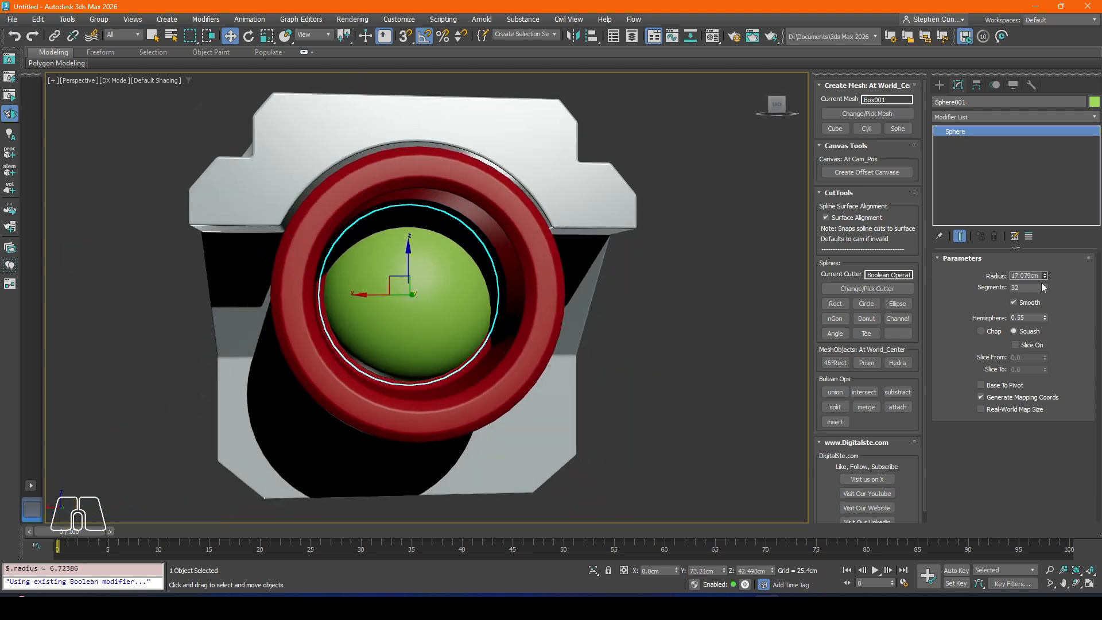
alt+middle_drag(367, 291, 427, 296)
mouse_move(412, 295)
mouse_down()
mouse_move(363, 289)
mouse_move(403, 296)
mouse_up()
key(ctrl+d)
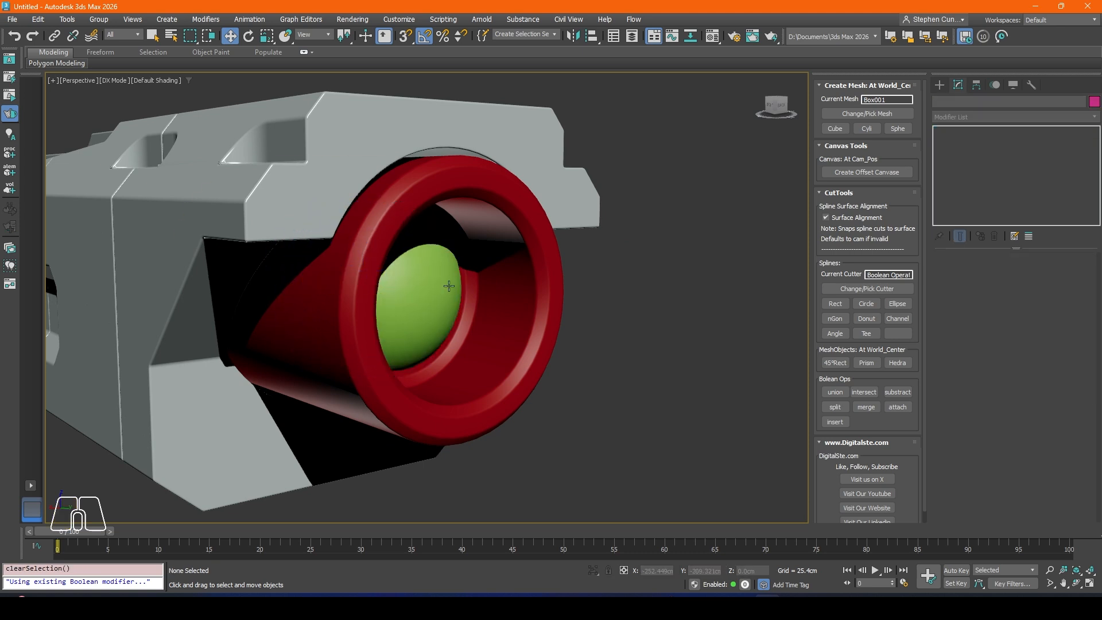
scroll(448, 288, down, 5)
alt+middle_drag(560, 282, 457, 294)
middle_drag(454, 295, 351, 282)
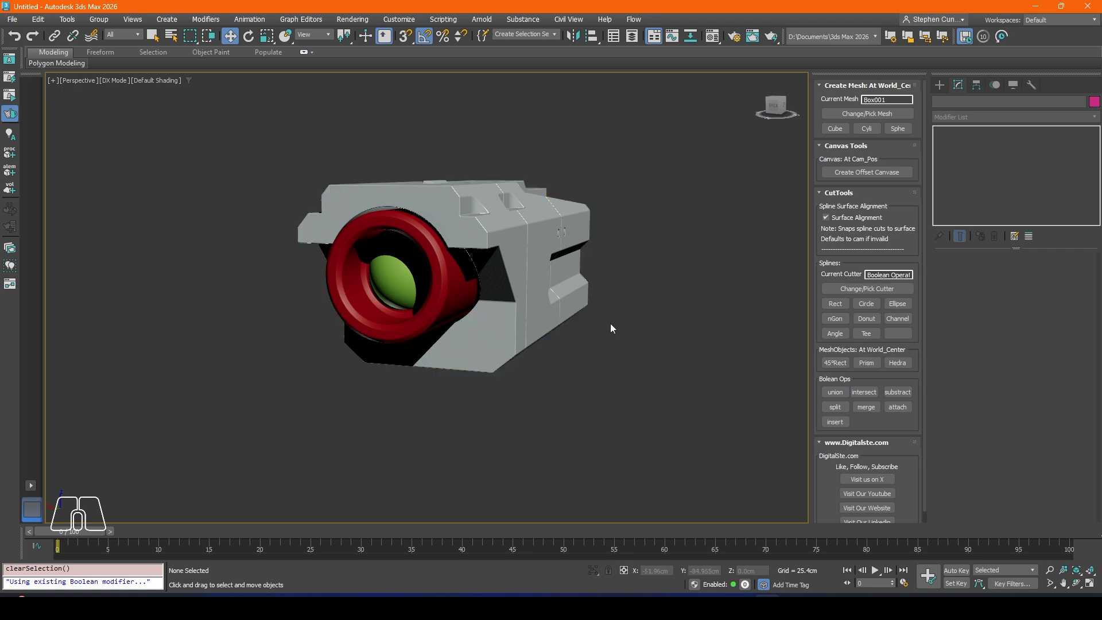
middle_drag(612, 323, 661, 327)
Step: Assign the PBR_Swift_Cut_Matt2 material to the barrel and the lens hemisphere, then close the Material Editor
key(m)
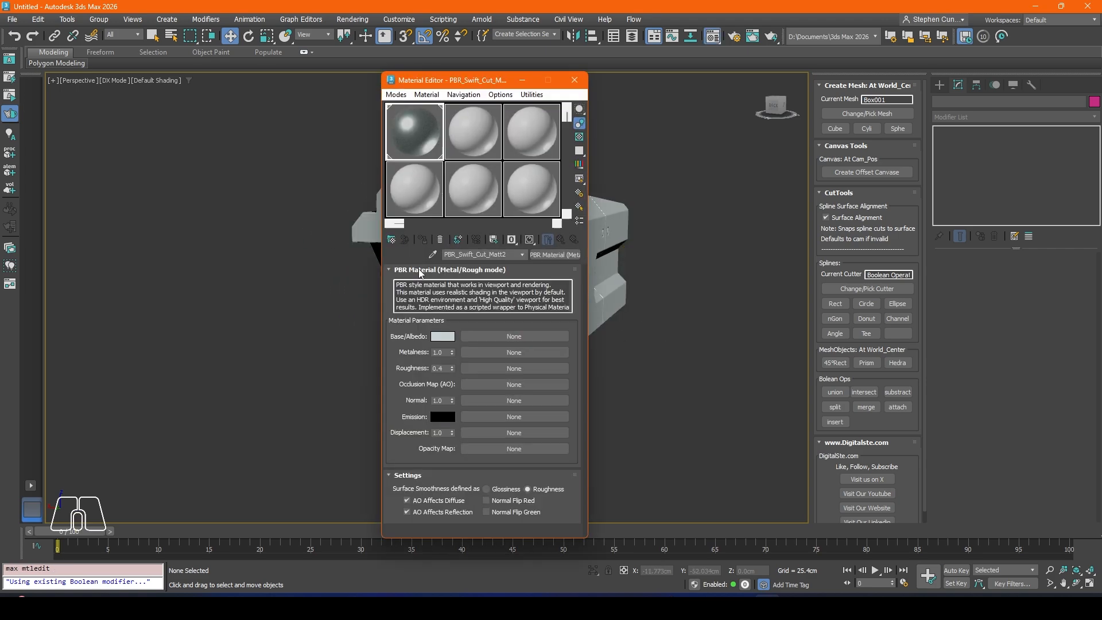
drag(449, 81, 86, 95)
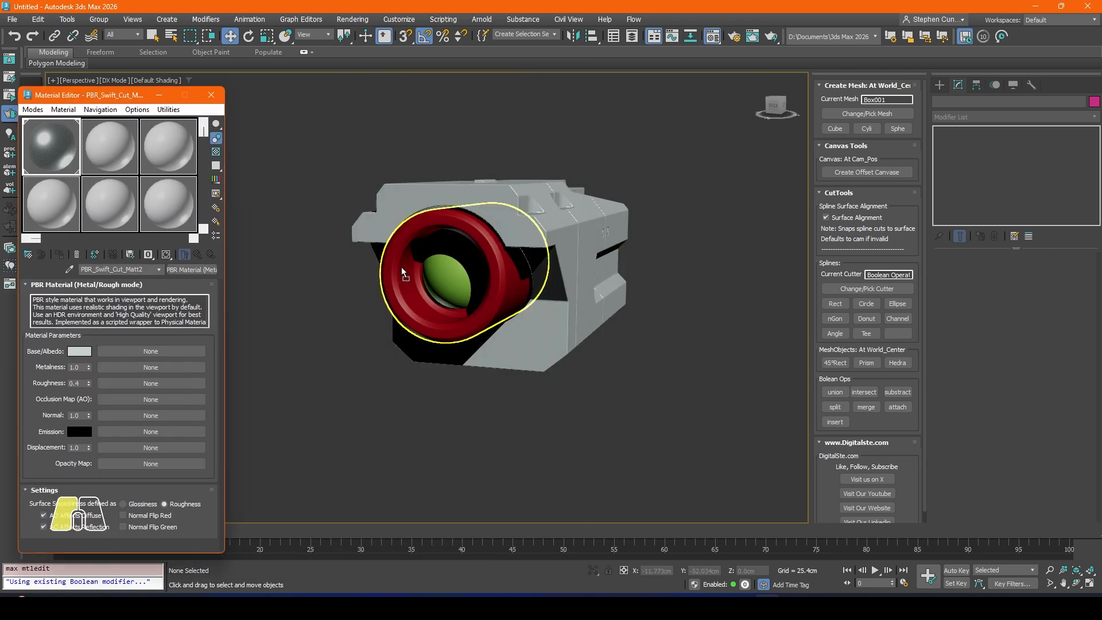
drag(445, 277, 445, 277)
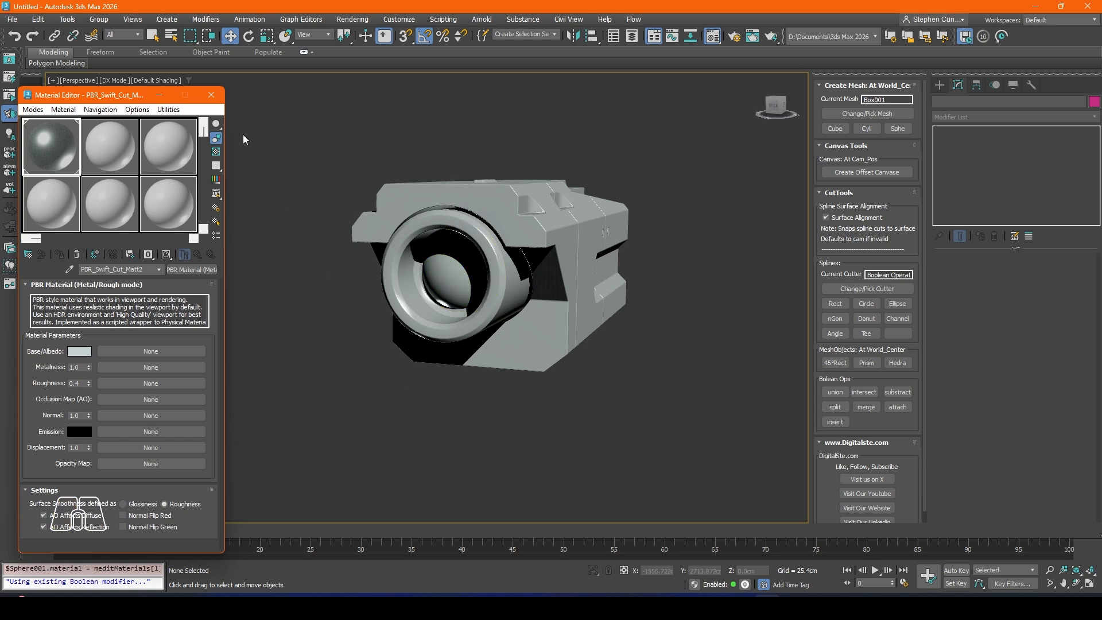
click(211, 95)
Step: Examine the barrel with its lens and the body's side from several angles
click(471, 296)
alt+middle_drag(470, 296, 563, 441)
click(504, 400)
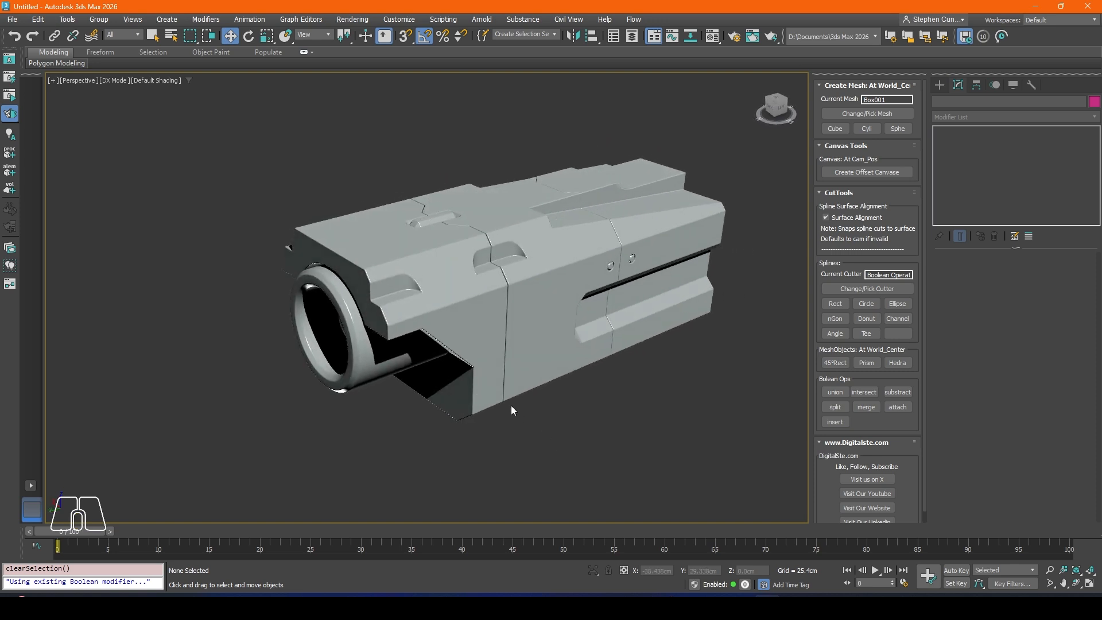
alt+middle_drag(514, 405, 529, 366)
scroll(527, 367, up, 2)
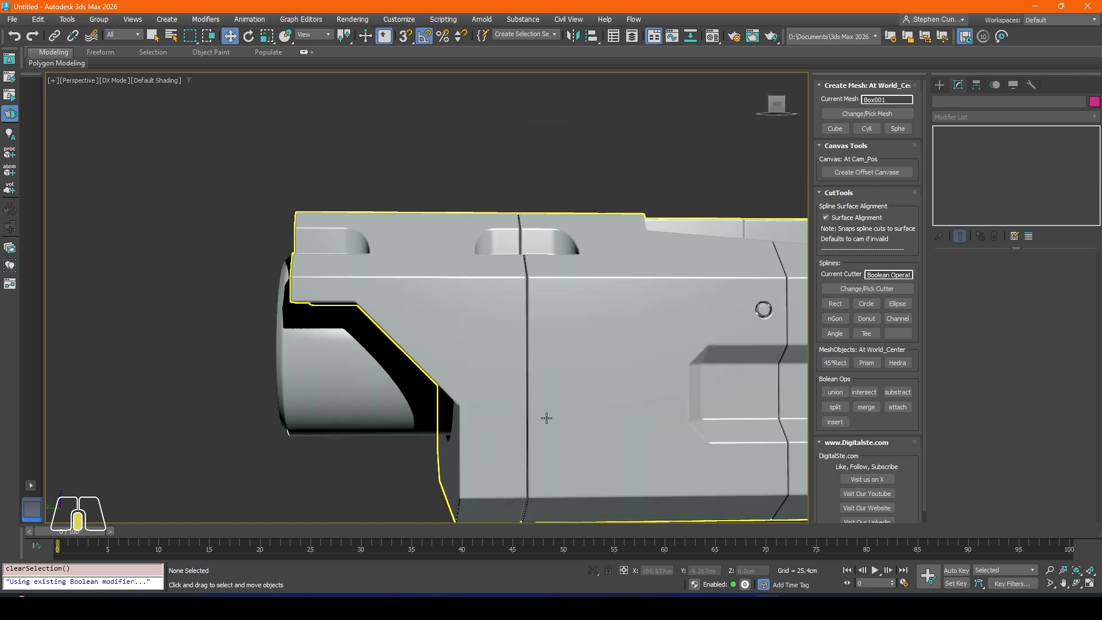
middle_drag(546, 418, 485, 345)
middle_drag(598, 451, 569, 447)
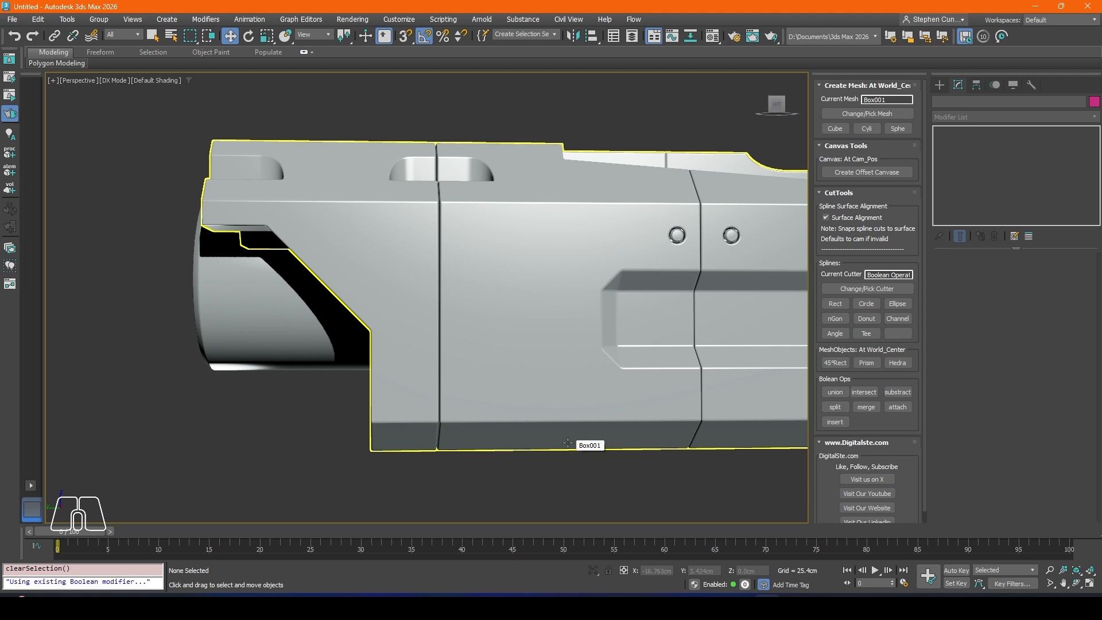
Step: In the Right view, create a rectangle cutter and position it at about Y -23.5 cm, Z 30.4 cm
key(l)
click(763, 105)
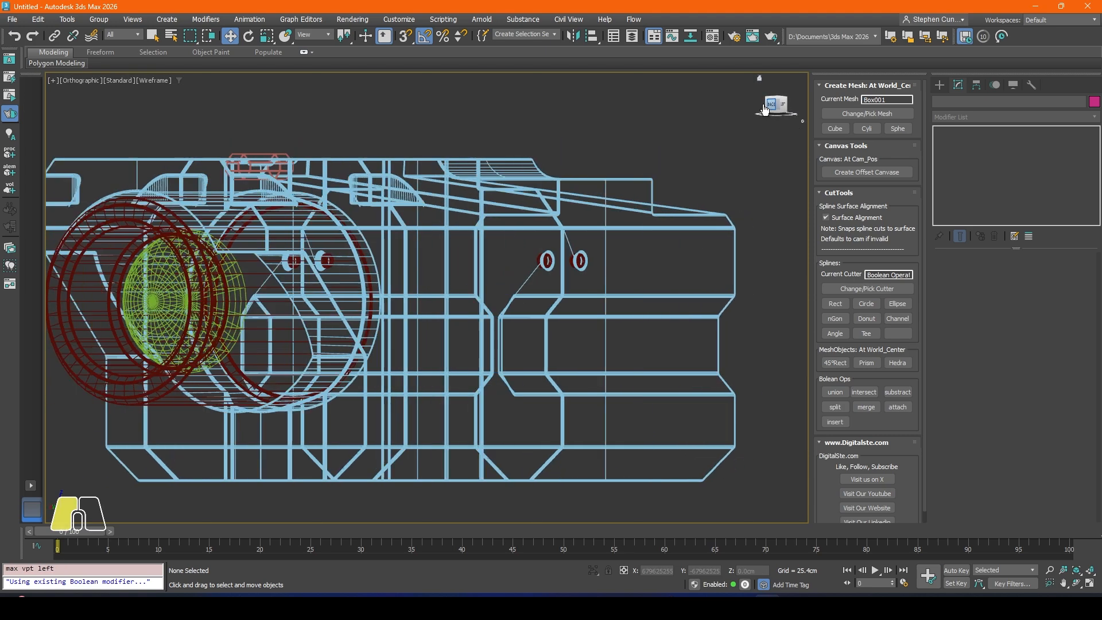
click(764, 105)
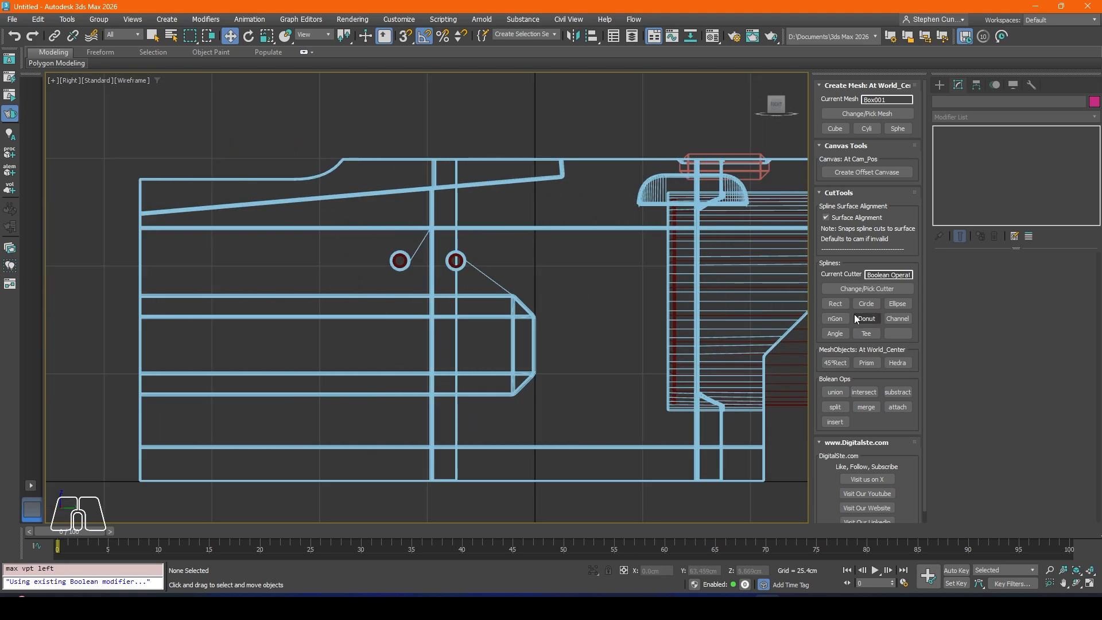
click(836, 305)
click(236, 40)
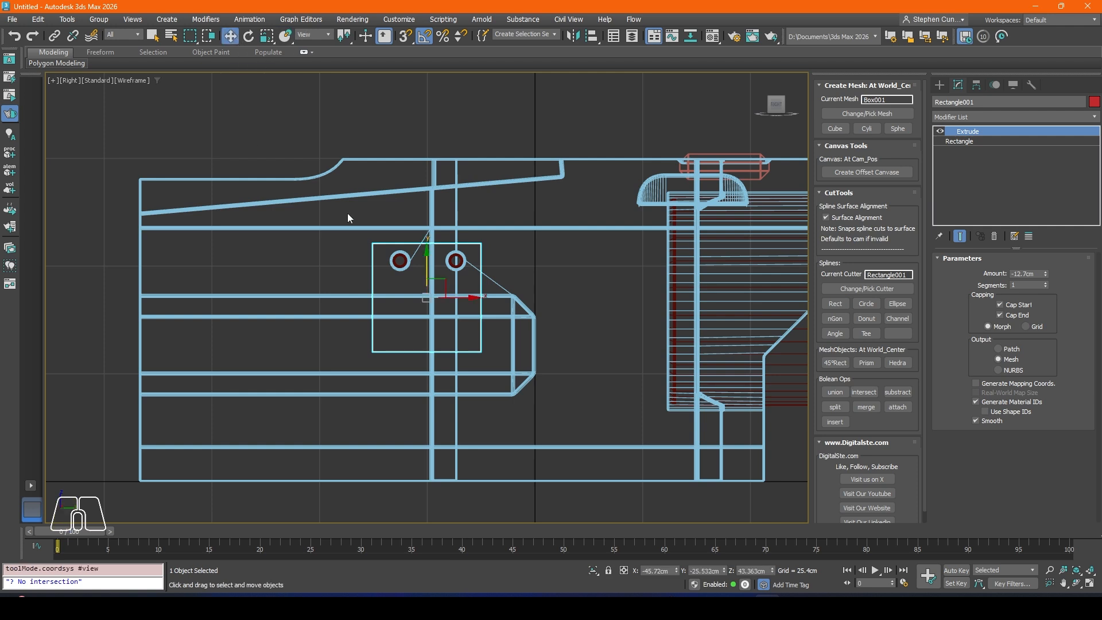
drag(440, 281, 451, 334)
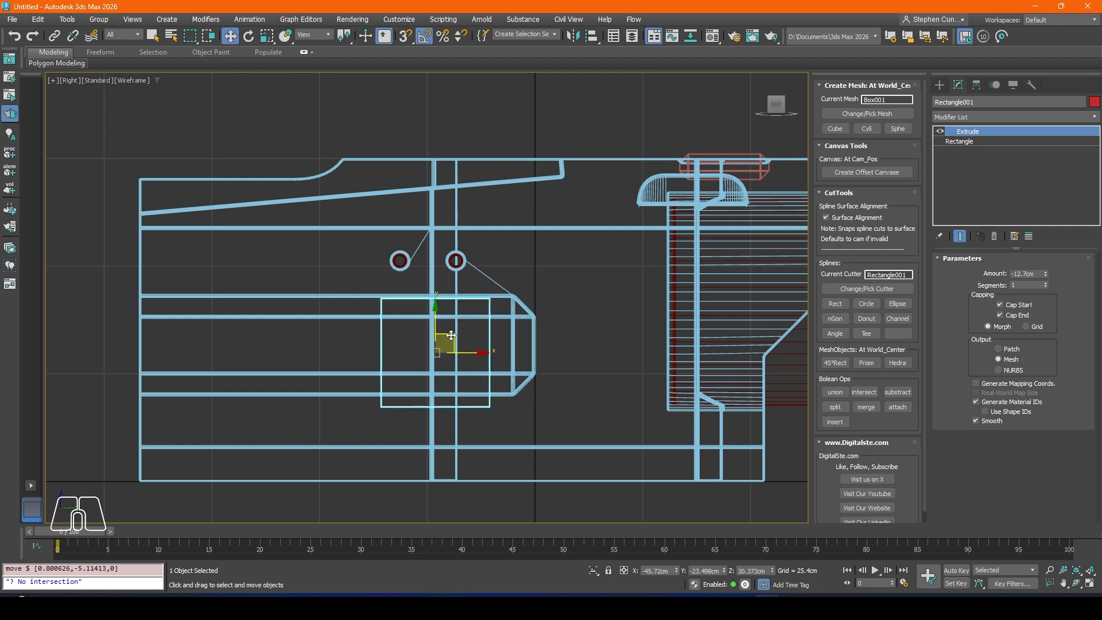
Step: In the Perspective view, move the rectangle cutter along X to about 61.2 cm, just outside the body's side
key(p)
alt+middle_drag(426, 339, 539, 376)
drag(519, 329, 326, 295)
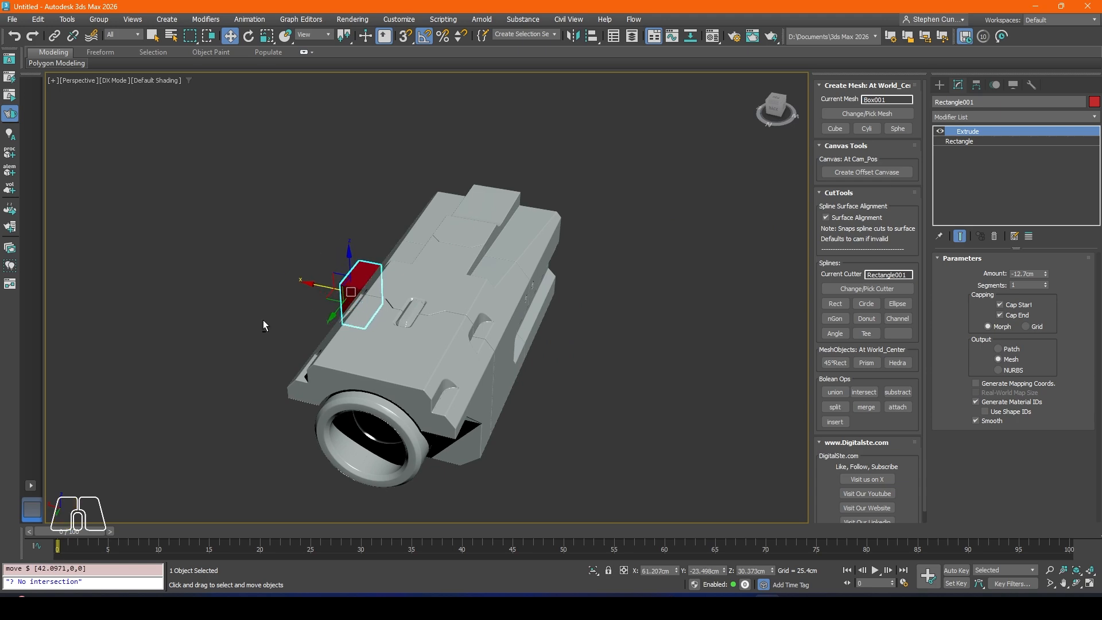
alt+middle_drag(263, 320, 435, 301)
scroll(366, 300, up, 4)
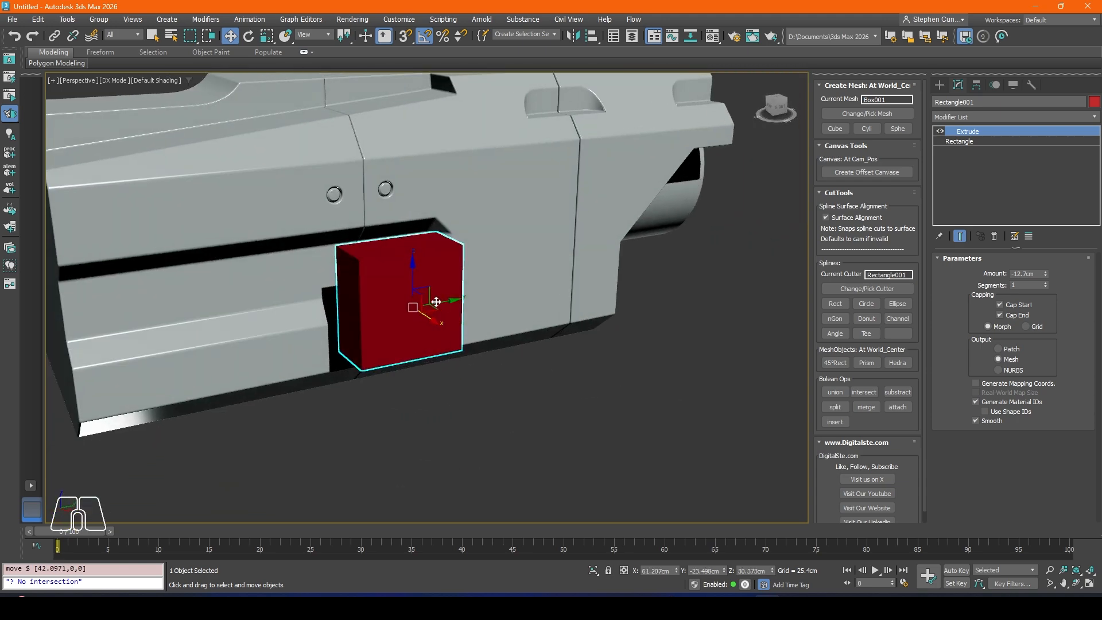
Step: Move the cutter along the body's side to the front panel seam, at about X 44.2 cm, Y 35.6 cm
drag(441, 302, 622, 270)
middle_drag(622, 270, 484, 331)
scroll(483, 330, up, 3)
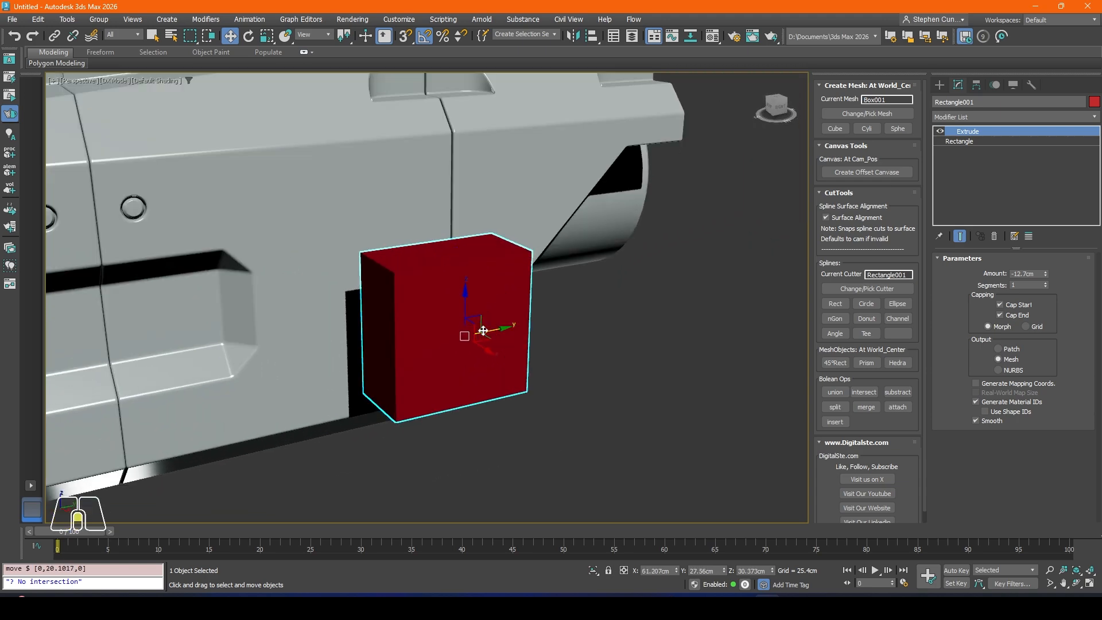
drag(487, 352, 440, 345)
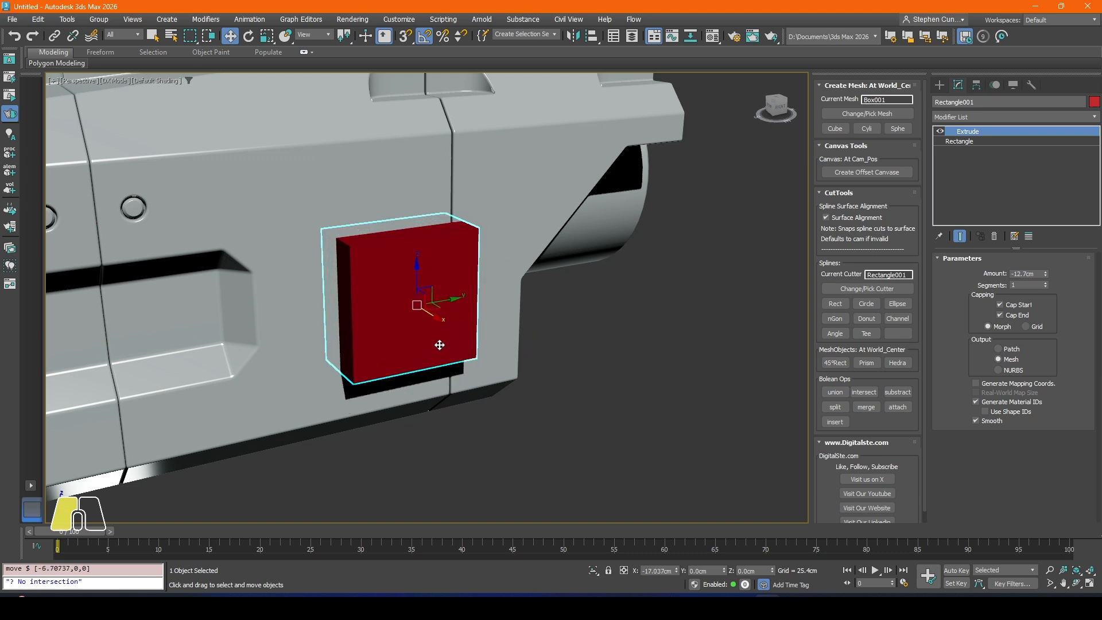
drag(452, 301, 491, 295)
alt+middle_drag(470, 301, 505, 296)
Step: Set the cutter's length to 22.606 cm and width to 10.16 cm, and move it to about X 48.1 cm, Y 38.5 cm
click(960, 141)
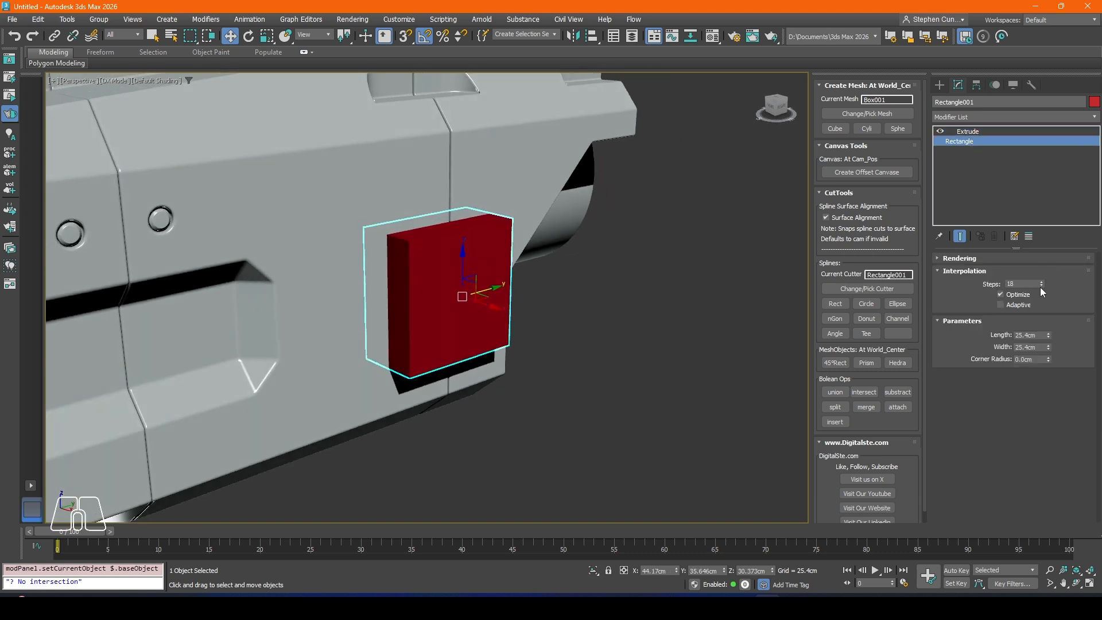
drag(1048, 335, 1048, 370)
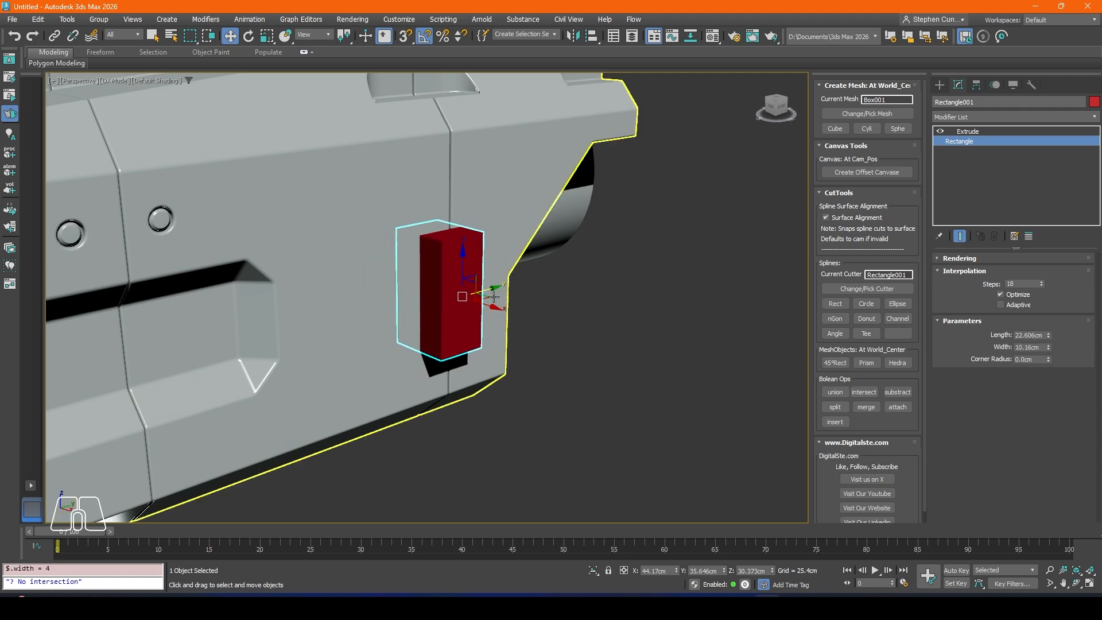
drag(494, 296, 494, 289)
alt+middle_drag(493, 290, 512, 301)
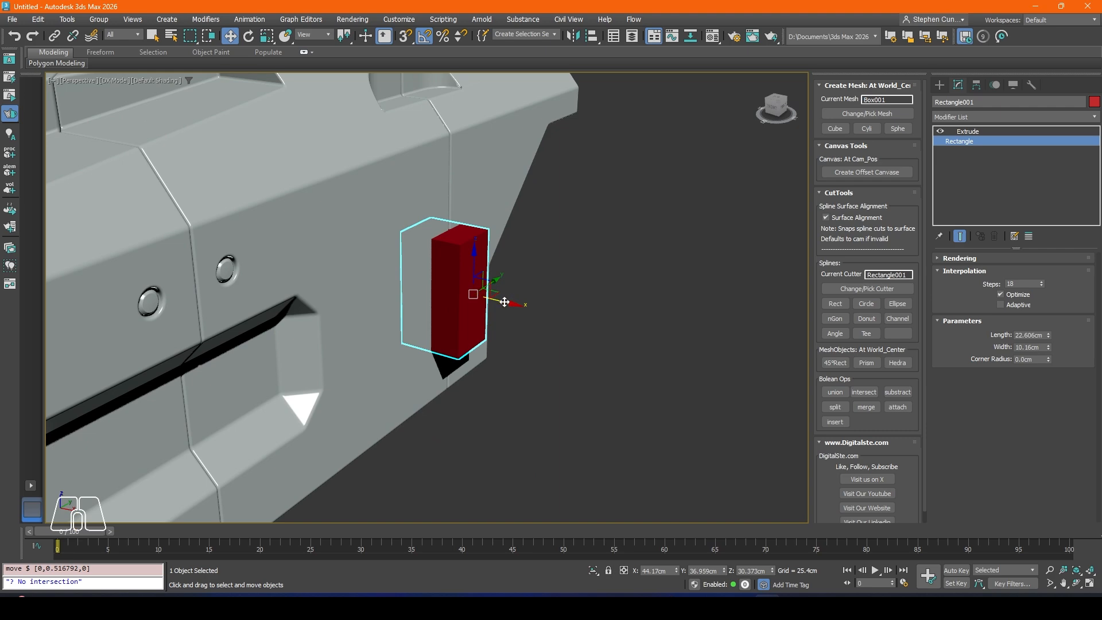
drag(505, 302, 518, 283)
alt+middle_drag(518, 283, 499, 270)
Step: Set the cutter's extrusion amount to -3.81 cm and move it into the body's side at about X 40.6 cm
click(969, 134)
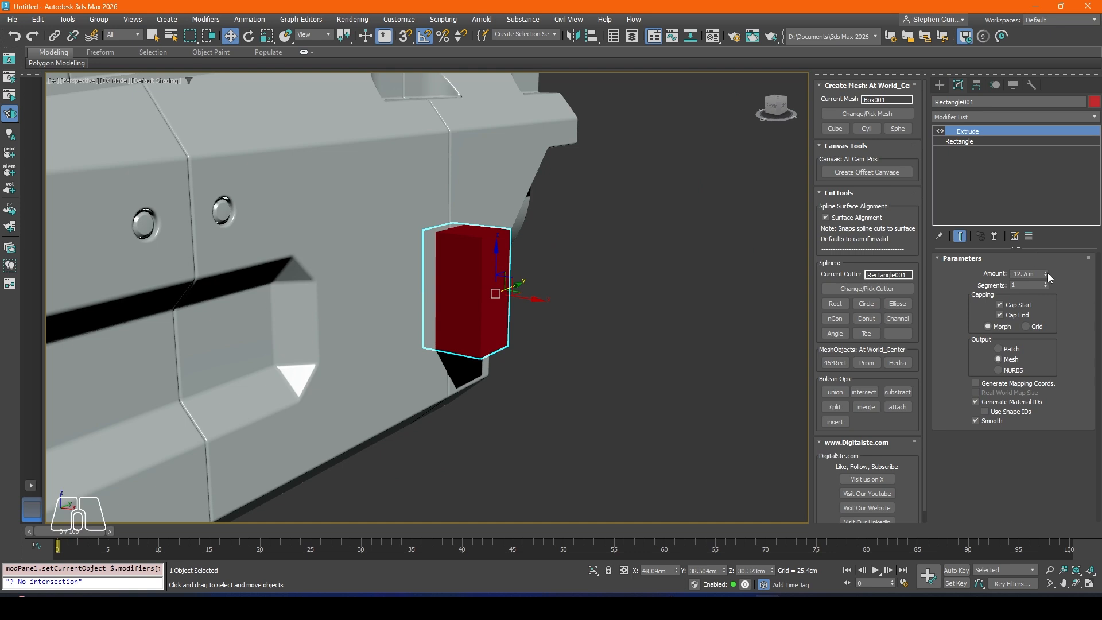
drag(1048, 274, 1045, 268)
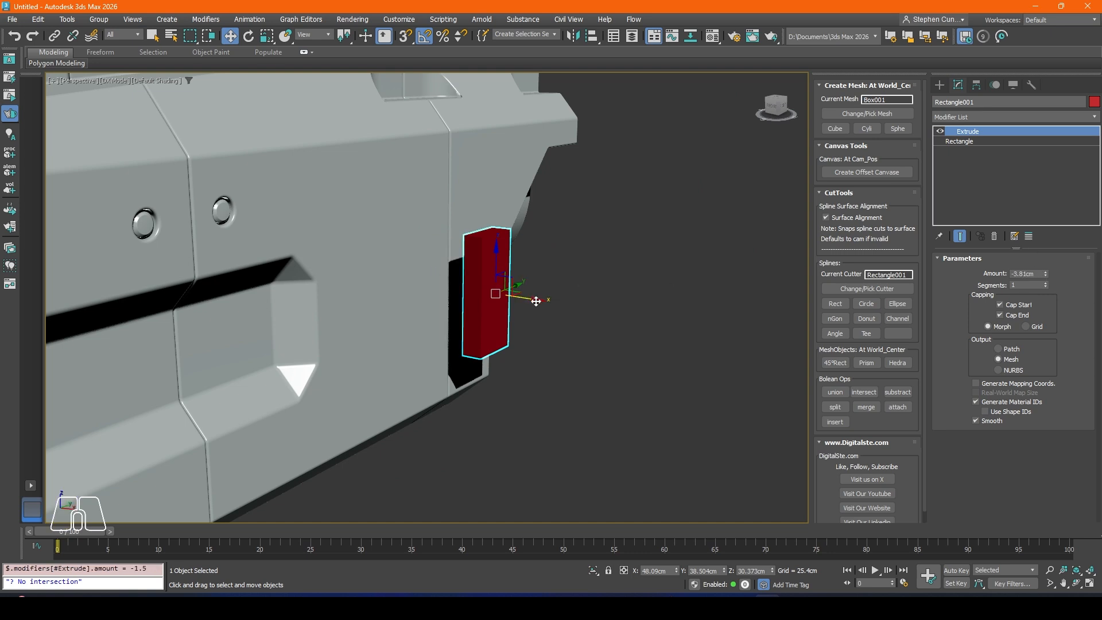
drag(536, 301, 503, 300)
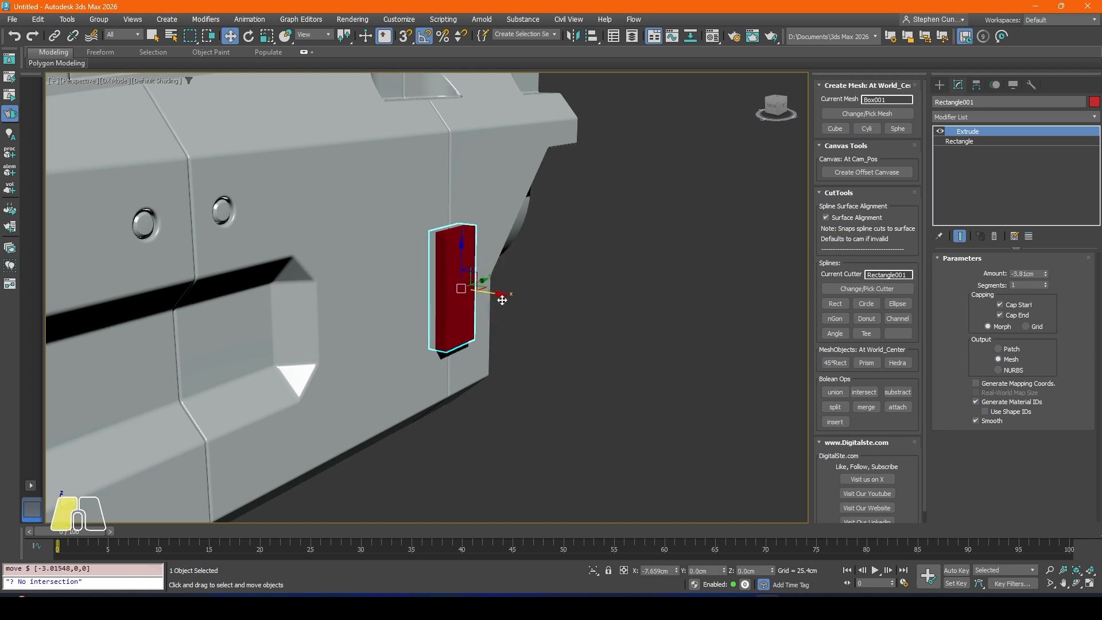
alt+middle_drag(502, 301, 463, 285)
Step: Pick the rectangle as the current cutter and subtract it from the body across the front seam
click(591, 281)
click(392, 238)
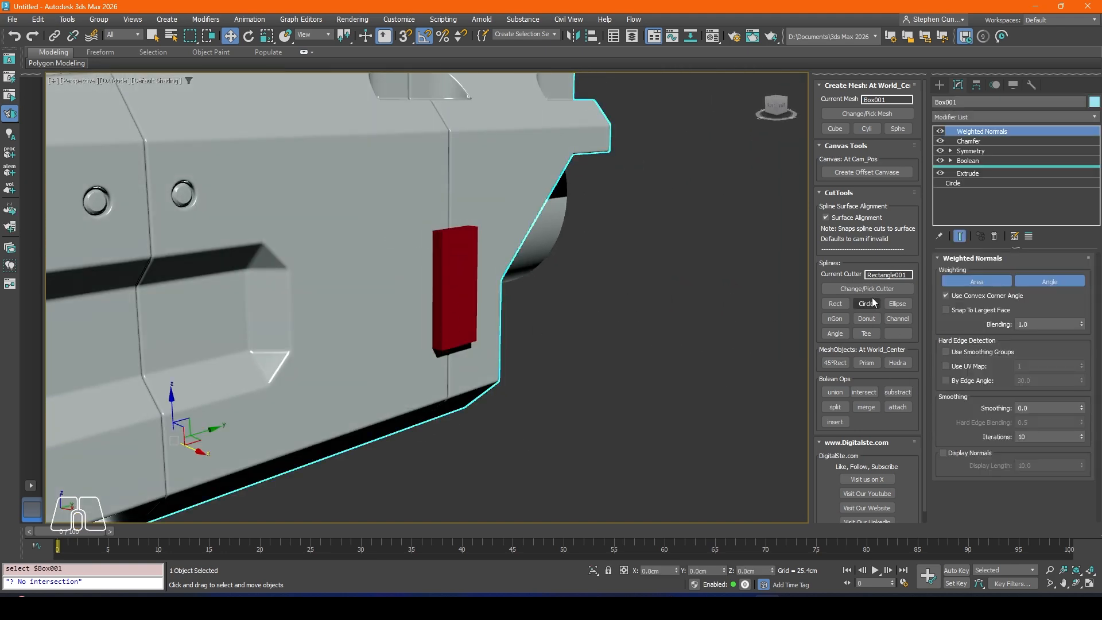
click(471, 265)
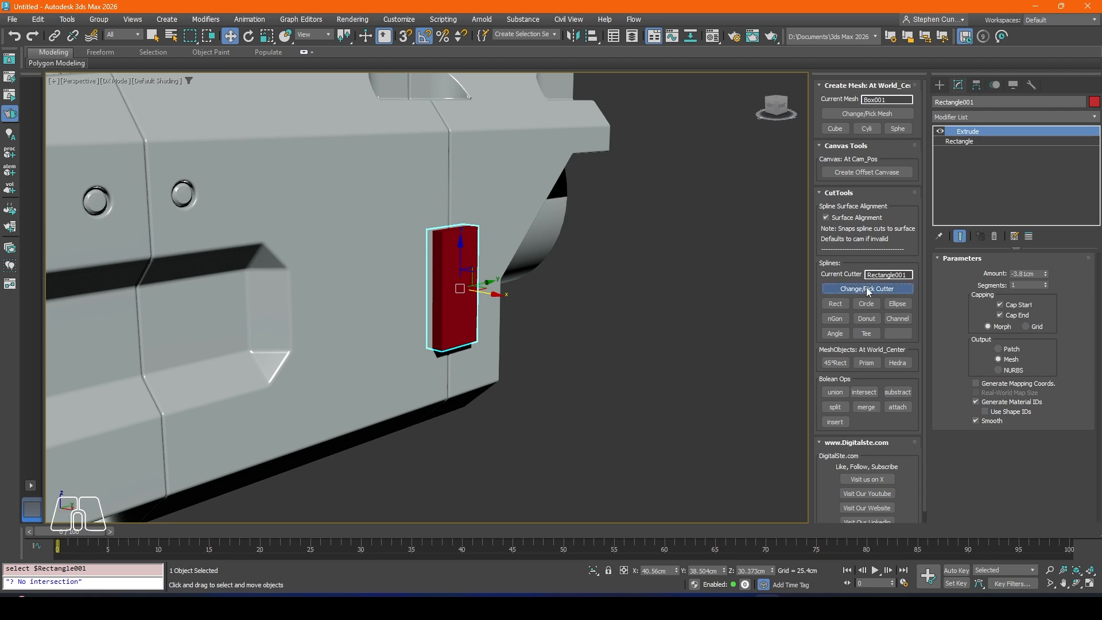
click(444, 258)
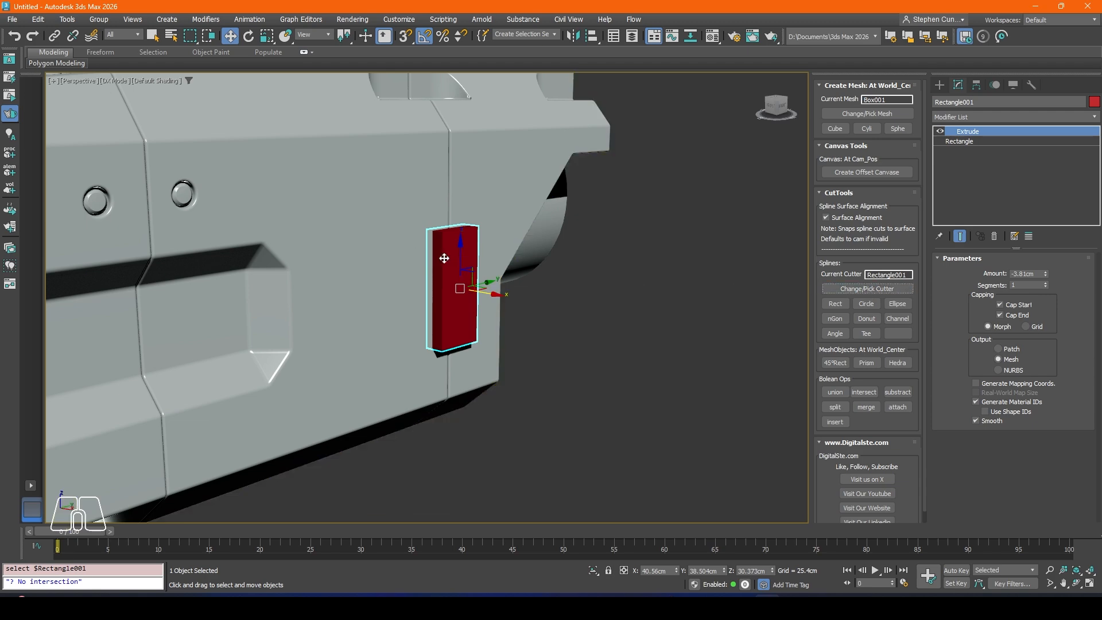
click(898, 393)
Step: Inspect the new rectangular recess on both sides of the body, briefly showing the mesh edges
alt+middle_drag(440, 279, 476, 294)
scroll(434, 306, down, 3)
scroll(476, 294, up, 5)
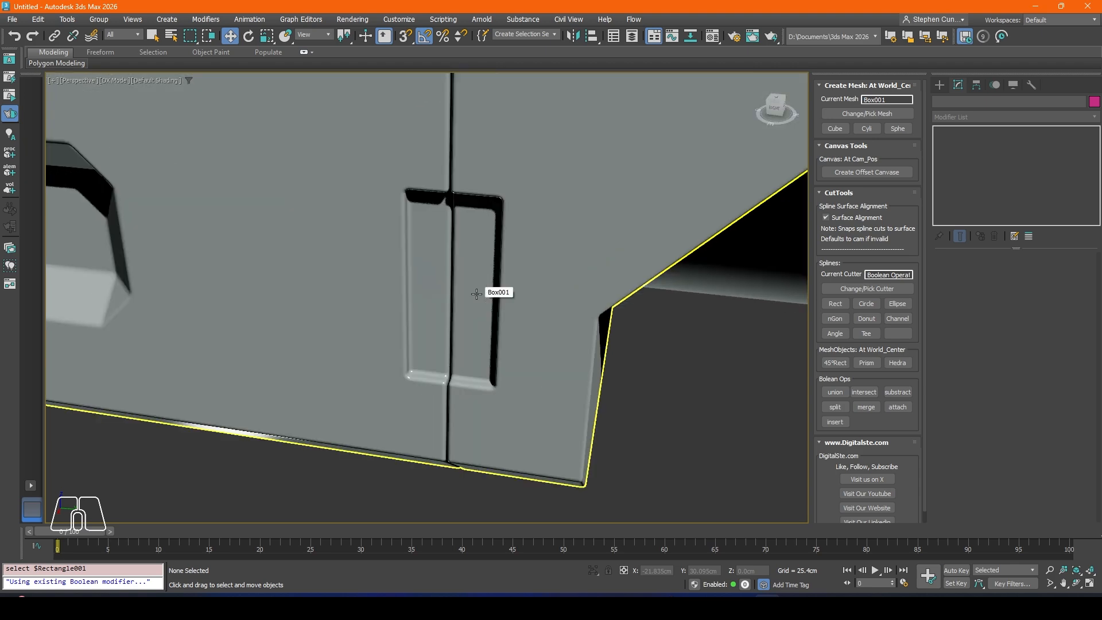
key(F4)
key(F4)
scroll(476, 294, down, 7)
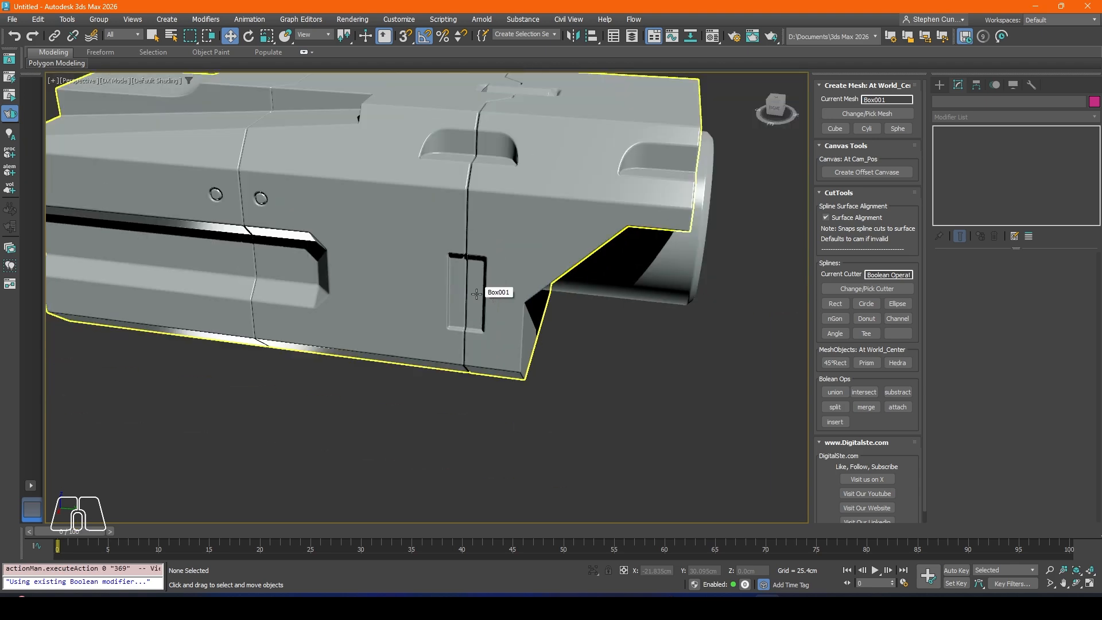
alt+middle_drag(525, 308, 476, 283)
scroll(440, 282, up, 4)
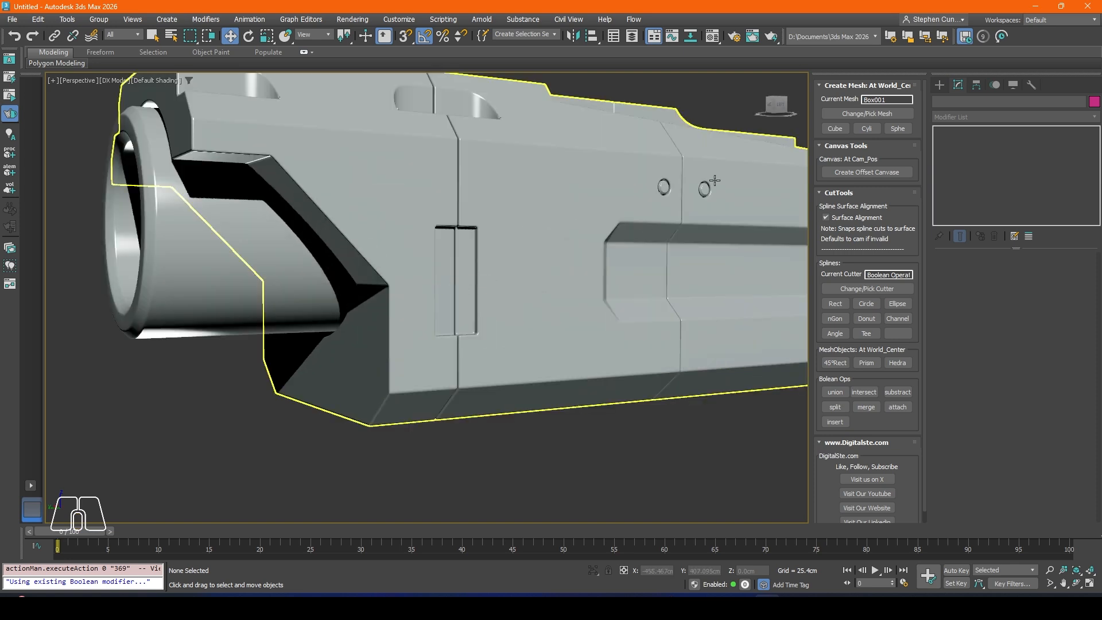
Step: Extract the last Rectangle001 operand from the body's Boolean as a separate object
click(482, 275)
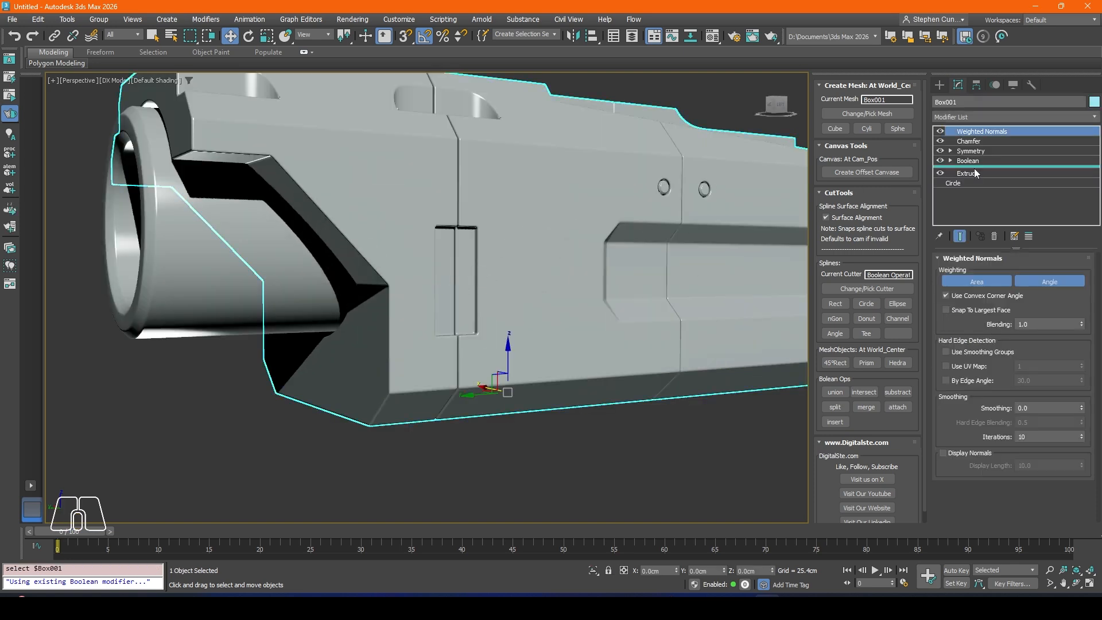
click(976, 161)
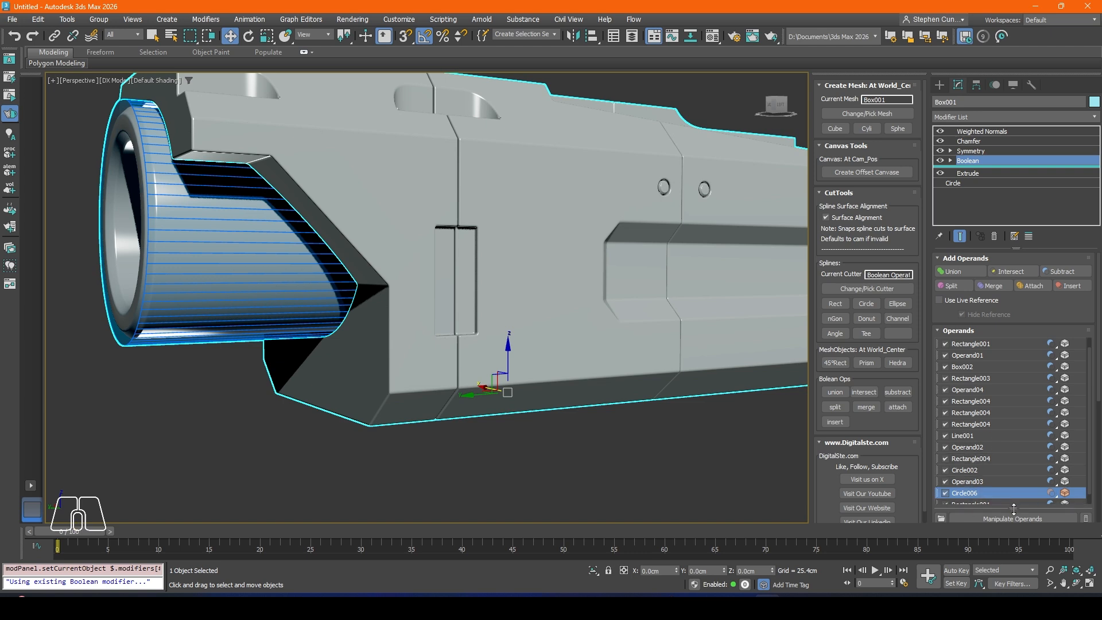
drag(1013, 509, 1013, 521)
click(976, 516)
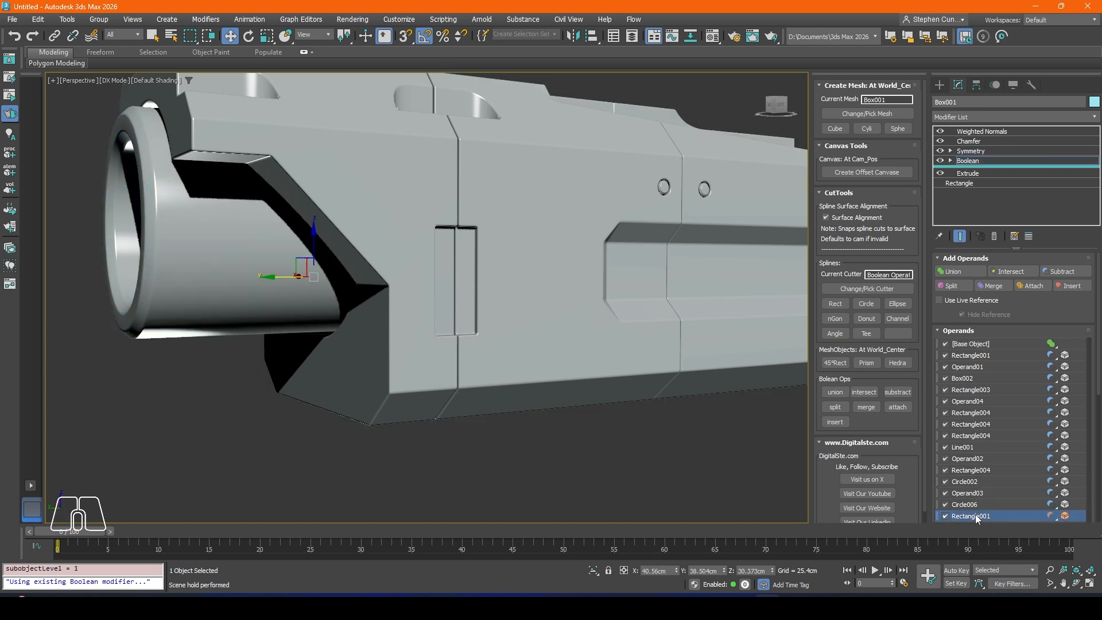
right_click(976, 517)
click(1011, 387)
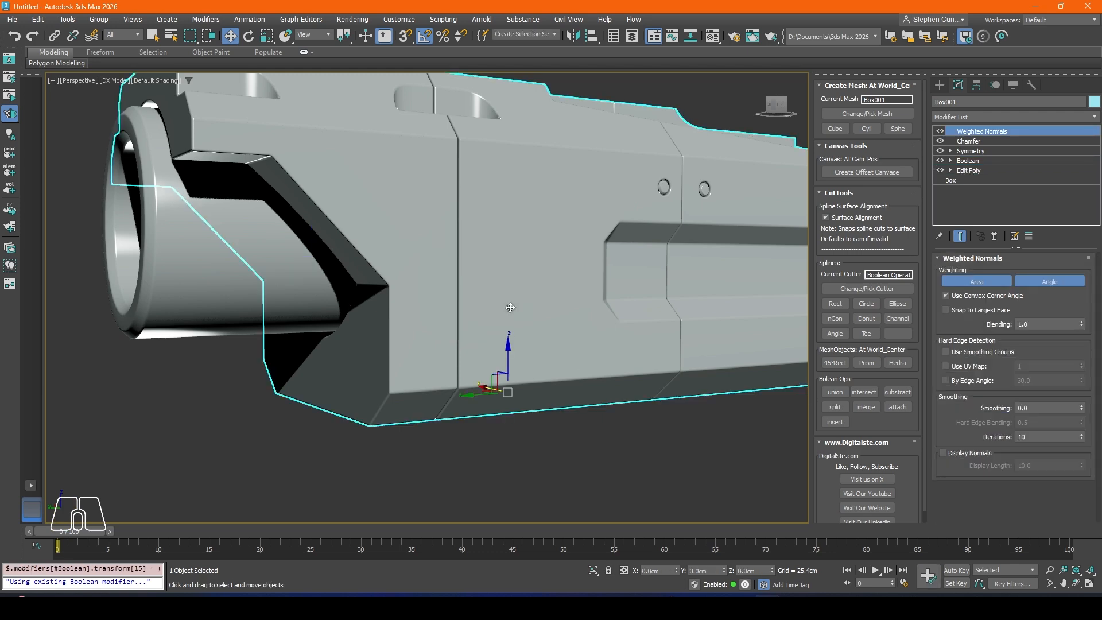
Step: Rotate the rectangle cutter 90° about X so that it lies horizontally across the front seam
scroll(459, 308, down, 5)
alt+middle_drag(459, 308, 558, 326)
scroll(559, 326, up, 5)
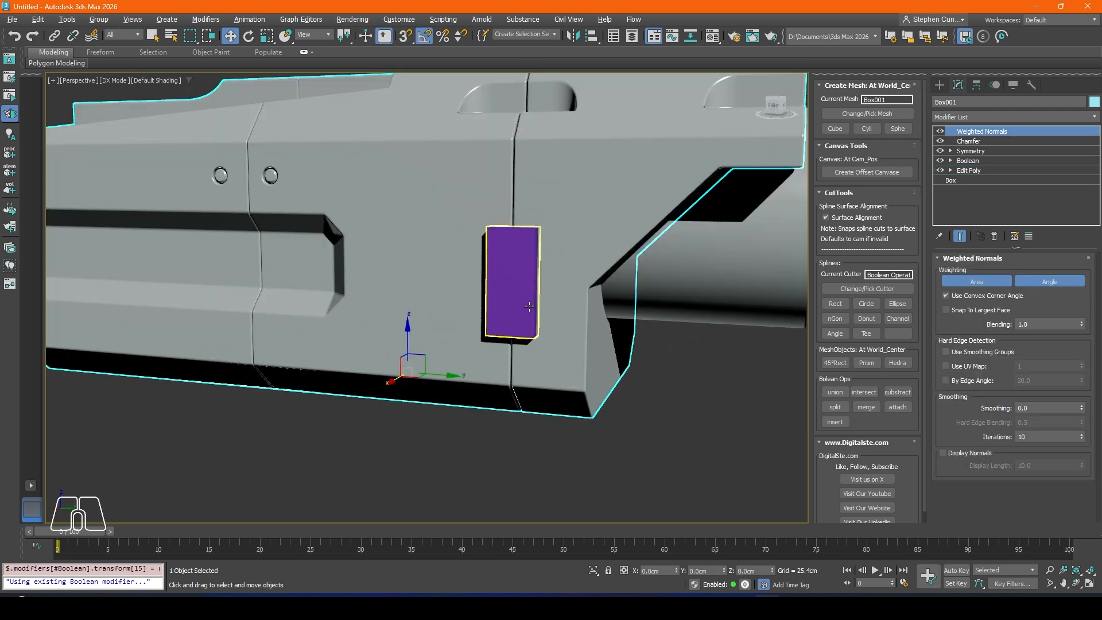
click(512, 276)
click(248, 36)
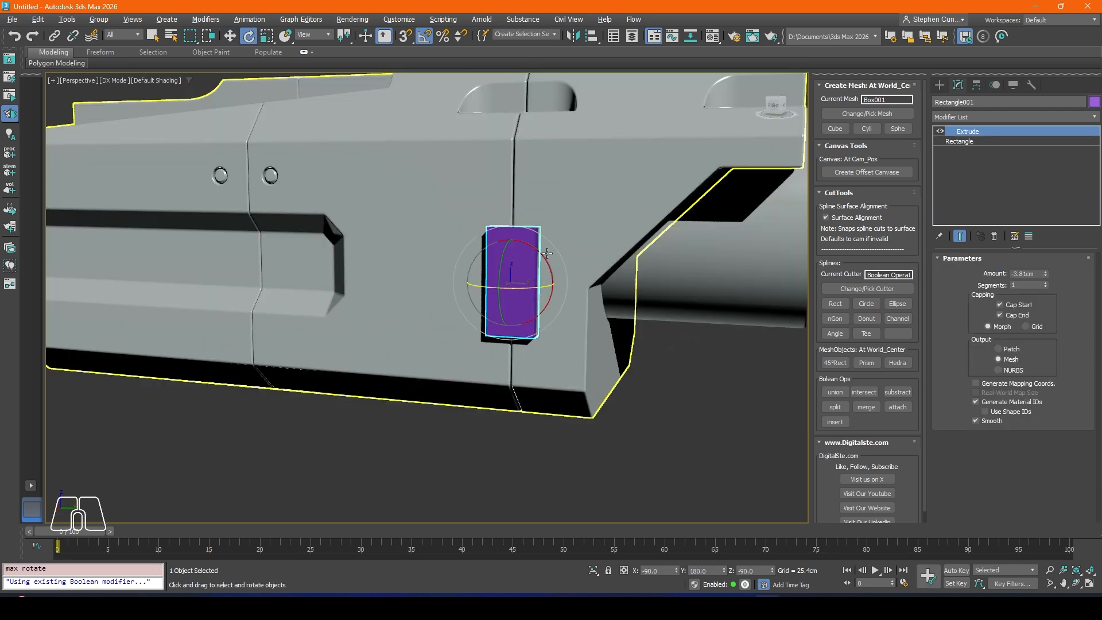
drag(541, 260, 456, 259)
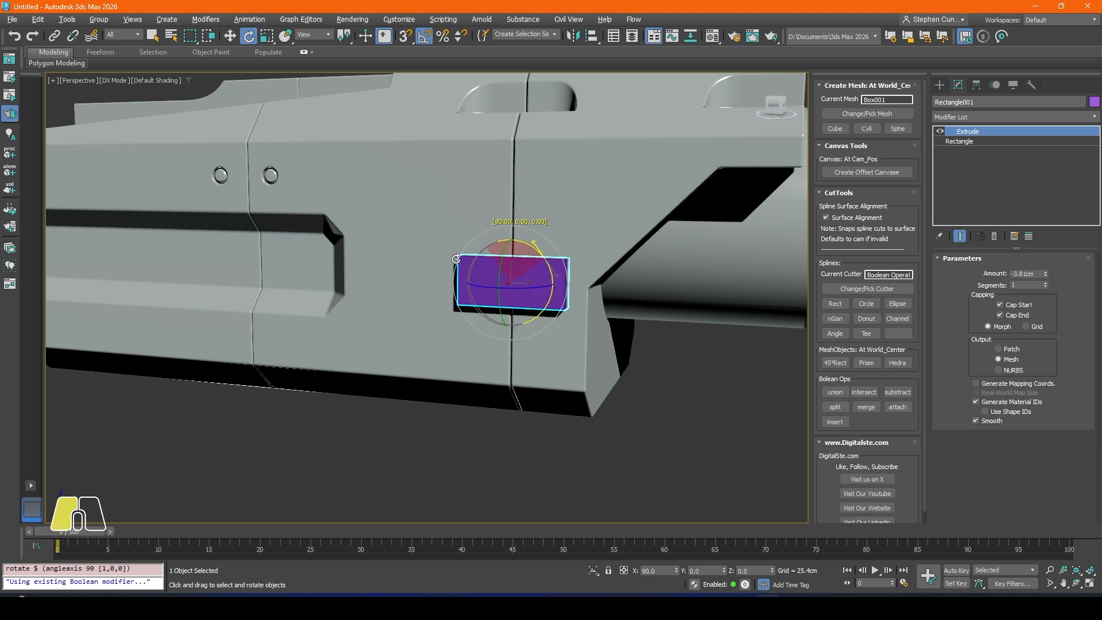
Step: Scale the rectangle cutter uniformly to about 50 percent
scroll(456, 259, up, 4)
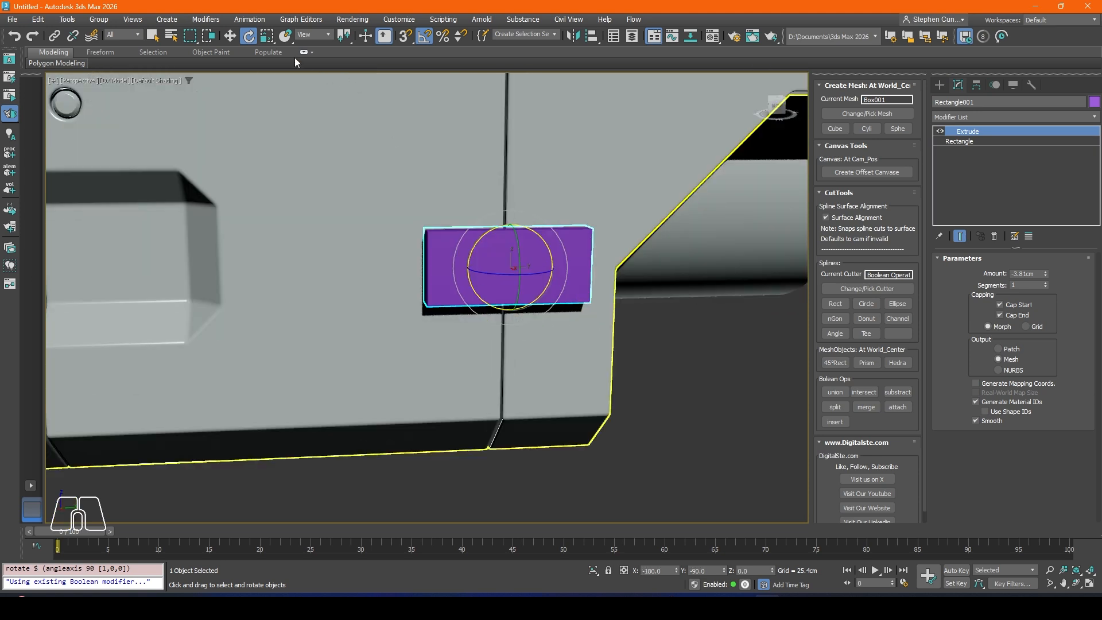
click(262, 41)
alt+middle_drag(445, 247, 508, 259)
drag(521, 266, 481, 320)
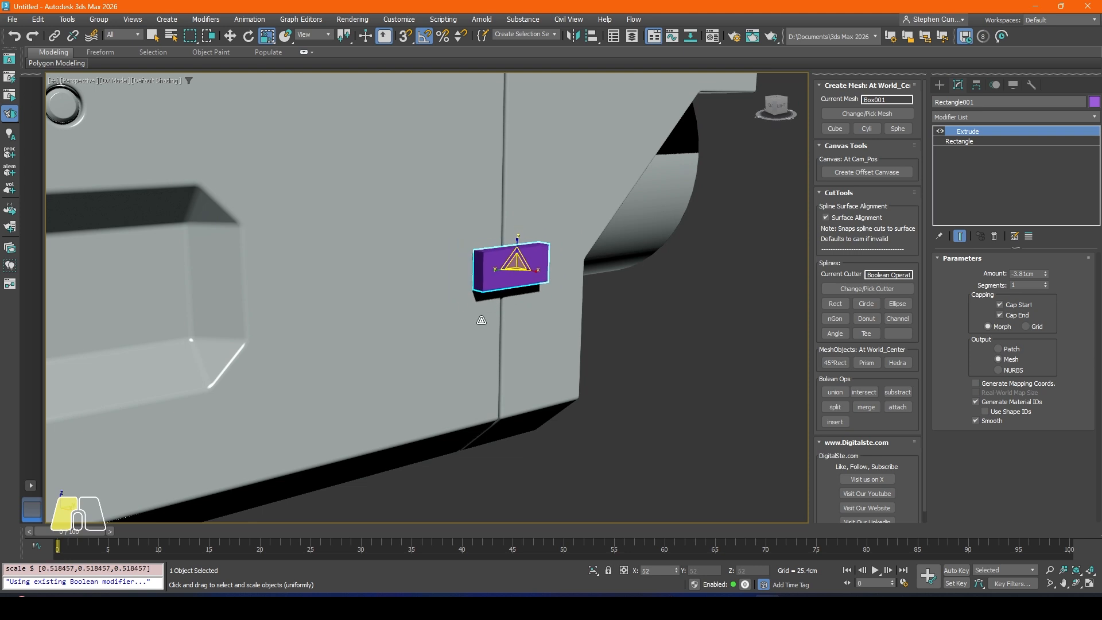
Step: Move the cutter to about X 39.2 cm, Y 38 cm, Z 28.9 cm on the seam and subtract it from the body
click(229, 36)
drag(515, 231, 515, 240)
alt+middle_drag(514, 239, 534, 298)
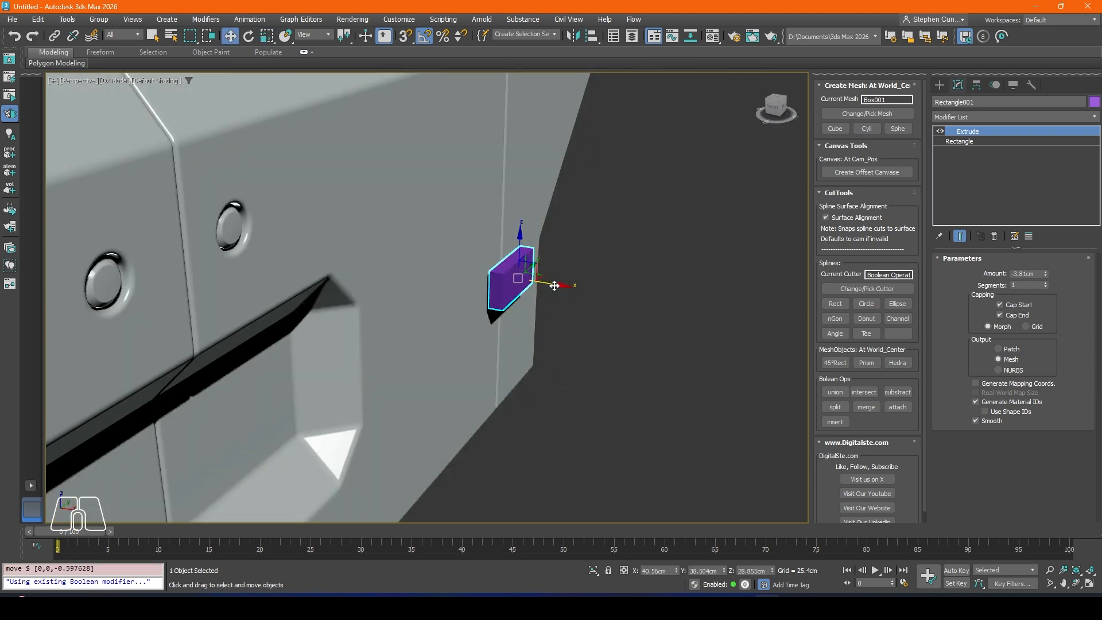
drag(554, 286, 546, 285)
mouse_move(546, 286)
alt+middle_down()
mouse_move(521, 308)
mouse_move(517, 277)
mouse_move(535, 269)
alt+middle_up()
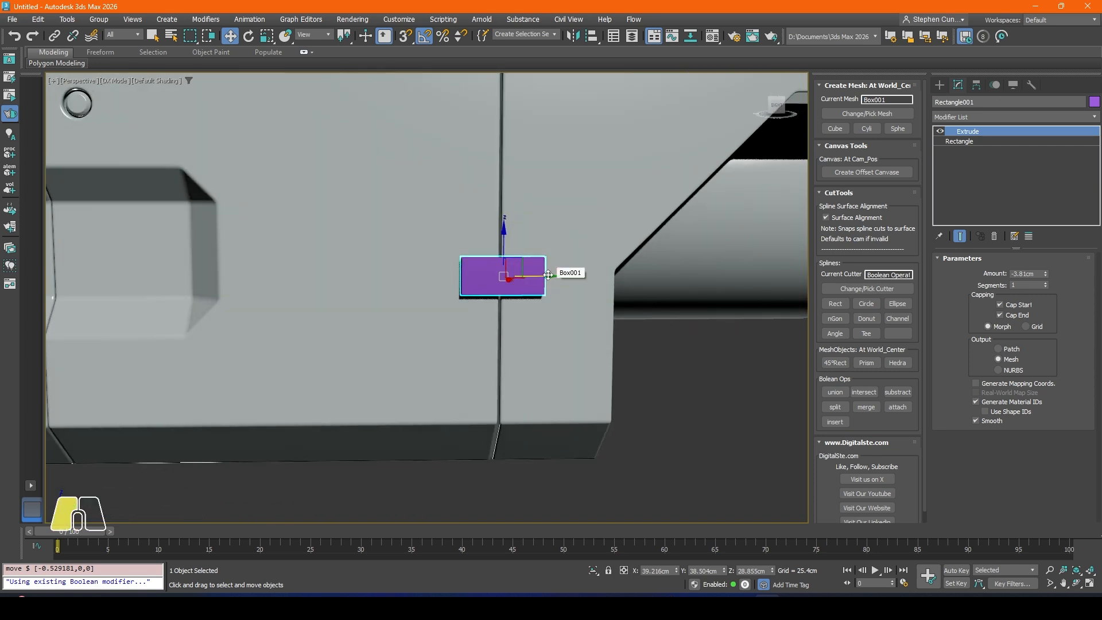
drag(548, 275, 543, 275)
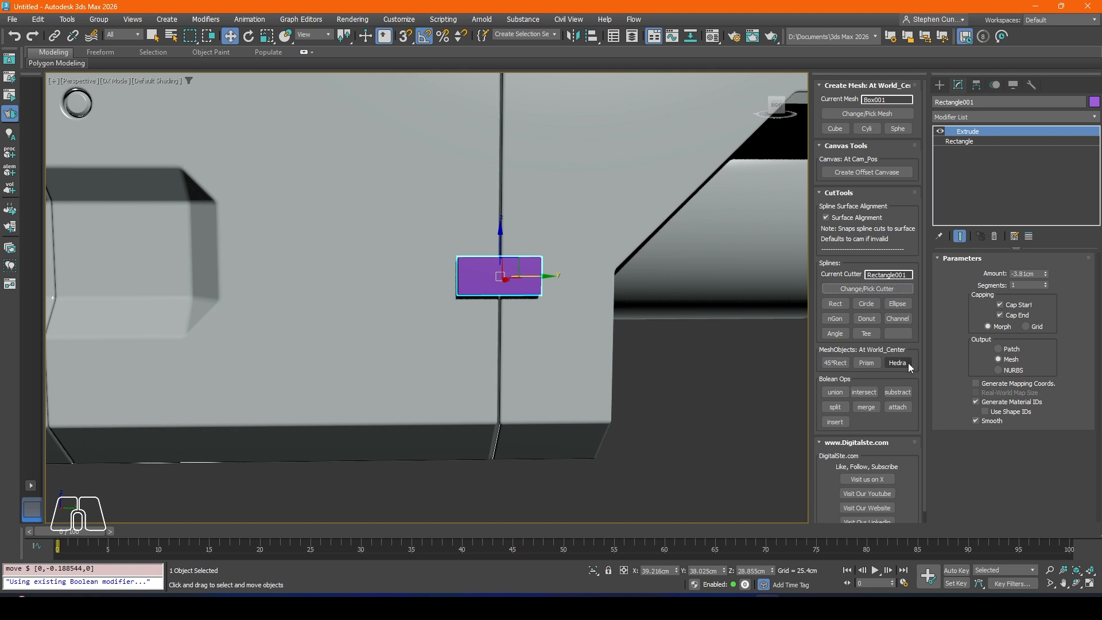
click(899, 392)
scroll(506, 267, down, 5)
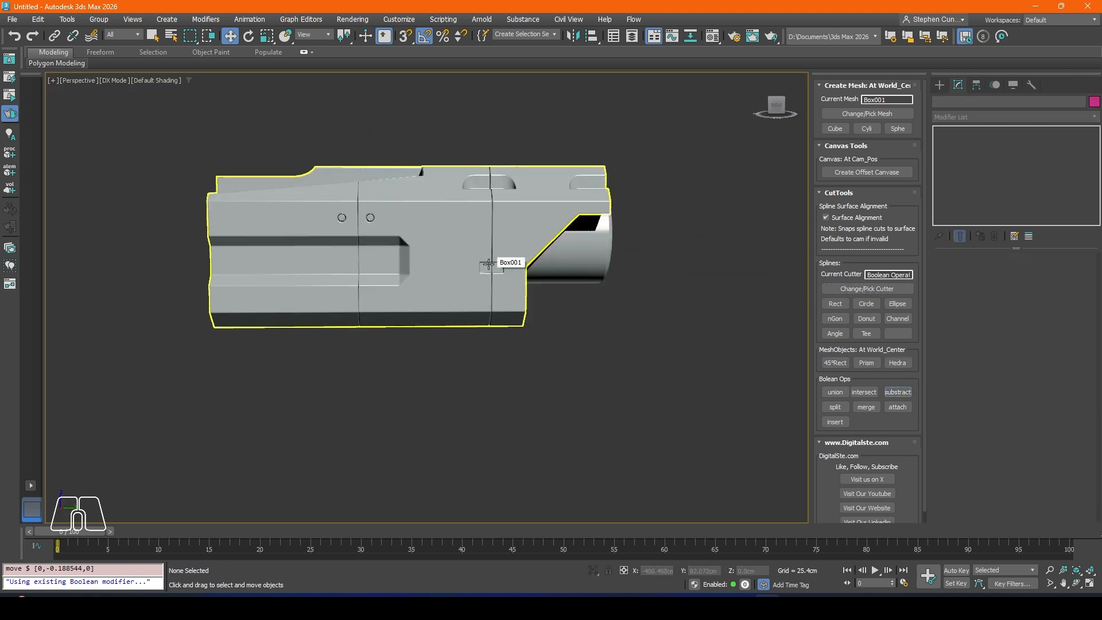
Step: Inspect the small rectangular recess cut across the body's front seam from several angles
scroll(525, 269, up, 7)
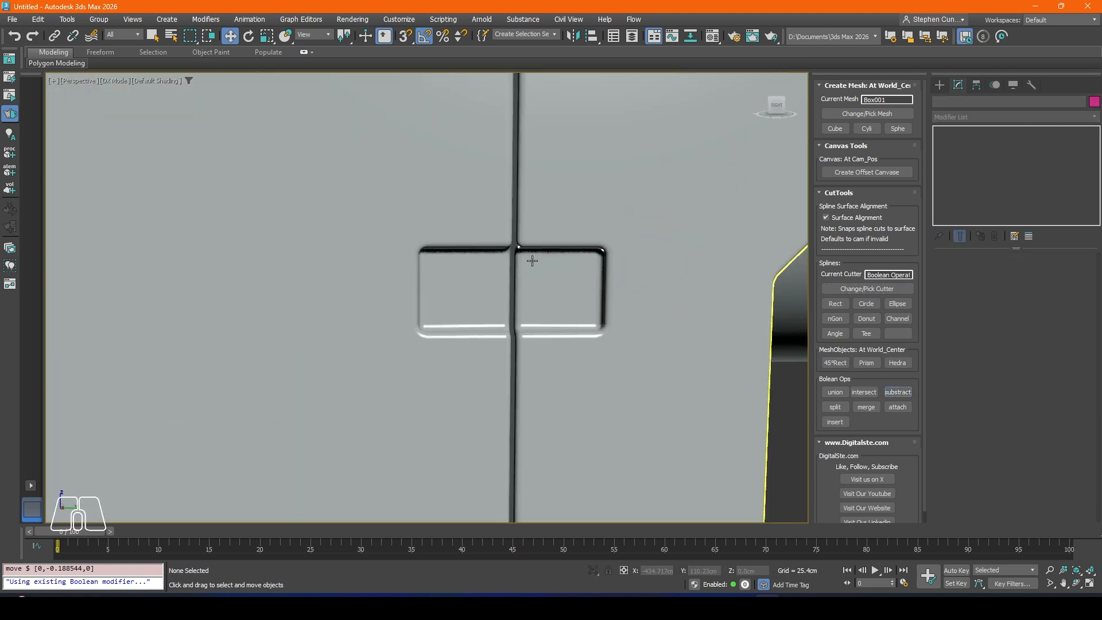
scroll(555, 292, down, 7)
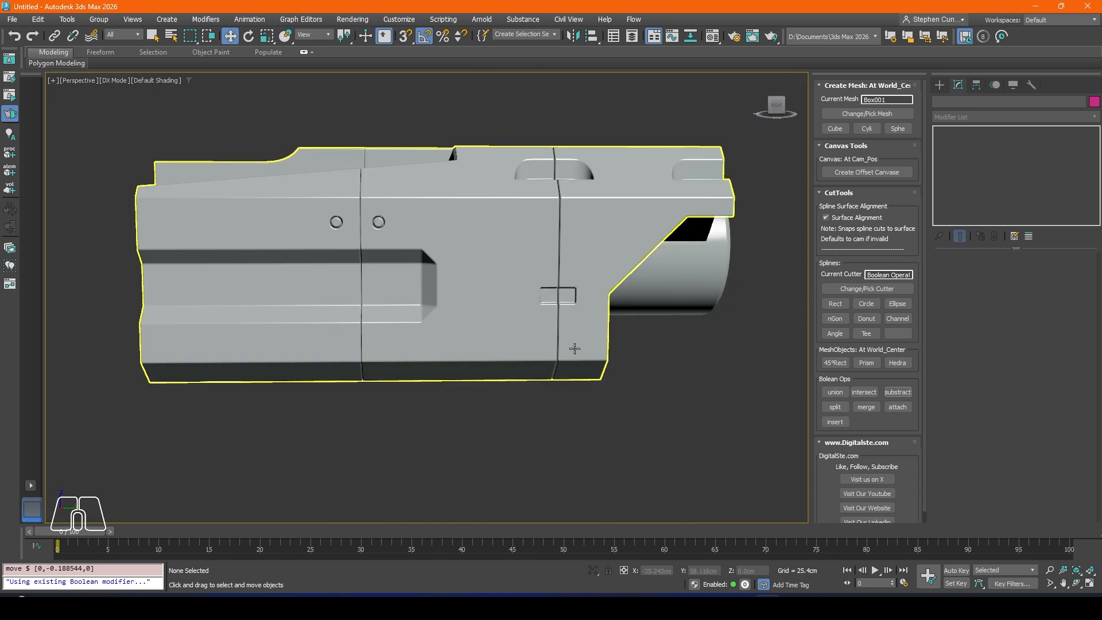
alt+middle_drag(574, 348, 545, 313)
alt+middle_drag(534, 248, 417, 287)
middle_drag(416, 287, 577, 360)
alt+middle_drag(565, 348, 483, 298)
Step: Extract a copy of the last Rectangle001 operand from the body's Boolean and frame it in the view
scroll(362, 368, up, 5)
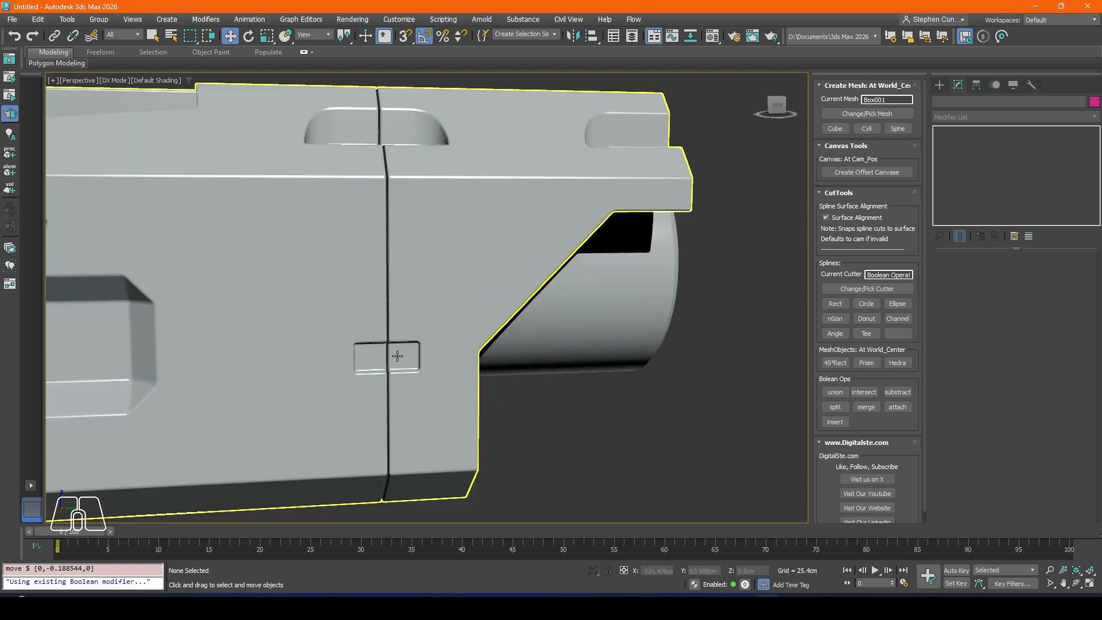
click(398, 362)
click(965, 163)
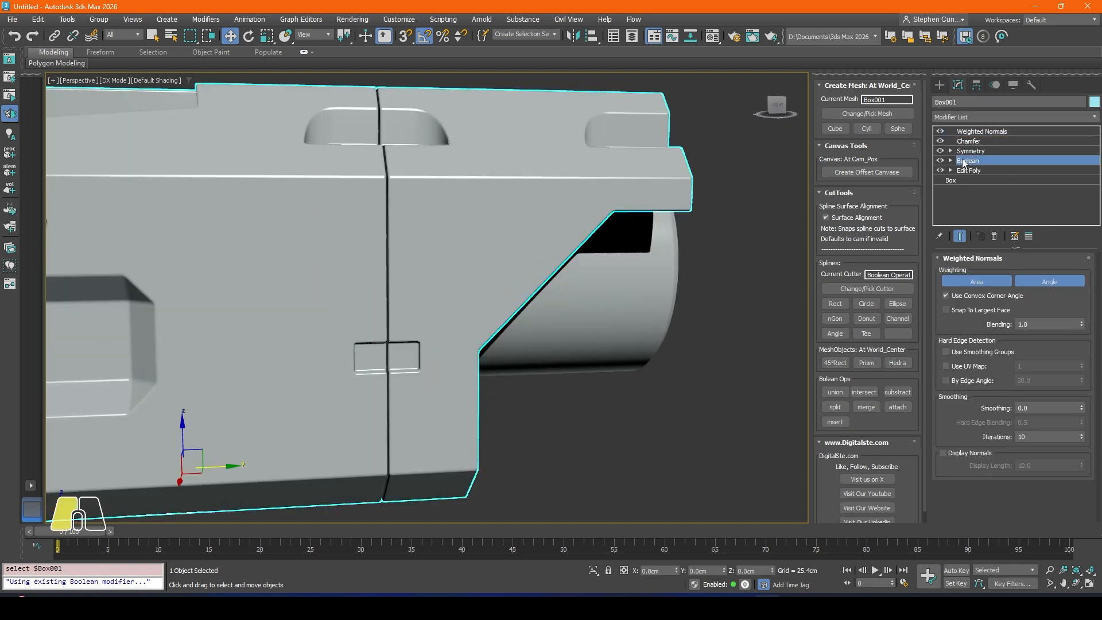
click(978, 171)
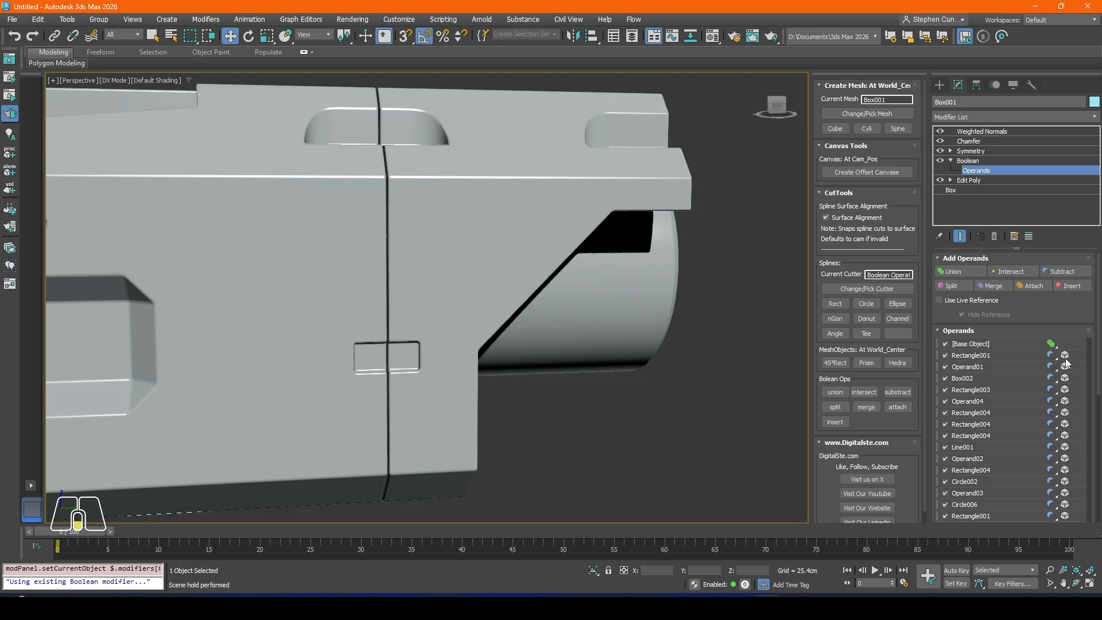
scroll(1098, 315, down, 5)
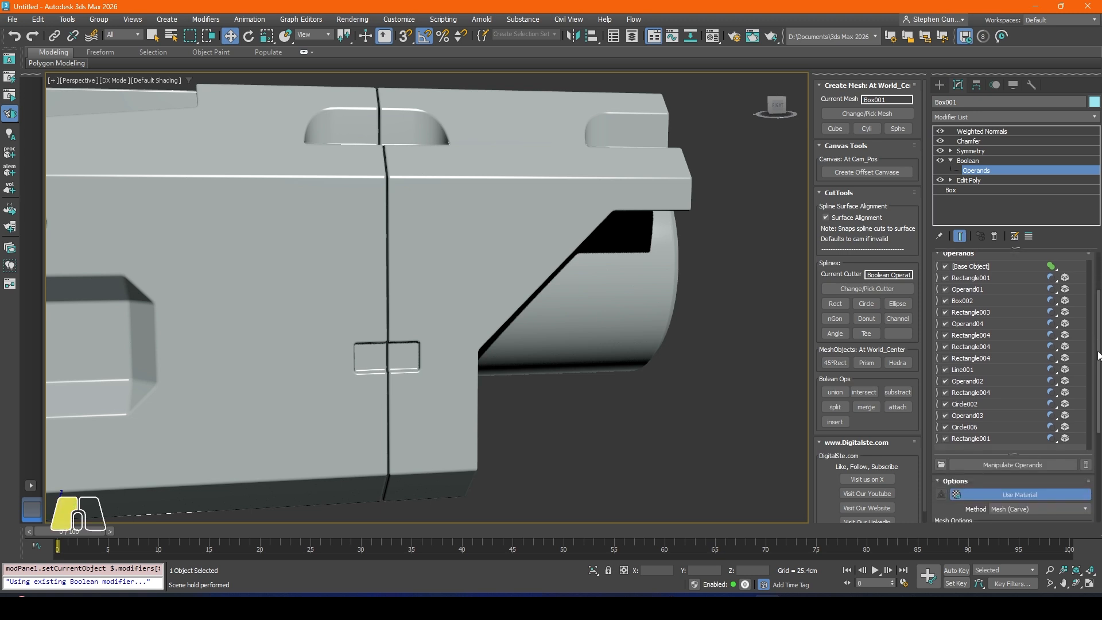
click(990, 402)
middle_drag(387, 369, 452, 360)
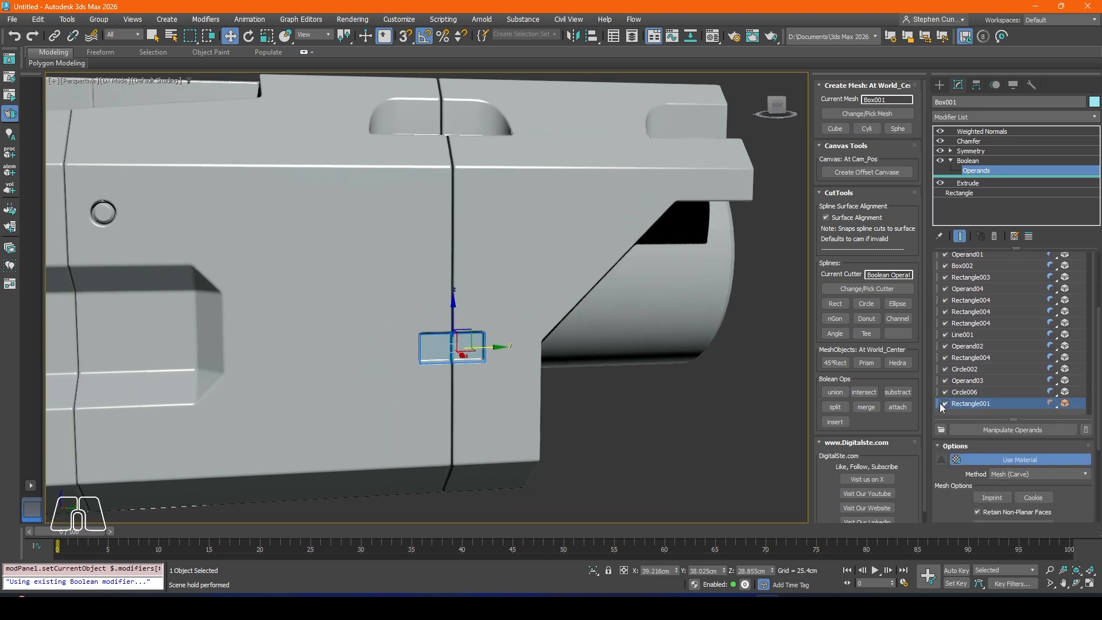
right_click(964, 405)
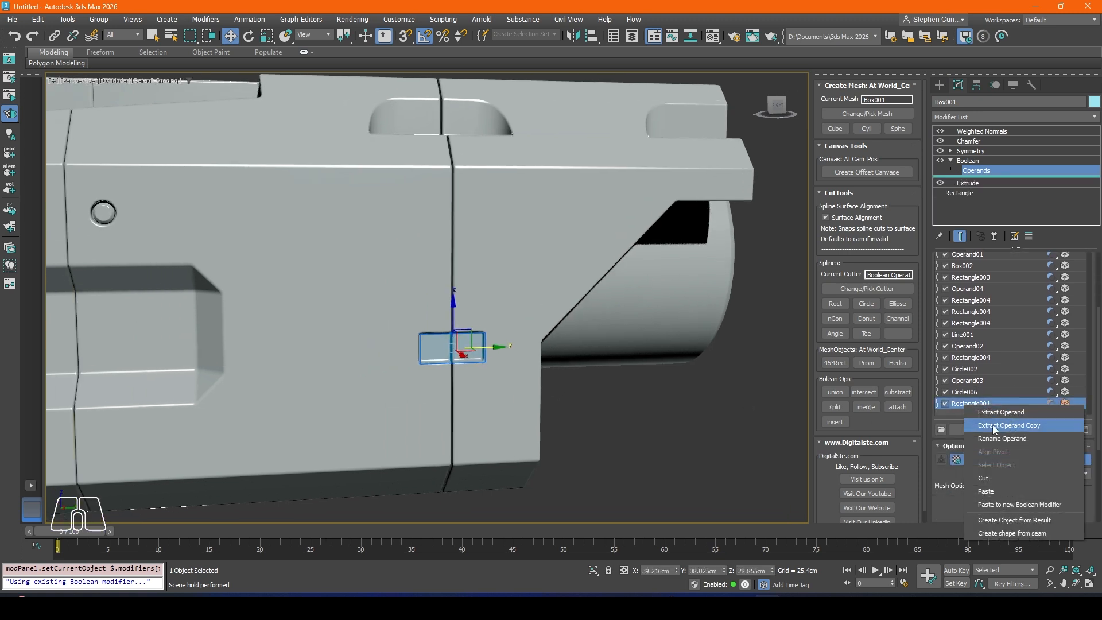
click(993, 425)
key(z)
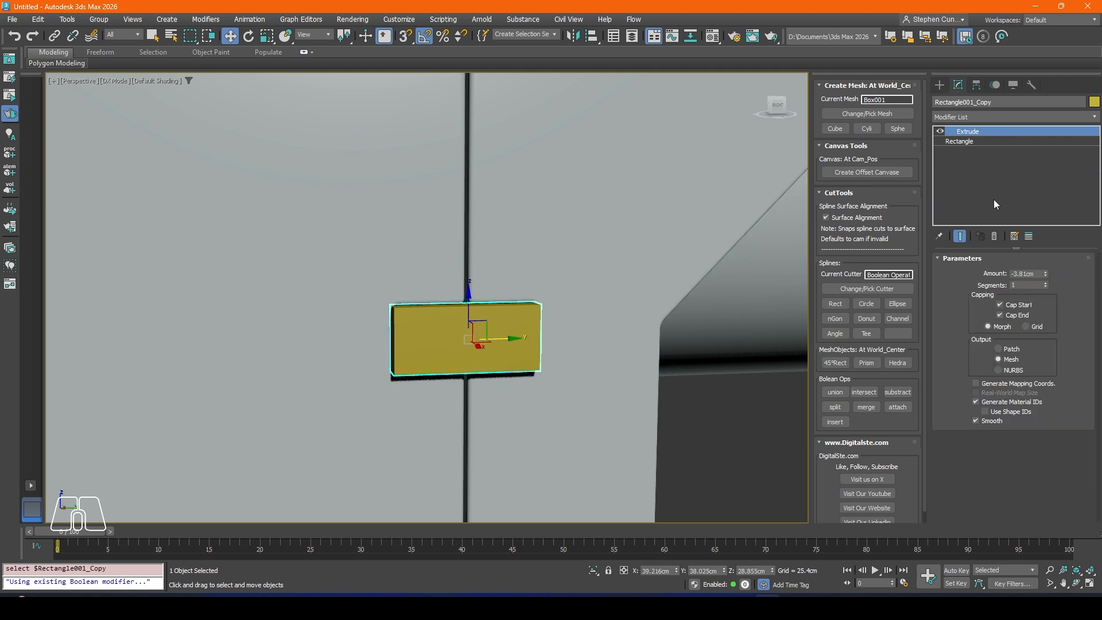
Step: Add a Chamfer modifier to the extracted block with 2 segments and an amount of about 1.19 cm
click(947, 117)
text(ch)
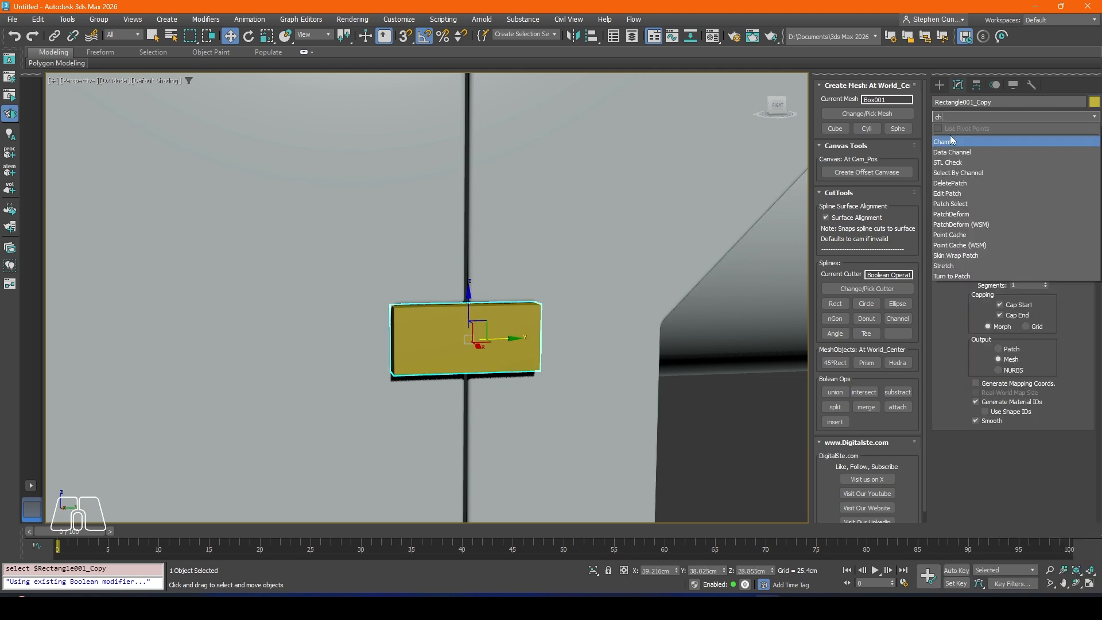
key(Return)
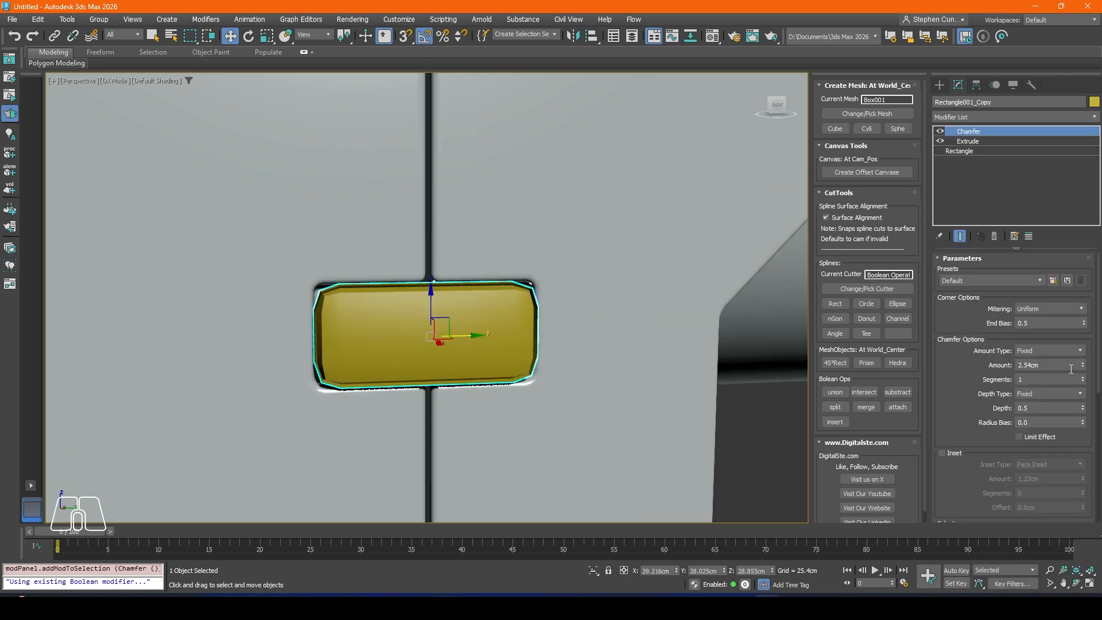
click(1082, 377)
drag(1084, 365, 1089, 394)
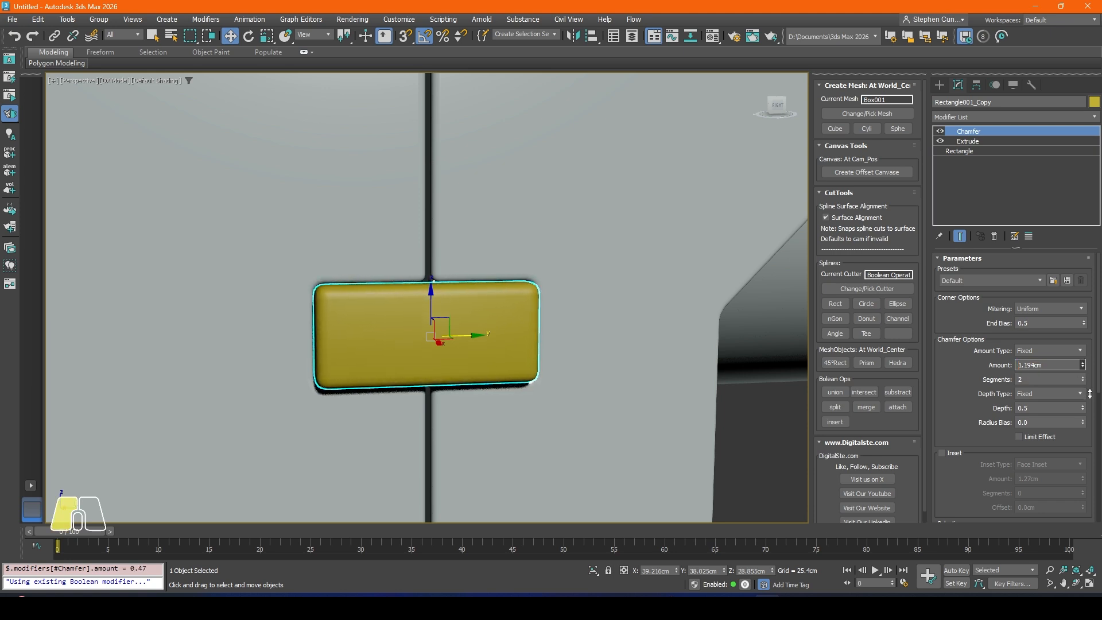
Step: Assign the PBR_Swift_Cut_Matt2 material to the chamfered block in the seam recess
click(763, 425)
scroll(496, 326, down, 3)
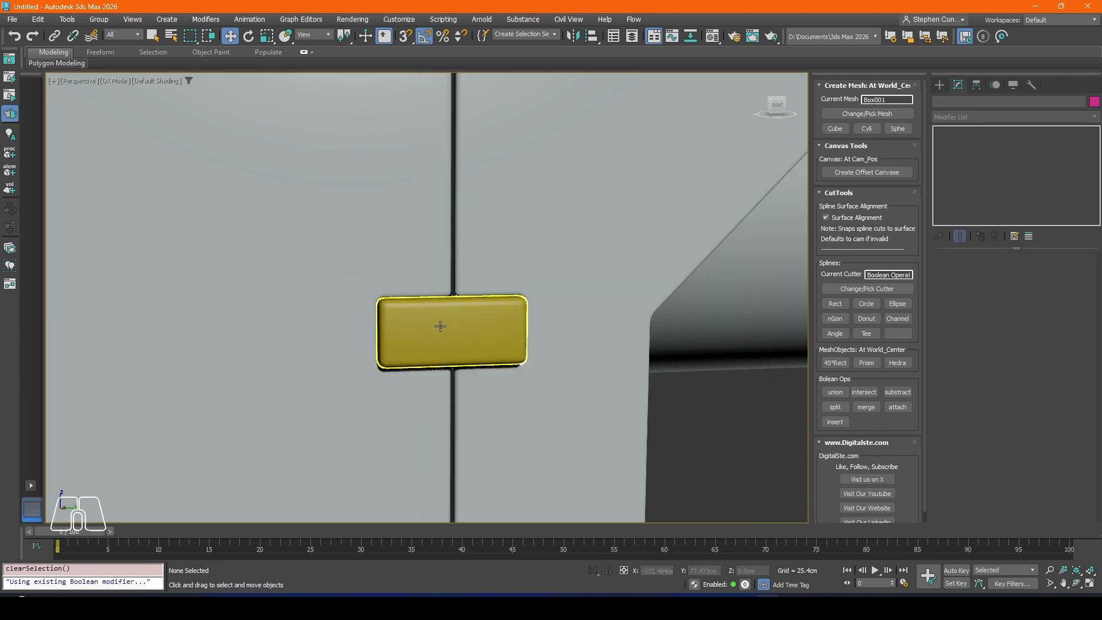
key(m)
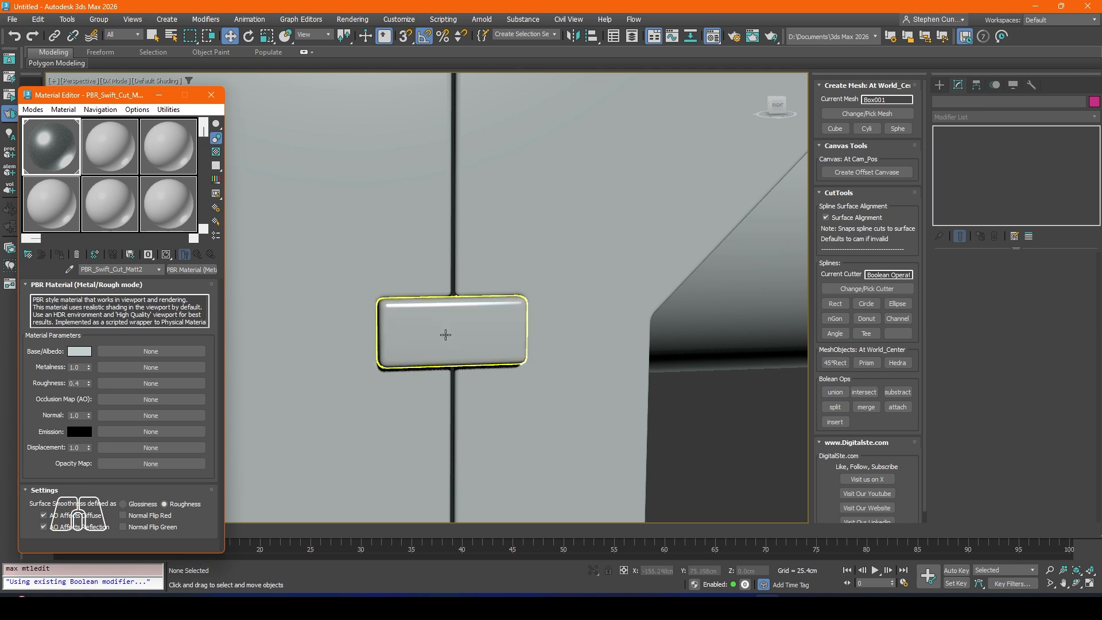
click(211, 95)
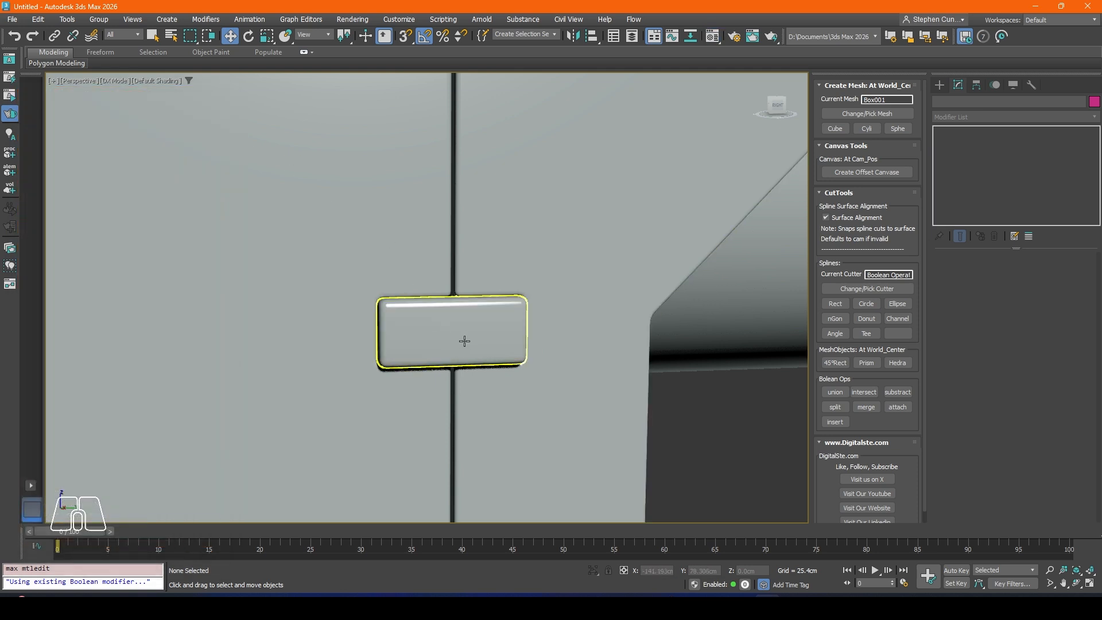
Step: Reduce the block's chamfer amount to 0.635 cm
click(464, 341)
drag(1082, 368, 1085, 376)
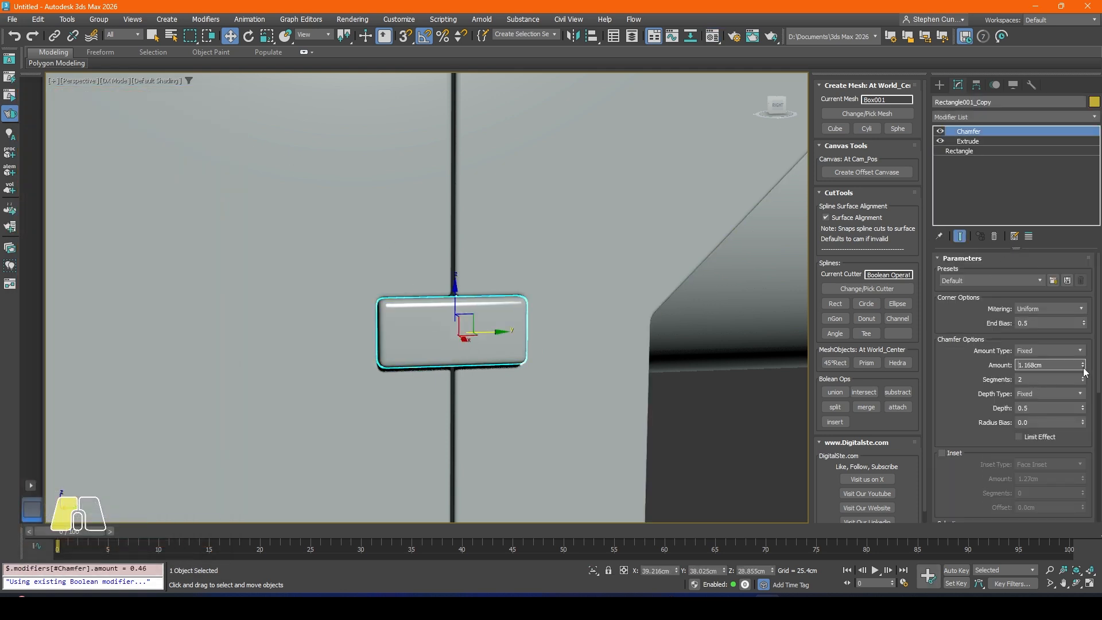
click(724, 407)
scroll(442, 332, down, 7)
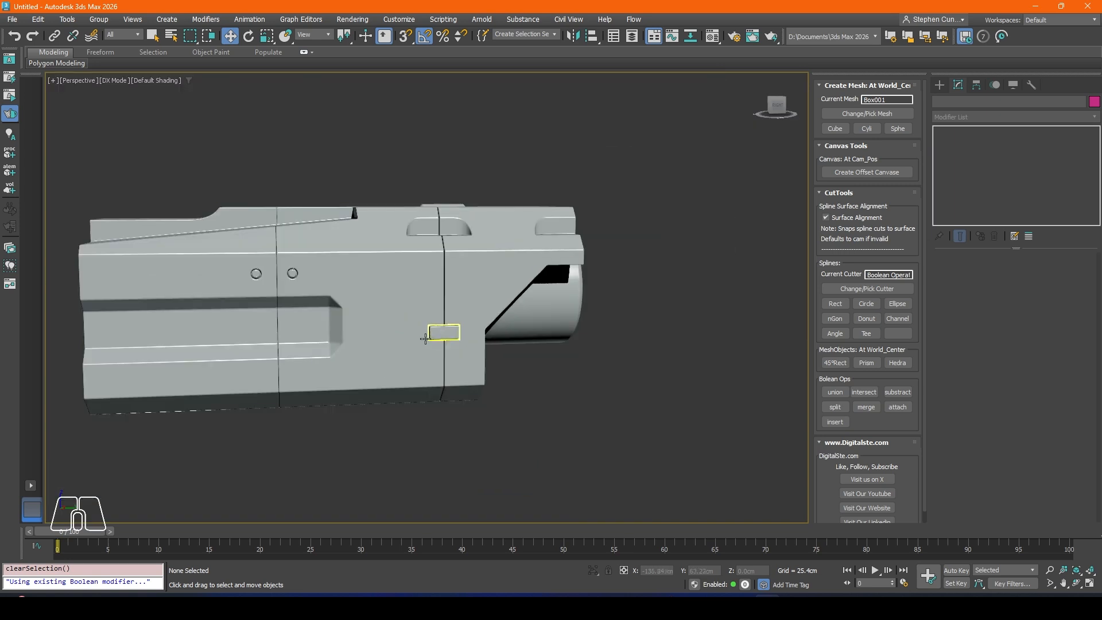
Step: Copy the chamfered block along X into the recess on the body's opposite side, at about X -36.9 cm
alt+middle_drag(441, 332, 562, 366)
click(504, 331)
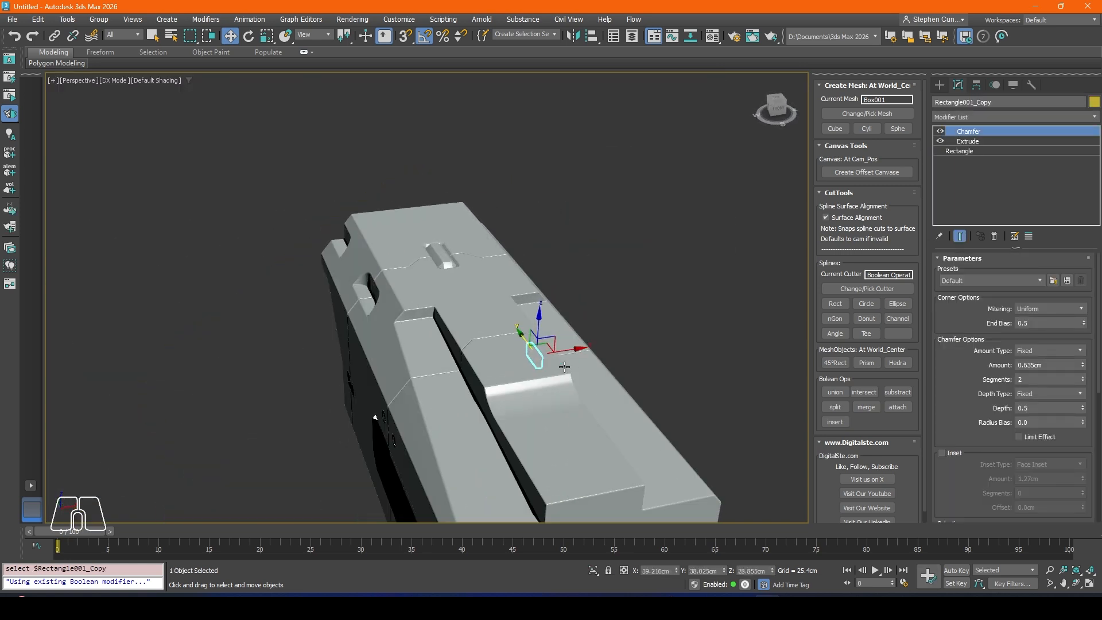
drag(569, 351, 380, 376)
click(550, 352)
alt+middle_drag(313, 397, 389, 357)
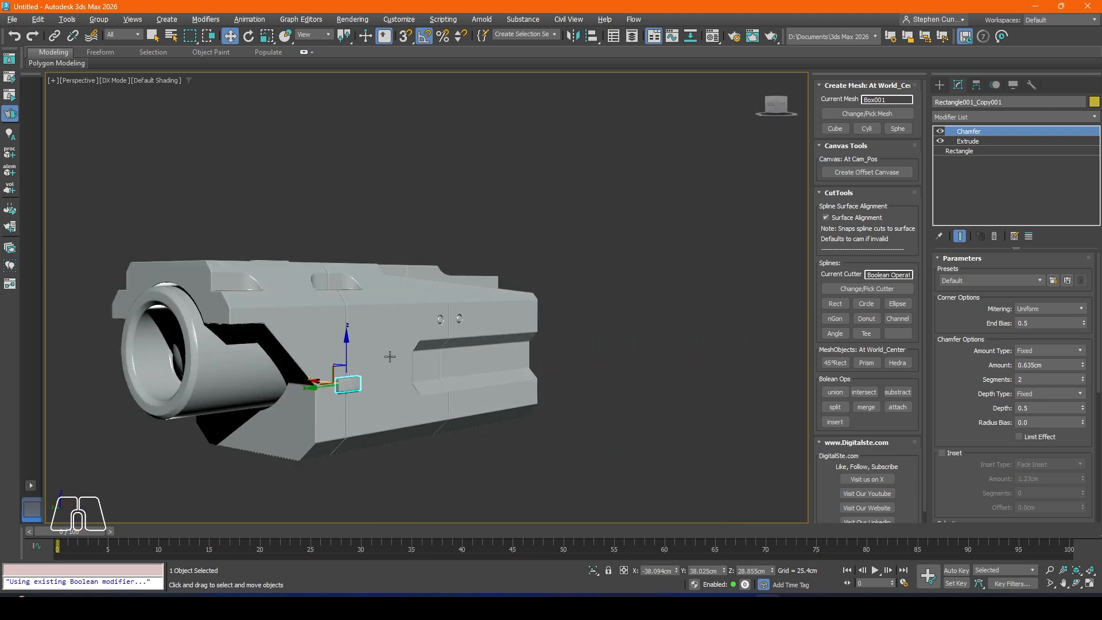
scroll(337, 383, up, 8)
drag(366, 382, 362, 382)
scroll(566, 308, down, 8)
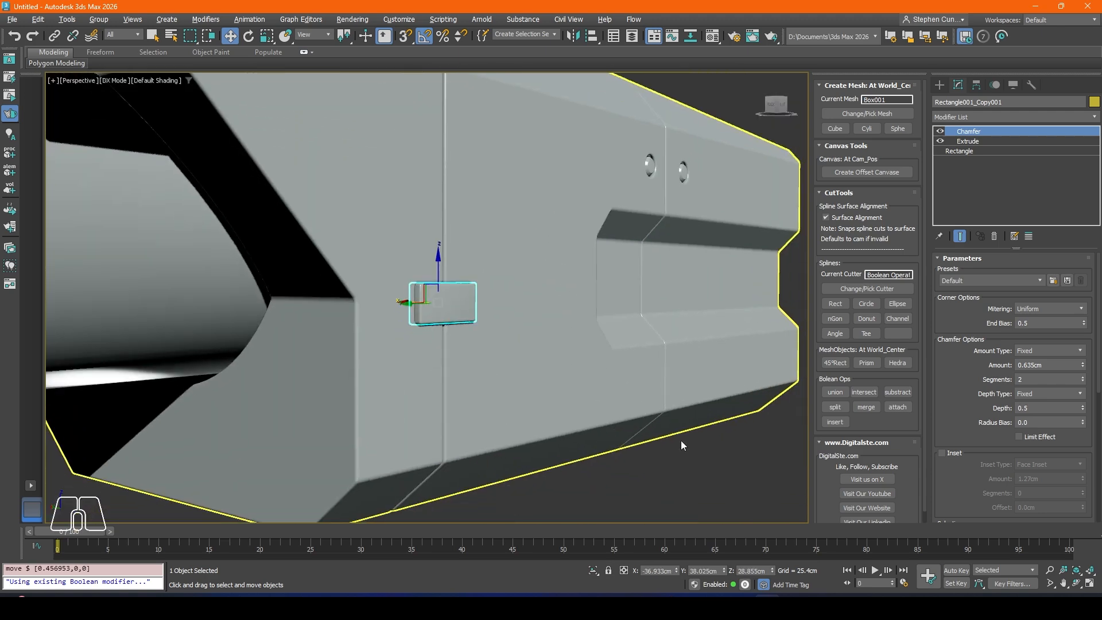
key(ctrl+d)
Step: Create a new rectangle cutter from the top view for the body's rear top panel
scroll(443, 313, down, 5)
alt+middle_drag(443, 313, 462, 271)
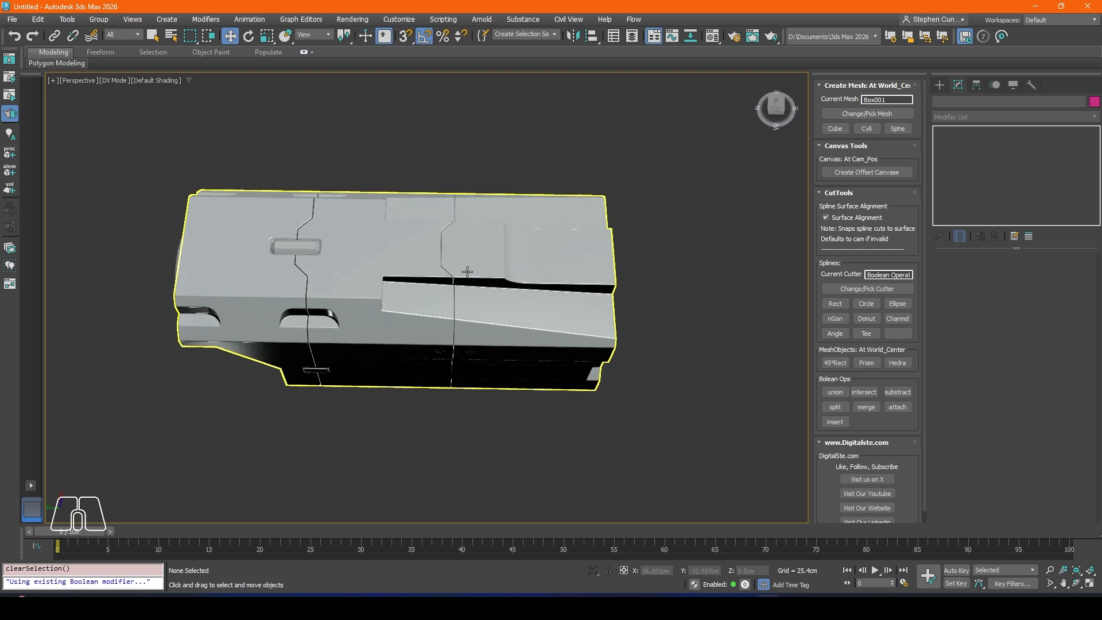
scroll(462, 245, up, 5)
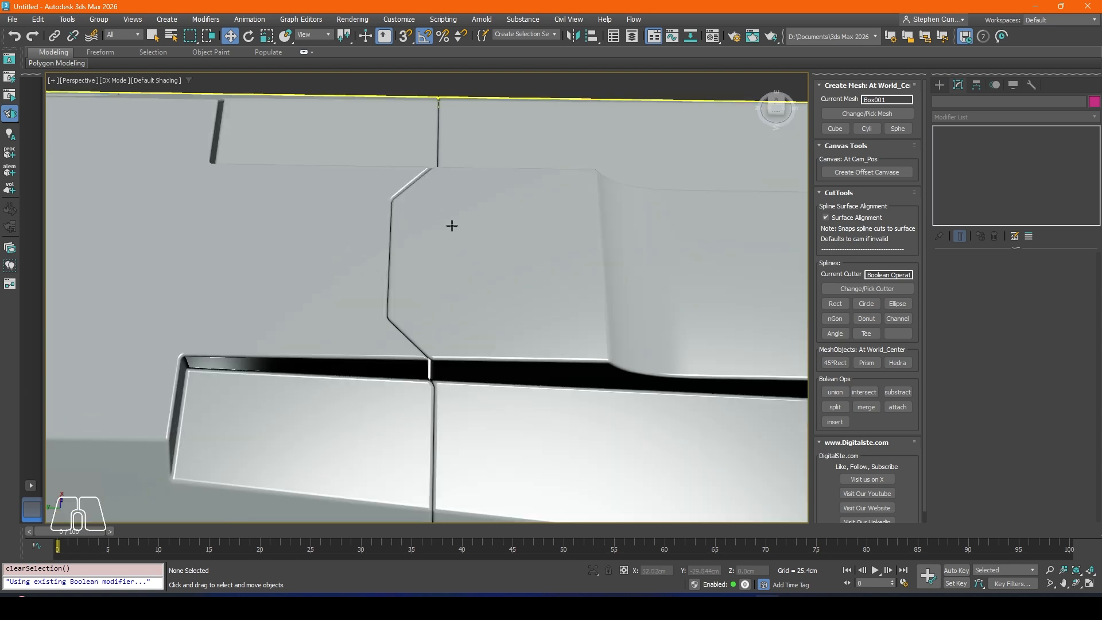
scroll(484, 278, down, 2)
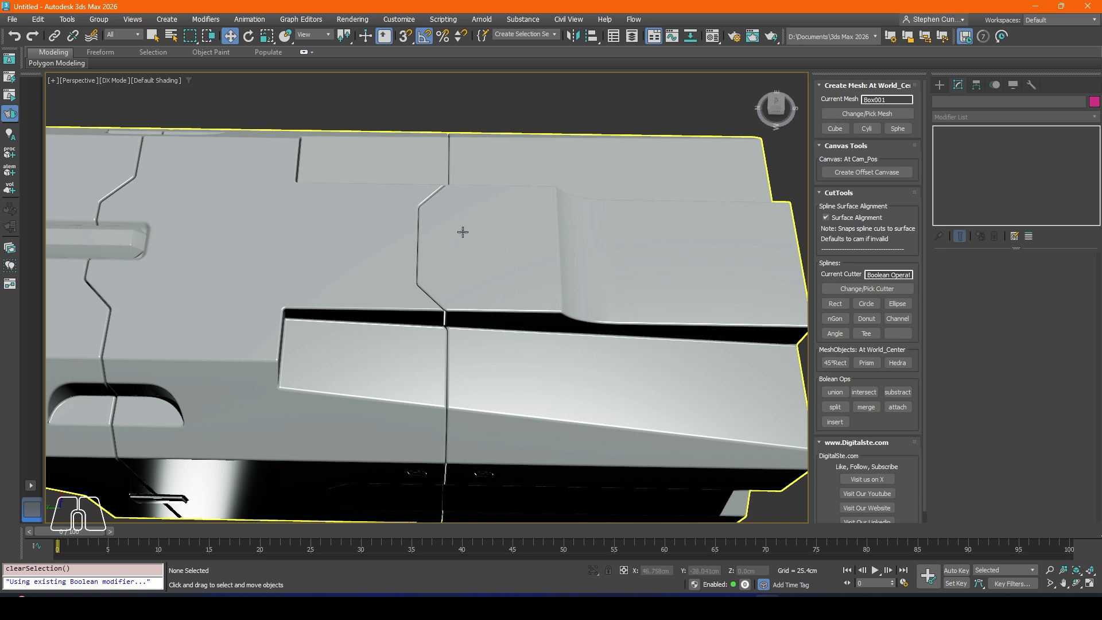
middle_drag(594, 259, 553, 266)
key(t)
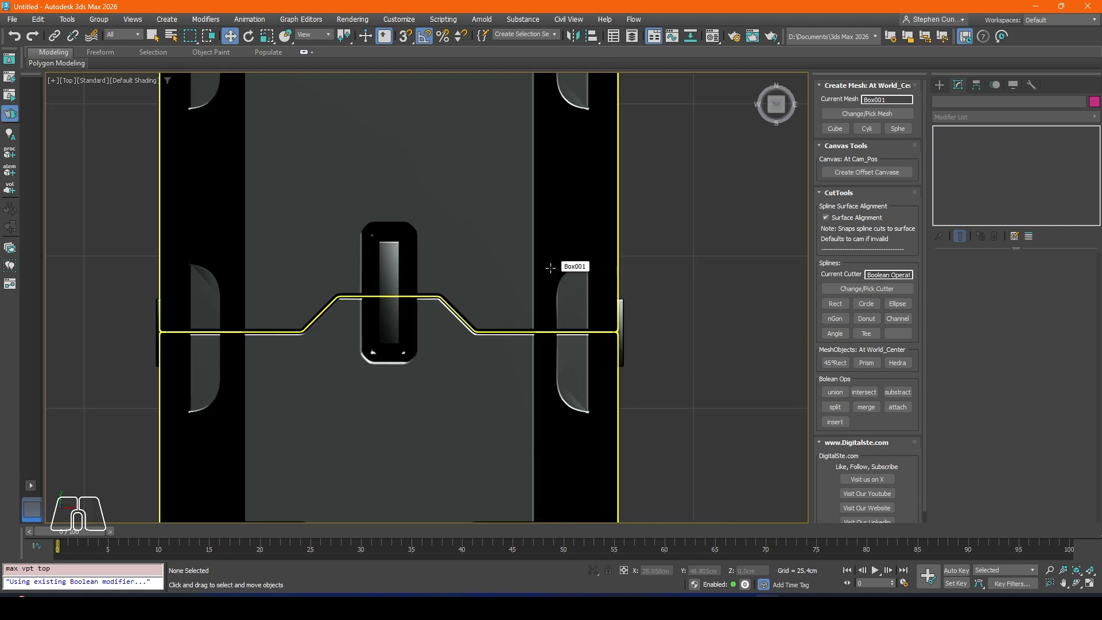
scroll(551, 265, down, 5)
middle_drag(471, 342, 458, 271)
click(835, 304)
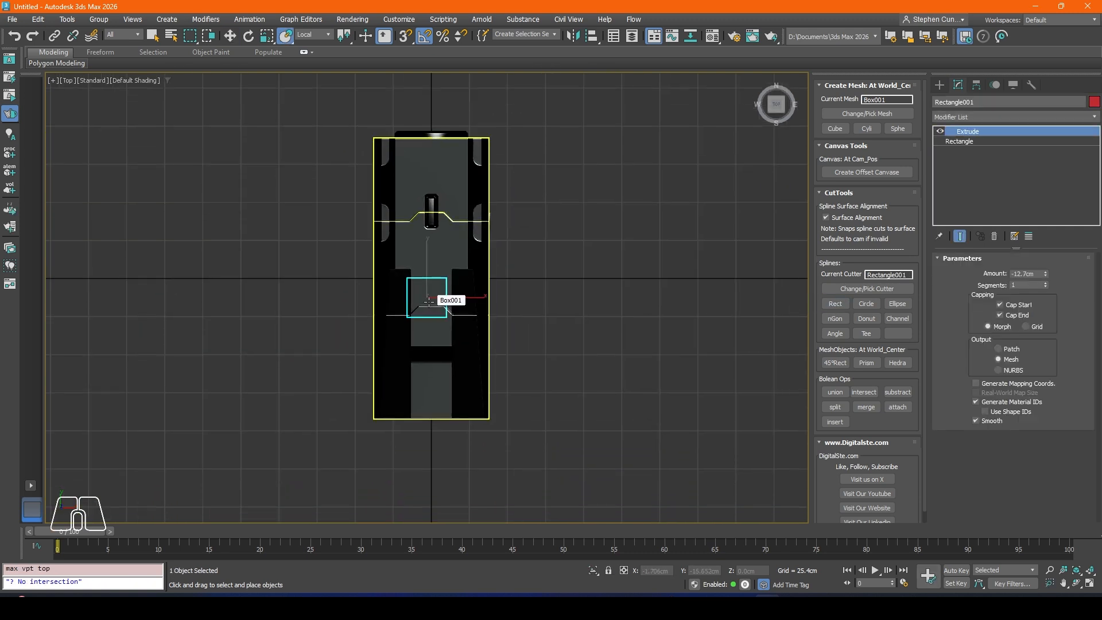
Step: Move the rectangle cutter onto the raised top panel at about X -0.3 cm, Y -34.8 cm, Z 81.6 cm
key(p)
scroll(414, 302, down, 4)
alt+middle_drag(413, 302, 419, 205)
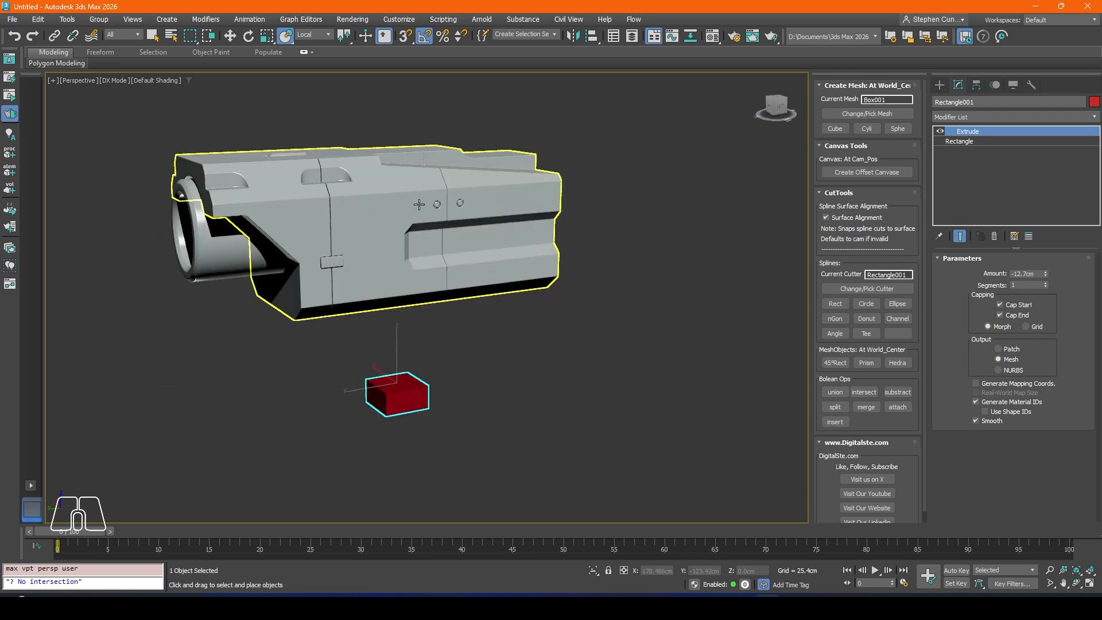
click(233, 35)
drag(399, 357, 398, 160)
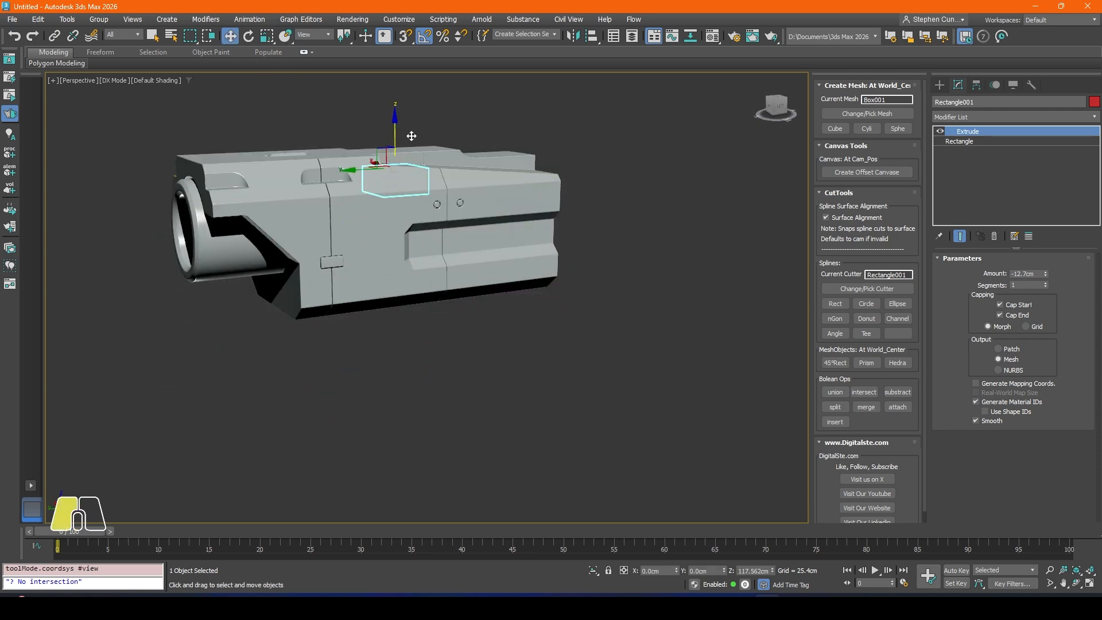
alt+middle_drag(398, 161, 367, 241)
scroll(338, 261, up, 5)
drag(337, 262, 431, 227)
alt+middle_drag(432, 227, 443, 229)
scroll(442, 226, up, 4)
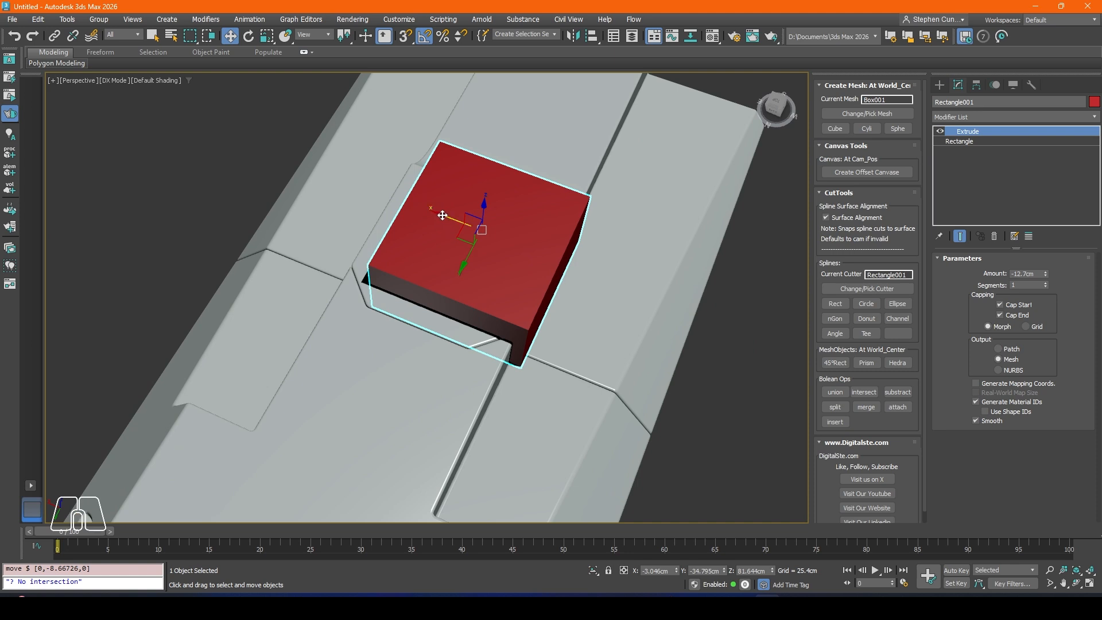
drag(442, 214, 428, 209)
alt+middle_drag(427, 209, 432, 246)
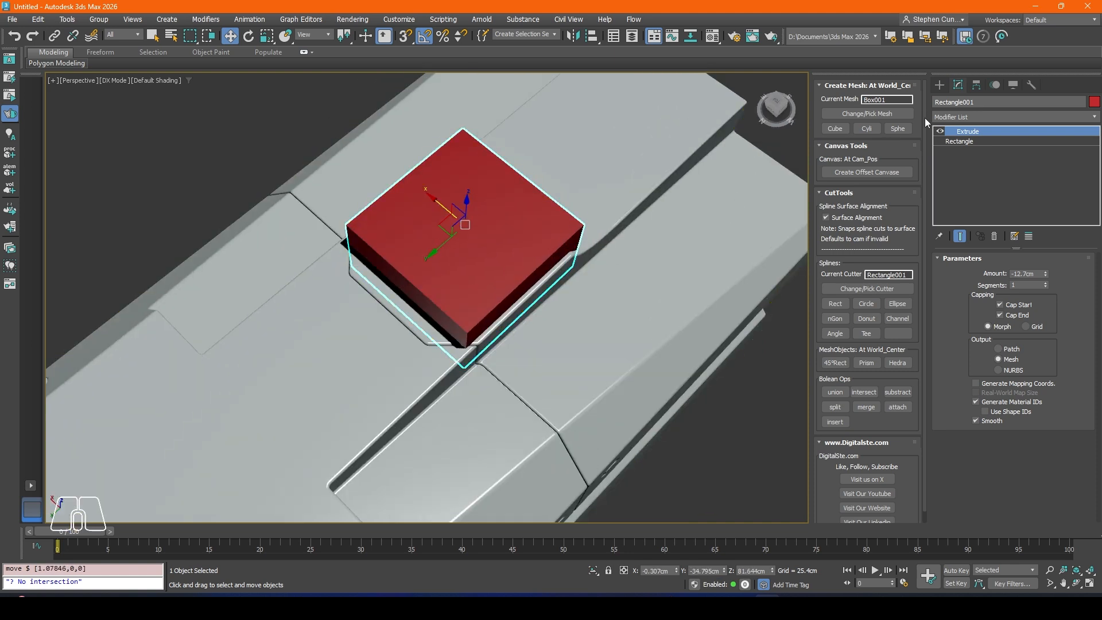
Step: Scale the rectangle cutter along X to about 60 percent so it is narrower than the raised panel
alt+middle_drag(526, 273, 522, 278)
scroll(522, 278, up, 4)
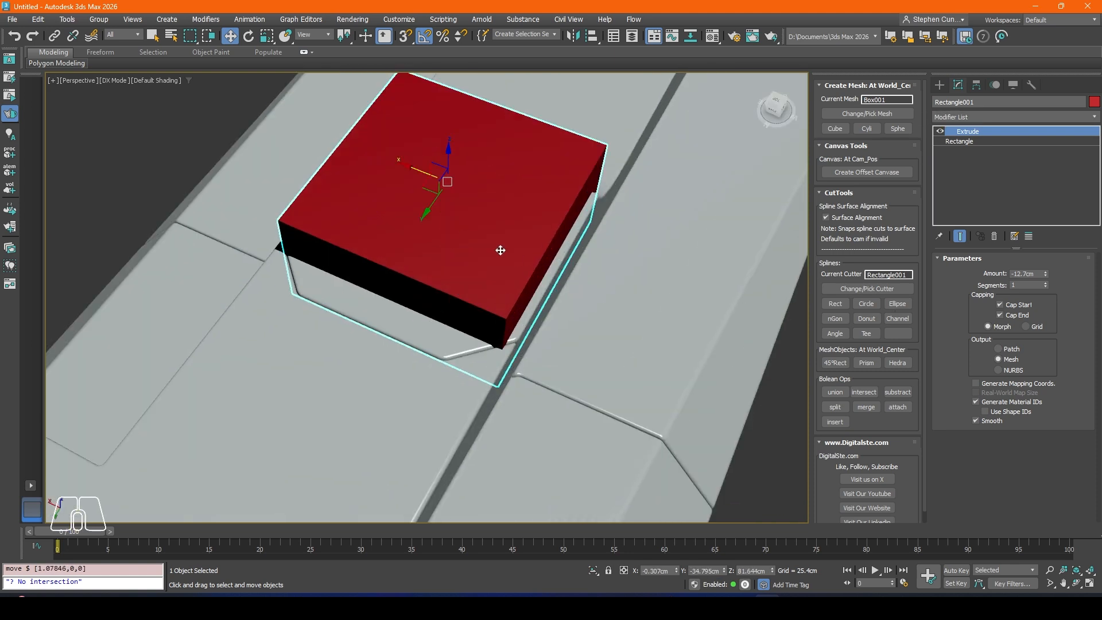
click(267, 36)
alt+middle_drag(402, 172, 393, 184)
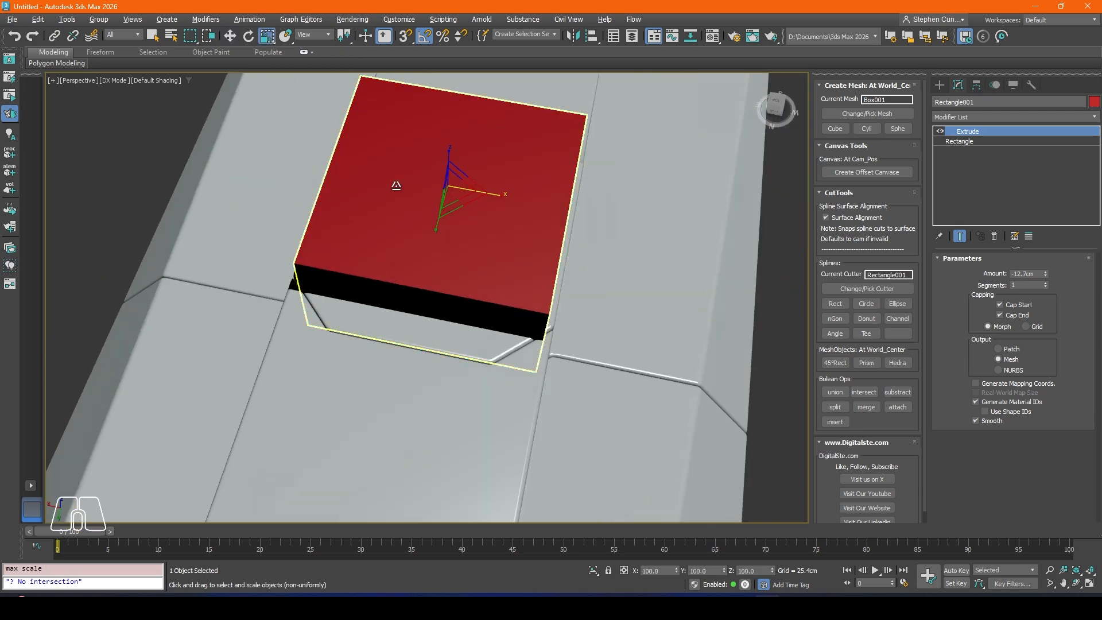
drag(453, 191, 459, 195)
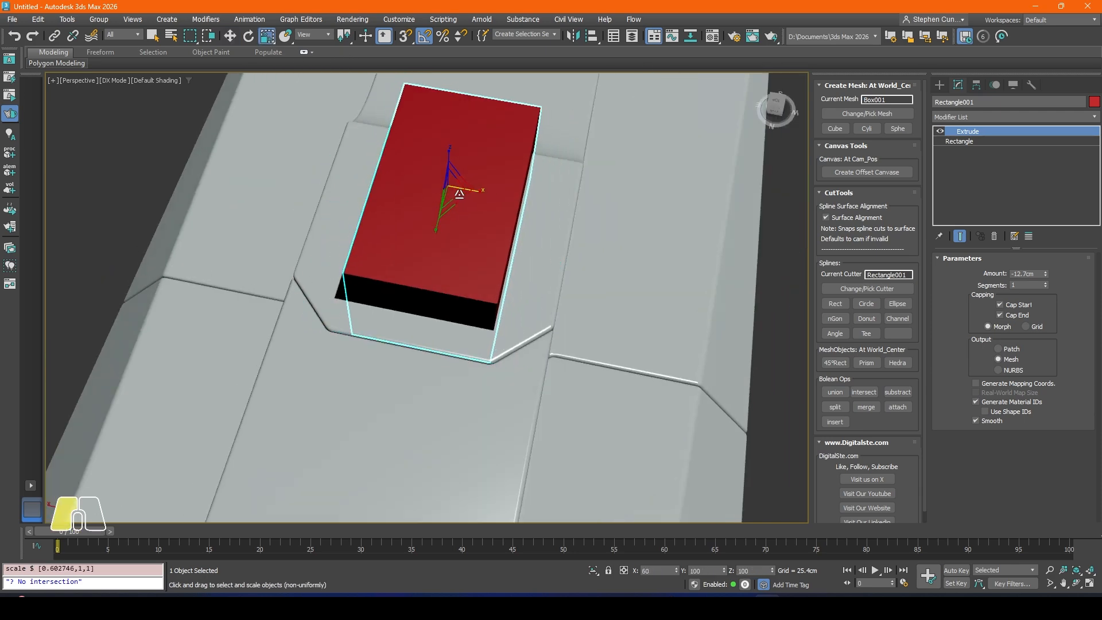
Step: Raise the rectangle cutter slightly and stretch it along Y to about 330 percent
alt+middle_drag(459, 195, 432, 151)
key(w)
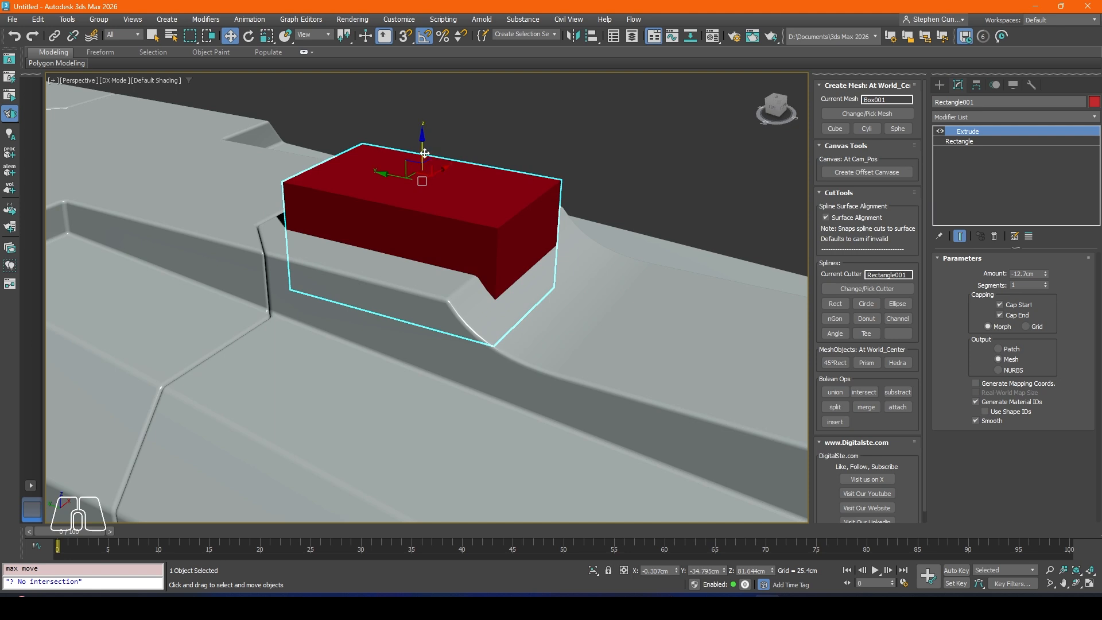
drag(425, 153, 425, 134)
click(267, 36)
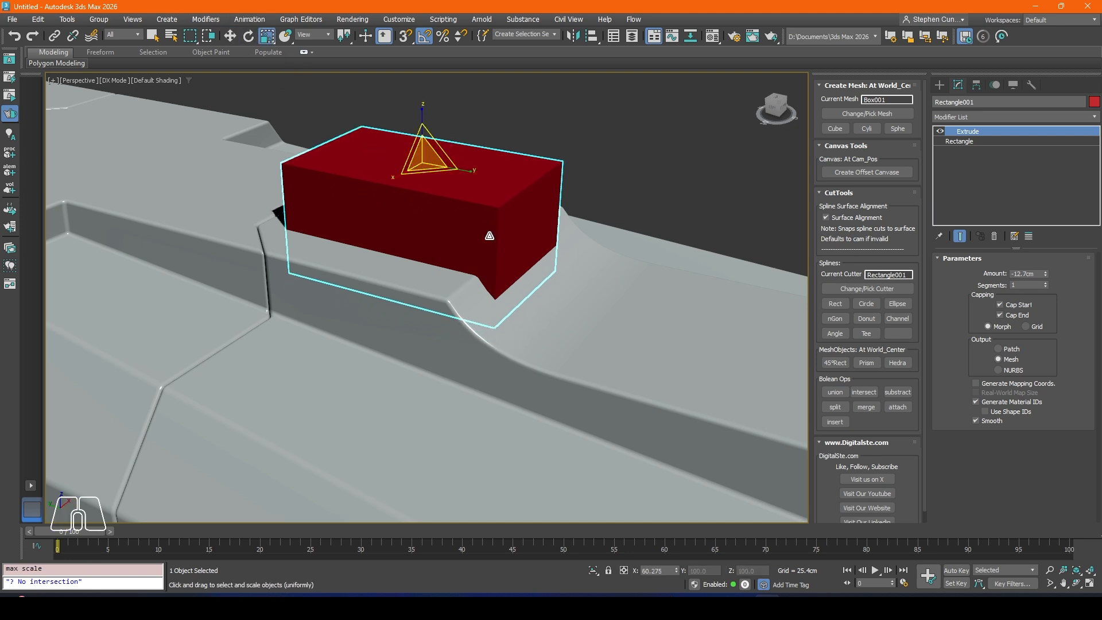
drag(469, 174, 556, 187)
middle_drag(556, 187, 396, 173)
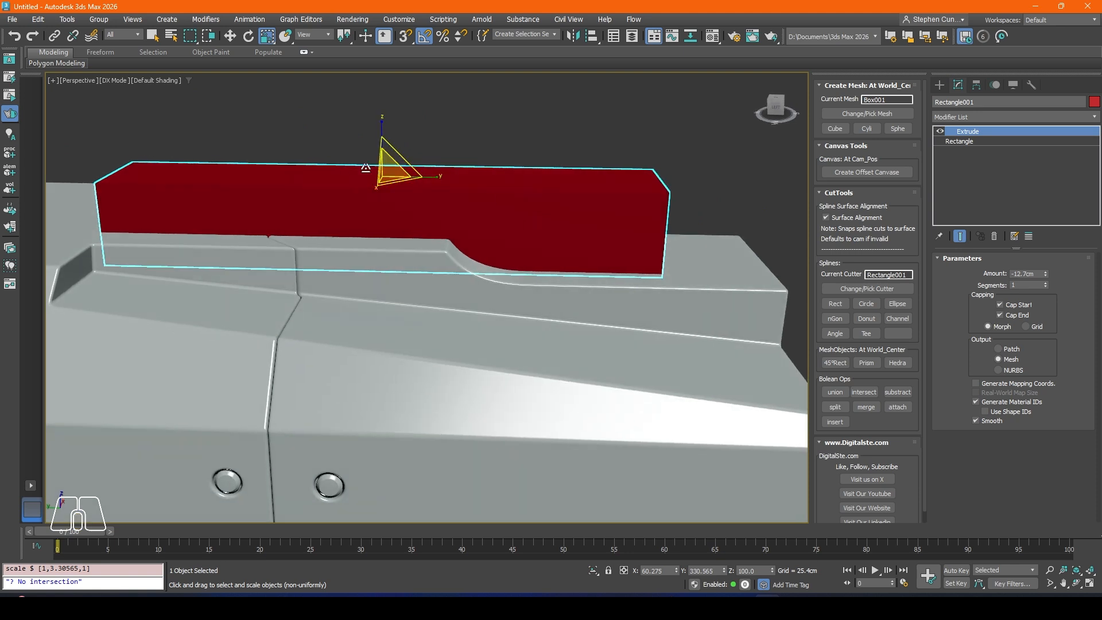
Step: Move the stretched rectangle cutter along the raised panel to about Y -65.9 cm, Z 85.5 cm
click(230, 40)
drag(356, 175, 589, 137)
alt+middle_drag(589, 136, 515, 273)
scroll(515, 272, up, 3)
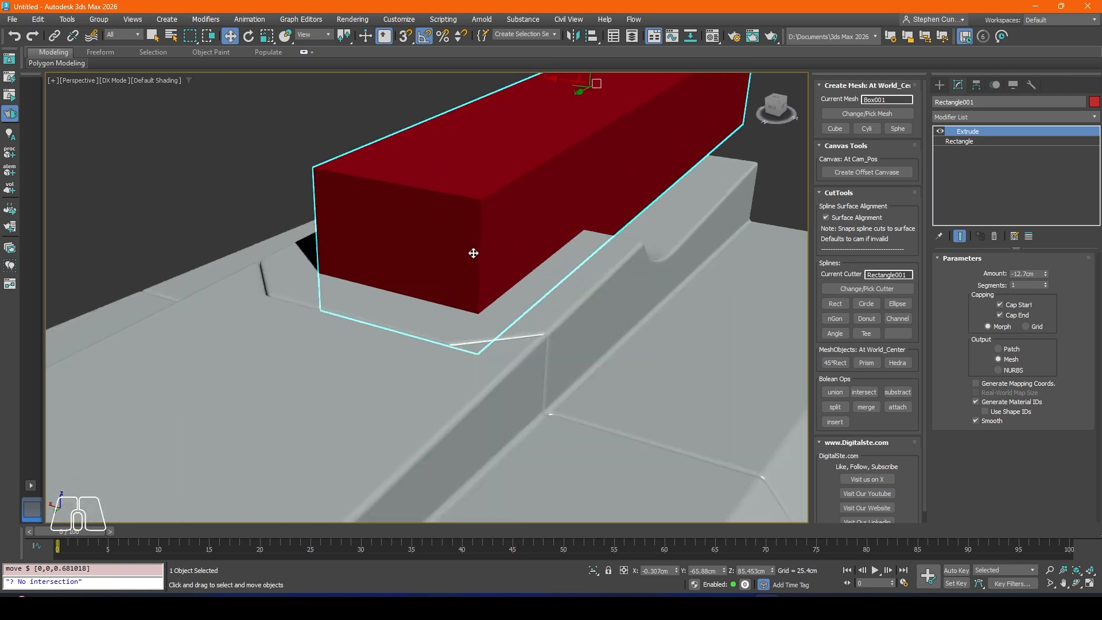
Step: Convert the rectangle cutter to an Editable Poly
click(987, 118)
click(530, 194)
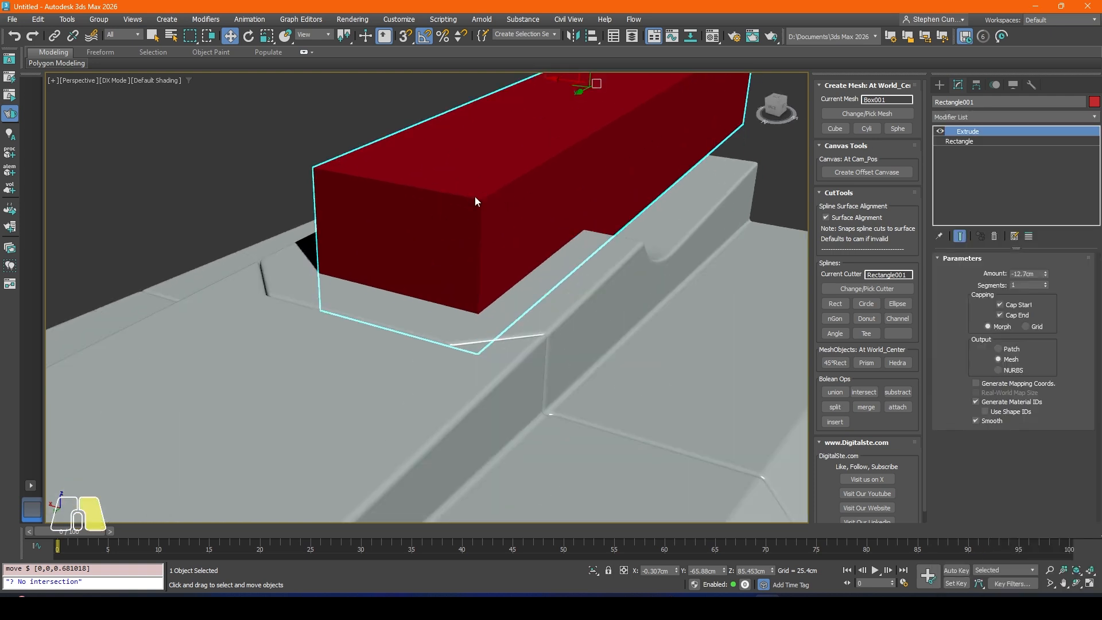
right_click(474, 196)
mouse_move(502, 343)
click(605, 346)
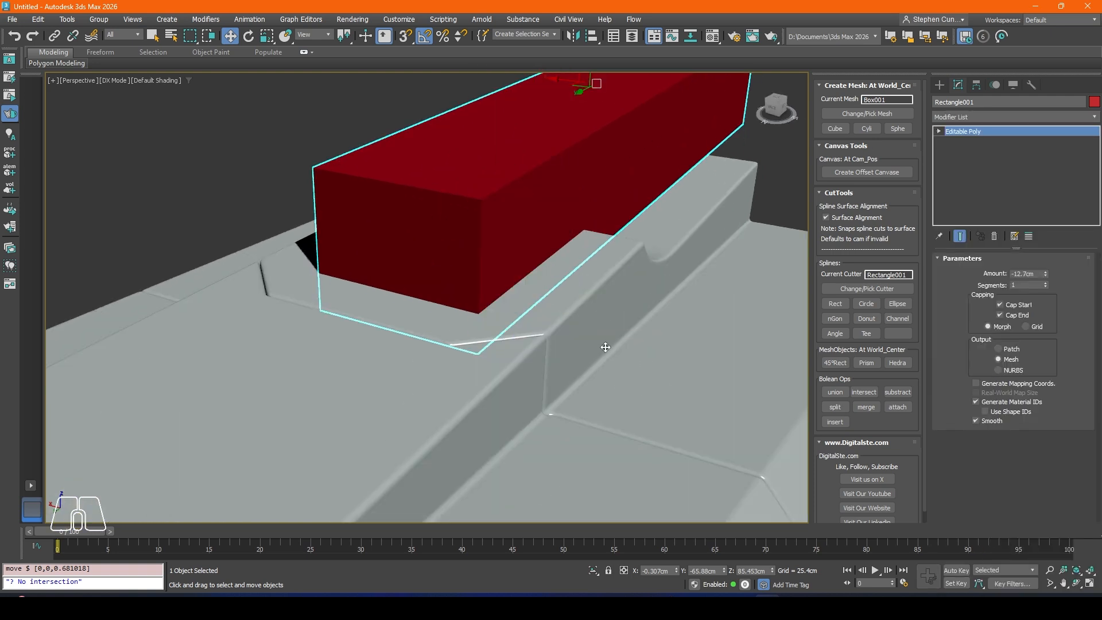
click(970, 116)
click(970, 116)
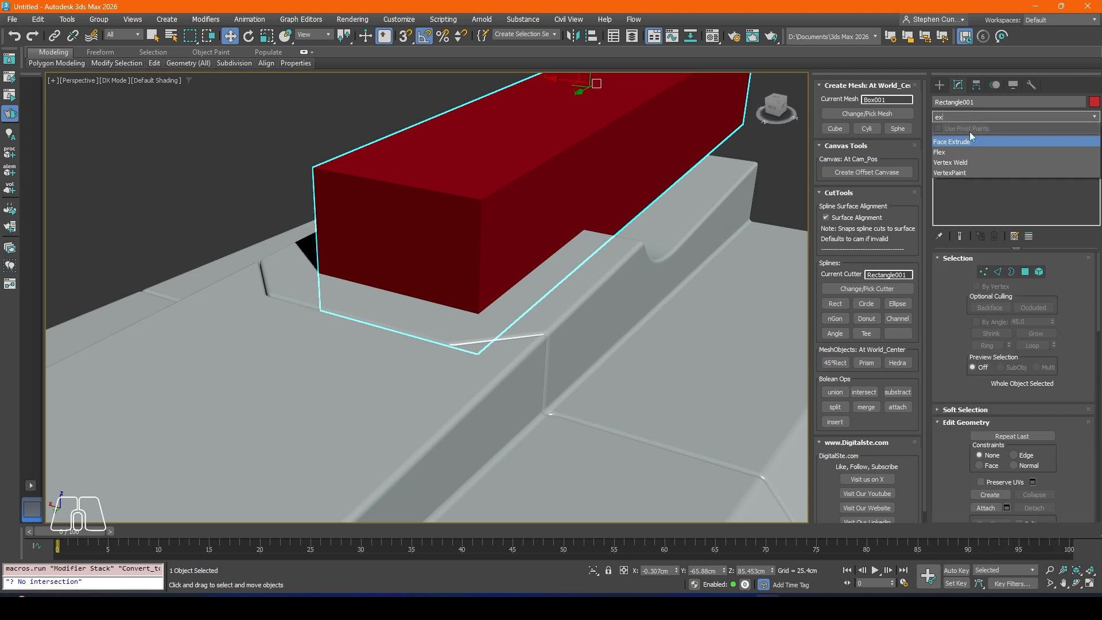
Step: Try to chamfer the cutter's two vertical front edges by about 4.44 cm with 0 connecting segments
click(997, 272)
click(478, 233)
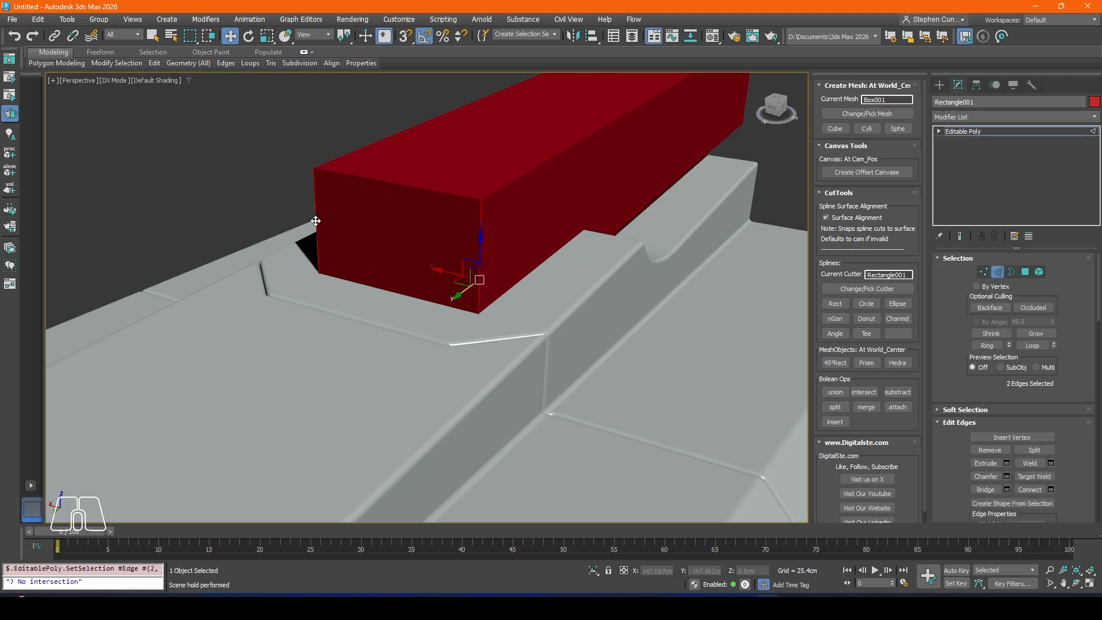
alt+middle_drag(310, 225, 295, 228)
key(F4)
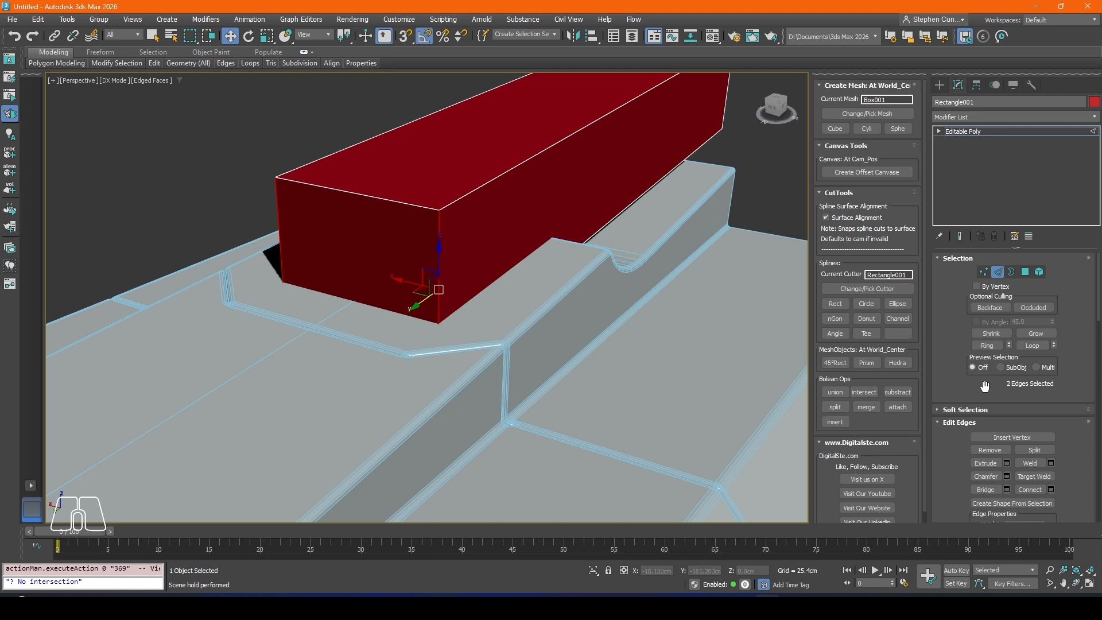
key(ctrl+shift+c)
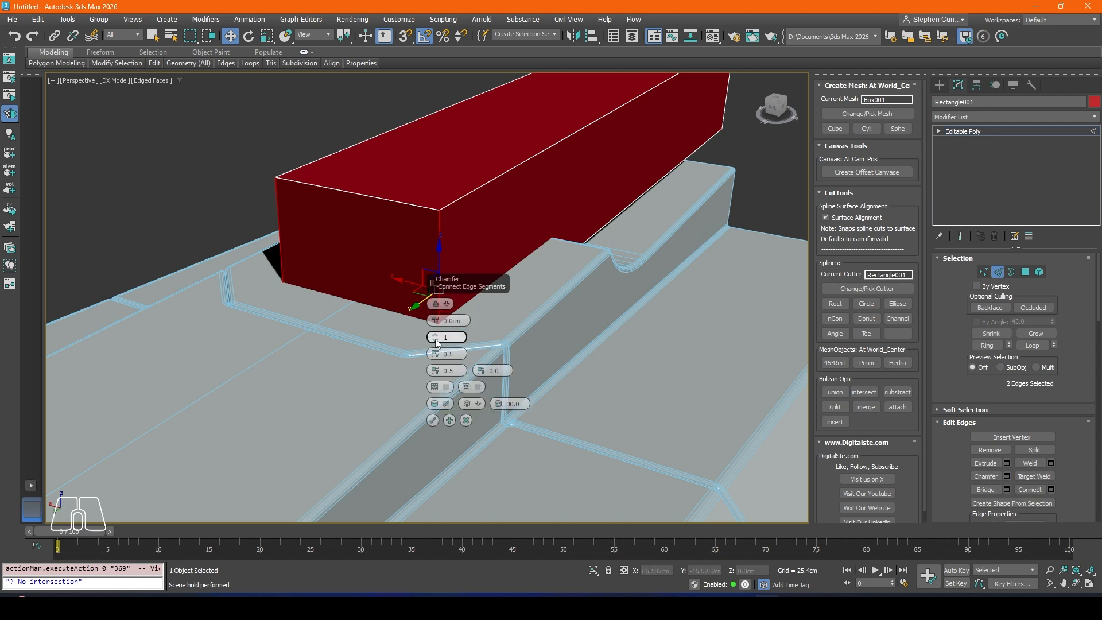
drag(435, 339, 432, 313)
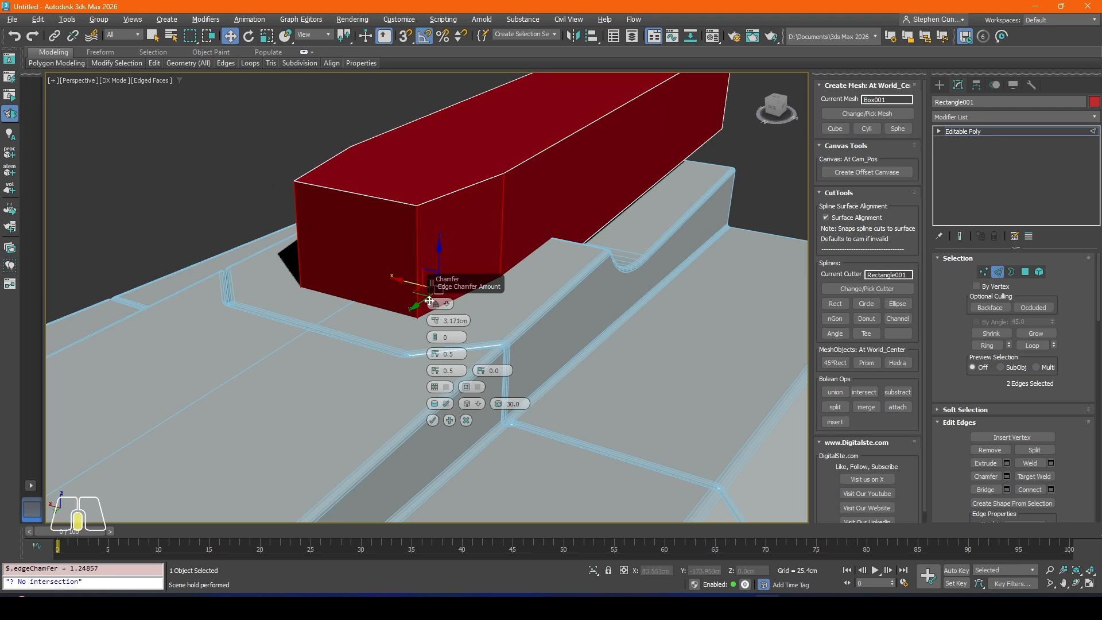
click(466, 420)
alt+middle_drag(477, 273, 472, 344)
click(1008, 476)
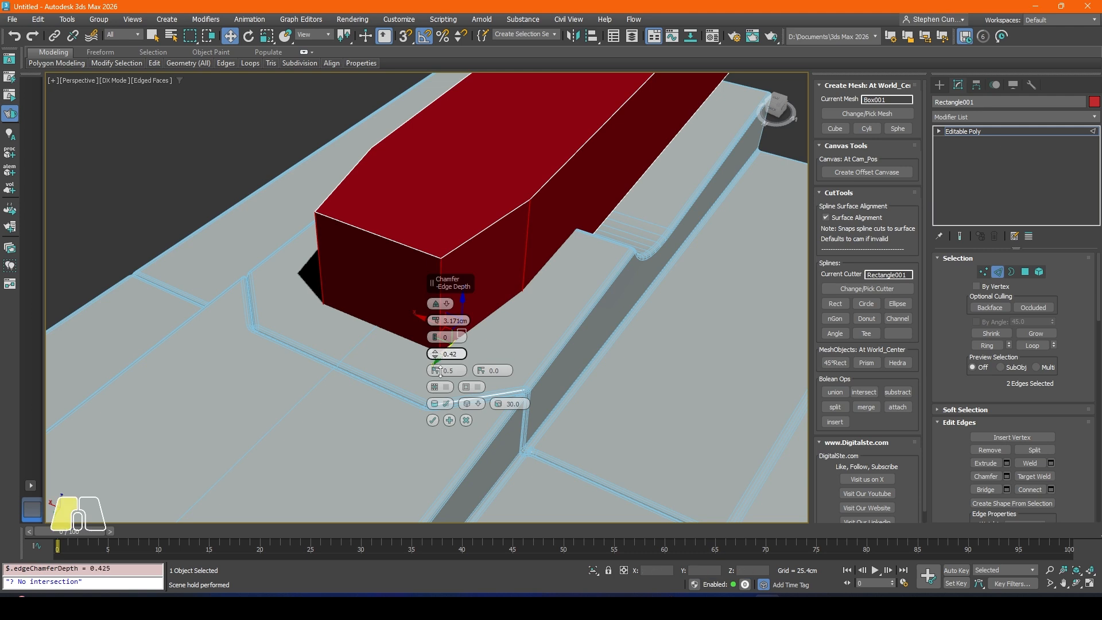
drag(440, 372, 438, 402)
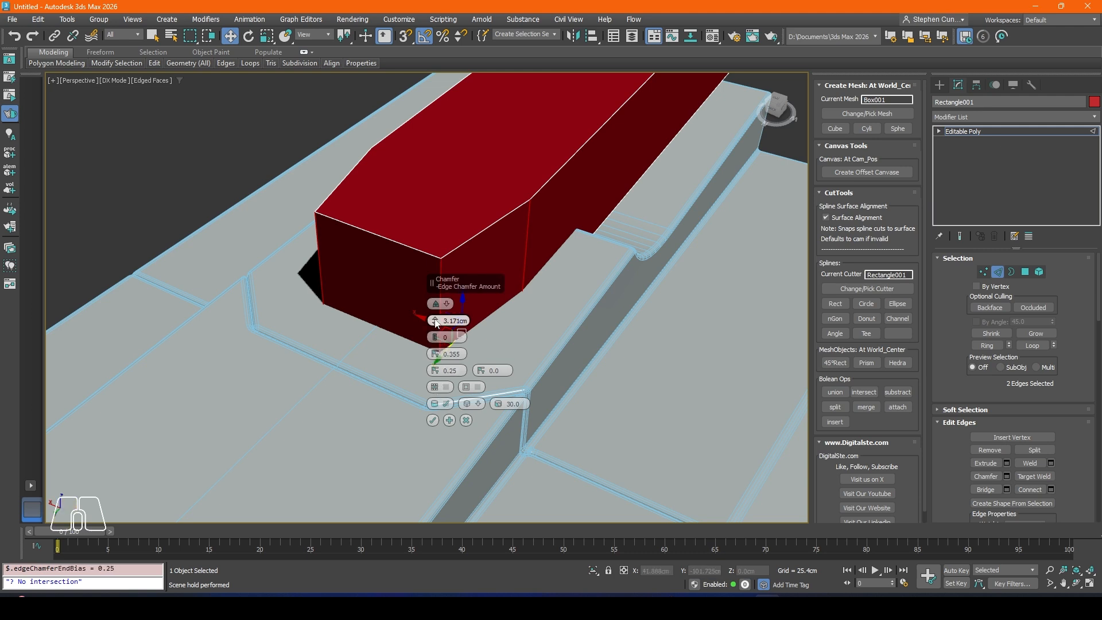
mouse_move(435, 322)
mouse_down()
mouse_move(435, 333)
mouse_move(433, 307)
mouse_up()
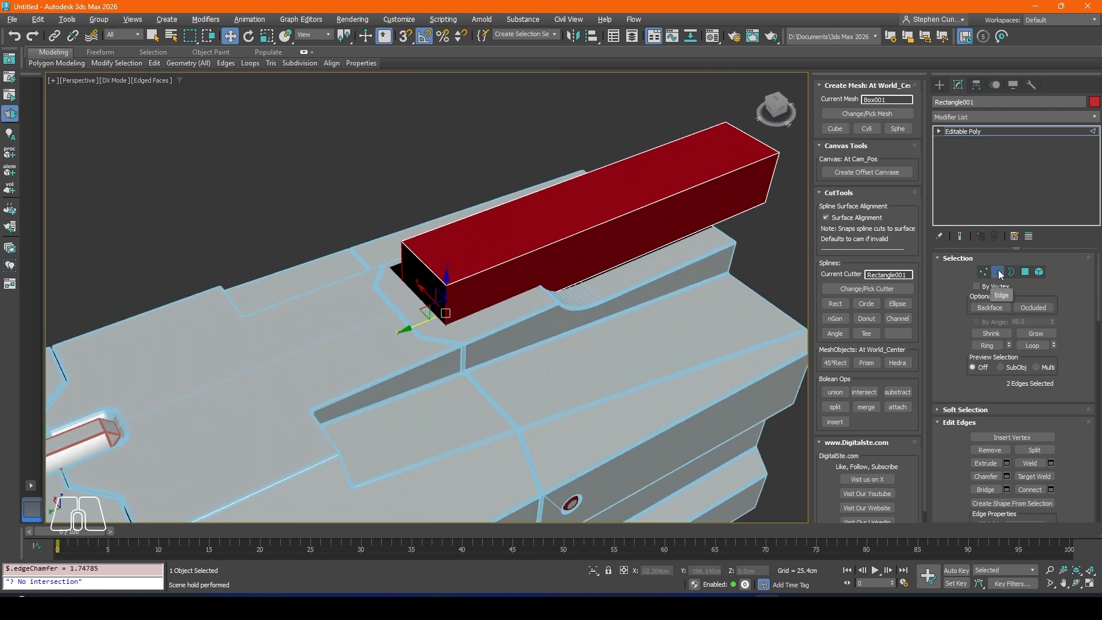
click(997, 270)
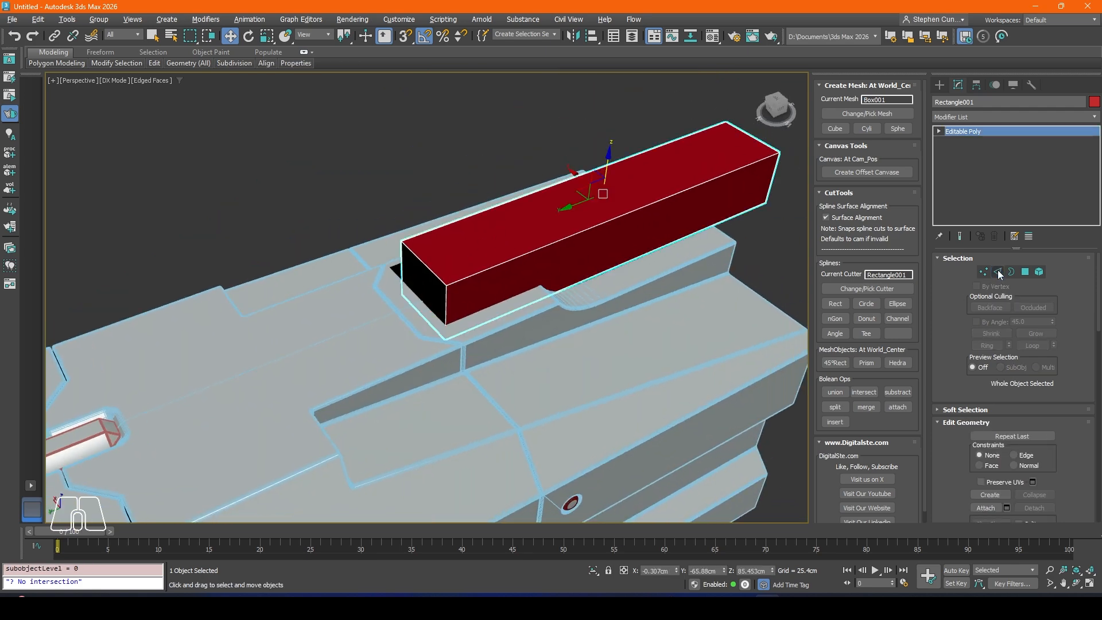
Step: Undo the rectangle cutter's Editable Poly conversion, moves and Y stretch
key(ctrl+z)
key(ctrl+z)
key(ctrl+z)
key(ctrl+z)
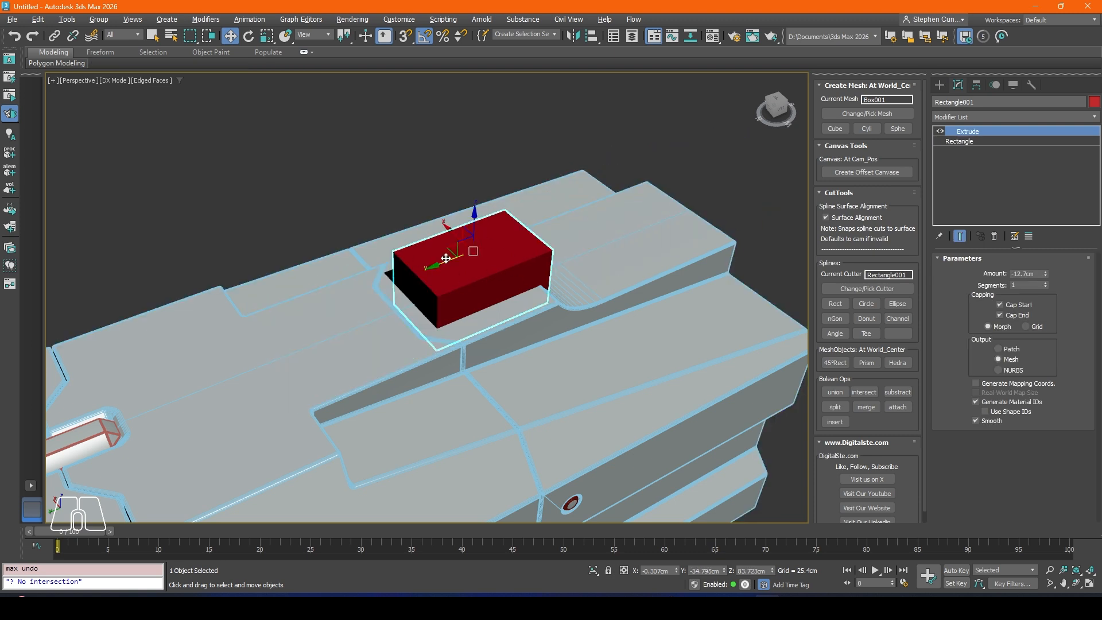
key(ctrl+z)
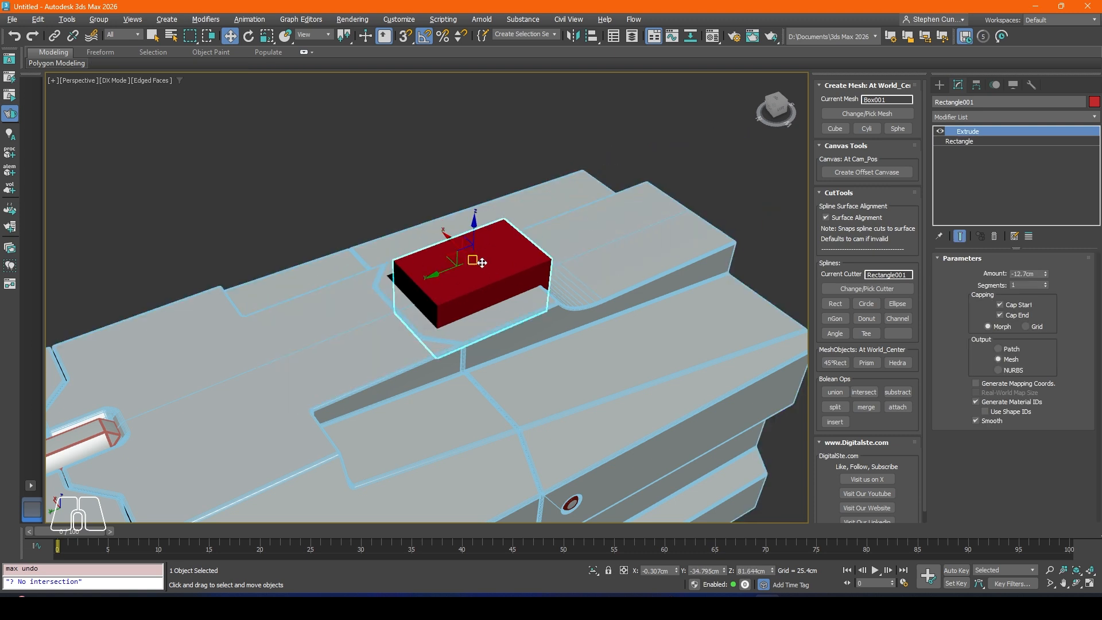
Step: Set the base rectangle's length to about 61.5 cm and slide the cutter to about Y -53.6 cm
click(966, 142)
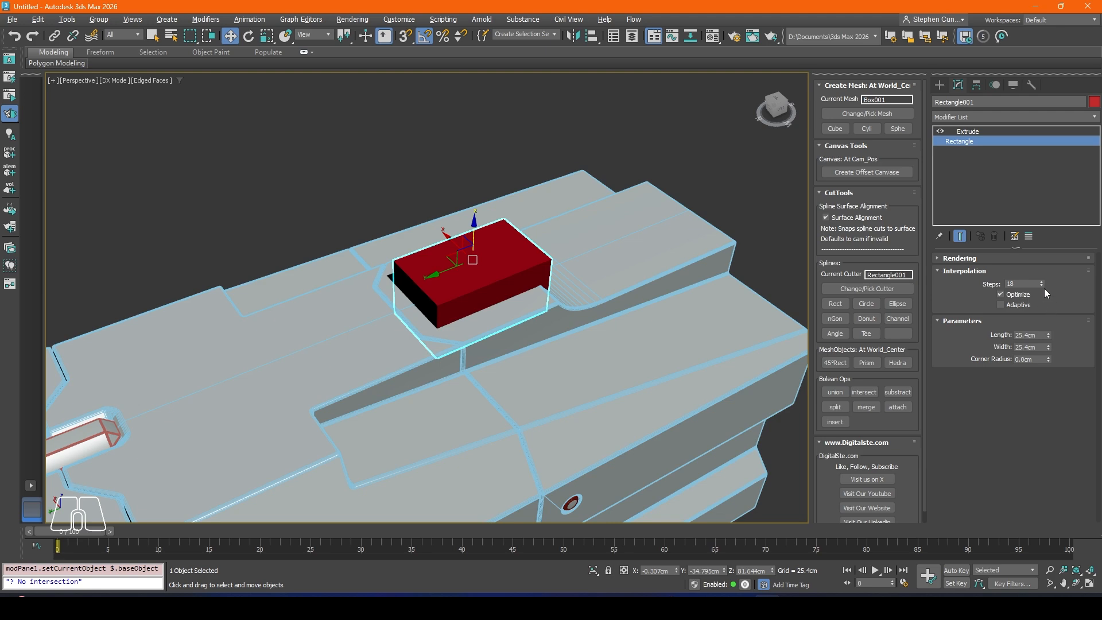
drag(1047, 335, 1052, 253)
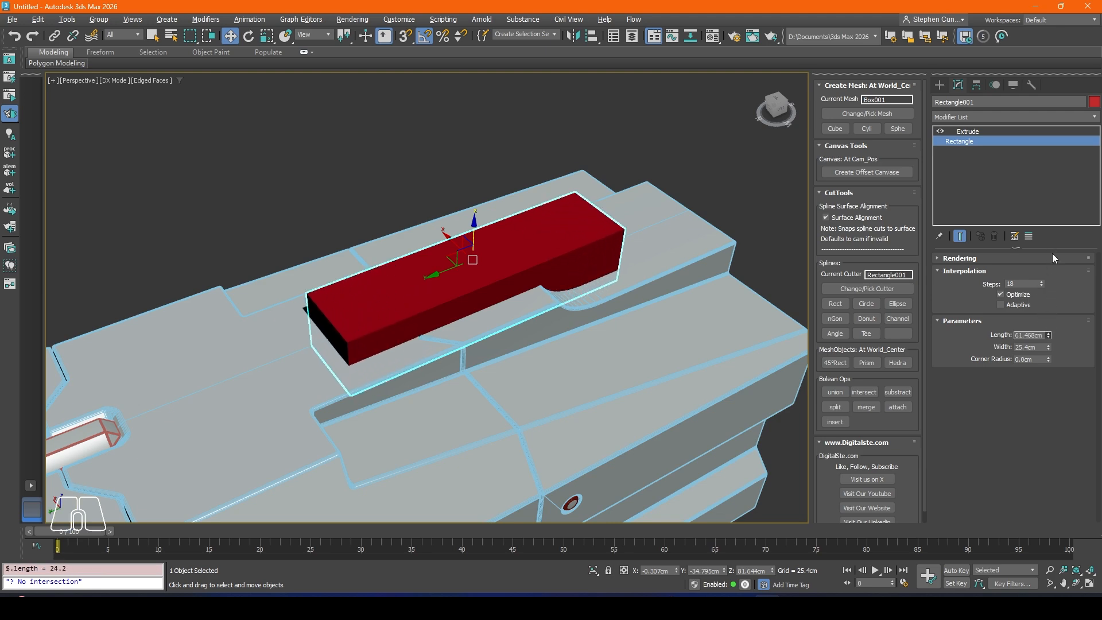
drag(461, 269, 526, 256)
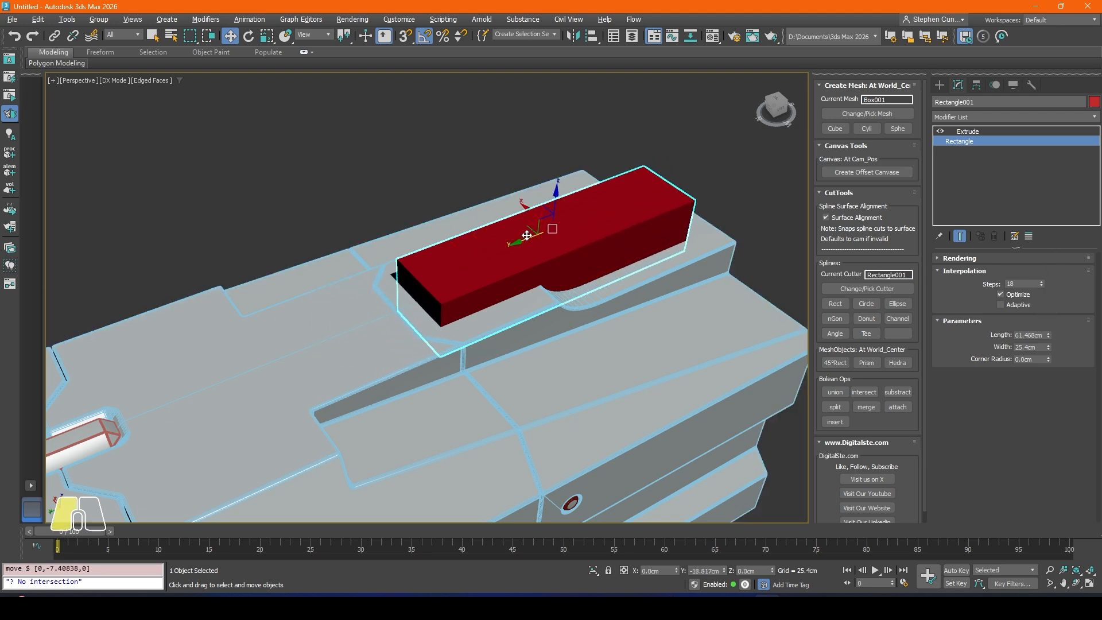
alt+middle_drag(526, 256, 512, 220)
middle_drag(594, 242, 589, 282)
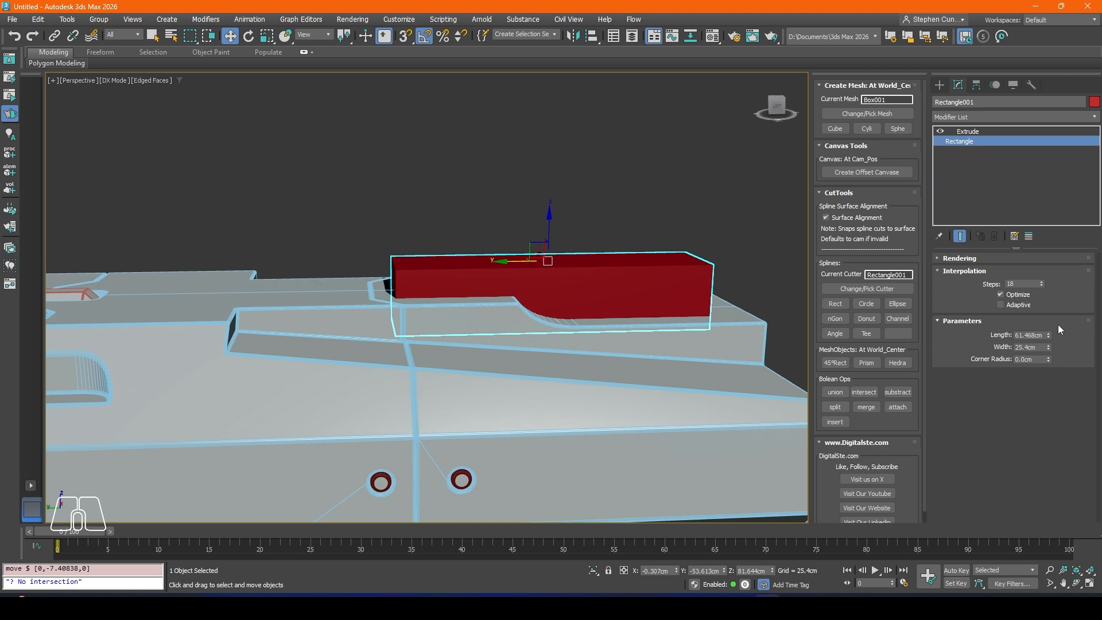
Step: Set the base rectangle's length to about 68.8 cm and move the cutter to about Y -57 cm, Z 86.7 cm
drag(1050, 335, 1051, 318)
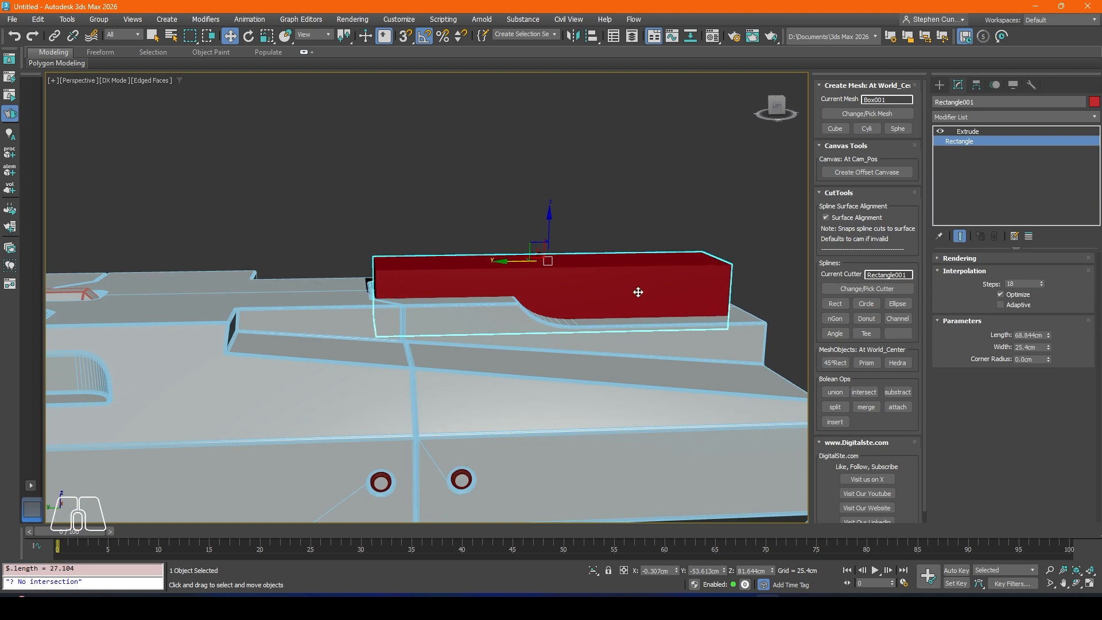
middle_drag(539, 271, 545, 290)
drag(530, 279, 572, 220)
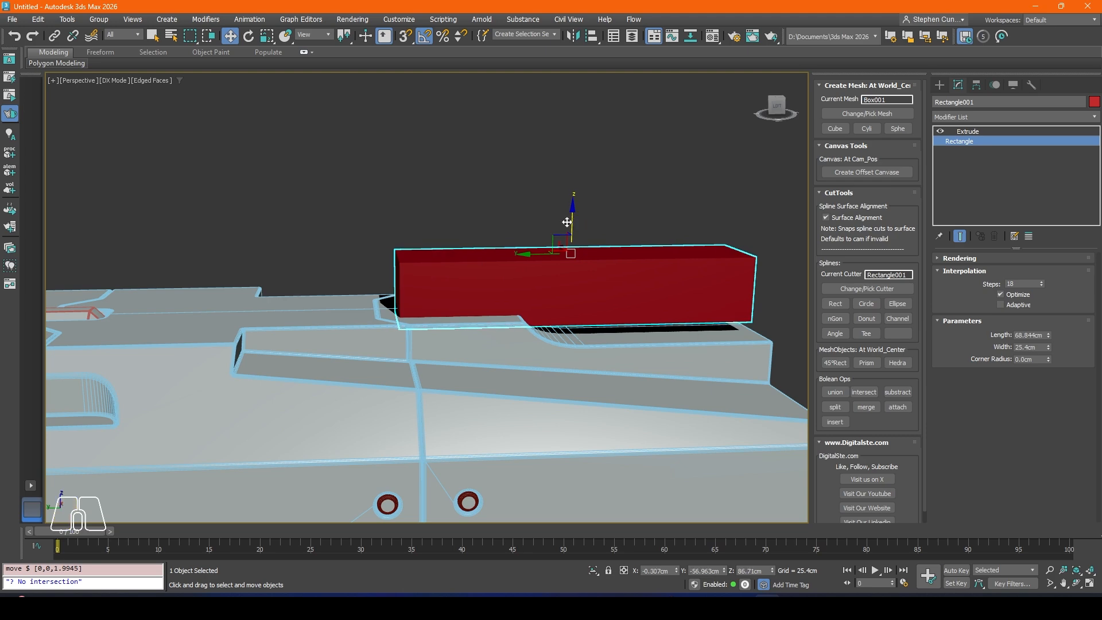
Step: Add an Edit Poly modifier above the cutter's Extrude
alt+middle_drag(572, 221, 489, 260)
click(956, 131)
click(959, 120)
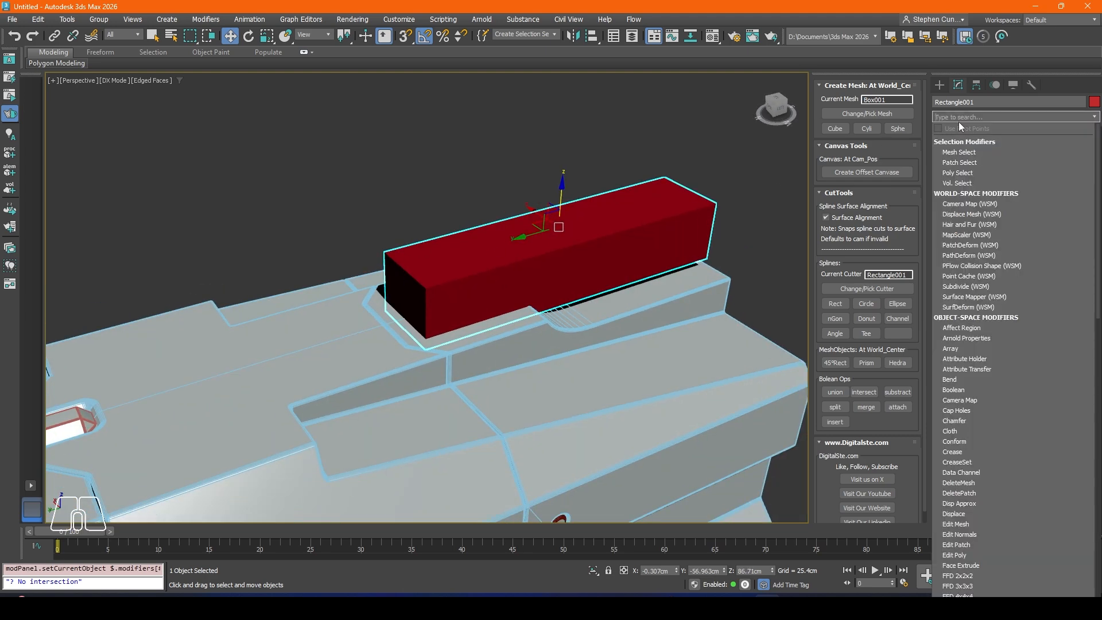
text(e)
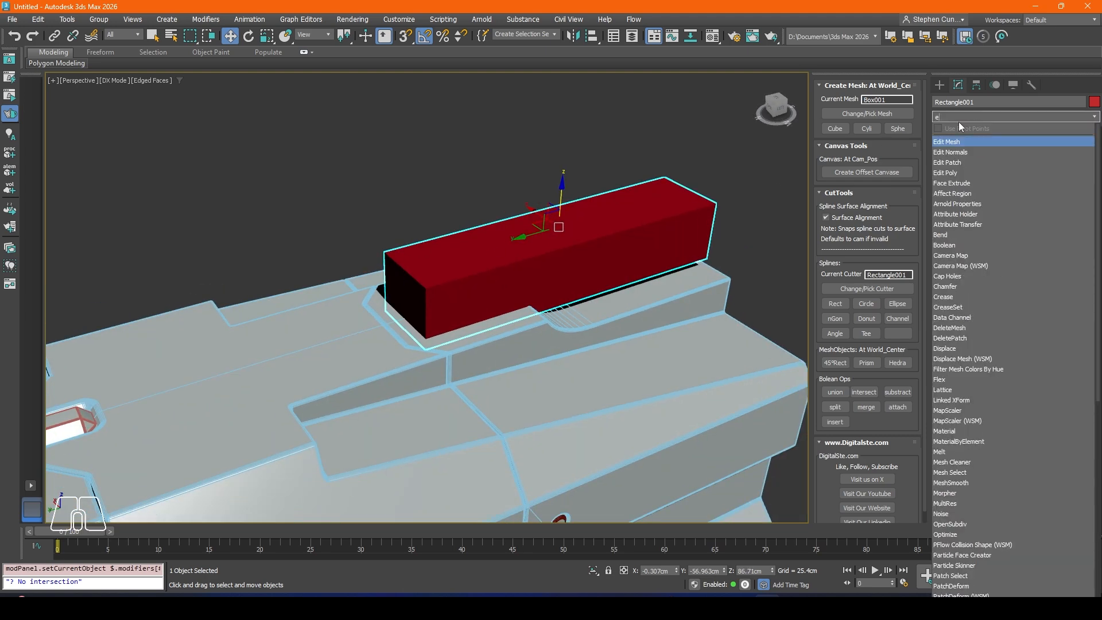
click(958, 173)
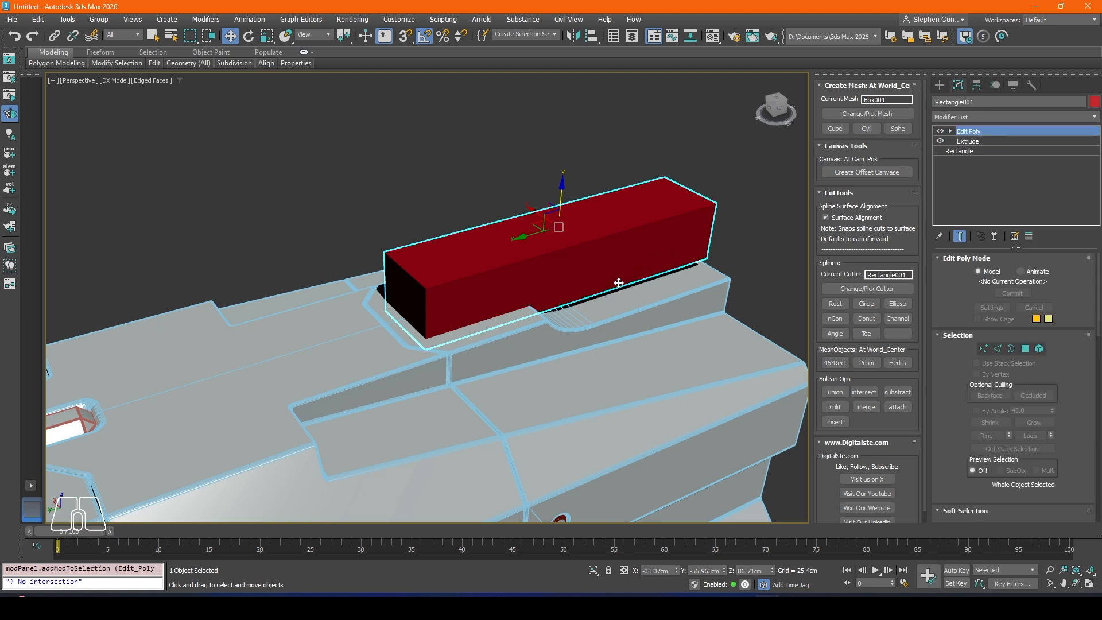
Step: Chamfer the cutter's two vertical front edges by about 5.39 cm
click(998, 348)
click(471, 290)
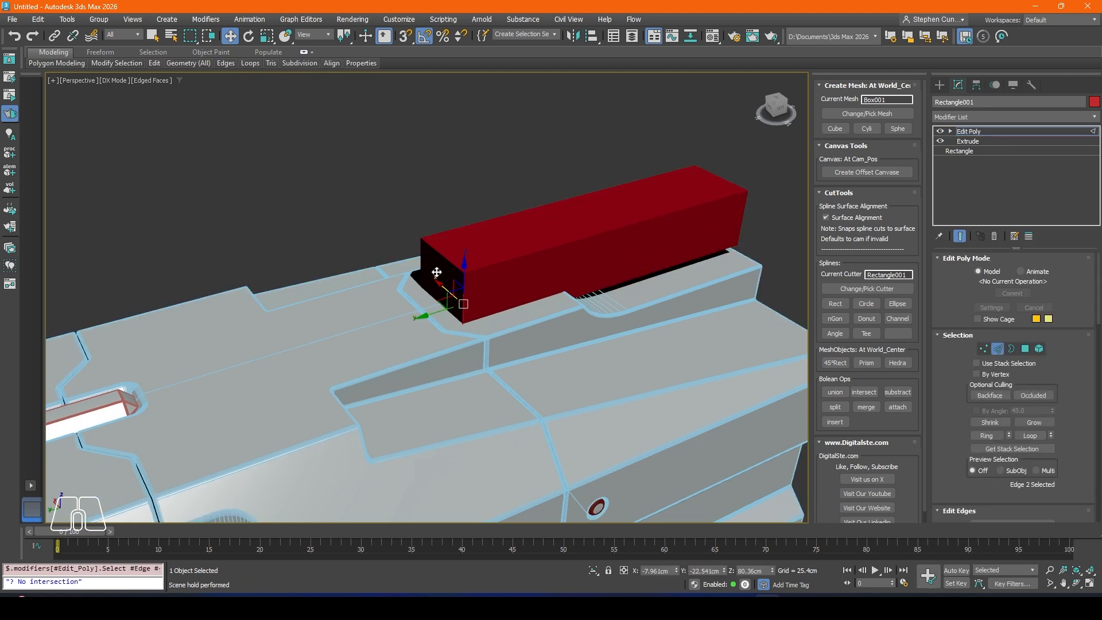
alt+middle_drag(437, 273, 428, 305)
key(F4)
scroll(428, 305, up, 3)
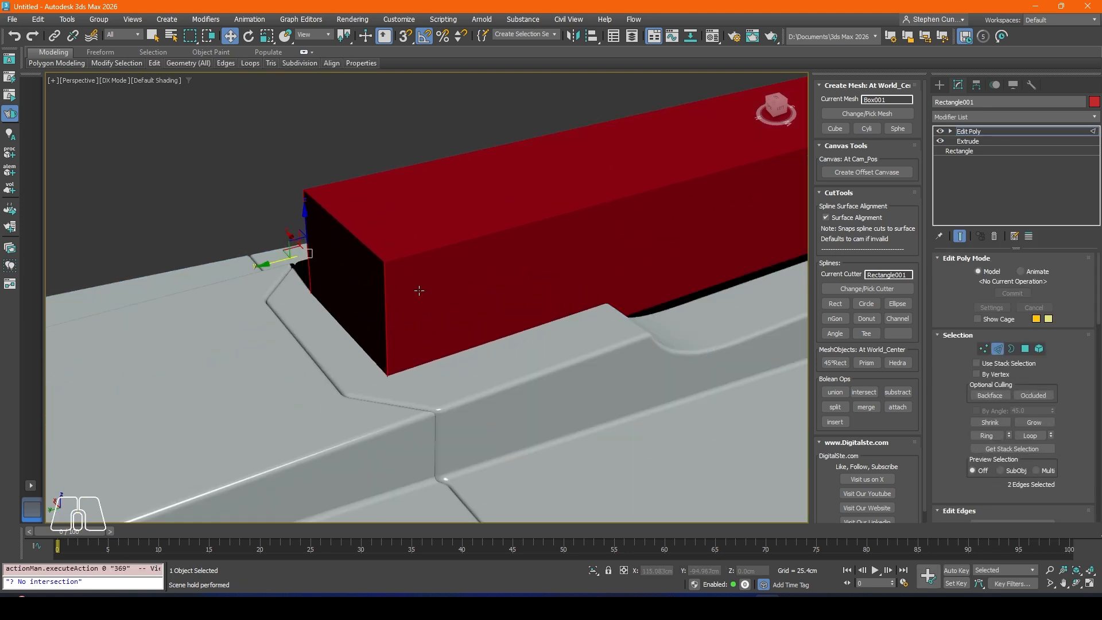
scroll(982, 402, down, 3)
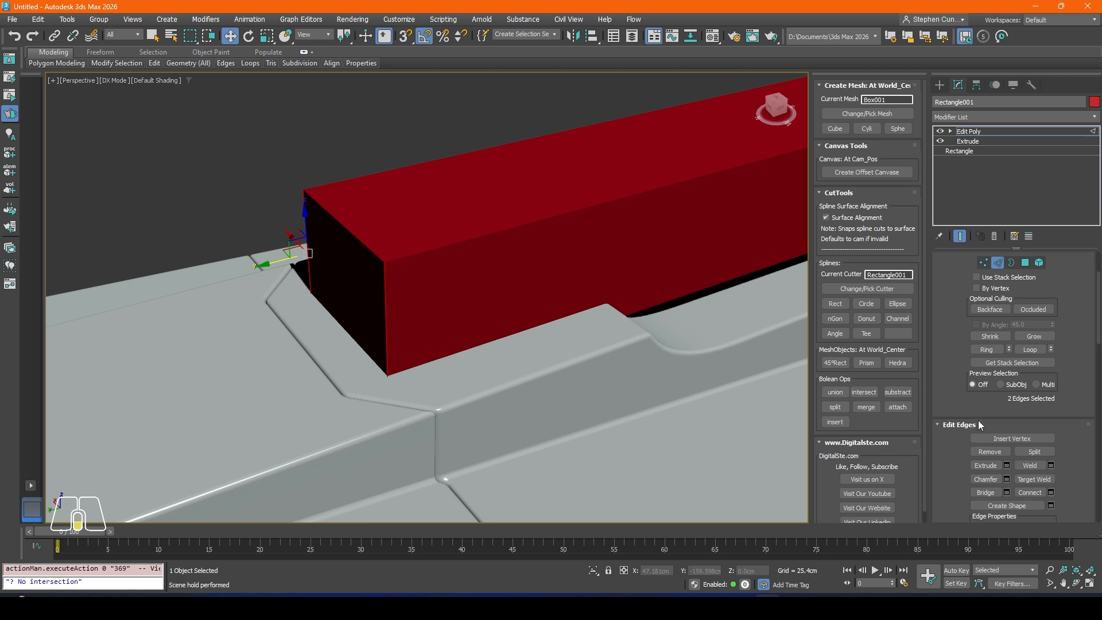
click(1007, 478)
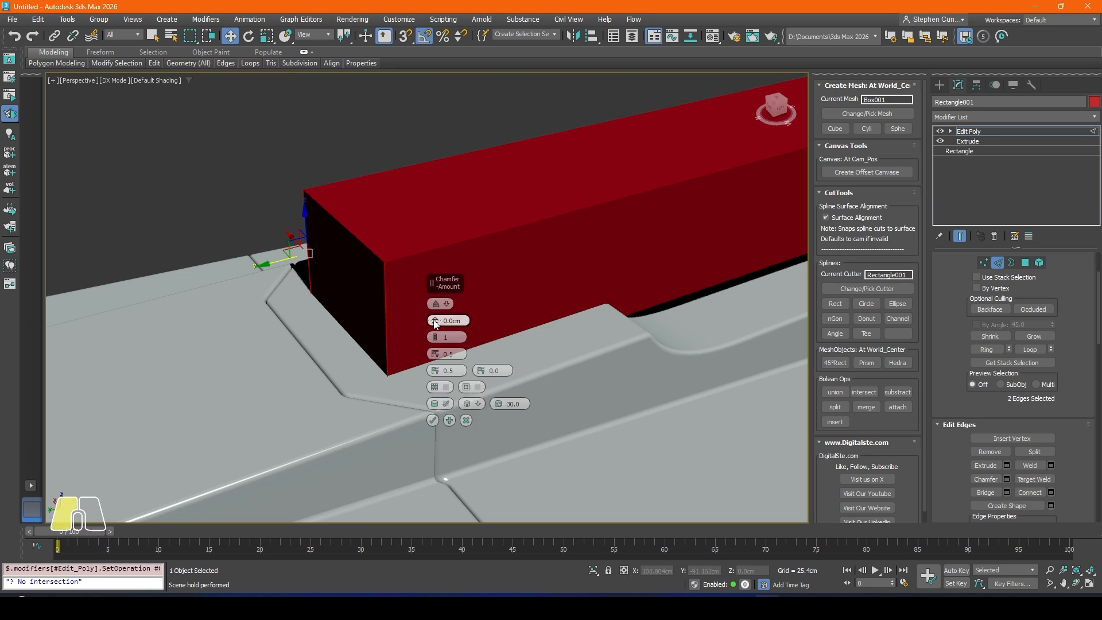
drag(434, 323, 432, 315)
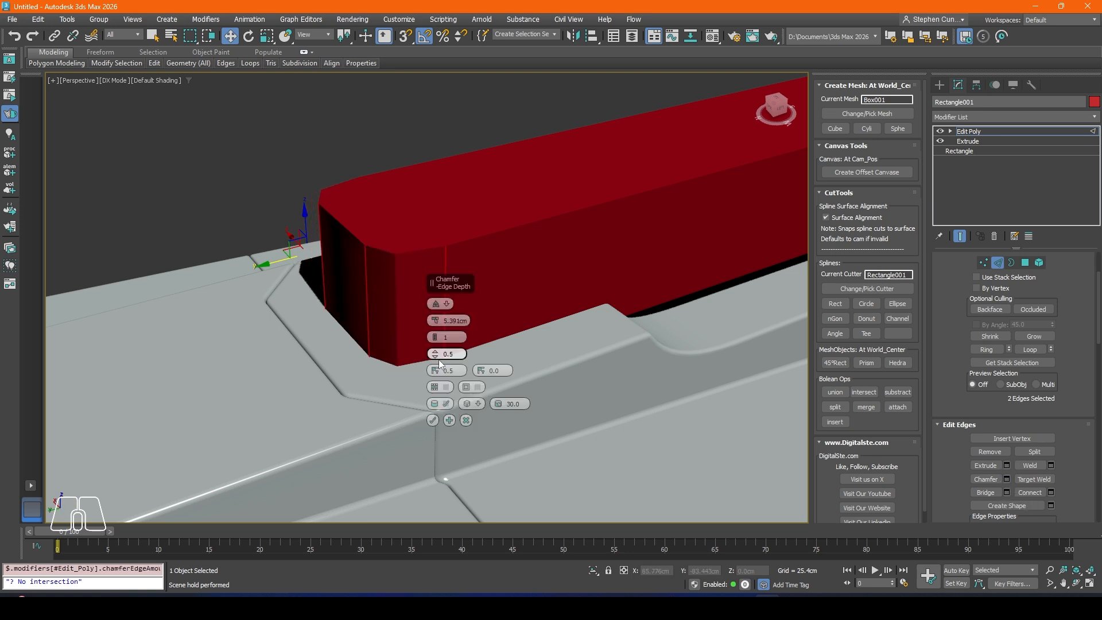
Step: Set the chamfer to 0 segments and about 2.85 cm, and apply it to the cutter's front edges
click(437, 341)
alt+middle_drag(386, 312, 447, 343)
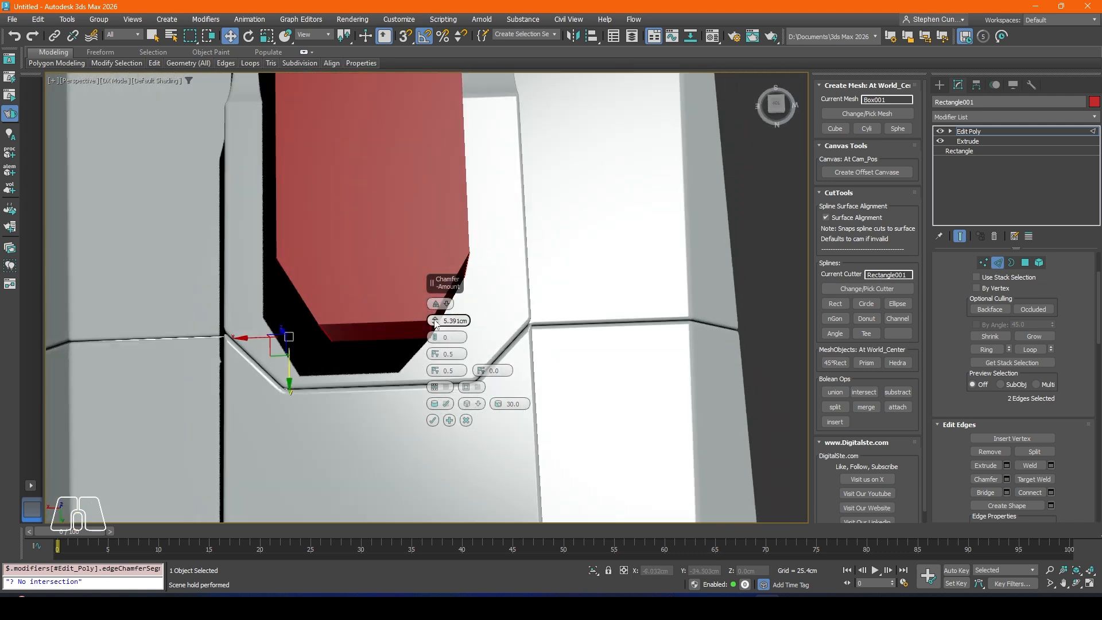
drag(436, 325, 440, 329)
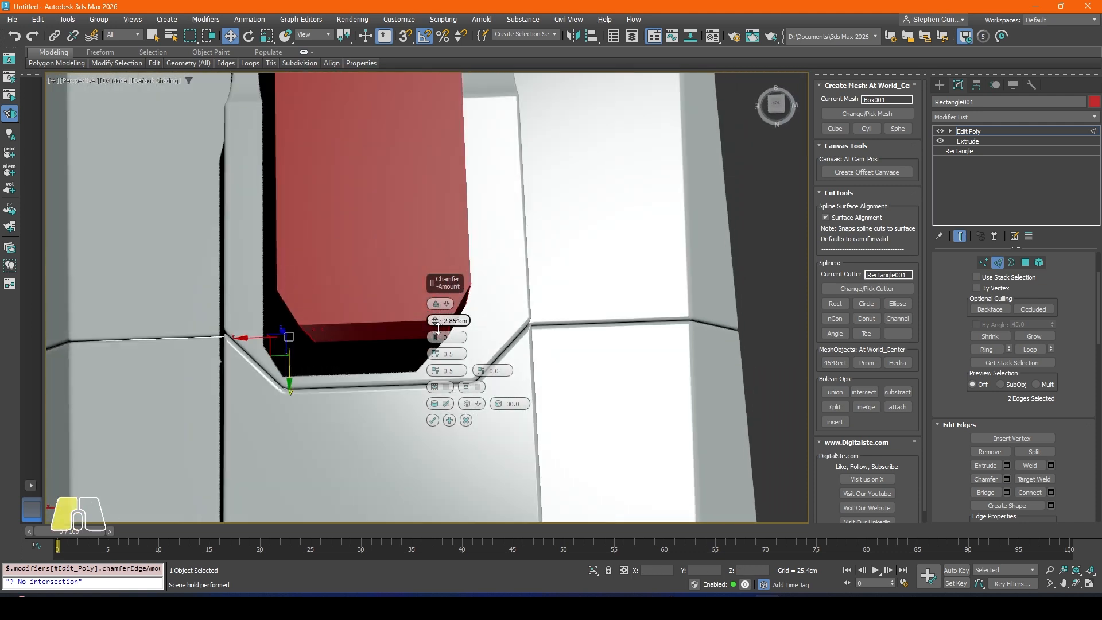
click(433, 420)
alt+middle_drag(455, 342, 463, 299)
click(505, 258)
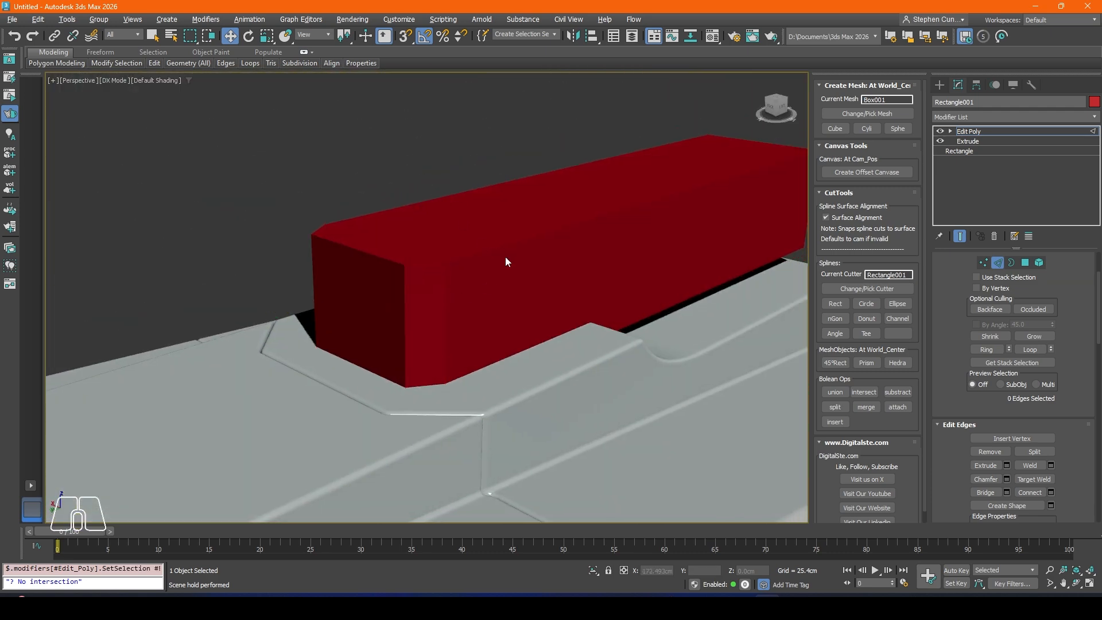
Step: Subtract the chamfered rectangle cutter from the body's raised top panel
click(997, 262)
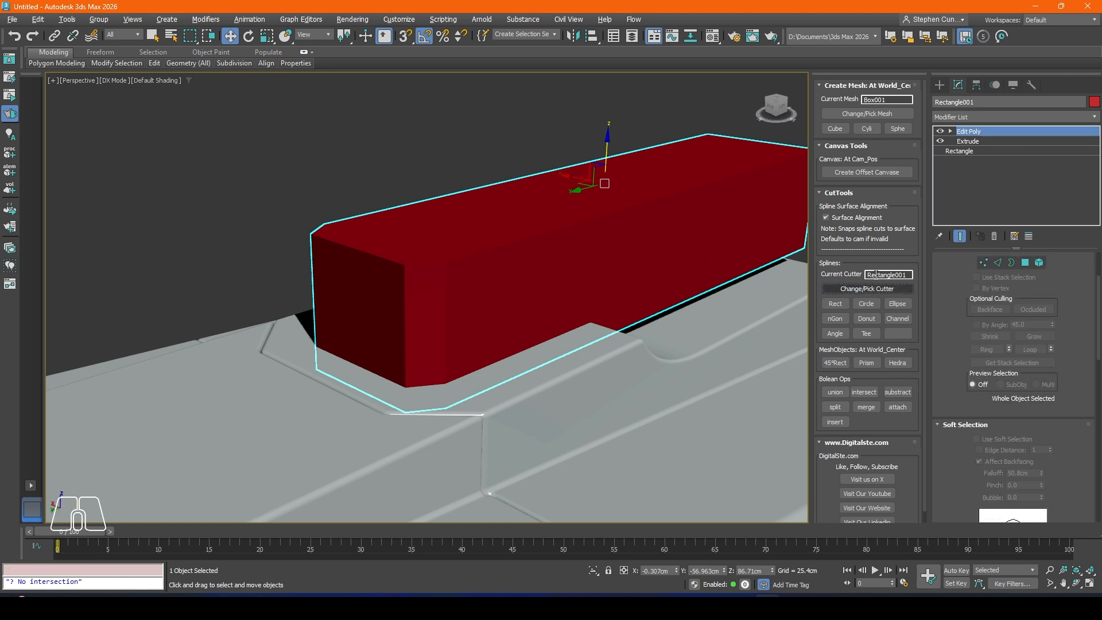
click(903, 396)
scroll(423, 341, down, 4)
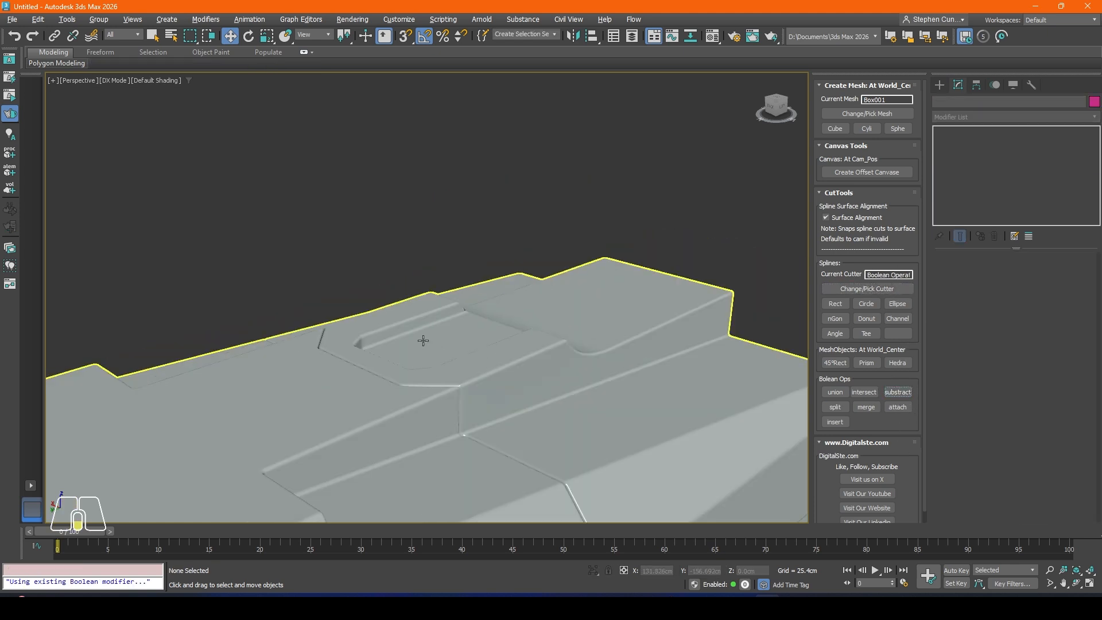
Step: Examine the new top recess and its mesh edges, especially where it meets the curved ramp
alt+middle_drag(424, 340, 520, 215)
scroll(384, 355, up, 4)
middle_drag(374, 396, 287, 316)
scroll(408, 362, down, 4)
click(359, 344)
scroll(401, 312, up, 3)
alt+middle_drag(418, 348, 419, 334)
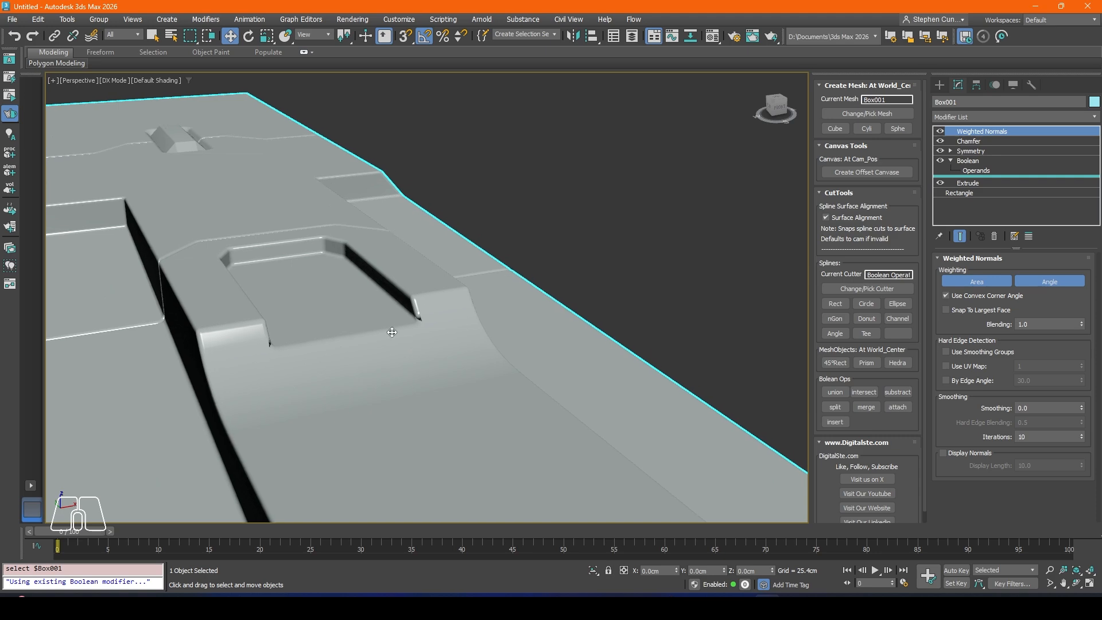
key(F4)
key(F4)
key(F4)
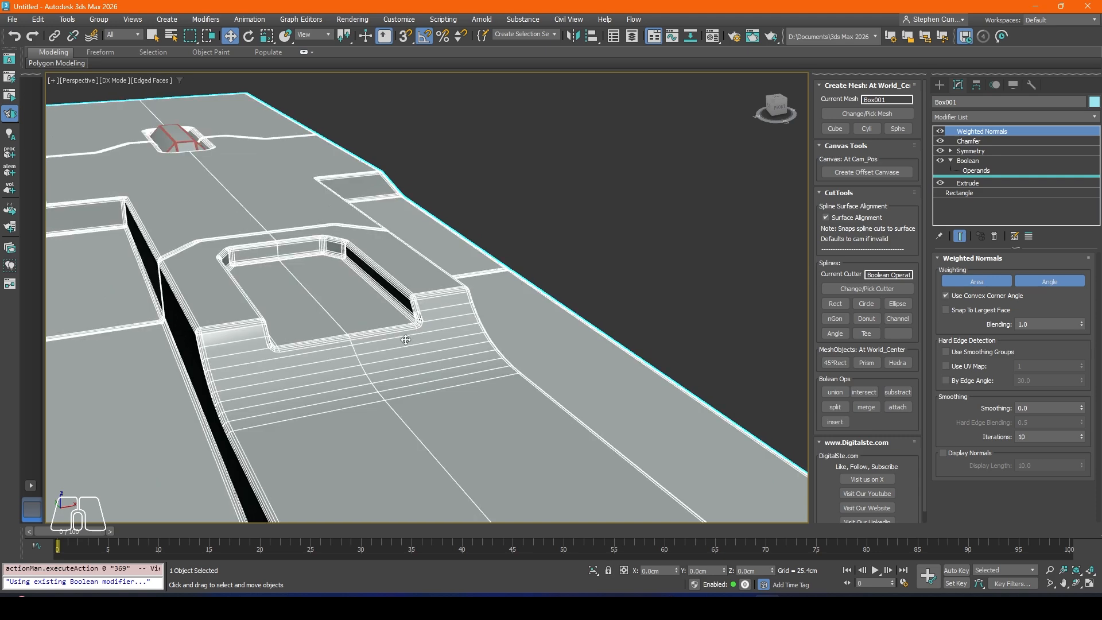
Step: Lower the chamfered recess cutter of the Boolean by about 4.55 cm to deepen the rear top recess
click(978, 171)
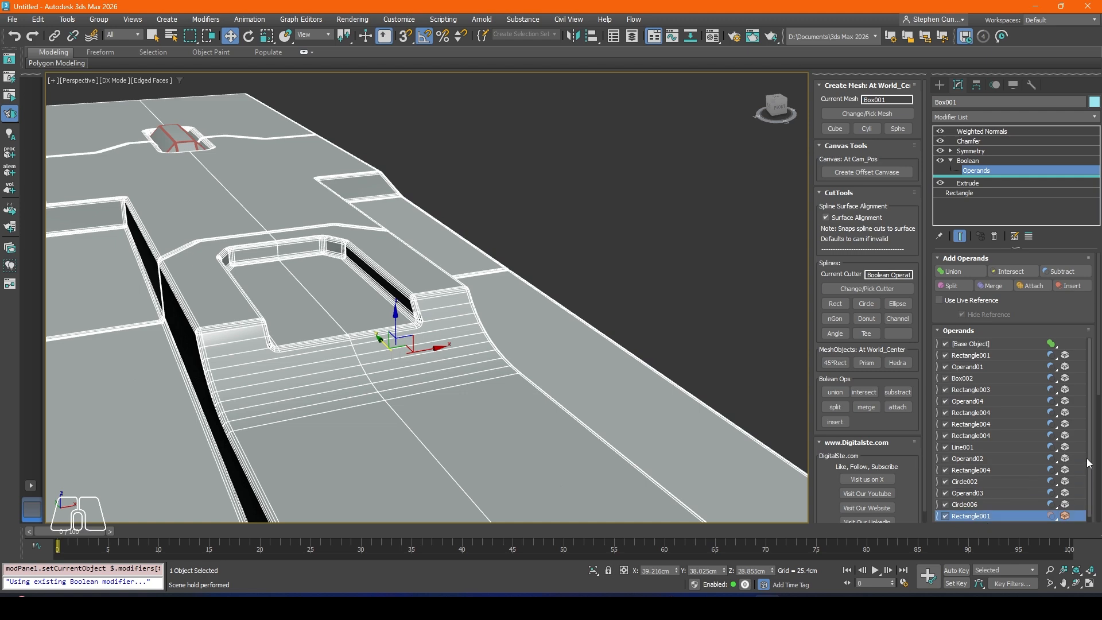
scroll(986, 520, down, 1)
click(971, 517)
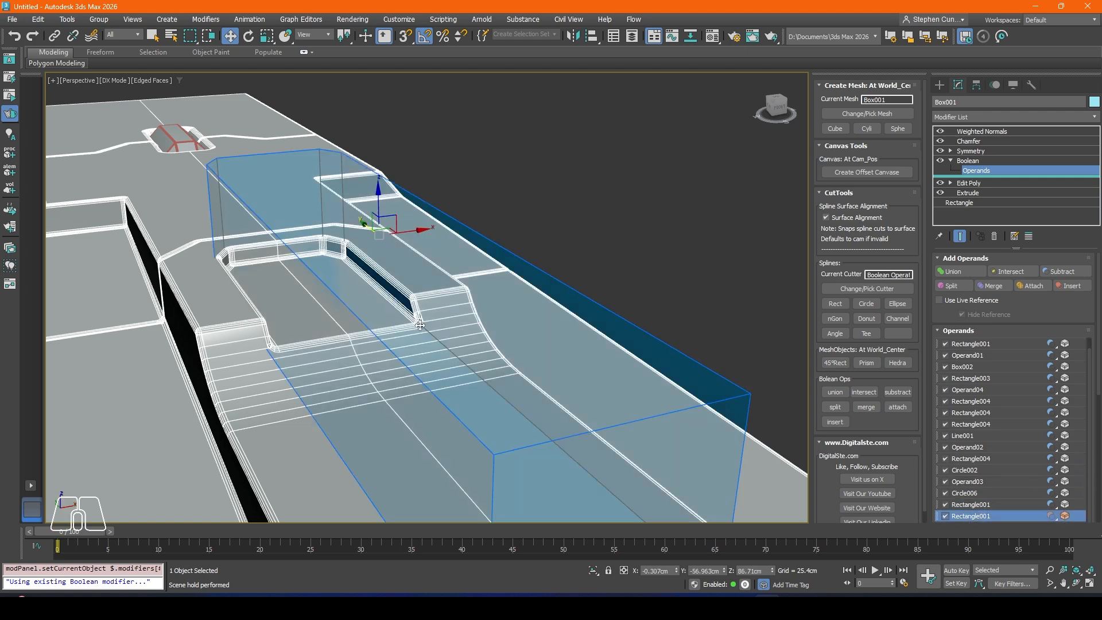
alt+middle_drag(376, 325, 390, 254)
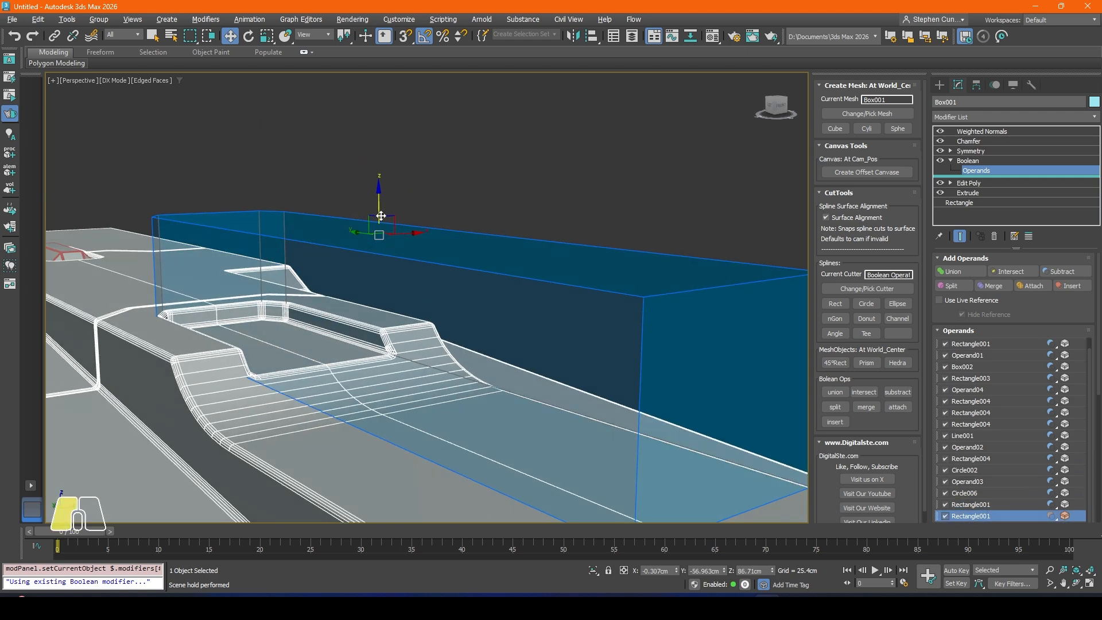
drag(381, 216, 385, 264)
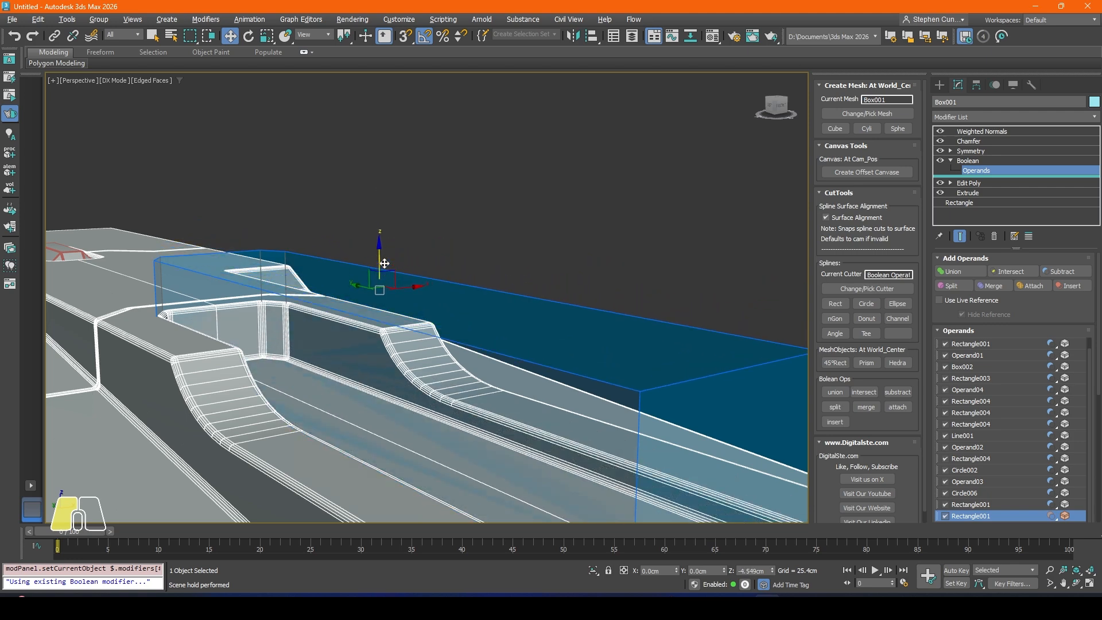
key(ctrl+b)
Step: Hide the edged faces and slide the recess cutter along Y to about -59.86 cm, towards the body's rear end
alt+middle_drag(428, 220, 399, 339)
key(F4)
alt+middle_drag(537, 364, 600, 344)
scroll(591, 250, up, 4)
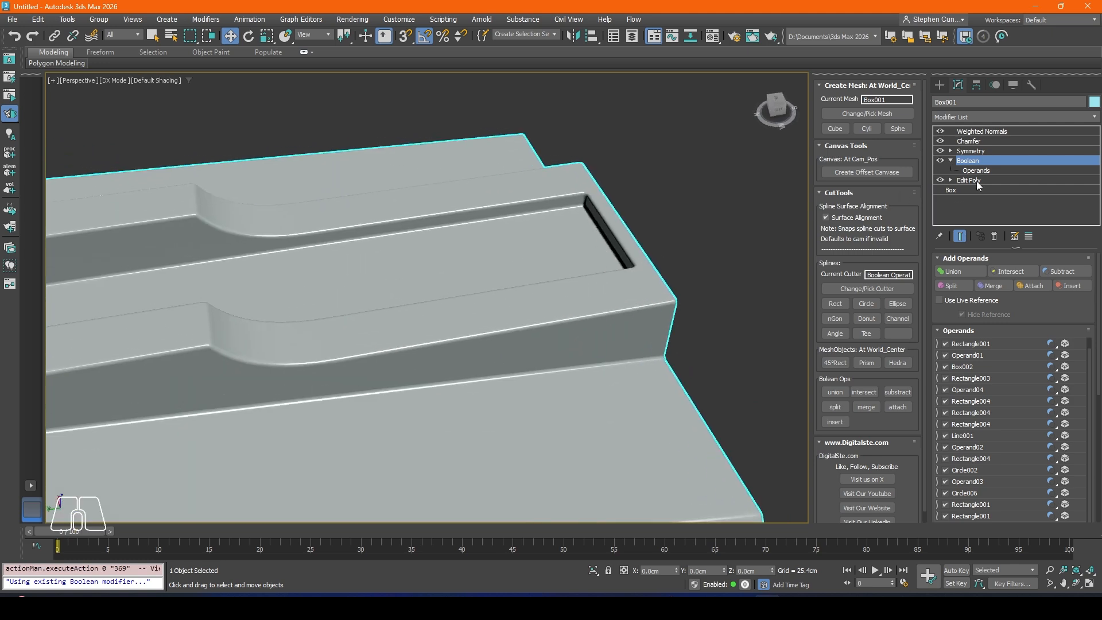
click(977, 170)
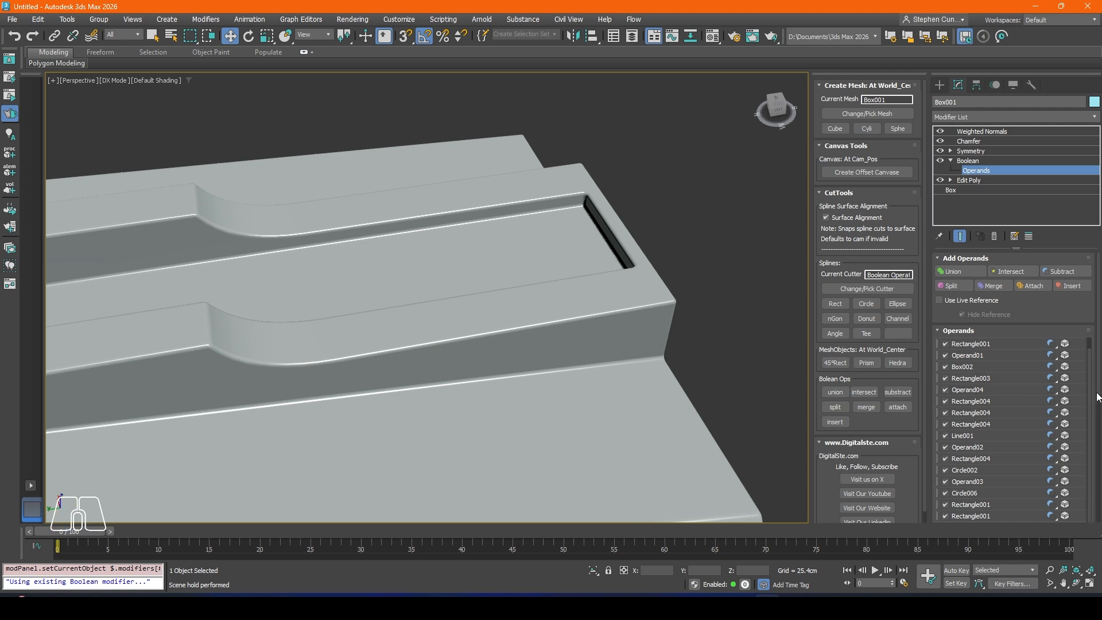
scroll(1011, 353, down, 5)
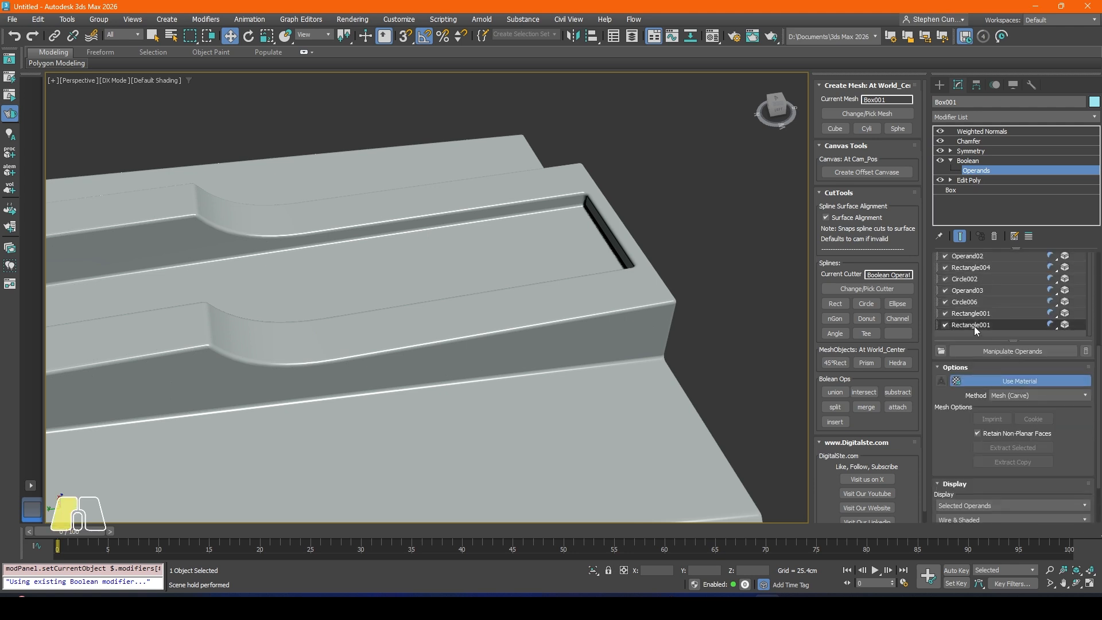
click(971, 325)
key(z)
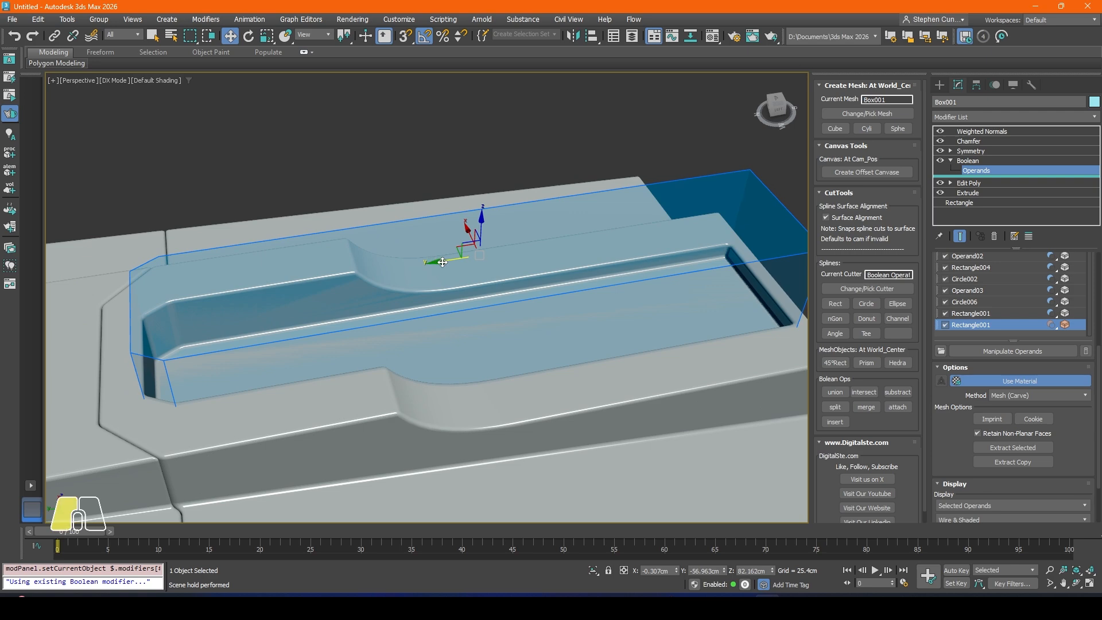
drag(442, 262, 461, 263)
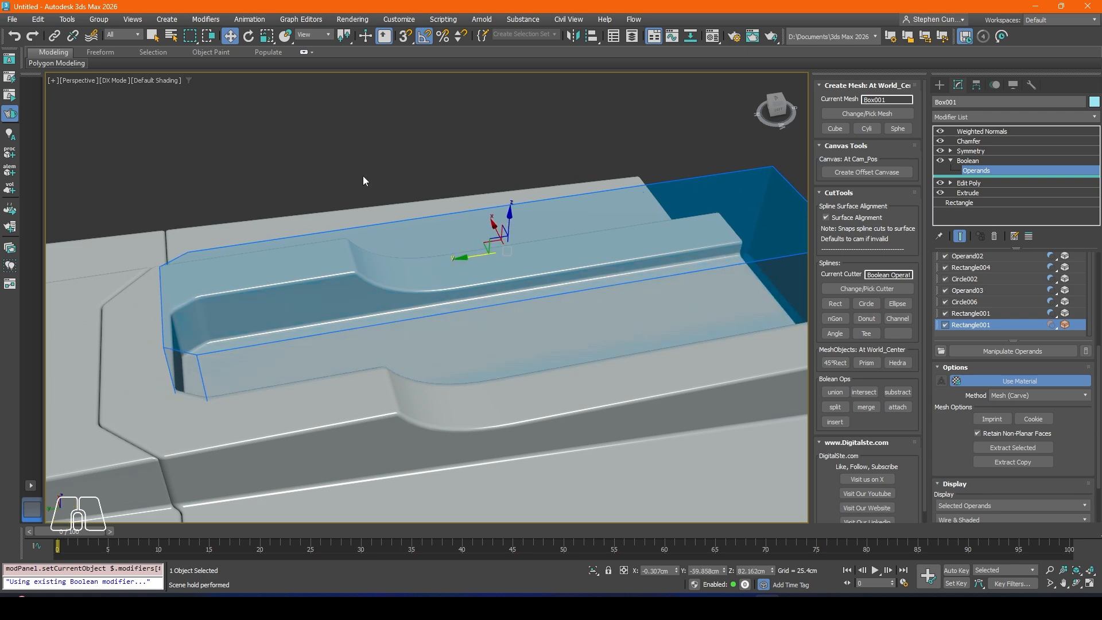
key(ctrl+b)
Step: Examine the body's shaded top surface from several angles, comparing the rear recess with the panel lines and front slots
alt+middle_drag(332, 172, 463, 252)
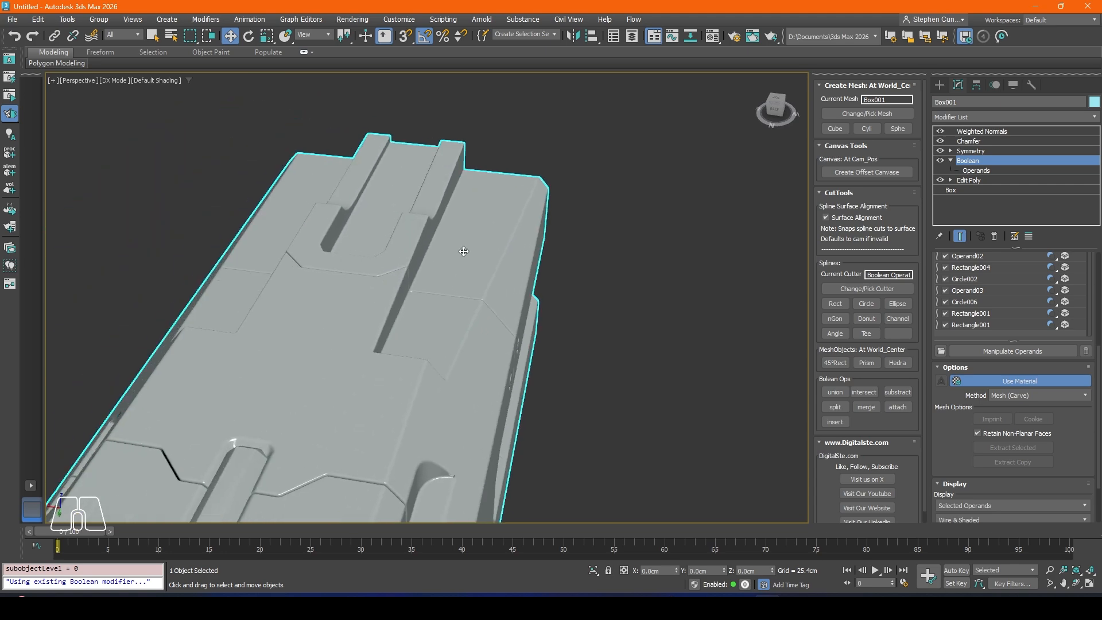
alt+middle_drag(401, 269, 505, 246)
scroll(406, 243, down, 3)
middle_drag(406, 244, 493, 361)
scroll(327, 327, up, 5)
alt+middle_drag(216, 352, 329, 397)
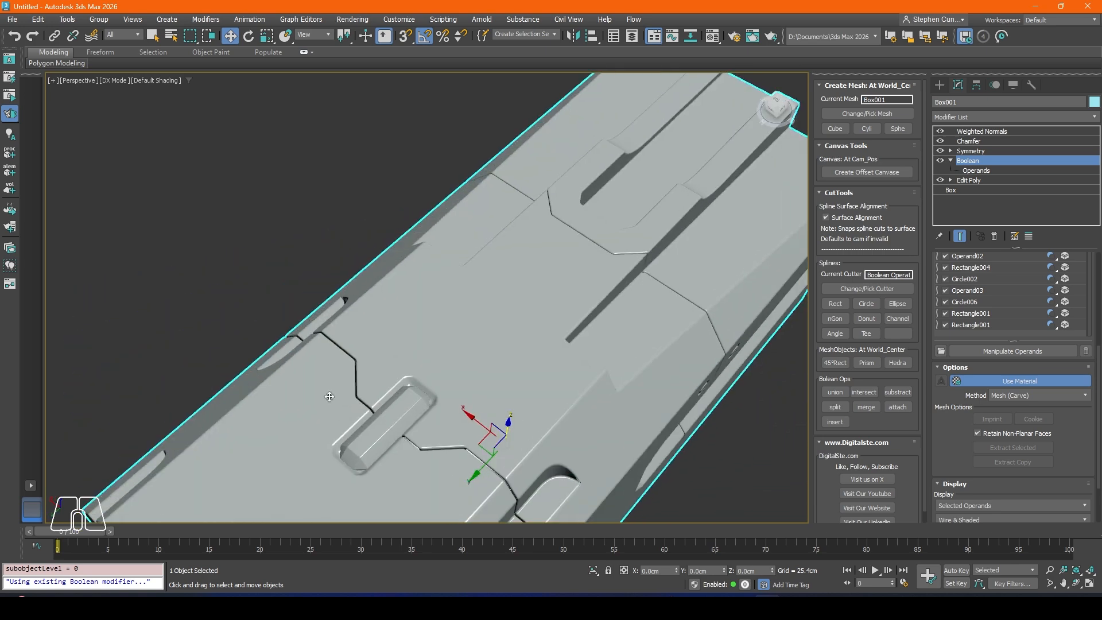
scroll(330, 397, down, 5)
middle_drag(392, 339, 438, 267)
scroll(428, 261, up, 5)
middle_drag(372, 338, 398, 304)
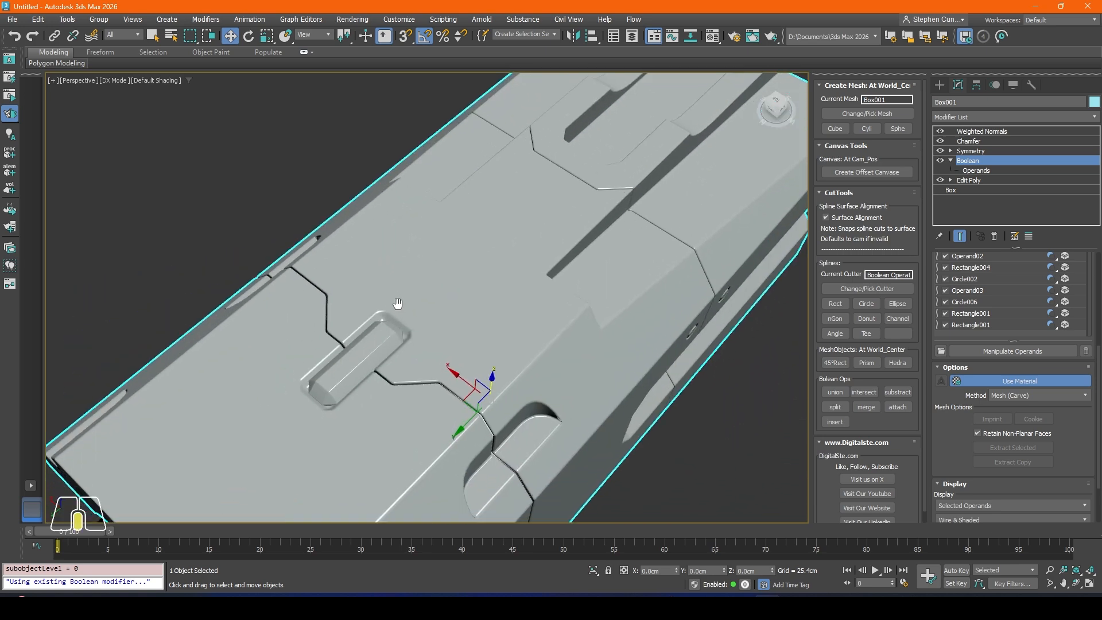
scroll(351, 368, down, 5)
alt+middle_drag(351, 368, 307, 401)
scroll(396, 318, up, 3)
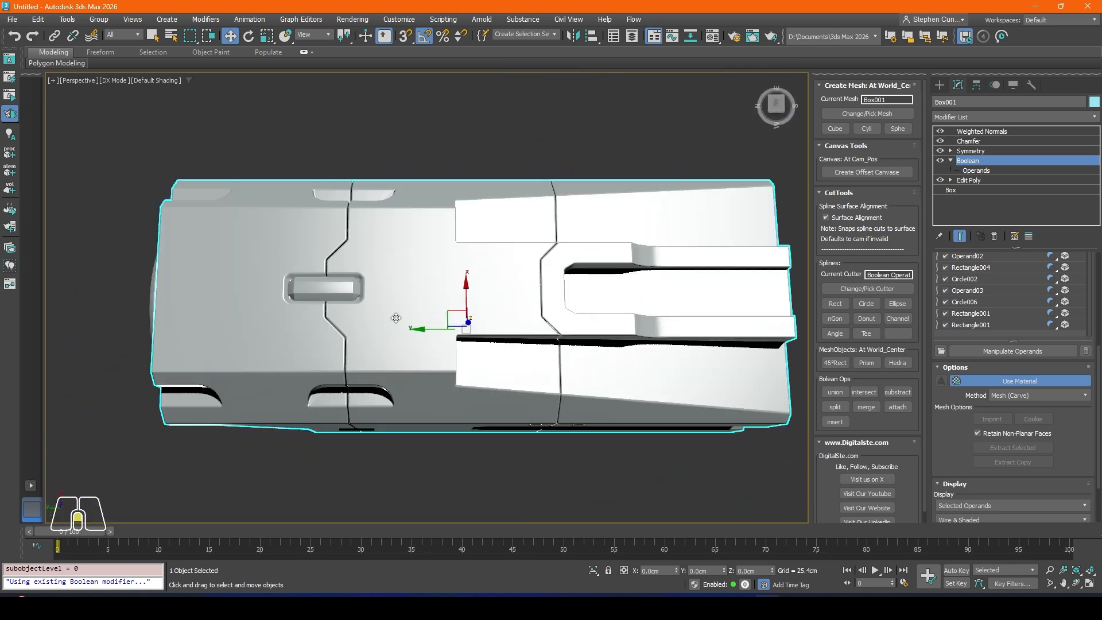
middle_drag(529, 291, 410, 278)
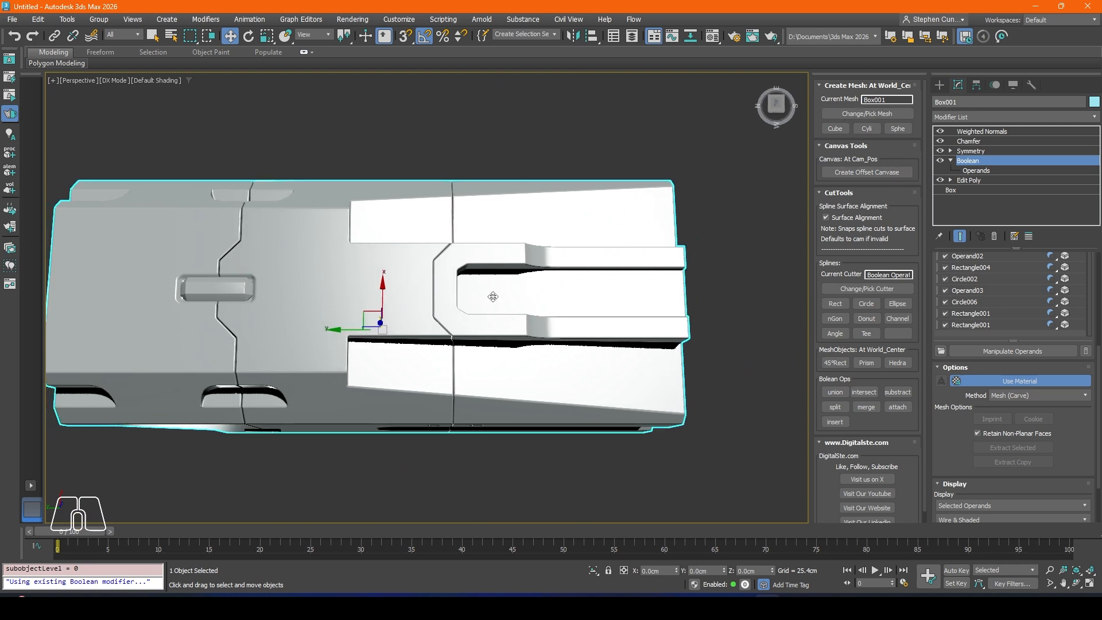
middle_drag(502, 165, 521, 173)
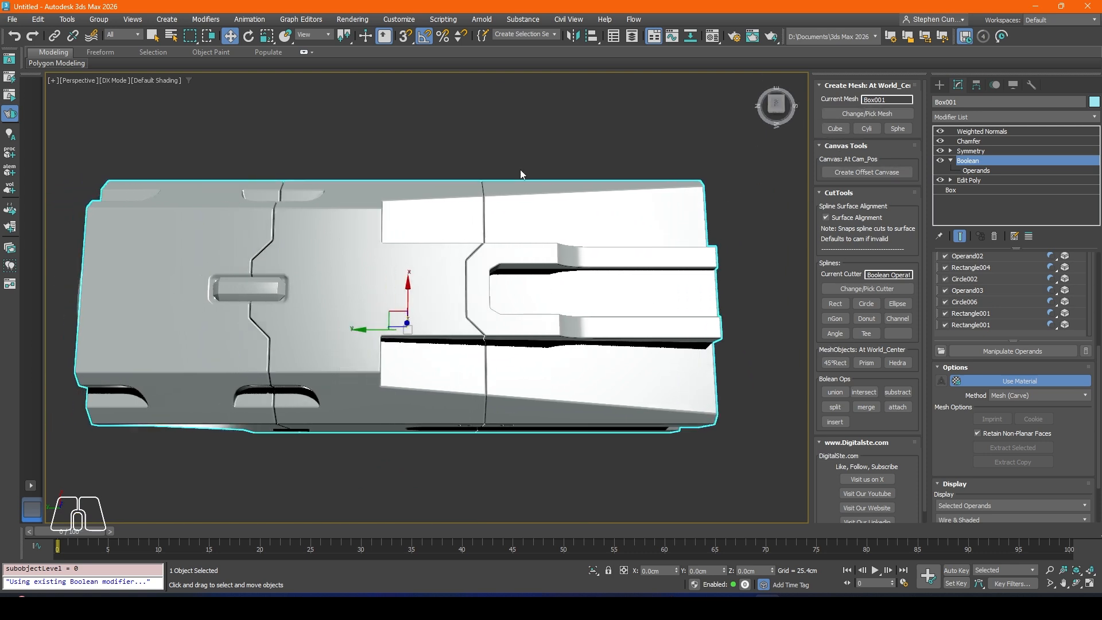
Step: Draw a circle cutter on the body in the top view and align its pivot point to the body's pivot in X, Y and Z
key(t)
scroll(425, 290, up, 5)
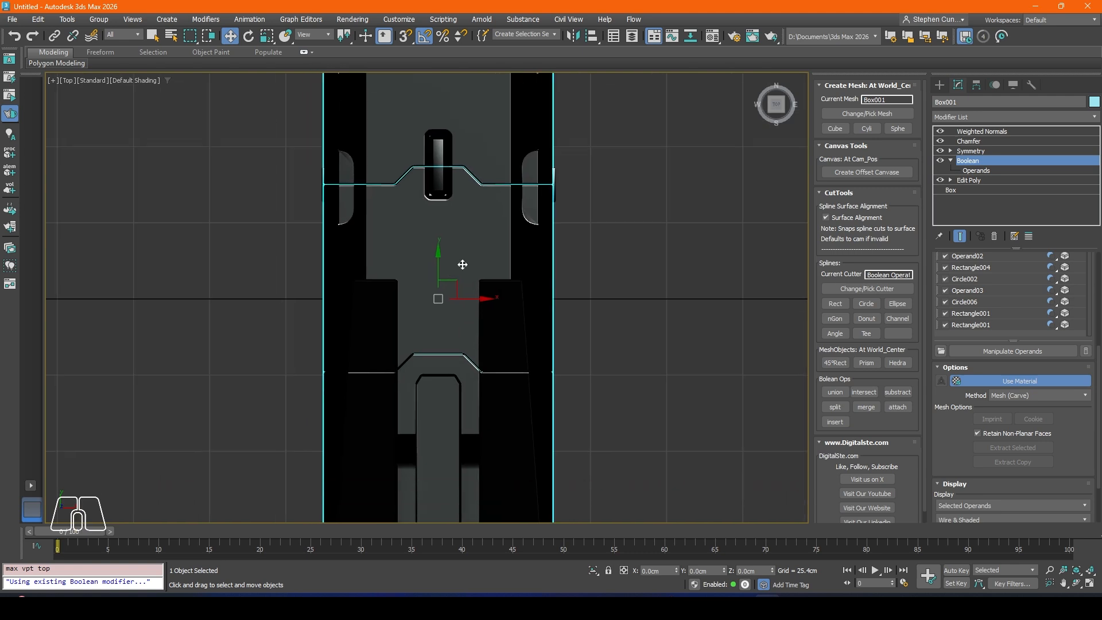
click(871, 306)
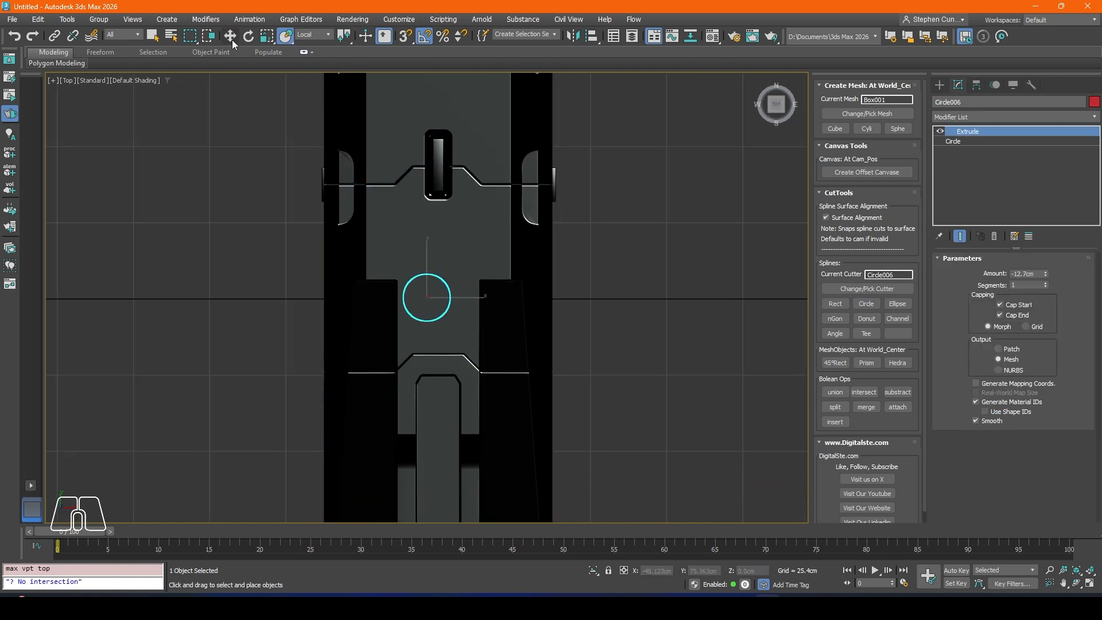
click(591, 32)
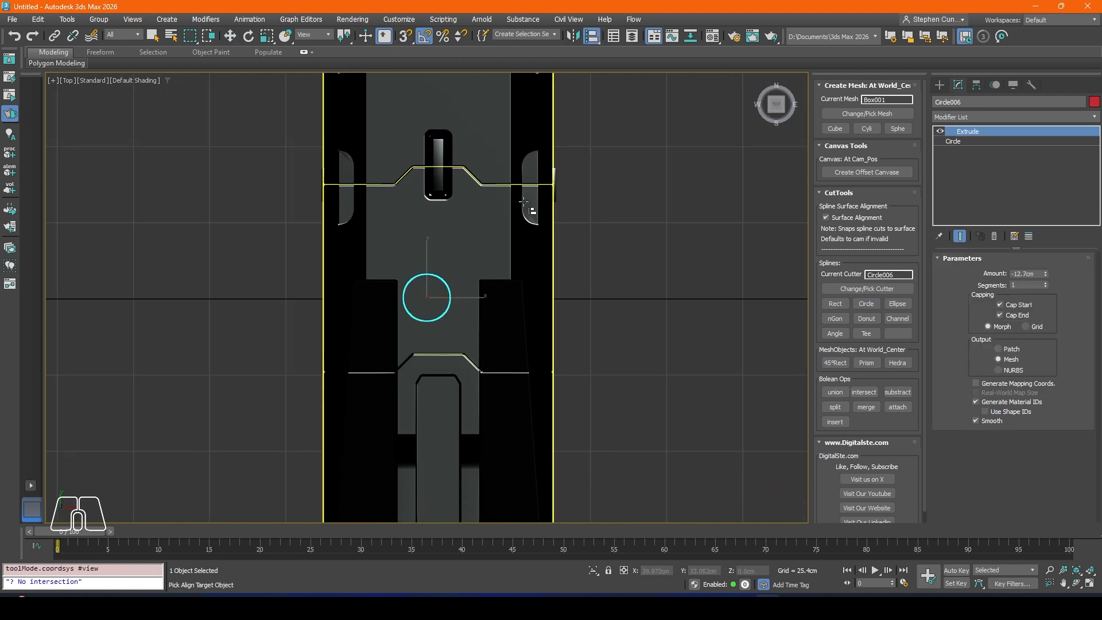
click(490, 203)
click(549, 228)
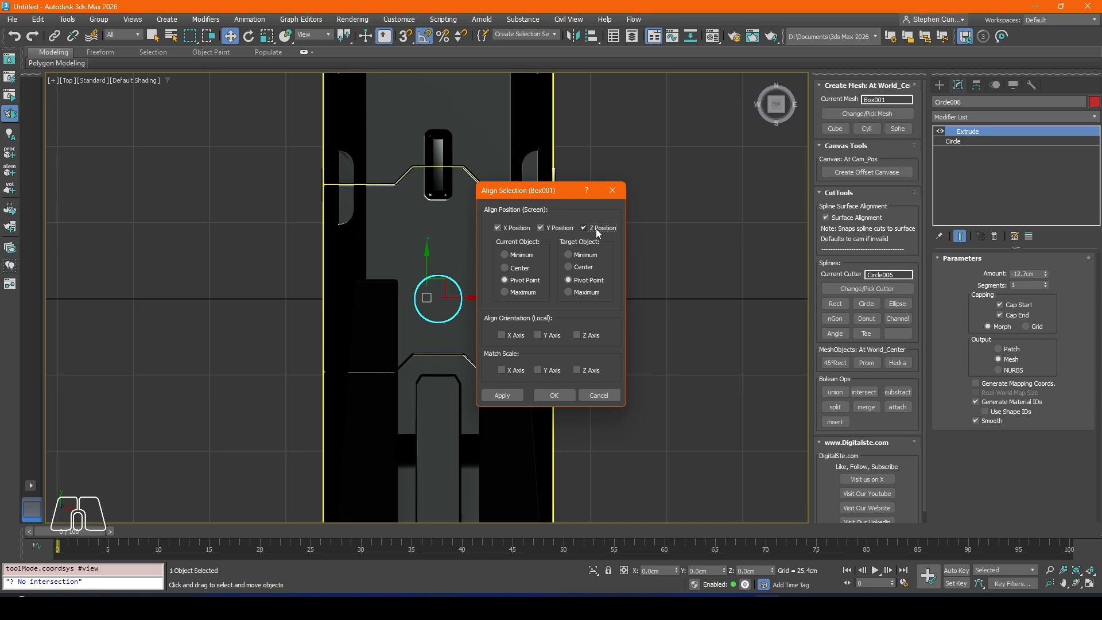
click(550, 393)
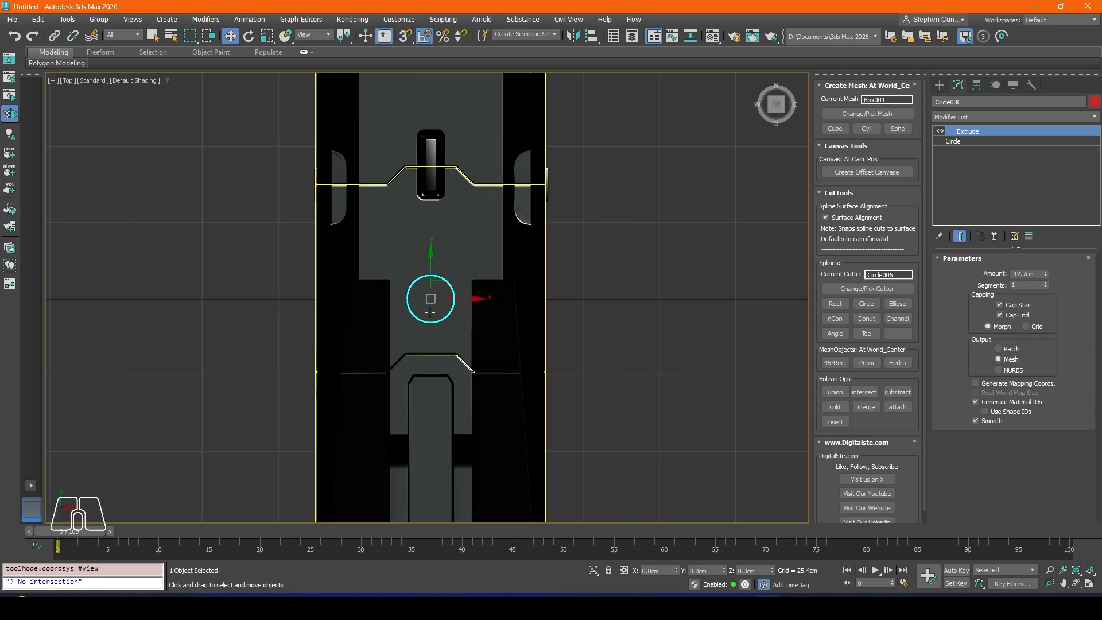
Step: Raise the cylindrical cutter to the body's top at Z about 83 cm and shift it along Y to about 18.2 cm
key(p)
alt+middle_drag(426, 317, 405, 287)
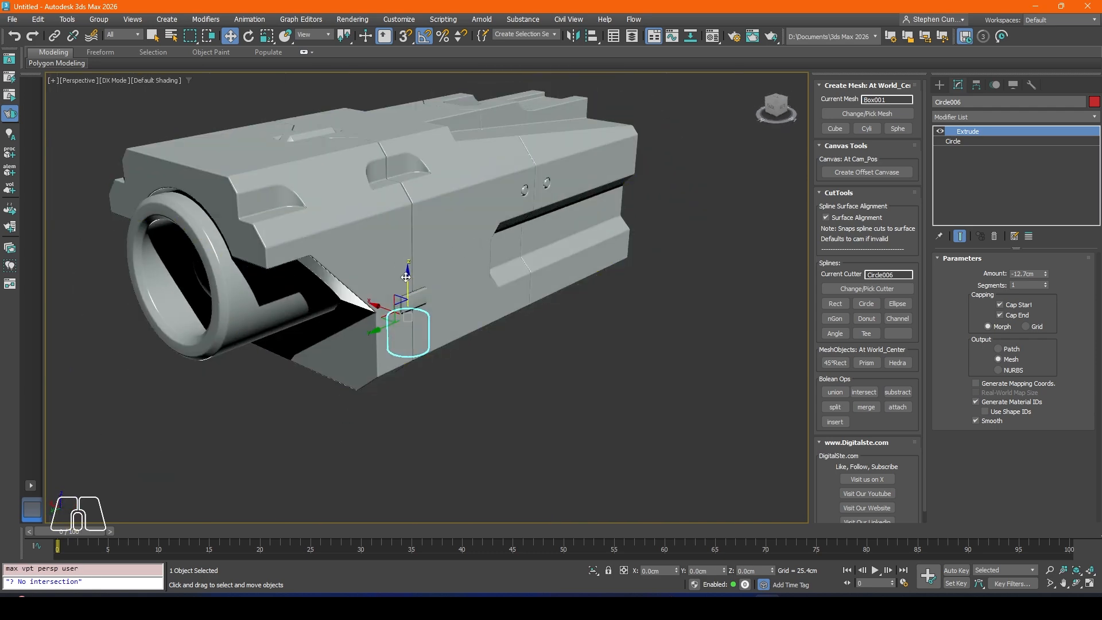
drag(405, 277, 415, 71)
alt+middle_drag(415, 71, 387, 208)
drag(410, 178, 298, 218)
scroll(374, 199, up, 3)
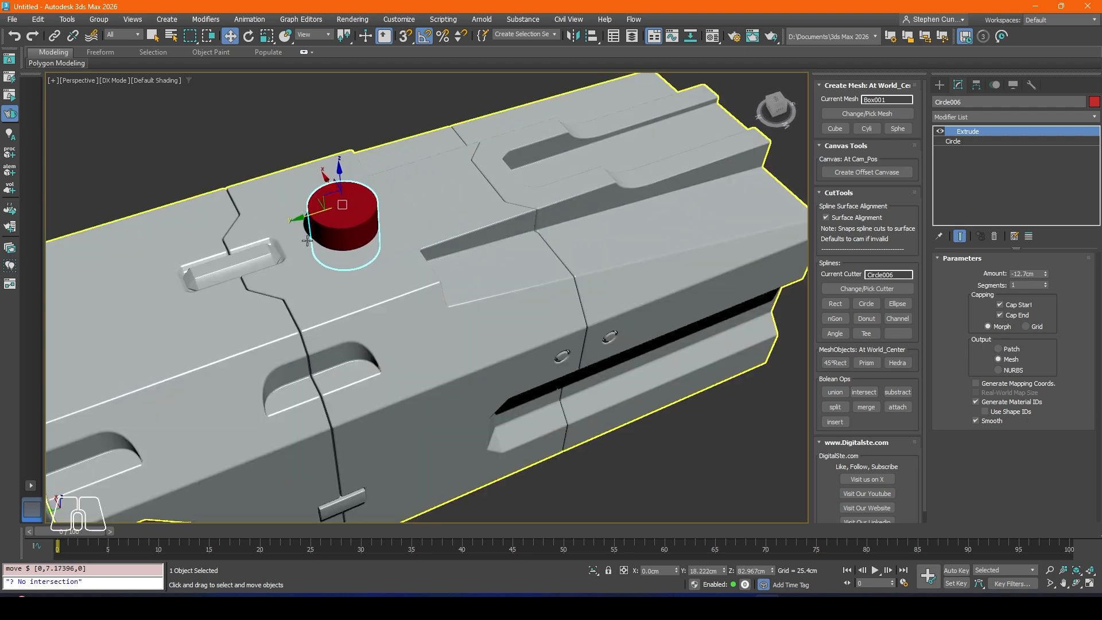
Step: Add a Taper modifier to the cylindrical cutter with an amount of -0.7
alt+middle_drag(300, 216, 342, 209)
click(944, 117)
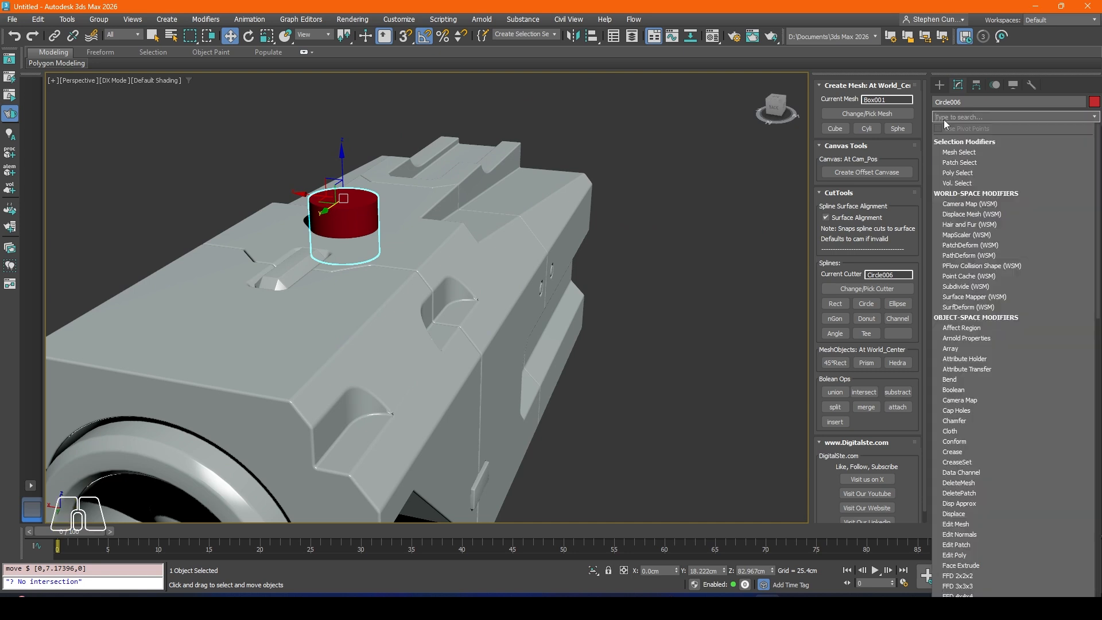
text(t)
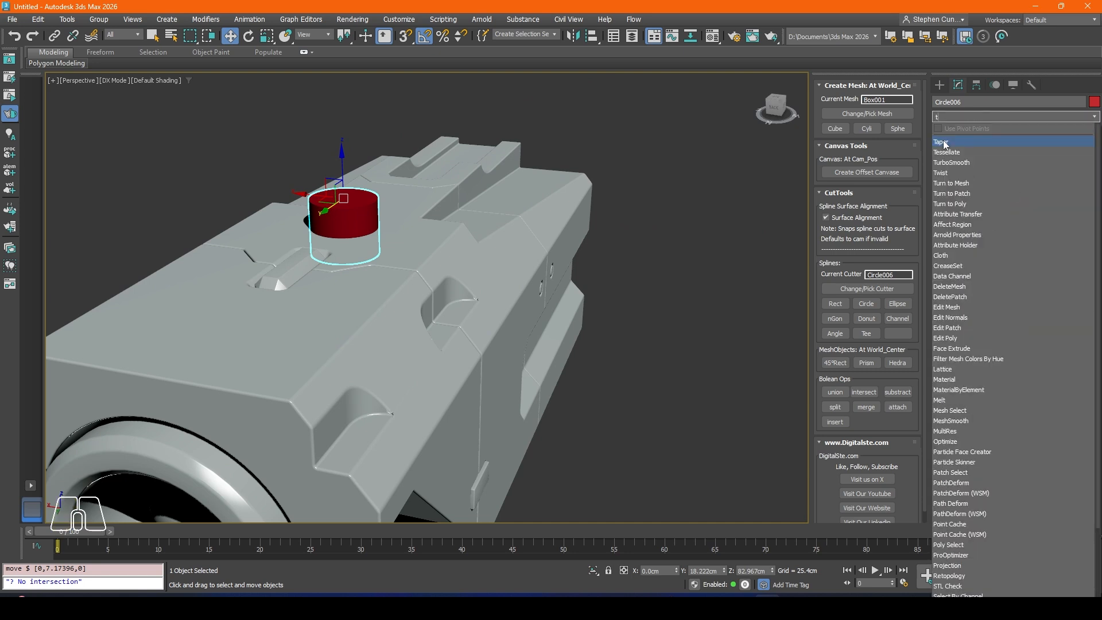
key(Return)
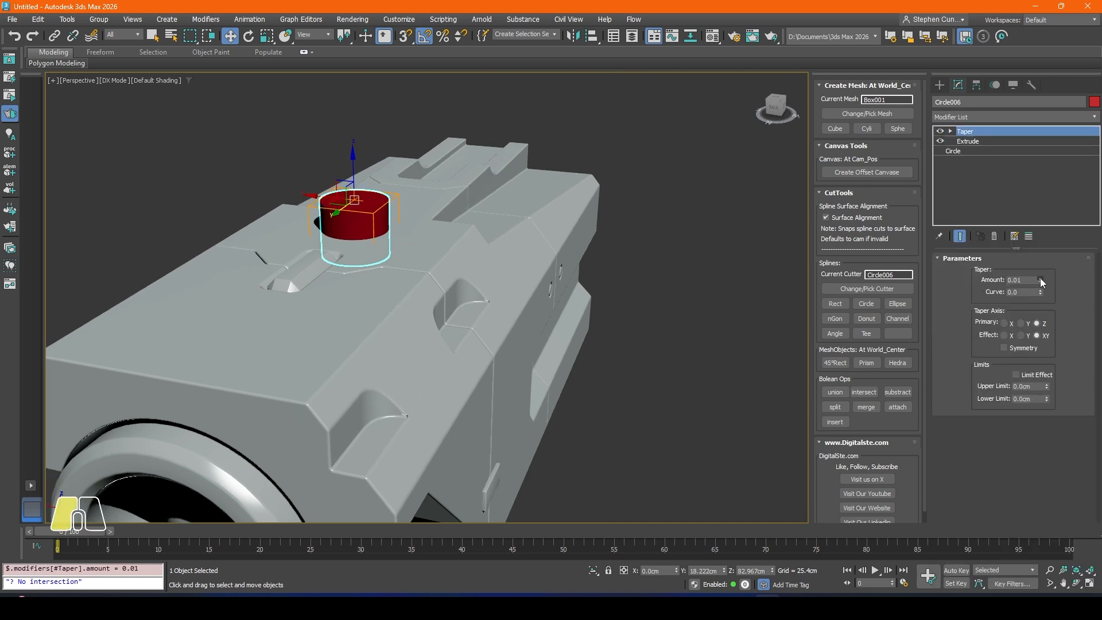
drag(1040, 277, 1055, 319)
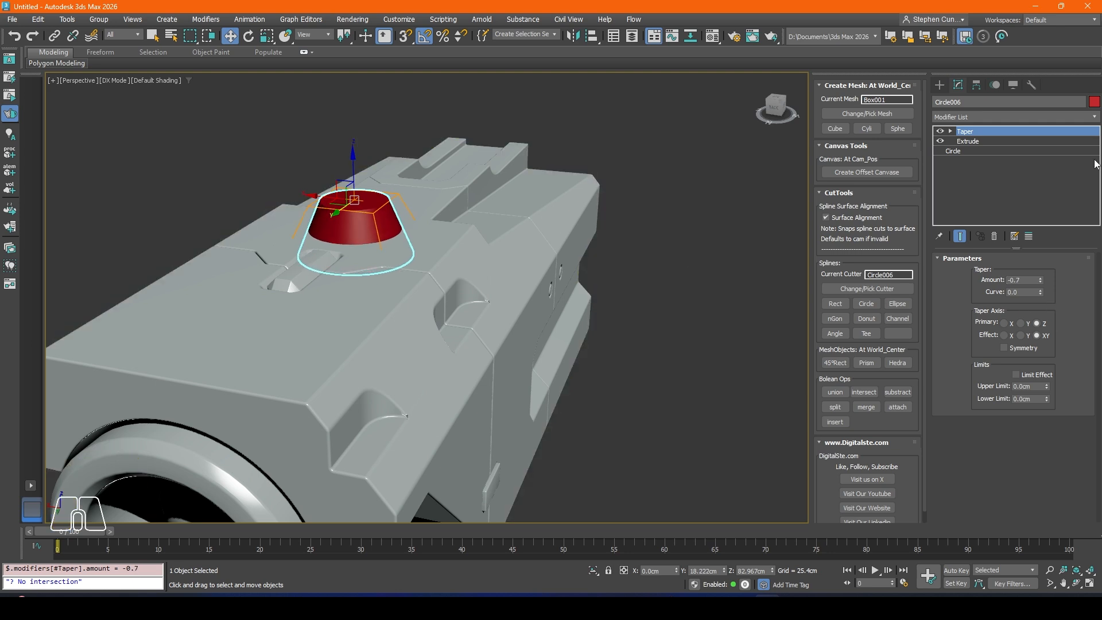
Step: Set the cutter's extrusion amount to -3.81 cm and sink it into the top surface at Z about 79.06 cm
click(983, 141)
drag(1047, 279, 1045, 273)
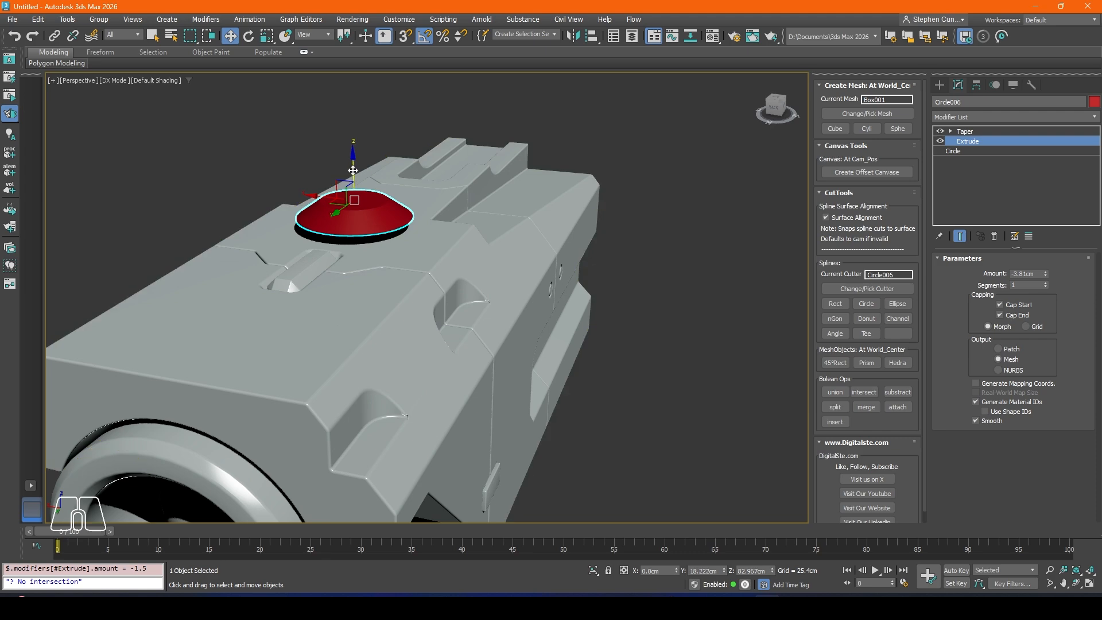
drag(352, 170, 352, 190)
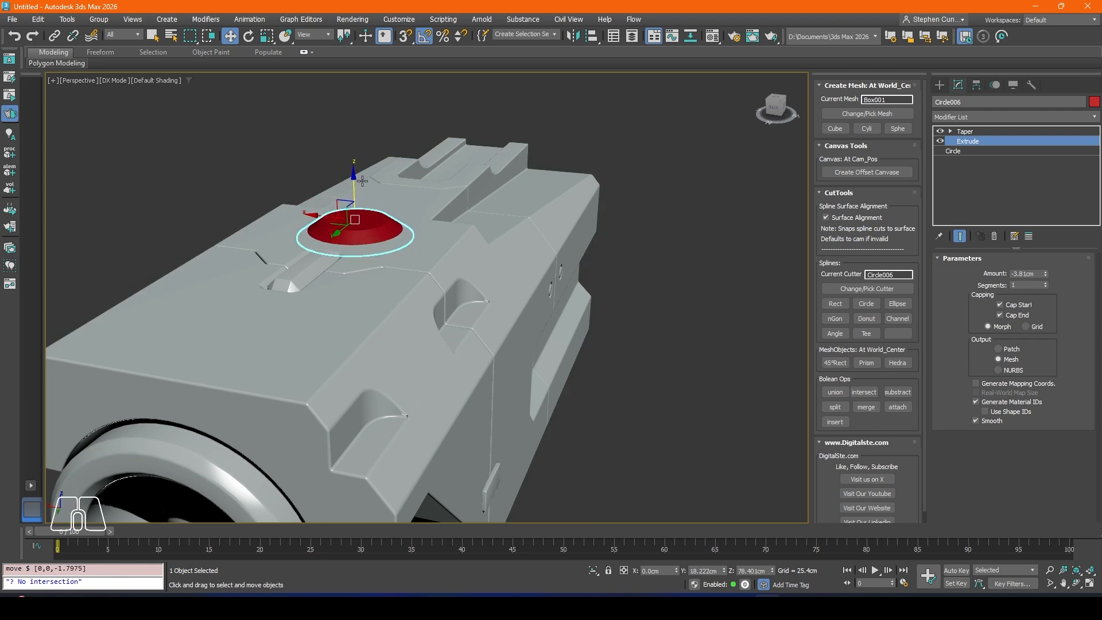
alt+middle_drag(352, 189, 396, 209)
scroll(351, 257, up, 6)
drag(358, 185, 358, 180)
Step: Show edged faces and shift the tapered disc along Y to about 17.25 cm
middle_drag(371, 217, 485, 202)
click(965, 132)
key(F4)
mouse_move(416, 235)
alt+middle_down()
mouse_move(456, 266)
mouse_move(453, 239)
mouse_move(438, 241)
mouse_move(437, 230)
alt+middle_up()
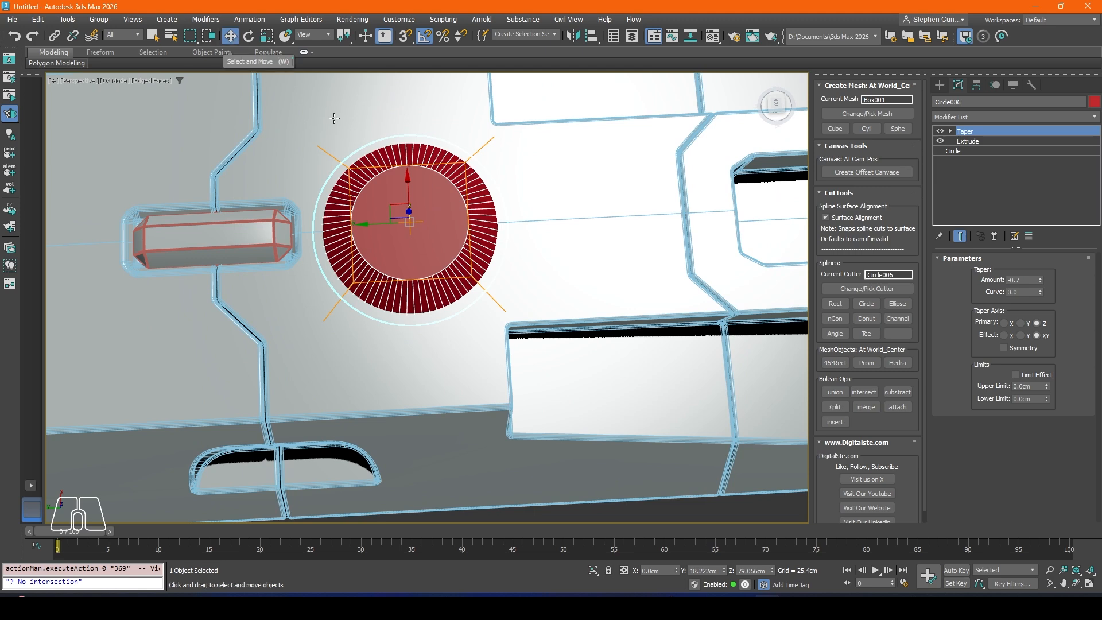
drag(384, 223, 392, 227)
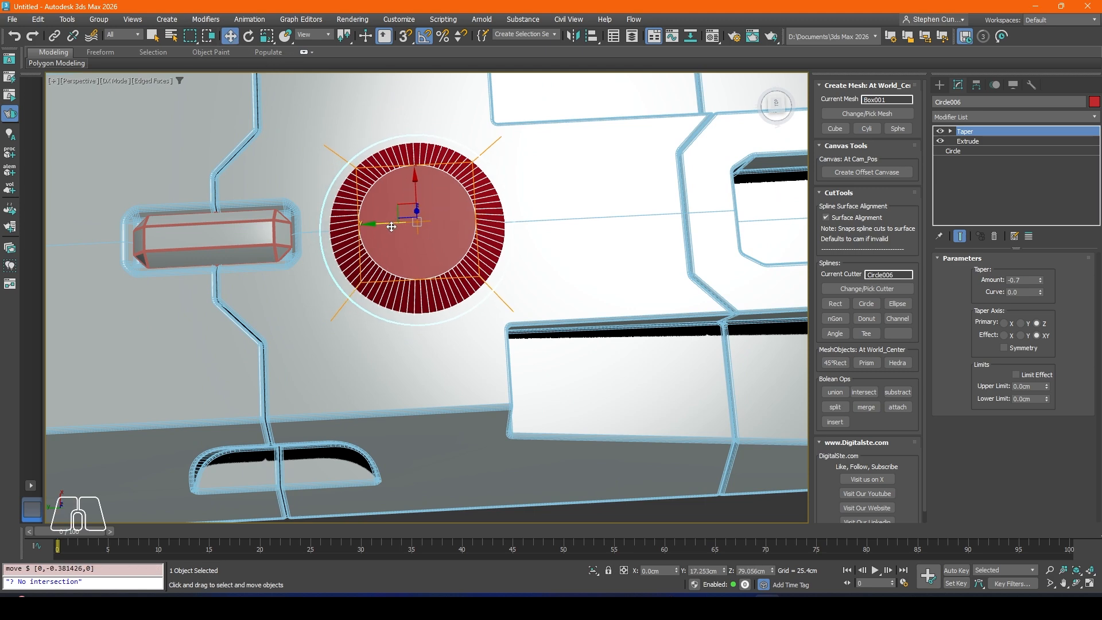
alt+middle_drag(391, 227, 431, 217)
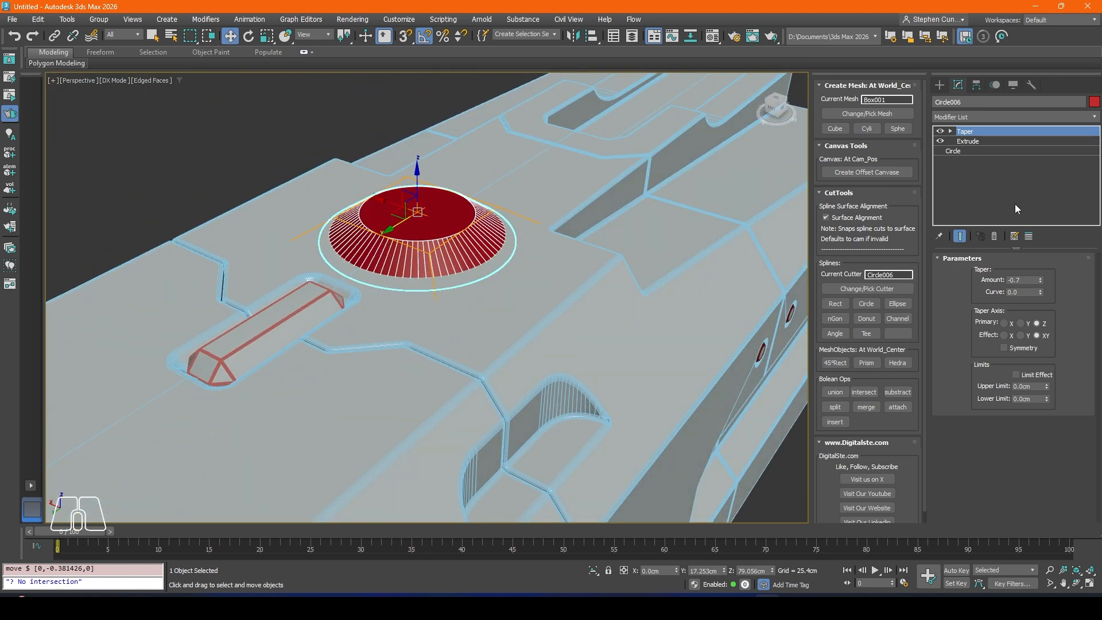
Step: Set the disc's taper amount to -0.56 and move it along Y to about 18.12 cm
click(970, 141)
click(970, 132)
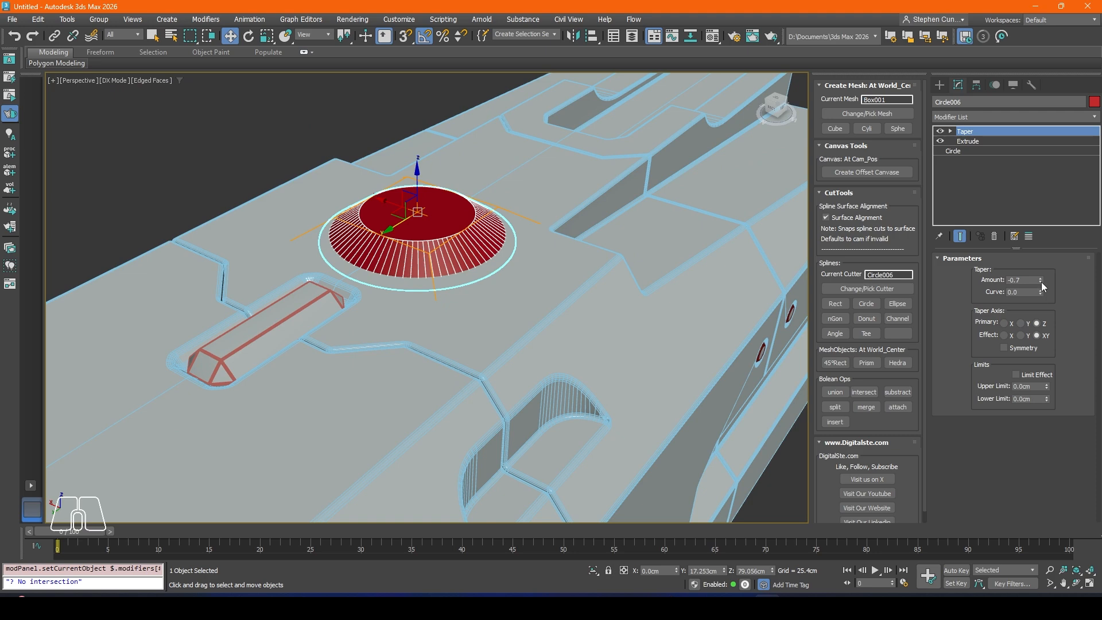
click(1041, 281)
click(1041, 281)
click(1041, 280)
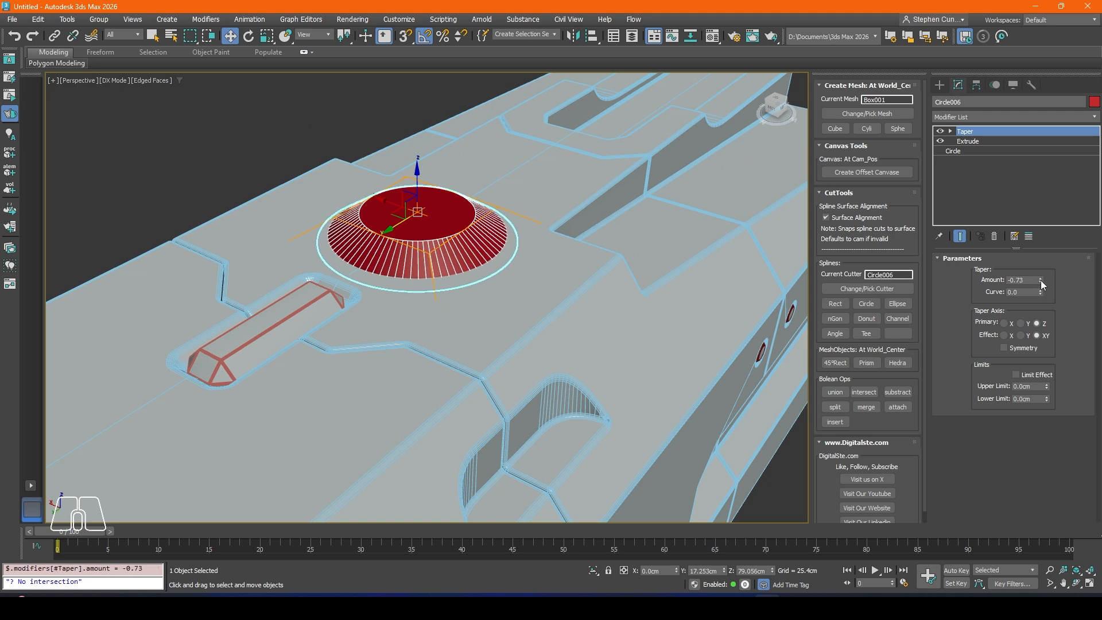
click(1041, 280)
drag(1042, 280, 1042, 270)
alt+middle_drag(445, 224, 396, 248)
drag(380, 230, 374, 231)
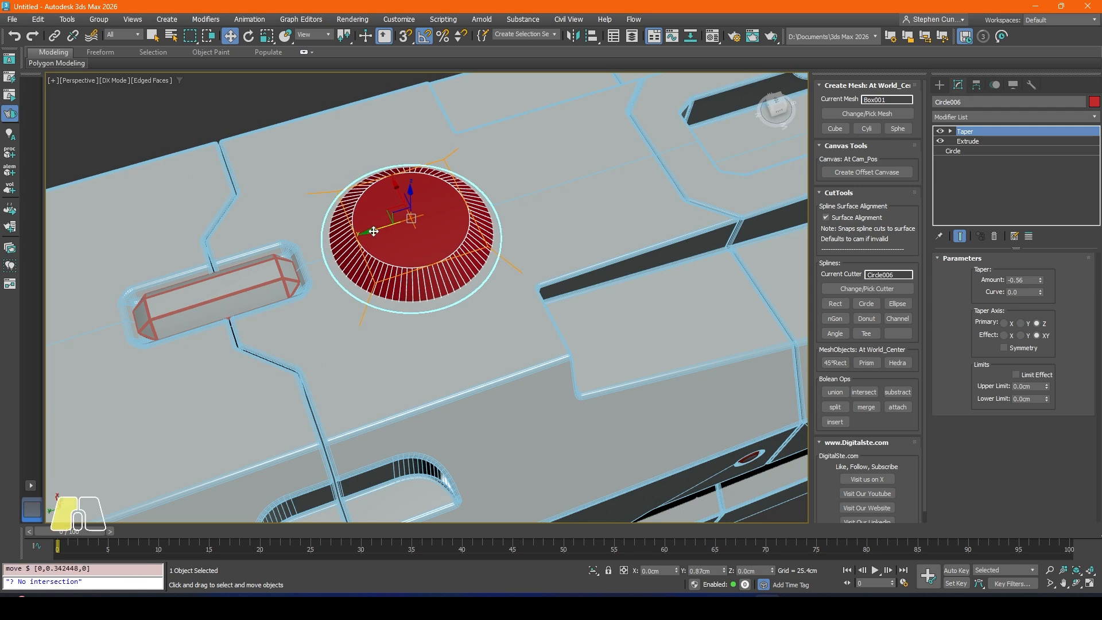
Step: Add an Edit Poly modifier above the Taper on the disc and switch to polygon-level editing
click(965, 119)
text(ed)
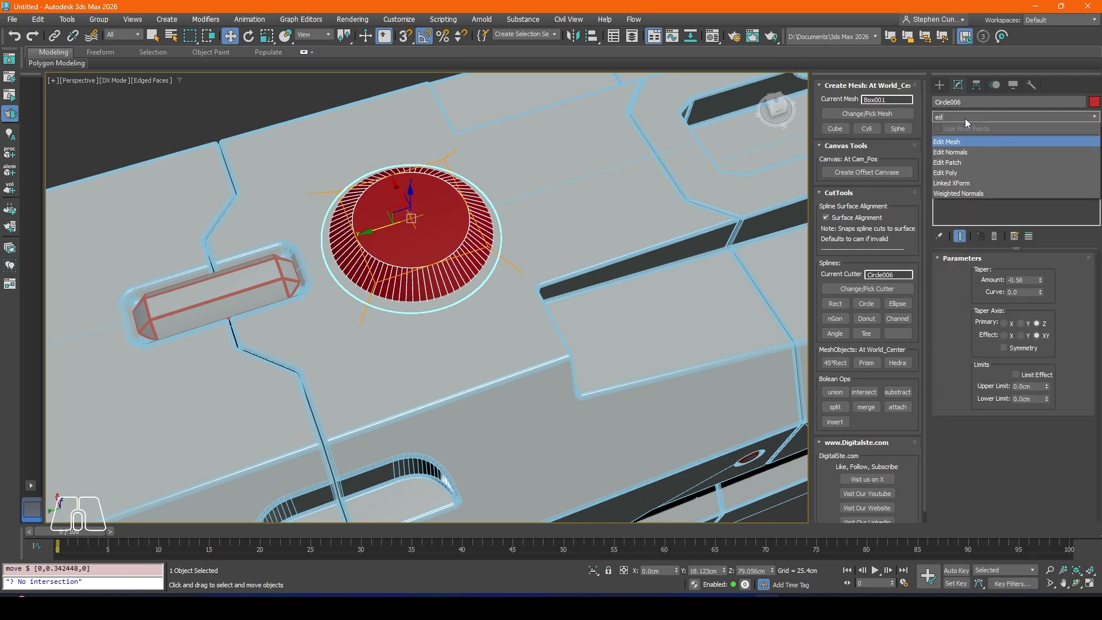
click(949, 176)
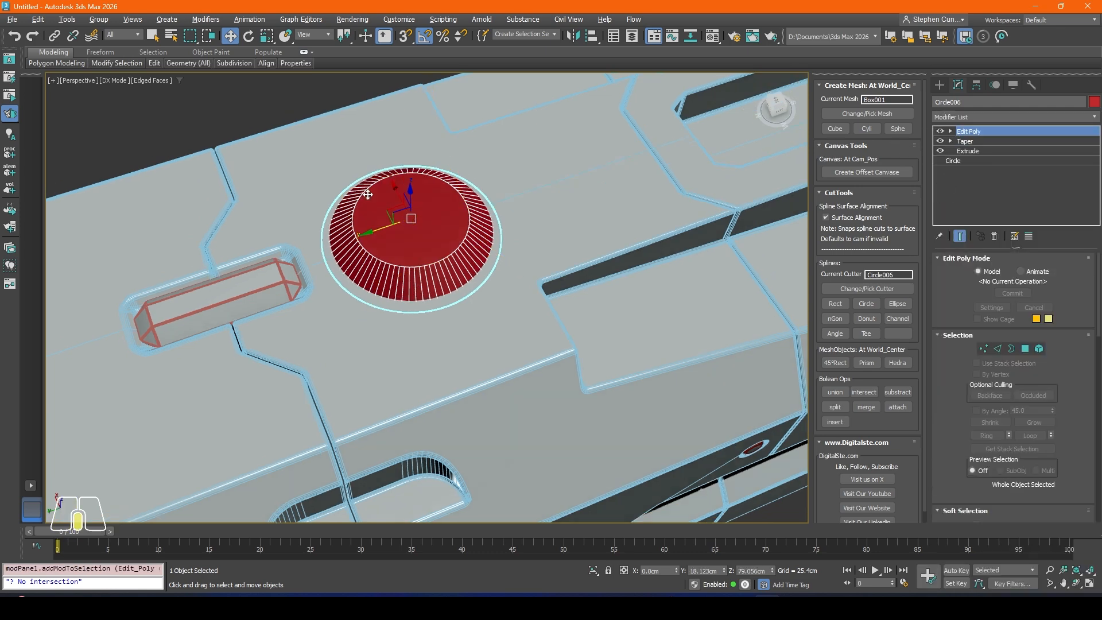
scroll(428, 206, up, 3)
click(1026, 348)
Step: Inset the disc's top polygon by scaling a copy inward and extrude it down to Z about 76.08 cm as a round recess
click(362, 231)
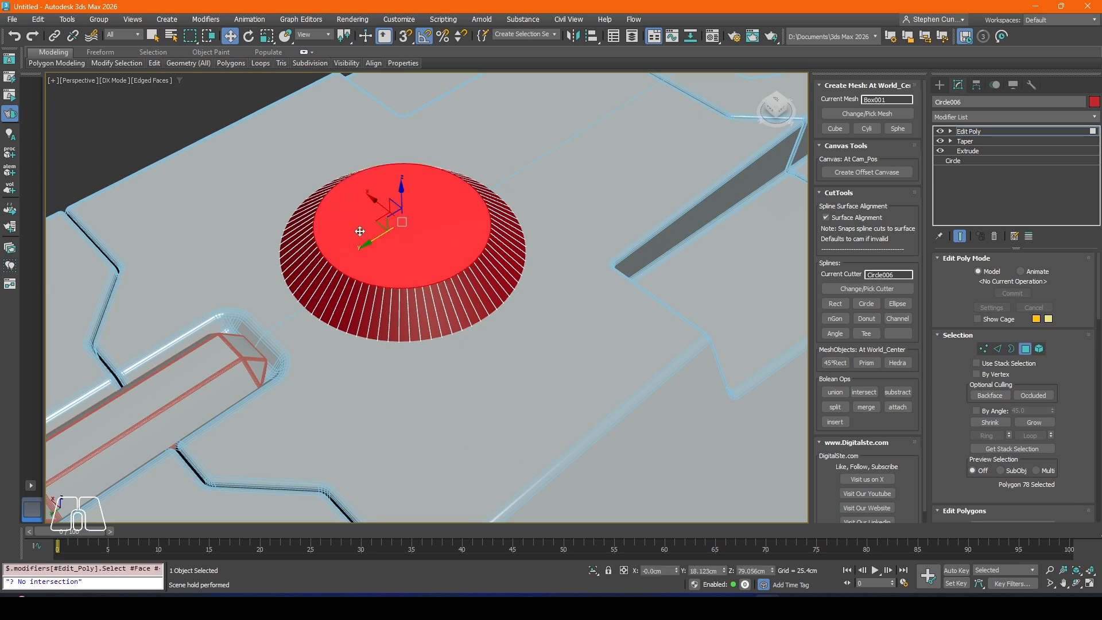
alt+middle_drag(362, 232, 371, 224)
click(267, 35)
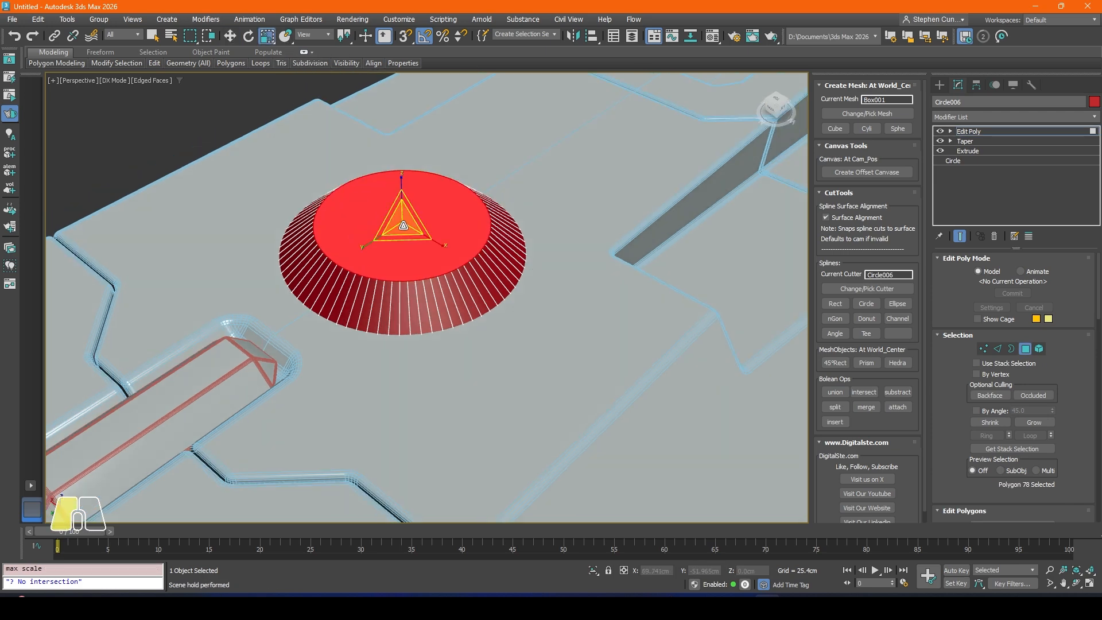
drag(401, 225, 392, 248)
click(230, 36)
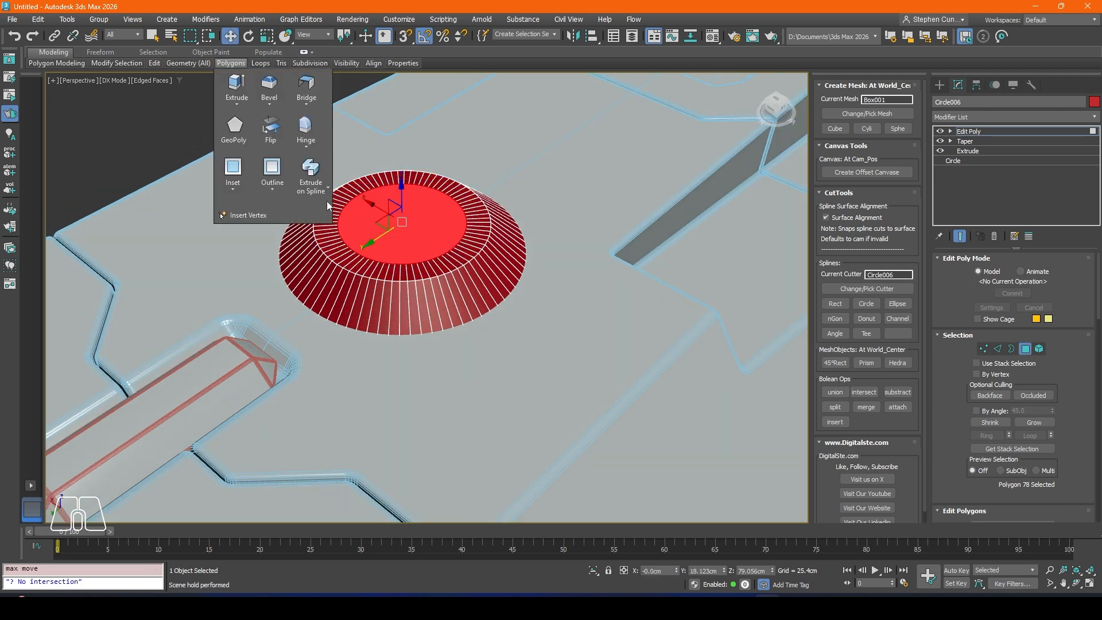
alt+middle_drag(329, 204, 371, 189)
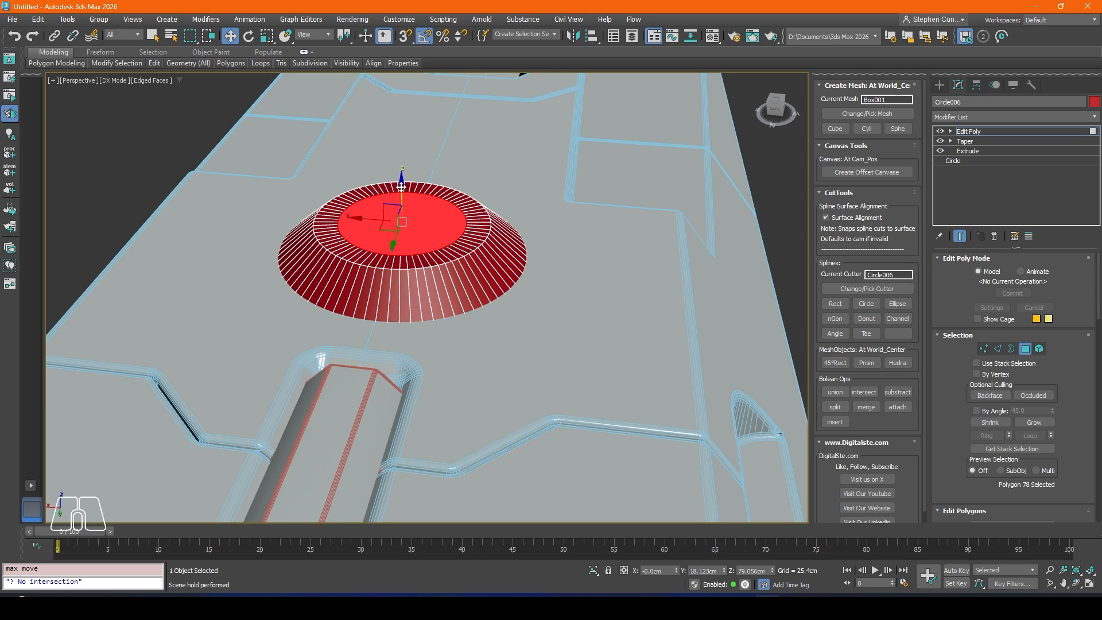
drag(401, 187, 404, 207)
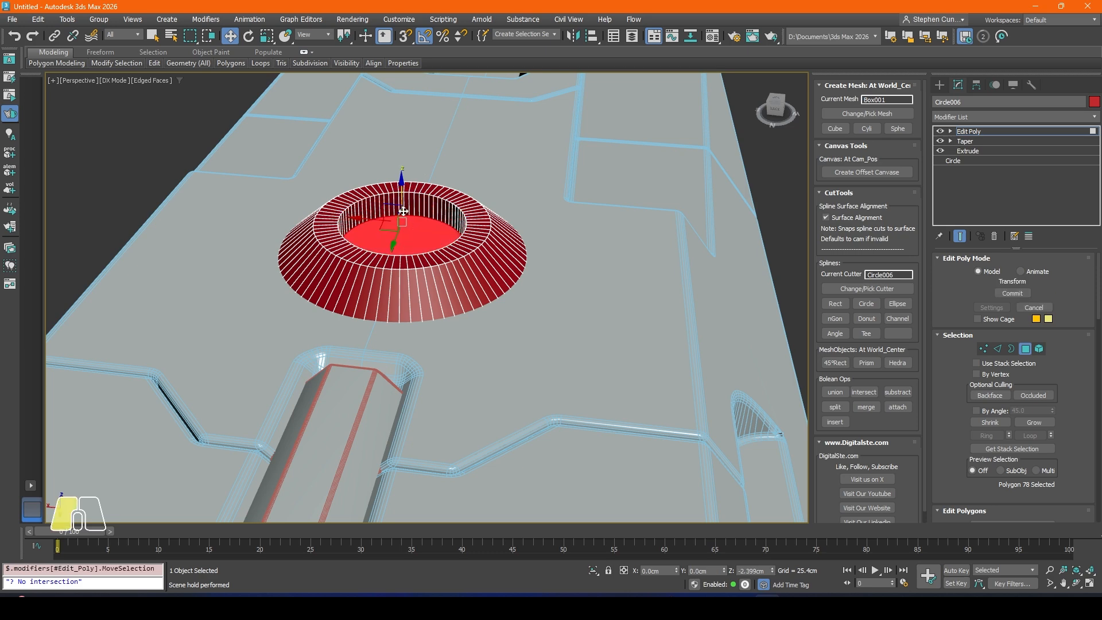
key(Delete)
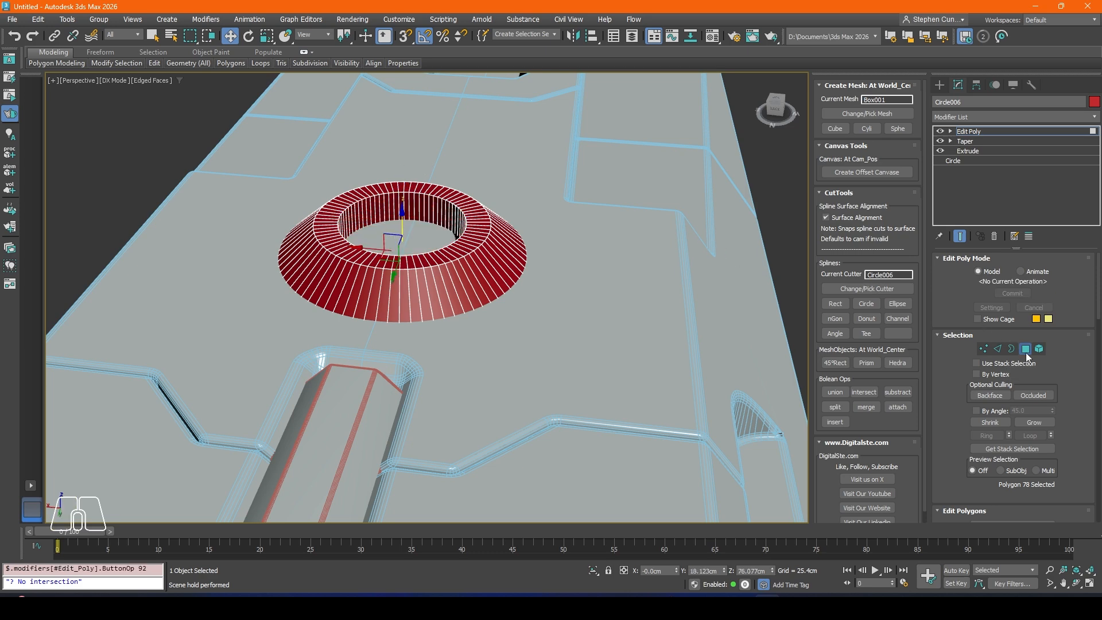
Step: Leave polygon editing and raise the whole disc to Z about 85.87 cm, clear of the body's top surface
click(1026, 353)
alt+drag(499, 249, 456, 224)
drag(405, 196, 404, 183)
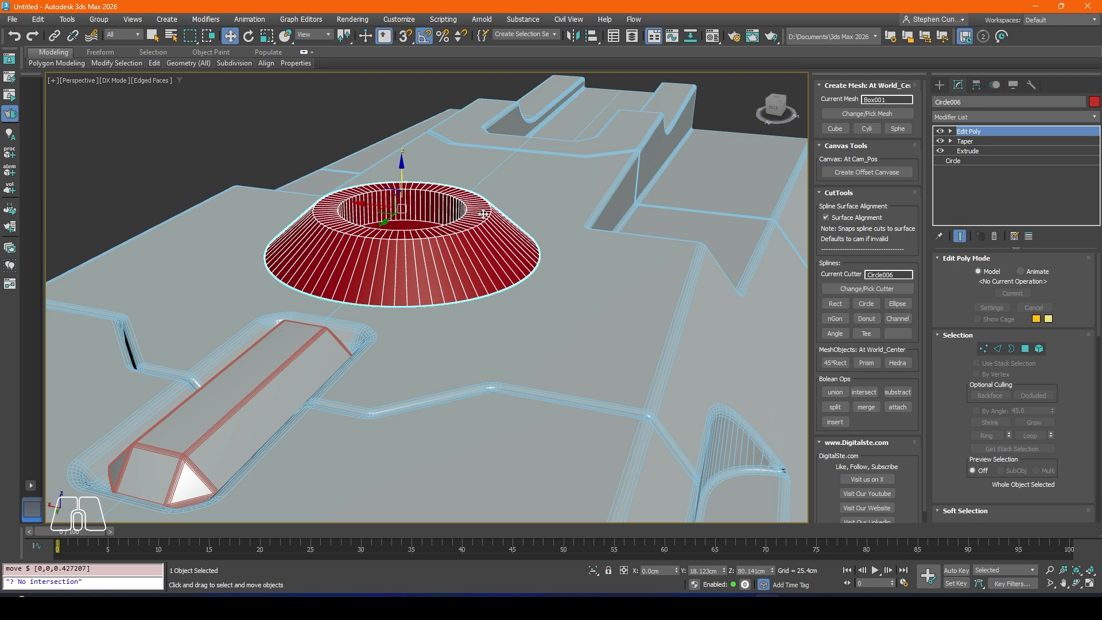
alt+middle_drag(489, 212, 477, 206)
click(968, 152)
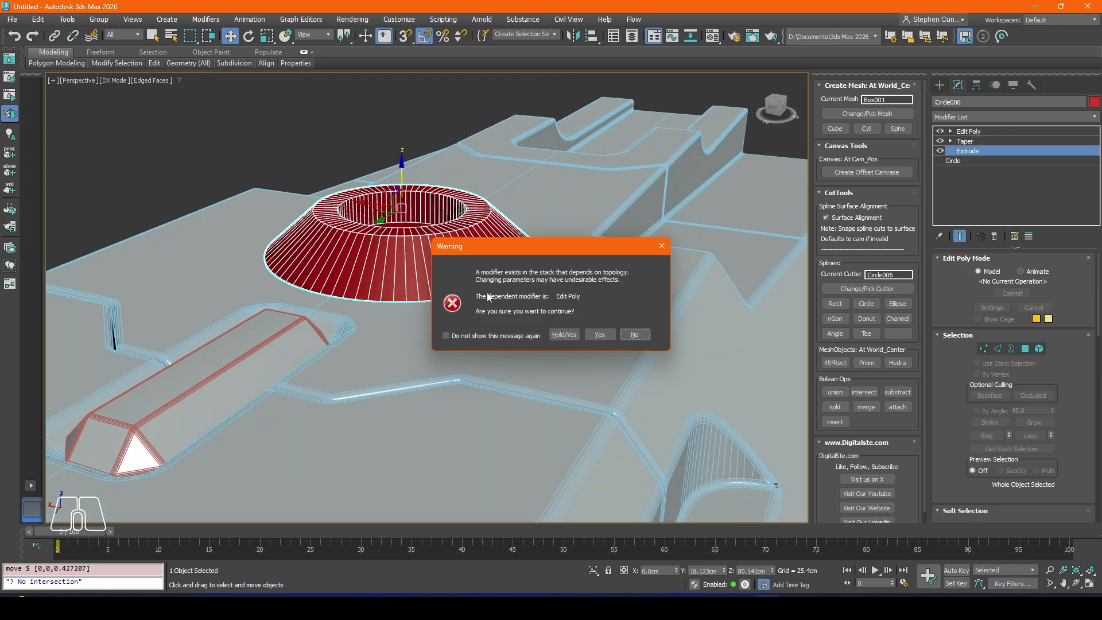
click(632, 334)
alt+middle_drag(516, 276, 472, 237)
drag(403, 167, 402, 95)
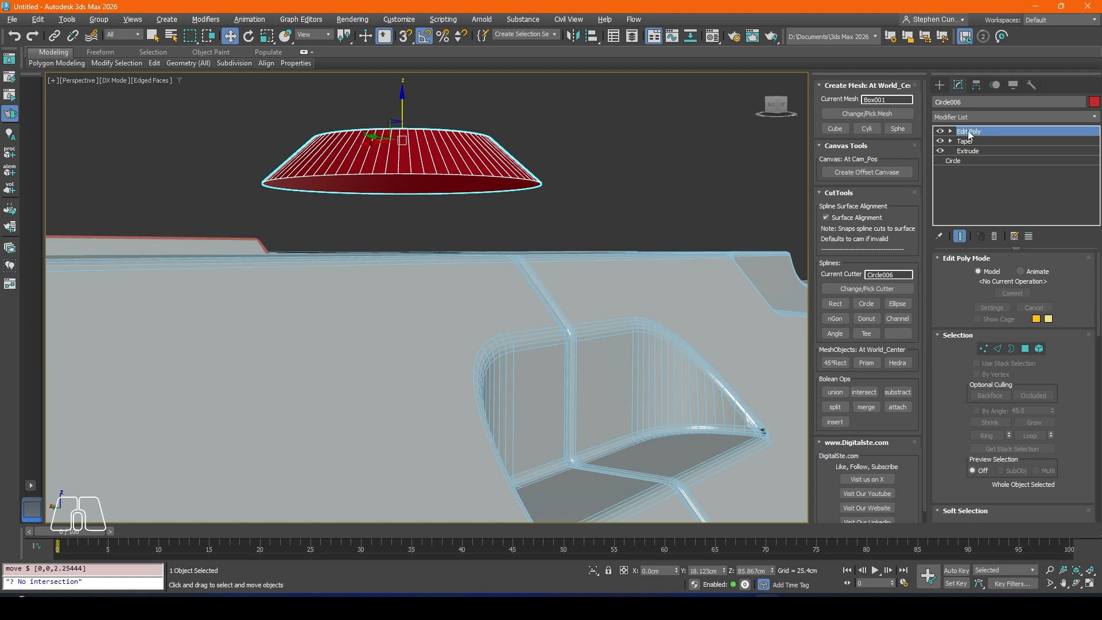
Step: Extrude the disc's underside polygon straight down to Z about 79.38 cm to thicken its base
click(1025, 348)
click(442, 191)
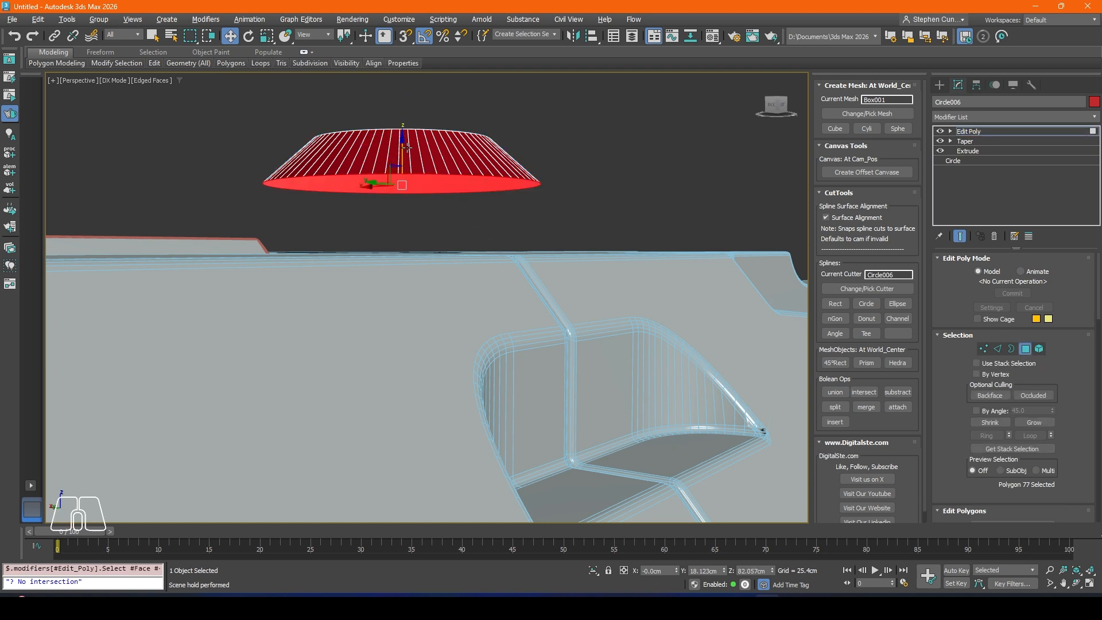
drag(403, 162, 403, 194)
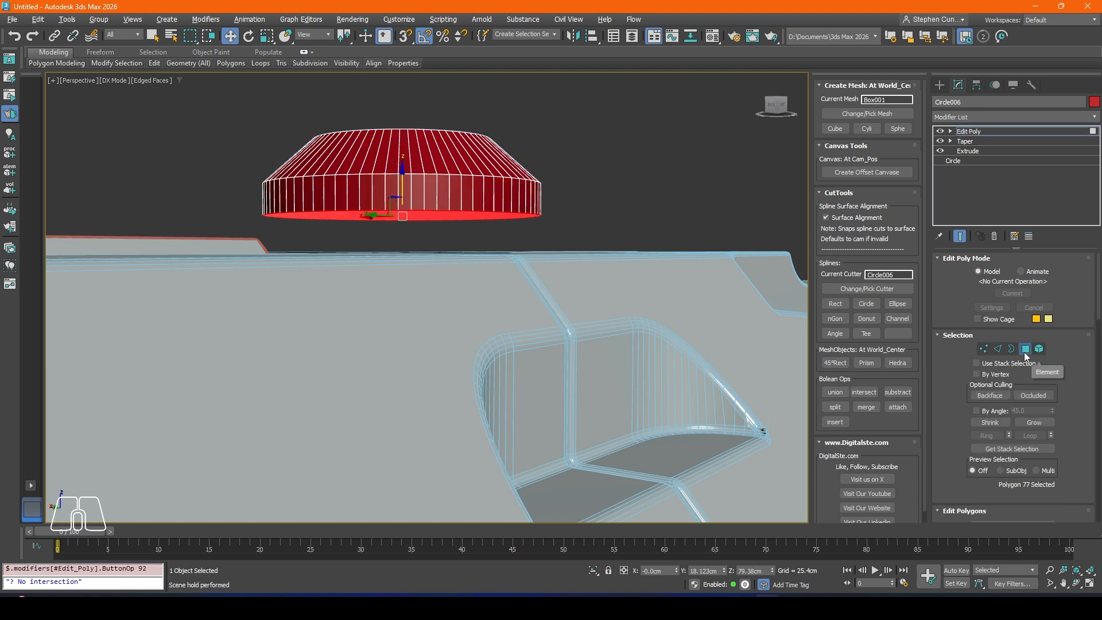
click(1025, 349)
Step: Lower the thickened disc back down so its base sinks into the body's top surface
alt+middle_drag(531, 202, 529, 221)
drag(399, 117, 401, 208)
alt+middle_drag(401, 208, 385, 232)
Step: Select the polygon at the floor of the disc's recess and raise it about 0.7 cm
click(1025, 349)
click(312, 238)
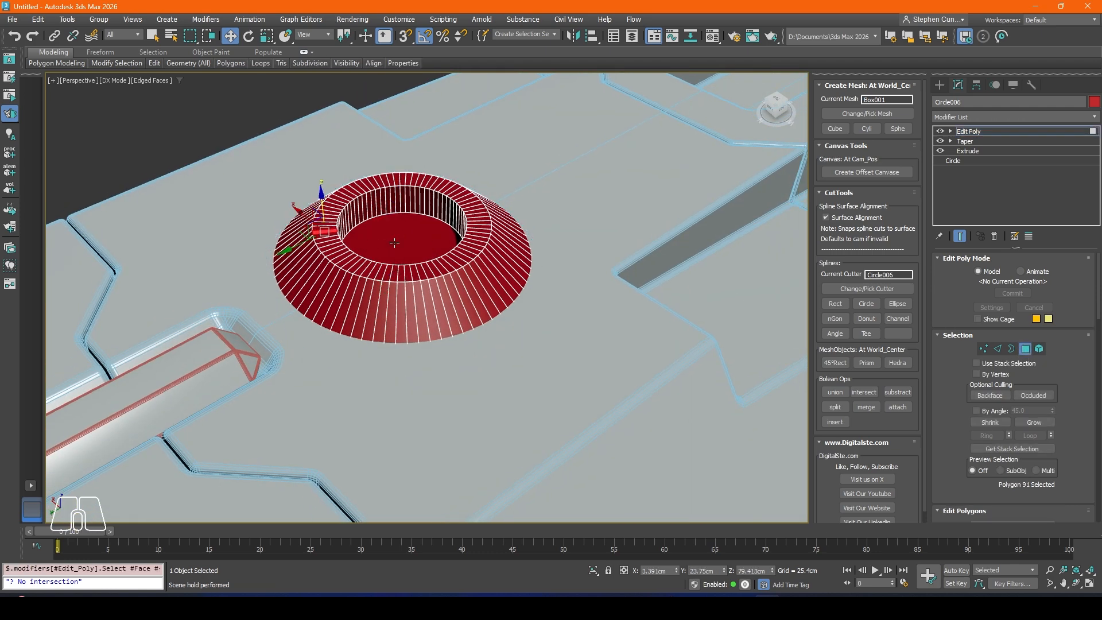
click(404, 224)
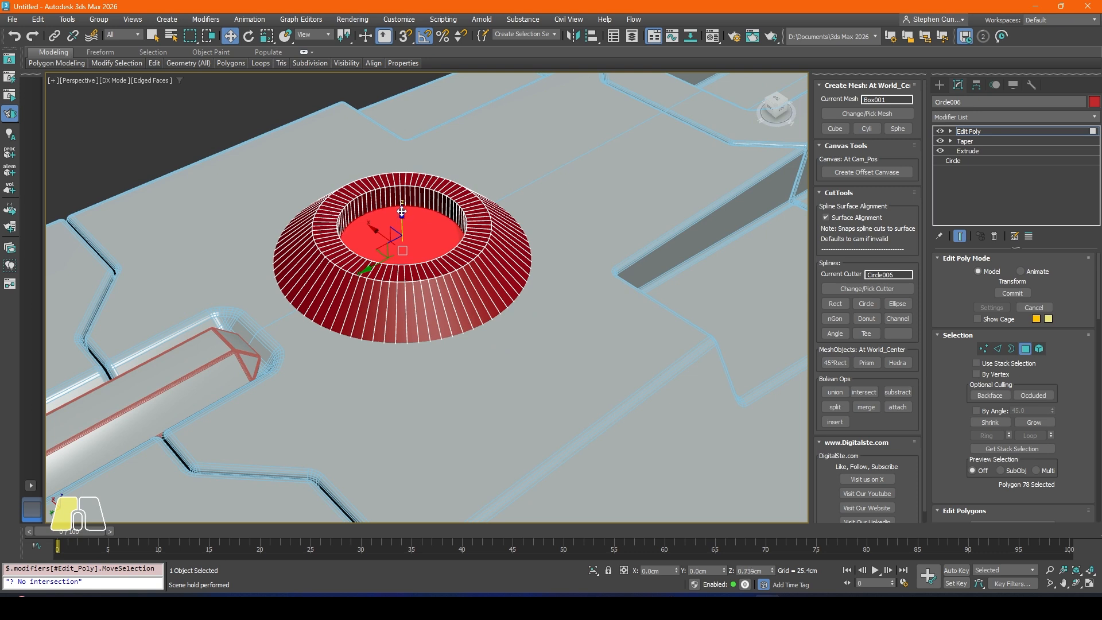
click(221, 99)
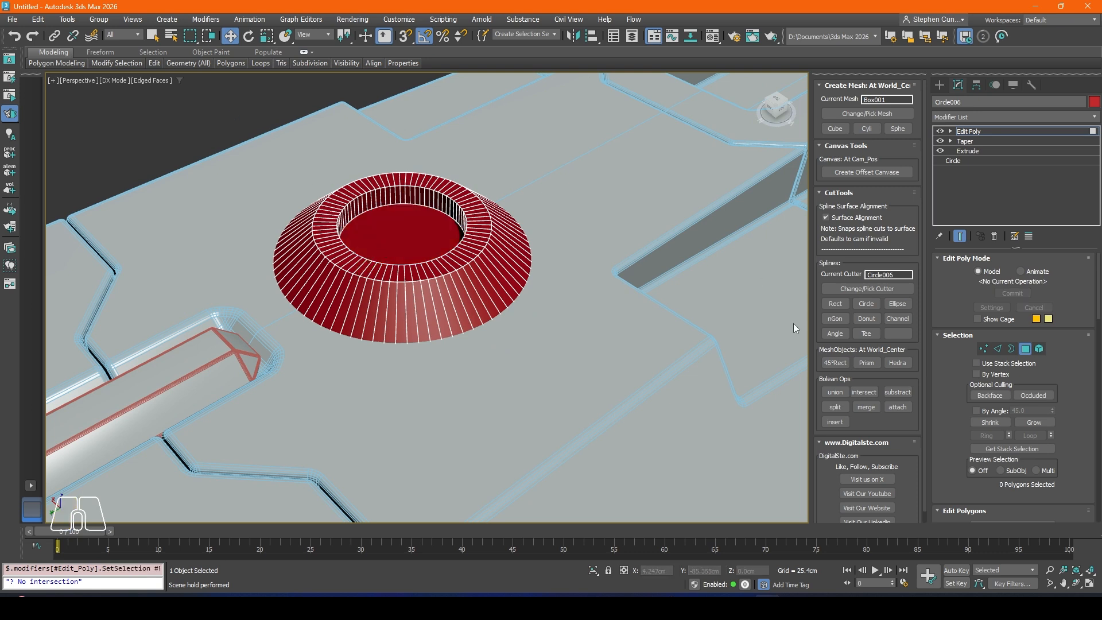
Step: Union the tapered disc with the Box001 body and turn off the edged faces display to inspect the result
click(853, 291)
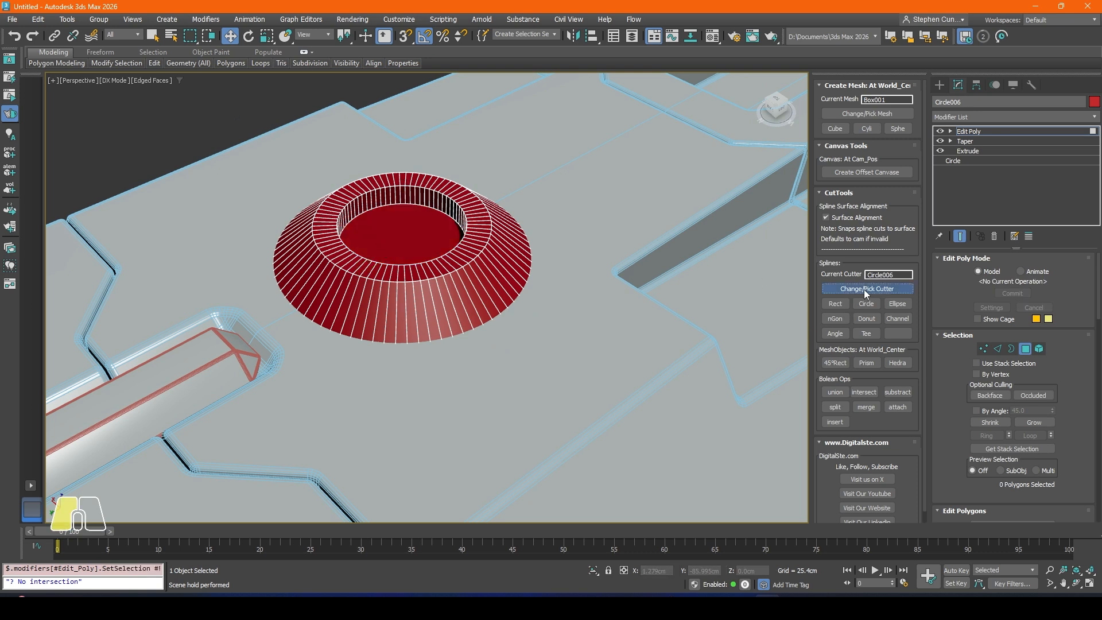
click(837, 392)
key(F4)
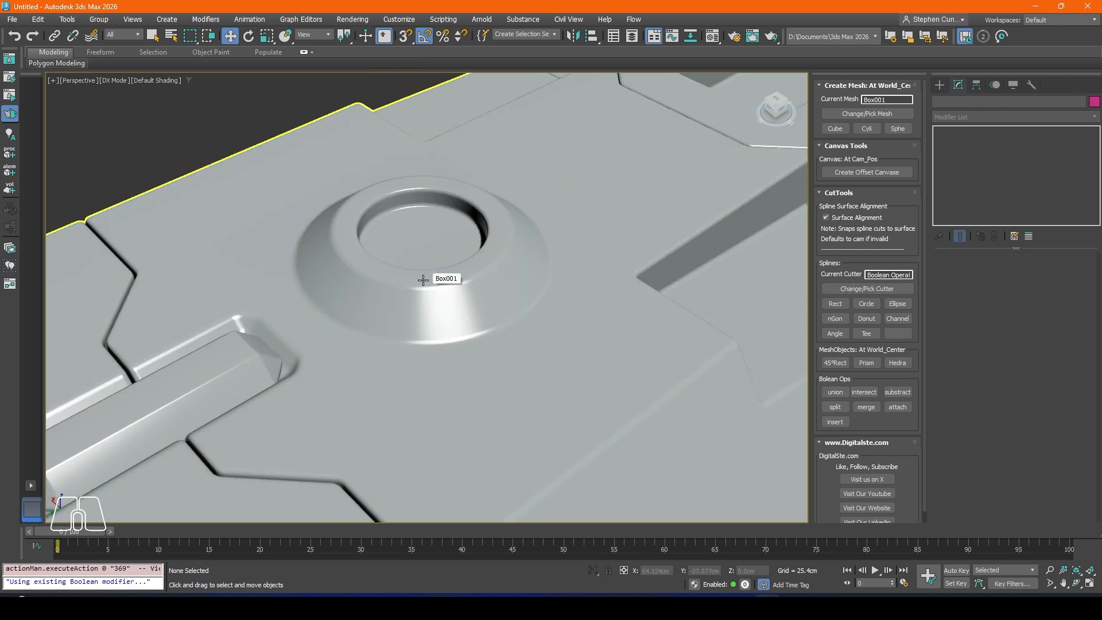
scroll(425, 281, down, 6)
mouse_move(424, 281)
alt+middle_down()
mouse_move(429, 312)
mouse_move(243, 369)
mouse_move(334, 339)
alt+middle_up()
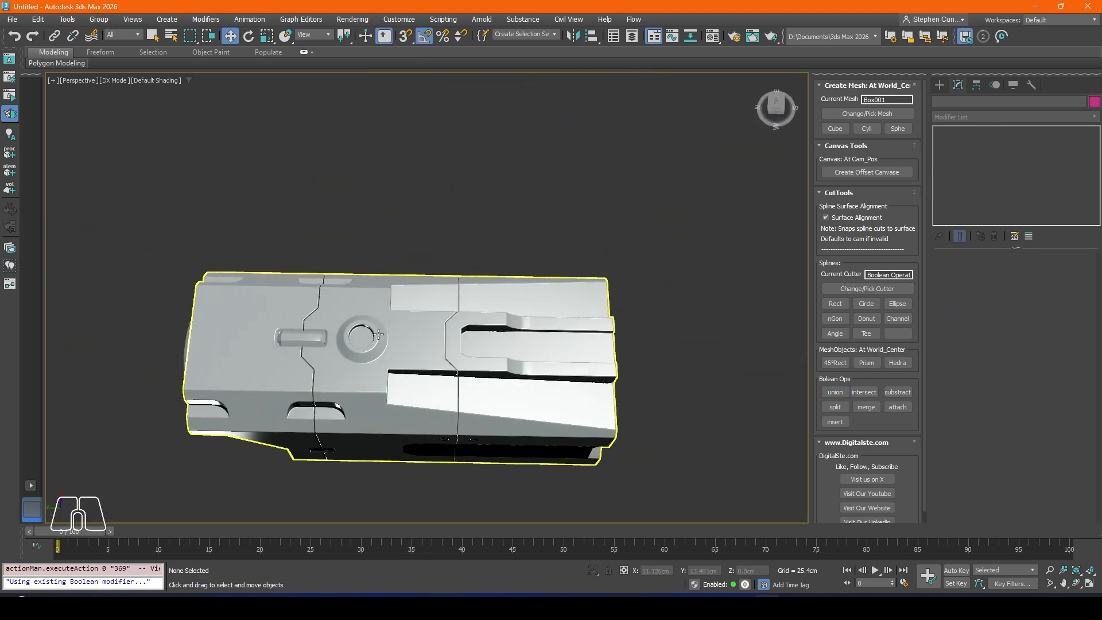
scroll(353, 350, up, 5)
scroll(351, 333, down, 3)
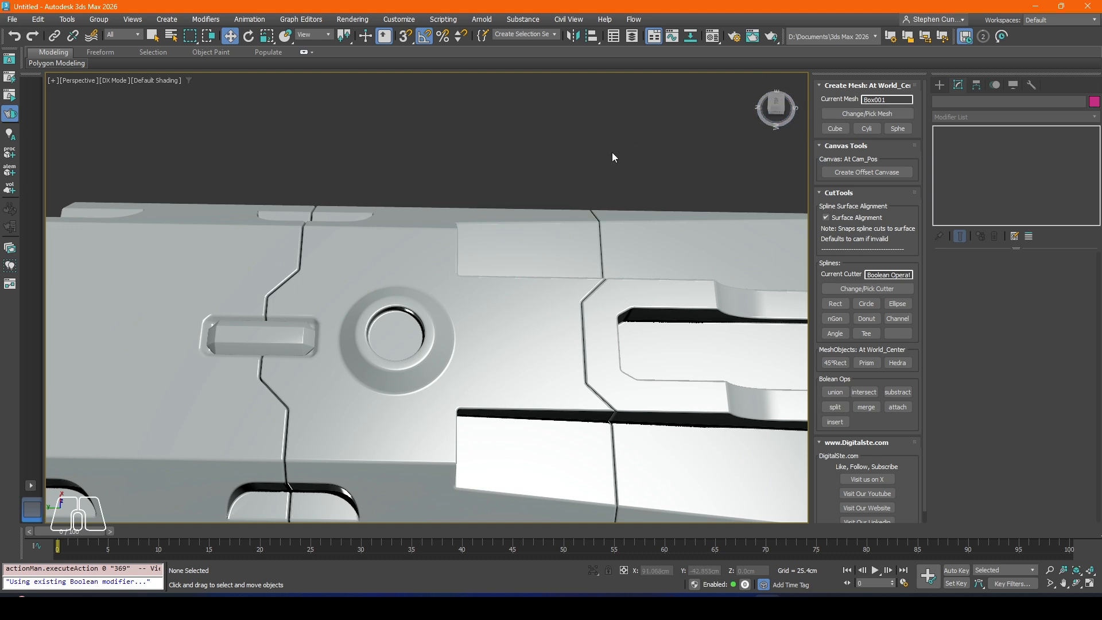
scroll(474, 238, up, 3)
Step: Draw a circle cutter with a radius of about 7.62 cm over the round detail on the body's top
key(t)
scroll(488, 236, up, 6)
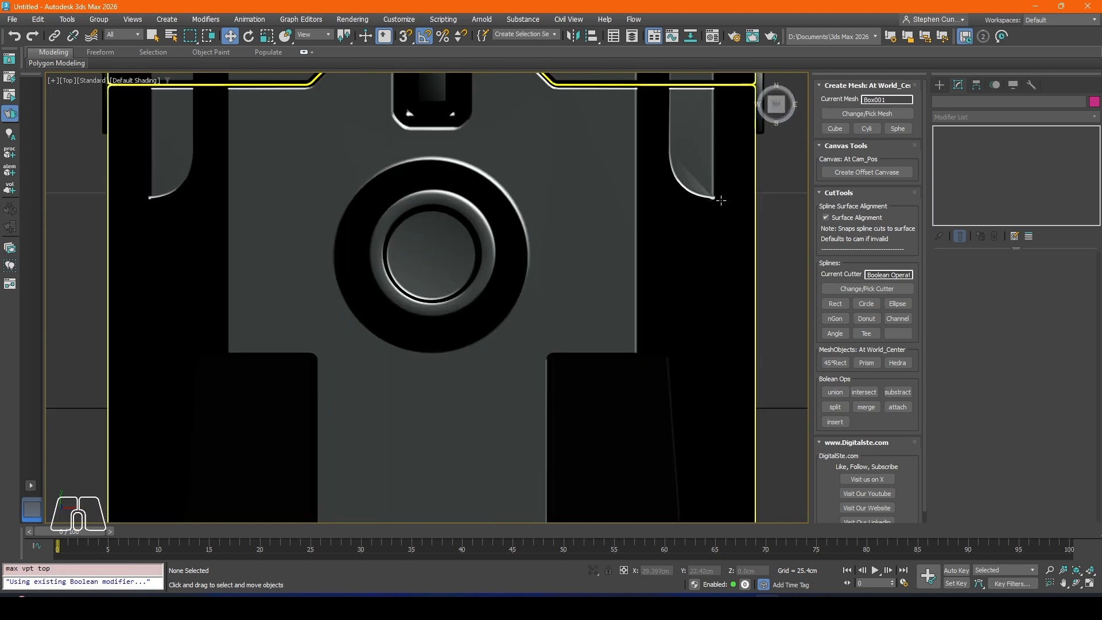
click(866, 304)
drag(427, 297, 478, 276)
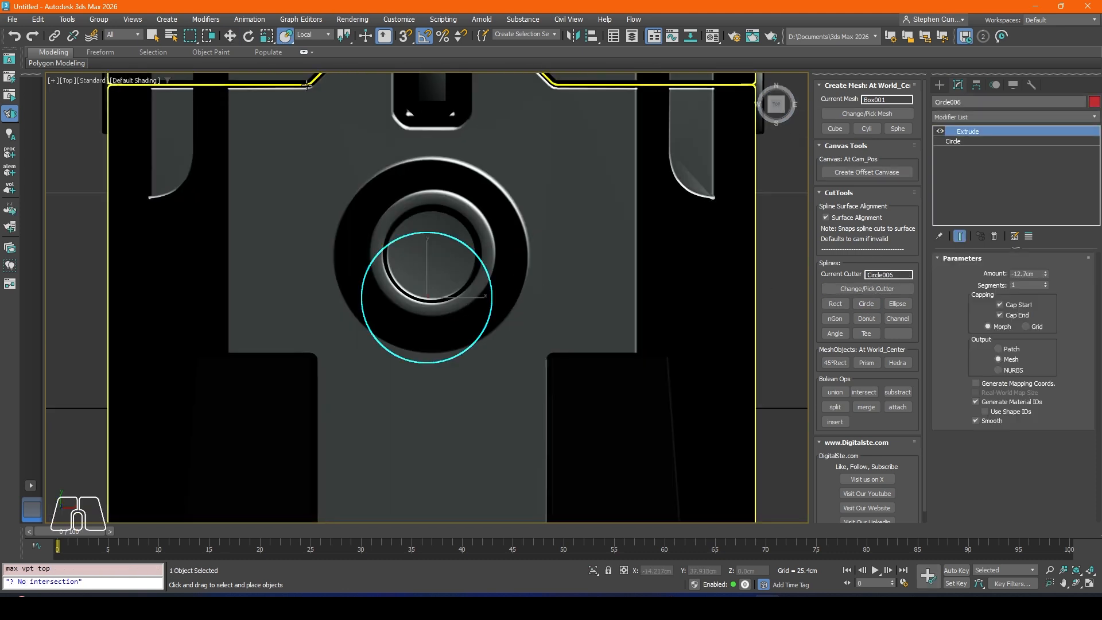
Step: Align the circle cutter's pivot to the Box001 pivot and move it along Y to about 18.36 cm over the round recess
click(229, 36)
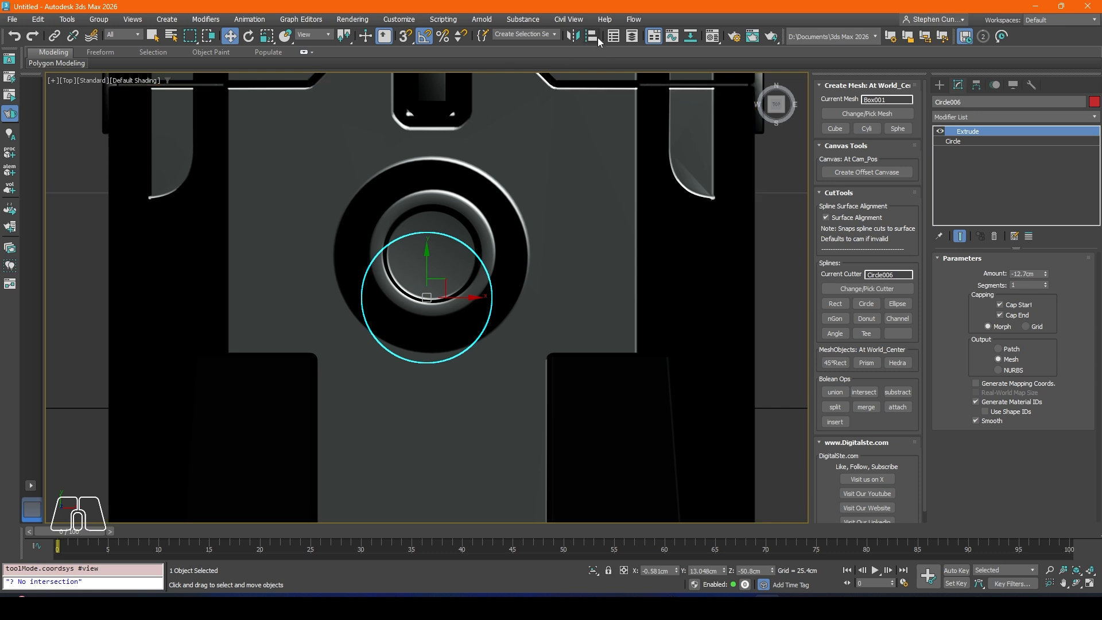
click(592, 36)
click(618, 276)
click(546, 228)
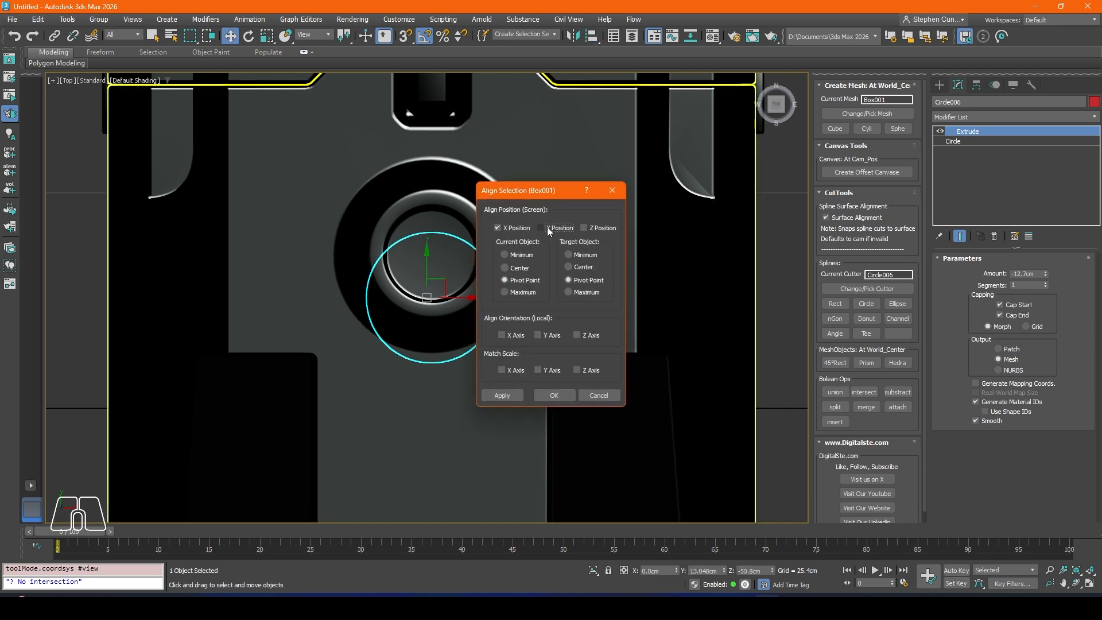
click(546, 228)
click(554, 395)
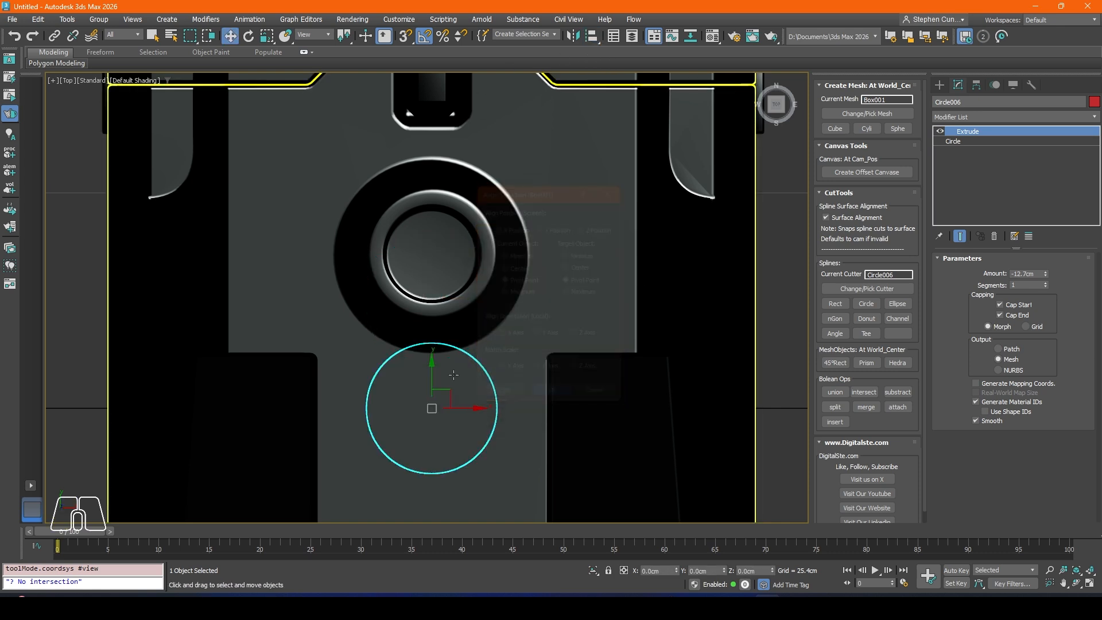
drag(433, 374, 432, 216)
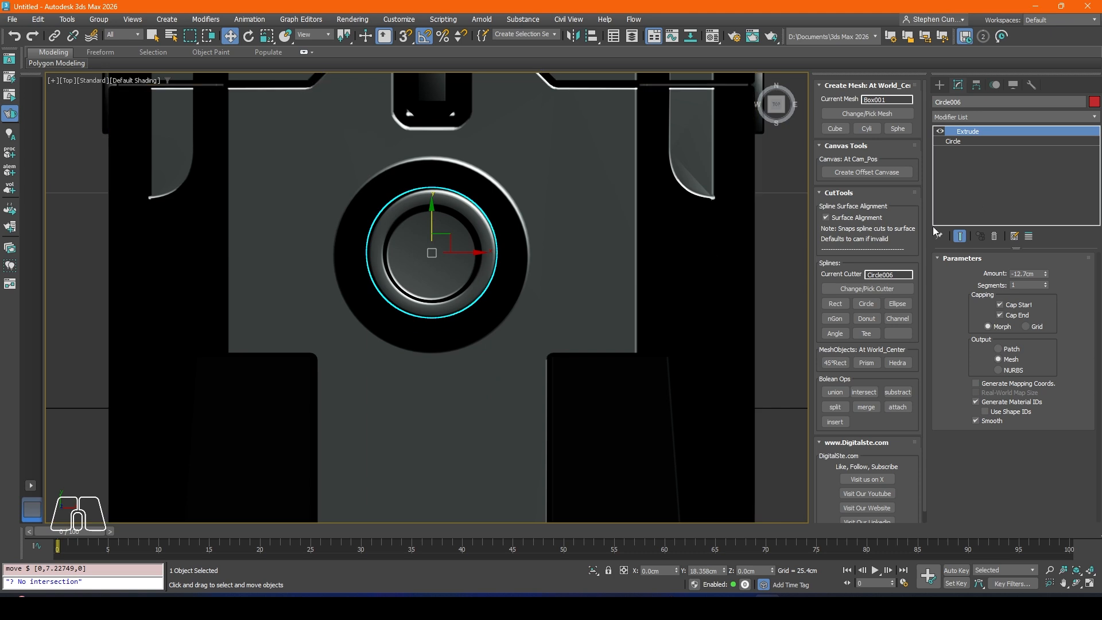
Step: Set the circle's interpolation steps to 22 and its radius to 4.783 cm, and shift it to Y about 18.01 cm
click(954, 141)
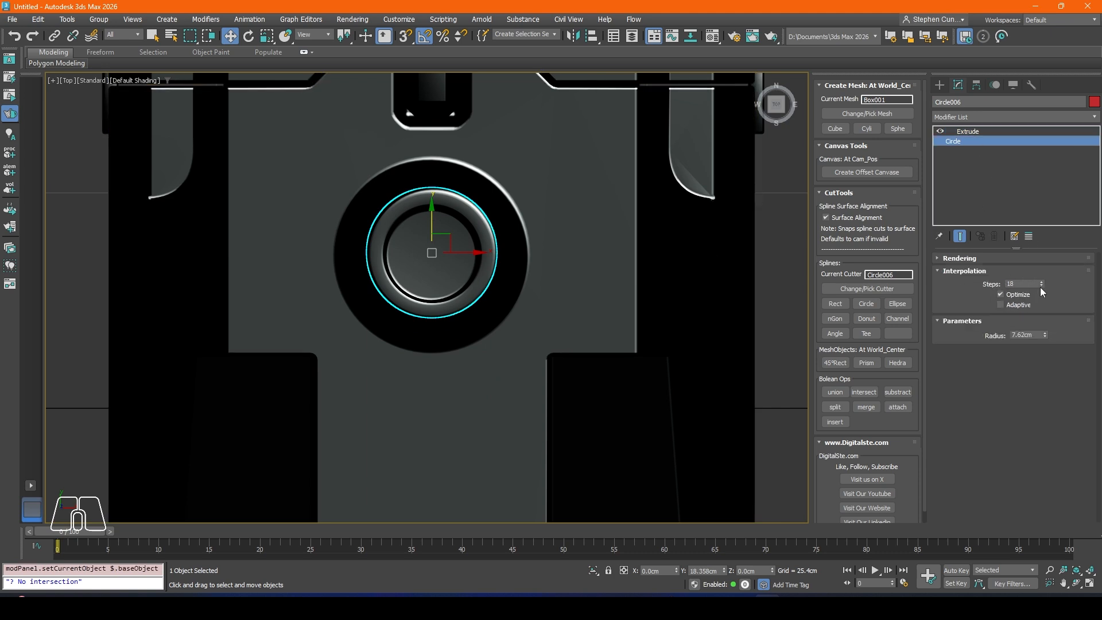
mouse_move(1042, 286)
mouse_down()
mouse_move(1051, 304)
mouse_move(1051, 290)
mouse_up()
drag(1045, 339, 1051, 358)
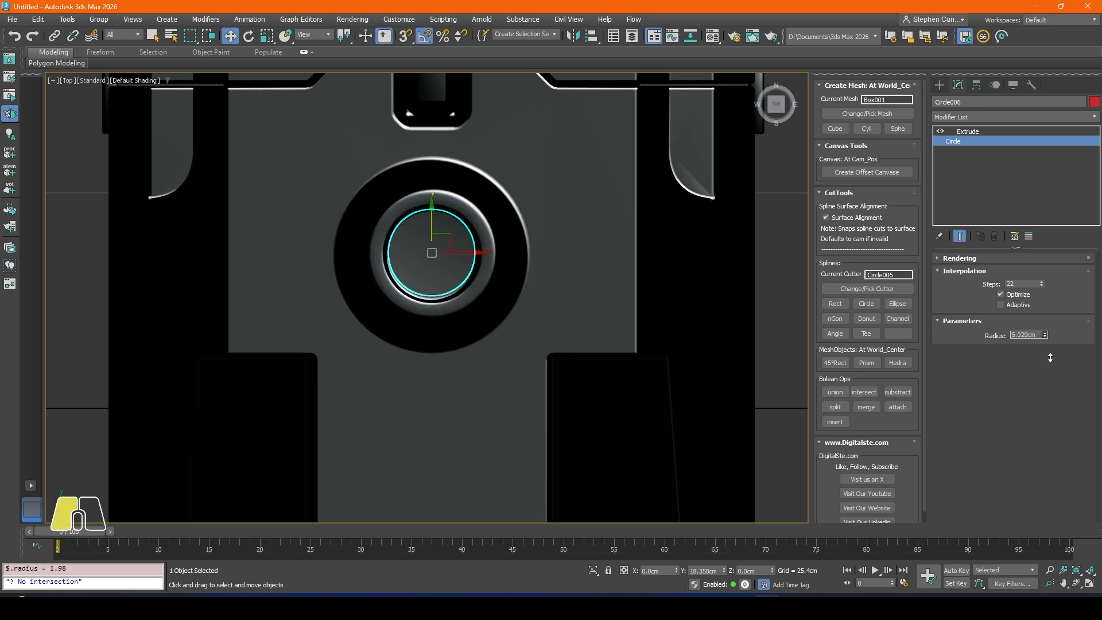
drag(1048, 344, 1048, 345)
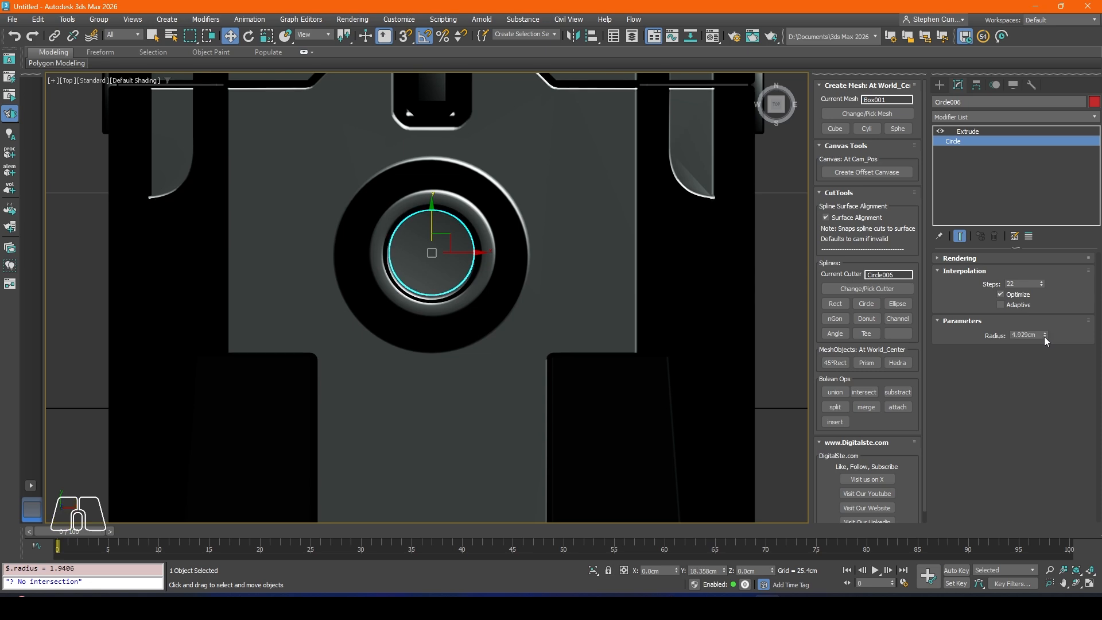
drag(450, 235, 450, 237)
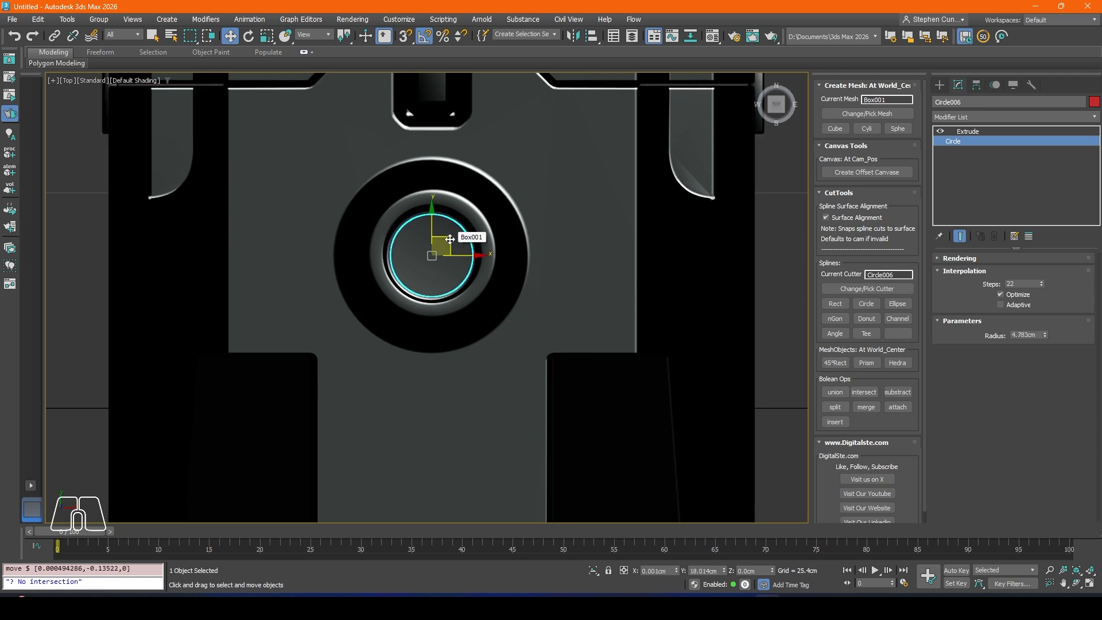
Step: Raise the circle cutter to Z about 82.06 cm inside the round recess and show edged faces
key(p)
alt+middle_drag(452, 406, 486, 348)
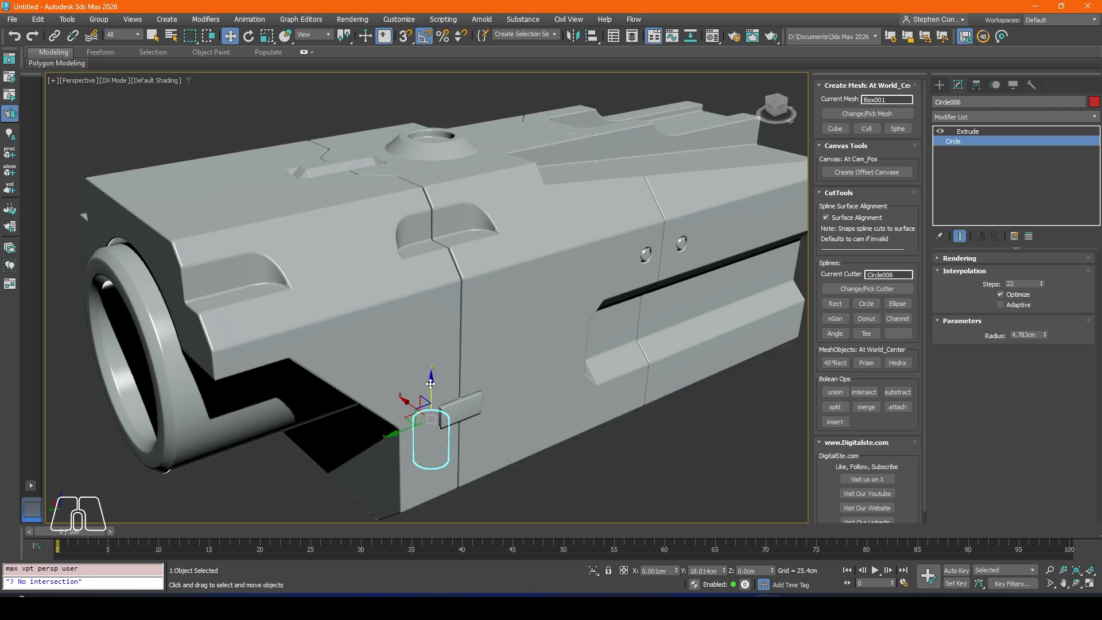
drag(433, 386, 449, 85)
scroll(450, 115, up, 8)
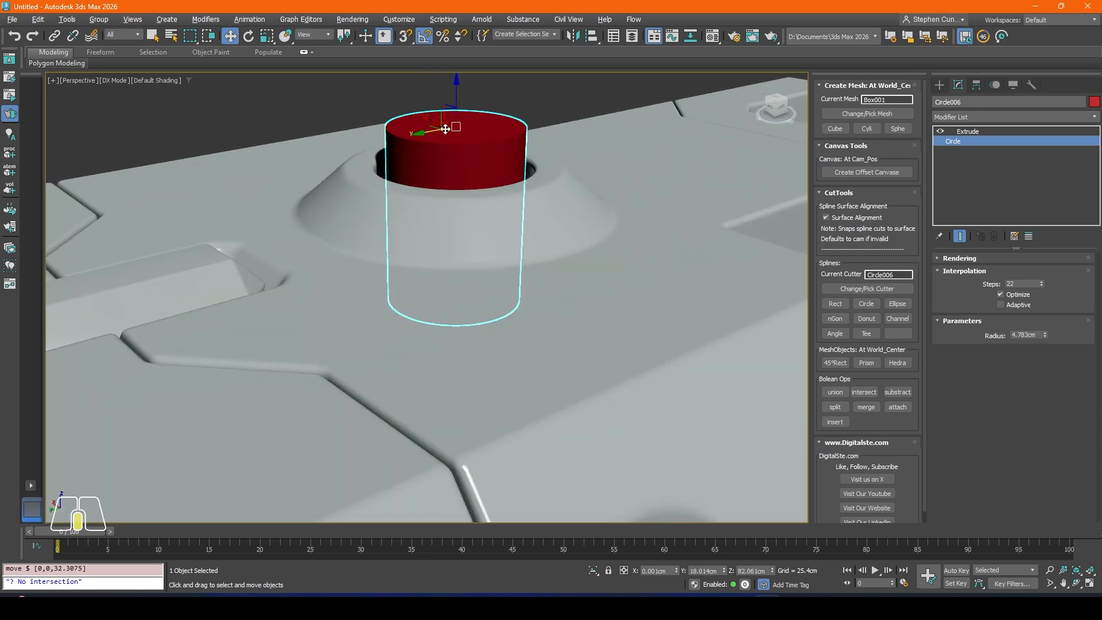
key(F4)
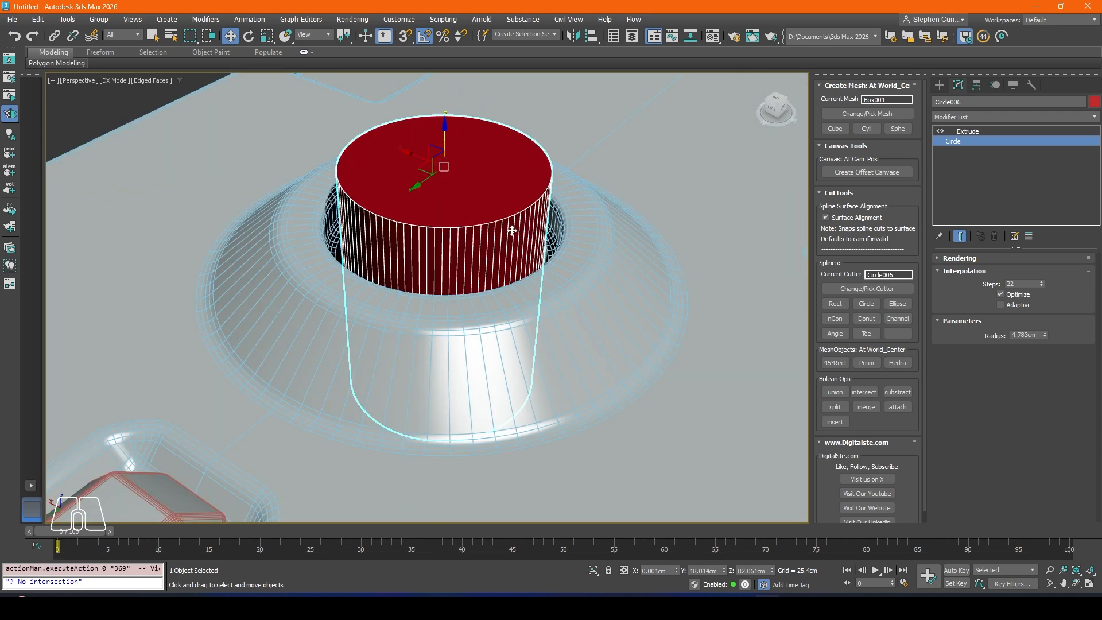
middle_drag(425, 238, 425, 289)
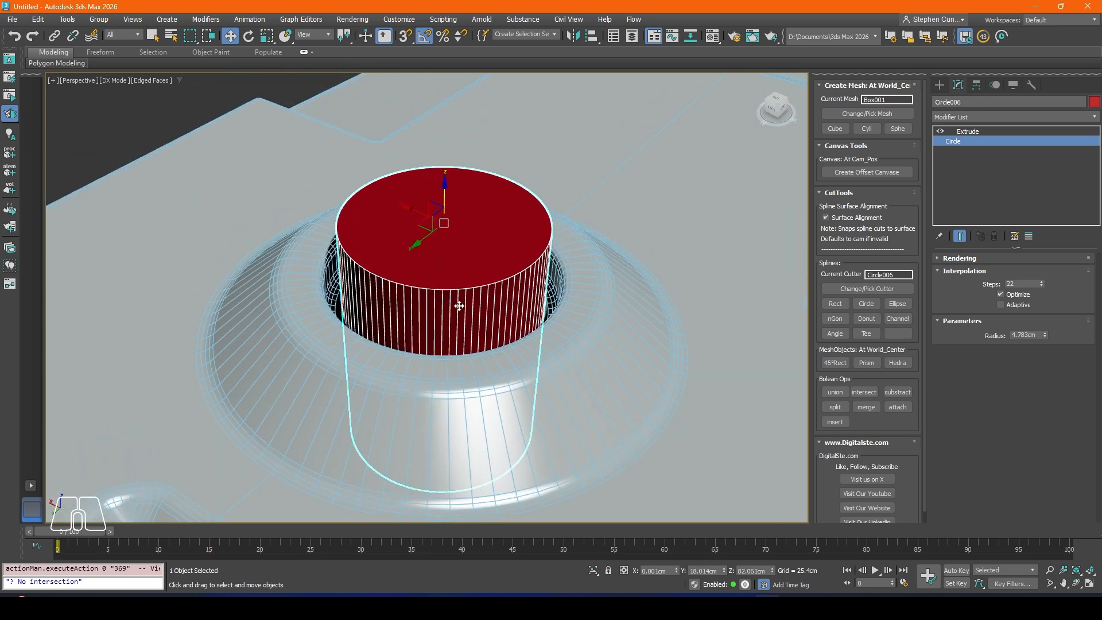
Step: Add a Chamfer modifier above the Extrude on the cylindrical insert, with Quad mitering and an amount of 1.067 cm
click(954, 117)
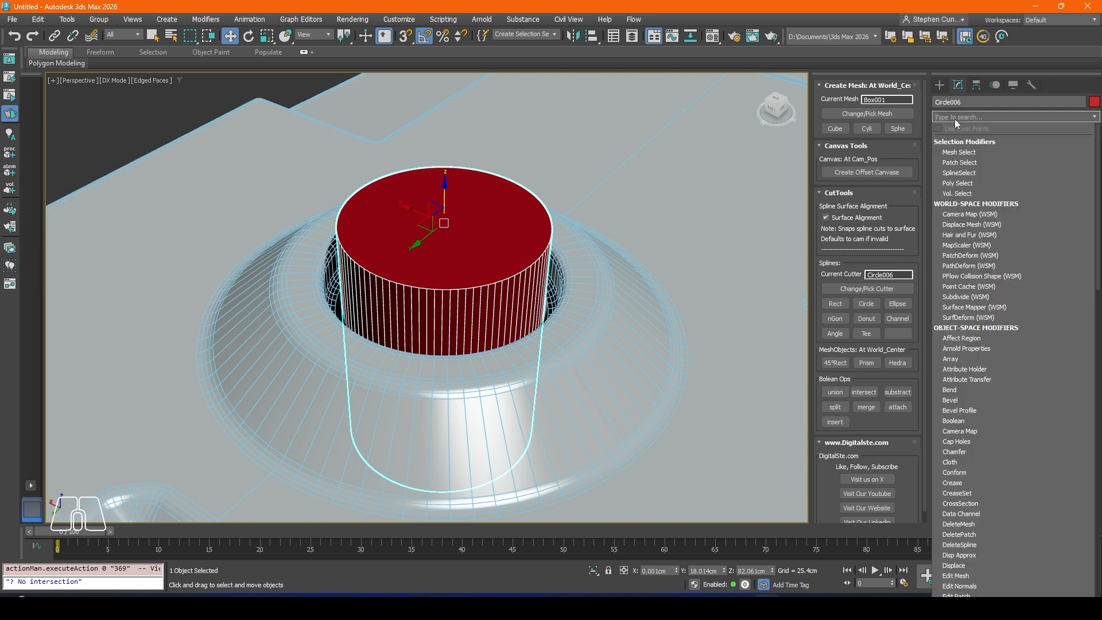
text(cch)
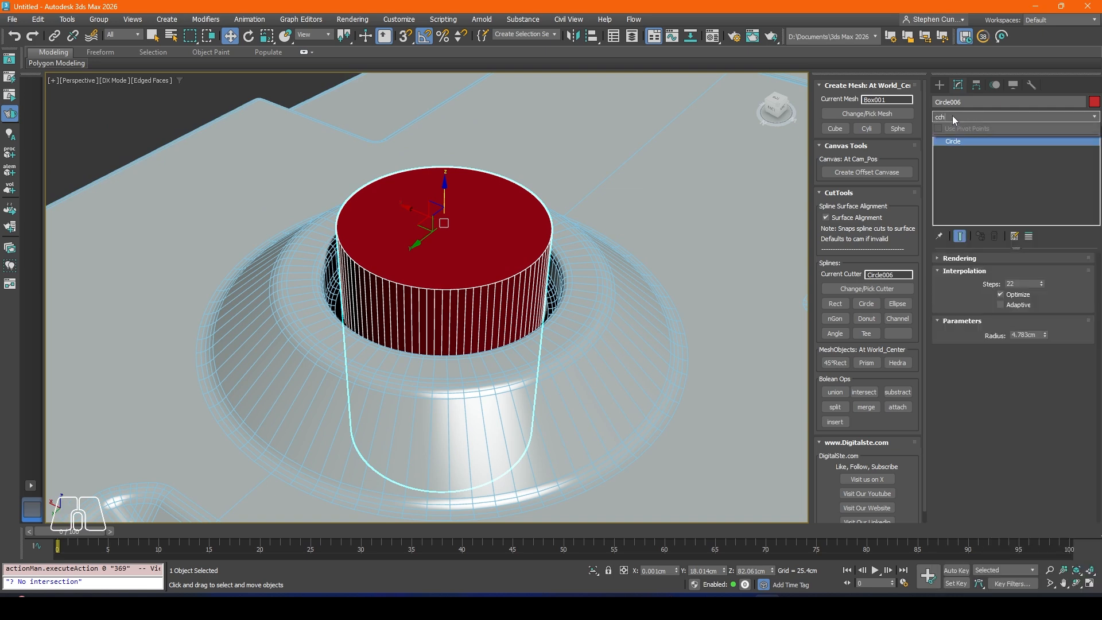
key(BackSpace)
key(BackSpace)
click(954, 142)
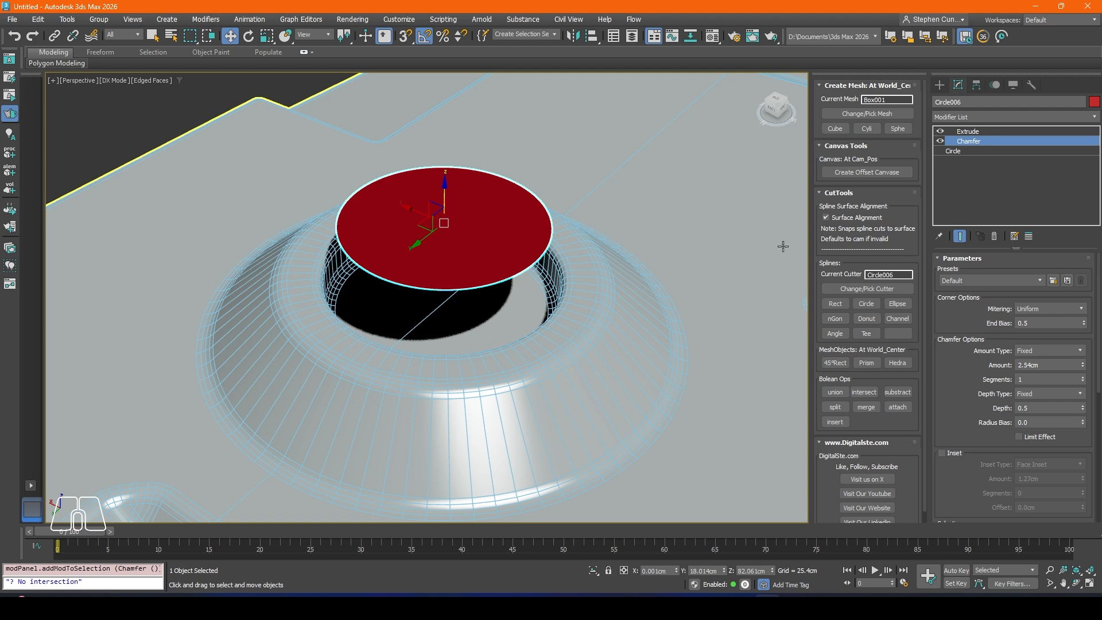
drag(968, 140, 969, 131)
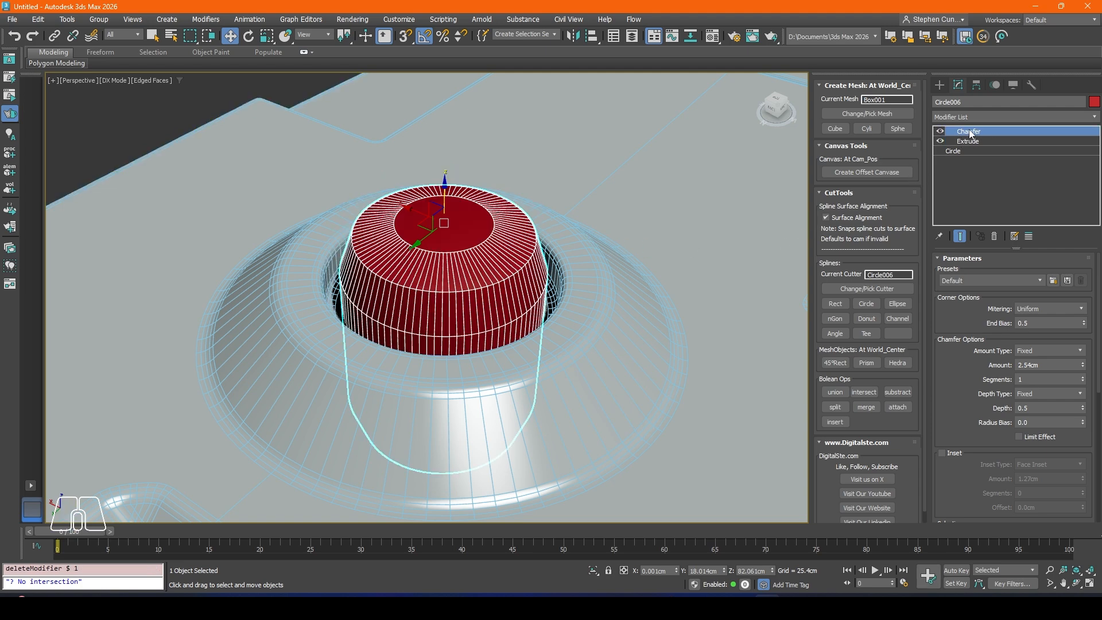
click(1038, 309)
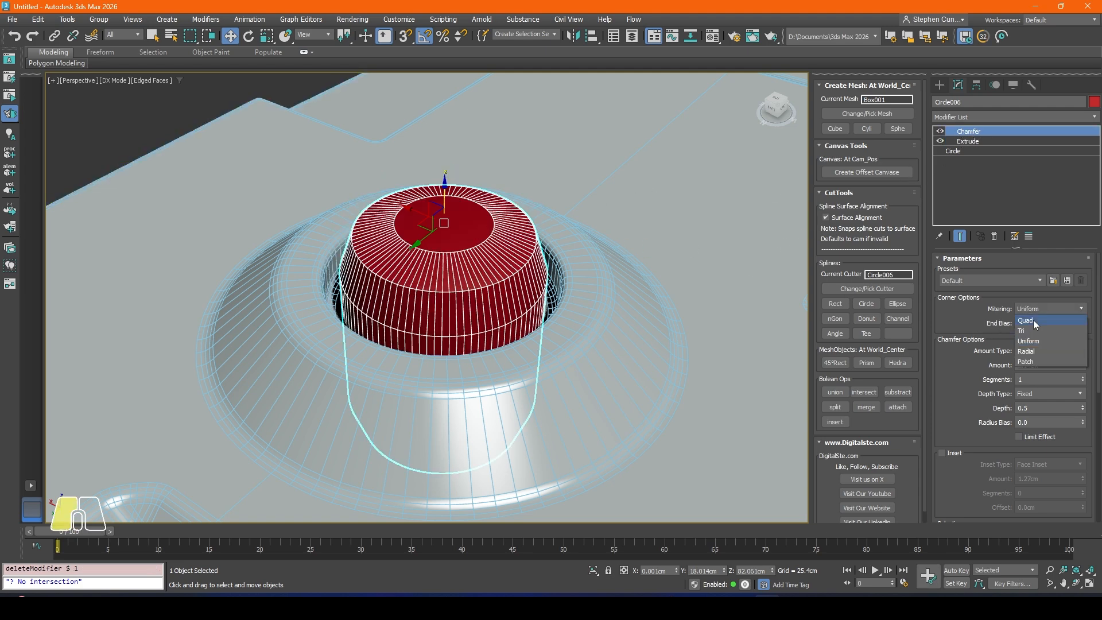
click(1033, 319)
drag(1083, 352, 9, 385)
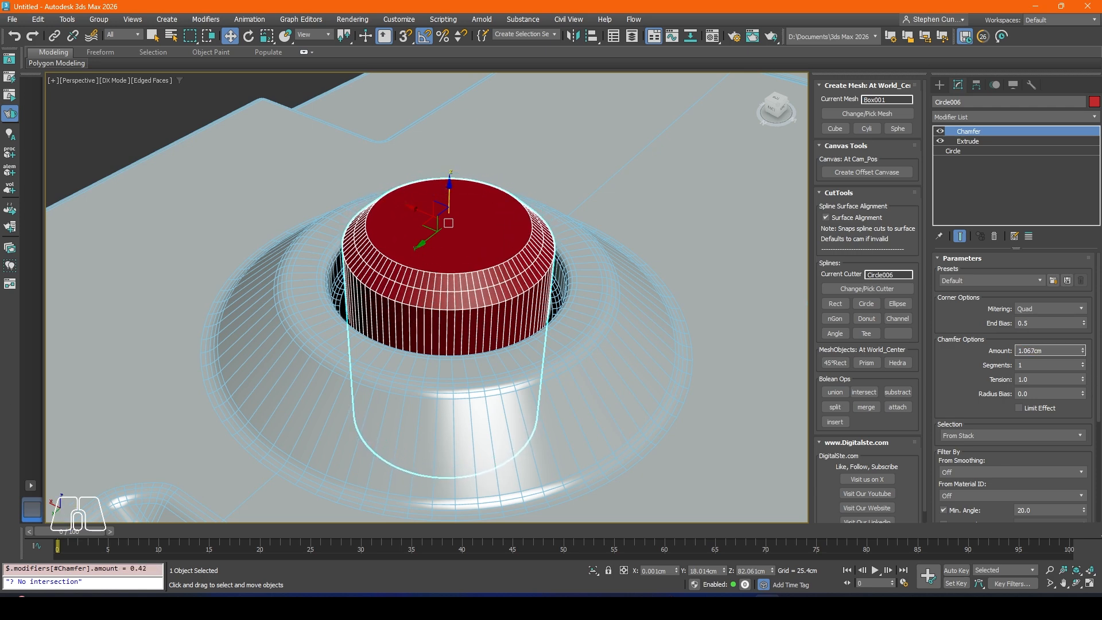
Step: Add a second Chamfer modifier to the insert with Radial mitering, an amount of 0.152 cm and 2 segments
key(alt+Tab)
alt+middle_drag(420, 257, 418, 290)
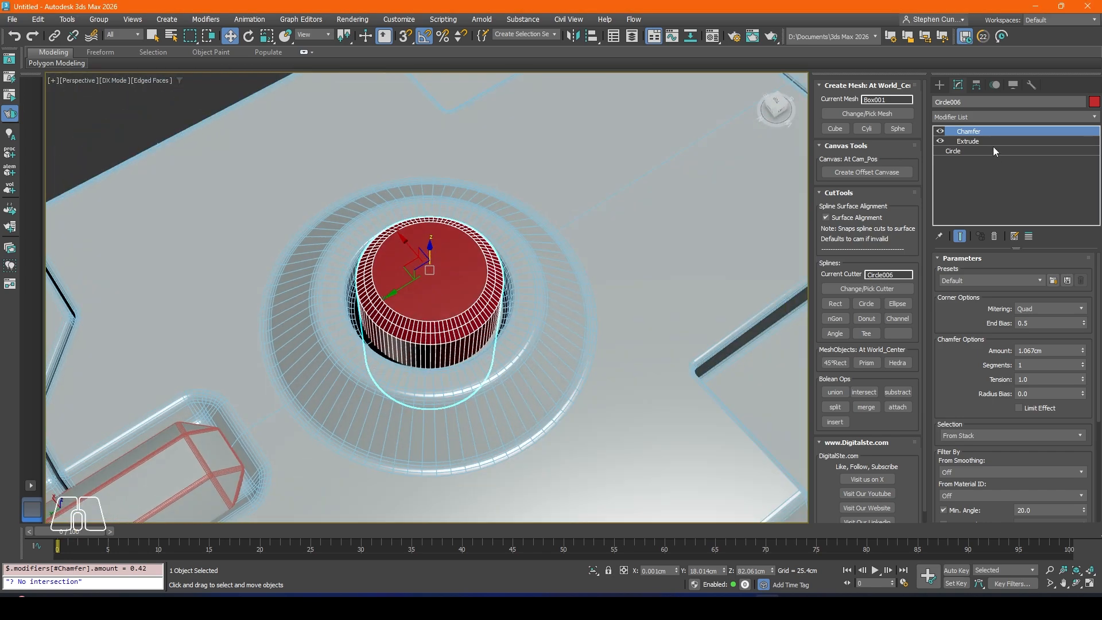
click(956, 116)
text(ch)
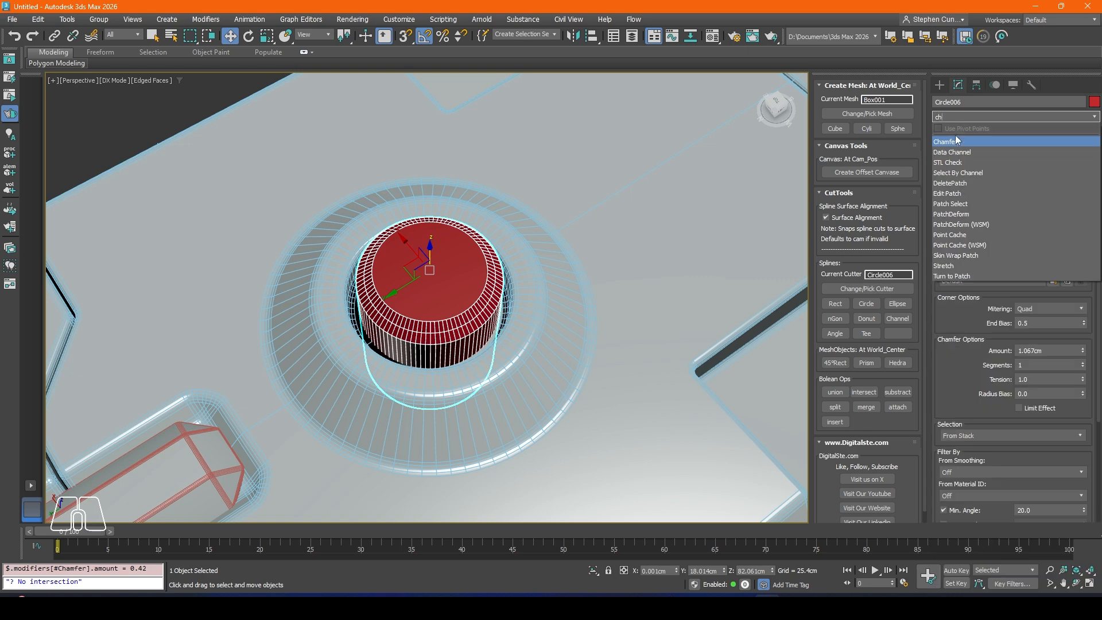
click(956, 141)
scroll(806, 285, up, 2)
click(1061, 308)
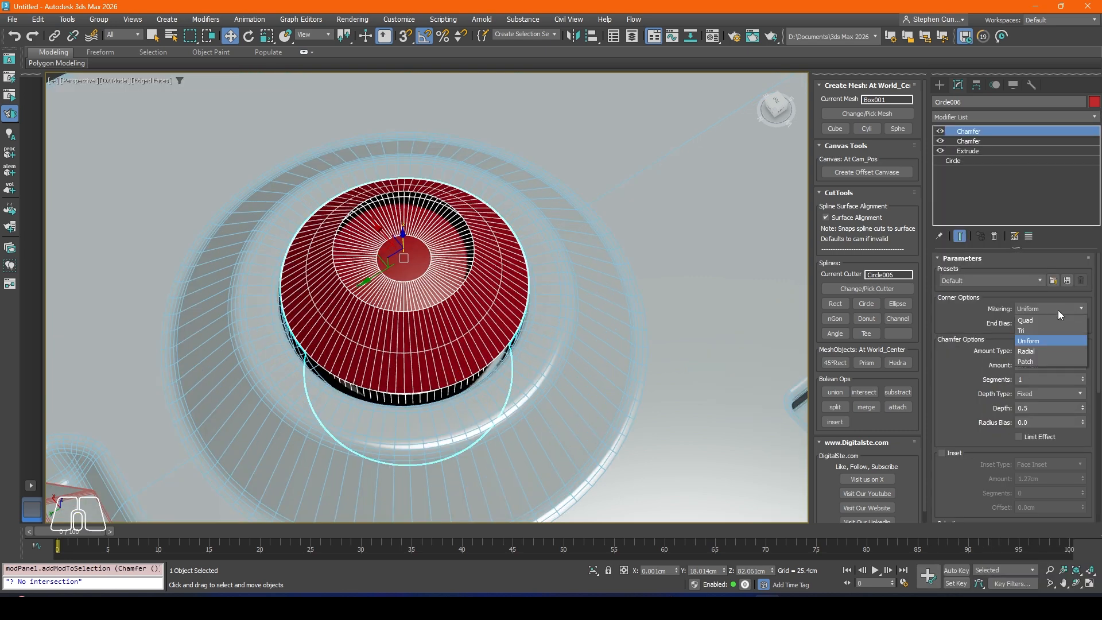
click(1028, 351)
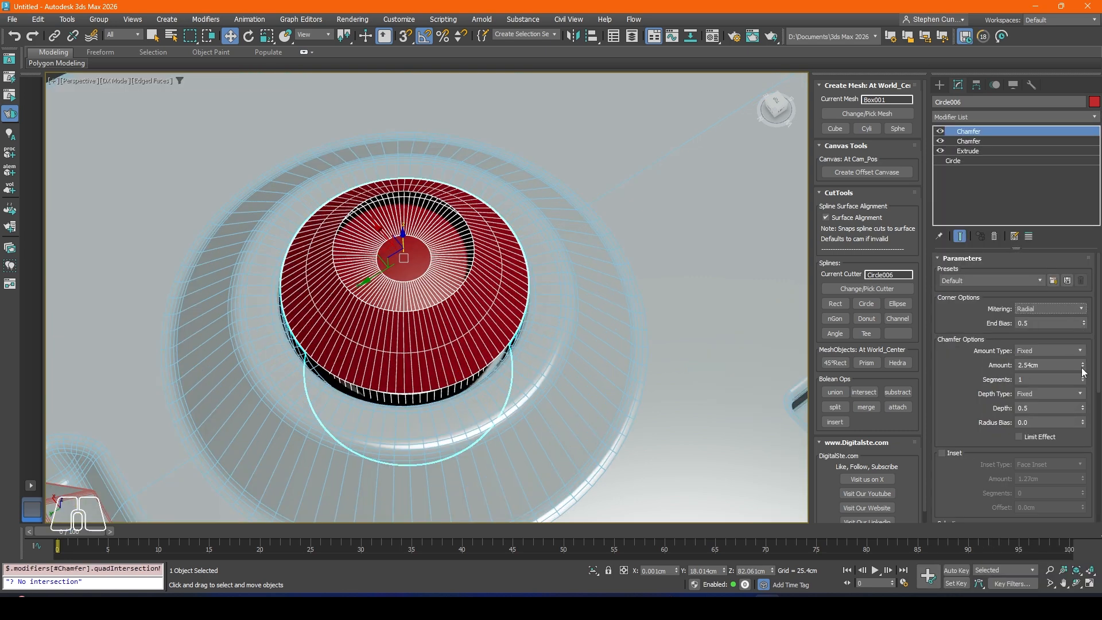
drag(1082, 368, 1088, 419)
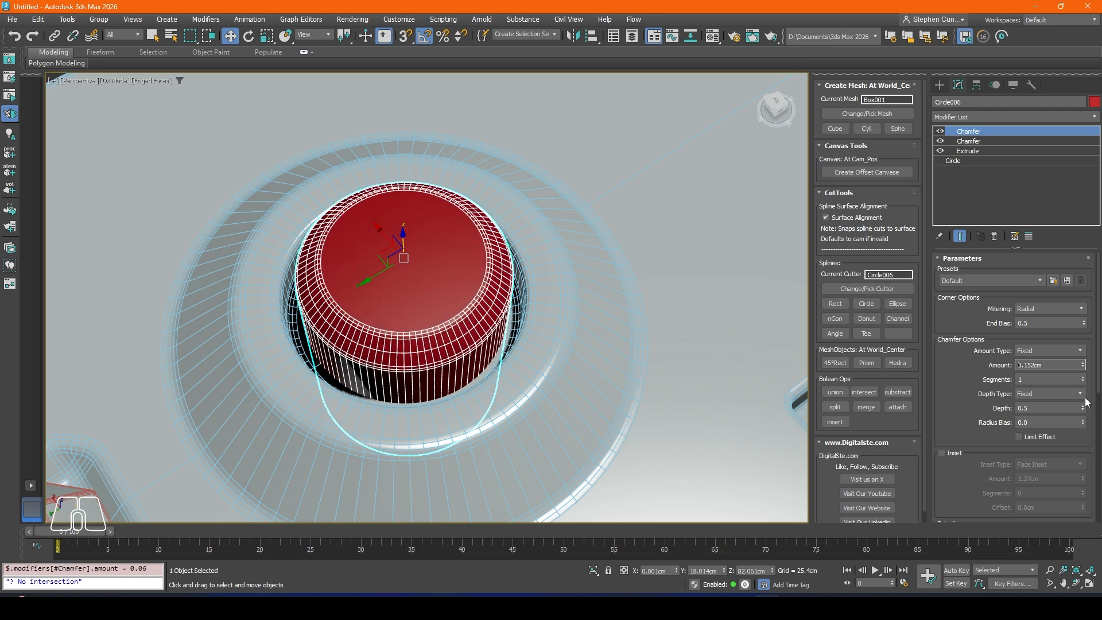
click(1083, 377)
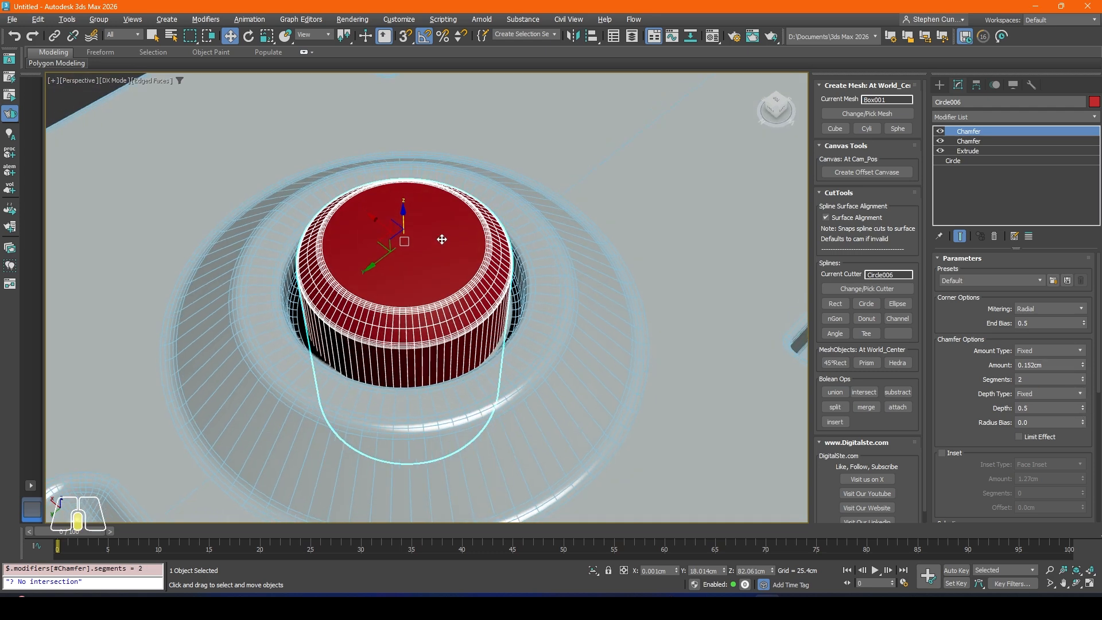
Step: Scale the cylindrical insert uniformly to about 107% and turn off the edged faces display
click(267, 37)
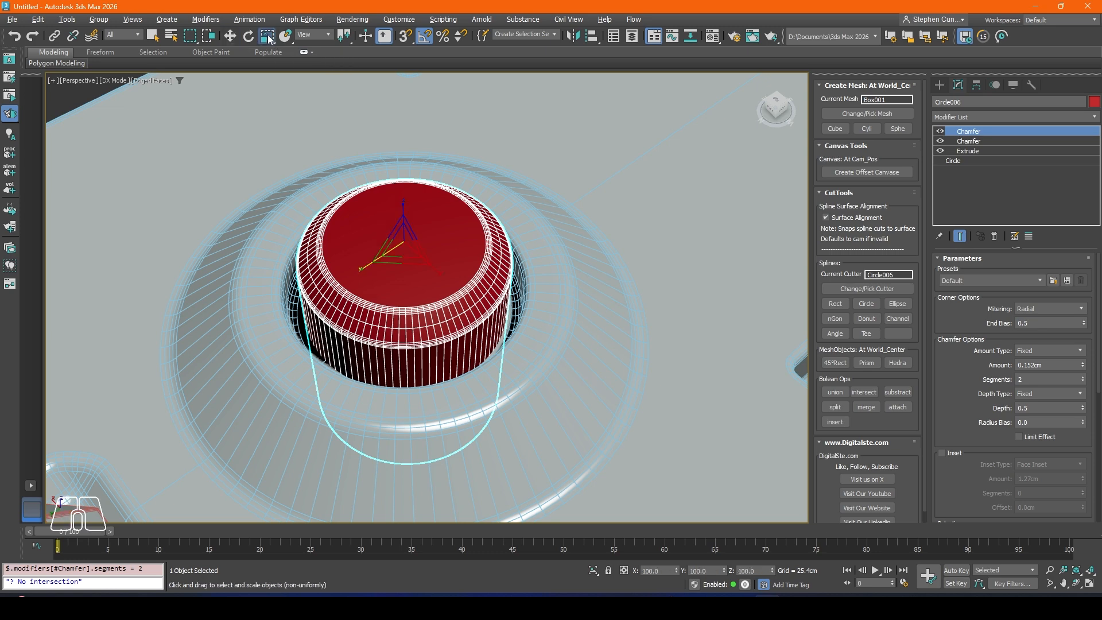
alt+middle_drag(383, 211, 396, 253)
drag(400, 274, 405, 267)
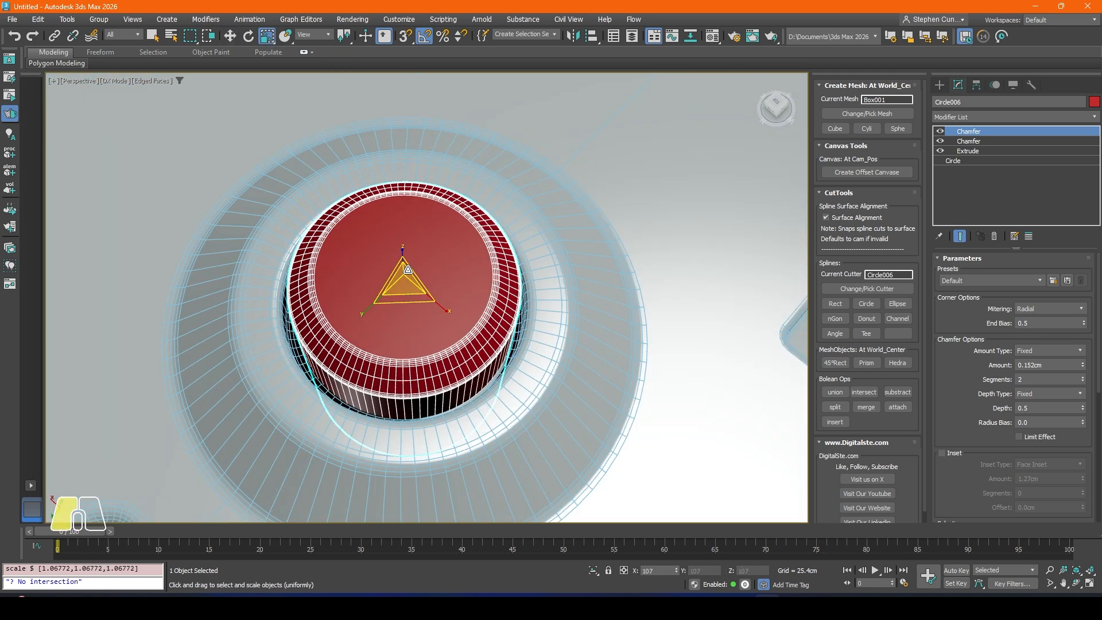
scroll(178, 153, down, 5)
click(124, 113)
middle_drag(151, 126, 339, 178)
key(F4)
Step: Lower the cylindrical insert slightly along Z into the round recess and deselect it
click(453, 264)
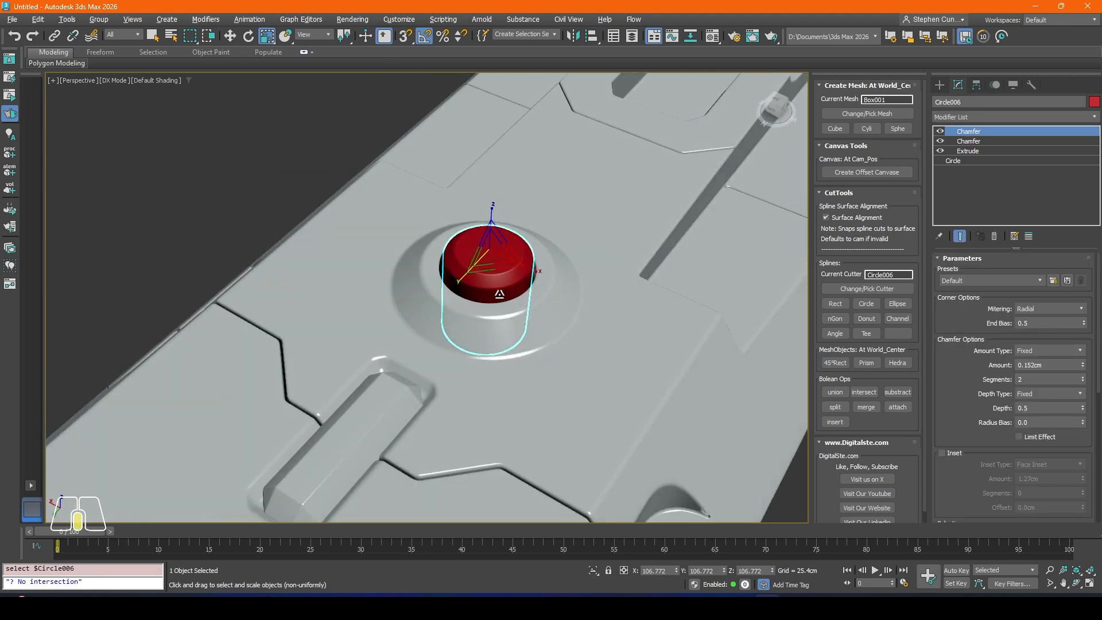
click(235, 37)
drag(497, 230, 499, 237)
click(247, 184)
Step: Apply the PBR_Swift_Cut_Matt2 material to the red cylindrical insert and close the Material Editor
scroll(243, 188, down, 6)
middle_drag(310, 218, 421, 226)
mouse_move(421, 226)
alt+middle_down()
mouse_move(360, 210)
mouse_move(430, 226)
alt+middle_up()
scroll(405, 208, up, 4)
key(m)
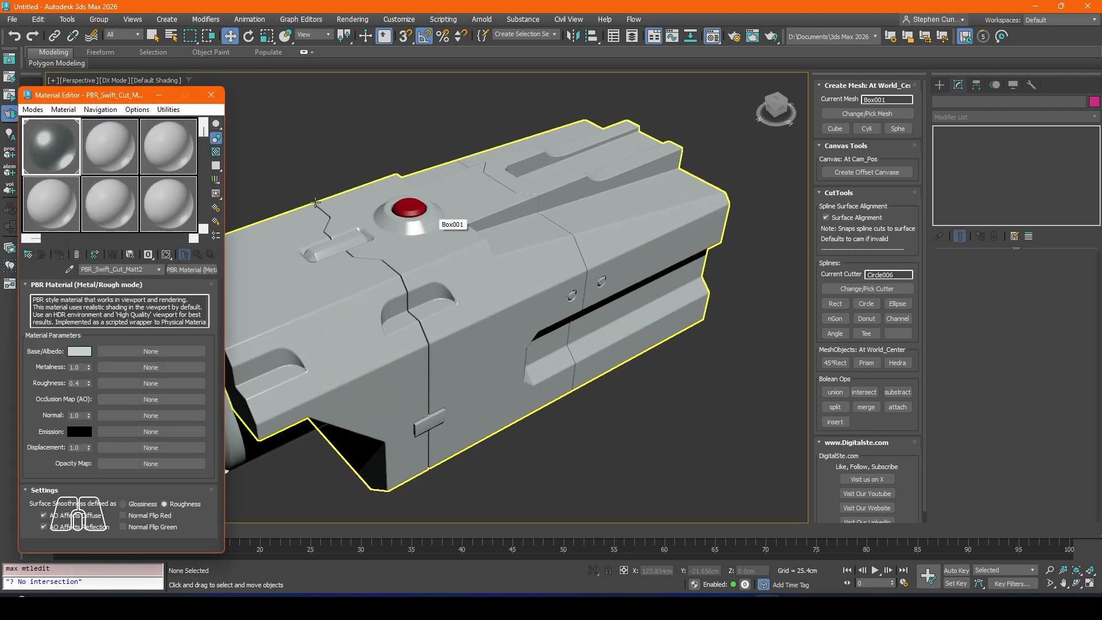
drag(415, 220, 416, 220)
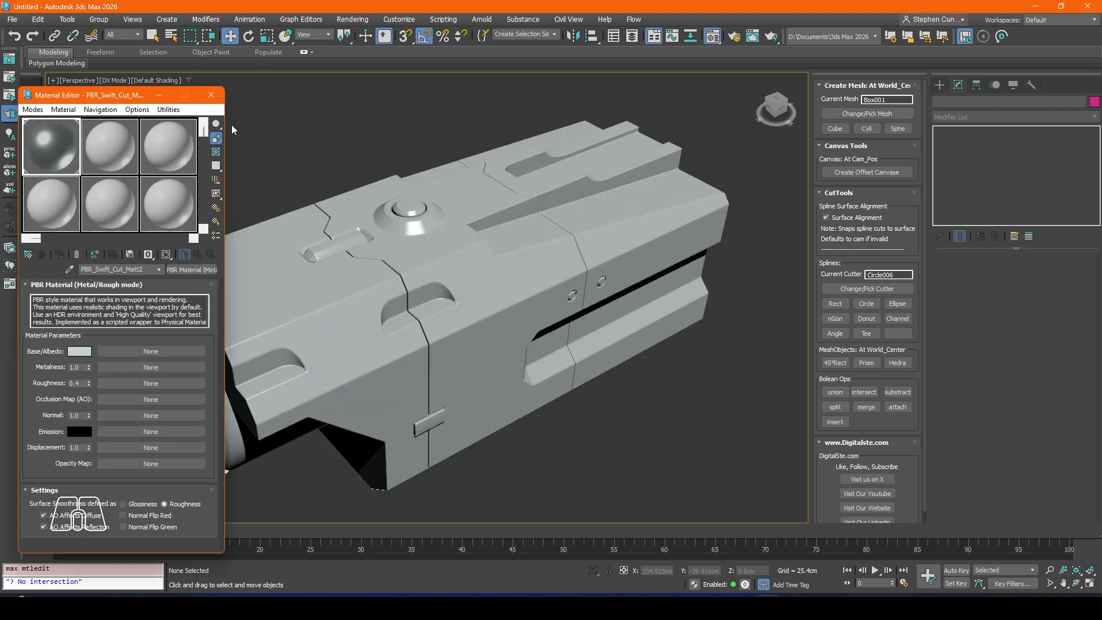
click(212, 95)
Step: Select the main body and examine its top, front and side for where to add the next panel cut
click(371, 343)
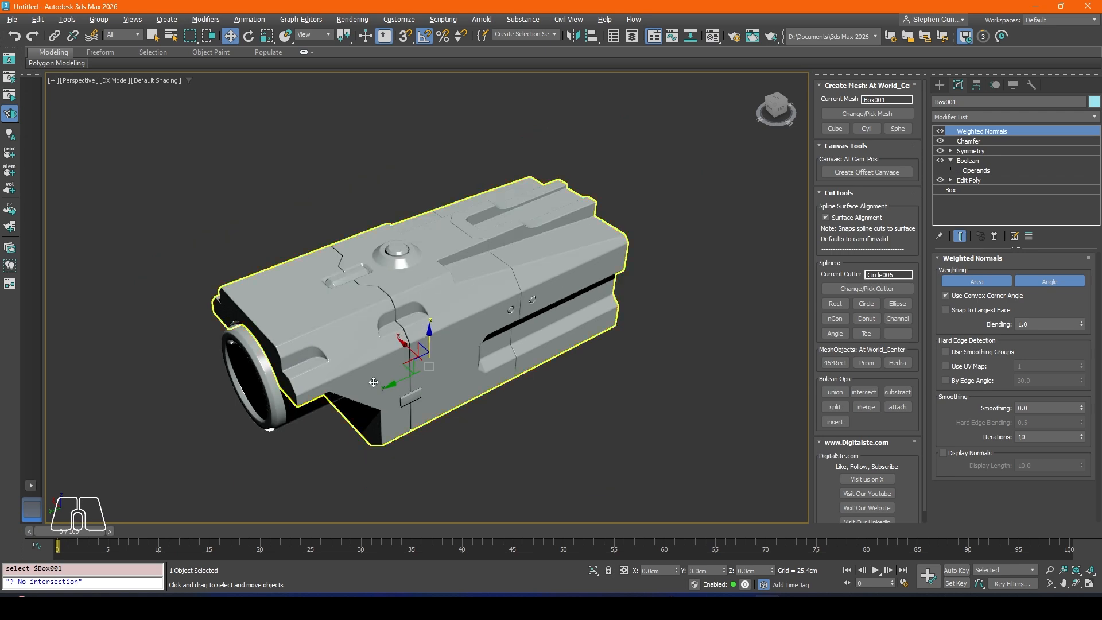
alt+middle_drag(370, 342, 329, 320)
scroll(324, 321, up, 4)
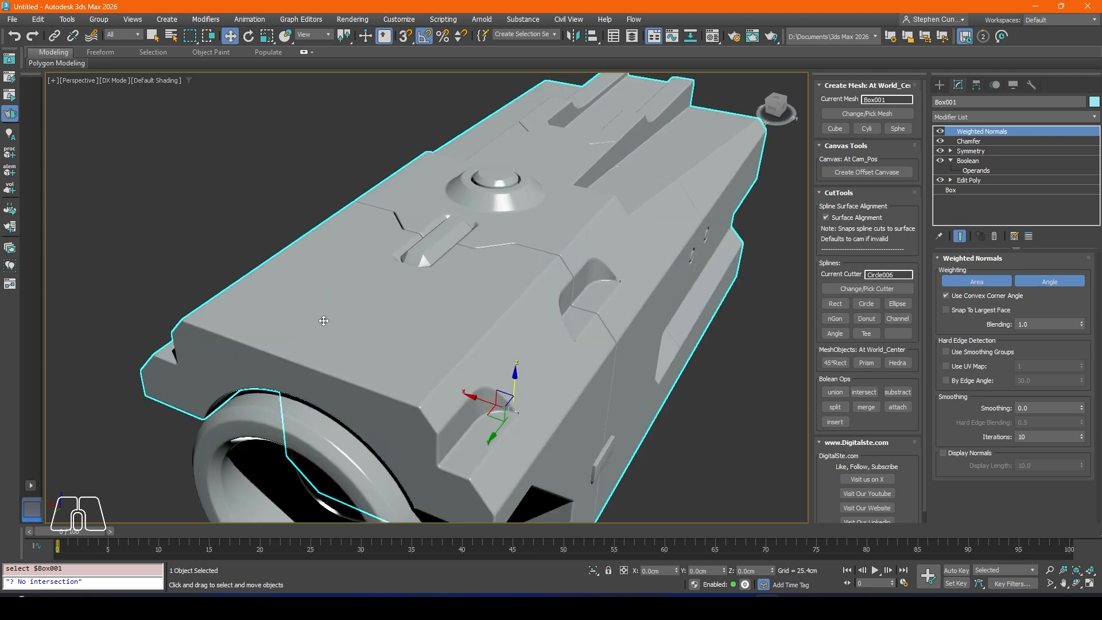
scroll(343, 381, down, 3)
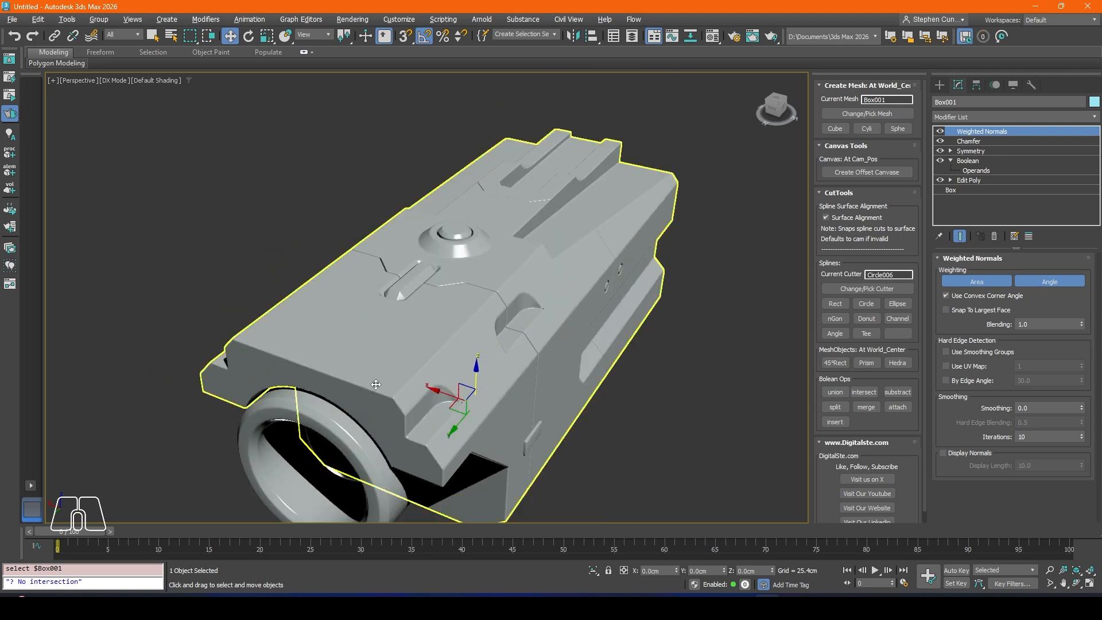
alt+middle_drag(344, 381, 332, 268)
scroll(280, 262, down, 2)
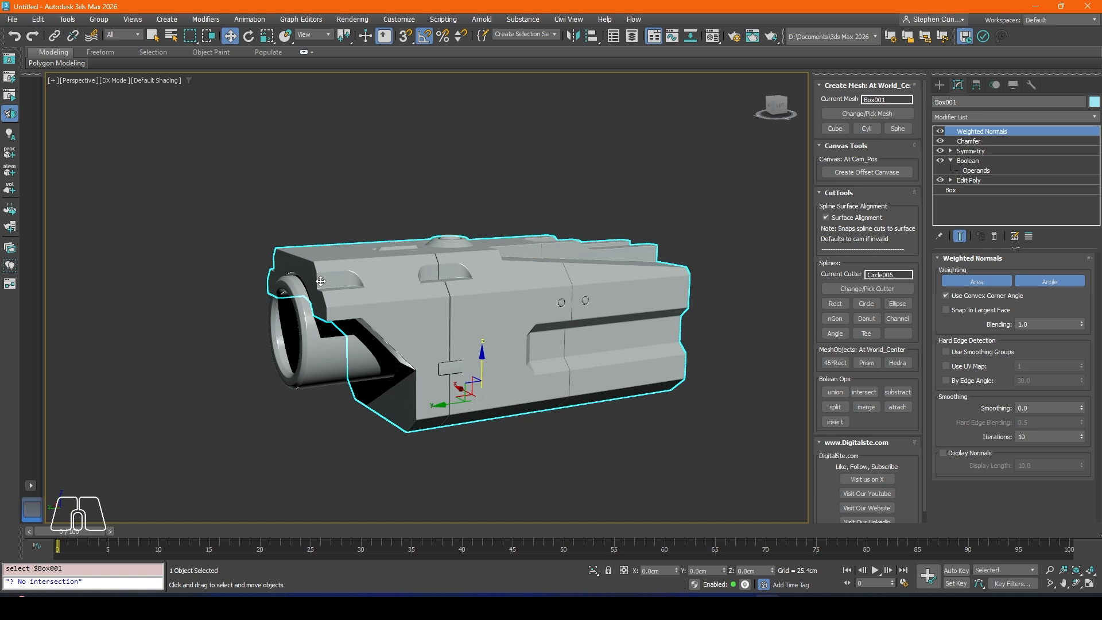
alt+middle_drag(345, 360, 363, 241)
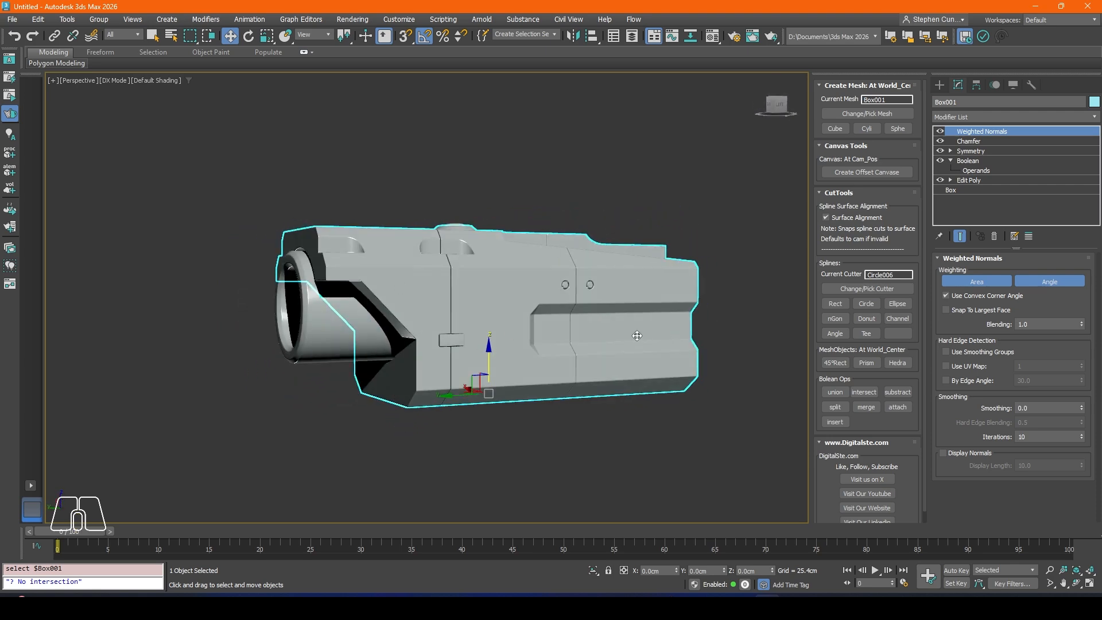
alt+middle_drag(416, 322, 377, 316)
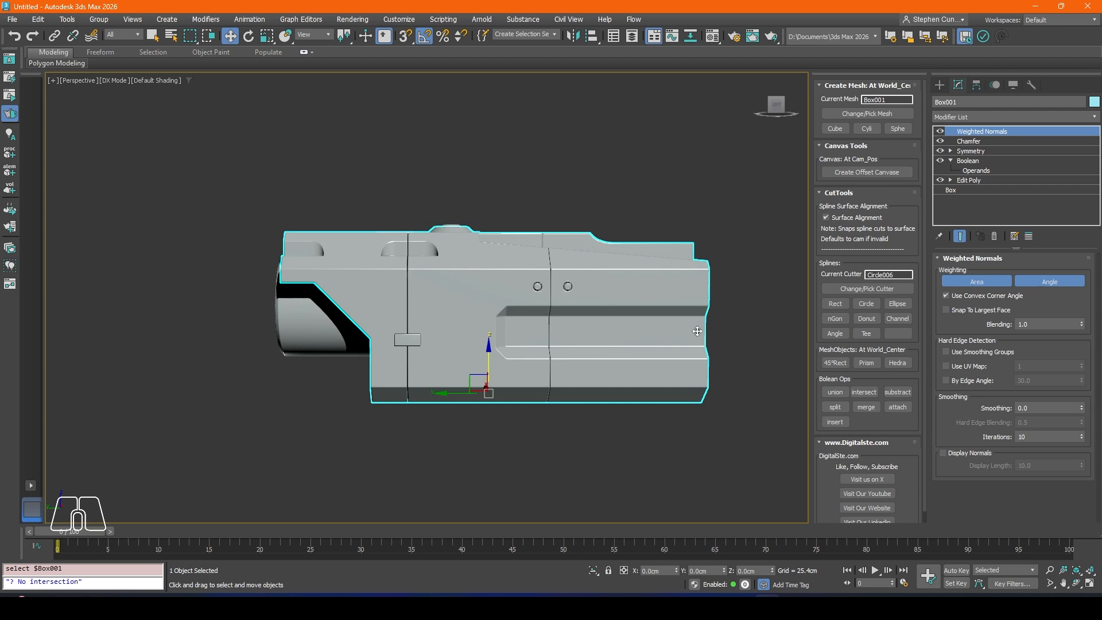
alt+middle_drag(492, 364, 704, 362)
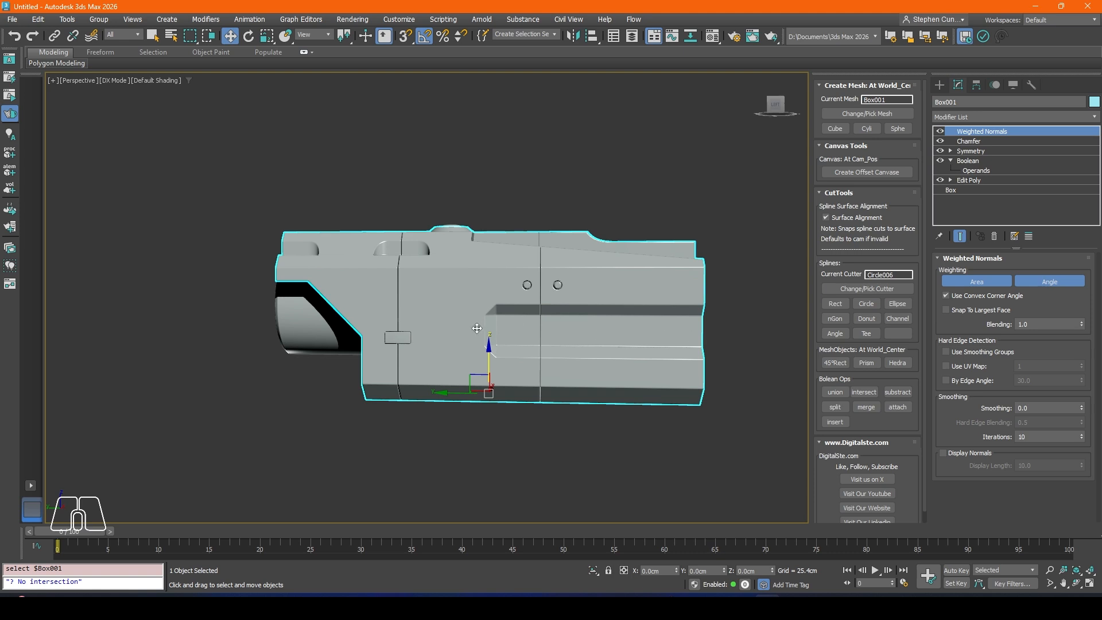
alt+middle_drag(385, 351, 571, 367)
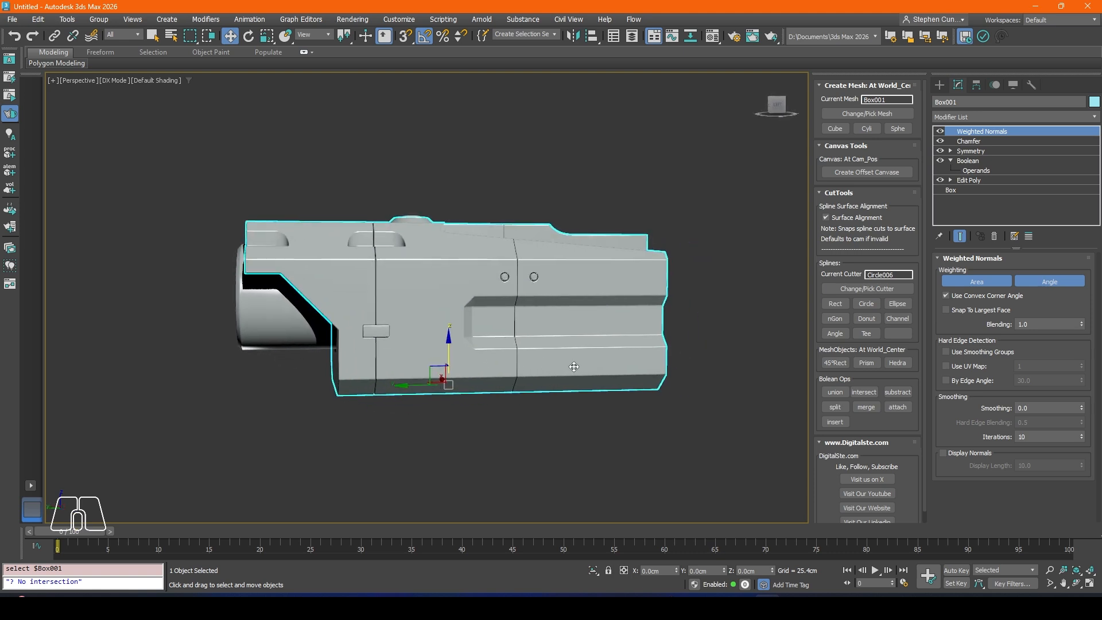
Step: In the Left view, draw an open line across the body's lower side: two horizontal runs joined by a 45° diagonal
key(l)
scroll(477, 273, up, 6)
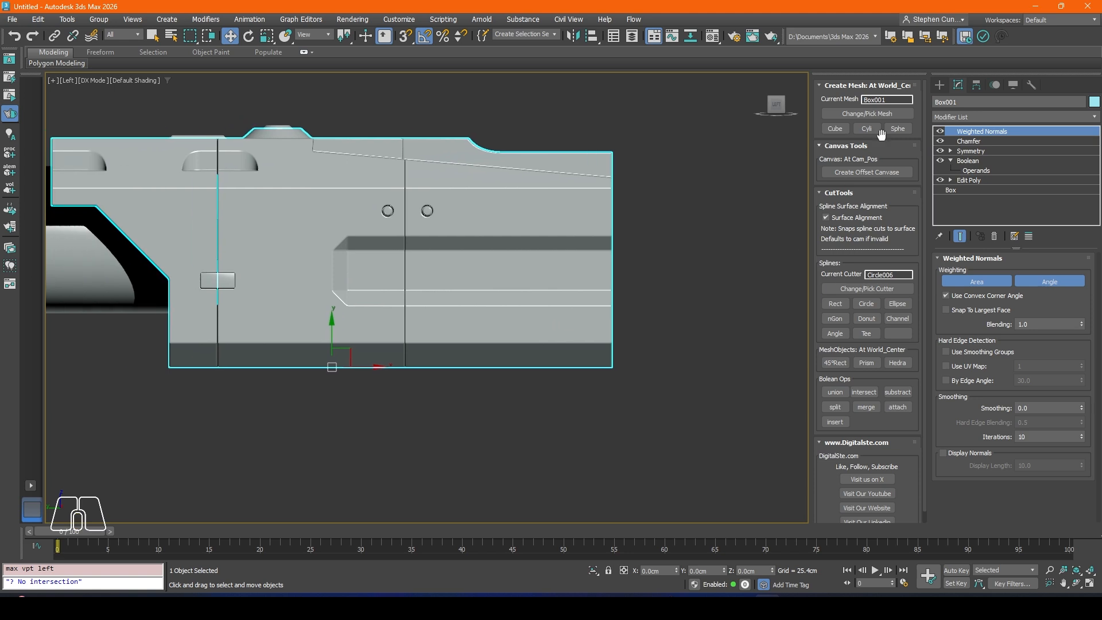
click(939, 85)
click(954, 117)
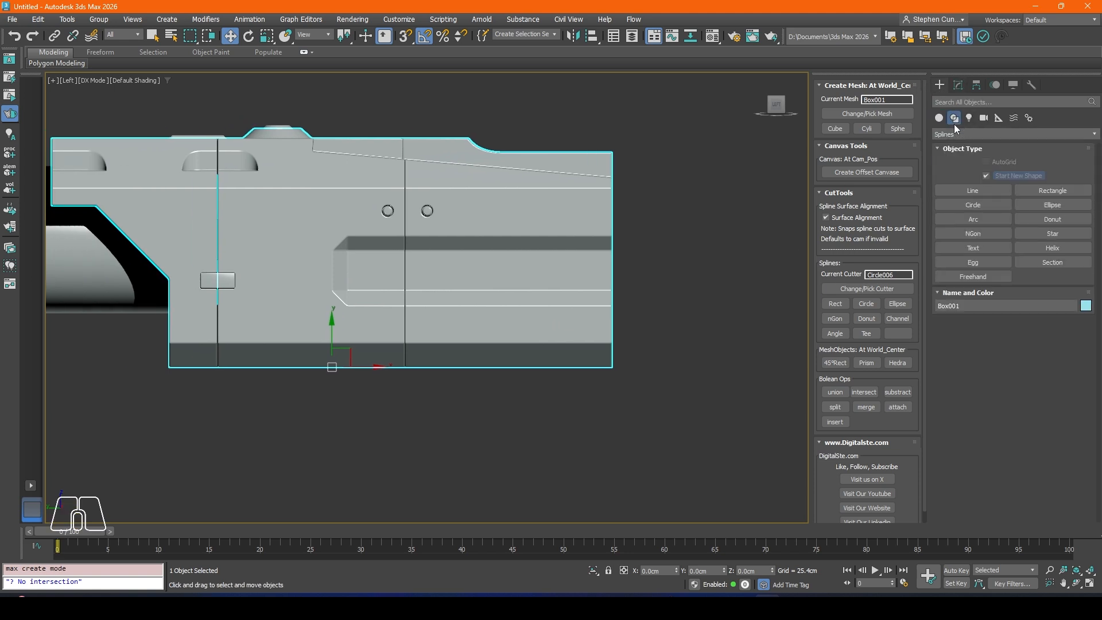
click(974, 192)
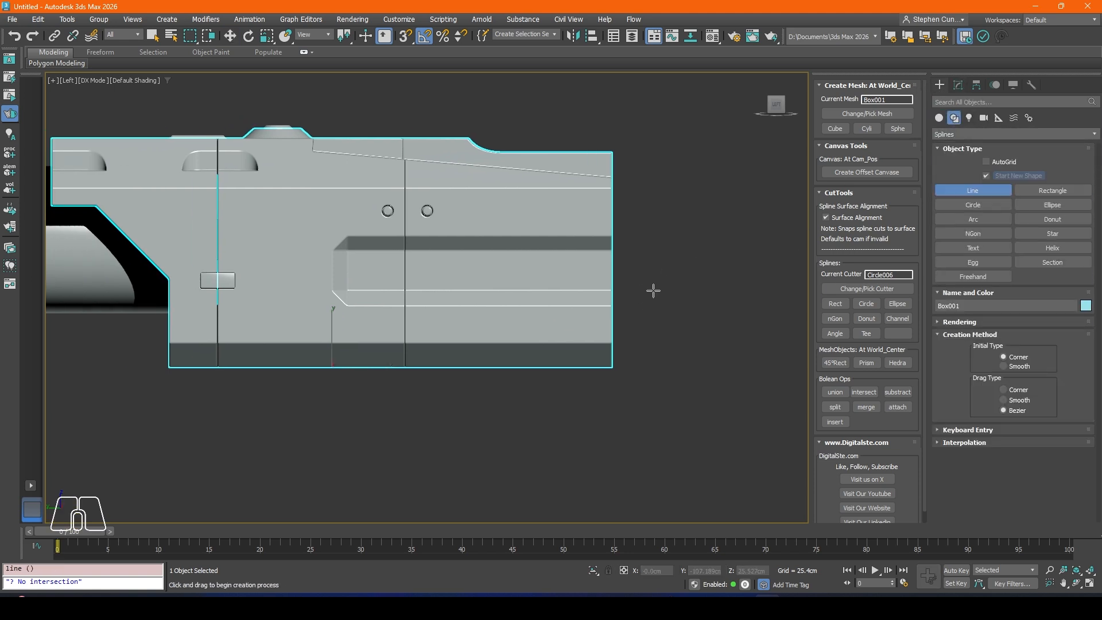
click(656, 274)
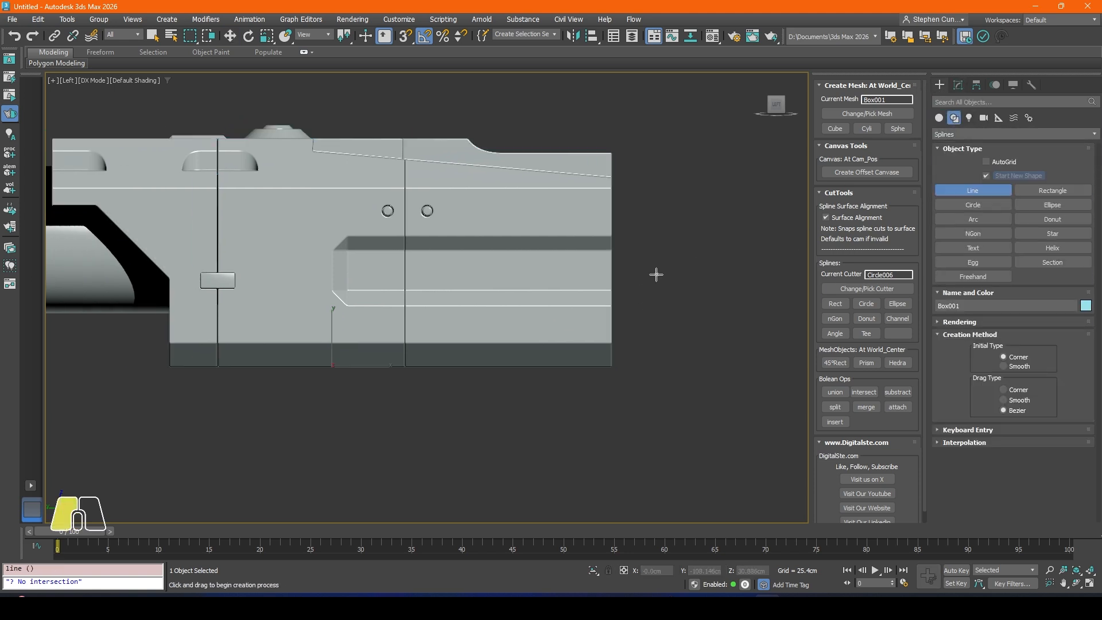
click(315, 268)
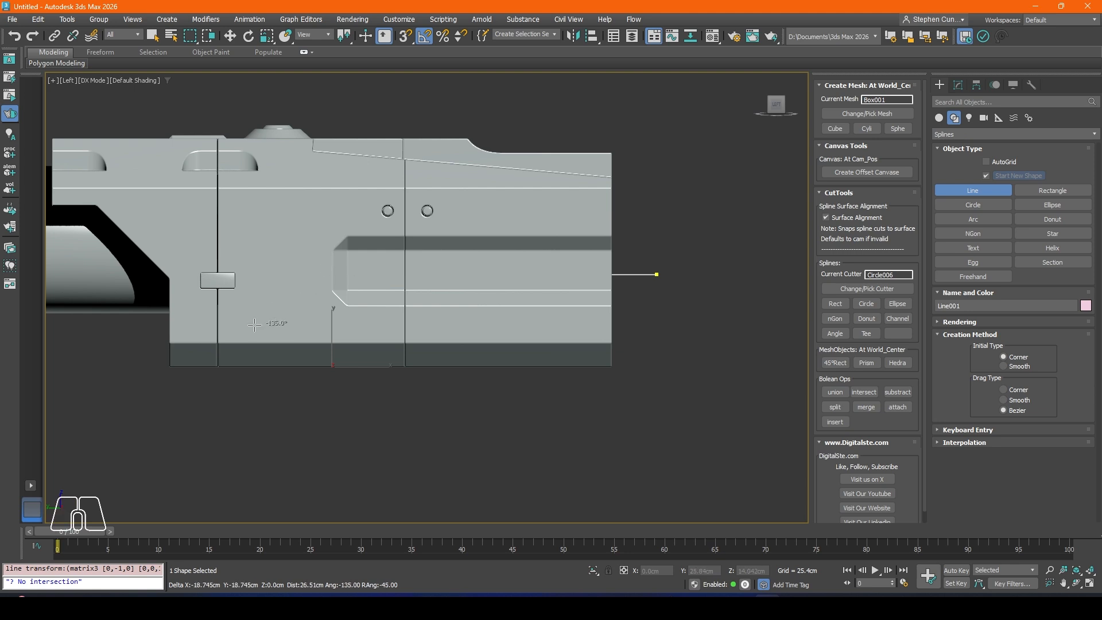
right_click(117, 327)
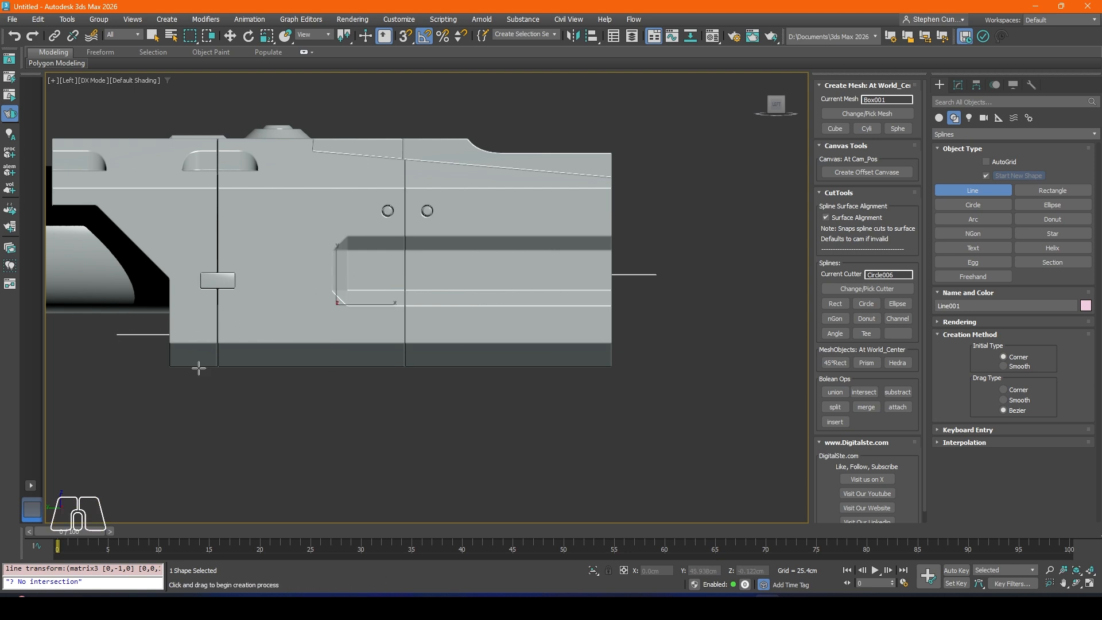
middle_drag(199, 369, 249, 376)
Step: Extrude the line by -111.76 cm and move it to X about -52.95 cm so it spans the body's full width
click(958, 85)
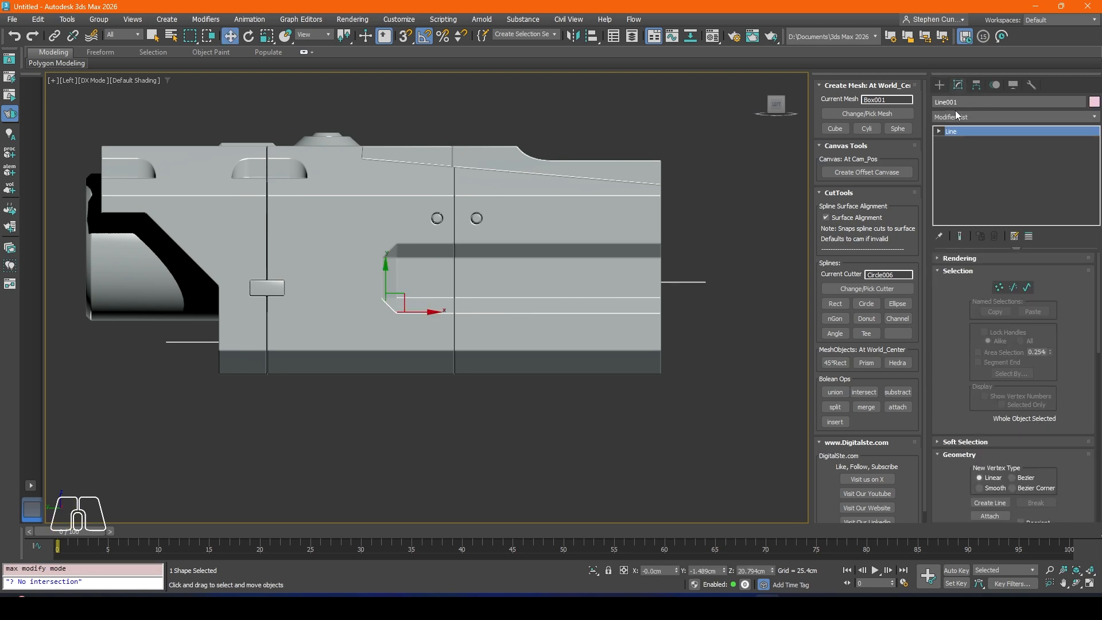
click(955, 117)
text(ex)
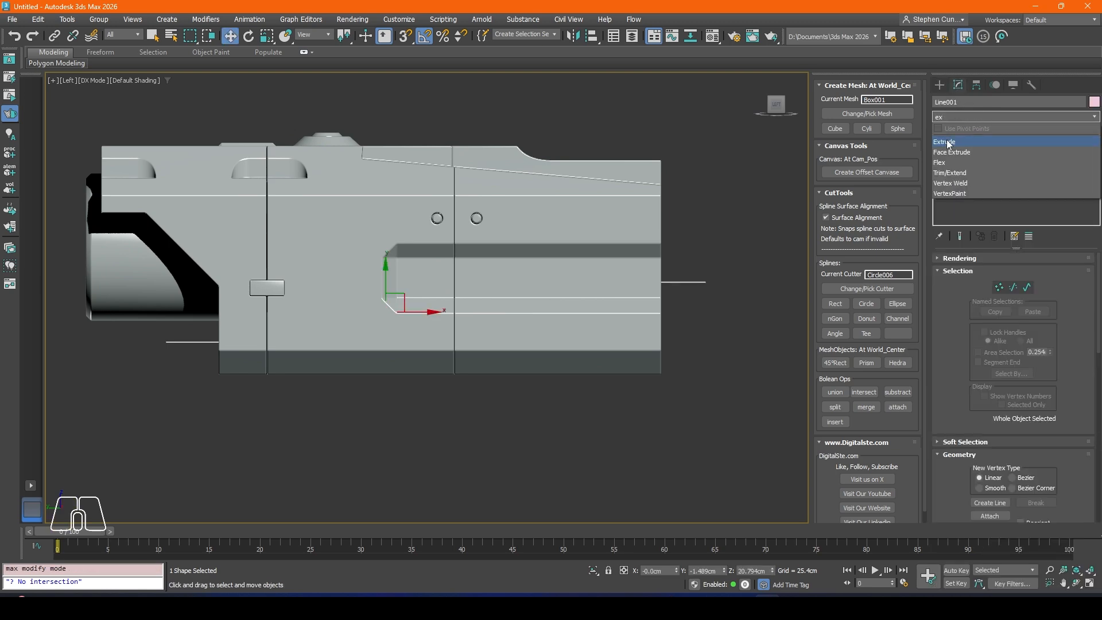
click(950, 141)
alt+middle_drag(471, 280, 415, 301)
drag(414, 301, 288, 333)
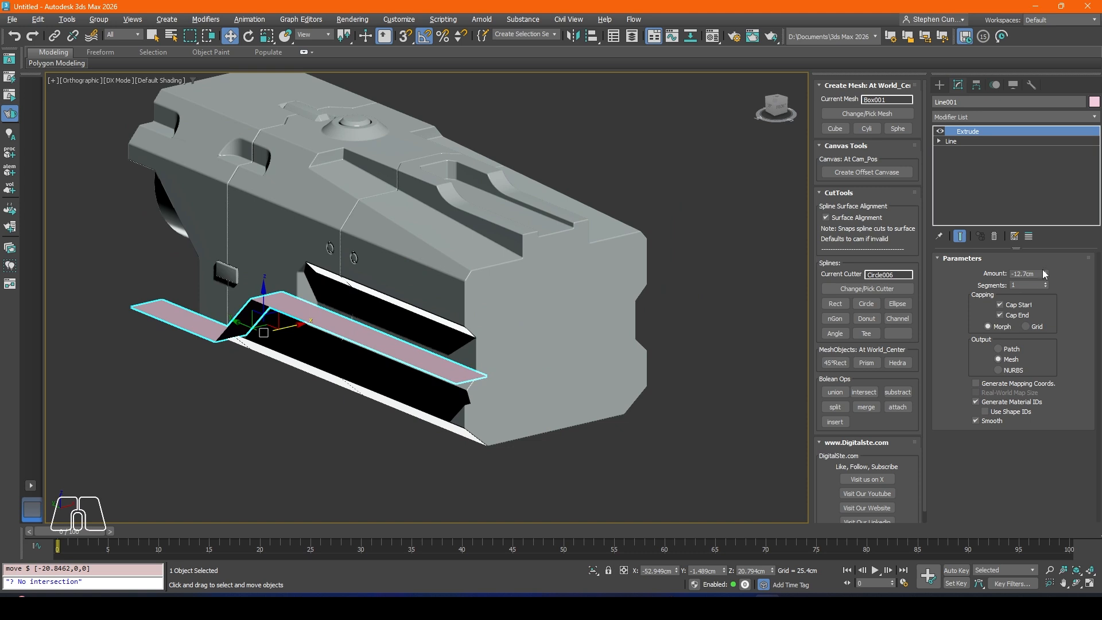
drag(1045, 274, 1050, 317)
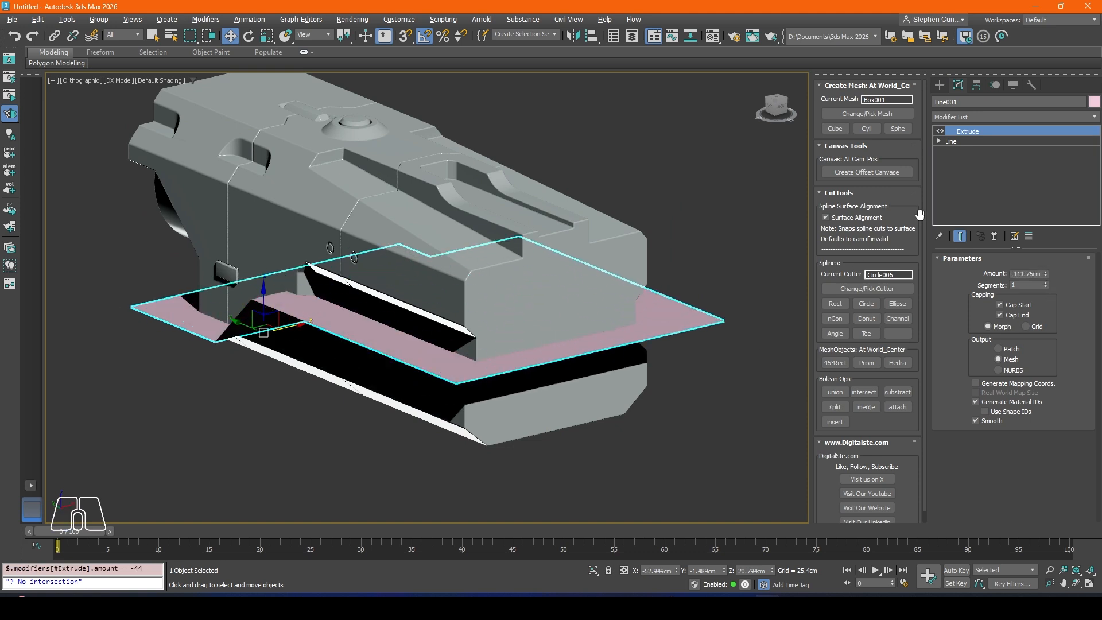
Step: Add a Shell modifier to the extruded line, show edged faces and inspect the sheet's thickness where it crosses the body
click(952, 116)
text(sh)
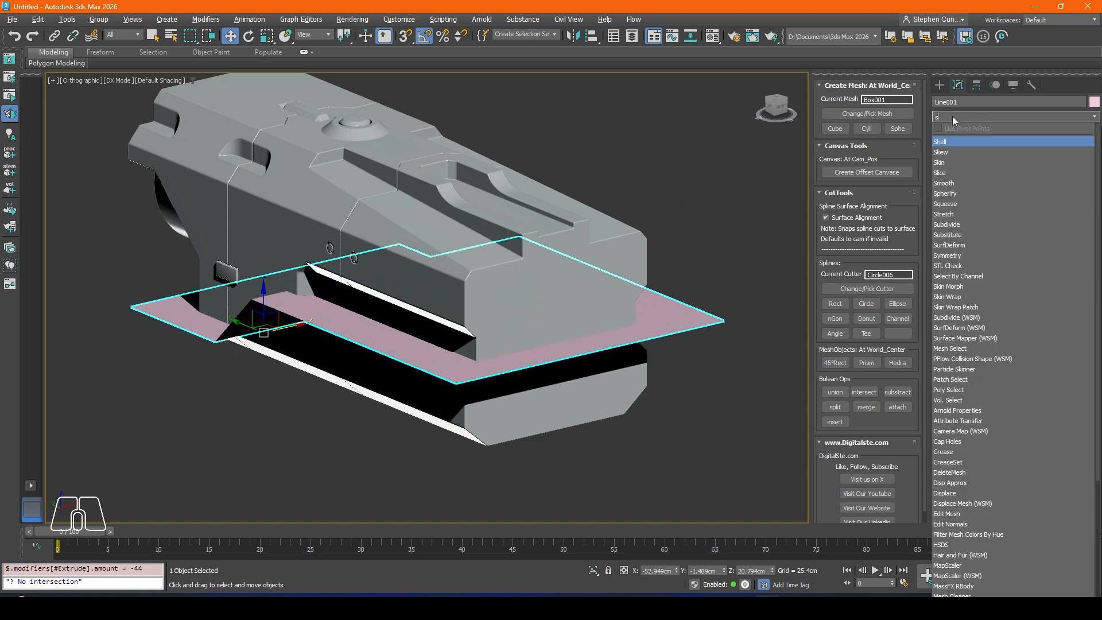
click(944, 139)
alt+middle_drag(625, 322, 655, 292)
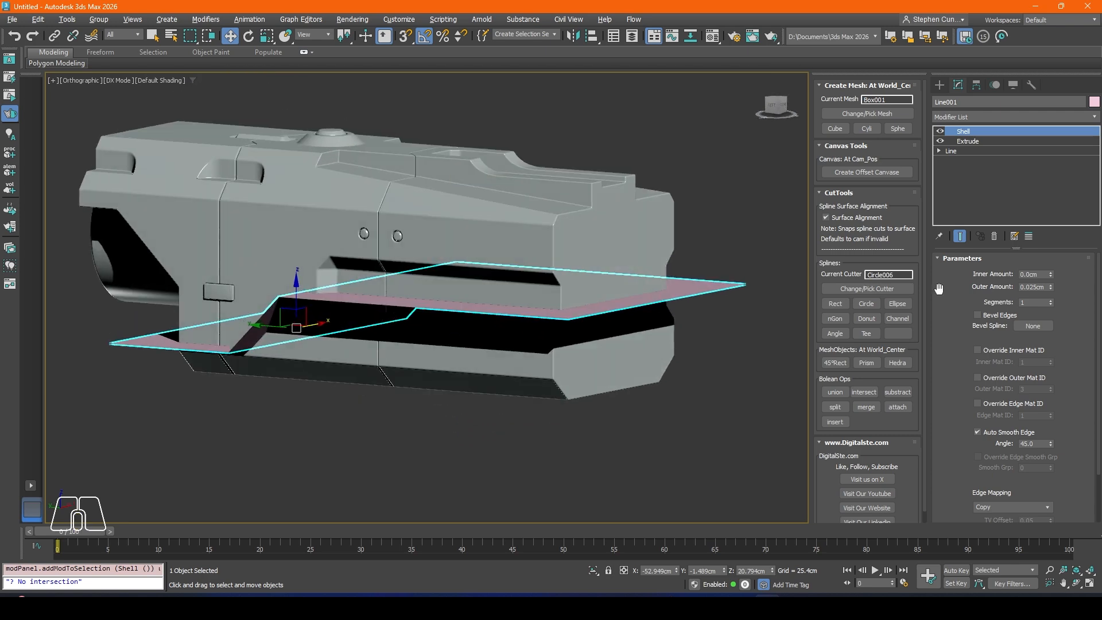
scroll(598, 322, up, 5)
key(F4)
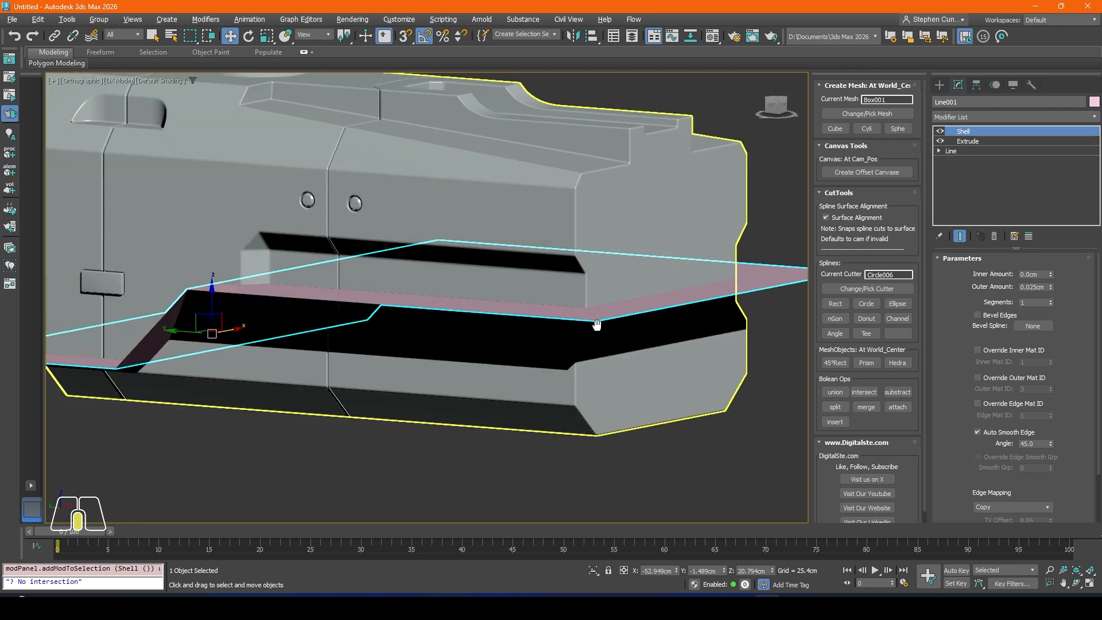
scroll(599, 325, up, 6)
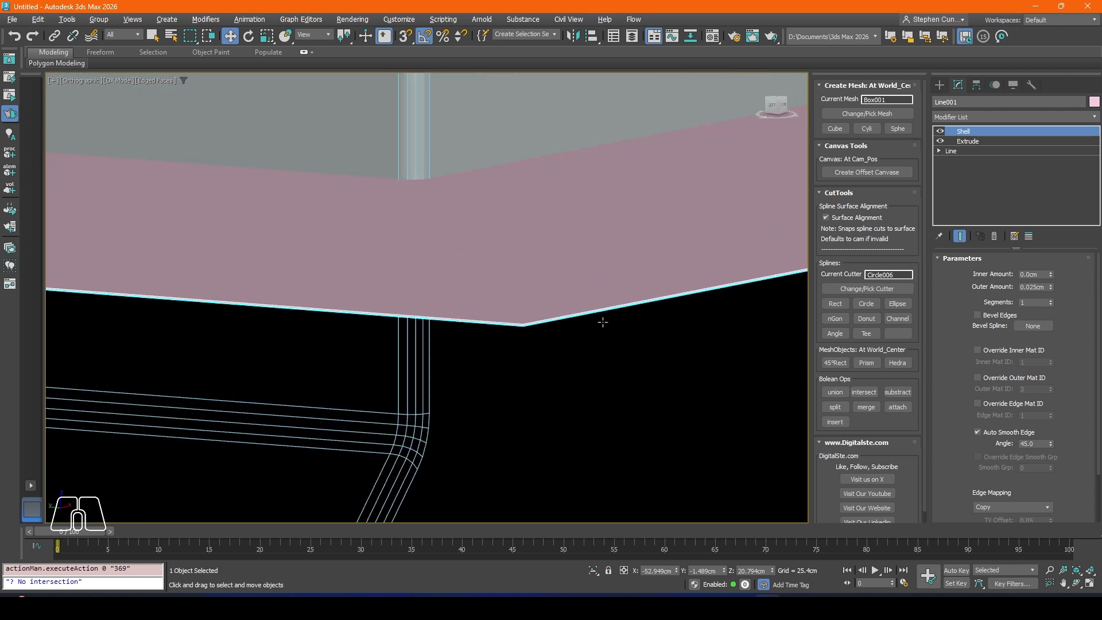
scroll(603, 322, down, 12)
alt+middle_drag(603, 322, 640, 336)
scroll(413, 292, up, 6)
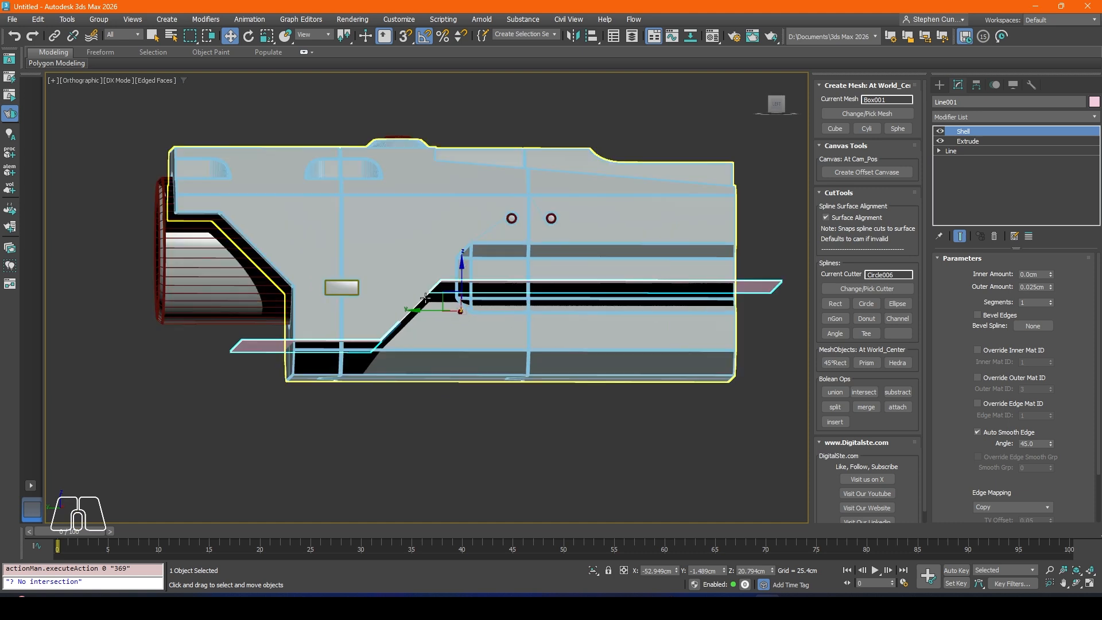
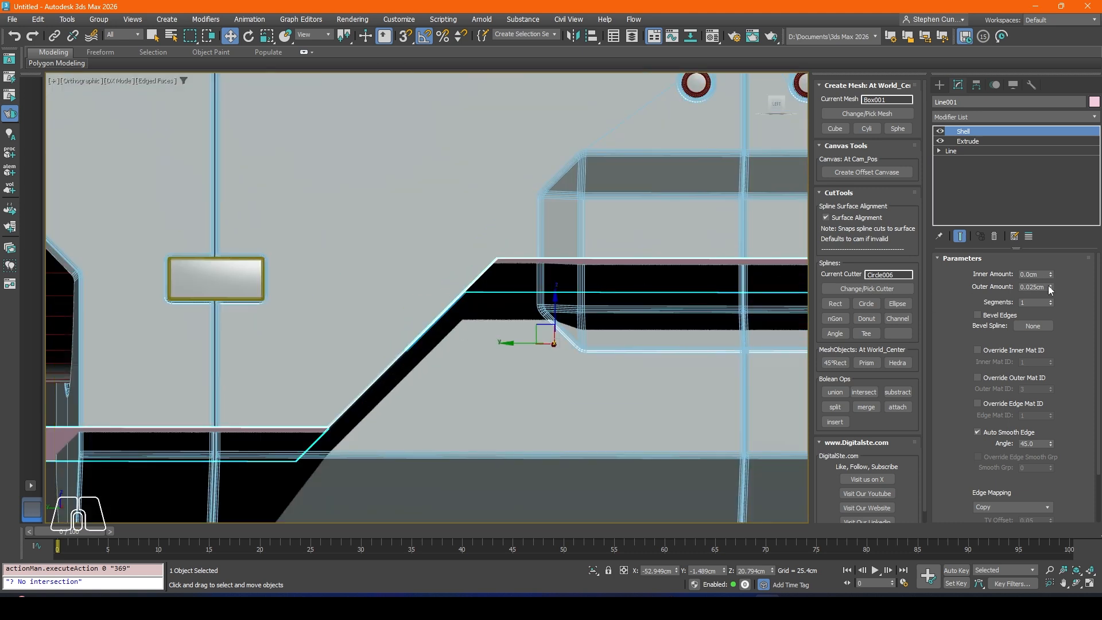
Step: Set the Shell outer amount of the groove line to 0.254 cm and subtract it from the body
drag(1050, 288, 1056, 281)
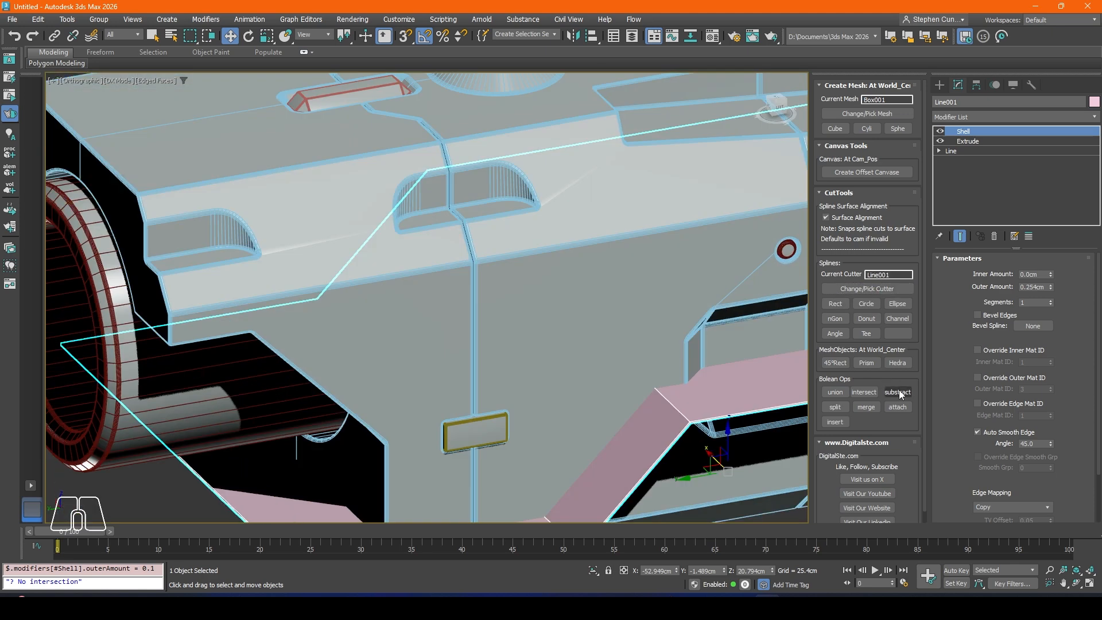
click(897, 392)
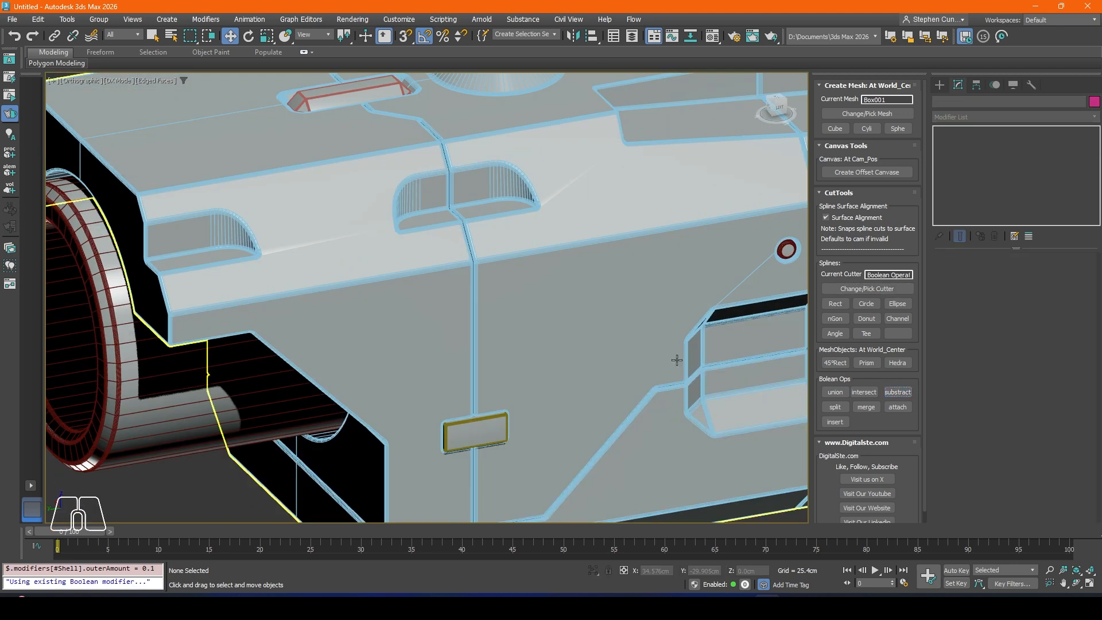
Step: Inspect the shaded model in perspective with edges hidden, covering the lower front groove and the rounded side recesses
scroll(677, 360, down, 10)
key(F4)
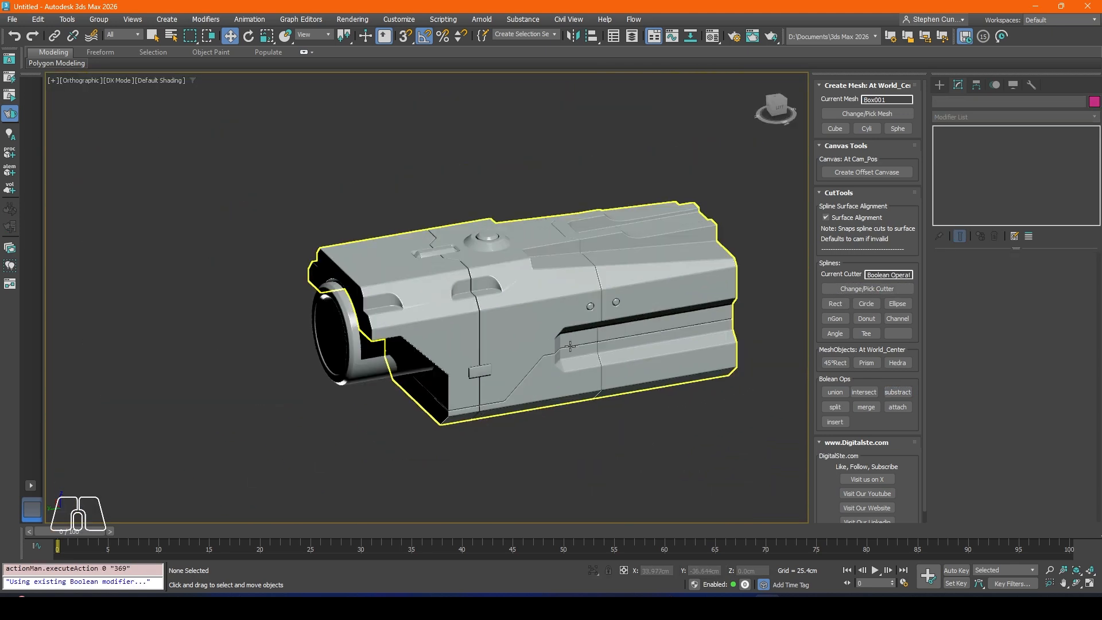
mouse_move(570, 345)
alt+middle_down()
mouse_move(596, 364)
mouse_move(580, 322)
mouse_move(612, 308)
mouse_move(534, 344)
mouse_move(570, 354)
mouse_move(535, 353)
mouse_move(571, 337)
alt+middle_up()
key(p)
scroll(570, 337, up, 5)
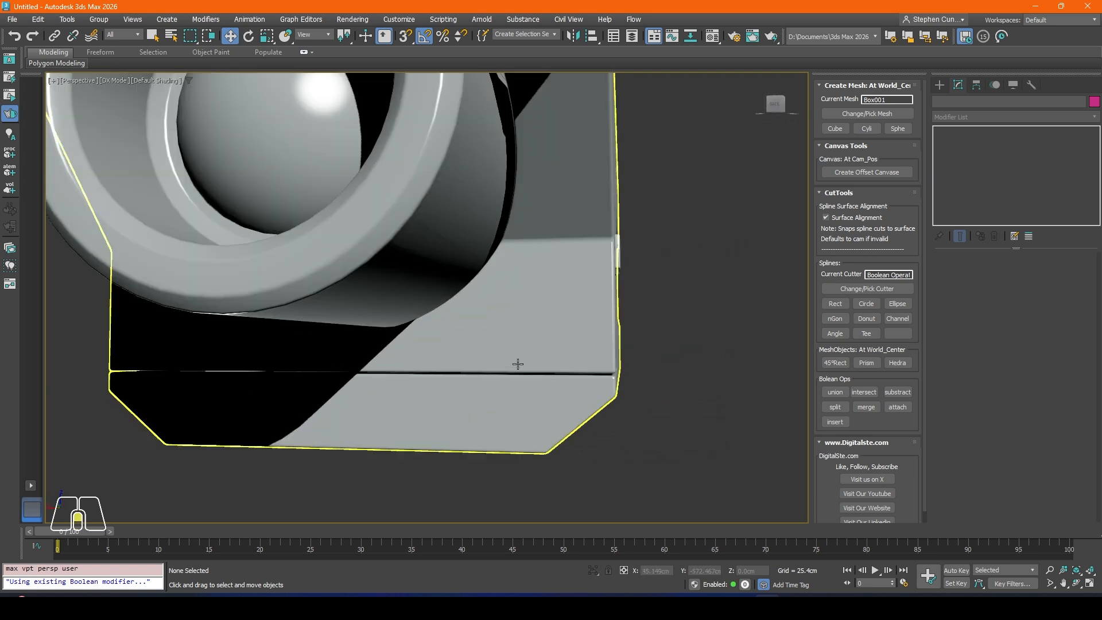
alt+middle_drag(538, 374, 542, 367)
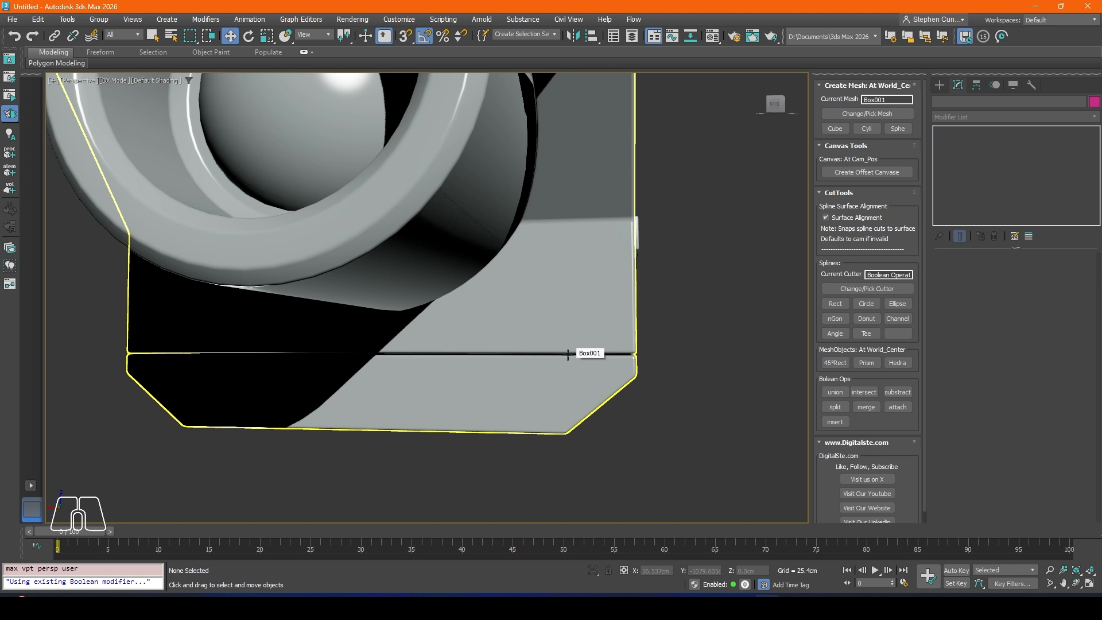
scroll(568, 355, down, 8)
alt+middle_drag(531, 324, 462, 270)
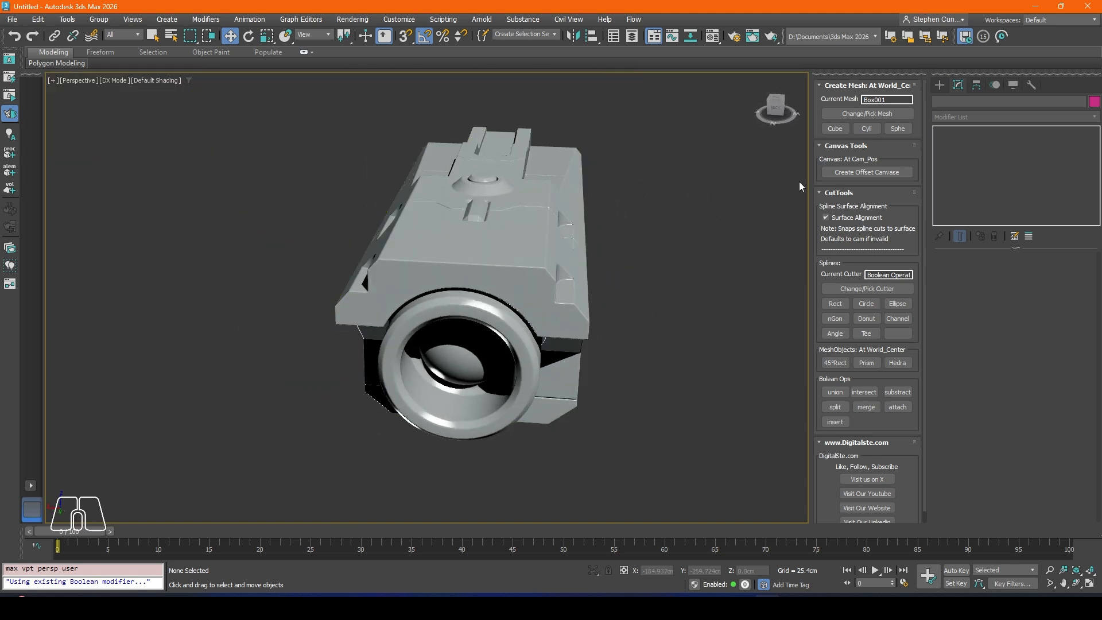
scroll(560, 290, up, 5)
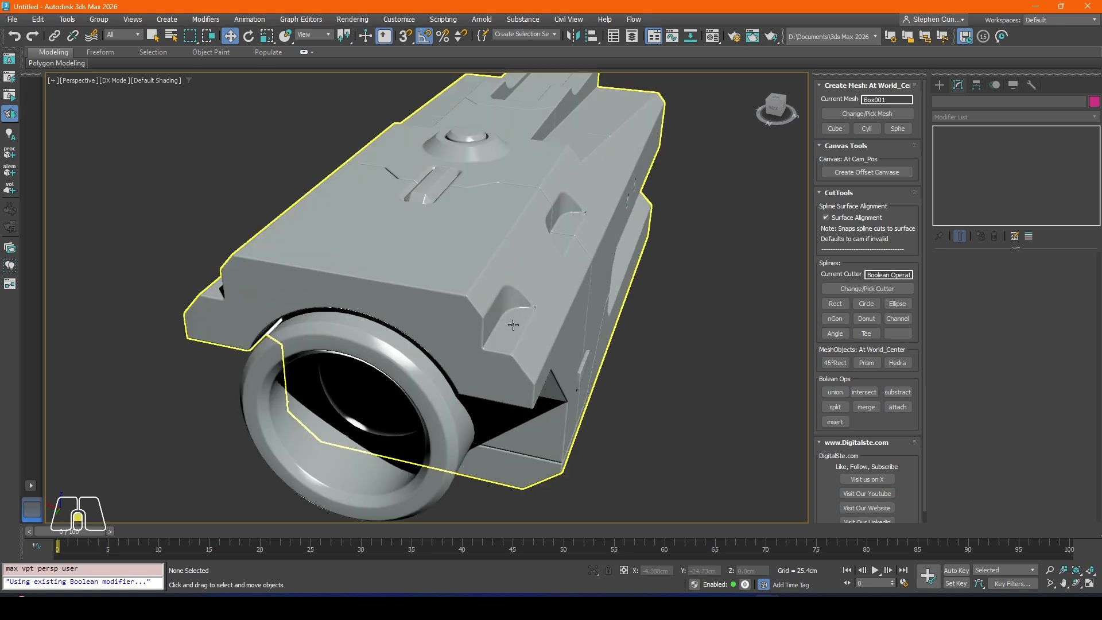
alt+middle_drag(517, 315, 433, 332)
scroll(419, 337, up, 4)
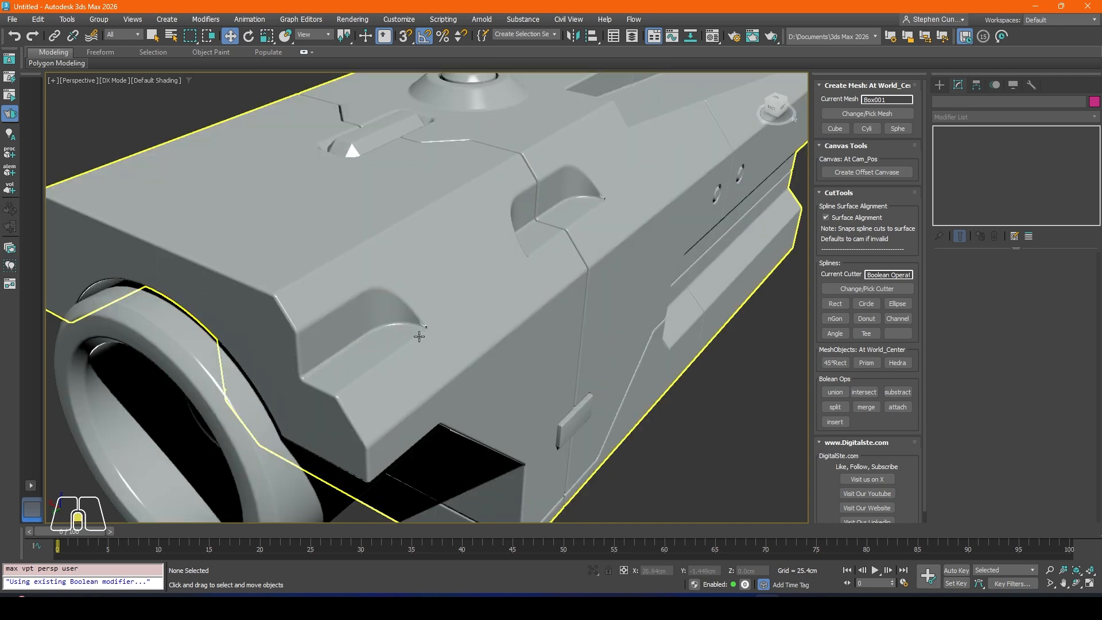
Step: Select the main body and display its edged faces around the corner of the front side recess
click(415, 340)
scroll(423, 336, up, 2)
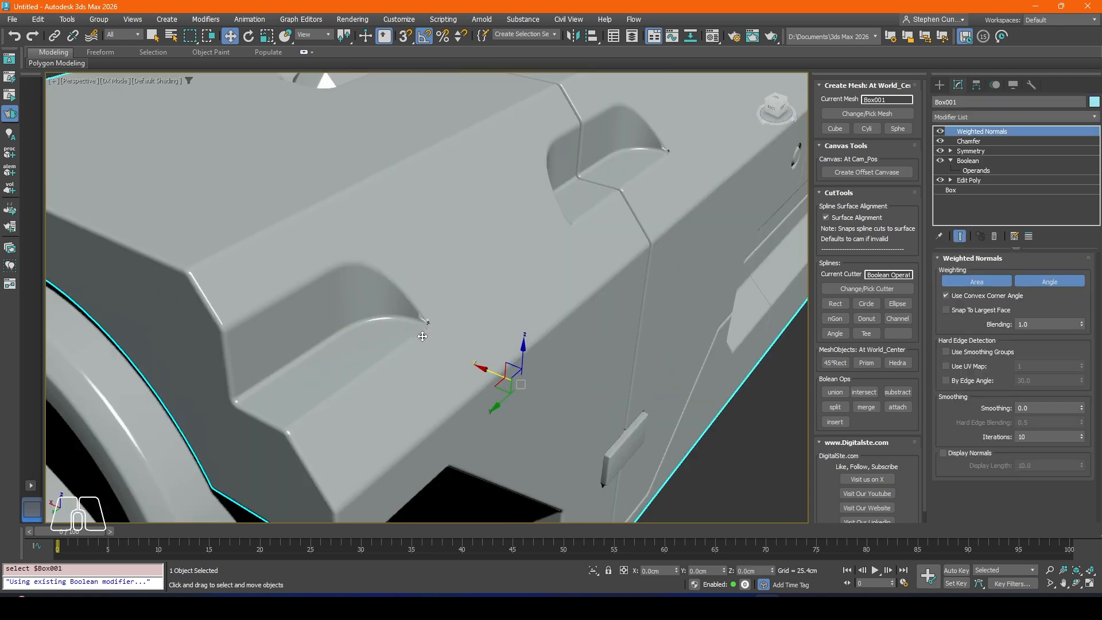
key(F4)
scroll(428, 330, up, 3)
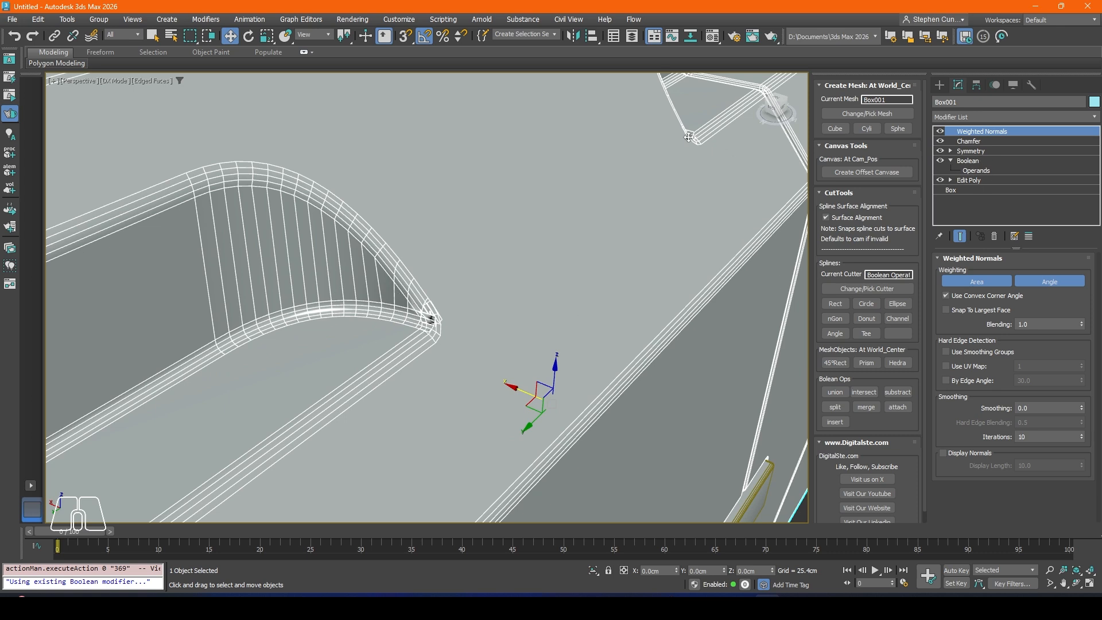
Step: Go through the body's Boolean operands one by one to find the cutter that forms the front side recess
click(973, 171)
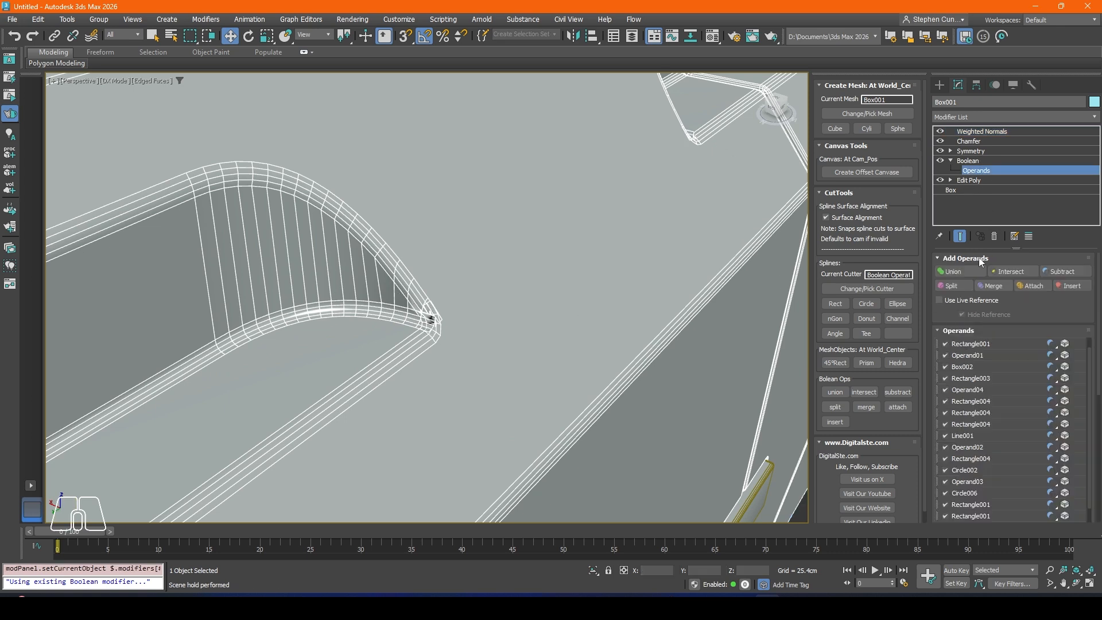
click(970, 358)
click(966, 366)
click(977, 379)
click(971, 391)
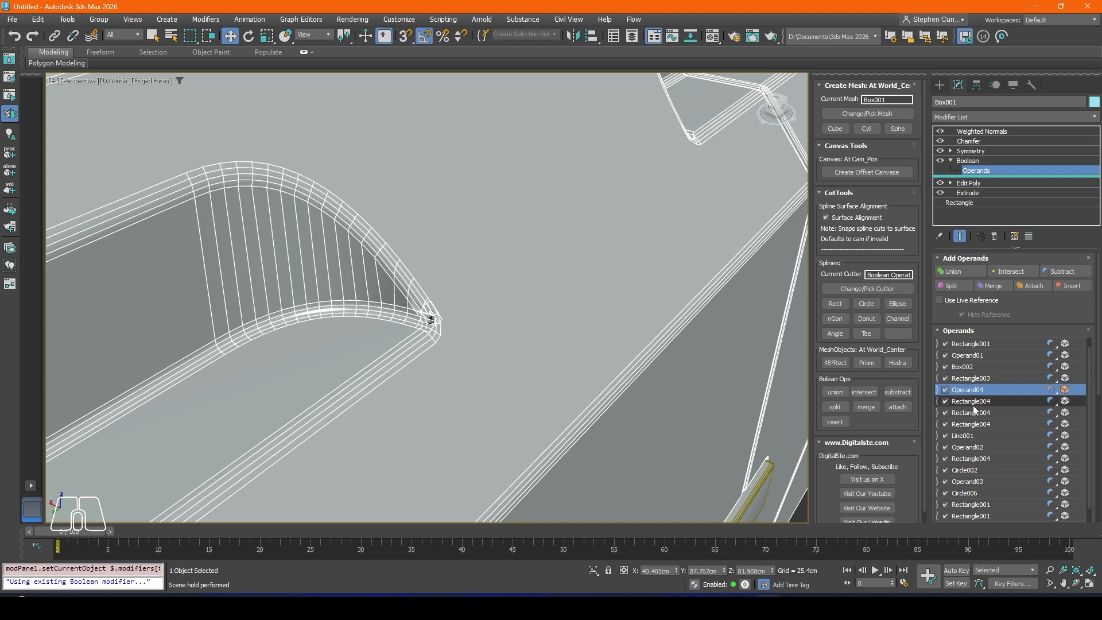
click(969, 482)
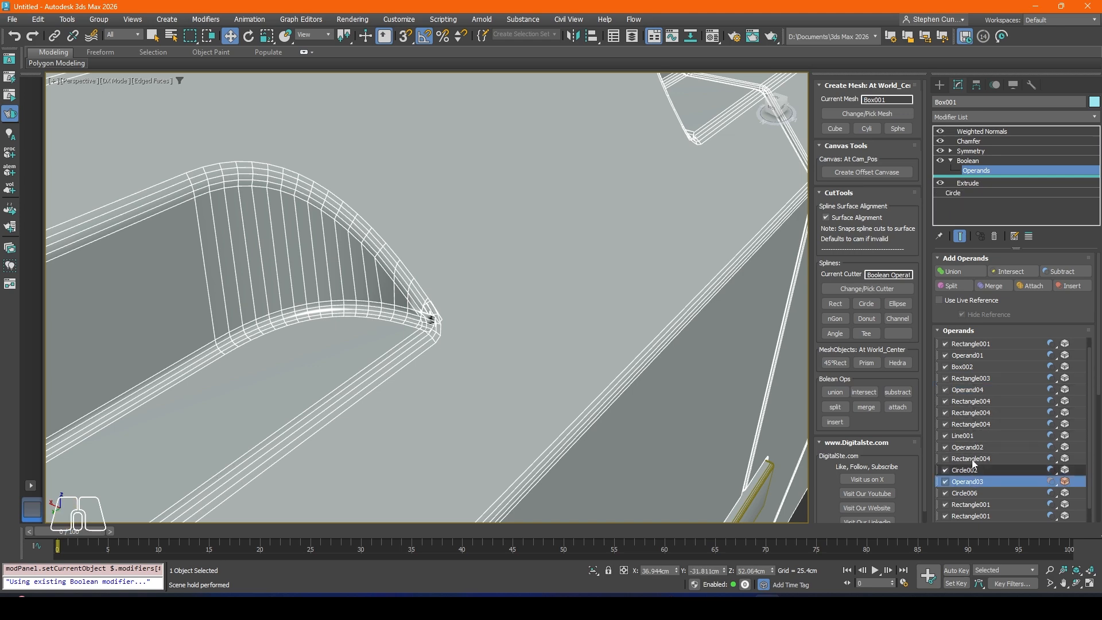
scroll(435, 323, down, 5)
middle_drag(430, 327, 490, 337)
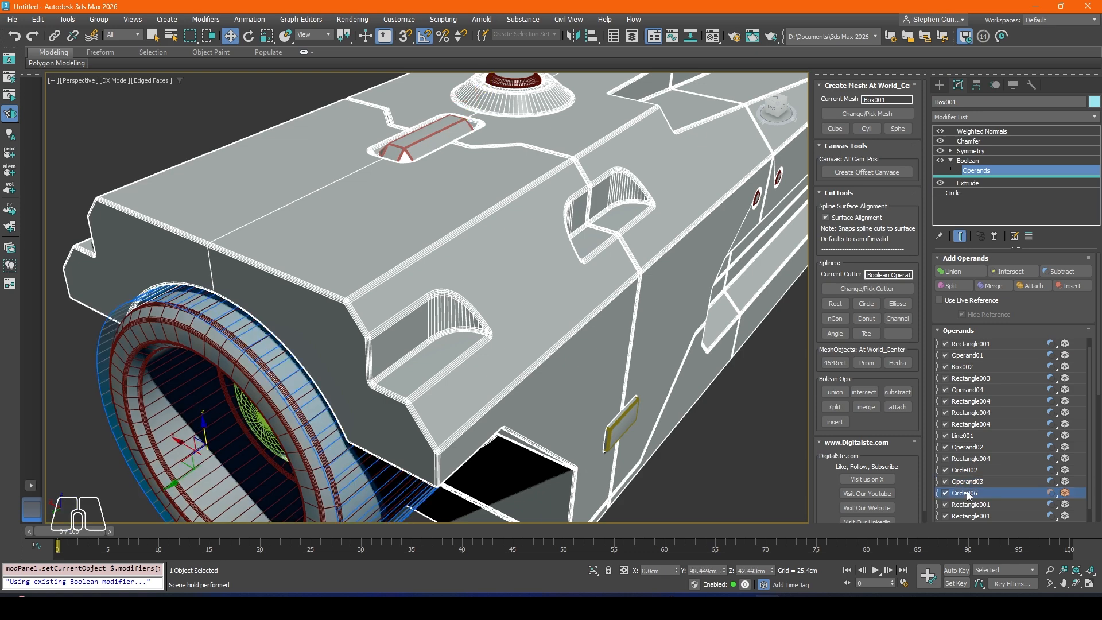
click(969, 344)
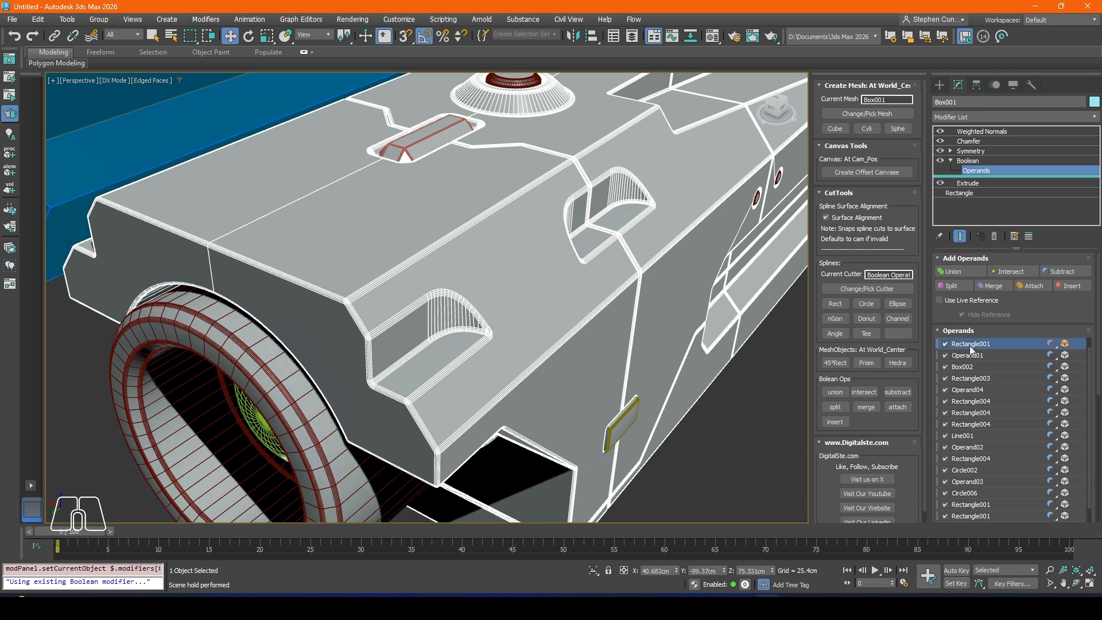
key(Down)
key(Down)
key(Down)
key(Down)
key(Down)
key(Down)
key(Down)
key(Down)
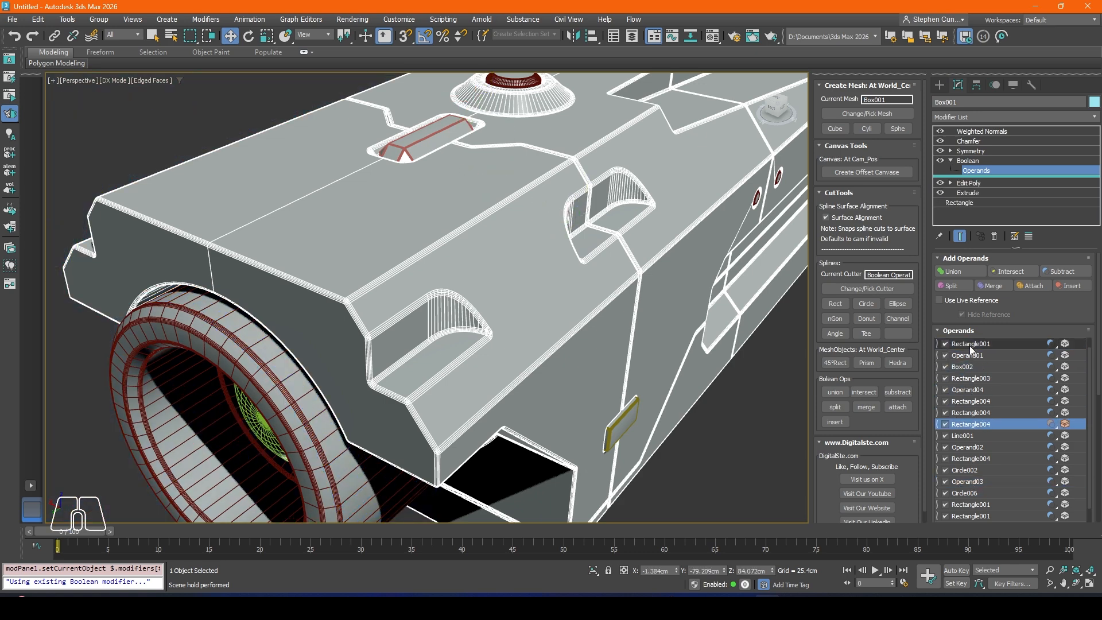
key(Up)
key(Up)
key(Up)
key(Up)
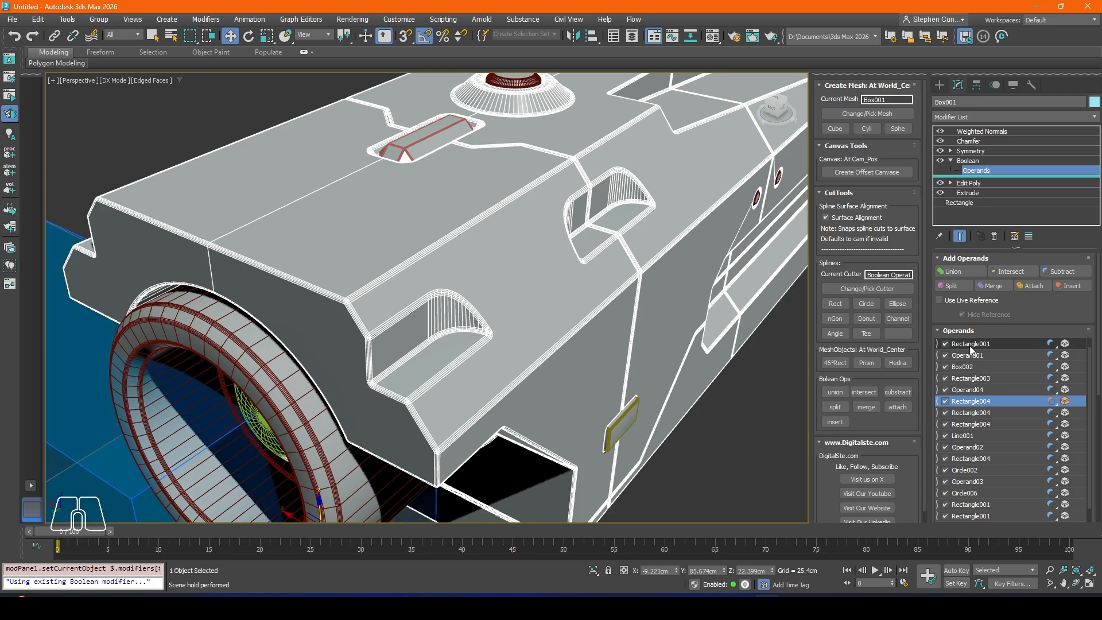
Step: Move the front side recess cutter, Operand04, inward along X to about 38.4 cm and leave operand editing
alt+middle_drag(366, 244, 493, 226)
middle_drag(282, 204, 408, 273)
scroll(248, 285, up, 4)
alt+middle_drag(247, 286, 294, 320)
middle_drag(269, 242, 303, 322)
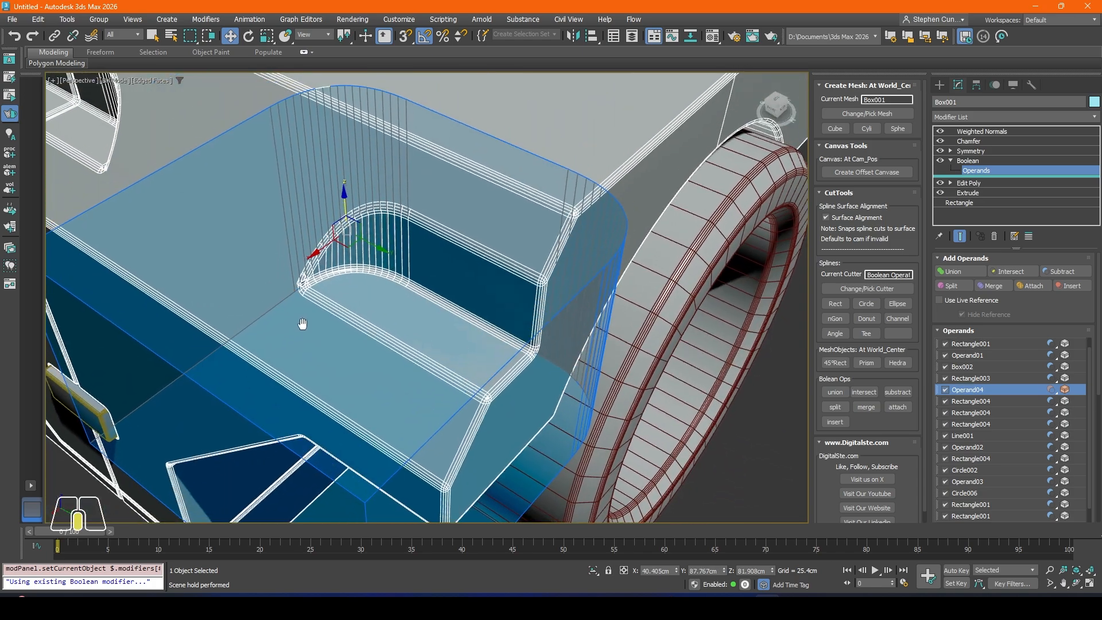
middle_drag(328, 257, 332, 286)
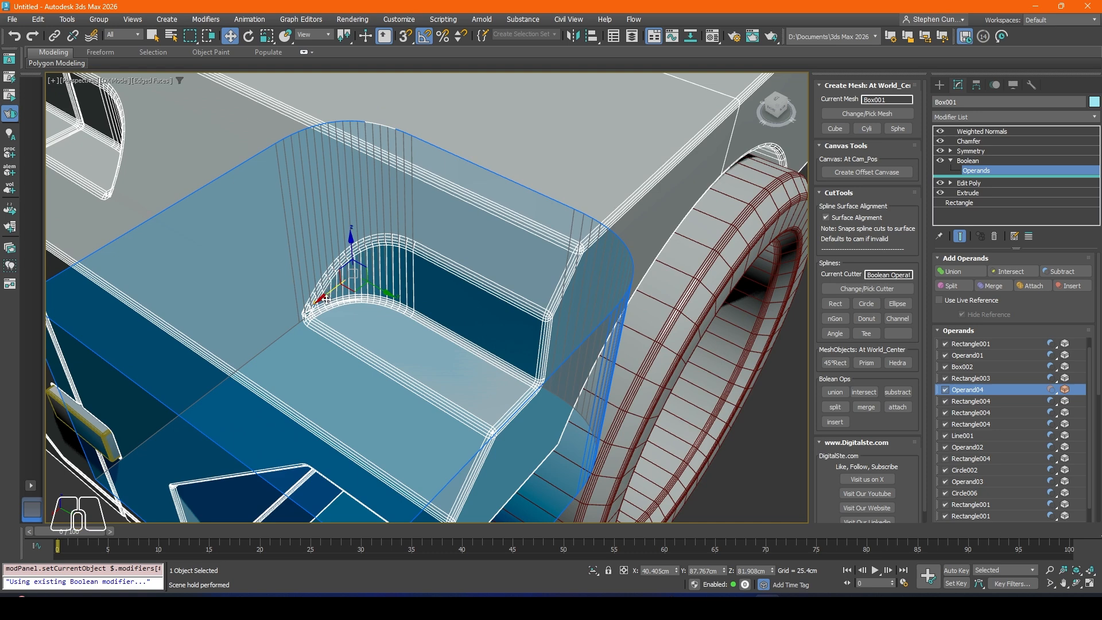
drag(331, 295, 369, 289)
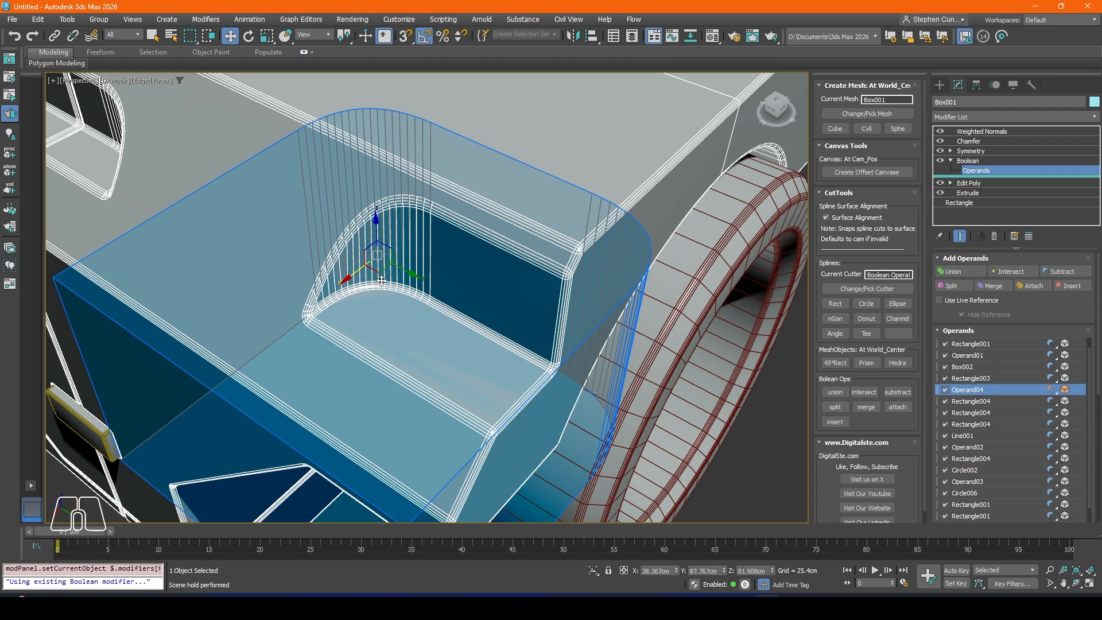
middle_drag(382, 281, 609, 321)
click(969, 161)
Step: Move the middle side recess cutter, Boolean operand Rectangle003, inward along X to about 38.6 cm
scroll(478, 318, down, 3)
scroll(157, 262, up, 3)
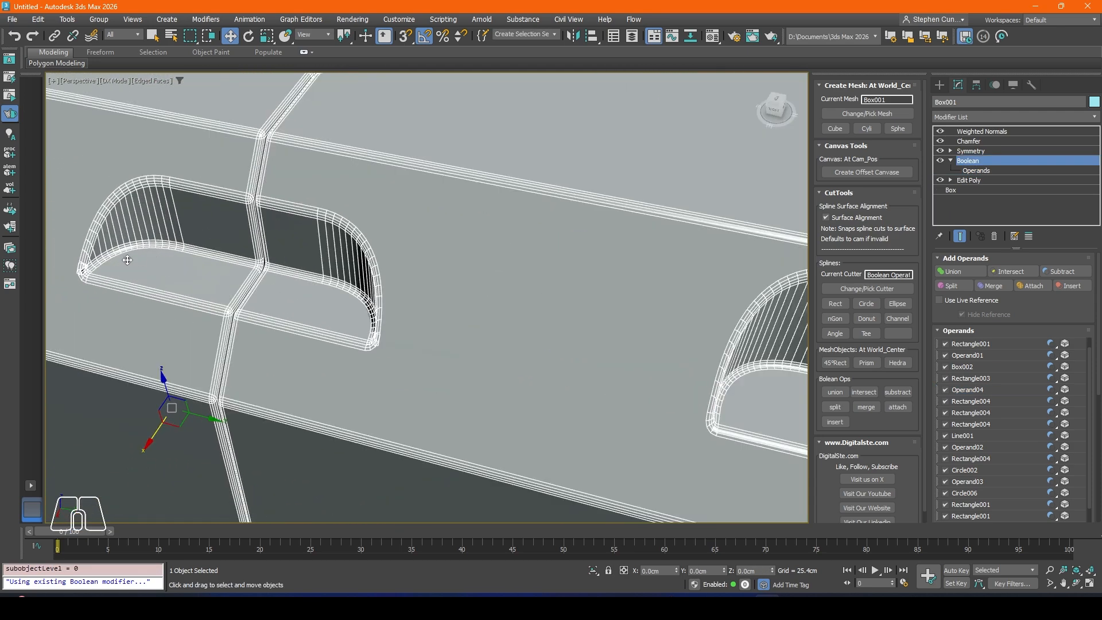
scroll(253, 273, down, 5)
scroll(273, 220, up, 5)
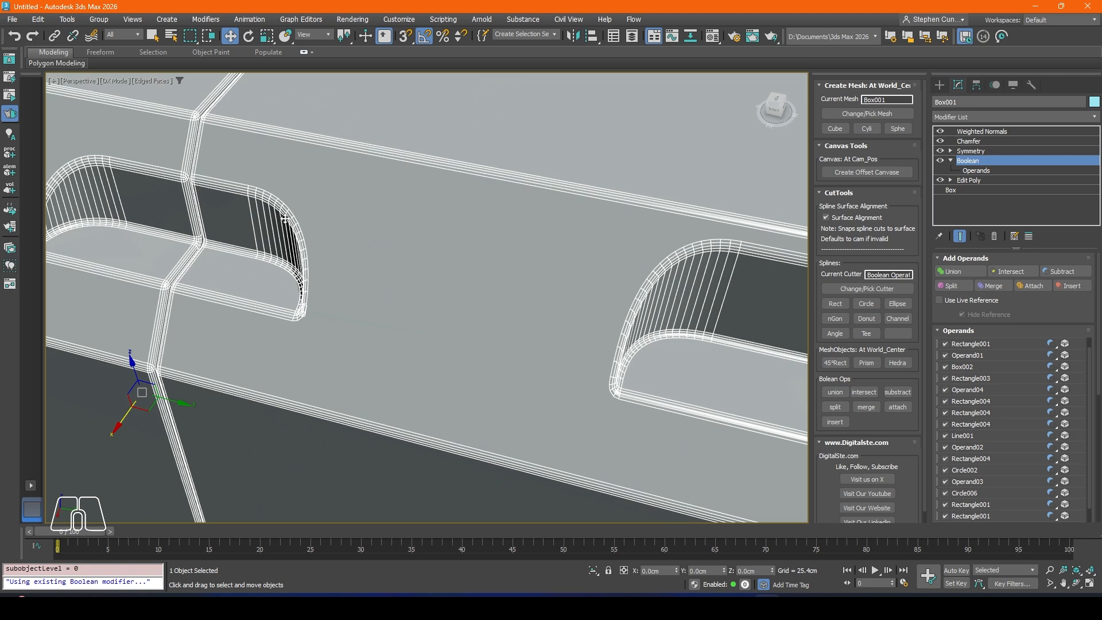
click(968, 391)
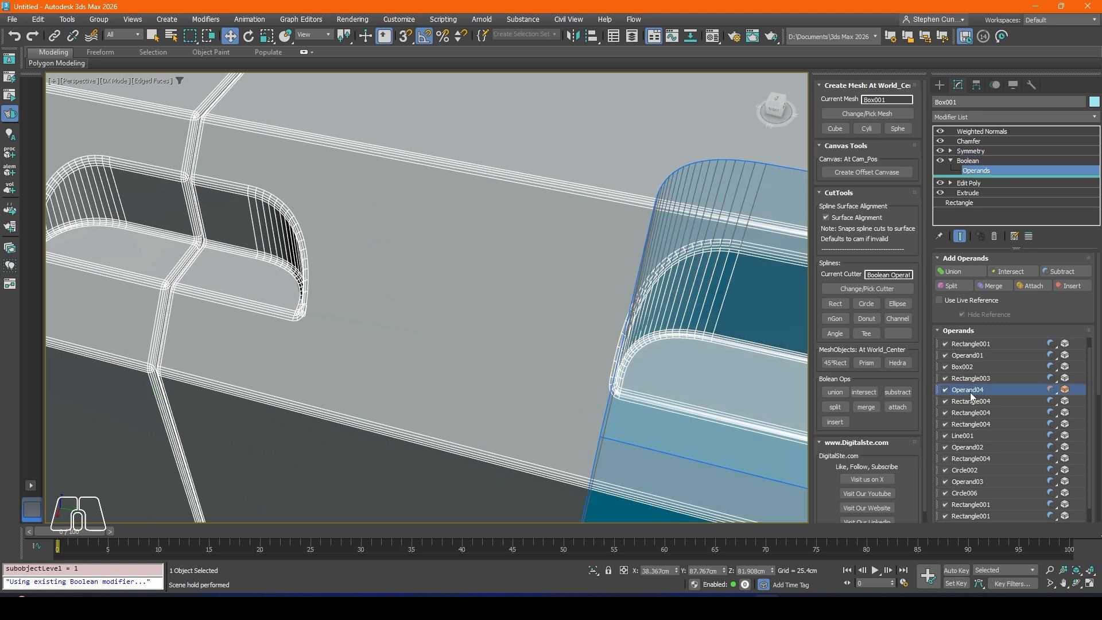
click(970, 379)
scroll(580, 361, up, 2)
scroll(181, 238, up, 2)
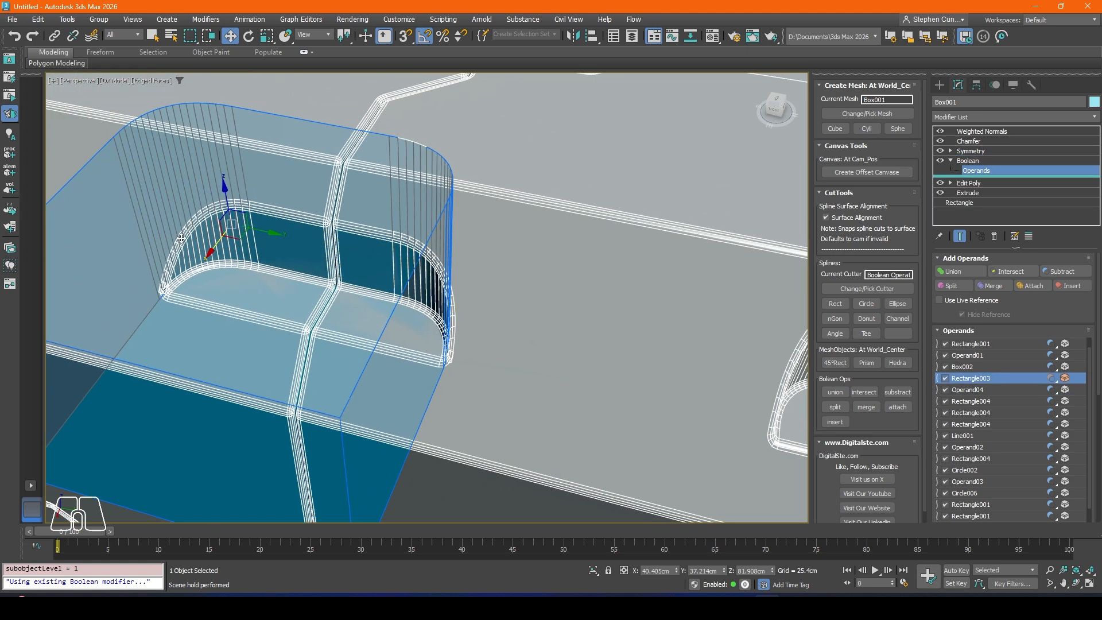
drag(218, 248, 221, 232)
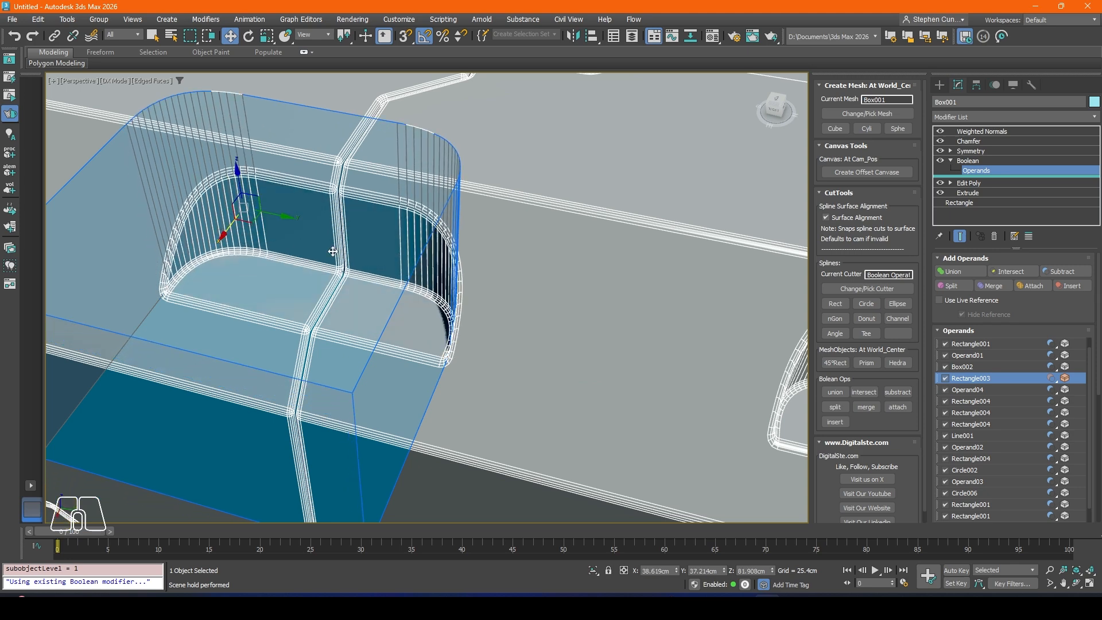
scroll(332, 252, down, 5)
scroll(412, 266, up, 2)
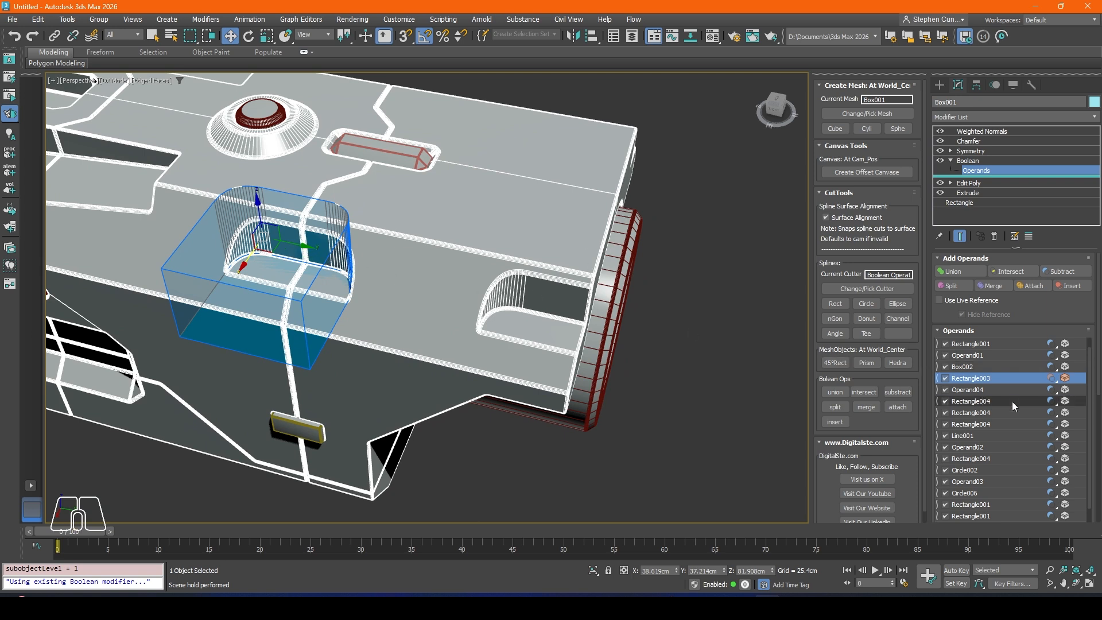
Step: Extract a copy of the Rectangle003 operand from the body's Boolean modifier
right_click(1020, 378)
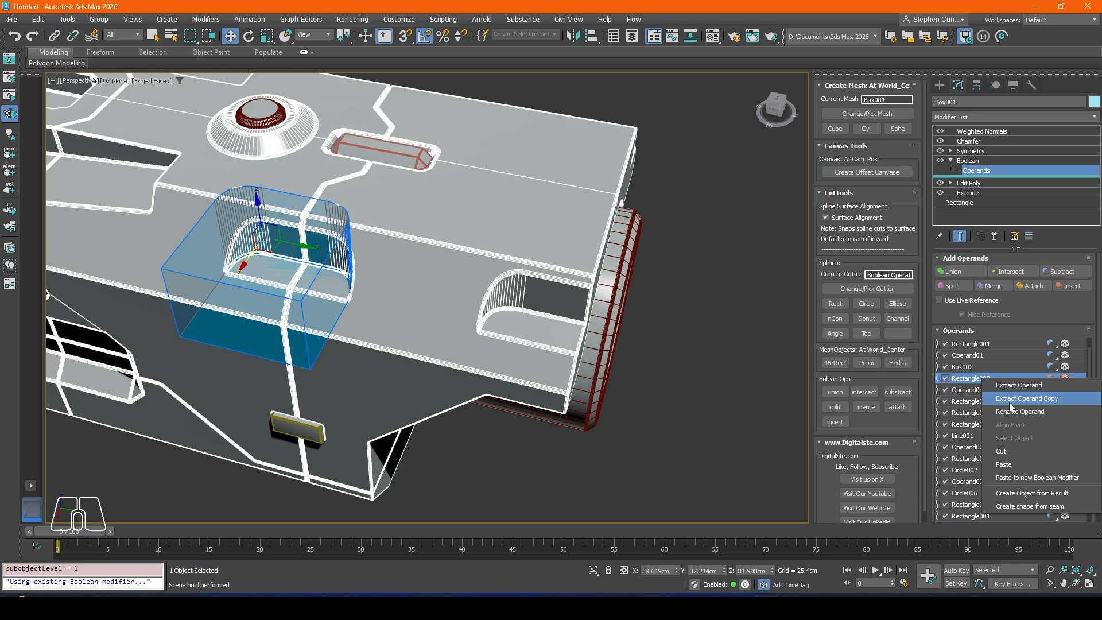
click(1009, 402)
scroll(330, 296, up, 3)
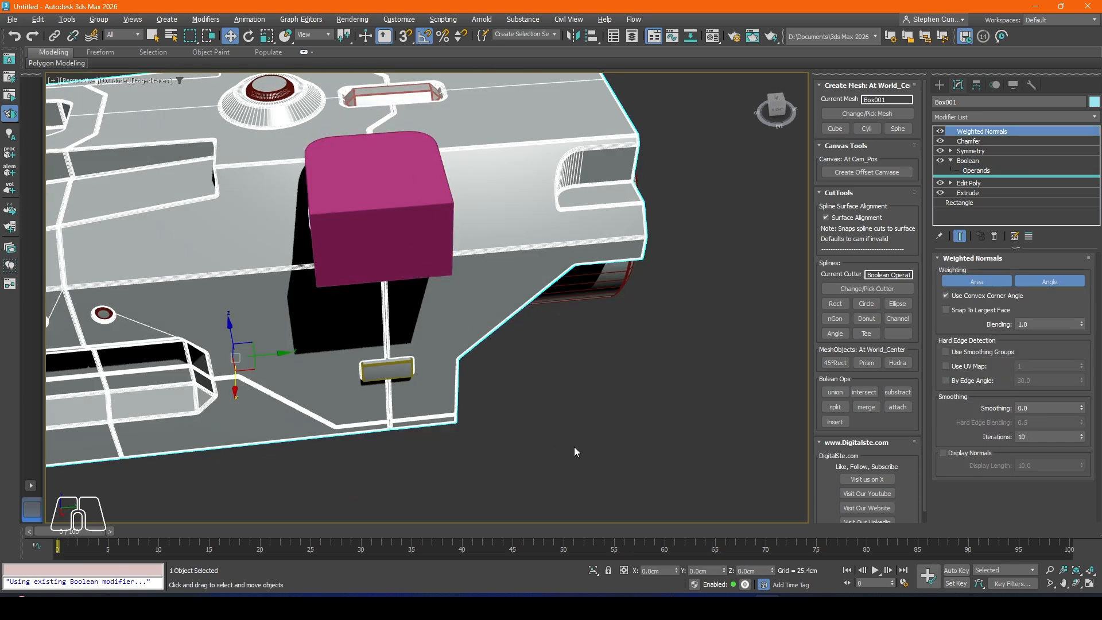
Step: Move the extracted cutter copy to the front end of the body near its centre, about X 3.2 cm and Y 95.6 cm
click(382, 224)
alt+middle_drag(382, 224, 377, 285)
drag(397, 235, 700, 221)
alt+middle_drag(701, 221, 361, 292)
scroll(361, 288, down, 3)
middle_drag(468, 275, 361, 286)
drag(326, 291, 404, 291)
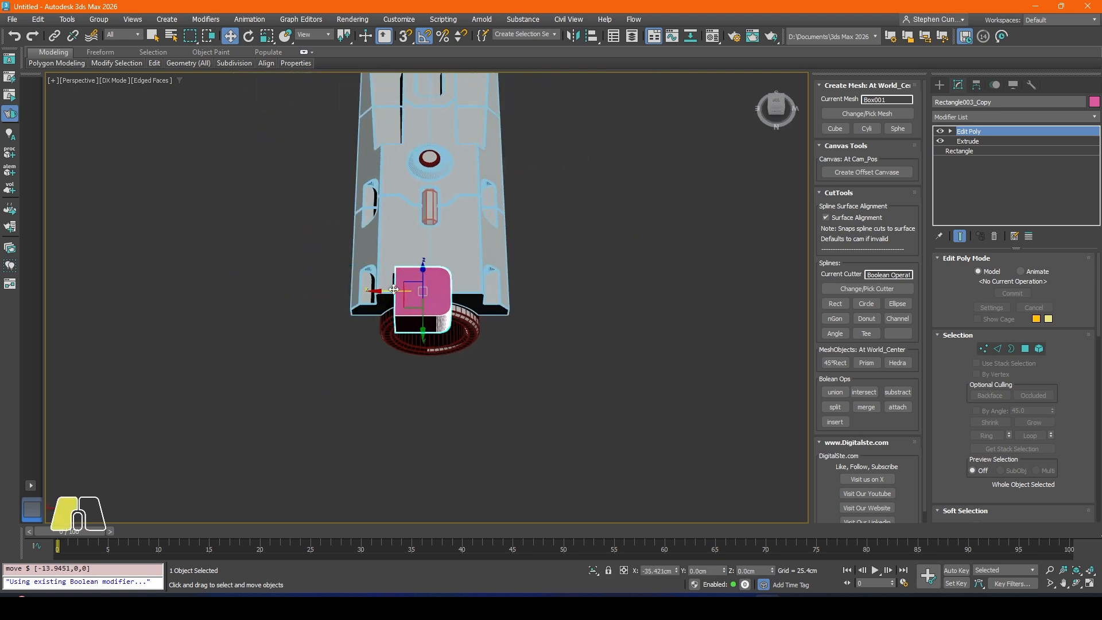
Step: Rotate the extracted cutter copy 90 degrees about the Z axis
click(249, 37)
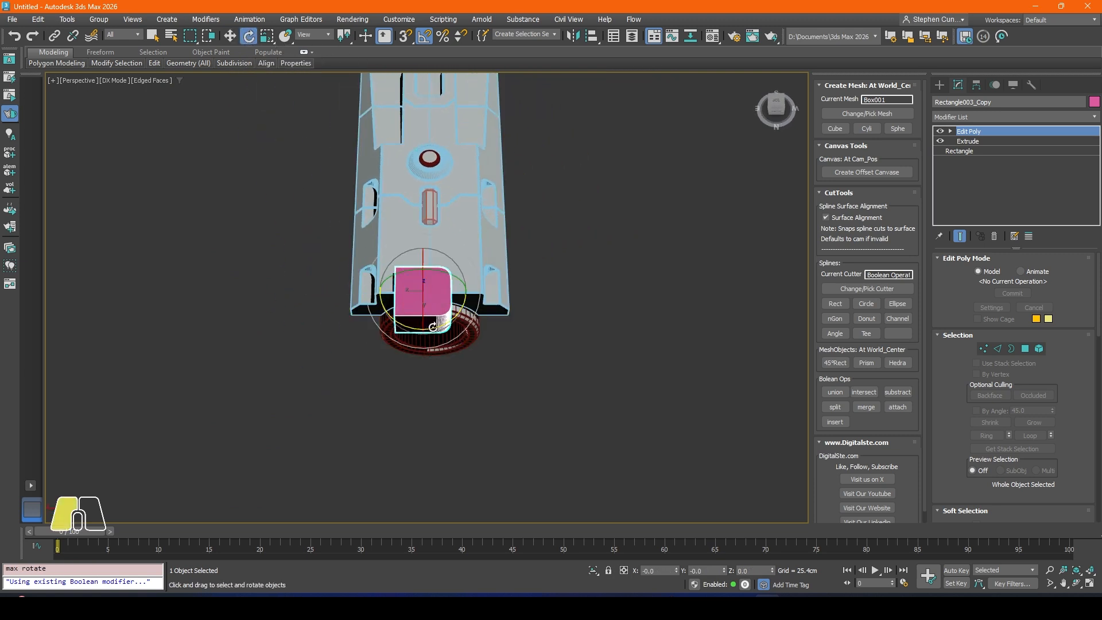
drag(433, 327, 481, 309)
alt+middle_drag(483, 307, 425, 281)
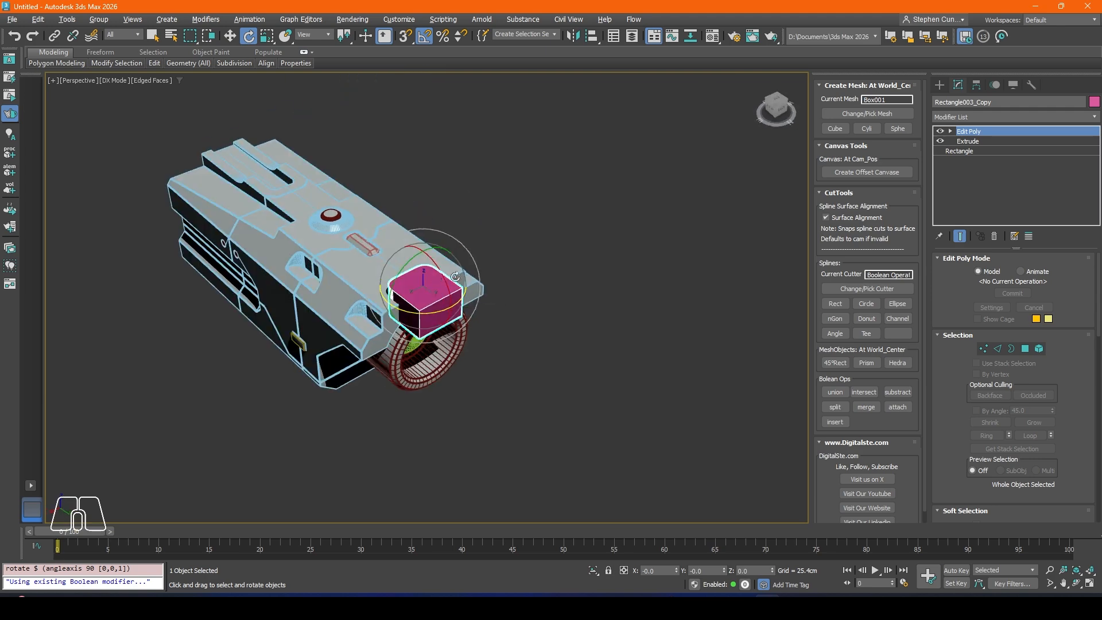
Step: Align the cutter copy to Box001 in X position only, pivot point to pivot point
scroll(425, 282, up, 5)
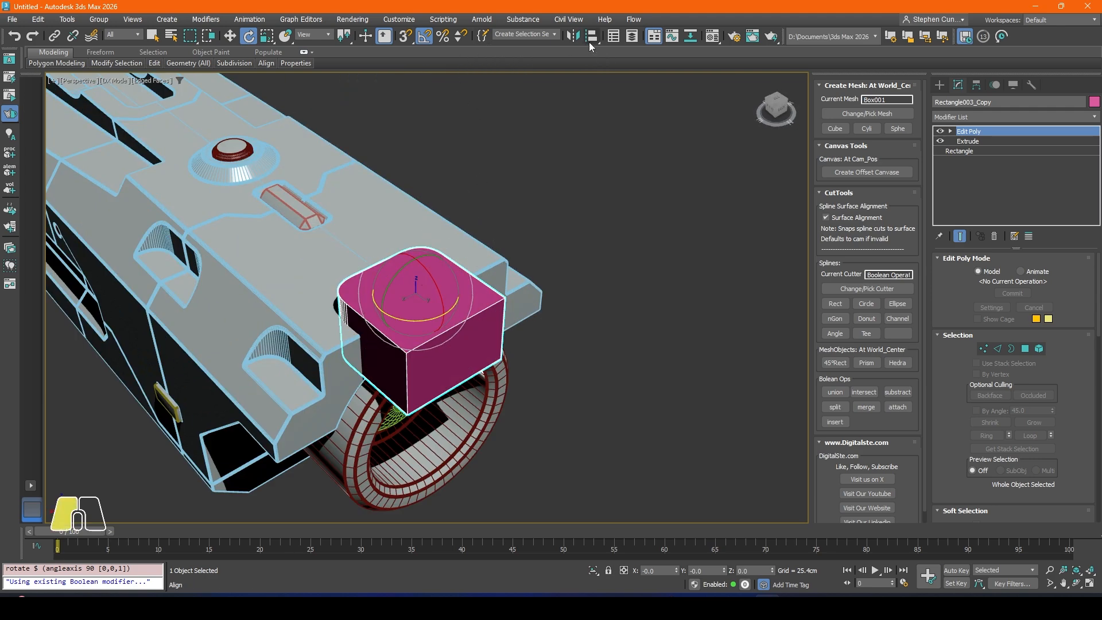
click(589, 40)
click(474, 263)
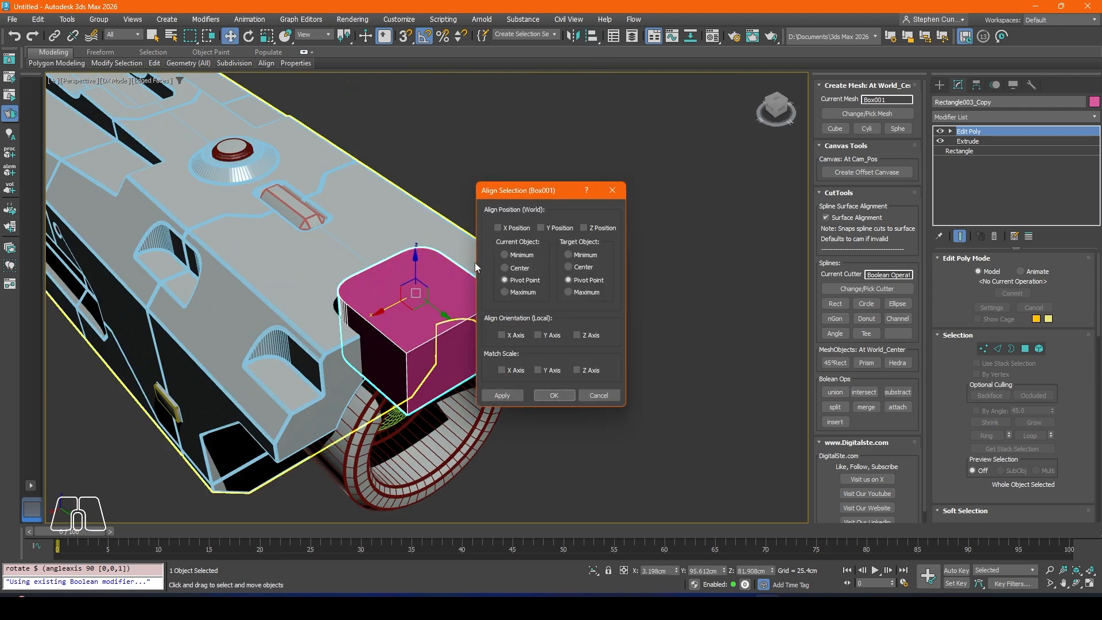
click(498, 227)
click(554, 396)
Step: Raise the cutter copy along Z to about 88.5 cm so it overlaps the body's top front edge
alt+middle_drag(376, 323, 436, 275)
drag(428, 248, 434, 217)
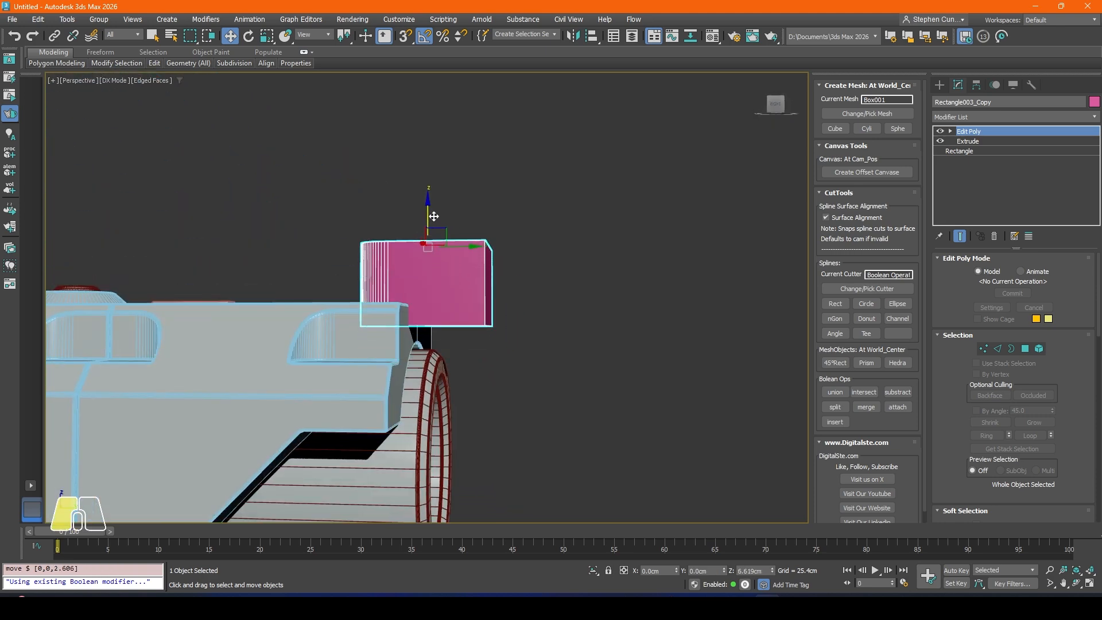
alt+middle_drag(434, 216, 431, 240)
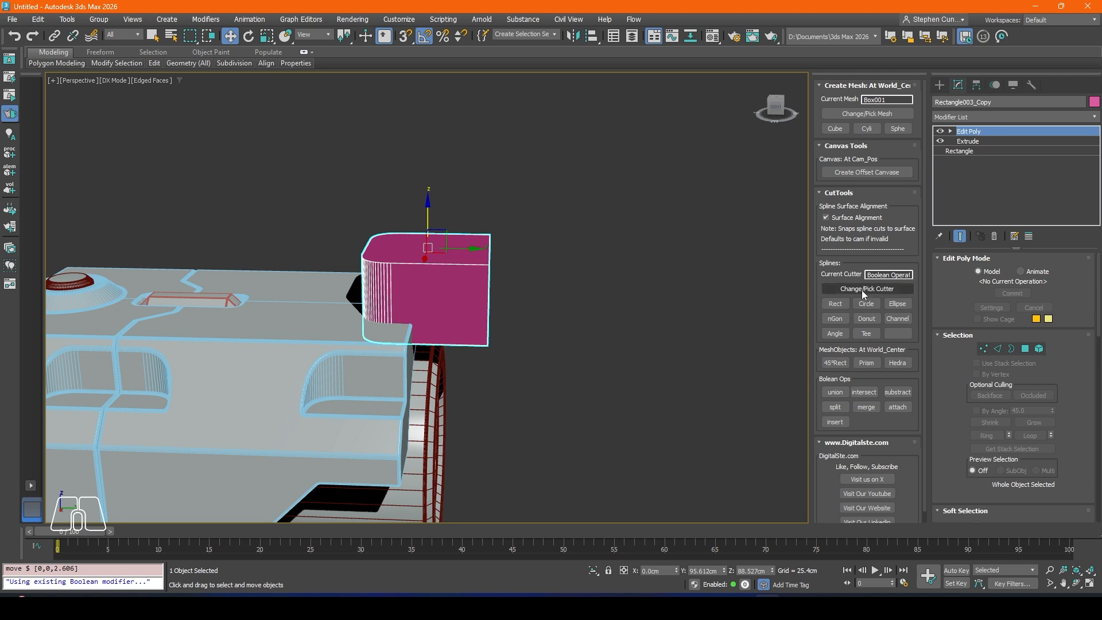
Step: Subtract the cutter copy from Box001 to notch the top front edge, and turn off the edged-faces display
click(898, 393)
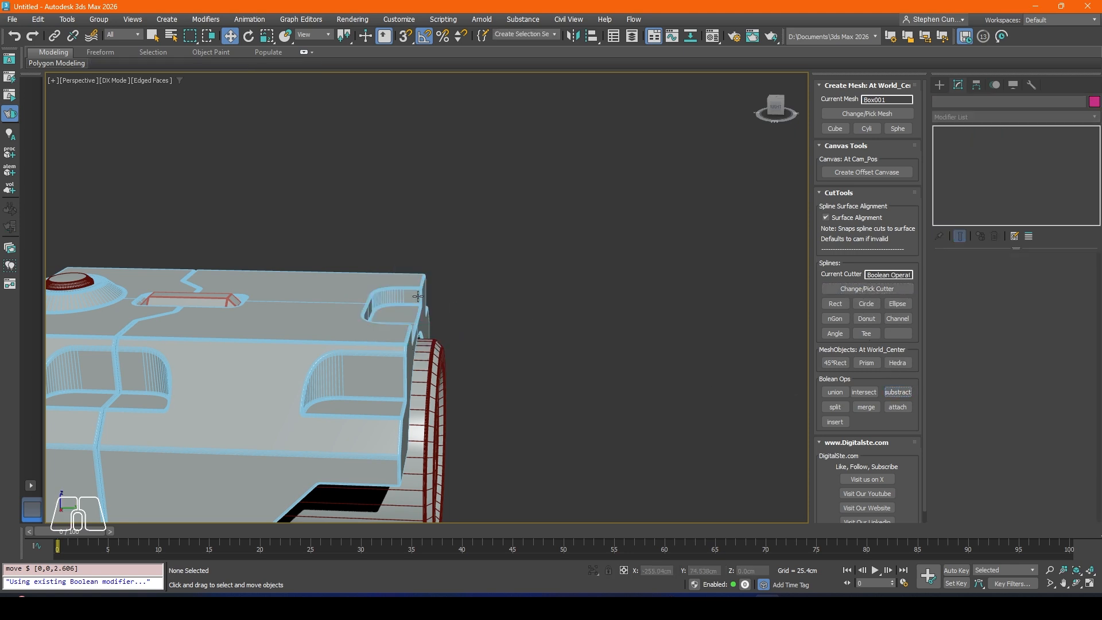
middle_drag(379, 301, 457, 293)
key(F4)
scroll(383, 326, down, 2)
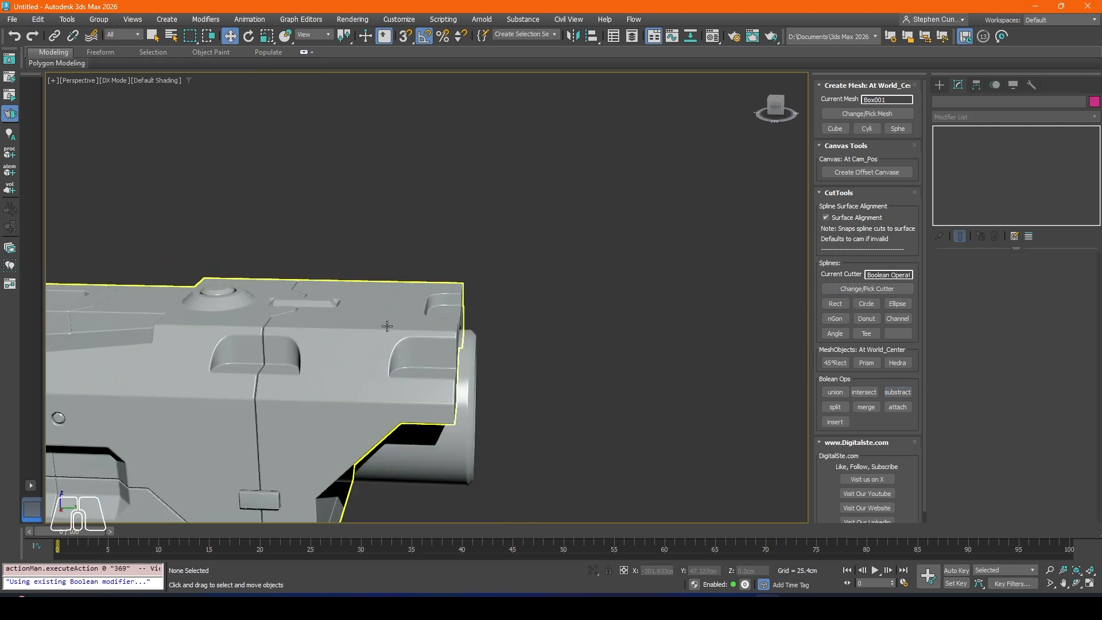
alt+middle_drag(386, 325, 266, 376)
scroll(362, 398, down, 5)
scroll(327, 258, up, 6)
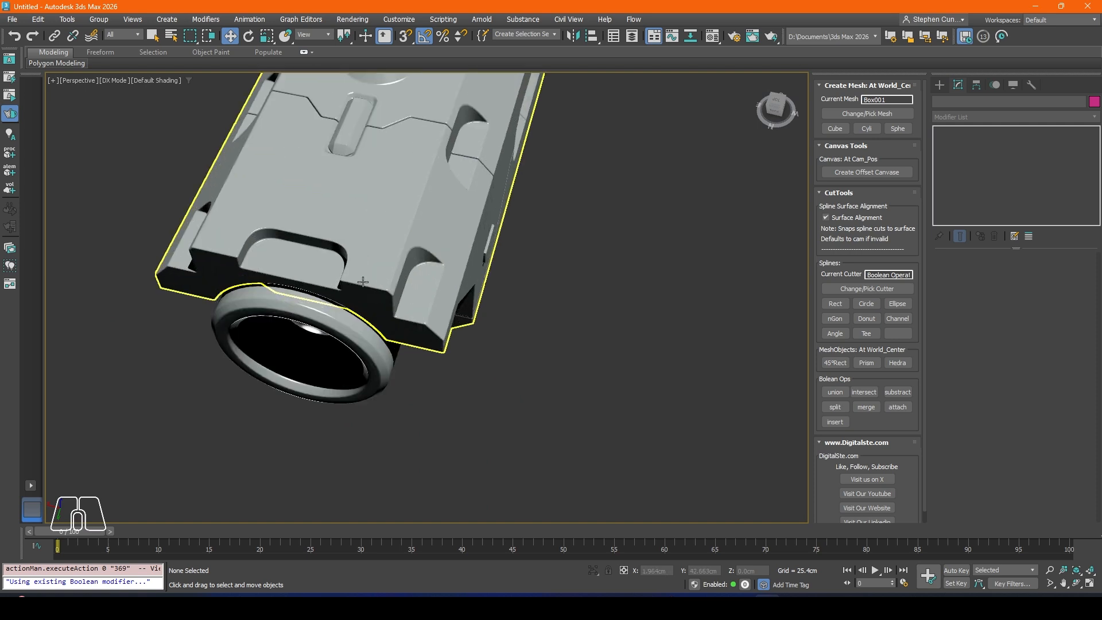
Step: Rotate the Boolean operand Rectangle003_Copy of Box001 about -35 degrees around X to slant the front notch
click(368, 261)
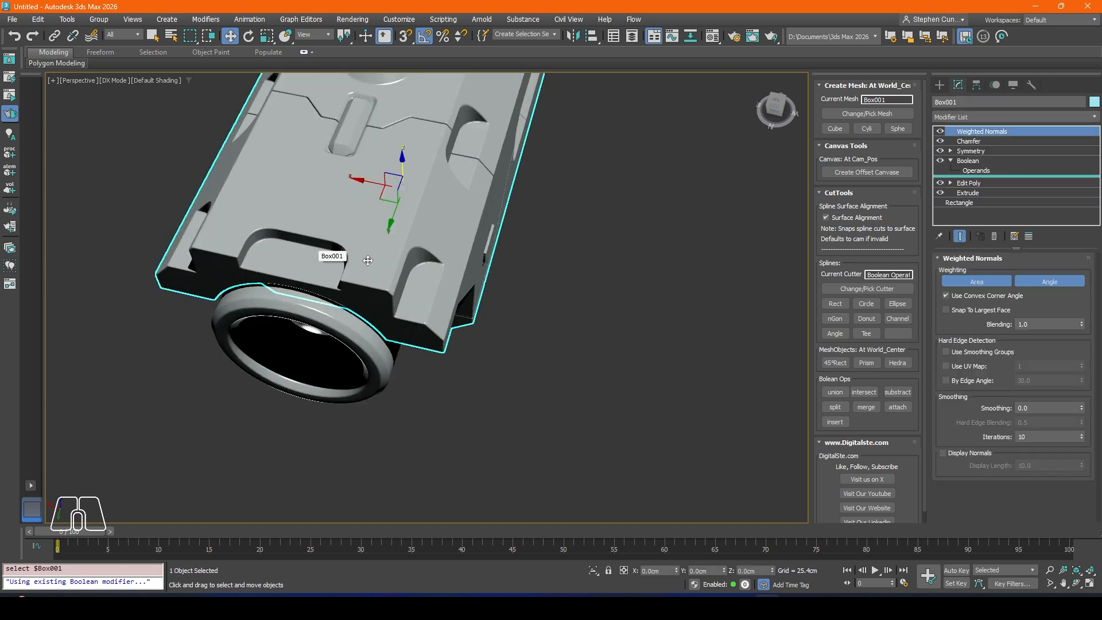
click(976, 171)
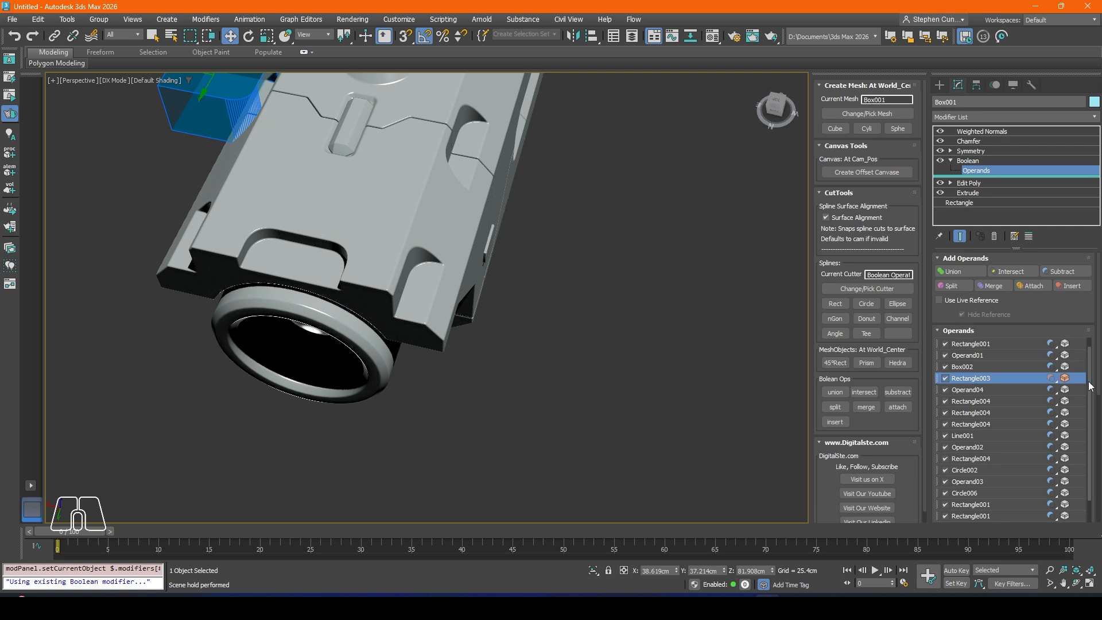
click(976, 518)
middle_drag(404, 253, 453, 258)
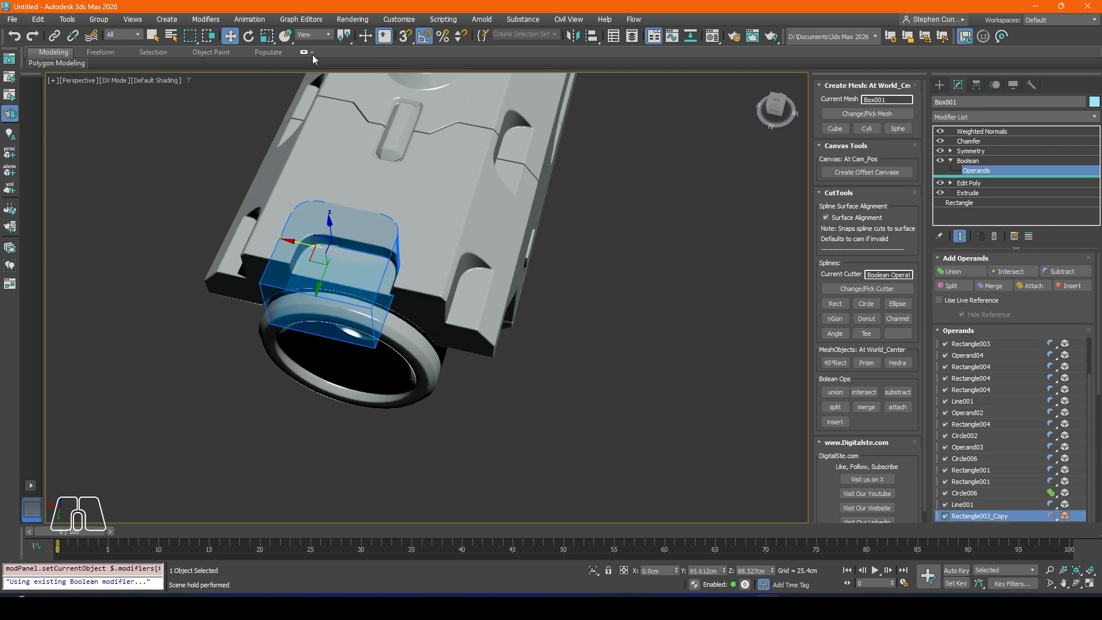
click(253, 43)
alt+middle_drag(374, 247, 312, 233)
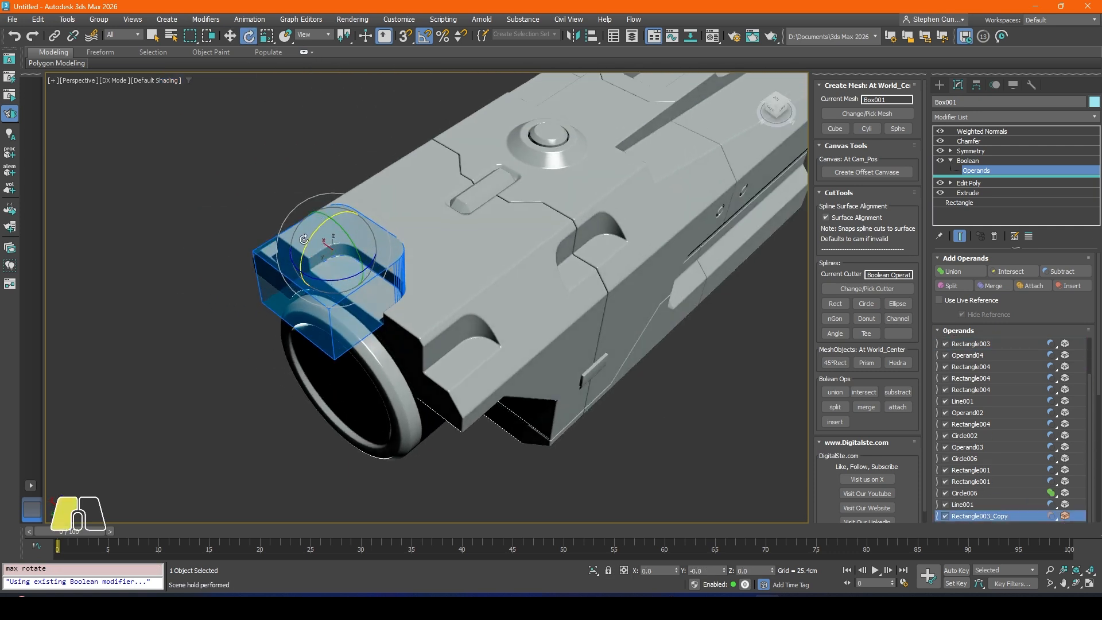
mouse_move(300, 246)
mouse_down()
mouse_move(310, 247)
mouse_move(300, 248)
mouse_up()
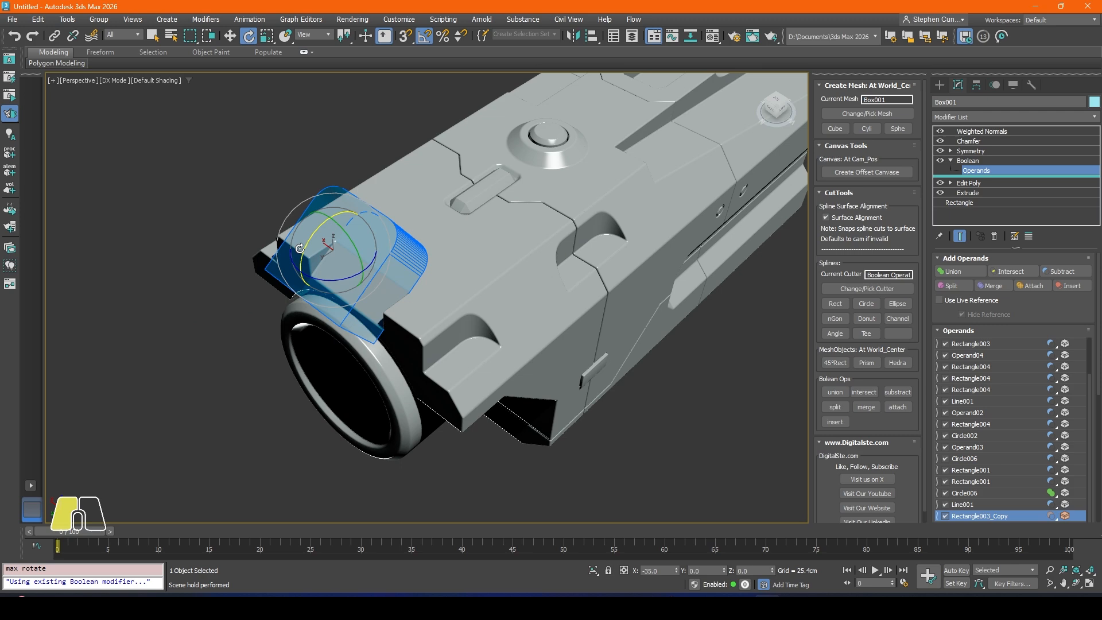
key(1)
Step: Create a circle cutter in the front view, beside the top notch above the lens ring
alt+middle_drag(410, 278, 253, 264)
scroll(488, 293, down, 3)
scroll(471, 167, up, 6)
mouse_move(344, 167)
middle_down()
mouse_move(253, 173)
mouse_move(361, 186)
mouse_move(231, 201)
mouse_move(416, 210)
middle_up()
scroll(231, 201, down, 8)
middle_drag(270, 208, 346, 206)
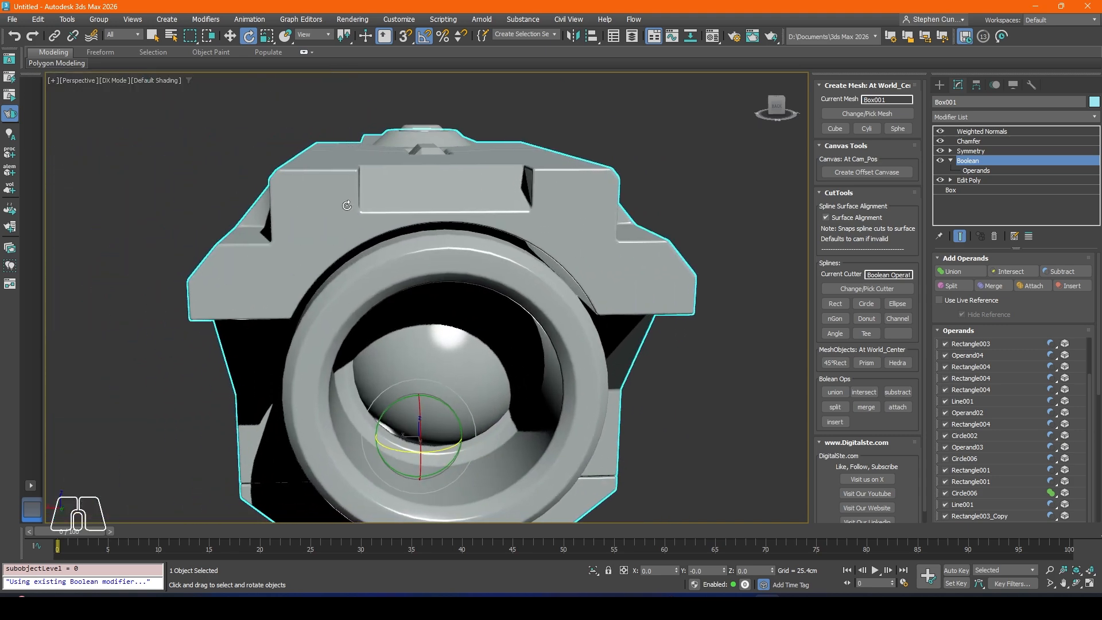
key(f)
scroll(363, 167, down, 2)
scroll(345, 152, up, 5)
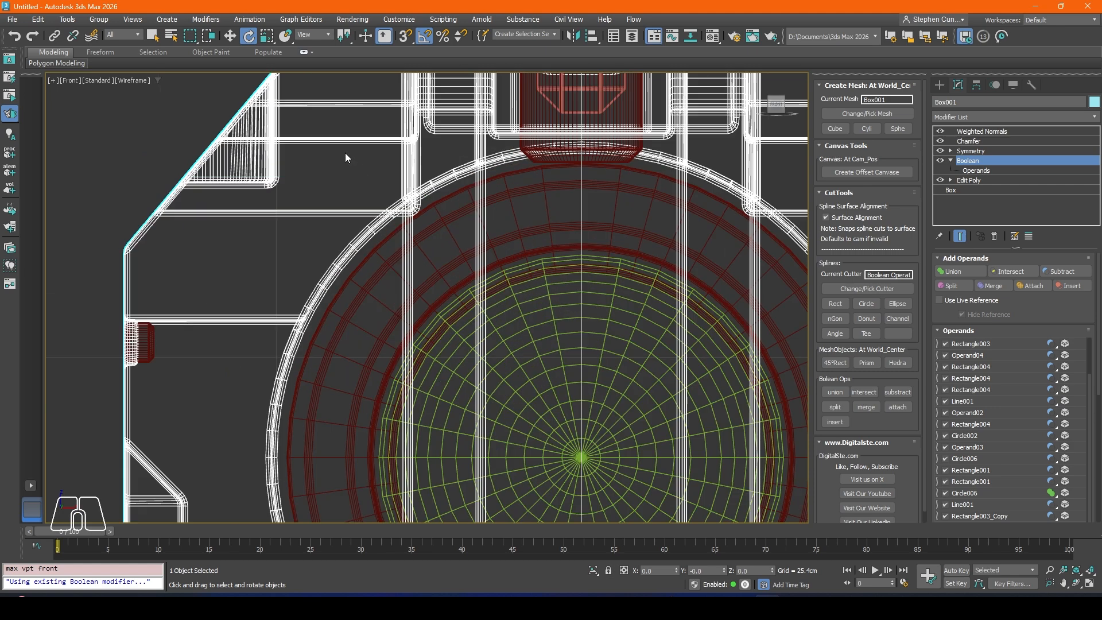
scroll(346, 152, down, 5)
scroll(477, 168, up, 3)
middle_drag(471, 143, 418, 153)
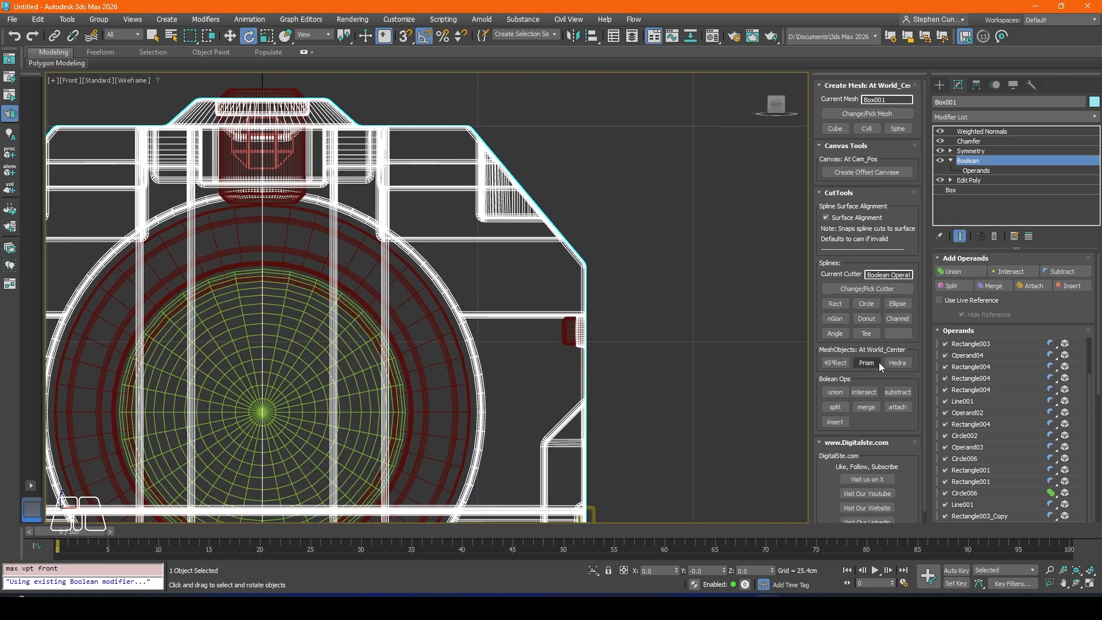
click(865, 304)
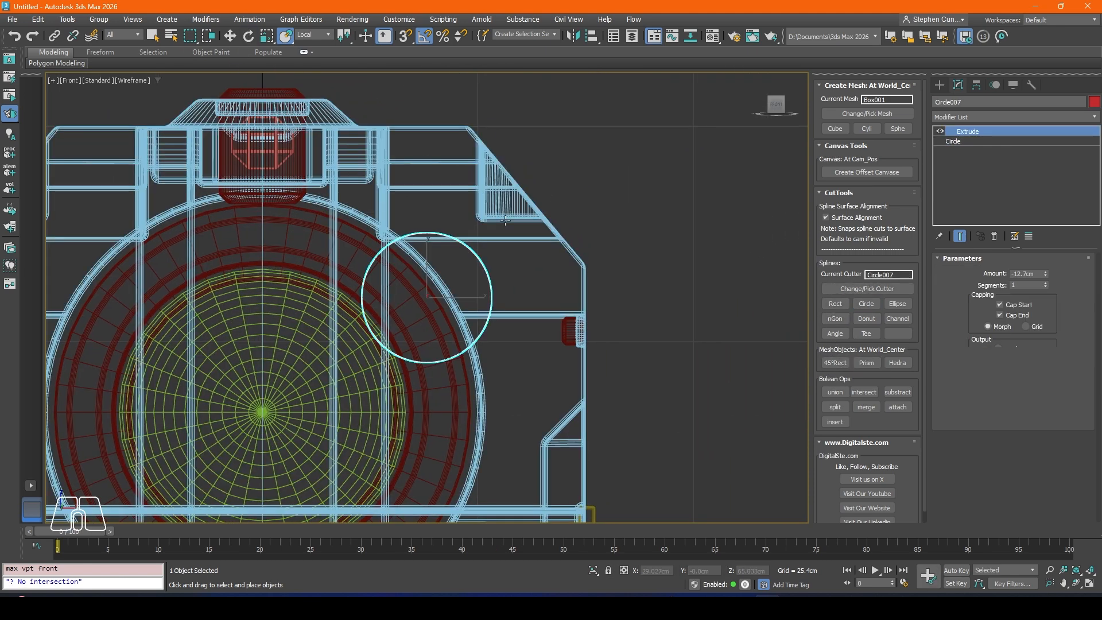
click(231, 39)
middle_drag(624, 194, 598, 201)
key(p)
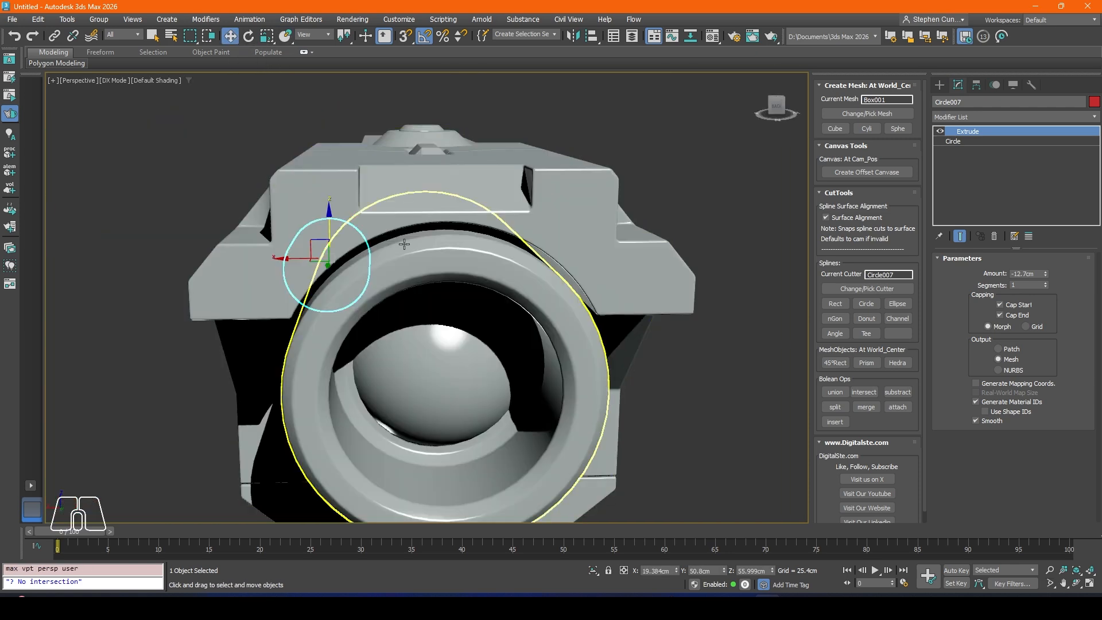
Step: Move the circle cutter to the body's front face, at about Y 89.6 cm and Z 67.5 cm
alt+middle_drag(292, 237, 360, 244)
scroll(360, 245, down, 2)
drag(355, 262, 452, 204)
scroll(453, 204, up, 3)
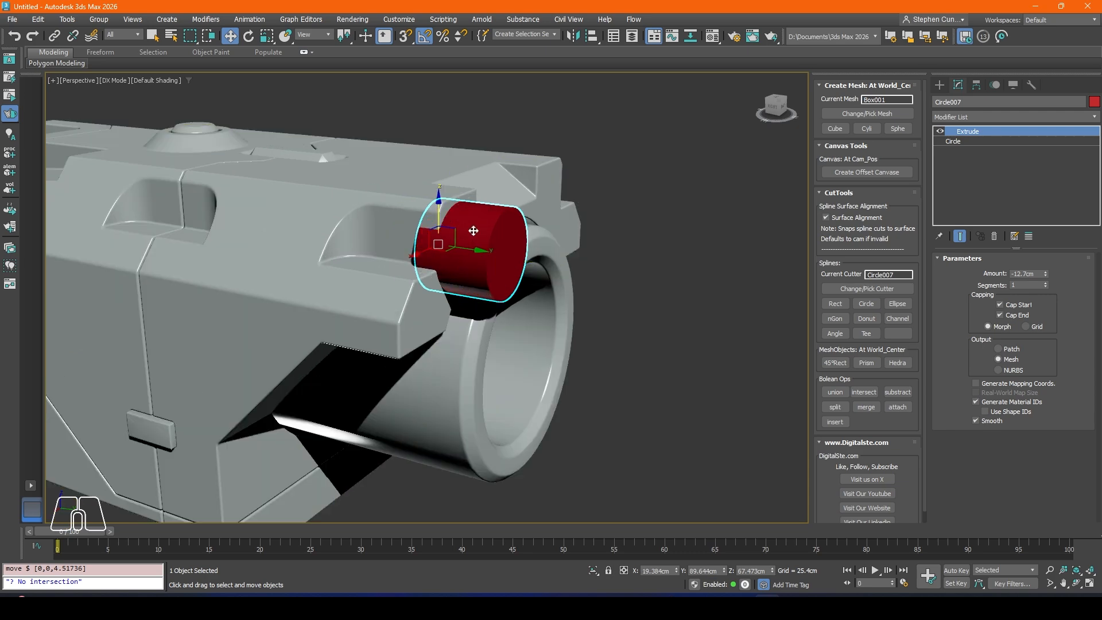
alt+middle_drag(473, 230, 460, 233)
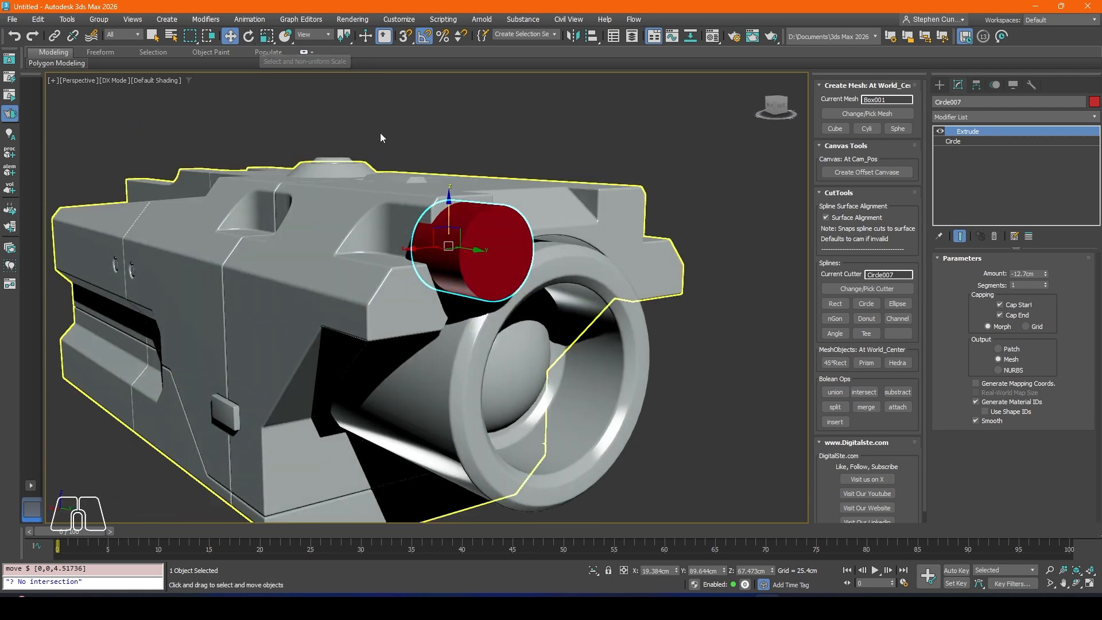
Step: Scale the circle cutter uniformly to about 57 percent and raise it to about Z 69.9 cm
click(266, 38)
drag(447, 237, 449, 276)
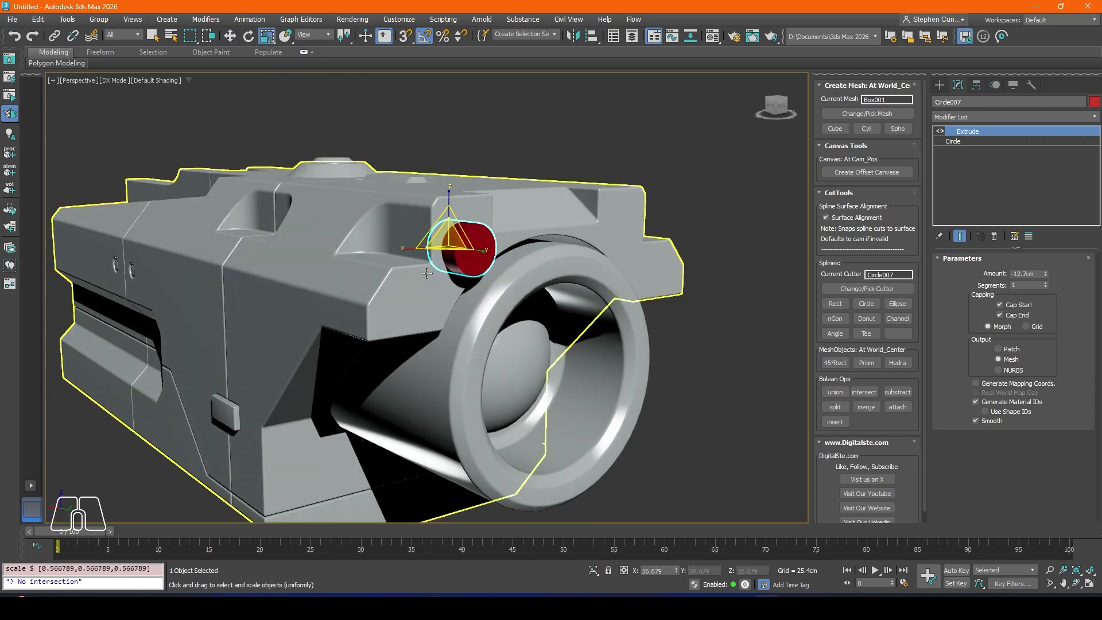
click(232, 40)
drag(447, 215, 447, 208)
alt+middle_drag(503, 210, 447, 223)
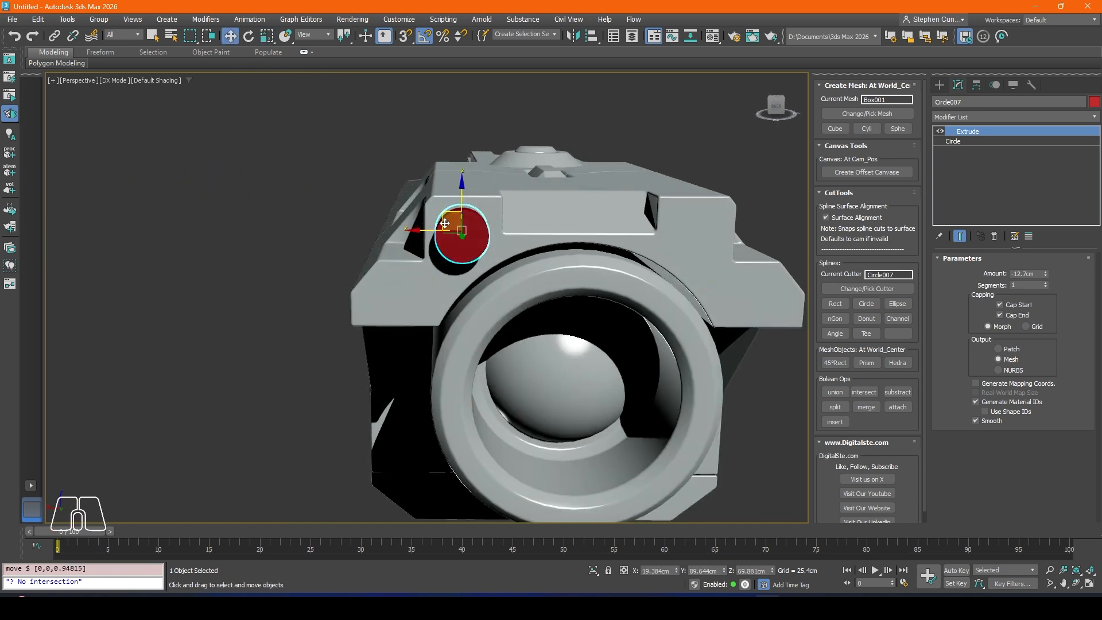
scroll(447, 223, up, 4)
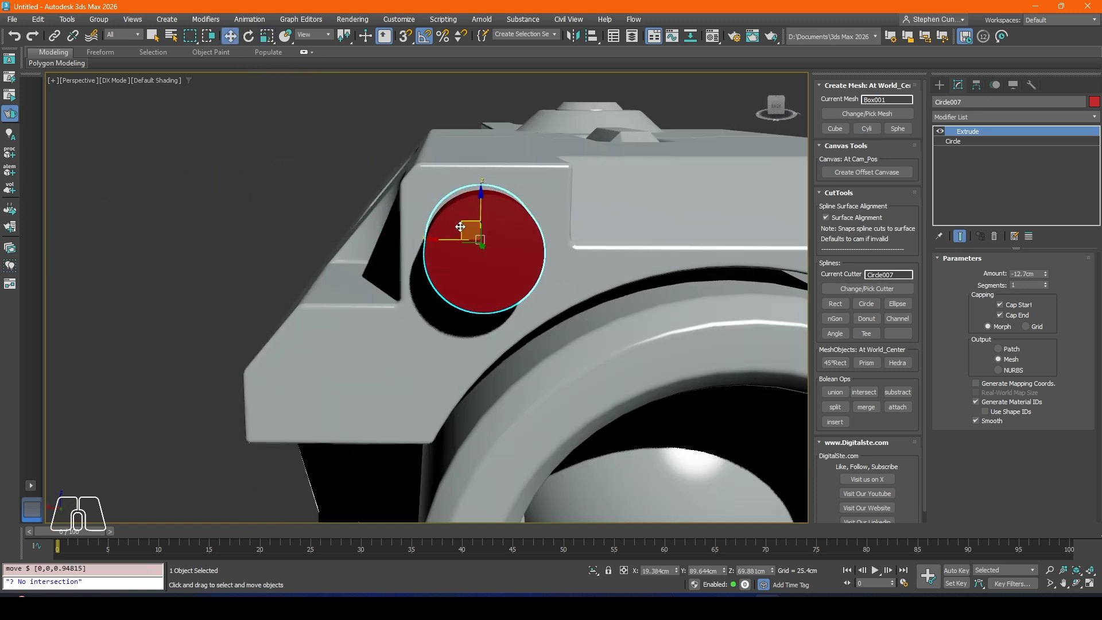
middle_drag(462, 222, 428, 218)
Step: Scale the circle cutter down further and raise it to about Z 70.6 cm, between the notch and the side recess
click(267, 36)
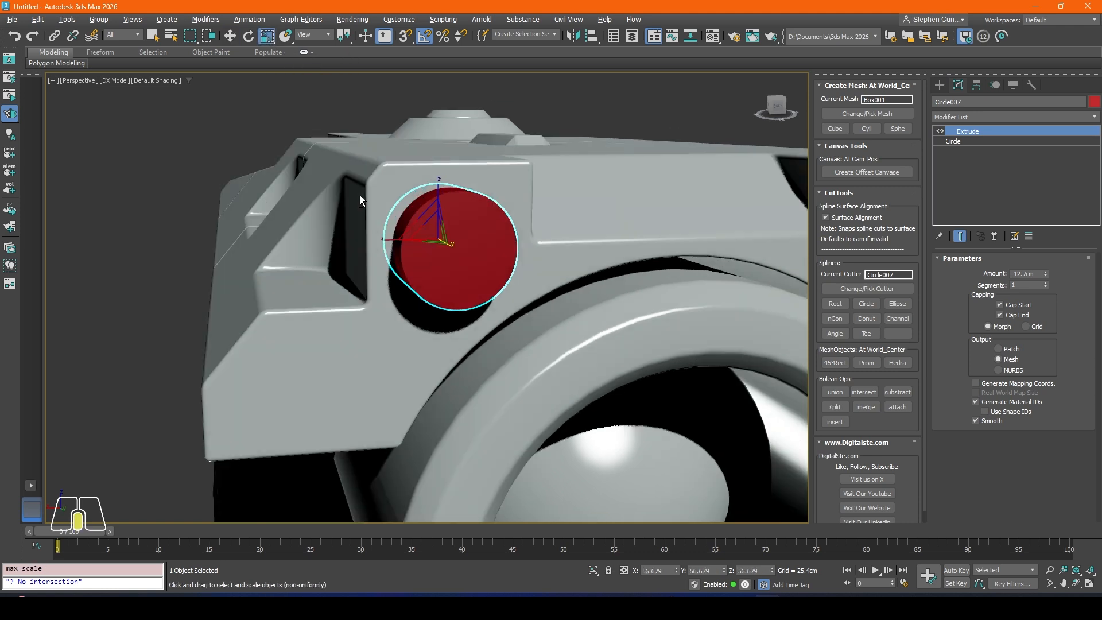
alt+middle_drag(360, 195, 416, 232)
drag(416, 233, 424, 199)
alt+middle_drag(511, 249, 636, 288)
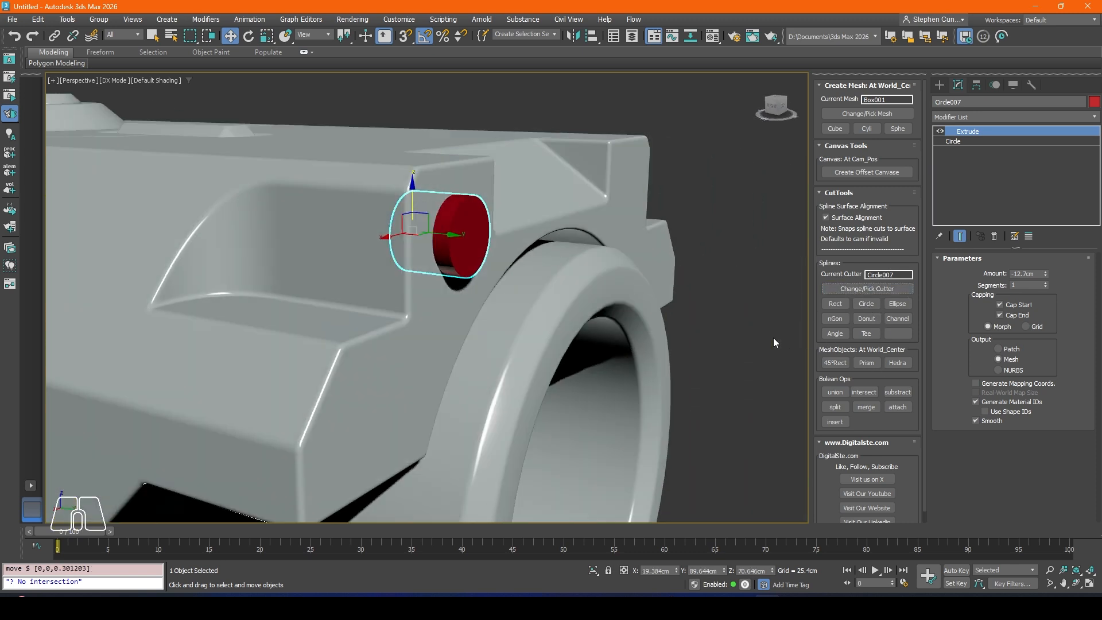
Step: Subtract the circle cutter from Box001 to cut a round hole in the front face
click(897, 392)
scroll(430, 246, down, 5)
alt+middle_drag(430, 247, 374, 303)
Step: Clone the small round side button Circle001 as one copy at about Y 97.8 cm, near the front lens ring
click(181, 254)
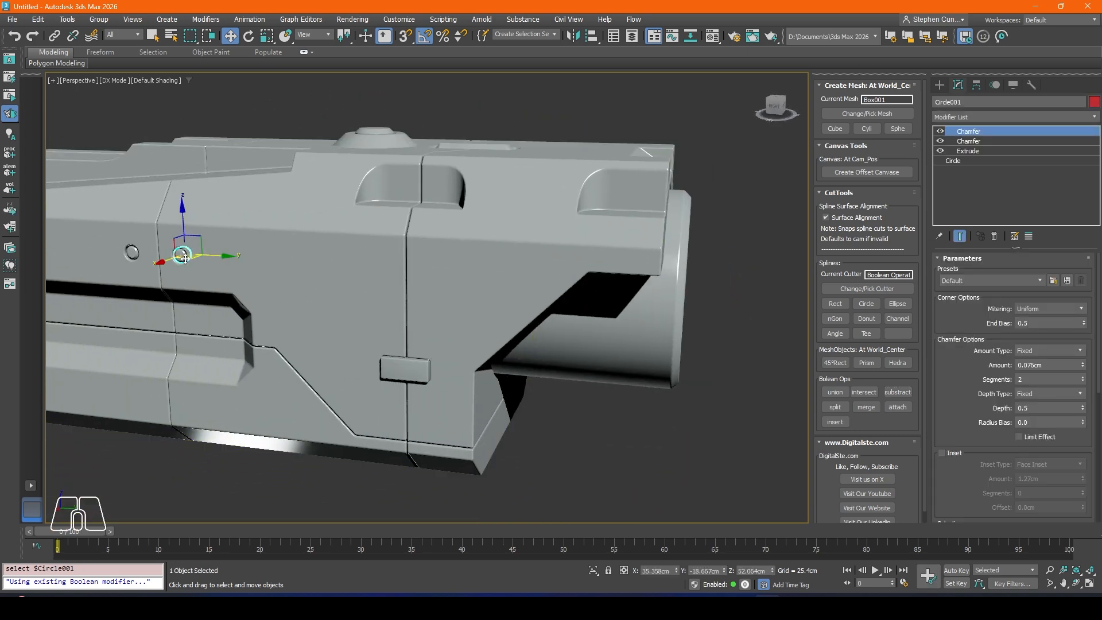
shift+drag(222, 257, 725, 288)
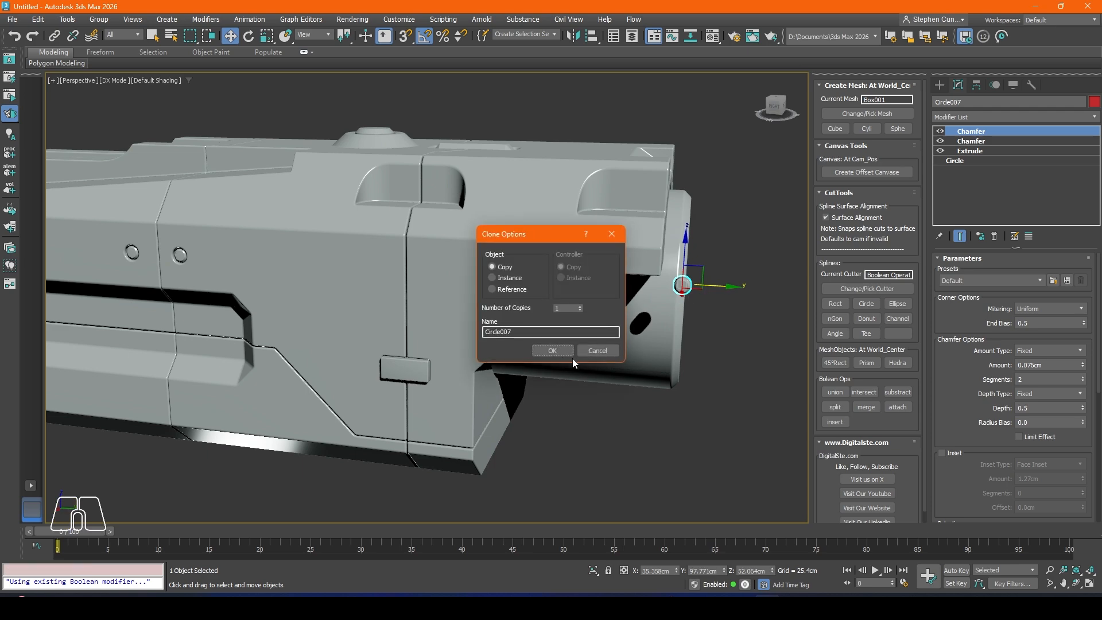
scroll(581, 278, up, 10)
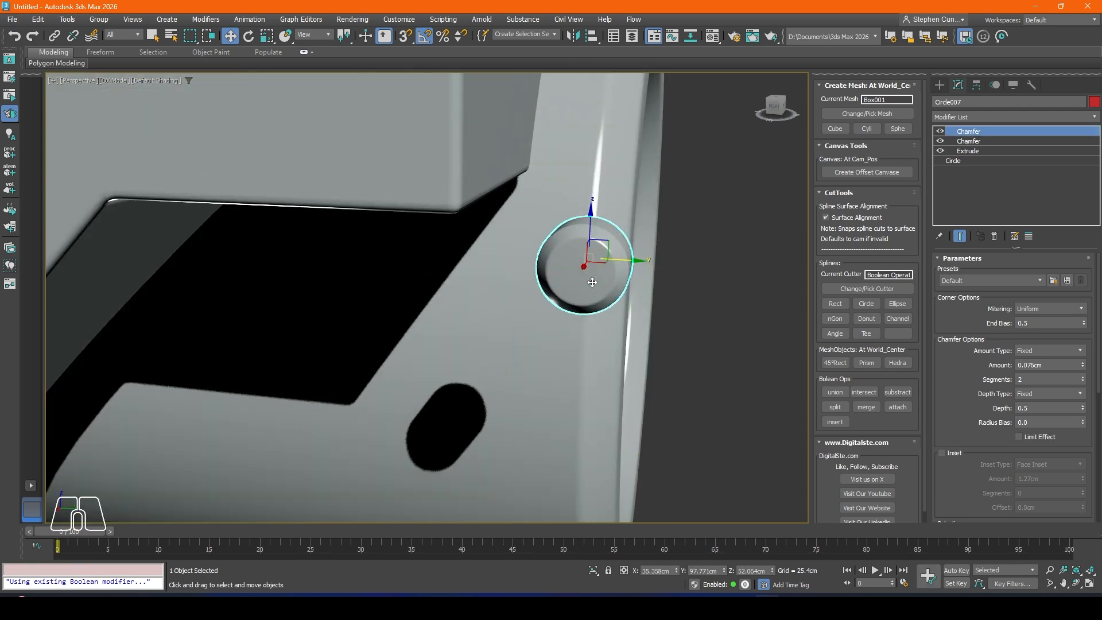
Step: Turn on edged faces and rotate the button copy 90 degrees about the Z axis to face forward
key(F4)
scroll(567, 262, up, 3)
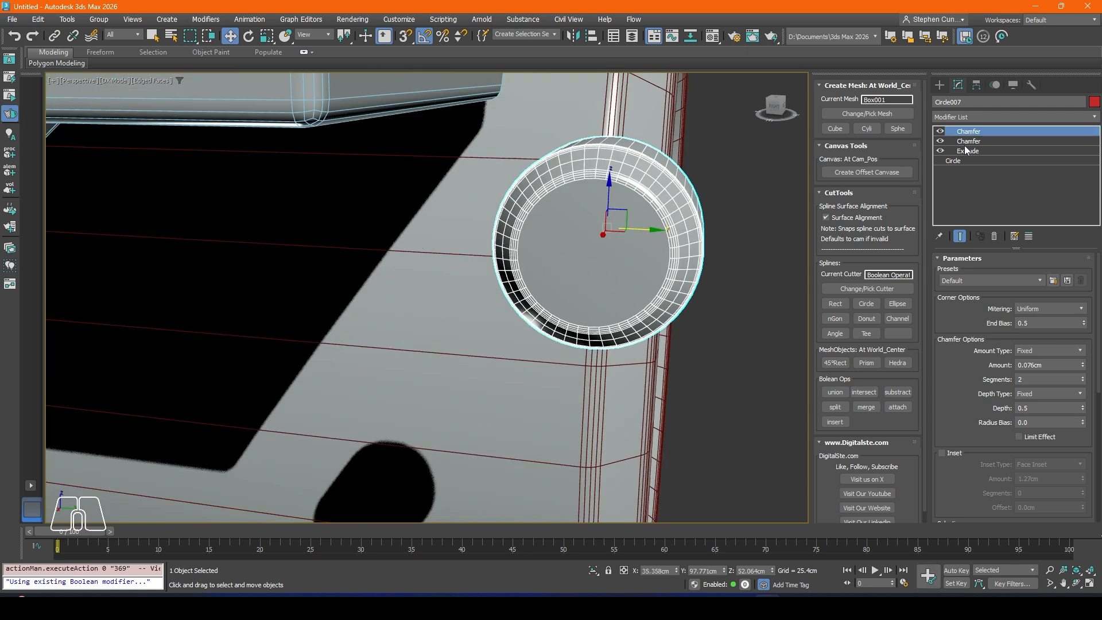
scroll(574, 210, down, 5)
alt+middle_drag(577, 221, 587, 236)
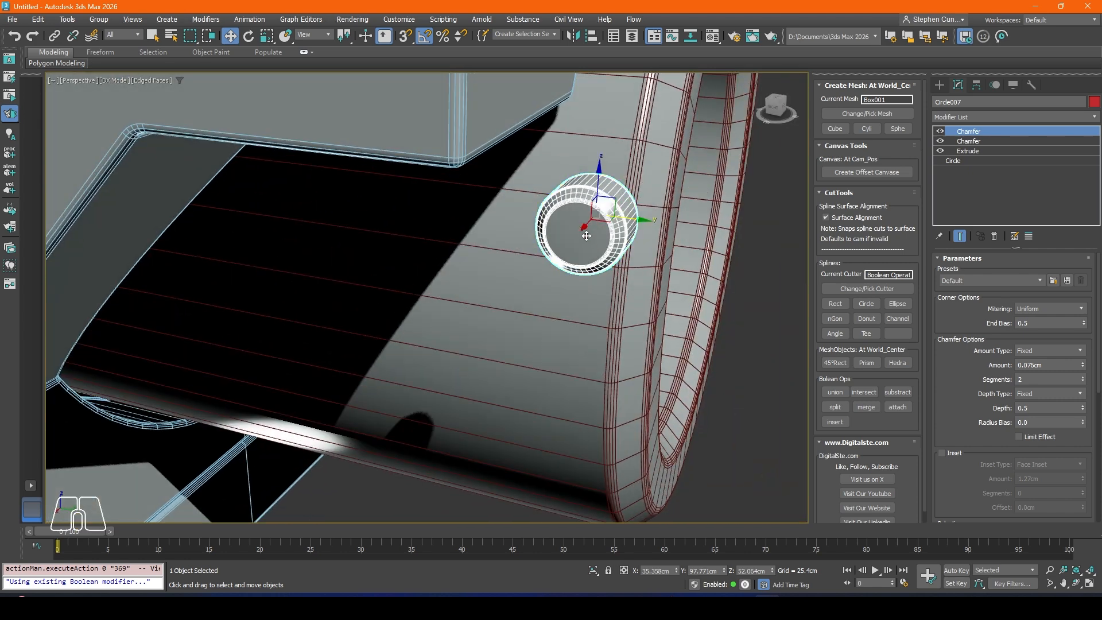
click(249, 37)
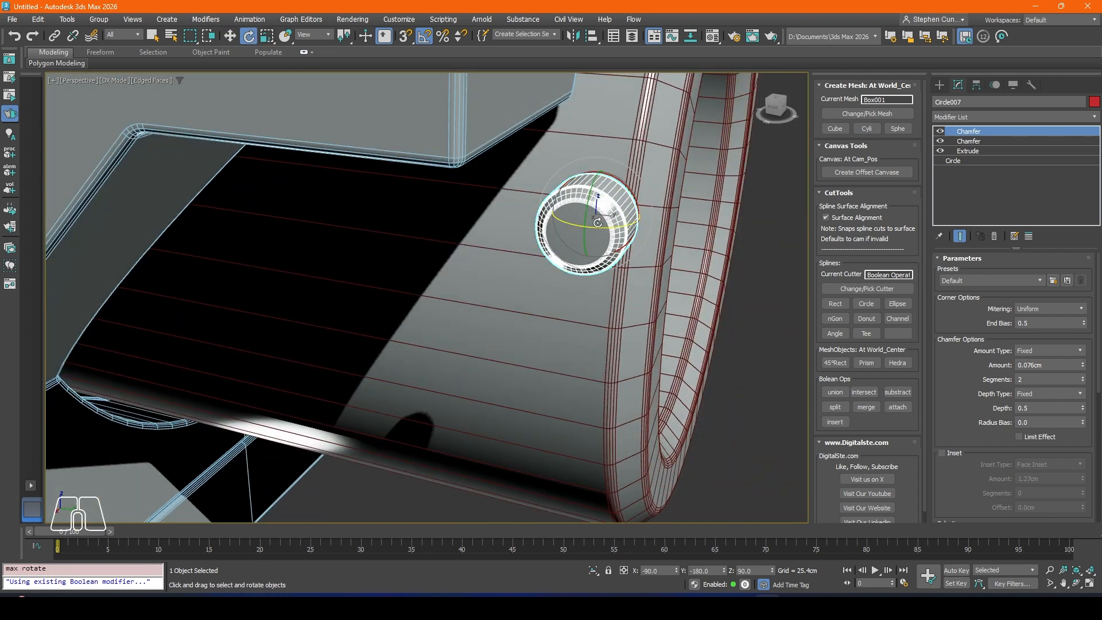
drag(600, 225, 649, 227)
scroll(623, 227, down, 5)
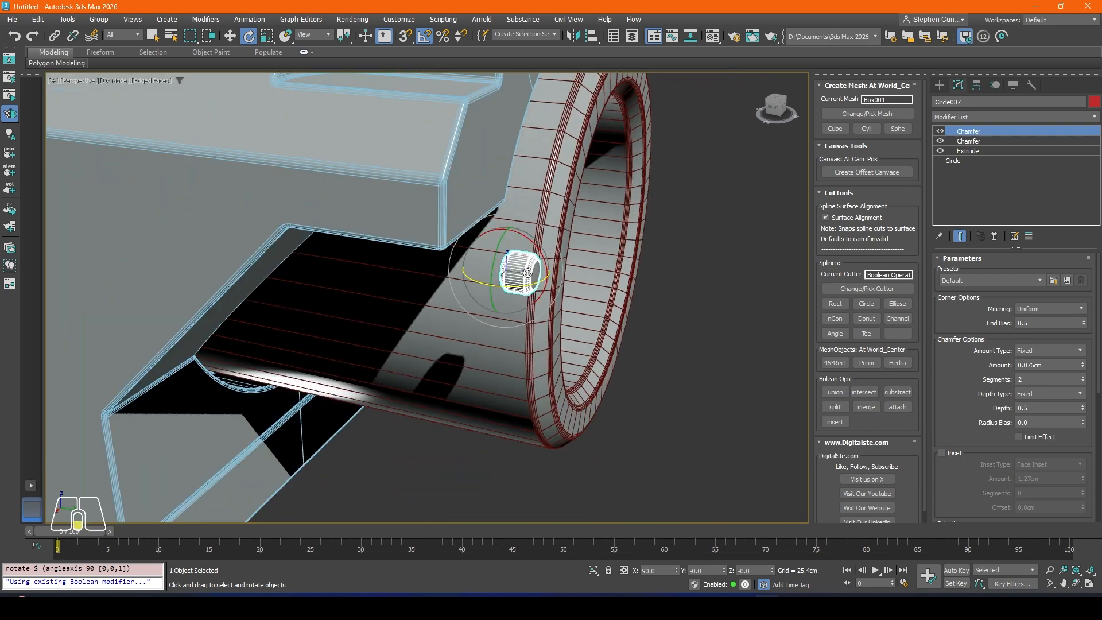
Step: Move the button copy to the round front hole, at about X 20.4 cm, Y 92.0 cm and Z 71.5 cm
alt+middle_drag(622, 227, 451, 278)
click(230, 36)
scroll(485, 230, down, 4)
alt+middle_drag(500, 242, 428, 213)
drag(423, 244, 498, 148)
scroll(499, 138, up, 3)
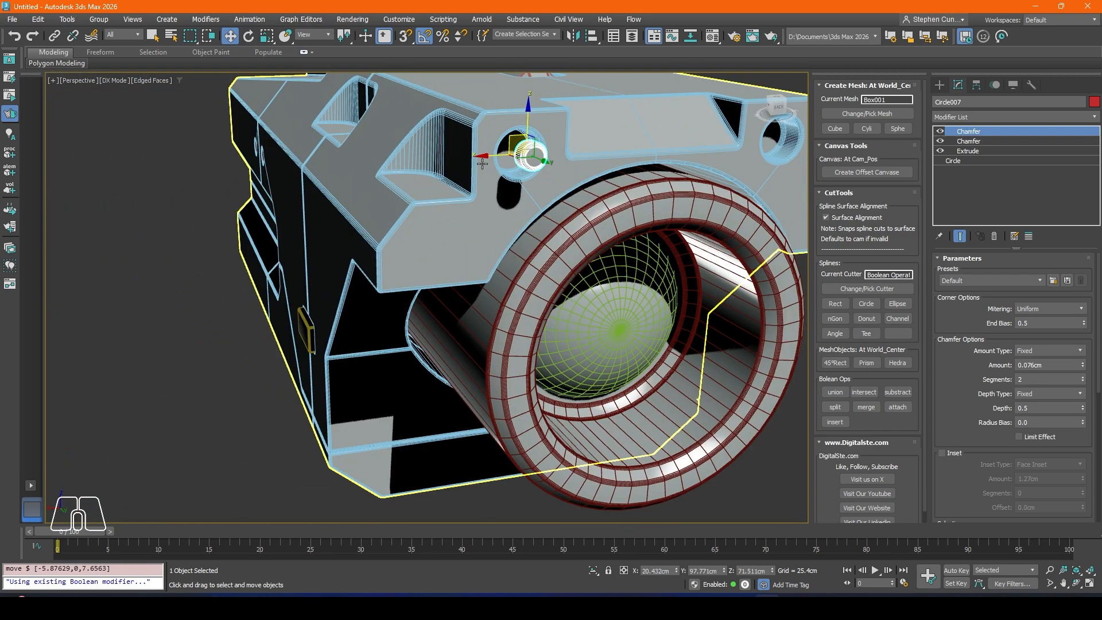
alt+middle_drag(498, 140, 550, 174)
drag(554, 170, 519, 159)
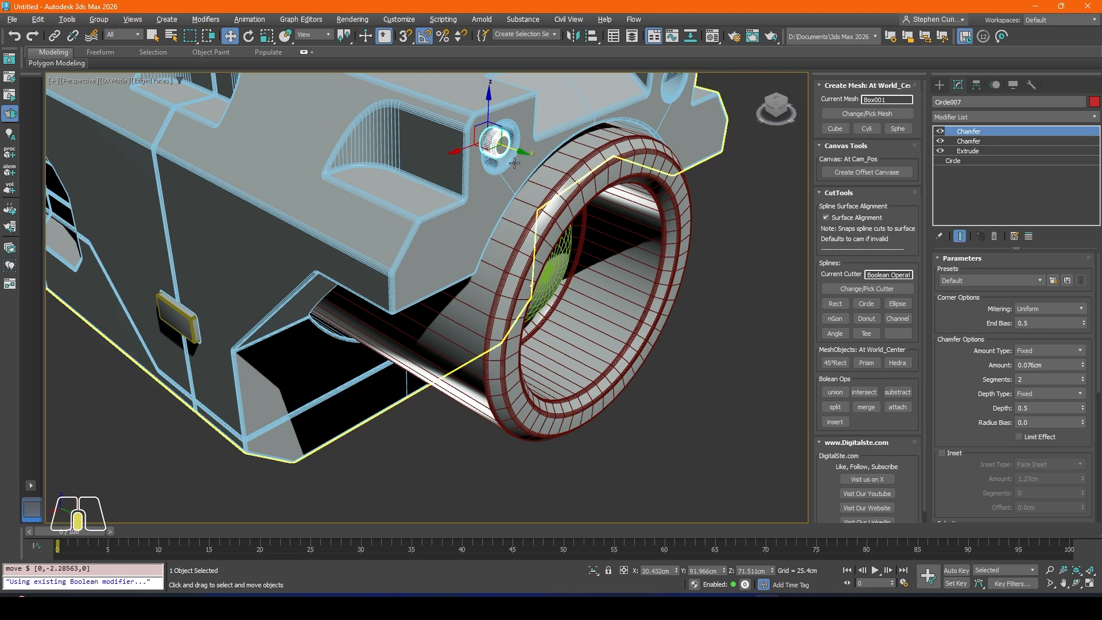
Step: Scale the button copy uniformly to about 152 percent to fit the round front hole
scroll(503, 152, up, 5)
alt+middle_drag(502, 157, 470, 190)
mouse_move(453, 124)
mouse_down()
mouse_move(445, 150)
mouse_move(448, 135)
mouse_up()
click(273, 38)
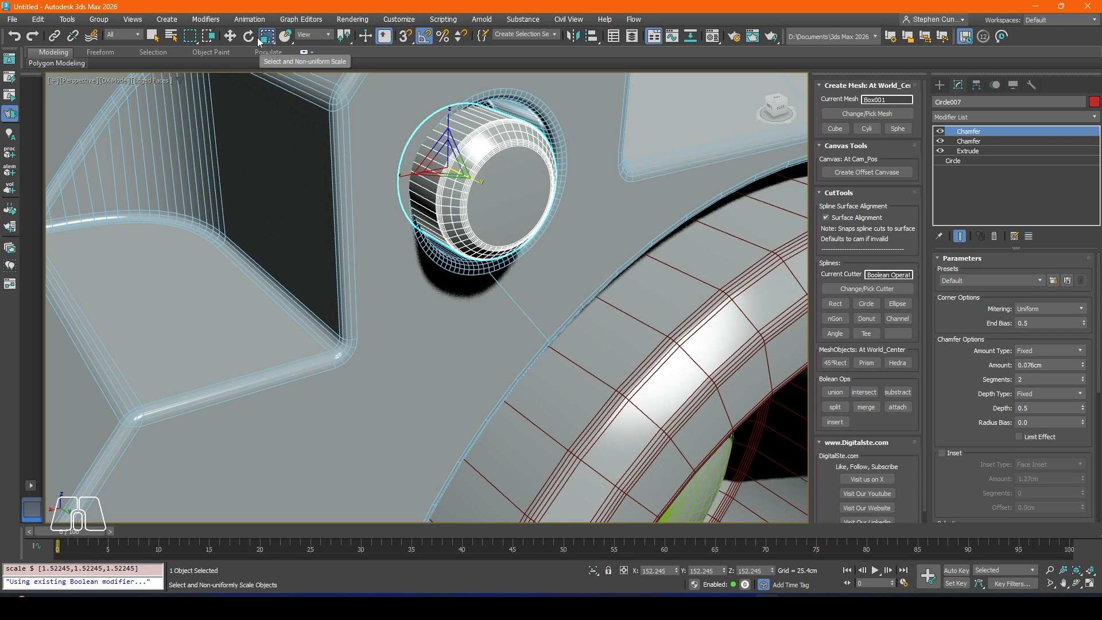
Step: Push the button copy back to about Y 90.4 cm and centre it in the hole at about X 19.4 cm, Z 70.6 cm
click(230, 37)
alt+middle_drag(356, 163, 442, 172)
drag(458, 177, 426, 177)
alt+middle_drag(426, 177, 409, 186)
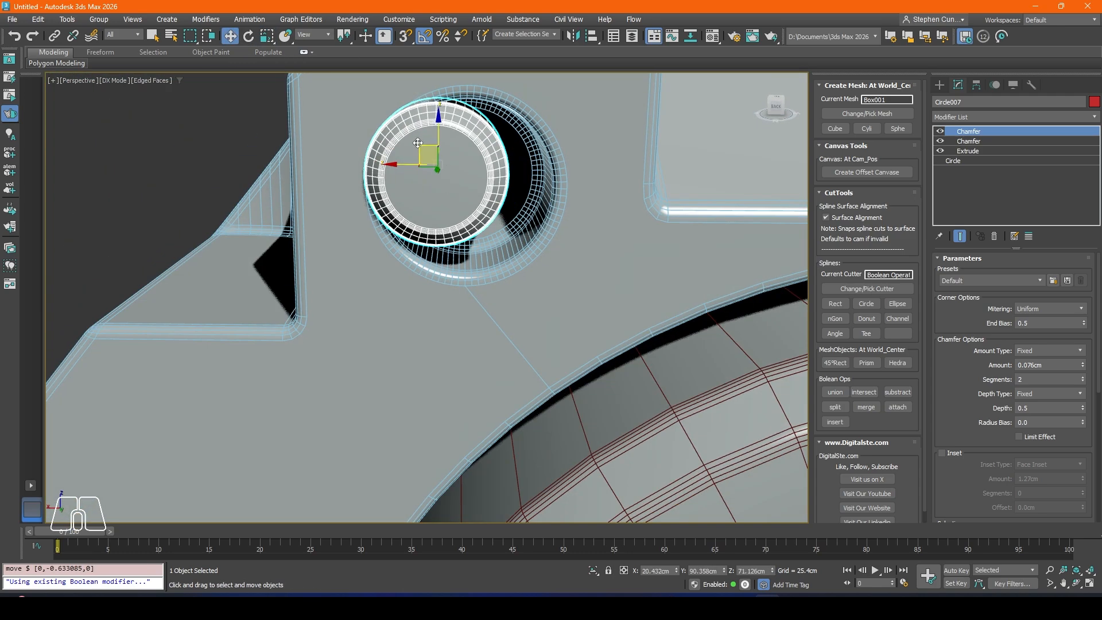
key(f)
scroll(425, 169, up, 4)
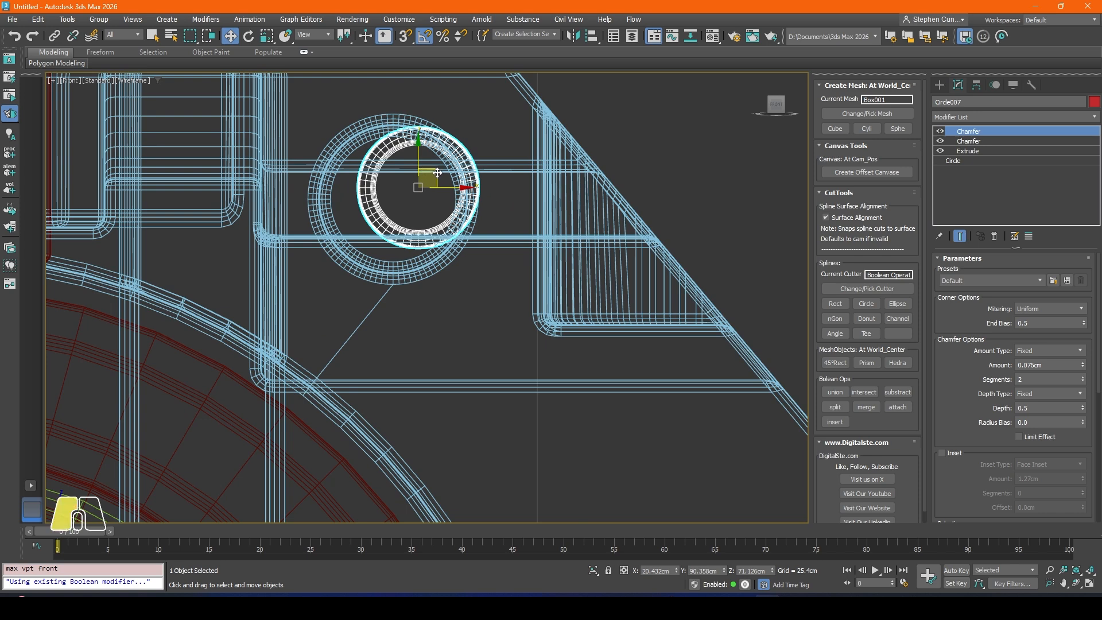
drag(437, 173, 414, 185)
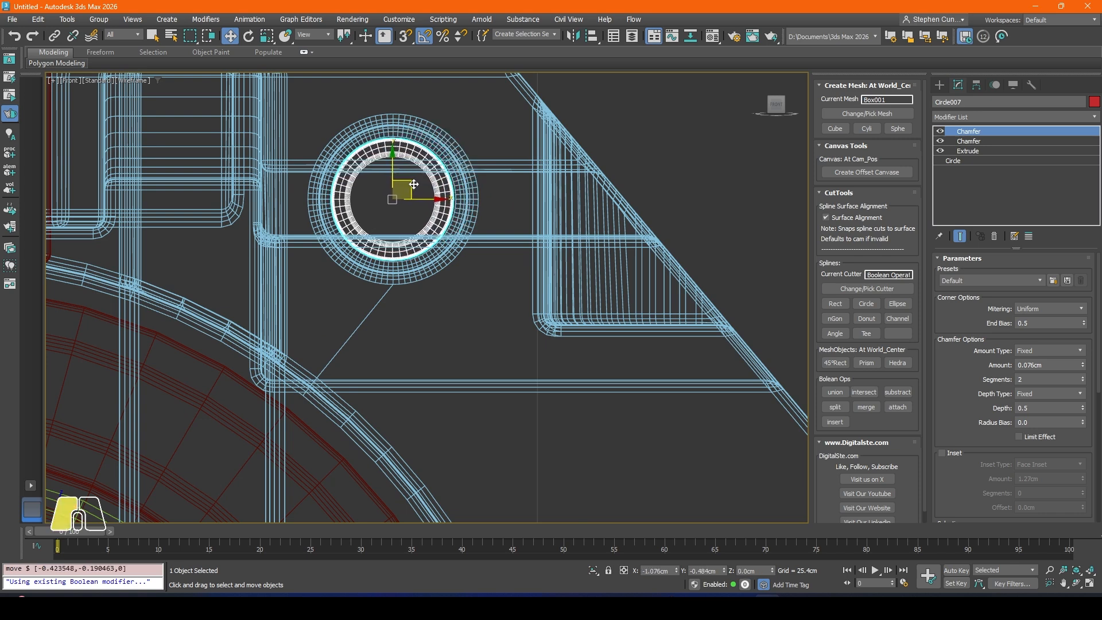
Step: Copy the button across to the matching round front hole on the other side, at about X -19.4 cm
scroll(402, 183, down, 3)
middle_drag(392, 182, 529, 188)
middle_drag(423, 212, 542, 215)
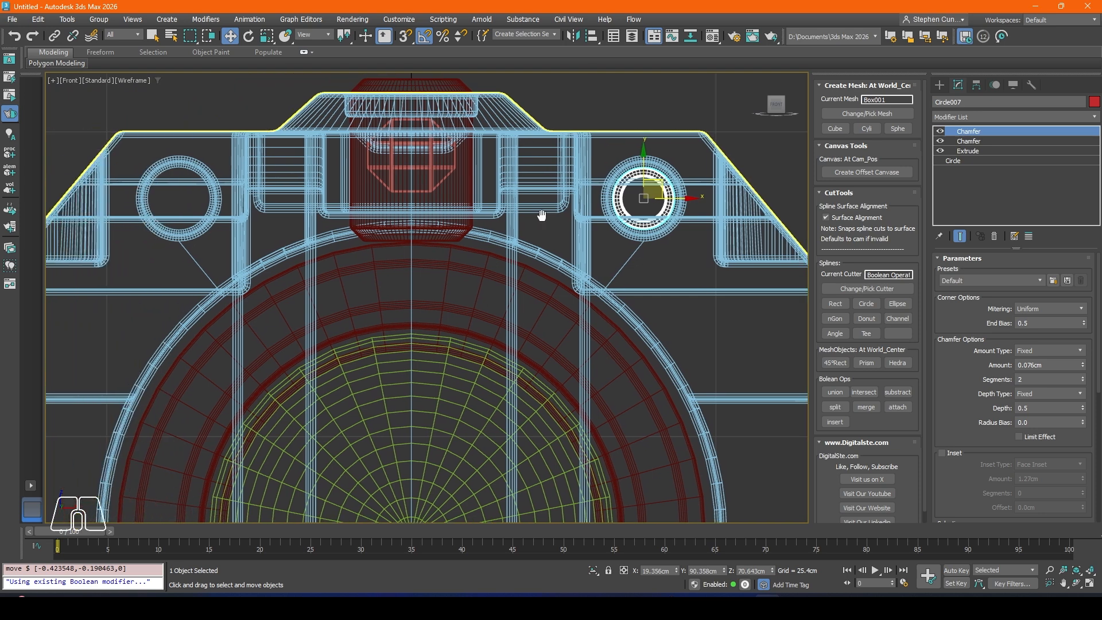
shift+drag(678, 197, 212, 179)
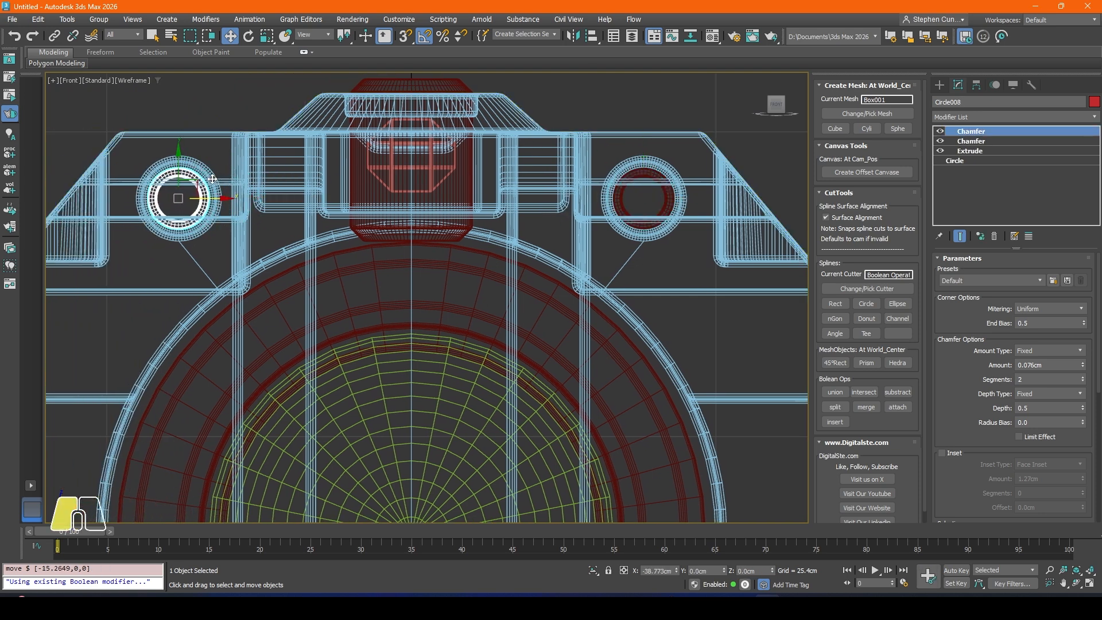
click(560, 348)
middle_drag(549, 273, 535, 273)
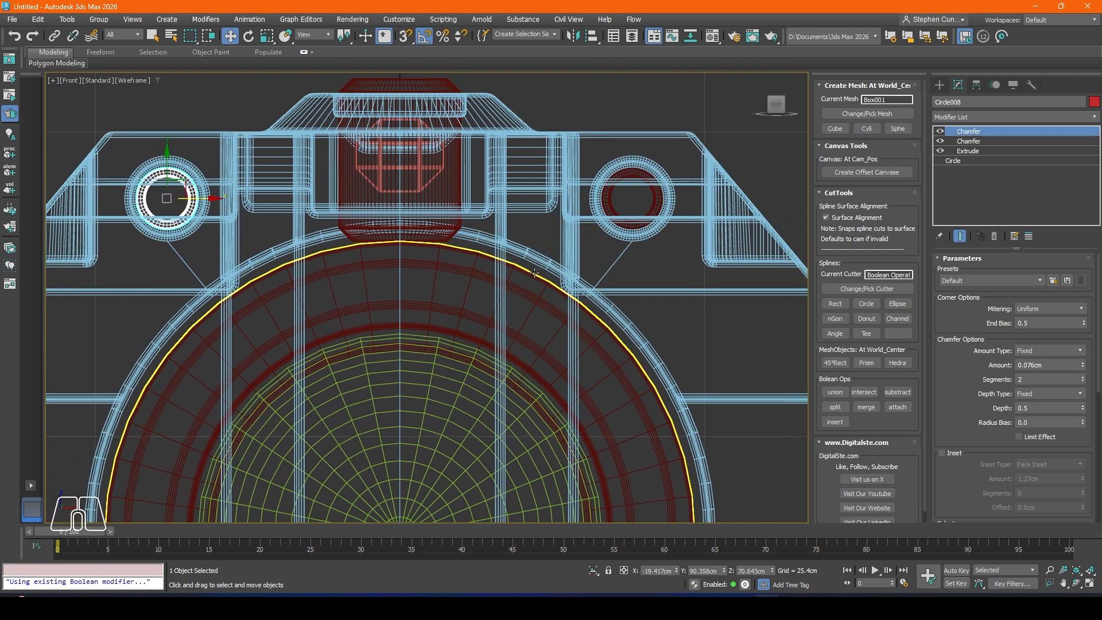
Step: Turn off edged faces in the perspective view and push both front buttons about 1.3 cm deeper along the Y axis
key(p)
scroll(534, 274, down, 4)
click(321, 170)
middle_drag(577, 239, 483, 248)
key(F4)
click(635, 240)
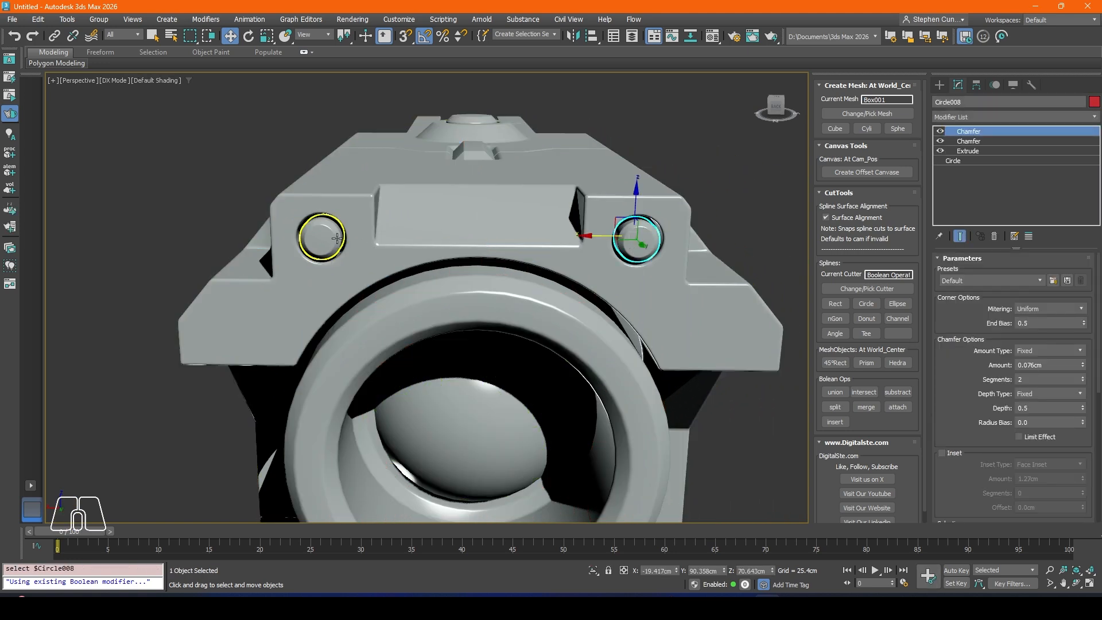
ctrl+click(323, 238)
alt+middle_drag(322, 239, 505, 244)
drag(514, 244, 509, 244)
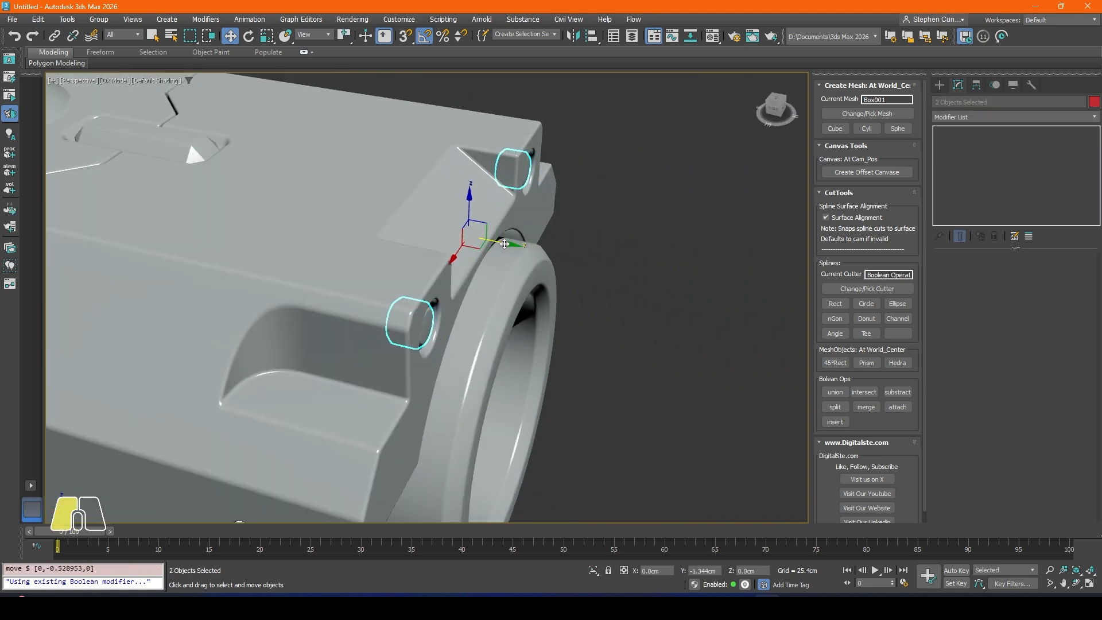
click(619, 233)
Step: Inspect the body's front, sides and top surface for areas that still need detail
scroll(499, 246, down, 4)
alt+middle_drag(516, 247, 413, 274)
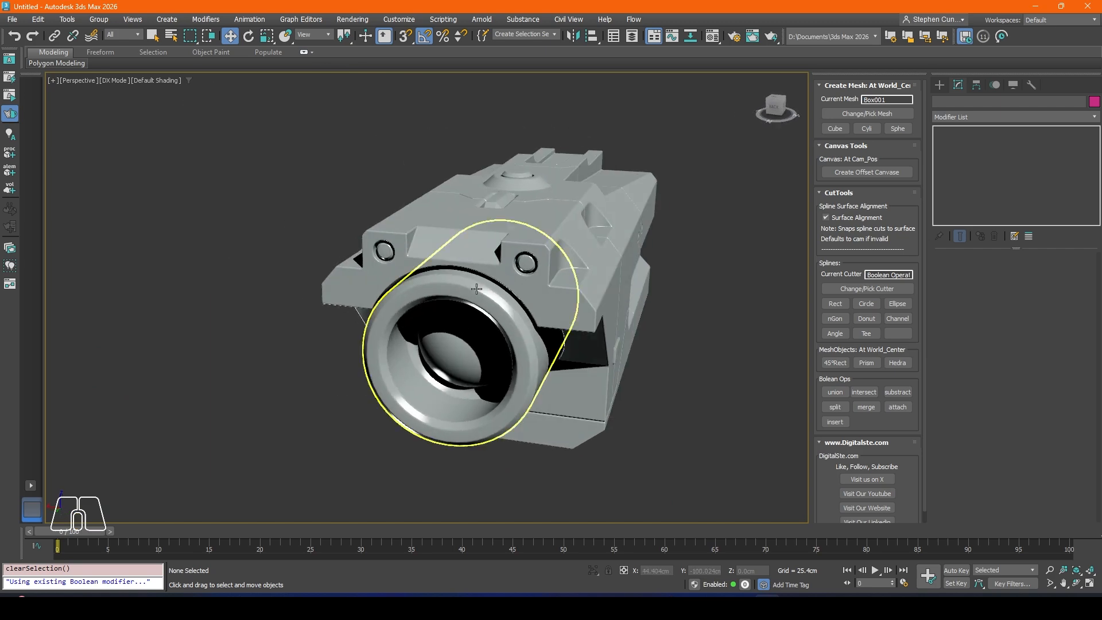
middle_drag(480, 288, 440, 202)
middle_drag(663, 334, 474, 412)
middle_drag(525, 298, 542, 416)
middle_drag(559, 239, 495, 253)
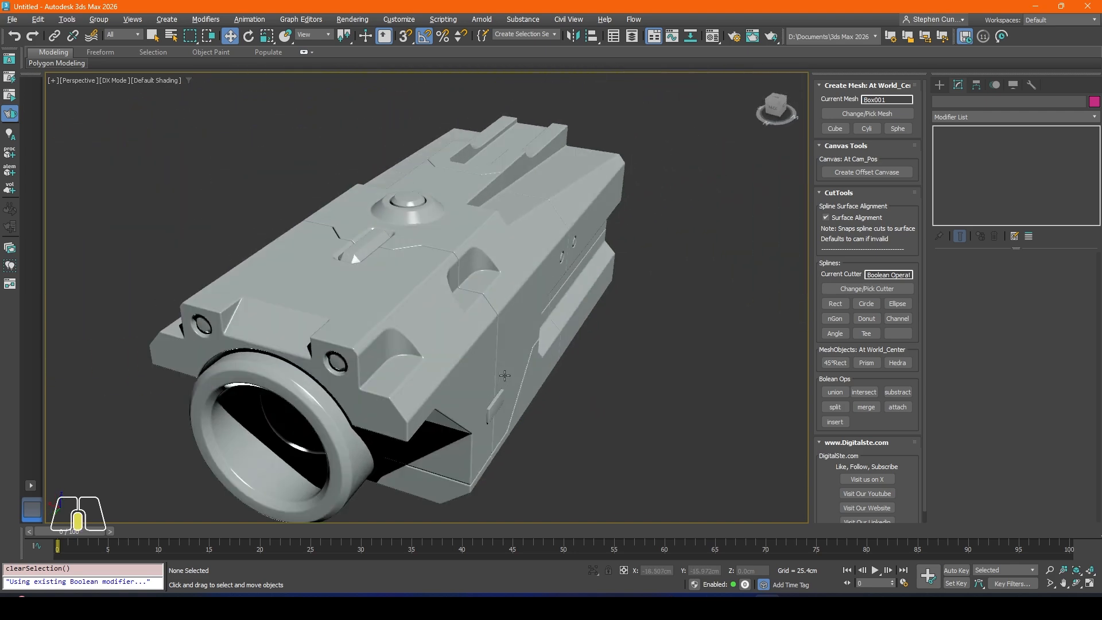
alt+middle_drag(504, 375, 270, 313)
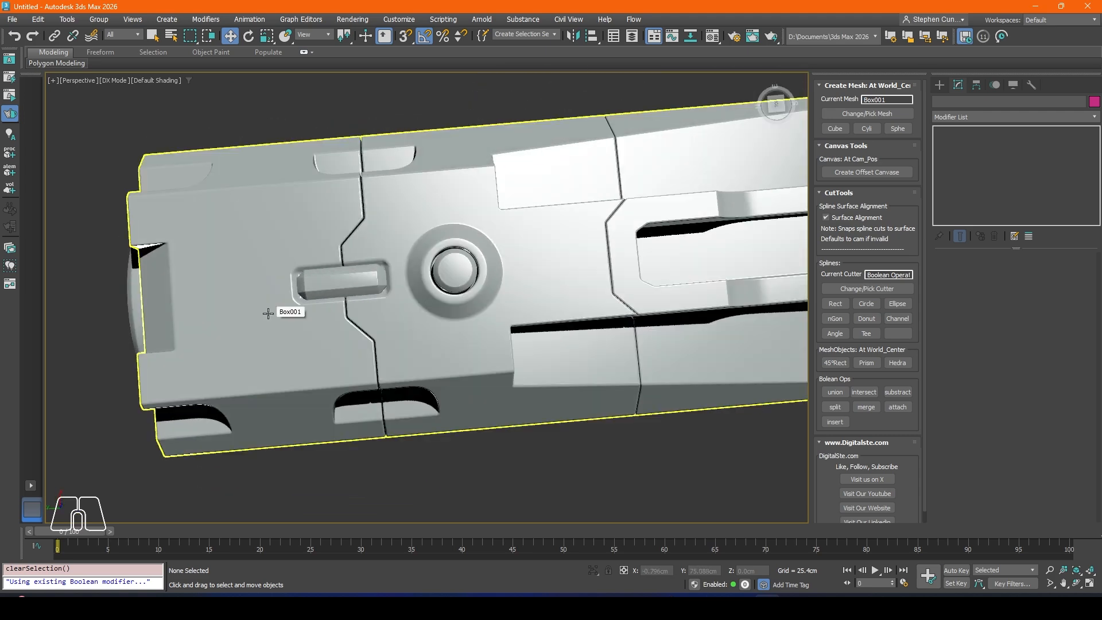
middle_drag(577, 282, 516, 268)
Step: Add a rectangle cutter in the top view, between the round raised button and the rear panel seam
key(t)
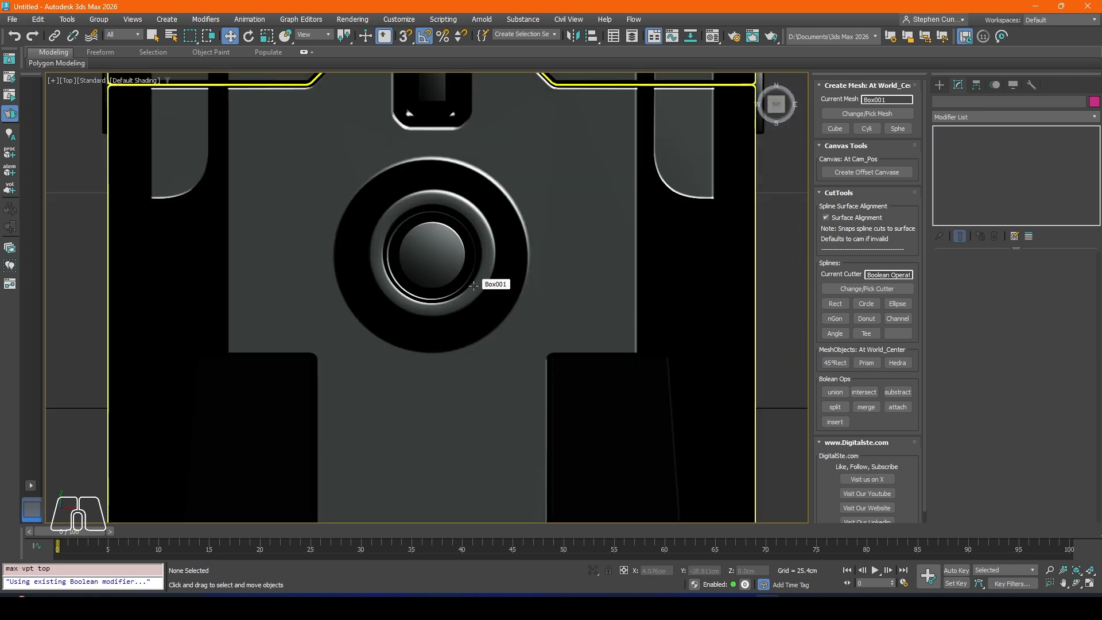
scroll(456, 321, down, 5)
scroll(453, 349, up, 5)
scroll(453, 349, up, 5)
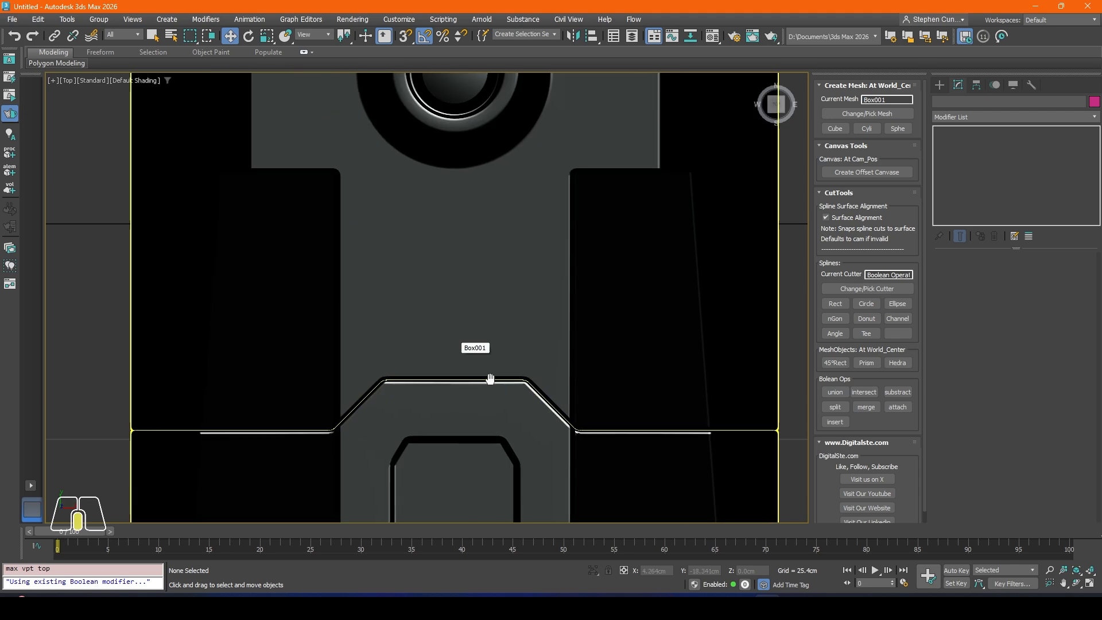
click(835, 304)
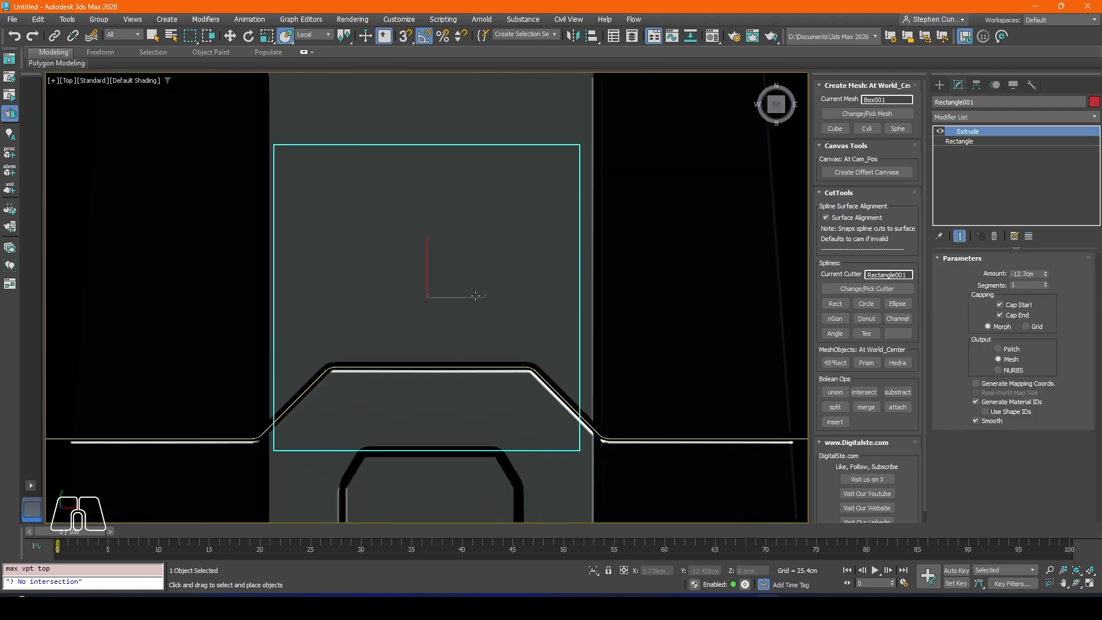
scroll(501, 300, down, 2)
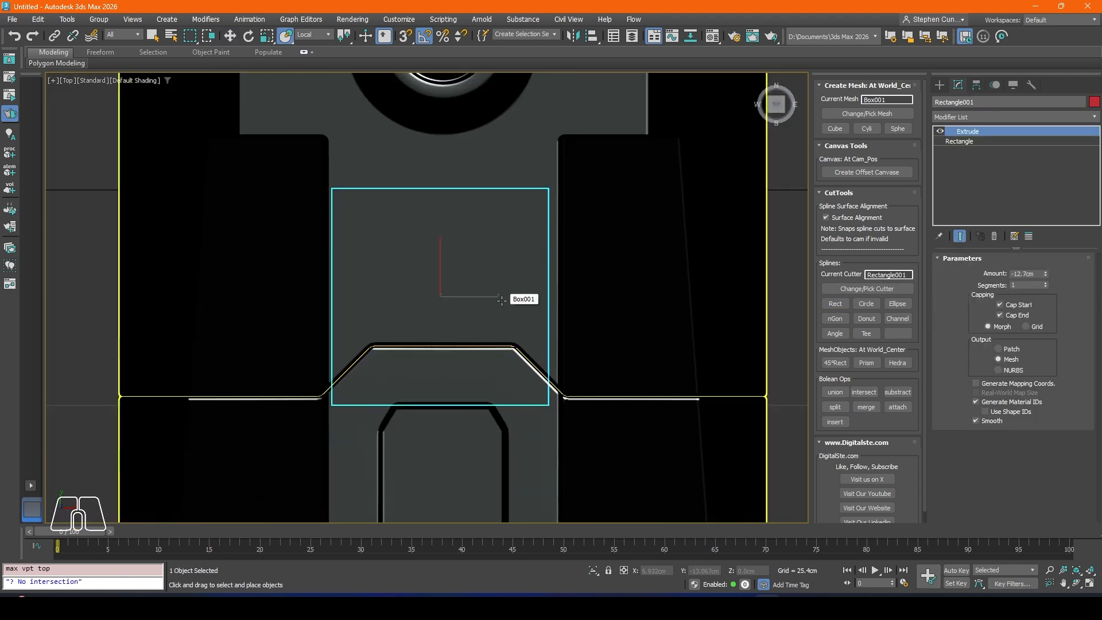
Step: Raise the rectangle cutter to the body's top surface at about Z 79.9 cm
key(p)
alt+middle_drag(426, 295, 463, 246)
middle_drag(393, 221, 414, 383)
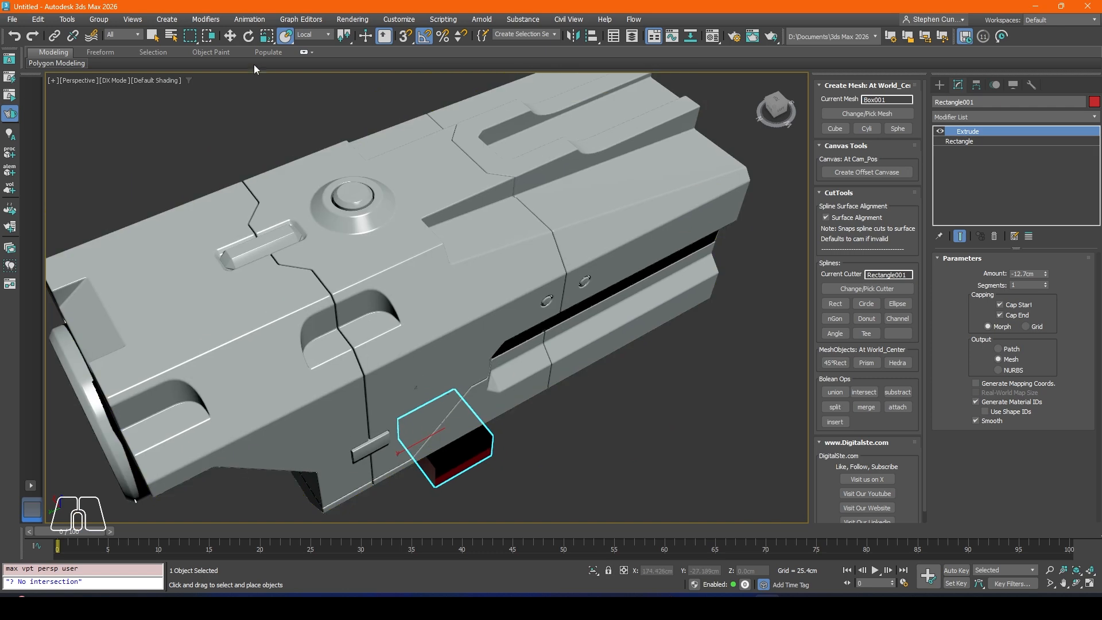
key(w)
drag(442, 406, 446, 131)
middle_drag(447, 138, 446, 206)
click(268, 36)
alt+middle_drag(431, 264, 433, 217)
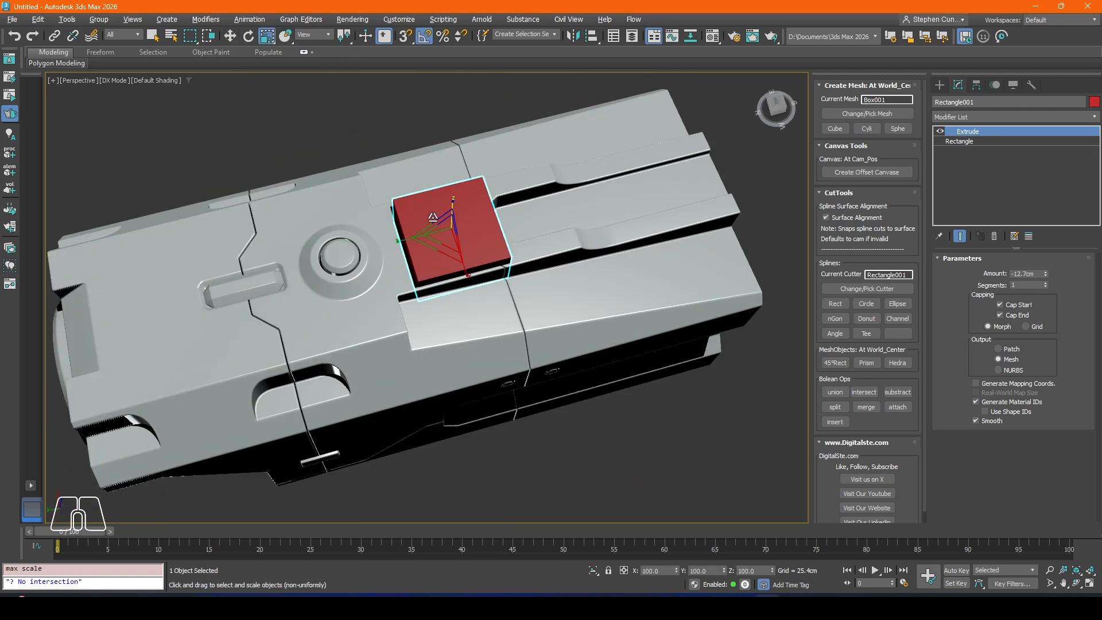
Step: Set the rectangle cutter's length to 3.556 cm and width to 14.732 cm, and move it to about Y -13.9 cm
click(960, 141)
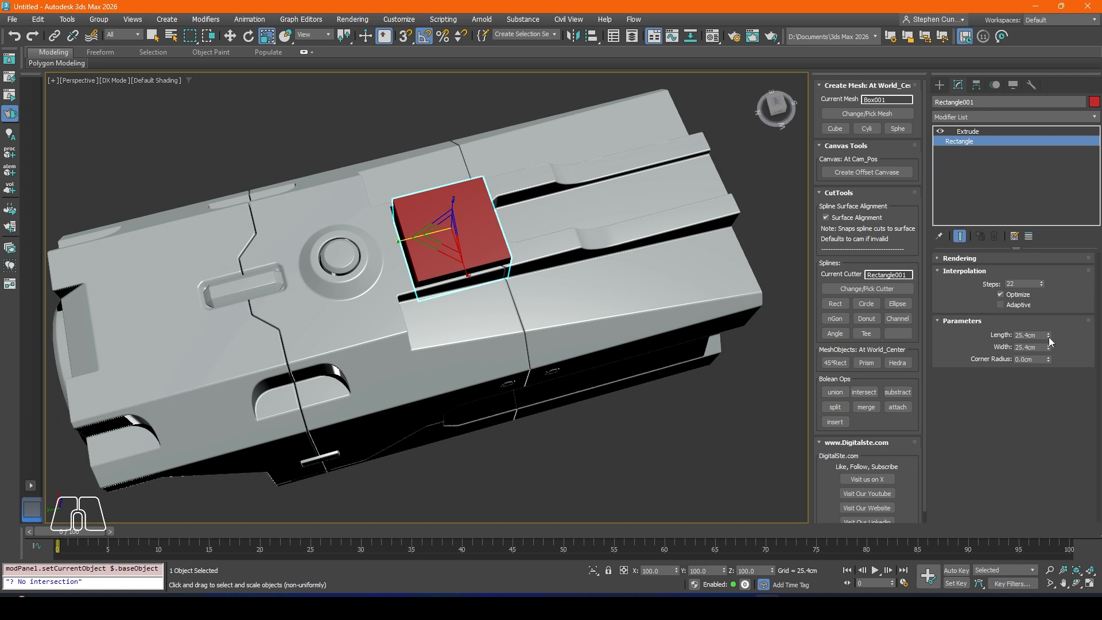
drag(1049, 338, 1051, 392)
drag(1050, 348, 1050, 373)
scroll(461, 212, up, 5)
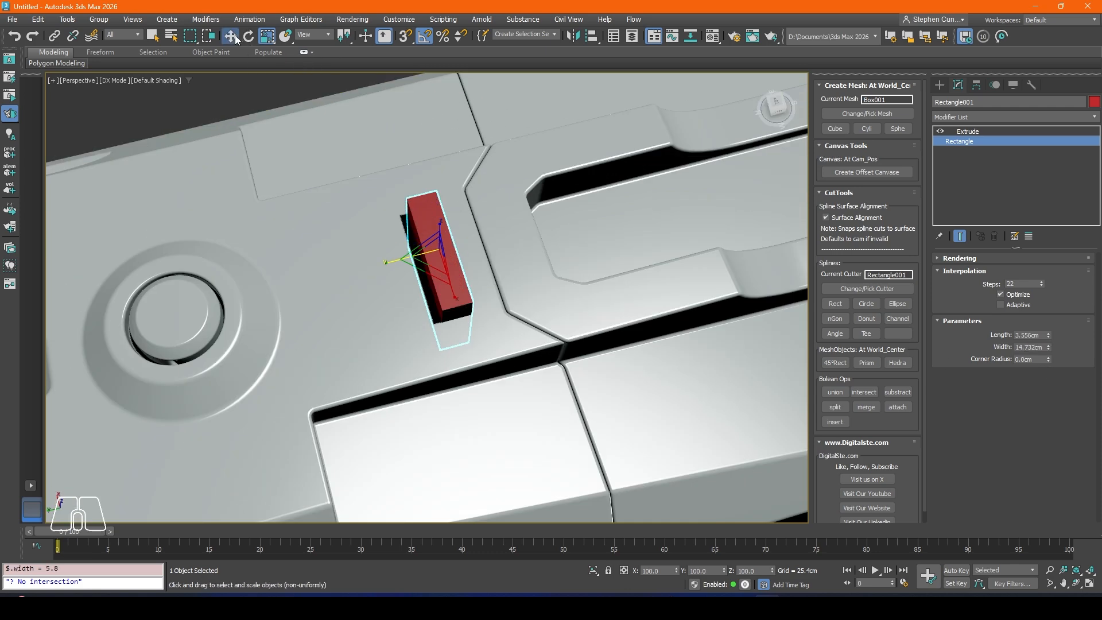
click(231, 37)
drag(409, 257, 421, 254)
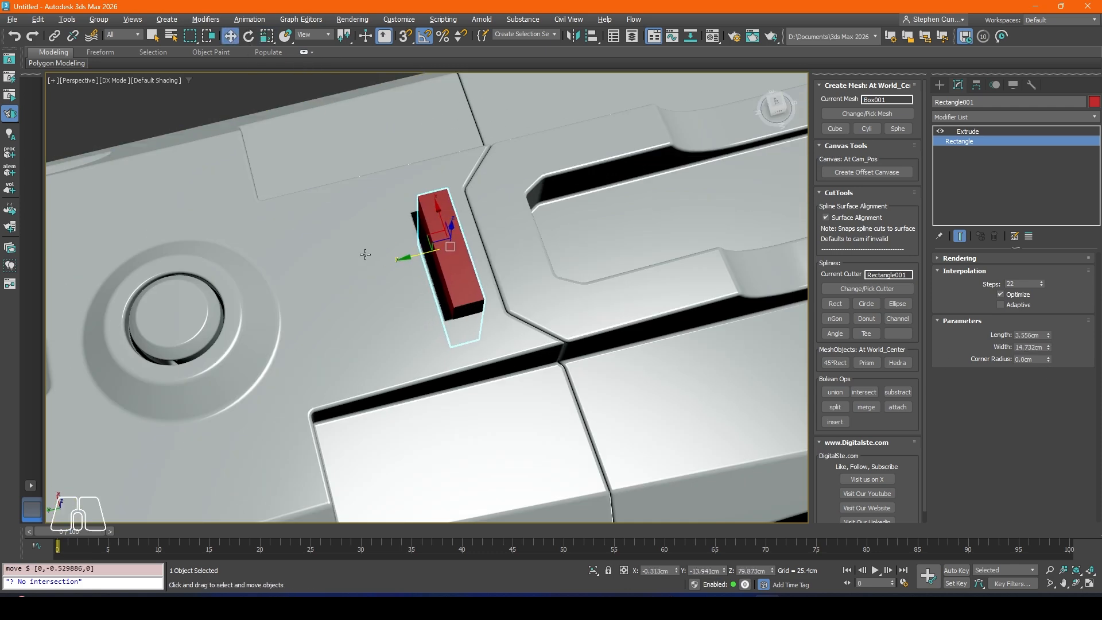
Step: Lift the cutter to about Z 85.5 cm and set its width to 14.143 cm
alt+middle_drag(365, 254, 452, 222)
scroll(452, 239, up, 2)
drag(450, 198, 453, 131)
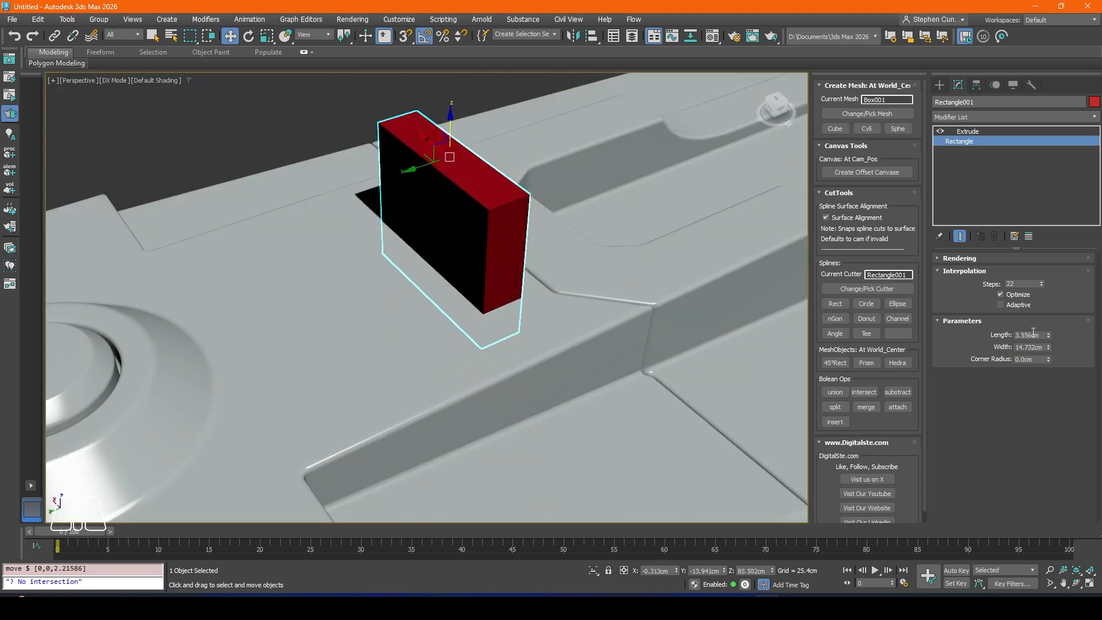
drag(1049, 348, 1049, 351)
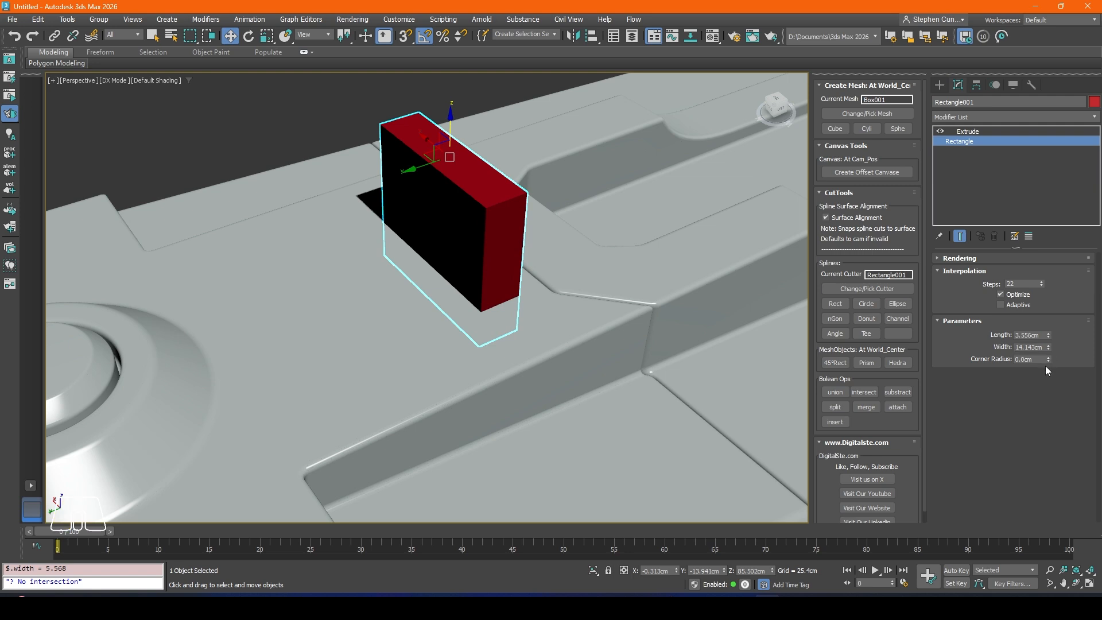
Step: Set the cutter's Extrude amount to -2.54 cm and lower it into the top surface at about Z 77.9 cm
click(969, 131)
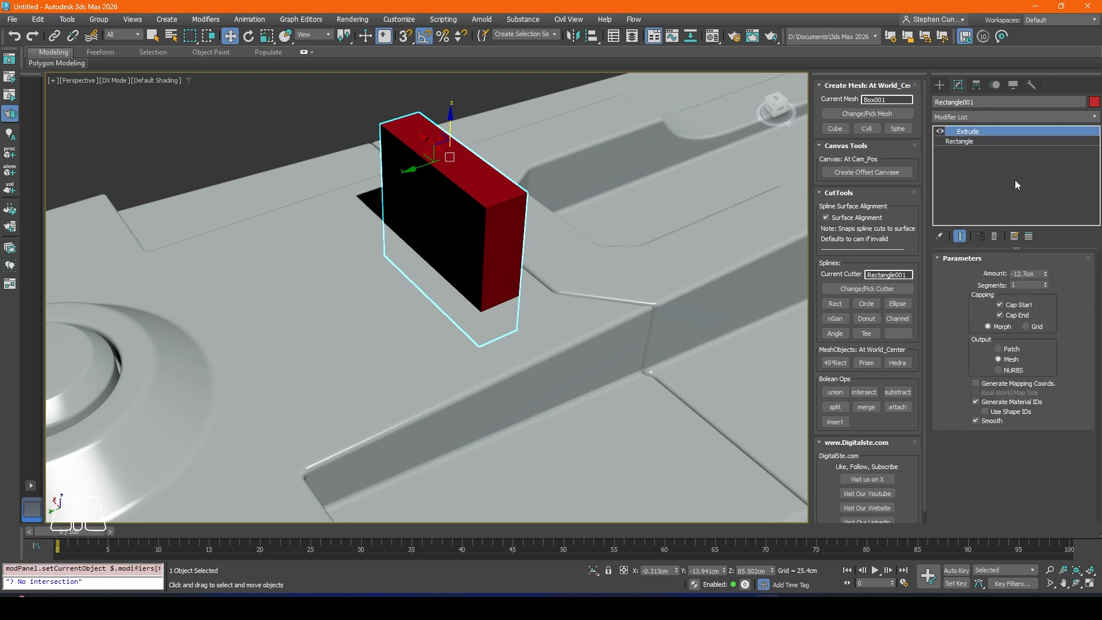
drag(1045, 273, 1045, 270)
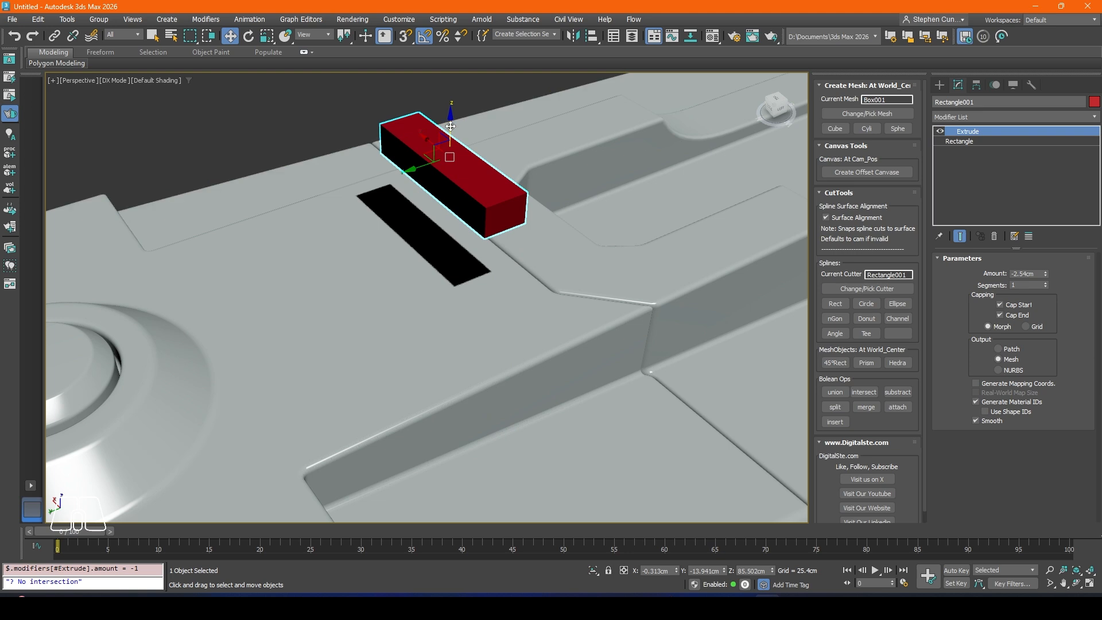
drag(452, 128, 453, 208)
Step: Add an Edit Poly modifier to the rectangle cutter and enter edge editing
click(954, 117)
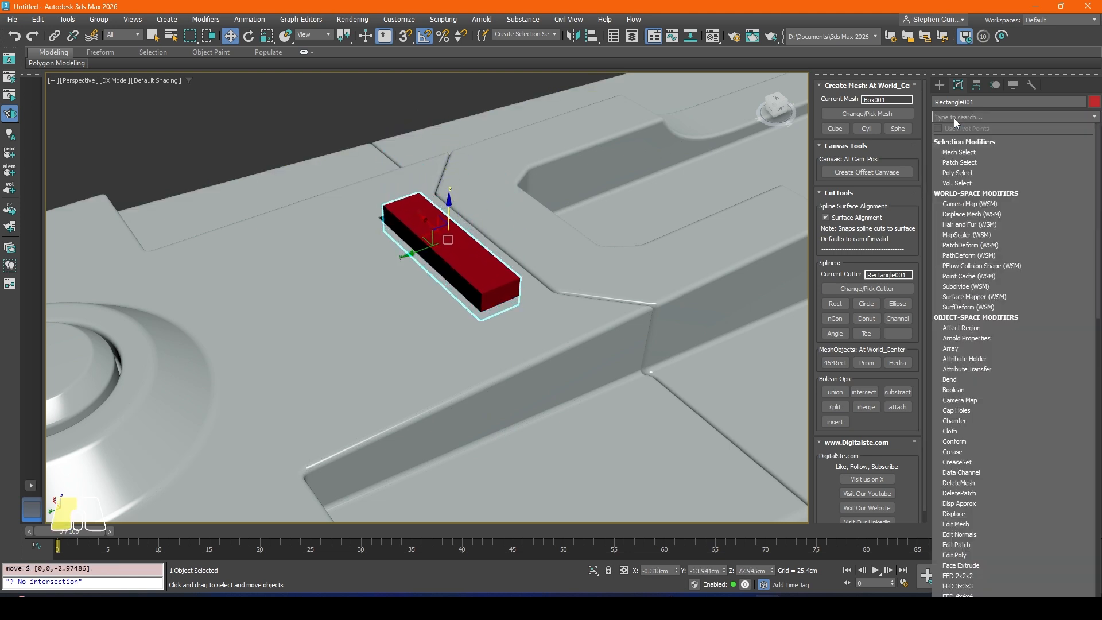
text(ed)
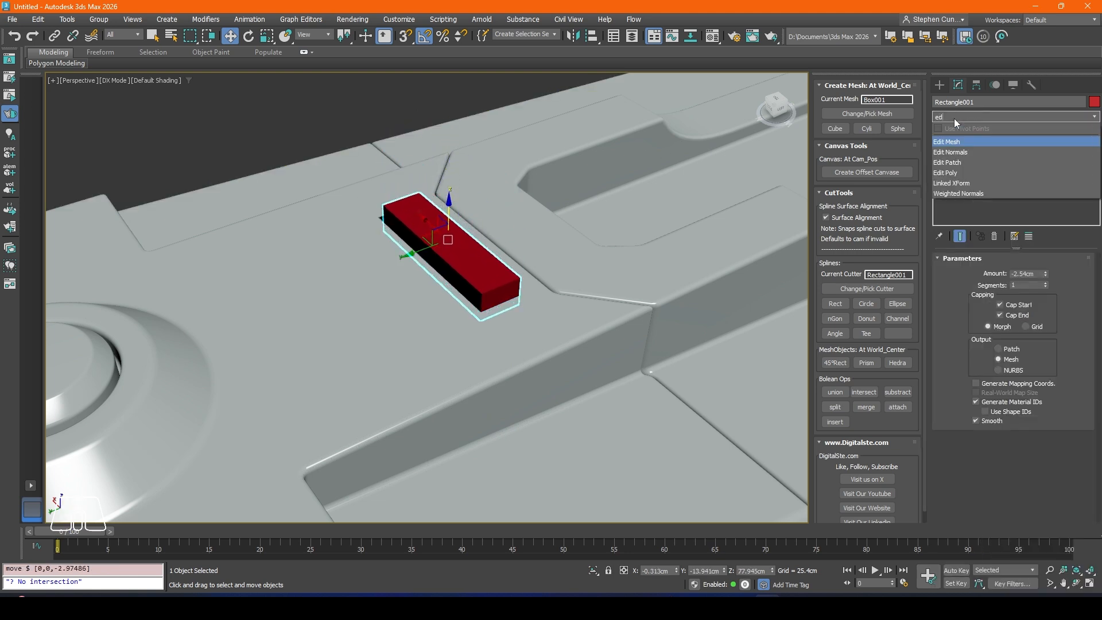
click(956, 173)
click(999, 349)
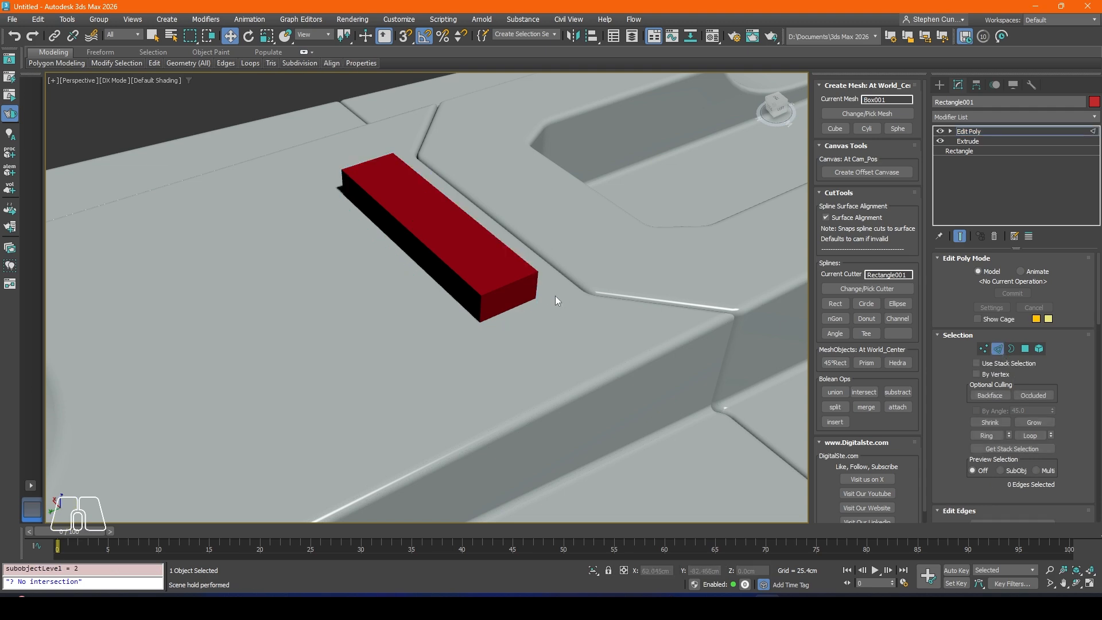
Step: Chamfer the cutter's four vertical corner edges by 1.586 cm with 8 segments
click(539, 291)
ctrl+click(484, 305)
alt+middle_drag(298, 247, 454, 222)
scroll(454, 221, down, 3)
scroll(453, 221, up, 3)
middle_drag(396, 121, 439, 250)
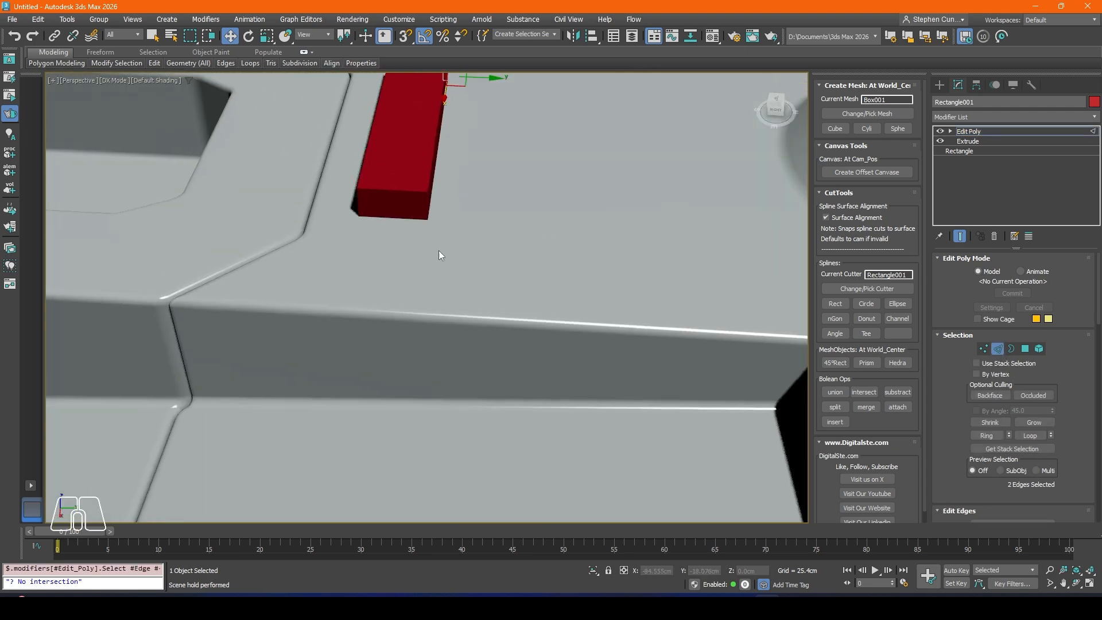
scroll(432, 229, up, 3)
ctrl+click(425, 188)
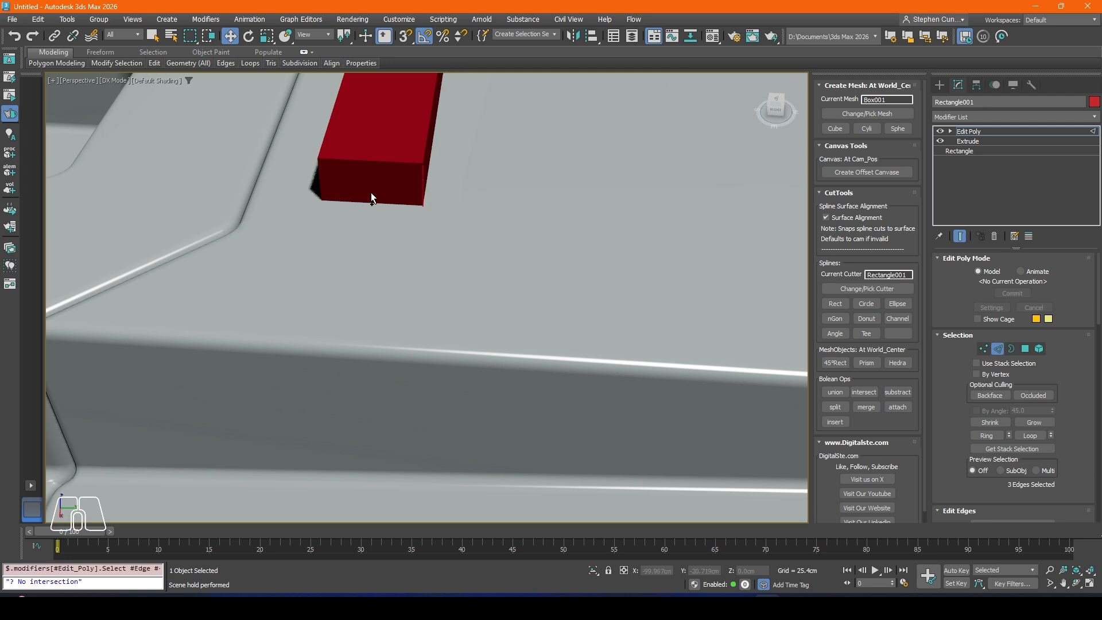
ctrl+click(318, 171)
scroll(1011, 438, down, 3)
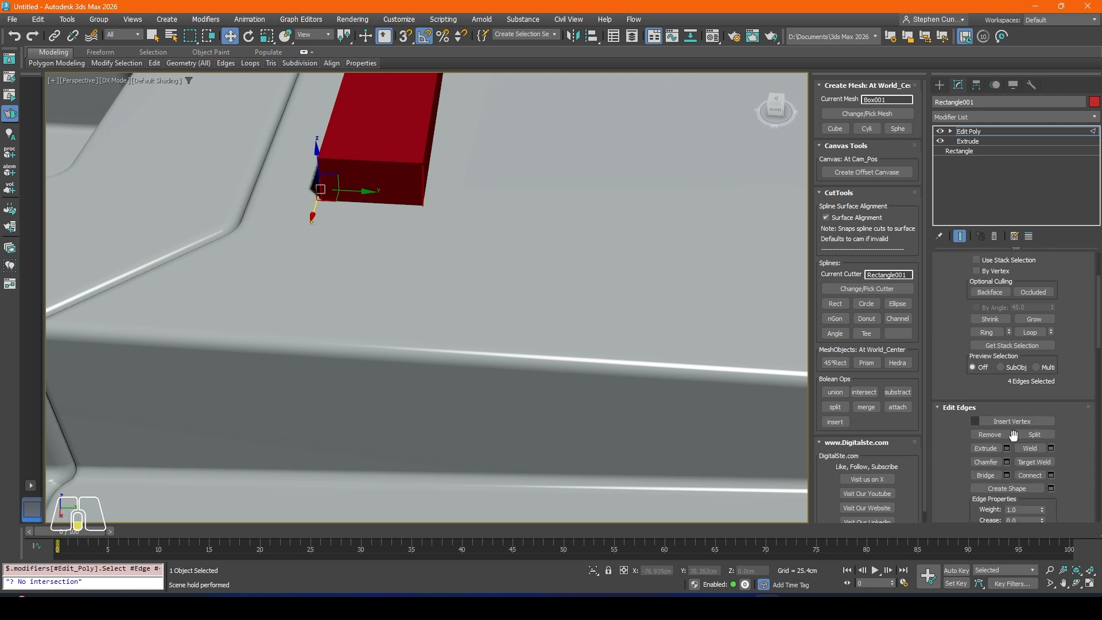
click(1007, 462)
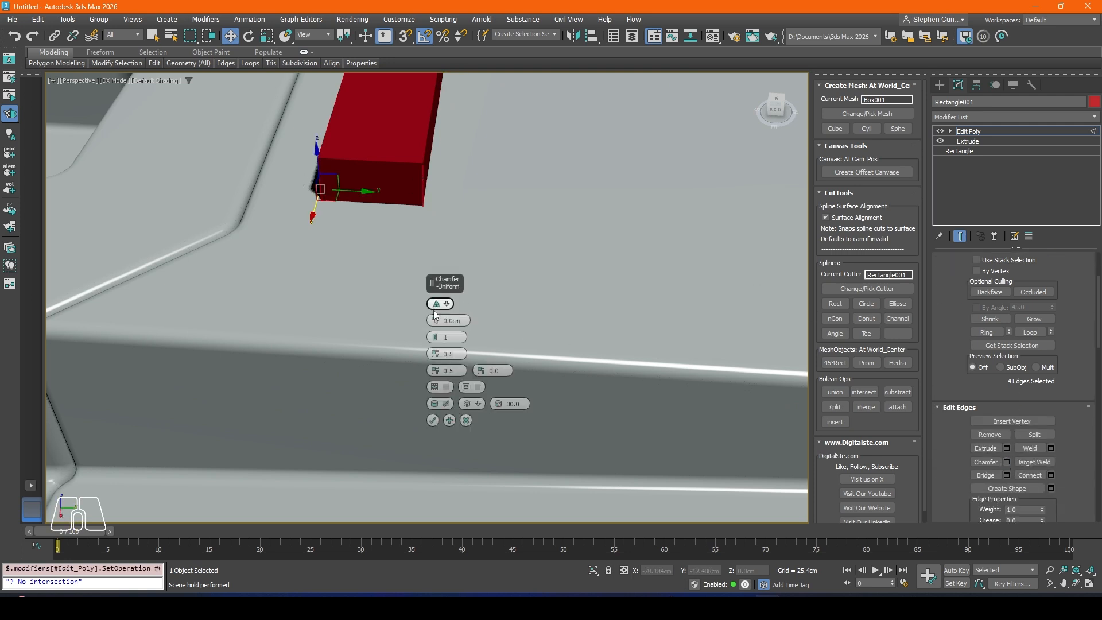
drag(436, 323, 436, 308)
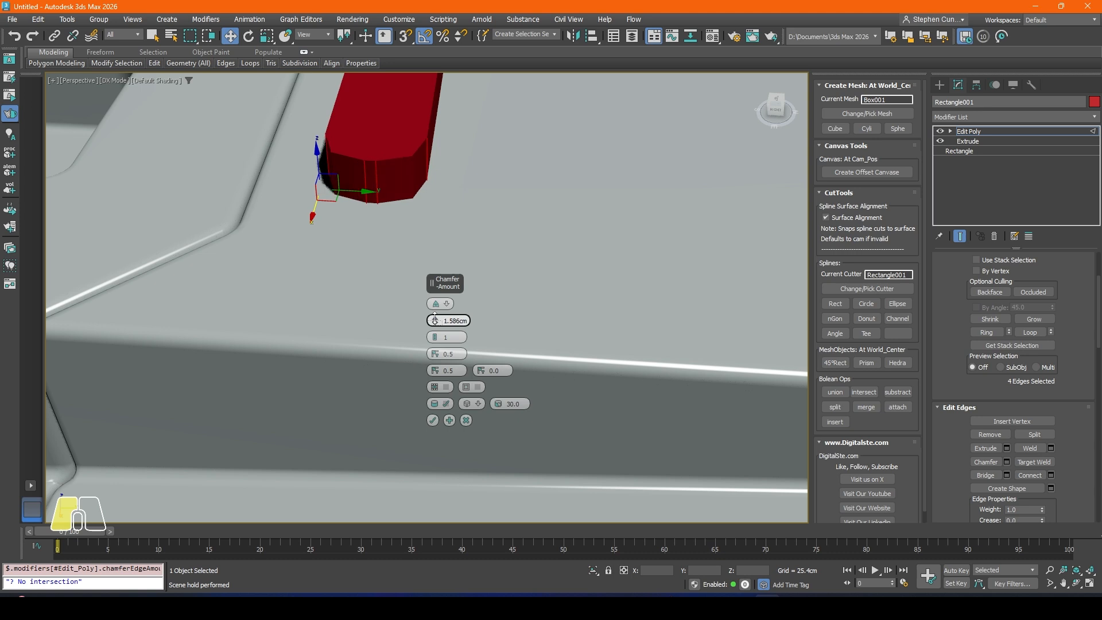
click(435, 336)
click(435, 336)
click(435, 336)
click(435, 336)
click(435, 336)
click(435, 336)
click(435, 336)
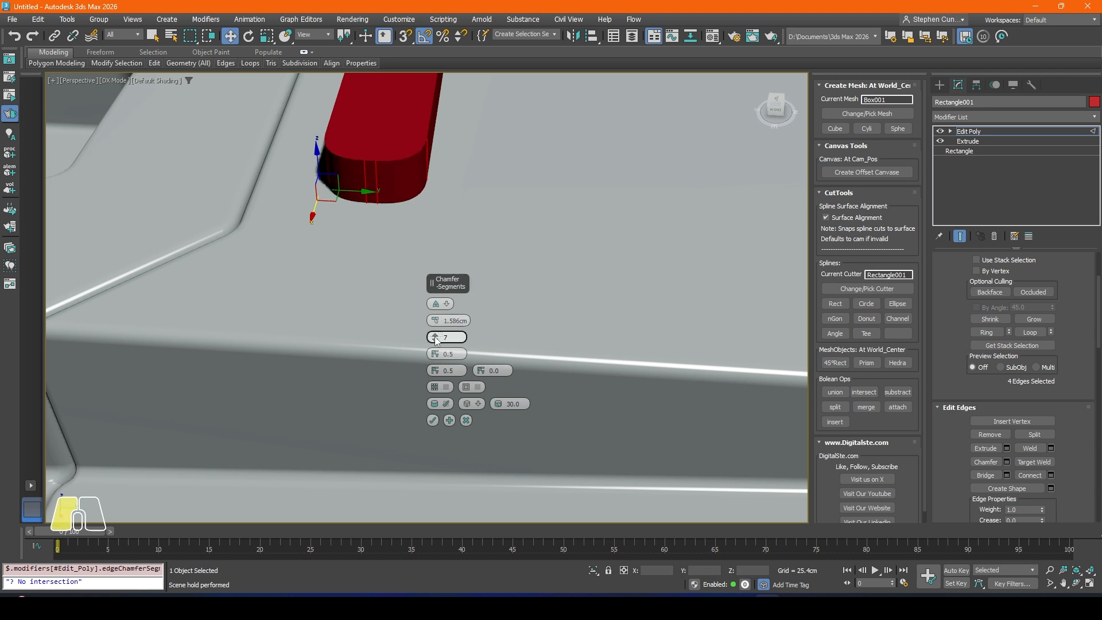
Step: Set the corner chamfer amount to 1.311 cm, commit it and leave edge editing
middle_drag(396, 260, 416, 312)
click(436, 325)
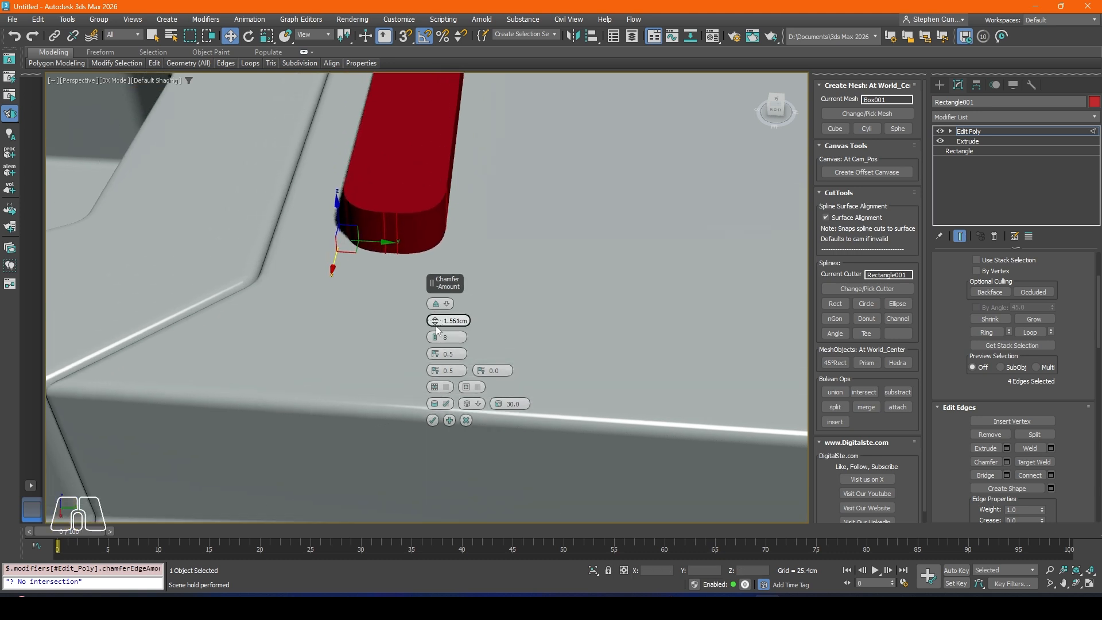
click(436, 326)
click(436, 325)
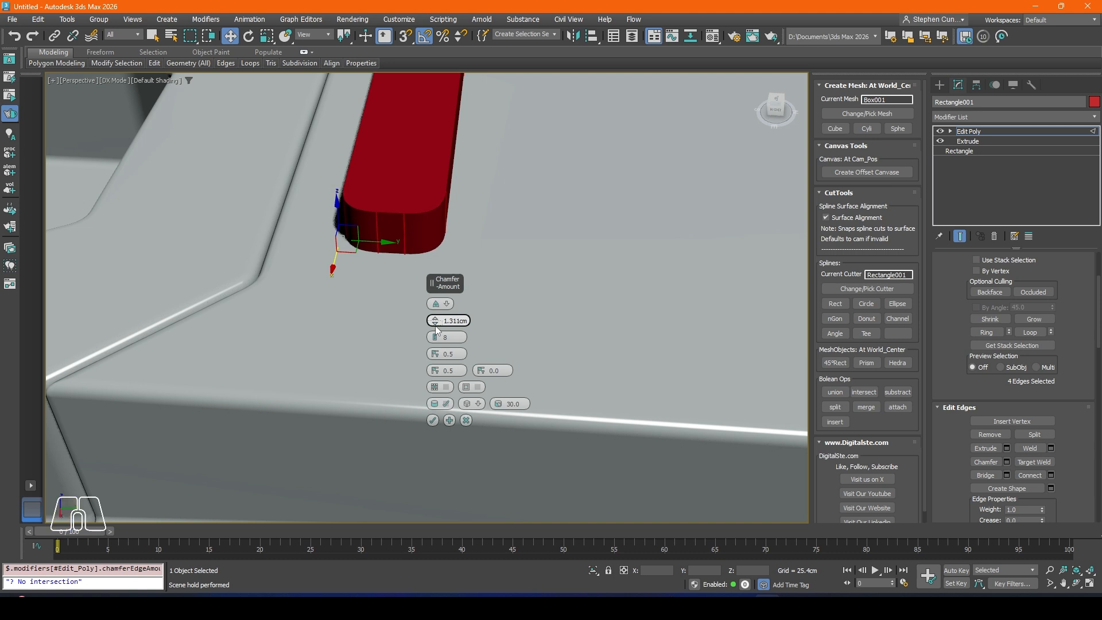
click(433, 421)
alt+middle_drag(438, 256, 451, 332)
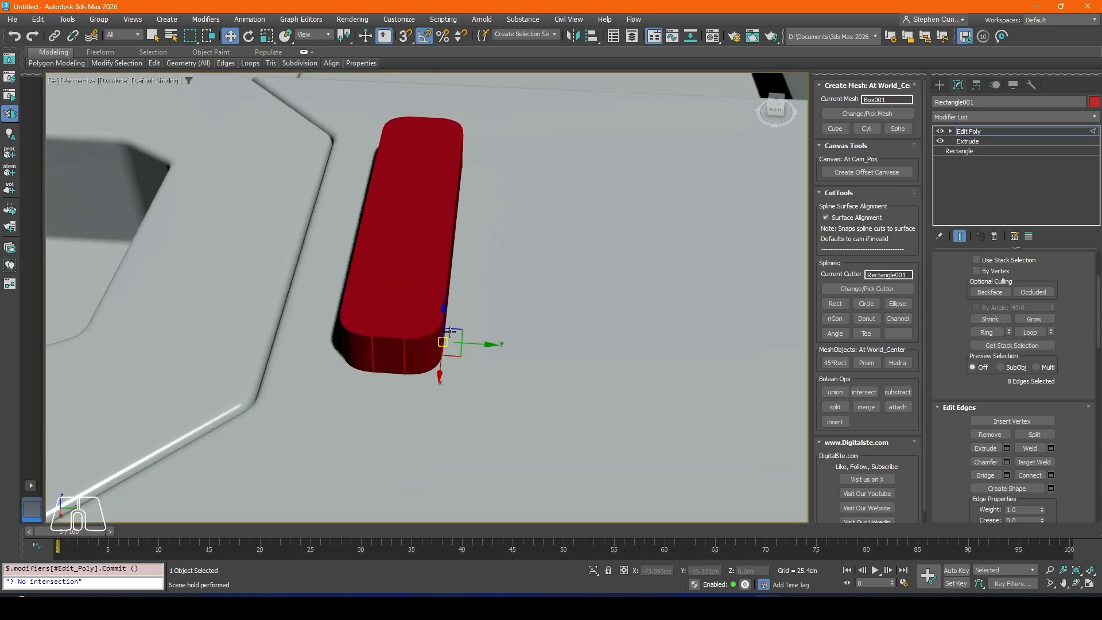
scroll(990, 356, up, 2)
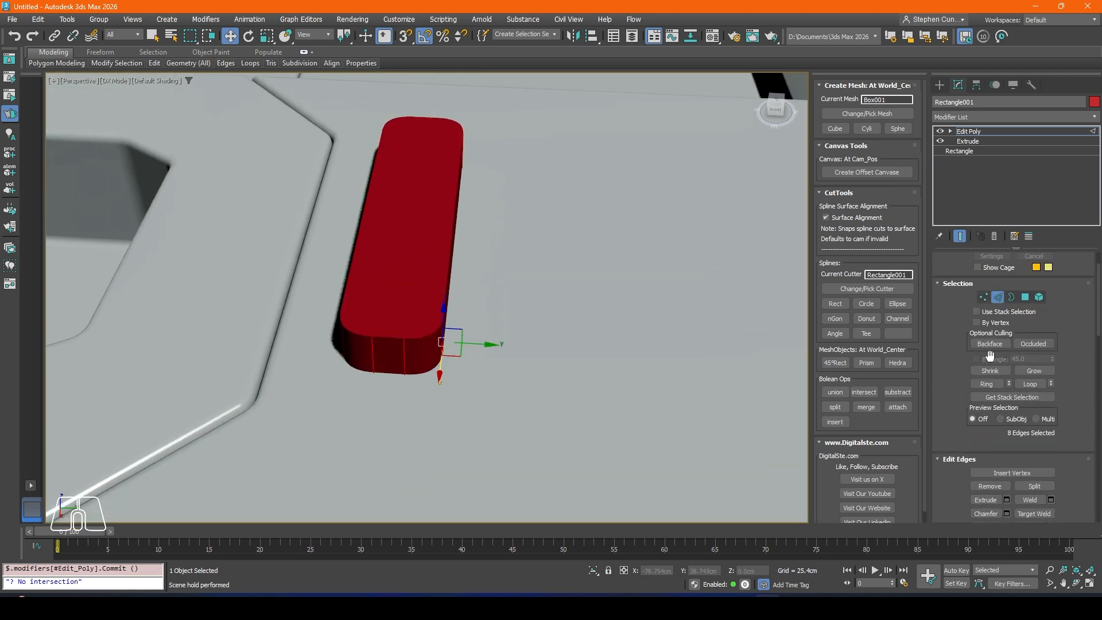
click(998, 298)
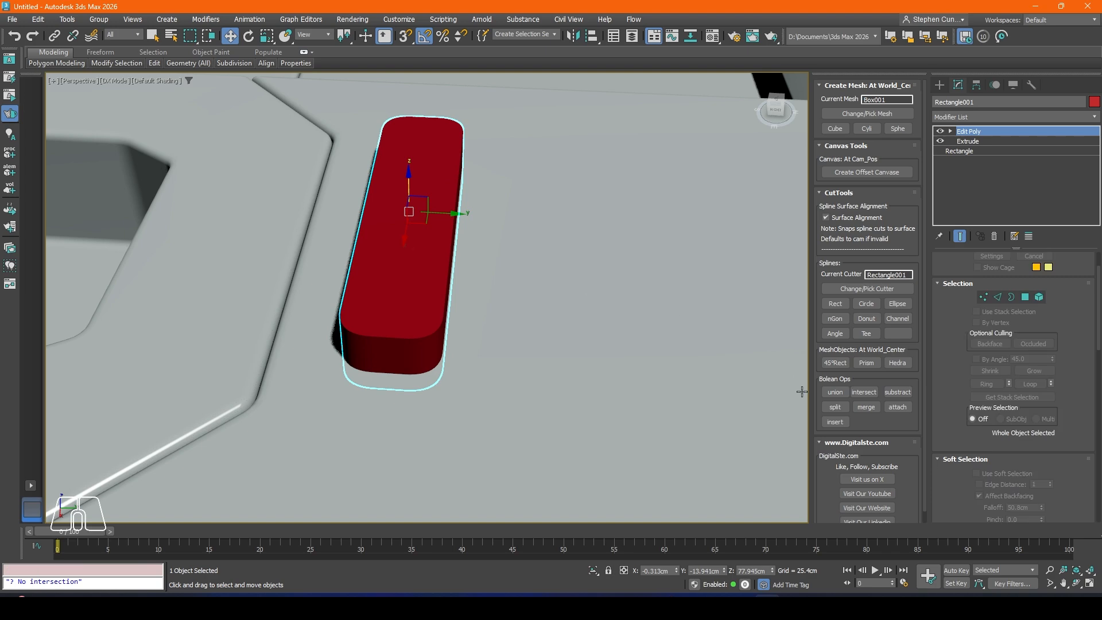
Step: Set the rounded rectangle as the current cutter and subtract it from the device body's top surface to cut the slot
click(862, 288)
click(901, 393)
scroll(389, 251, down, 3)
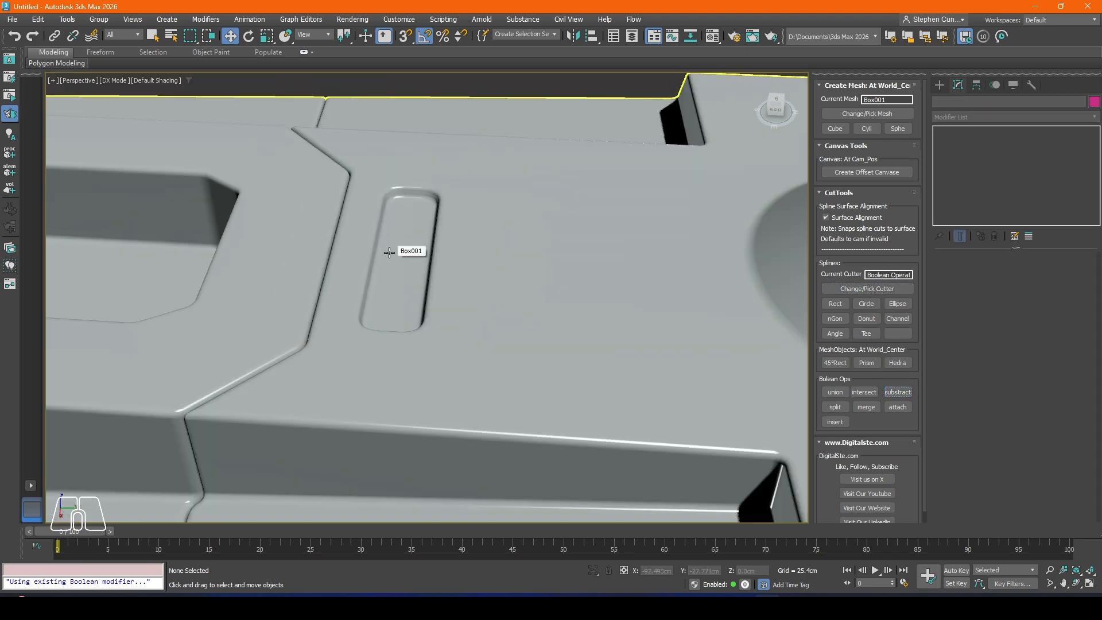
alt+middle_drag(389, 251, 549, 238)
scroll(418, 280, down, 3)
scroll(548, 239, up, 4)
middle_drag(525, 202, 578, 275)
scroll(521, 307, down, 2)
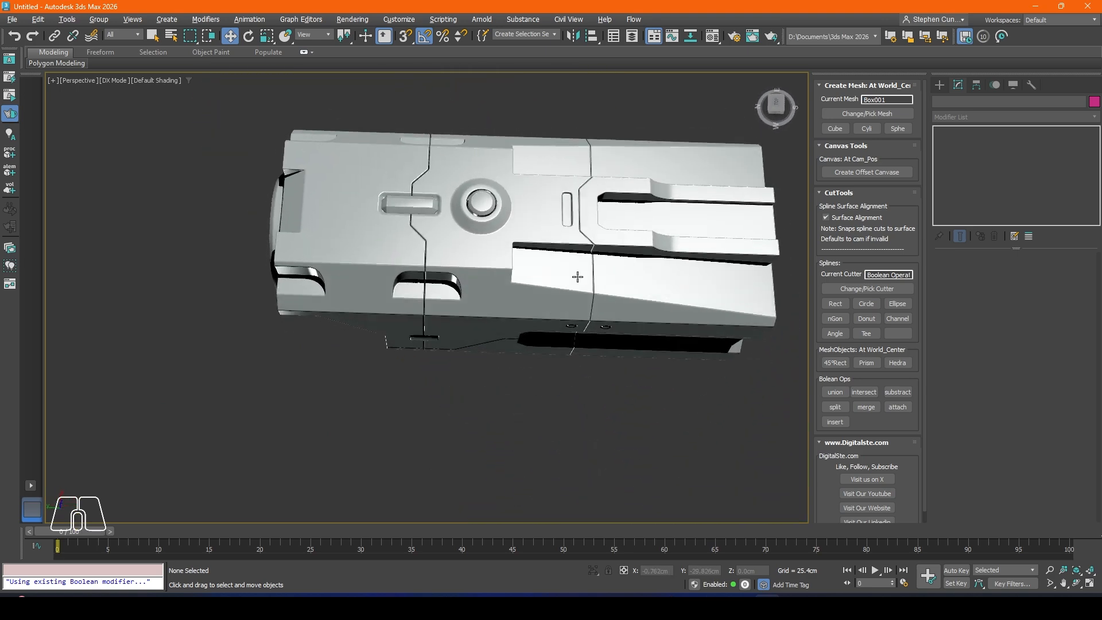
Step: Extract a copy of the new slot's Rectangle001 operand from the body's Boolean modifier
click(567, 211)
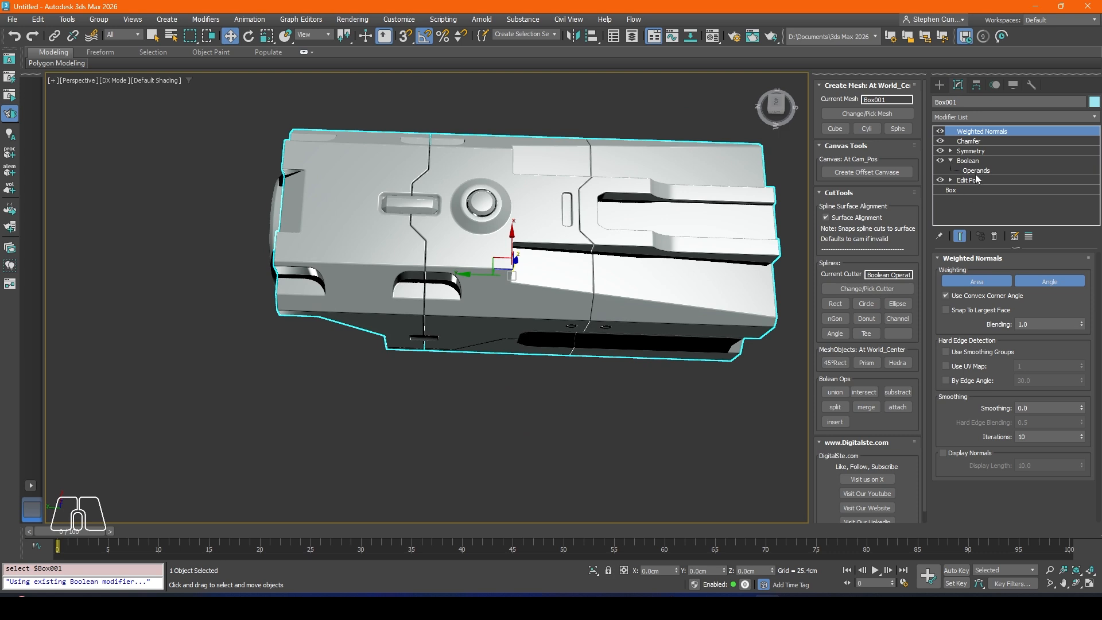
click(976, 171)
scroll(1080, 438, down, 1)
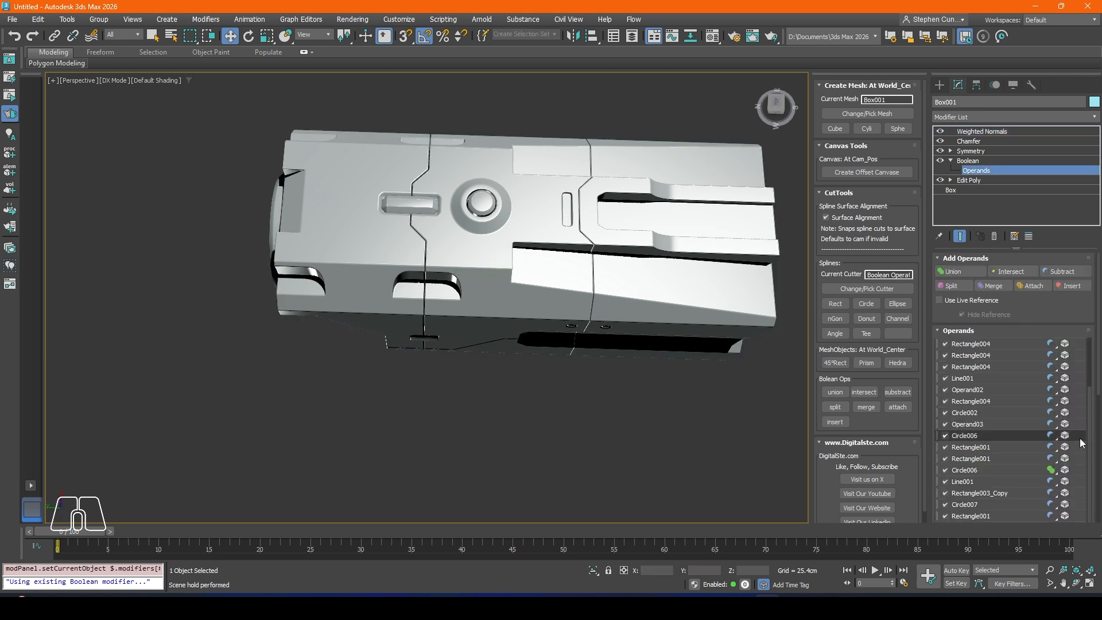
click(970, 516)
middle_drag(529, 203, 541, 224)
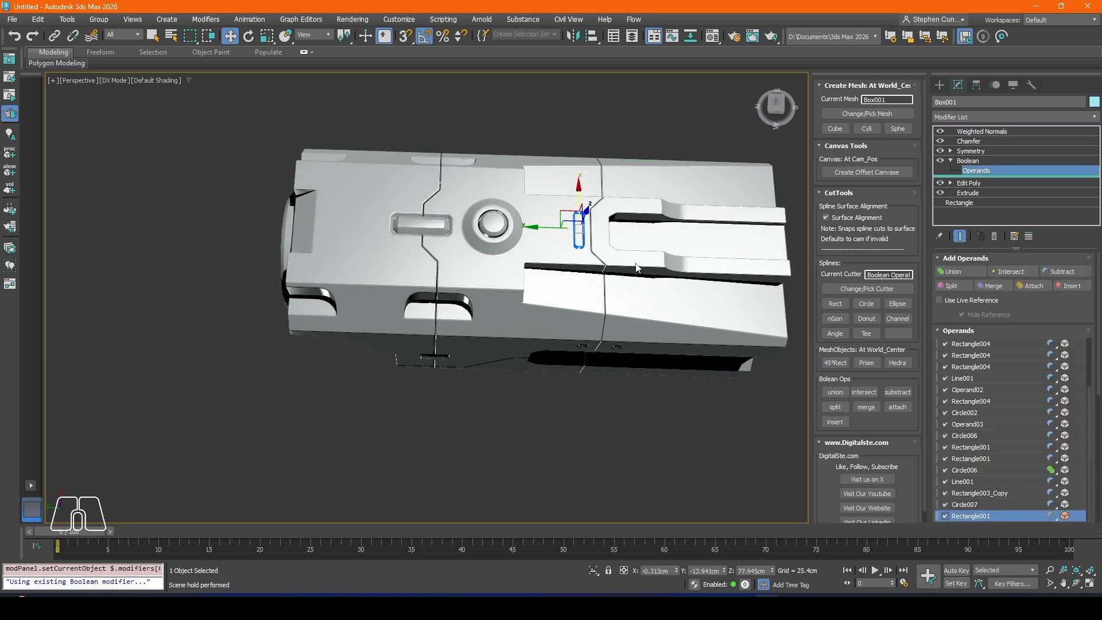
right_click(963, 513)
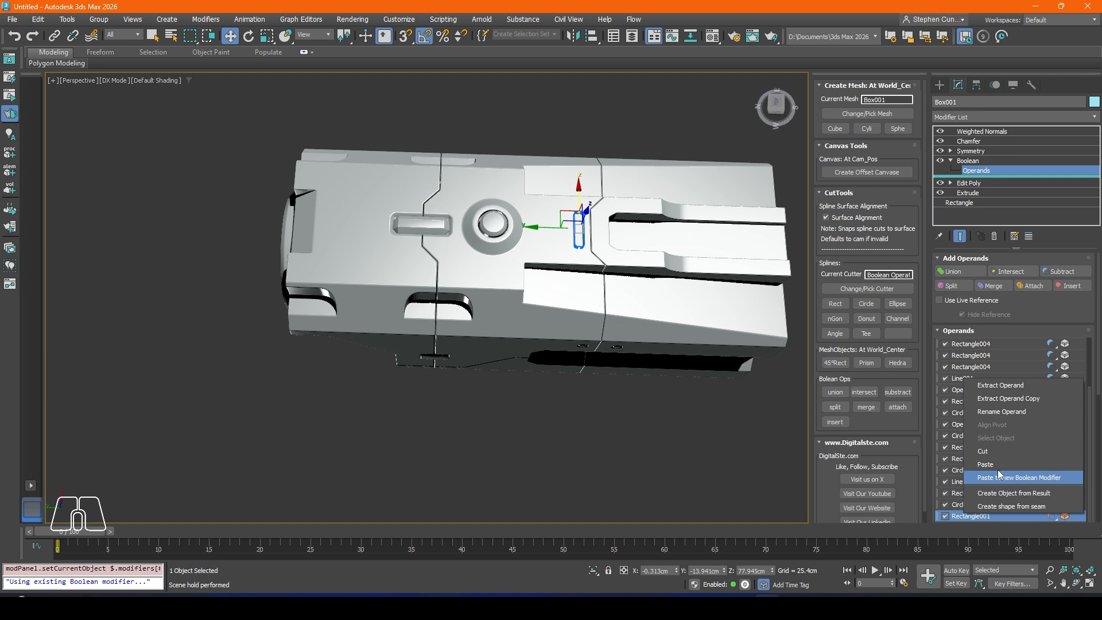
click(1001, 403)
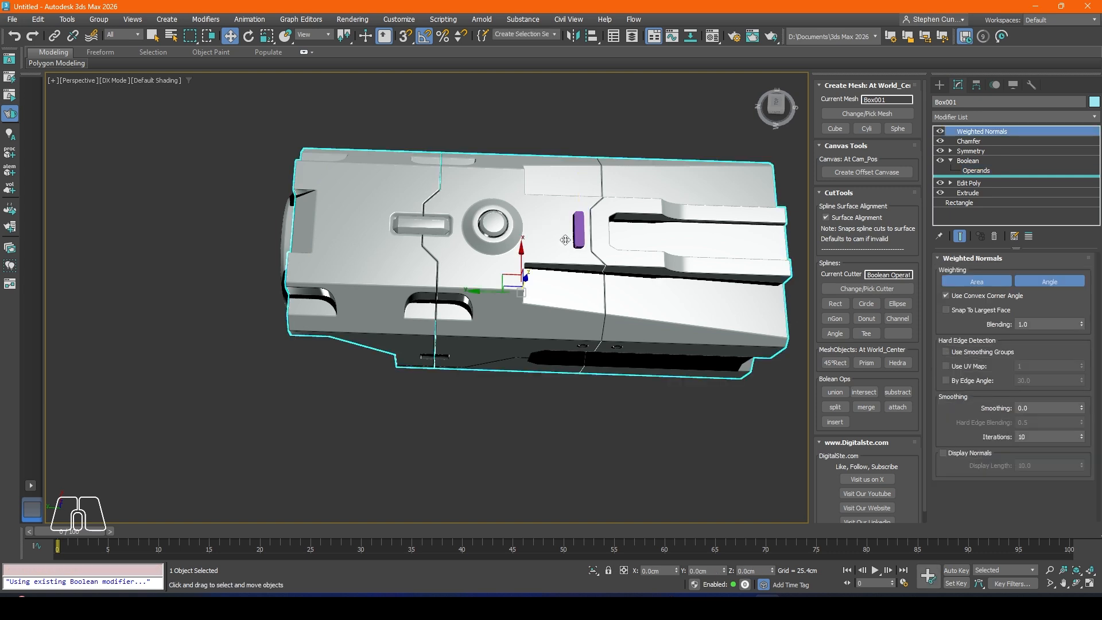
Step: Move the extracted slot cutter copy along Y to about 78.7 cm, near the front of the top surface
click(578, 230)
drag(551, 213, 304, 206)
alt+middle_drag(303, 207, 385, 251)
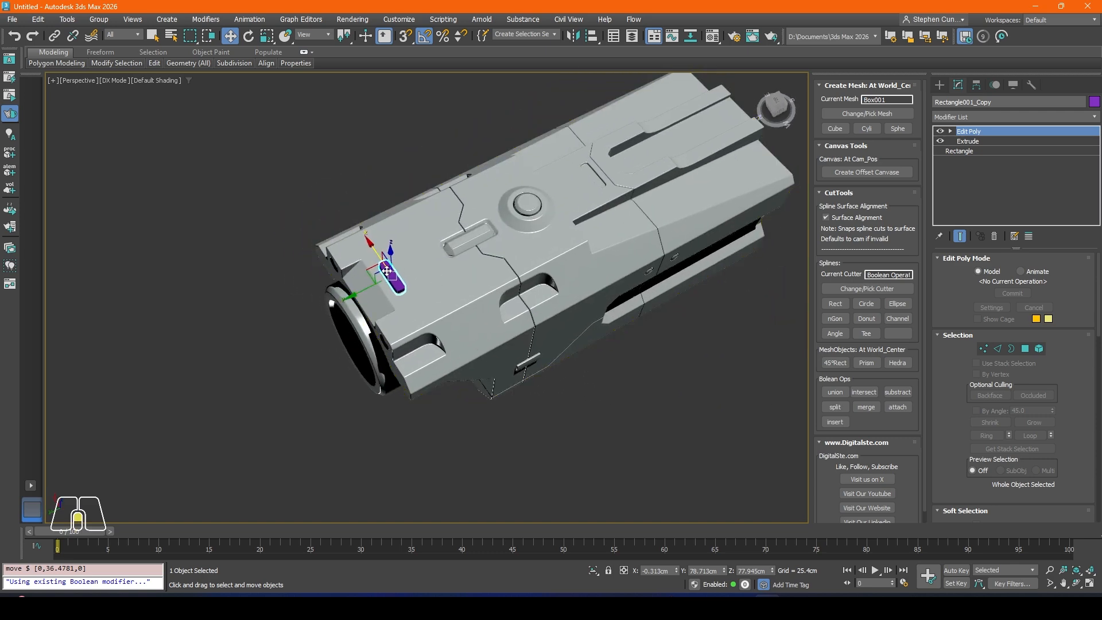
scroll(394, 253, up, 4)
scroll(383, 268, up, 3)
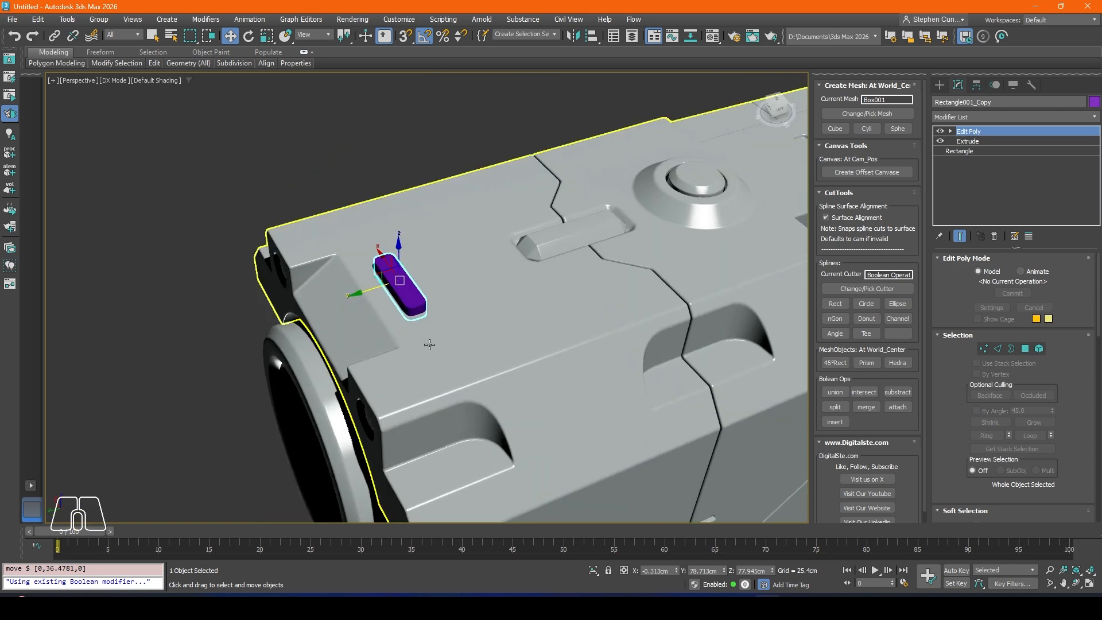
Step: Try to subtract the copied slot cutter from the body near the front of its top surface
click(454, 330)
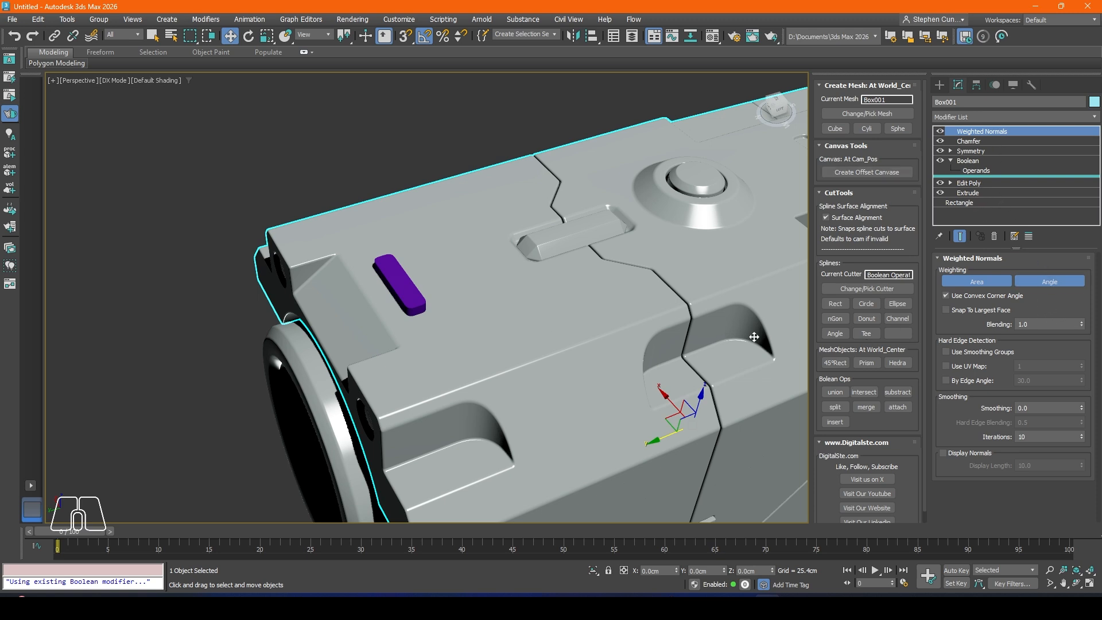
click(385, 280)
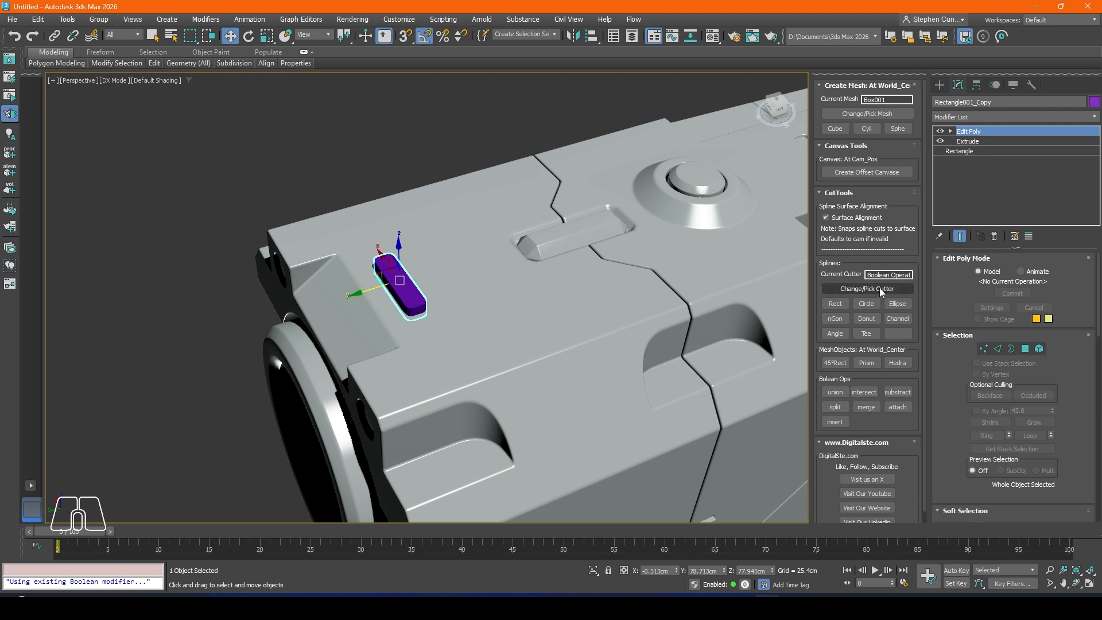
click(869, 288)
click(897, 392)
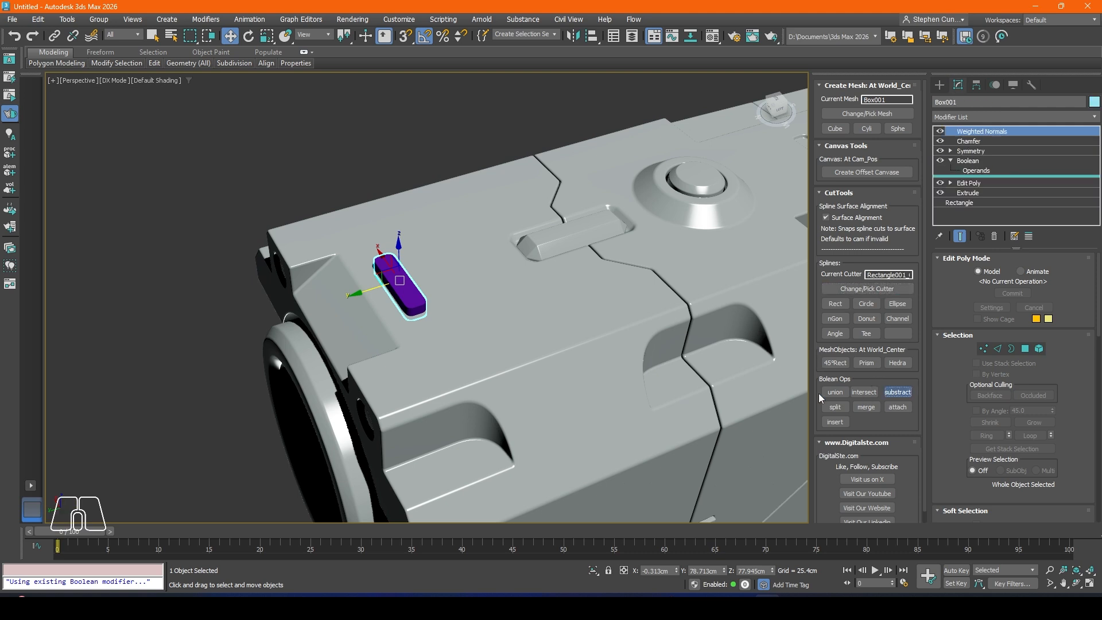
scroll(410, 237, down, 4)
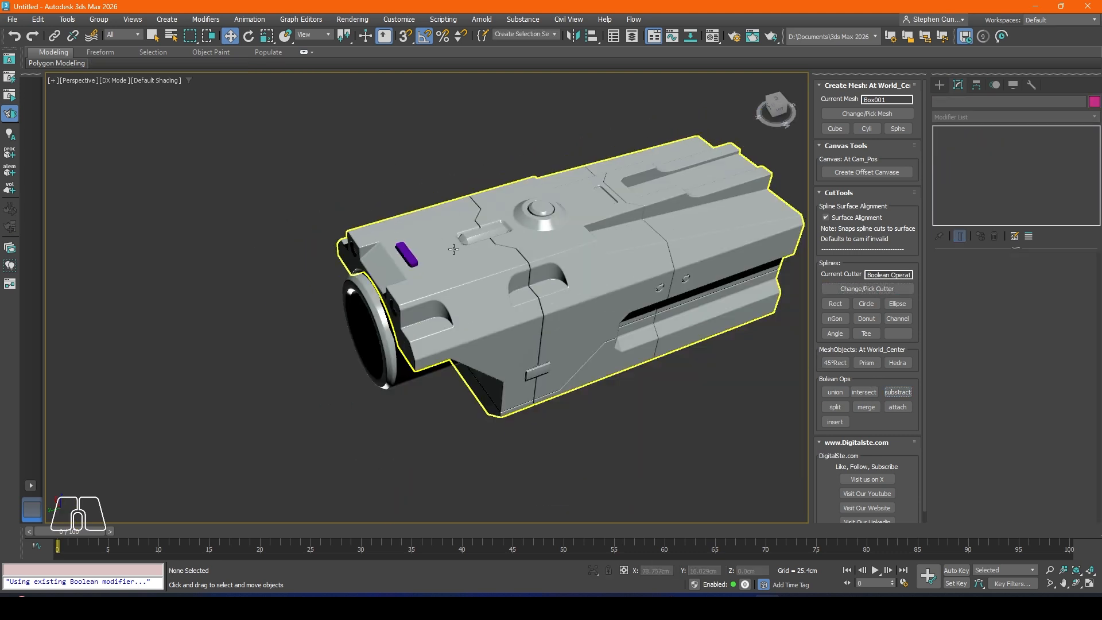
scroll(413, 236, up, 3)
click(392, 285)
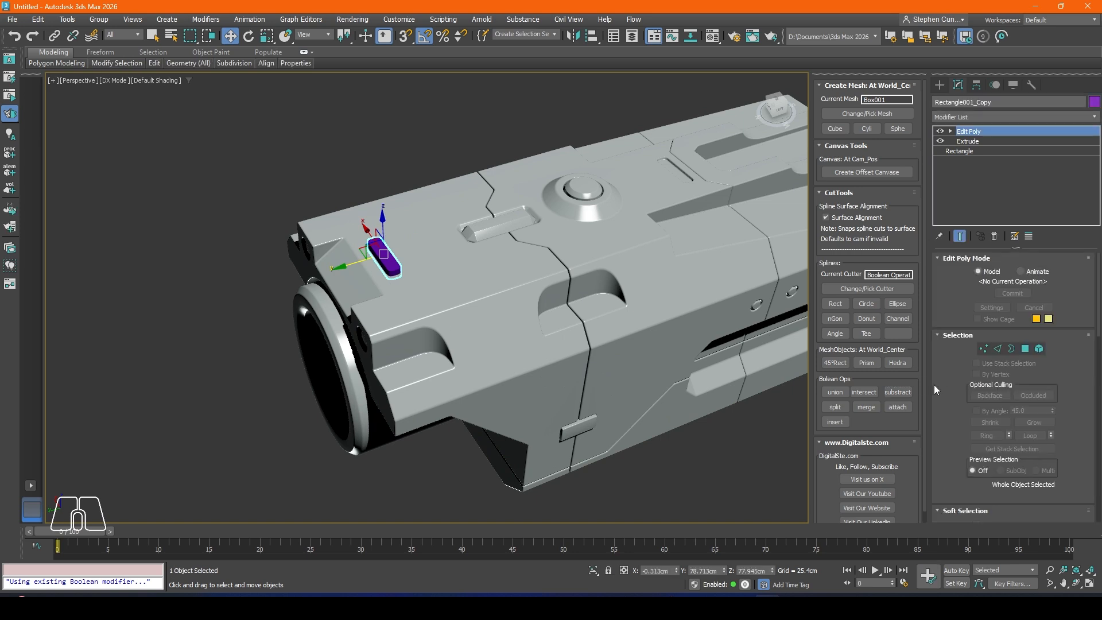
click(897, 392)
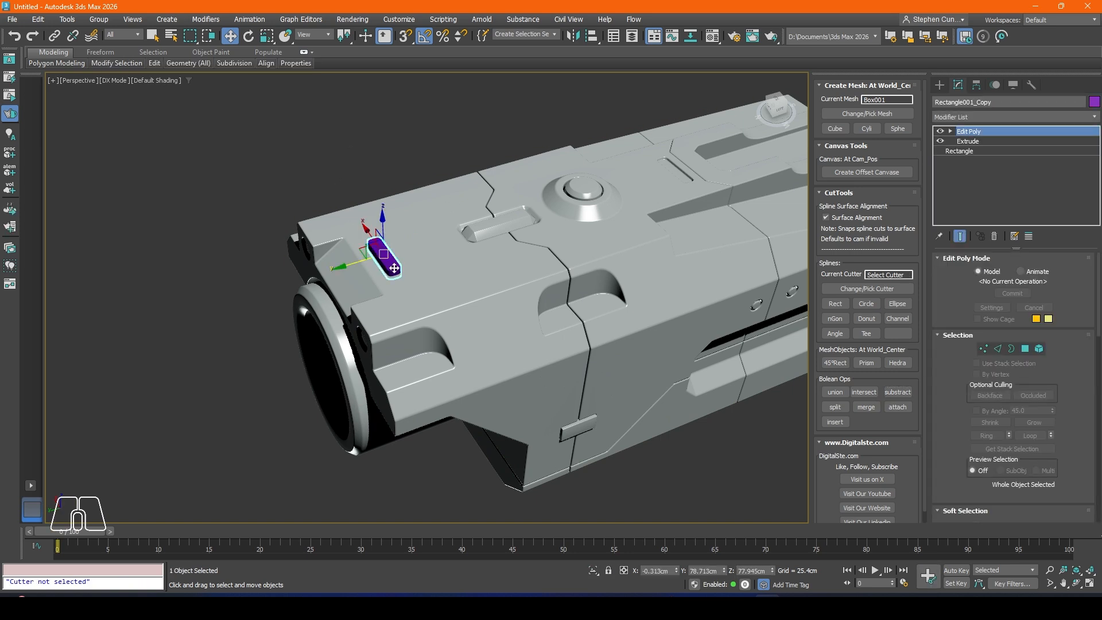
drag(360, 263, 392, 255)
key(ctrl+z)
Step: Reselect the copied slot cutter, set it as the current cutter and subtract it from the body's top front area
click(367, 172)
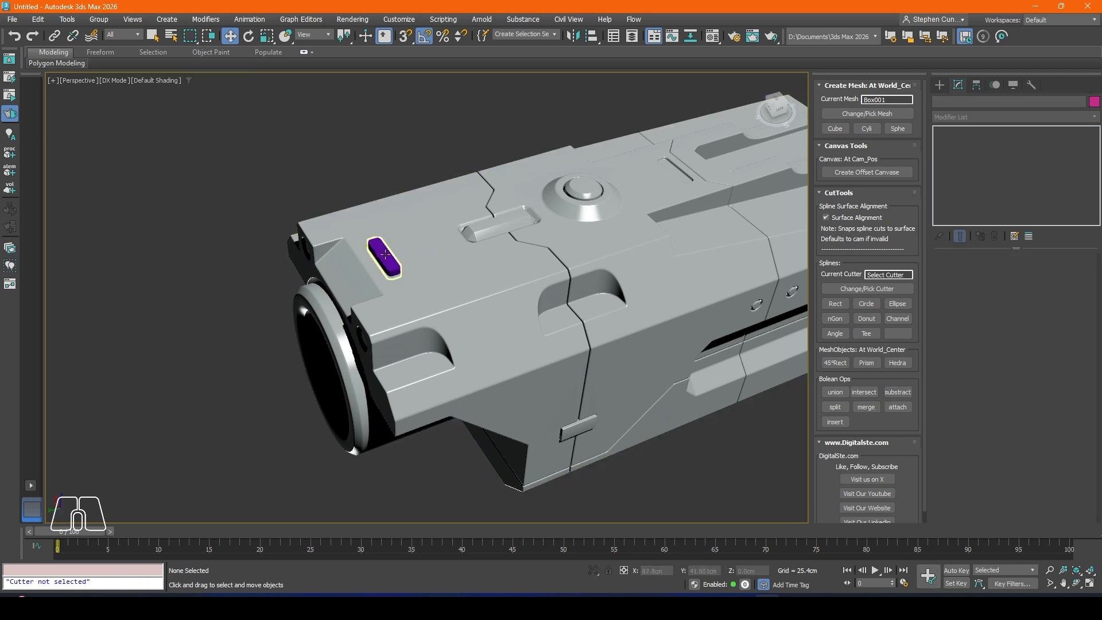
click(386, 257)
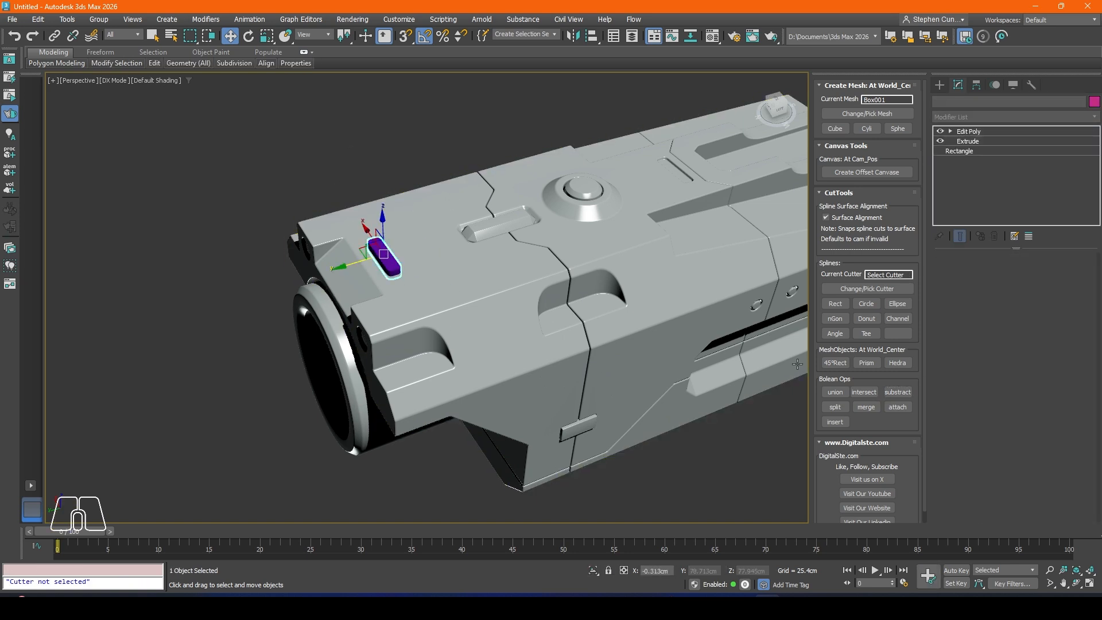
click(867, 289)
click(897, 392)
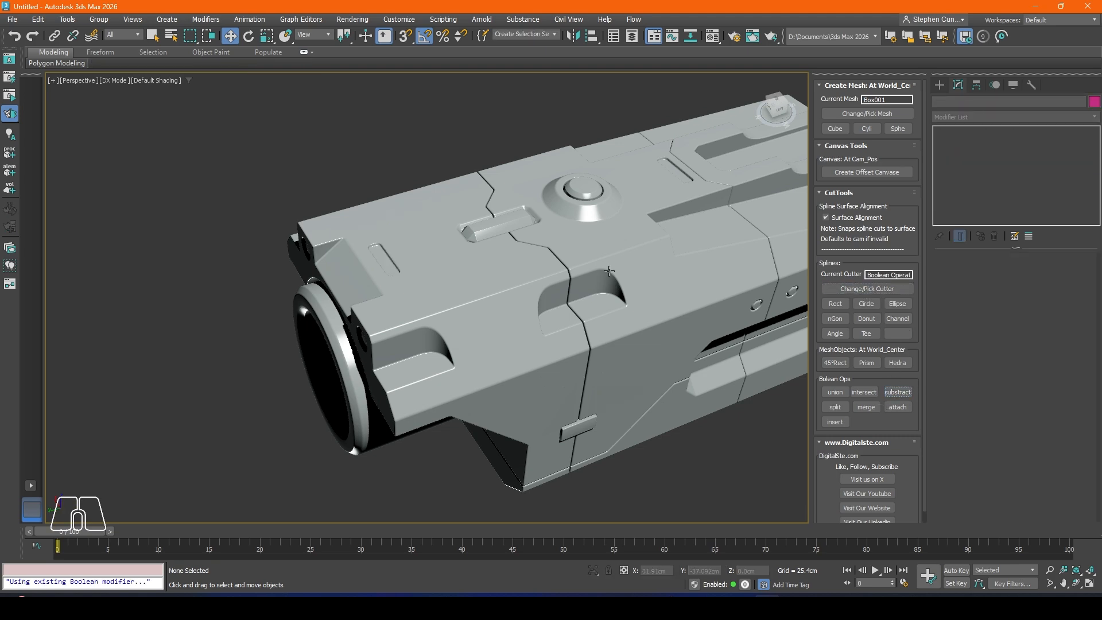
Step: Examine the device body from the top, front, side and rear to review the slots, panel seams and buttons
scroll(434, 245, down, 2)
alt+middle_drag(433, 246, 529, 275)
alt+middle_drag(460, 205, 450, 445)
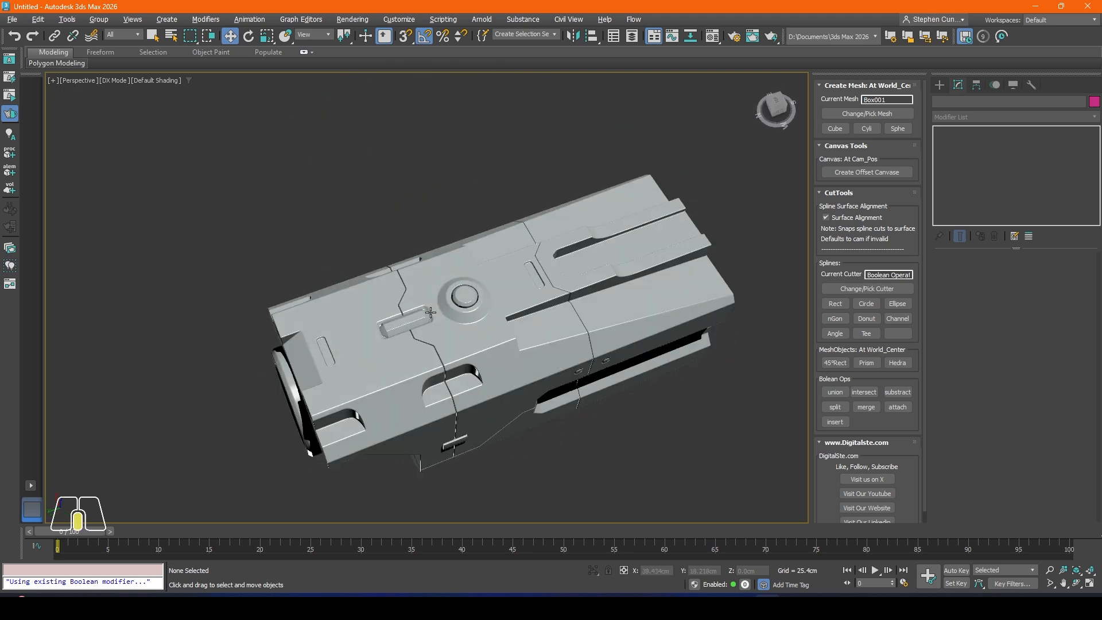
scroll(444, 309, up, 3)
scroll(478, 325, down, 3)
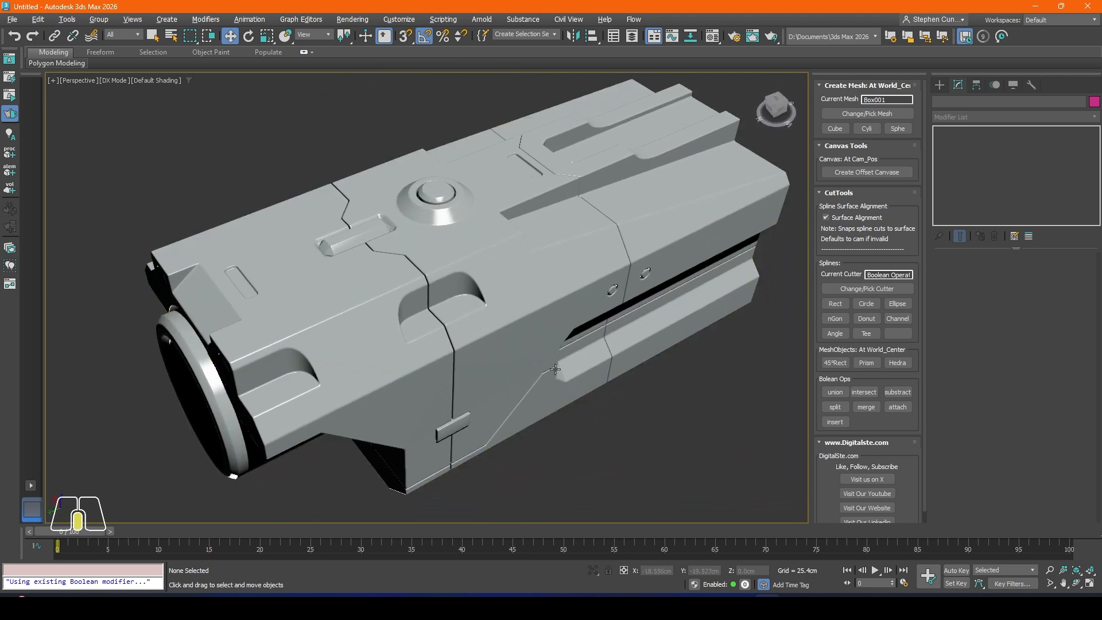
alt+middle_drag(479, 325, 610, 325)
scroll(520, 376, up, 4)
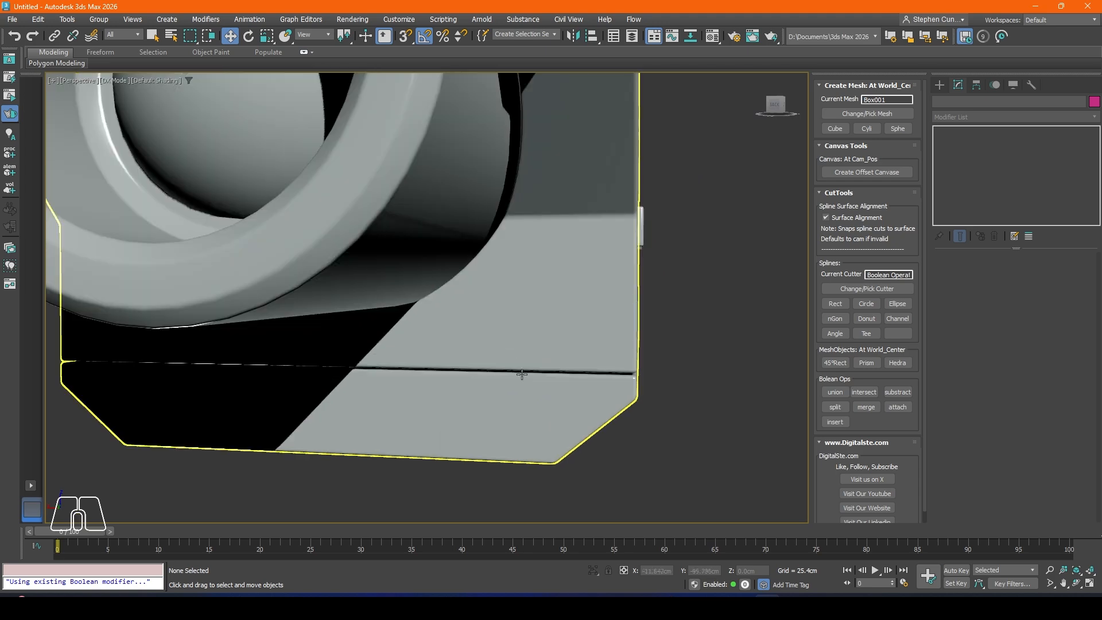
scroll(553, 374, down, 5)
alt+middle_drag(578, 351, 549, 345)
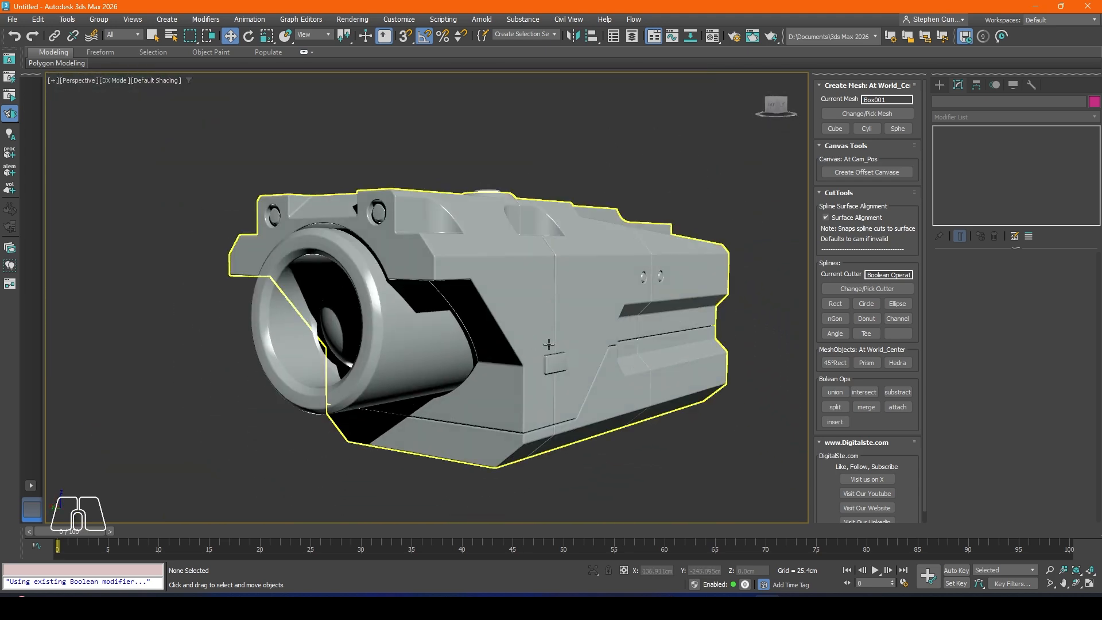
scroll(500, 307, up, 3)
mouse_move(500, 306)
alt+middle_down()
mouse_move(496, 336)
mouse_move(453, 277)
mouse_move(498, 322)
alt+middle_up()
middle_drag(677, 307, 496, 311)
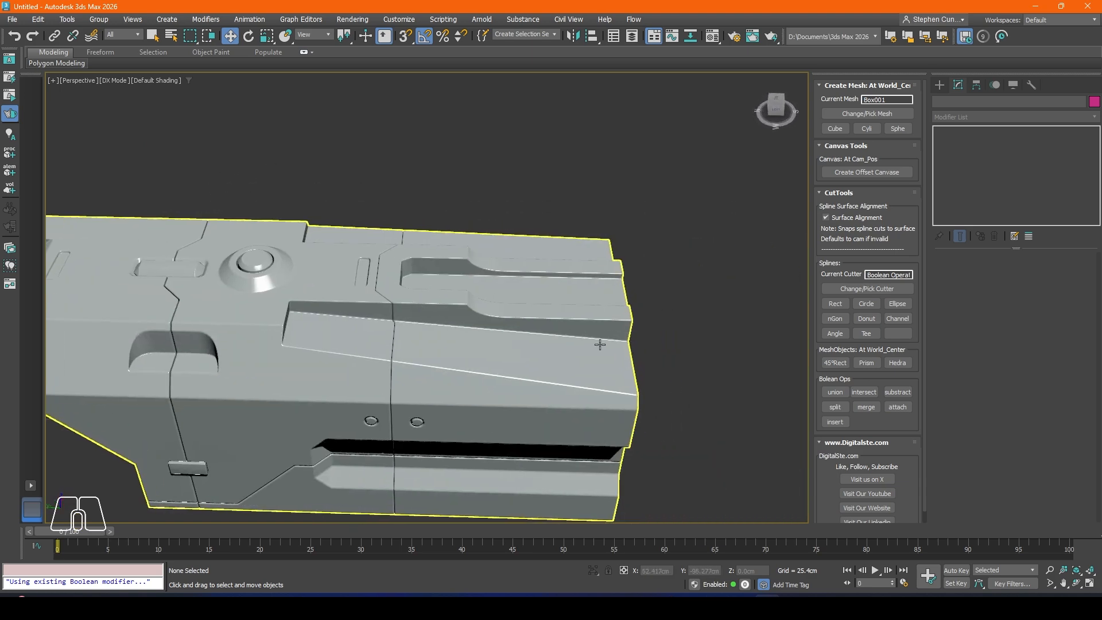
alt+middle_drag(600, 345, 578, 260)
alt+middle_drag(618, 217, 556, 185)
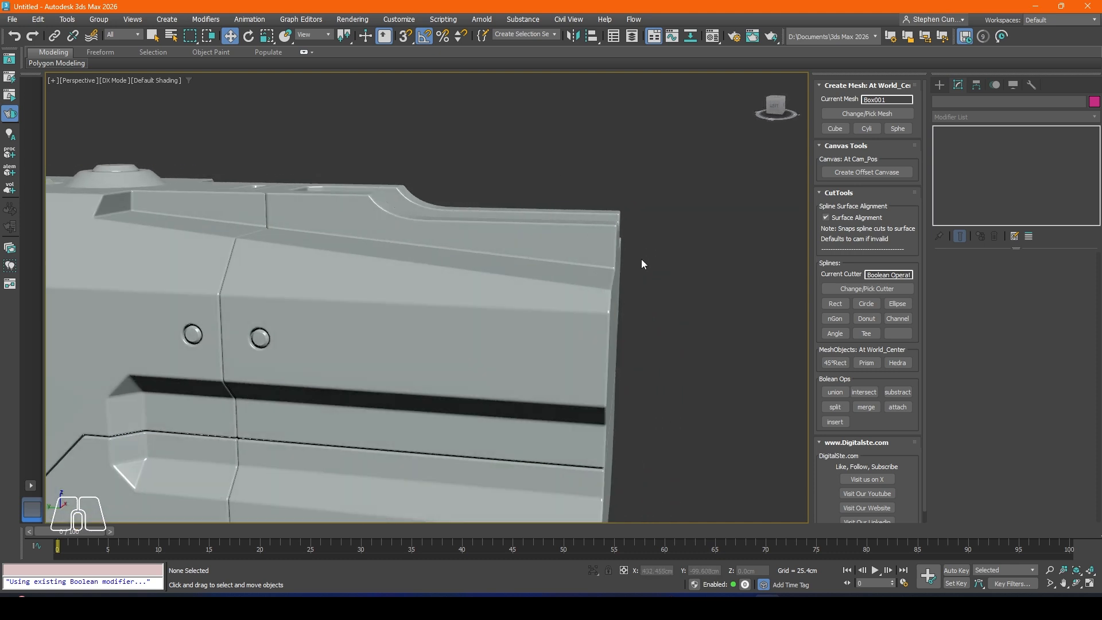
alt+middle_drag(595, 357, 517, 402)
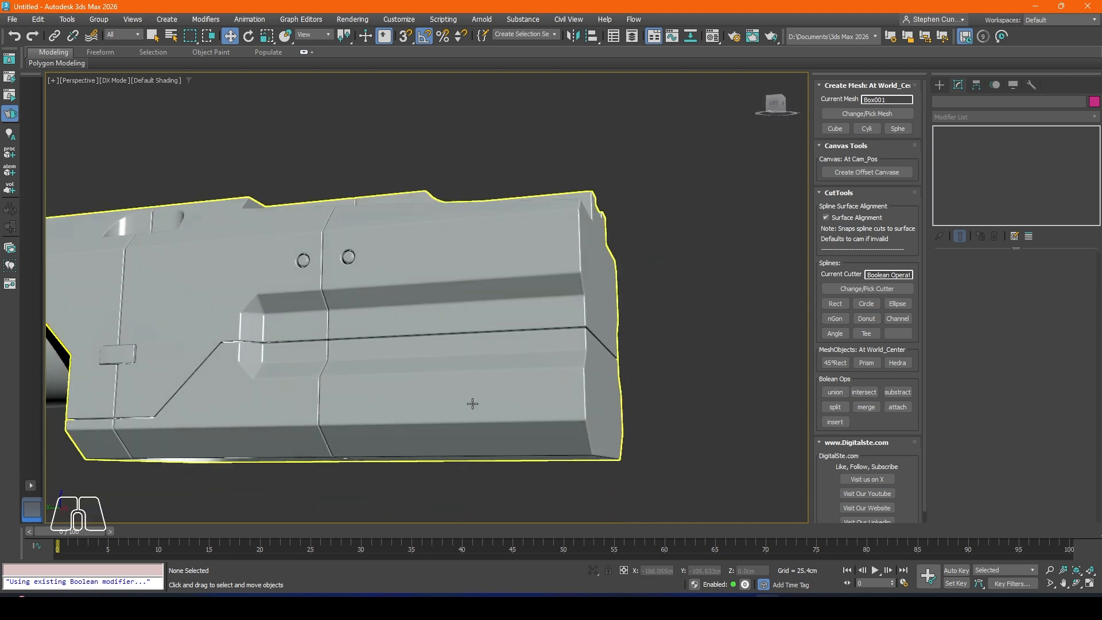
alt+middle_drag(423, 358, 560, 342)
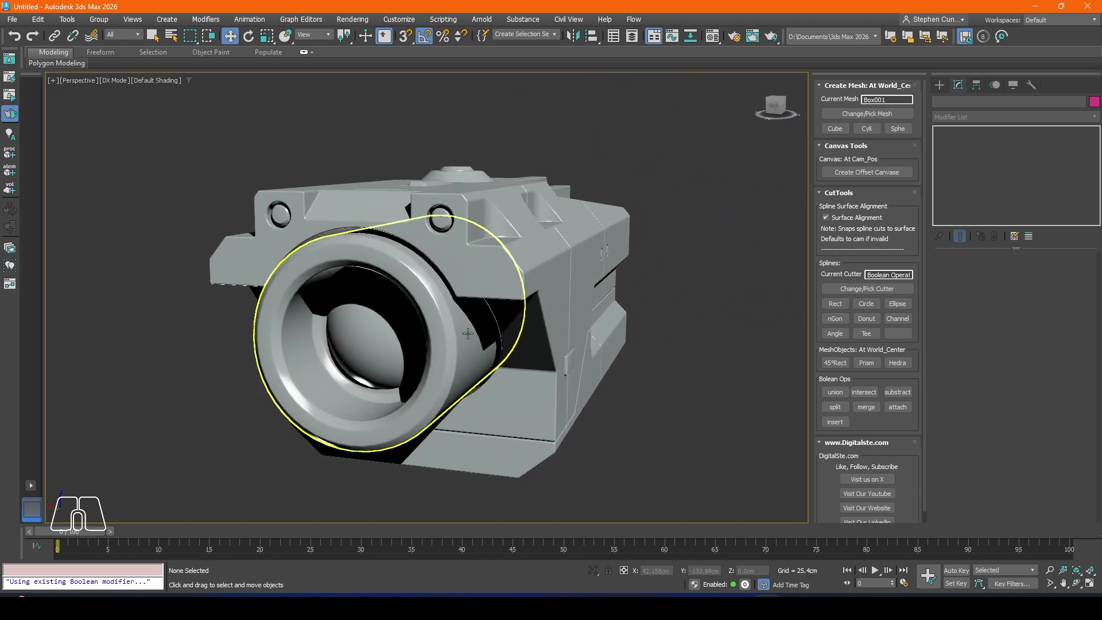
key(z)
alt+middle_drag(479, 333, 503, 308)
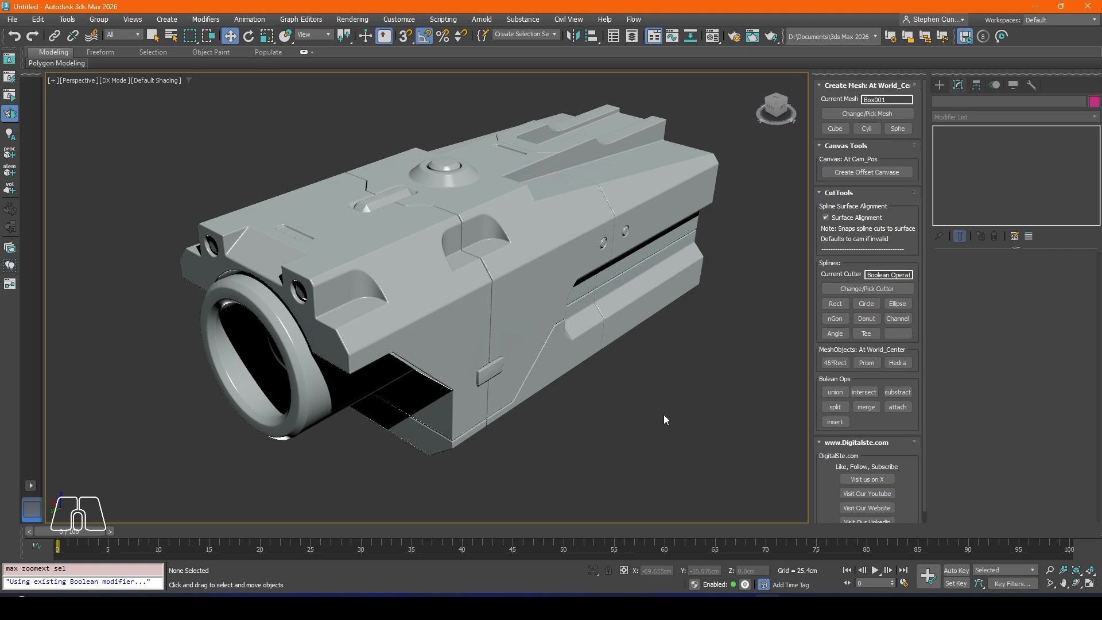
alt+middle_drag(581, 381, 535, 371)
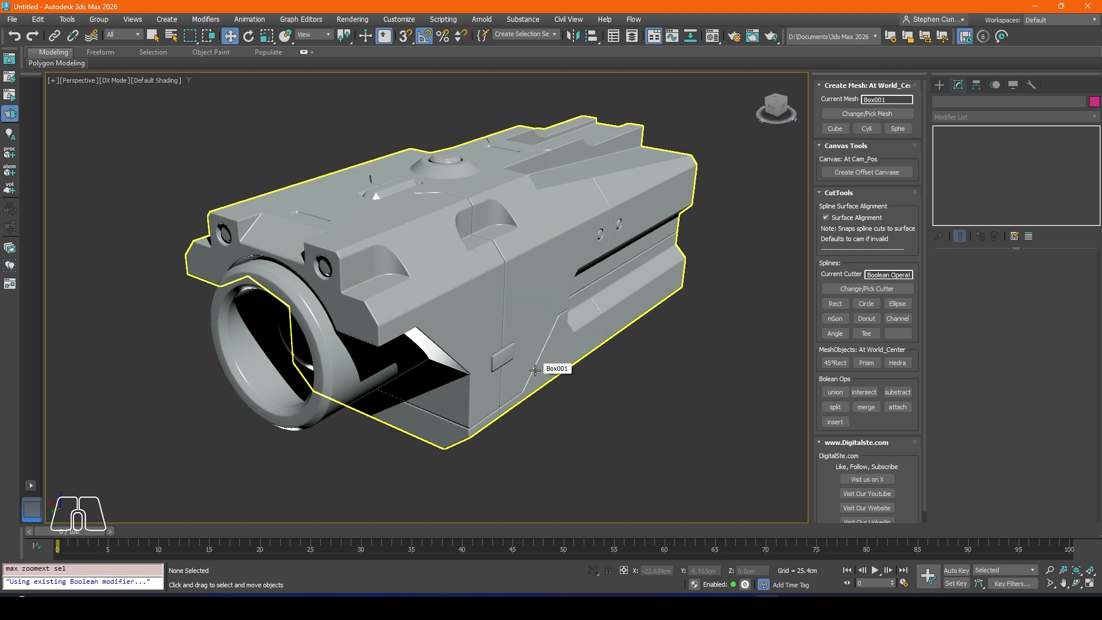